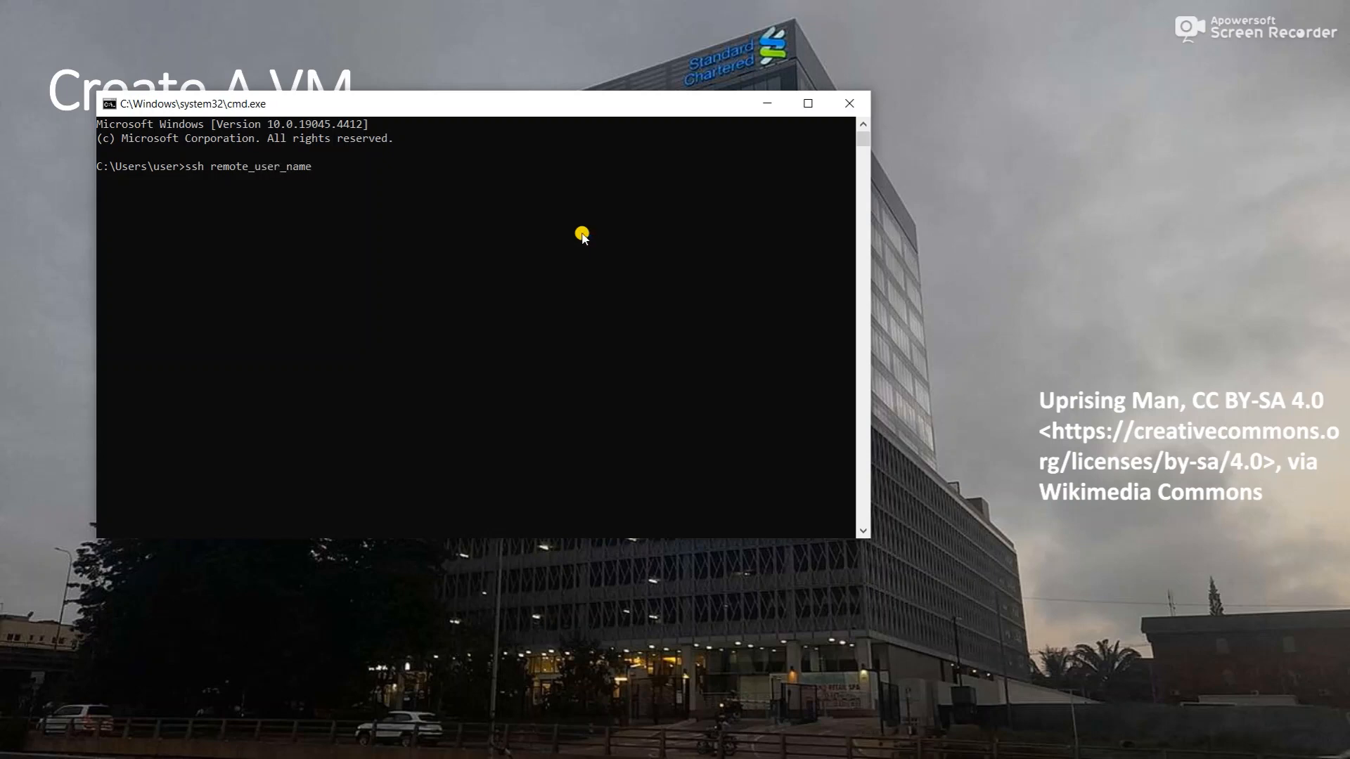
- Run ssh to remote_user_name@remote_ip, then start an scp to remote_user_name@remote_ip:/home/
text(@remote_ip)
key(Return)
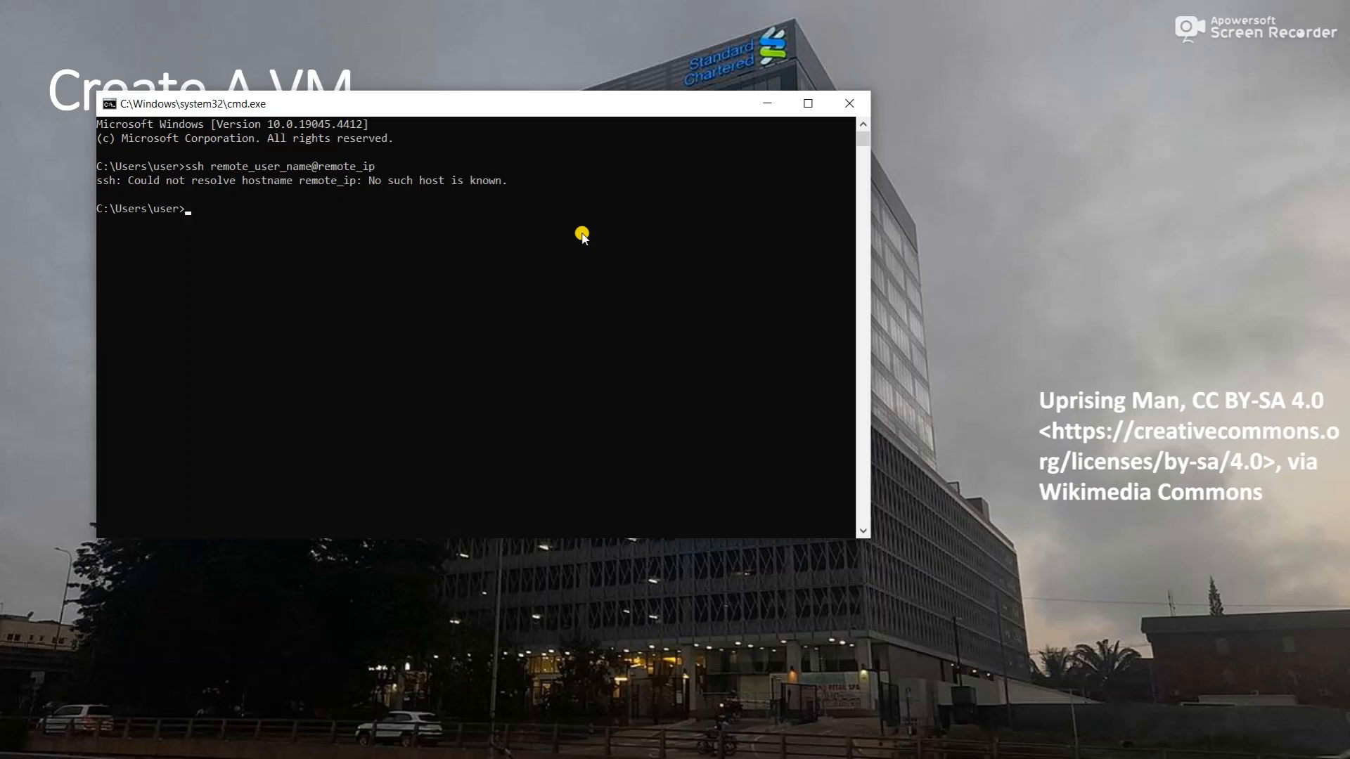
text(scp)
text(remote_user_name@remote_ip)
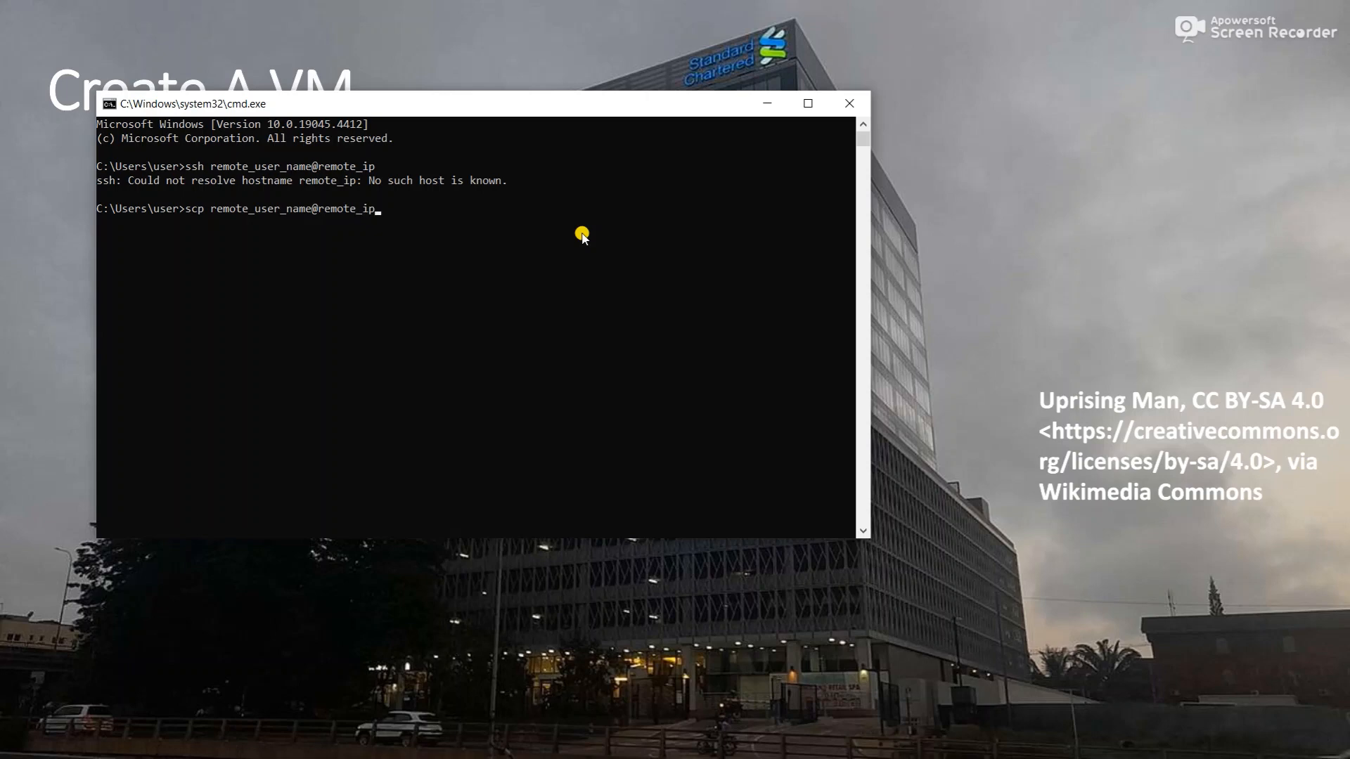
text(:/home/)
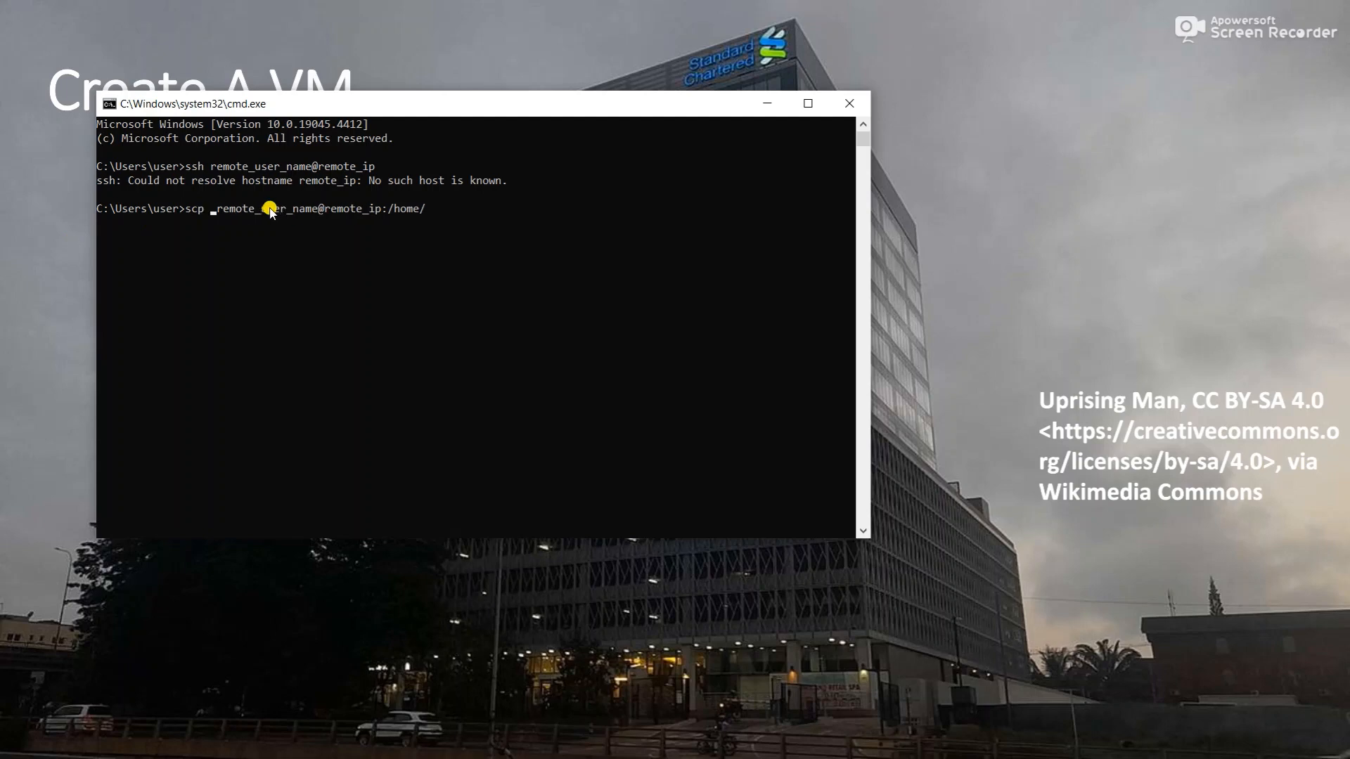
- Run the scp of example.txt, select the lost-connection error, then recall and trim earlier commands
text(example.)
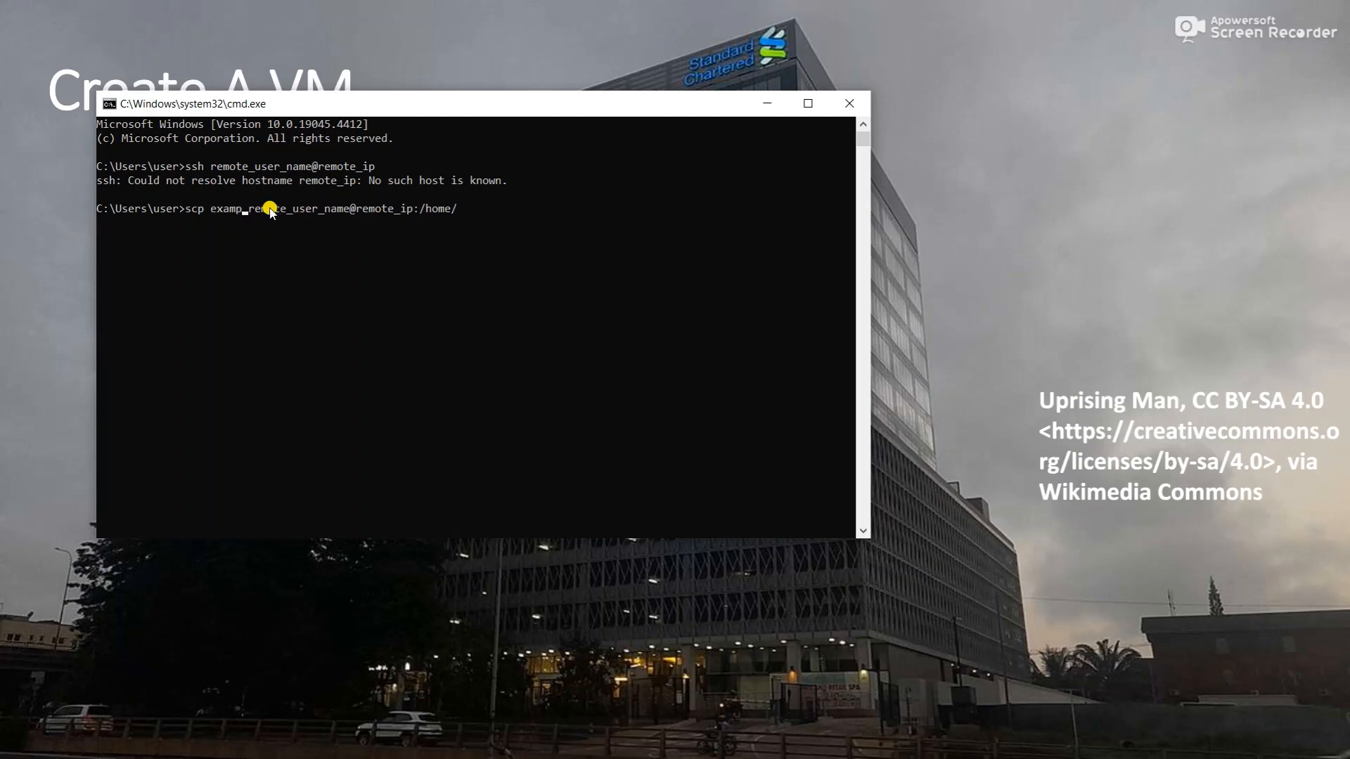
text(txt)
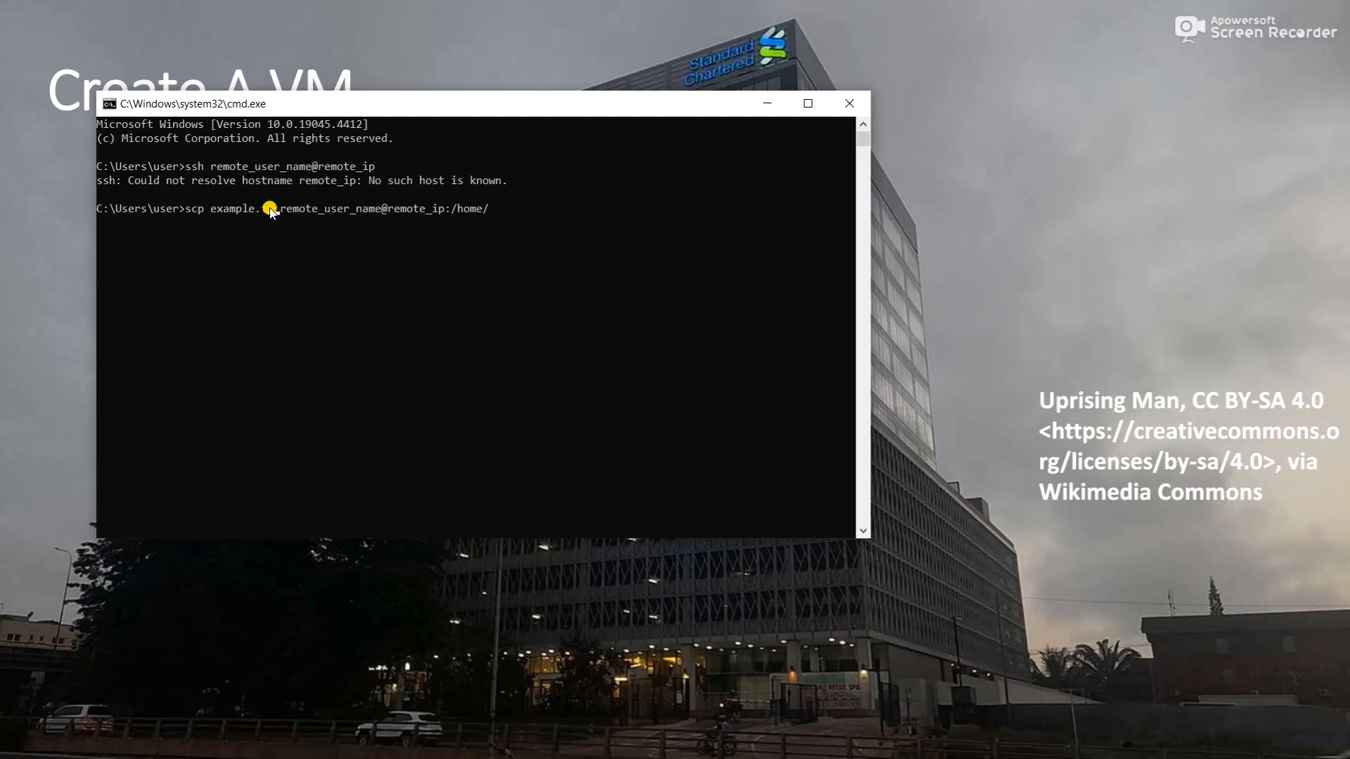
key(Return)
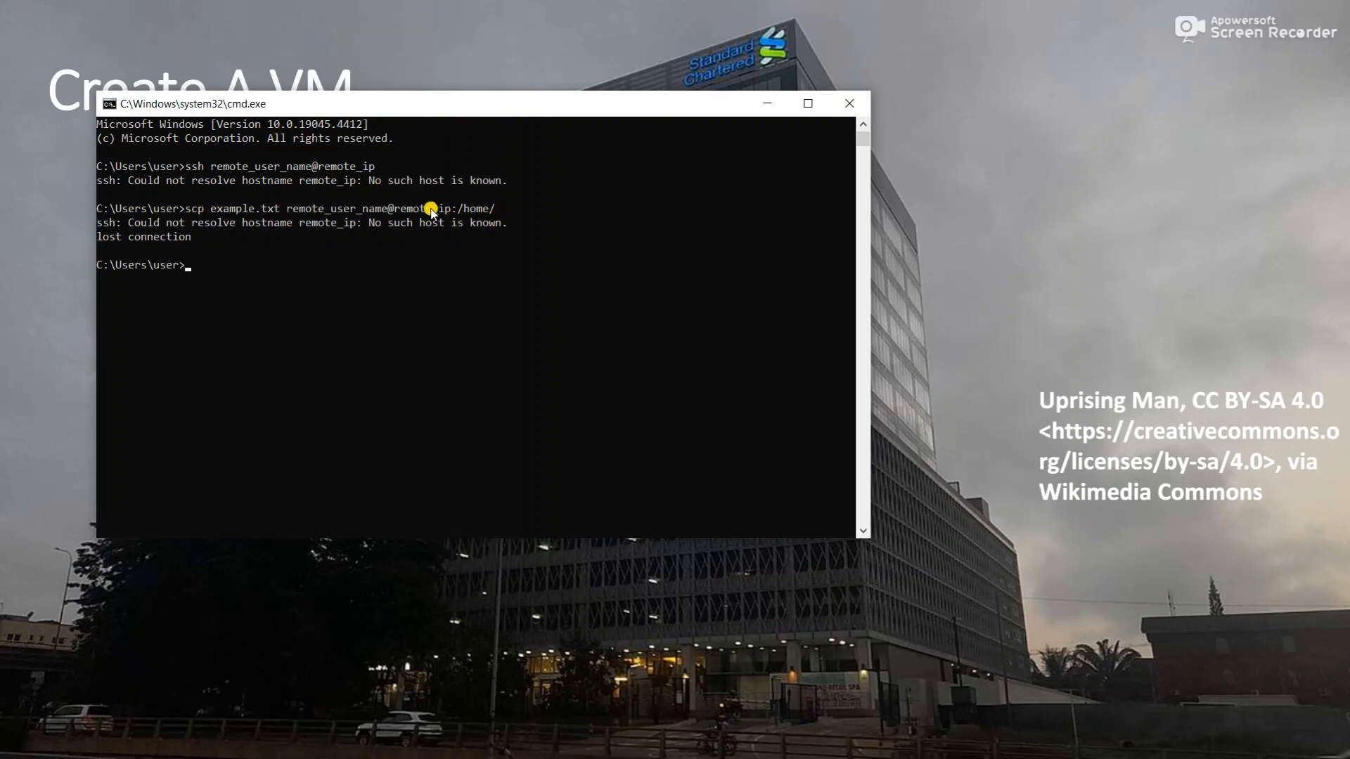
double_click(104, 224)
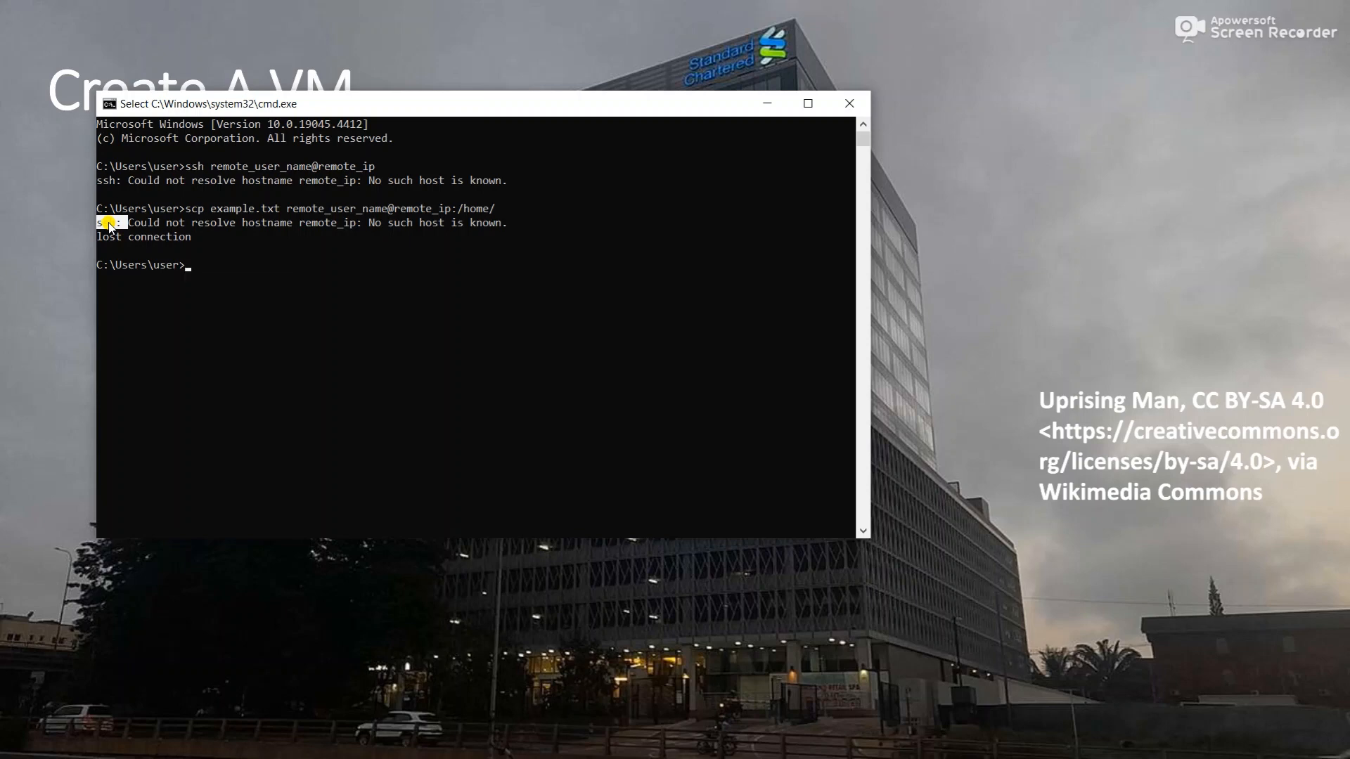
key(Up)
key(Up)
key(Down)
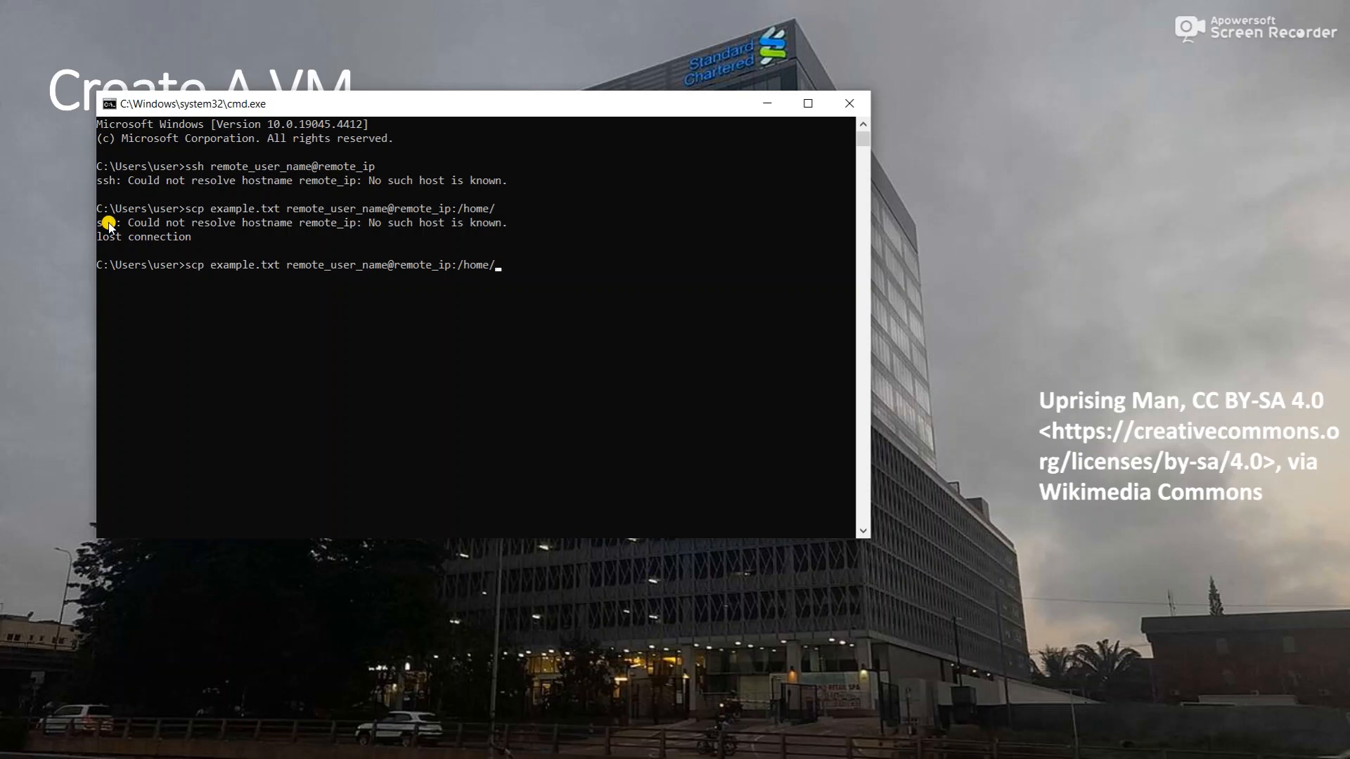
key(BackSpace)
key(BackSpace)
key(BackSpace)
key(BackSpace)
key(BackSpace)
key(BackSpace)
key(BackSpace)
key(BackSpace)
key(BackSpace)
key(BackSpace)
key(BackSpace)
key(BackSpace)
key(BackSpace)
key(BackSpace)
key(BackSpace)
key(BackSpace)
key(BackSpace)
key(BackSpace)
key(BackSpace)
key(BackSpace)
key(BackSpace)
key(BackSpace)
key(BackSpace)
key(BackSpace)
key(BackSpace)
key(BackSpace)
key(BackSpace)
key(BackSpace)
key(BackSpace)
key(BackSpace)
key(BackSpace)
key(BackSpace)
key(BackSpace)
key(BackSpace)
key(BackSpace)
key(BackSpace)
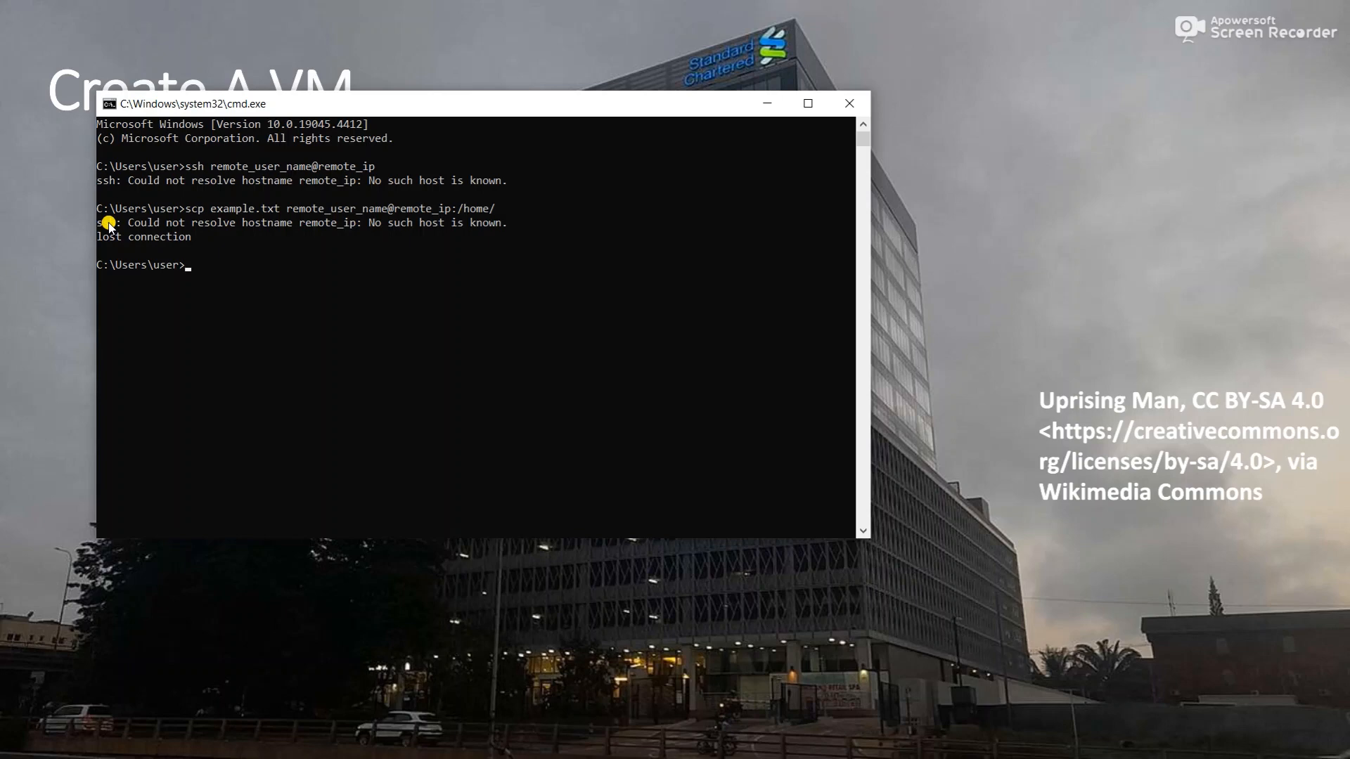
- Launch FileZilla from the Start menu's Recently added list
click(21, 741)
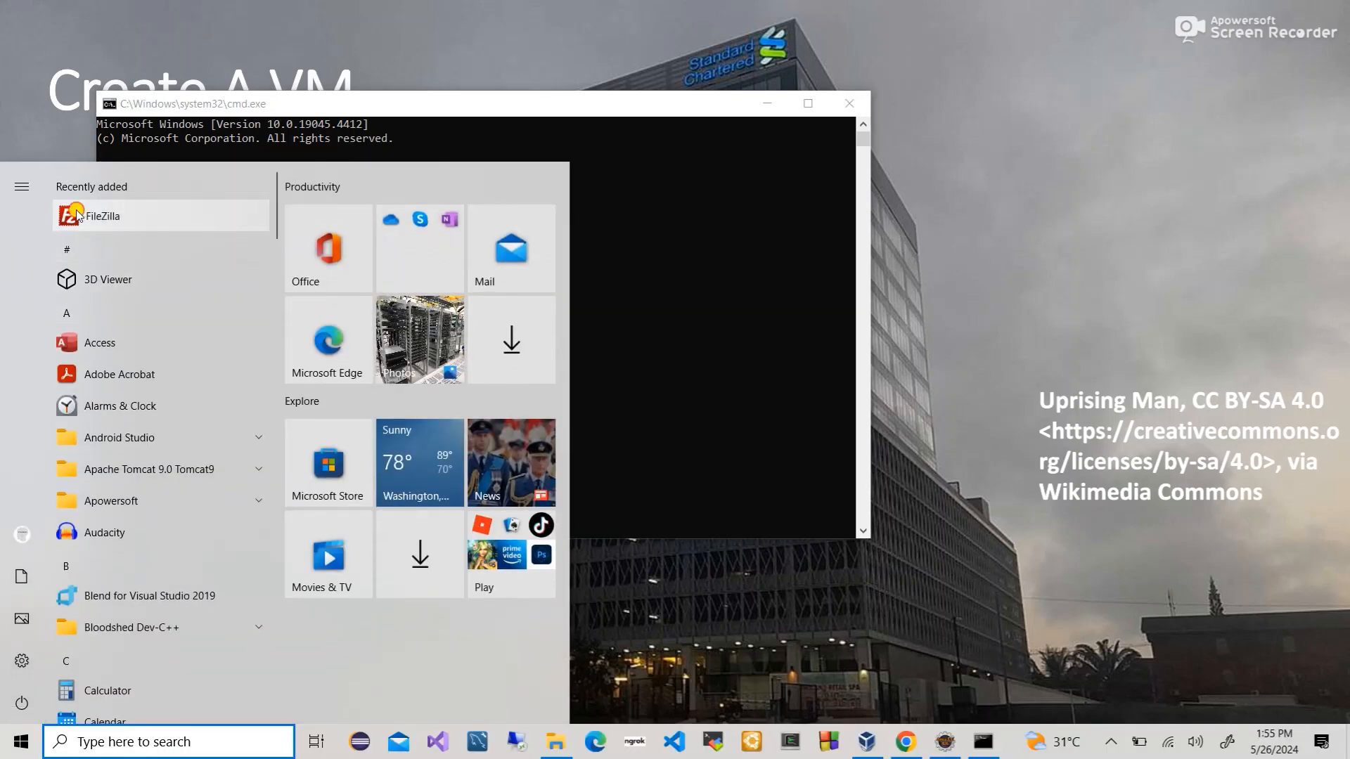
click(73, 216)
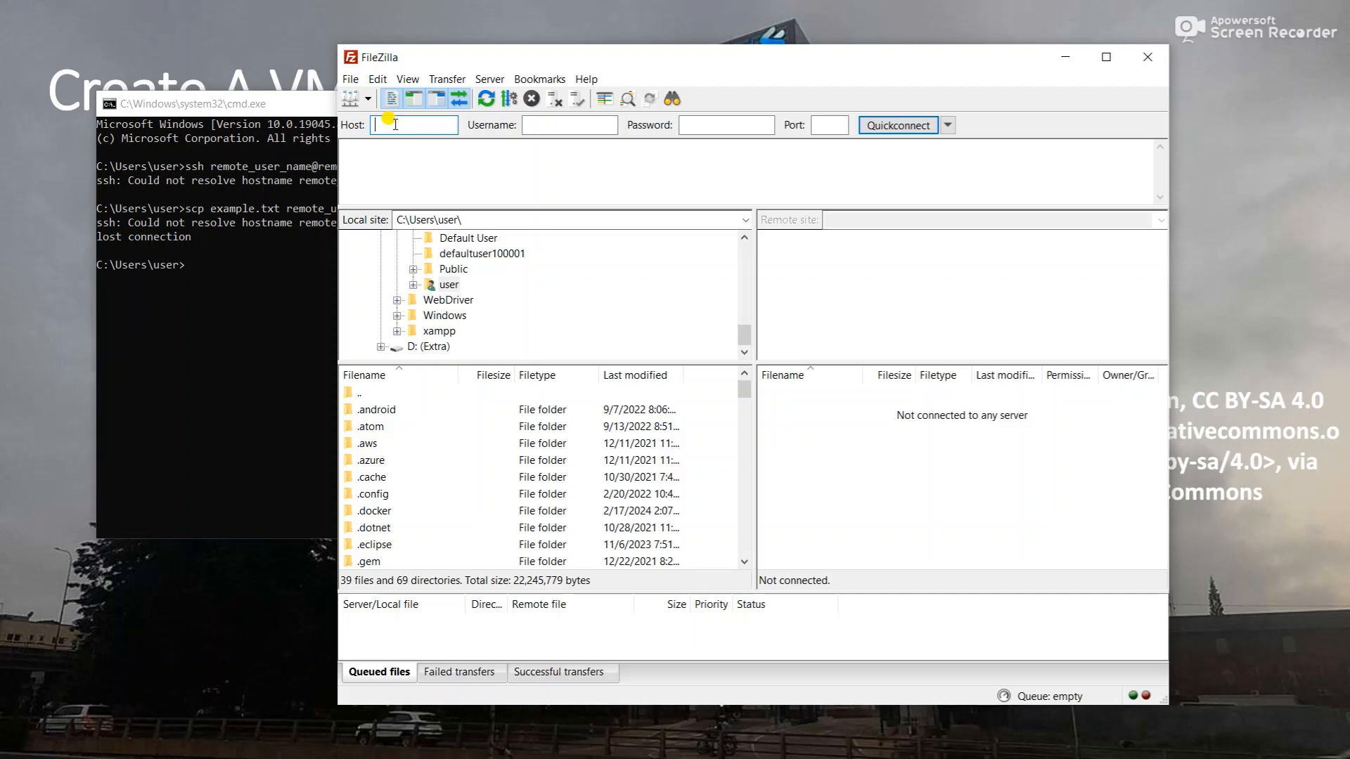
- Inspect FileZilla's Username, Password and Port fields and highlight Users in the local site path
click(534, 125)
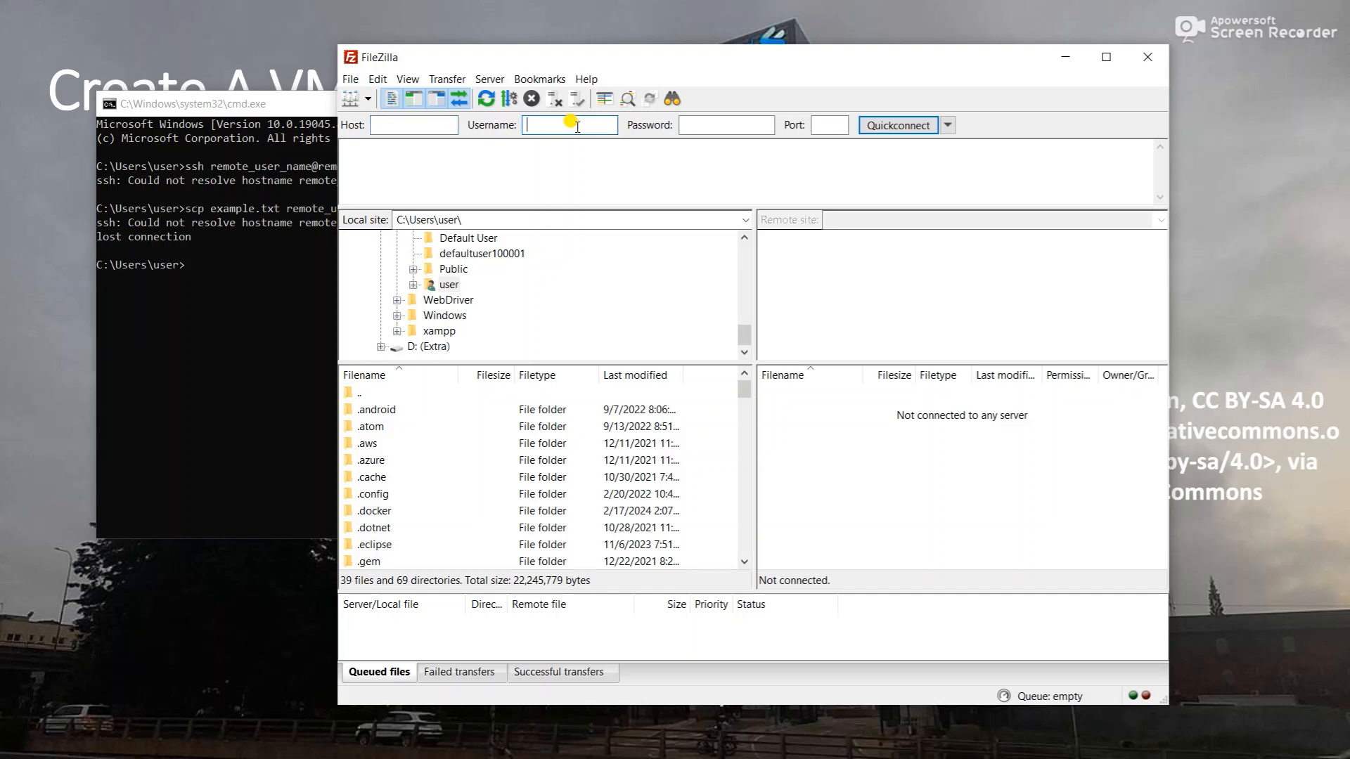
click(739, 127)
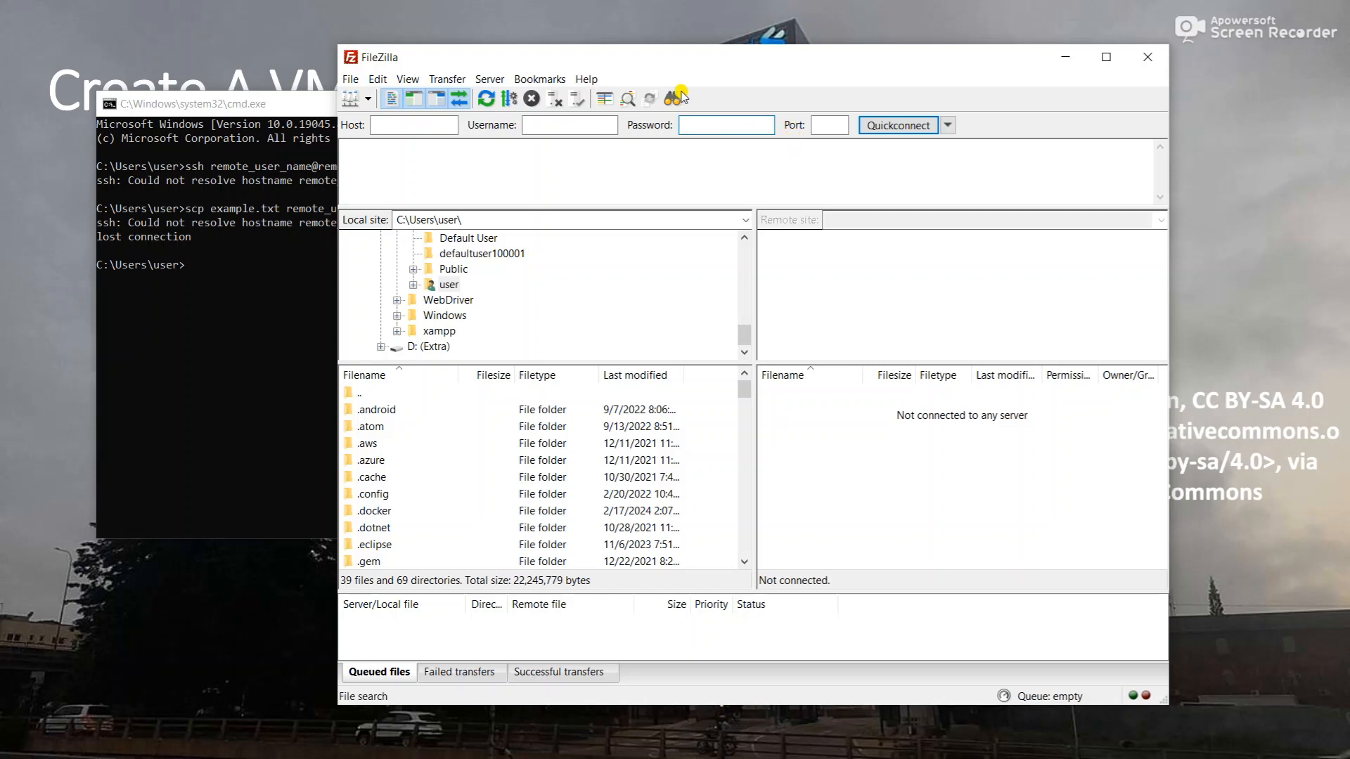
click(828, 126)
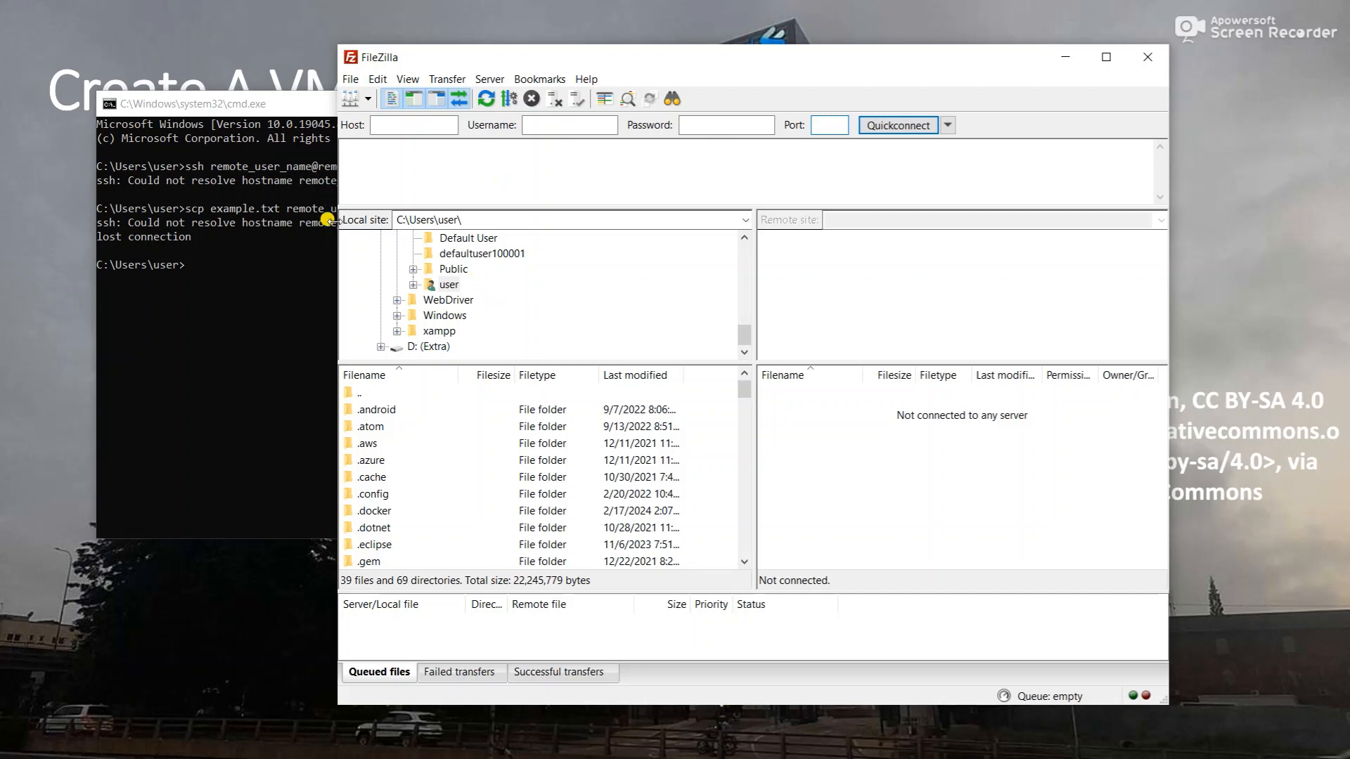
drag(406, 220, 435, 220)
click(435, 220)
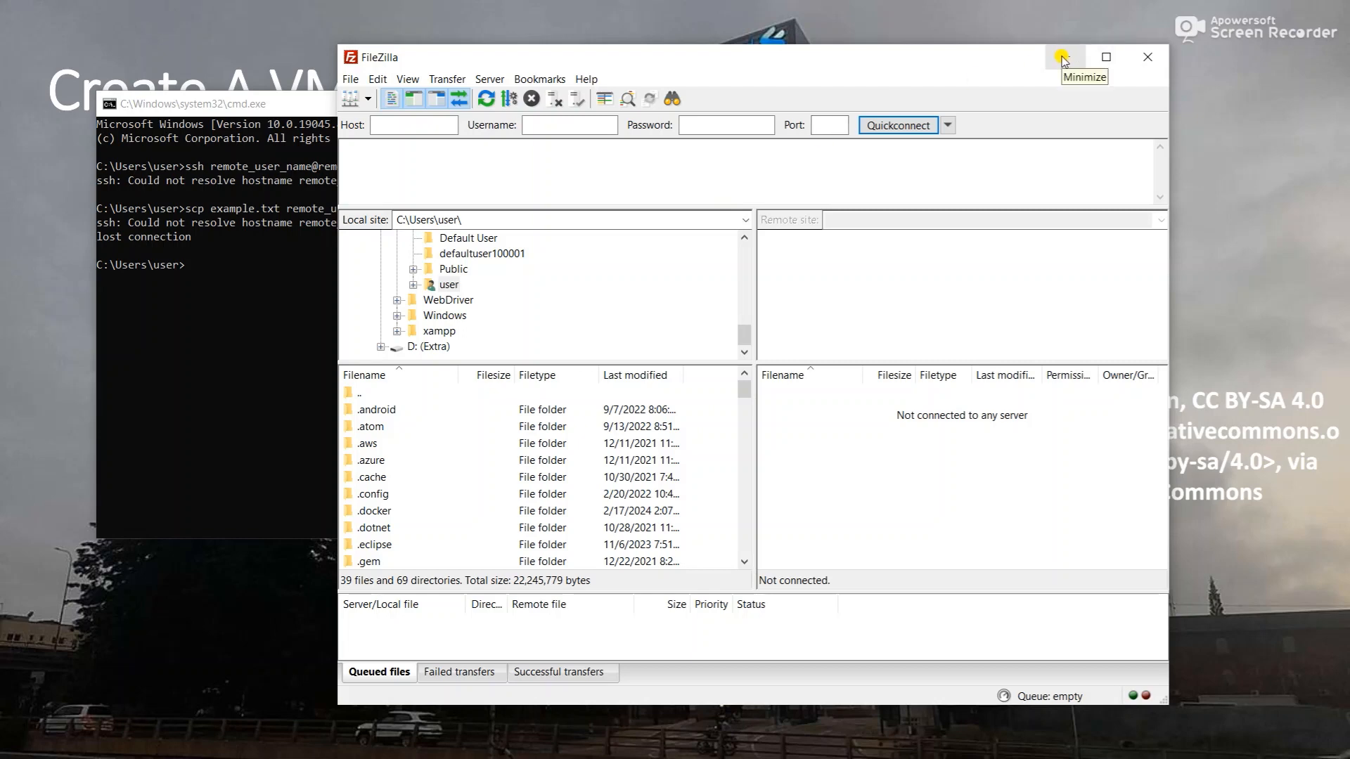
- Minimize FileZilla and open a new Chrome incognito window from the taskbar
click(1061, 56)
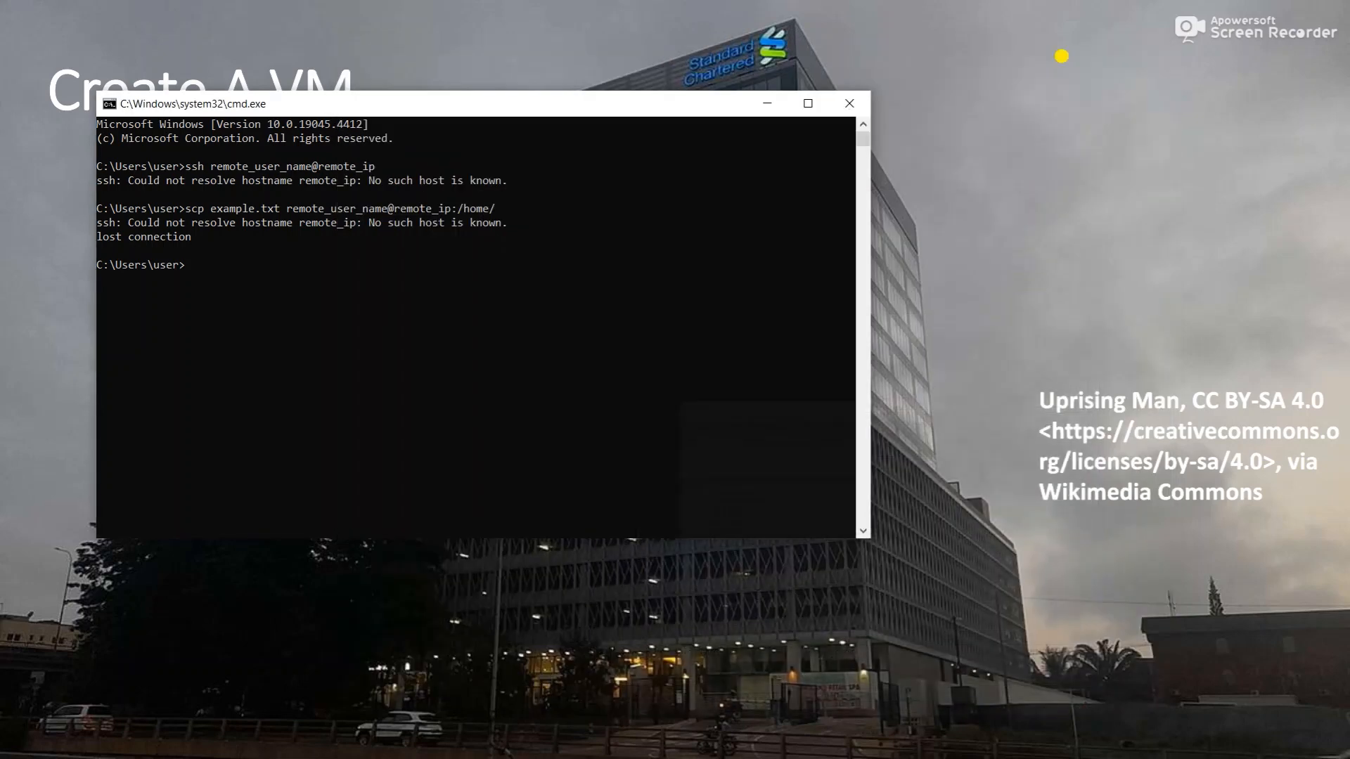
key(super)
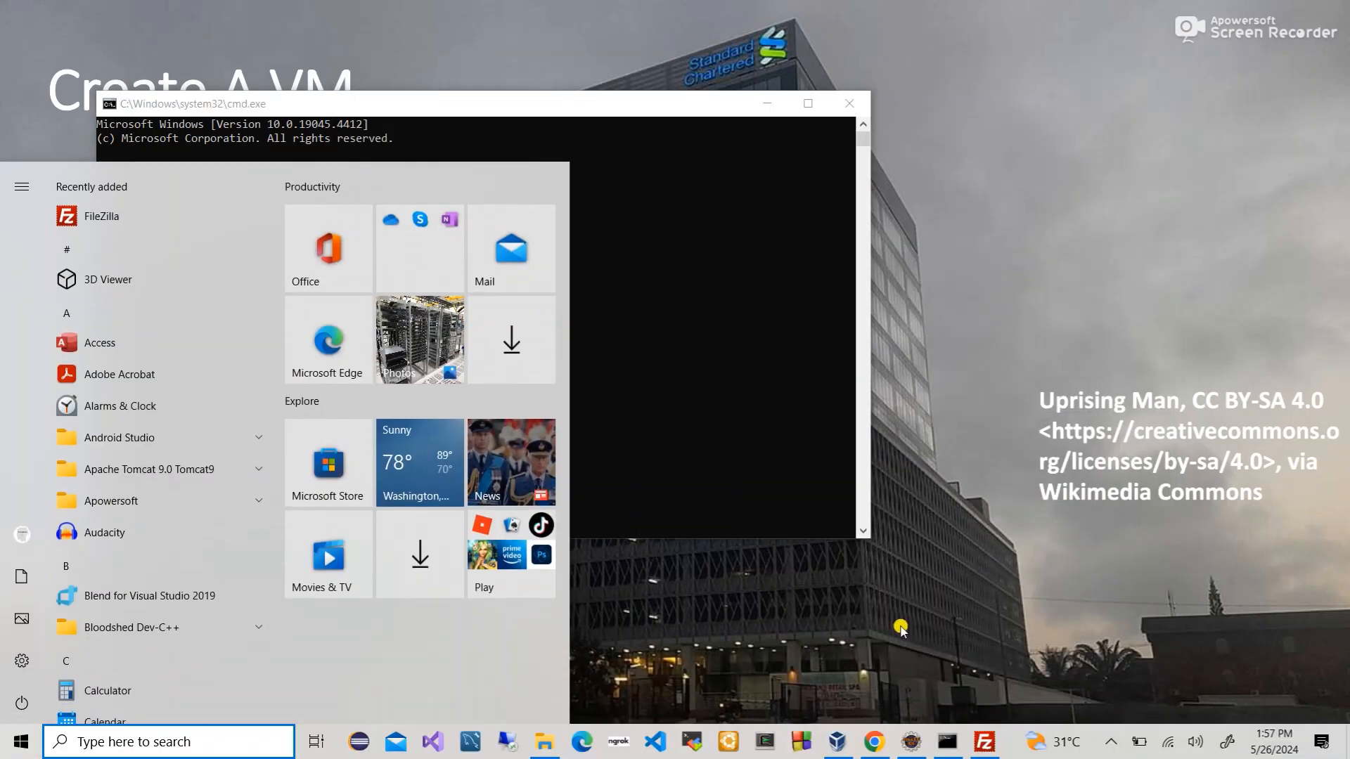
right_click(872, 756)
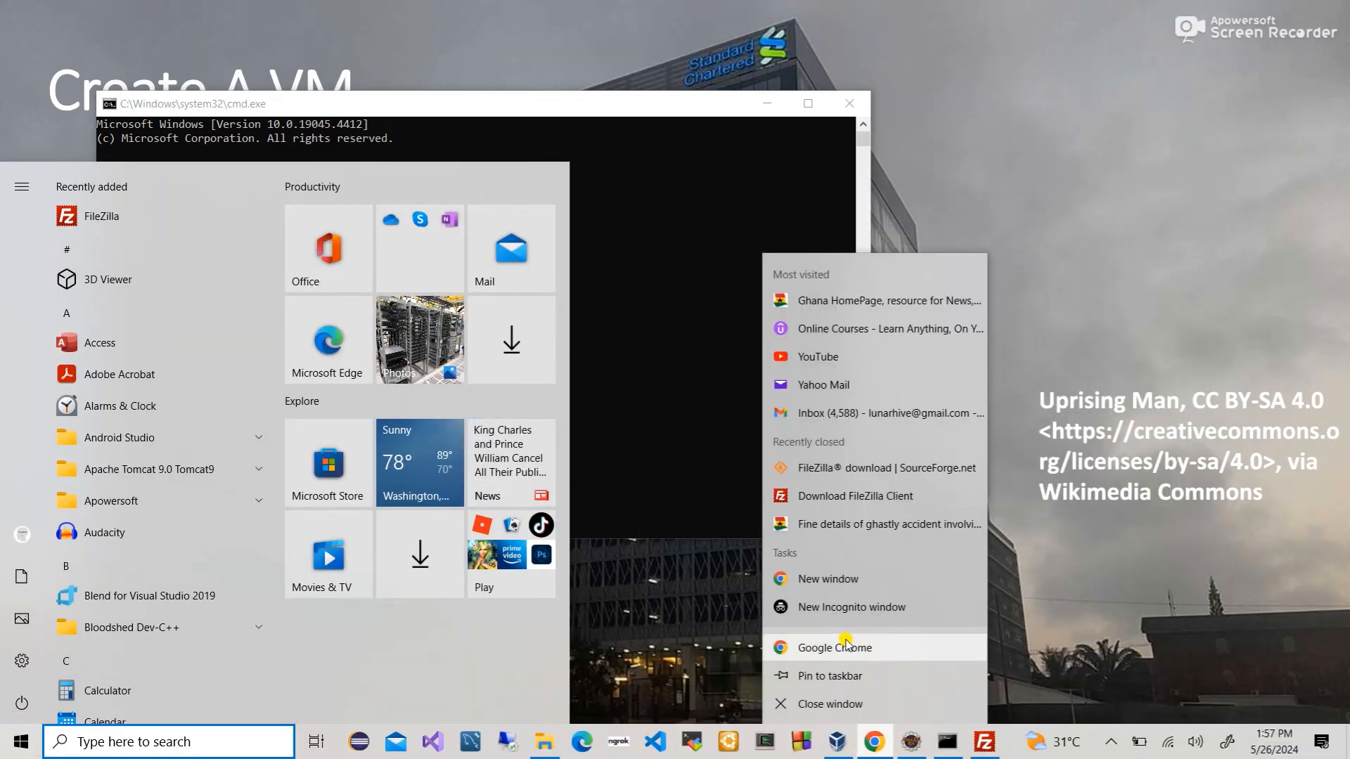
click(810, 609)
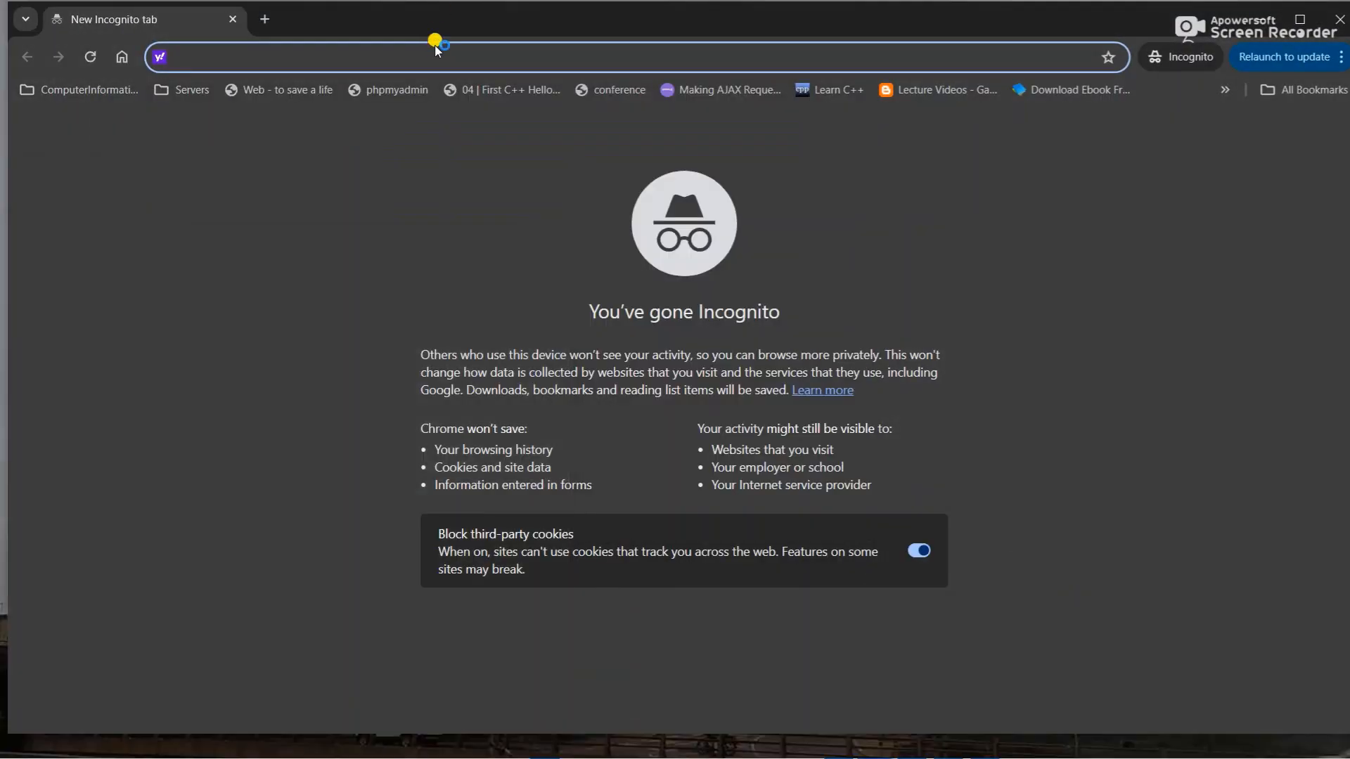
text(http)
text(?)
key(BackSpace)
text(:///)
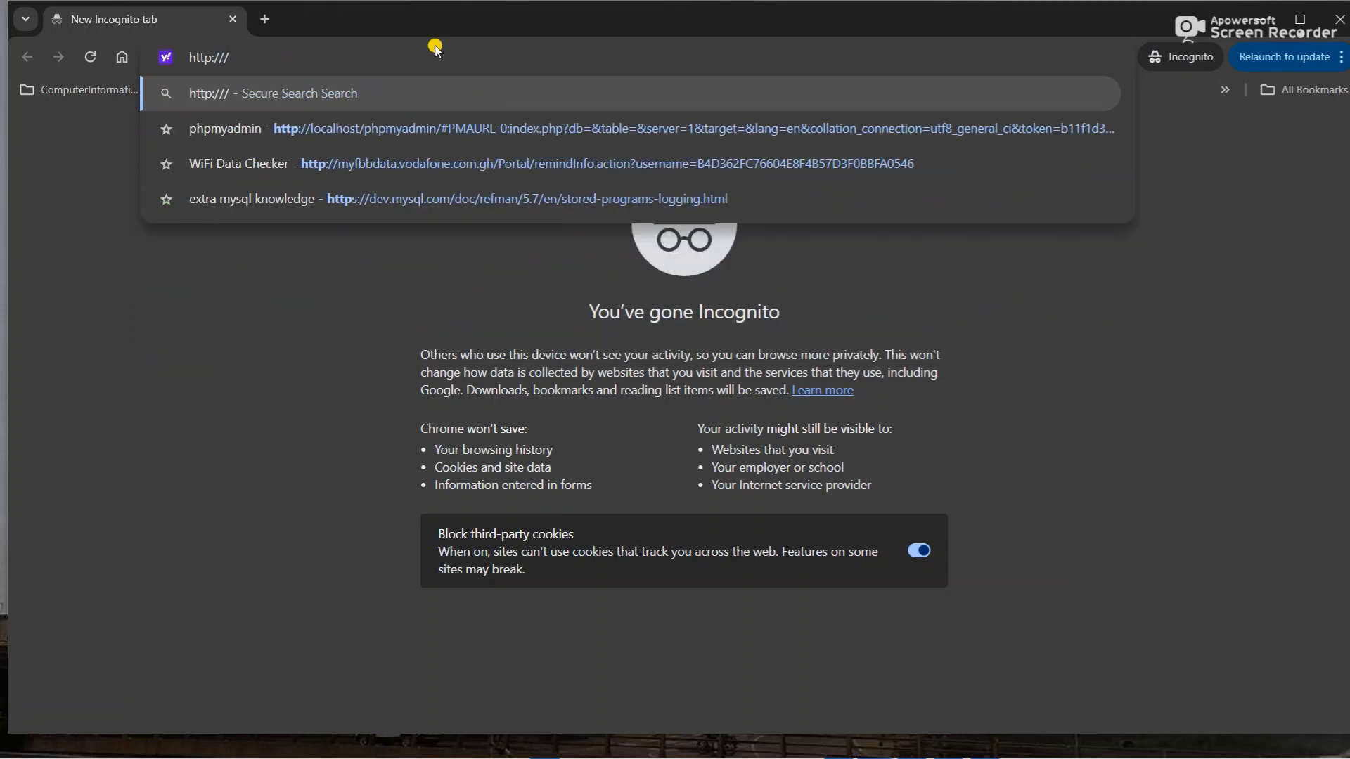
key(BackSpace)
text(dock)
key(BackSpace)
key(BackSpace)
key(BackSpace)
key(BackSpace)
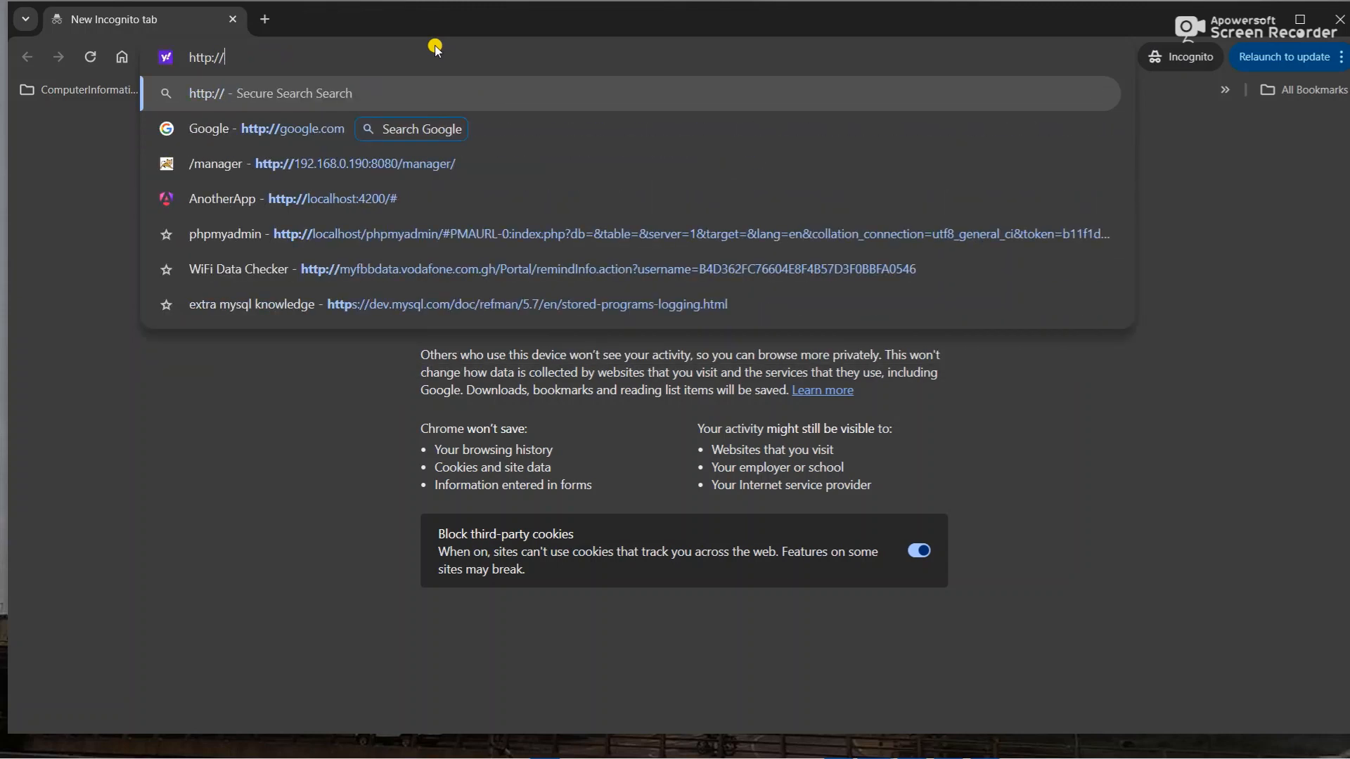
text(web_application_dep)
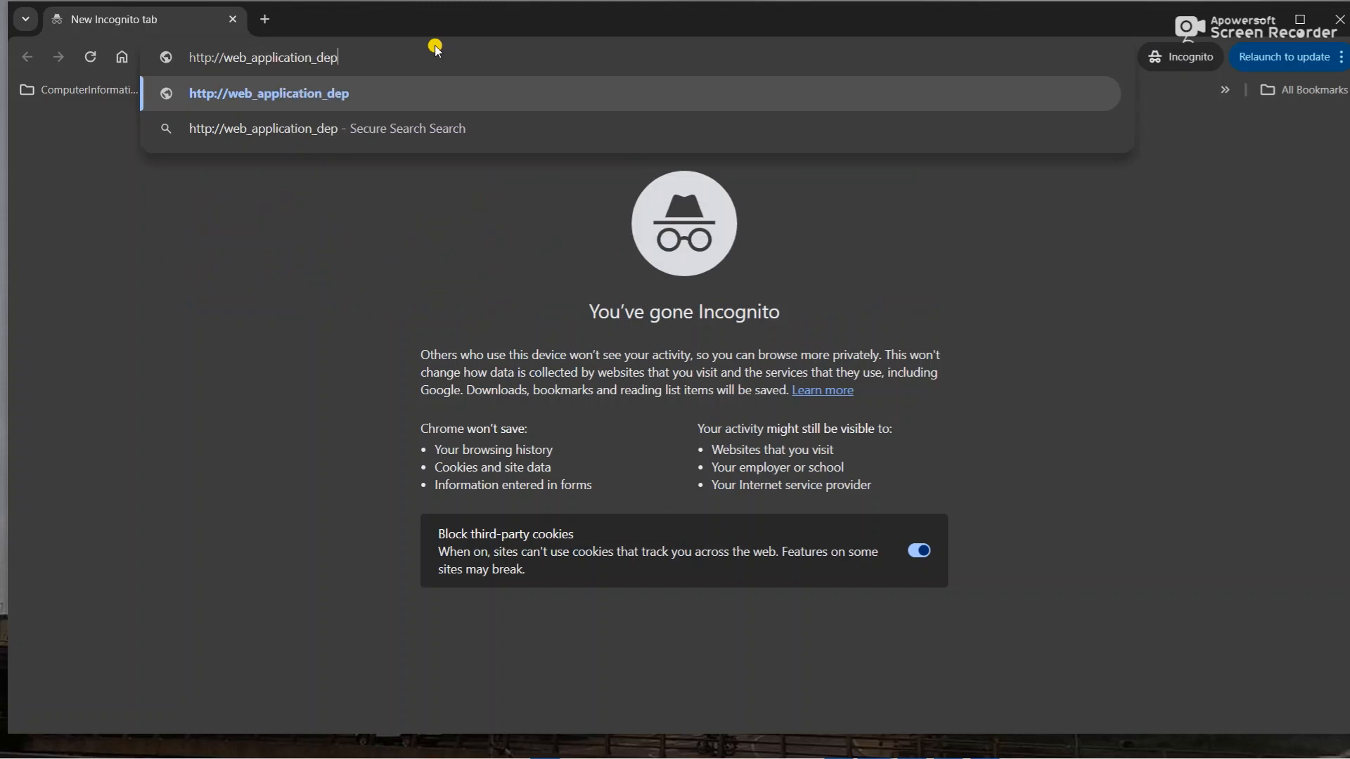
text(loyment_sit)
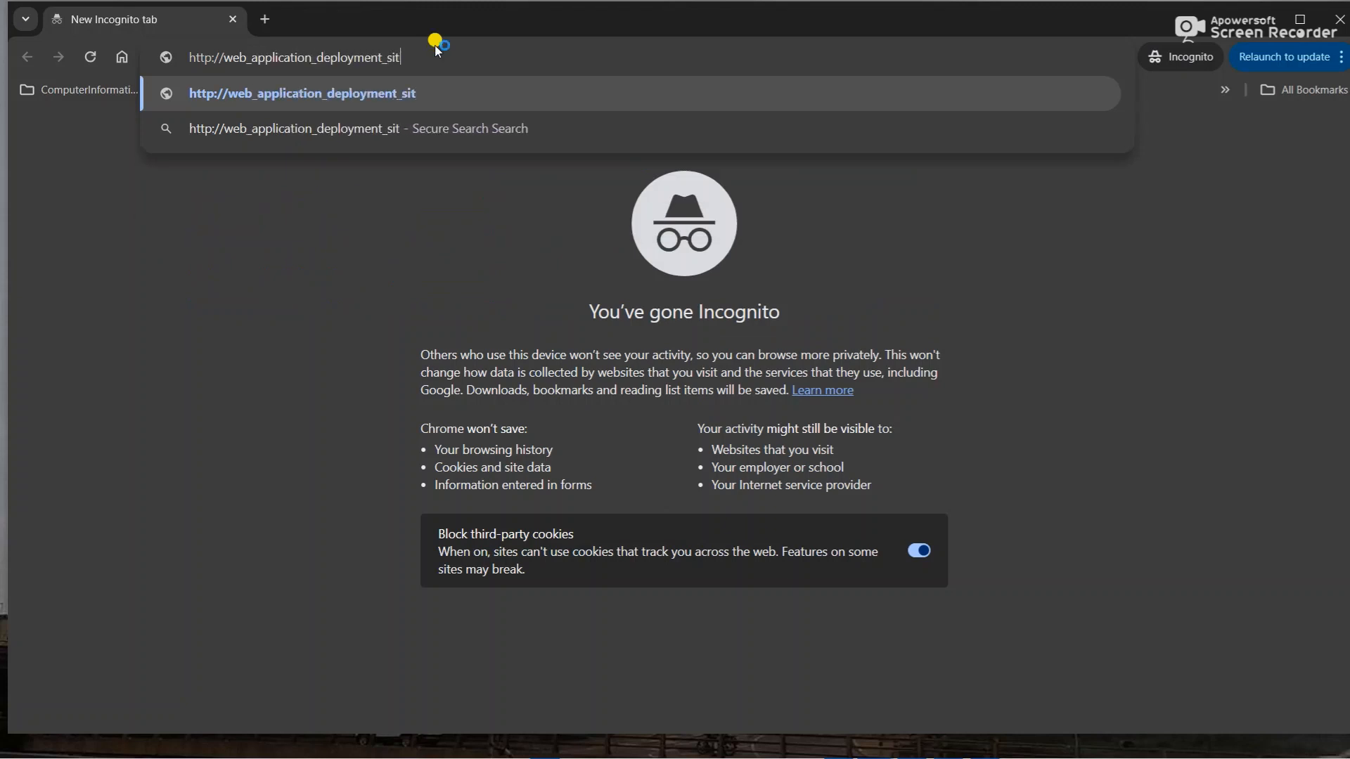
text(e:po)
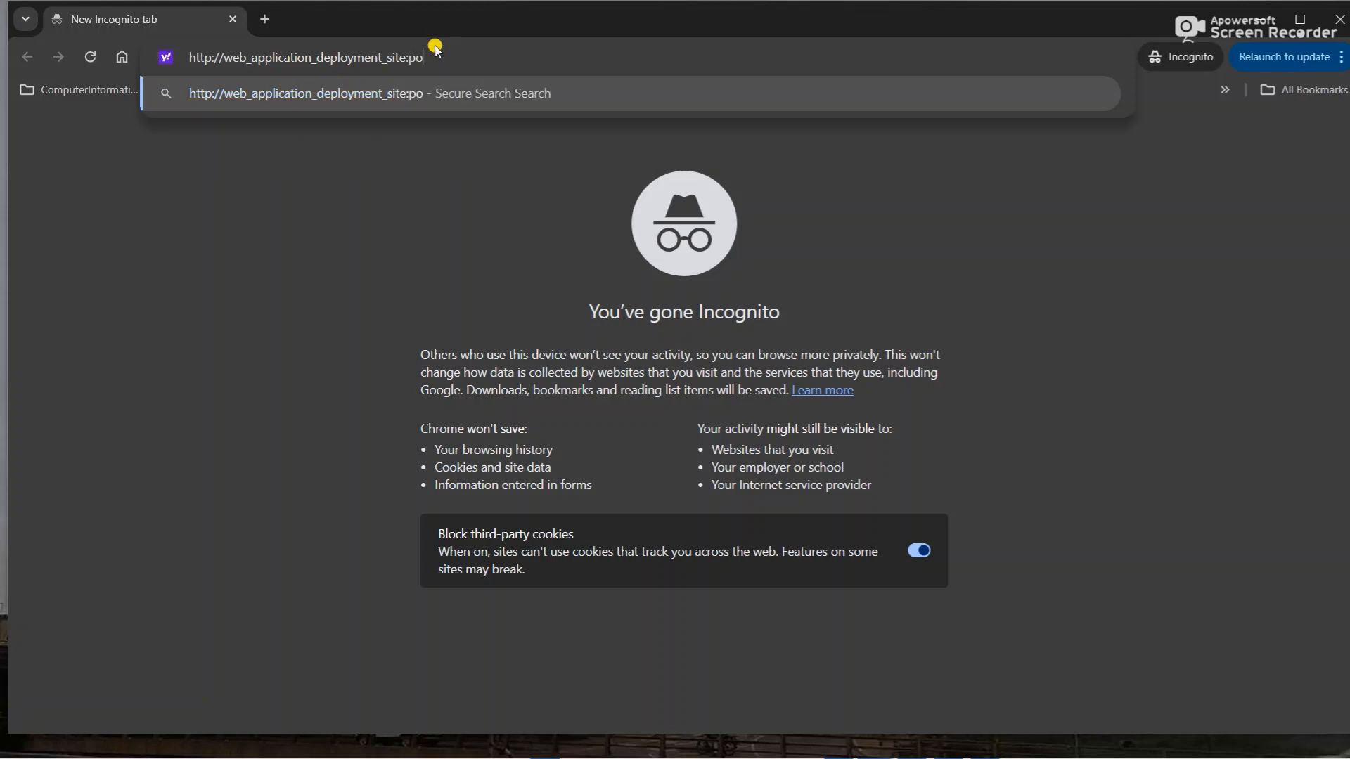
text(rt/manager)
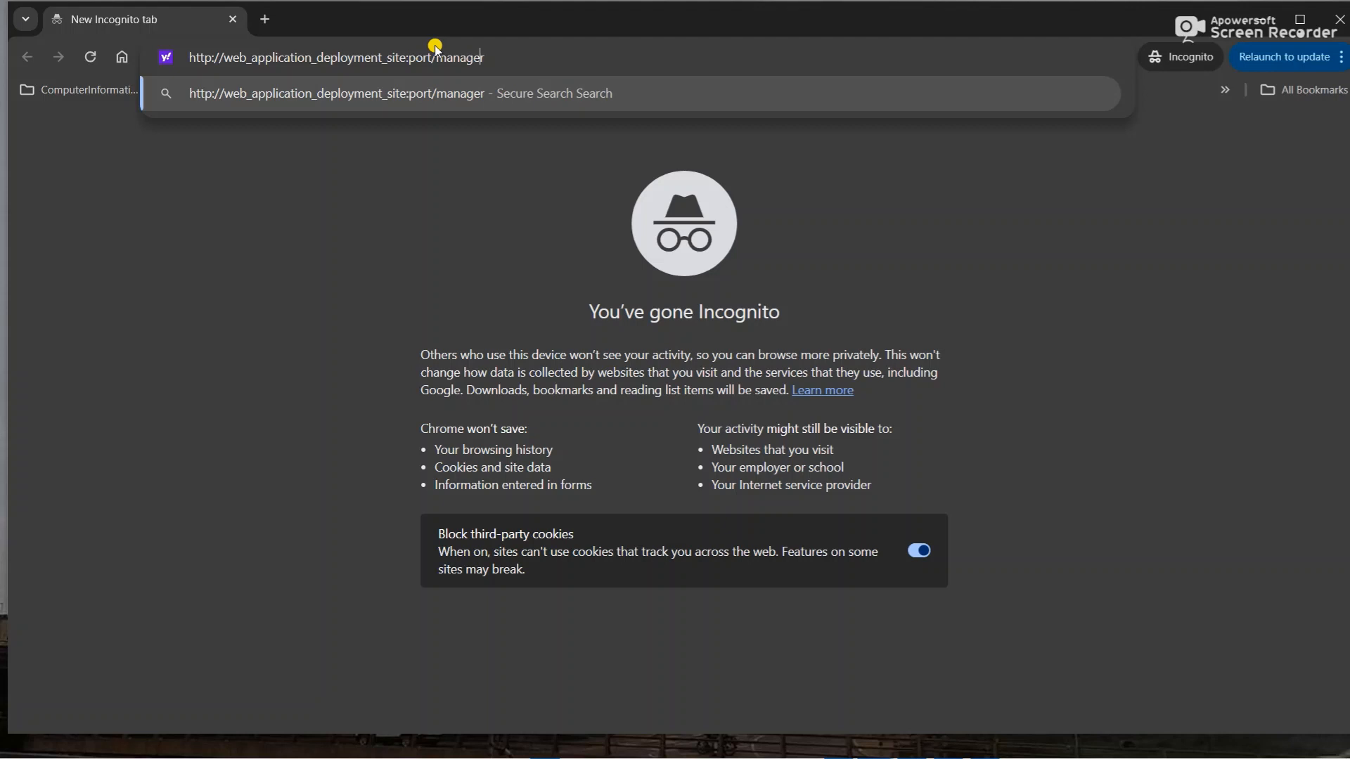
click(435, 49)
key(BackSpace)
key(BackSpace)
key(BackSpace)
key(BackSpace)
key(BackSpace)
key(BackSpace)
key(BackSpace)
key(BackSpace)
key(BackSpace)
key(BackSpace)
key(BackSpace)
key(BackSpace)
key(BackSpace)
key(BackSpace)
key(BackSpace)
key(BackSpace)
key(BackSpace)
key(BackSpace)
key(BackSpace)
key(BackSpace)
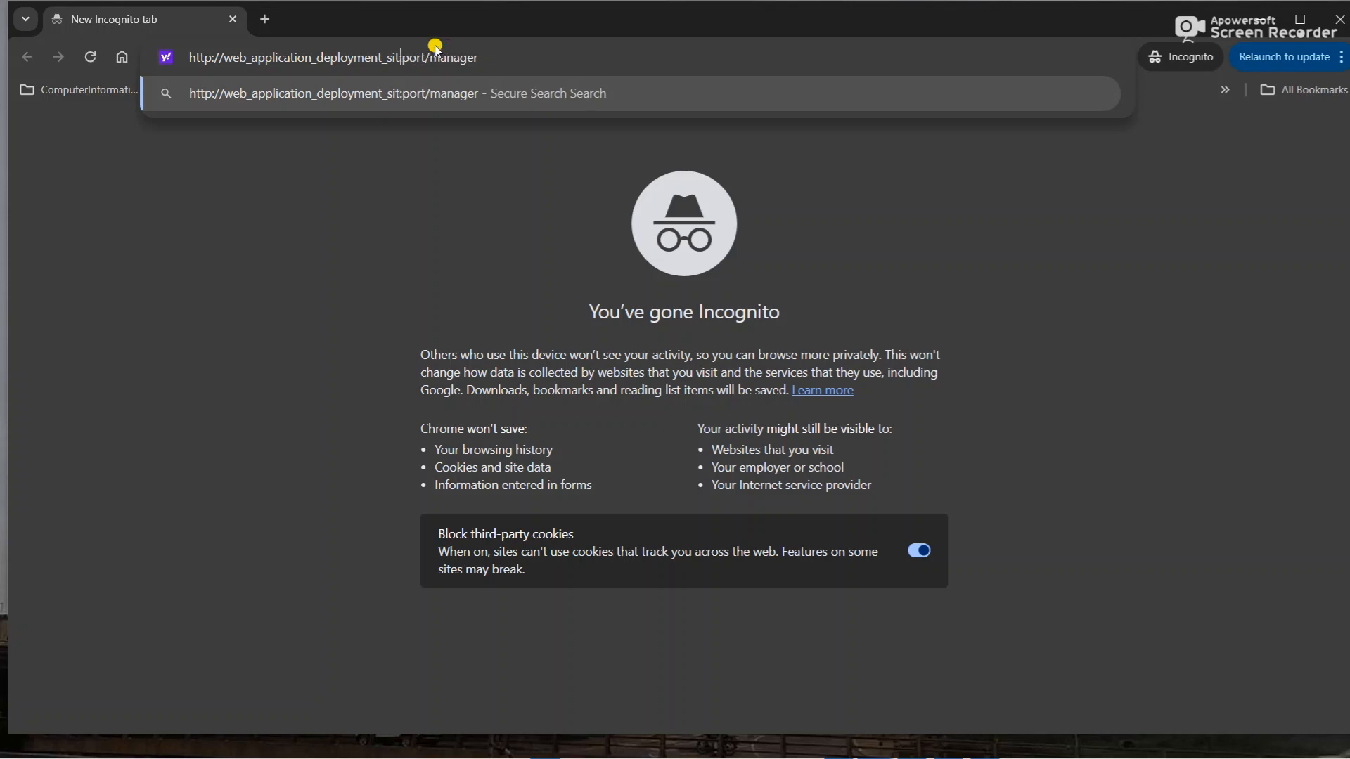
key(BackSpace)
key(BackSpace)
key(BackSpace)
key(BackSpace)
key(BackSpace)
key(BackSpace)
key(BackSpace)
key(BackSpace)
key(BackSpace)
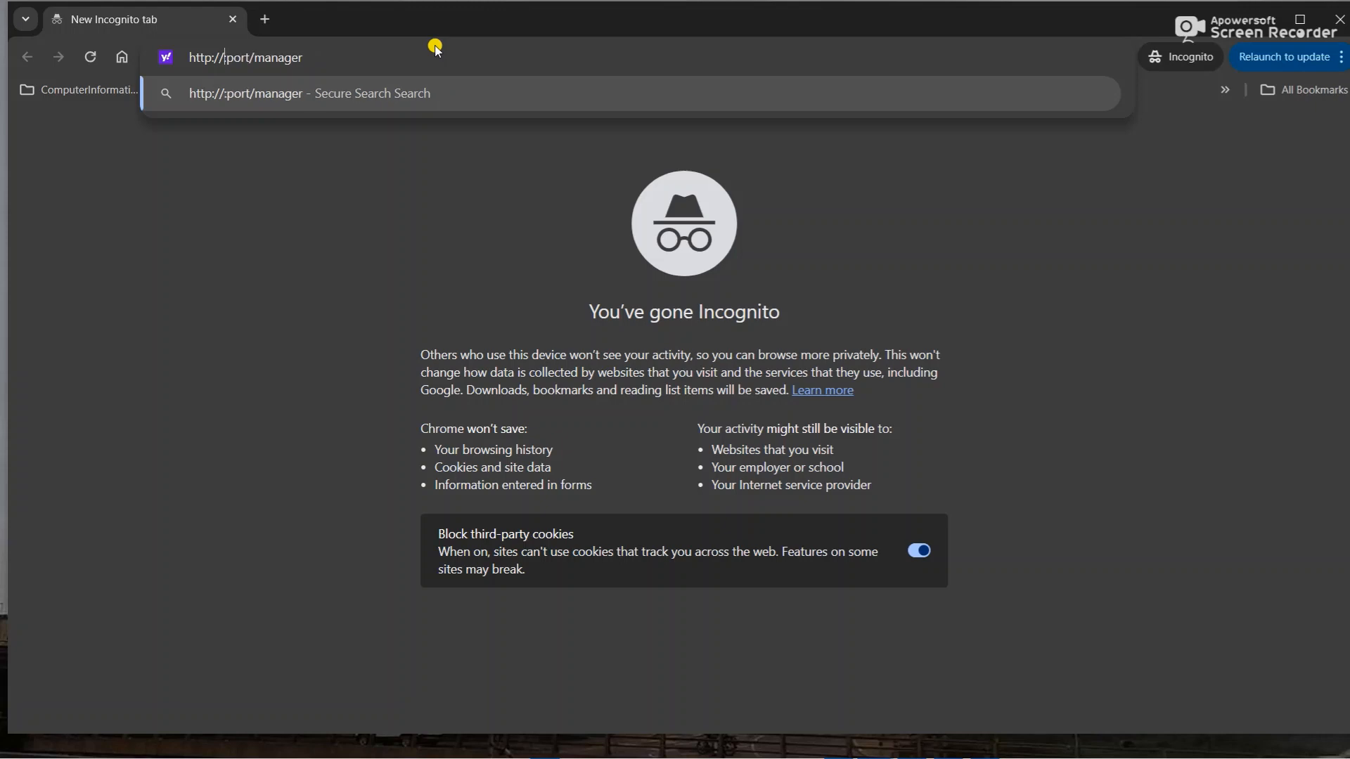
text(app_ser)
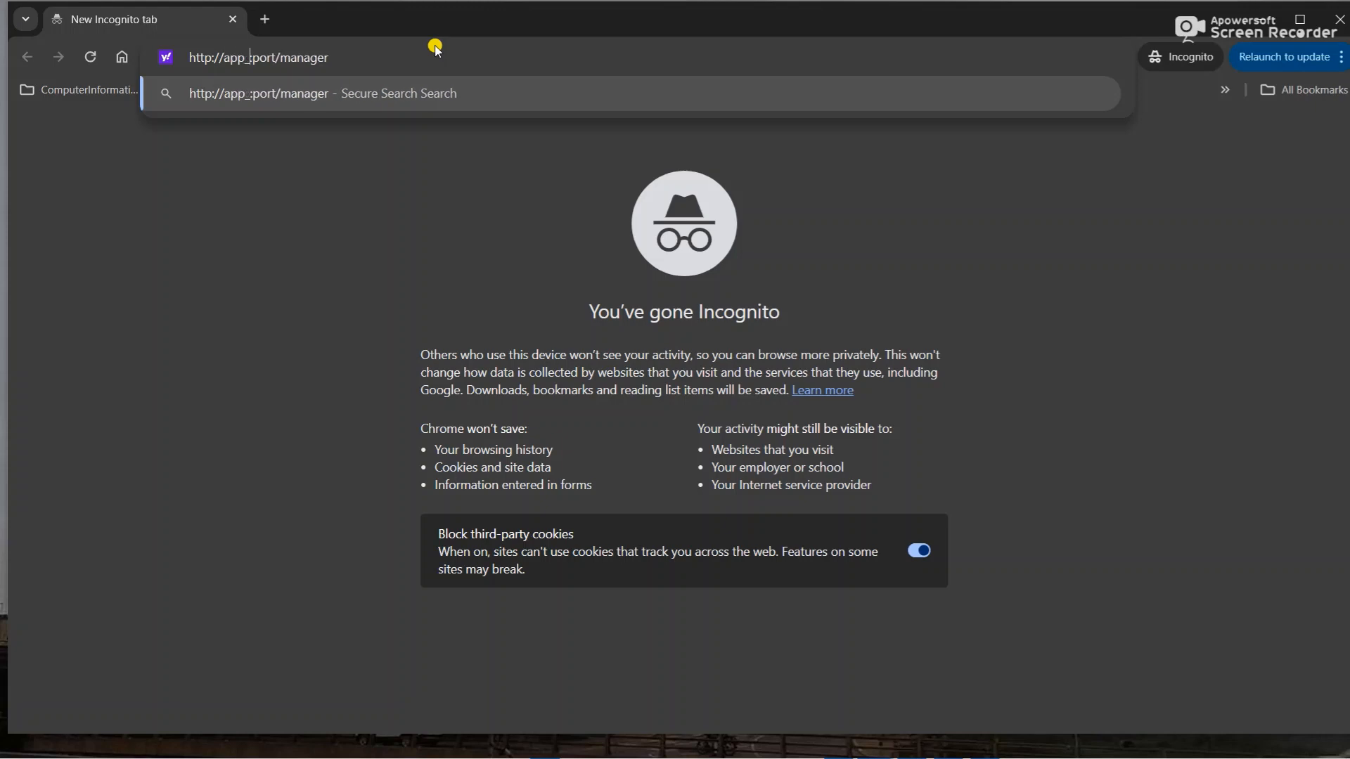
text(ver_ip)
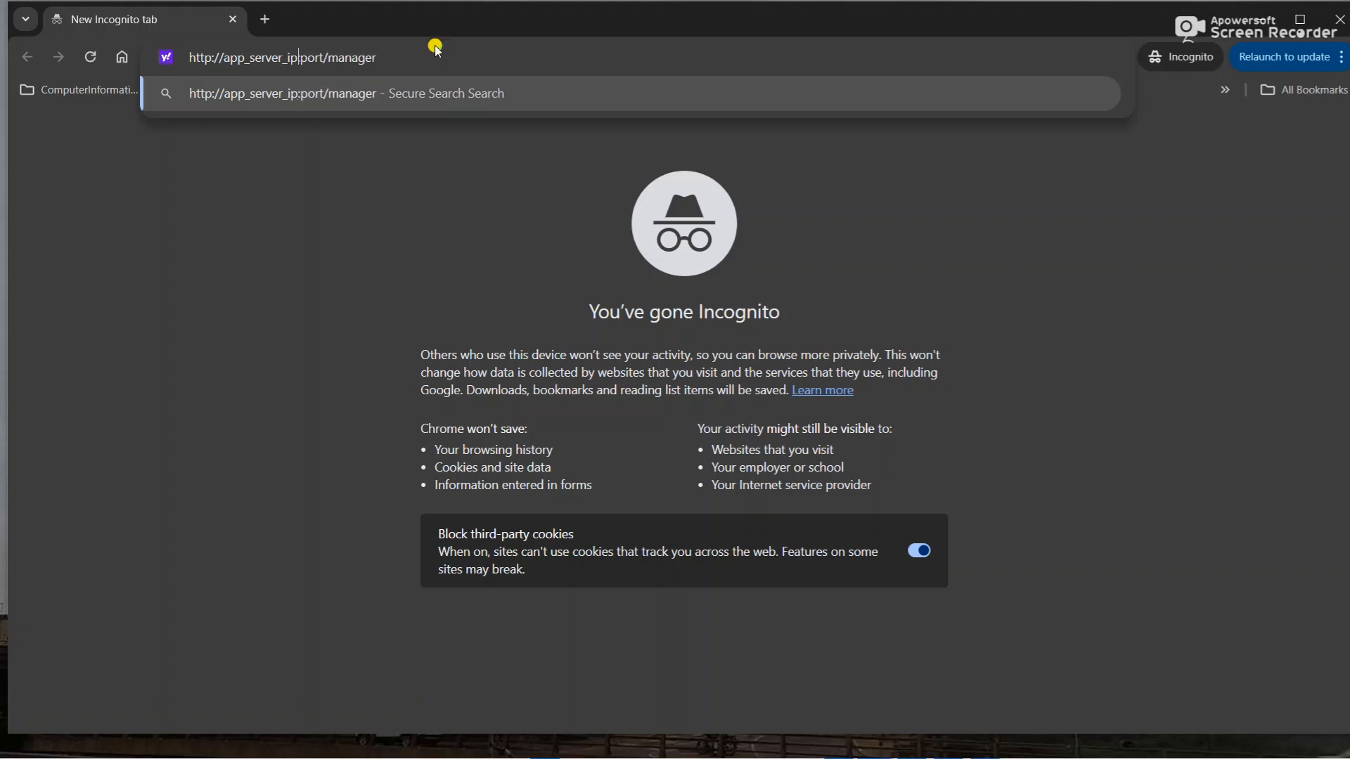
text(_address)
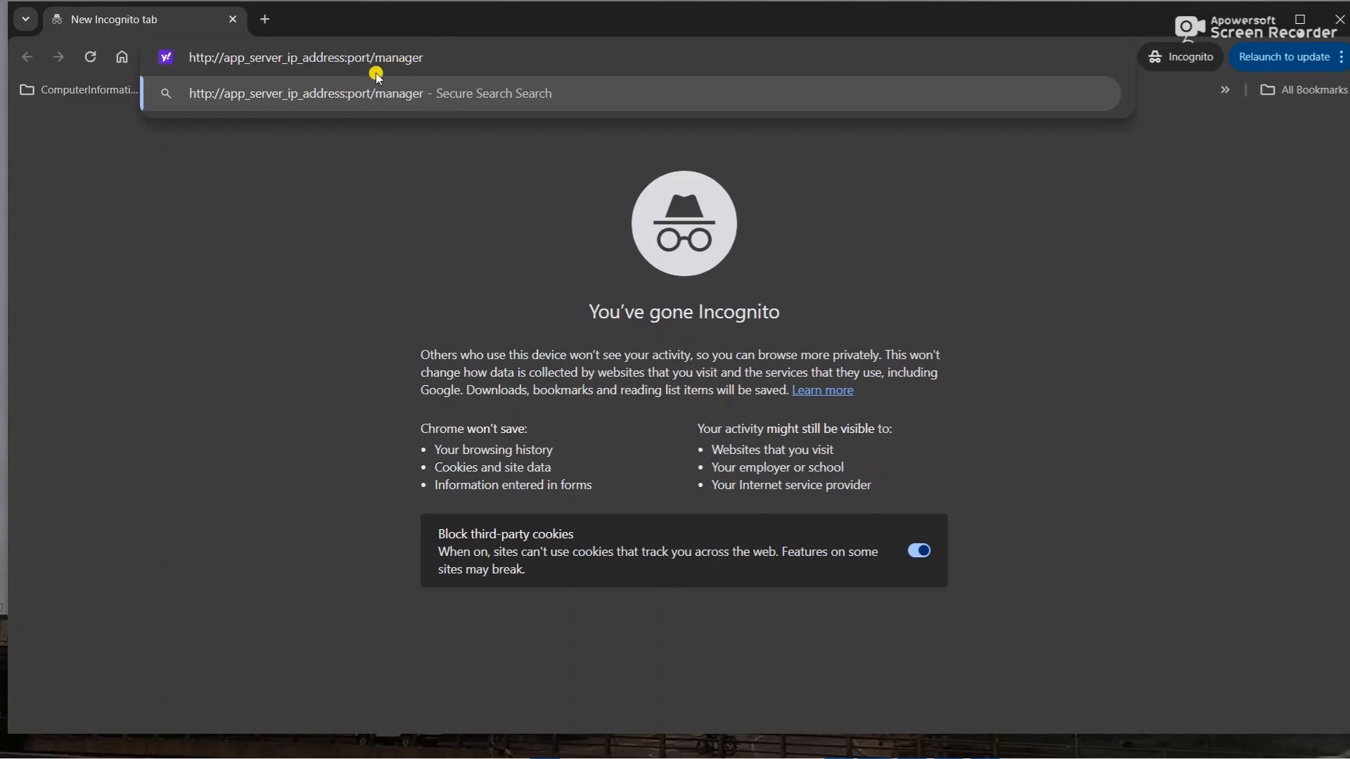
- Select and copy the full manager URL from the address bar
double_click(355, 57)
key(shift+Home)
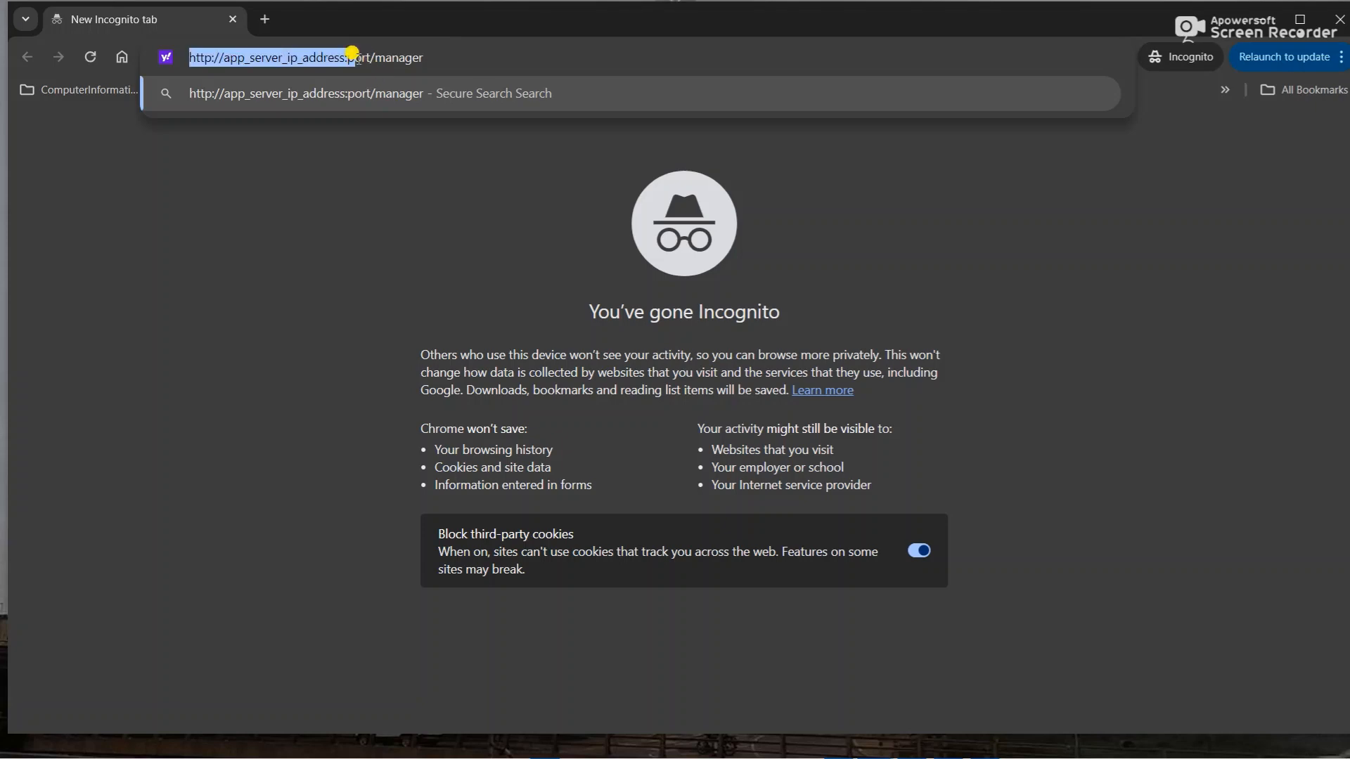
click(448, 57)
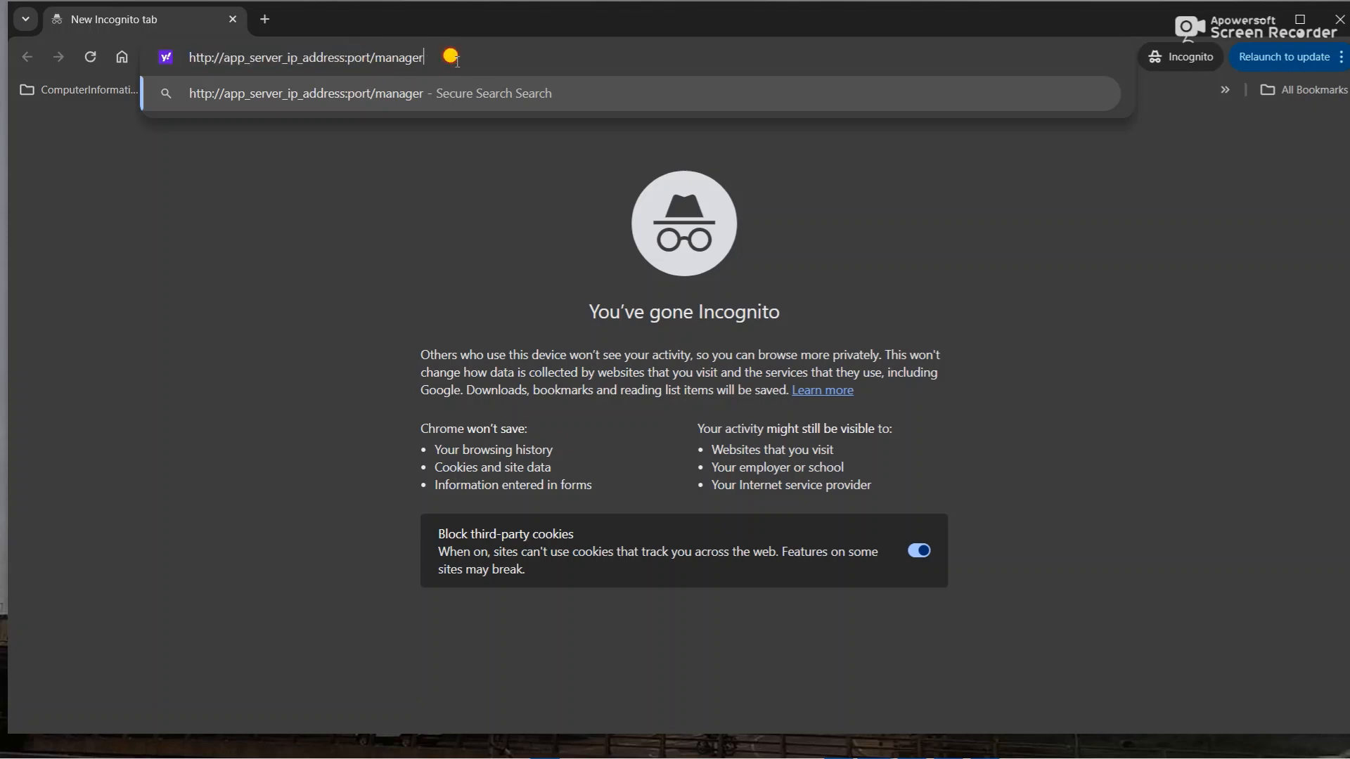
triple_click(217, 60)
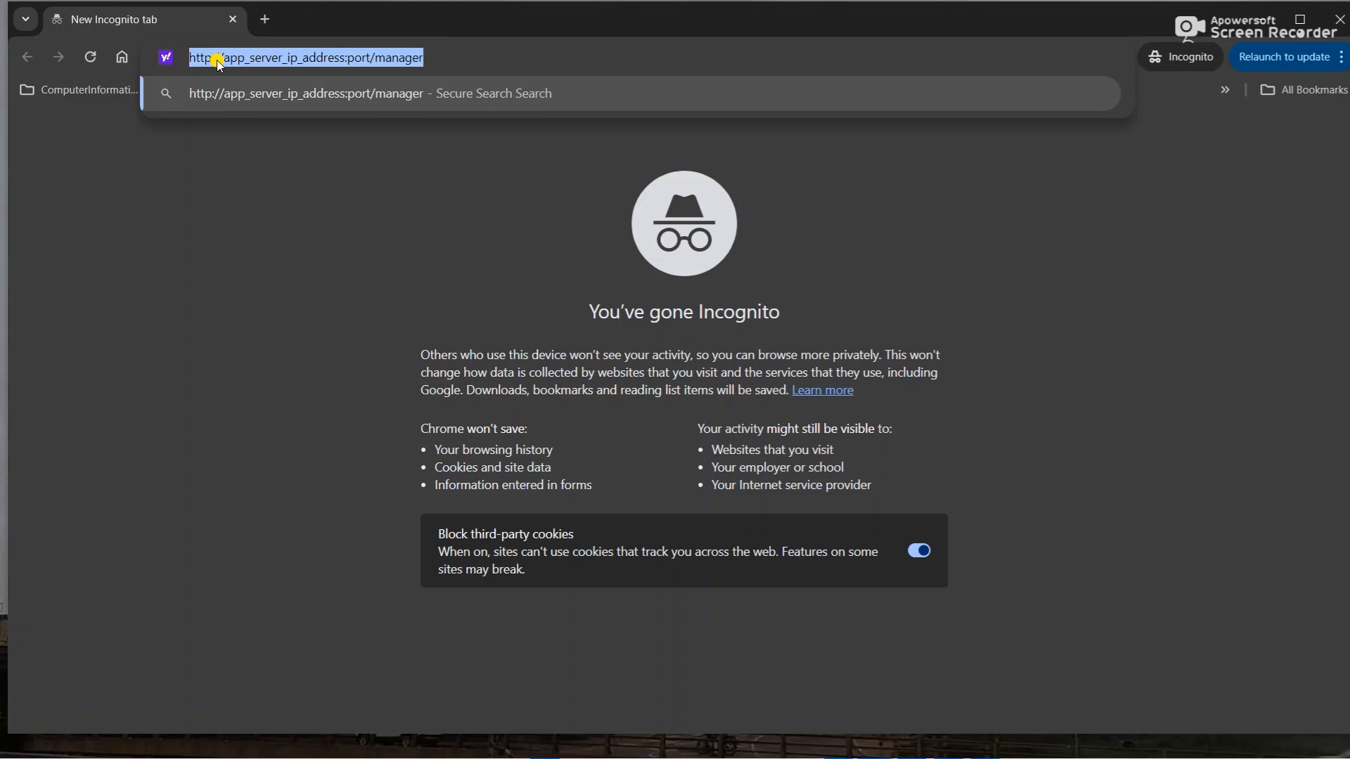
key(ctrl+c)
click(263, 20)
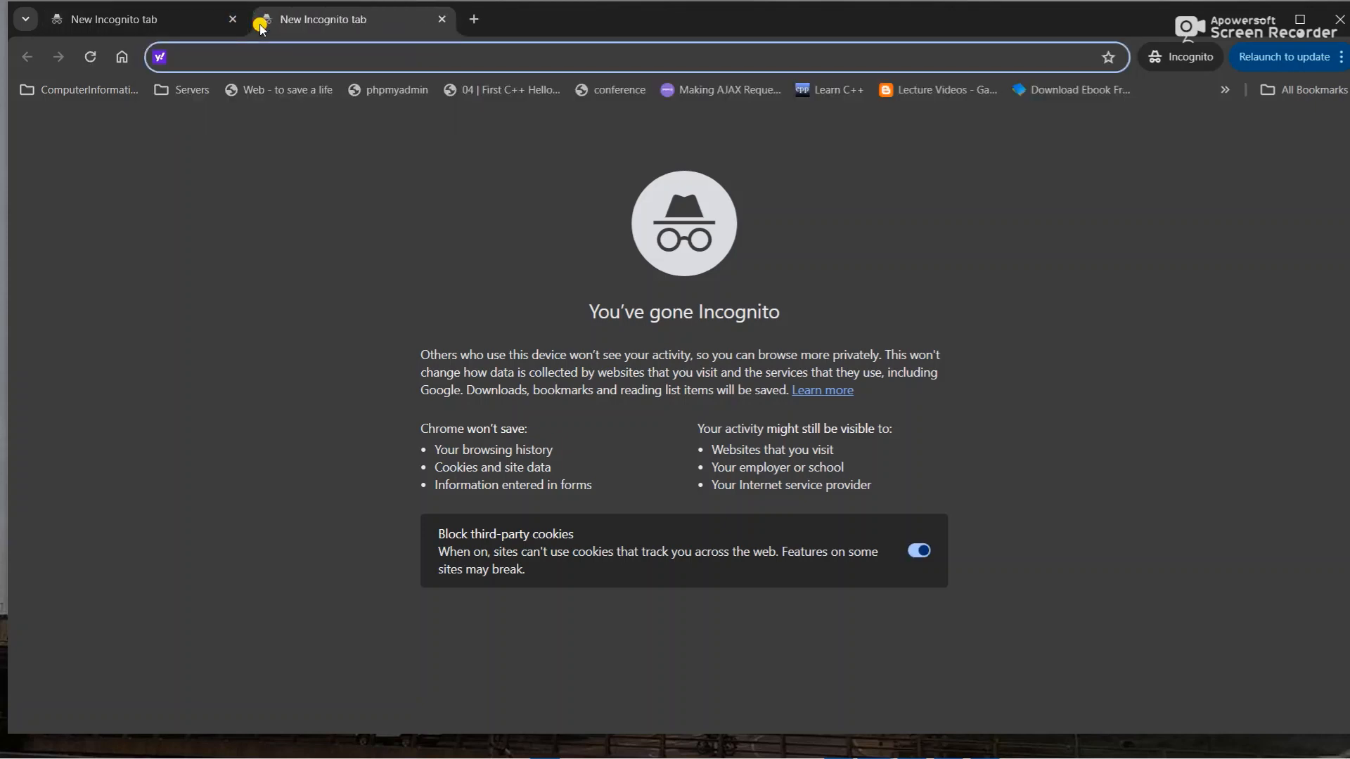
key(ctrl+v)
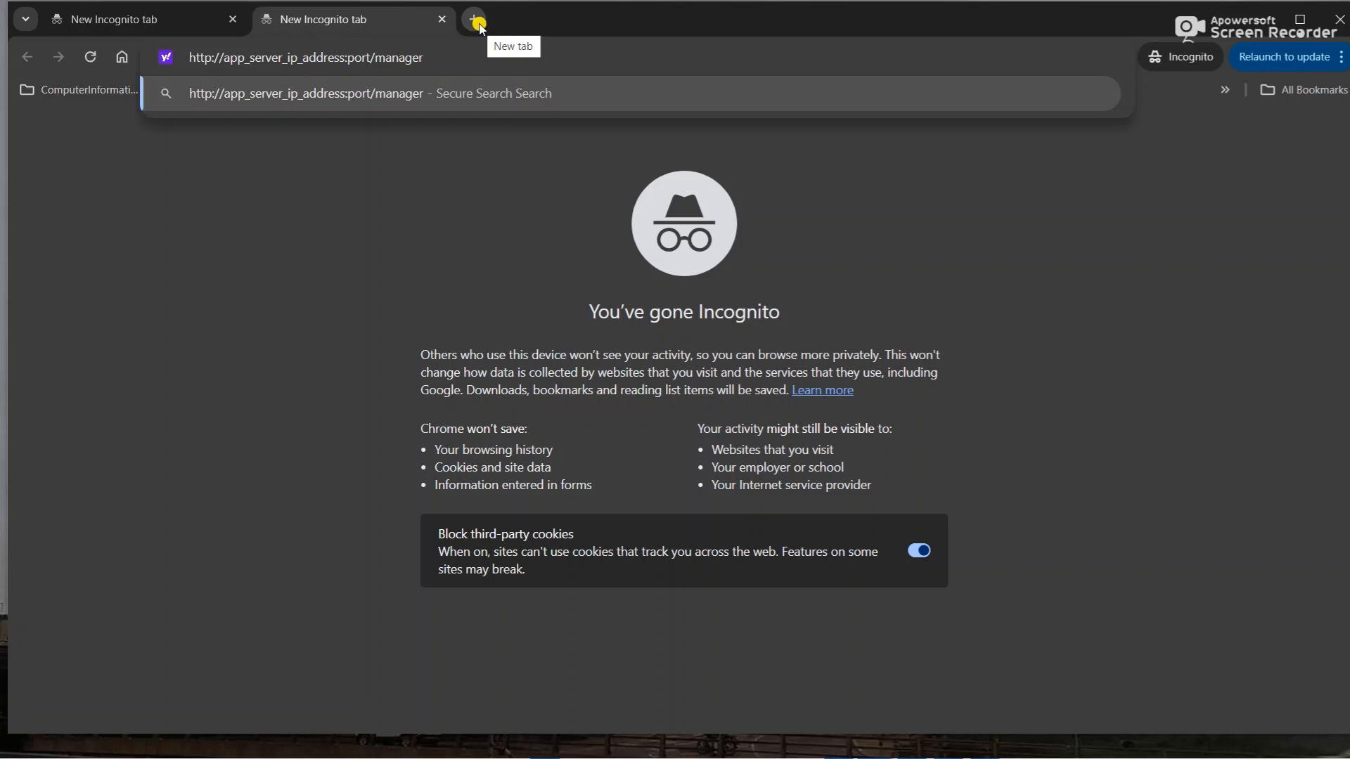
click(475, 21)
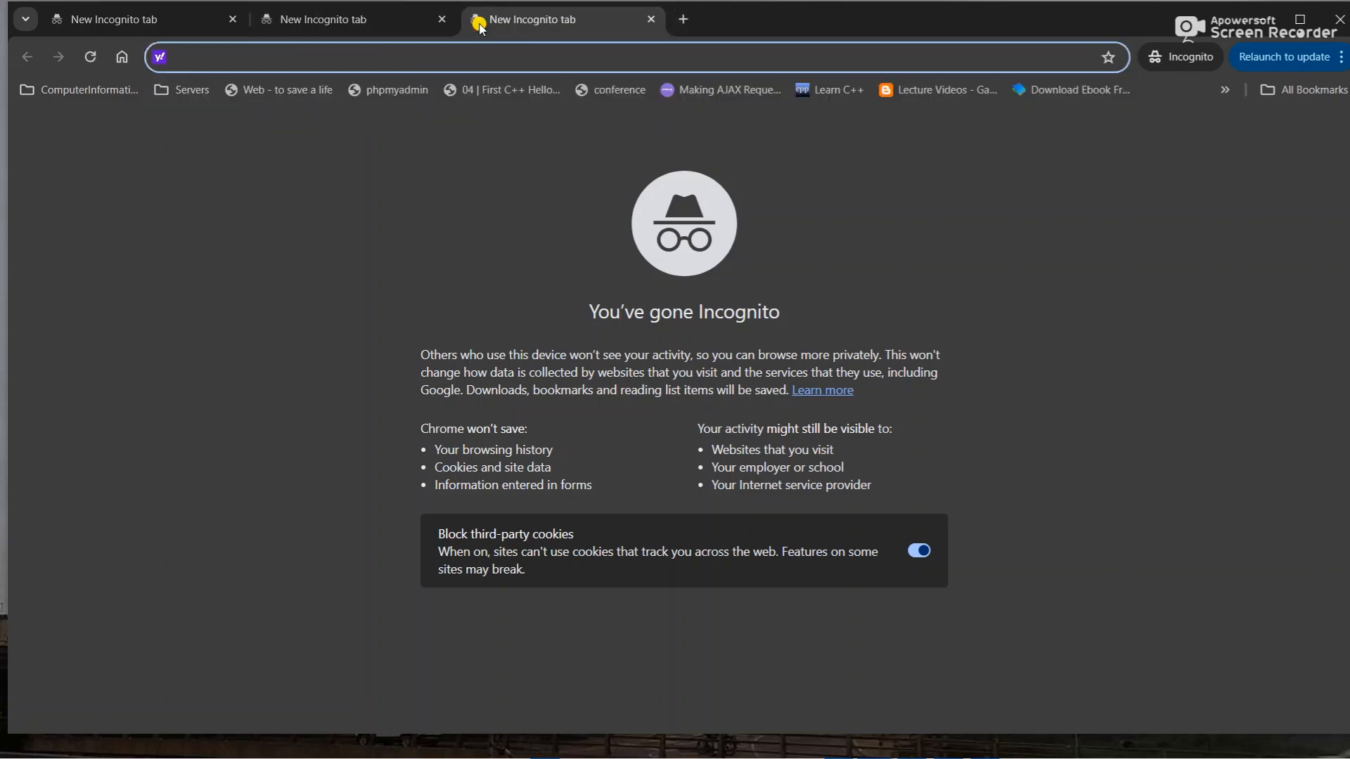
text(httP)
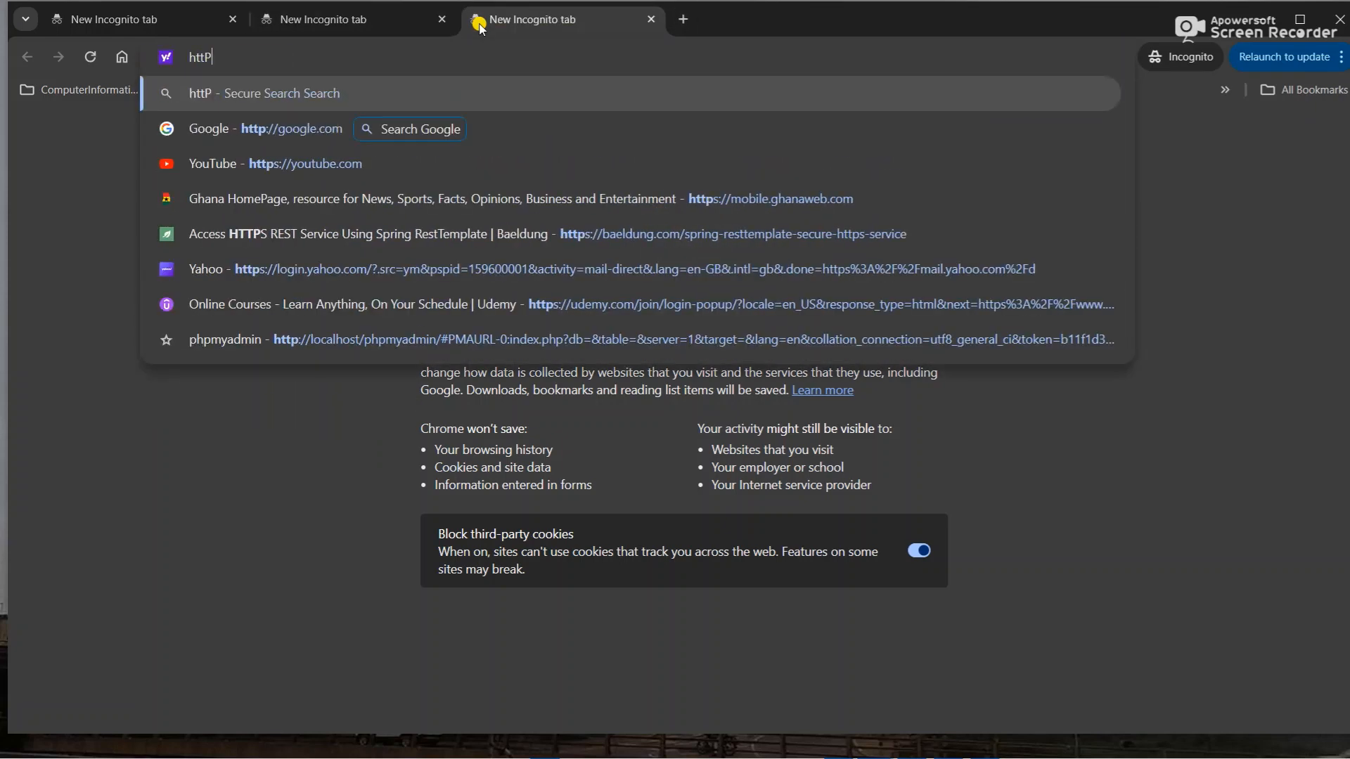
text(p://)
key(BackSpace)
key(BackSpace)
key(BackSpace)
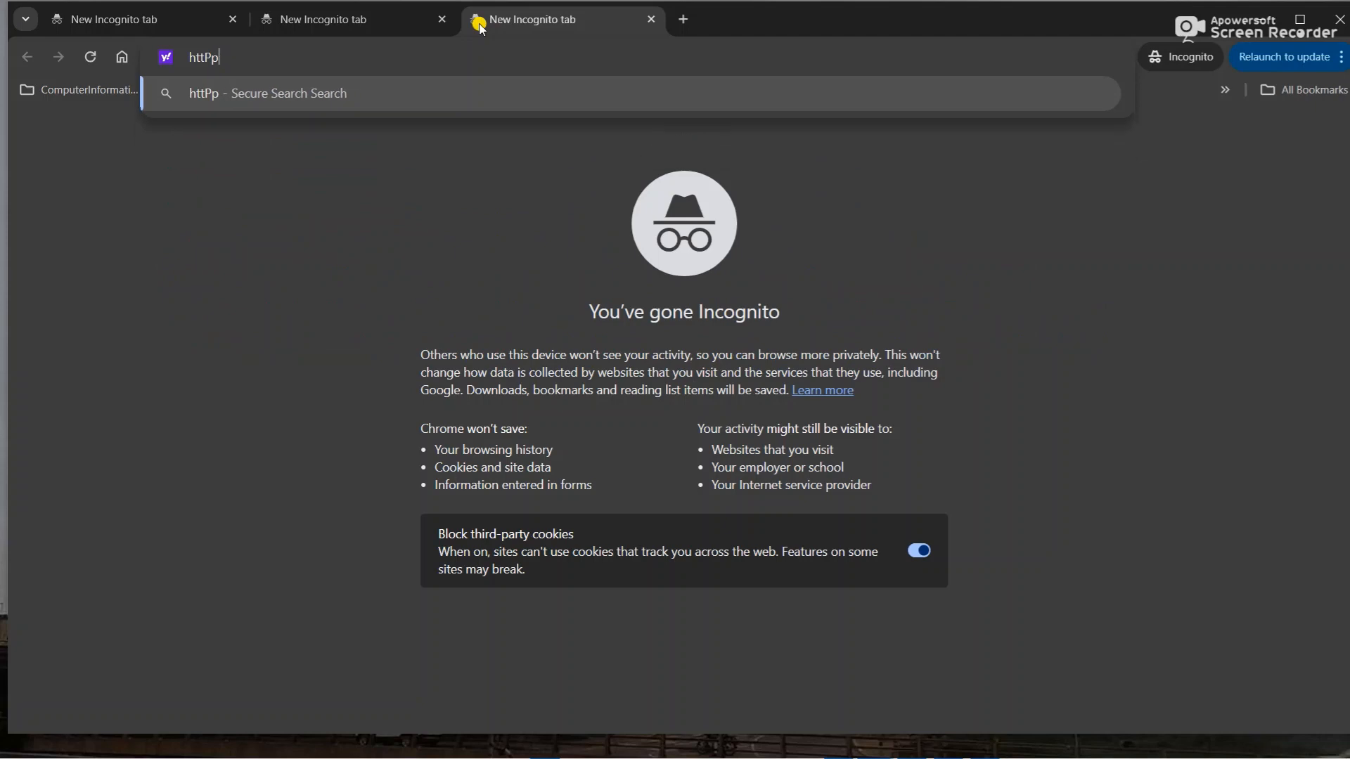
key(BackSpace)
key(BackSpace)
text(p://)
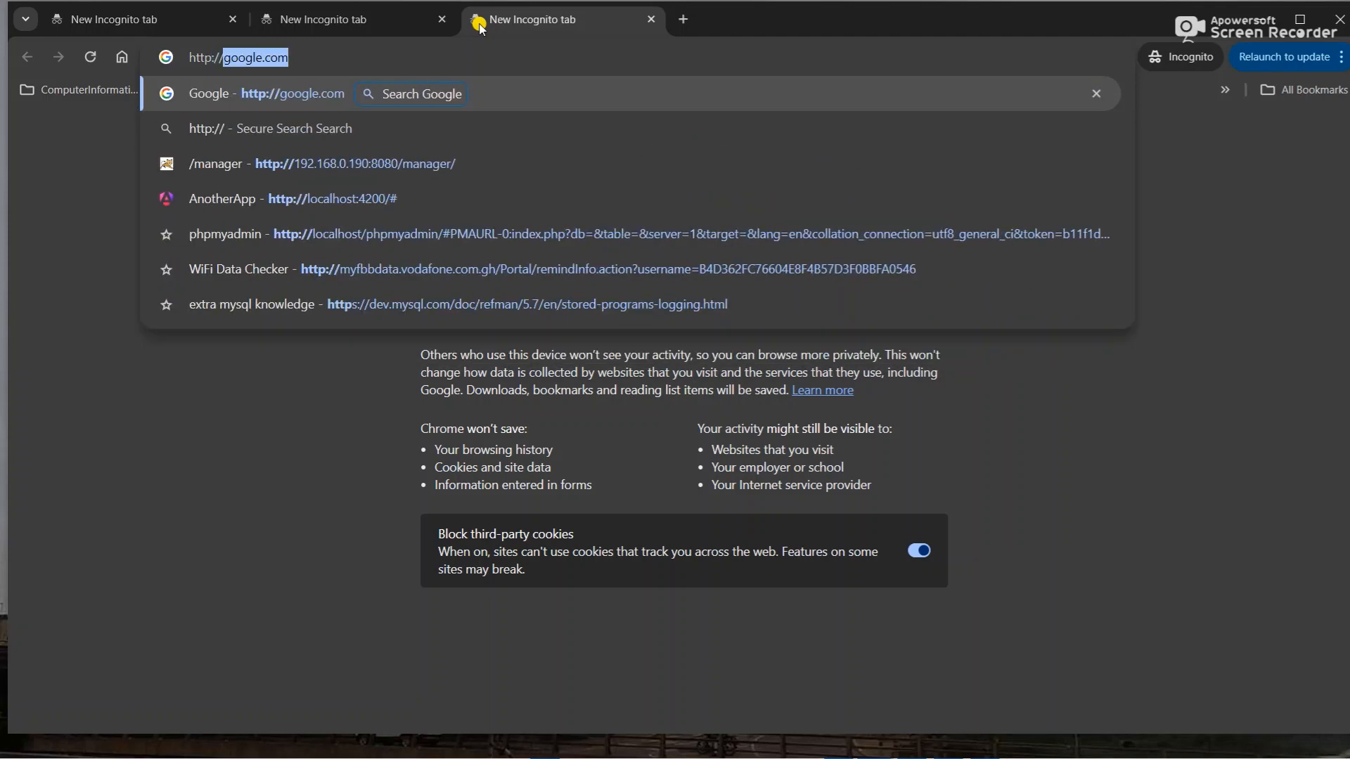
text(localhos)
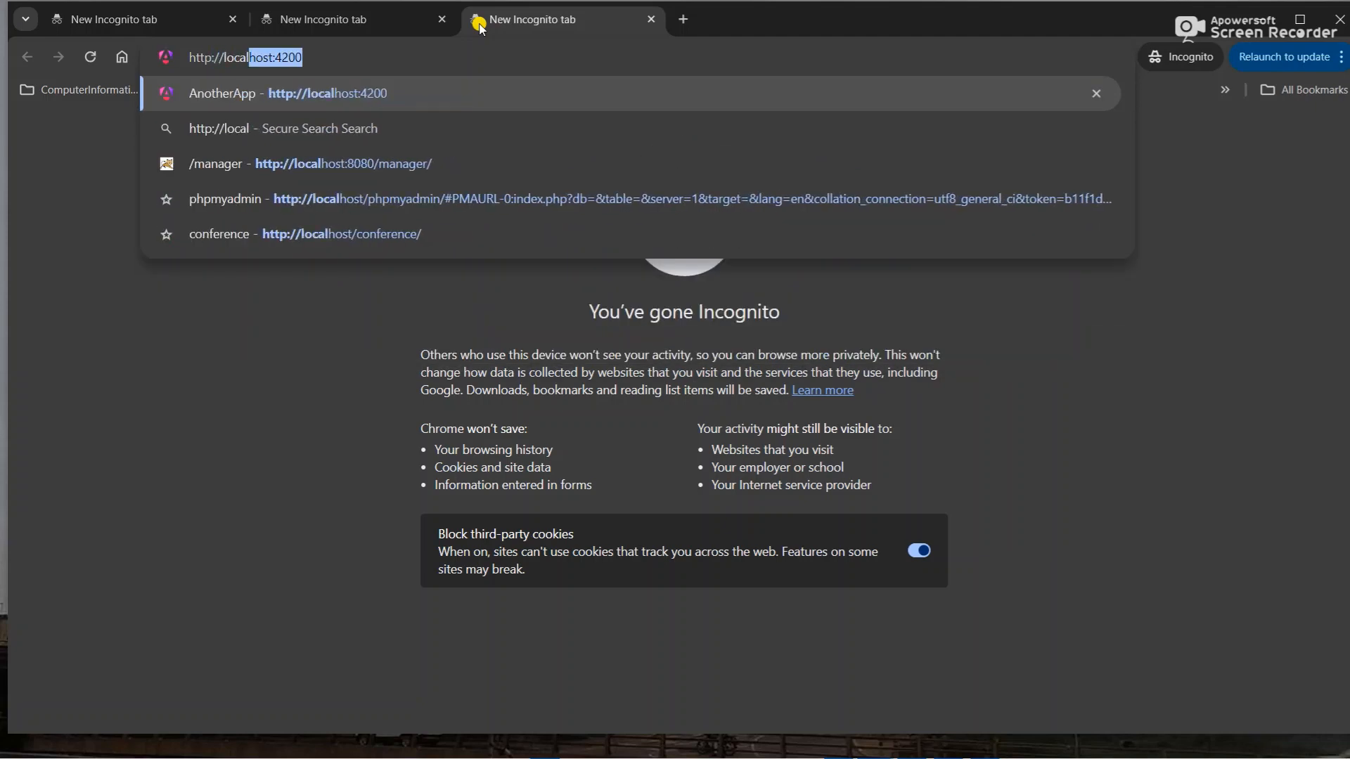
text(t)
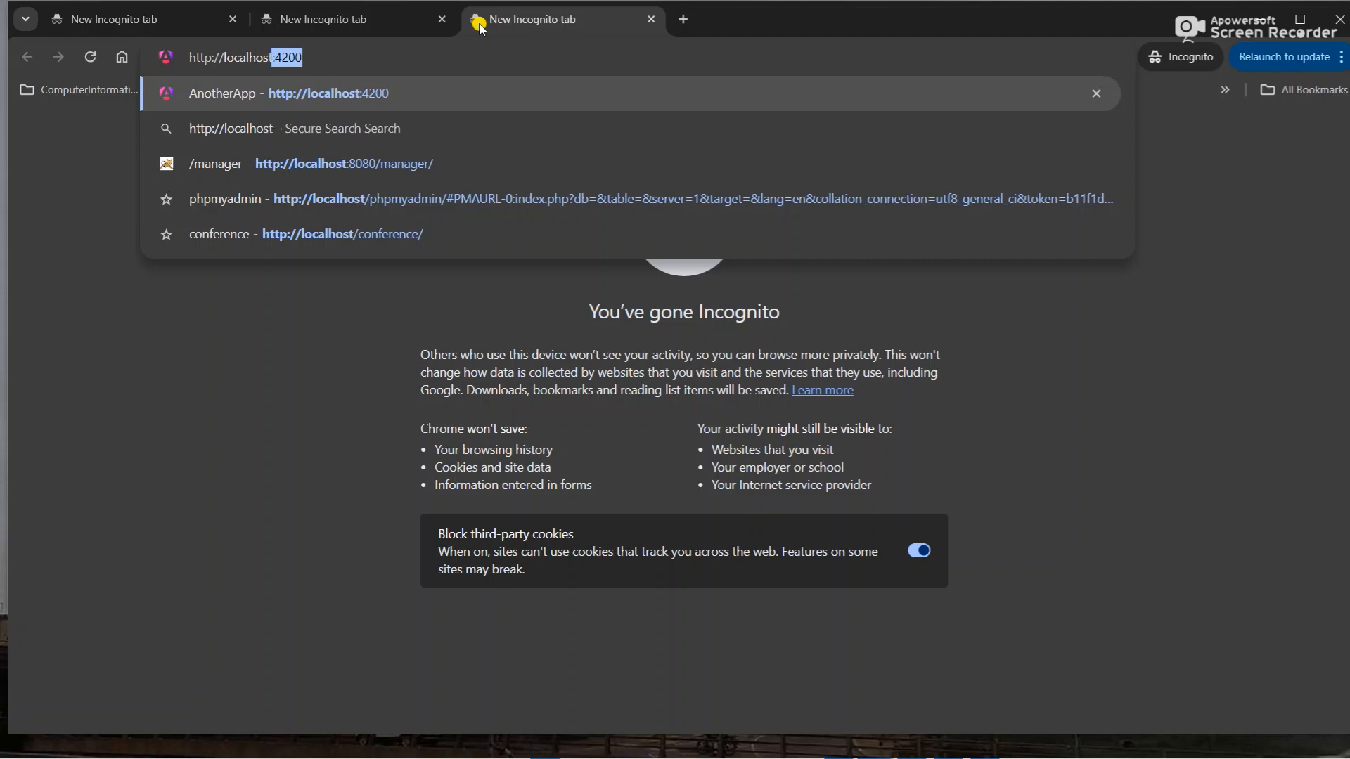
text(*08)
key(BackSpace)
key(BackSpace)
key(BackSpace)
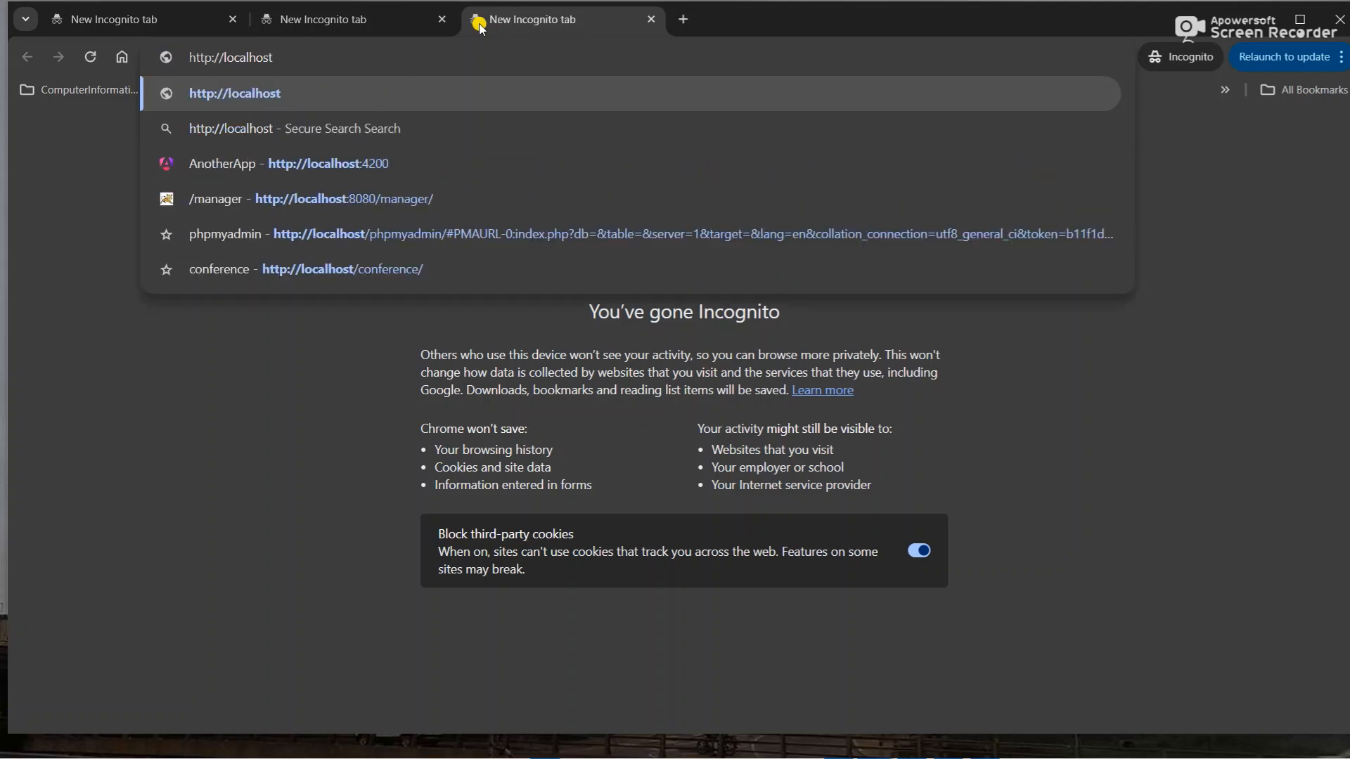
text(:8)
key(BackSpace)
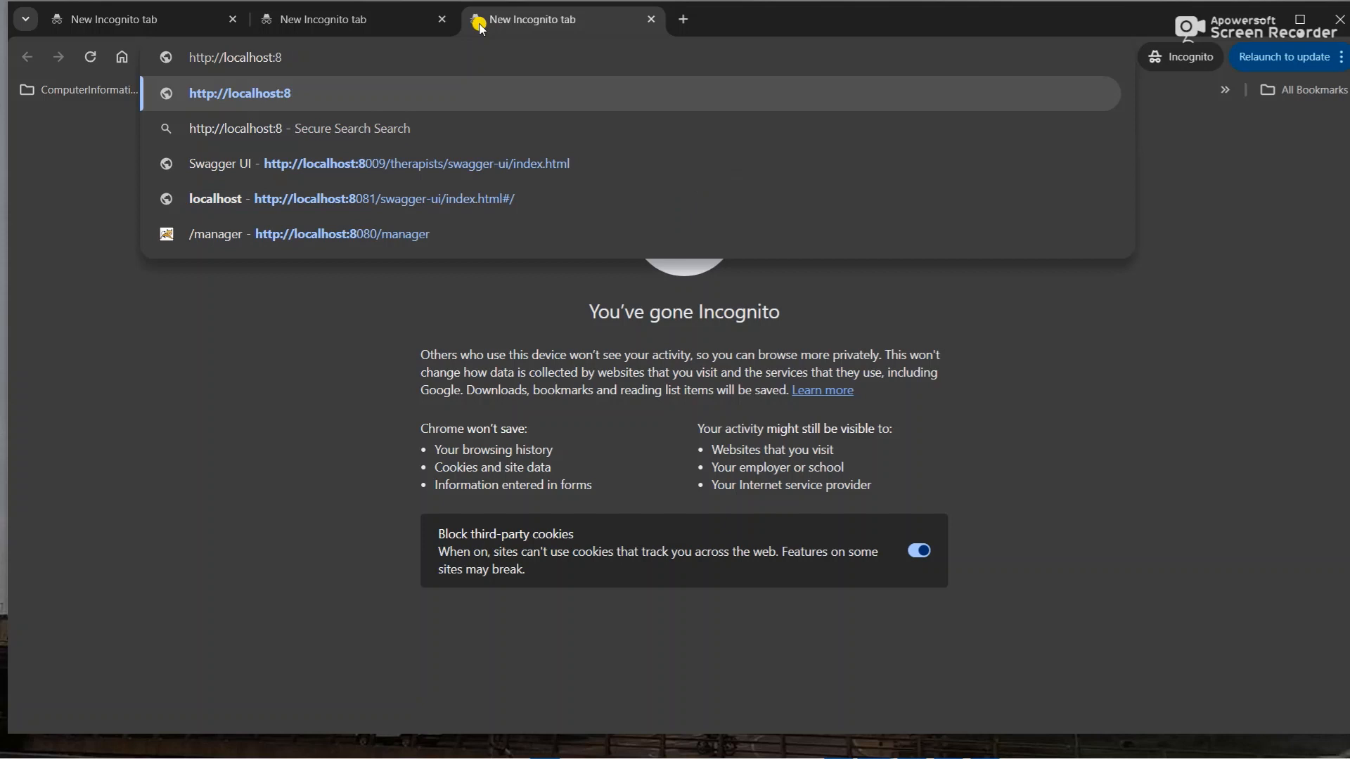
text(080/manaa)
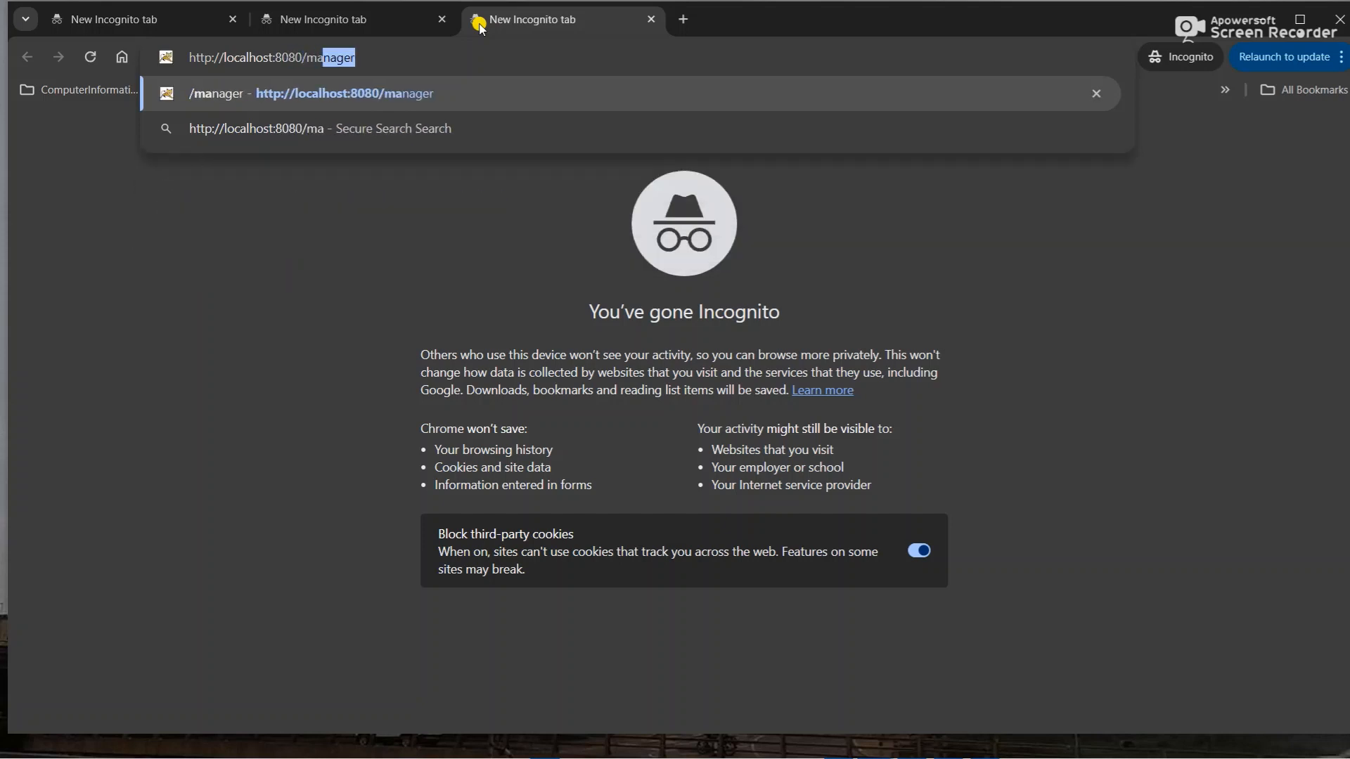
key(BackSpace)
text(naa)
key(BackSpace)
text(ger)
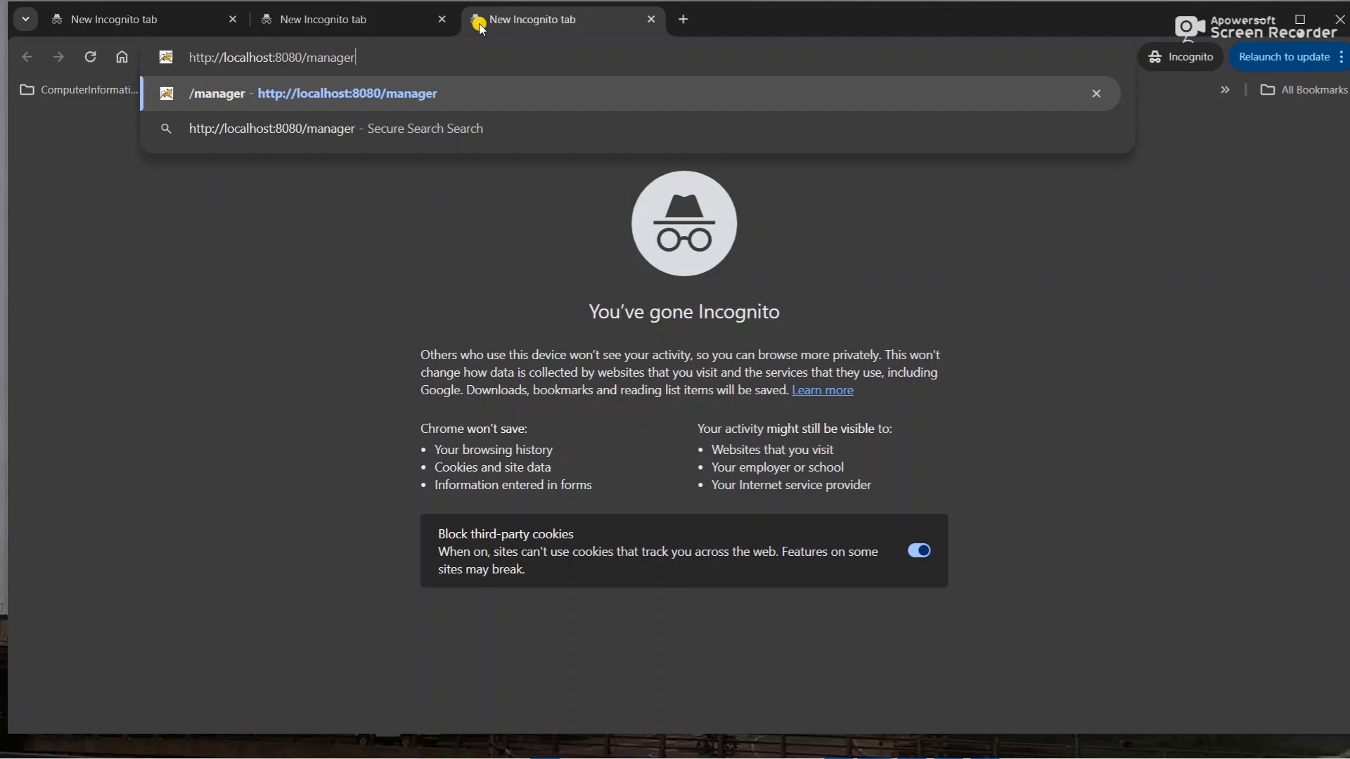
key(Return)
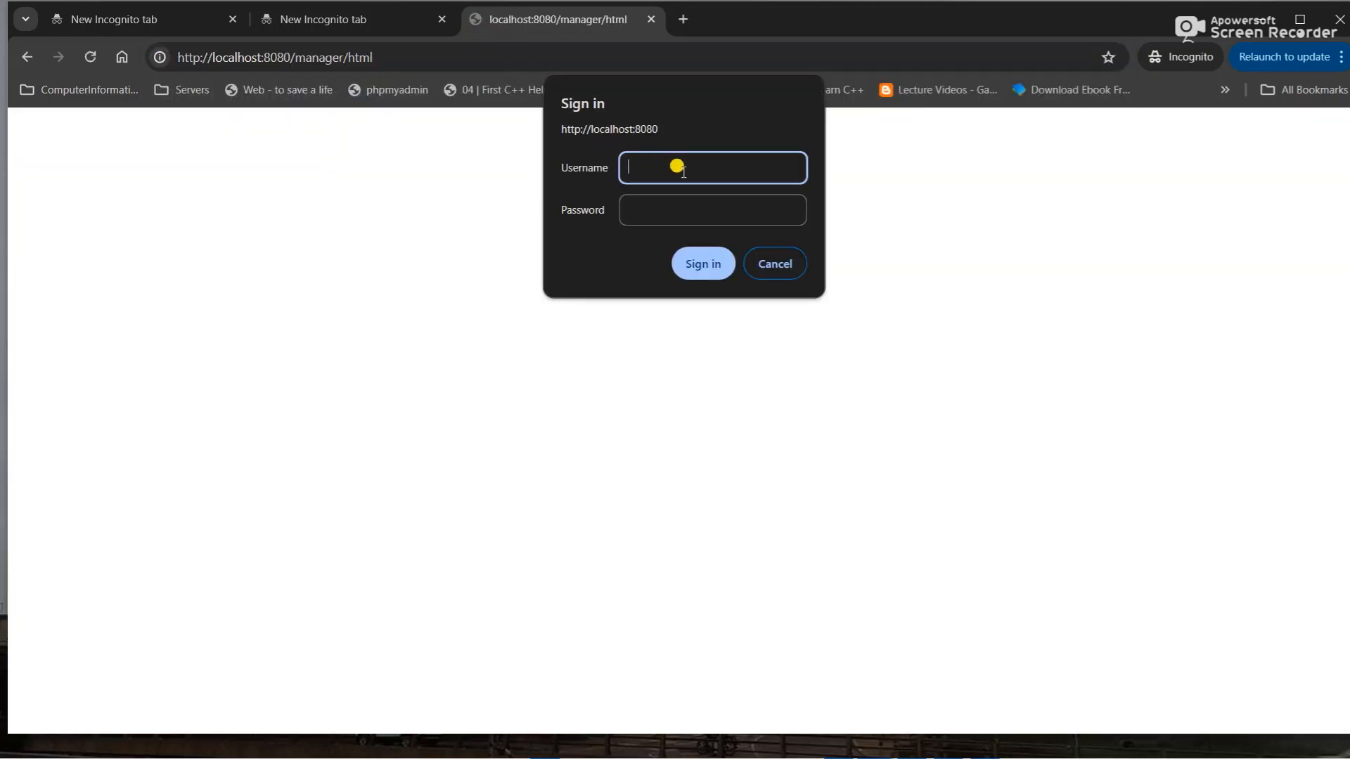
- Sign in to the Tomcat manager with the manager username and password, then scroll to Deploy
text(admin)
key(Tab)
text(admin)
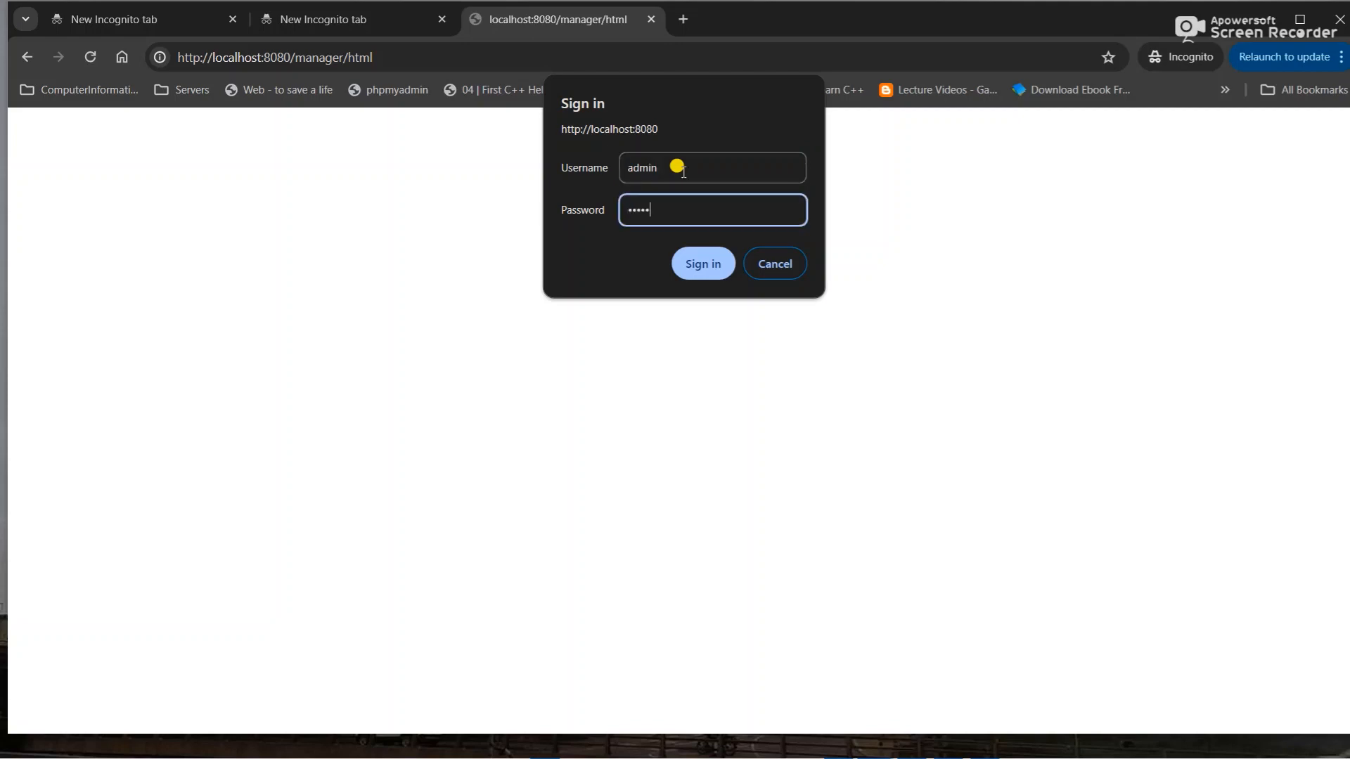
key(Return)
scroll(267, 341, down, 7)
scroll(269, 342, up, 8)
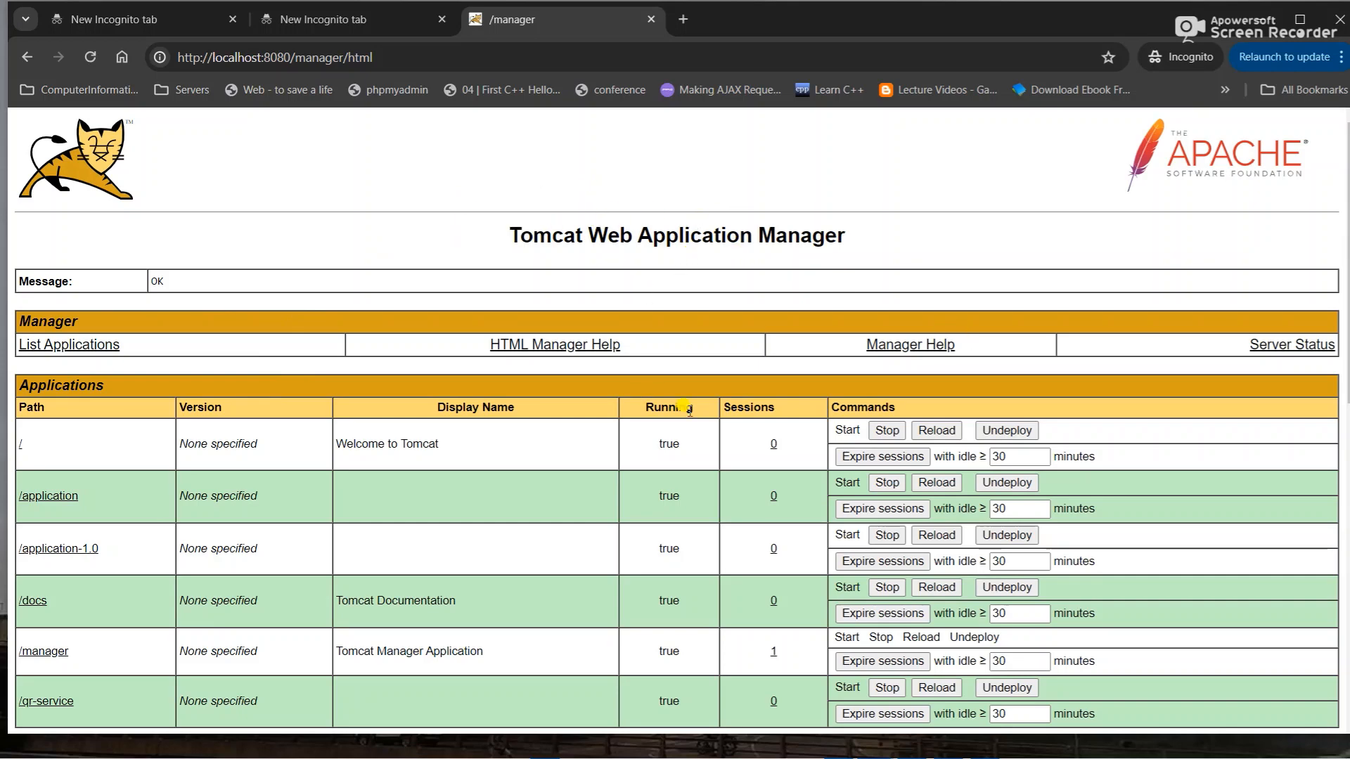
scroll(686, 408, down, 8)
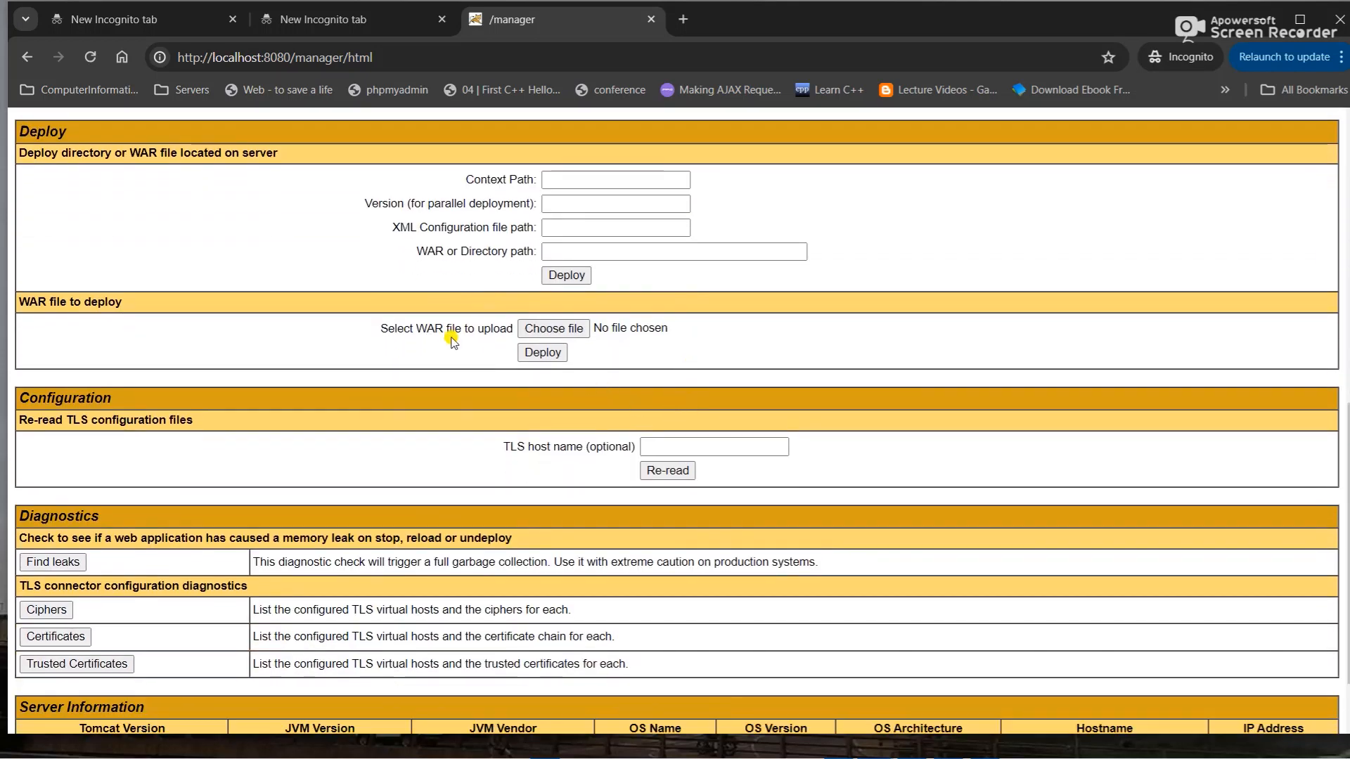
- Open the WAR file browser in the Deploy section and close it without choosing a file
click(547, 329)
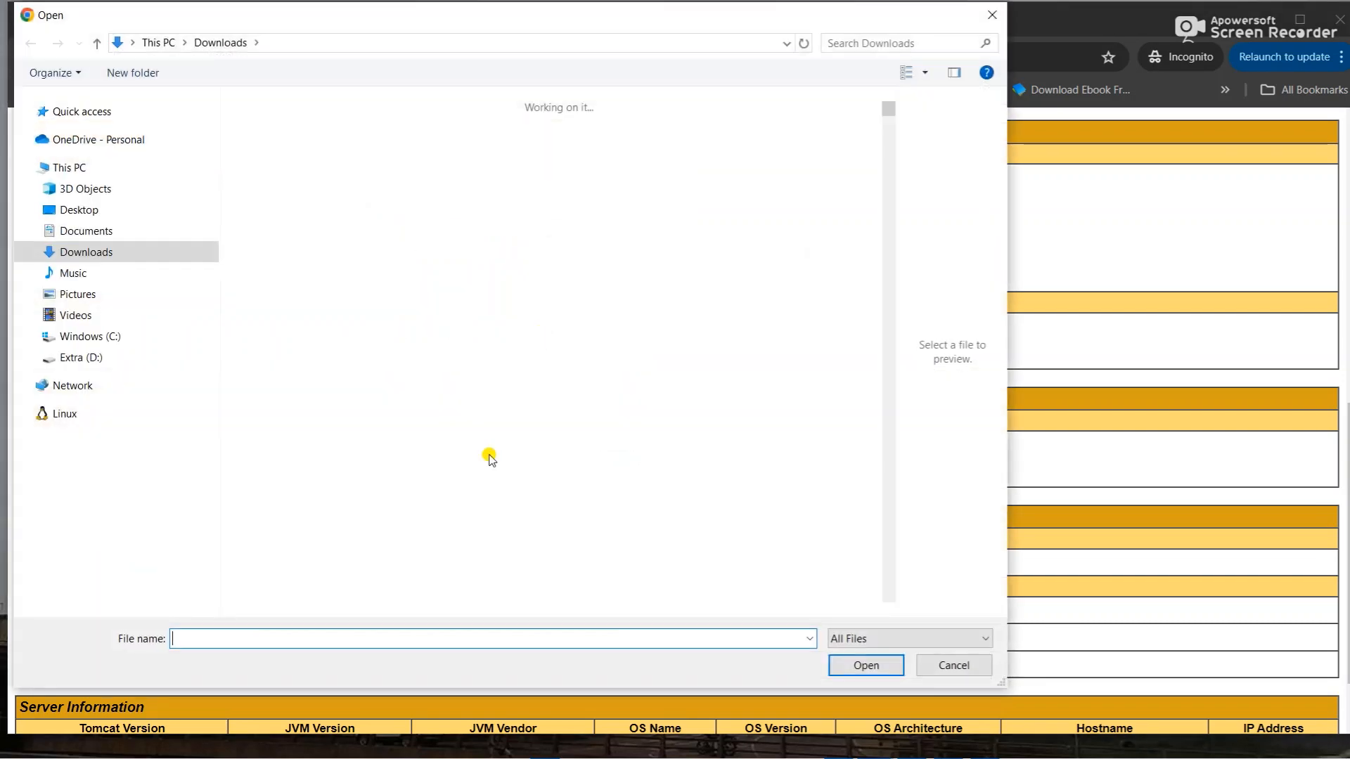
scroll(488, 394, down, 4)
scroll(506, 366, up, 6)
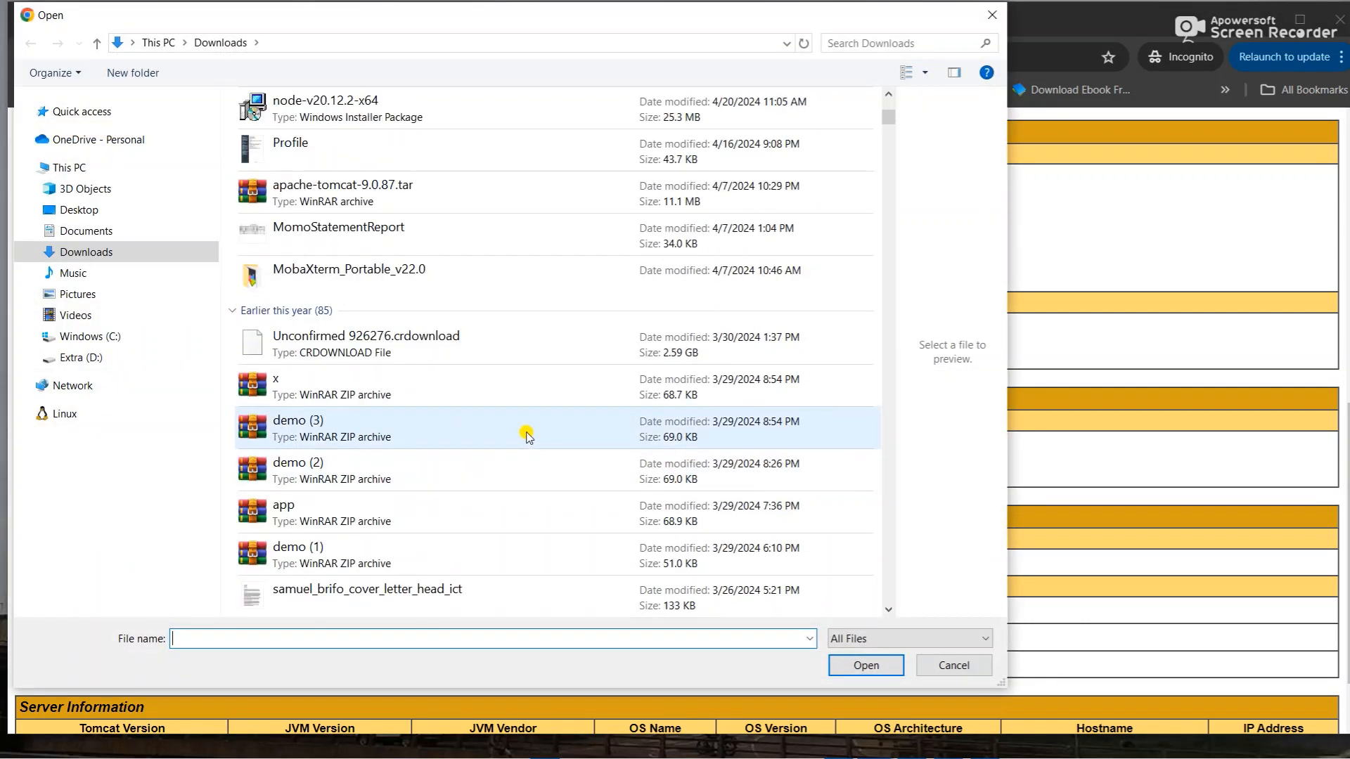
click(982, 13)
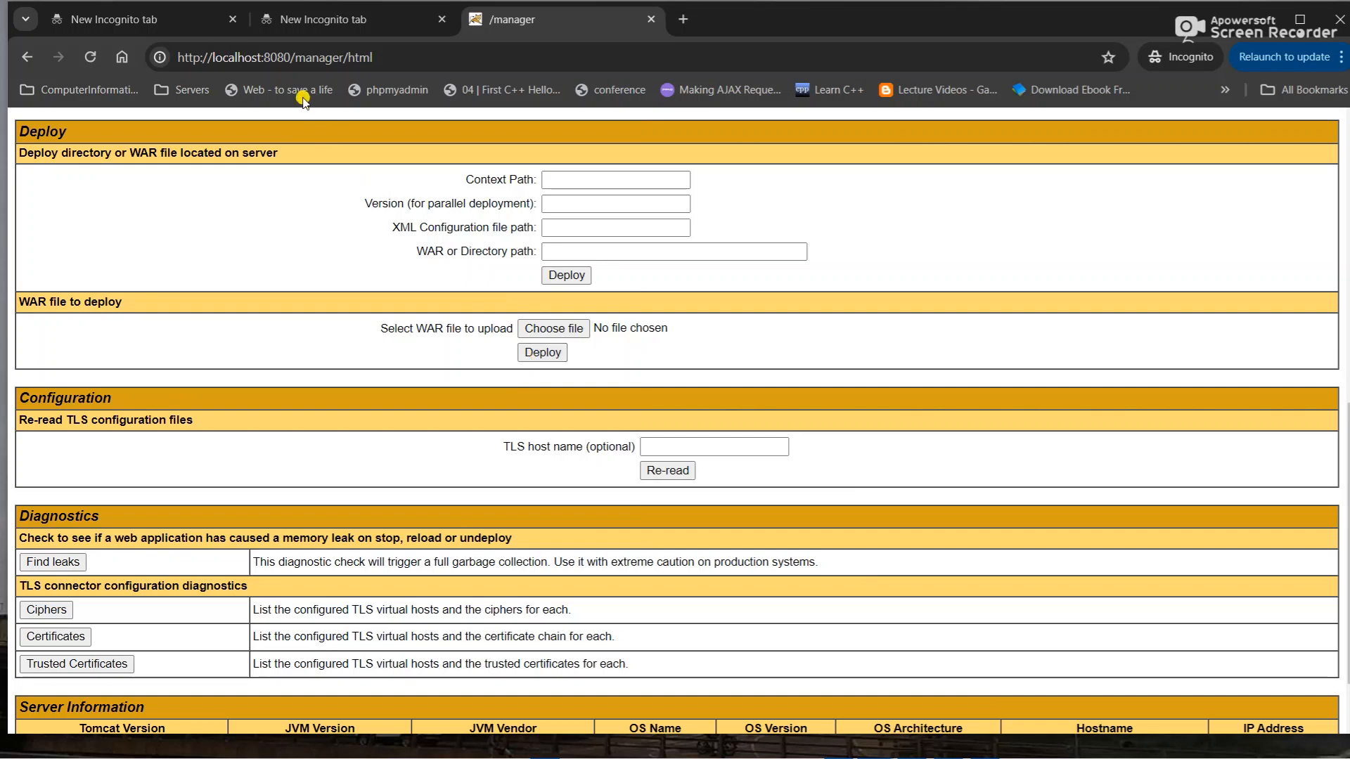
- Select the page address in the address bar and minimize Chrome
double_click(253, 58)
drag(253, 58, 248, 50)
drag(382, 48, 127, 49)
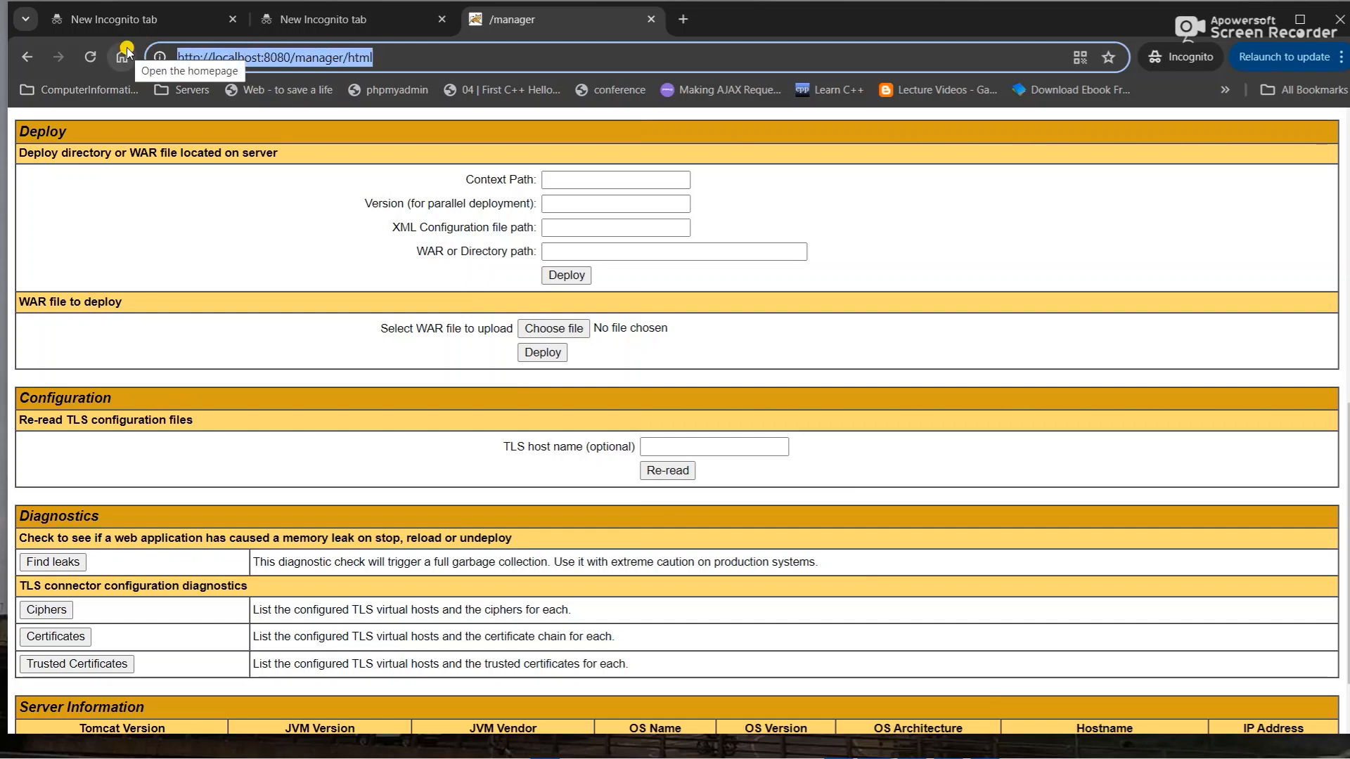
click(1260, 15)
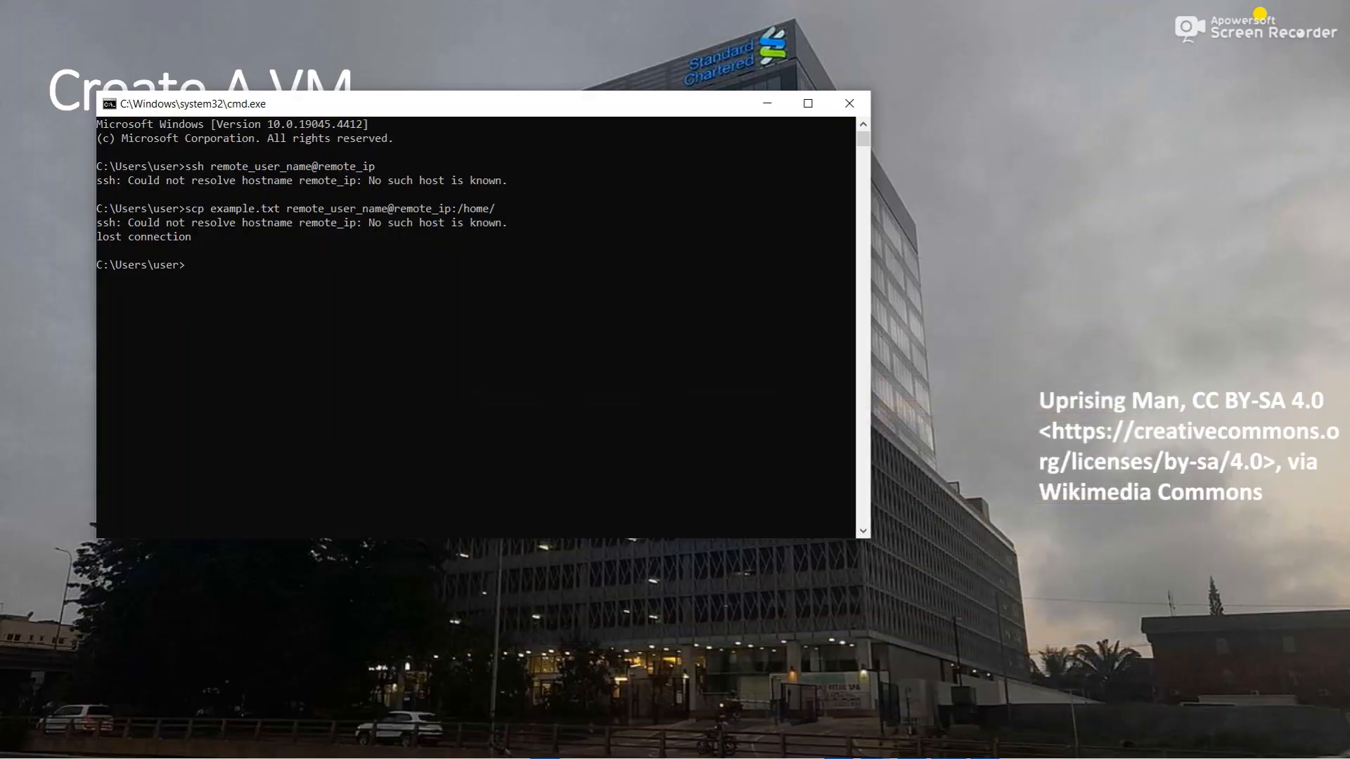
- Minimize the cmd.exe window to reveal the Create A VM slide
click(763, 107)
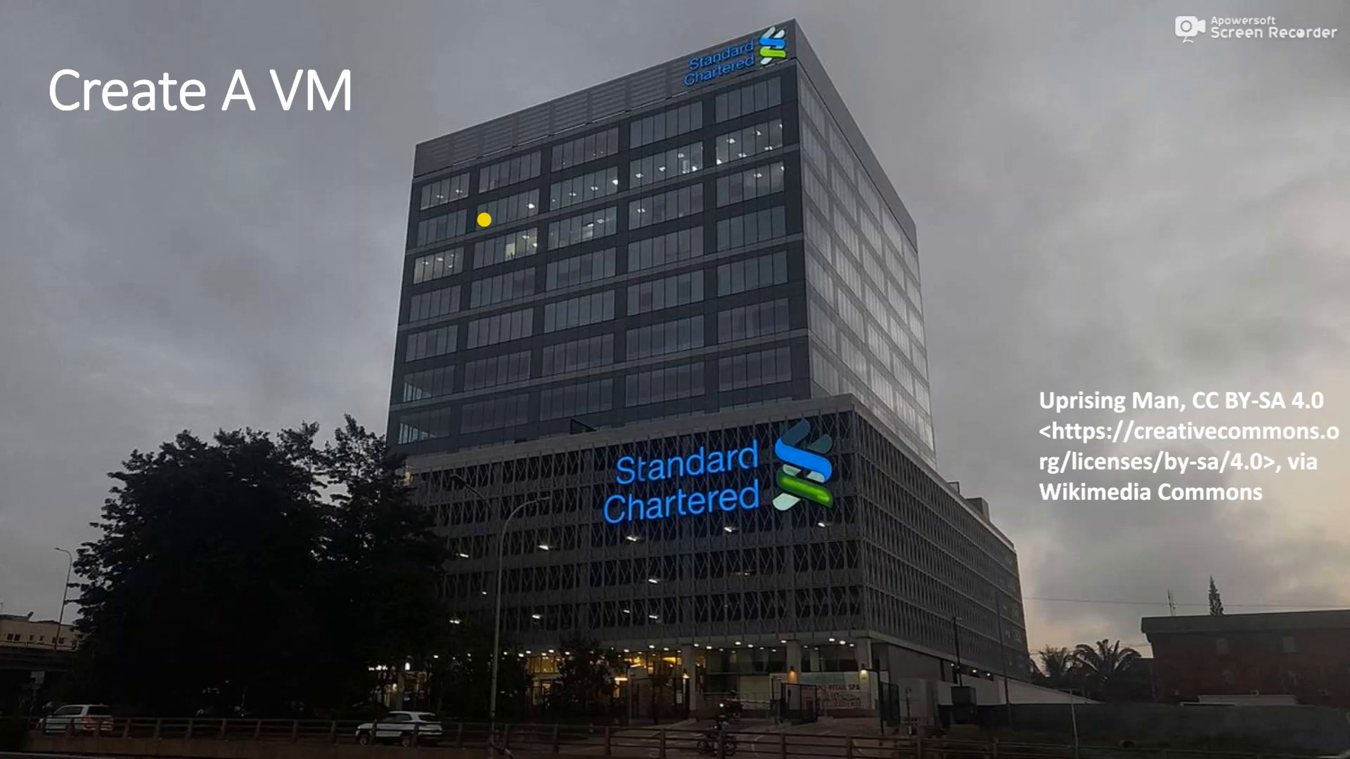
- Bring Oracle VM VirtualBox Manager forward, showing the powered-off SERVER-FARM machines
key(super)
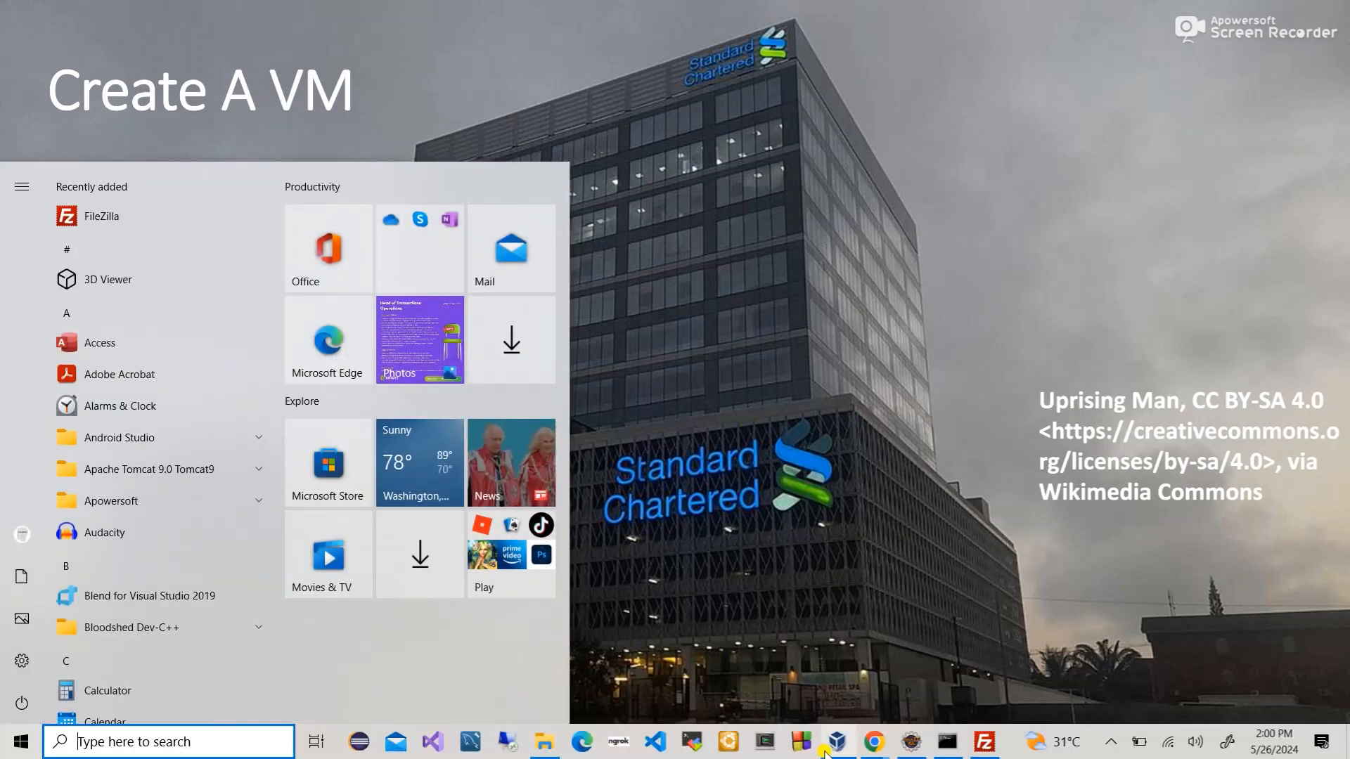
click(834, 743)
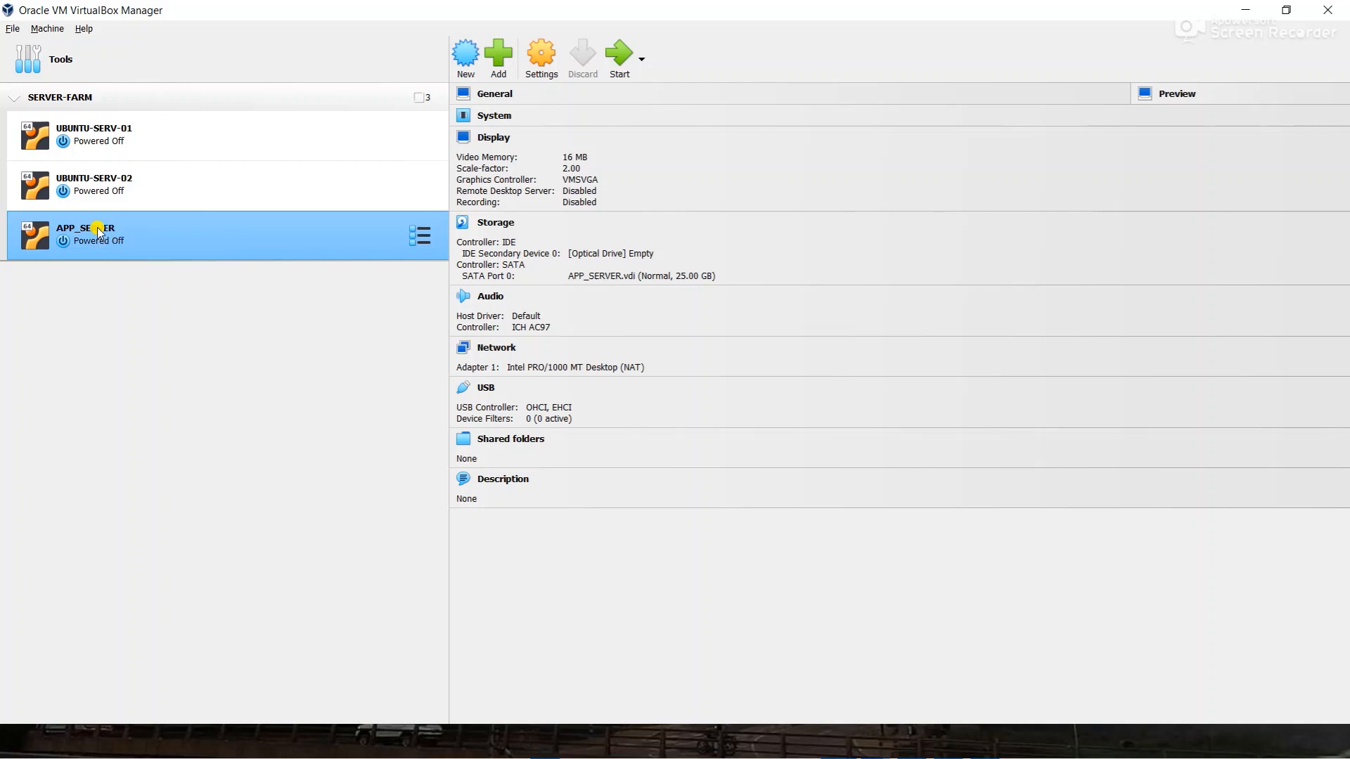
- Select the APP_SERVER machine in the list and start it
click(99, 231)
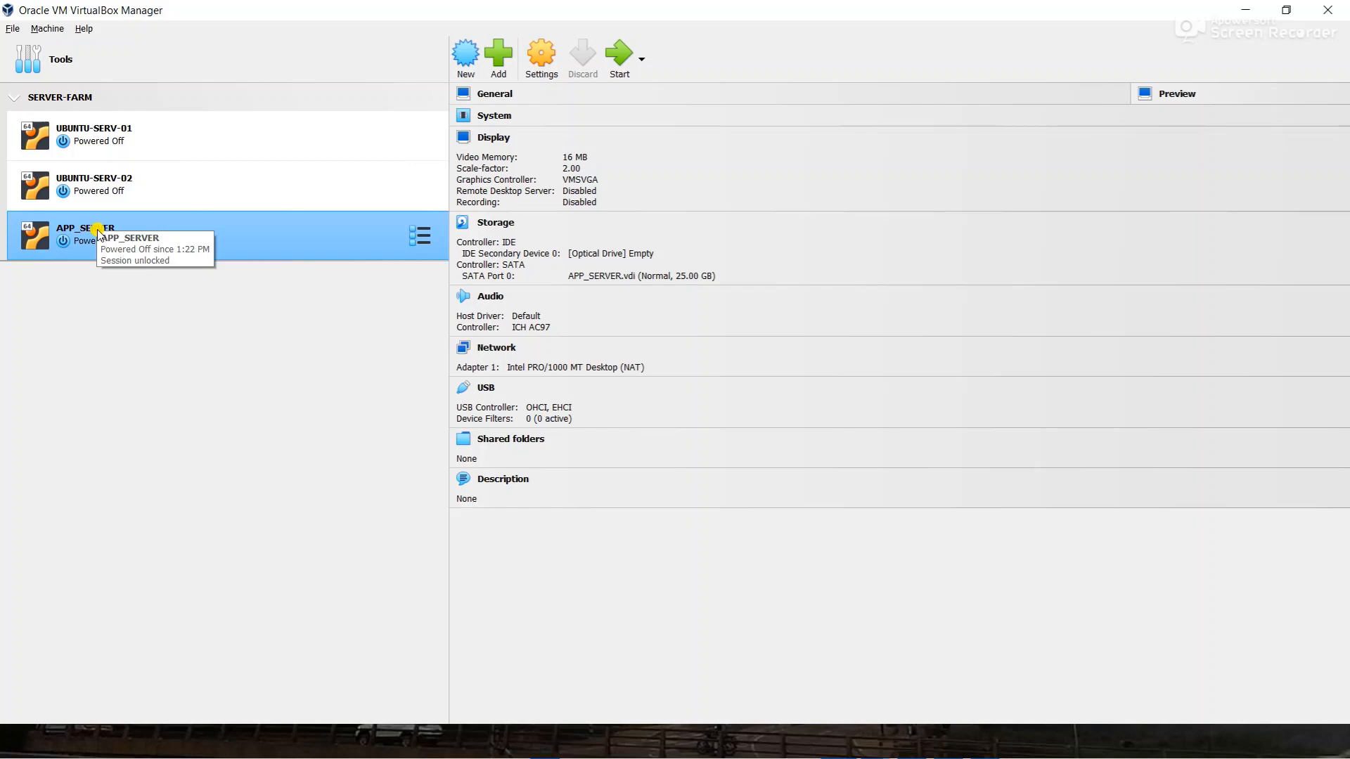
click(616, 50)
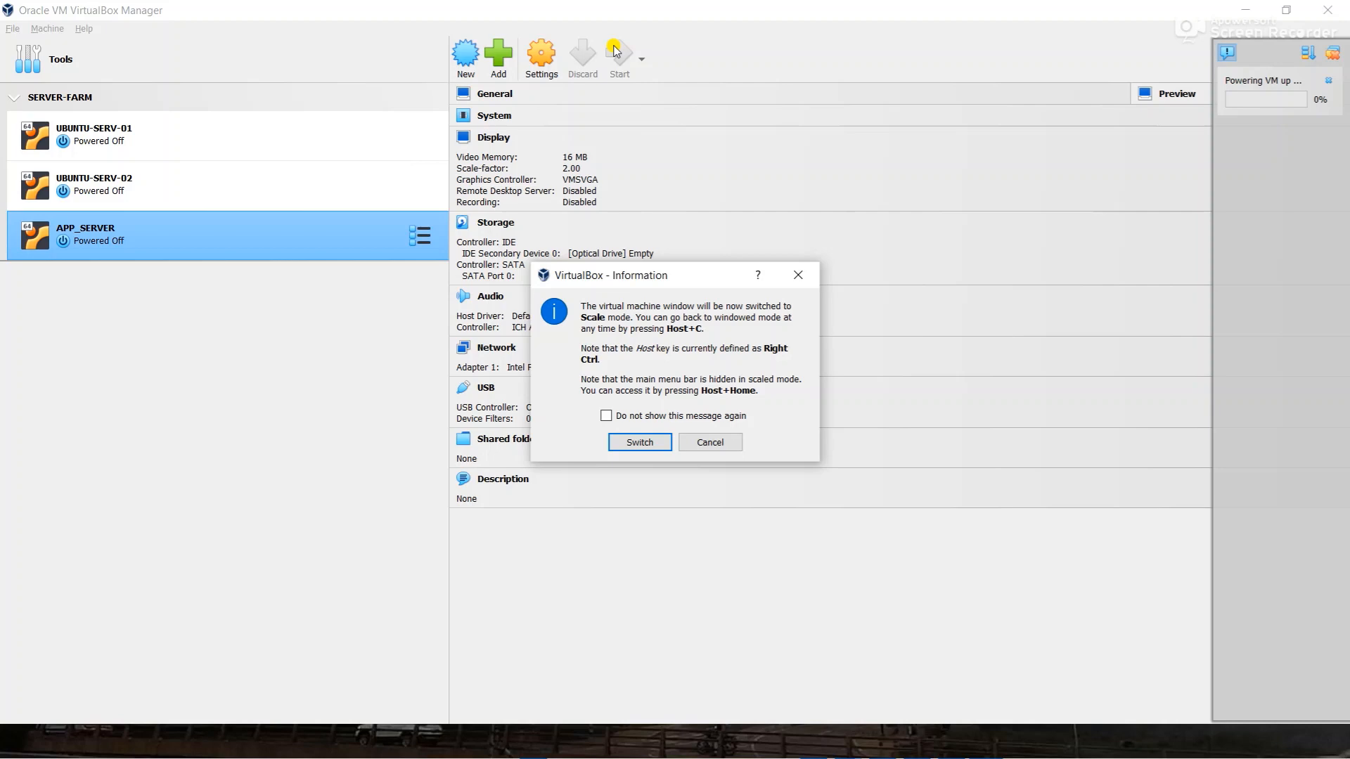
- Accept the scaled display mode and wait for the APP_SERVER Ubuntu 22.04.4 login prompt
click(636, 441)
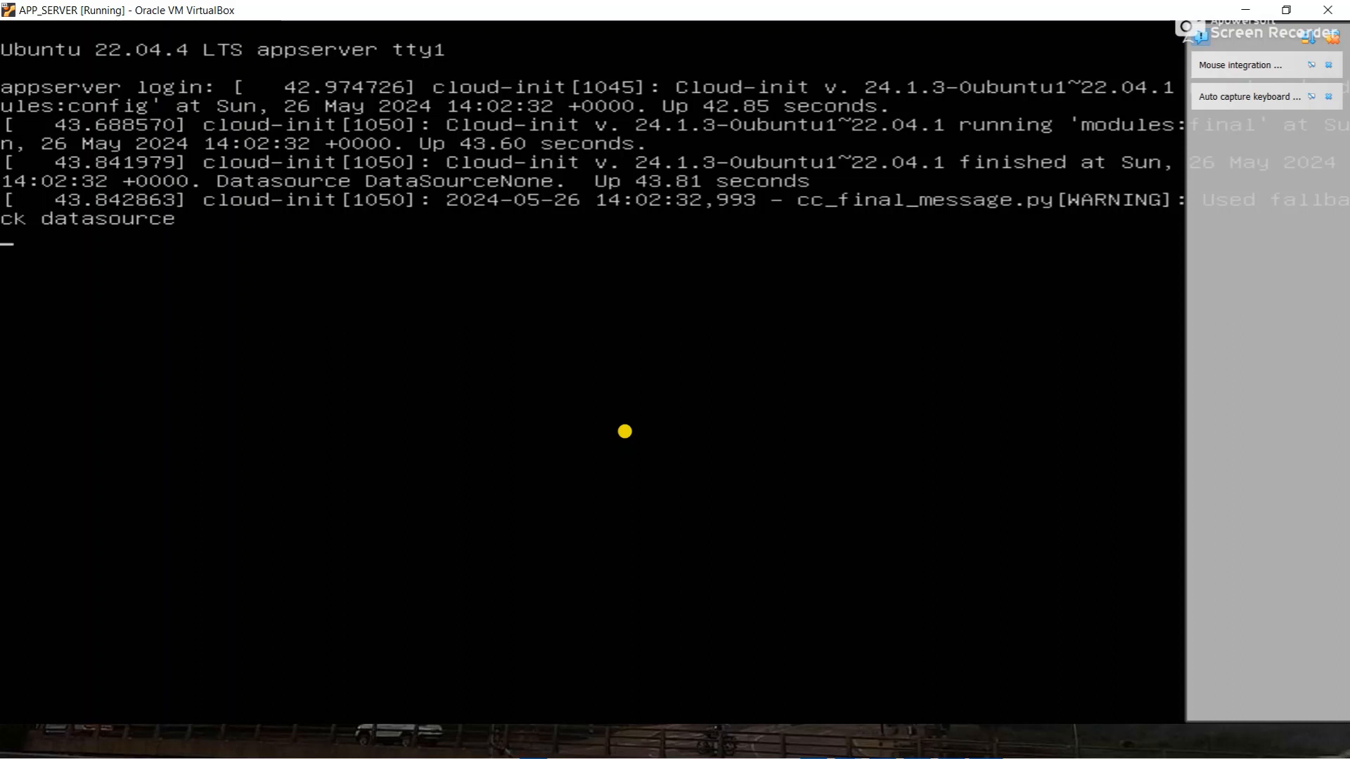
key(Return)
- Attempt to log in as appuser with the account password; the attempt fails
text(appuser)
key(Return)
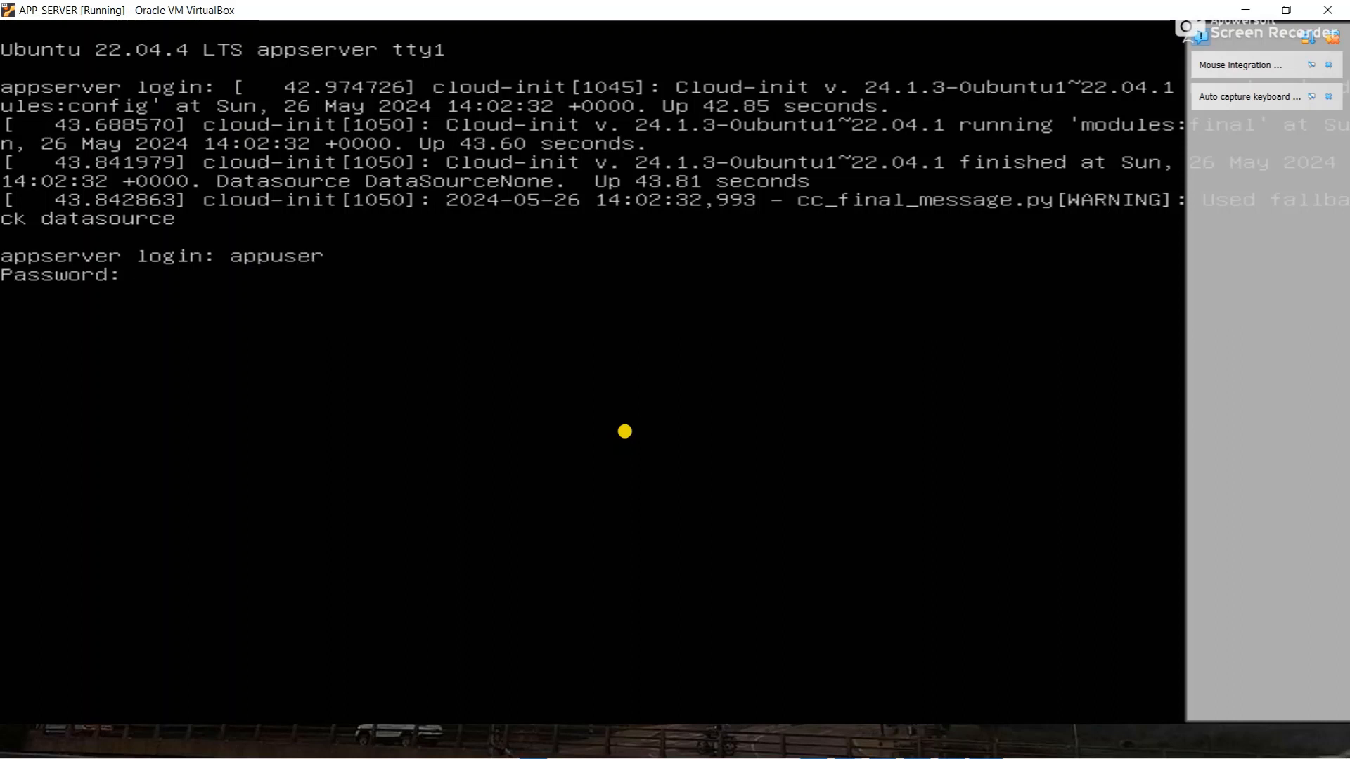
key(Return)
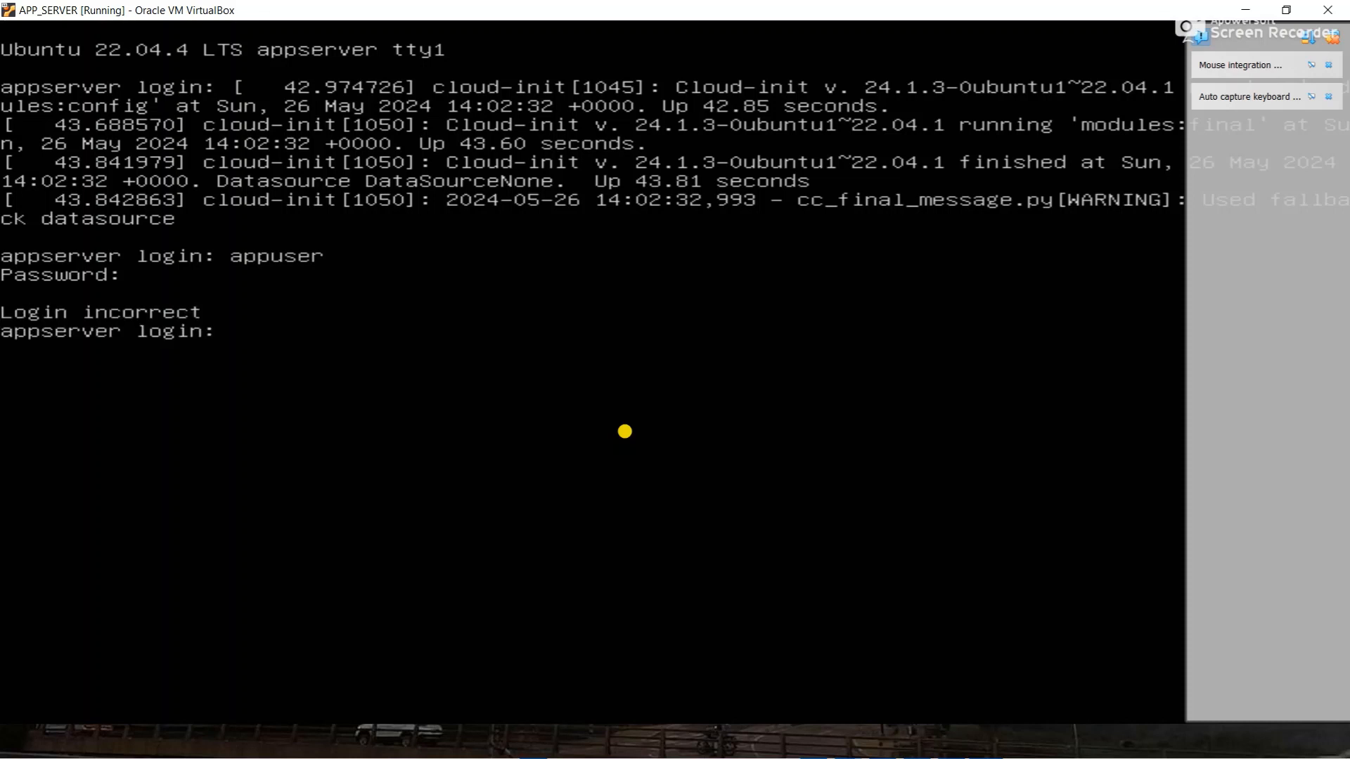
- Log in again as appuser with the password, then run clear to empty the console
text(appi)
key(BackSpace)
text(user)
key(Return)
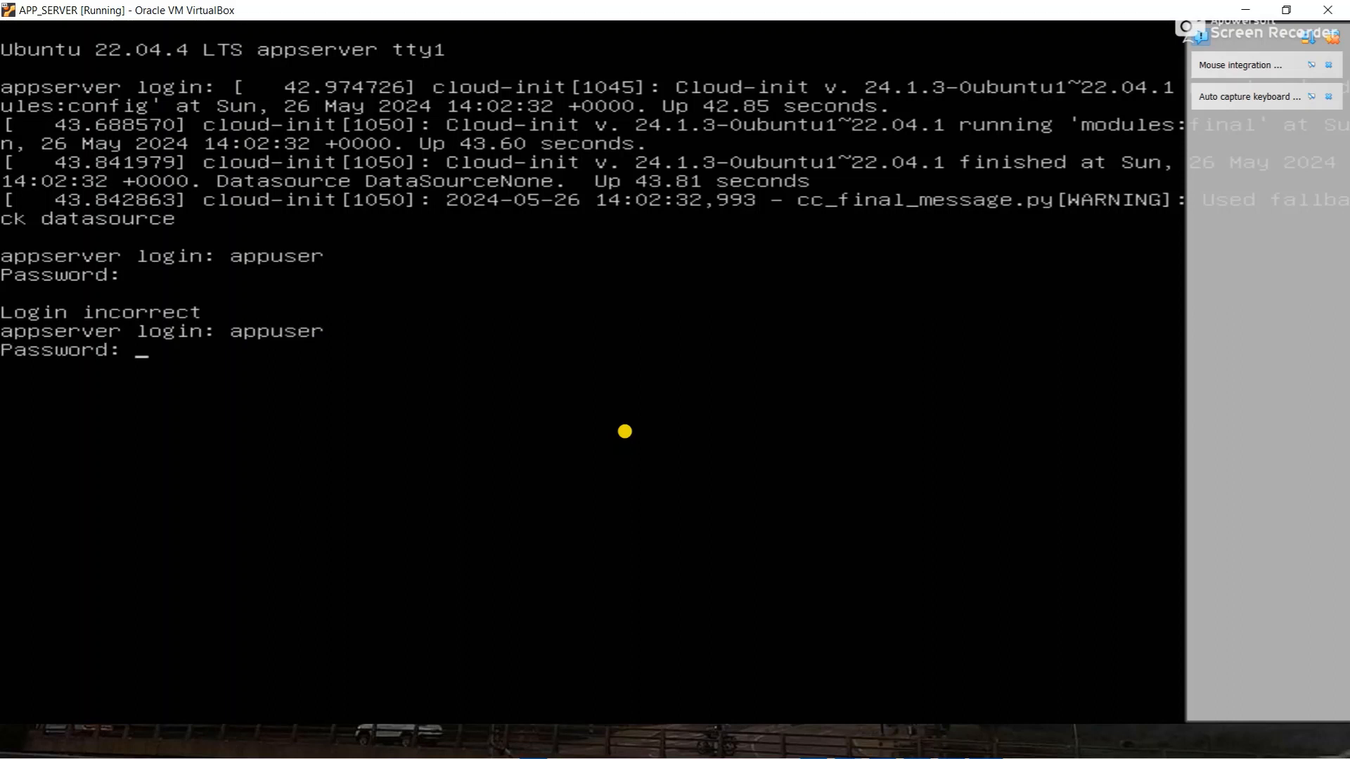
key(Return)
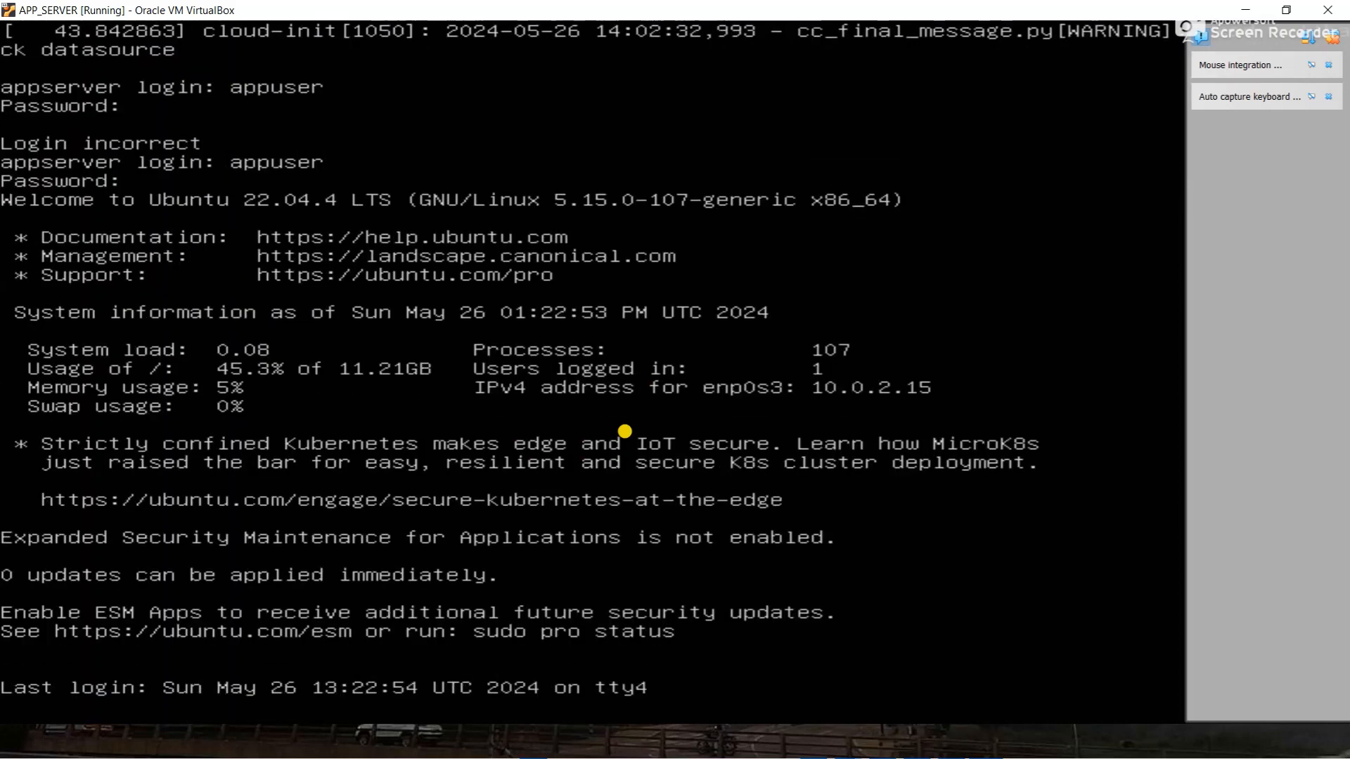
text(clear)
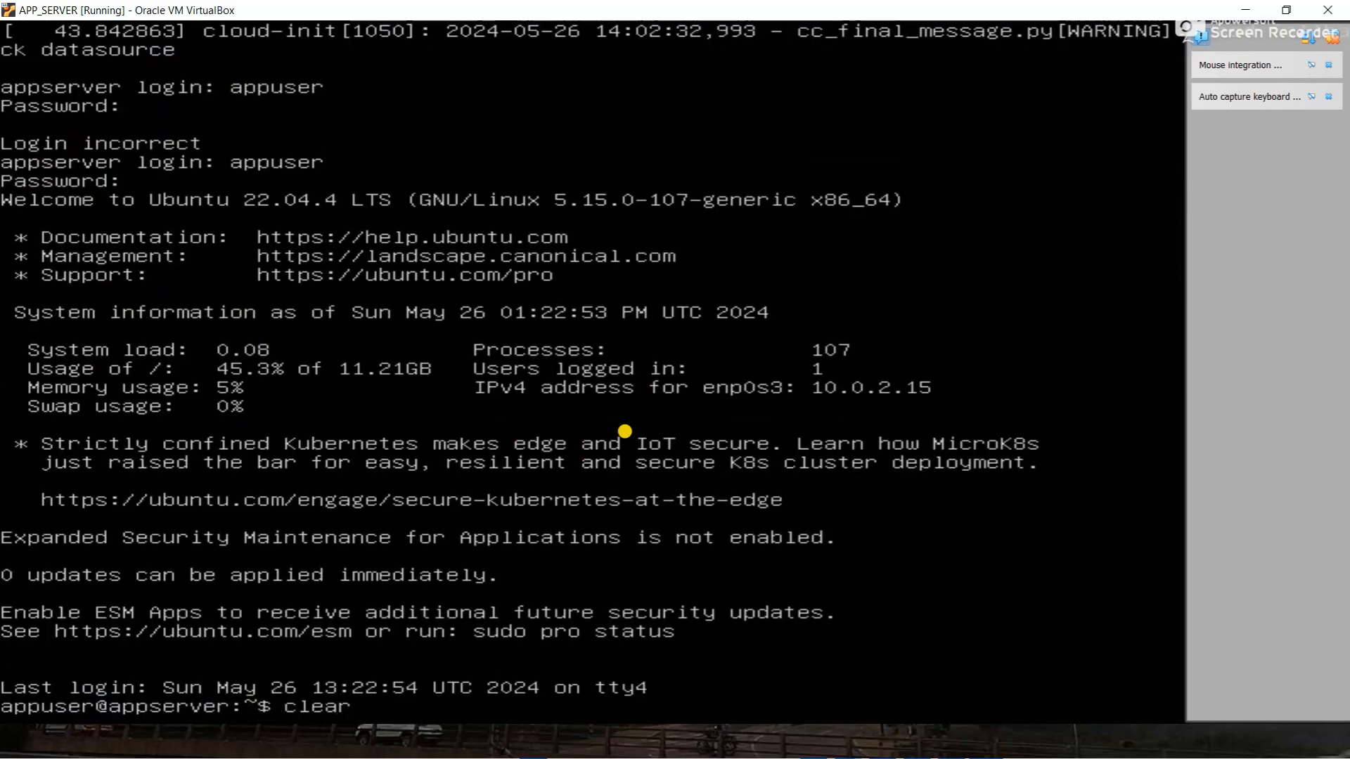
key(Return)
- Run whoami, change into /opt/tomcat, and list its contents with ls -lah
text(whoami)
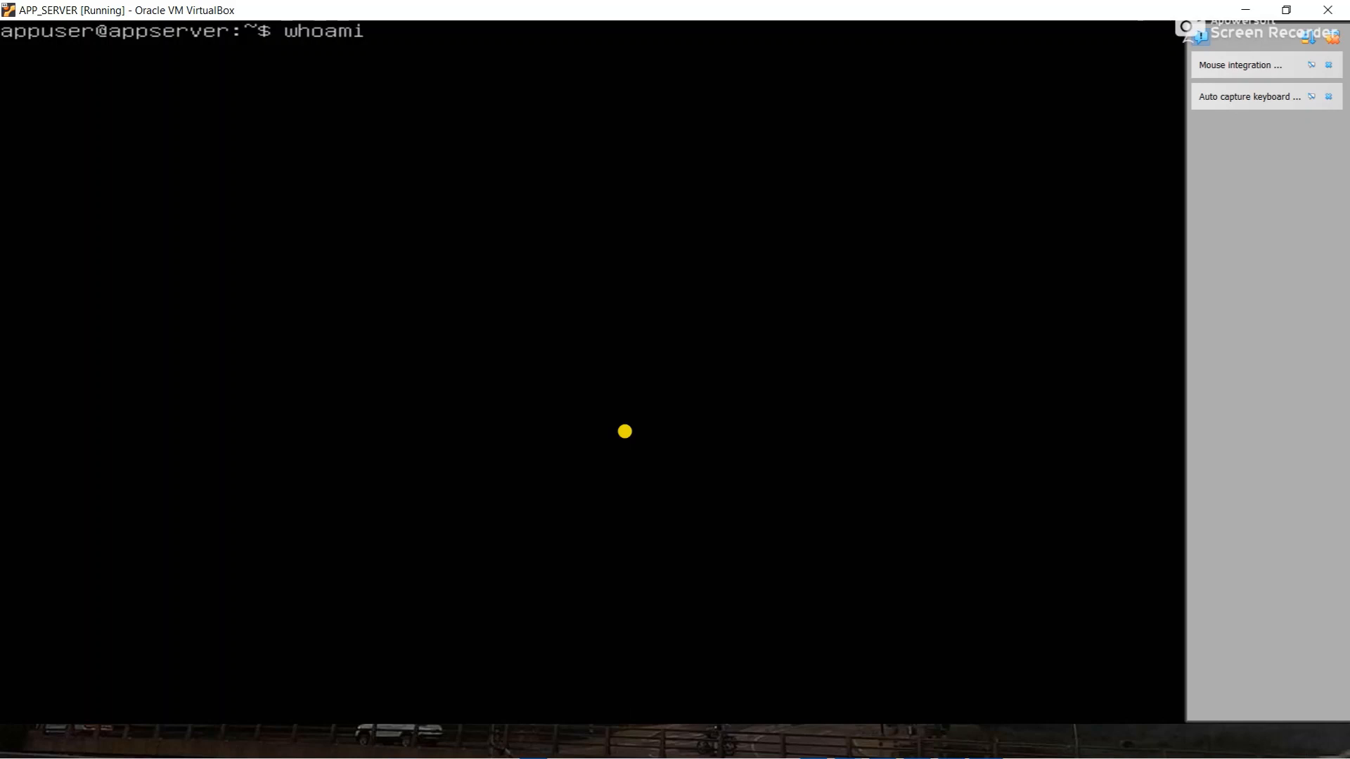
key(Return)
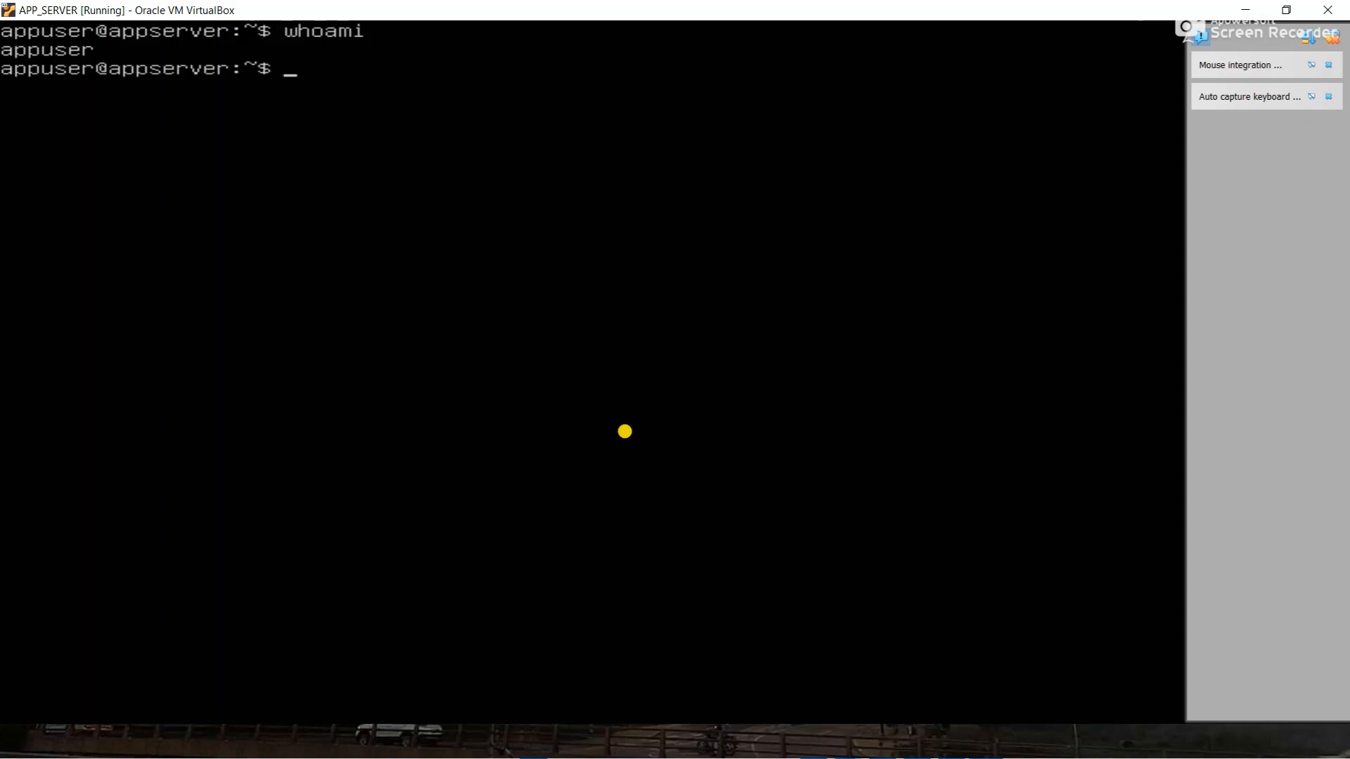
text(cd /opt/to)
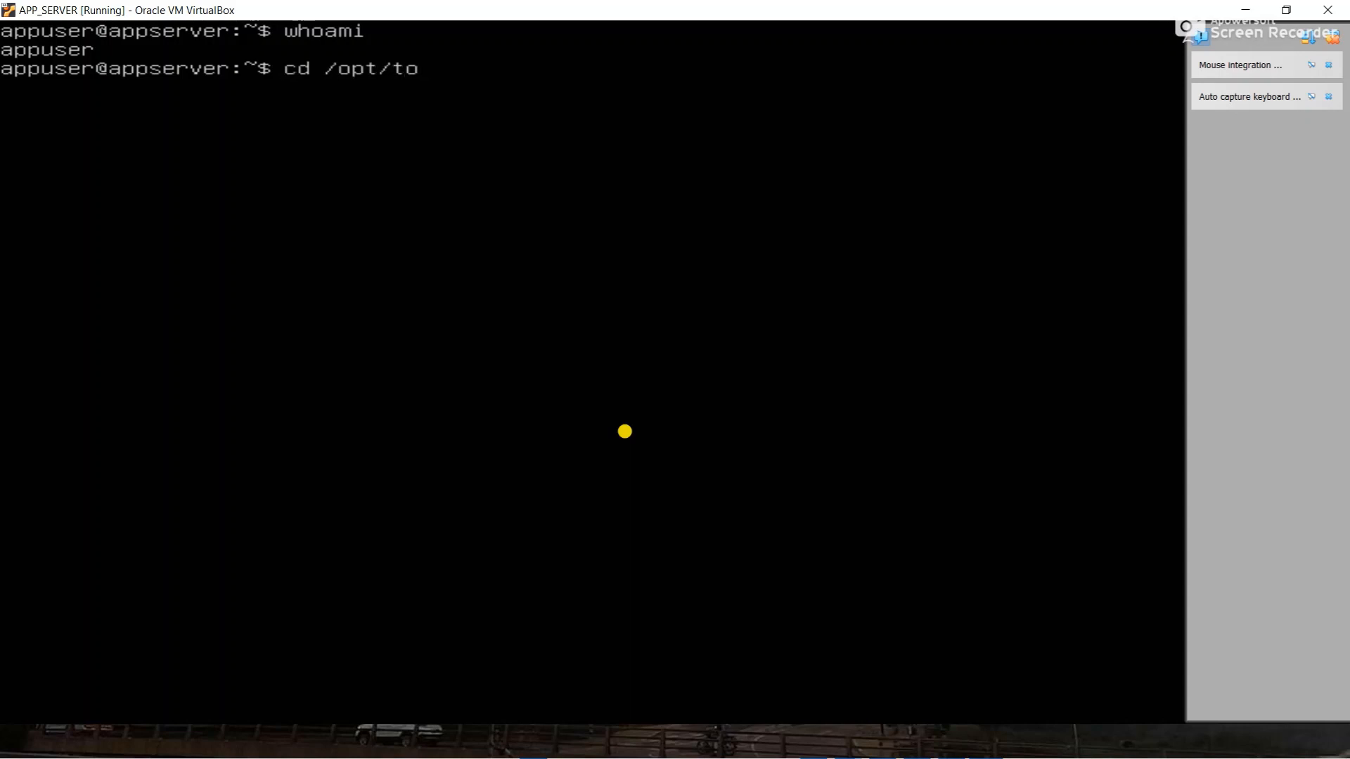
text(mcat/ju)
key(BackSpace)
key(BackSpace)
key(Return)
text(ls -lah)
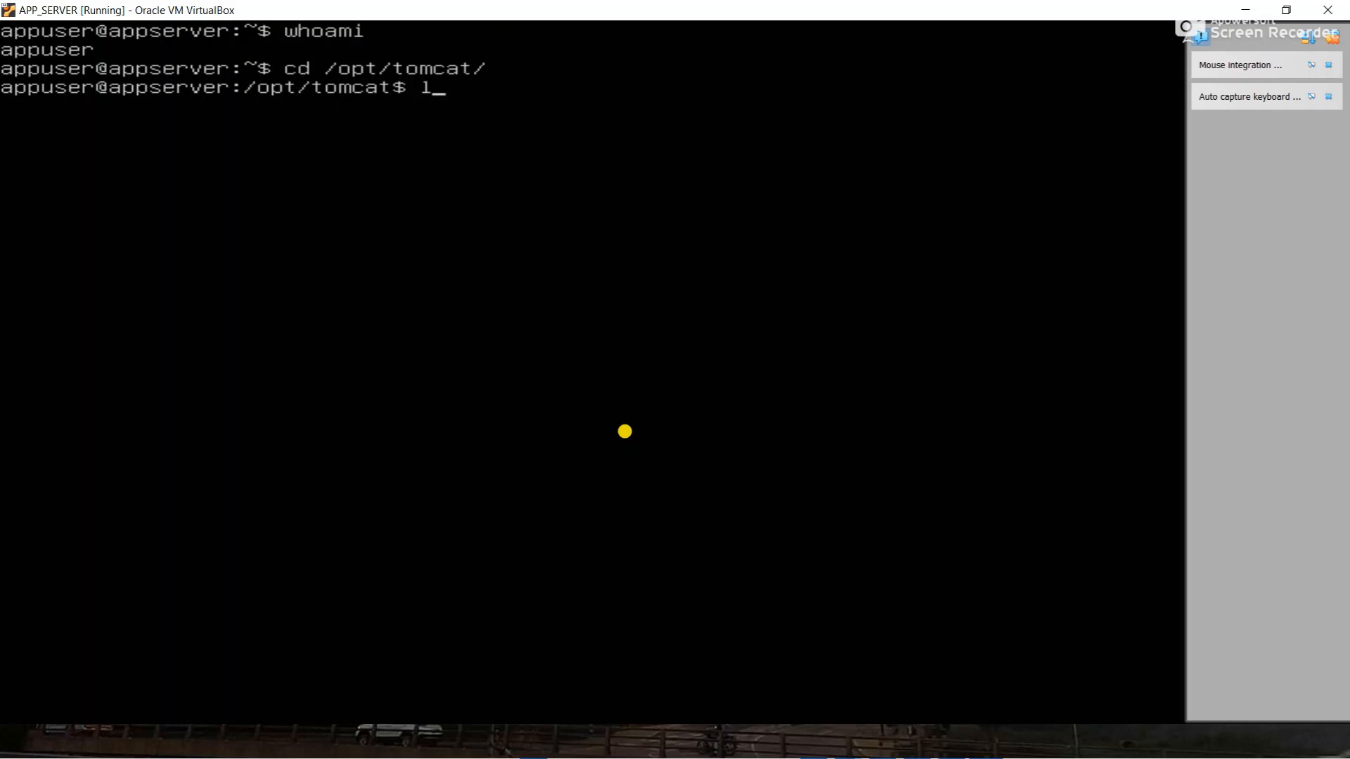
key(Return)
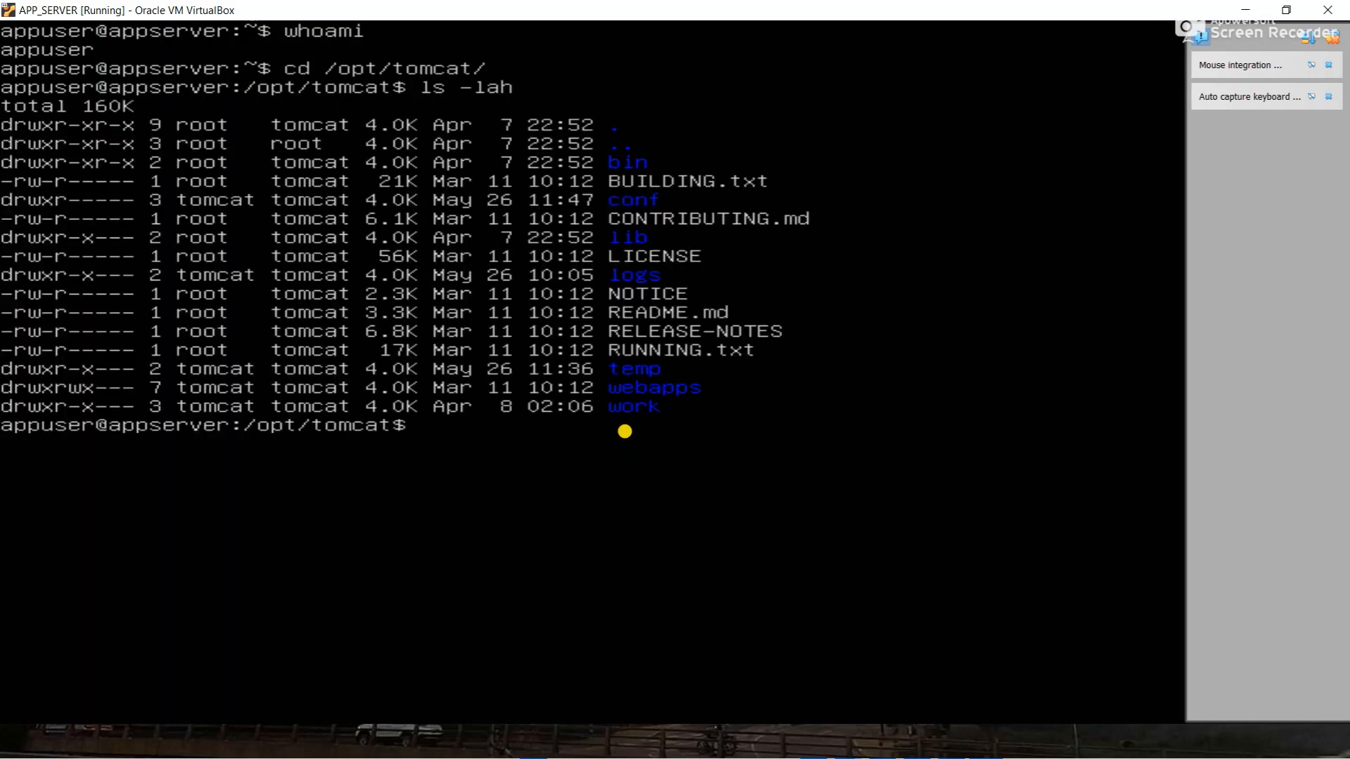
- Try cd webapps (Permission denied), then begin typing sudo chmod o=rwx -R webapps
text(cd webapps)
key(Return)
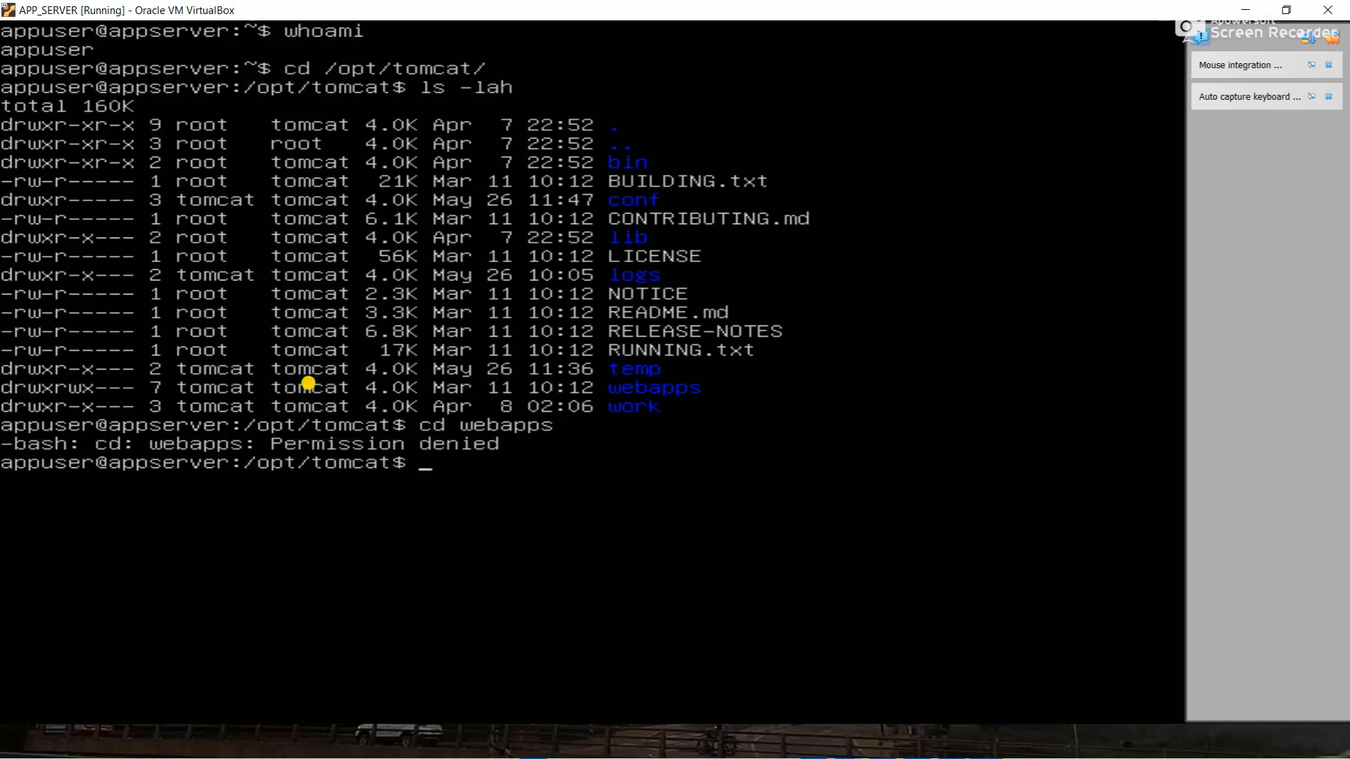
key(super+Tab)
key(super+Tab)
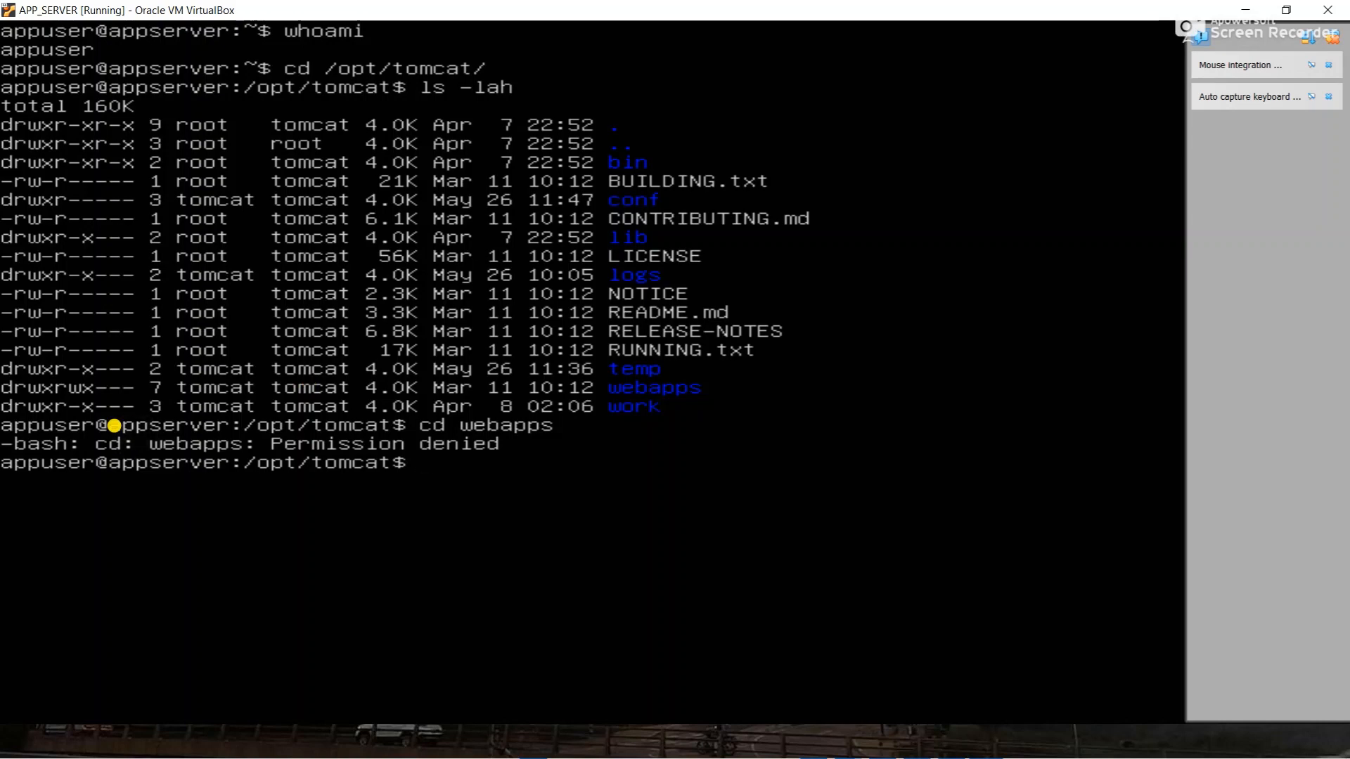
text(sudo chmod)
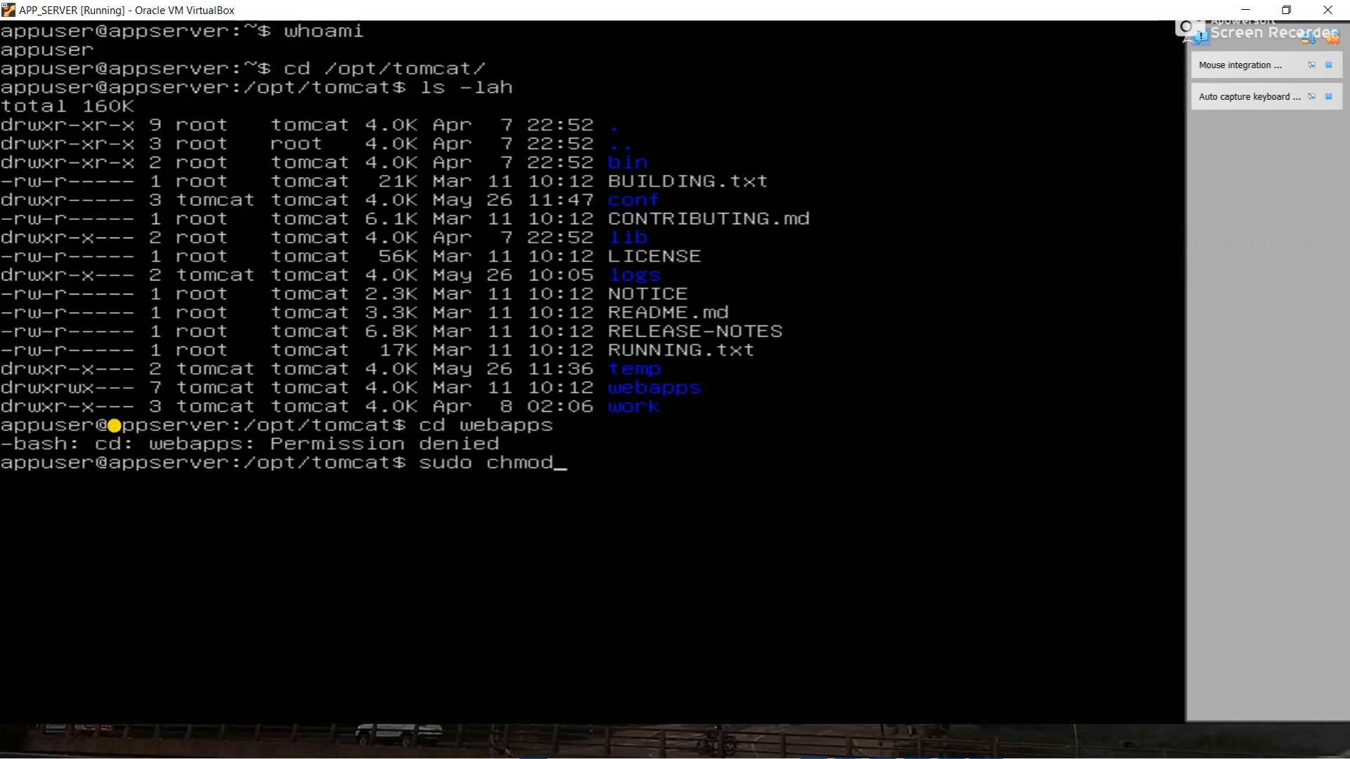
text( o=rwx -R weba)
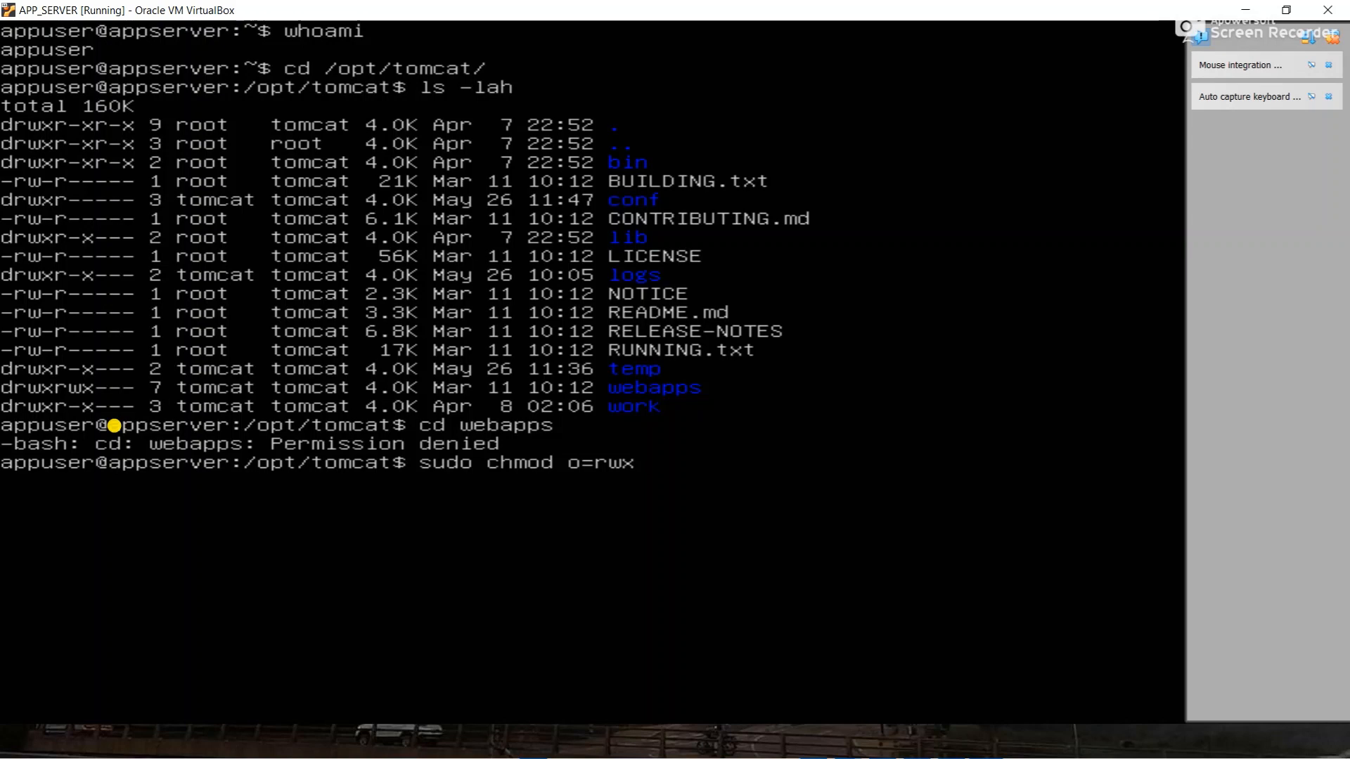
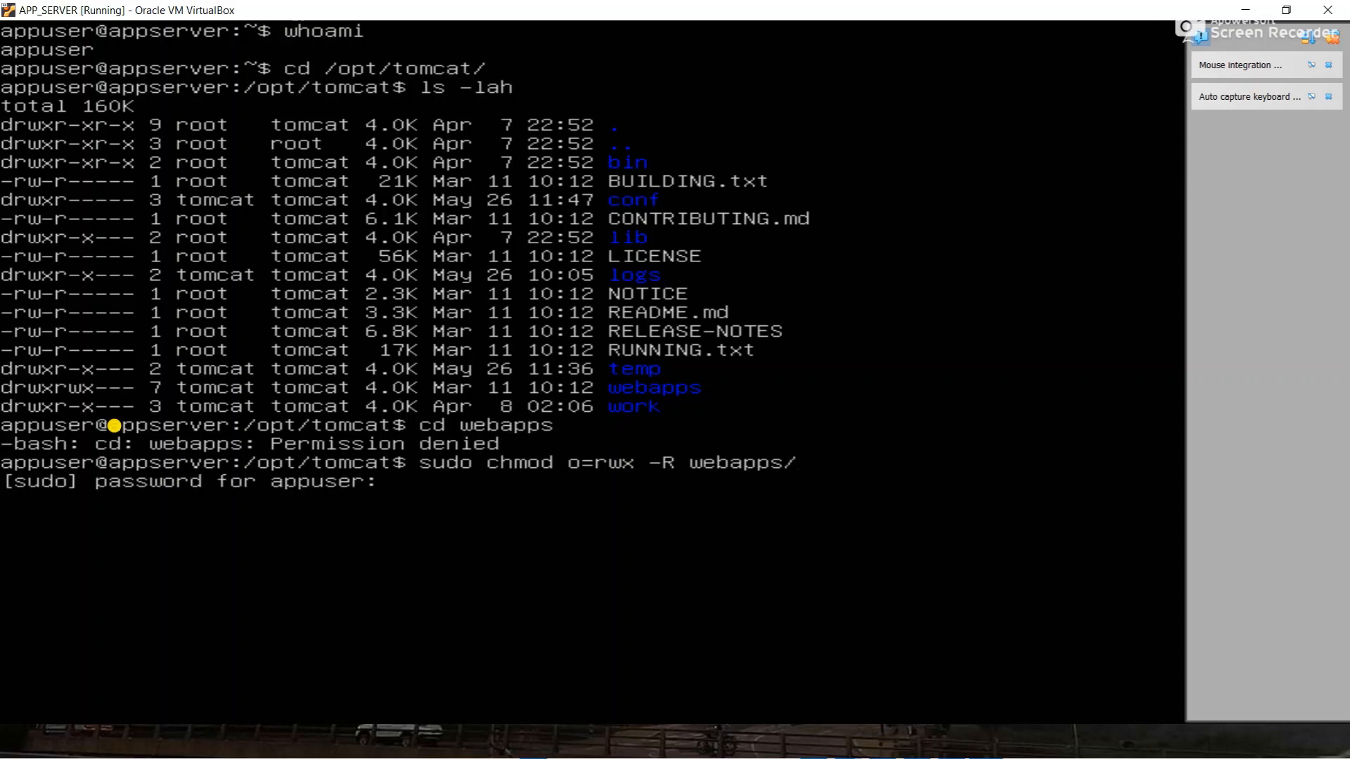
key(Return)
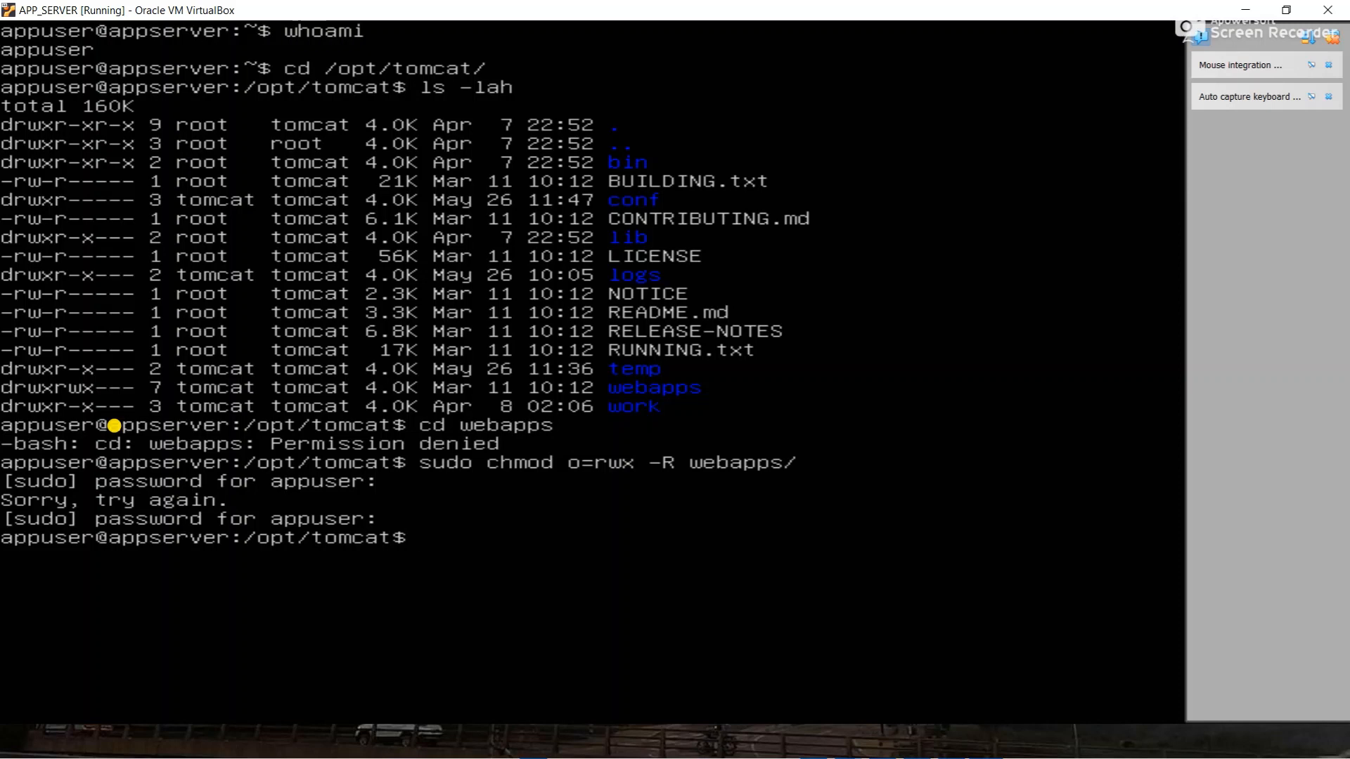
- Apply sudo chmod o=rwx -R webapps and list /opt/tomcat with ls -lah to verify permissions
text(ls -lah)
key(Return)
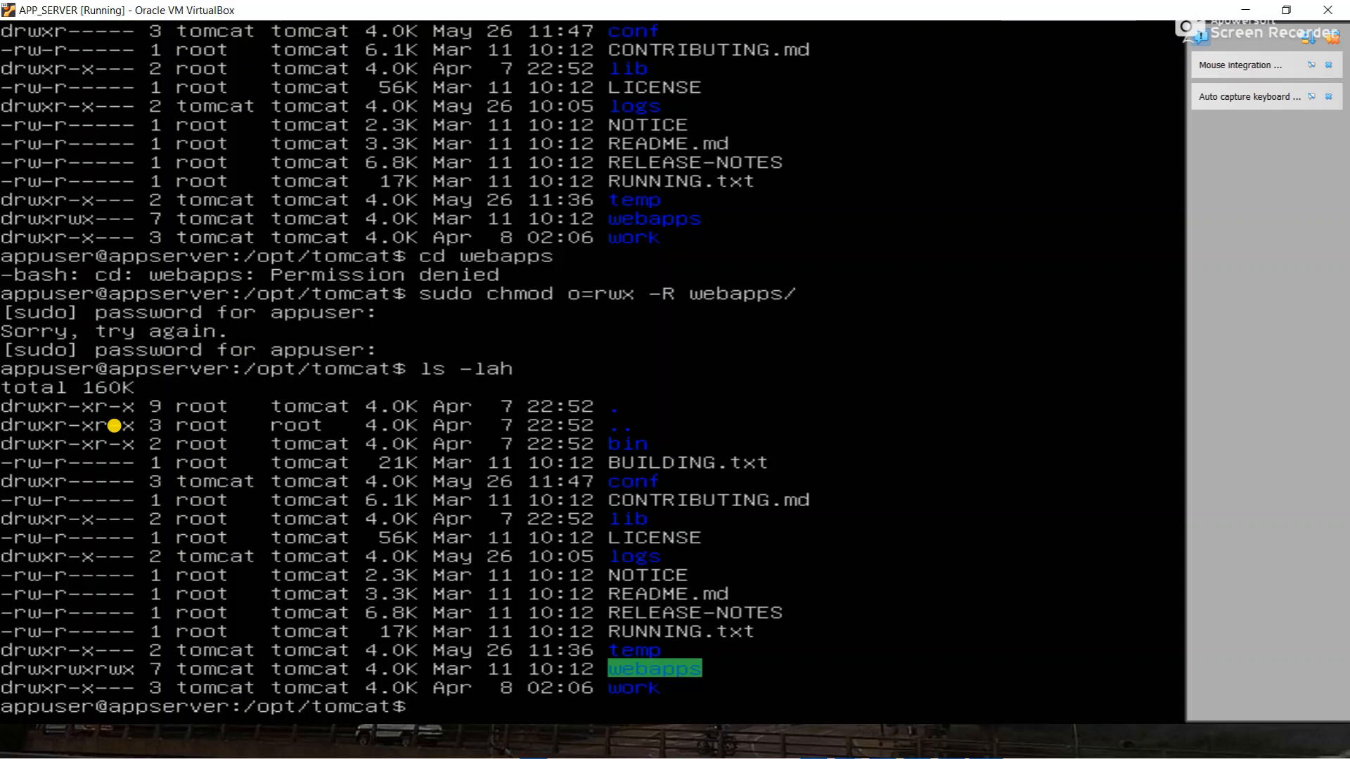
- Change into webapps, then manager, listing each with ls -lah, then restore the VM window
text(cd webapps)
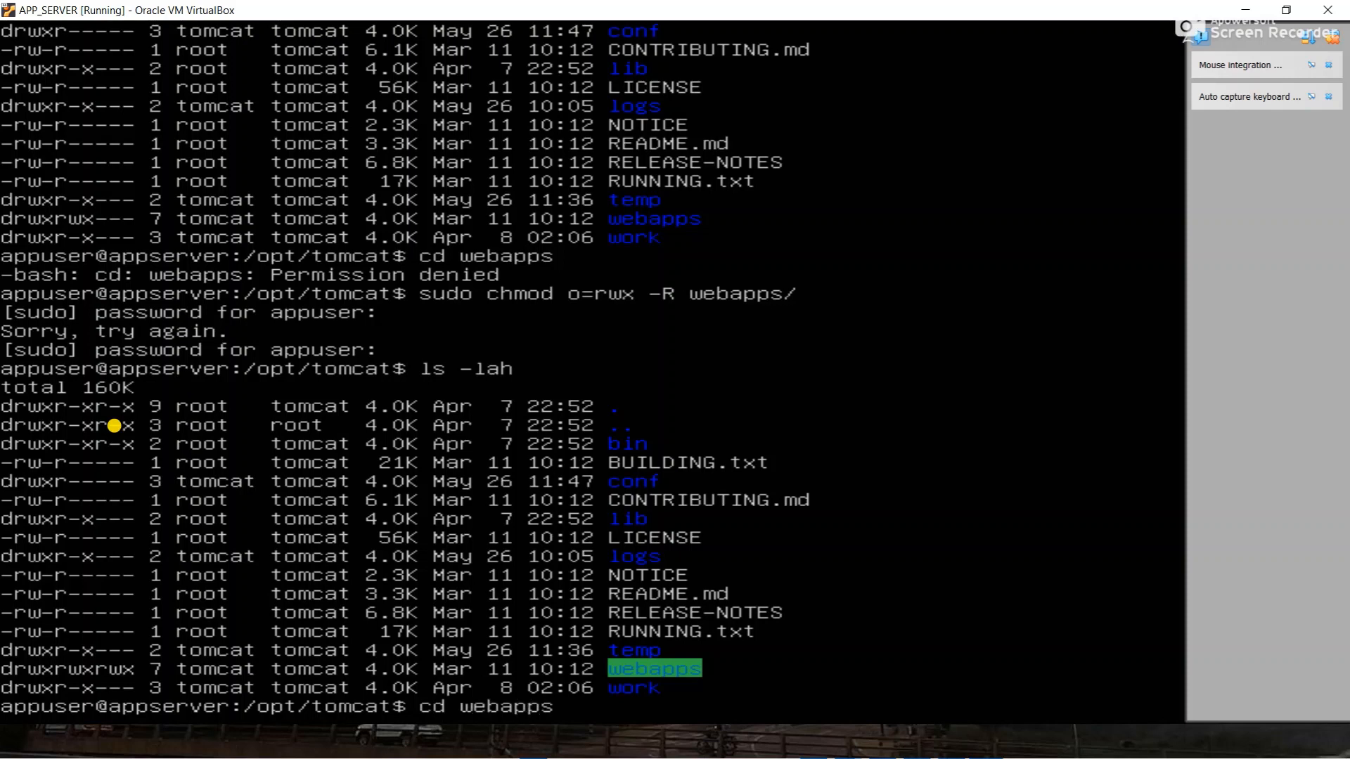
key(Return)
text(cd)
key(BackSpace)
key(BackSpace)
text(ls -lah)
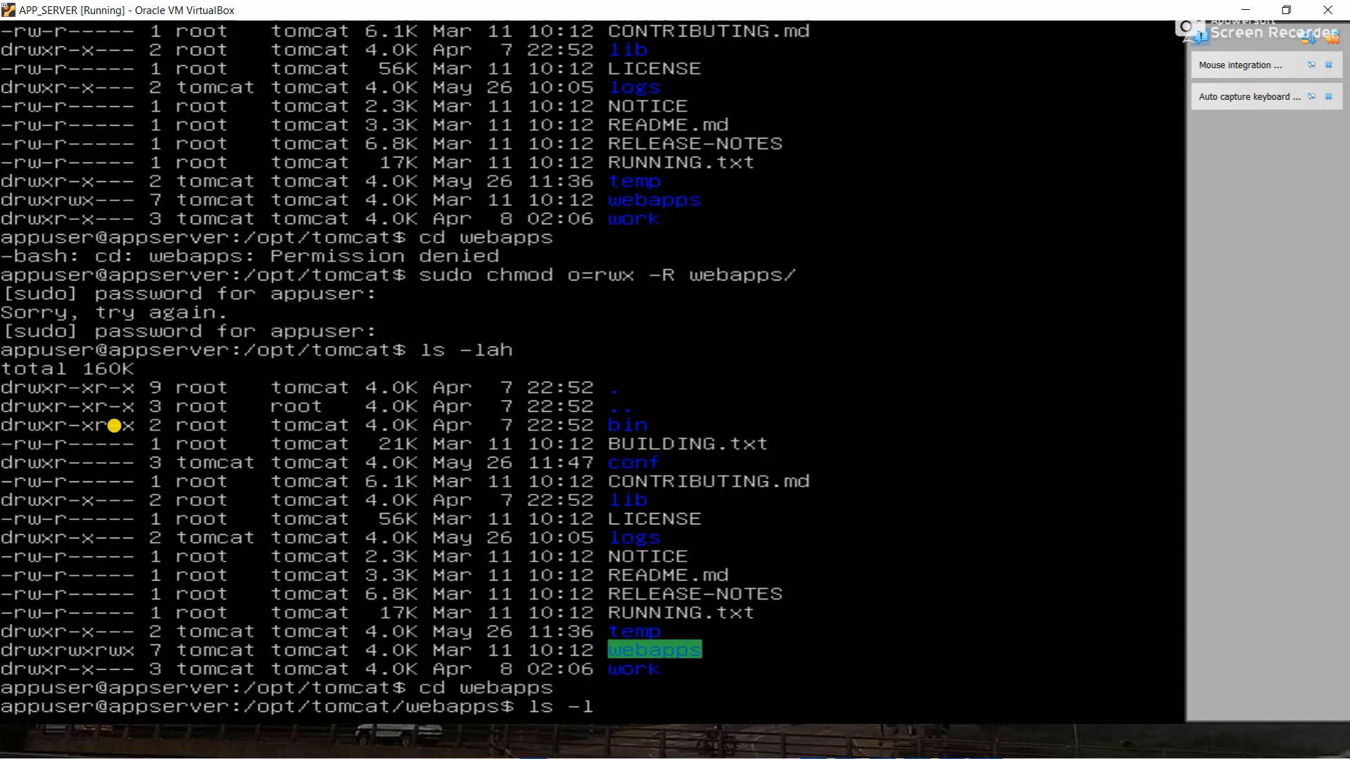
key(Return)
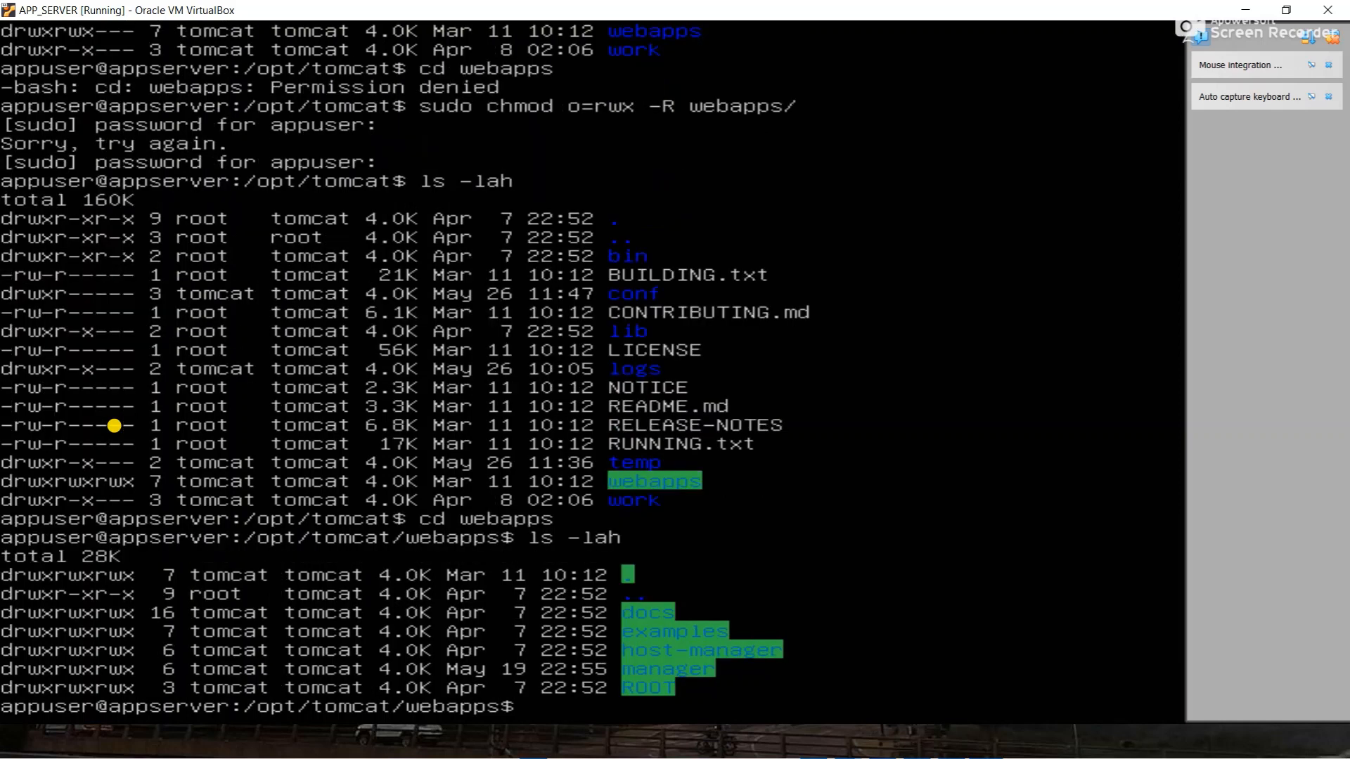
text(cd manager)
key(Return)
text(ls -lah)
key(Return)
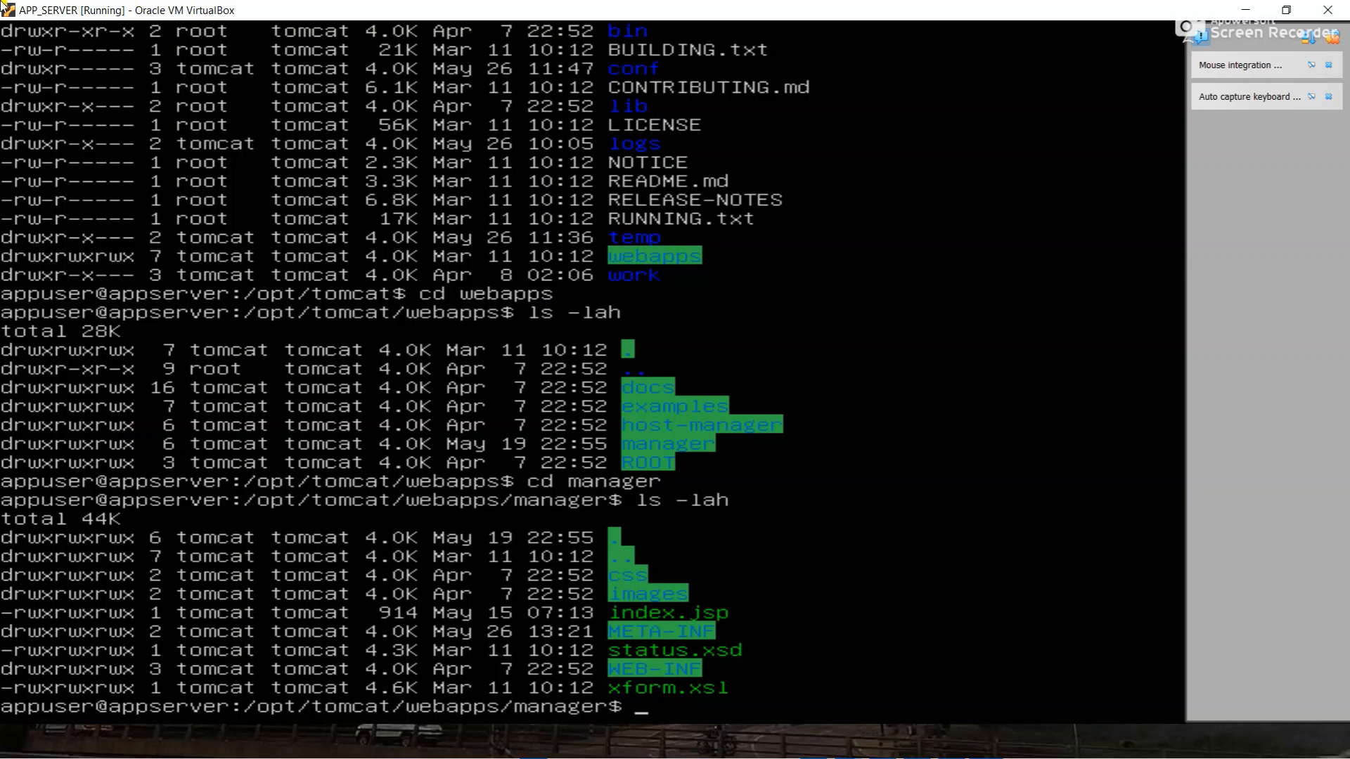
double_click(311, 9)
- In the host Explorer, go from Tomcat 9.0 into webapps\manager and resize the window
drag(323, 24, 464, 244)
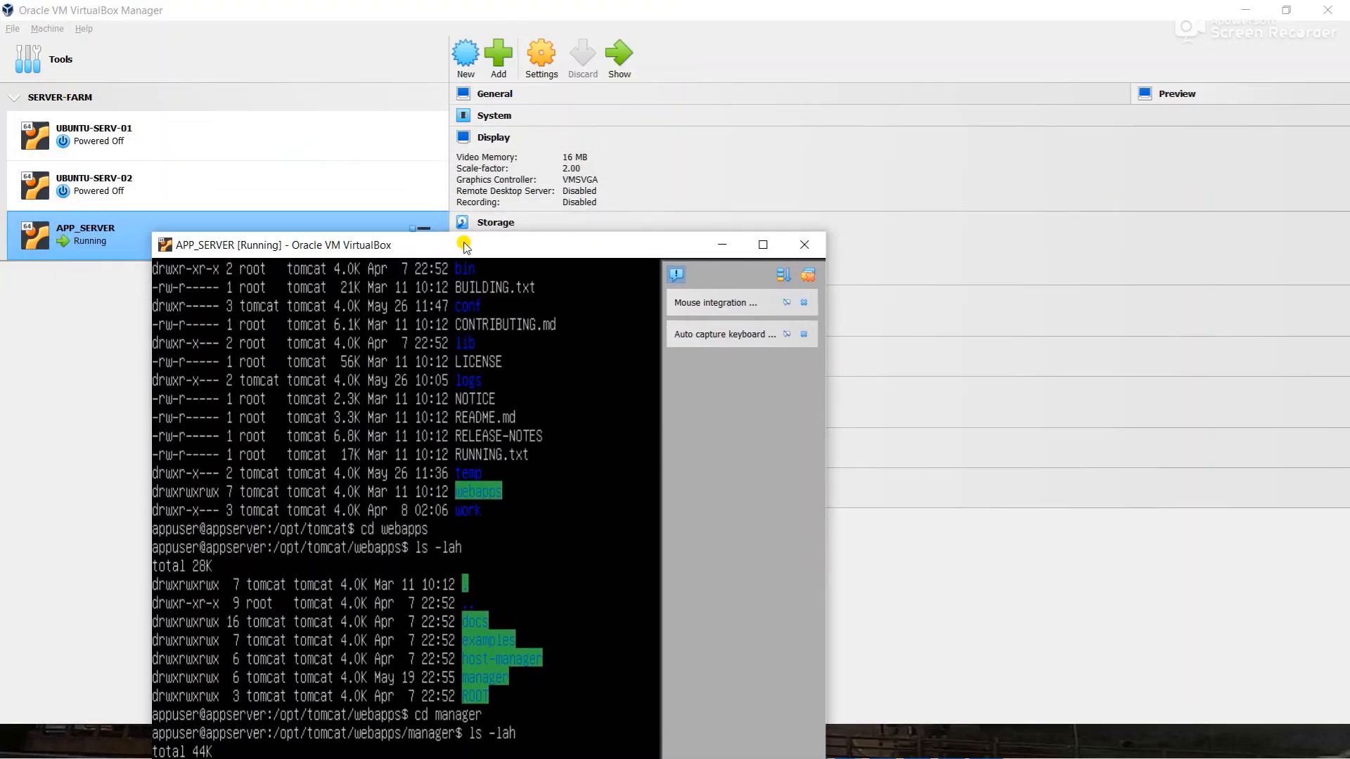
key(alt+Tab)
key(Tab)
key(Tab)
key(Tab)
key(Tab)
key(Tab)
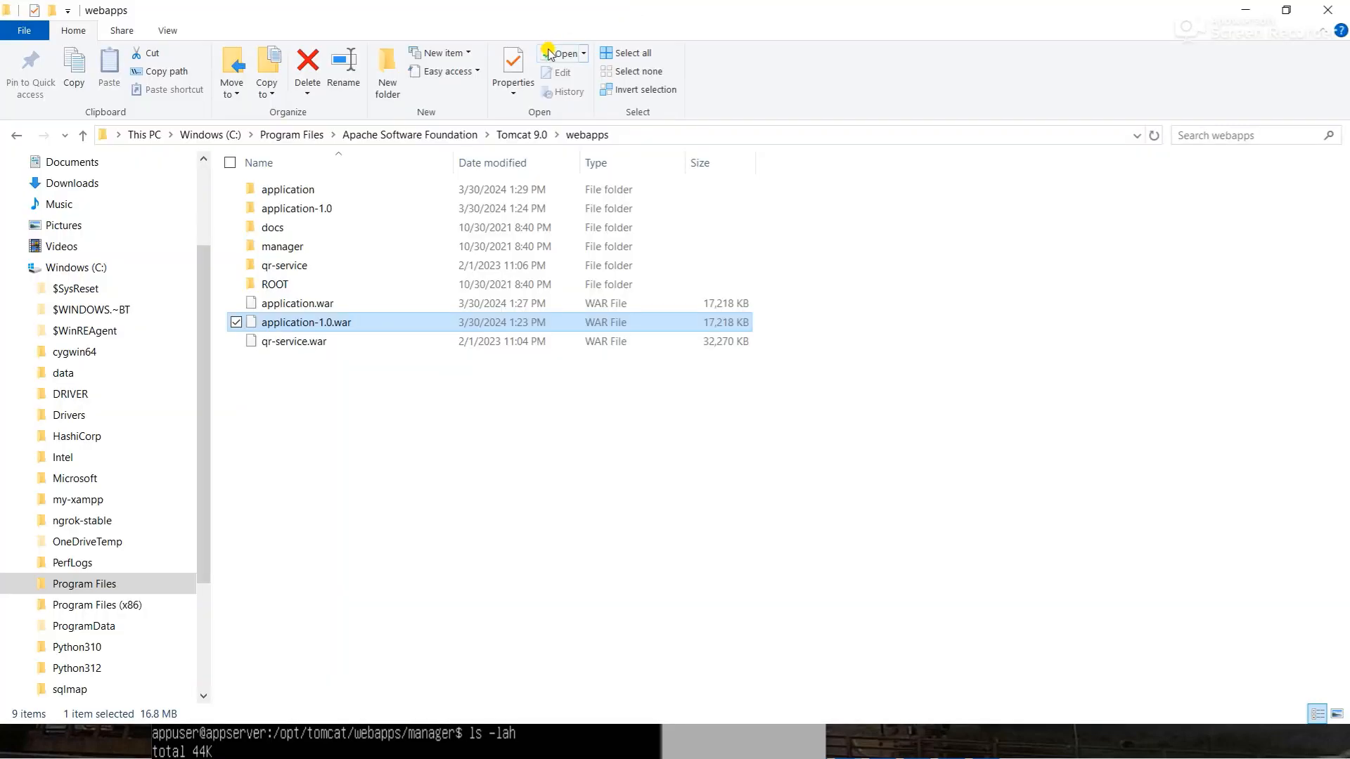
click(512, 134)
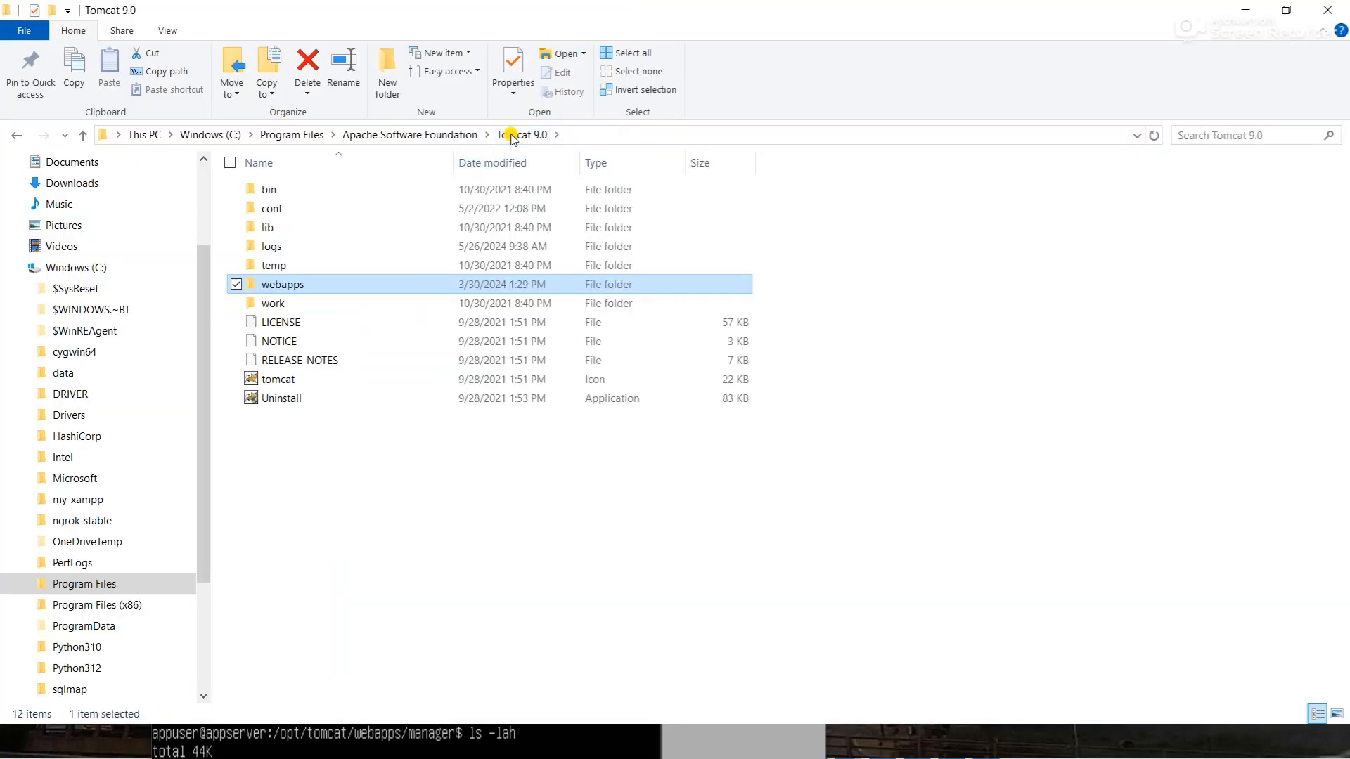
double_click(274, 284)
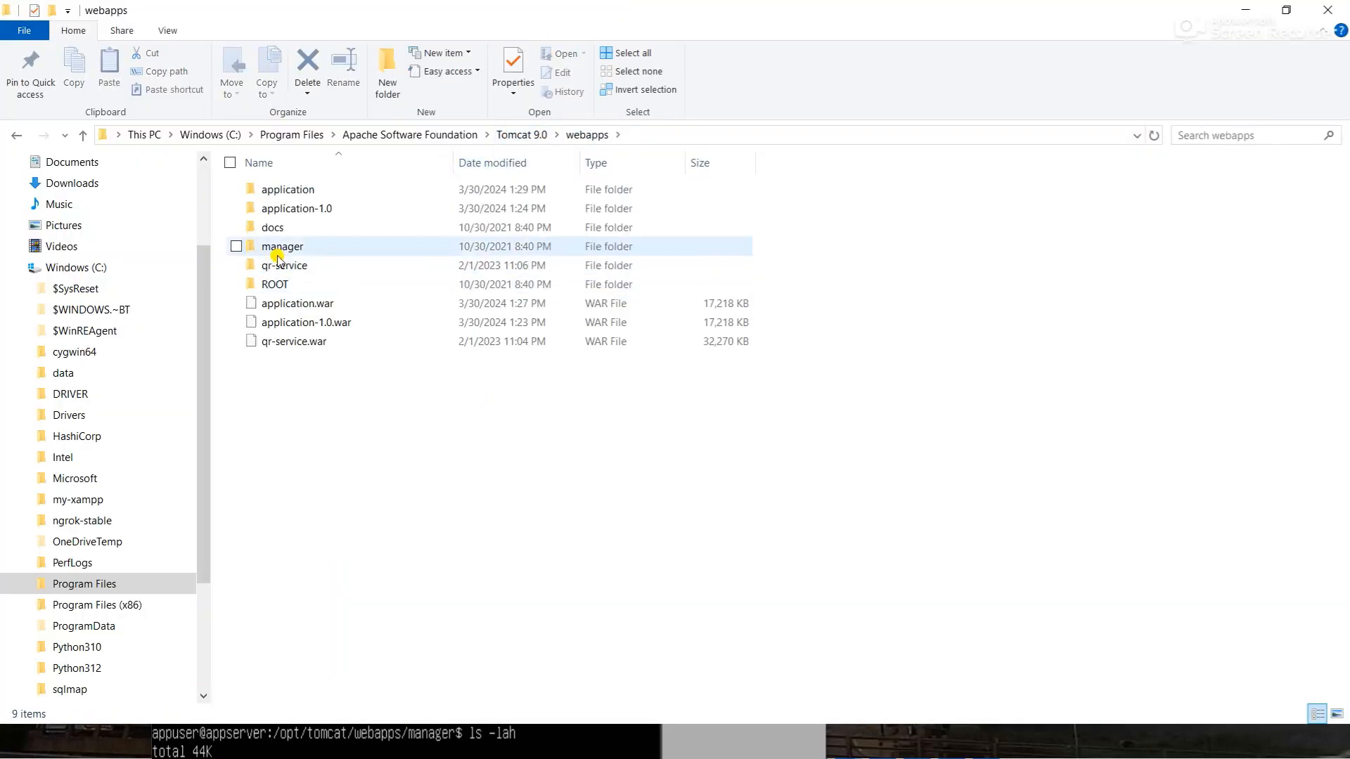
double_click(276, 246)
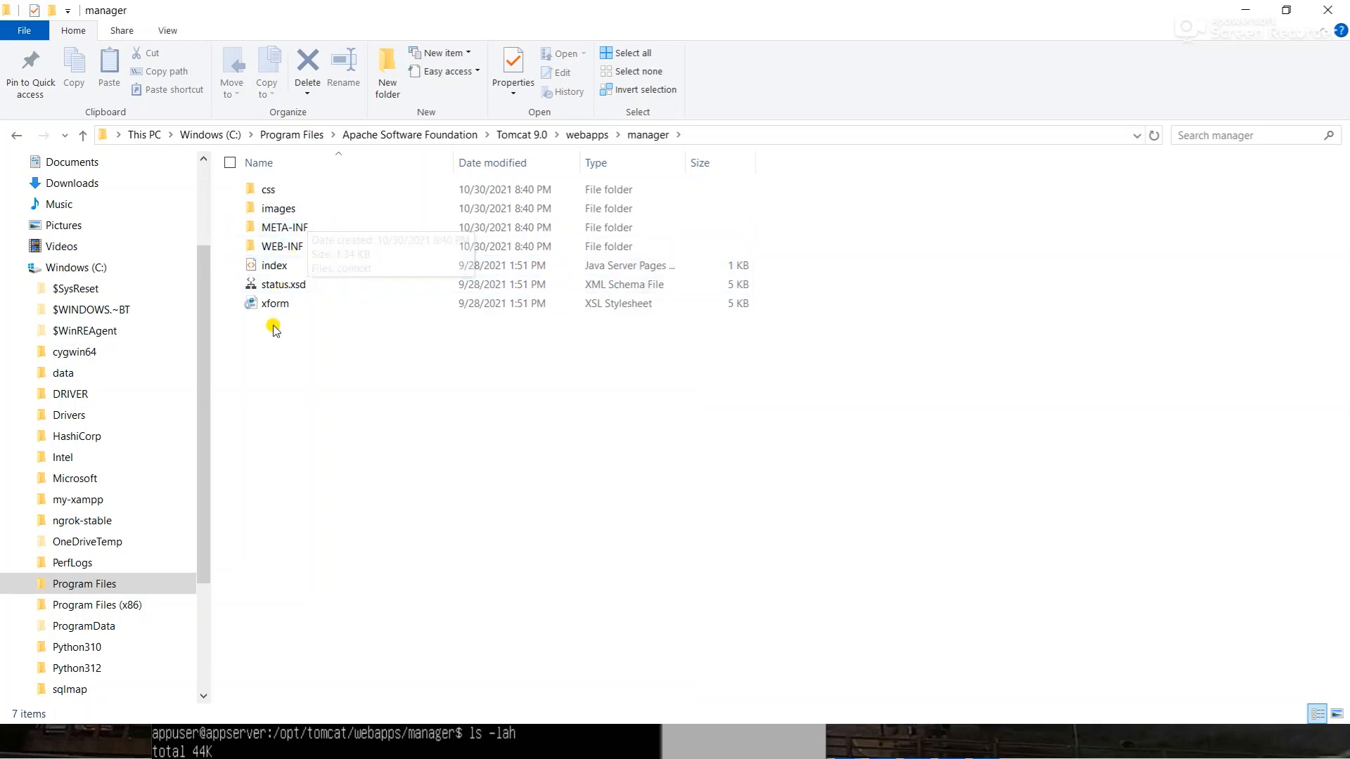
mouse_move(264, 226)
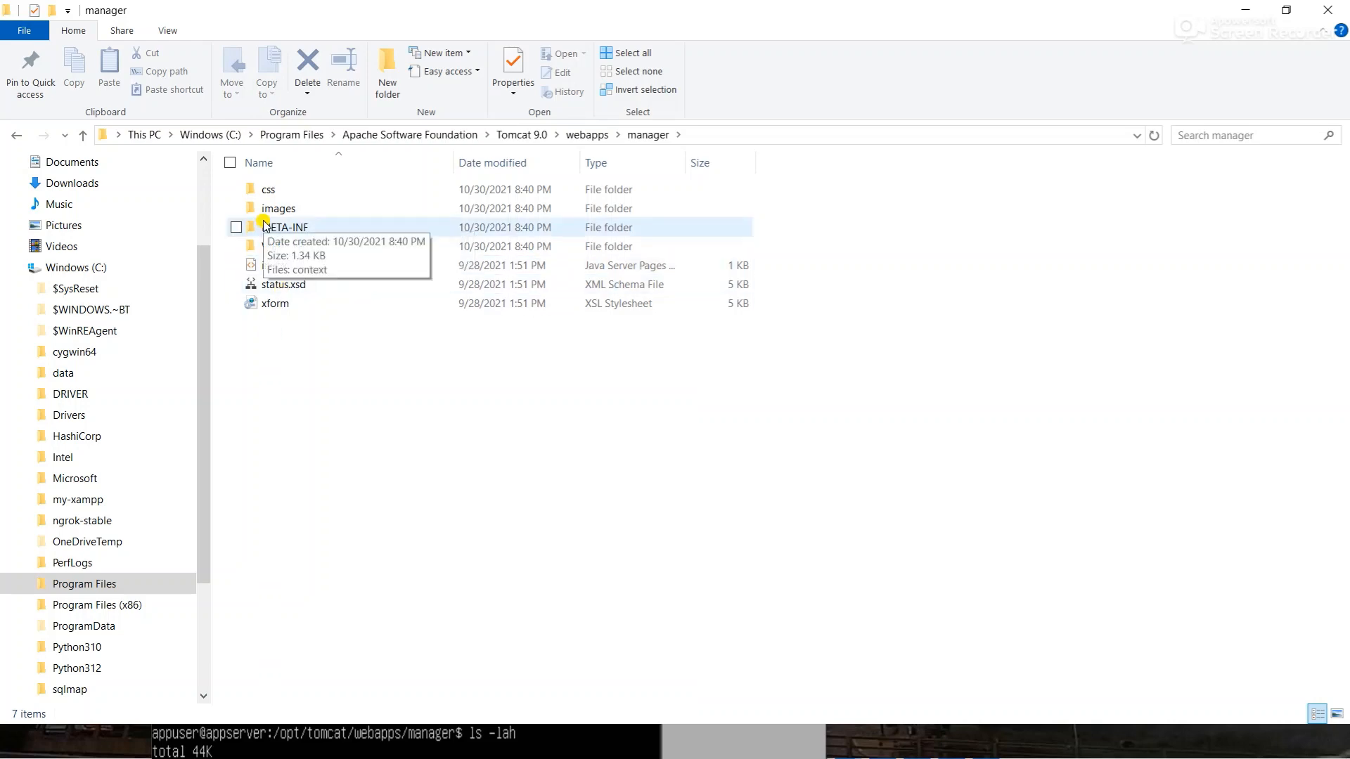
drag(669, 9, 775, 183)
- Bring up Chrome's /manager tab, scroll up to the Applications table, then minimize the browser
key(alt+Tab)
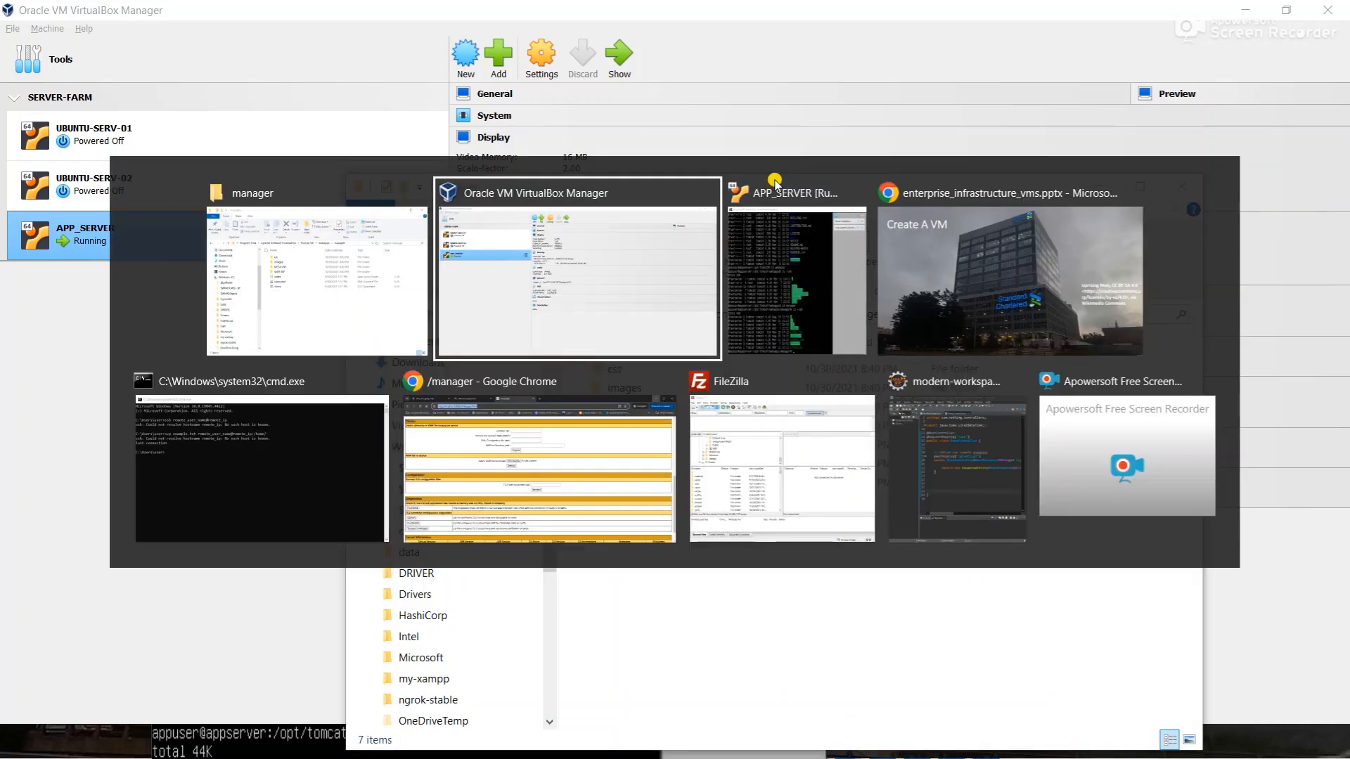
key(alt+Down)
key(alt+Up)
key(alt+Right)
key(alt+Down)
key(alt+Left)
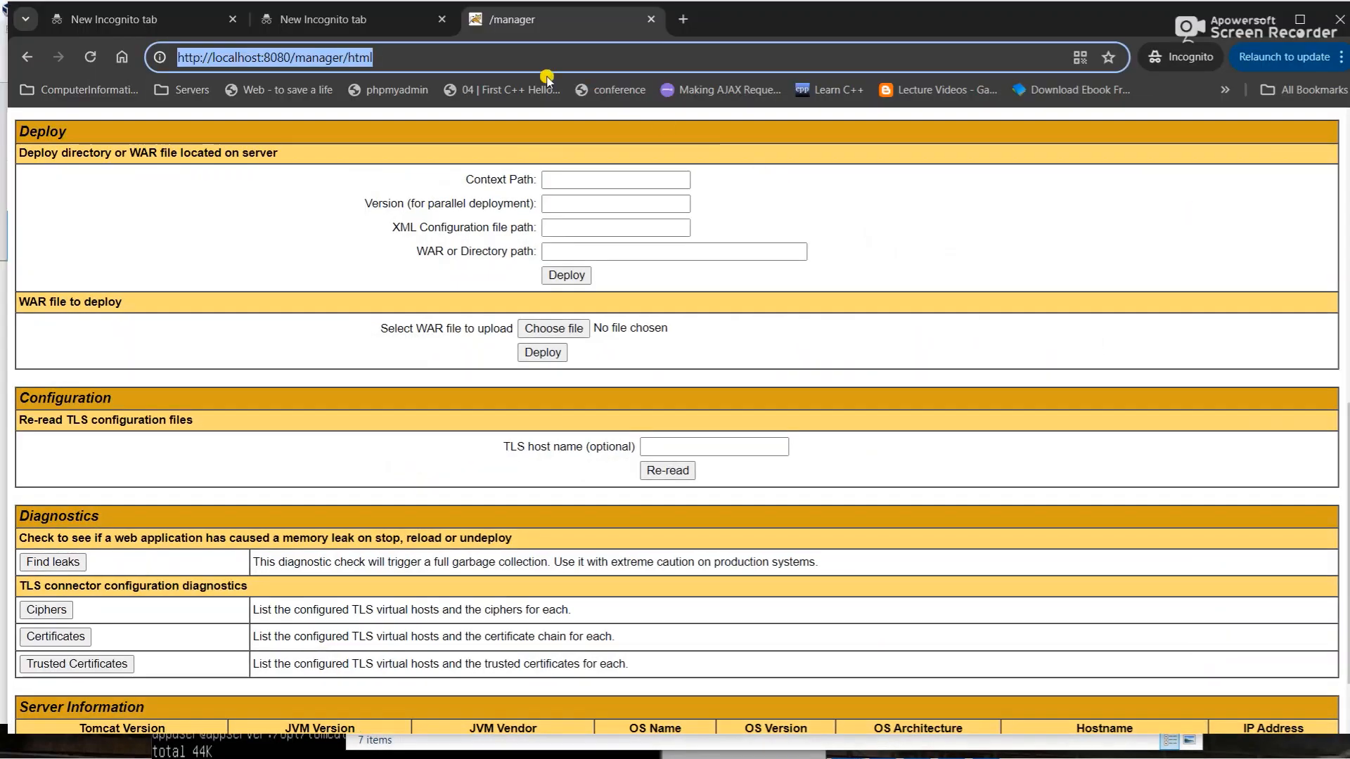
click(212, 57)
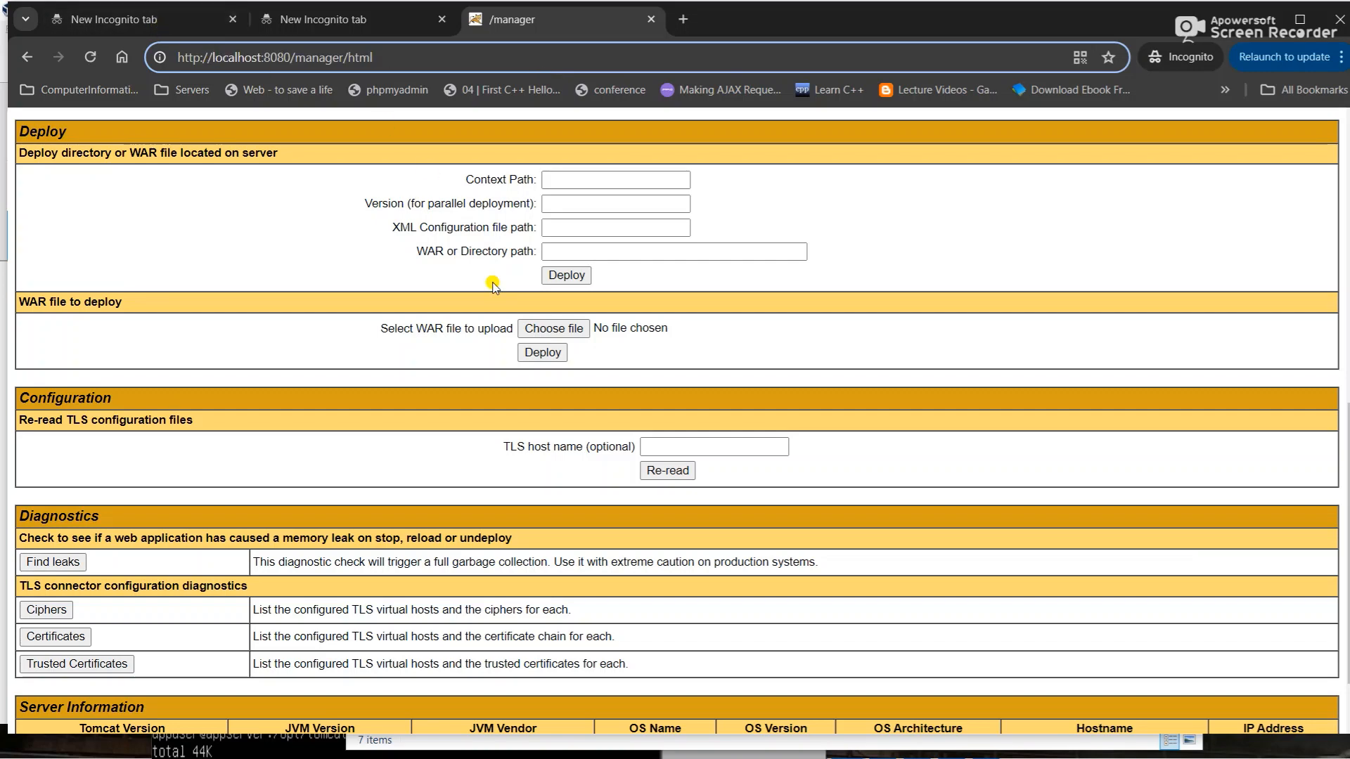
scroll(494, 286, up, 5)
scroll(494, 287, up, 1)
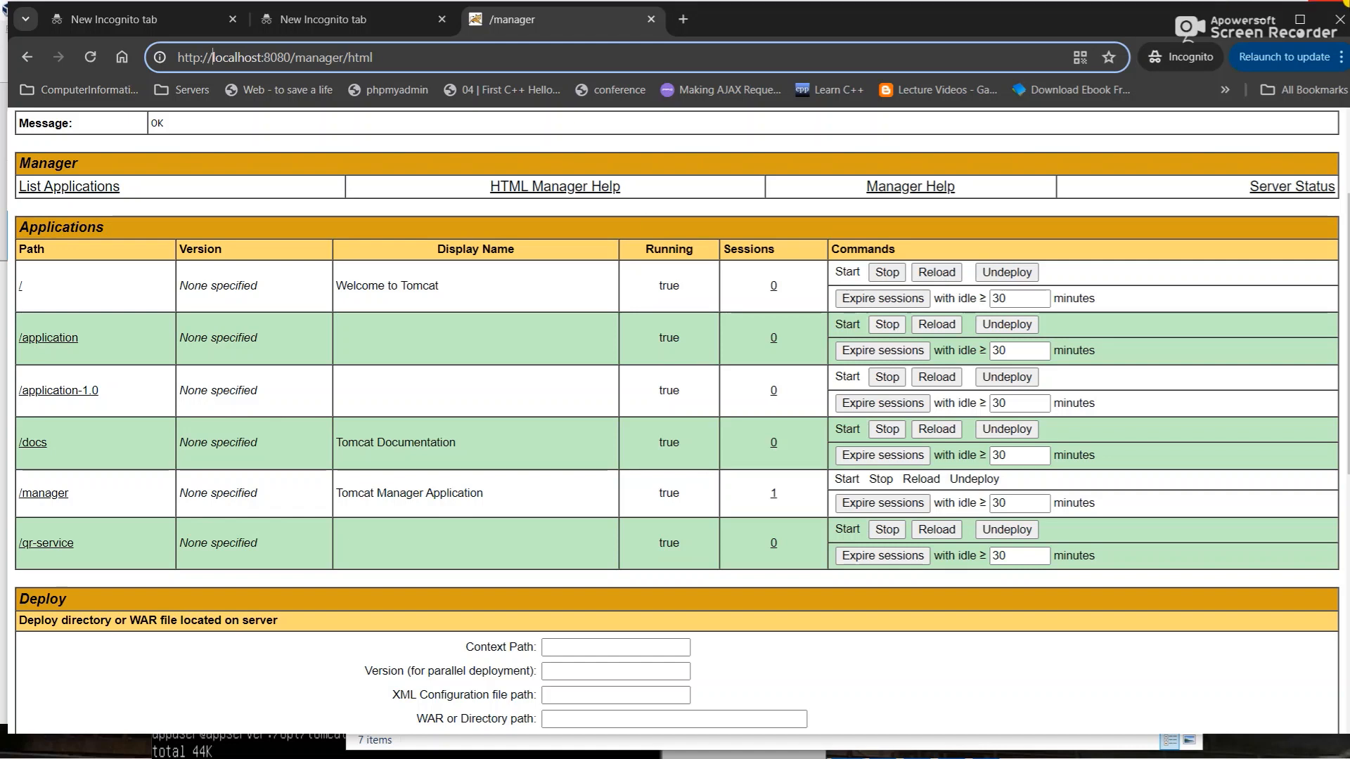
click(1263, 17)
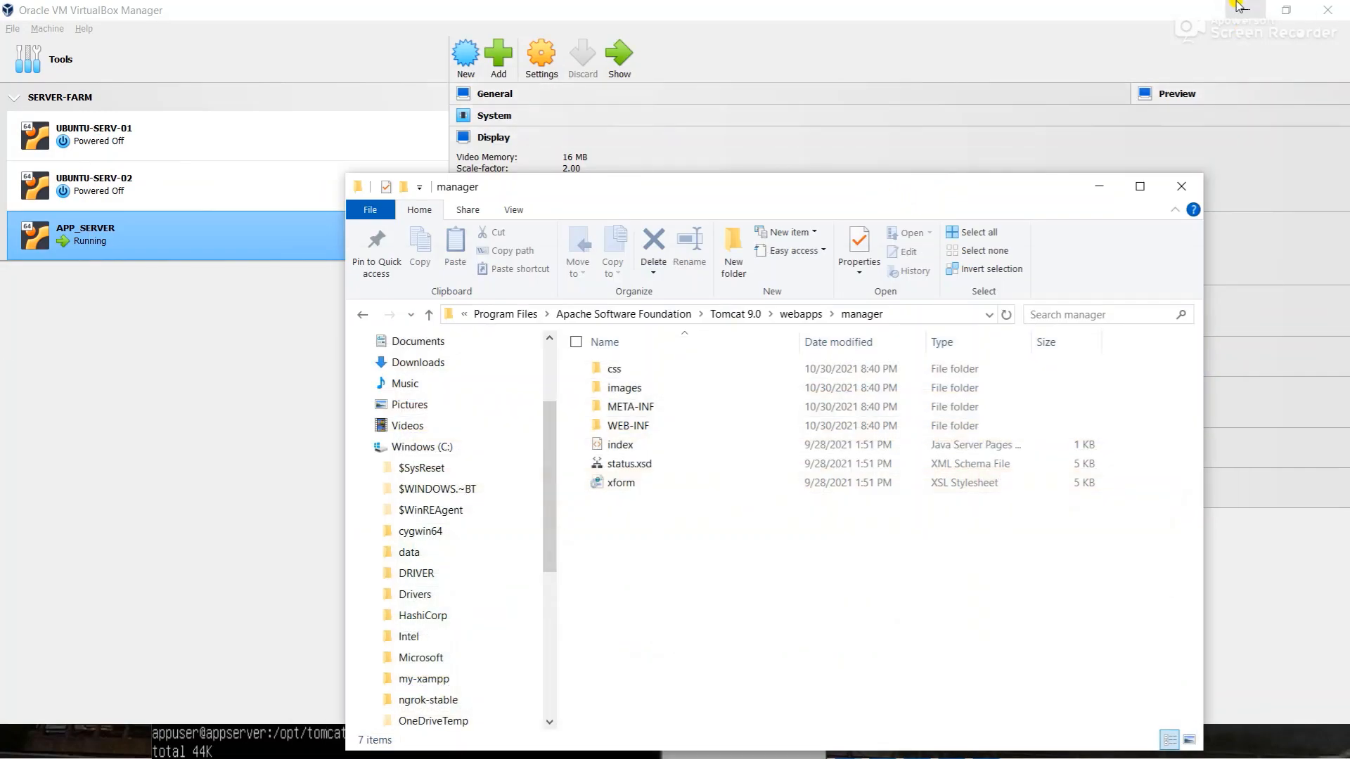
click(1239, 7)
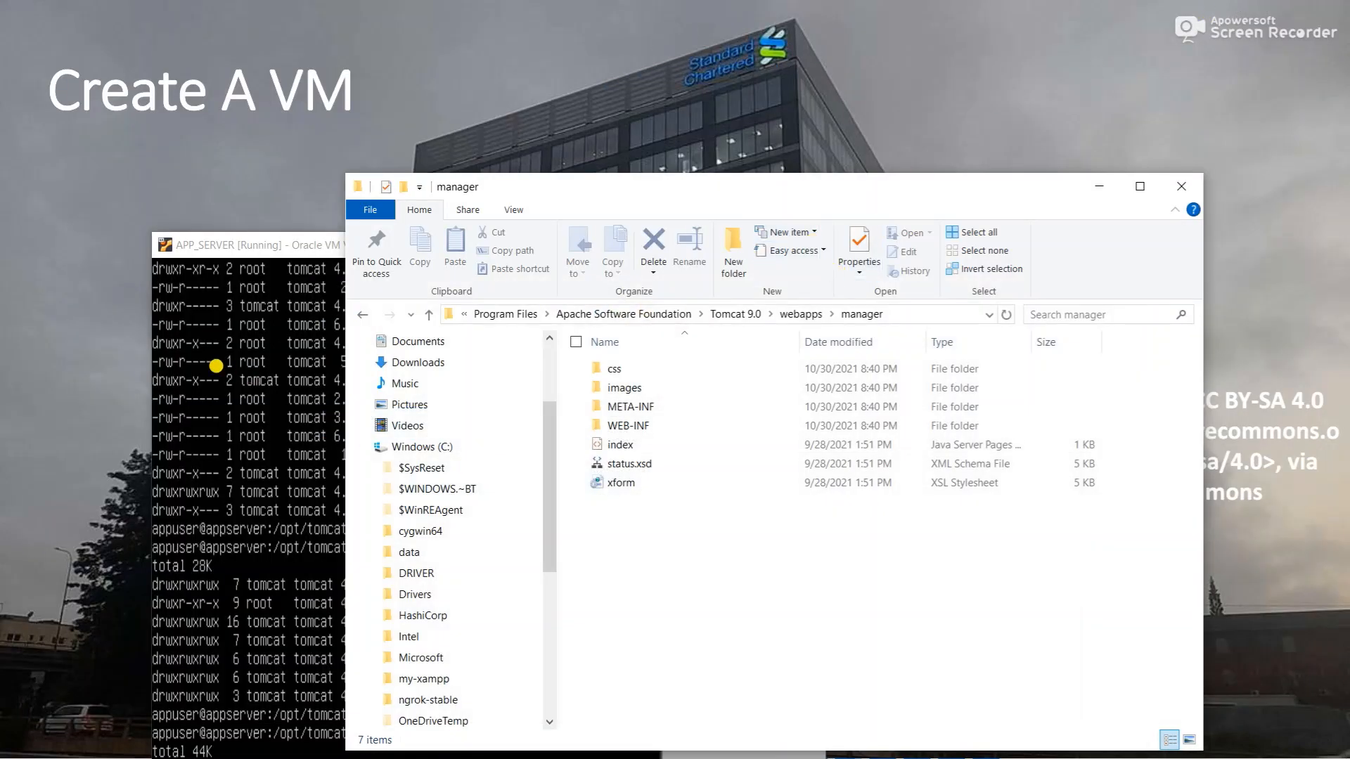
click(215, 366)
drag(303, 234, 414, 6)
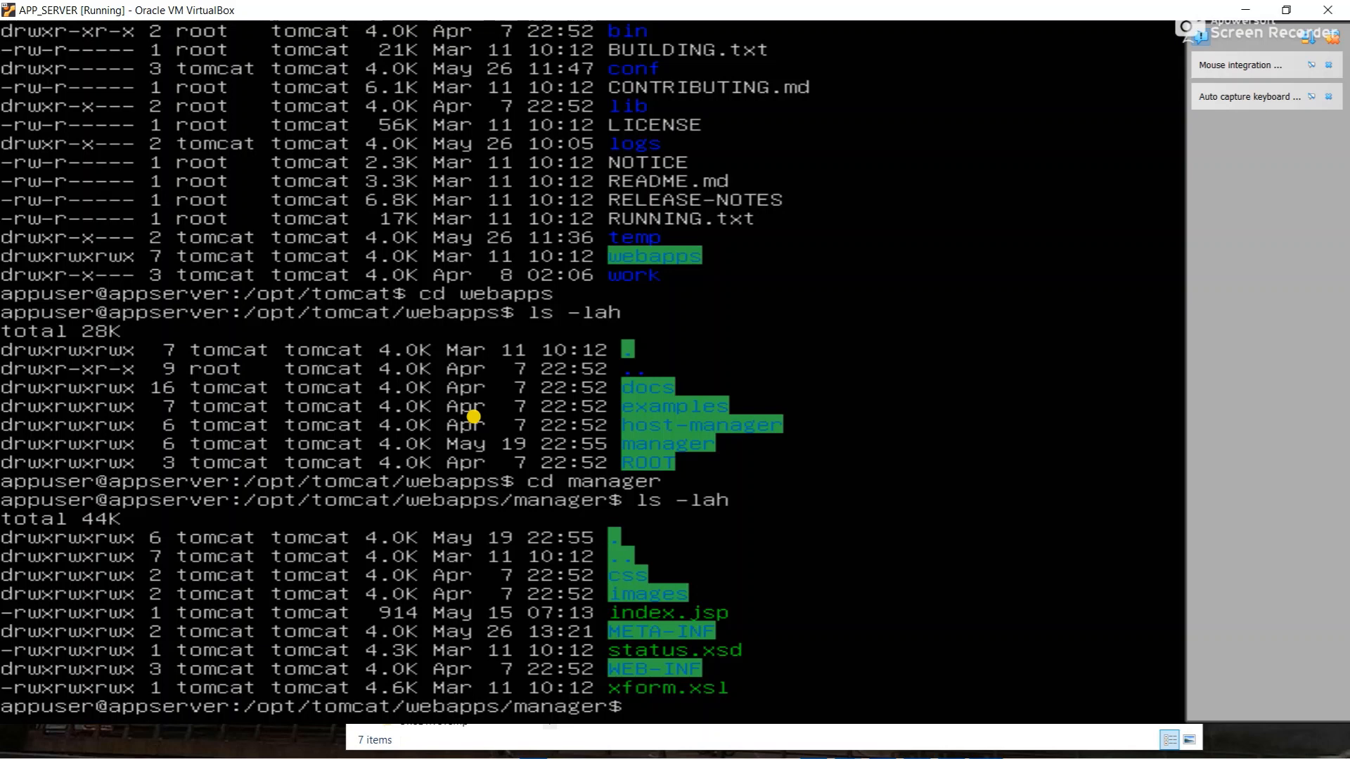
text(curl -ivk http://)
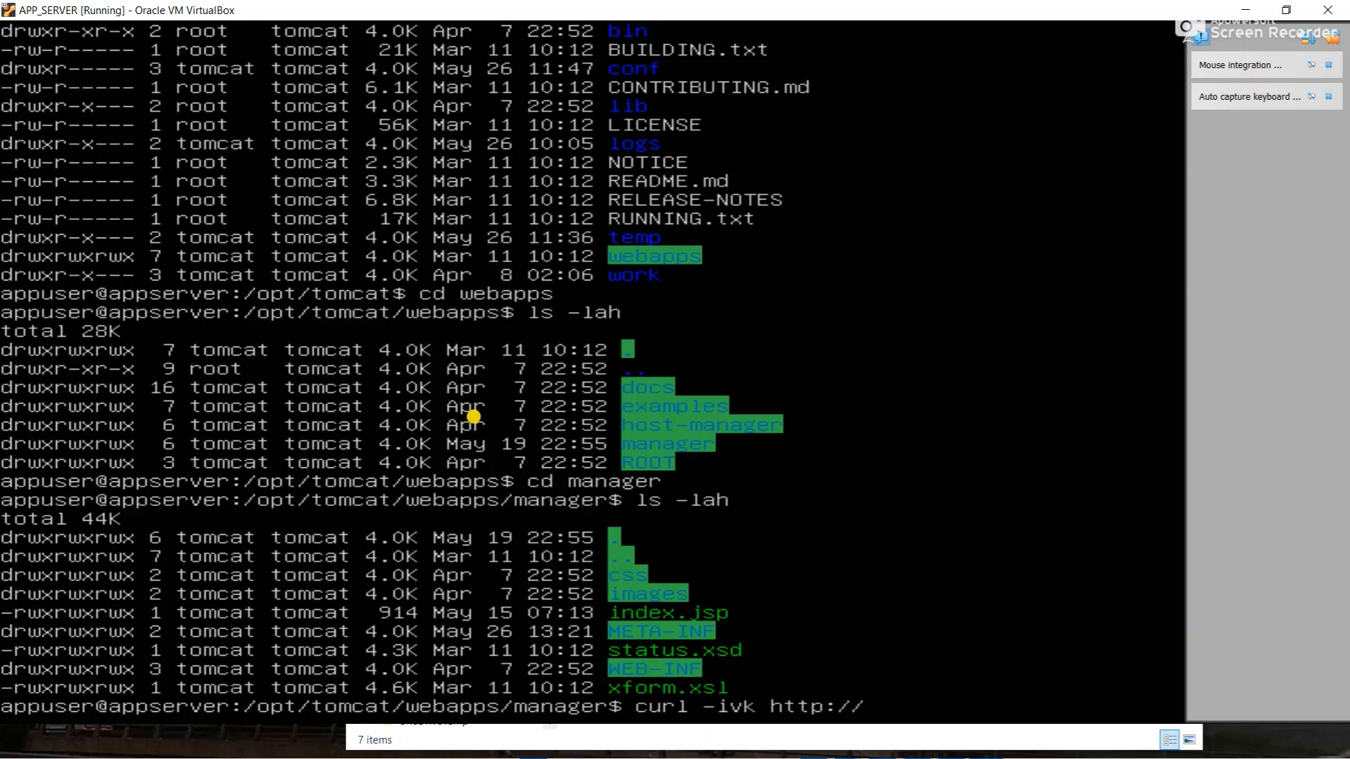
text(localhost:8080/)
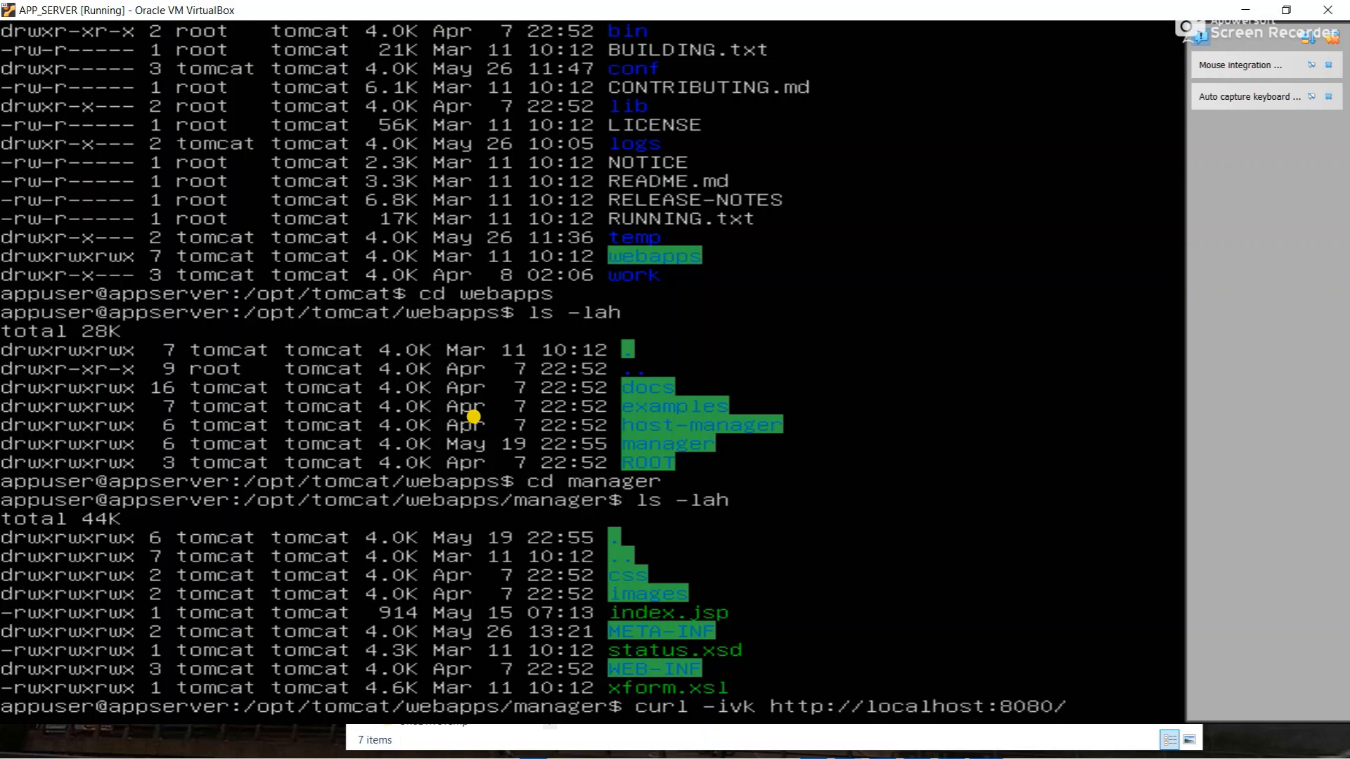
text(manager)
key(Return)
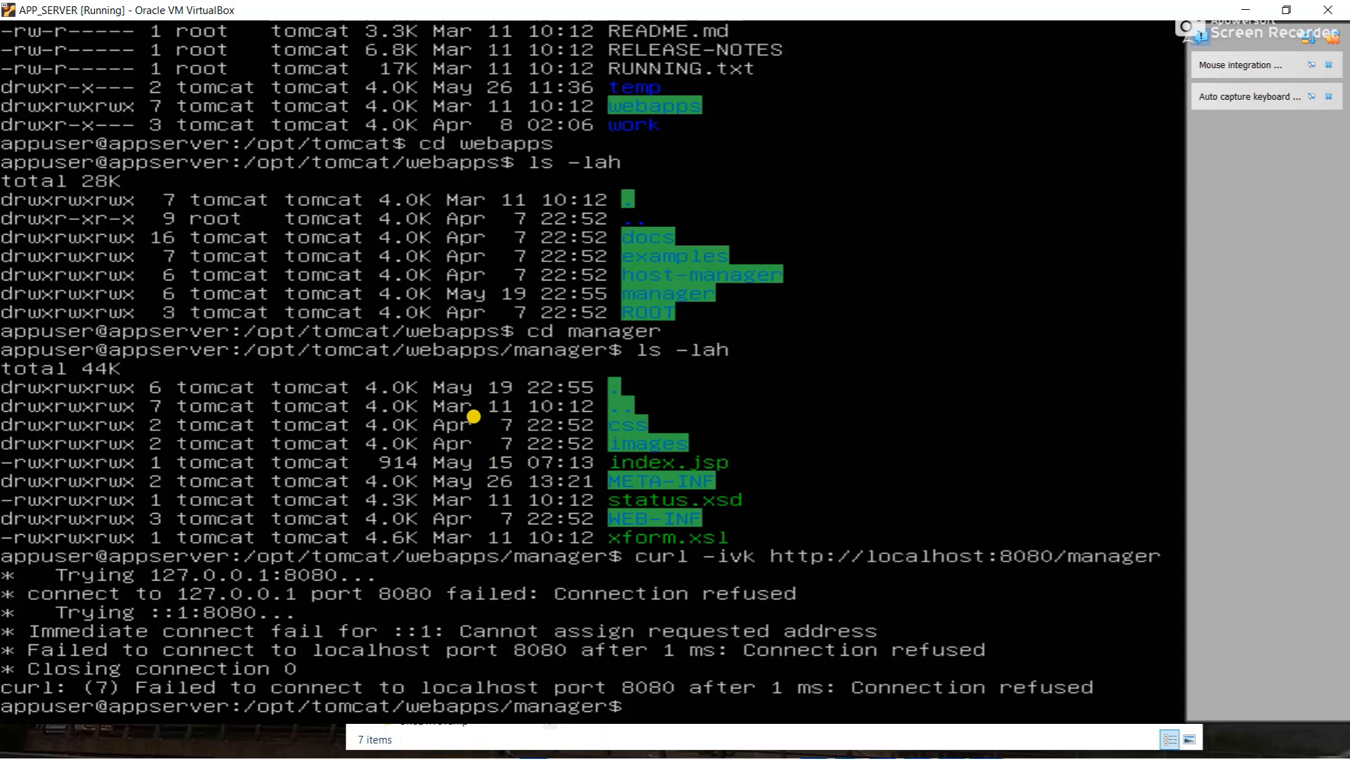
- Check the Tomcat service with sudo systemctl status tomcat, then suspend the output
text(sudo syste)
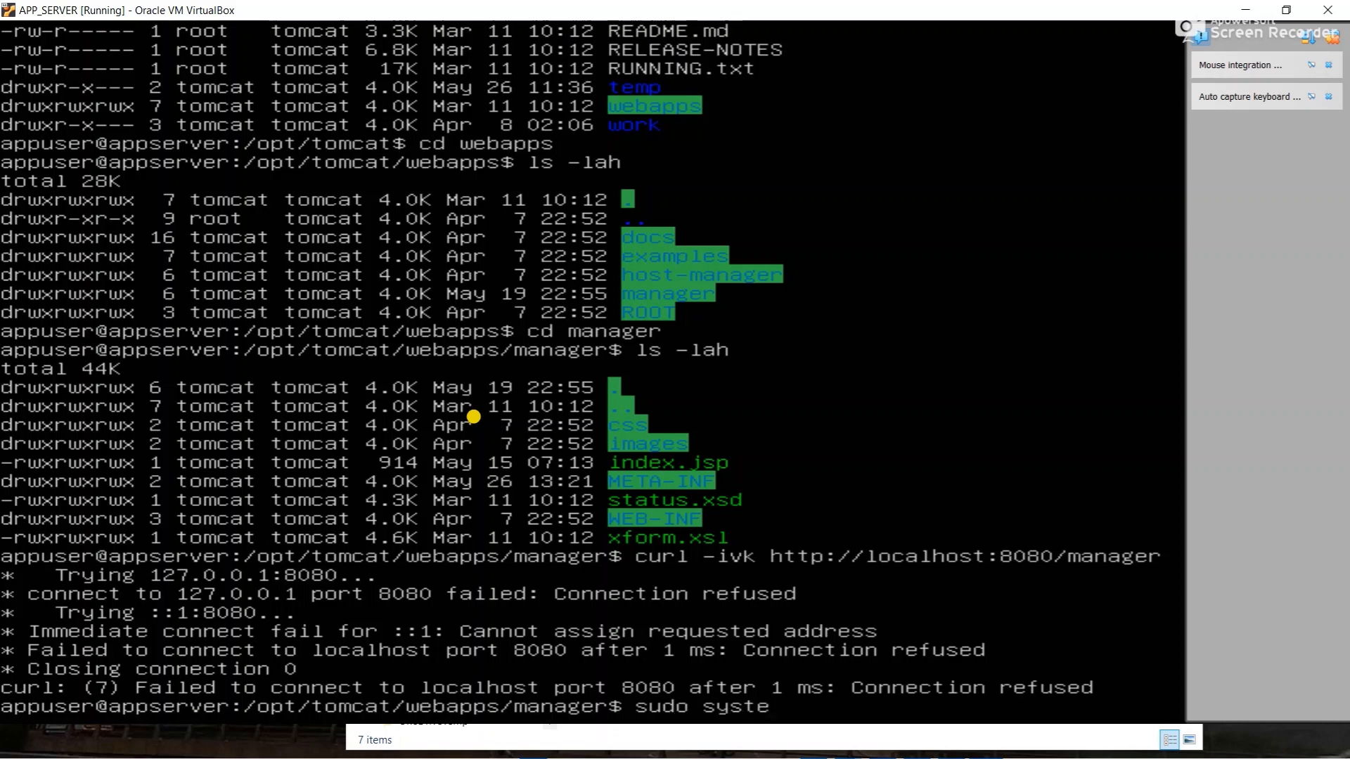
text(mctl status tomcat)
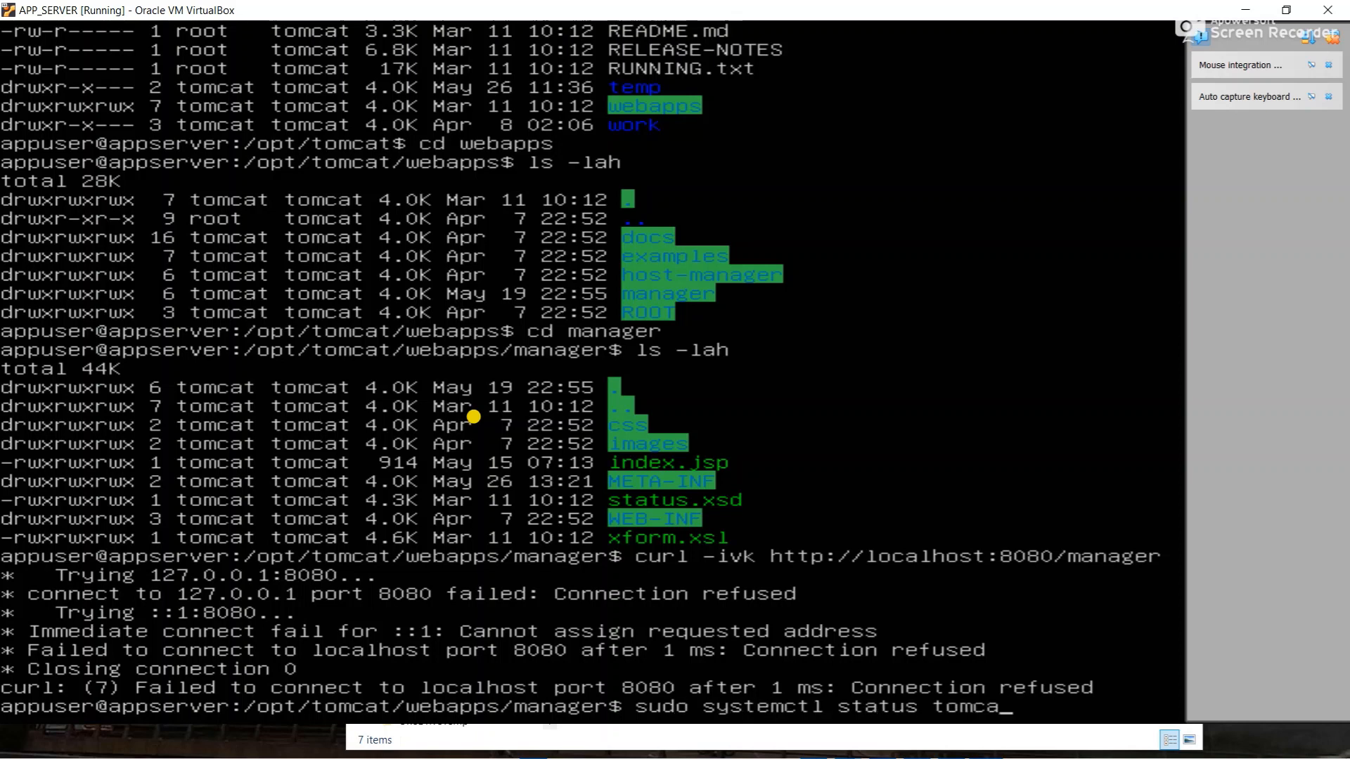
key(Return)
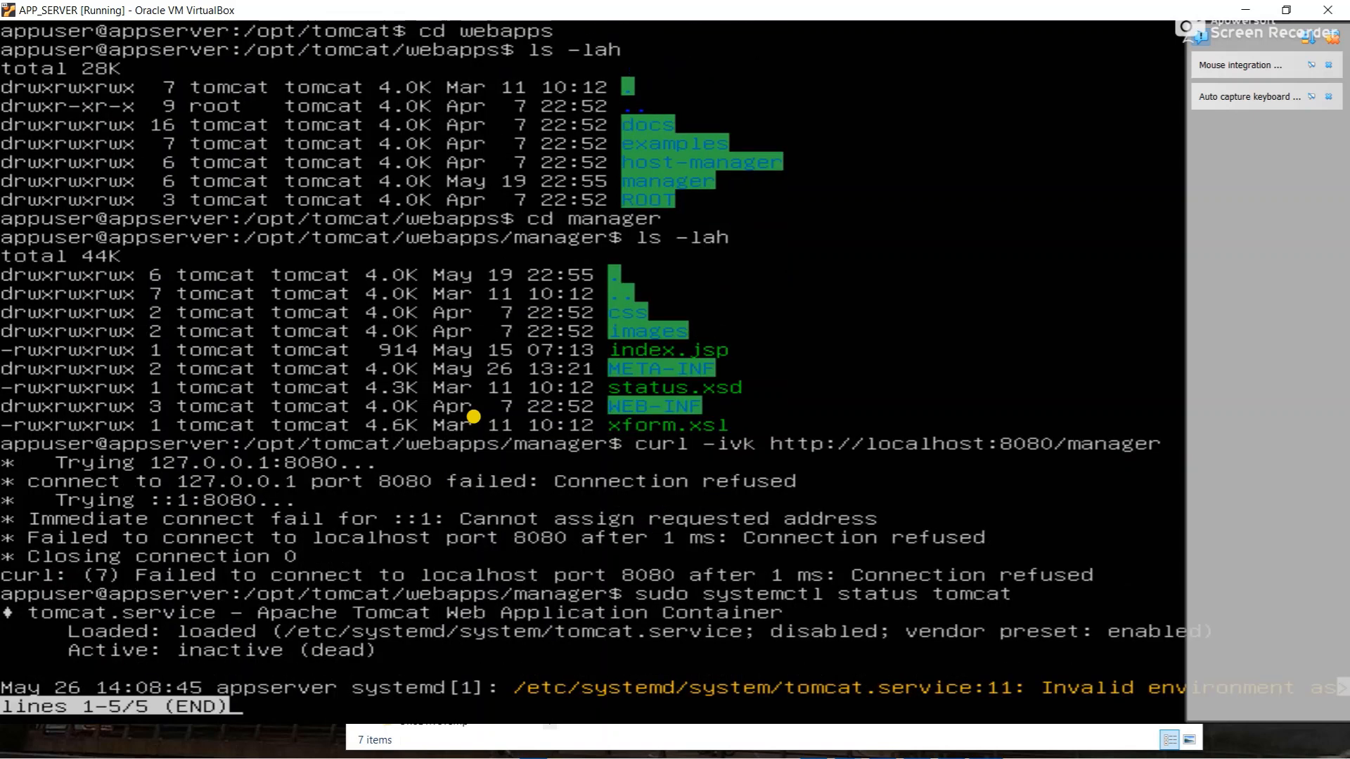
key(ctrl+z)
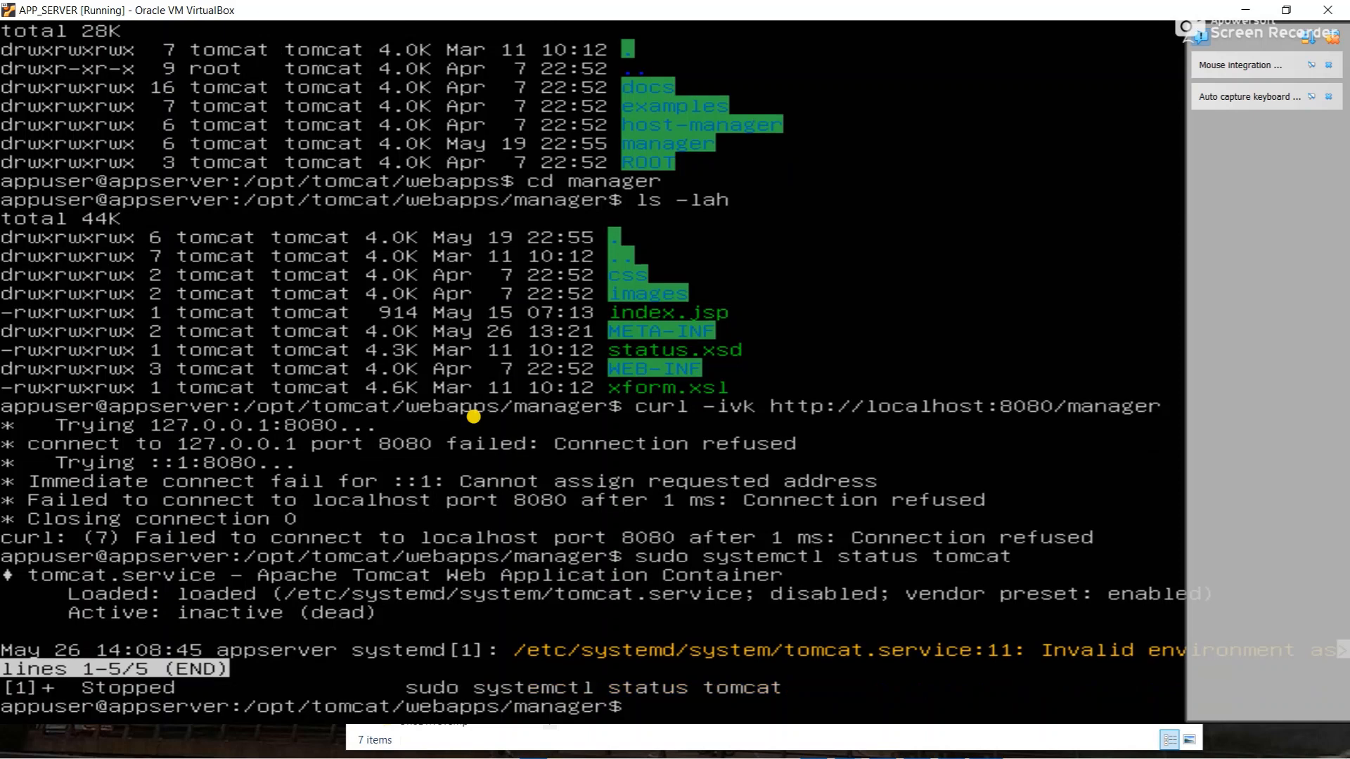
- Run sudo systemctl restart tomcat and recheck status, now active (running)
key(Up)
key(Left)
key(Left)
key(Left)
key(Left)
key(Left)
key(Right)
key(Right)
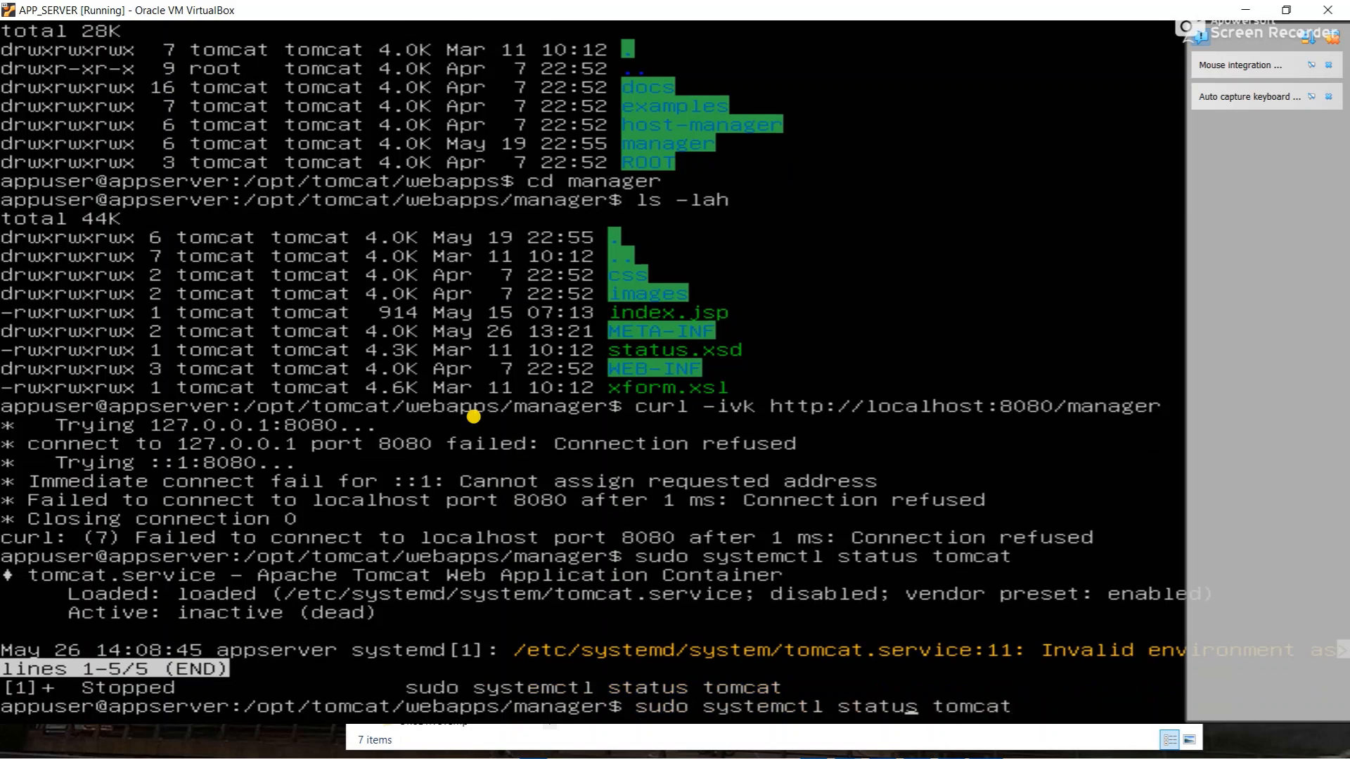
key(BackSpace)
key(BackSpace)
key(BackSpace)
key(BackSpace)
key(BackSpace)
key(BackSpace)
text(rest)
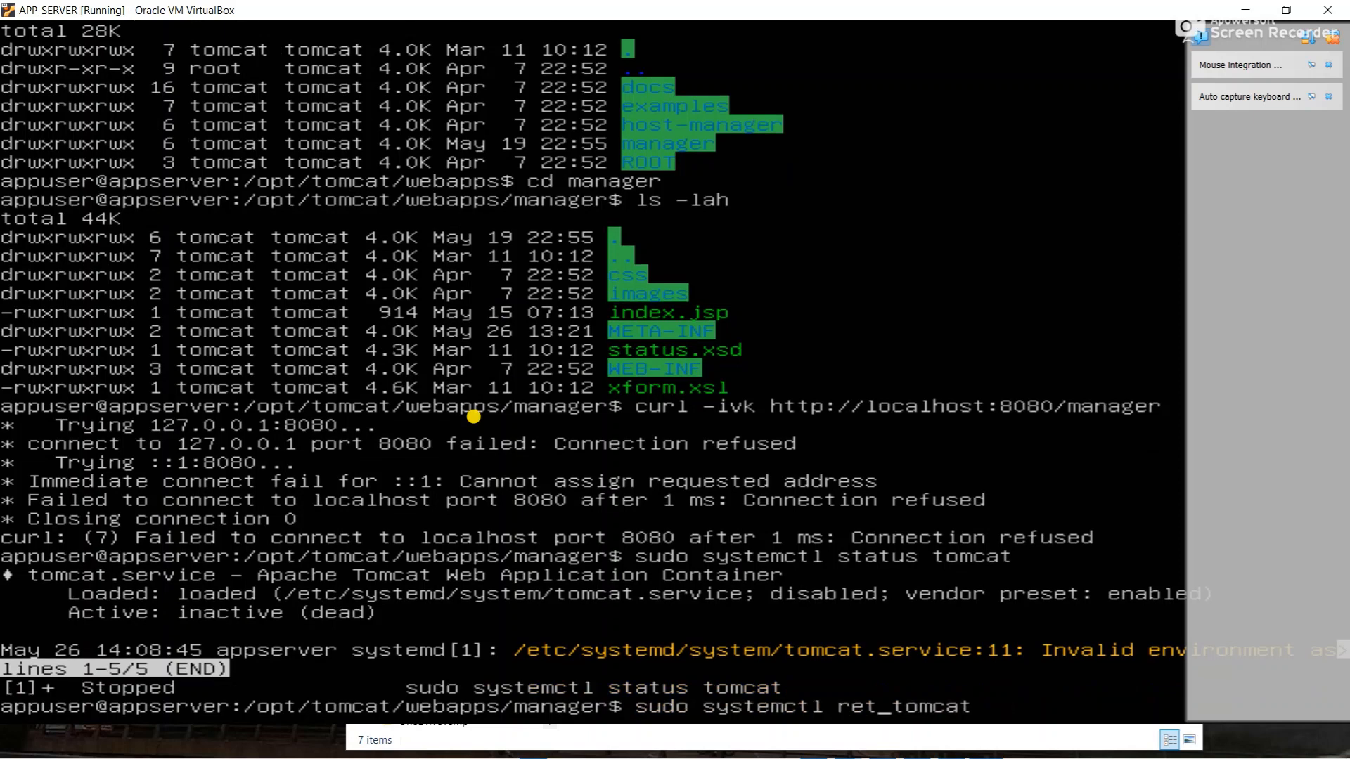
text(art)
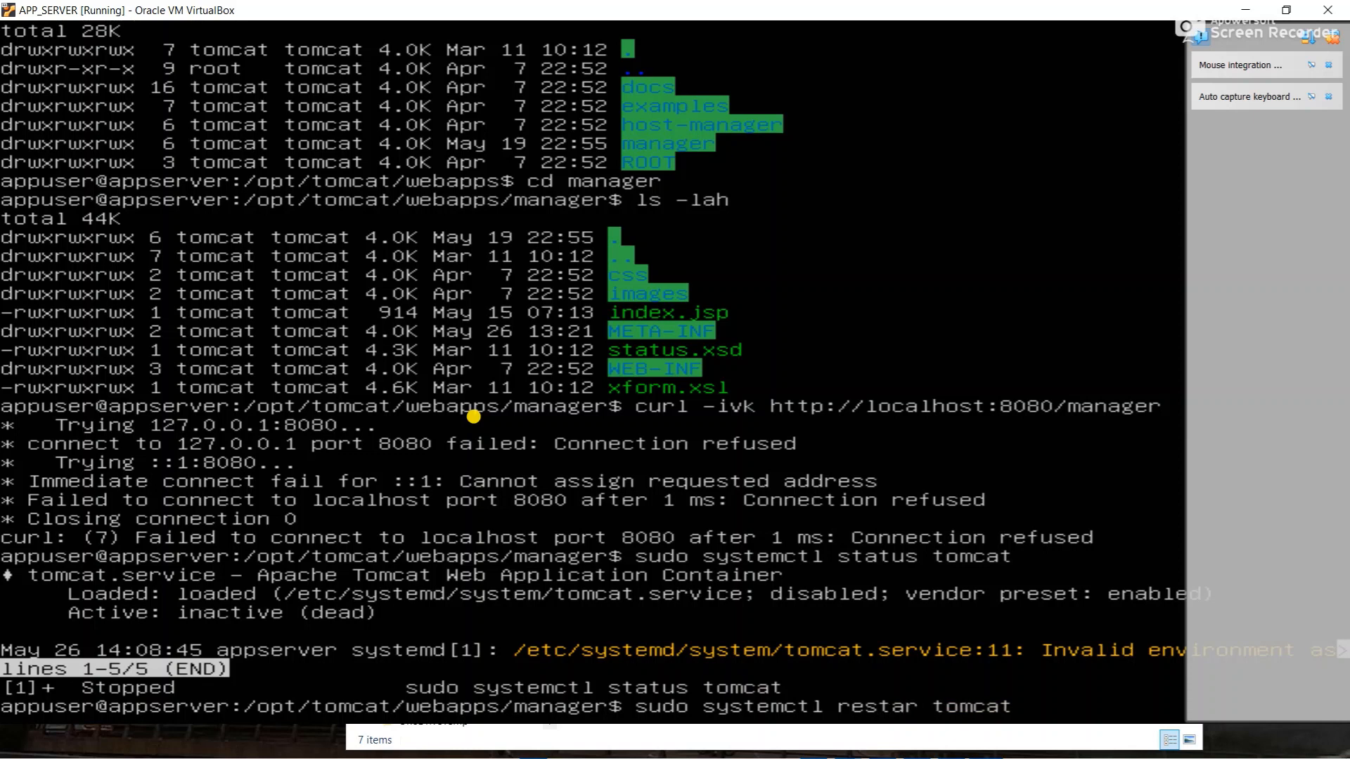
key(Return)
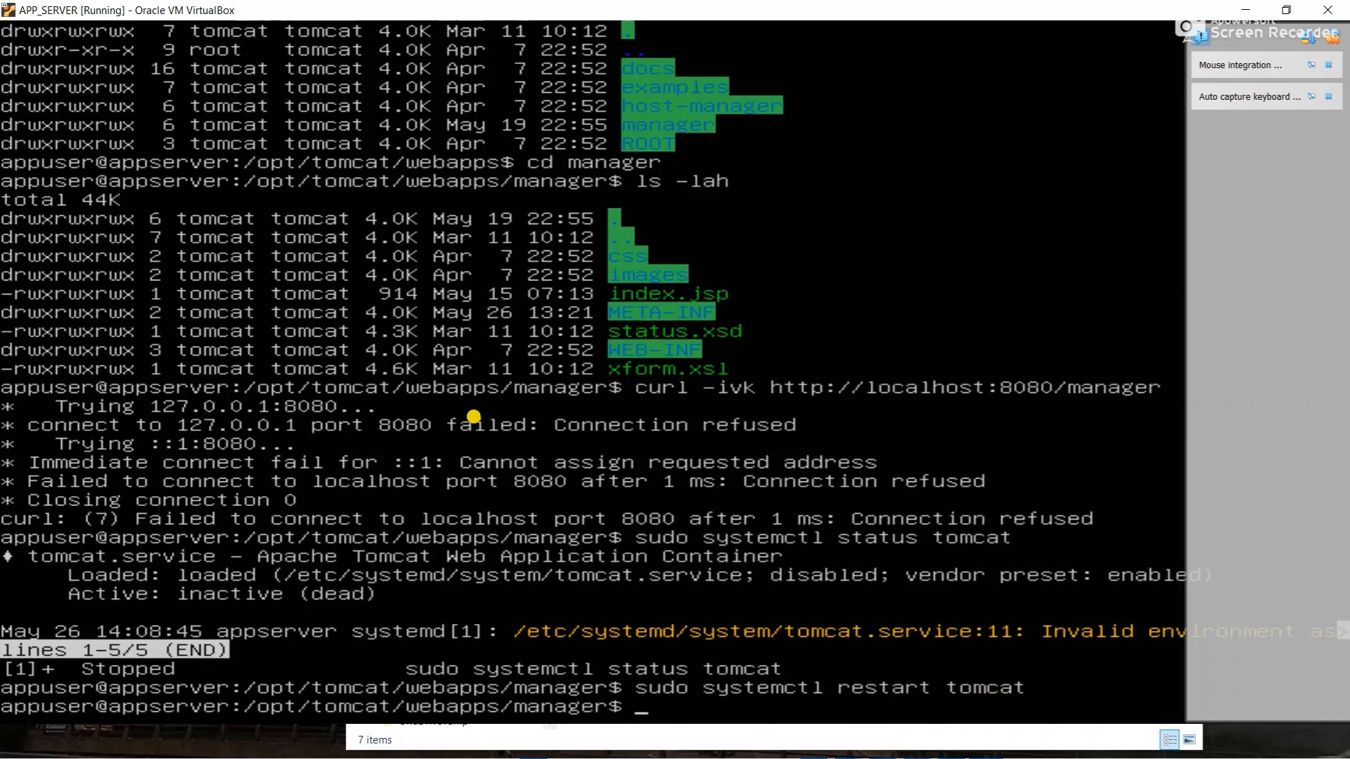
key(Up)
key(Up)
key(Return)
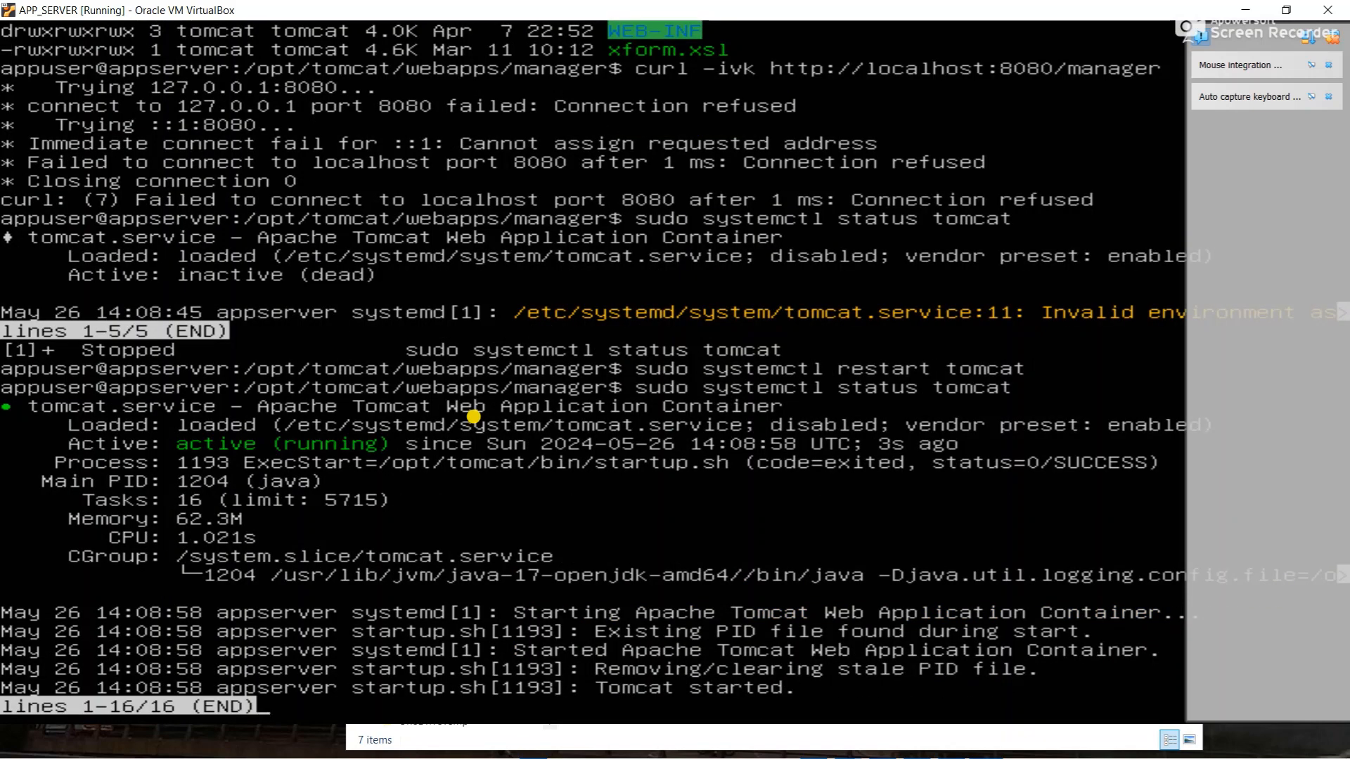
key(q)
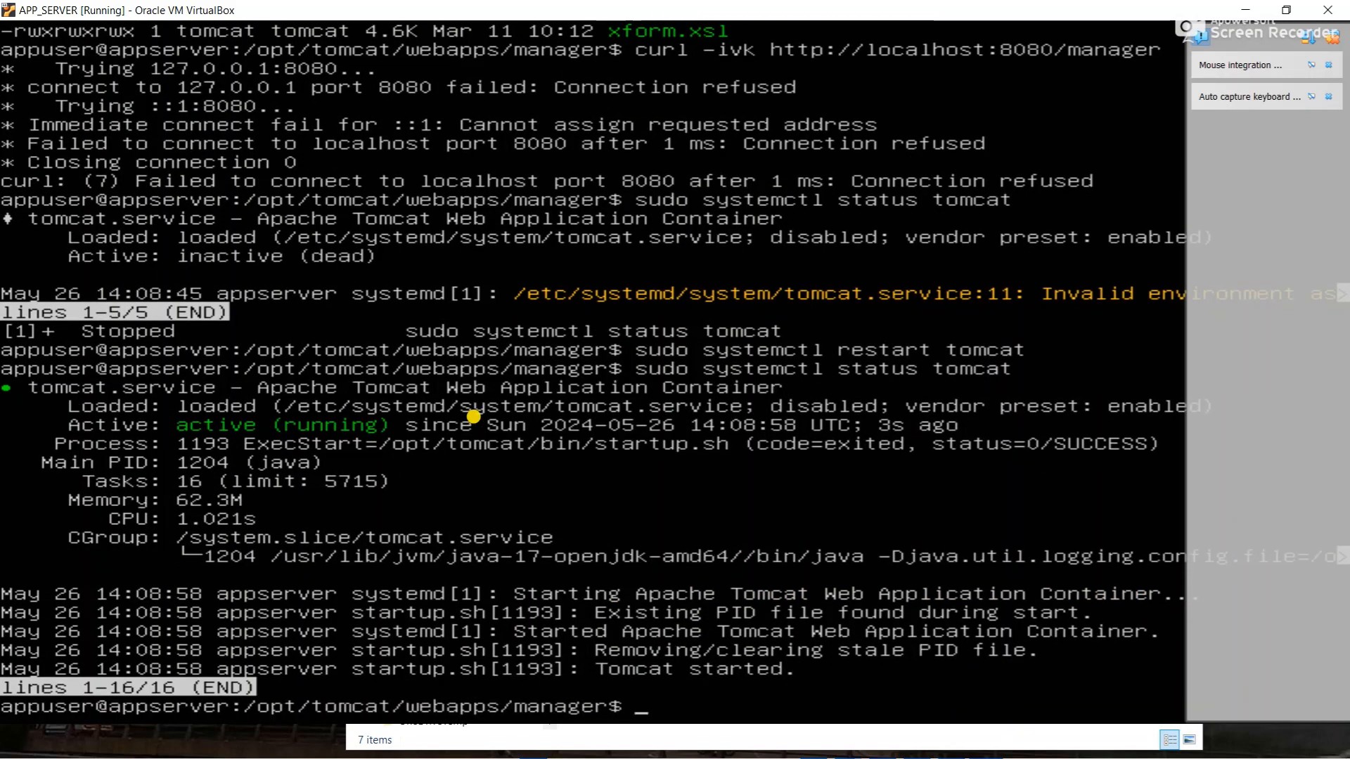
key(Up)
key(Up)
key(Up)
key(Up)
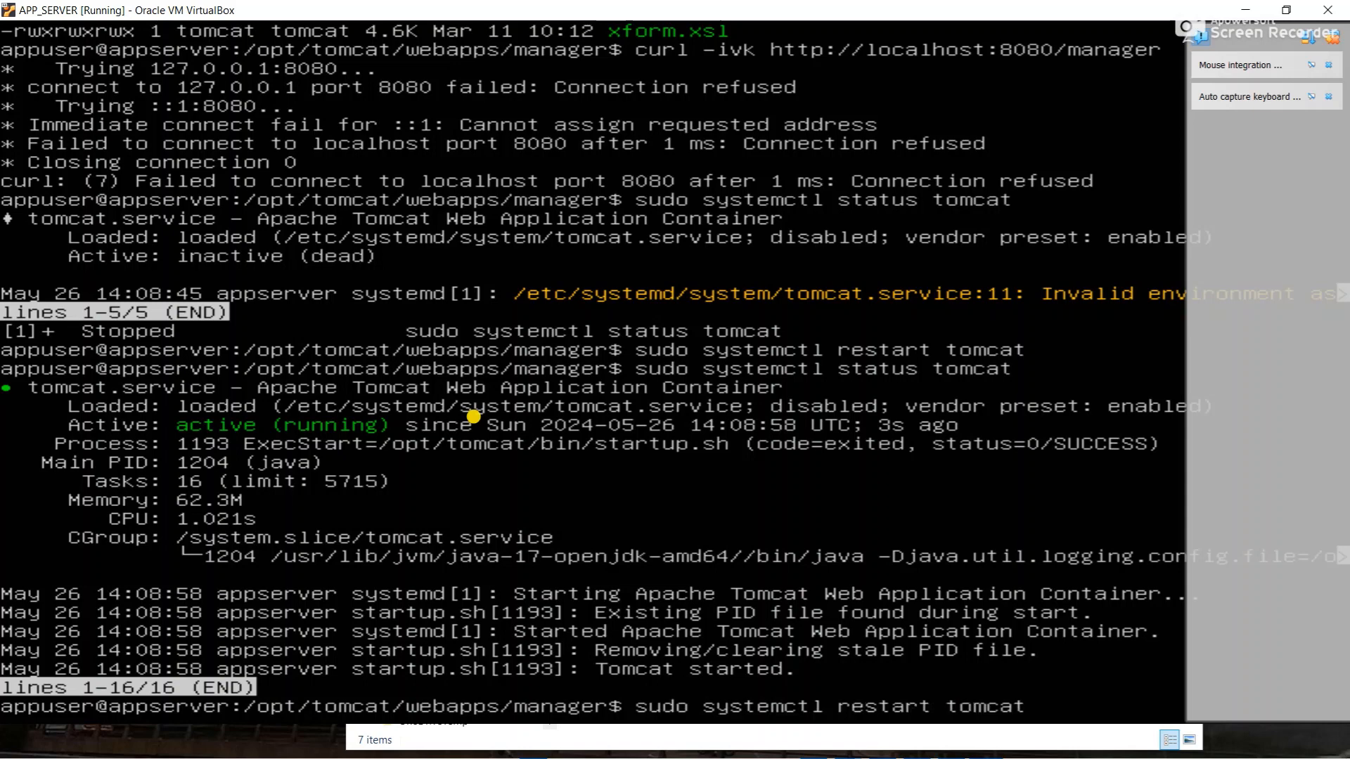
key(Return)
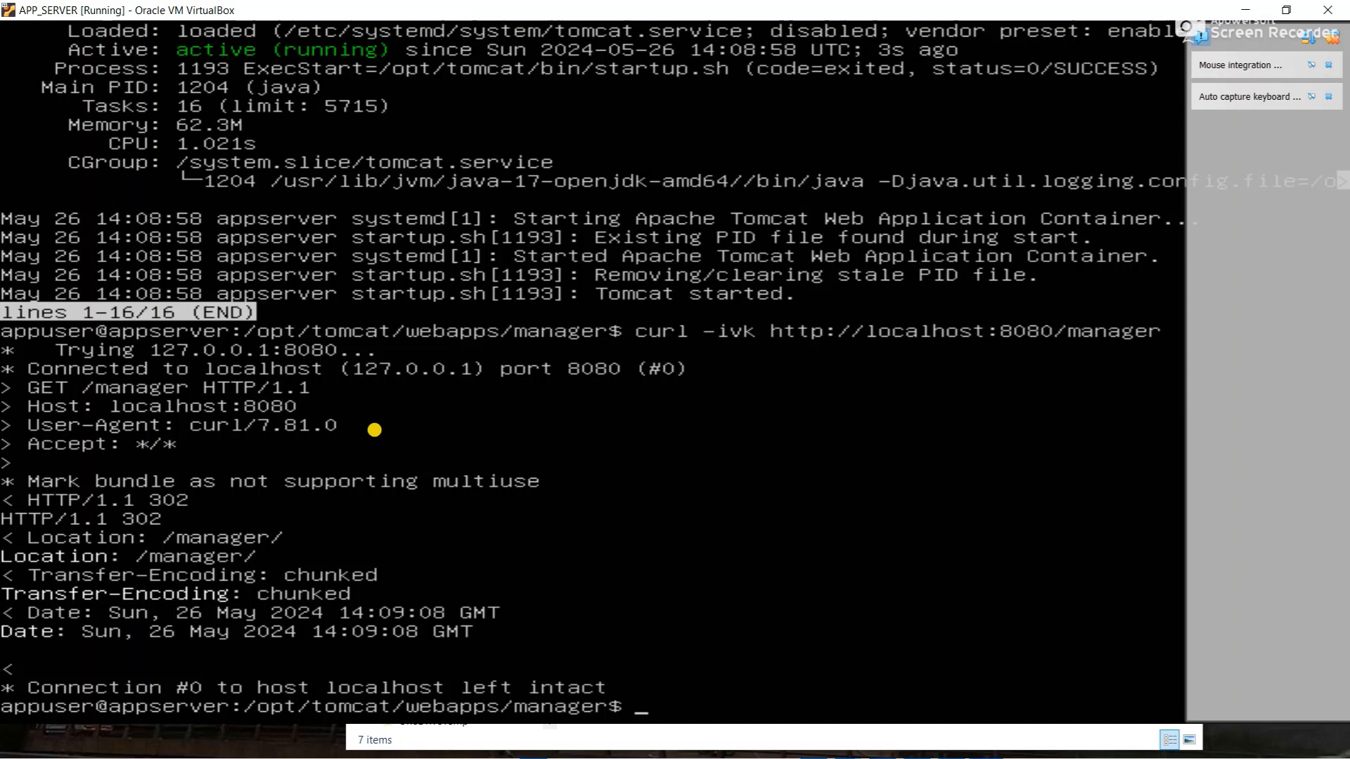
key(Tab)
key(Tab)
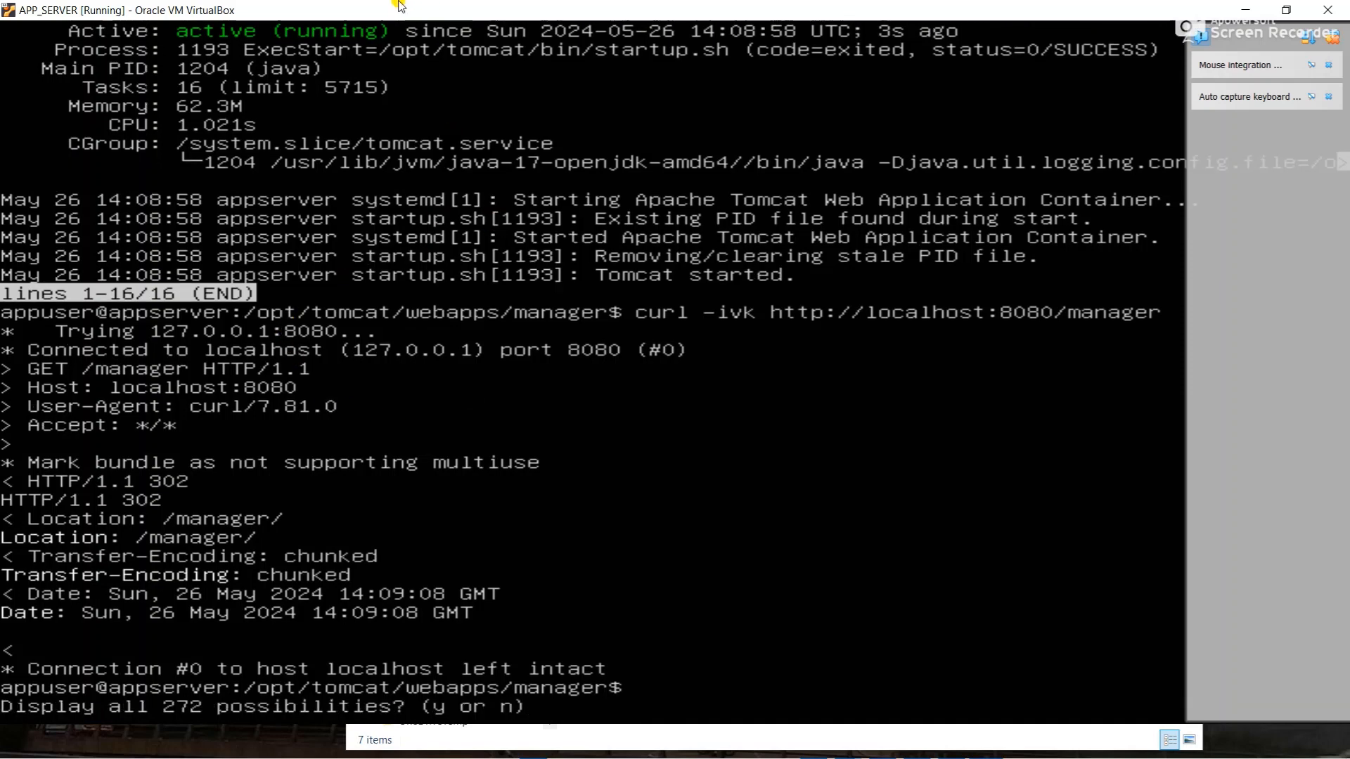
key(n)
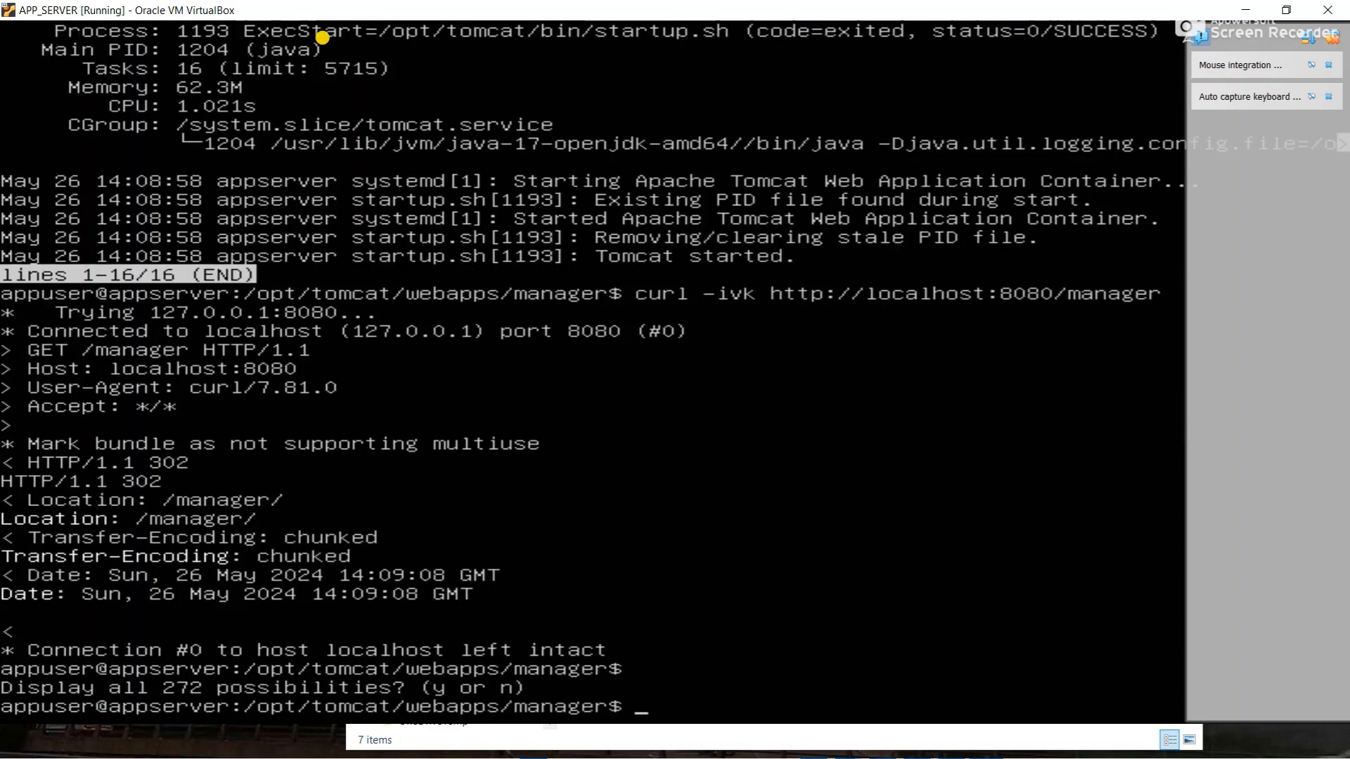
drag(345, 7, 350, 120)
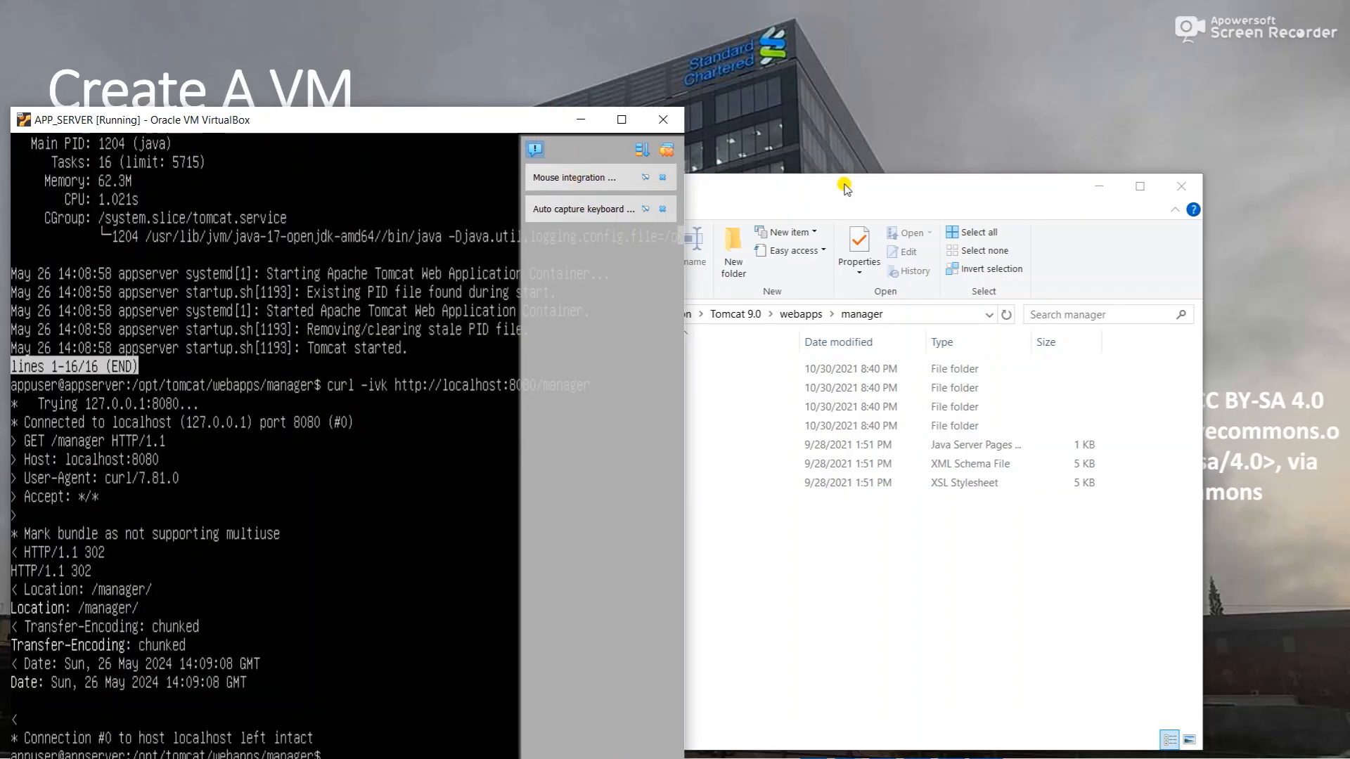
key(alt+Tab)
key(alt+Tab)
key(alt+Tab)
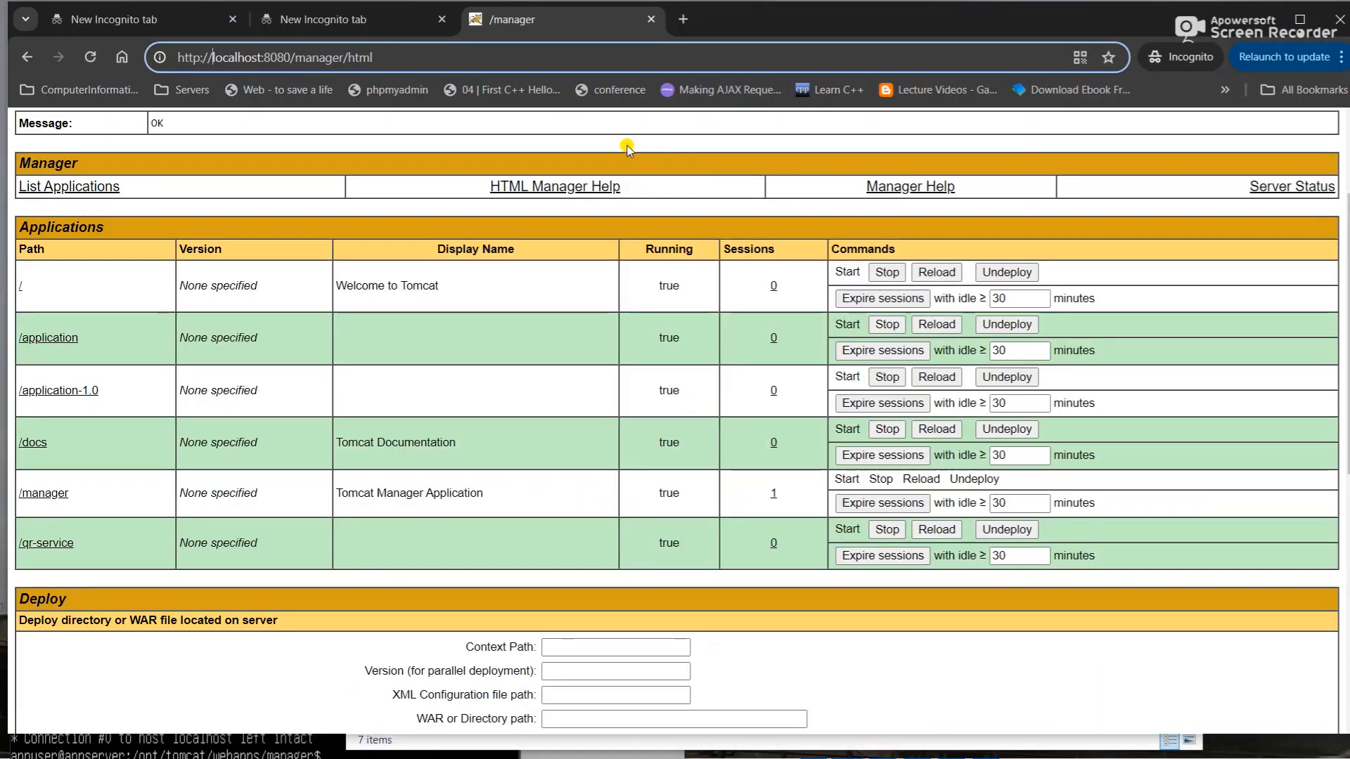
- Copy the manager page URL and load it in a new Incognito window
double_click(355, 57)
click(354, 54)
key(ctrl+c)
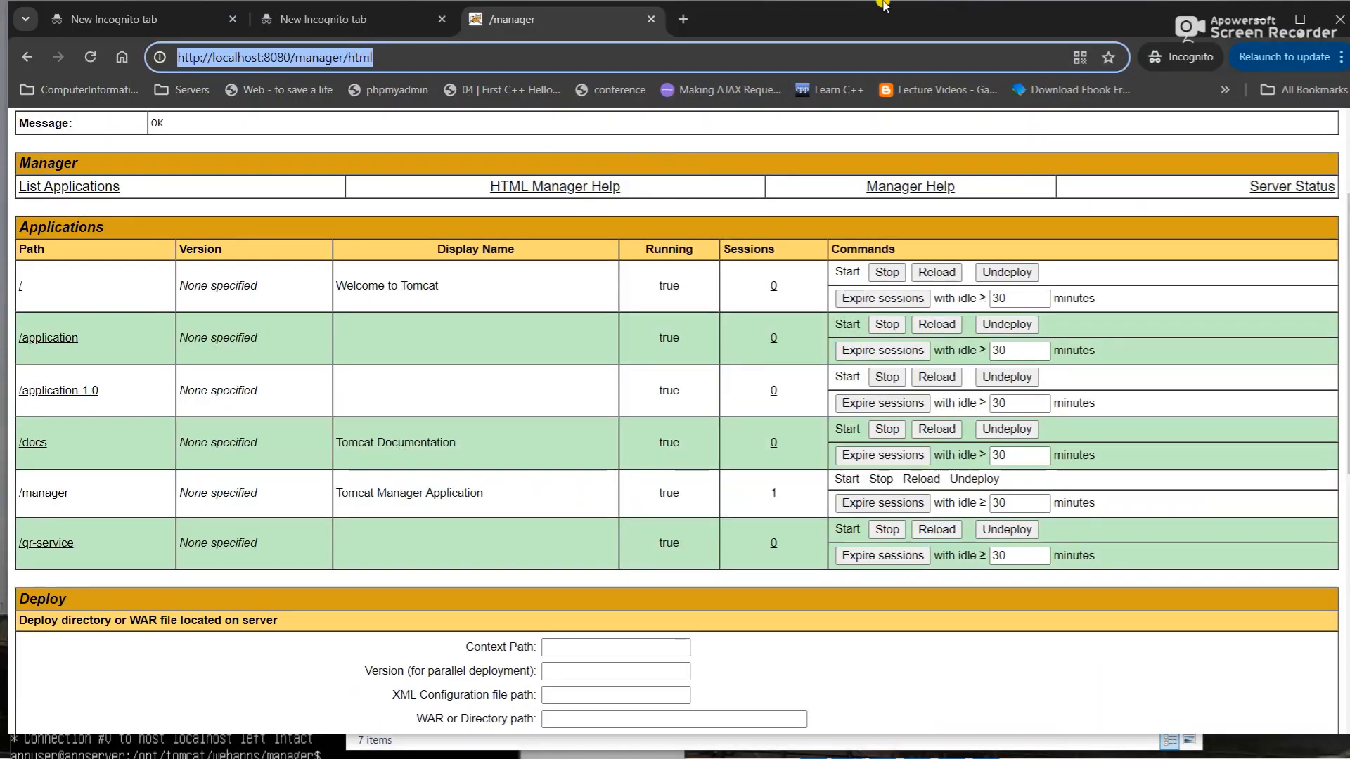
click(1340, 60)
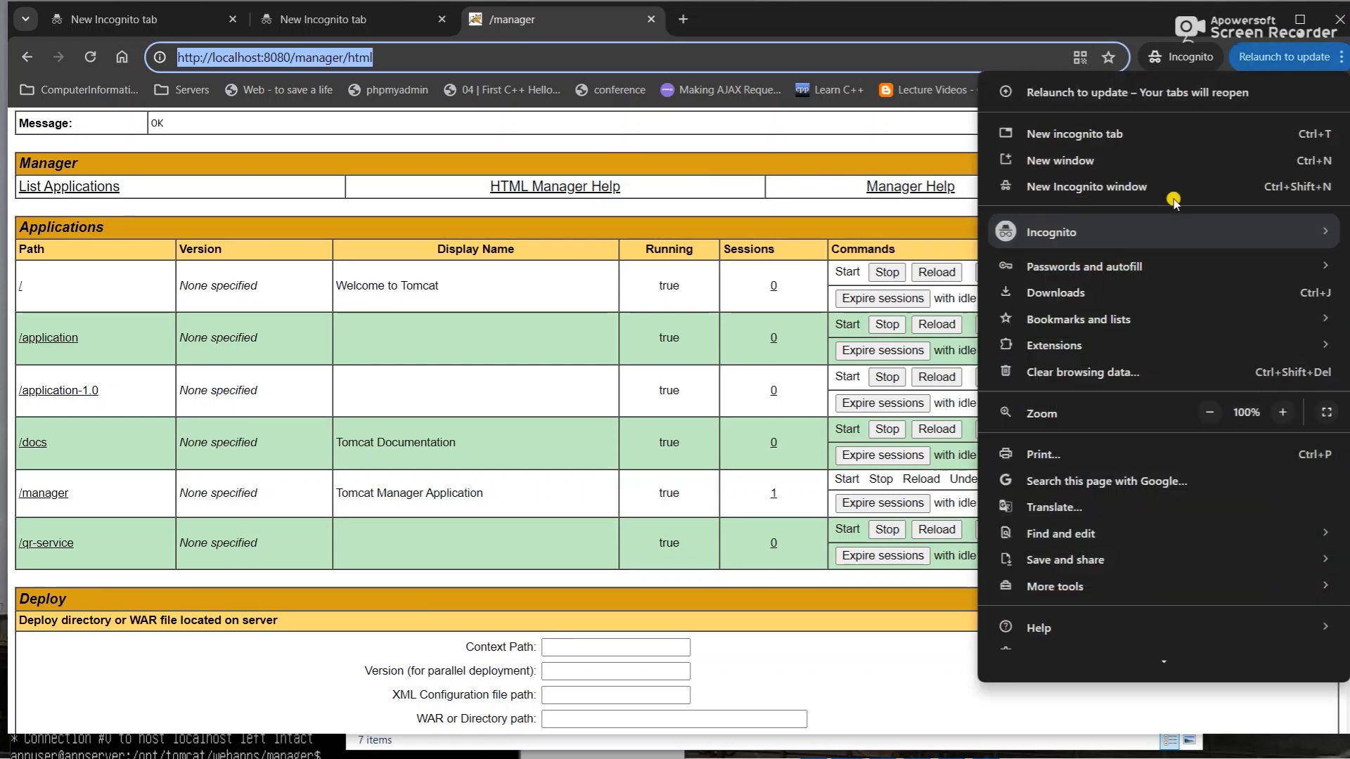
click(1091, 188)
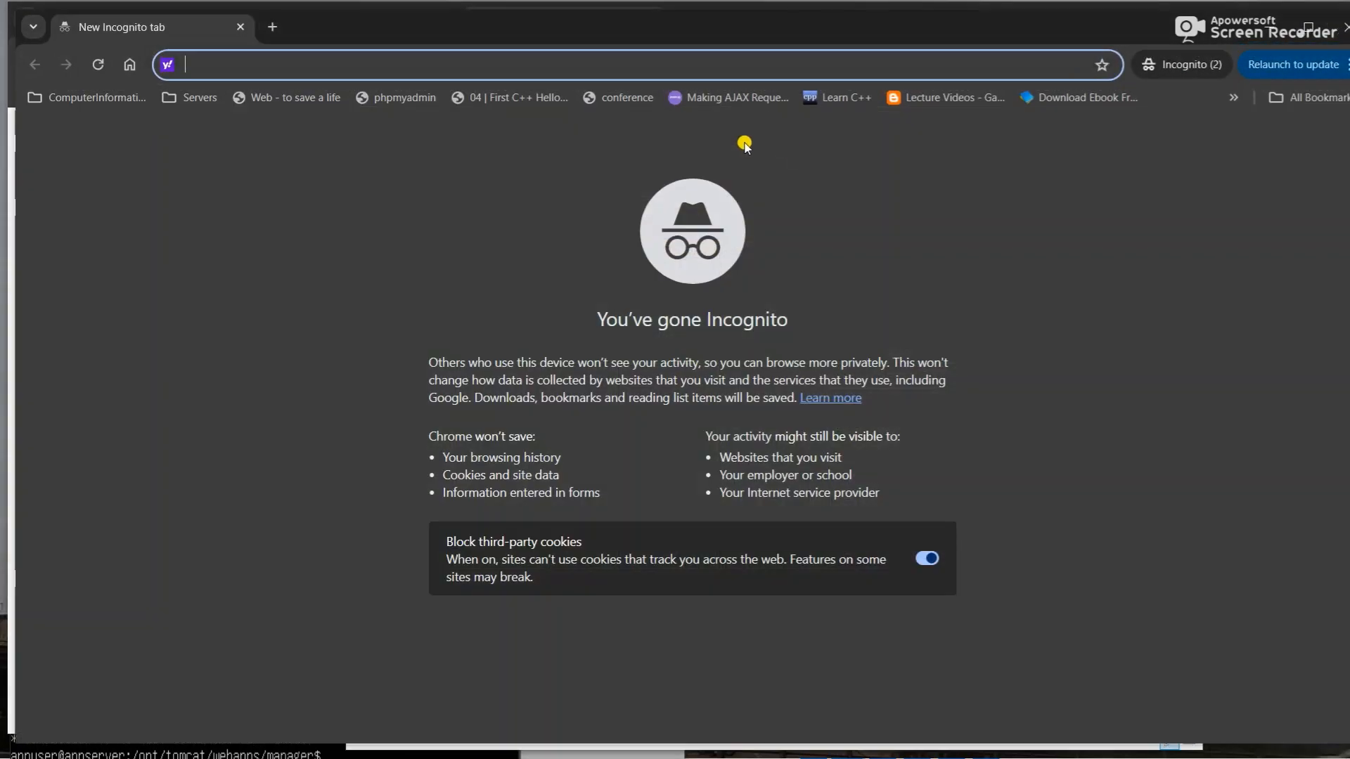
key(ctrl+v)
key(Return)
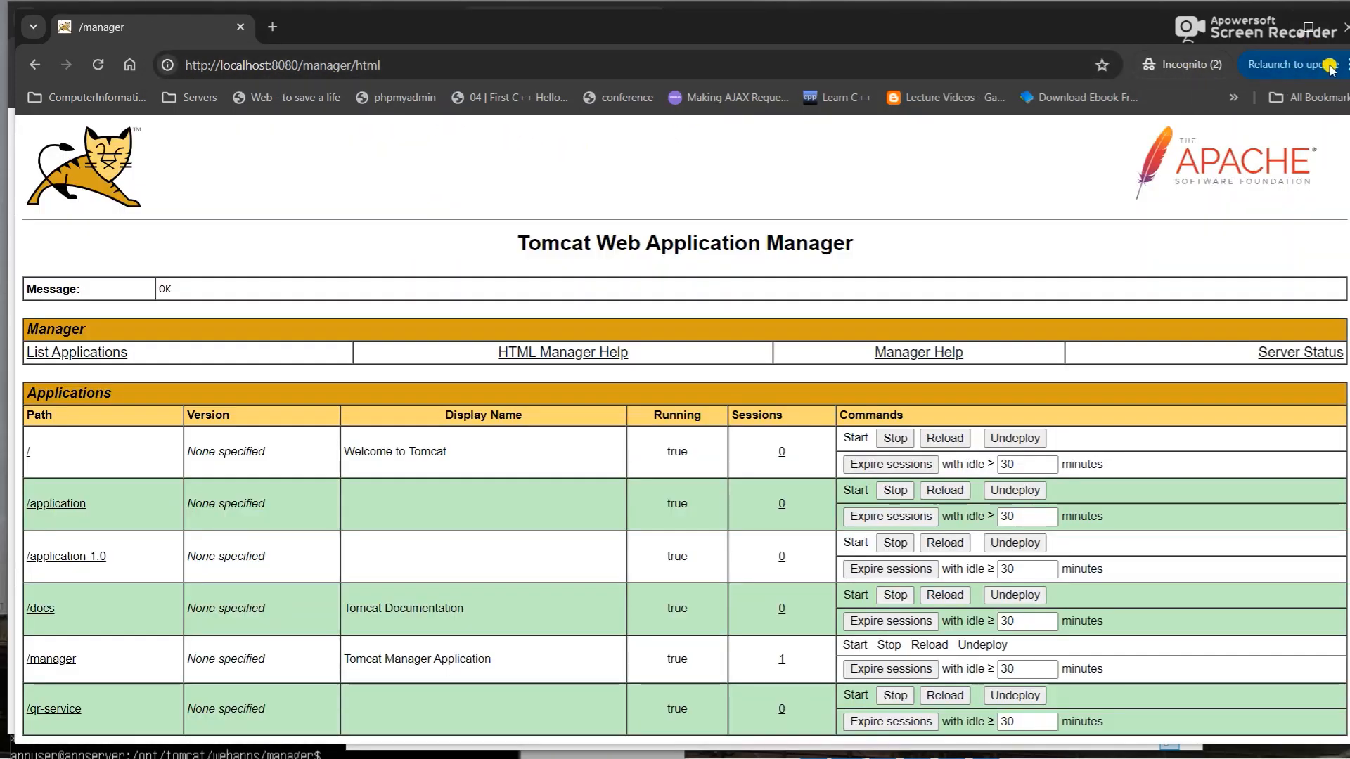
- Load localhost:8080/manager/html in a new regular window and submit the manager username and password
click(1256, 82)
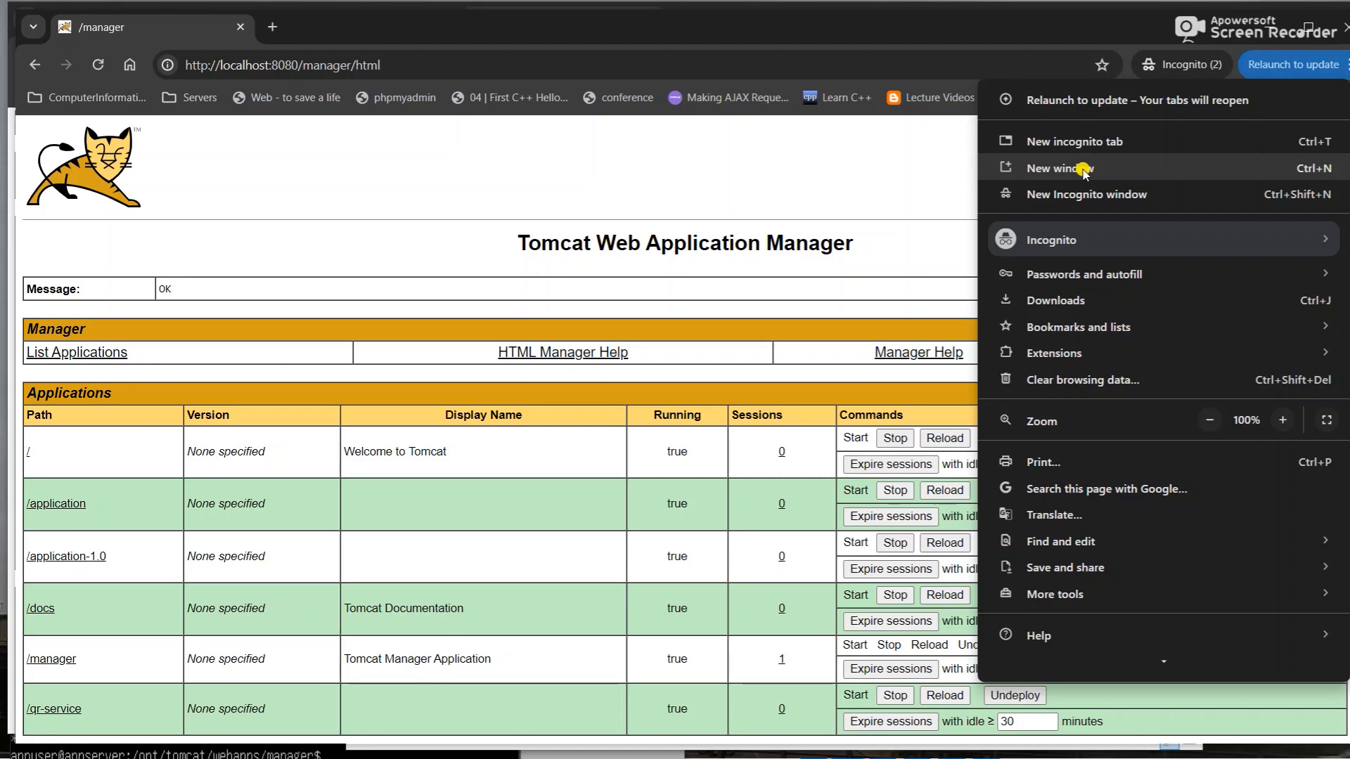
click(1043, 166)
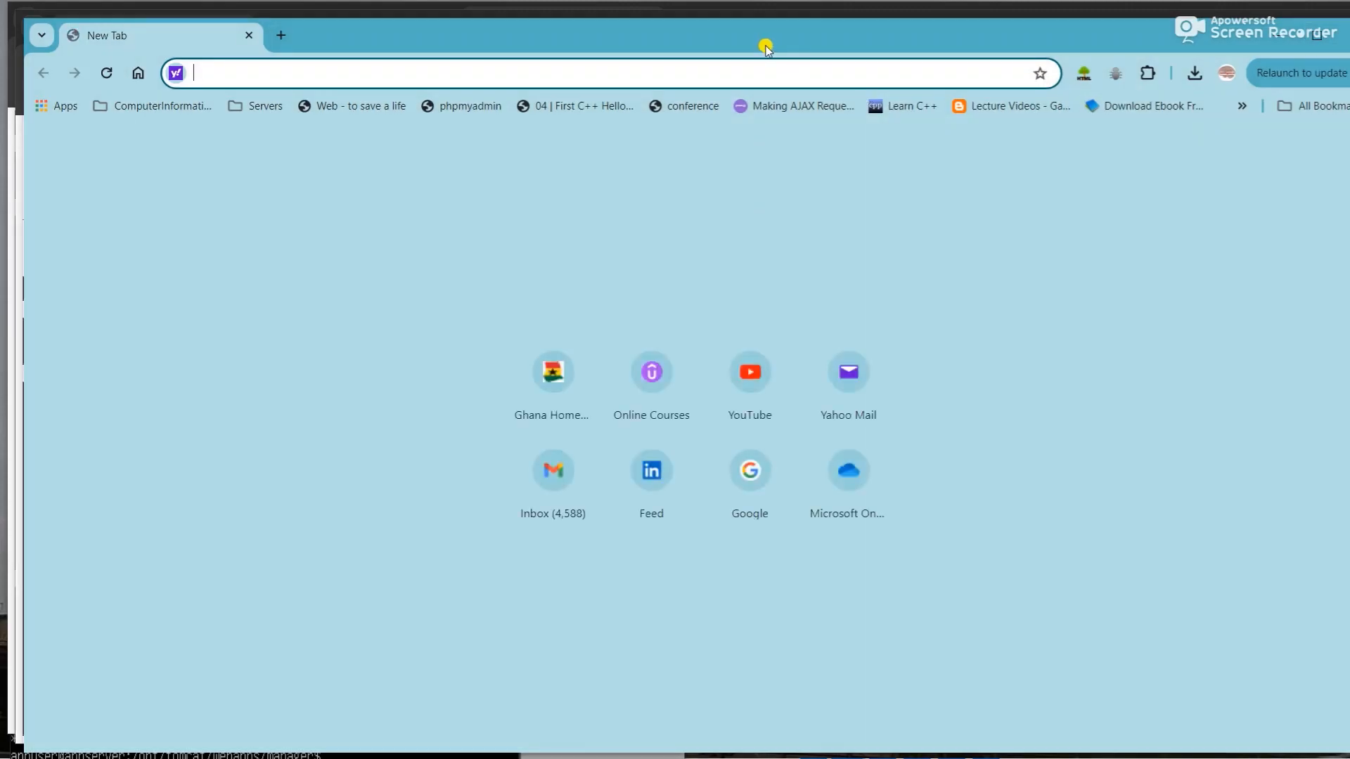
key(ctrl+v)
key(Return)
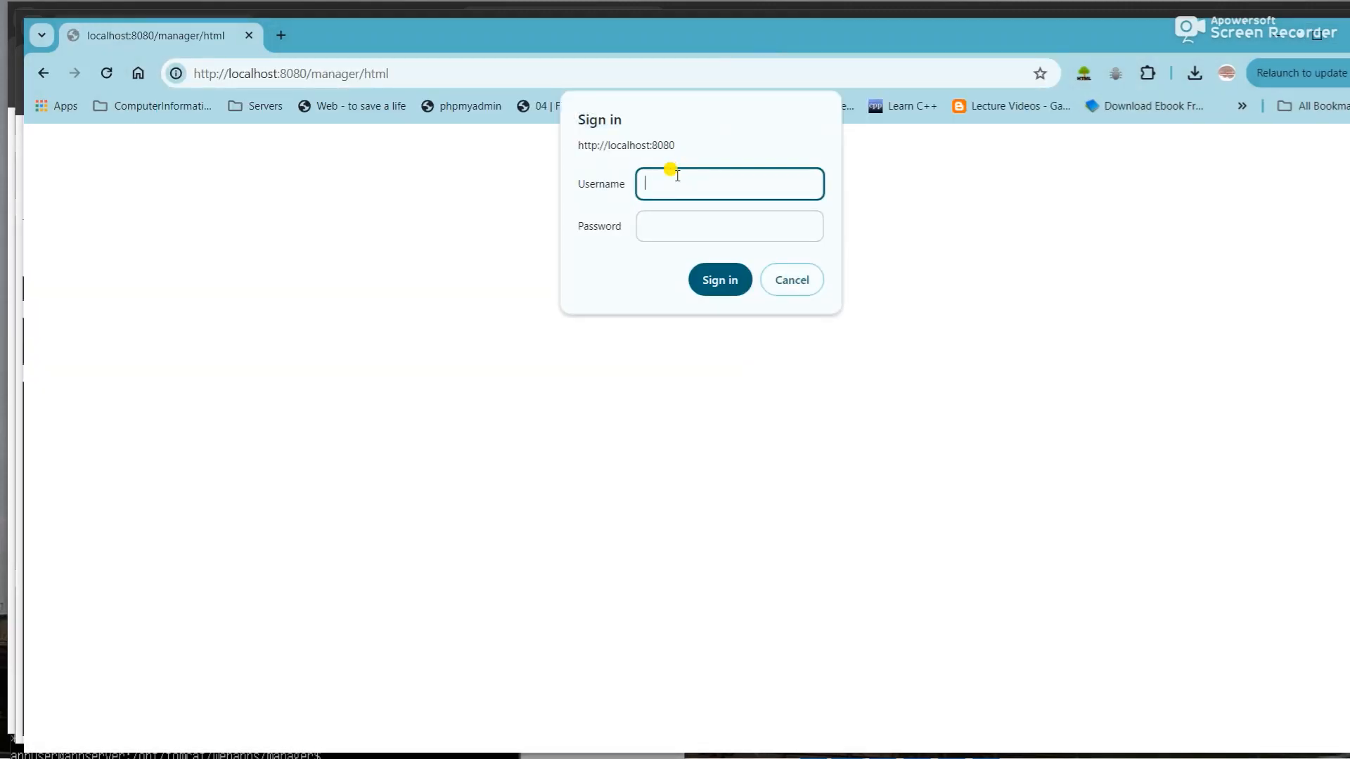
text(admin)
key(Tab)
text(admin)
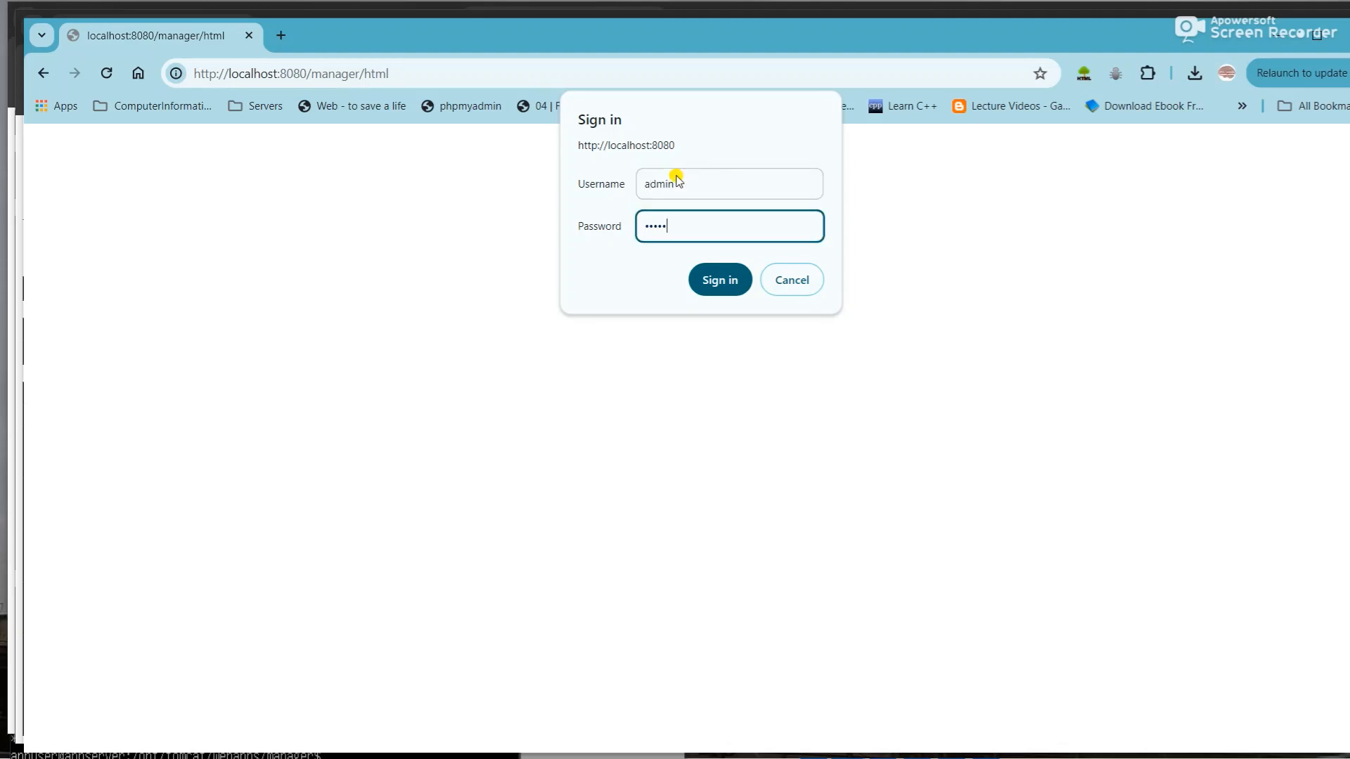
key(Return)
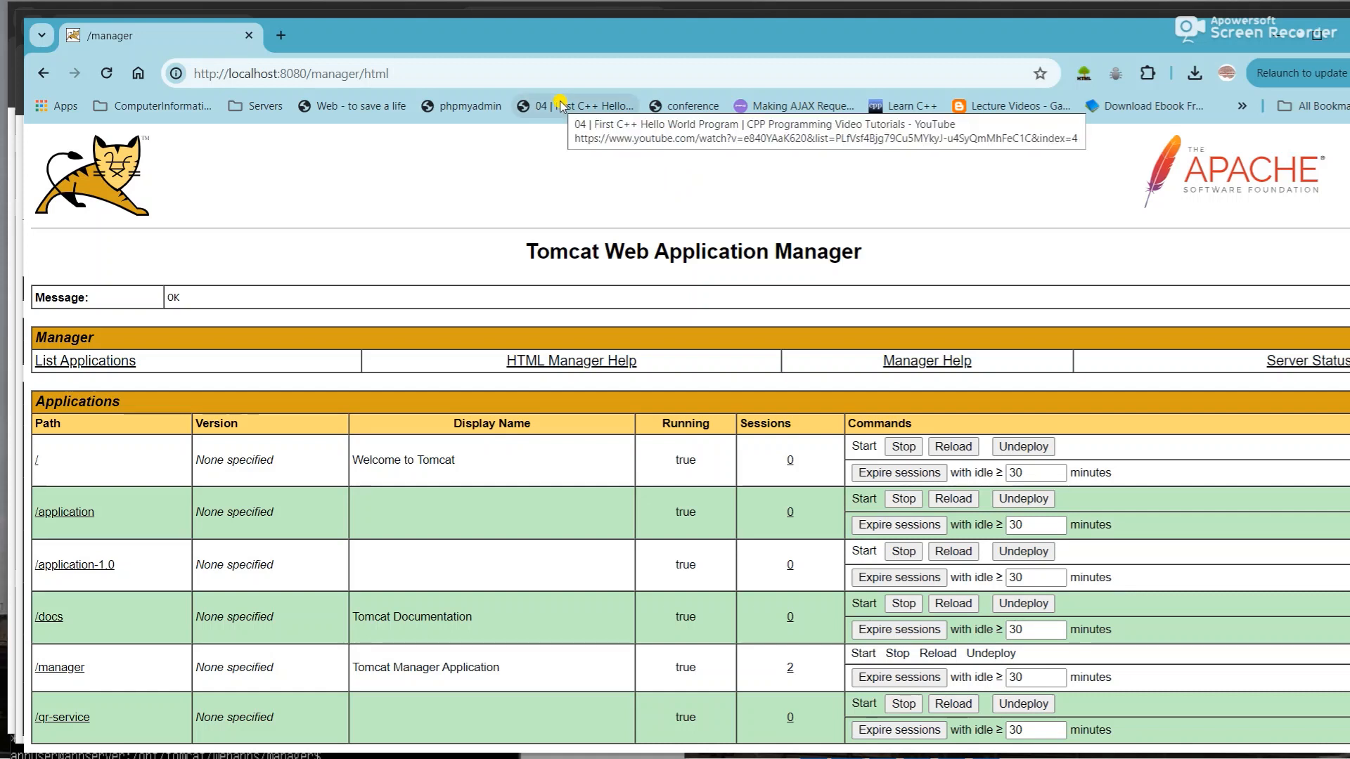
key(alt+Tab)
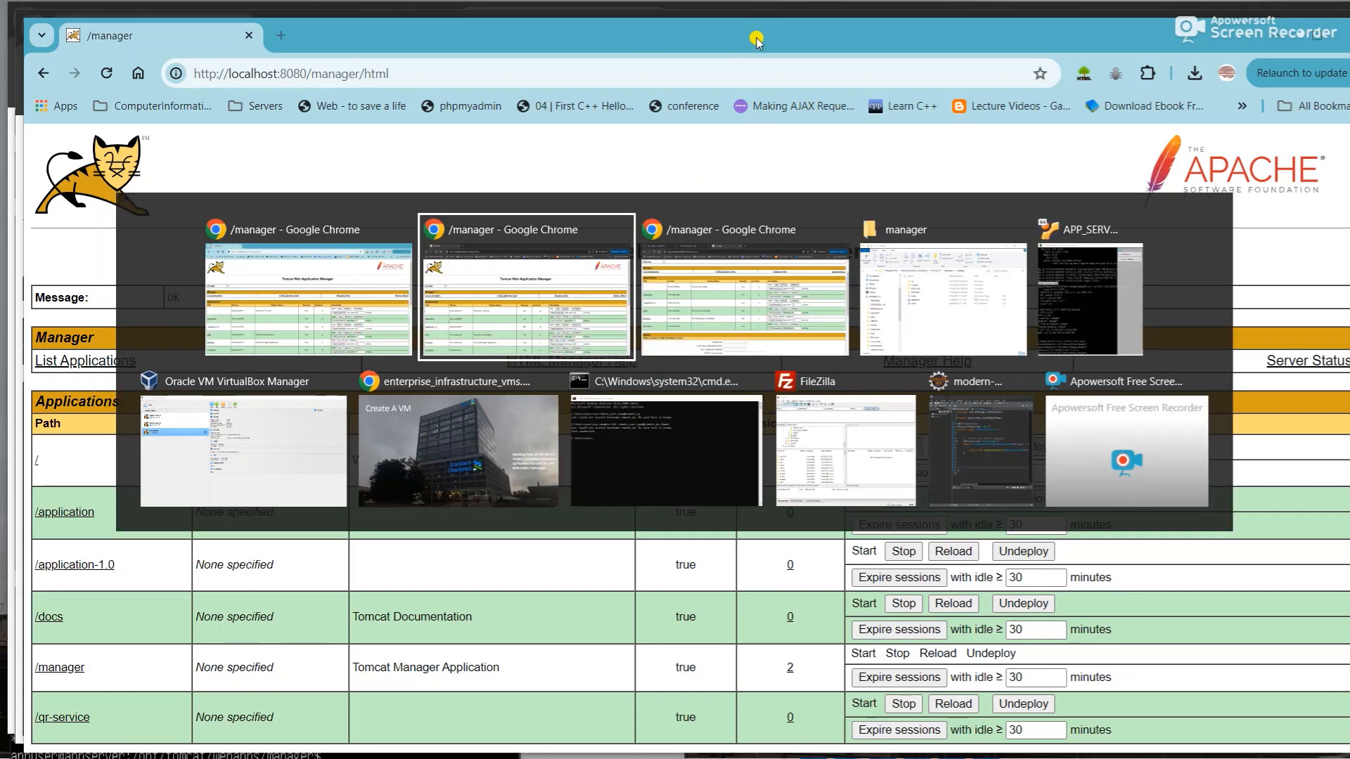
key(alt+Tab)
key(alt+Tab)
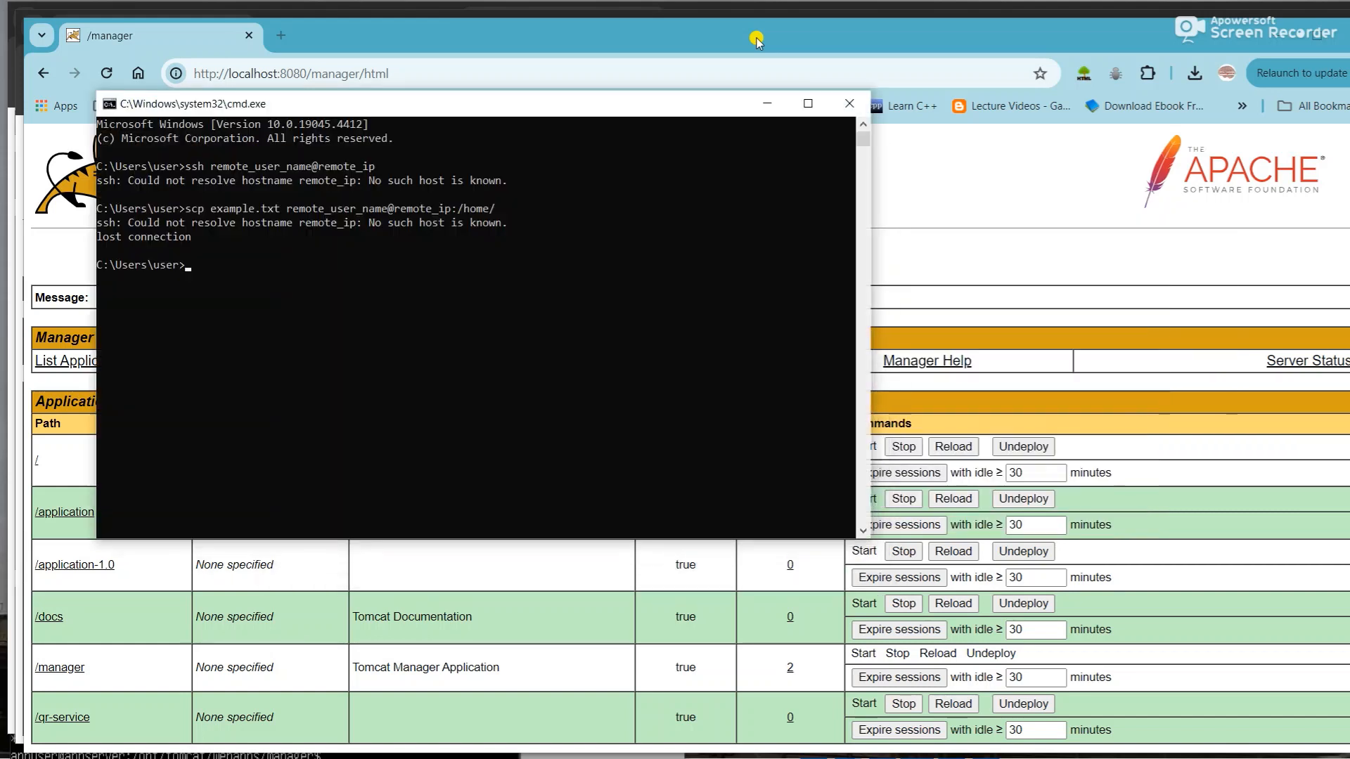
text(curl )
text(-vik)
key(BackSpace)
key(BackSpace)
text(ivk http://localhost:)
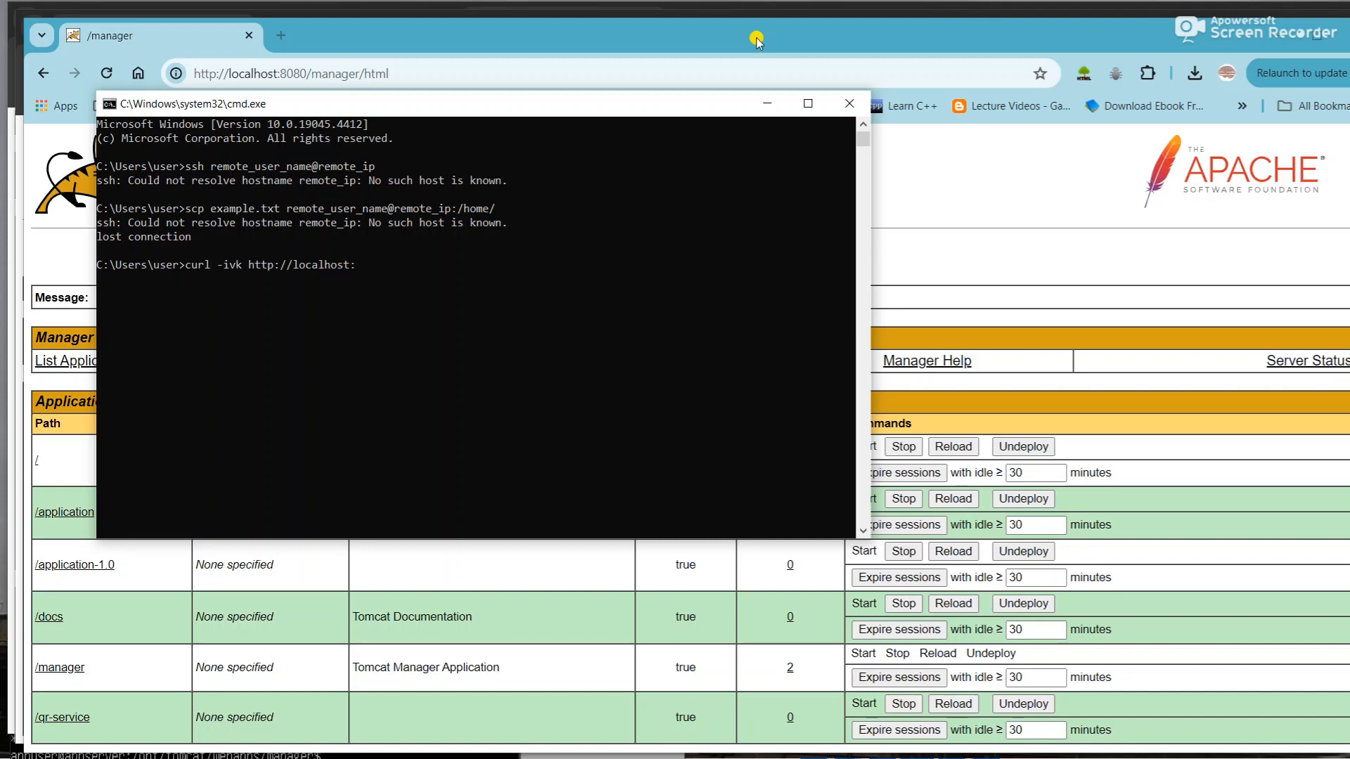
text(8080/manager)
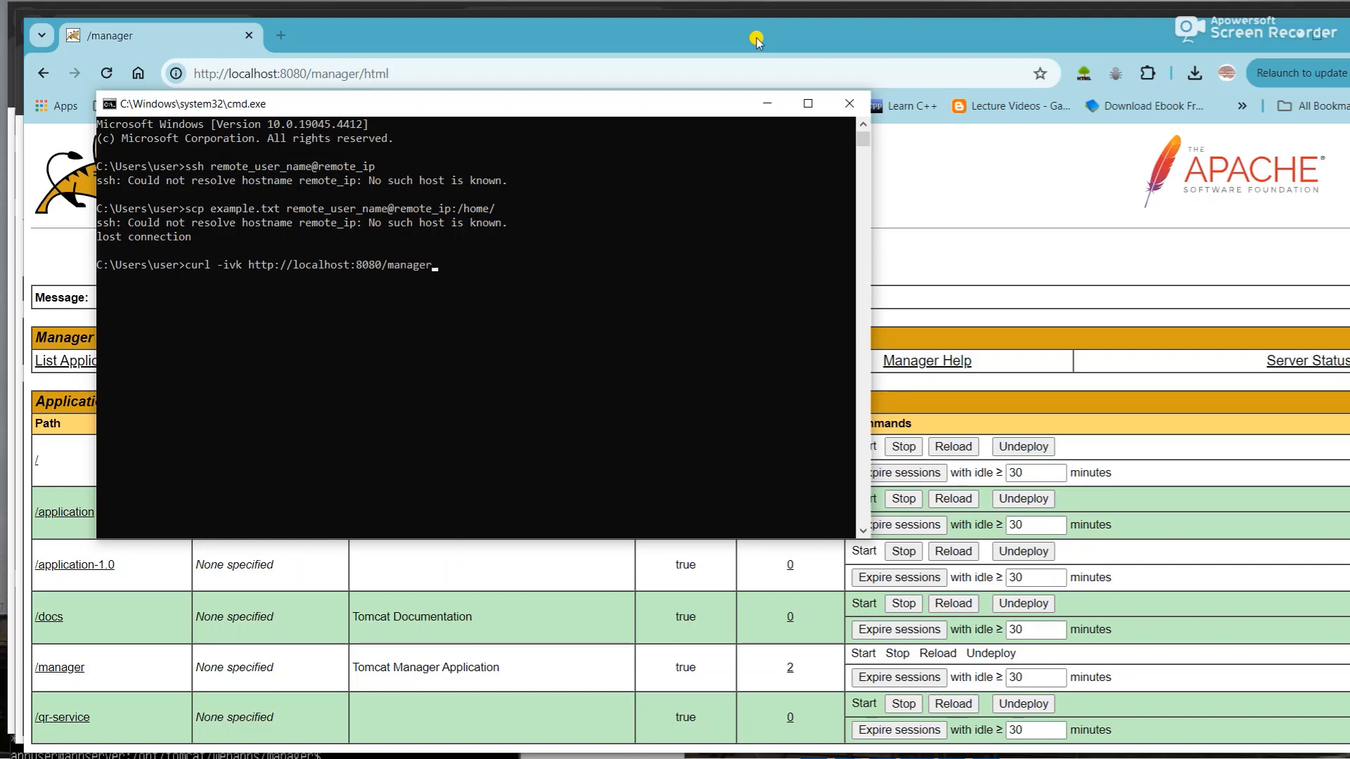
key(Return)
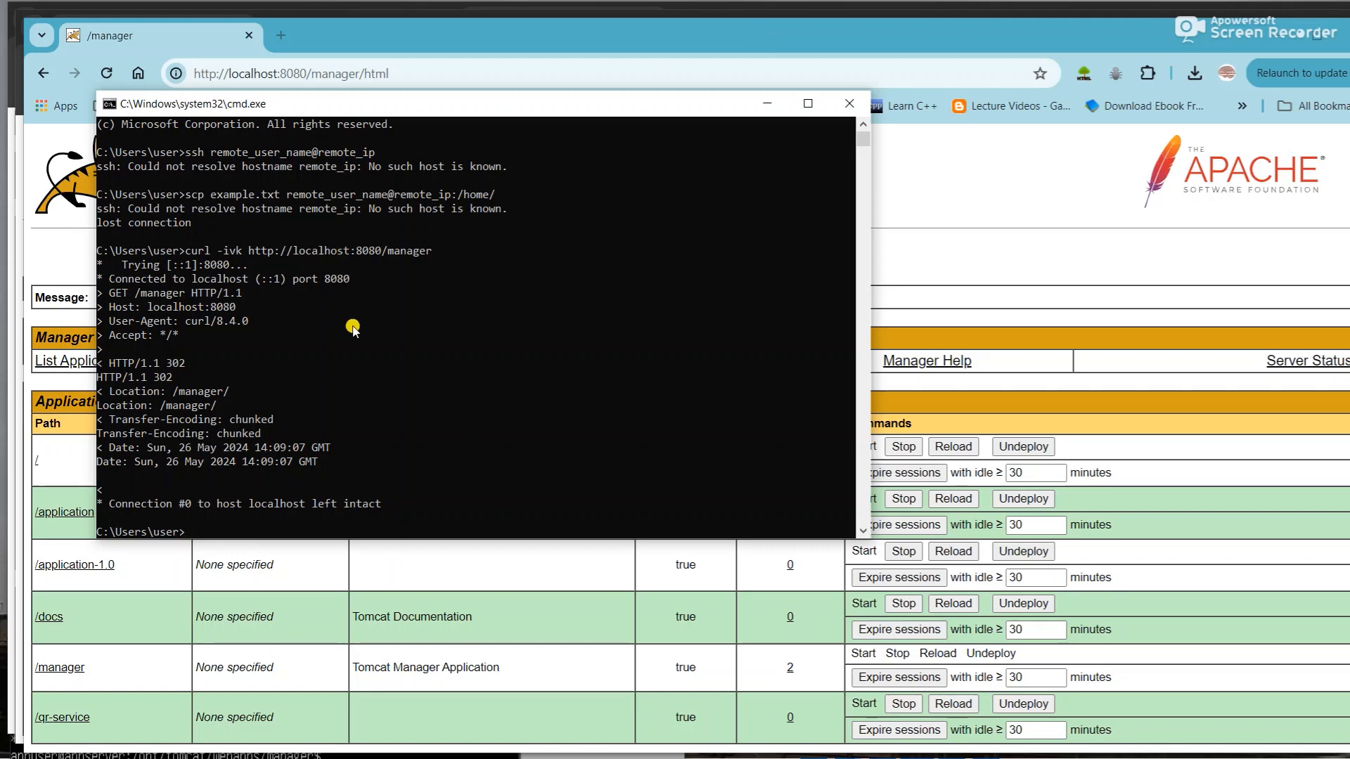
key(alt+Tab)
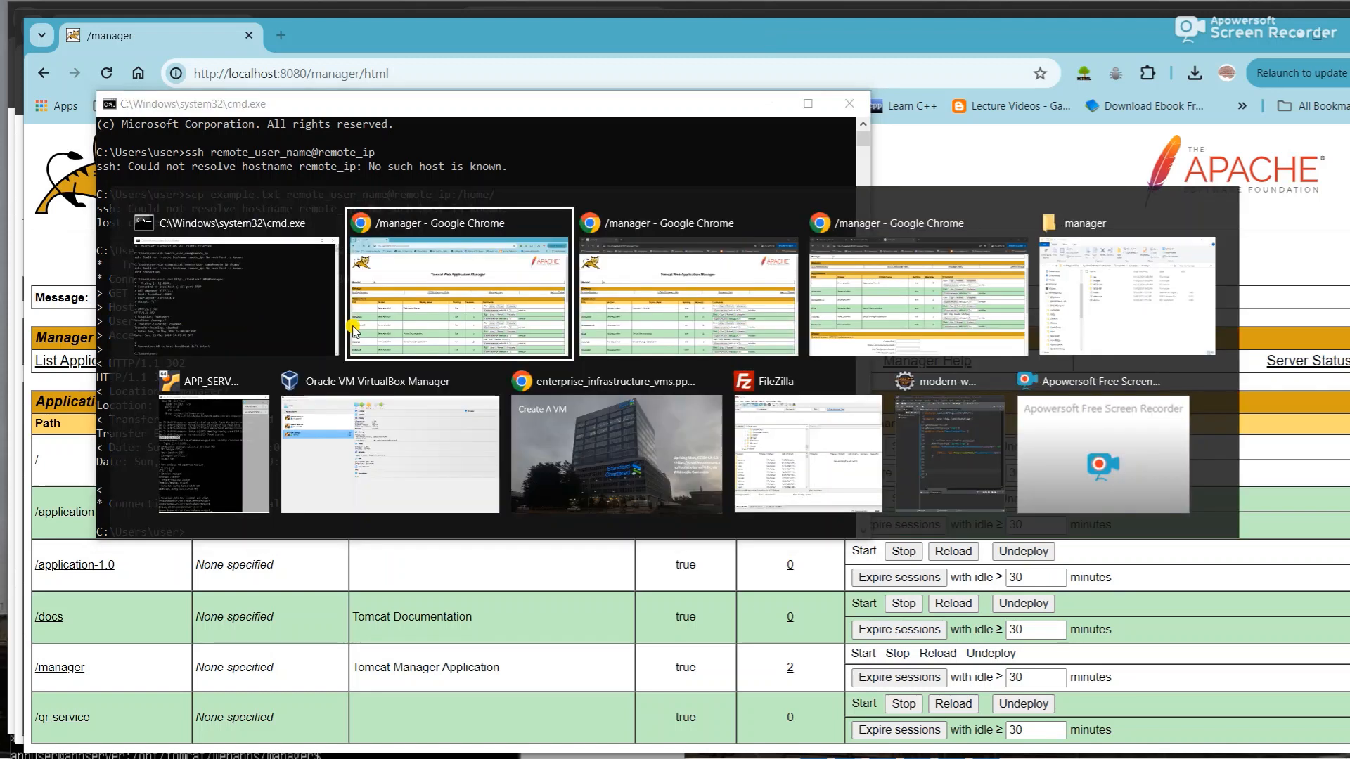
- Maximize the VM window and rerun the curl -ivk check against localhost:8080/manager
key(Right)
key(Down)
key(Left)
key(Left)
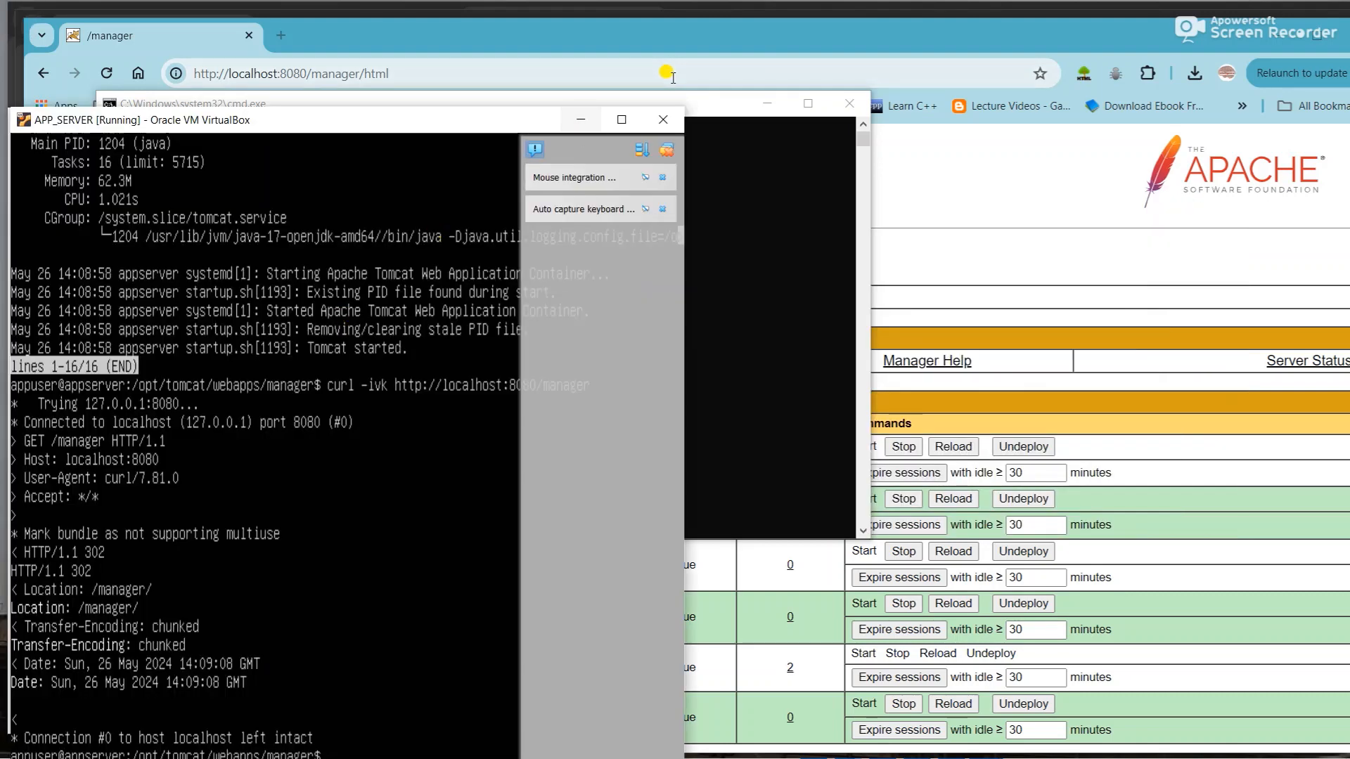
click(621, 120)
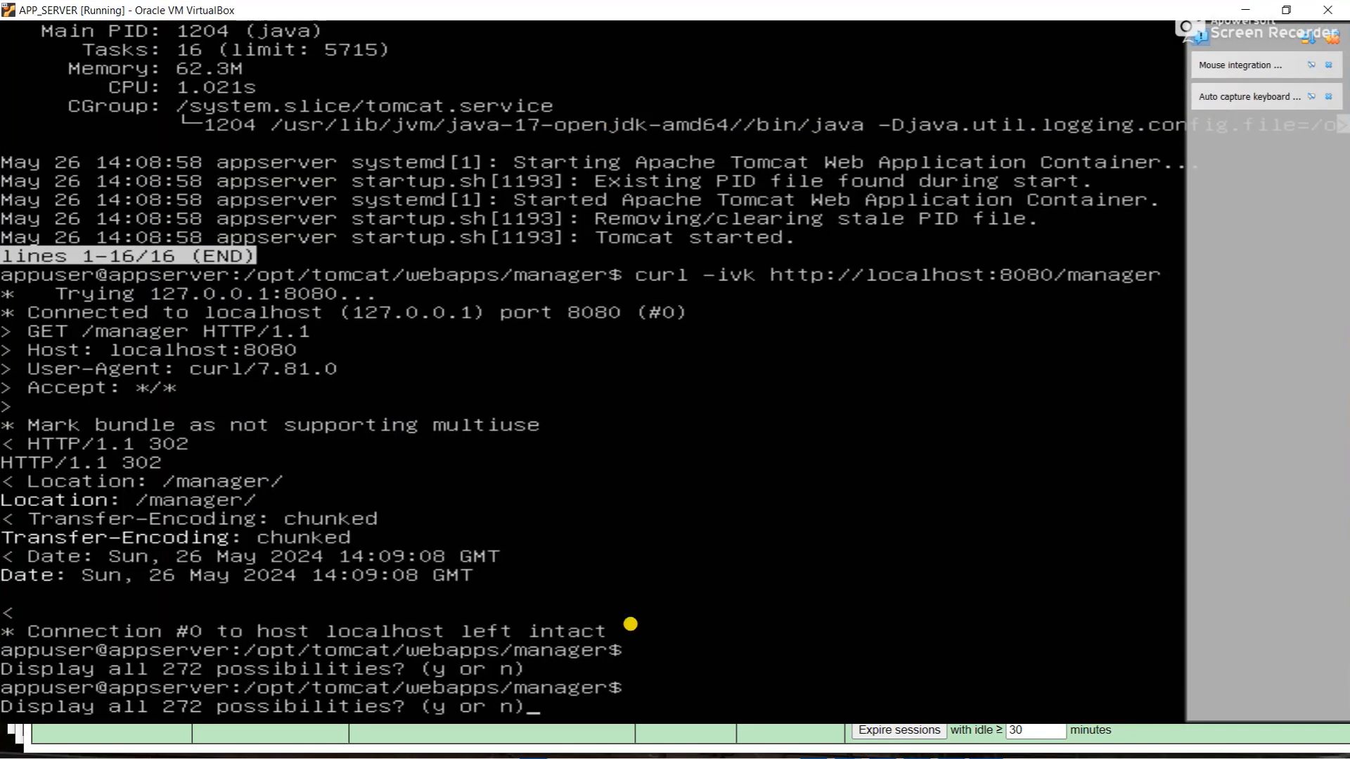
key(n)
key(Return)
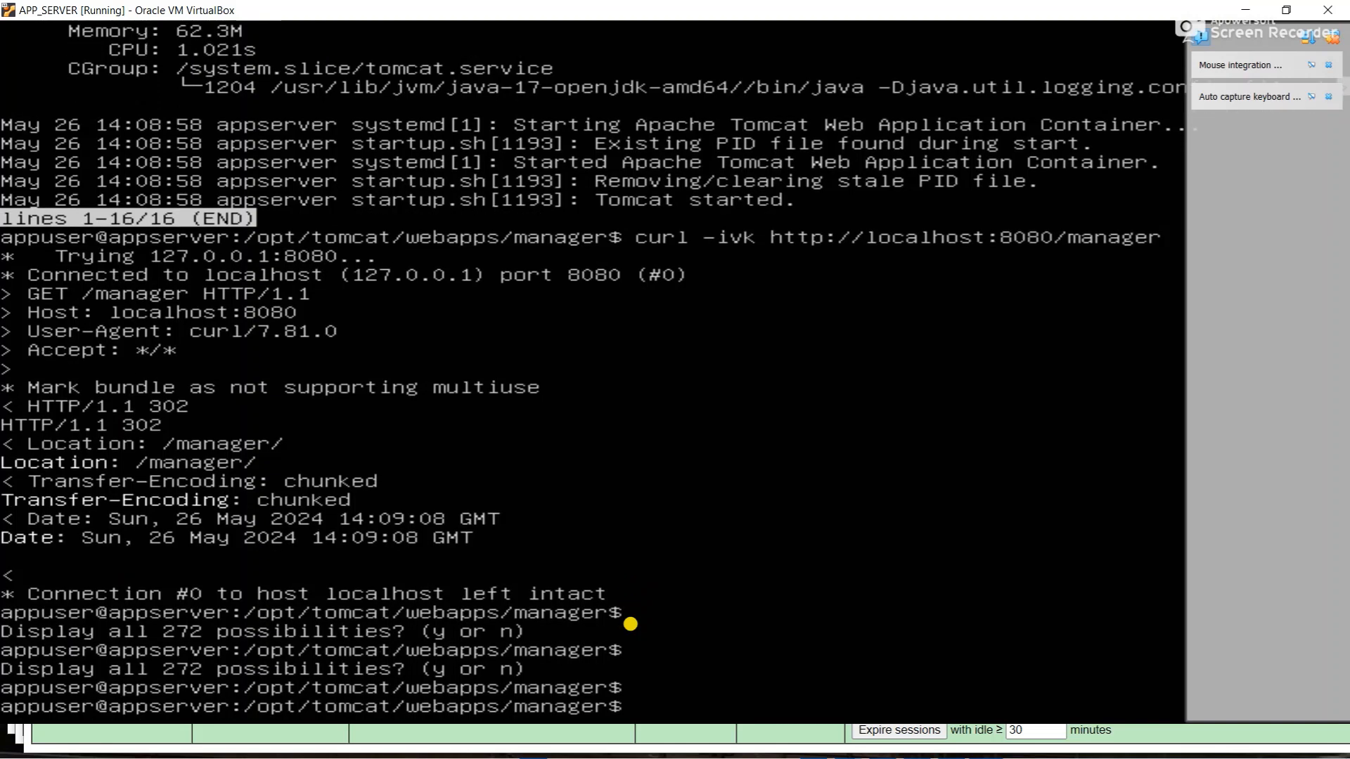
key(Up)
key(Up)
key(Up)
key(Up)
key(Up)
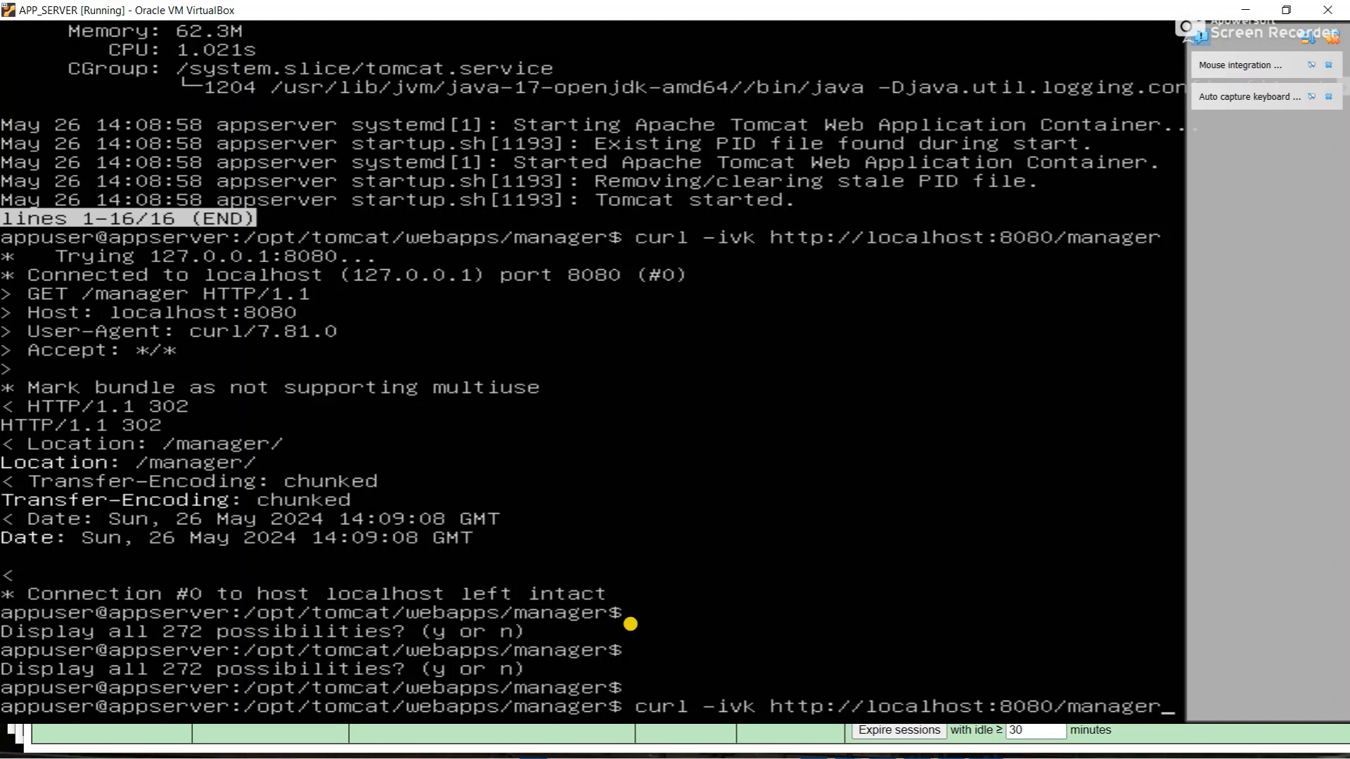
key(Return)
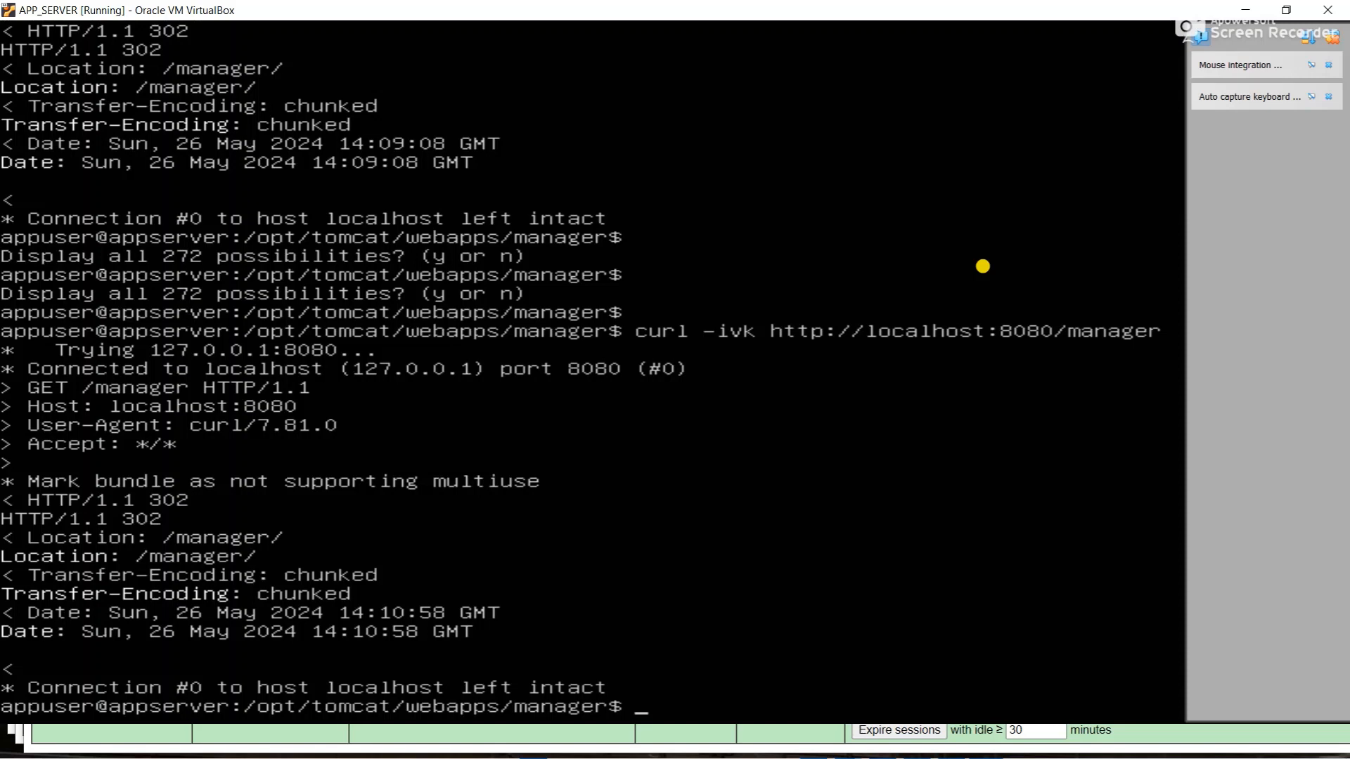
- Run ip a to show enp0s3 at 10.0.2.15/24, then restore the VM window
text(p a)
key(Return)
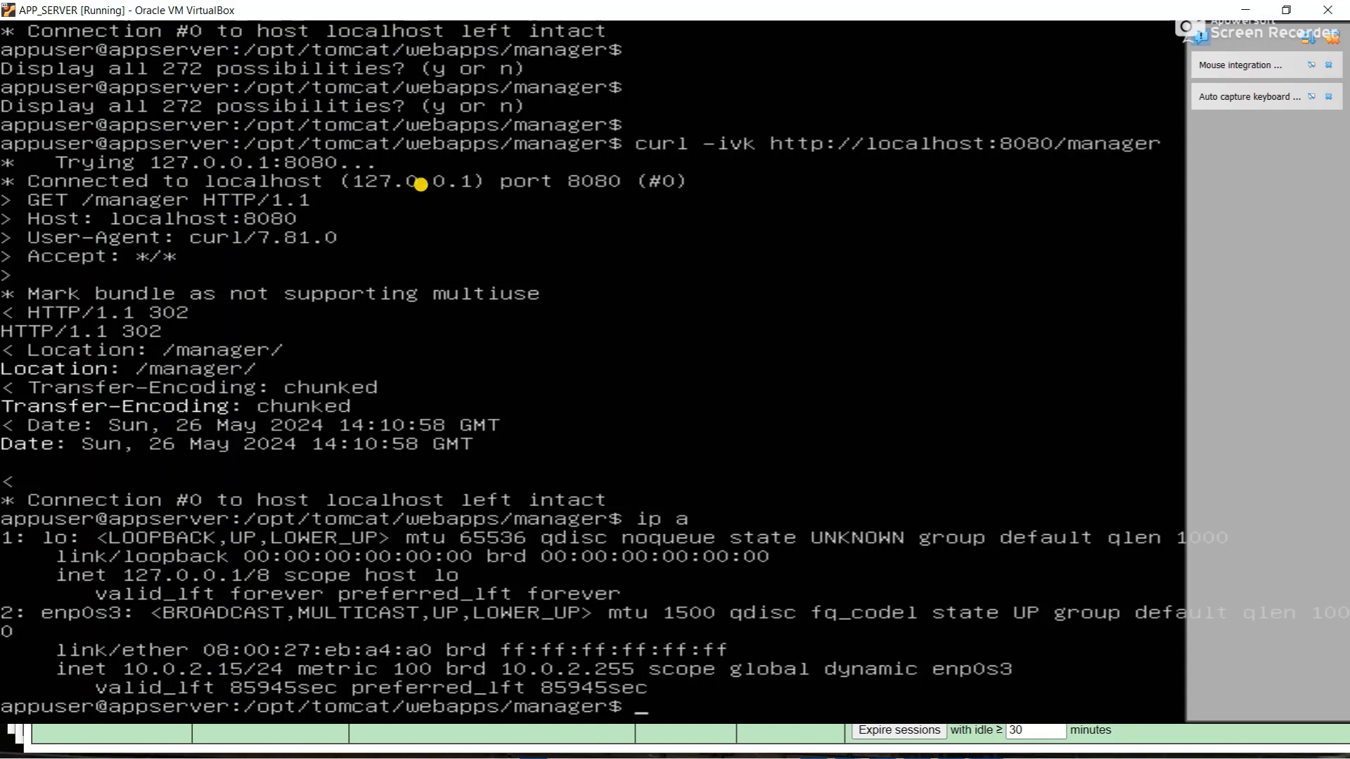
key(Tab)
key(Tab)
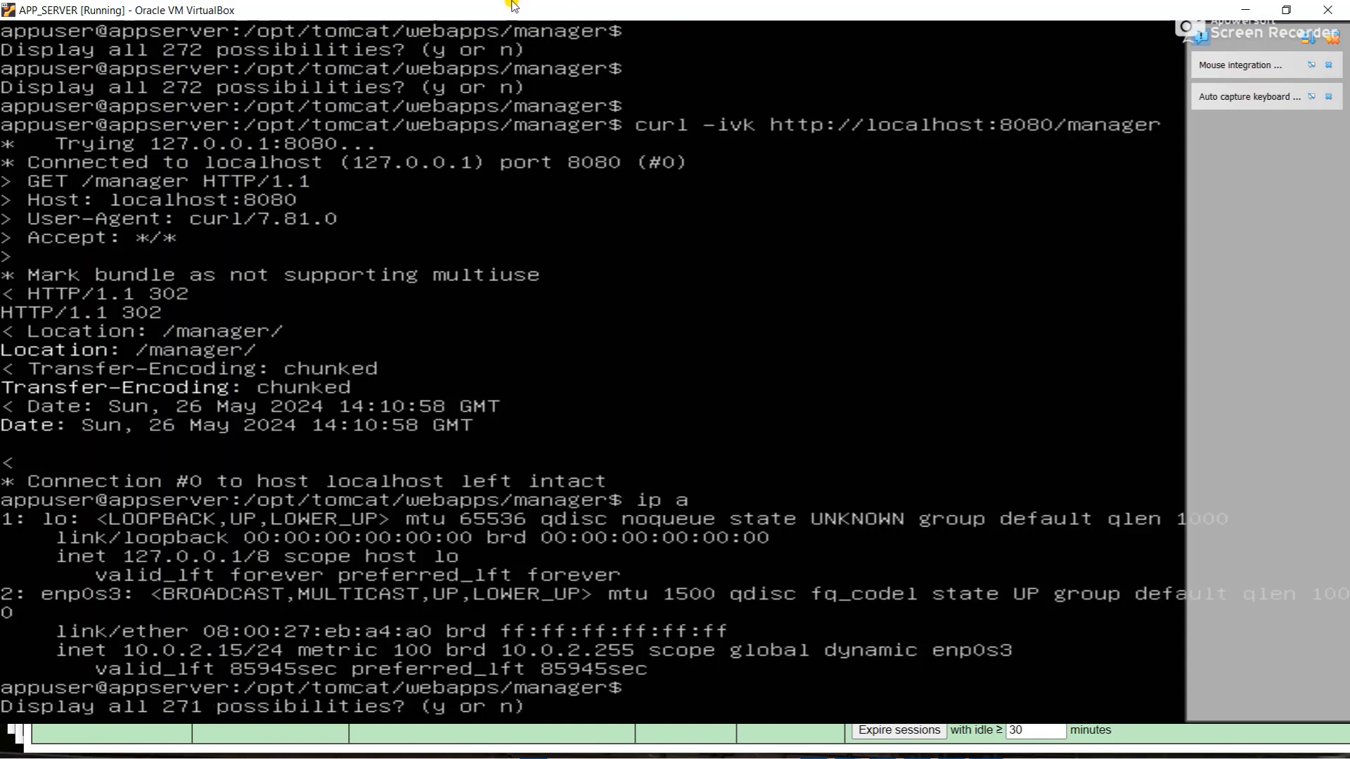
key(n)
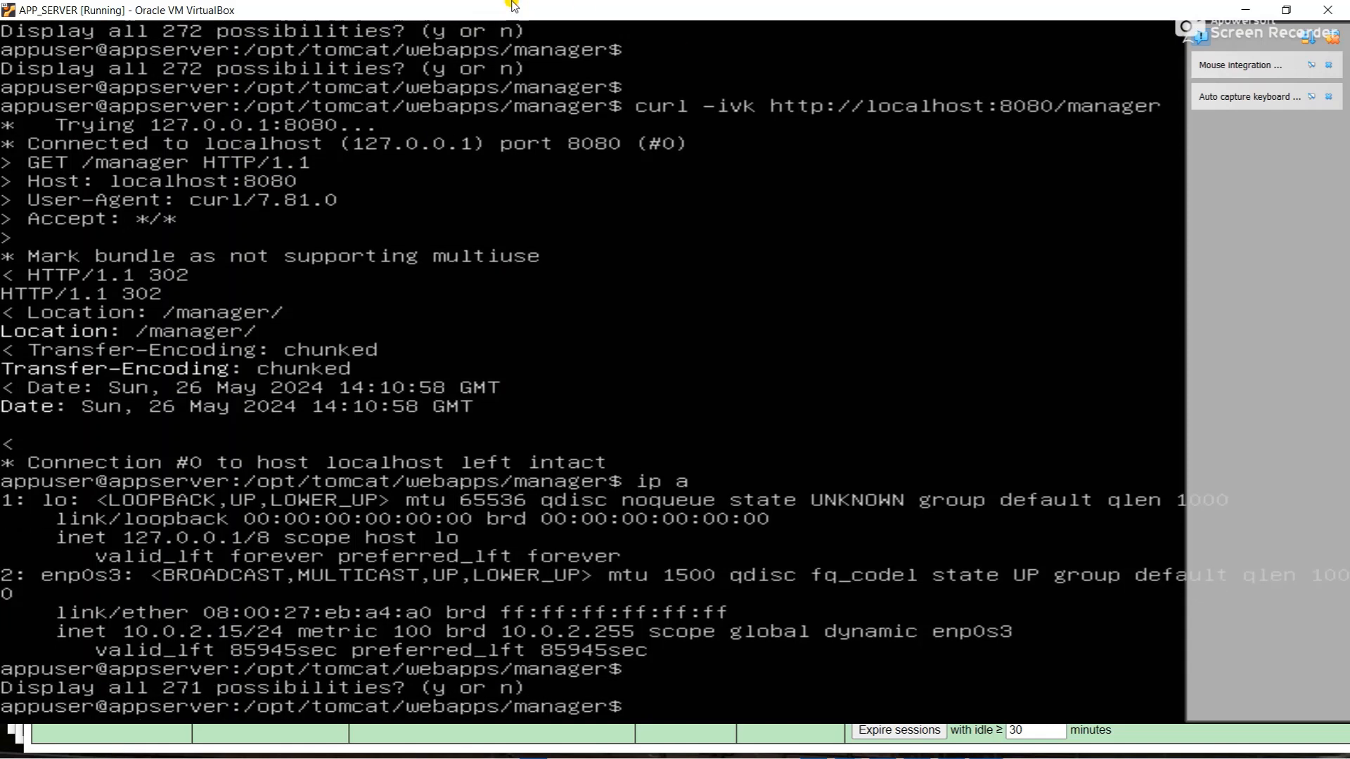
double_click(512, 5)
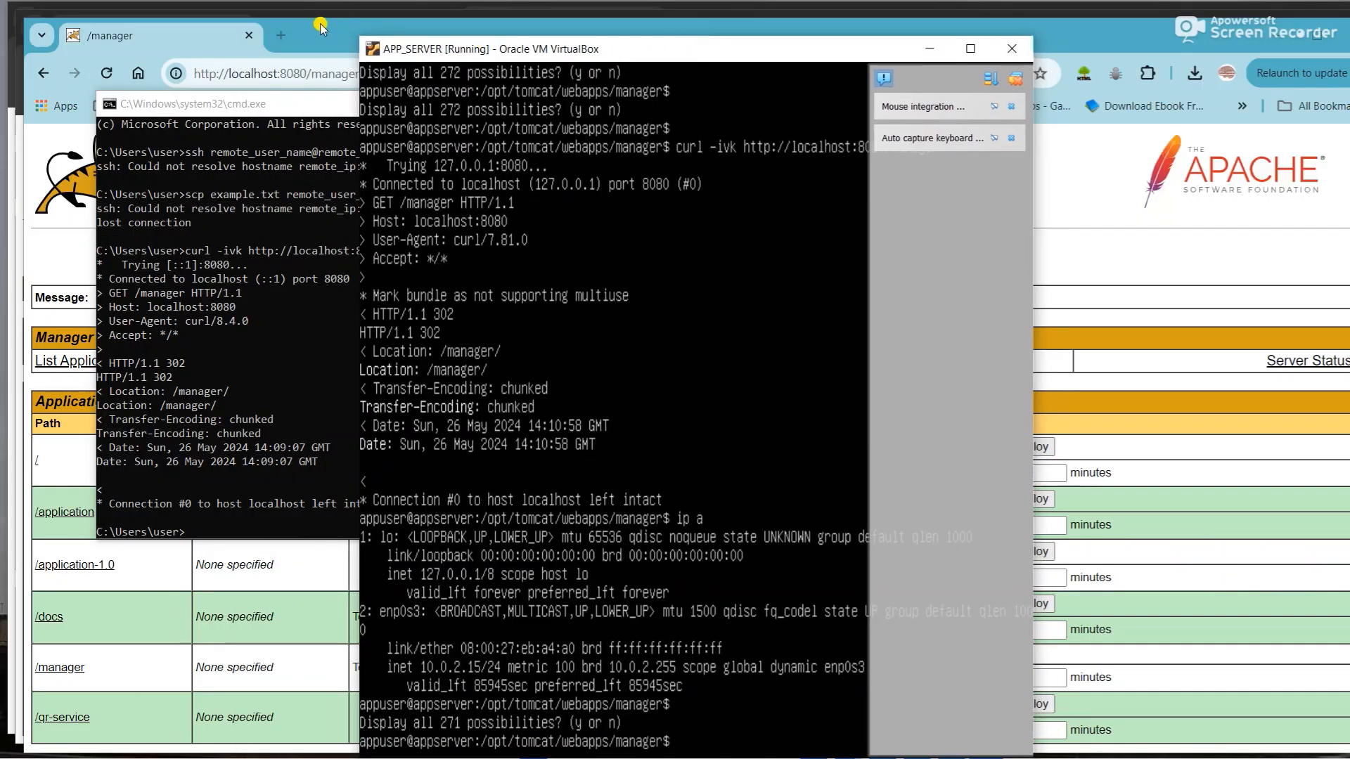
click(295, 32)
double_click(290, 35)
key(super+Left)
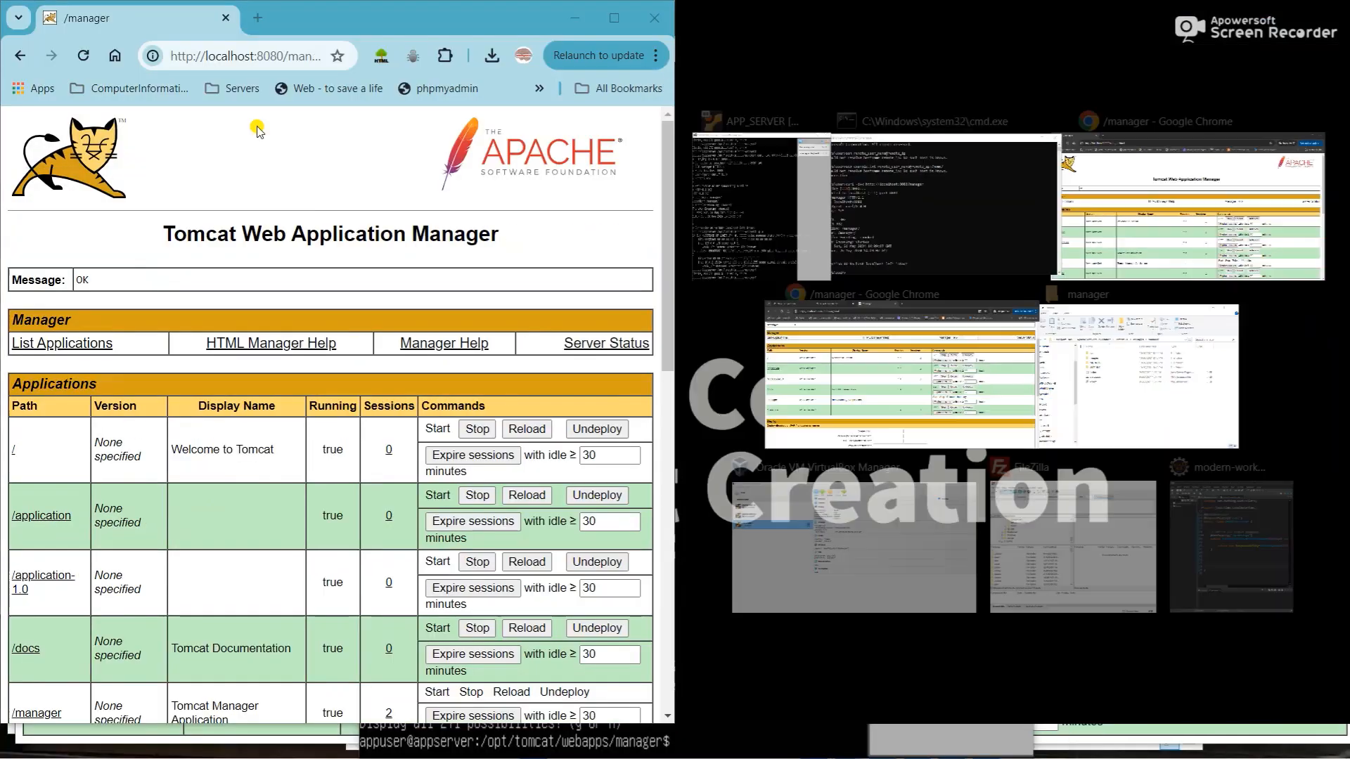
click(257, 17)
drag(768, 52, 1348, 72)
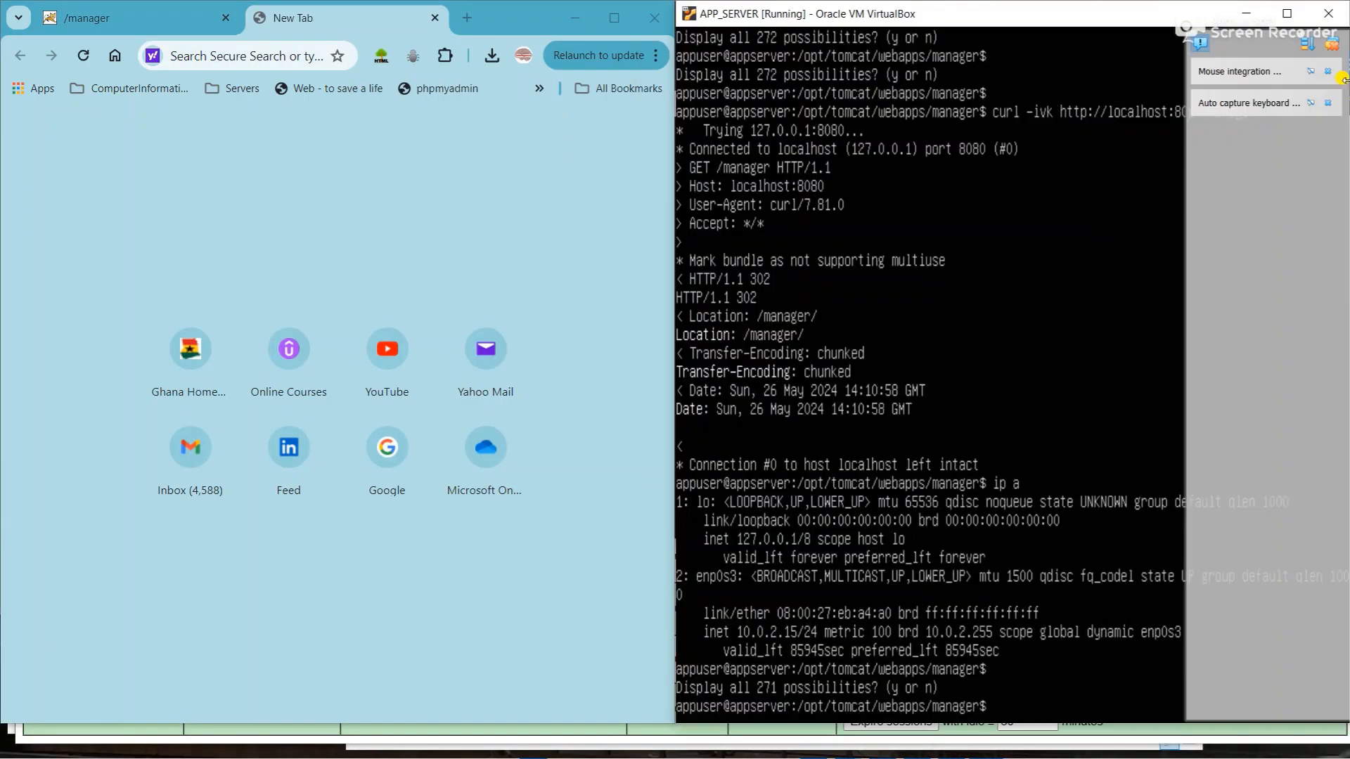
click(269, 58)
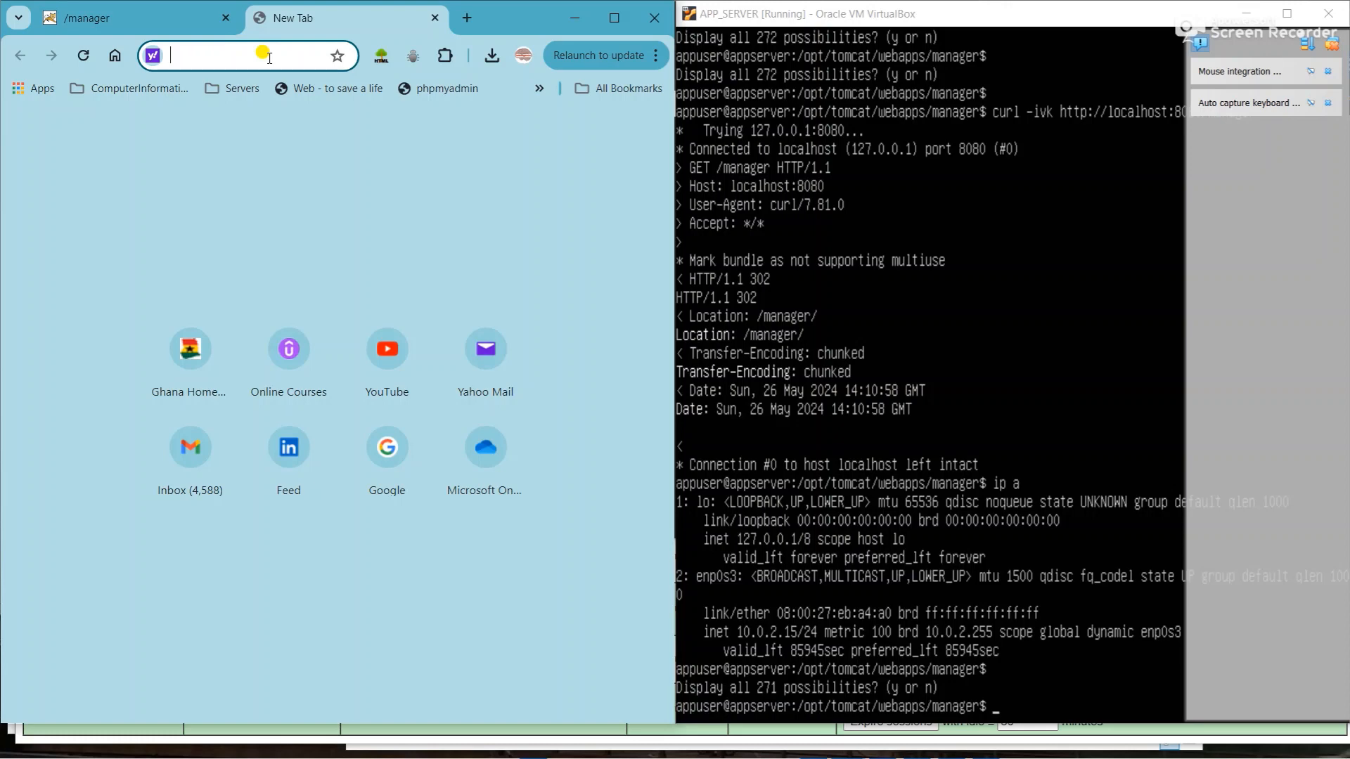
text(http?)
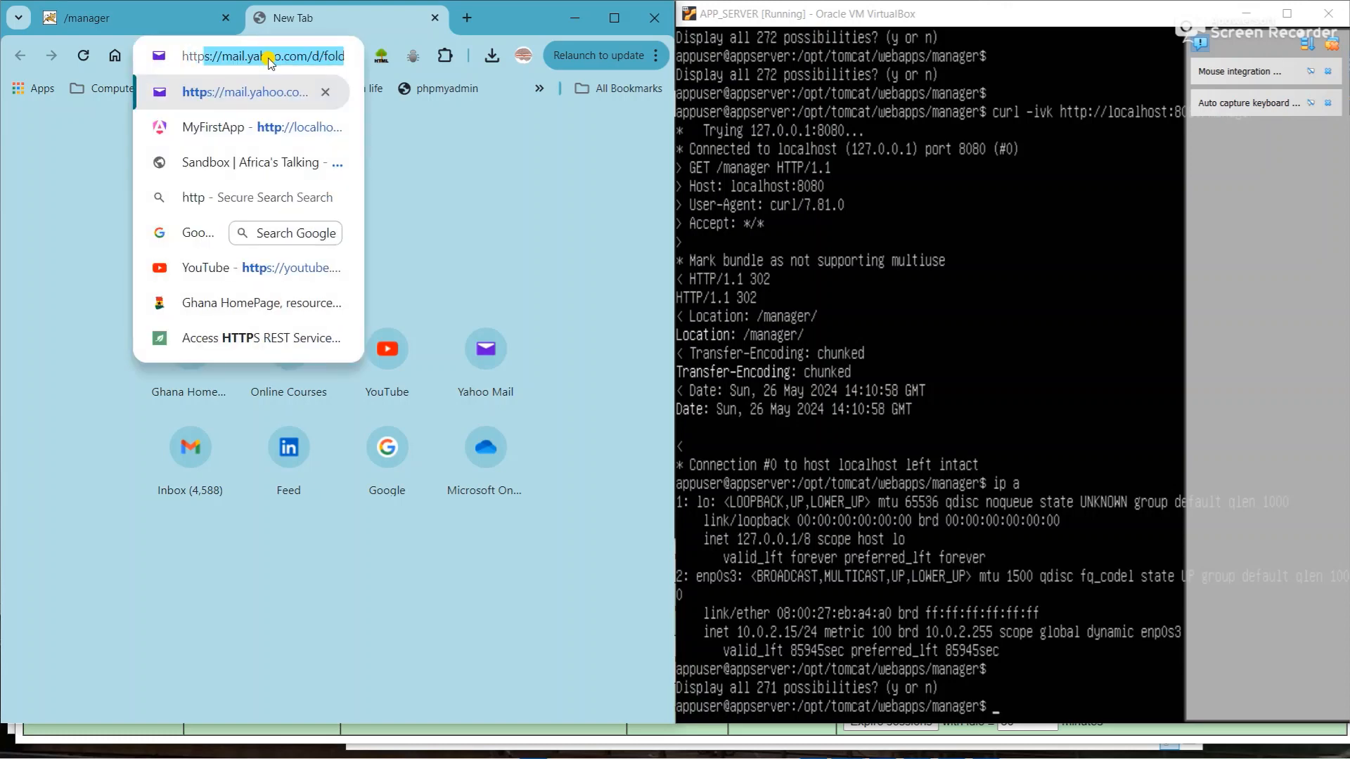
key(BackSpace)
text(://)
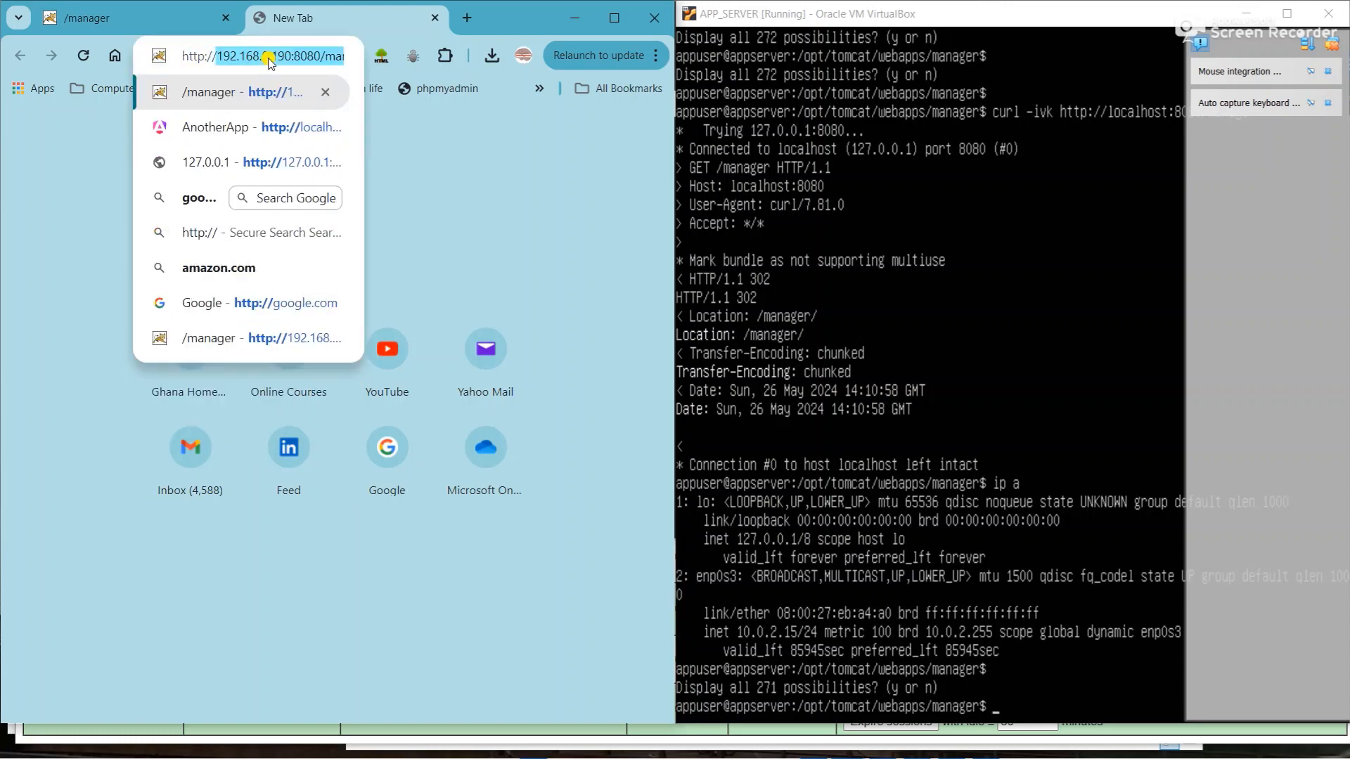
text(10.0.)
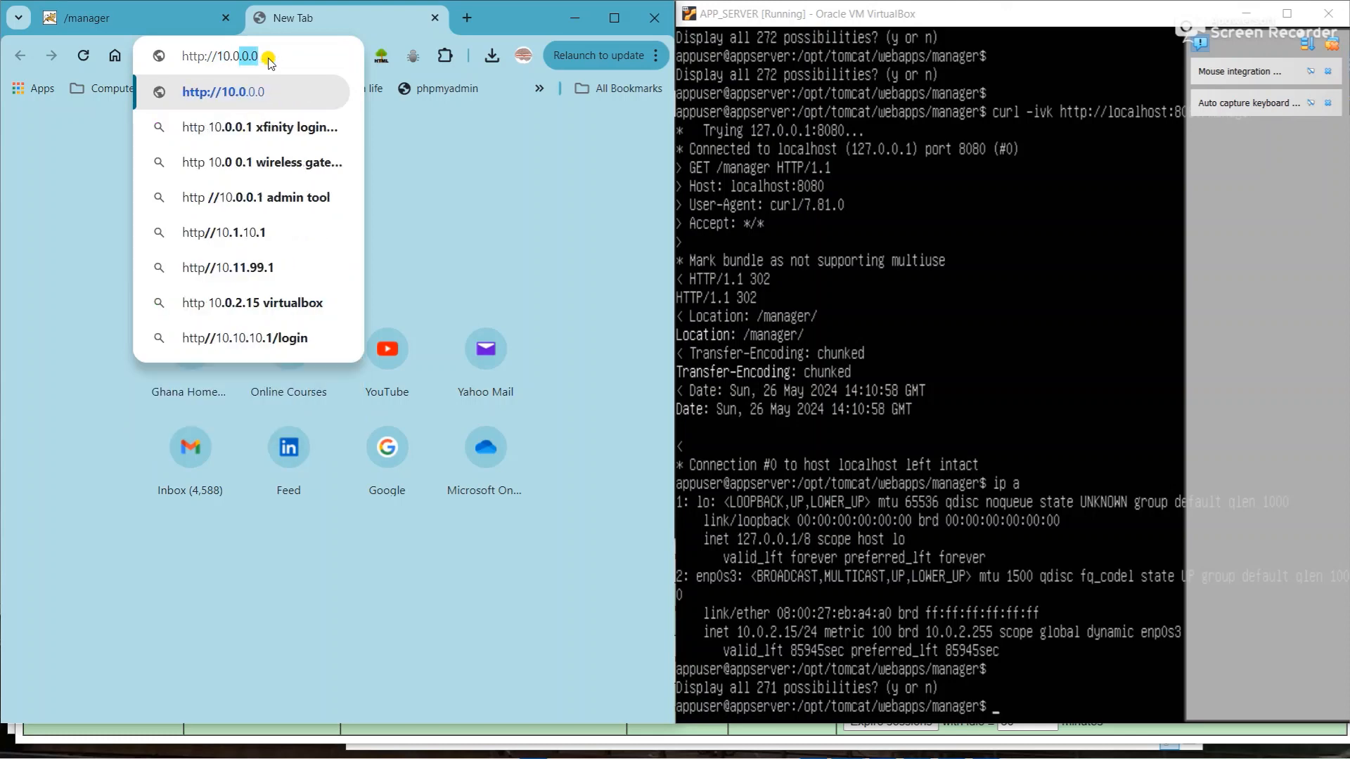
text(2.1)
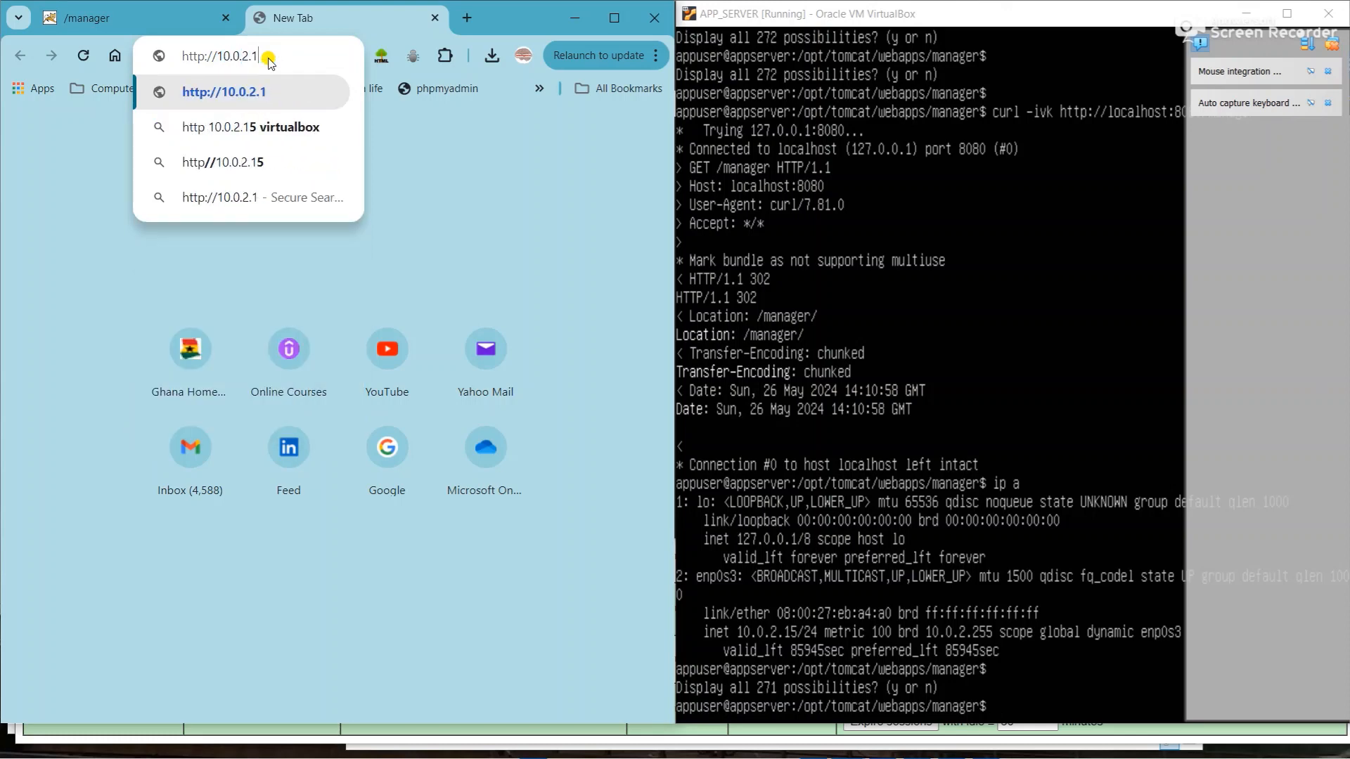
text(5:8080)
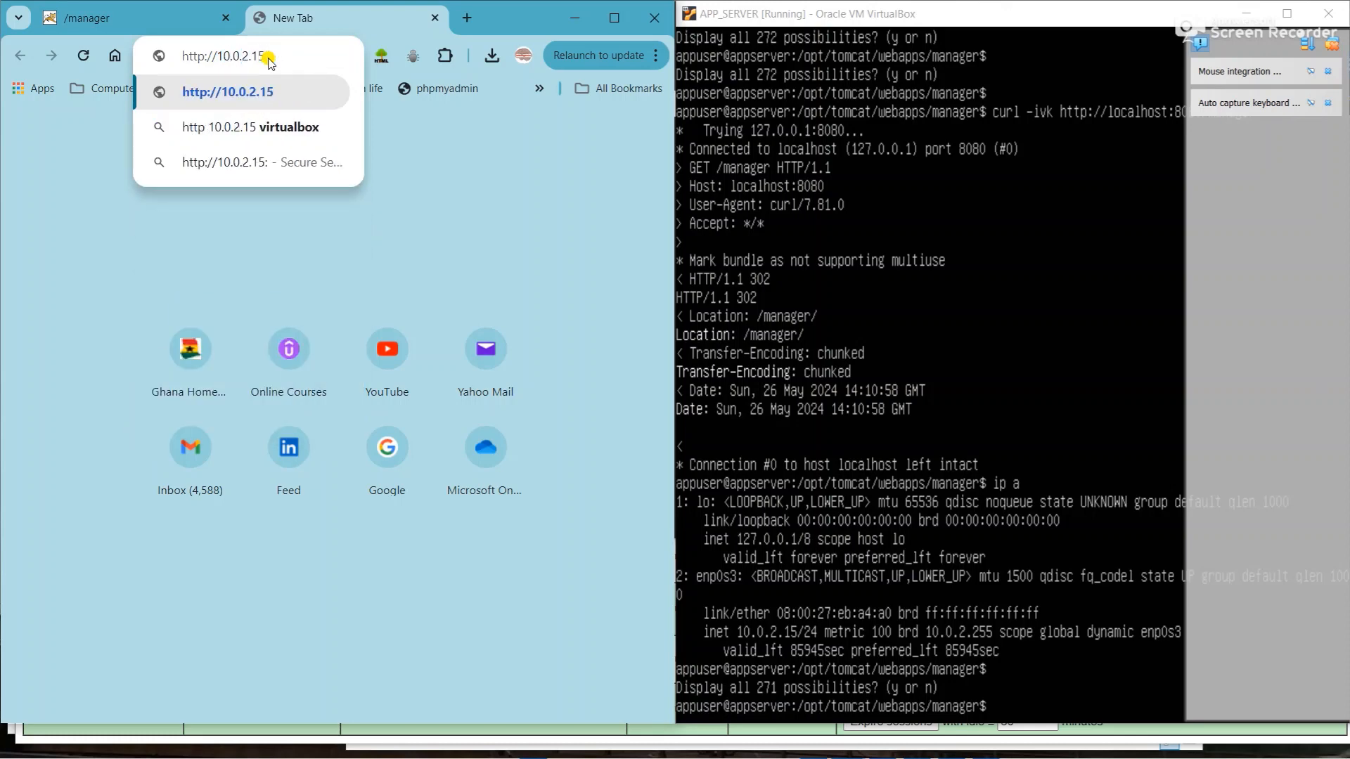
text(/)
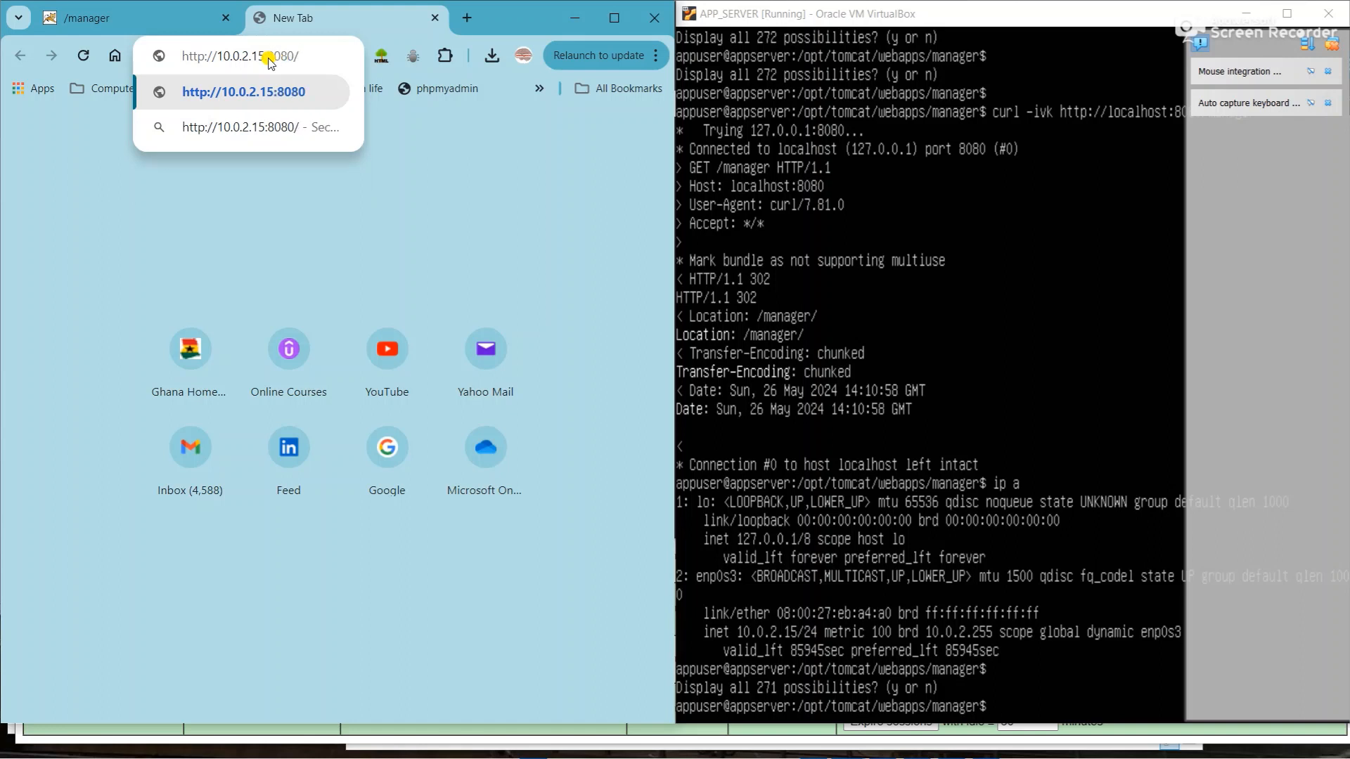
text(manager)
key(Return)
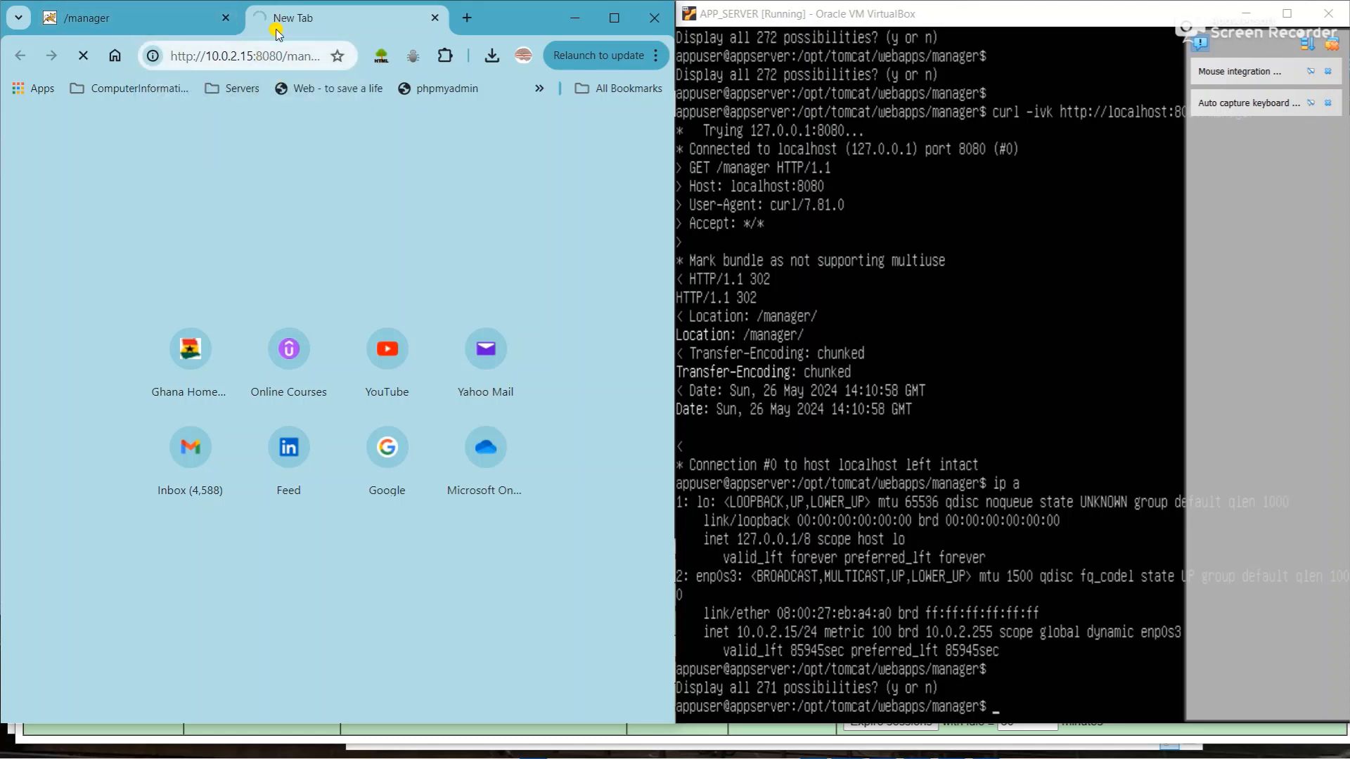
- Select the address, then snap the incognito localhost Manager window to the left half
double_click(218, 66)
triple_click(218, 66)
key(ctrl+a)
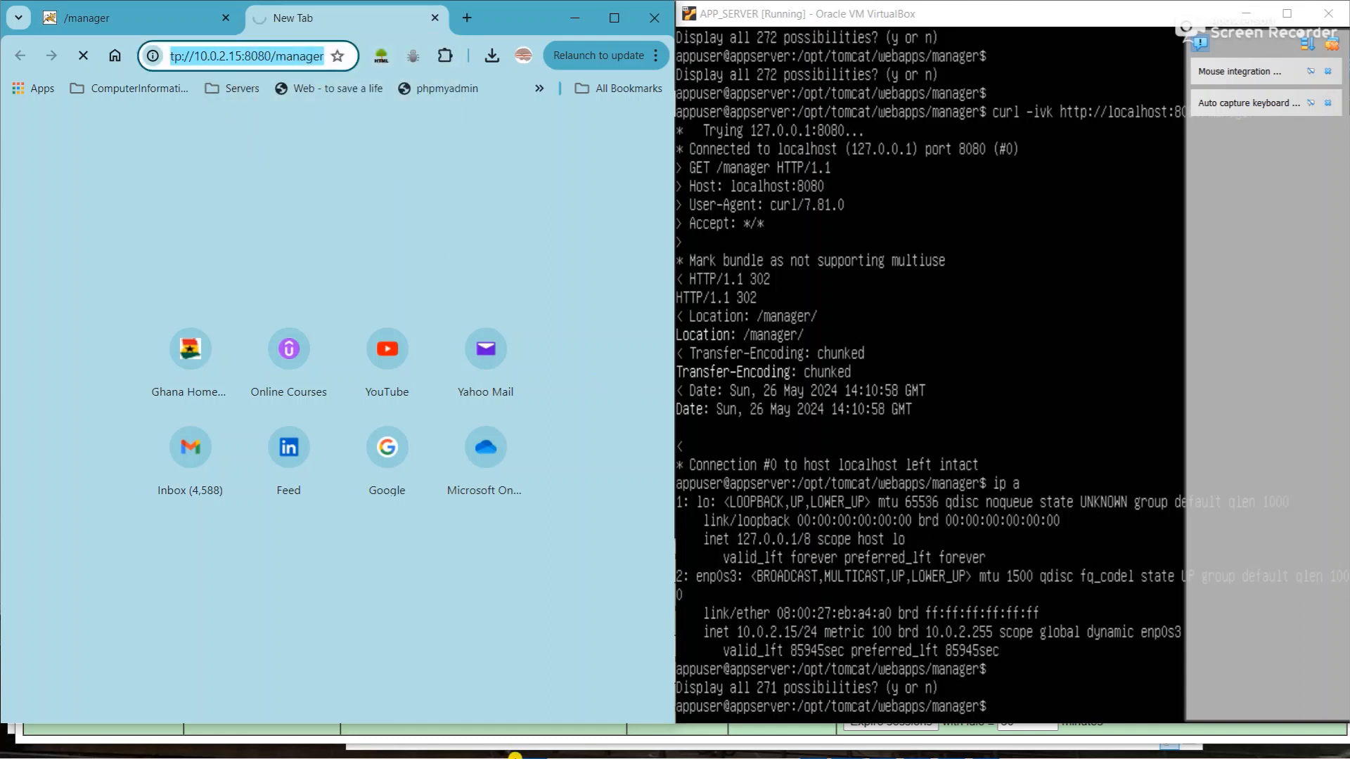
drag(532, 13, 509, 89)
drag(416, 26, 0, 165)
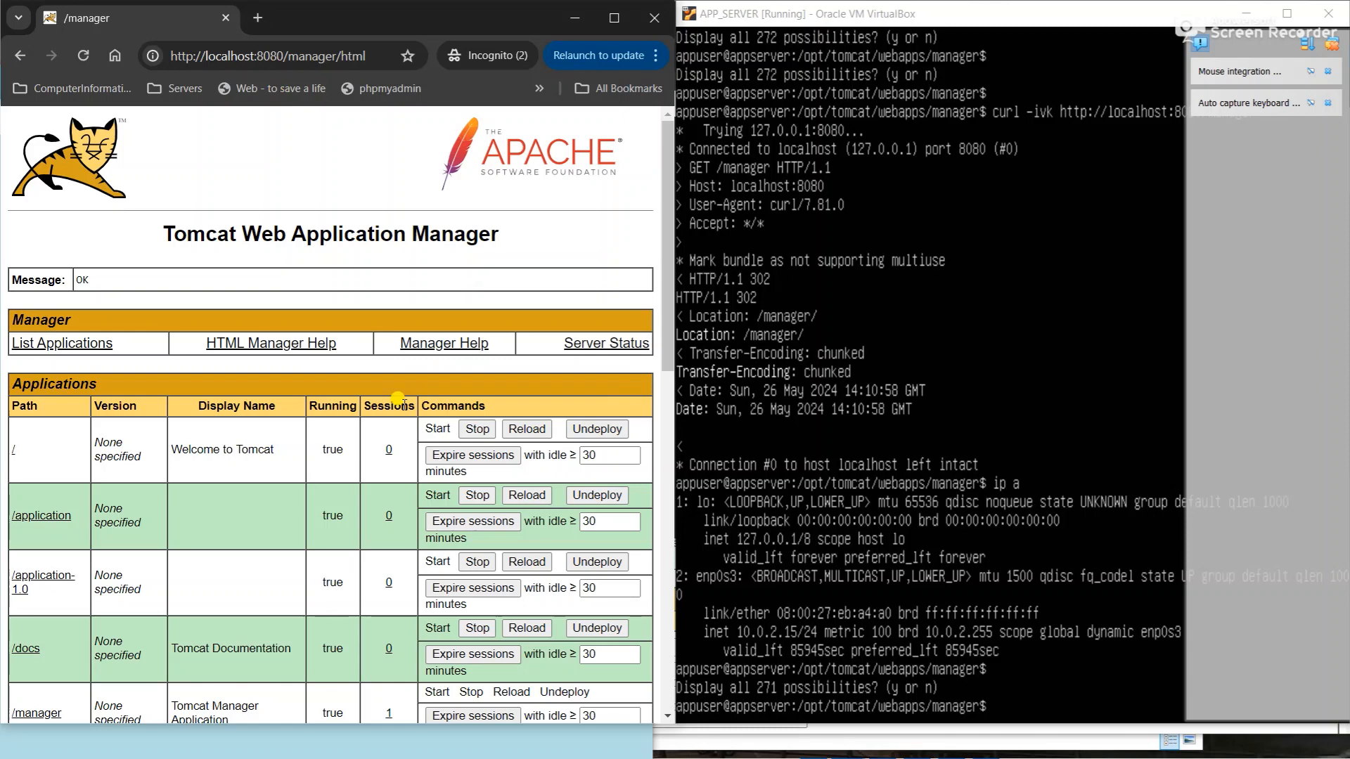
key(super)
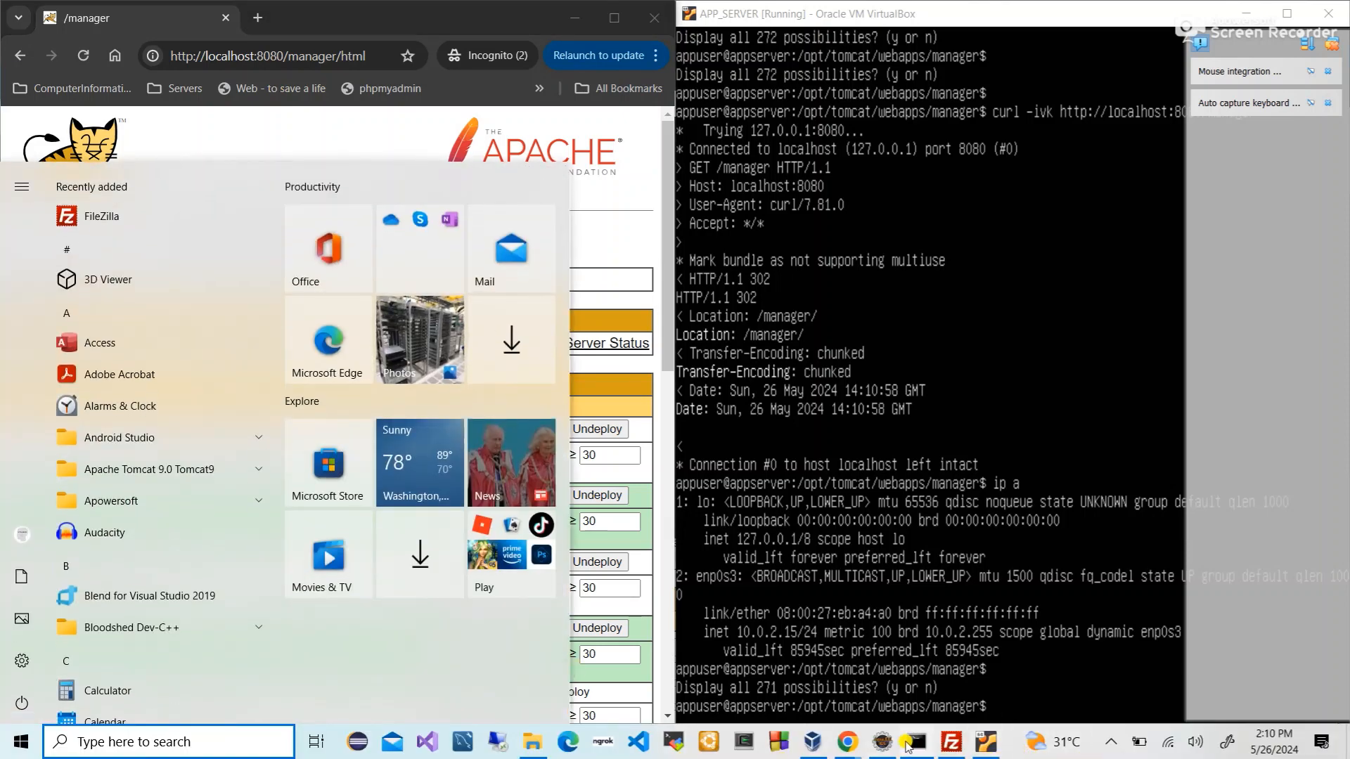
click(916, 742)
text(cu)
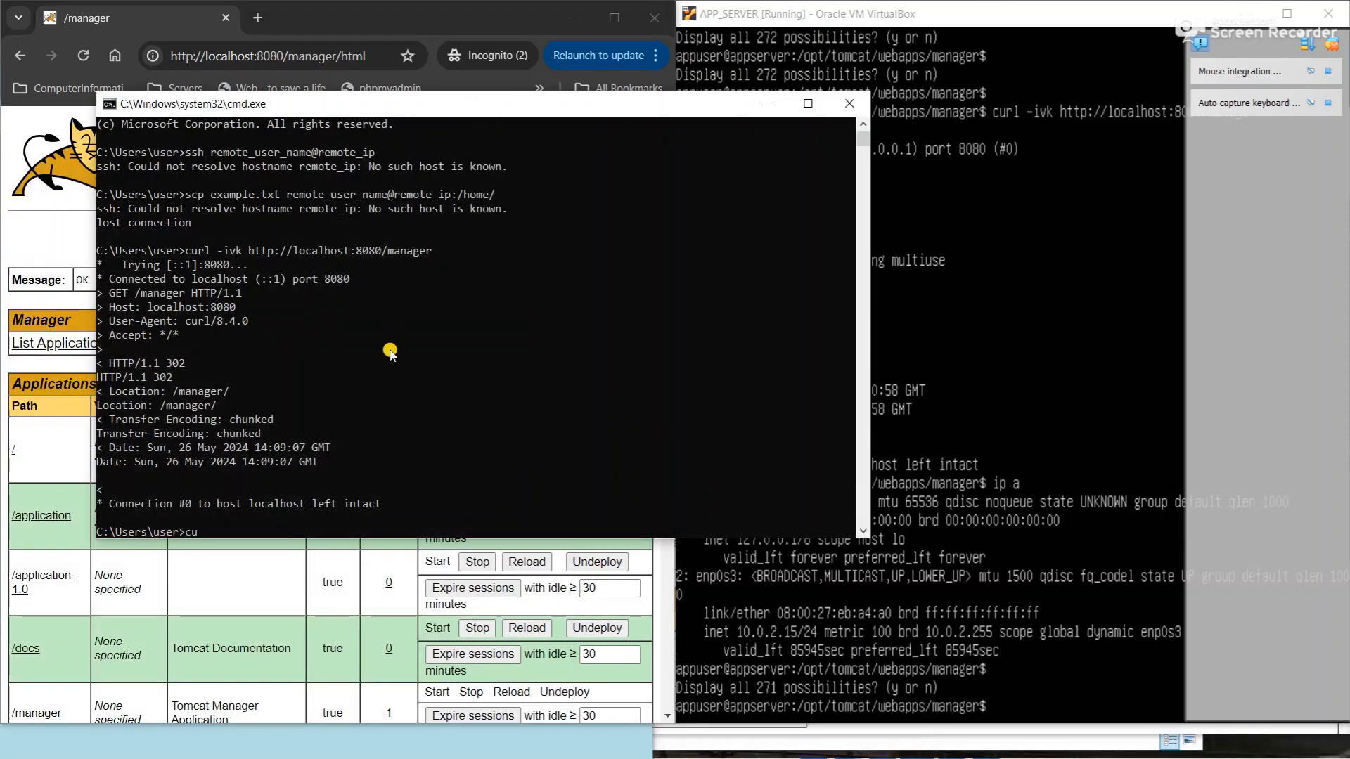
text(rl -ivk http://10.0.2.15:8080/manager)
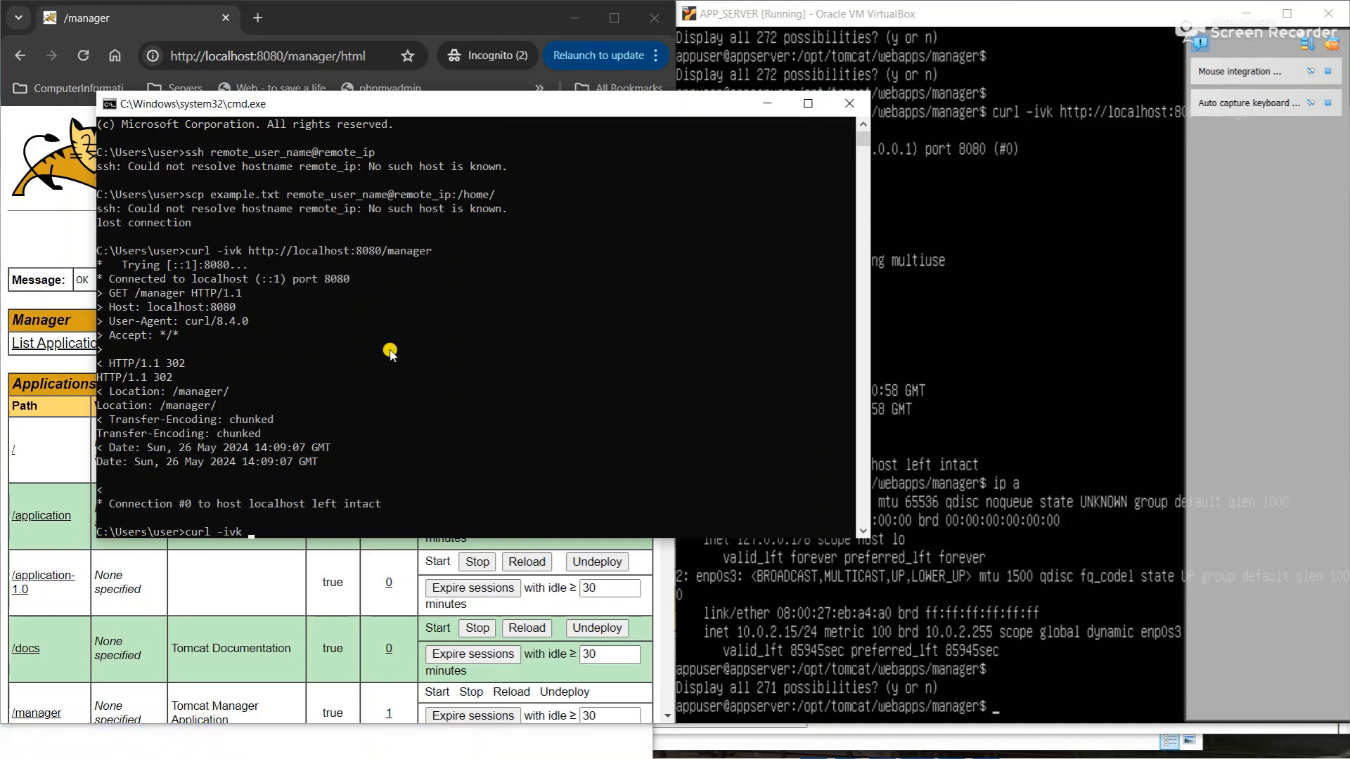
key(Return)
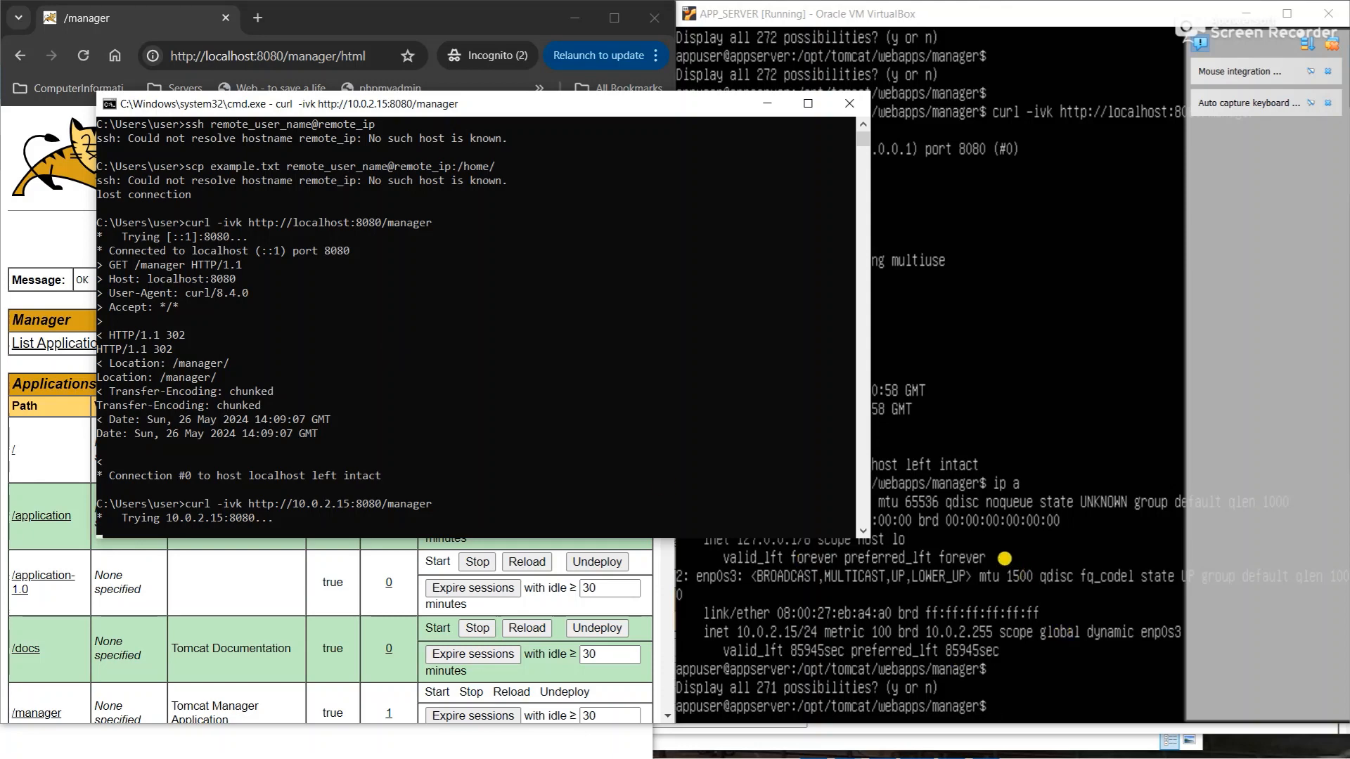
- Compare the VM terminal with the curl timeout, then move the VM window to the screen centre
click(1006, 559)
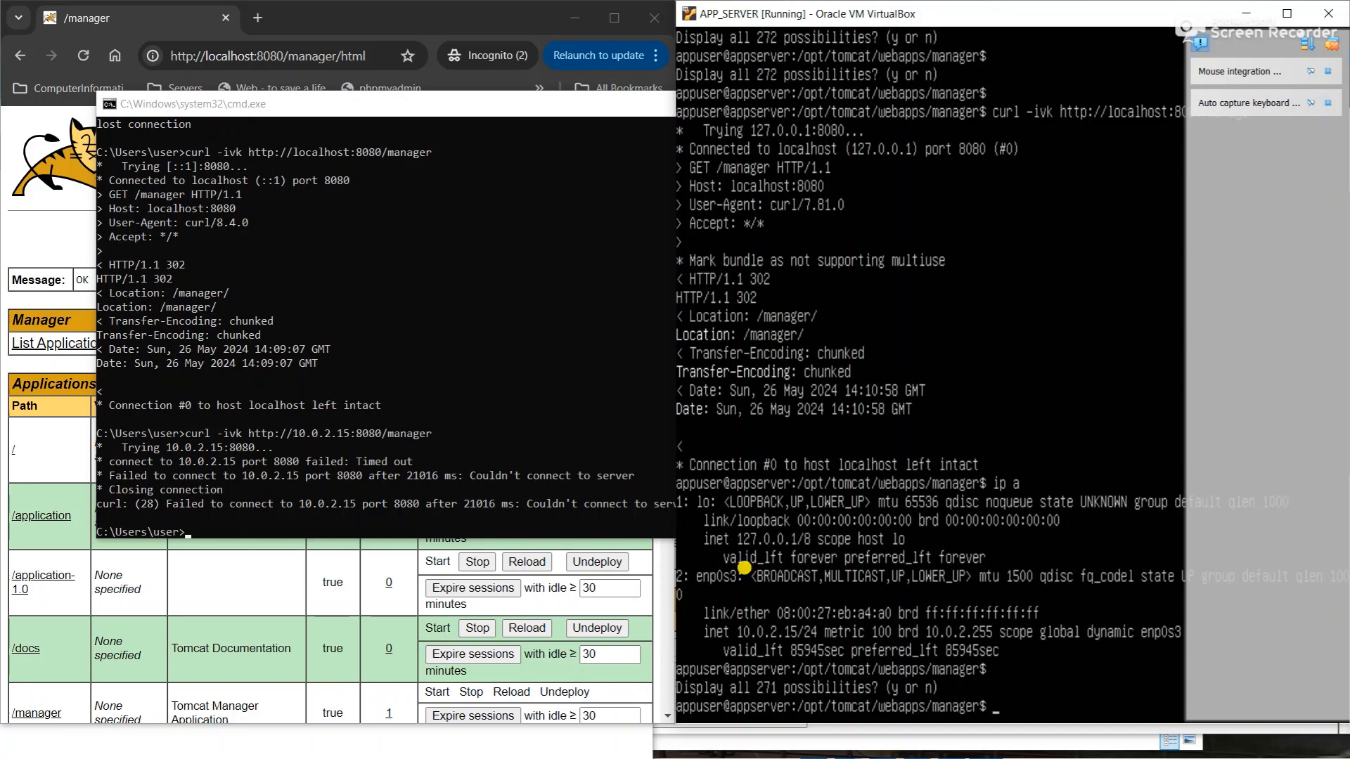
click(357, 413)
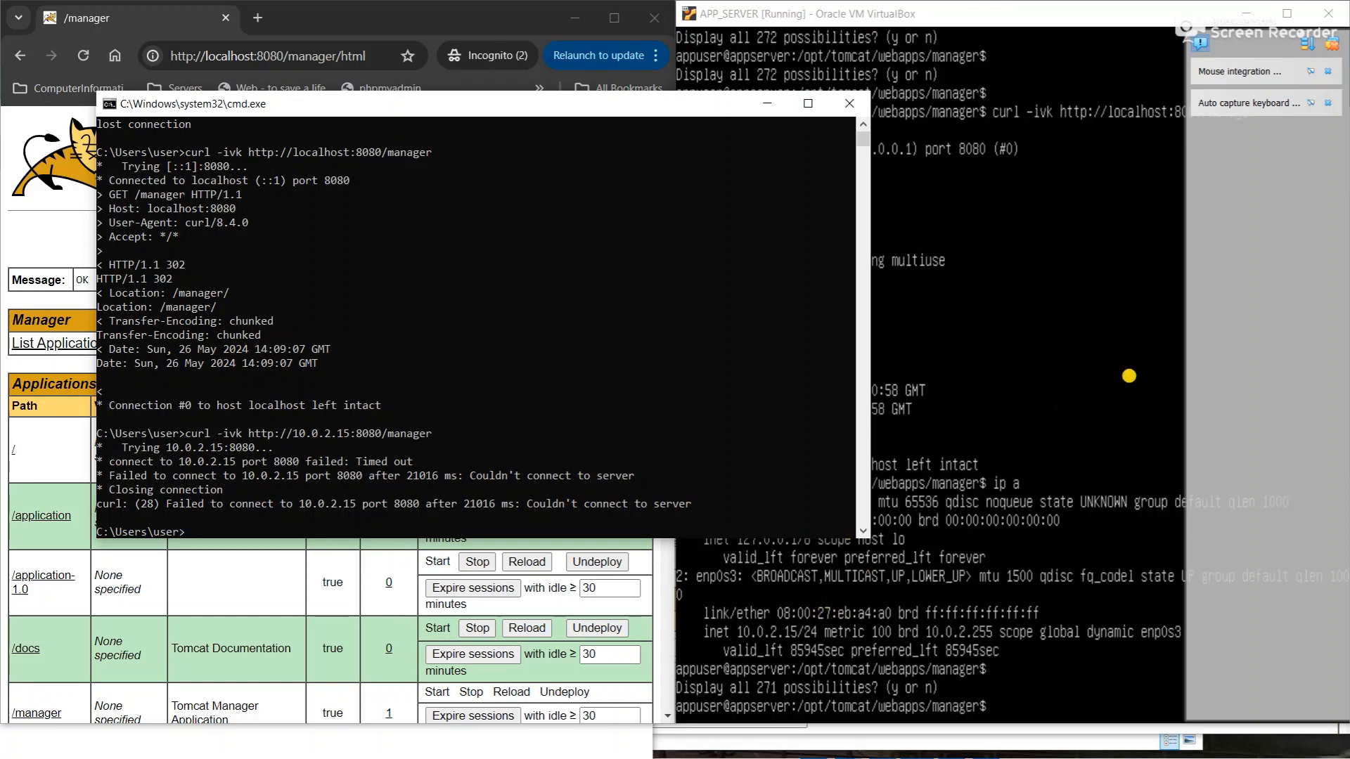
click(1102, 430)
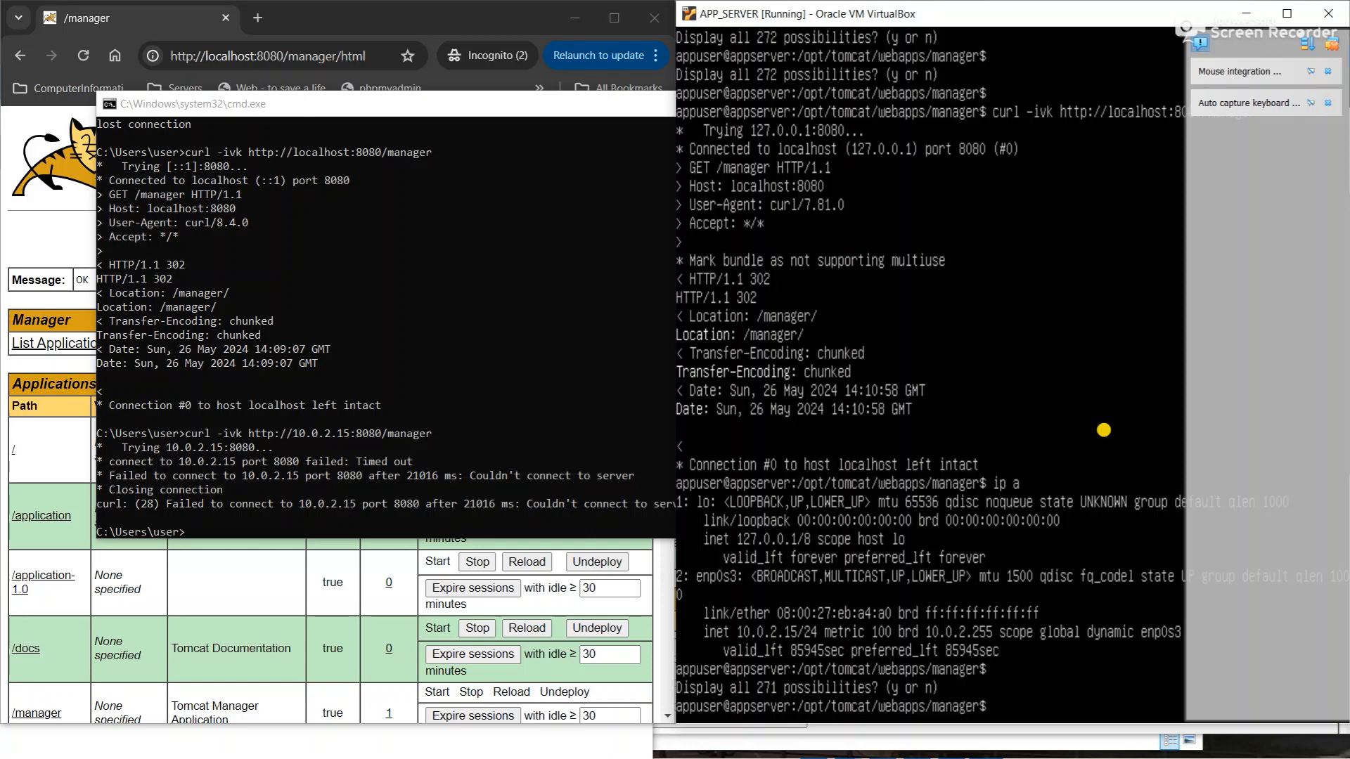
text(cxit)
key(BackSpace)
key(BackSpace)
key(BackSpace)
key(BackSpace)
drag(1000, 7, 524, 82)
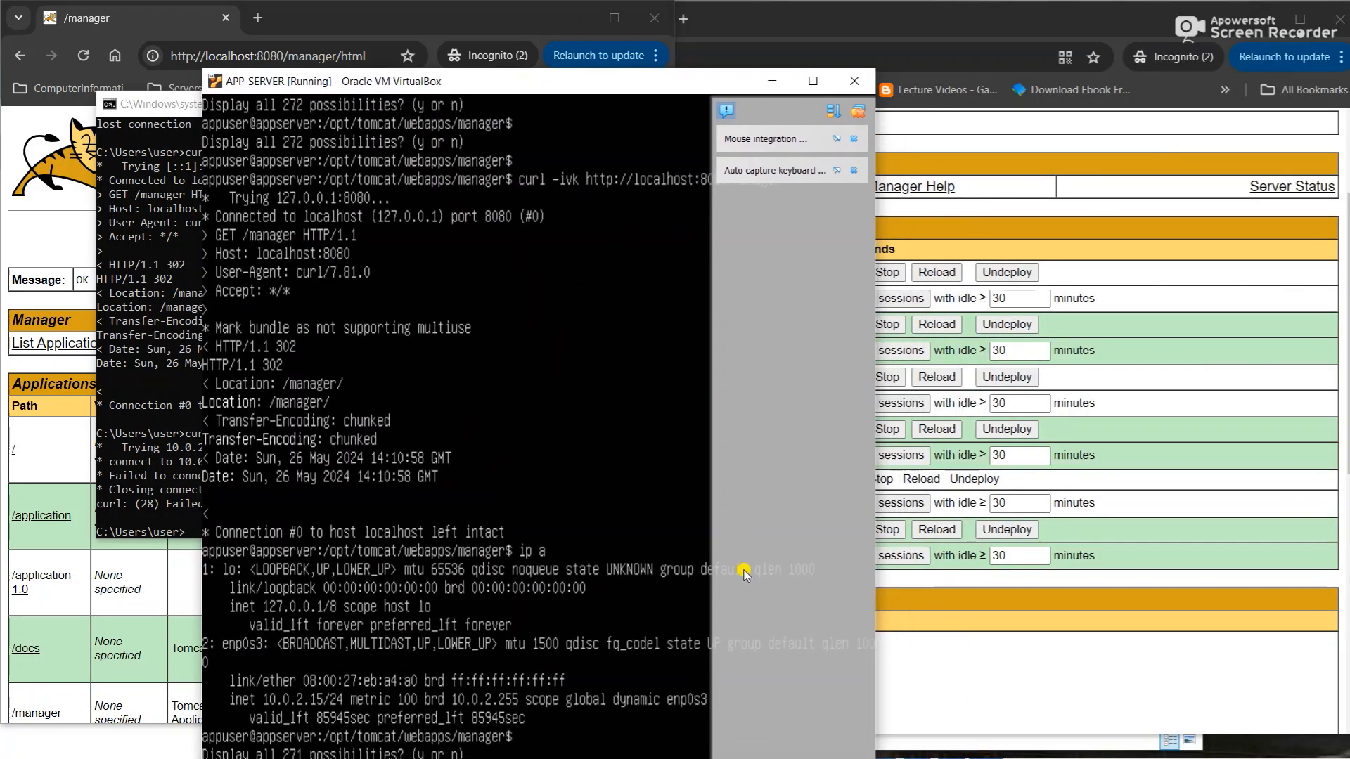
- Open APP_SERVER's Settings on the Network page and expand Adapter 1's Attached to list
click(973, 676)
key(super)
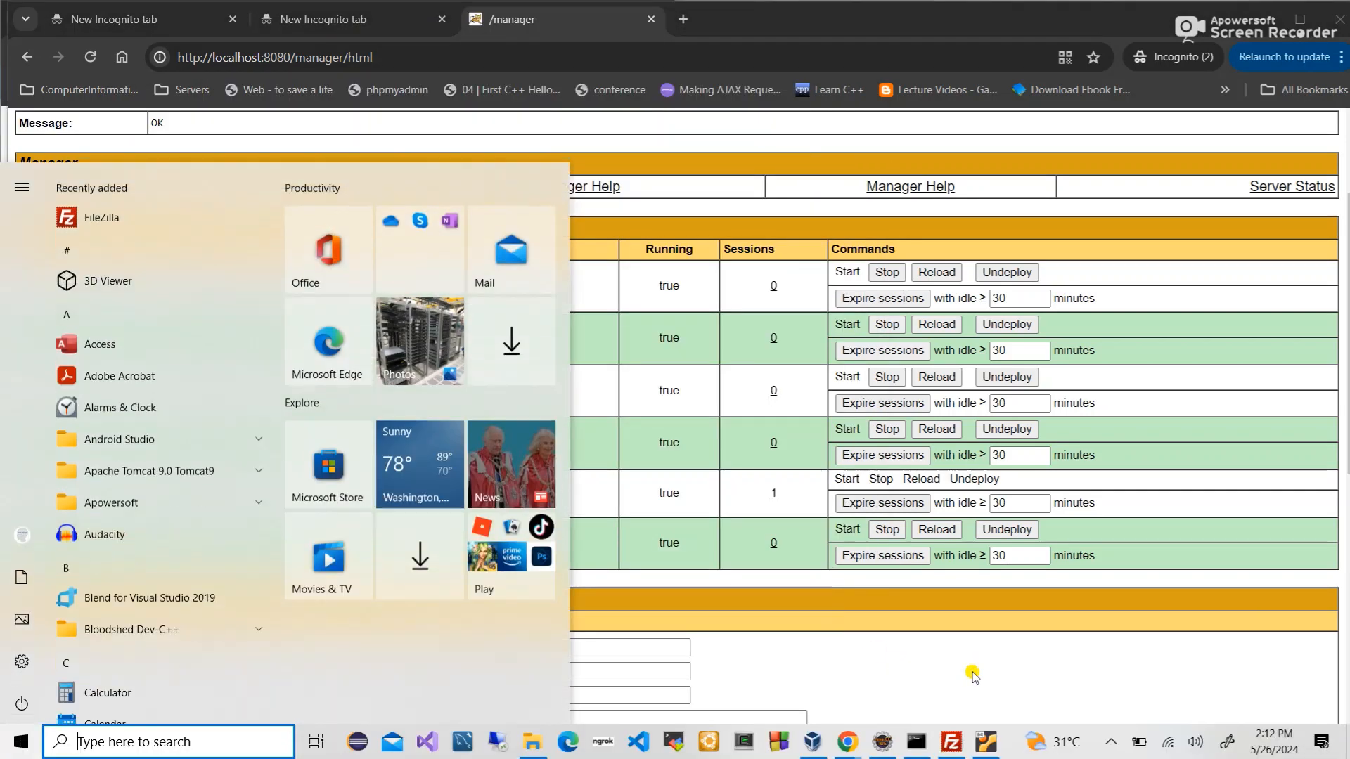
mouse_move(809, 750)
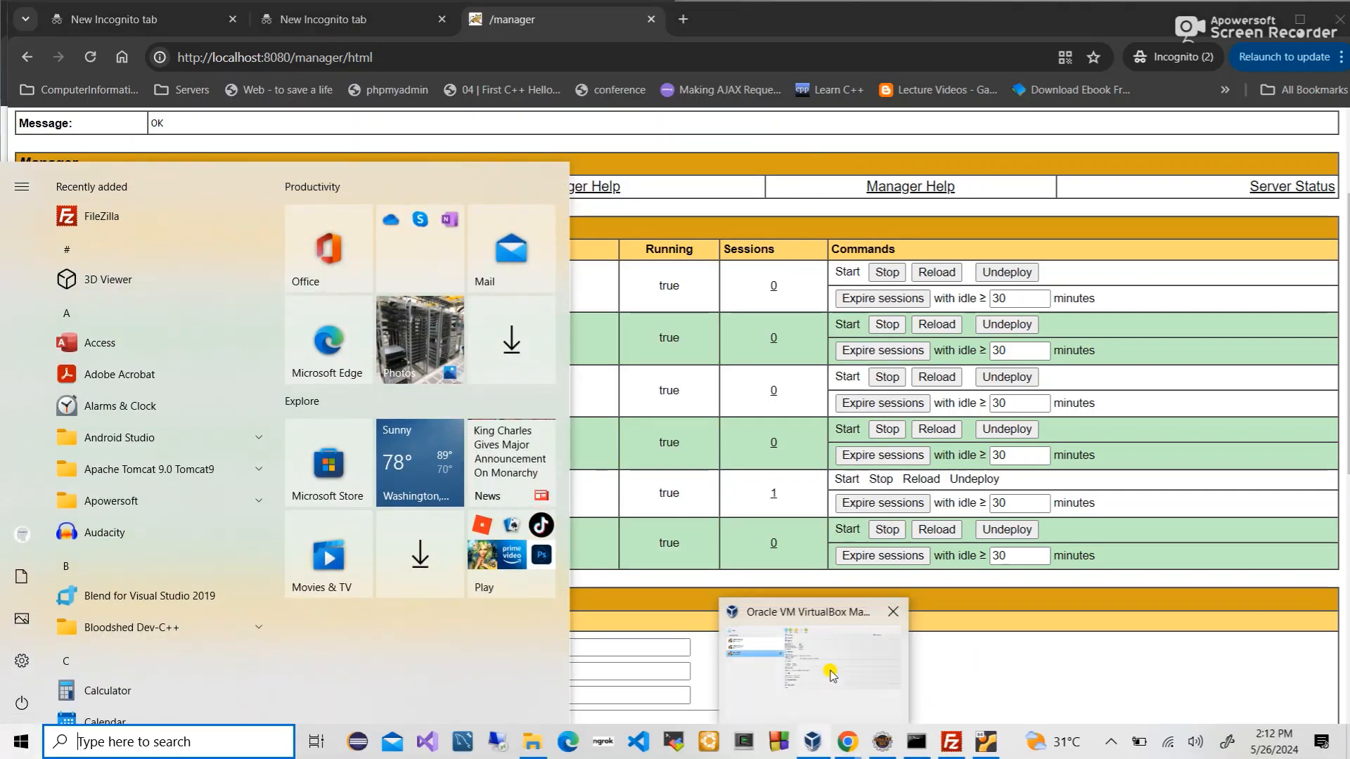
click(816, 667)
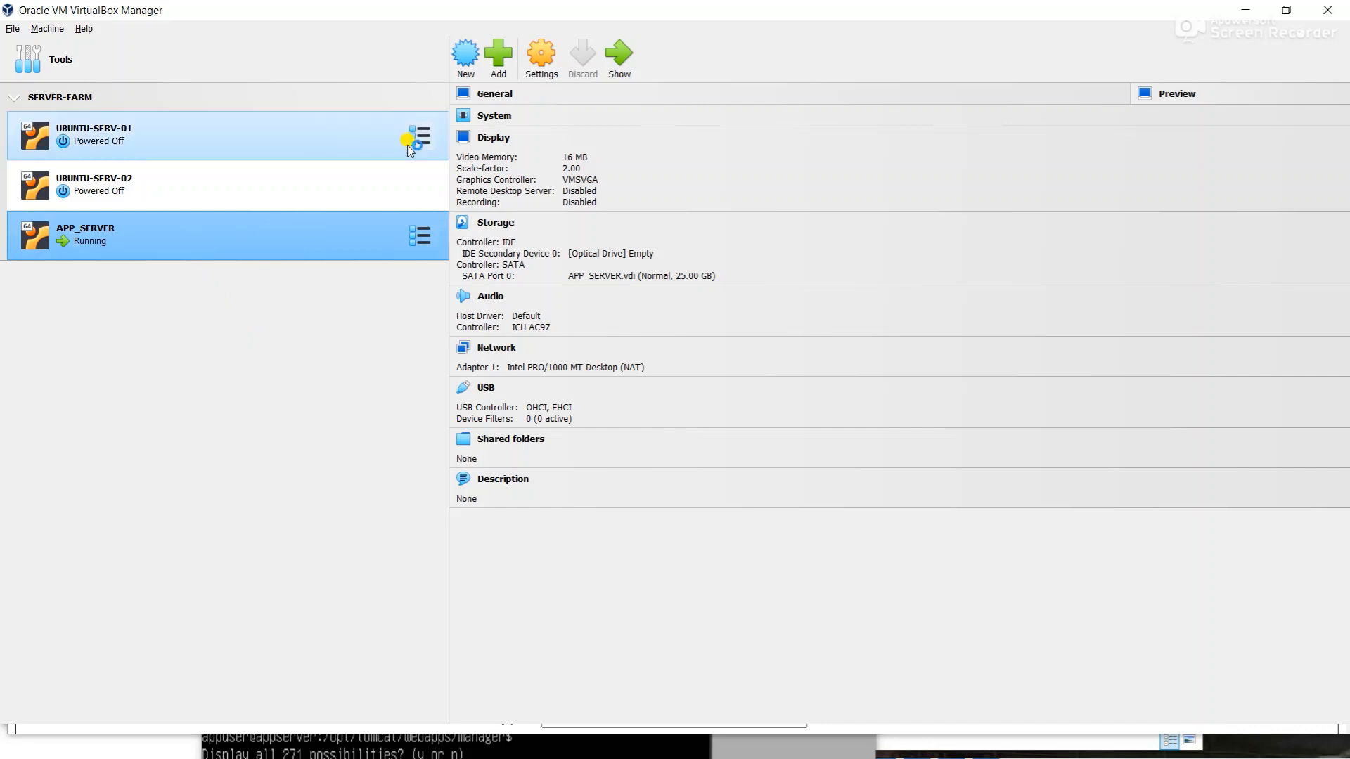
click(535, 69)
click(487, 352)
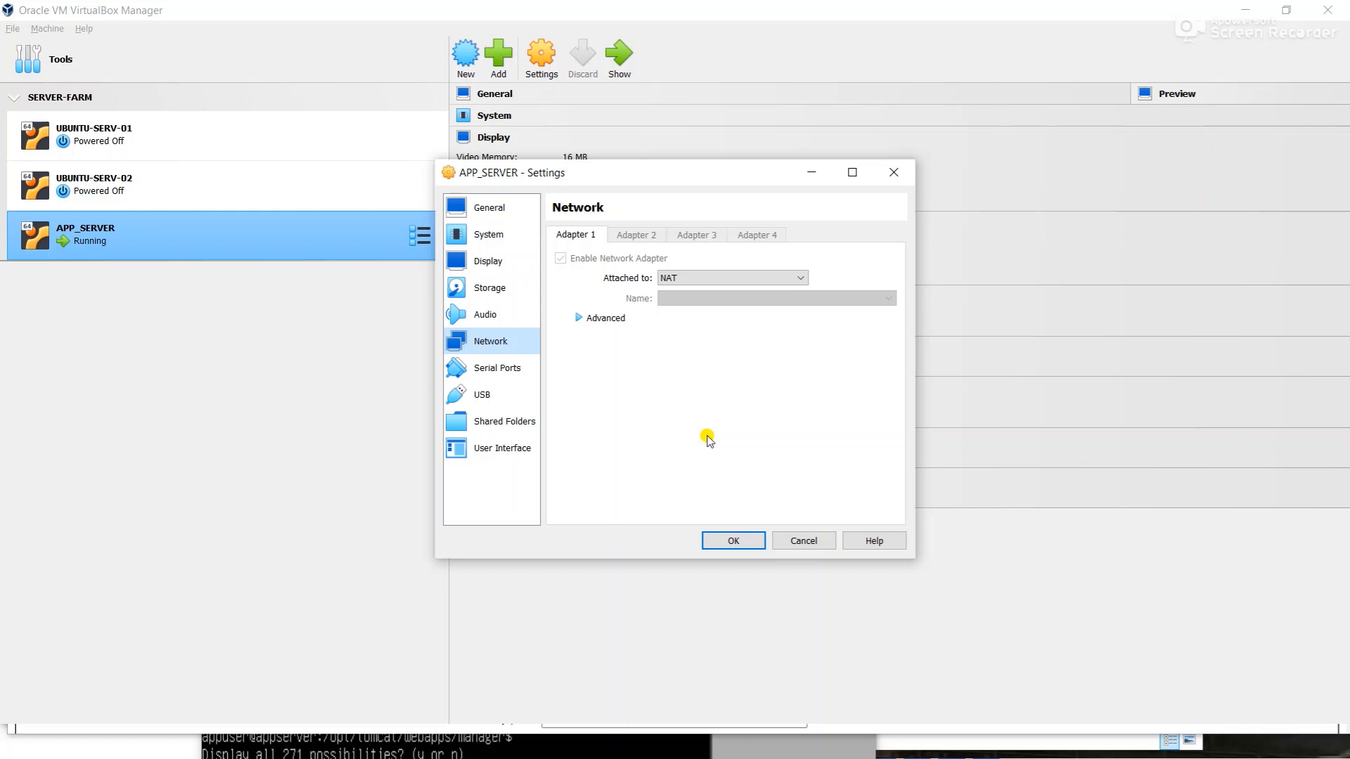
click(696, 276)
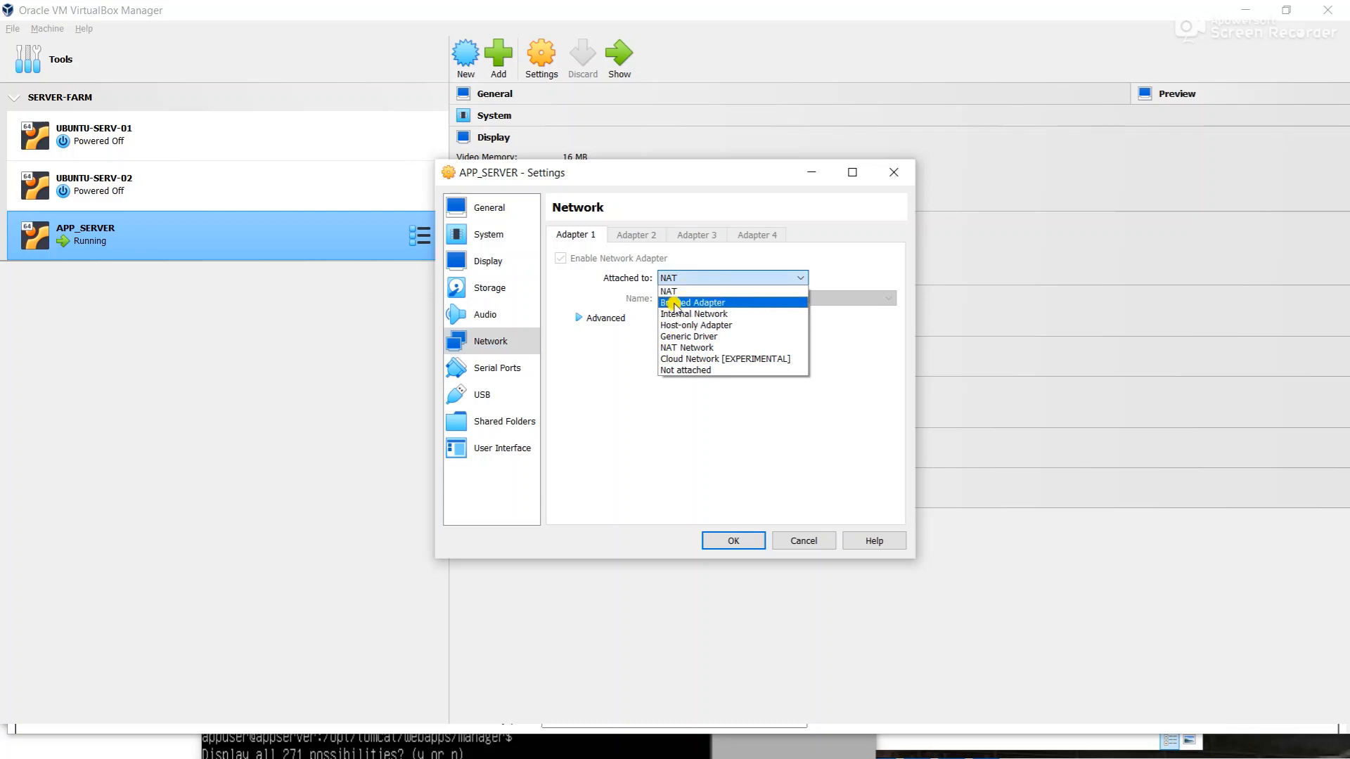
- Attach Adapter 1 as Bridged Adapter on the Qualcomm Atheros QCA9377 card and save
click(674, 304)
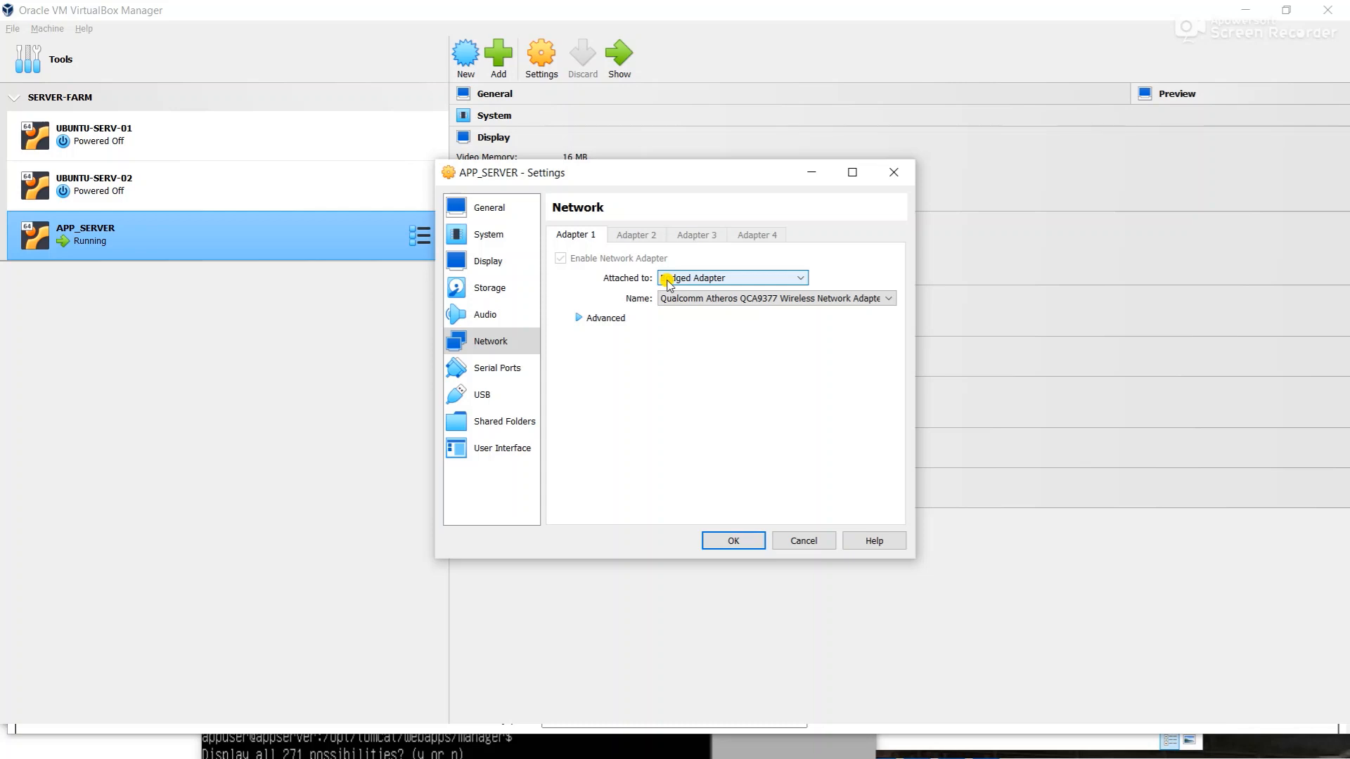
click(667, 279)
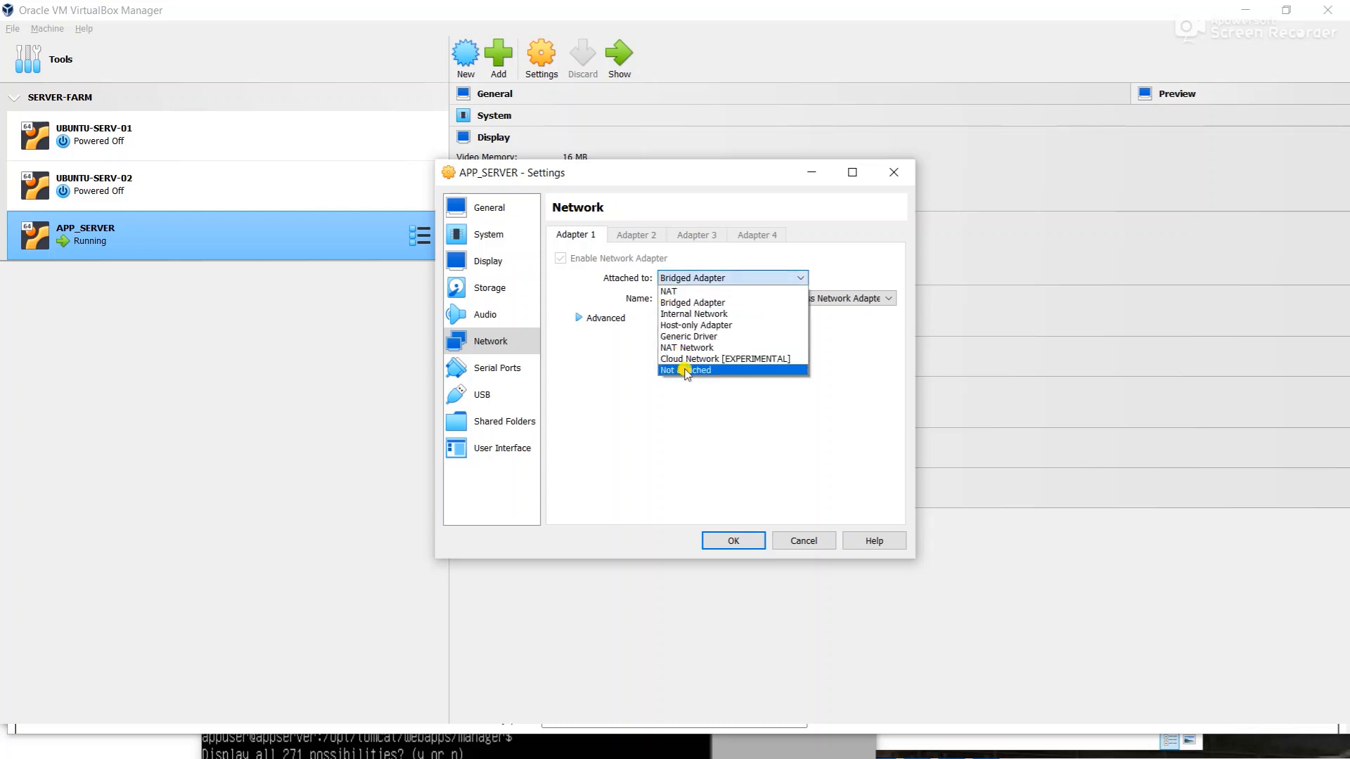
click(679, 303)
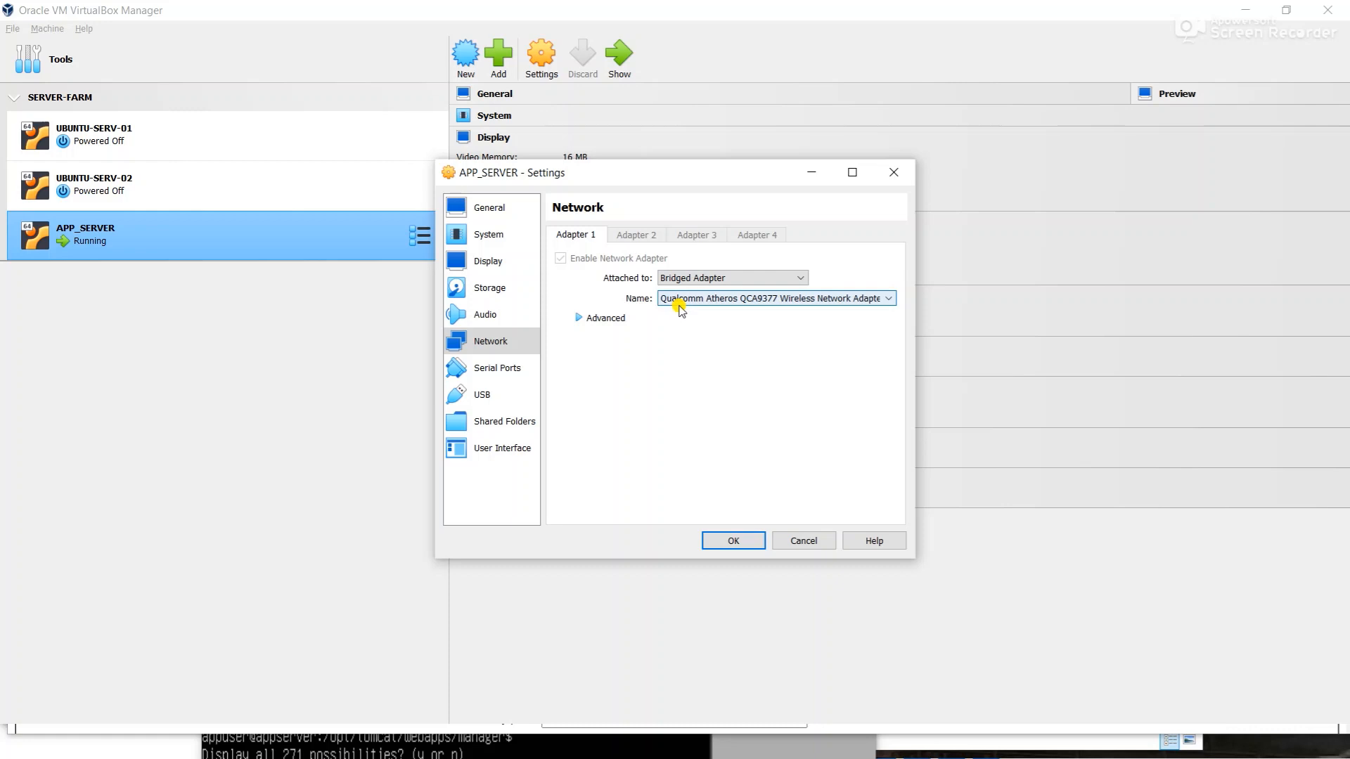
click(719, 542)
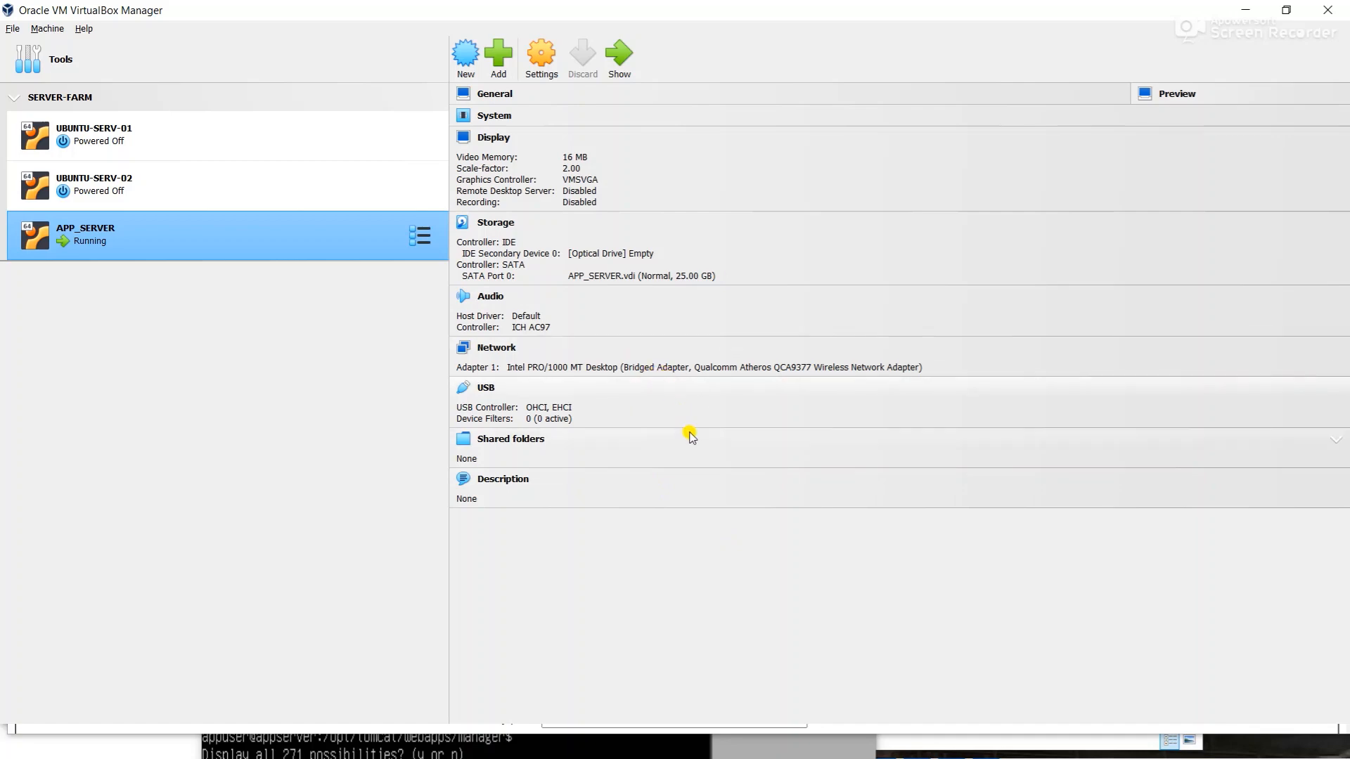
- Maximize the APP_SERVER console, run clear, then run ip a to list its interfaces
click(491, 735)
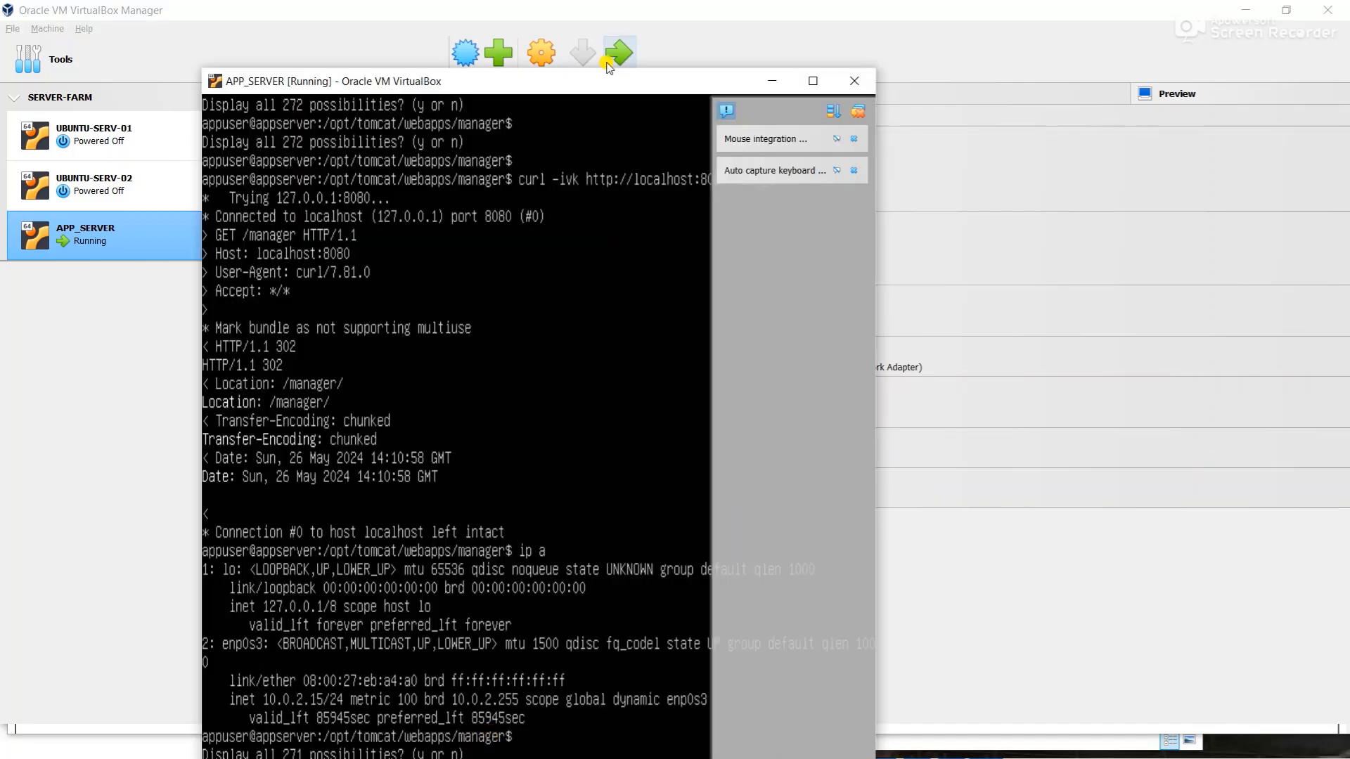
double_click(559, 83)
text(iiiiip)
key(BackSpace)
key(BackSpace)
key(BackSpace)
key(BackSpace)
key(BackSpace)
key(BackSpace)
text(clear)
key(Return)
text(ip a)
key(Return)
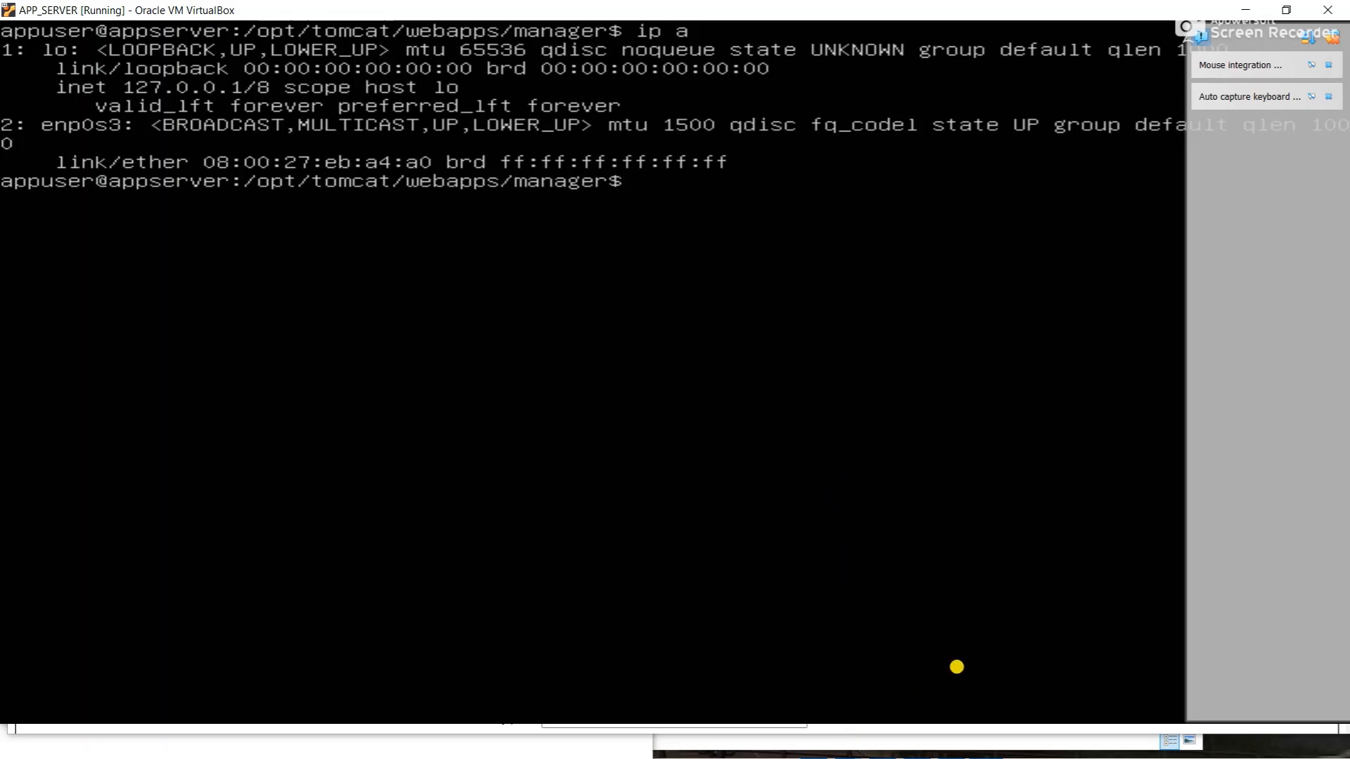
- Restore the console window and power off APP_SERVER via Stop > Power Off, confirming it
double_click(1082, 5)
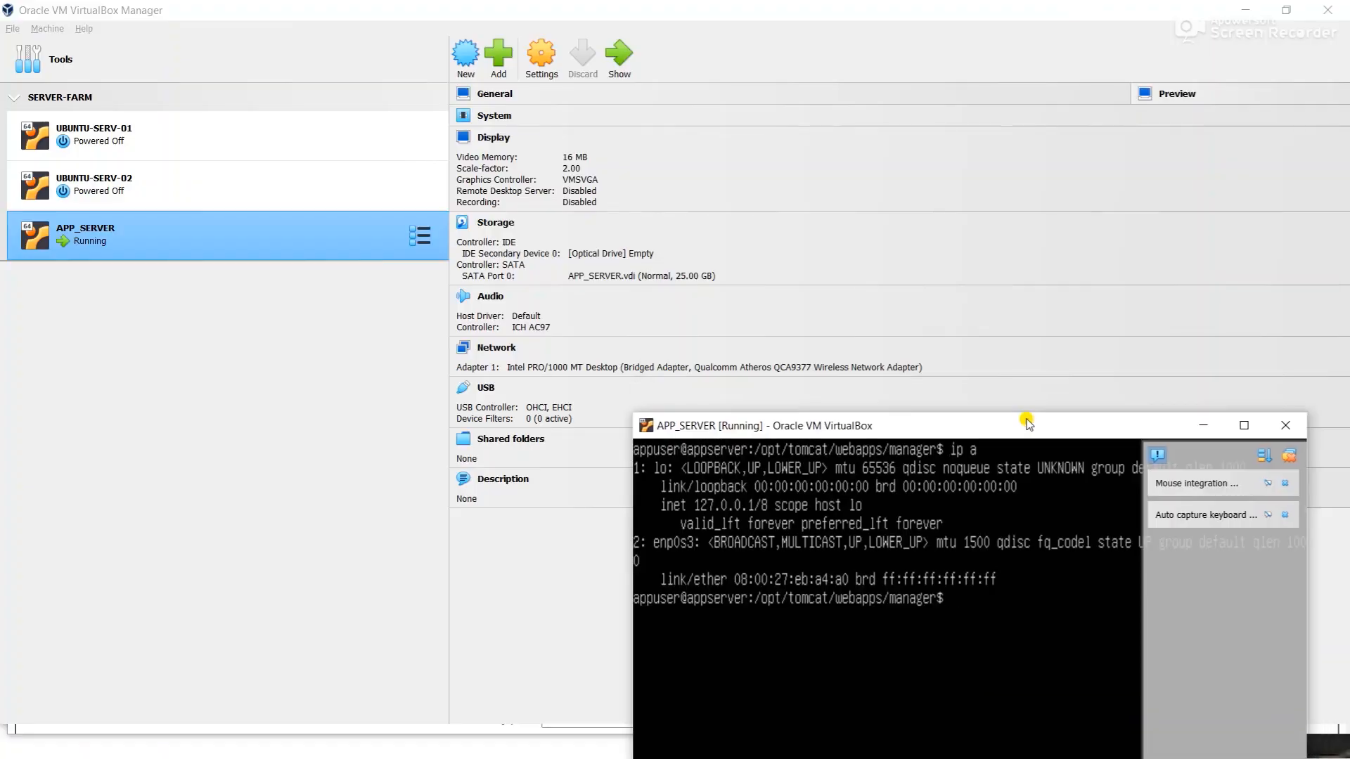
right_click(181, 228)
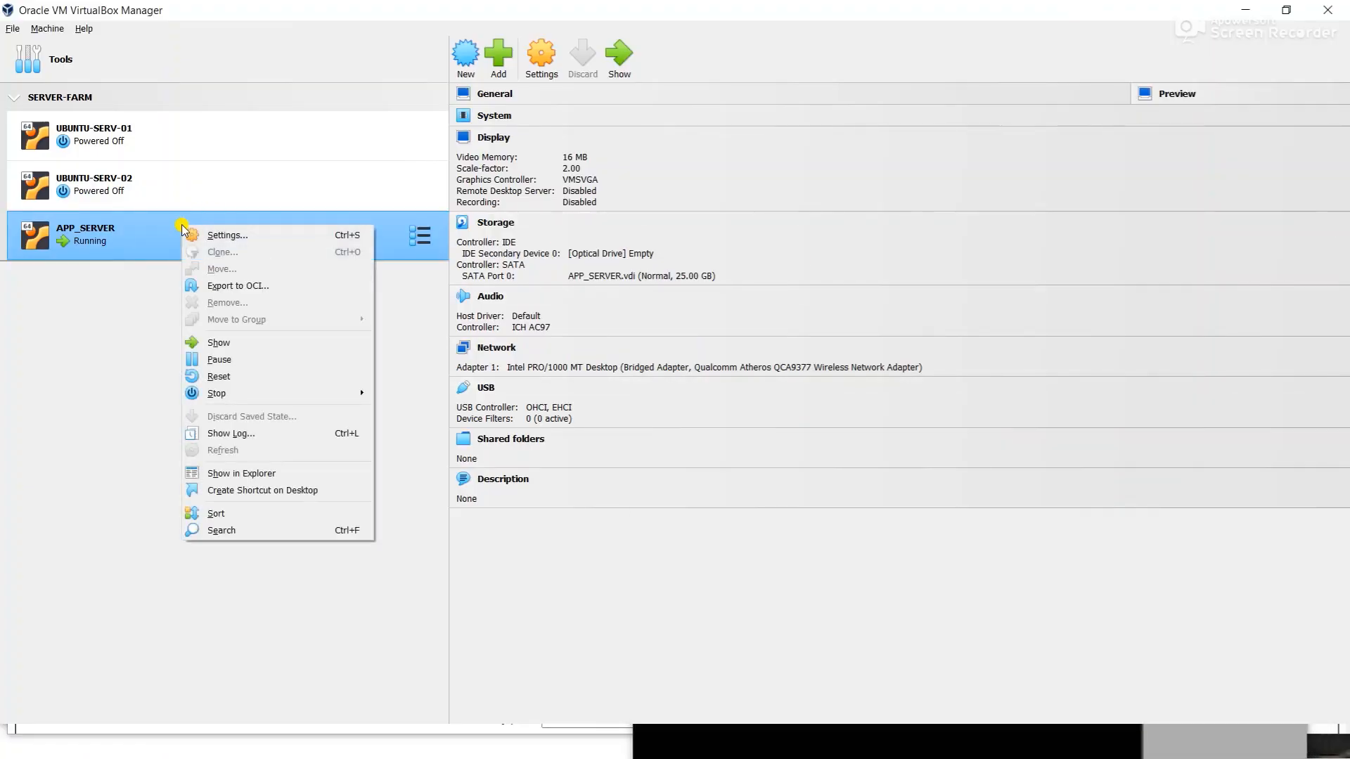
mouse_move(286, 398)
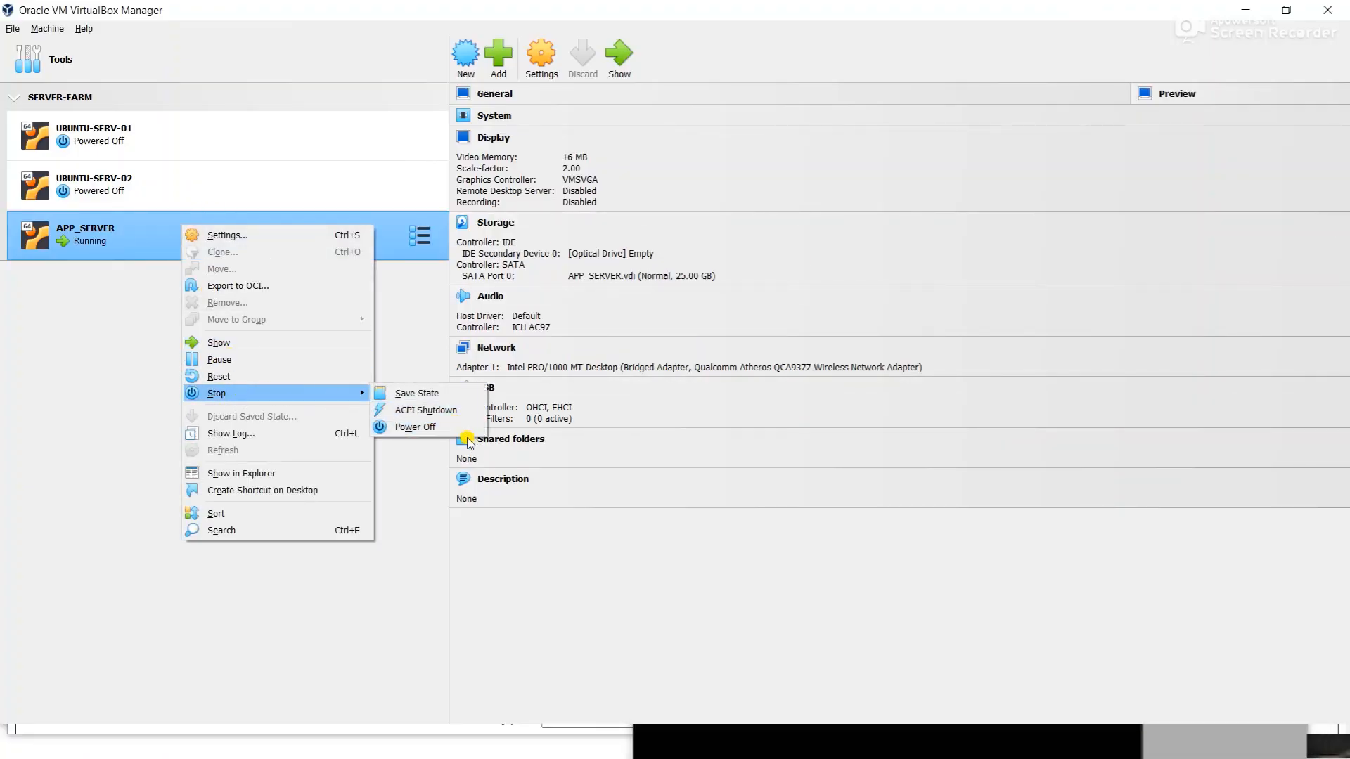
click(446, 428)
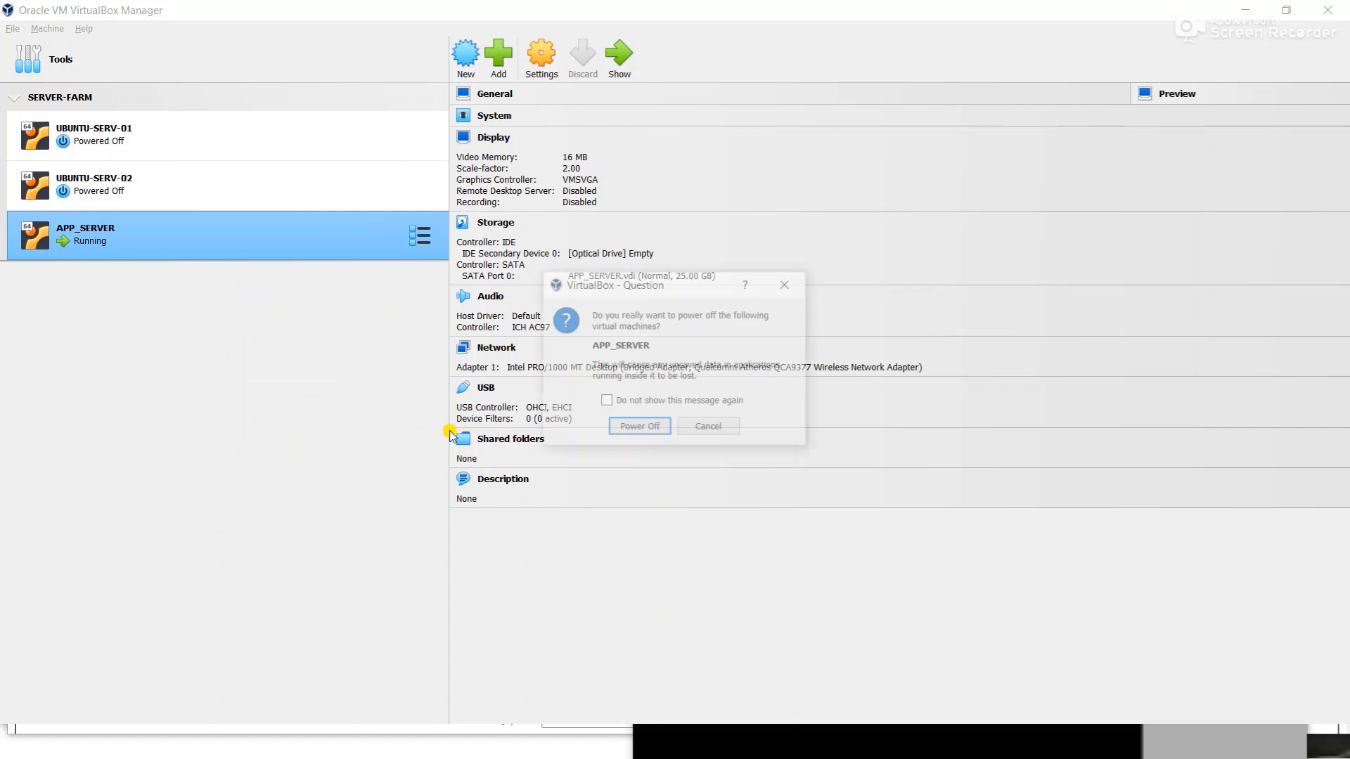
click(636, 429)
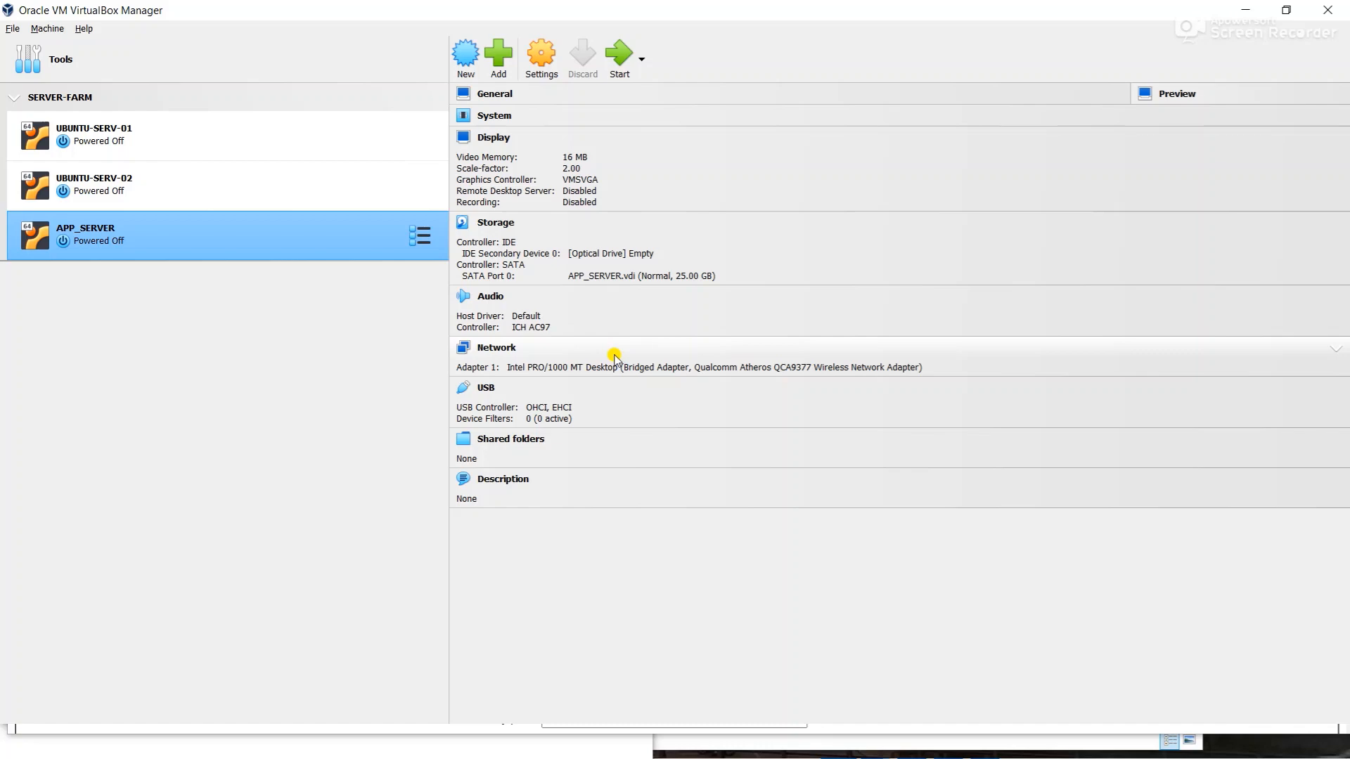
- Bring the Chrome window with the 10.0.2.15:8080/manager tab forward and move it up and right
key(super)
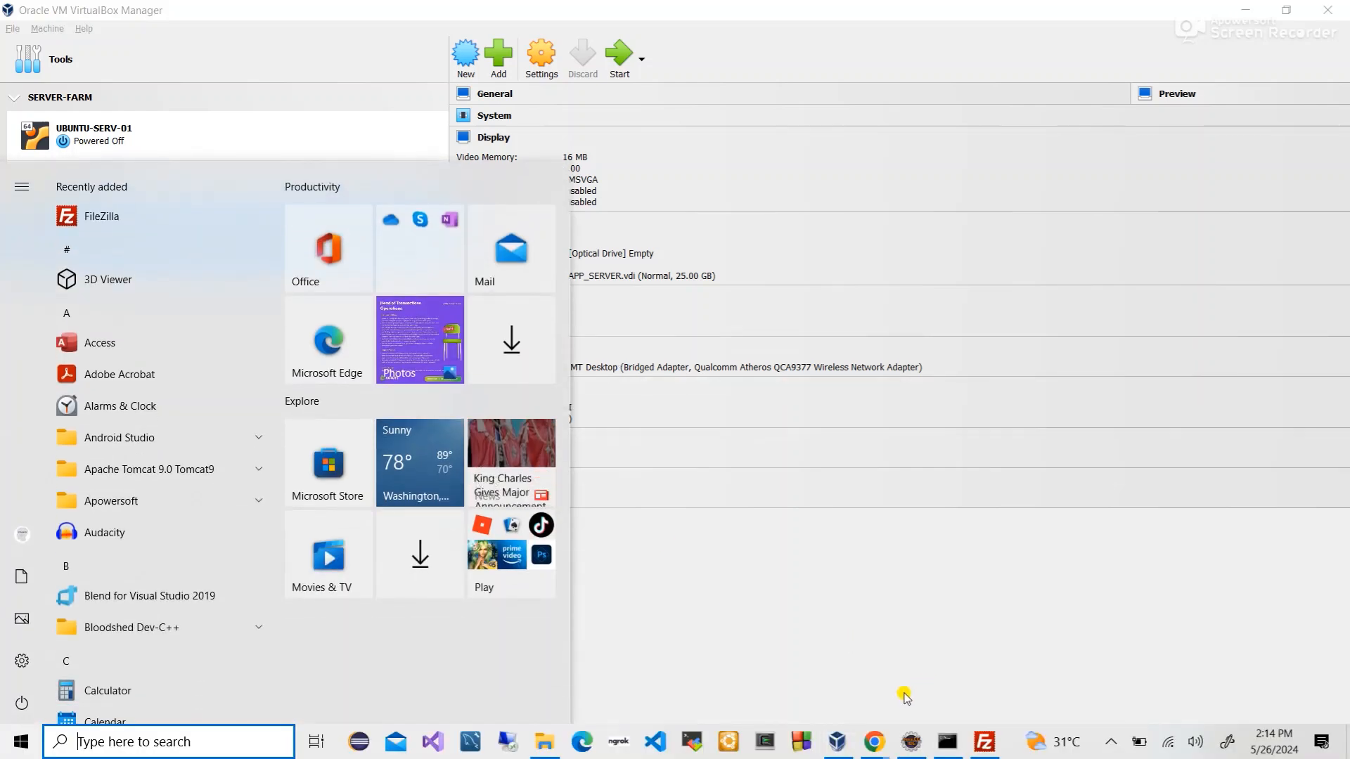
mouse_move(880, 741)
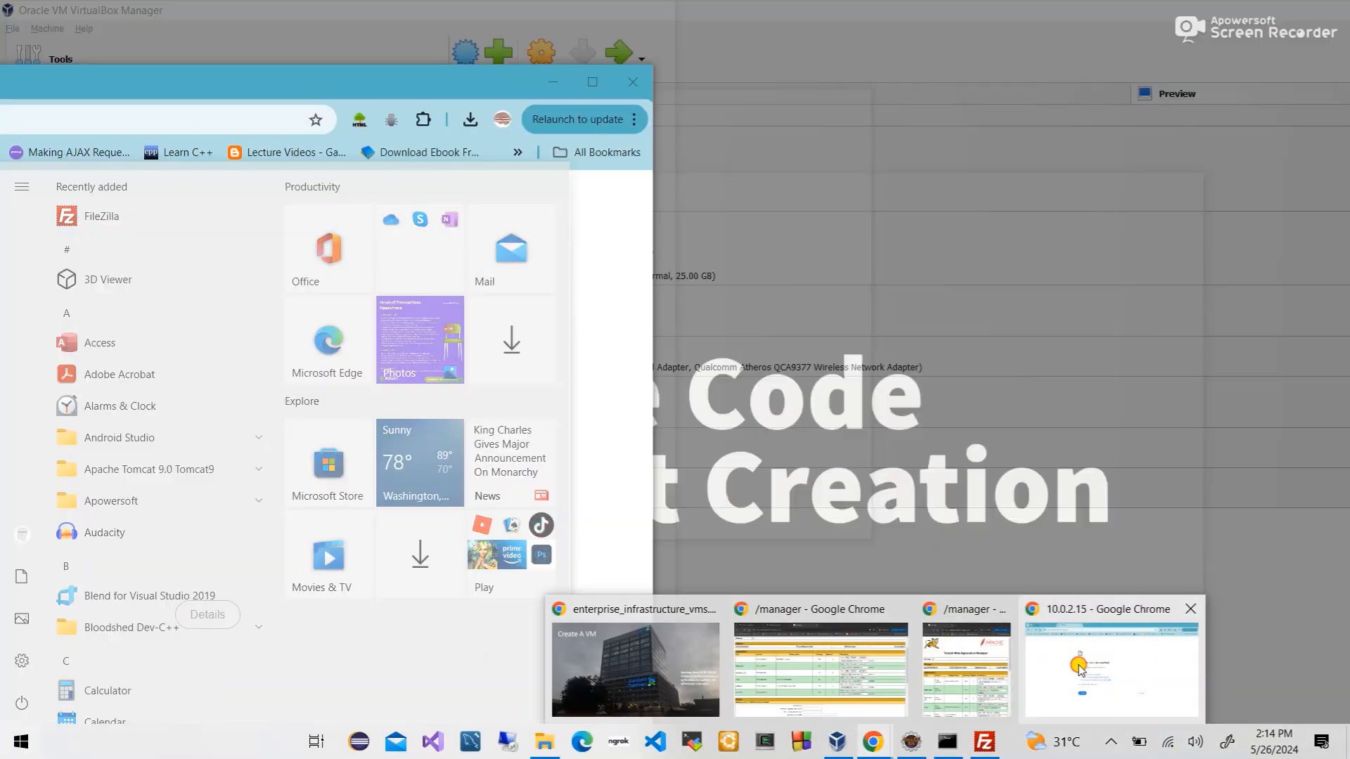
click(1081, 669)
drag(383, 85, 932, 40)
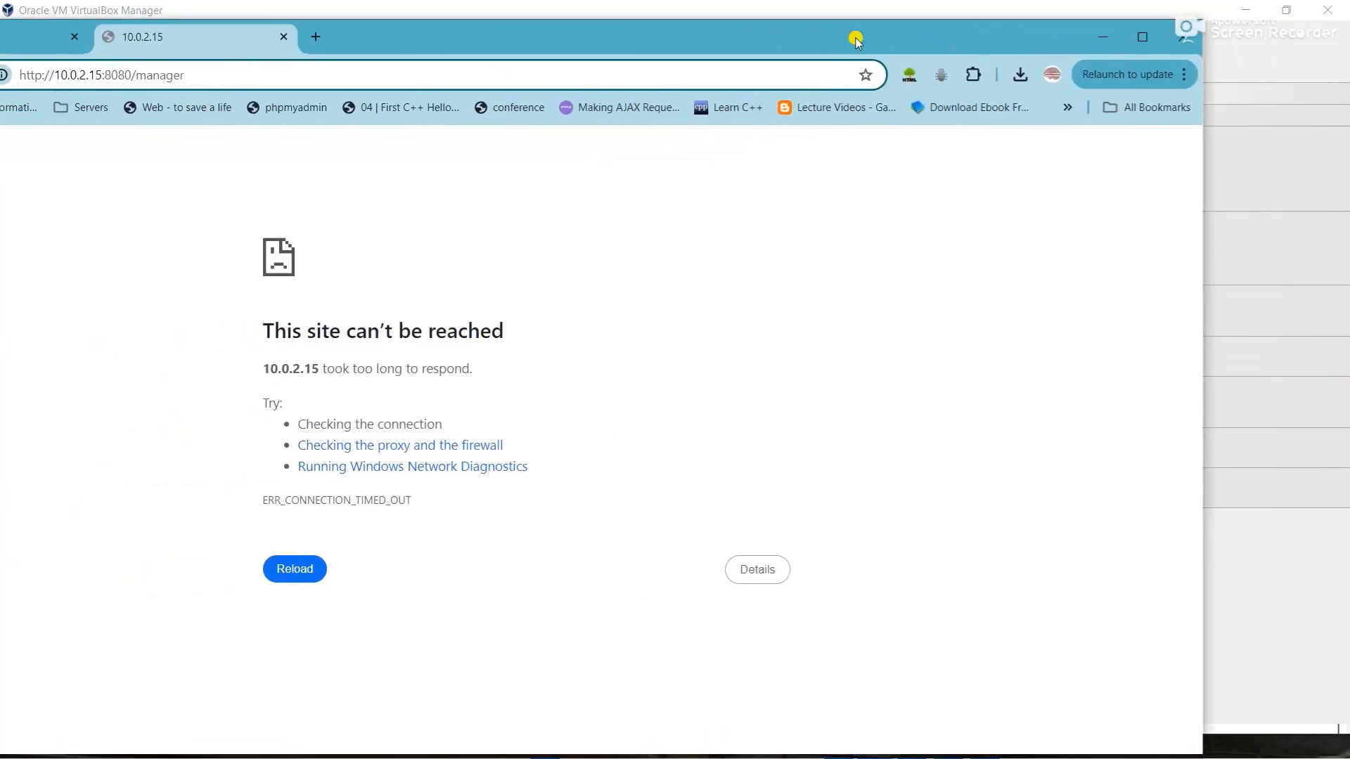
- Browse the » overflow bookmarks, then open All Bookmarks
click(1068, 106)
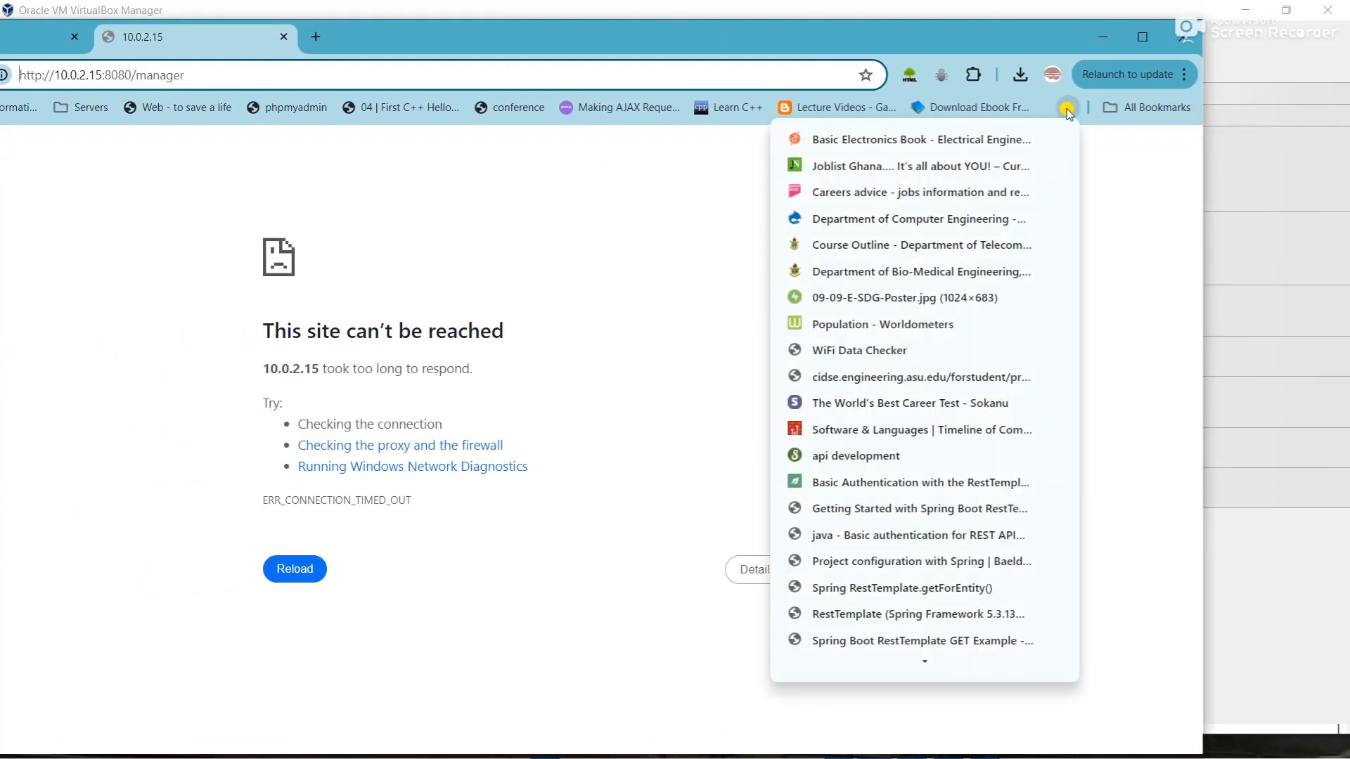
scroll(943, 459, down, 5)
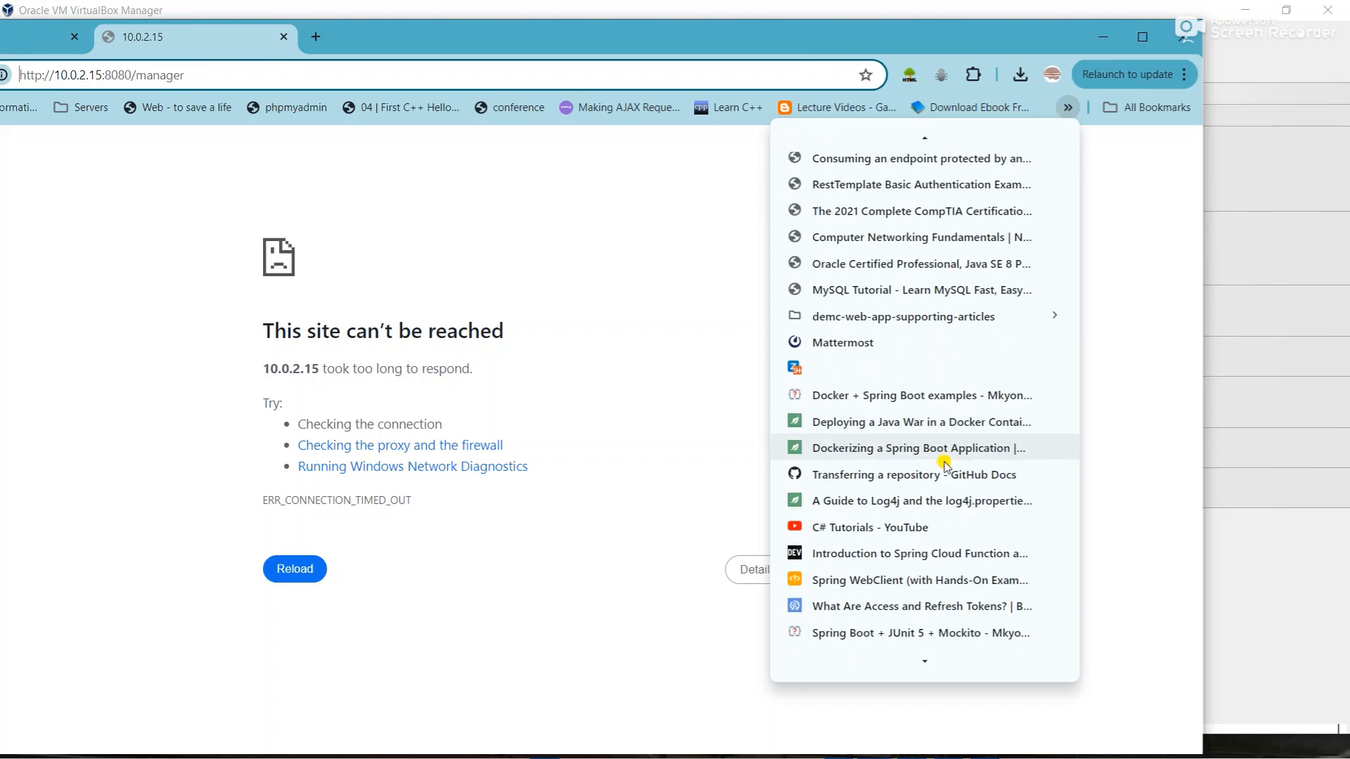
scroll(944, 464, down, 5)
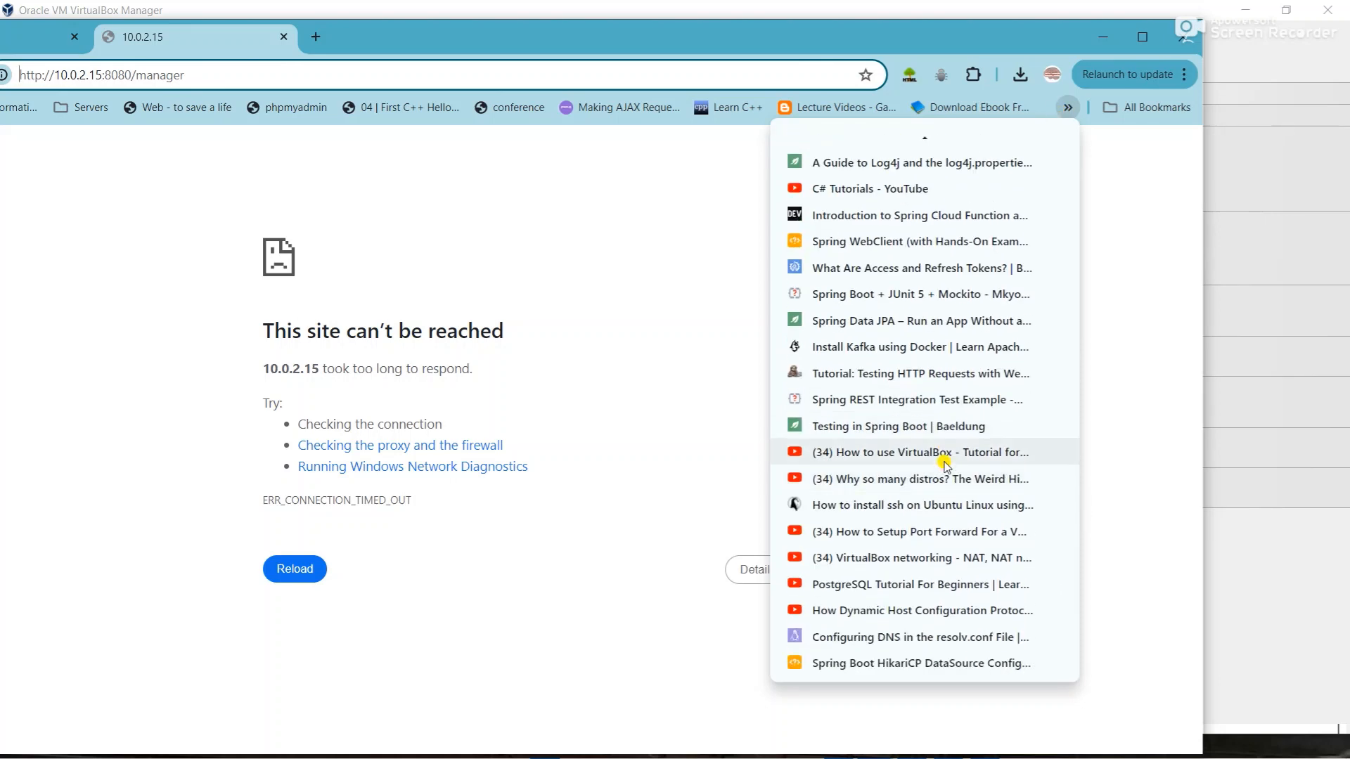
scroll(944, 465, up, 2)
scroll(944, 465, up, 8)
scroll(944, 464, up, 1)
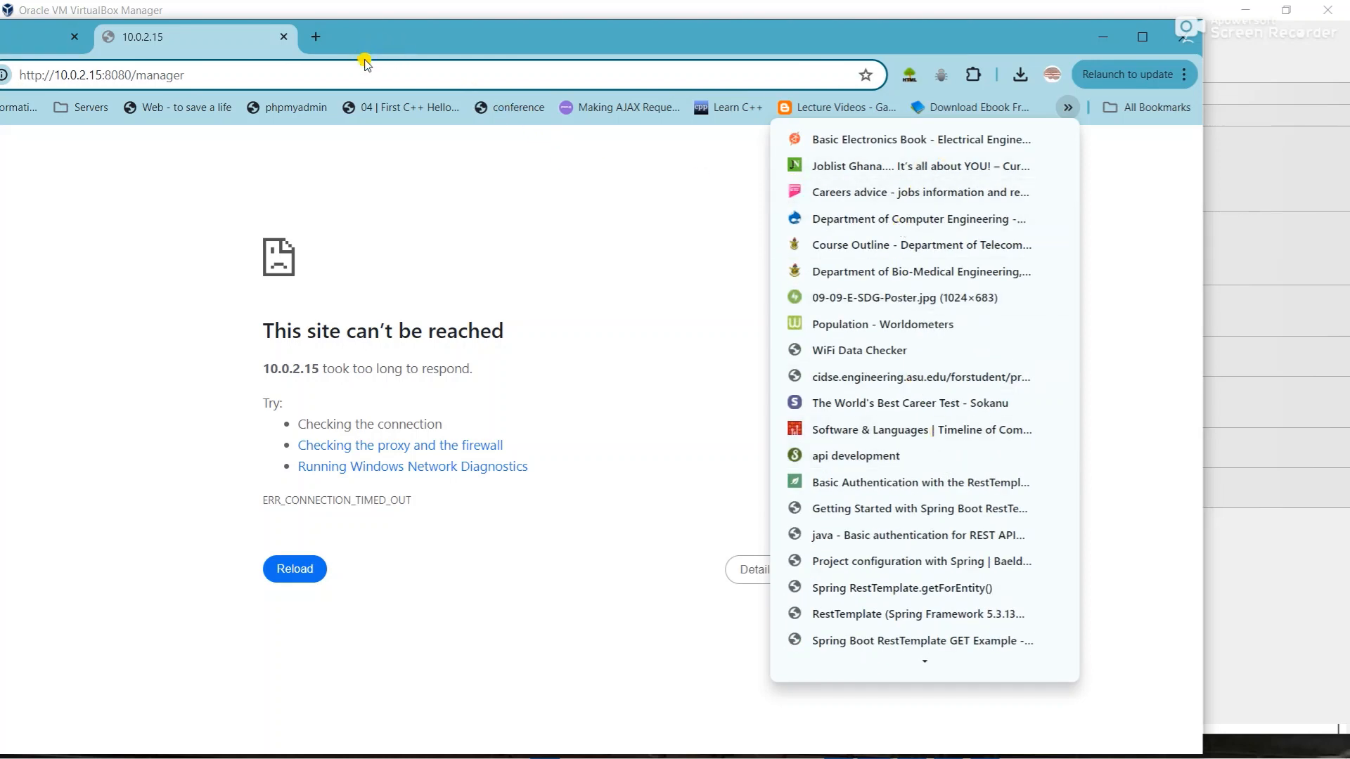
click(1165, 109)
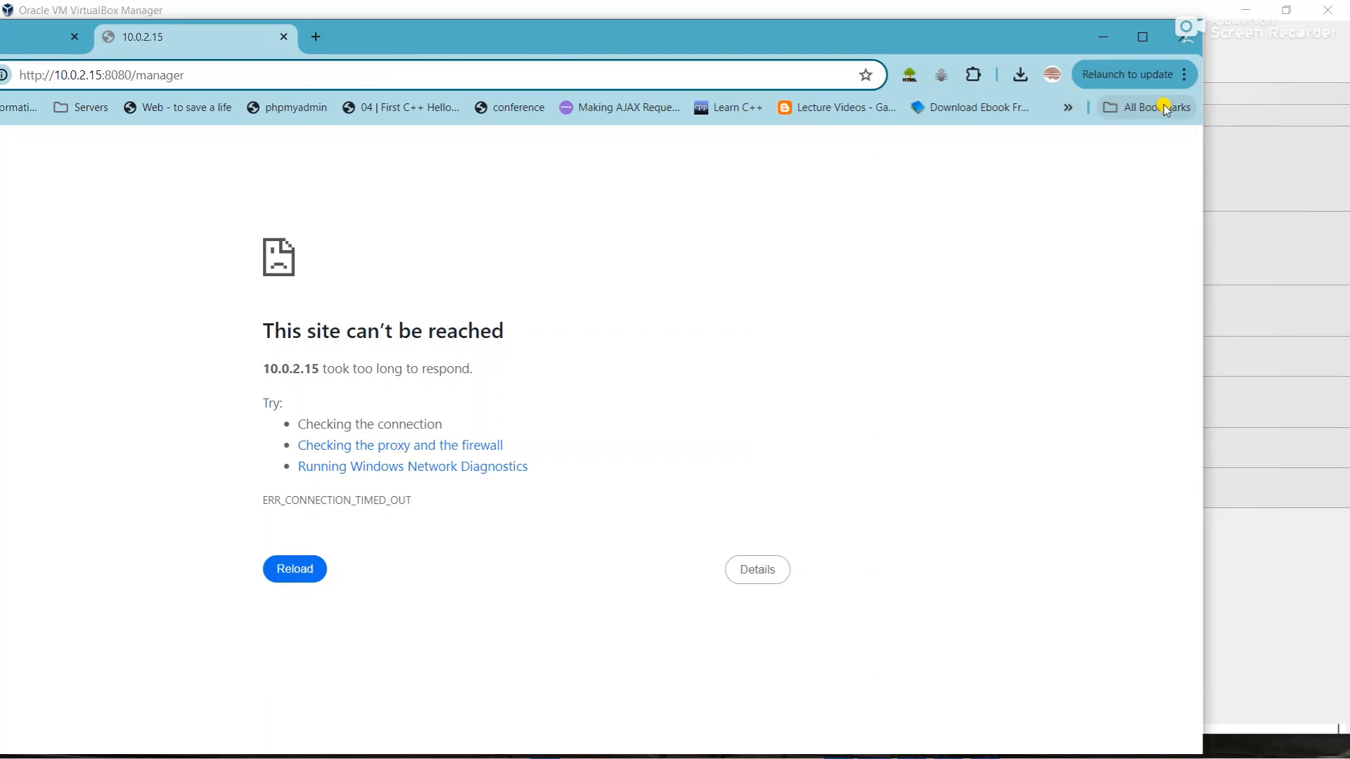
click(1164, 109)
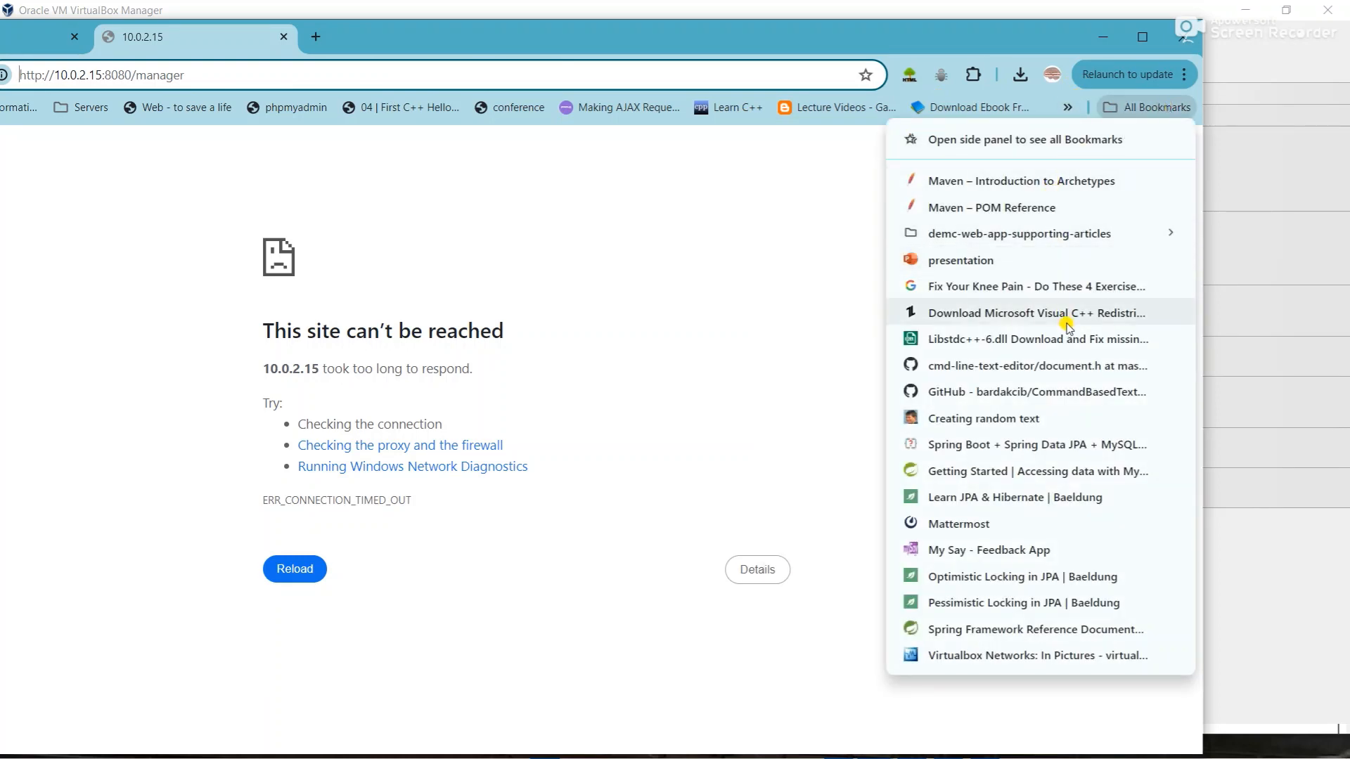
- Open the 'Virtualbox Networks: In Pictures' bookmark from the bookmarks side panel
click(1014, 144)
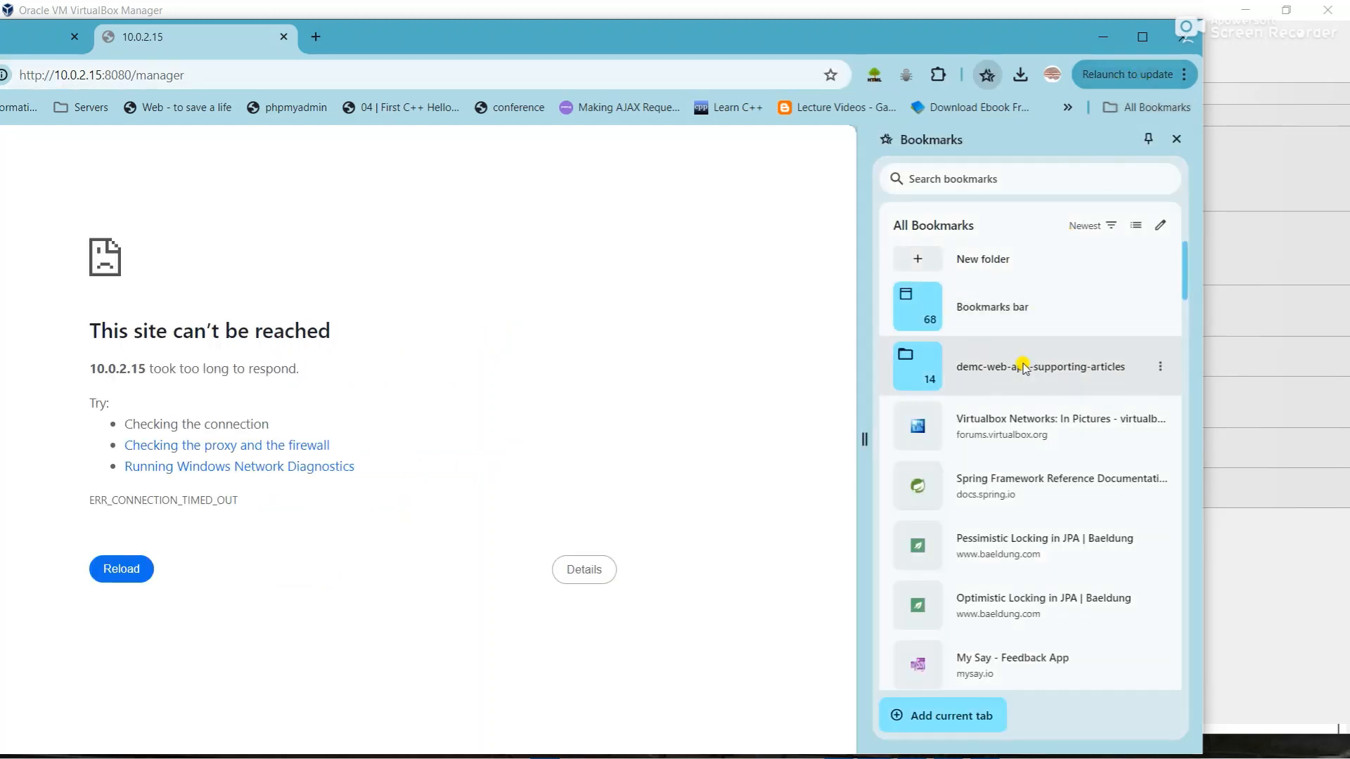
click(1014, 439)
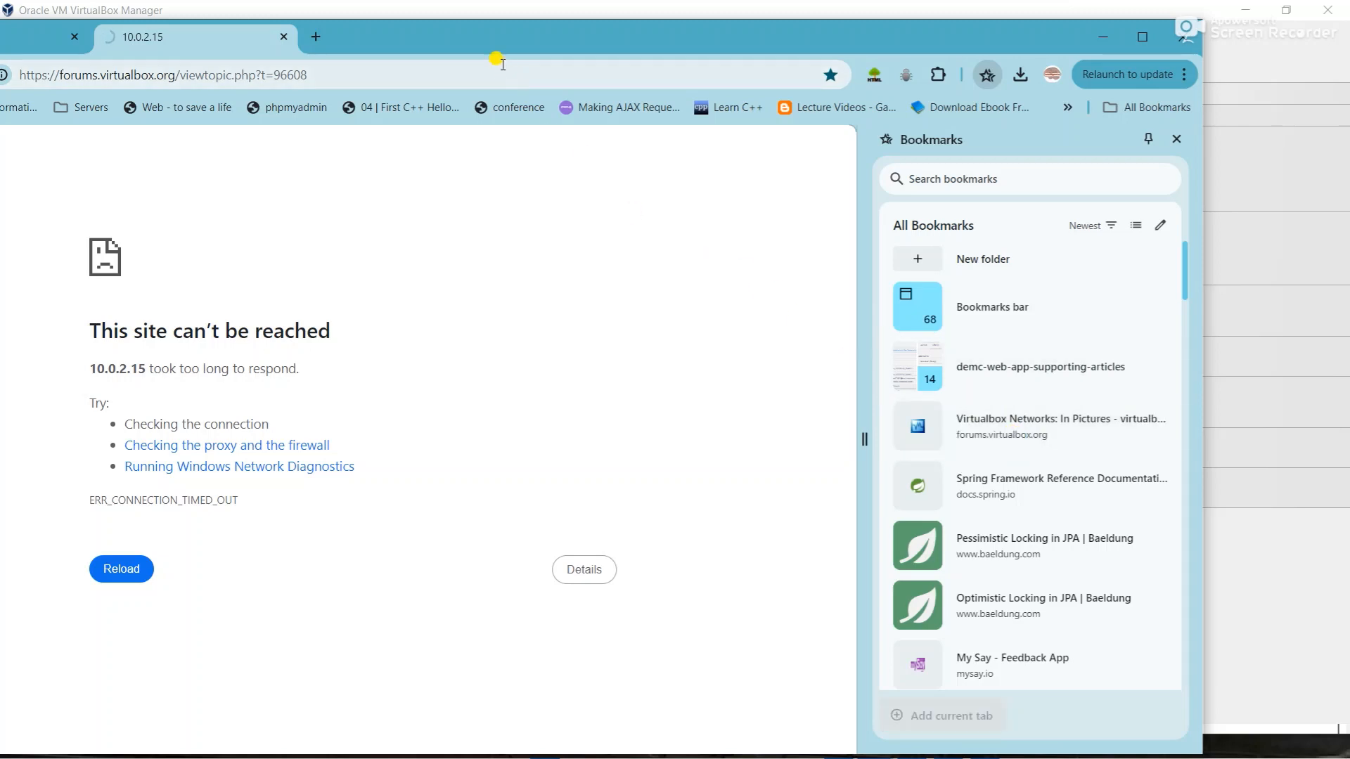
drag(467, 37, 671, 36)
- Scroll through the post's Bridged, Internal Network and Host-Only diagrams and explanations
scroll(408, 561, down, 8)
scroll(407, 561, down, 2)
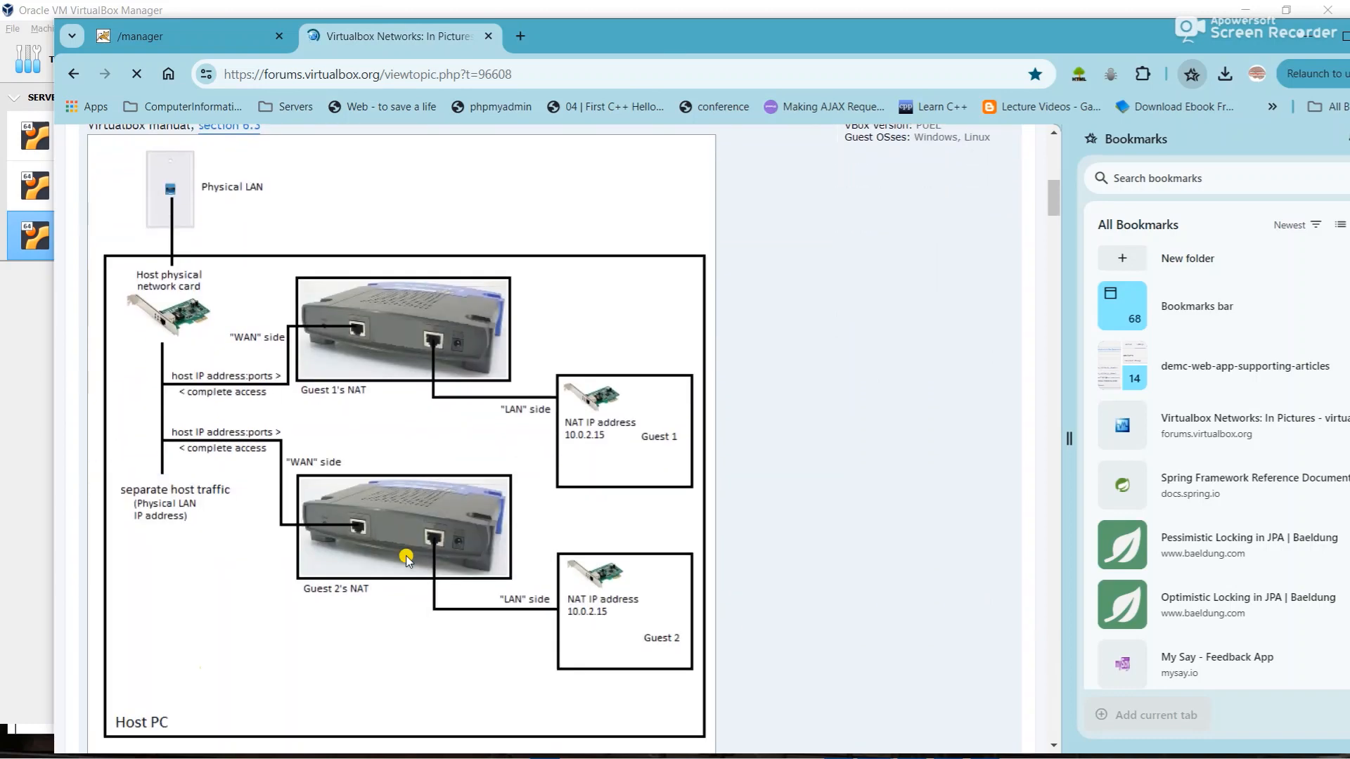
scroll(273, 525, up, 3)
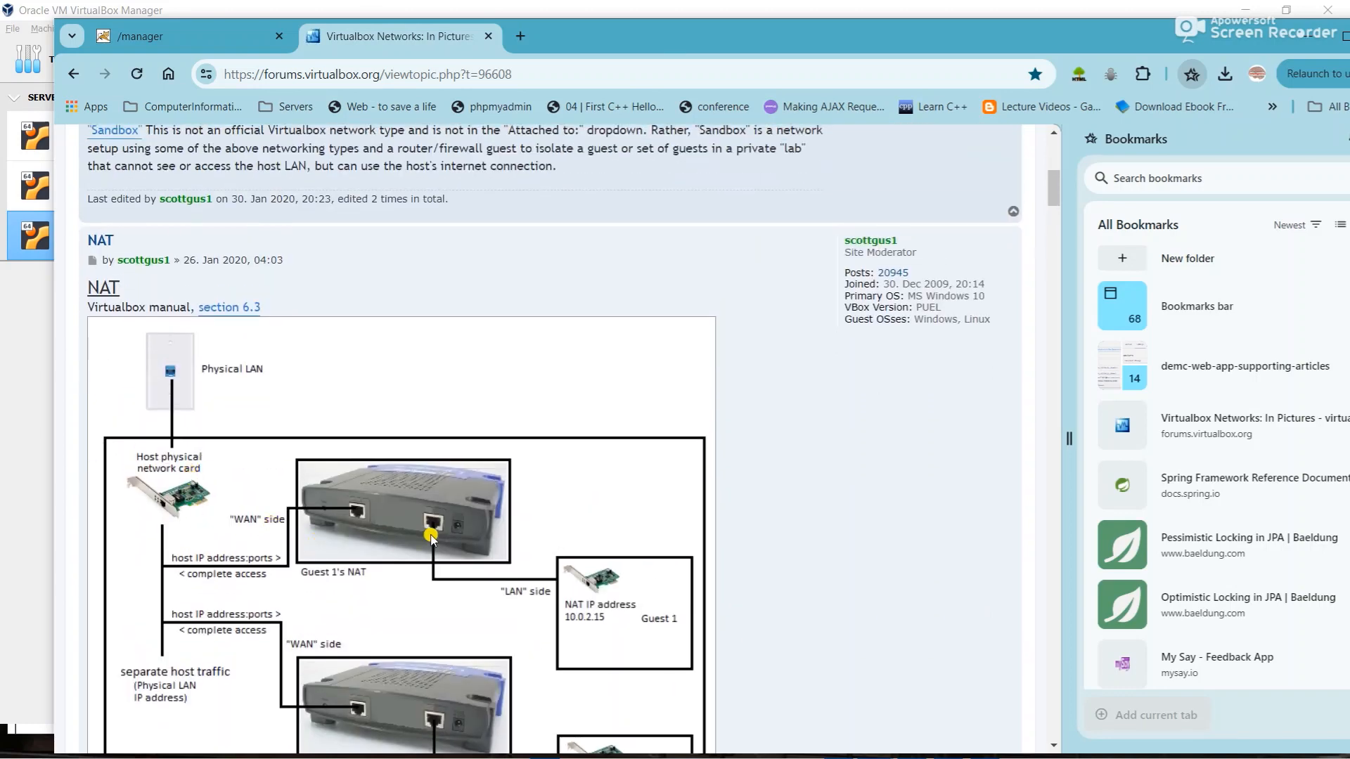
scroll(408, 549, down, 2)
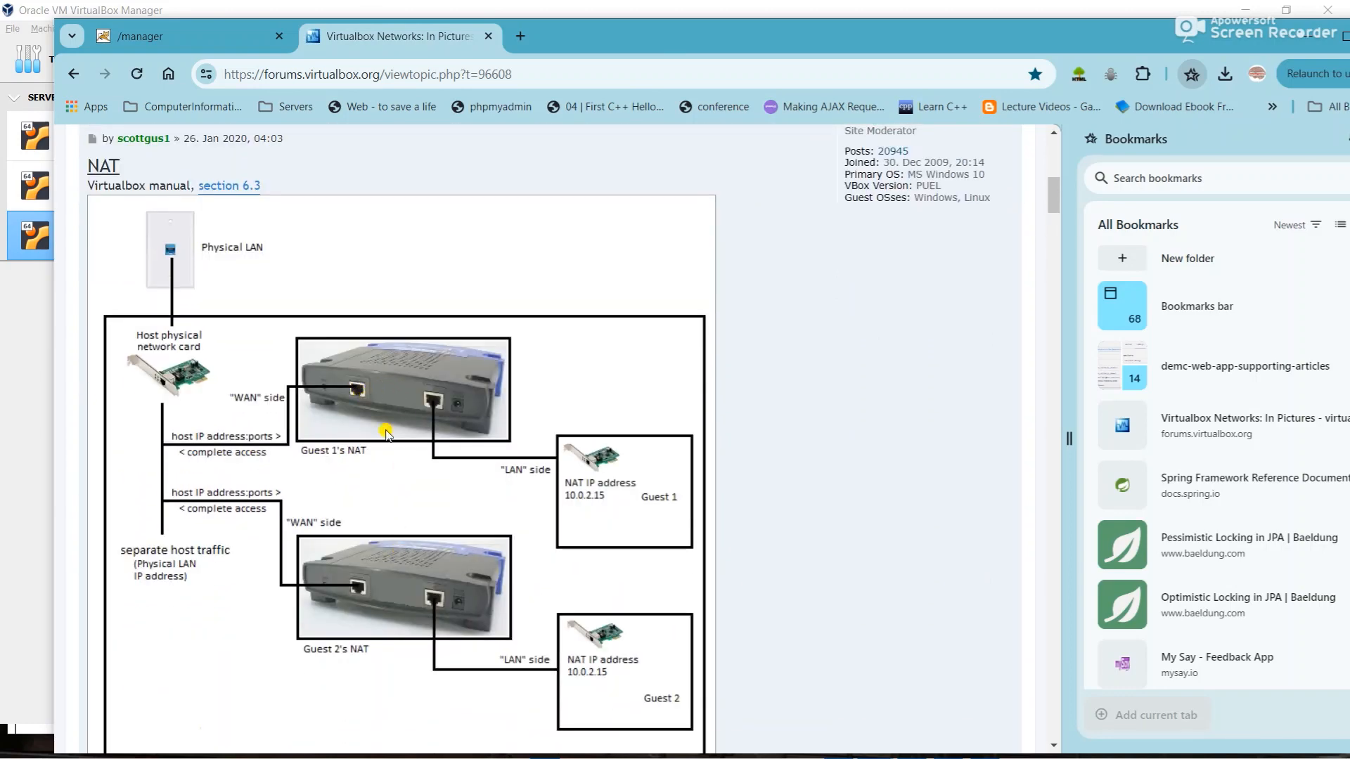
scroll(426, 598, down, 2)
scroll(438, 274, down, 15)
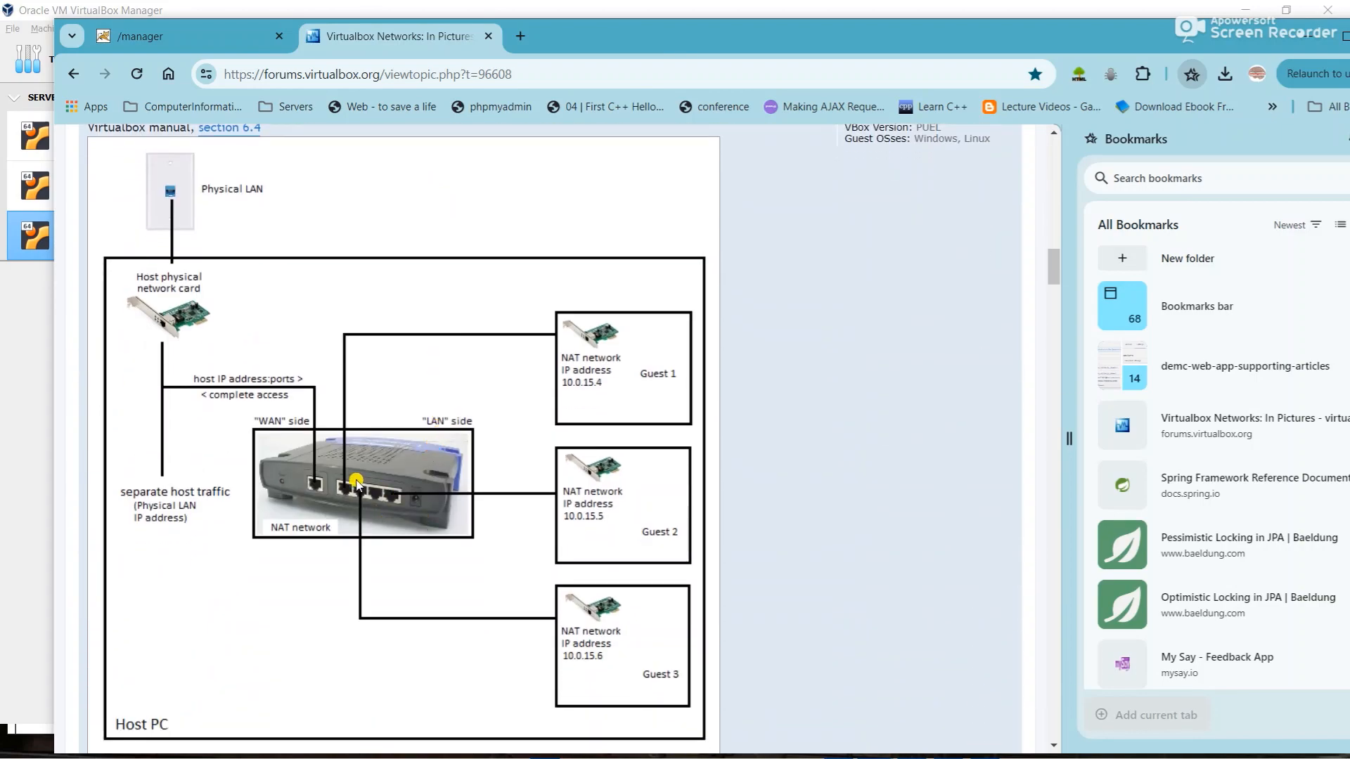
scroll(386, 468, down, 15)
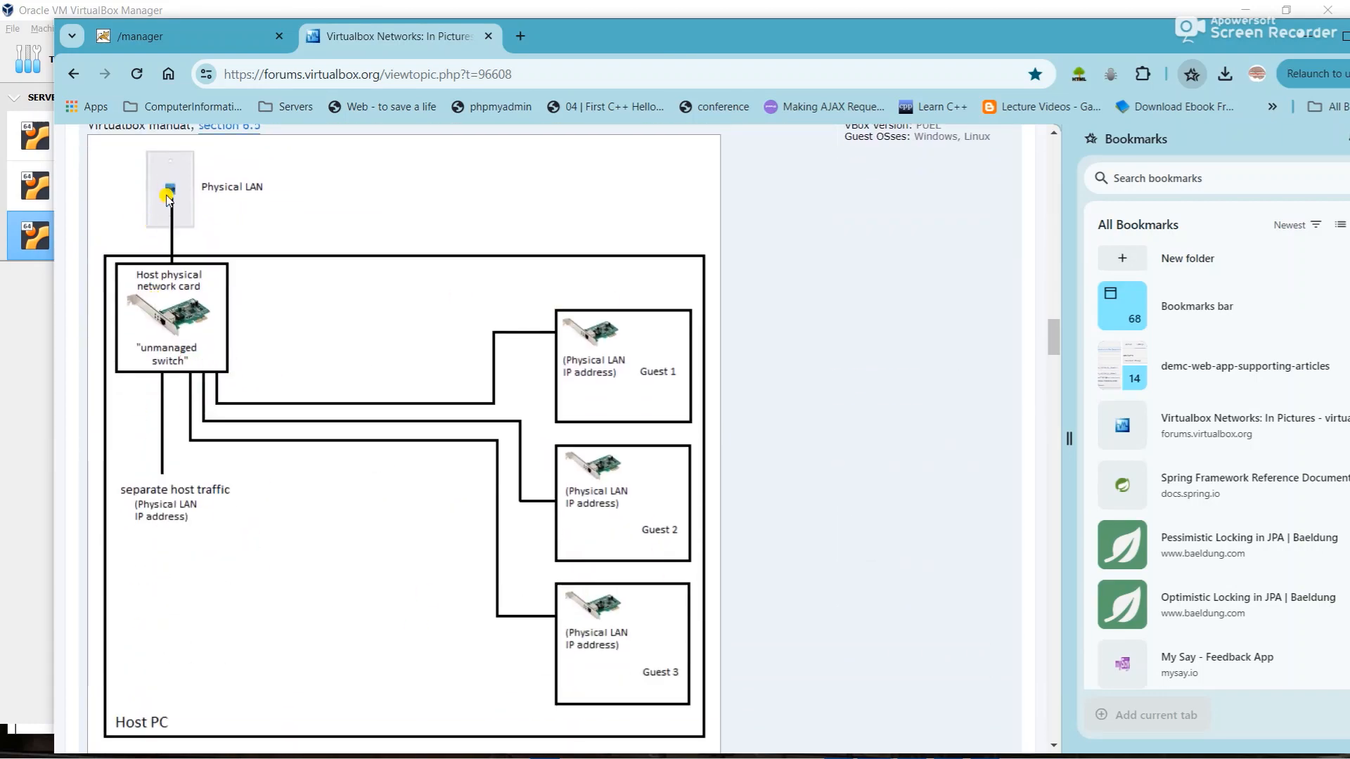
scroll(202, 411, down, 18)
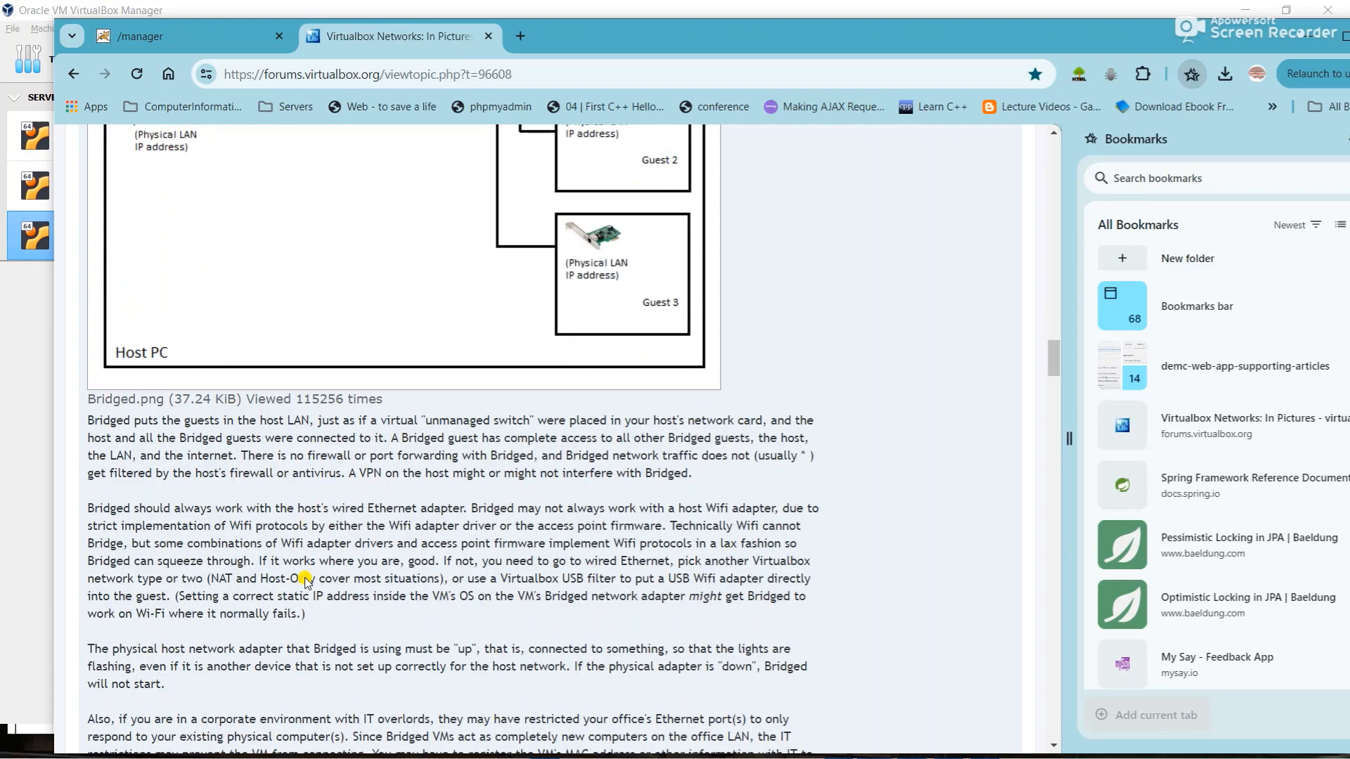
scroll(249, 288, up, 2)
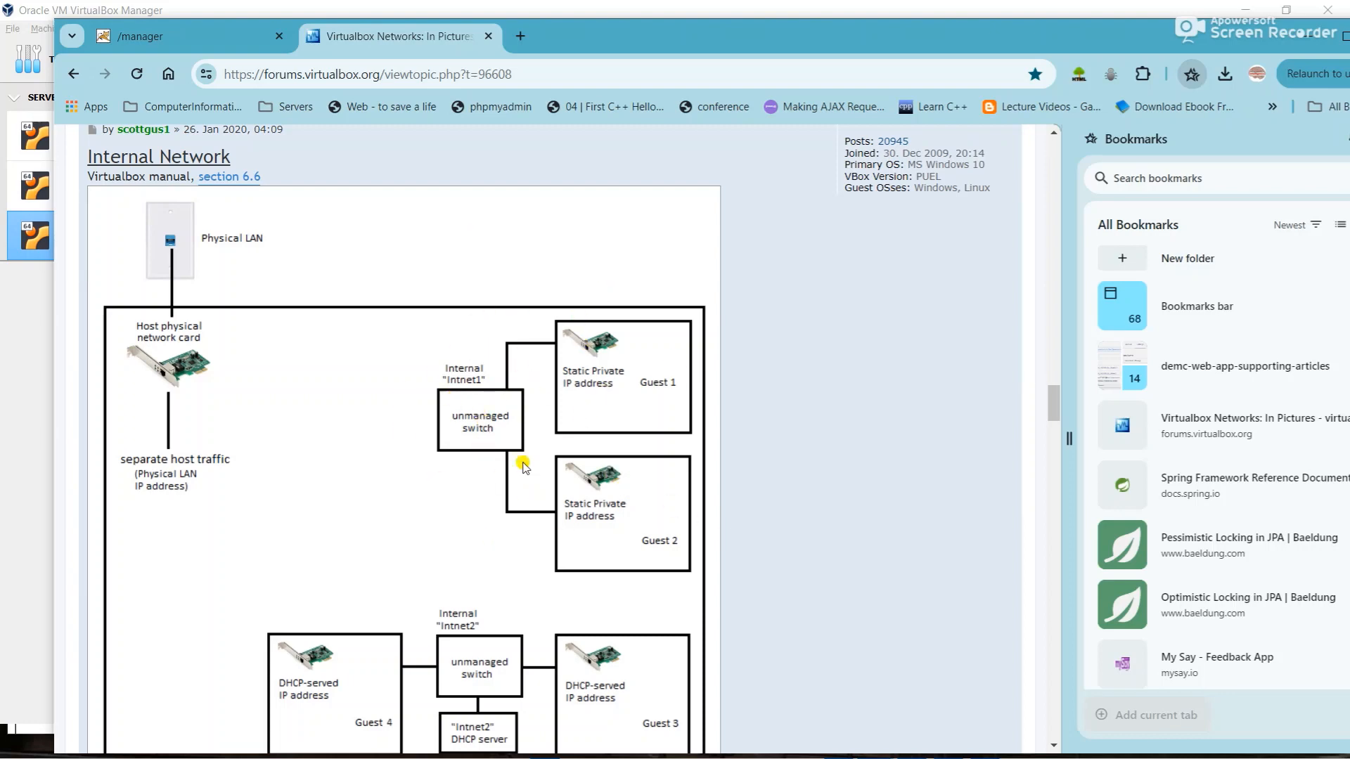
scroll(518, 457, down, 15)
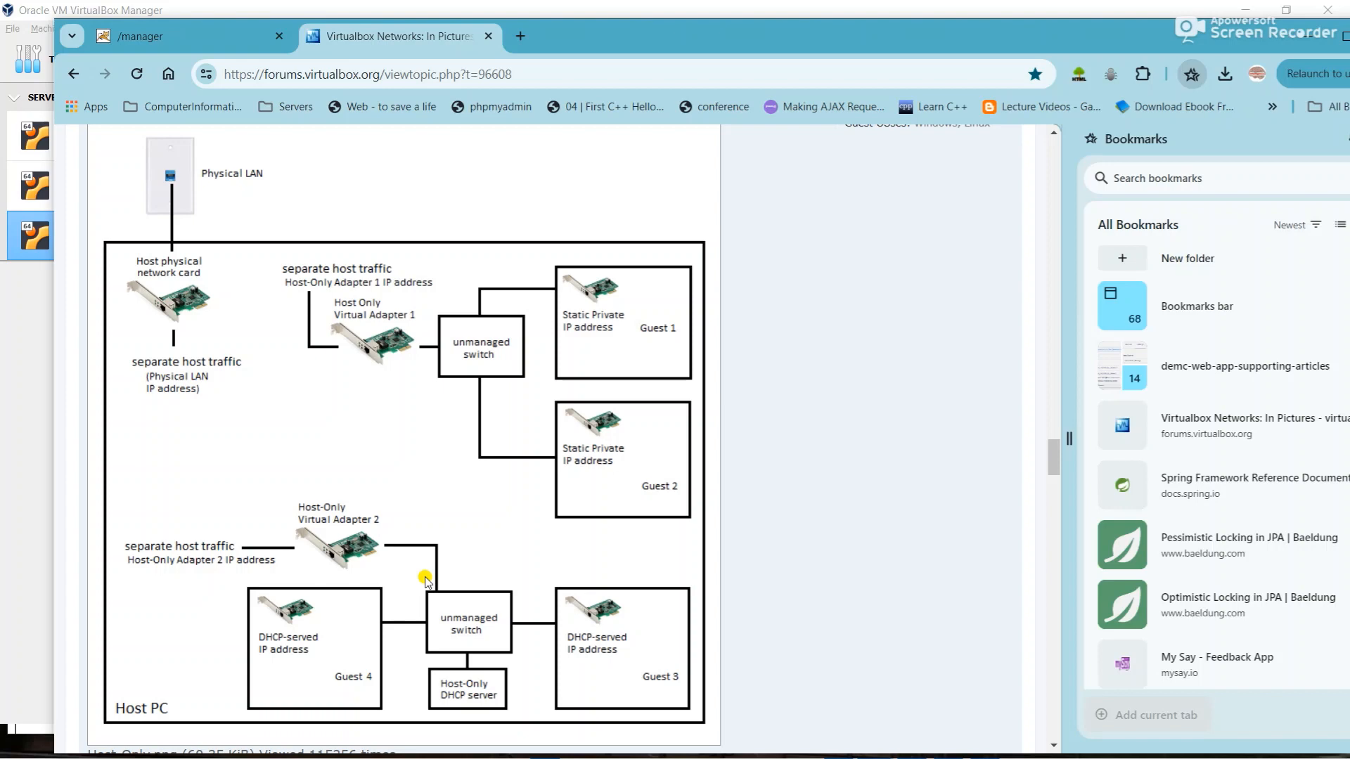
scroll(425, 580, up, 2)
scroll(425, 580, down, 6)
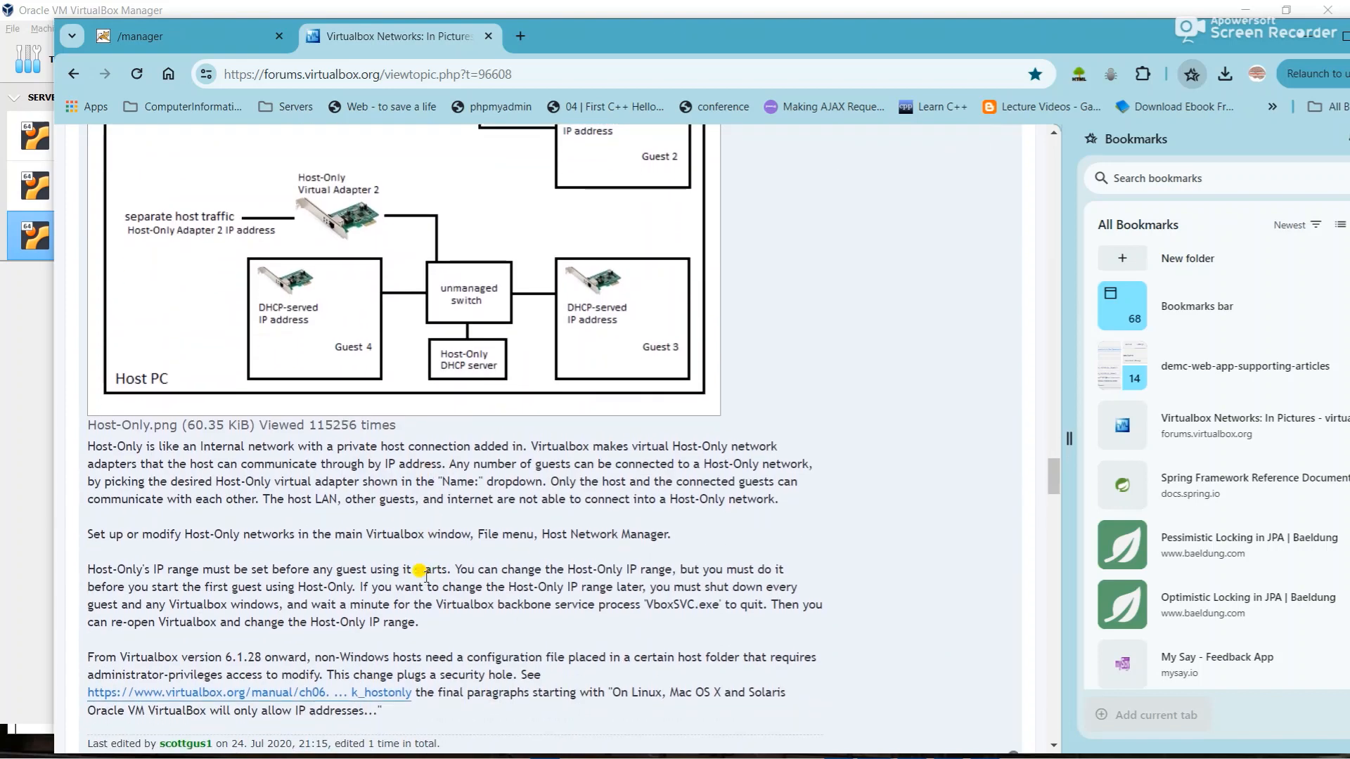
- Open a File Explorer window and reposition it on screen
key(super)
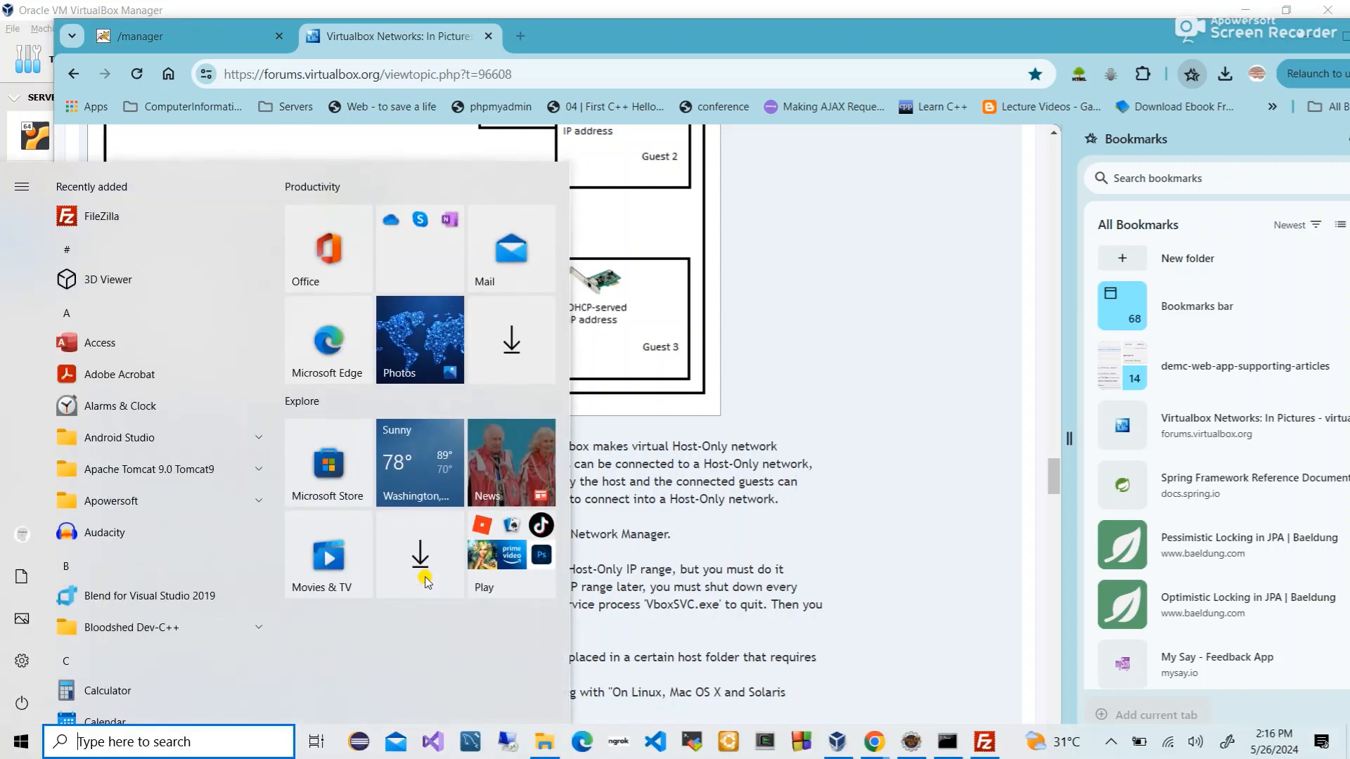
text(net)
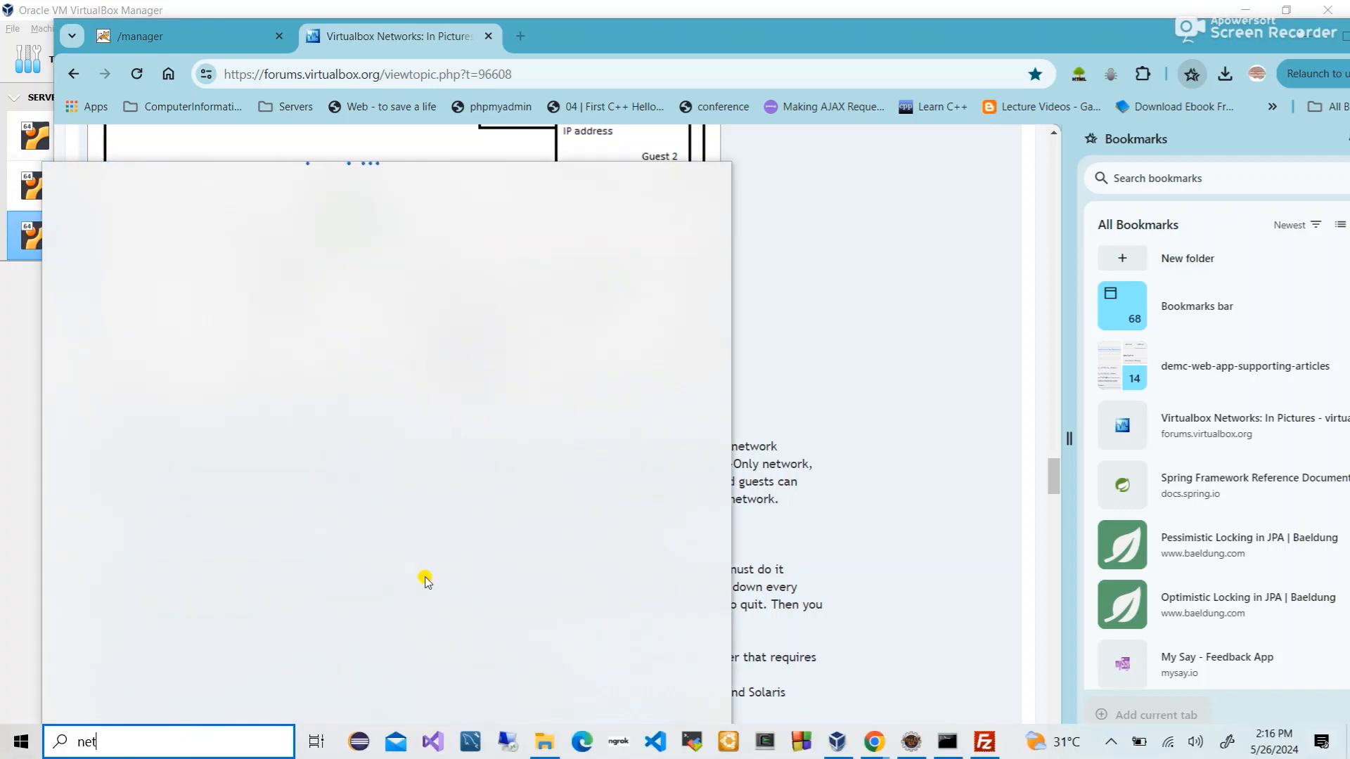
click(552, 741)
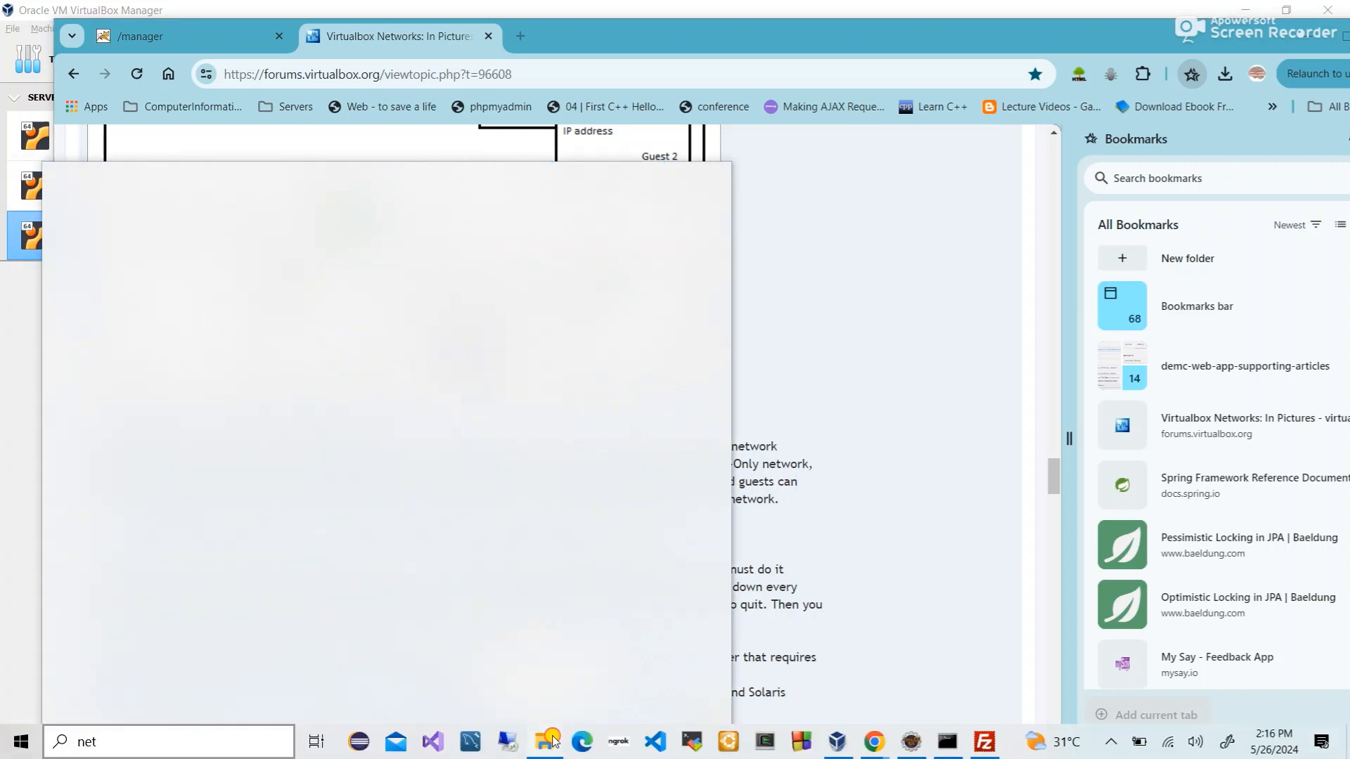
click(689, 186)
drag(689, 187, 553, 51)
scroll(288, 380, up, 3)
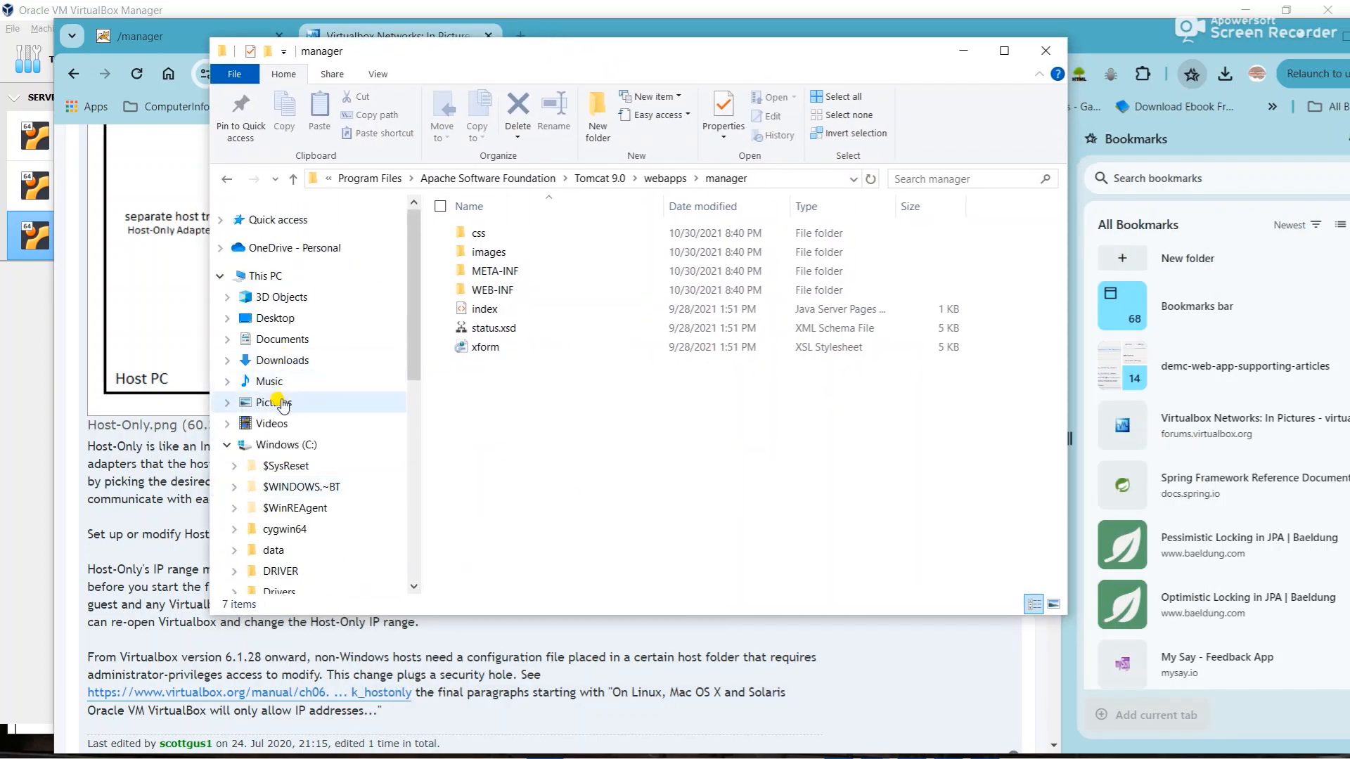
- Go to the Pictures folder and scroll through its images
click(277, 402)
scroll(626, 490, down, 5)
scroll(624, 485, down, 15)
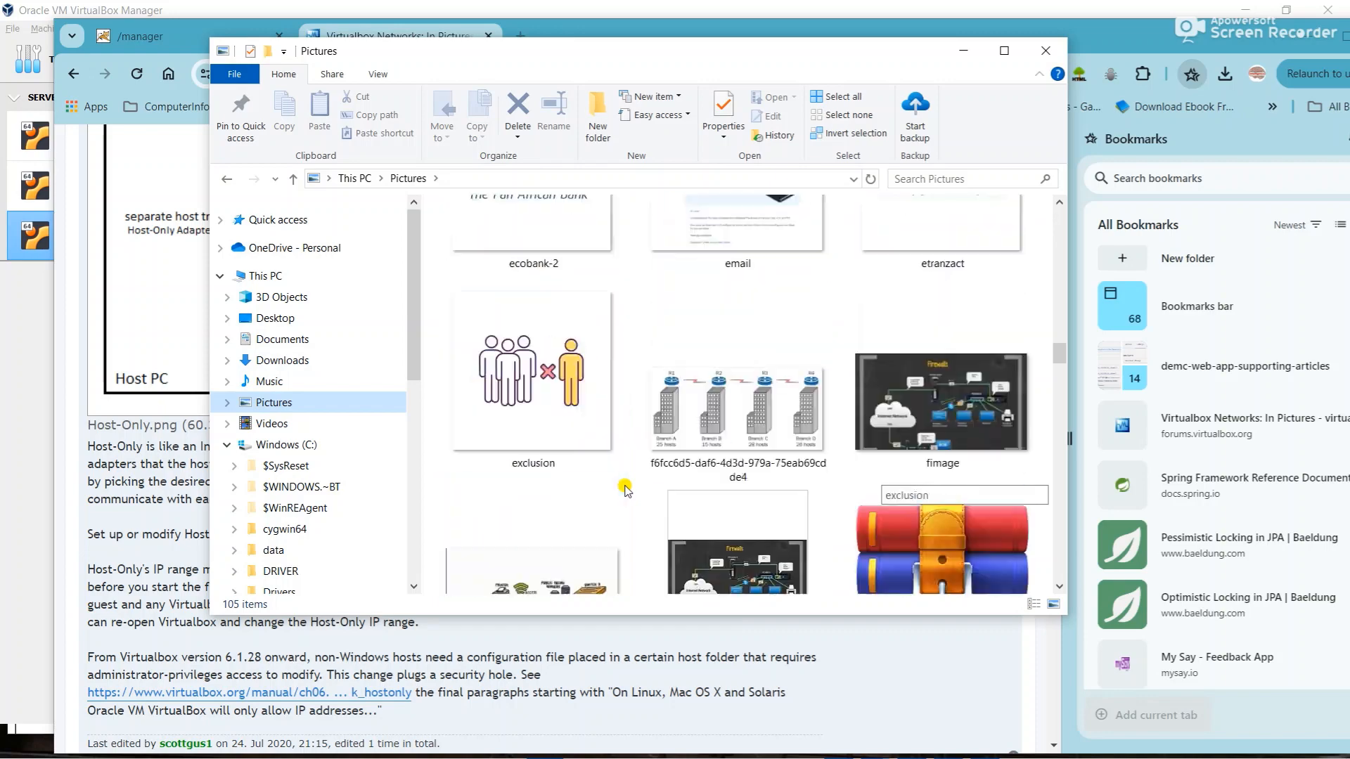
scroll(626, 490, down, 15)
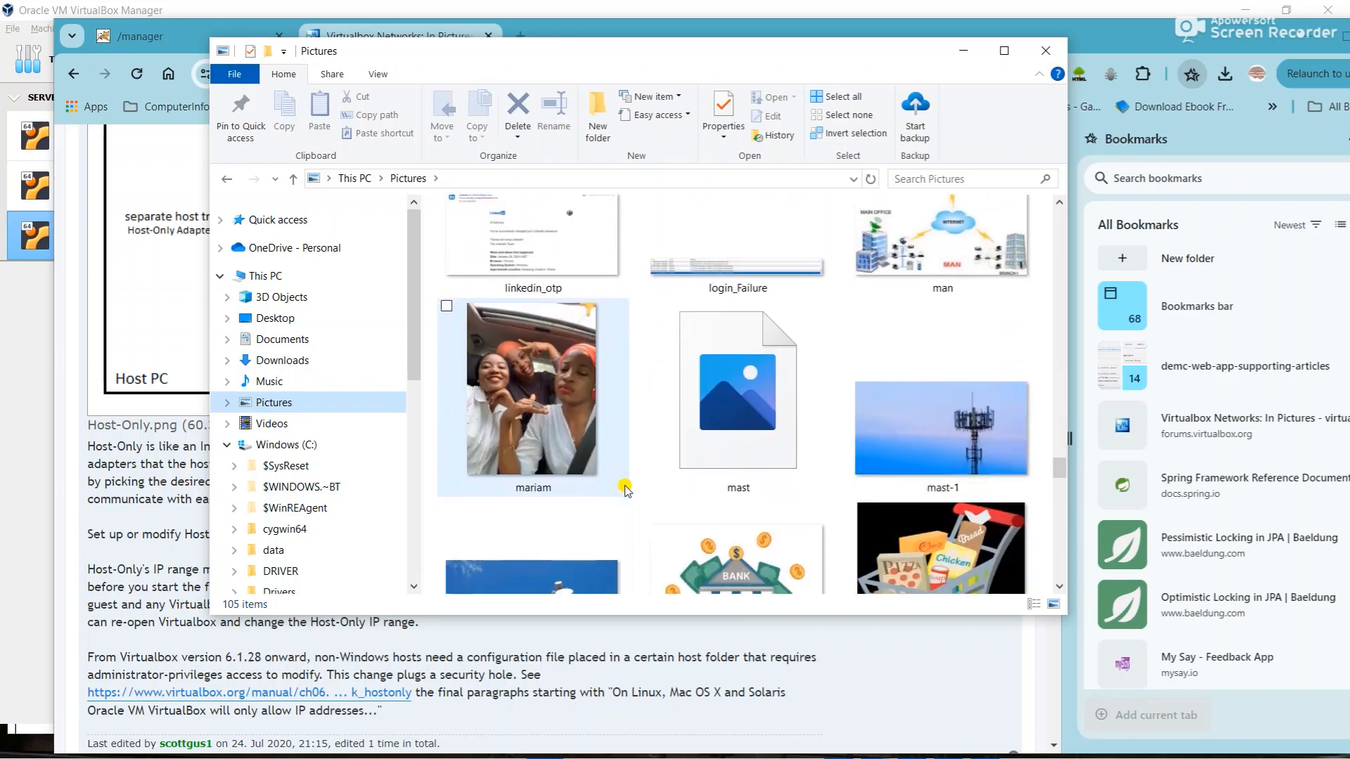
scroll(626, 490, down, 15)
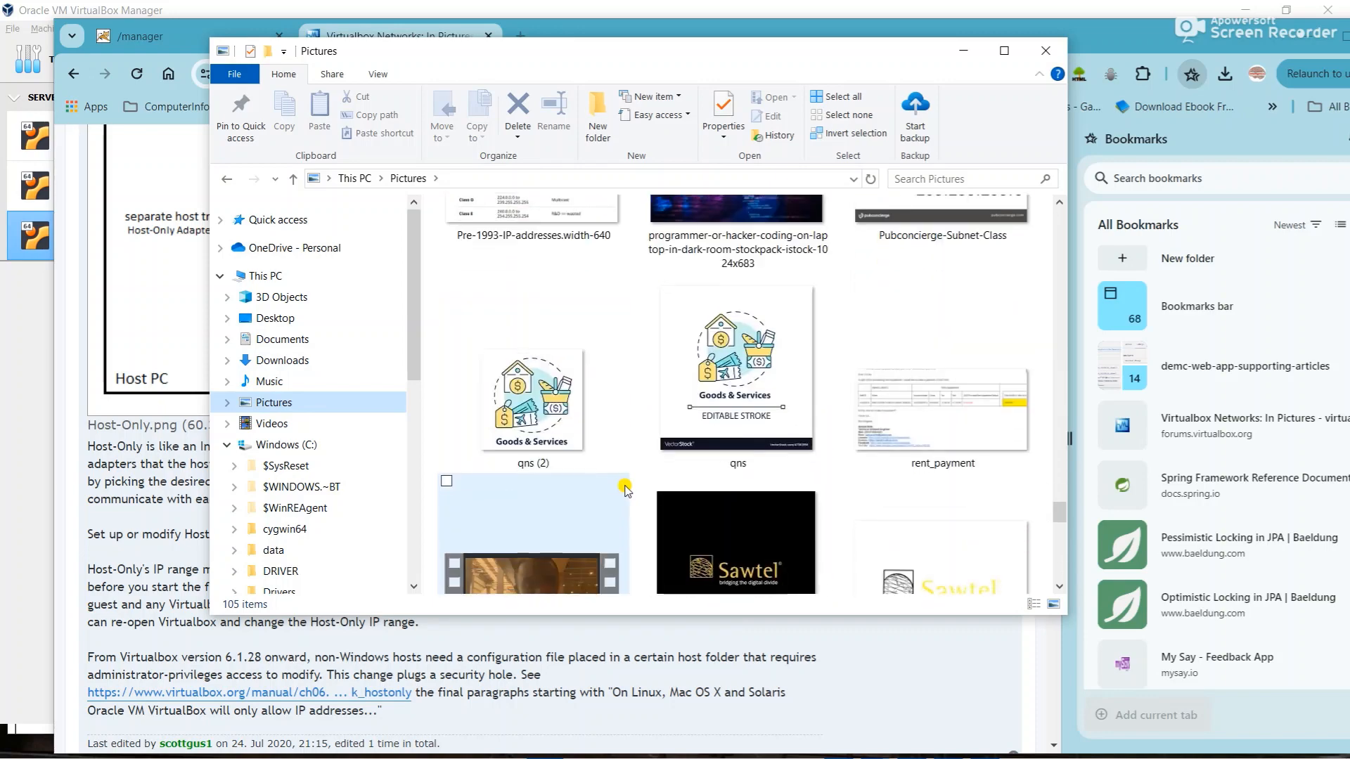
scroll(625, 490, down, 2)
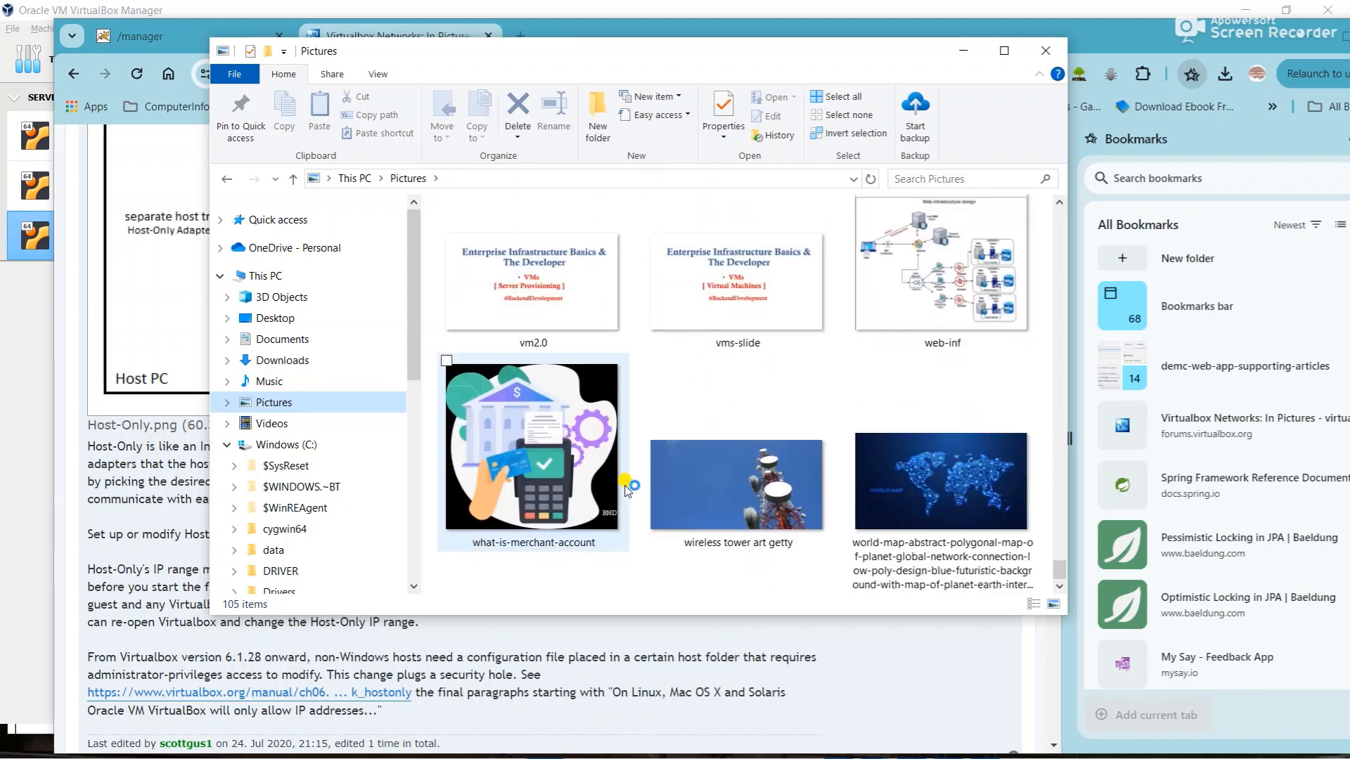
scroll(626, 490, up, 5)
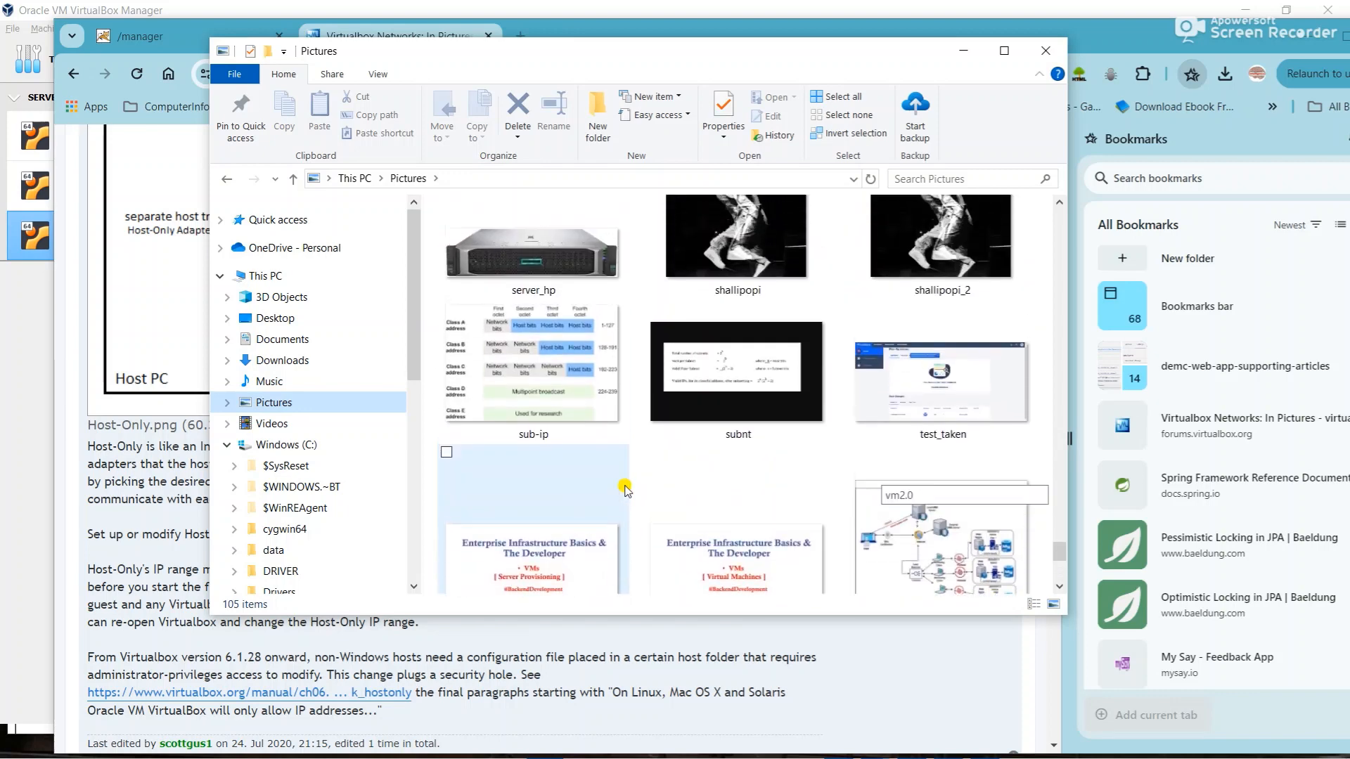
scroll(625, 490, up, 6)
scroll(625, 490, down, 8)
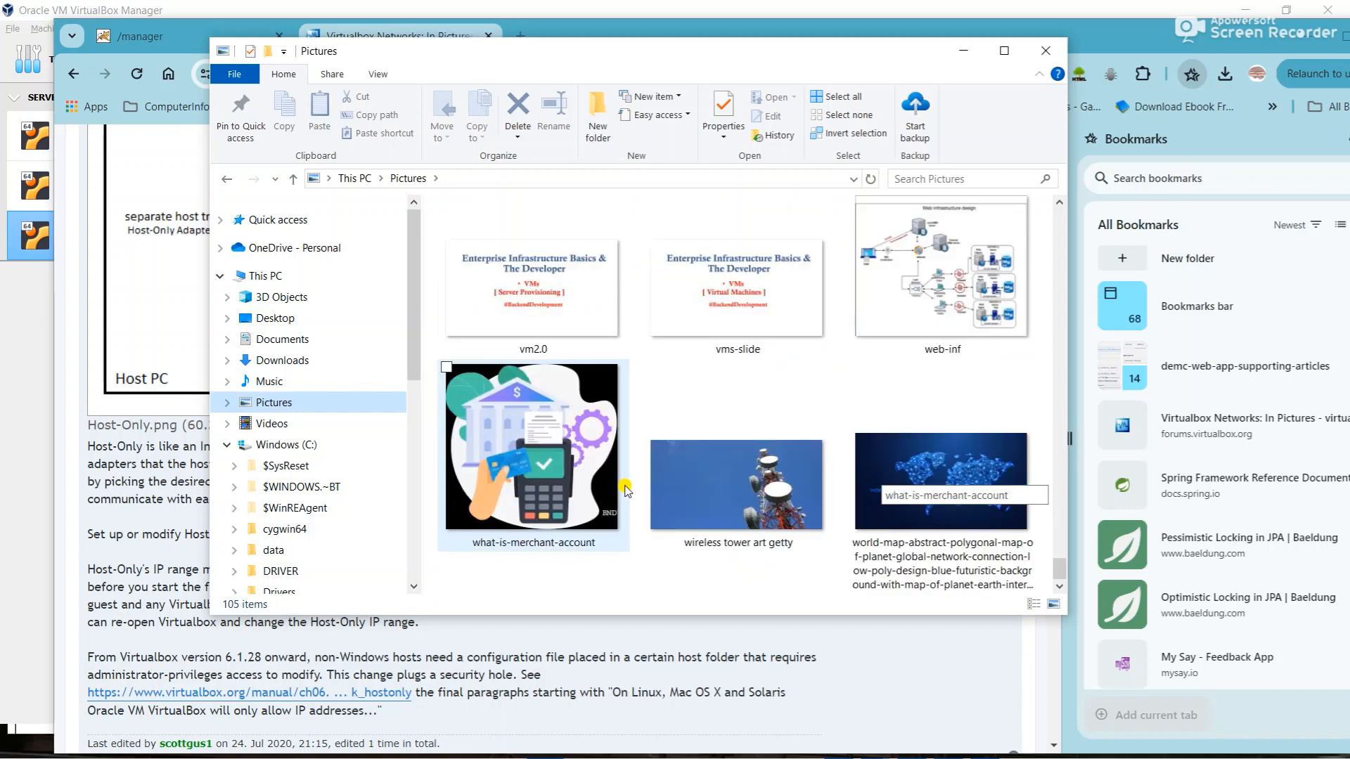
- Search Pictures for 'net' and open the networking_vms image
click(927, 174)
text(net)
key(Return)
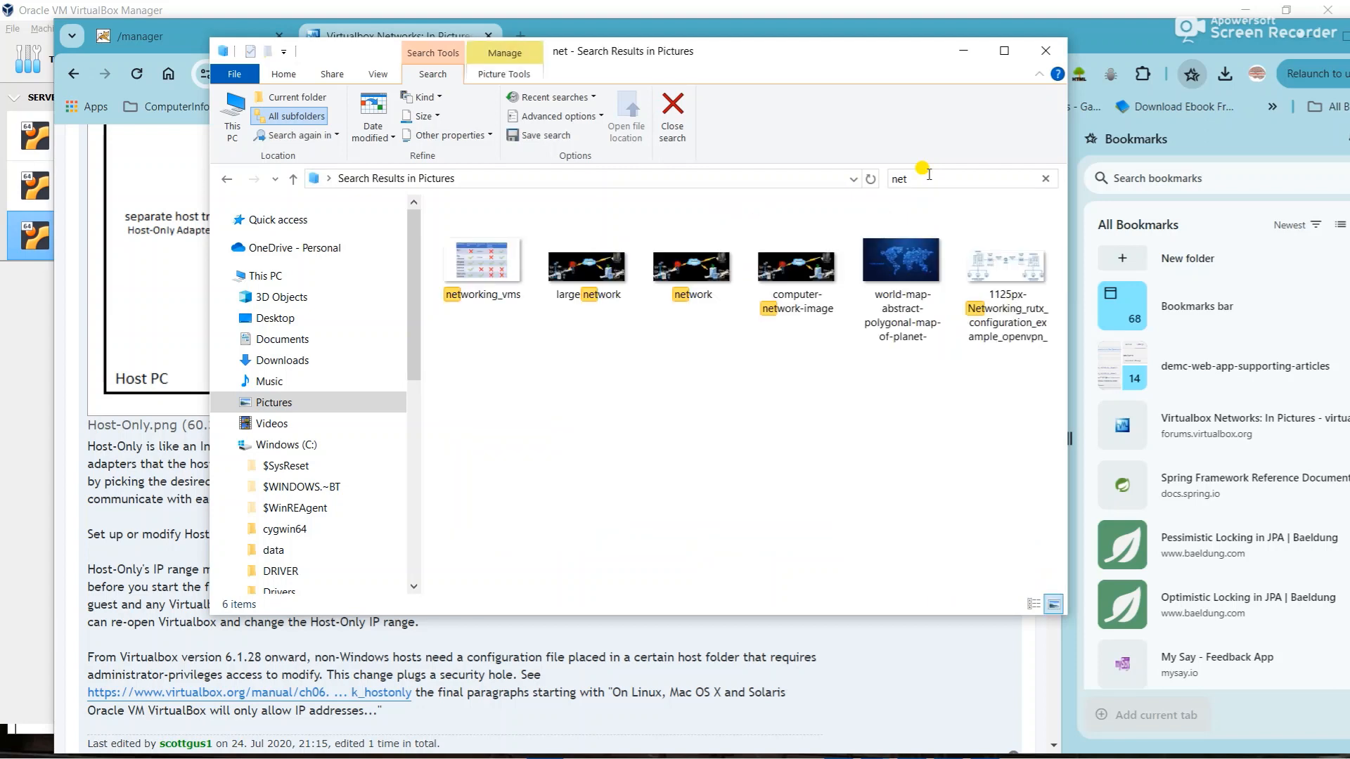
double_click(485, 266)
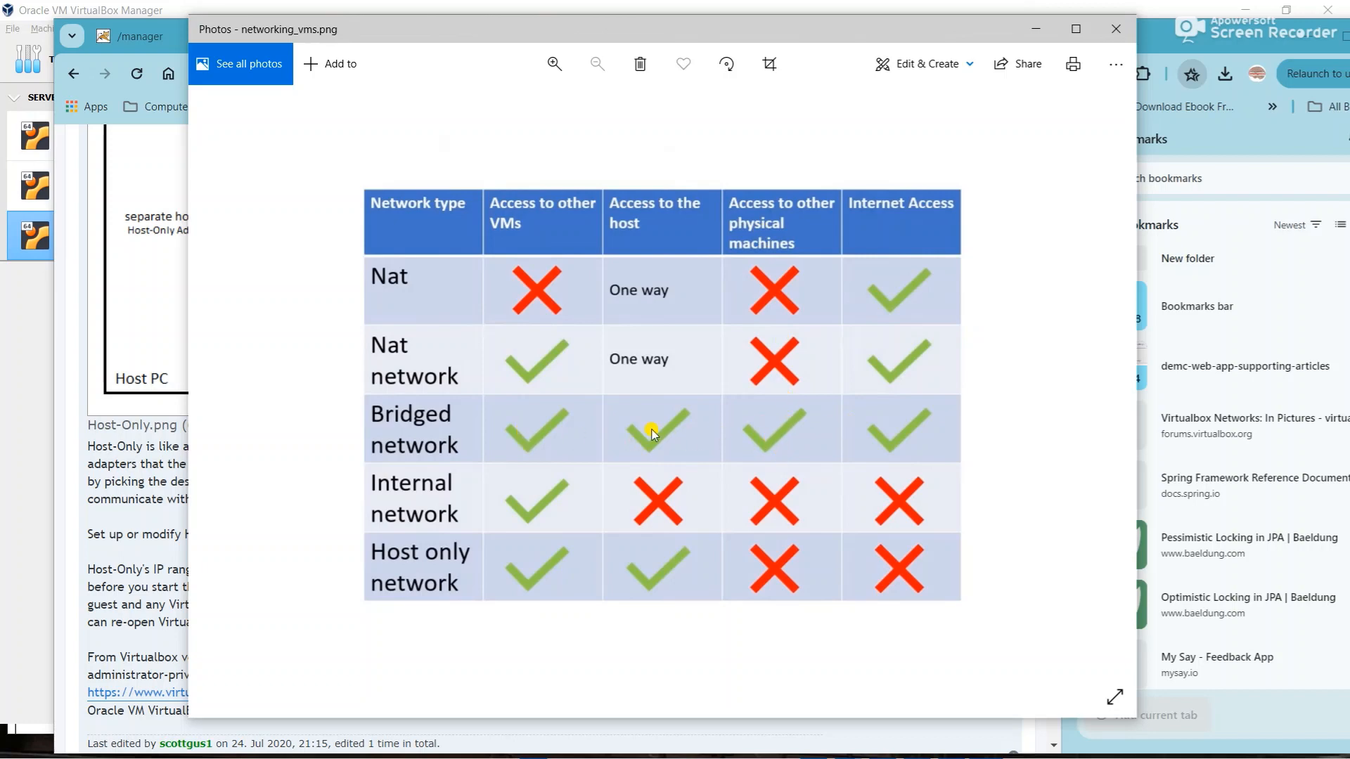
- Minimize the Photos viewer showing the networking_vms.png network-access table
click(1035, 29)
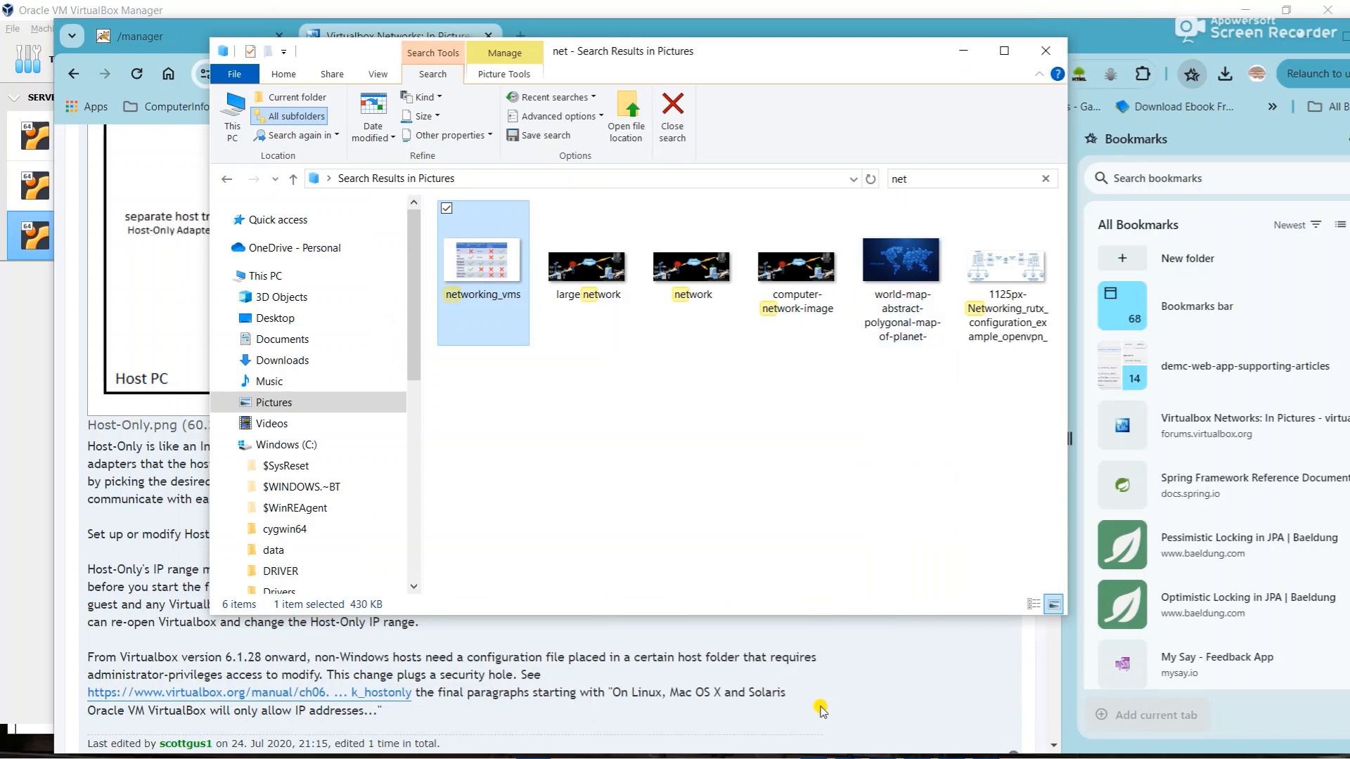
- Start APP_SERVER from VirtualBox Manager and accept switching its window to scaled mode
key(super)
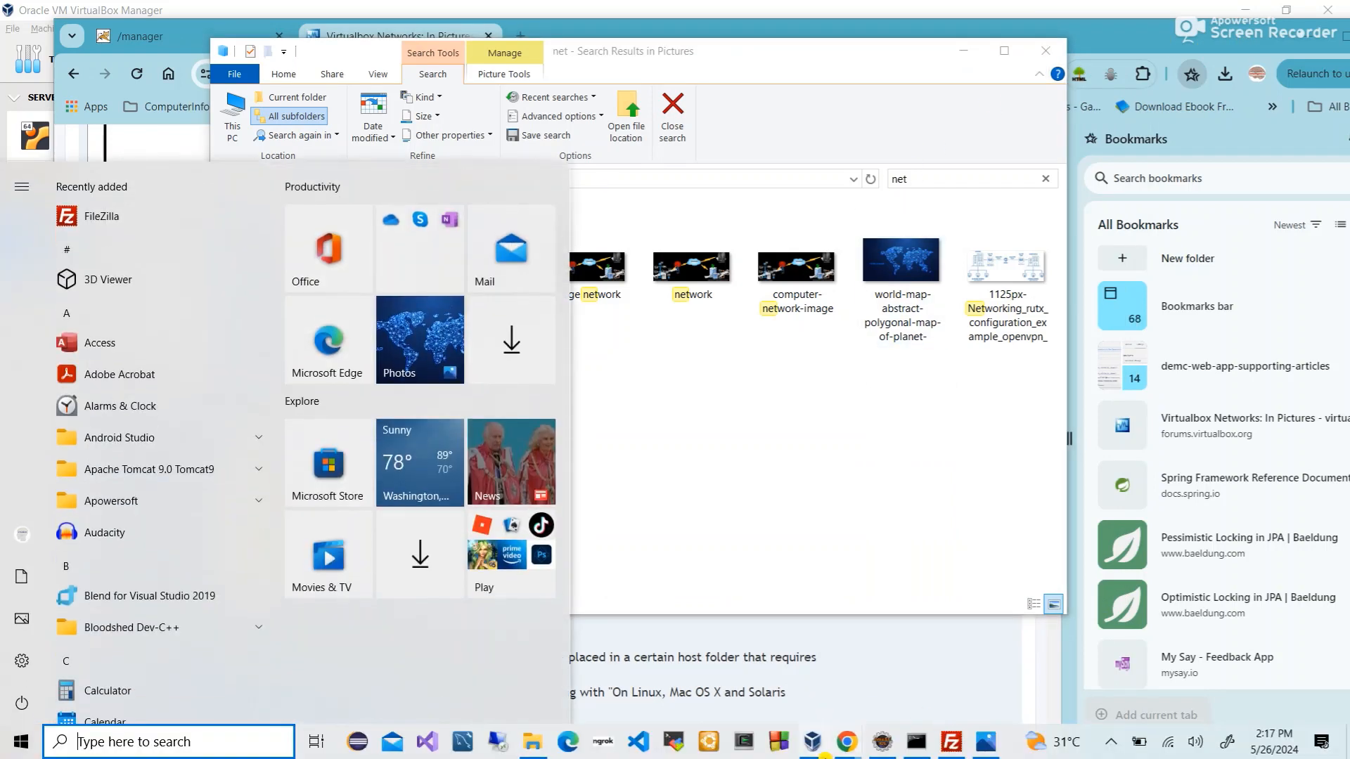
click(811, 749)
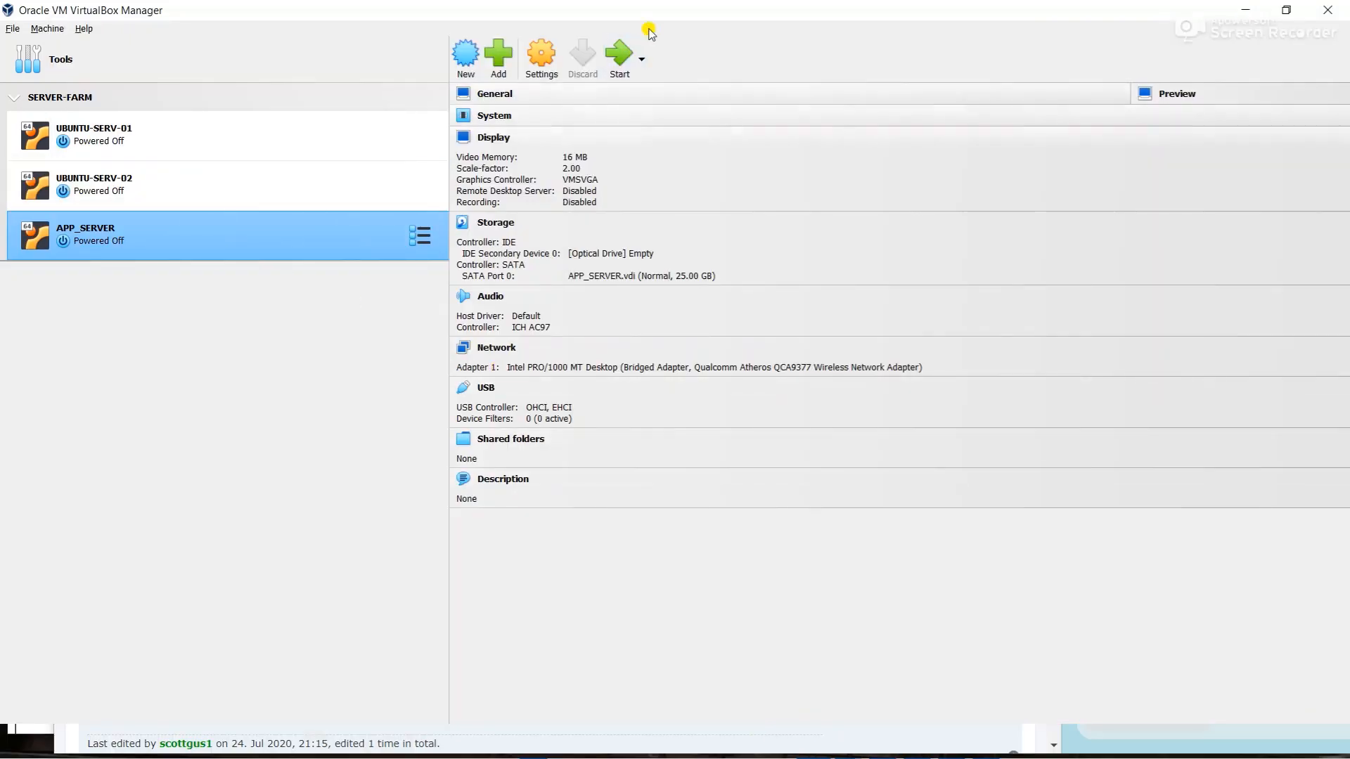
click(623, 51)
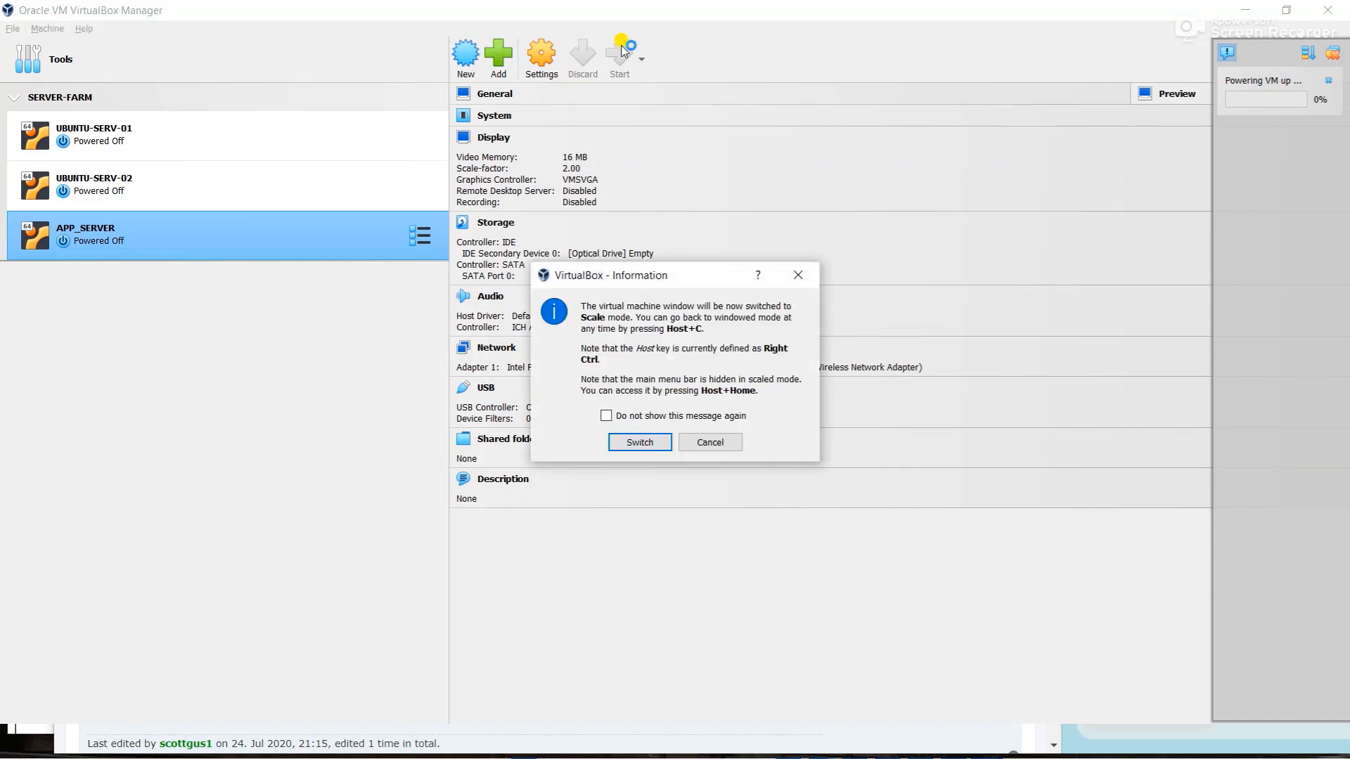
click(640, 449)
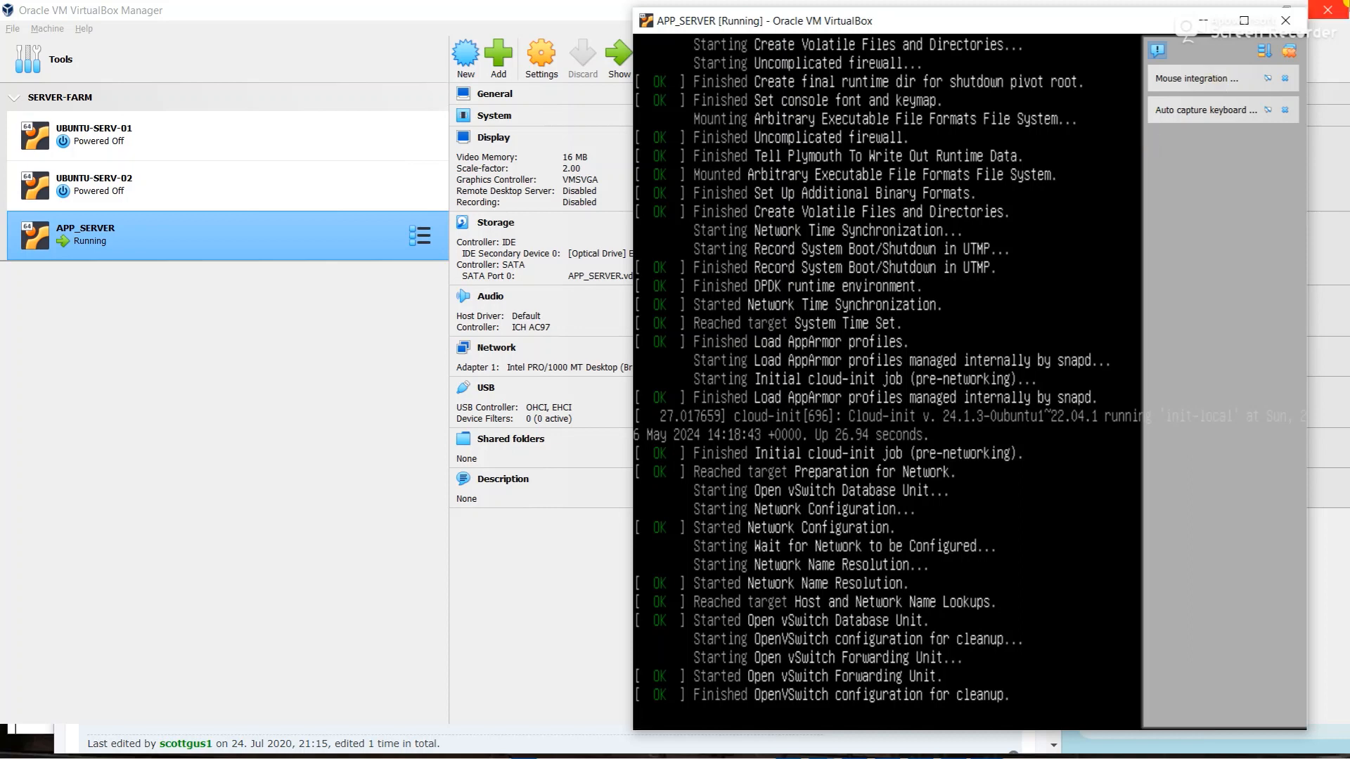
- Move the APP_SERVER console window further left on the screen
drag(940, 23, 653, 40)
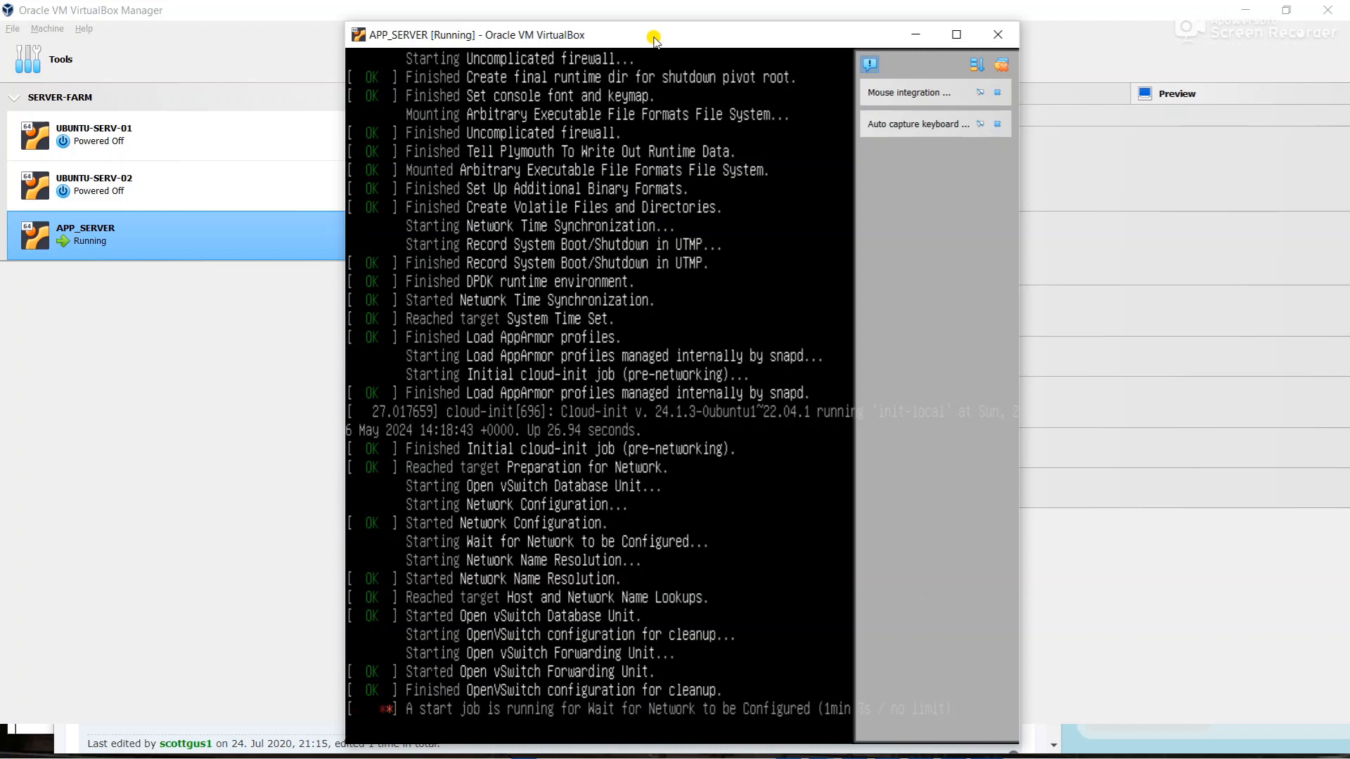
- Bring the VirtualBox Manager window in front of the APP_SERVER console
click(464, 7)
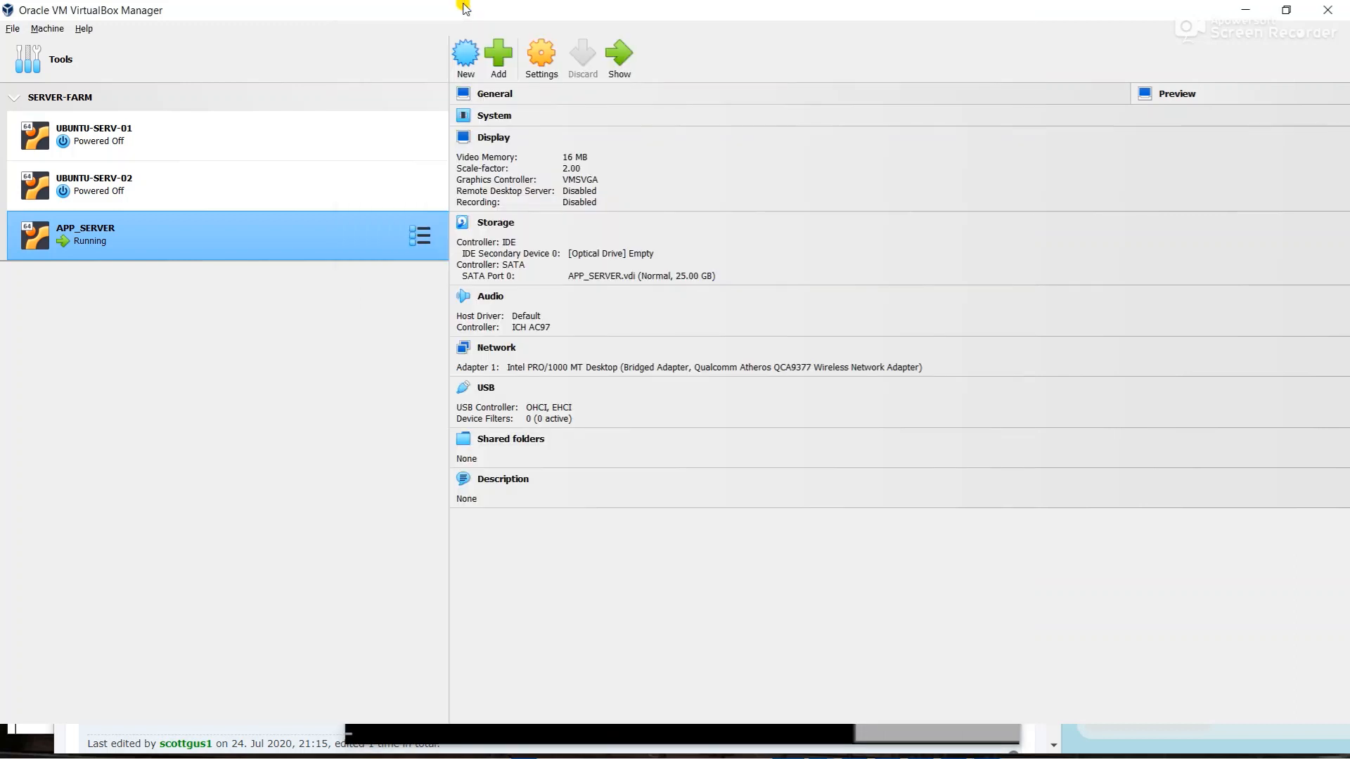
- Log in to the APP_SERVER console as appuser with the account password
click(543, 644)
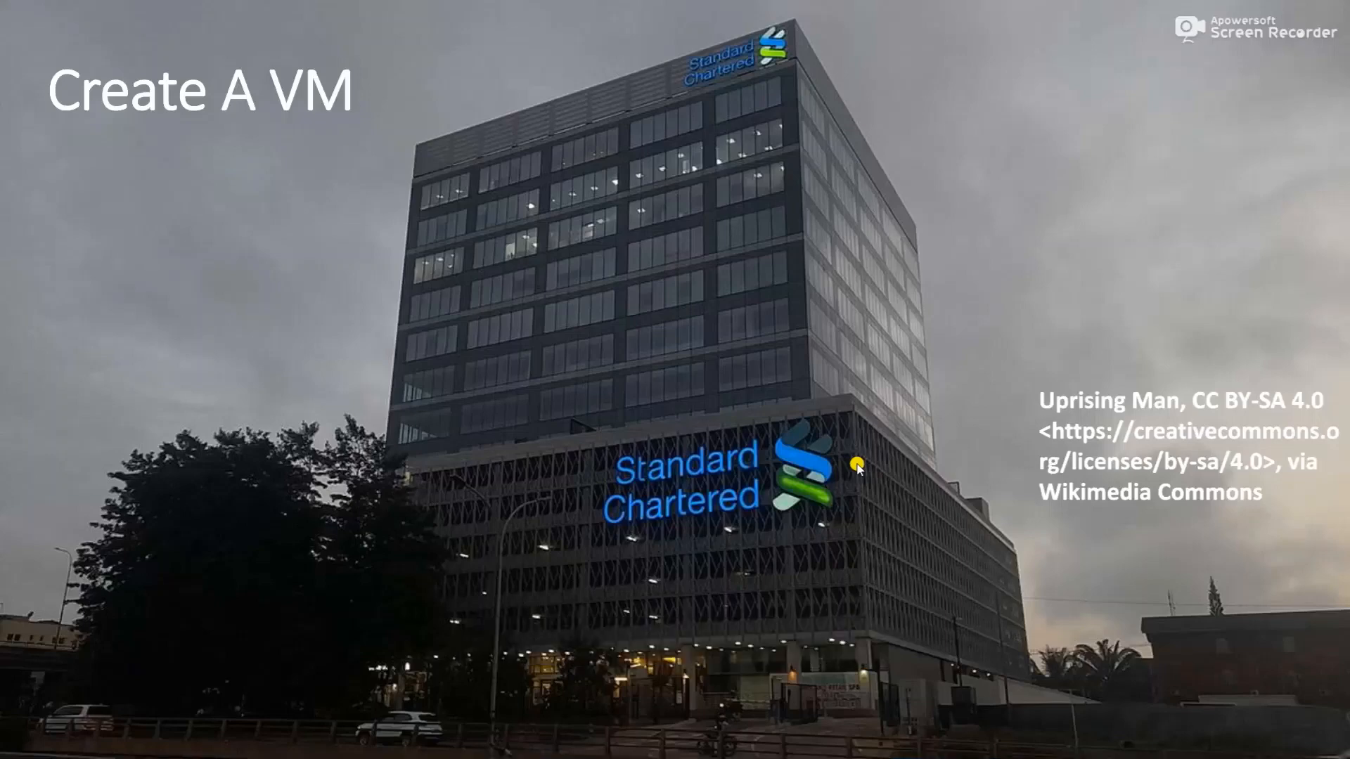
key(alt+Tab)
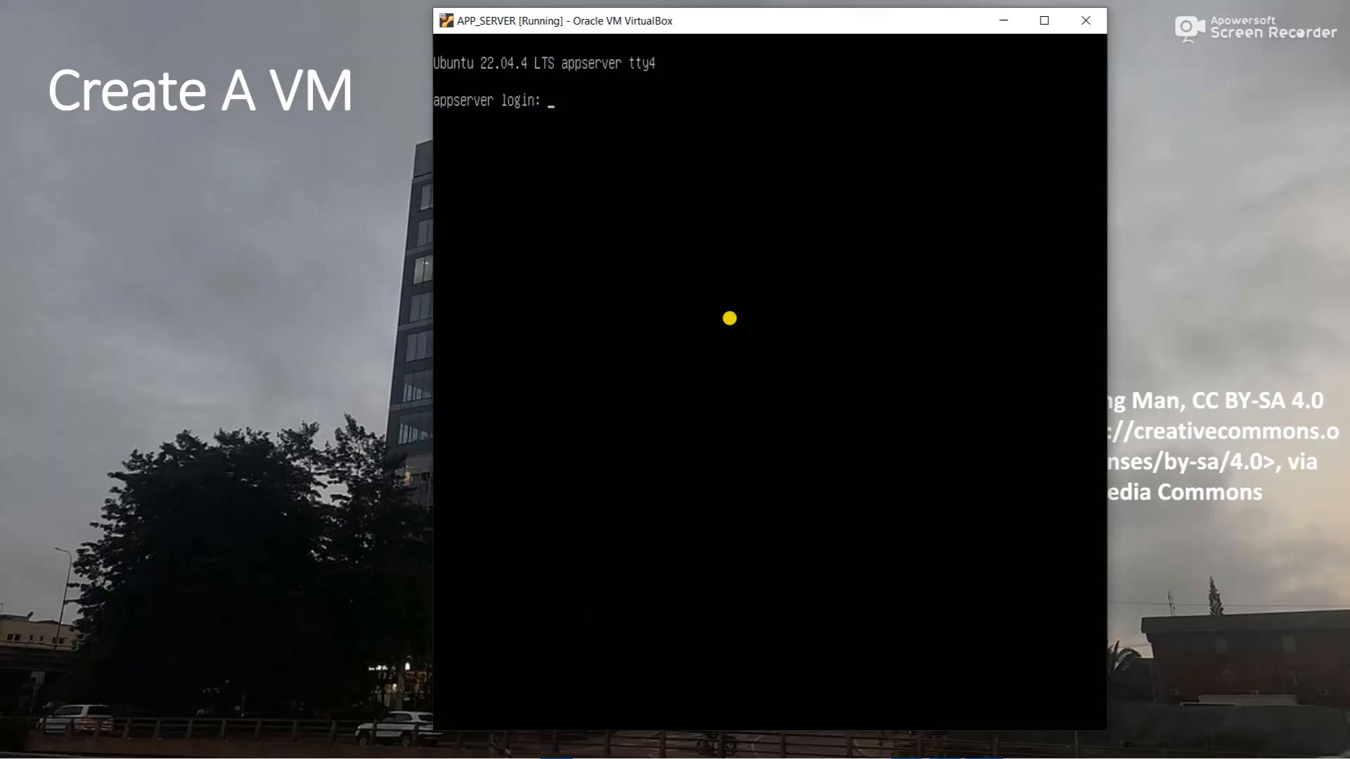
text(appuser)
key(Return)
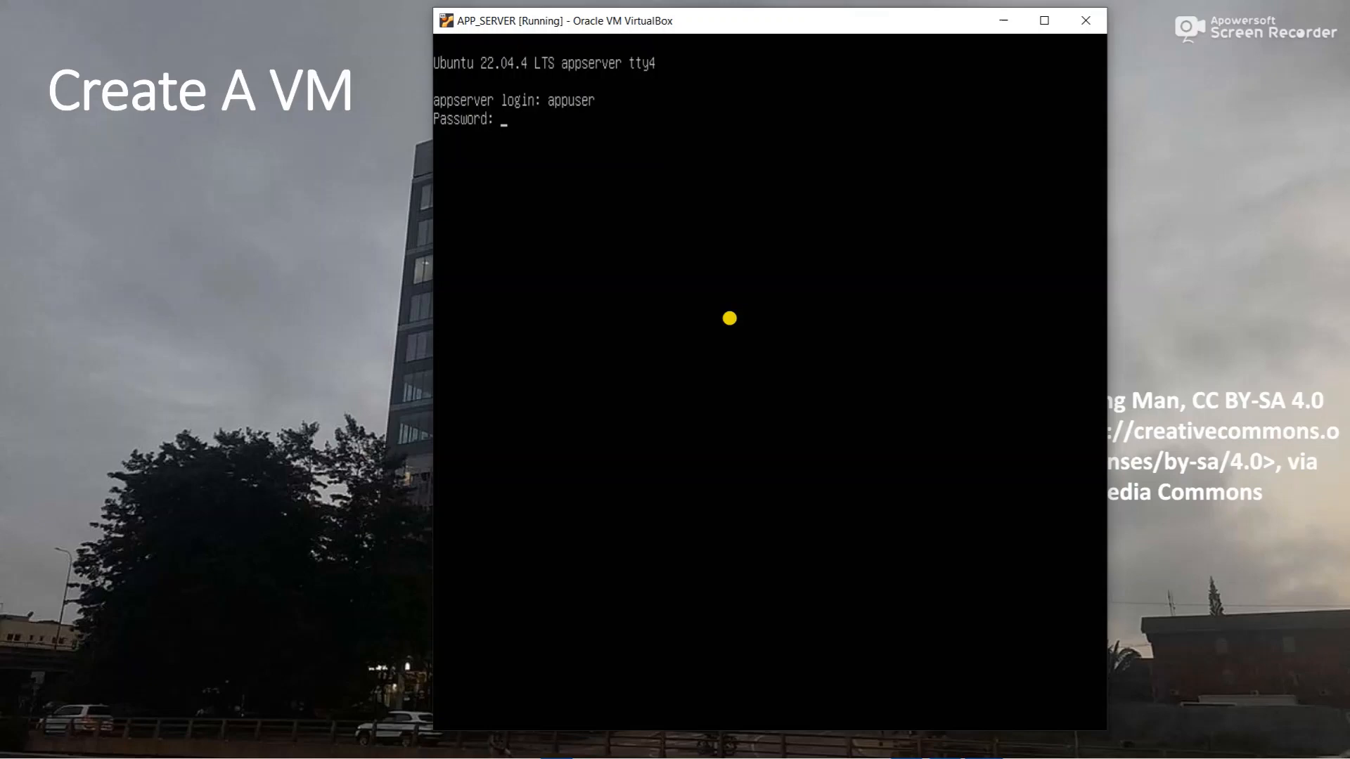
key(Return)
- Clear the console and run 'ip a', showing enp0s3 at 192.168.0.190/24, then set the window aside
text(clear)
key(Return)
text(ip)
text( a)
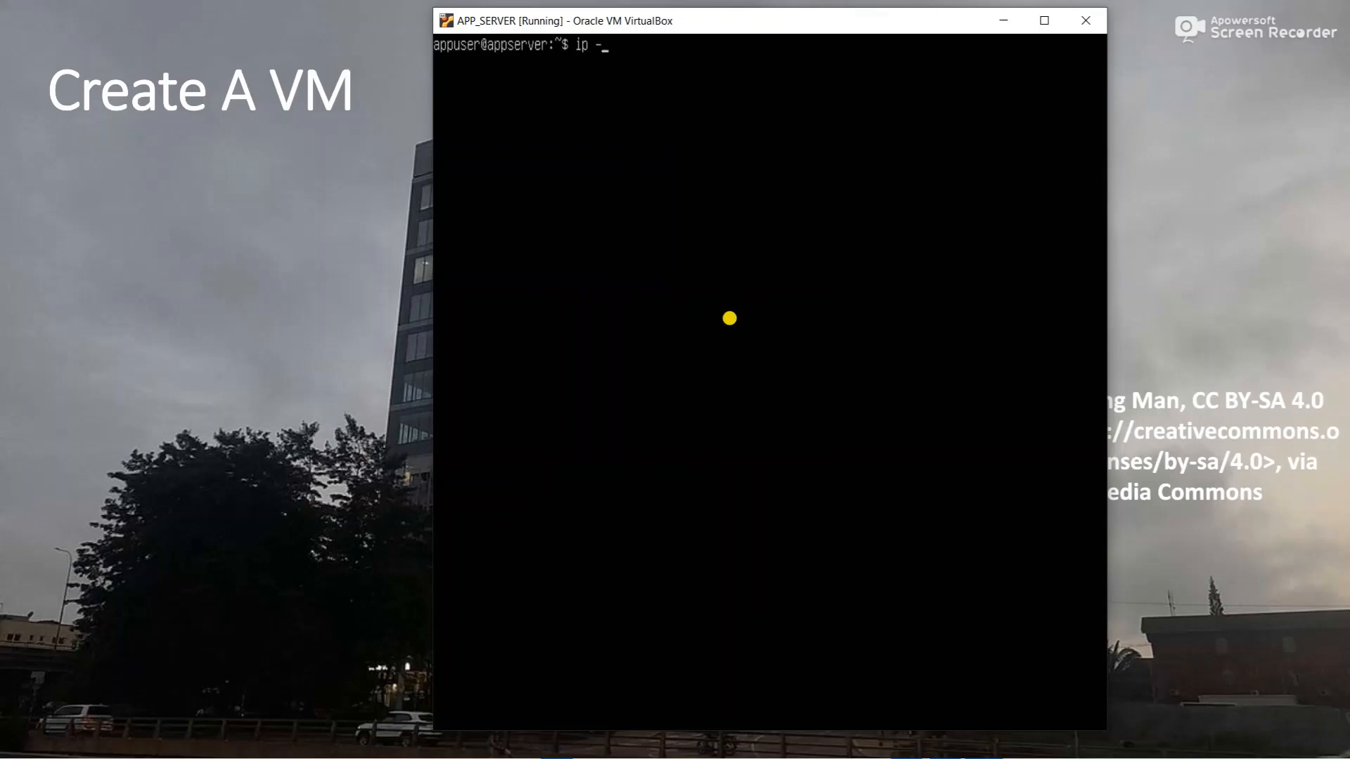
key(Return)
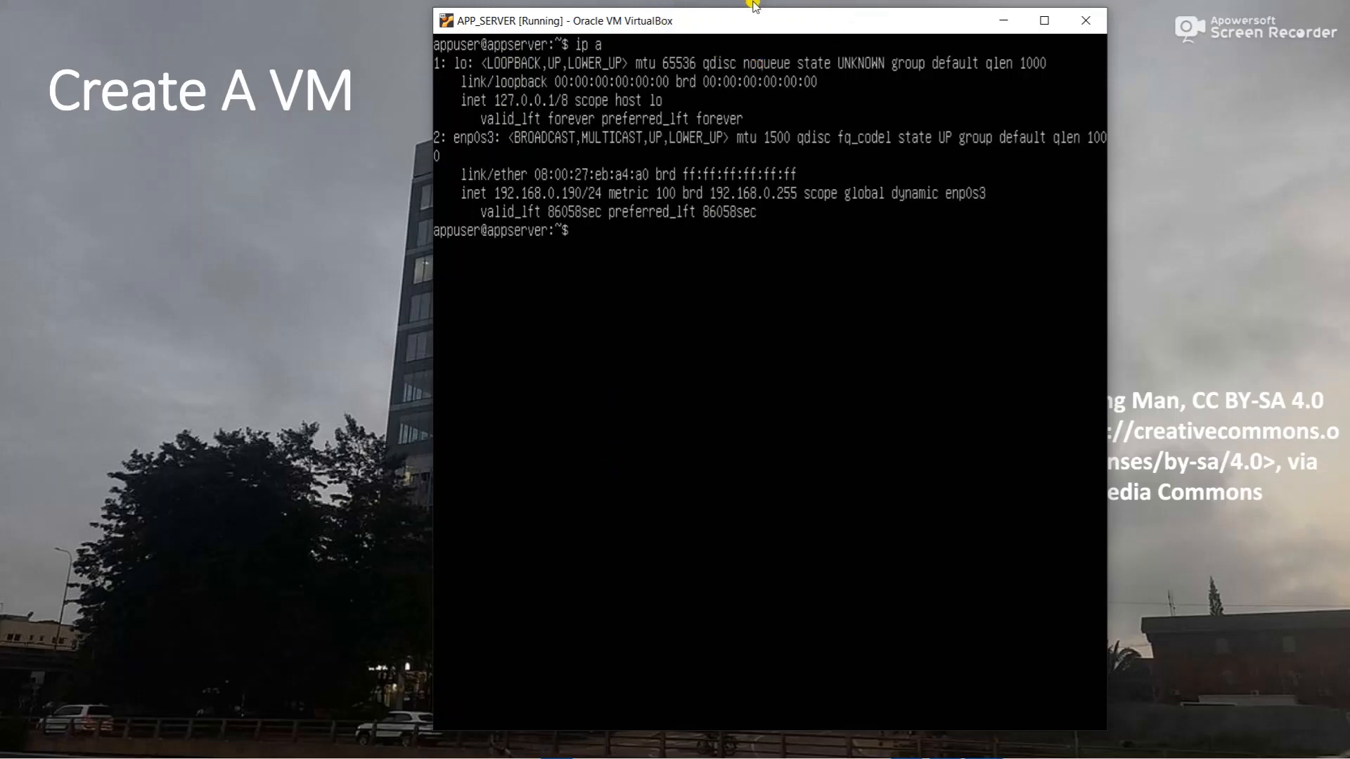
drag(724, 33, 754, 67)
click(665, 3)
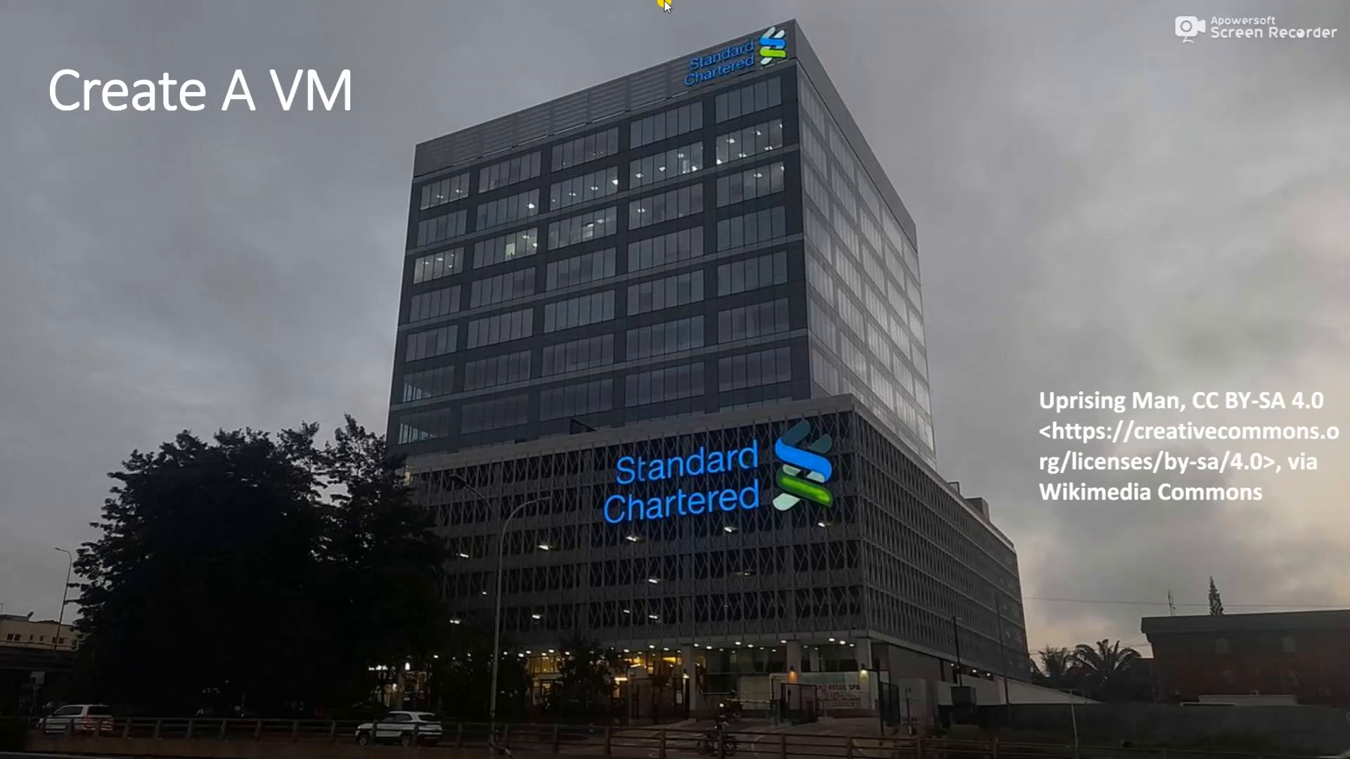
- Launch a Command Prompt on the host through the Run prompt
key(super)
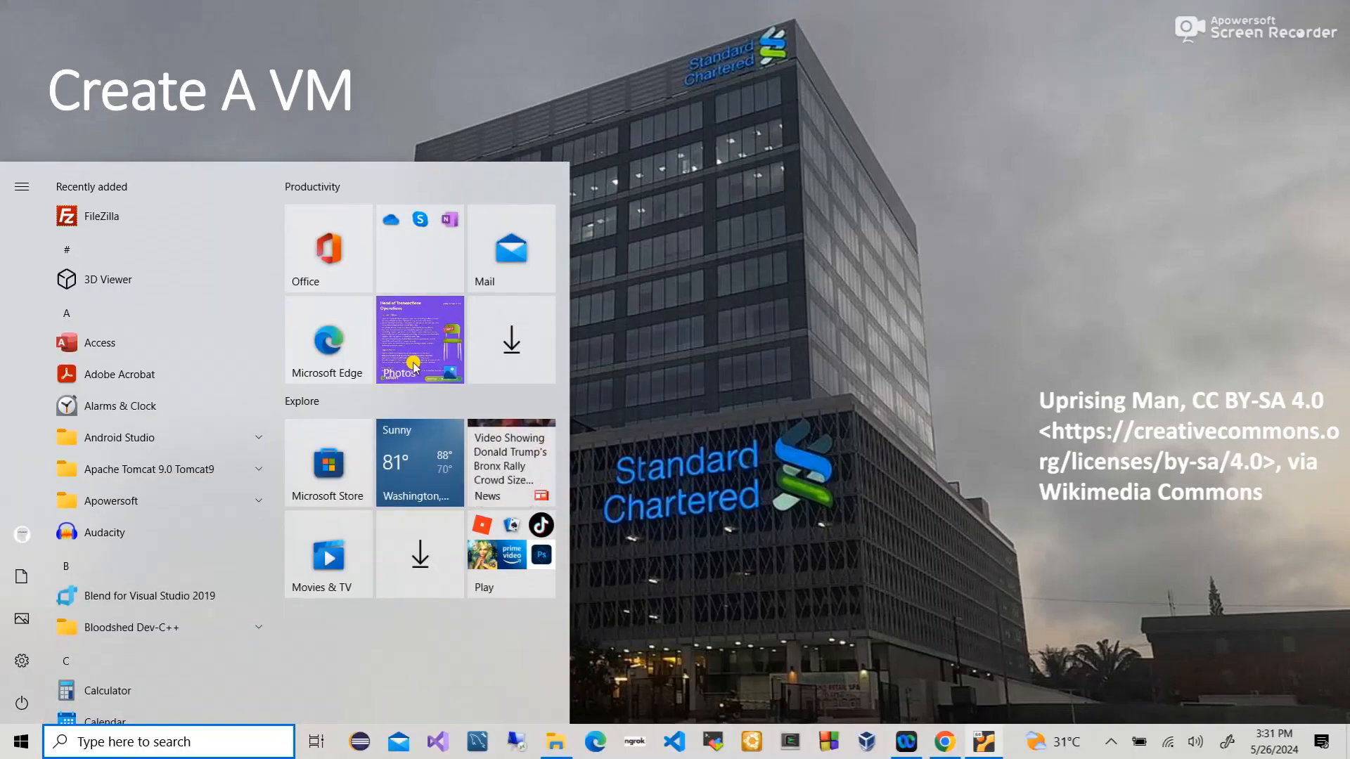
key(super+r)
key(Return)
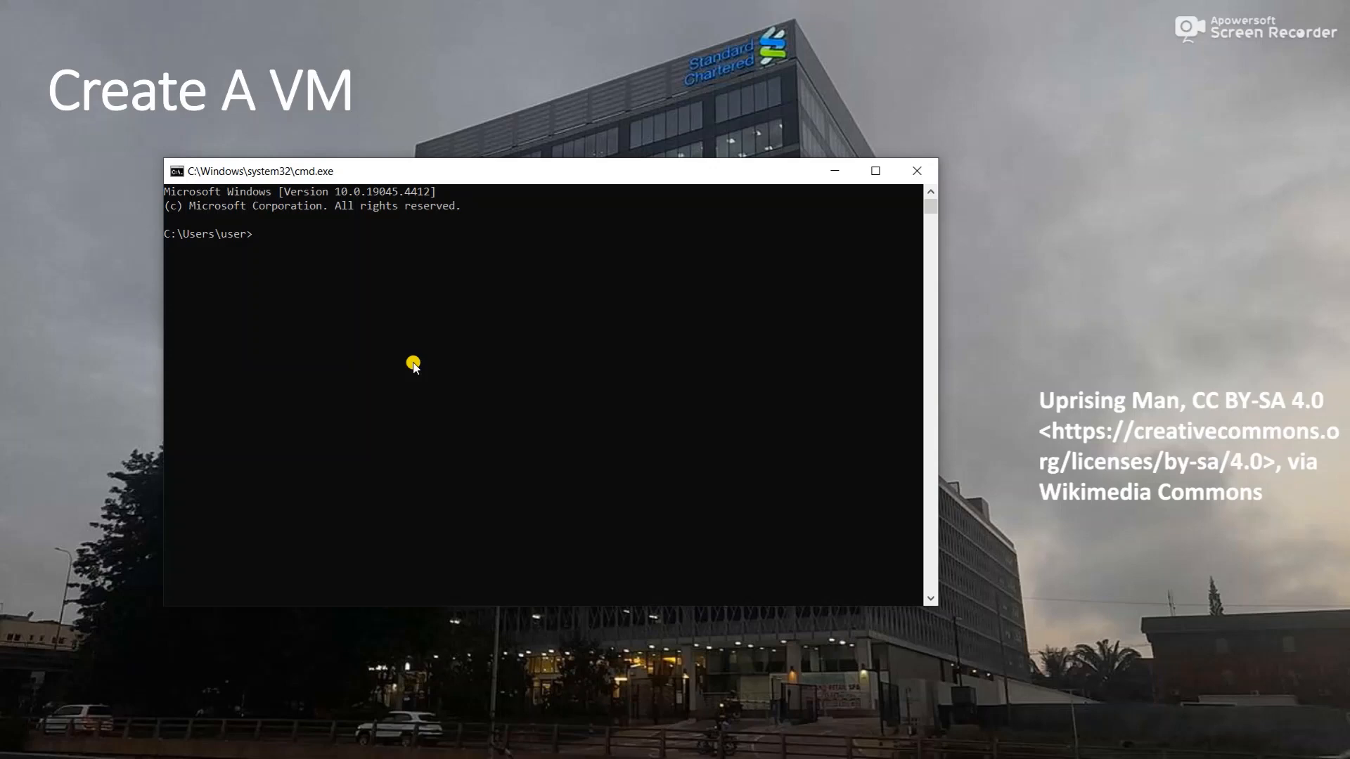
key(BackSpace)
text(manager.html)
key(BackSpace)
key(Escape)
text(curl -ivk http://localhost:8080/)
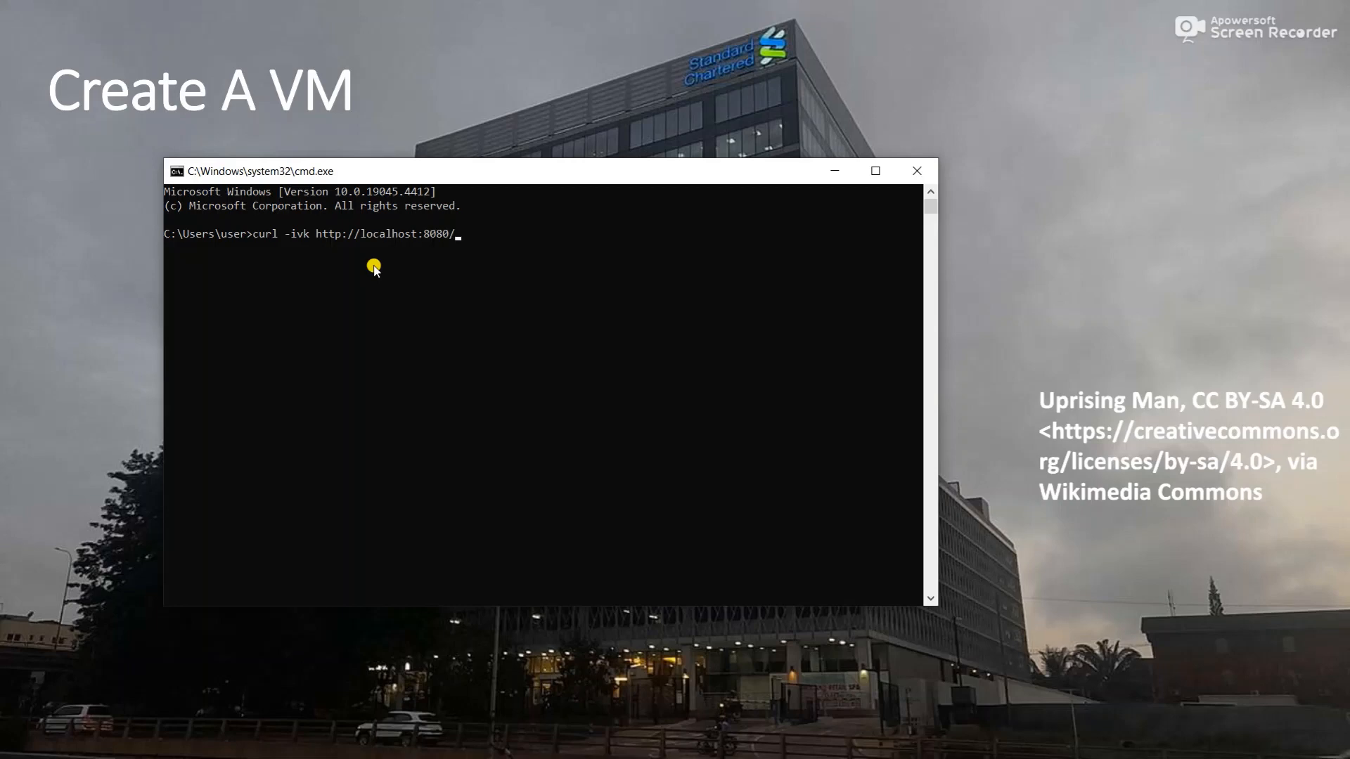
text(manager)
key(Return)
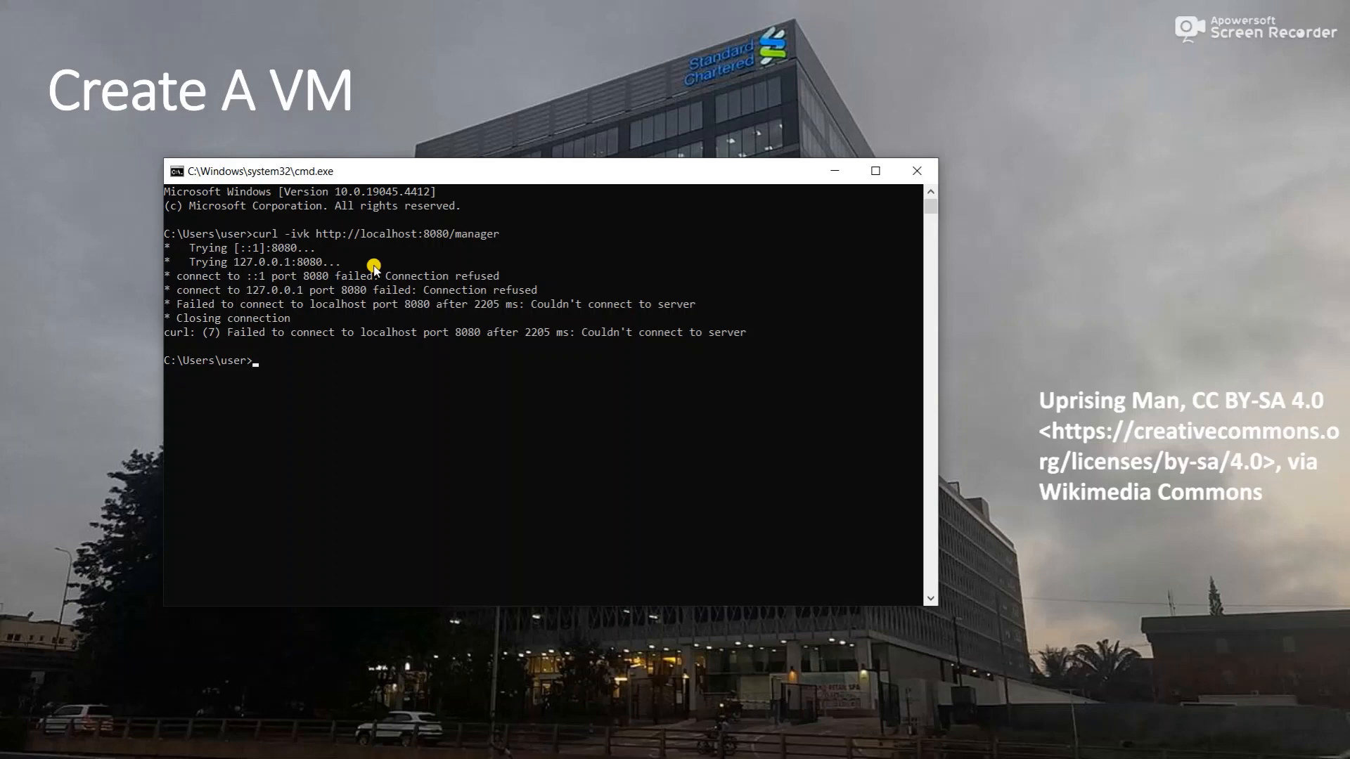
- Check what listens on port 8080 with netstat and search the host for Tomcat
text(netstat -ano | findstr 8080)
key(Return)
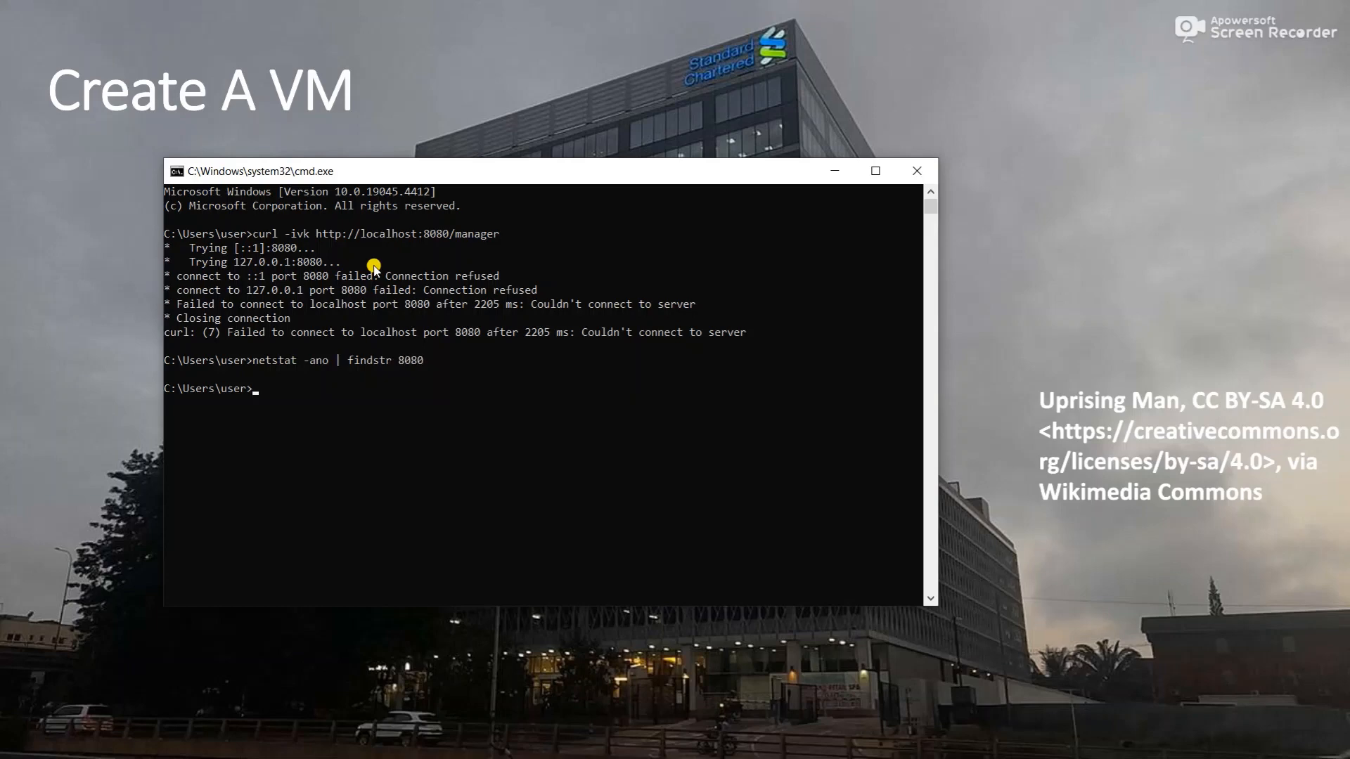
key(super)
text(tomcat)
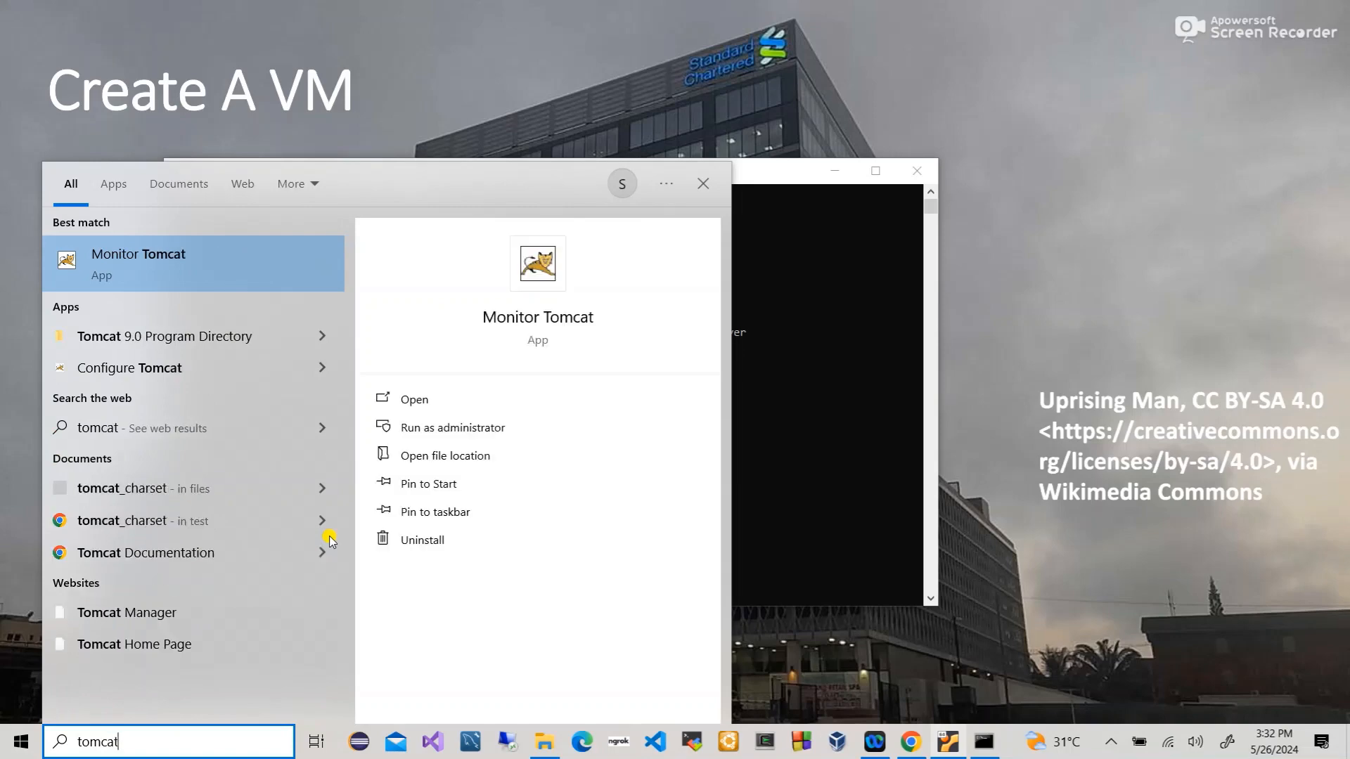
click(564, 324)
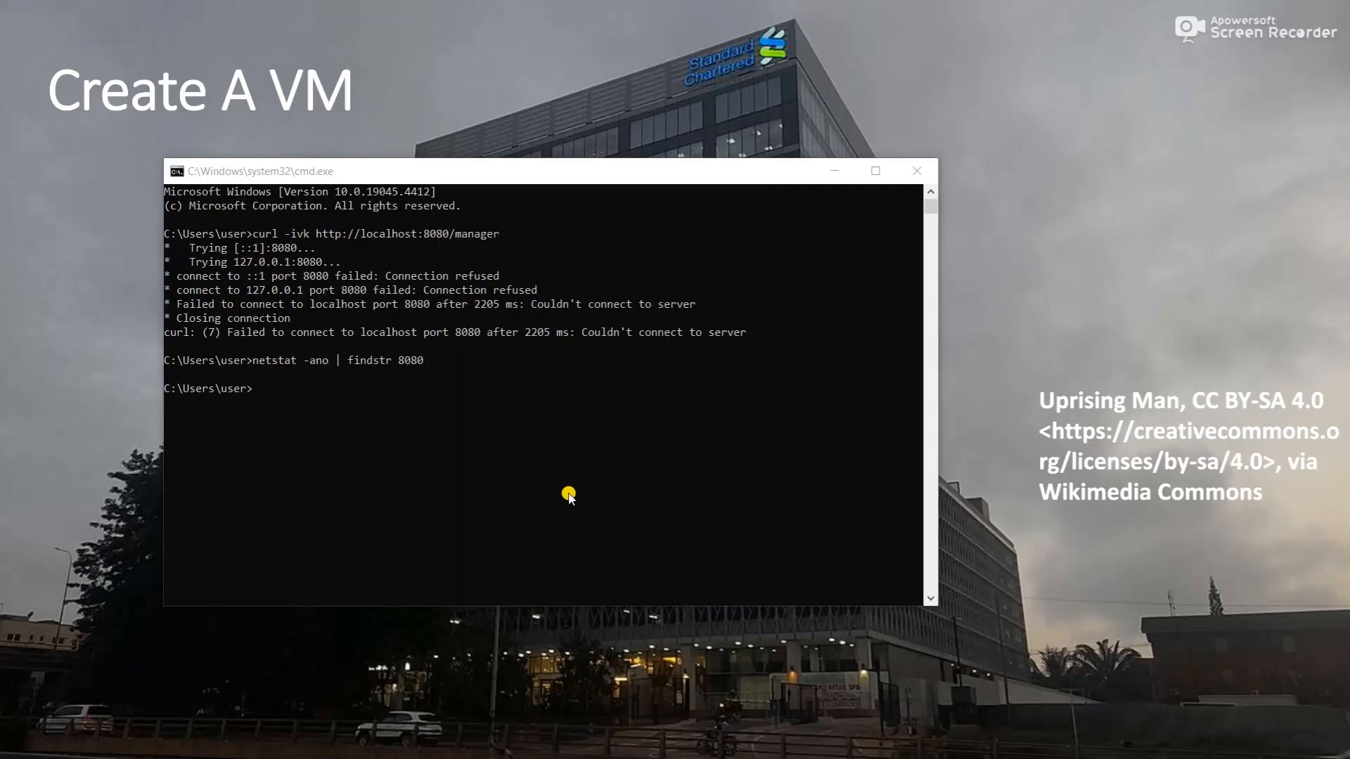
- List the host's network addresses with ipconfig
click(568, 497)
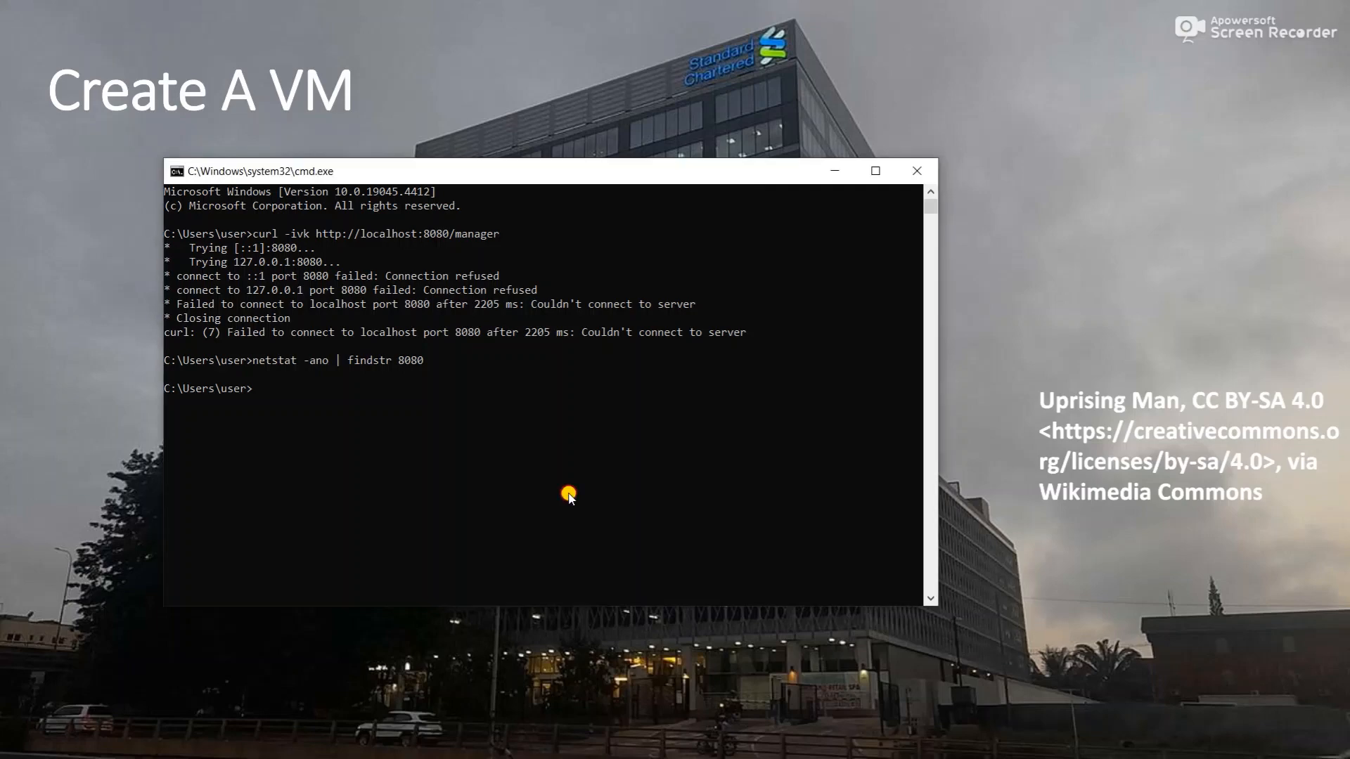
text(curl -ivk http://192.168.0.162)
key(BackSpace)
key(BackSpace)
key(BackSpace)
key(BackSpace)
key(BackSpace)
key(BackSpace)
key(BackSpace)
key(BackSpace)
key(BackSpace)
key(BackSpace)
key(BackSpace)
key(BackSpace)
key(BackSpace)
key(BackSpace)
key(BackSpace)
key(BackSpace)
key(BackSpace)
key(BackSpace)
key(BackSpace)
key(BackSpace)
key(BackSpace)
key(BackSpace)
key(BackSpace)
key(BackSpace)
key(BackSpace)
text(ipconfig)
key(Return)
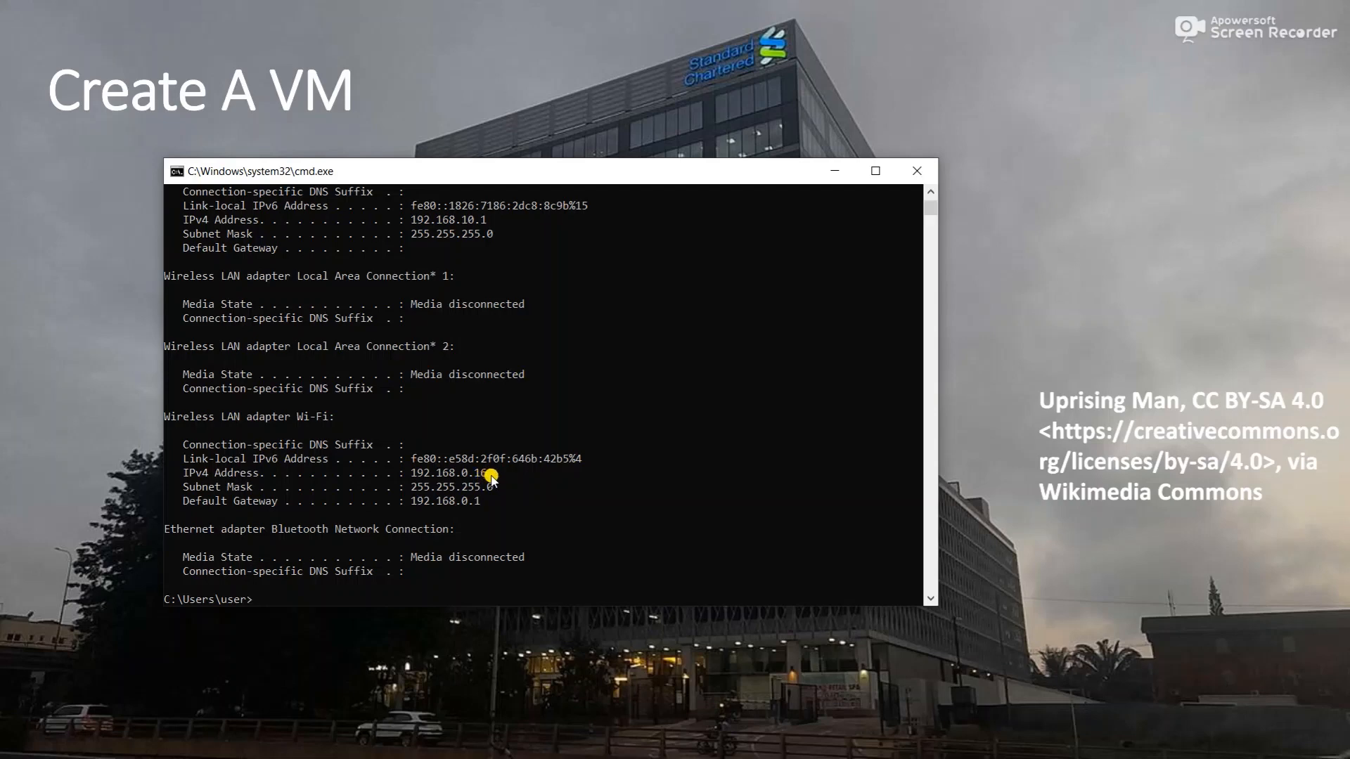
- Ping the VM at 192.168.0.190, which replies with 0% loss
key(Up)
key(Up)
key(Up)
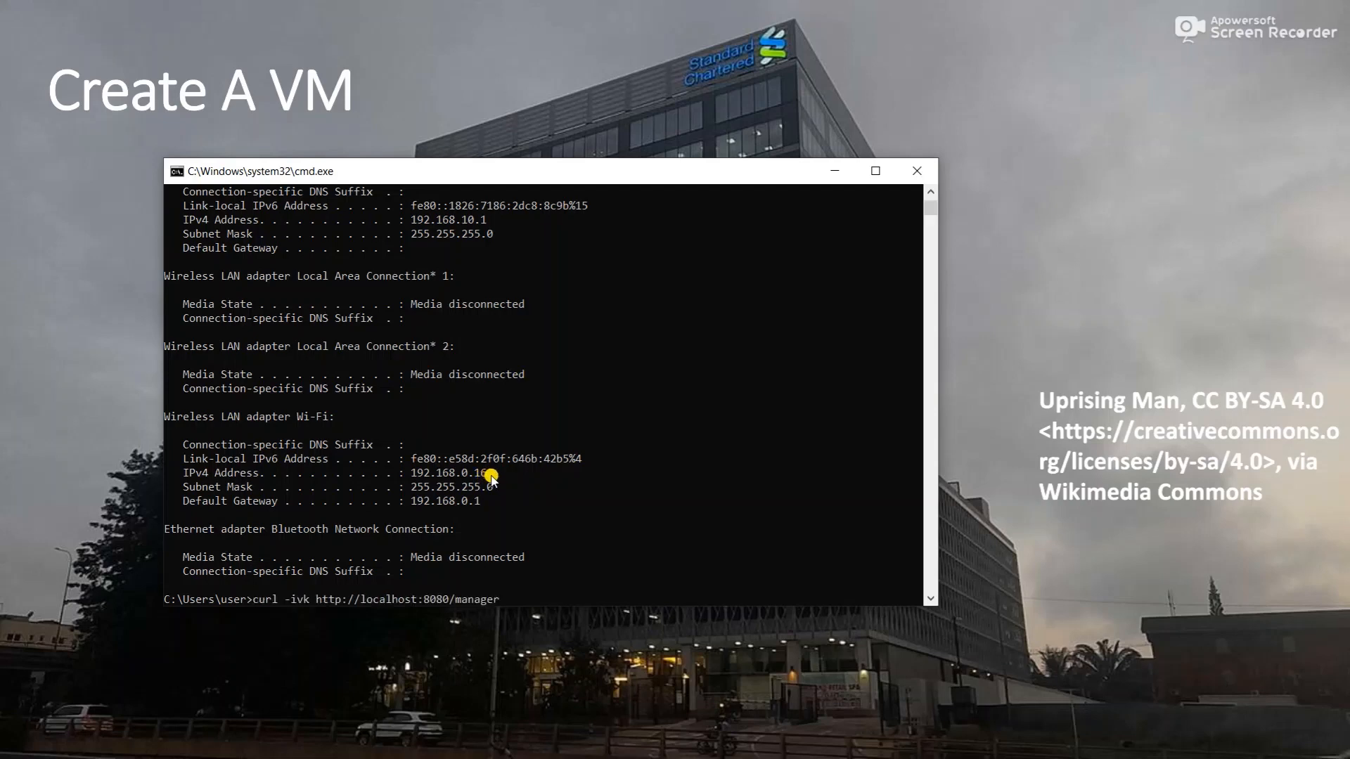
key(Up)
key(BackSpace)
key(BackSpace)
key(BackSpace)
key(BackSpace)
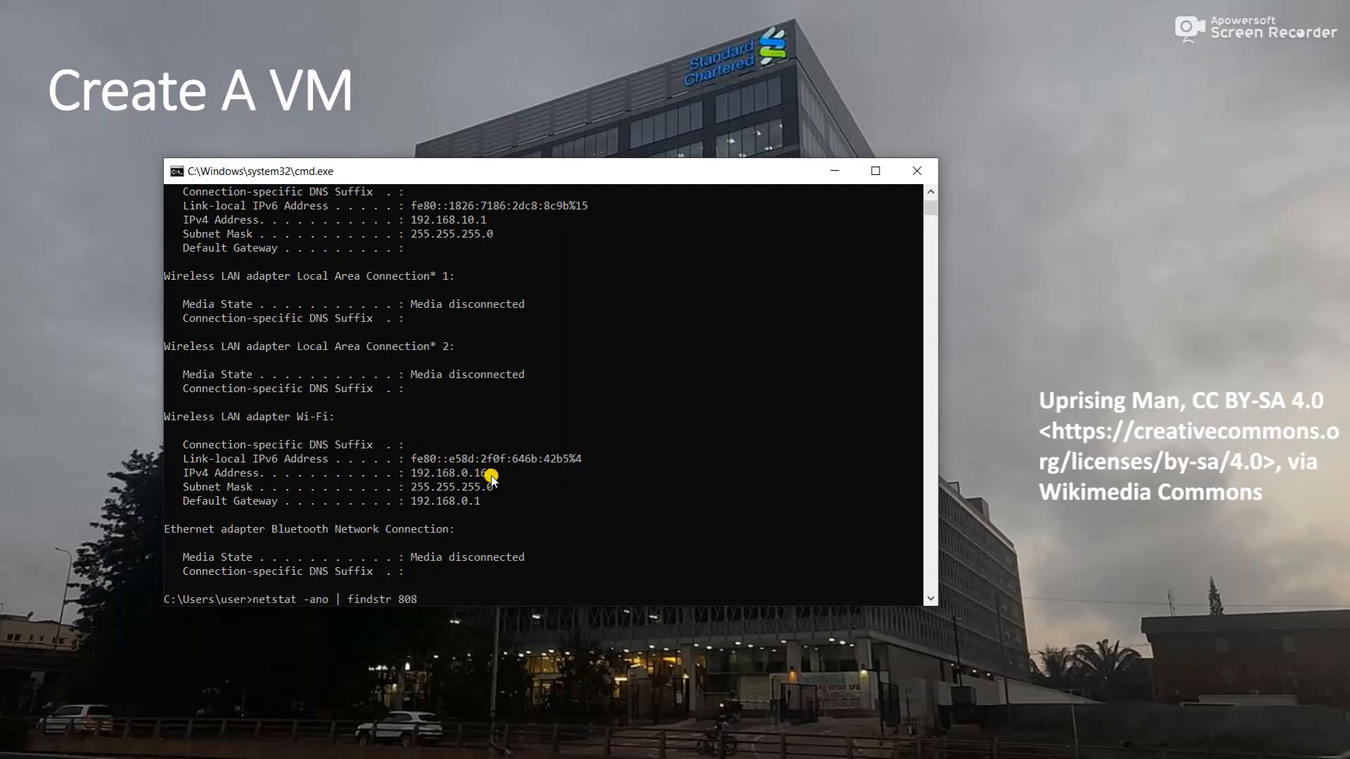
key(alt+Tab)
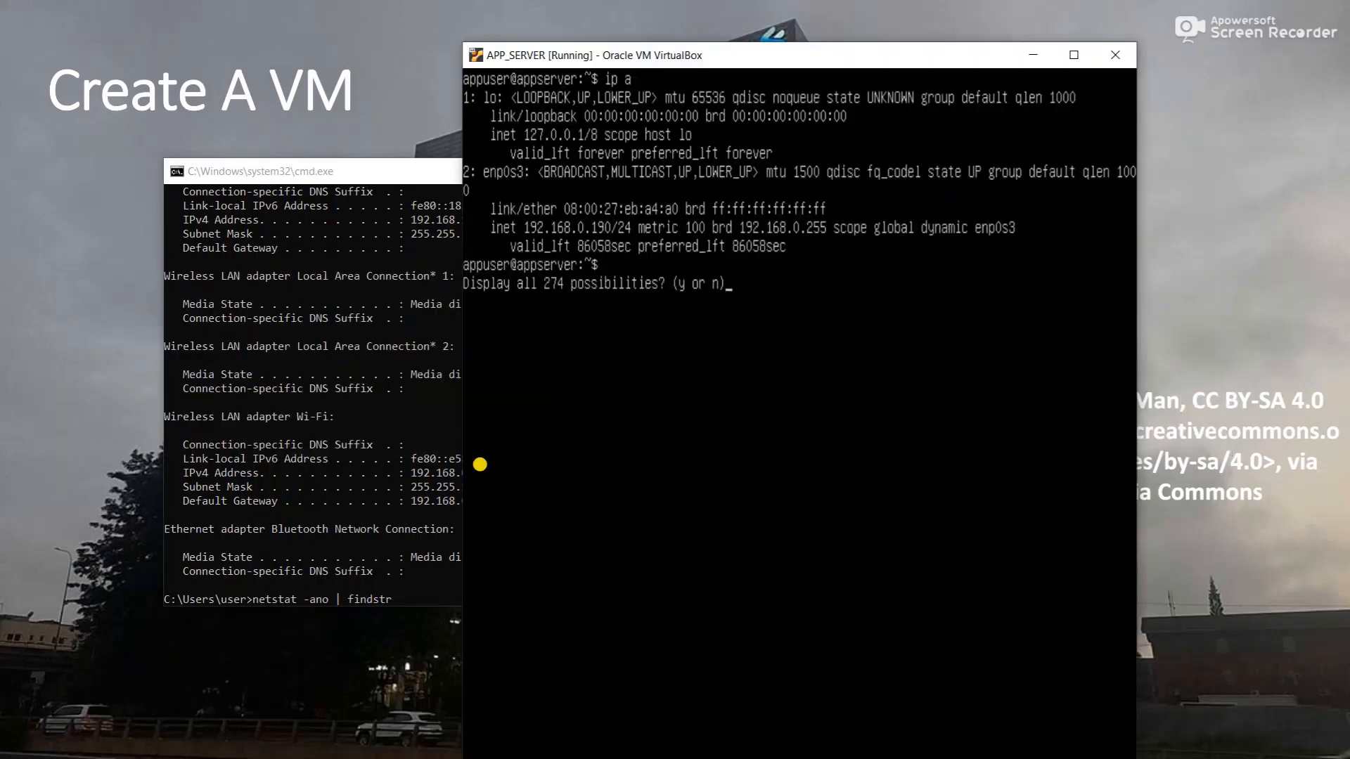
click(358, 536)
scroll(359, 536, down, 4)
key(BackSpace)
key(BackSpace)
key(BackSpace)
key(BackSpace)
key(BackSpace)
key(BackSpace)
key(BackSpace)
key(BackSpace)
key(BackSpace)
key(BackSpace)
key(BackSpace)
key(BackSpace)
key(BackSpace)
key(BackSpace)
key(BackSpace)
key(BackSpace)
key(BackSpace)
key(BackSpace)
key(BackSpace)
key(BackSpace)
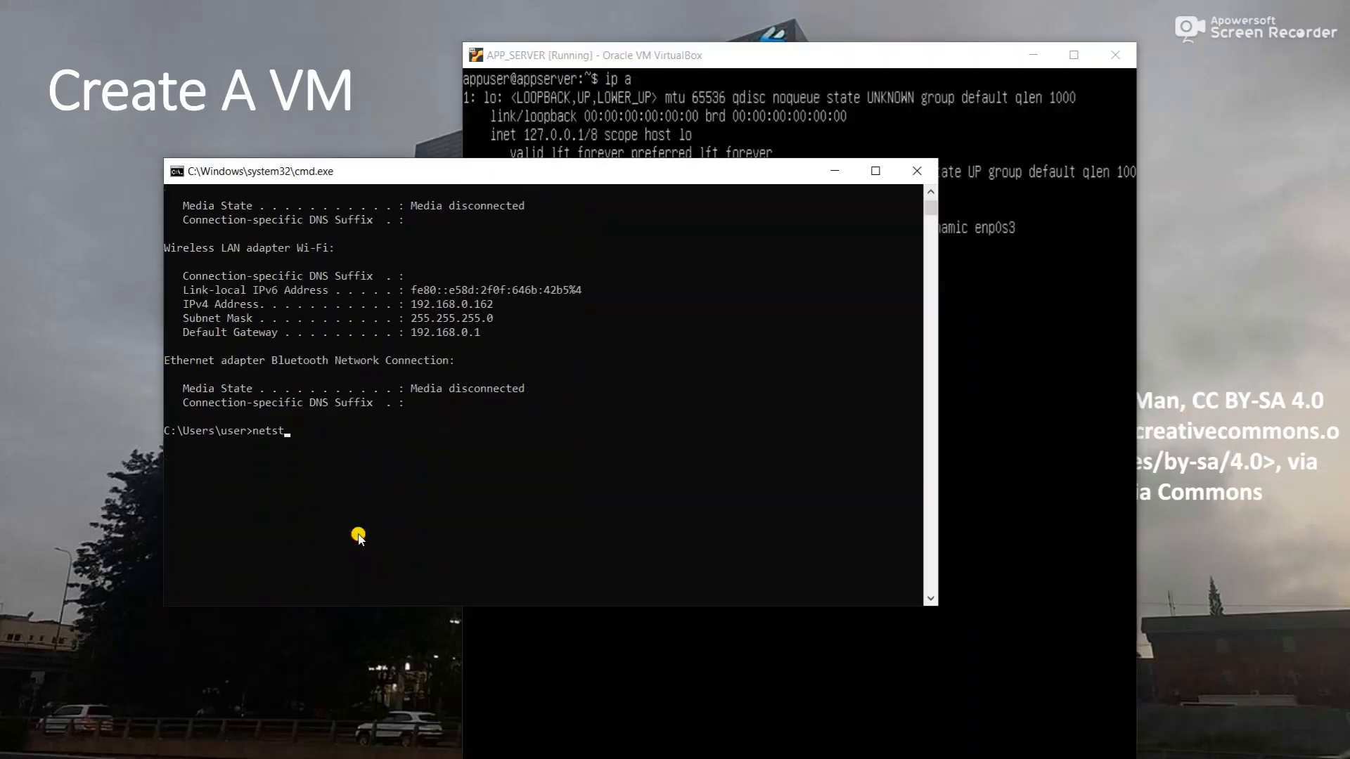
text(ping 192.168.0.190)
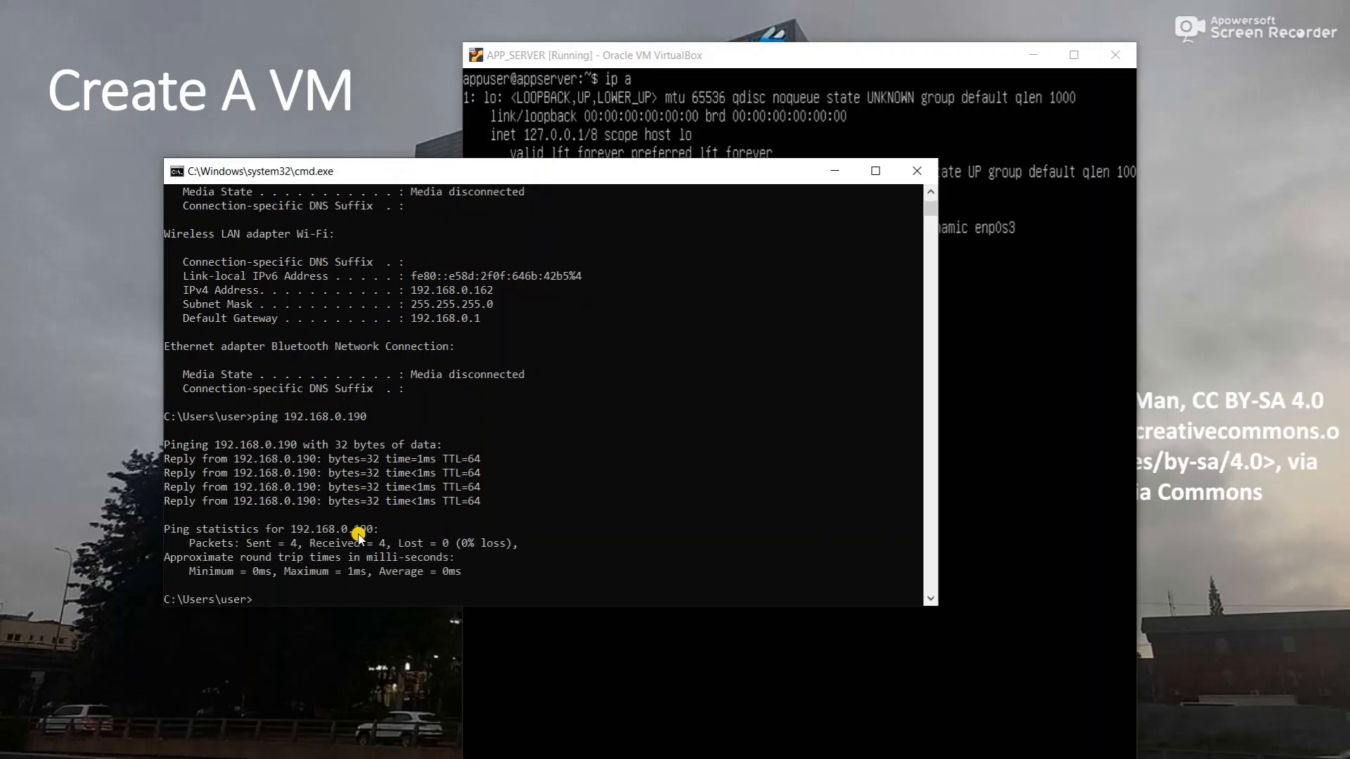
text(curl -ivk)
text( http://)
text(192,)
text(.168.)
text(0.1)
text(90)
text(/m)
key(BackSpace)
key(BackSpace)
text(:88)
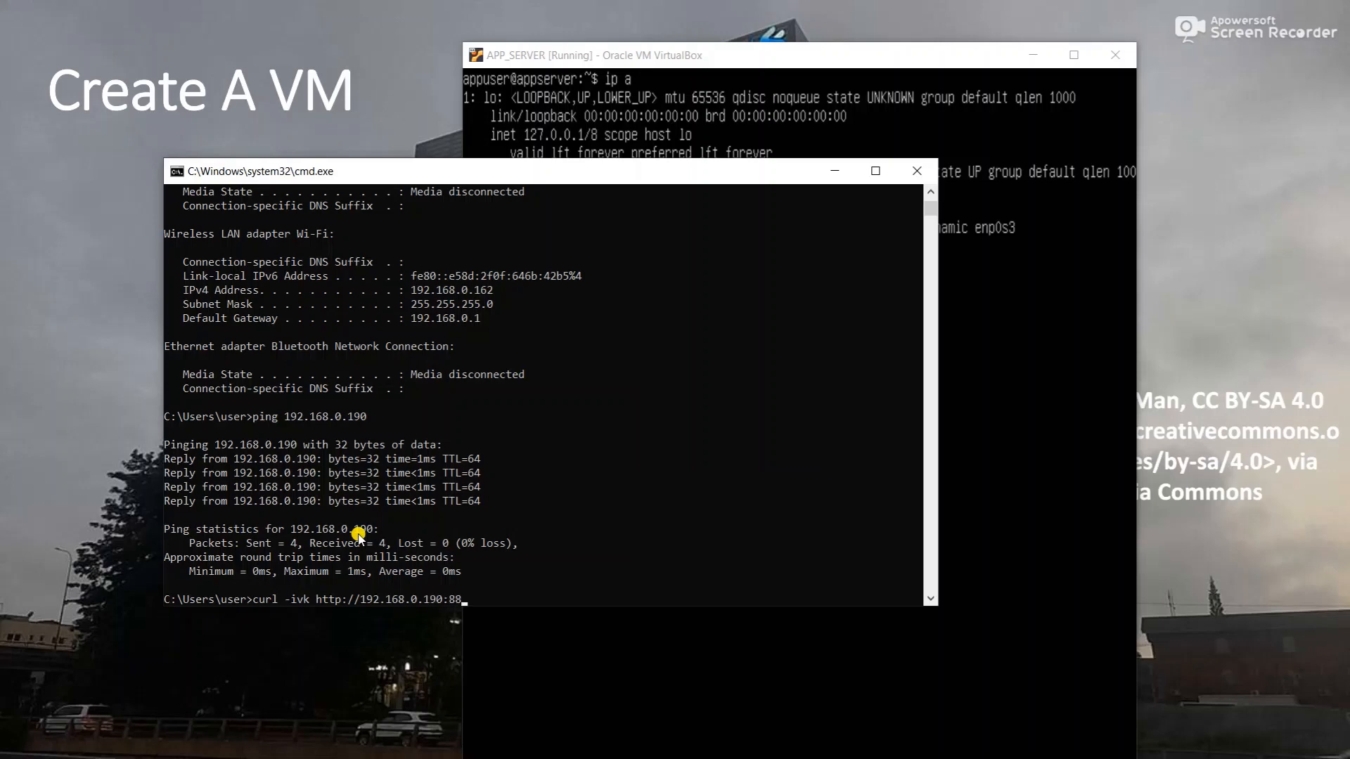
key(BackSpace)
text(080/manager)
key(Return)
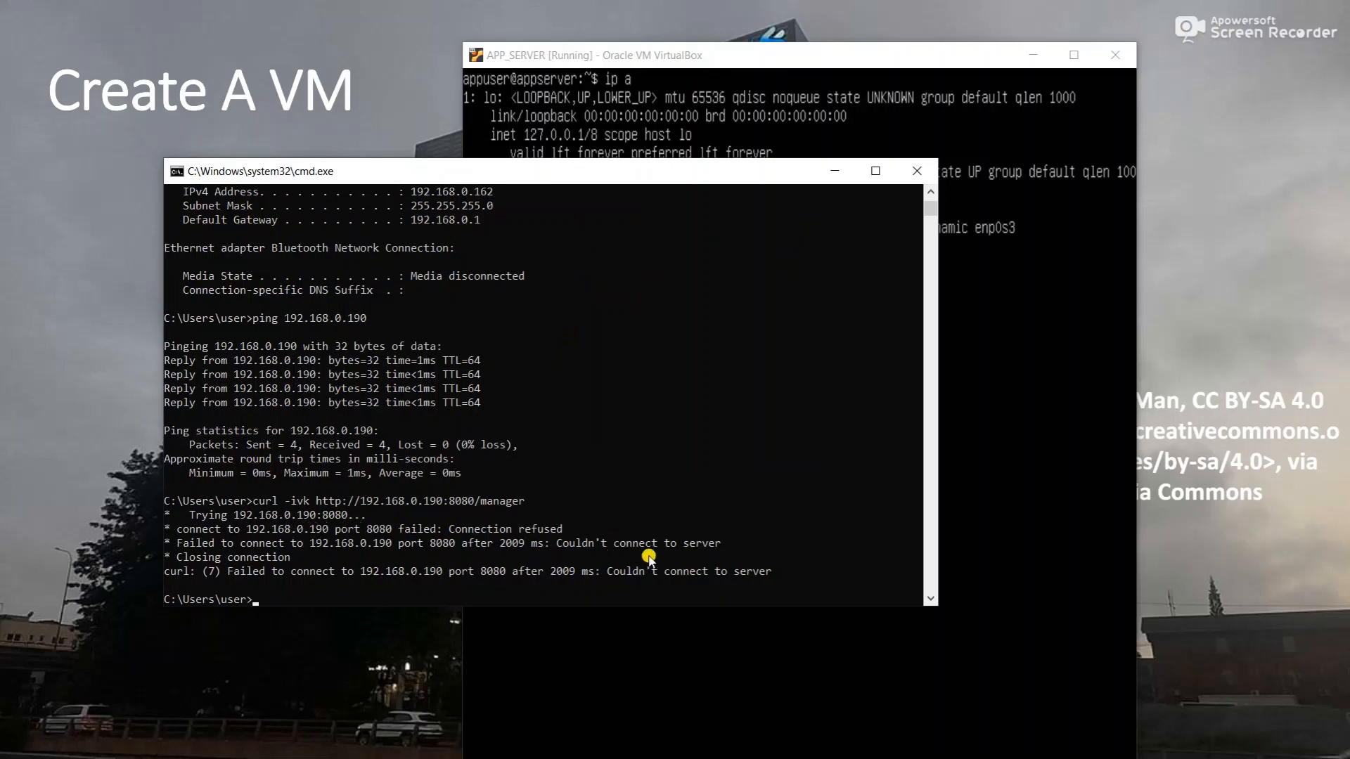
- Check the VM's Tomcat service with sudo systemctl status tomcat, showing inactive (dead)
click(826, 62)
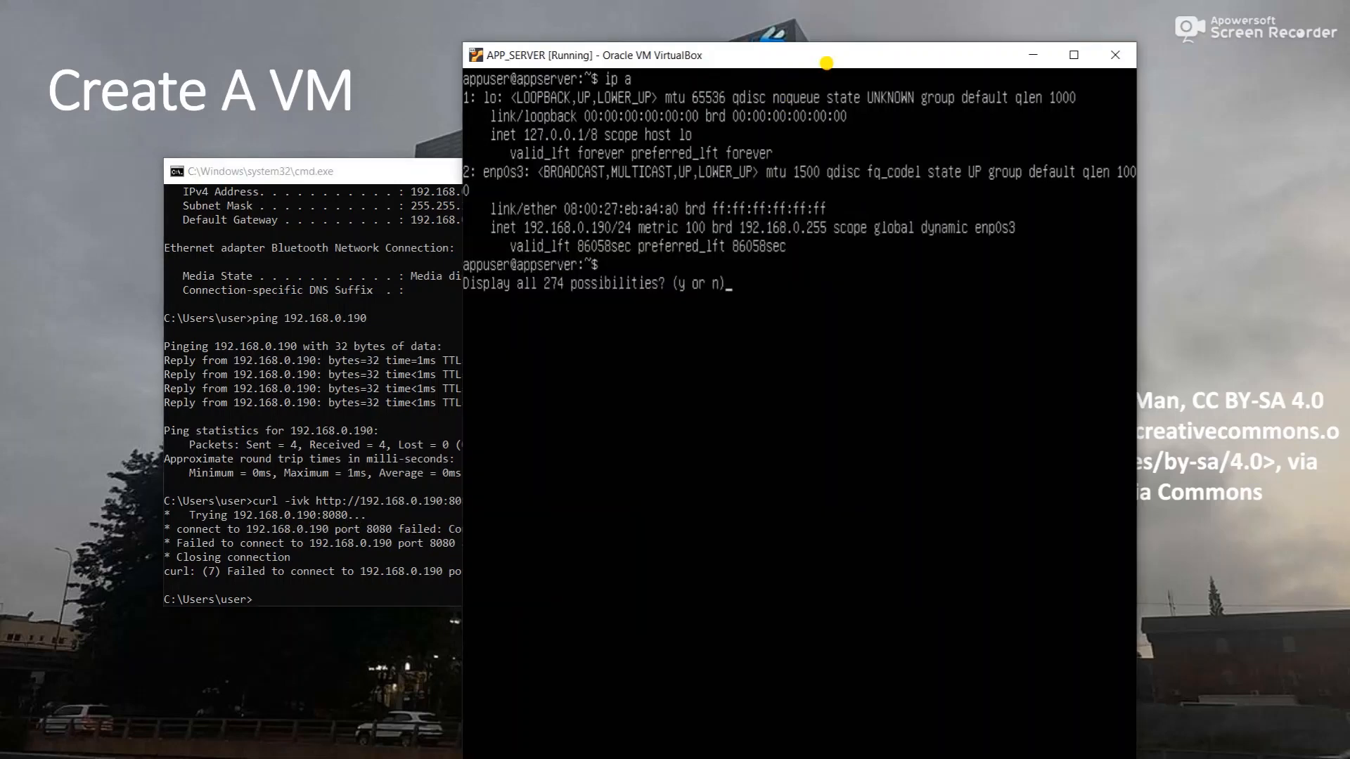
key(n)
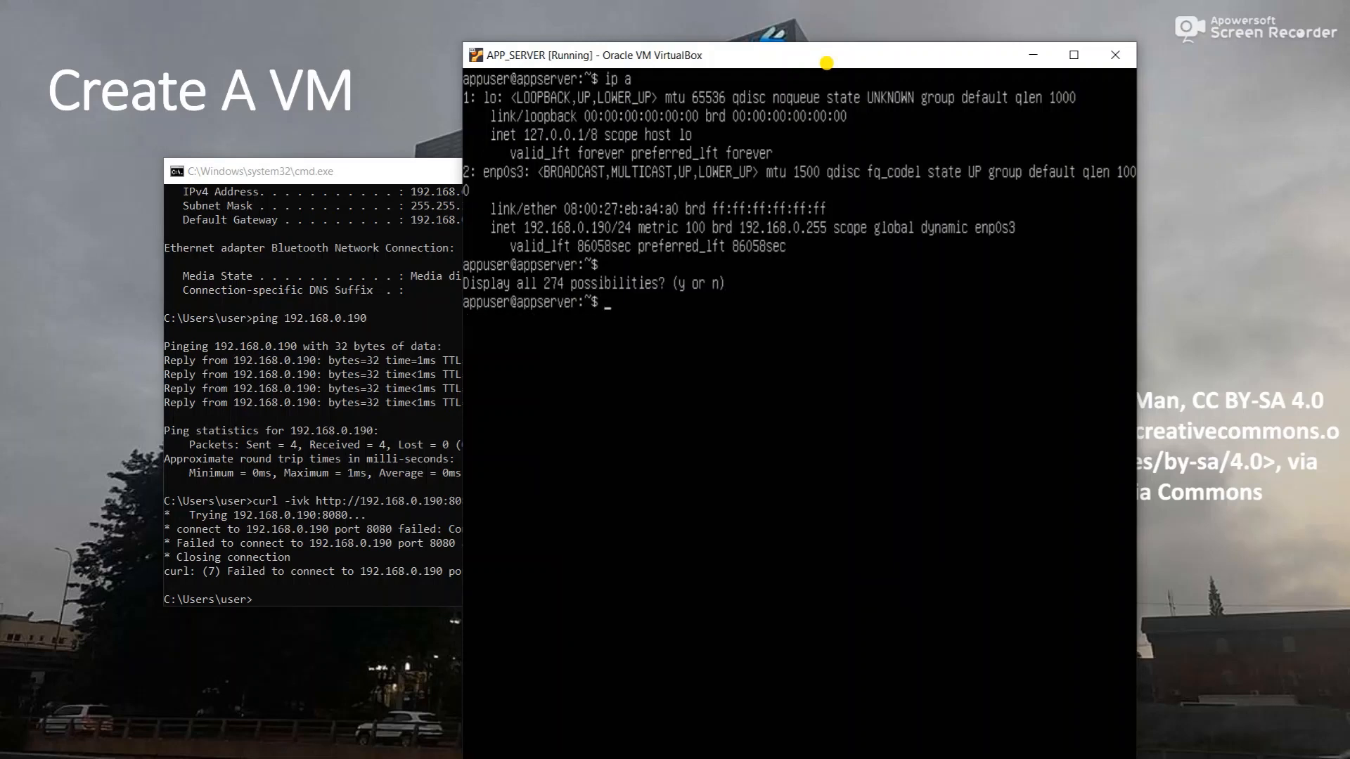
text(sudo systemctl statu)
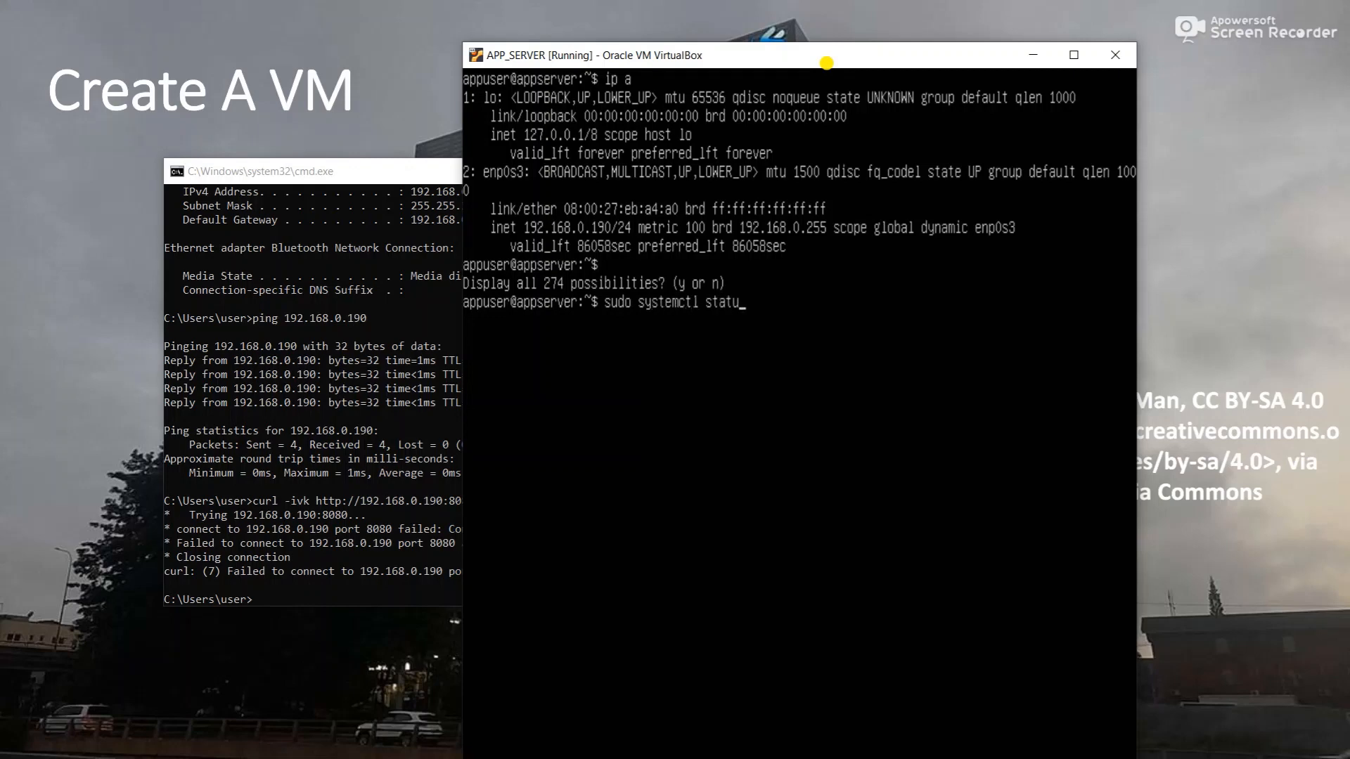
text(s tomcat)
key(Return)
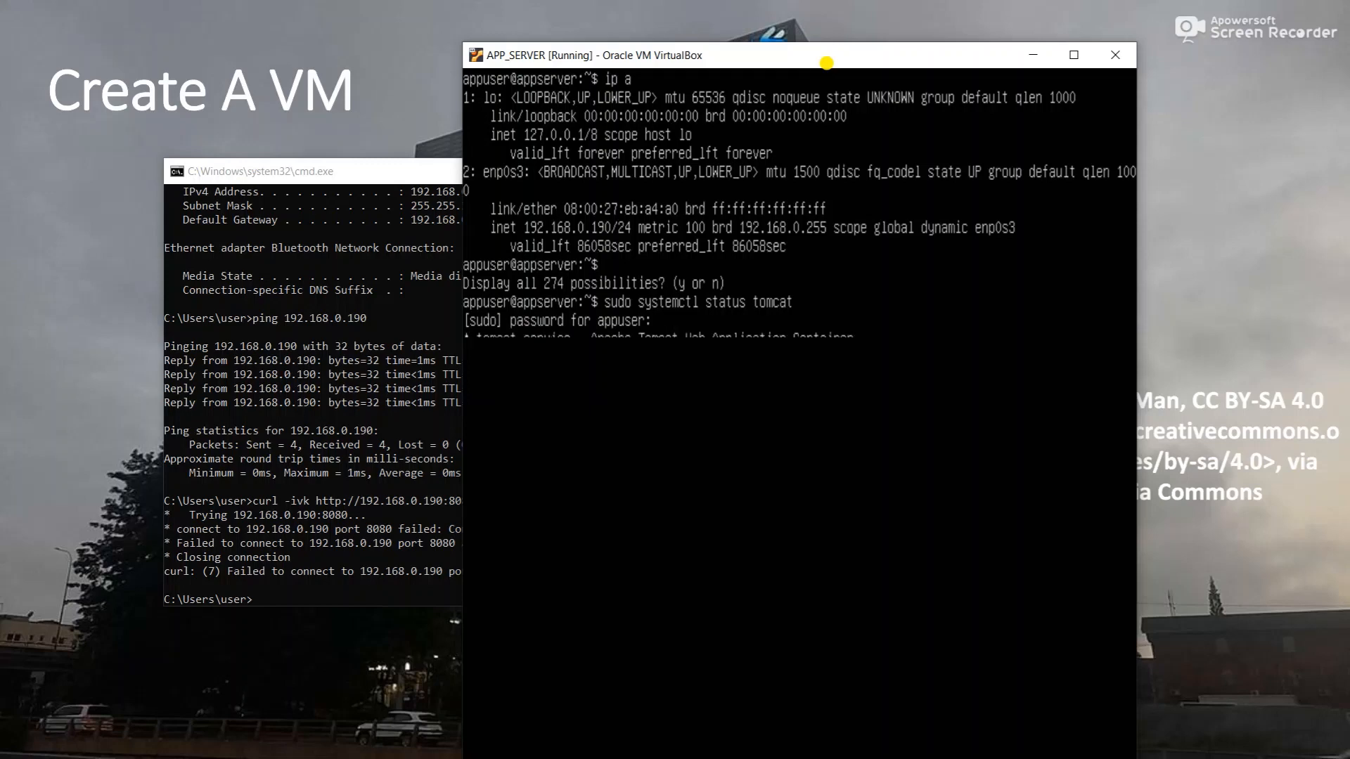
key(Return)
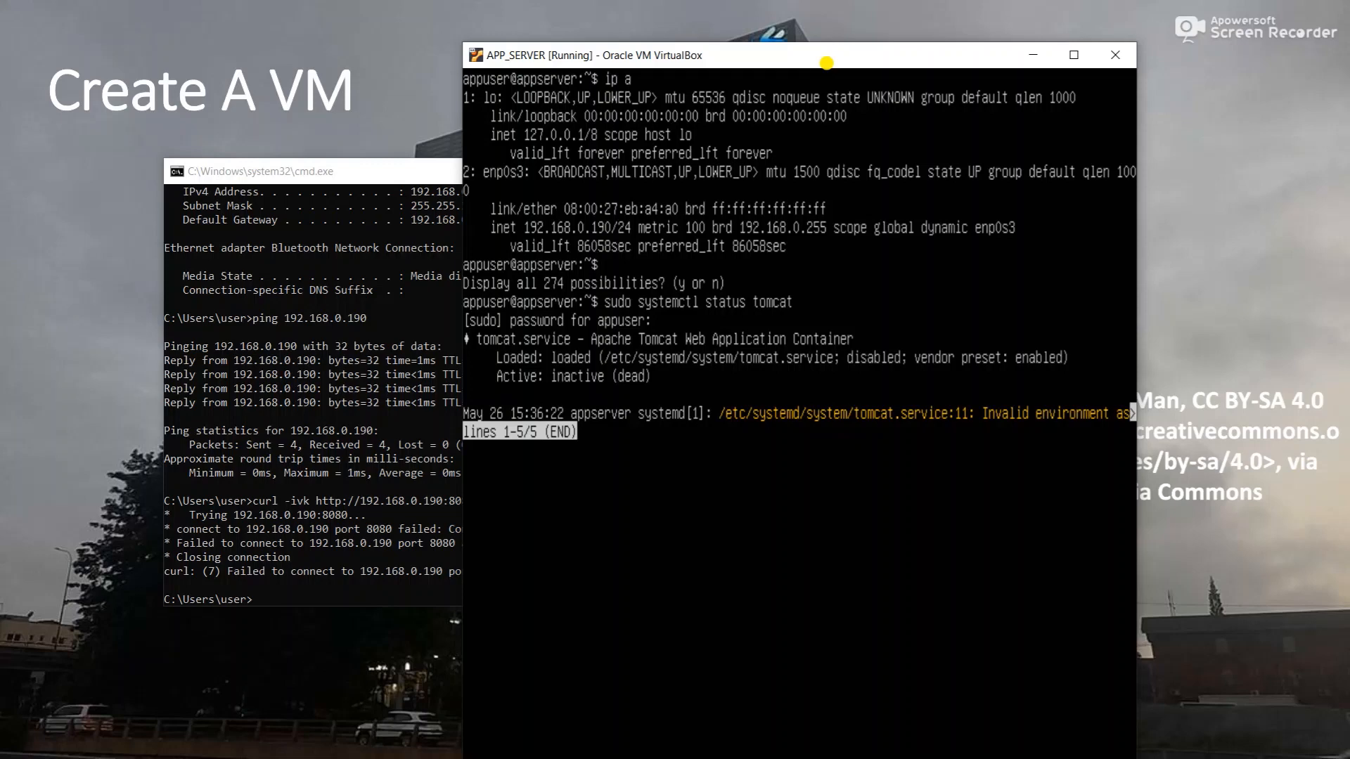
key(q)
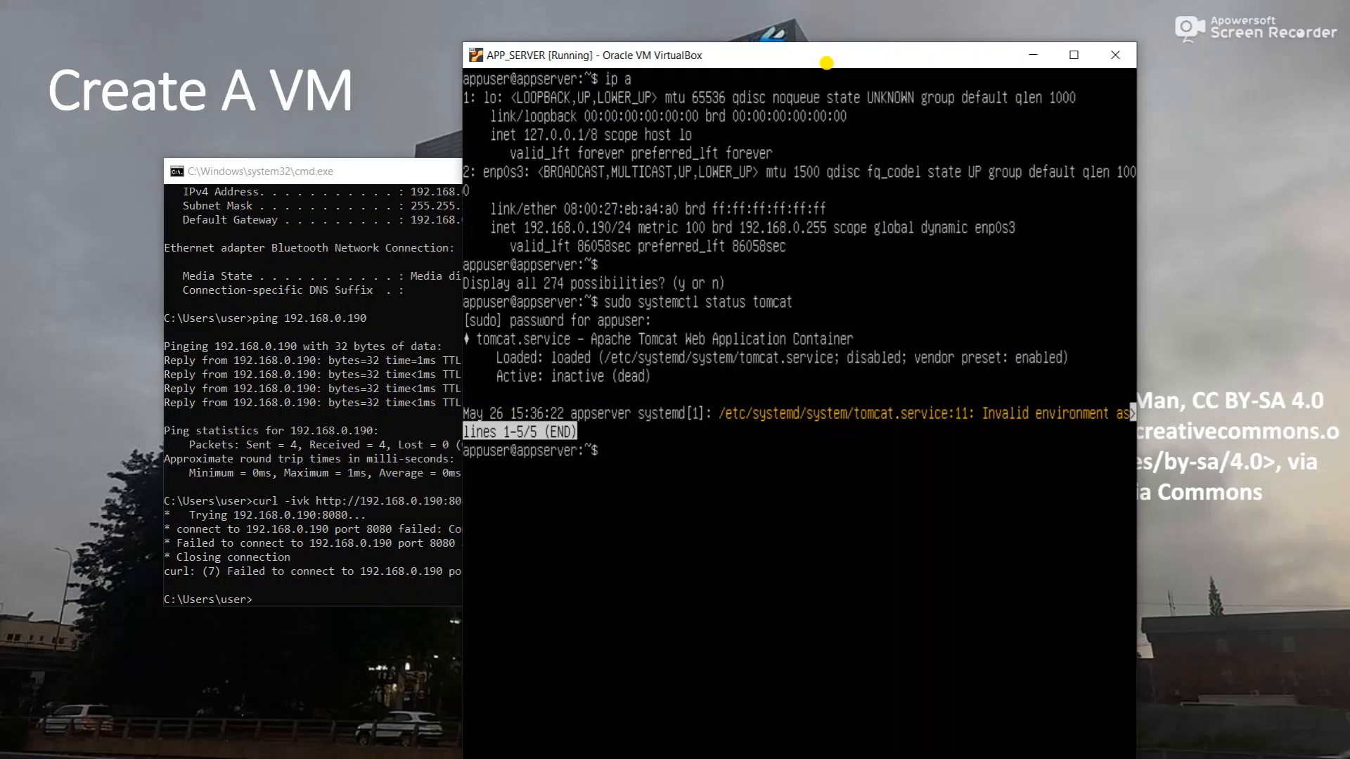
- Run sudo systemctl restart tomcat and recheck the service status
key(Up)
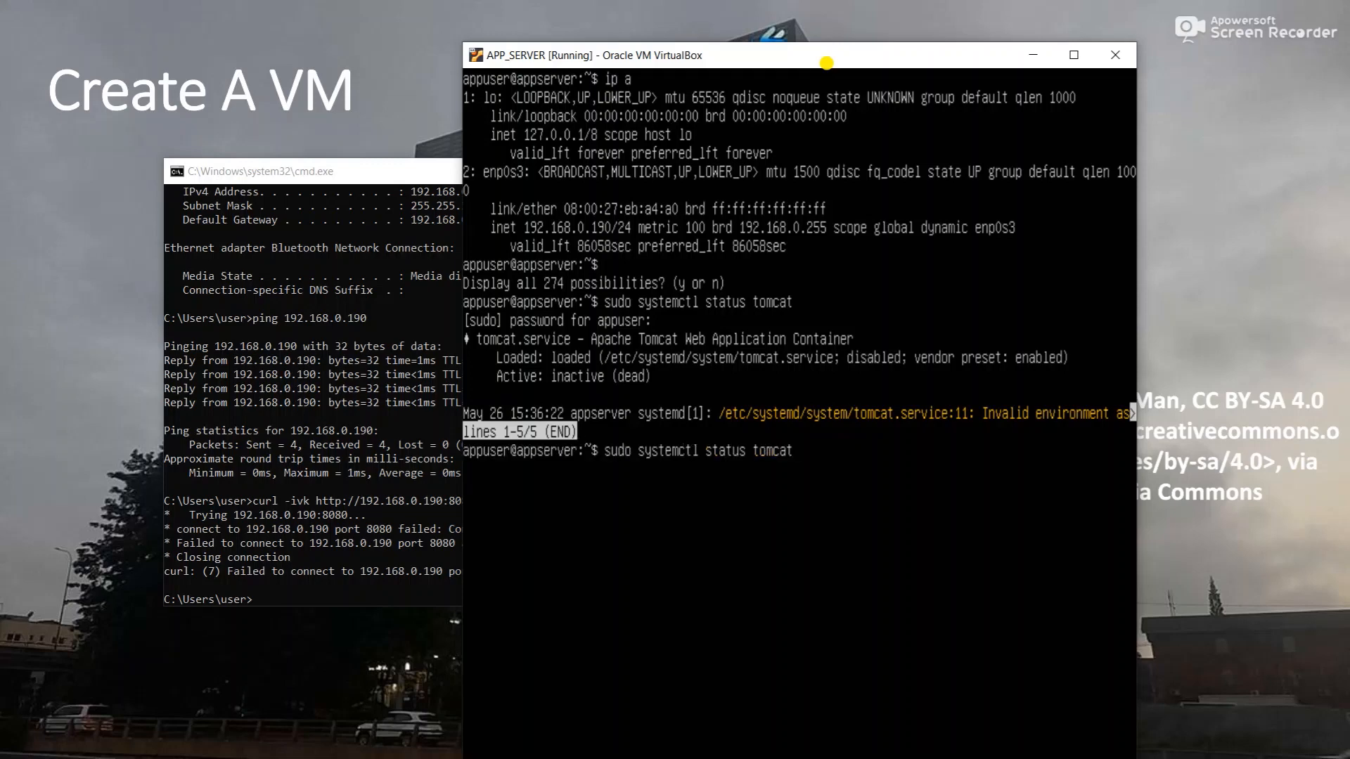
key(BackSpace)
key(BackSpace)
key(BackSpace)
key(BackSpace)
key(BackSpace)
key(BackSpace)
text(restart)
key(Return)
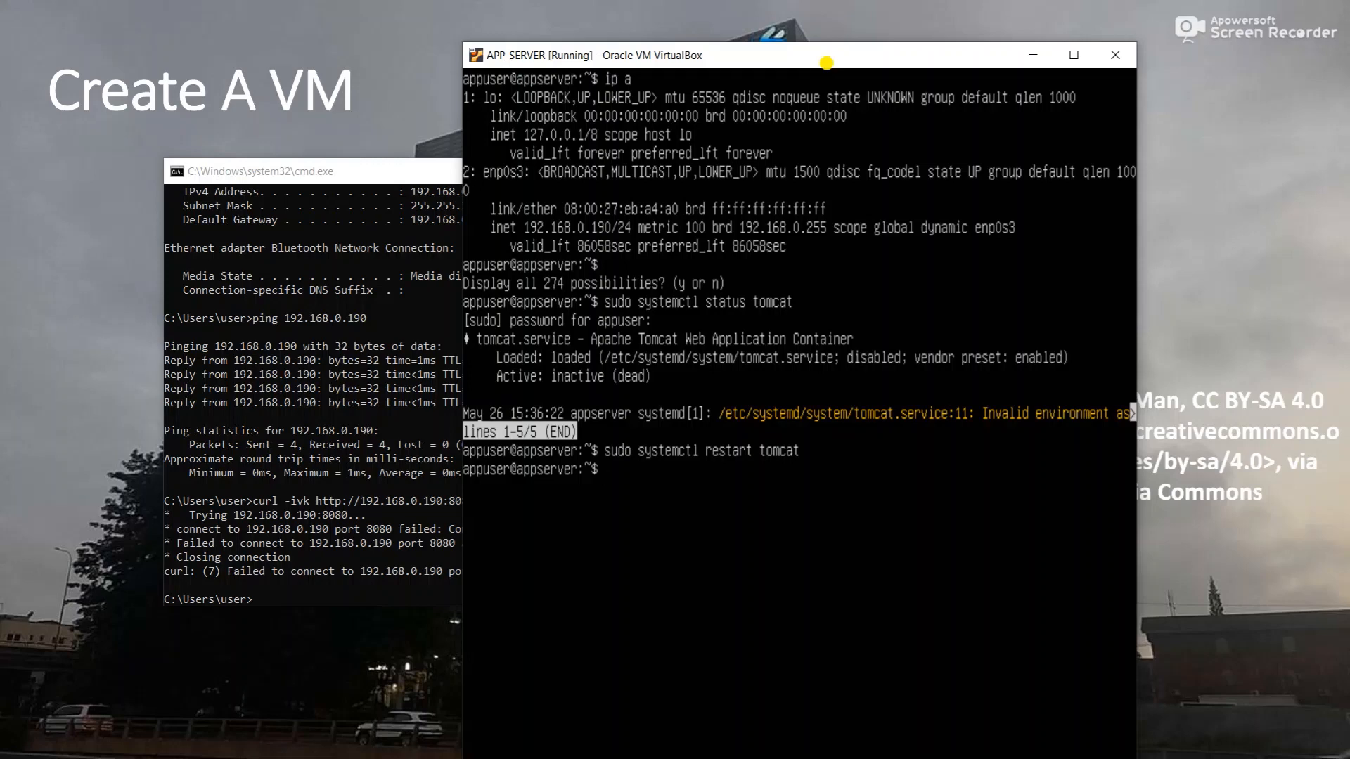
key(Up)
key(Up)
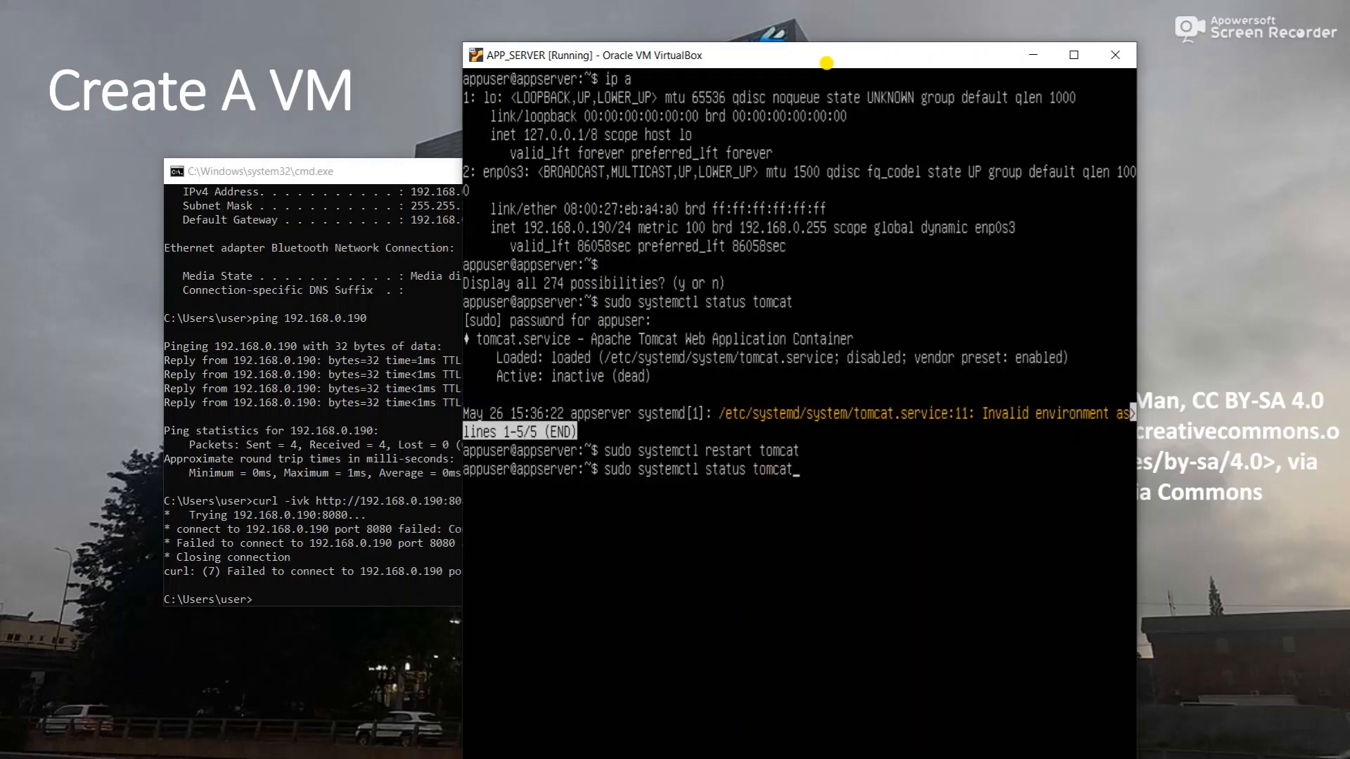
key(Return)
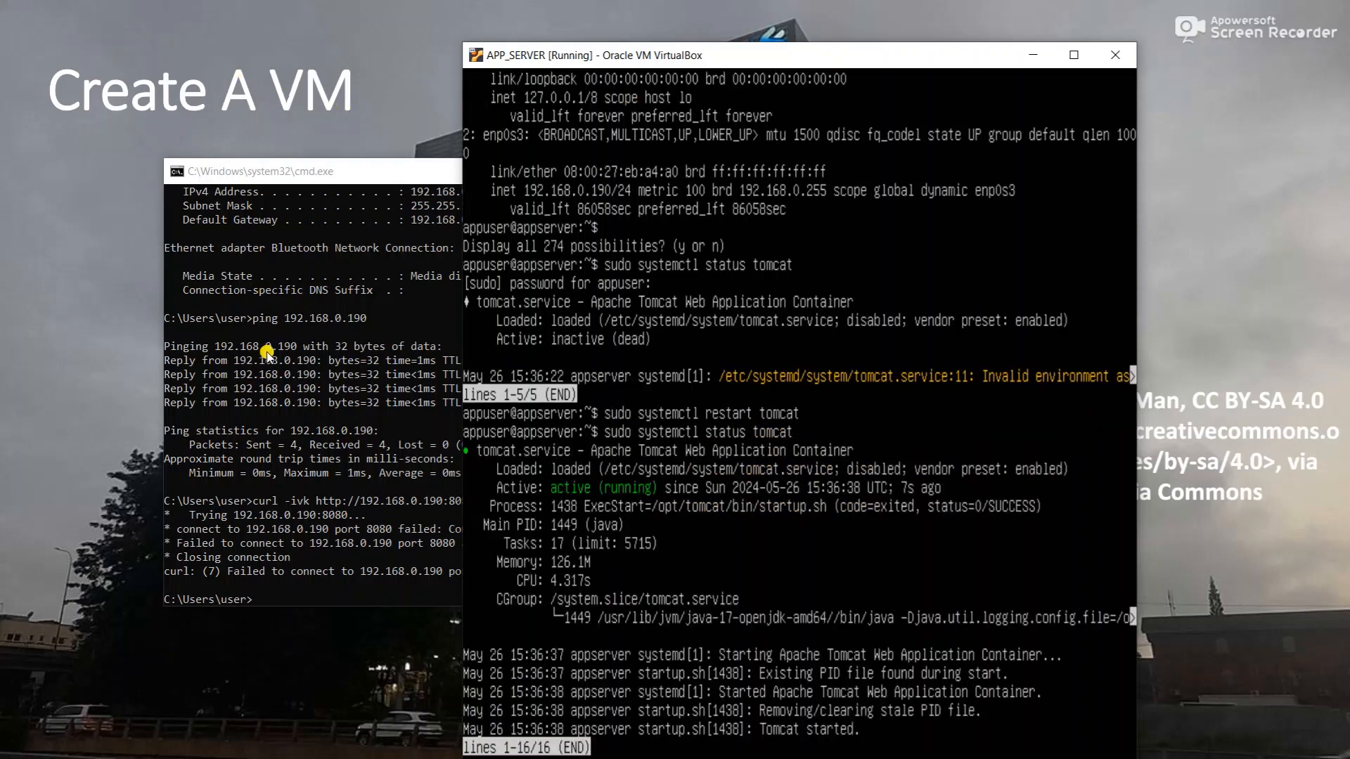
click(271, 373)
key(Up)
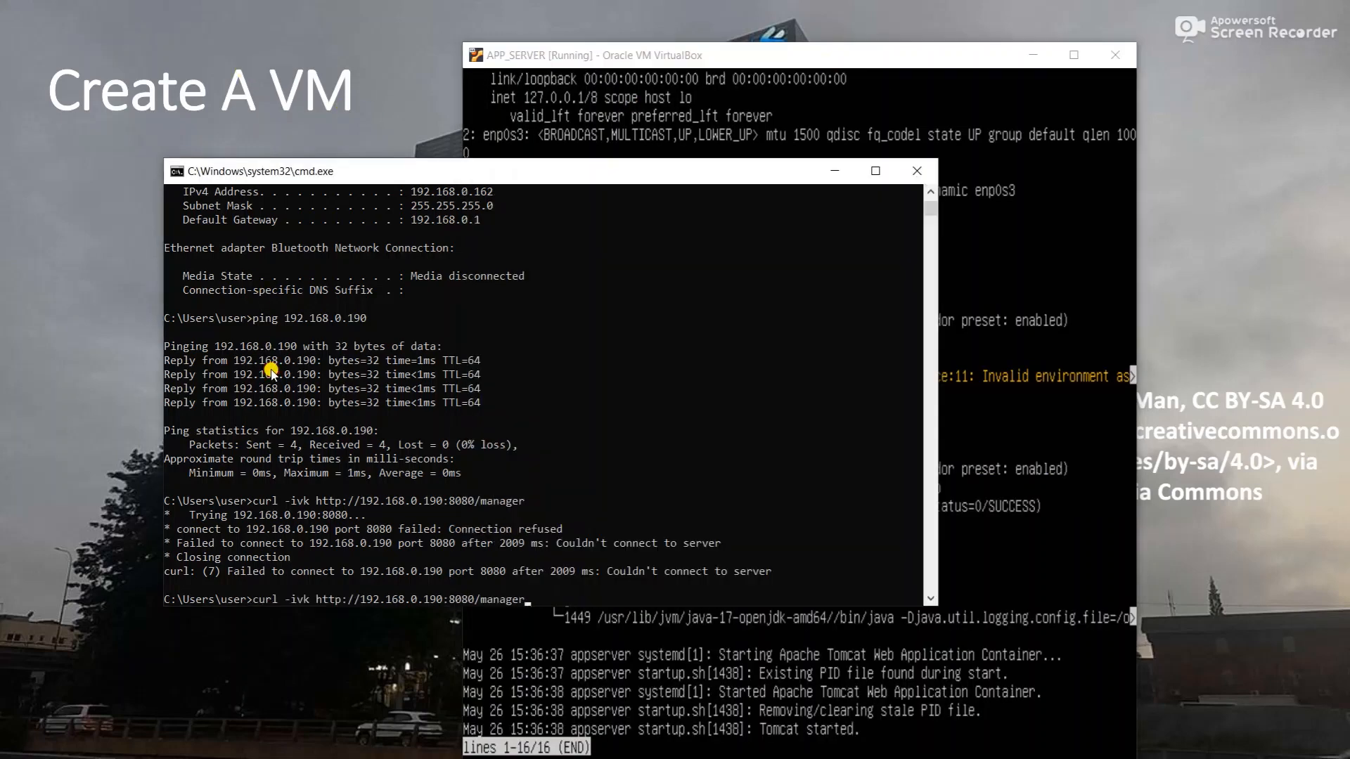
key(Return)
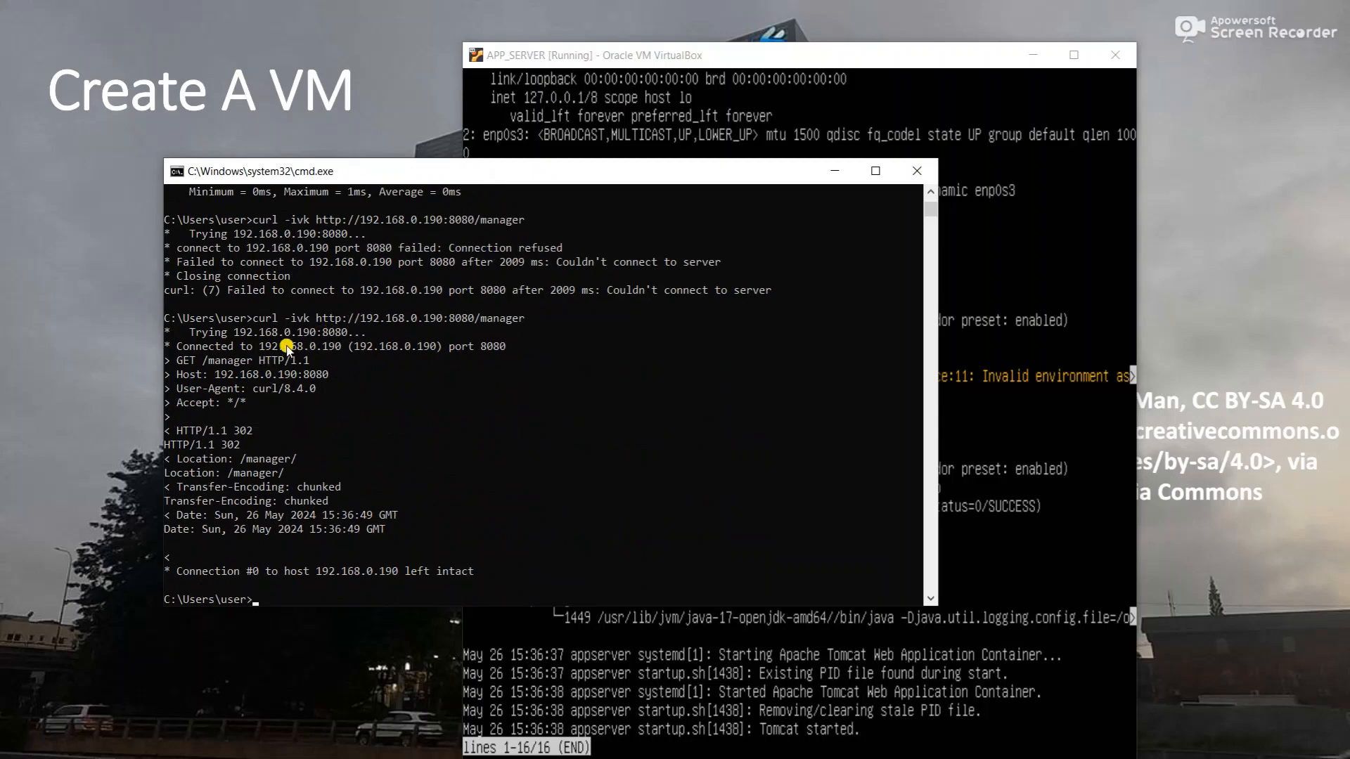
scroll(282, 511, up, 2)
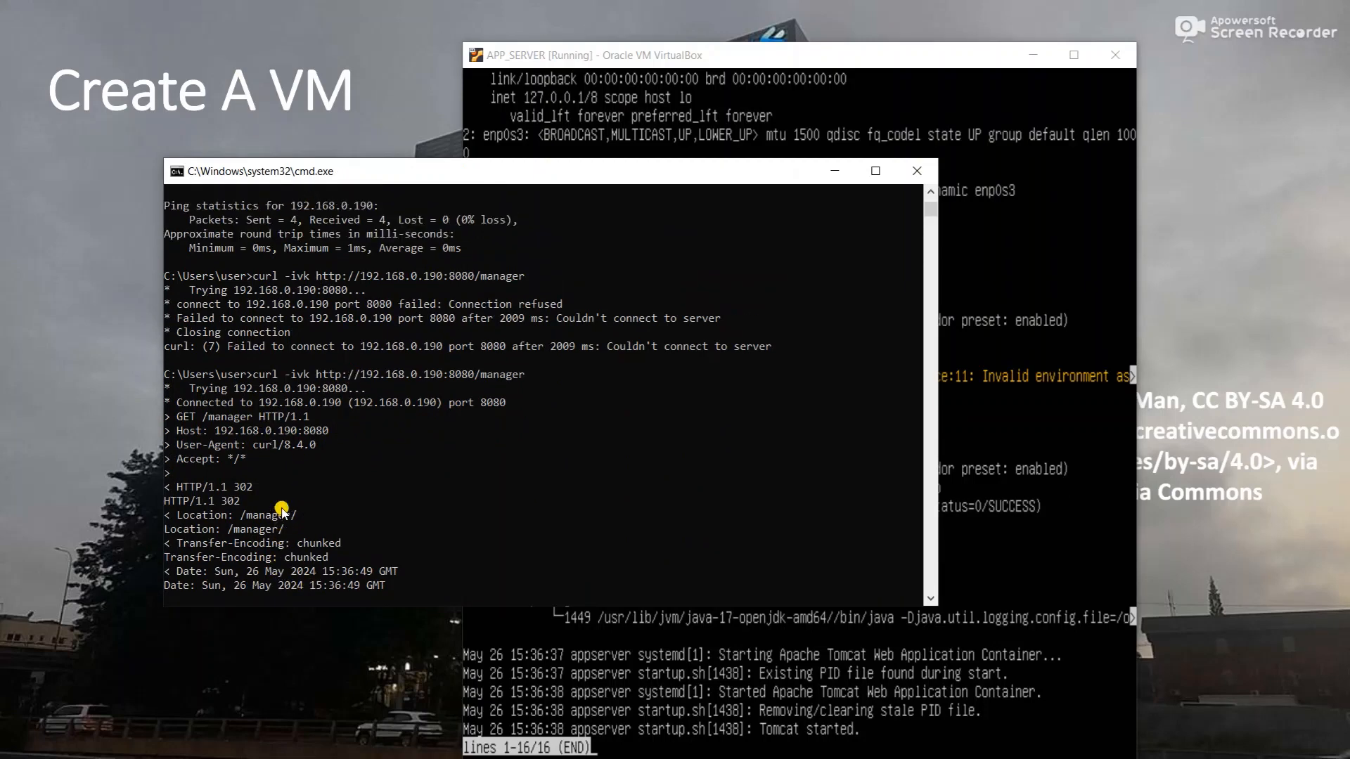
scroll(282, 511, up, 1)
scroll(282, 511, down, 3)
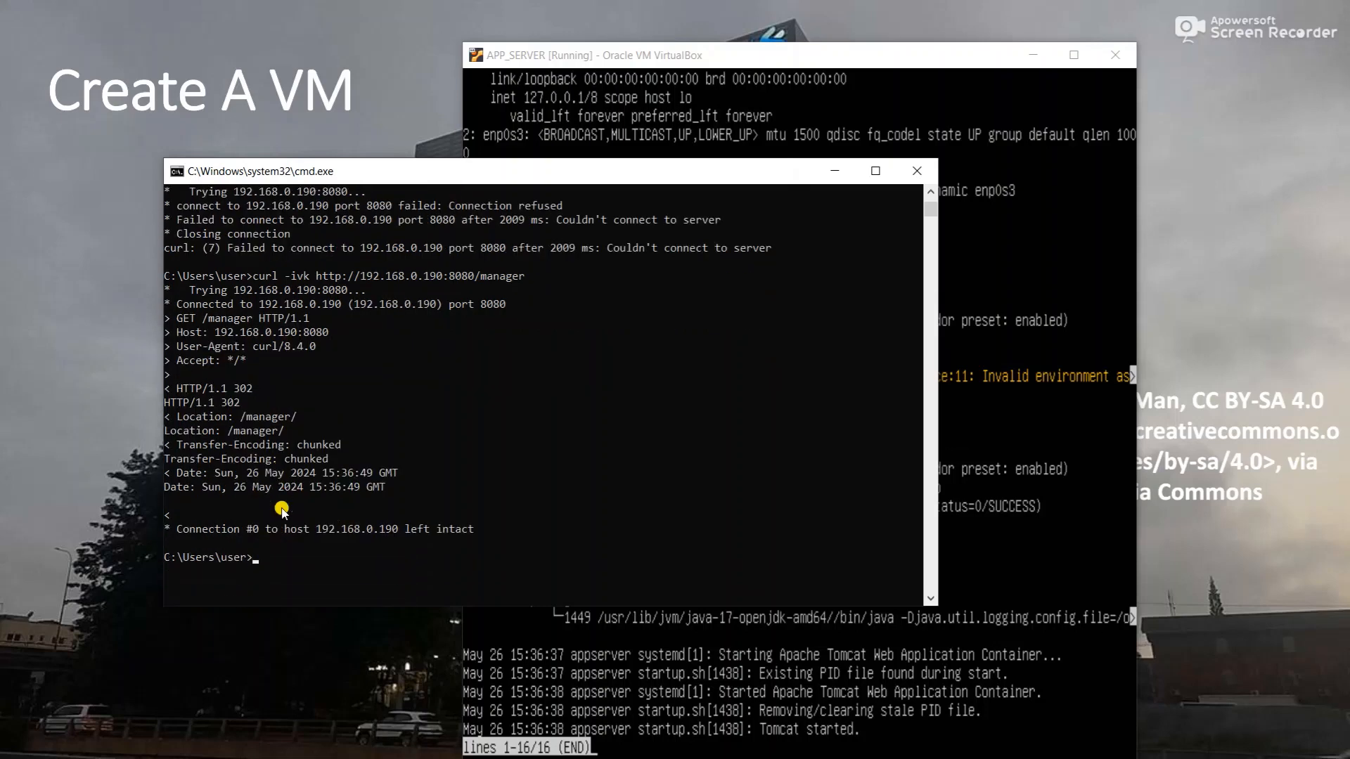
scroll(282, 511, up, 2)
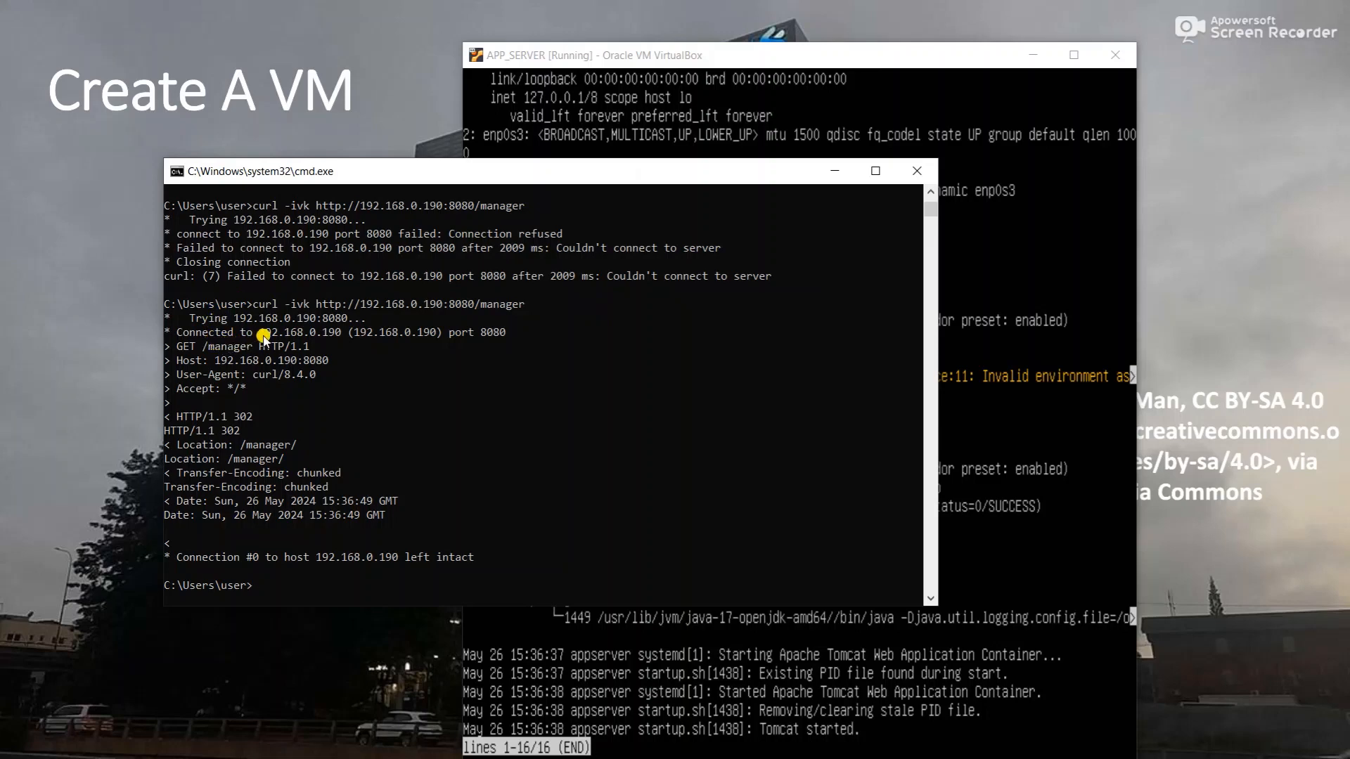
click(343, 560)
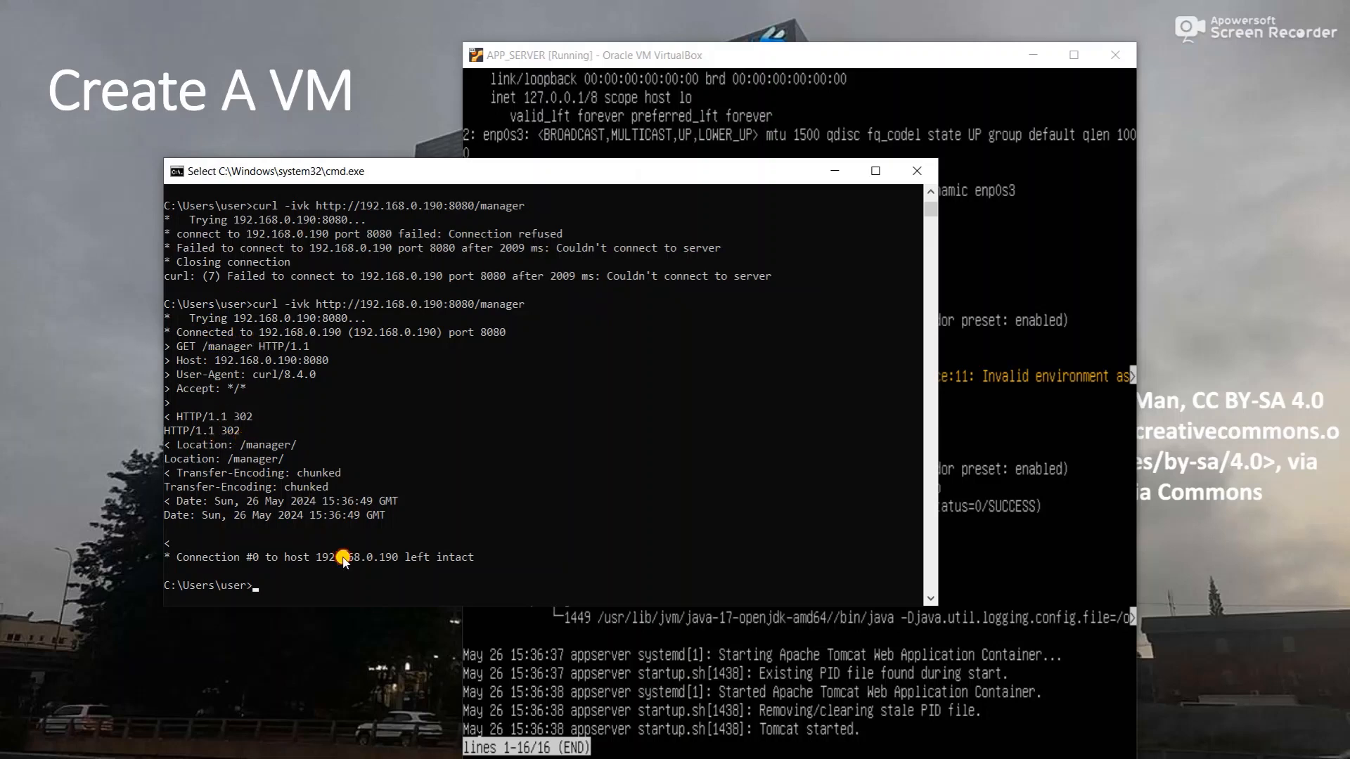
key(super)
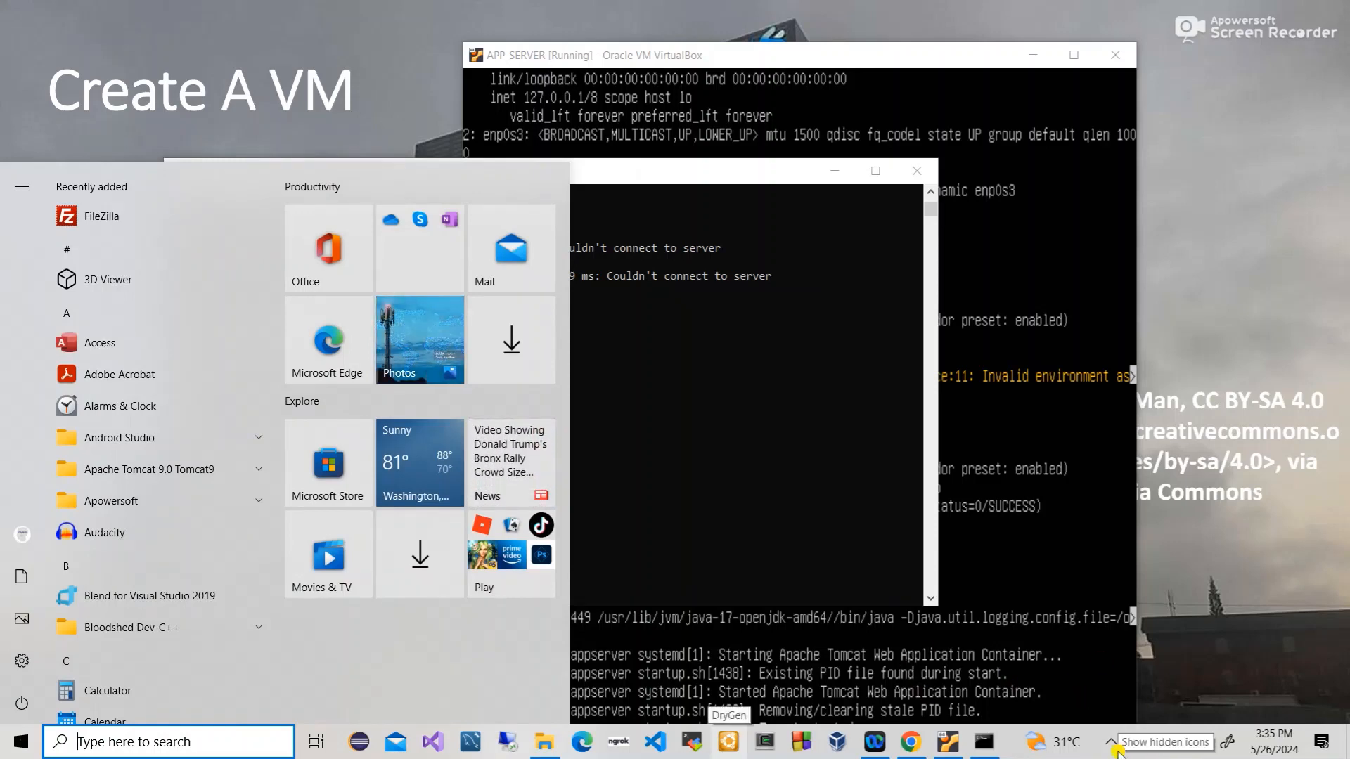
- Start the host's Tomcat9 service from its system tray icon, then return to the slideshow
click(1109, 743)
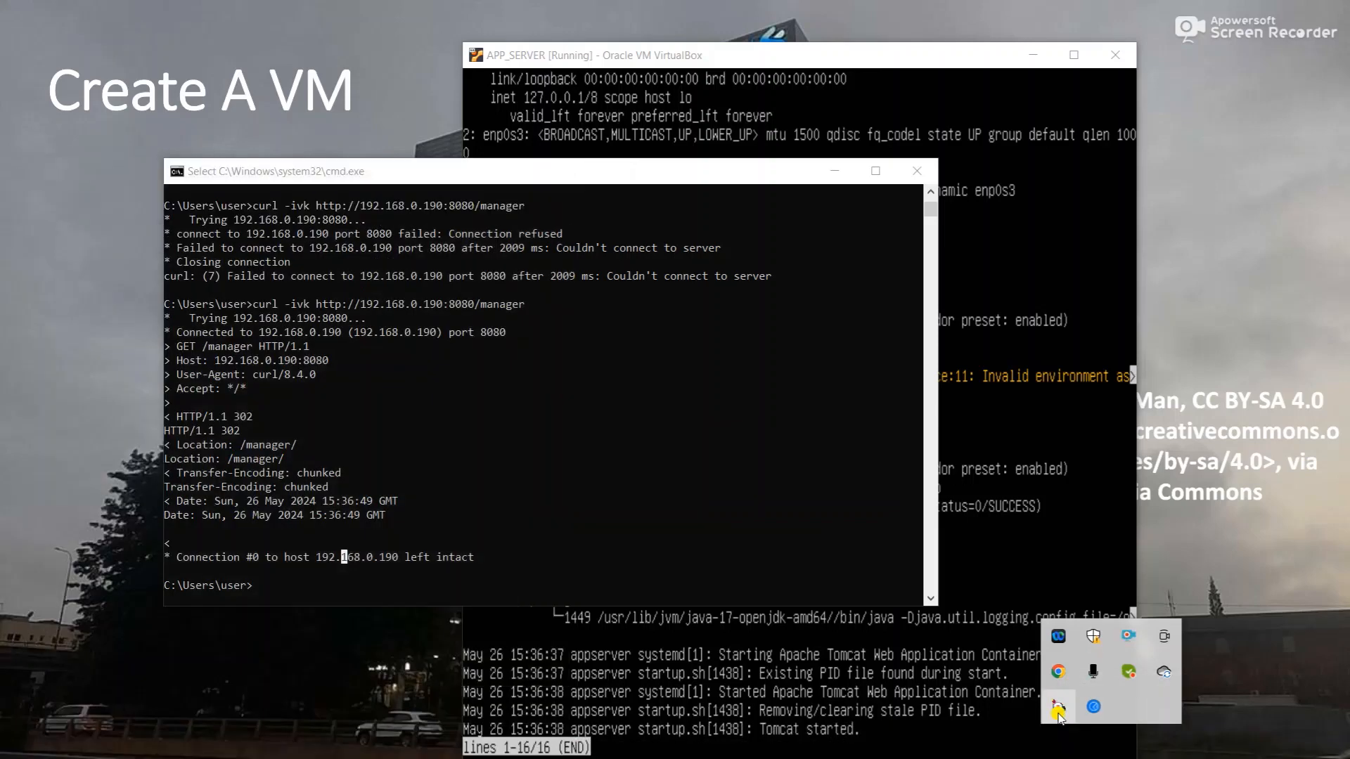
right_click(1058, 707)
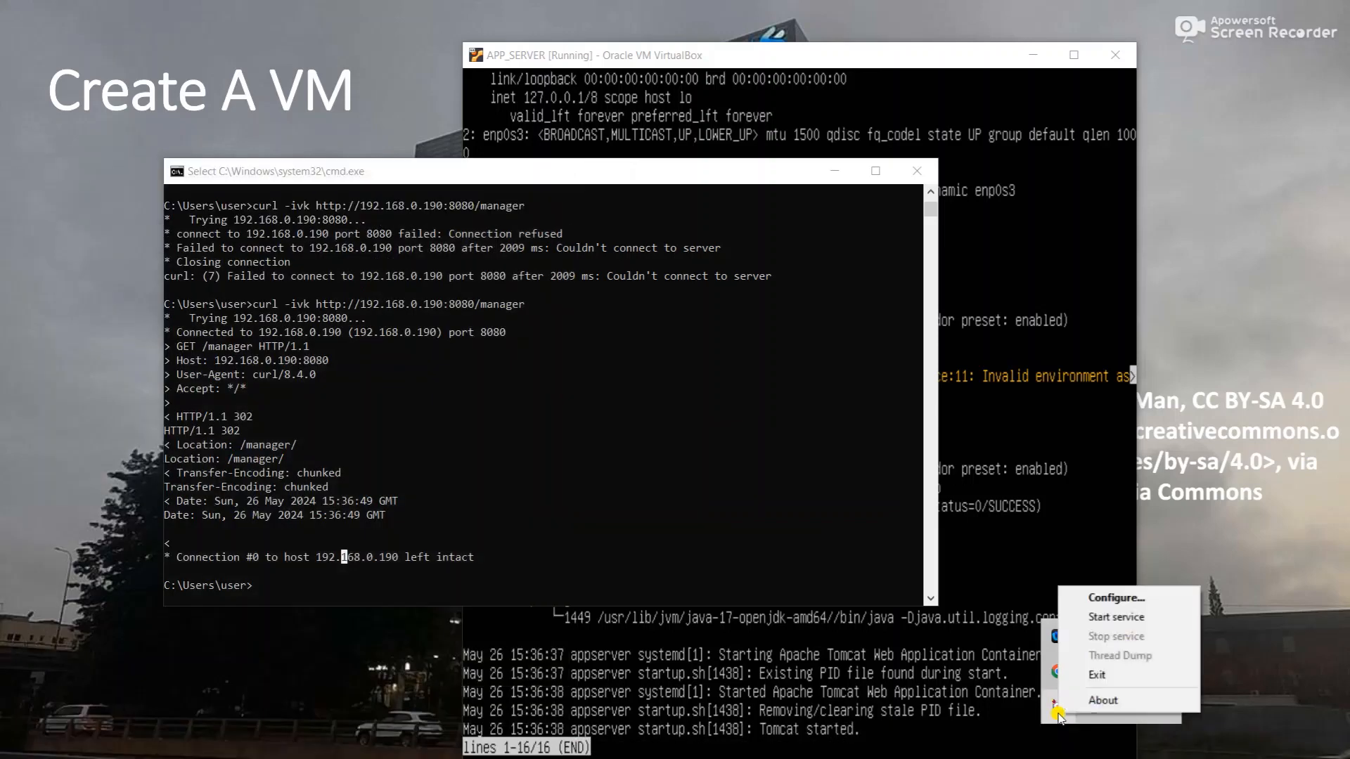
click(1119, 616)
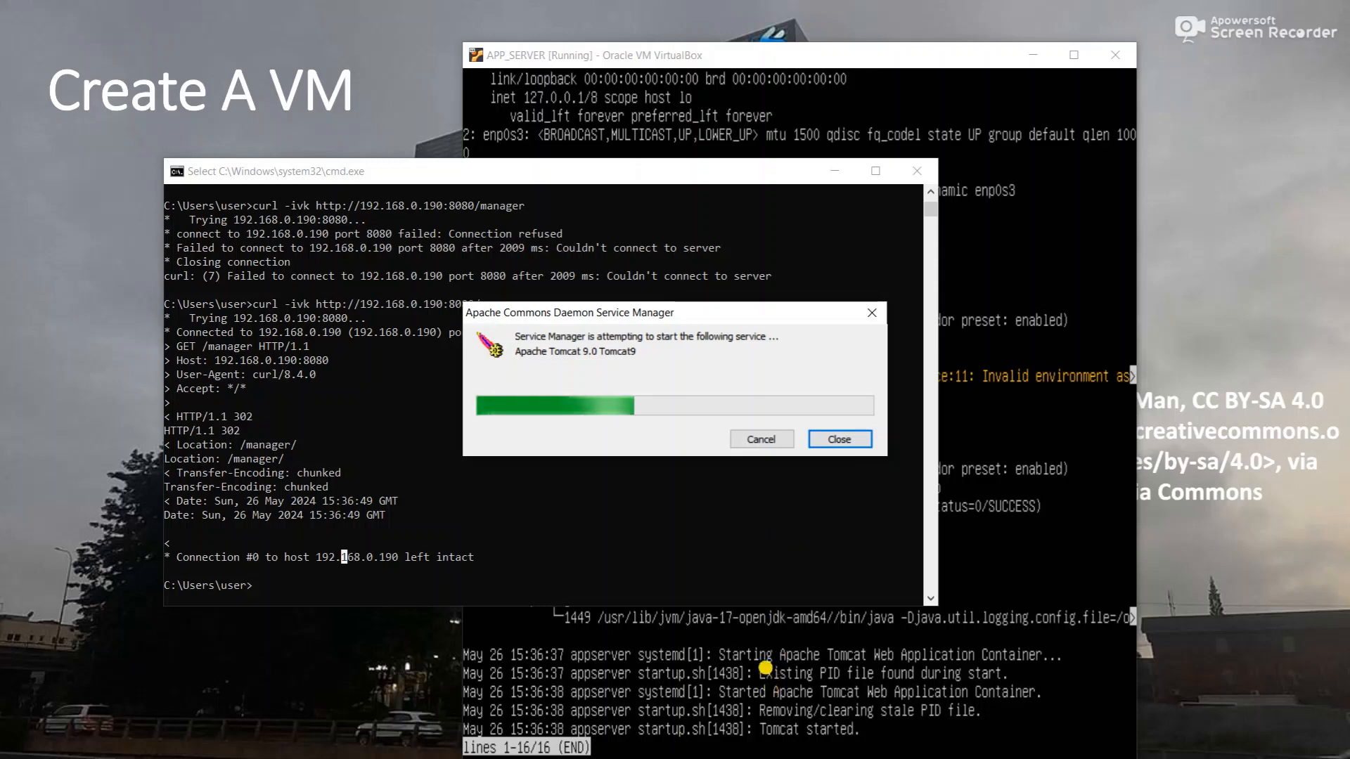
key(super)
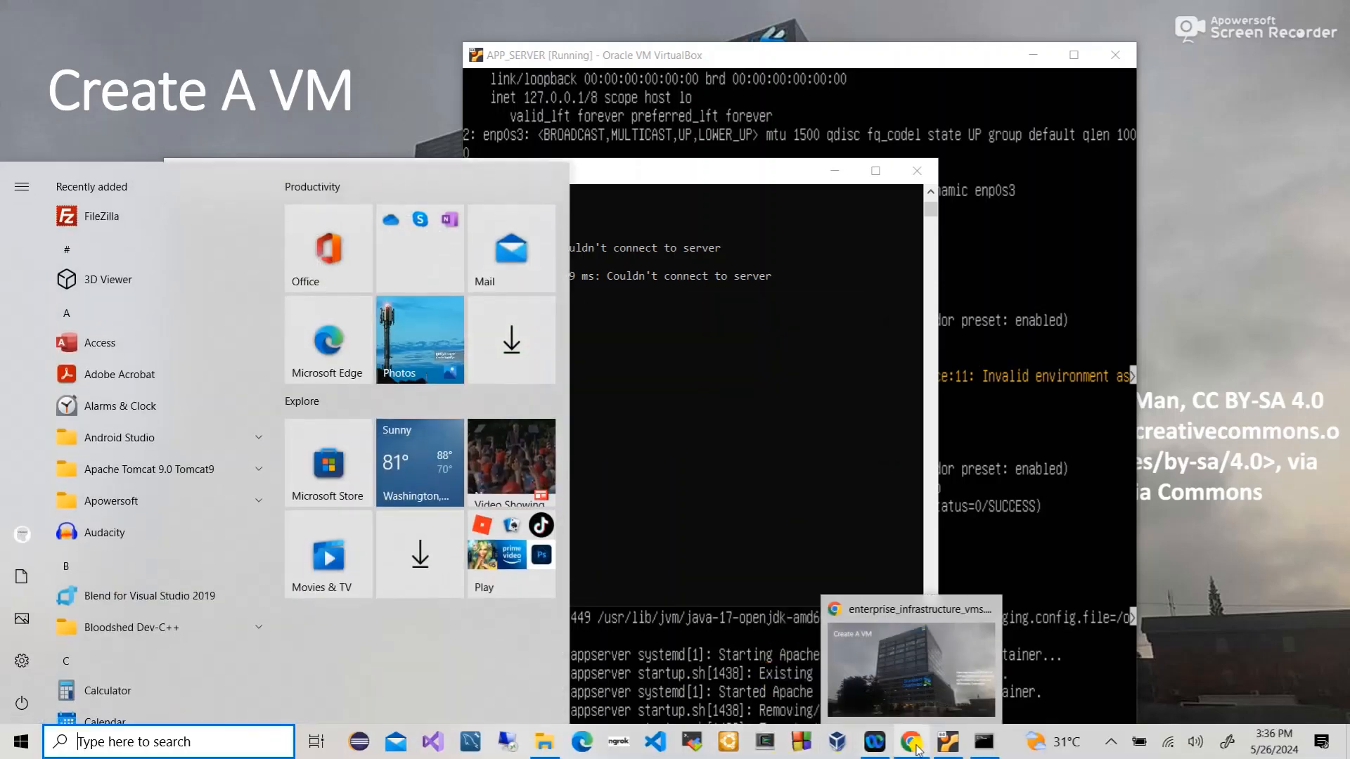
click(913, 745)
- Open a new Chrome Incognito window from the taskbar icon
key(super)
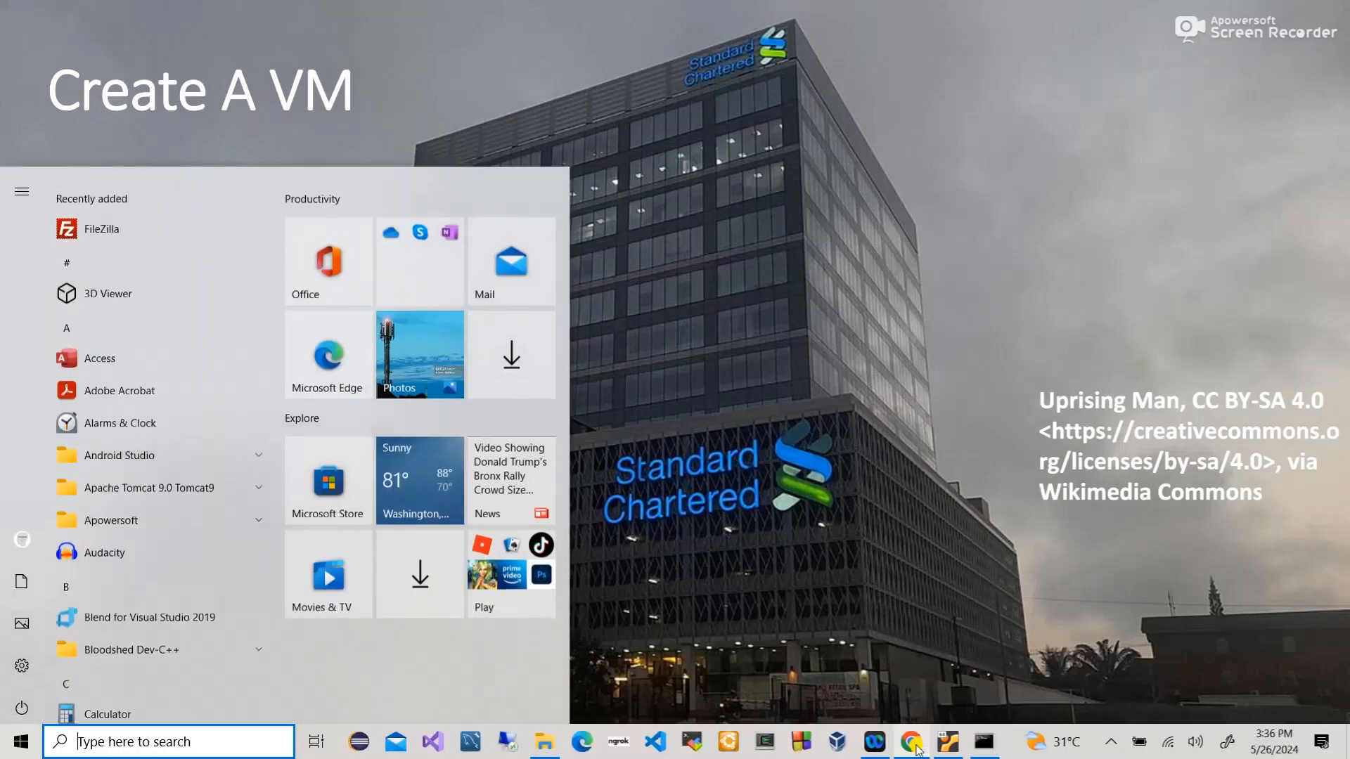
key(super)
key(super)
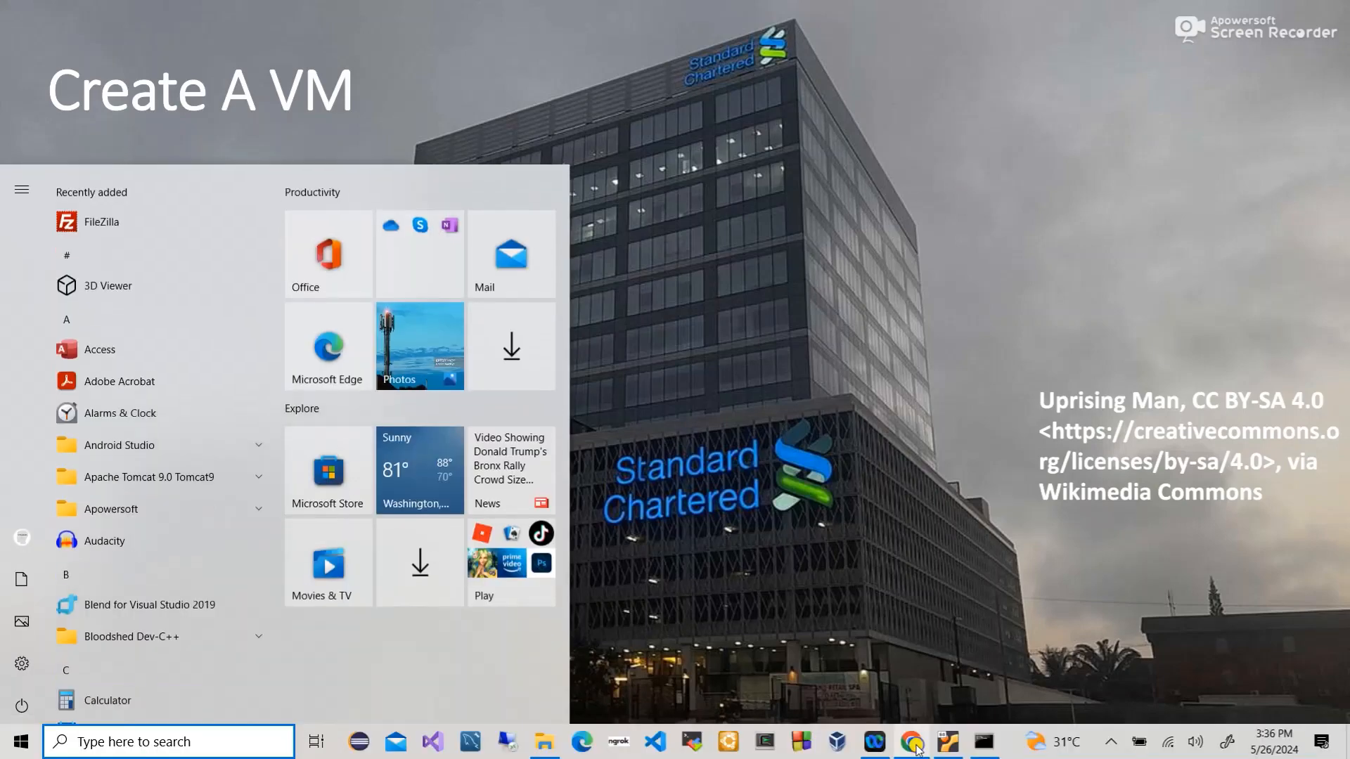
right_click(914, 745)
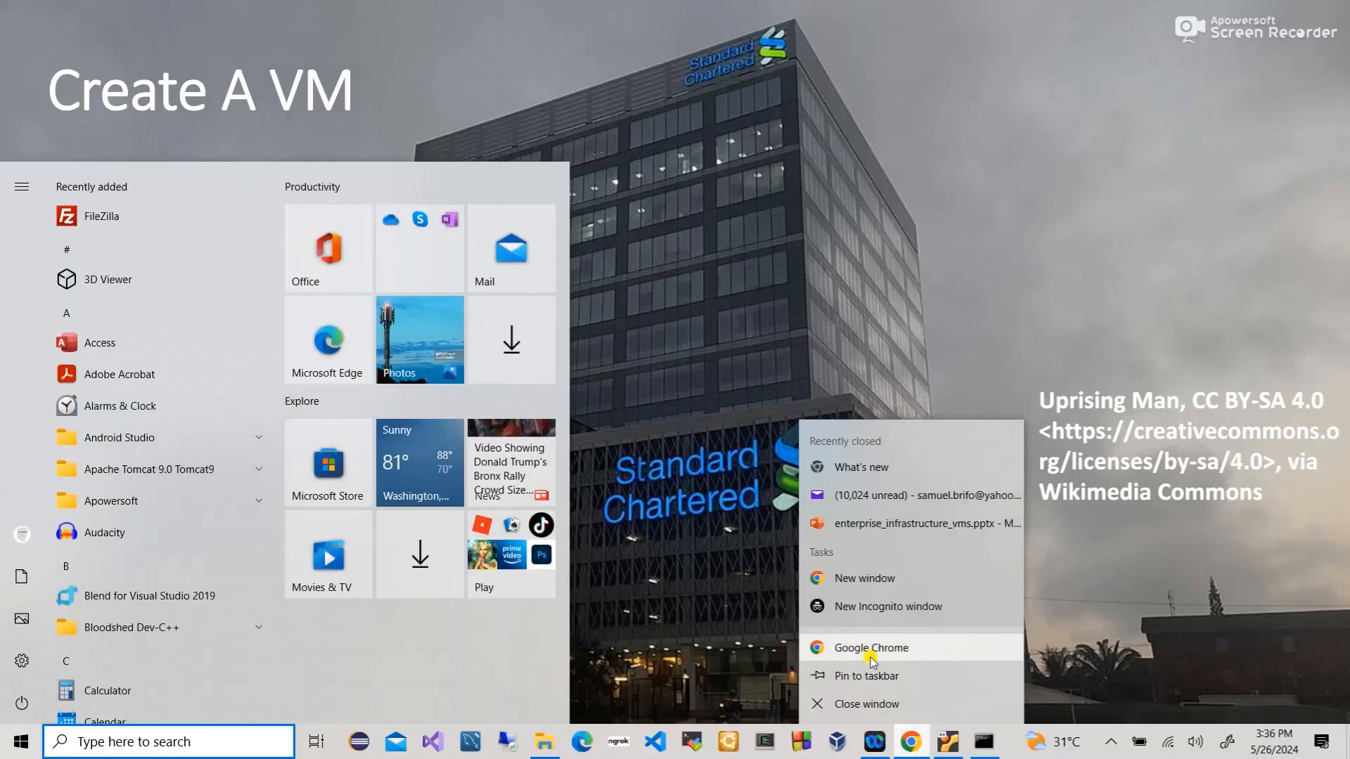
click(847, 606)
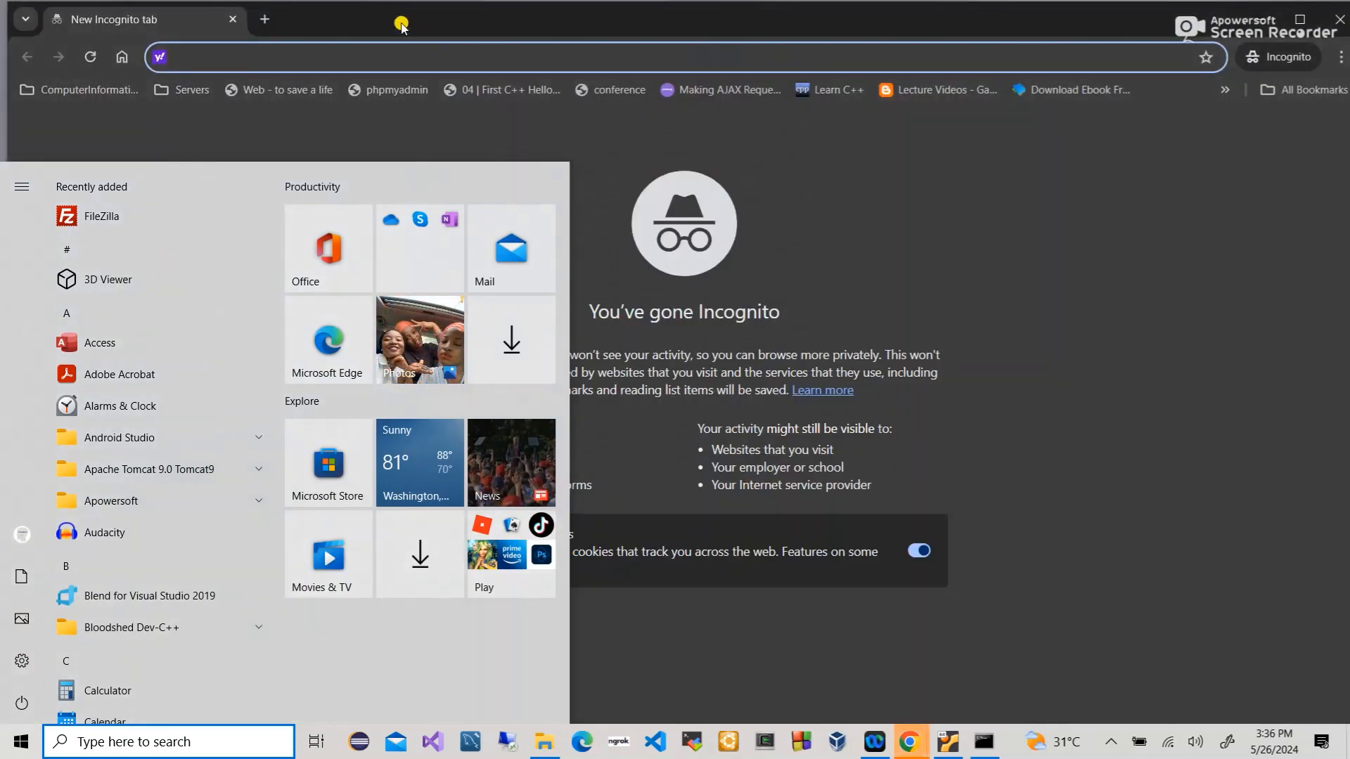
click(401, 24)
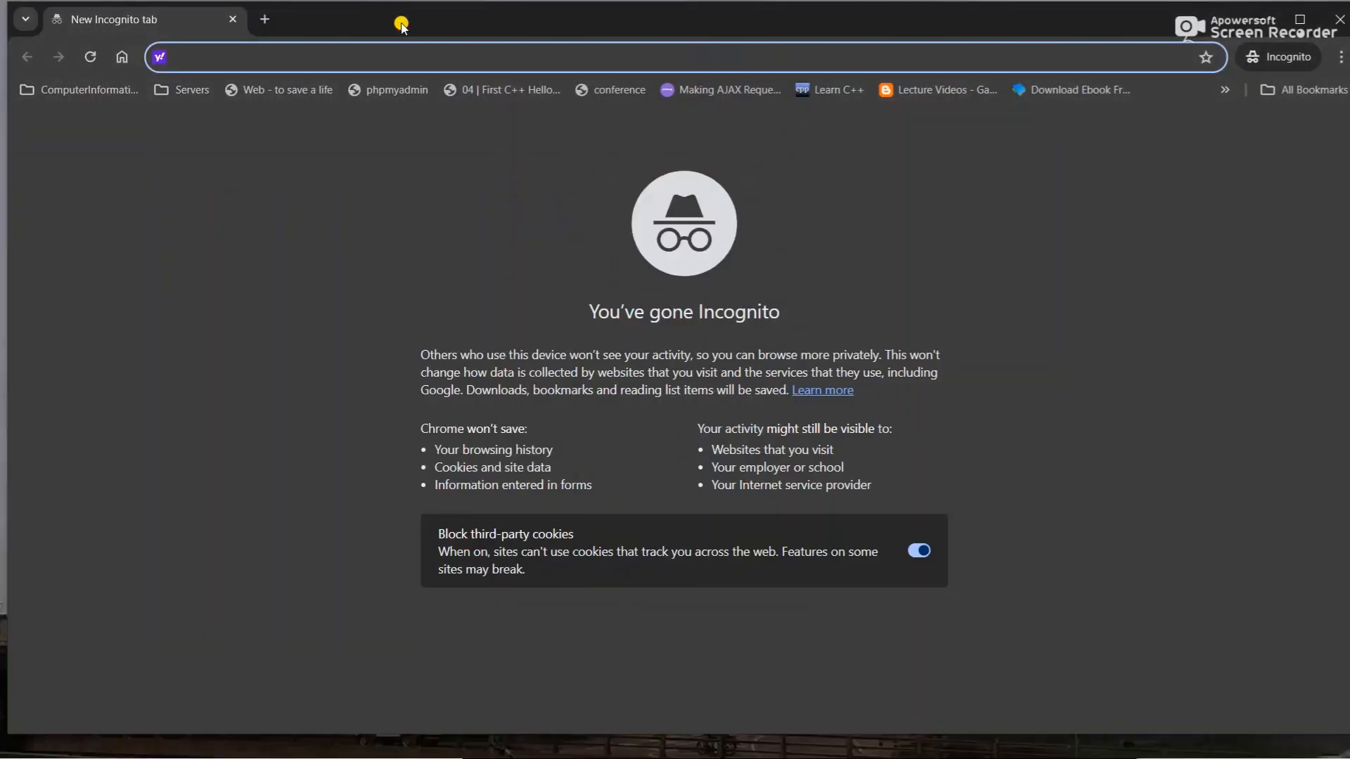
text(httP)
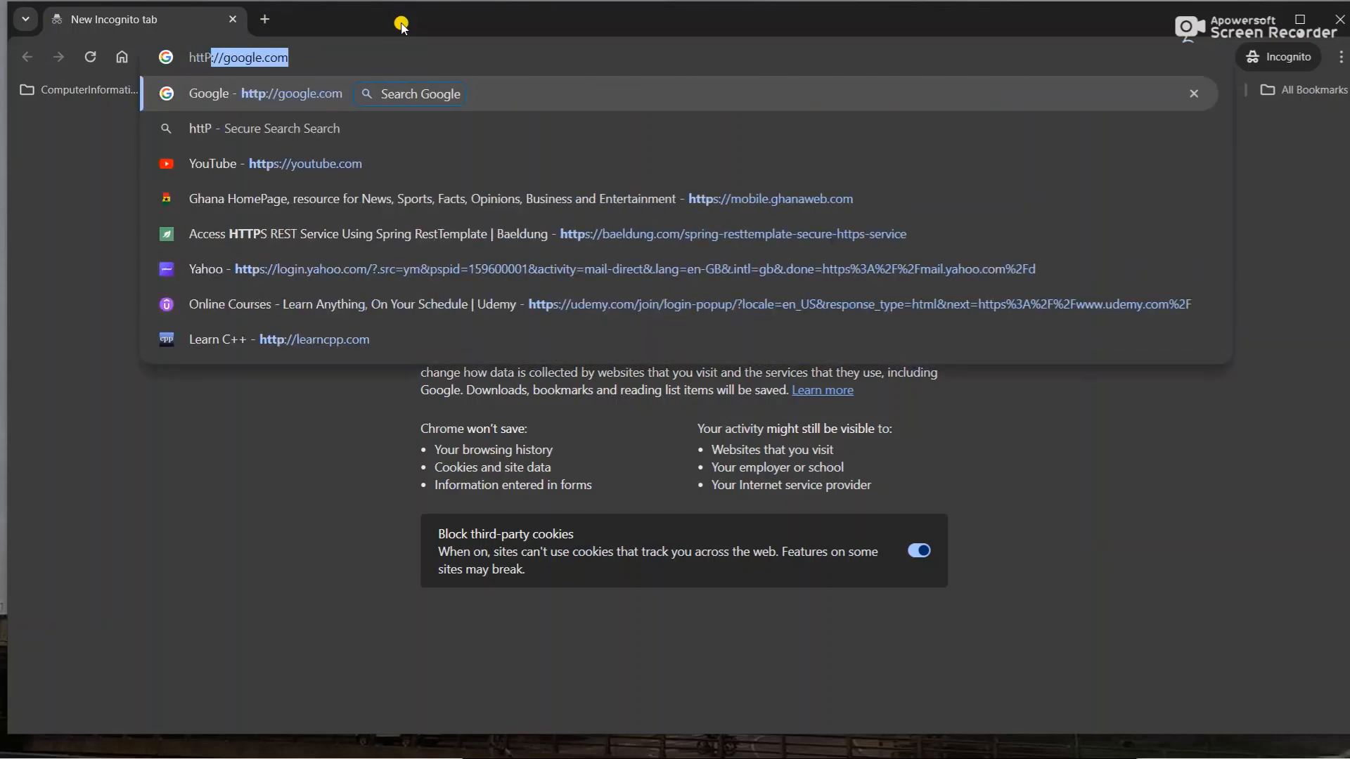
key(BackSpace)
text(p:)
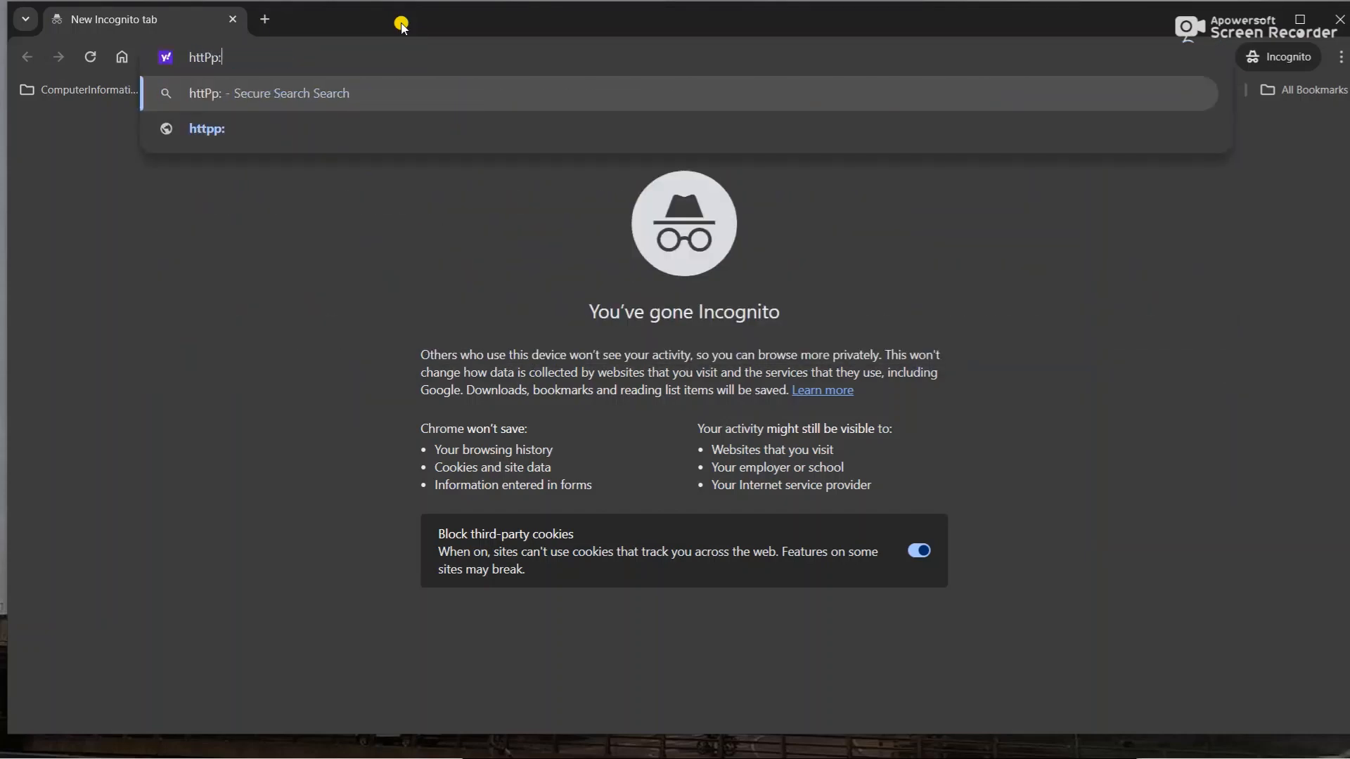
key(BackSpace)
key(BackSpace)
text(p:/)
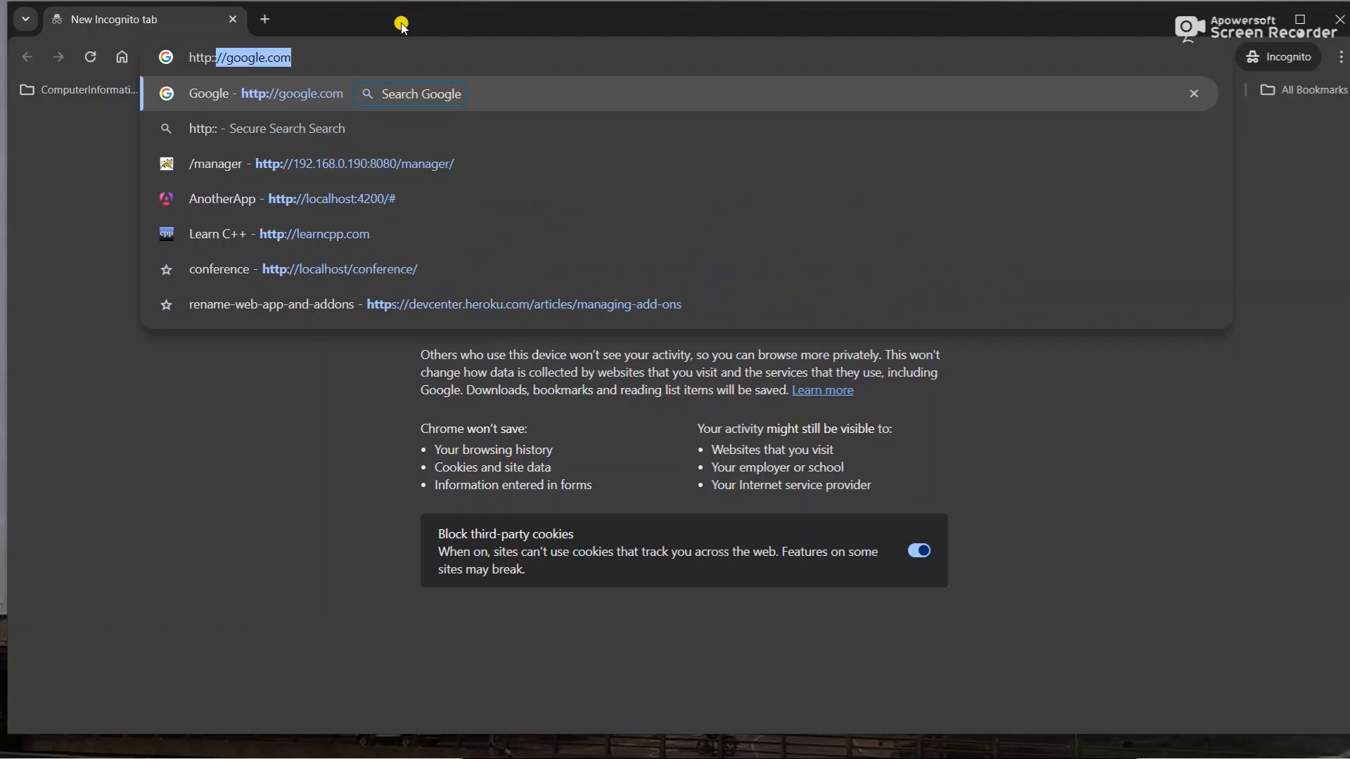
key(BackSpace)
text(/)
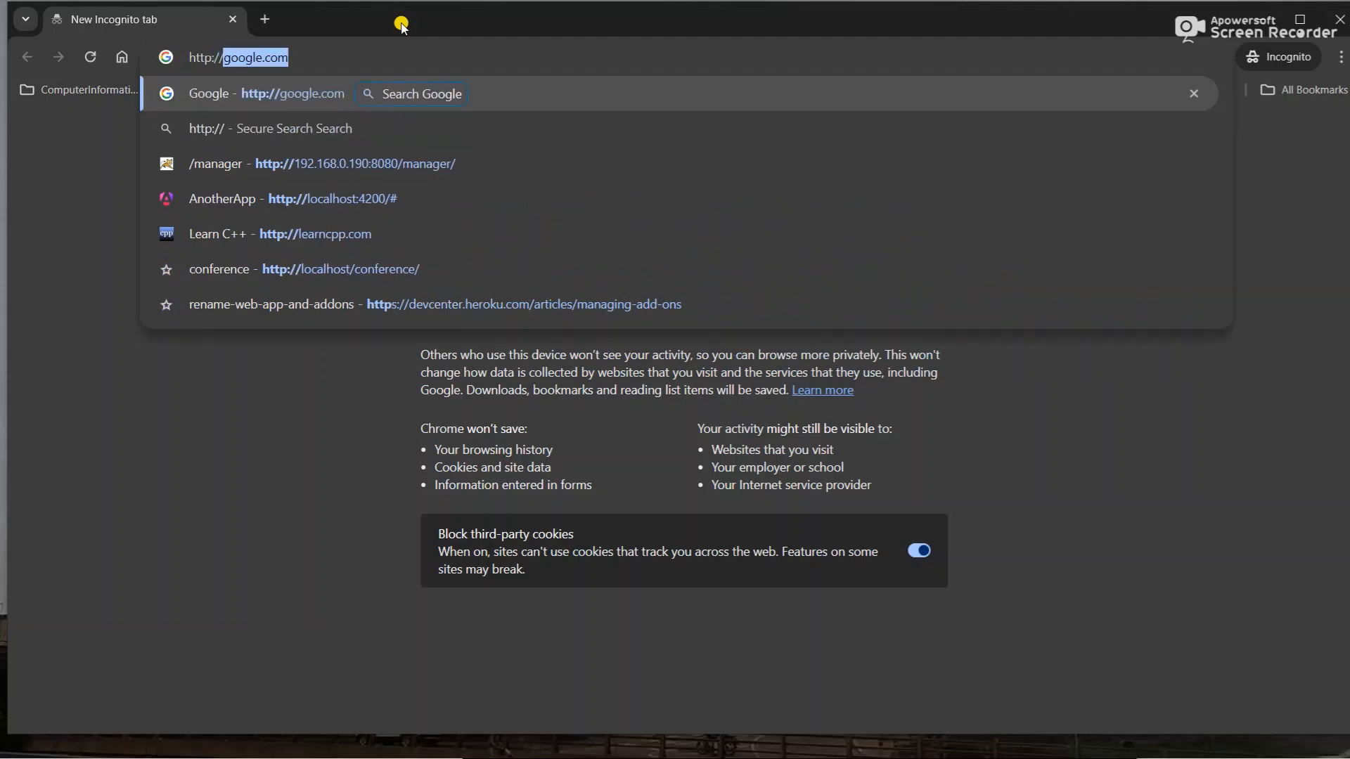
text(192.168)
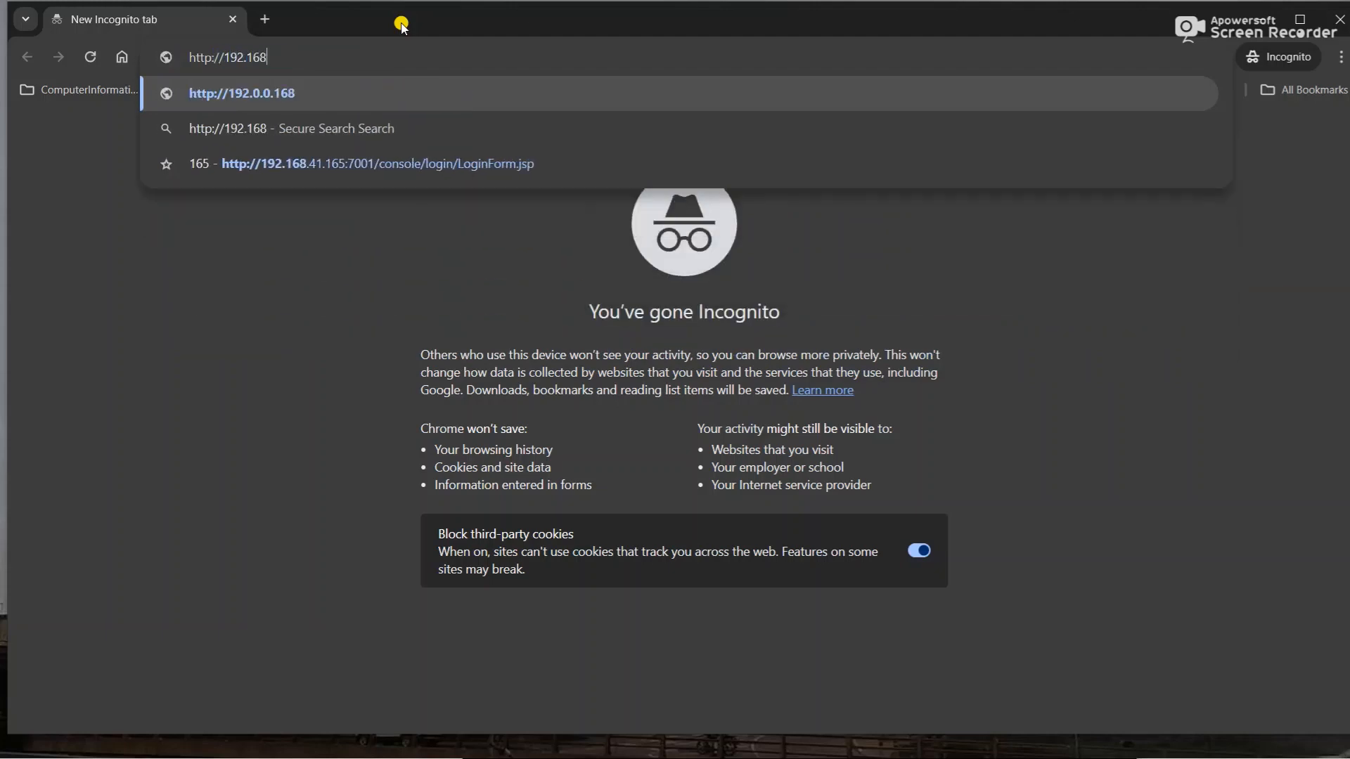
text(.0.190:8080/manager/)
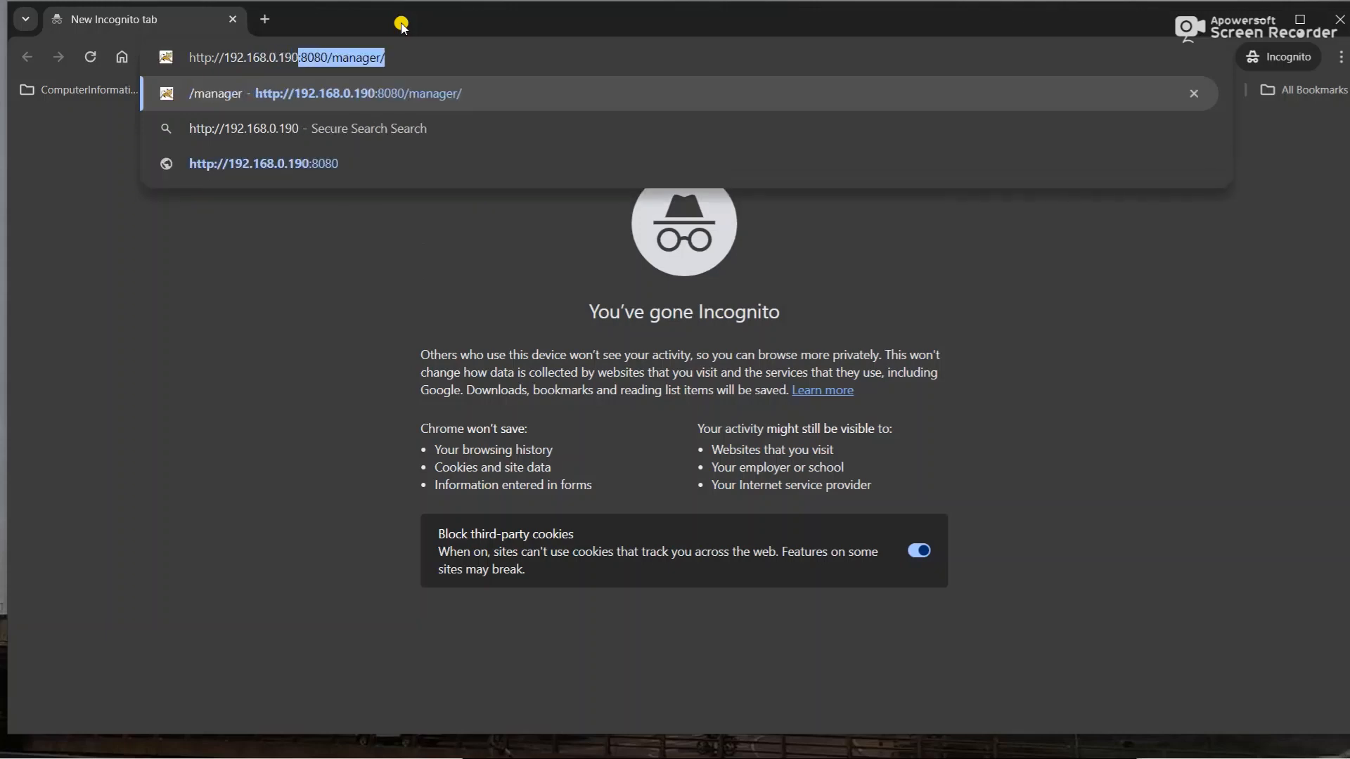
key(End)
key(Return)
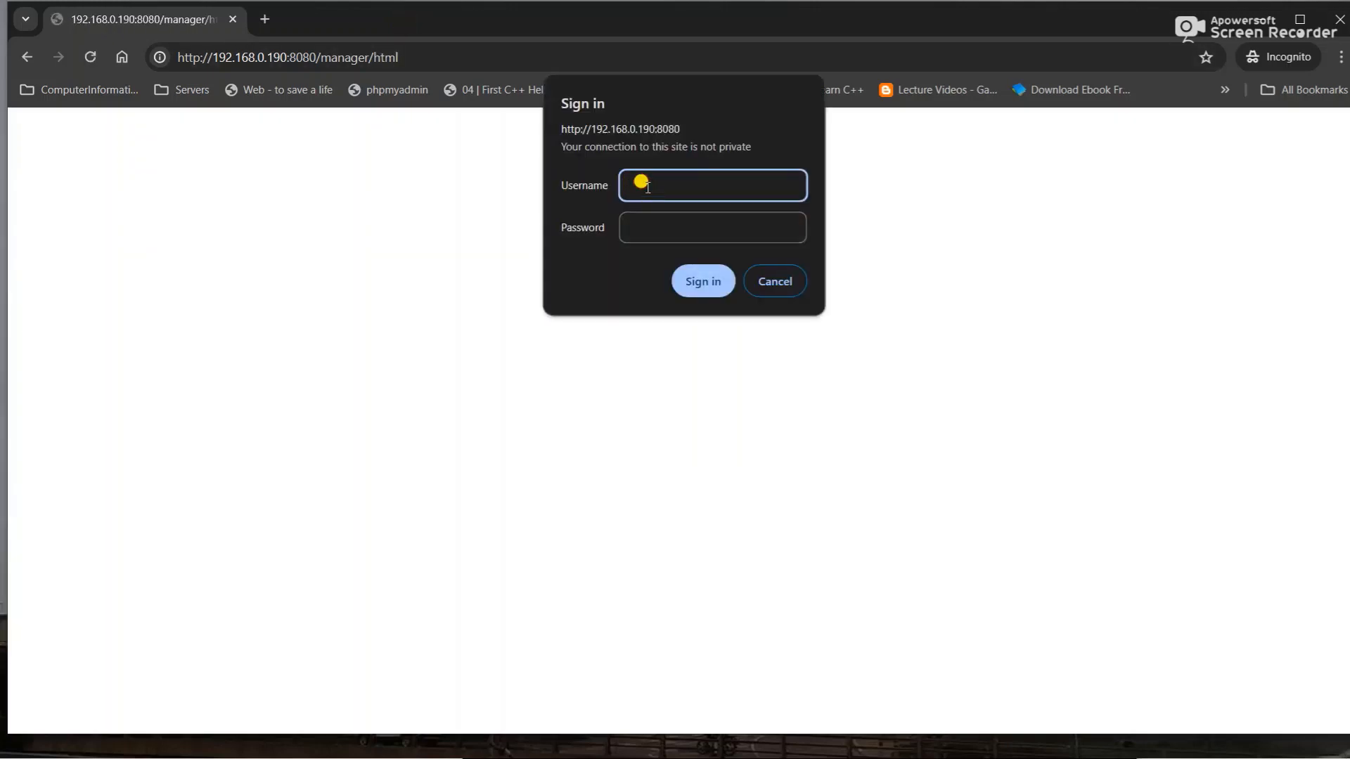
text(admin)
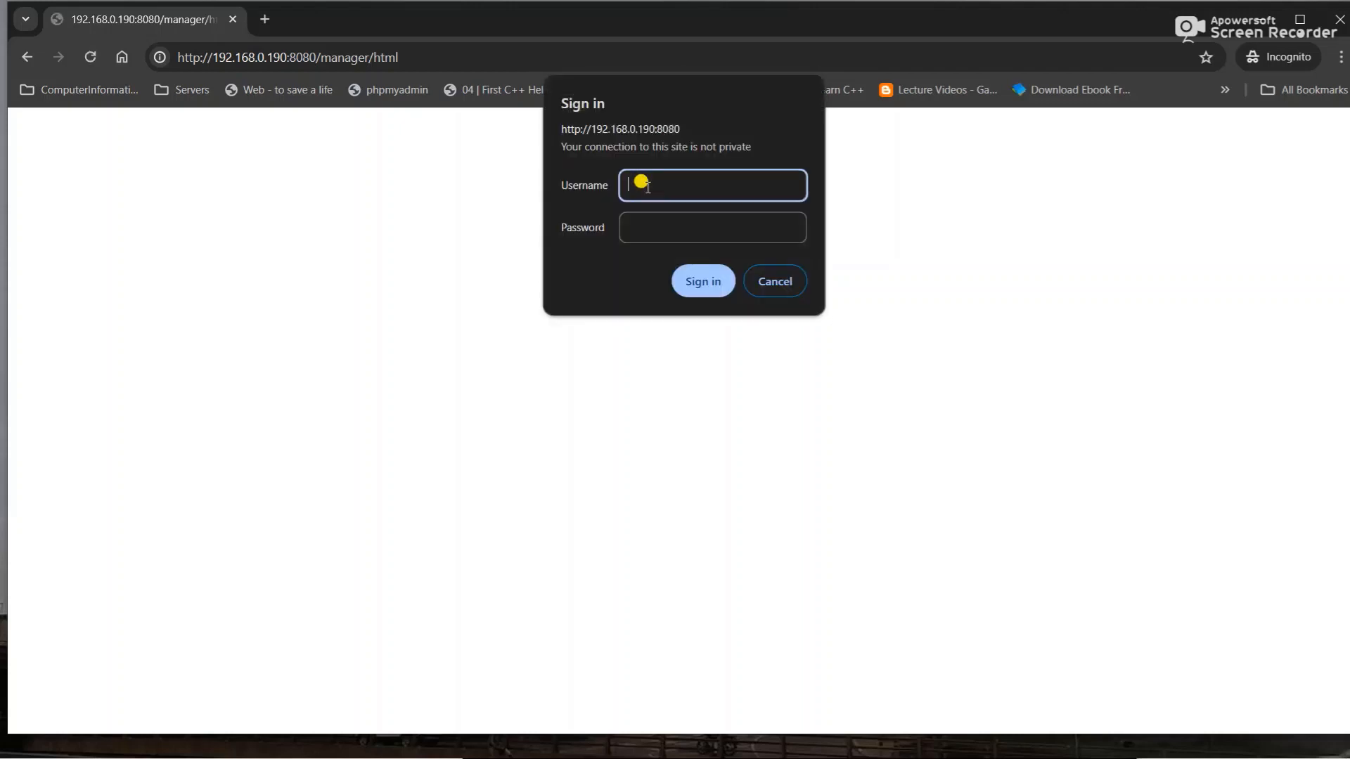
text(admin)
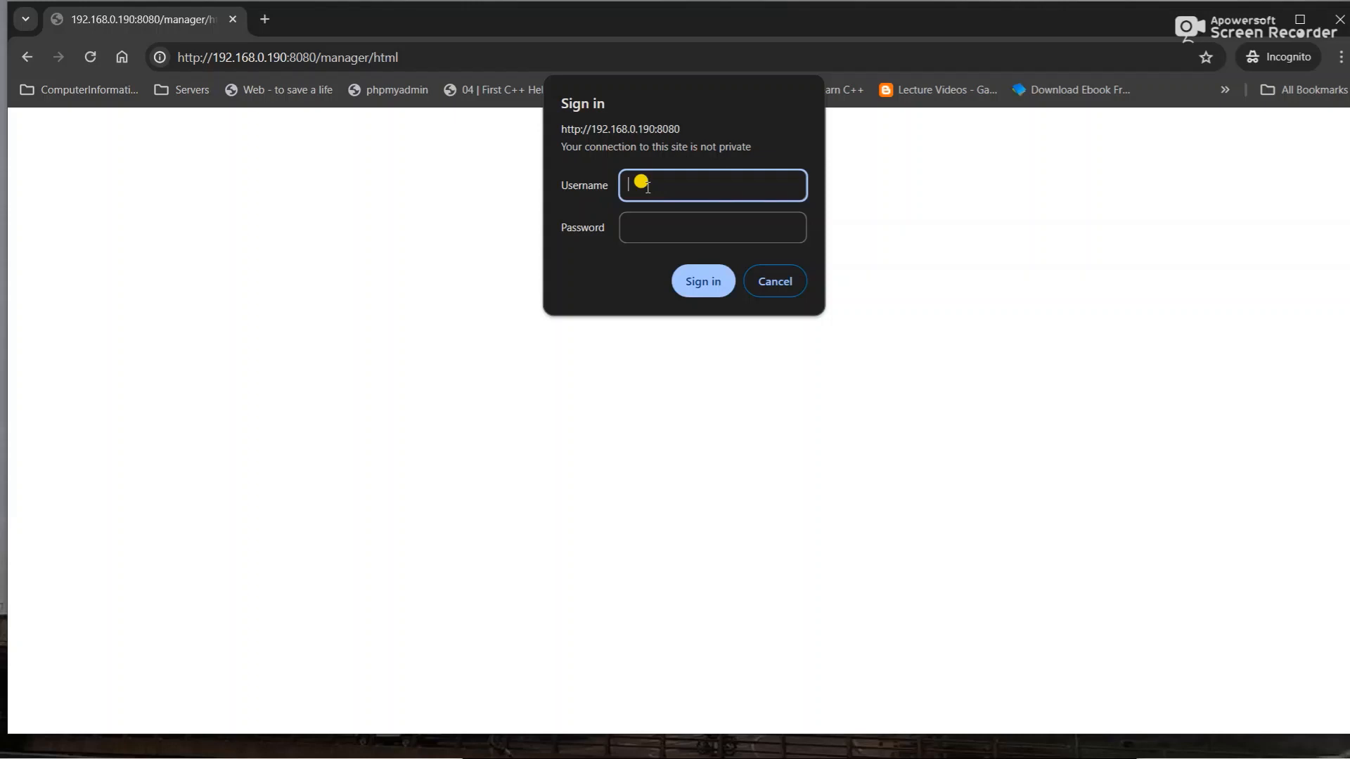
- Switch to the APP_SERVER virtual machine window
key(super)
key(super)
key(alt+Tab)
key(alt+Tab)
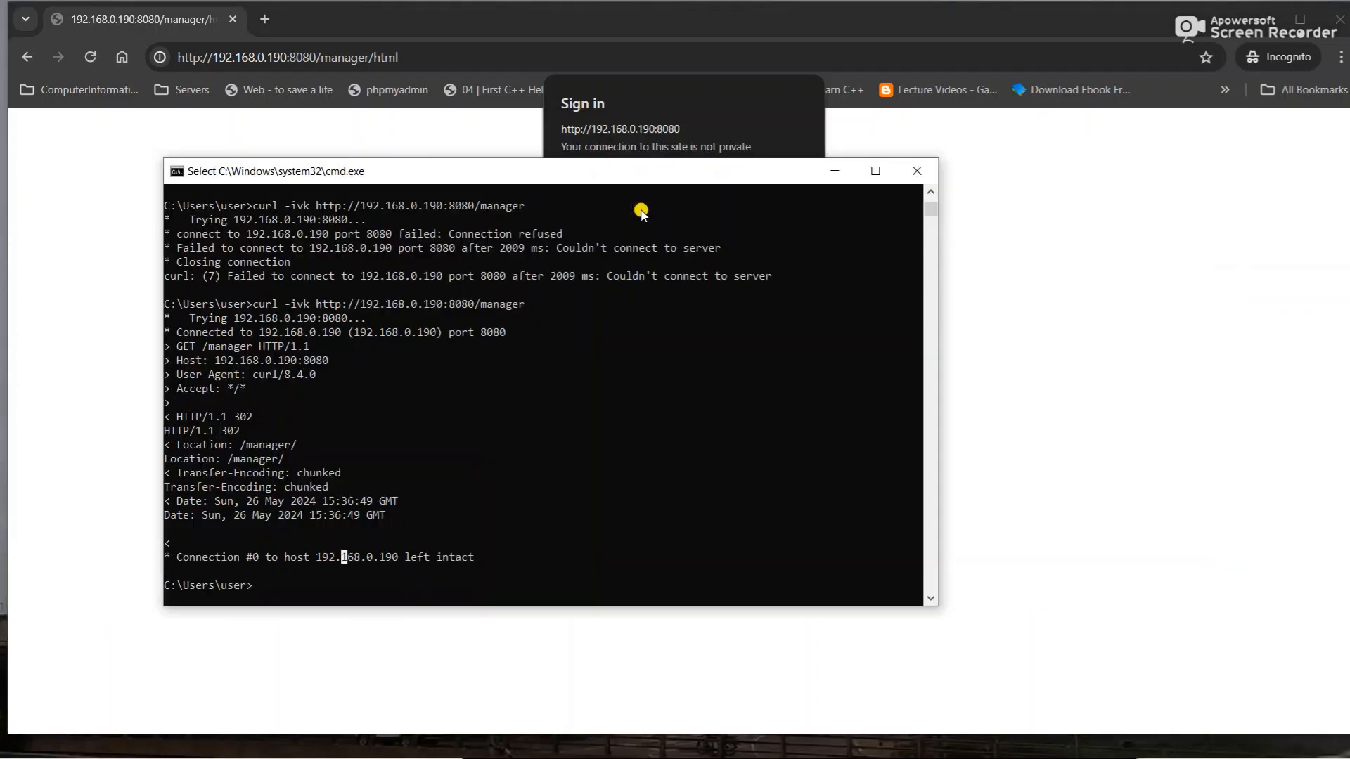
key(alt+Tab)
key(alt+shift+Tab)
key(alt+Tab)
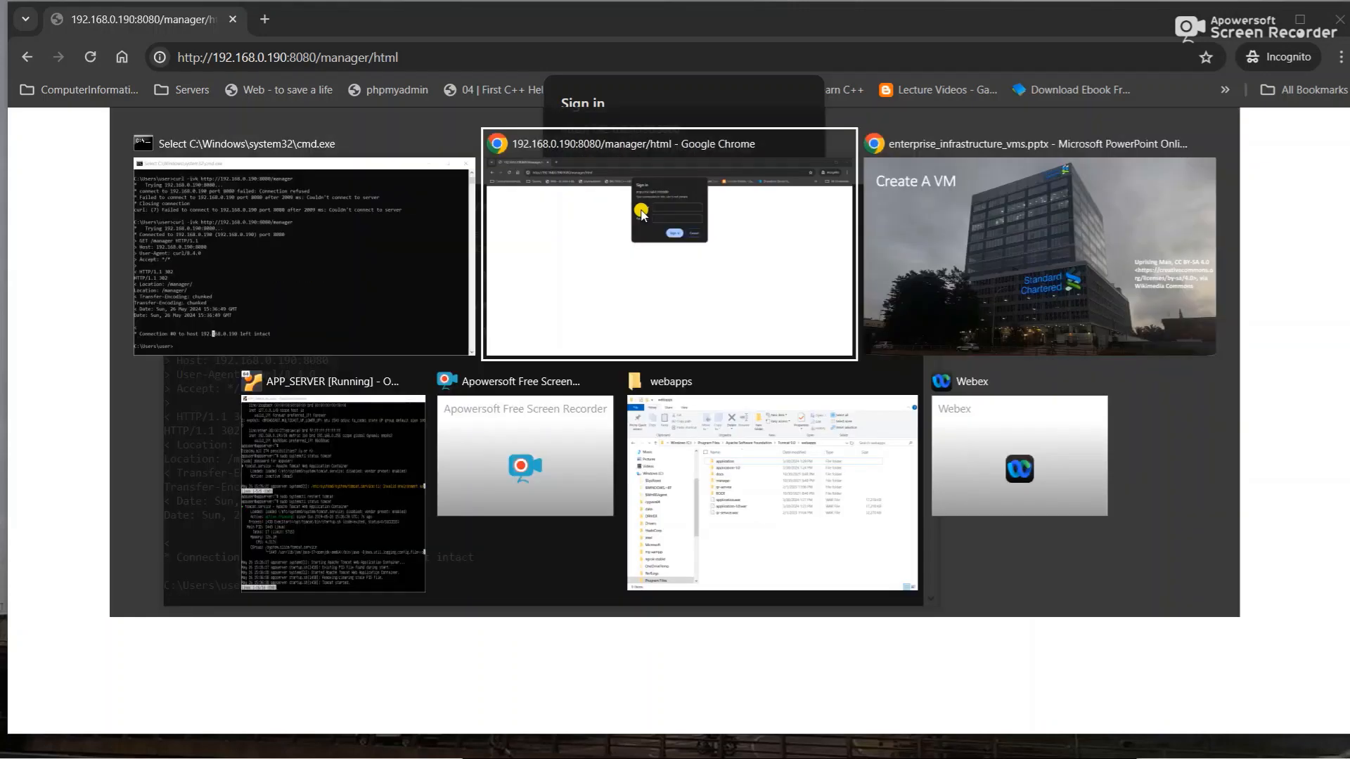
key(alt+shift+Tab)
key(alt+Down)
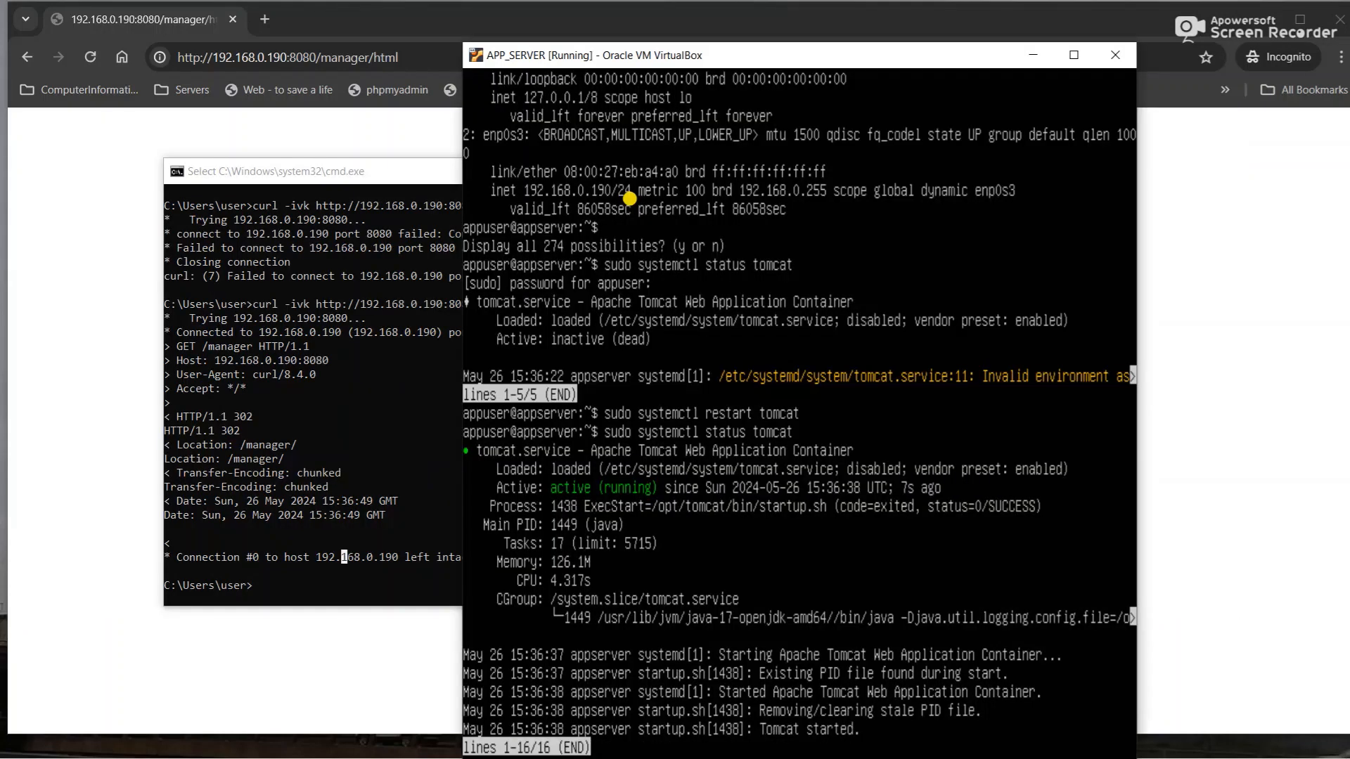
- Change into /opt/tomcat/ and list its contents with ls -lah
text(q)
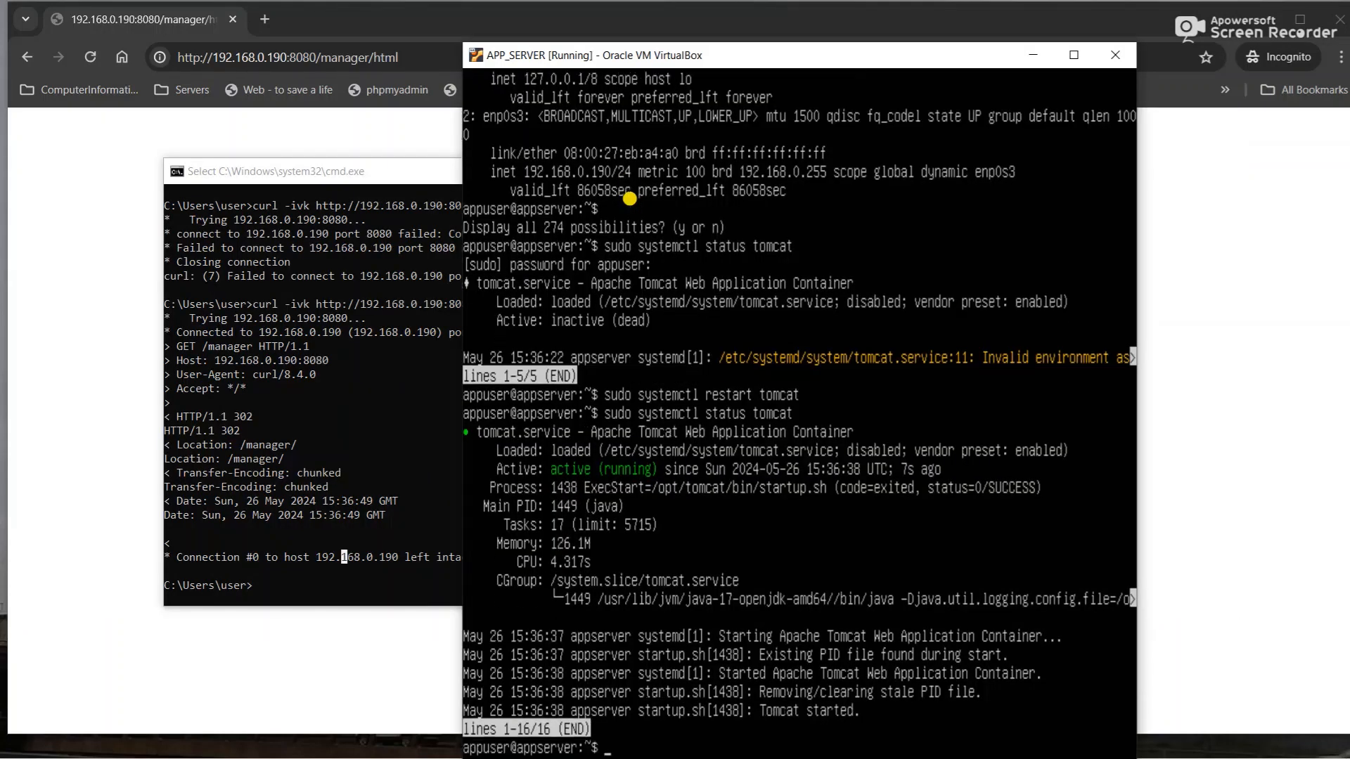
text(cd)
key(ctrl+l)
text(opt)
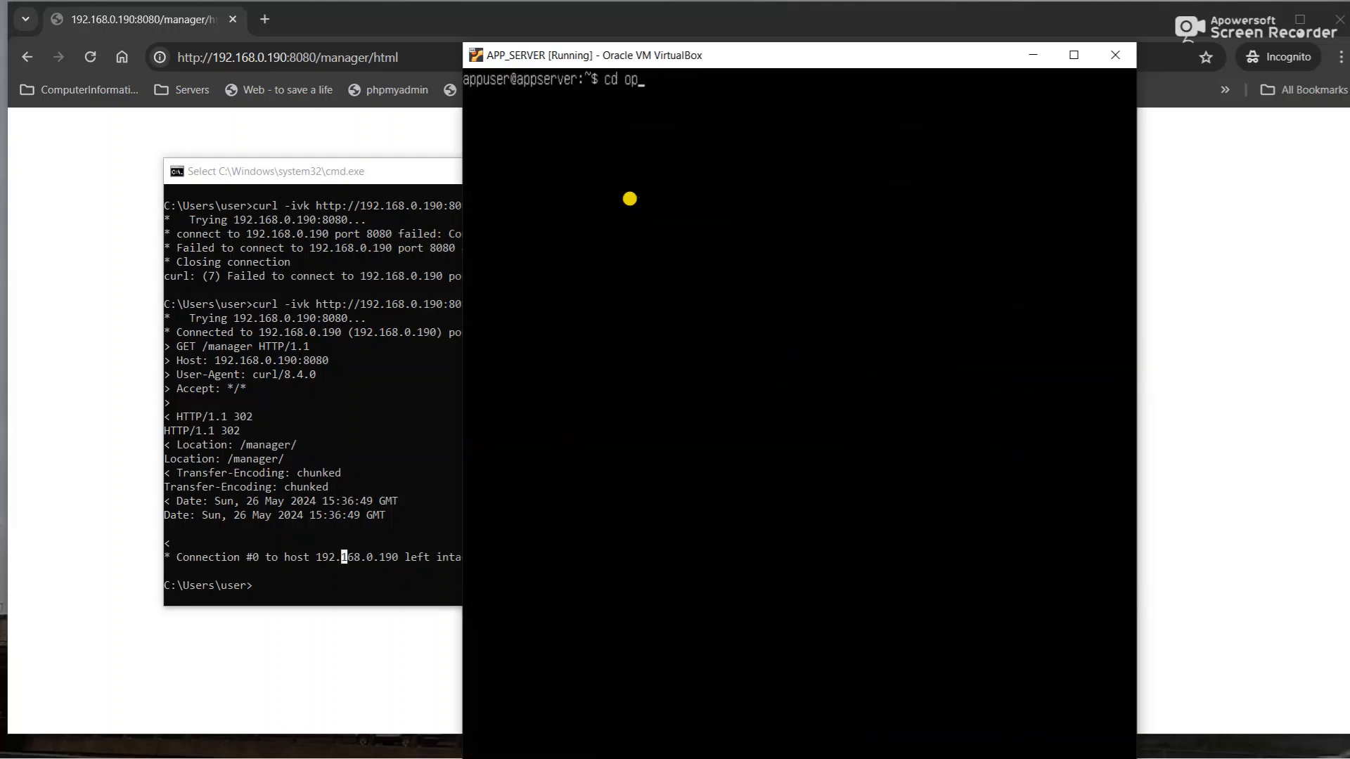
key(BackSpace)
key(BackSpace)
key(BackSpace)
text(/opt)
key(BackSpace)
key(BackSpace)
key(BackSpace)
text(opt/tomcat/)
key(Return)
text(ls -lah)
key(Return)
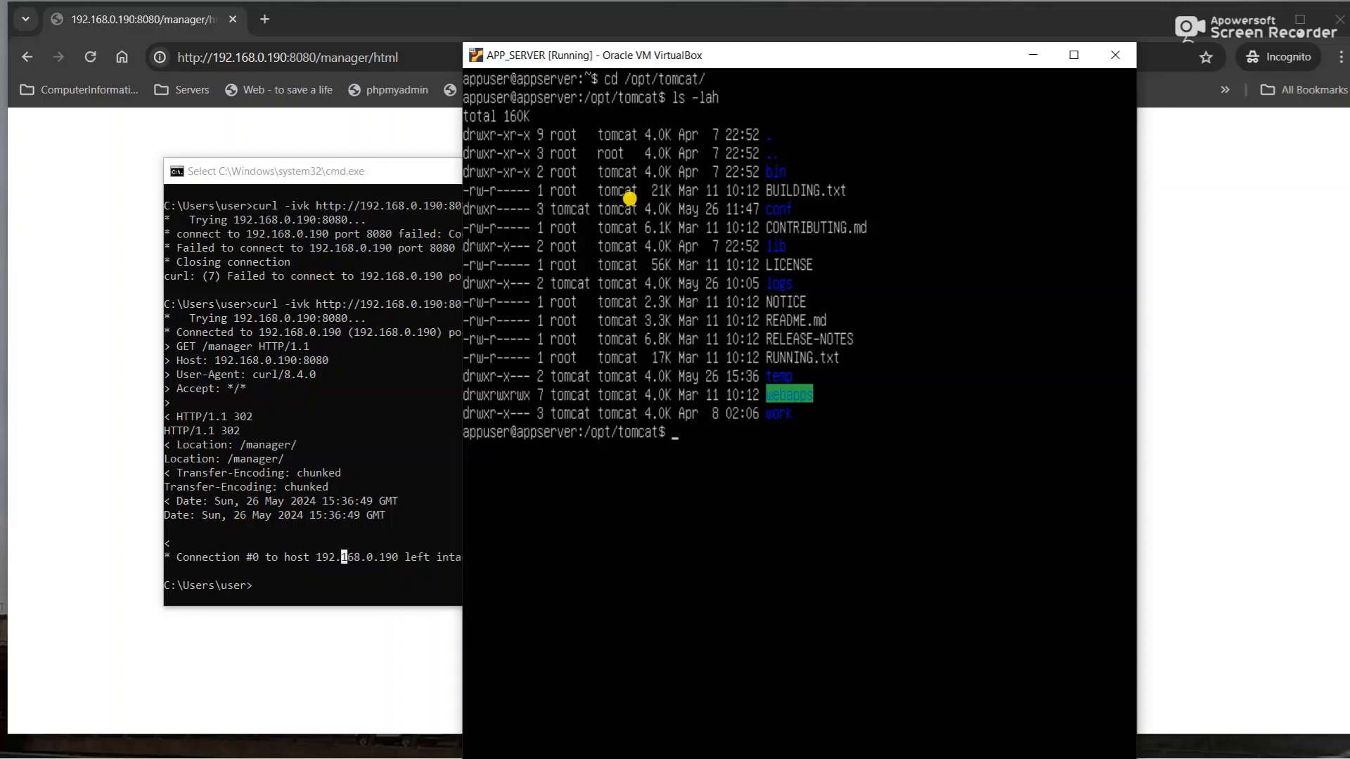
- Try entering the conf folder, which is denied, and maximize the VM window
text(cd conf)
key(Return)
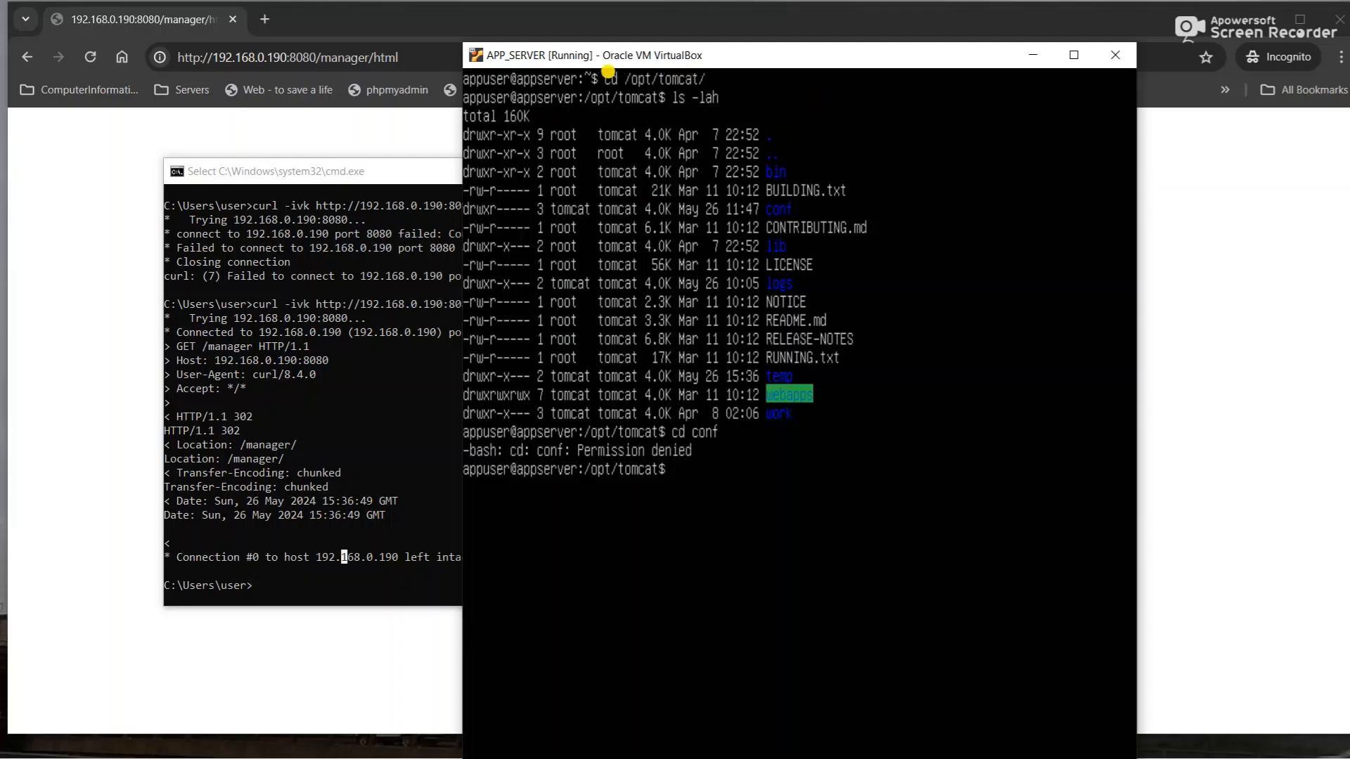
double_click(687, 53)
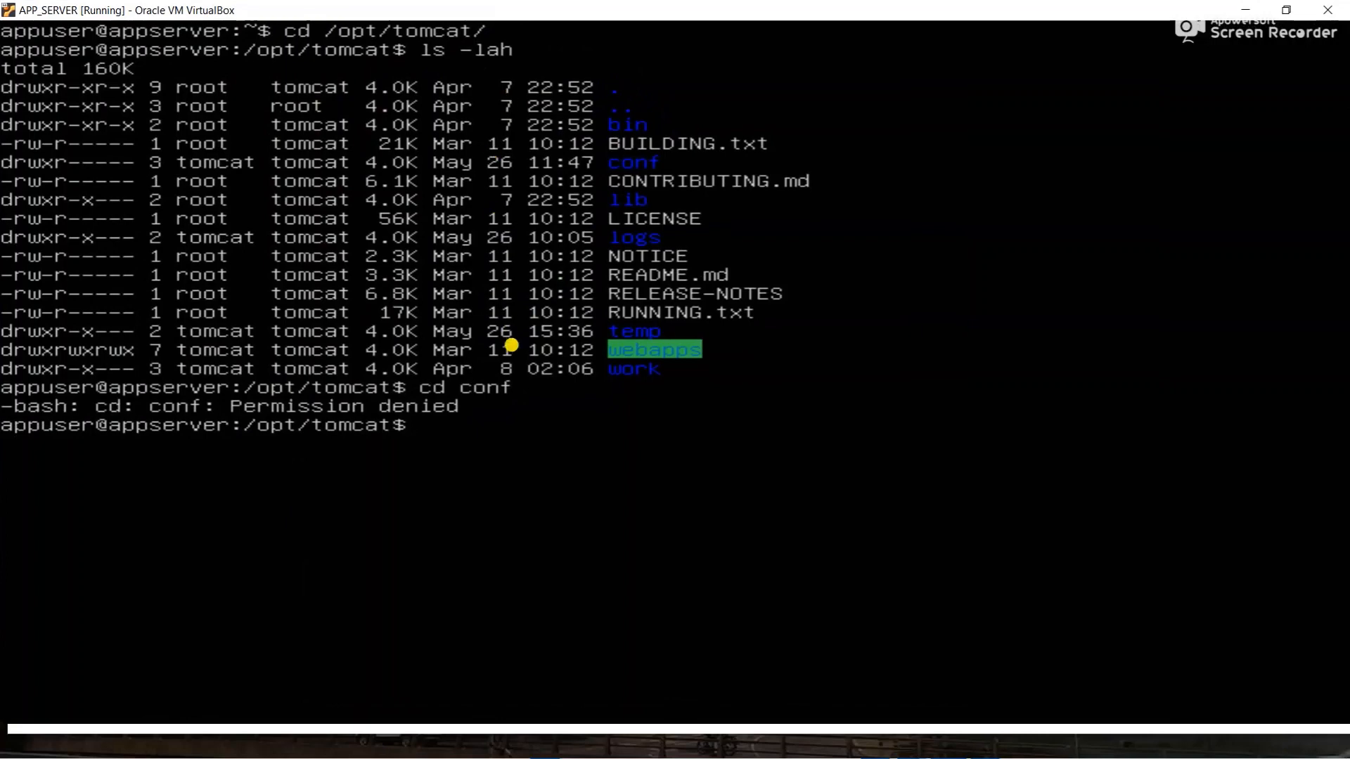
- Grant other users rwx on conf recursively with sudo chmod o=rwx -R conf/
text(chmod)
key(BackSpace)
key(BackSpace)
key(BackSpace)
key(BackSpace)
key(BackSpace)
key(BackSpace)
text(sudo chmod )
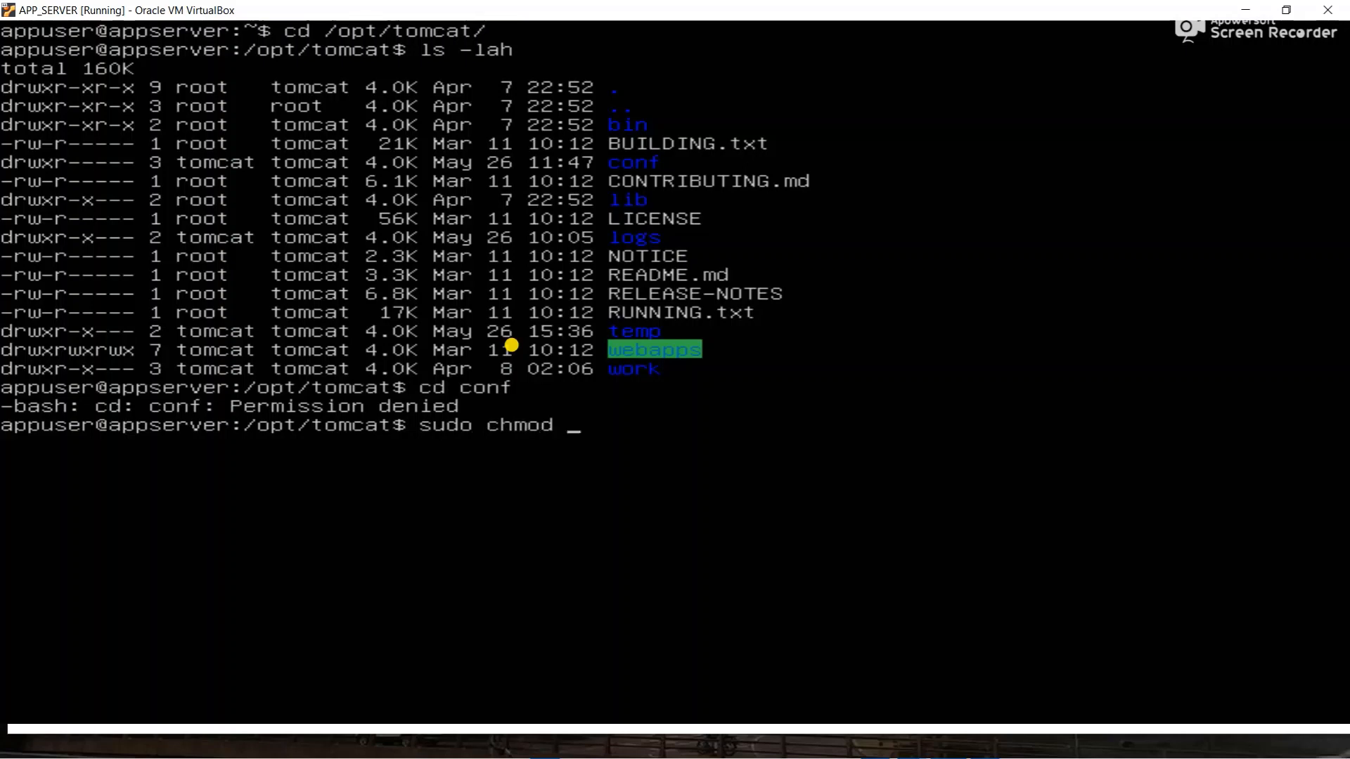
text(-R)
key(BackSpace)
key(BackSpace)
text(o=rwx -R conf/)
key(Return)
- Relist /opt/tomcat, then enter conf and list its configuration files
text(ls -lah)
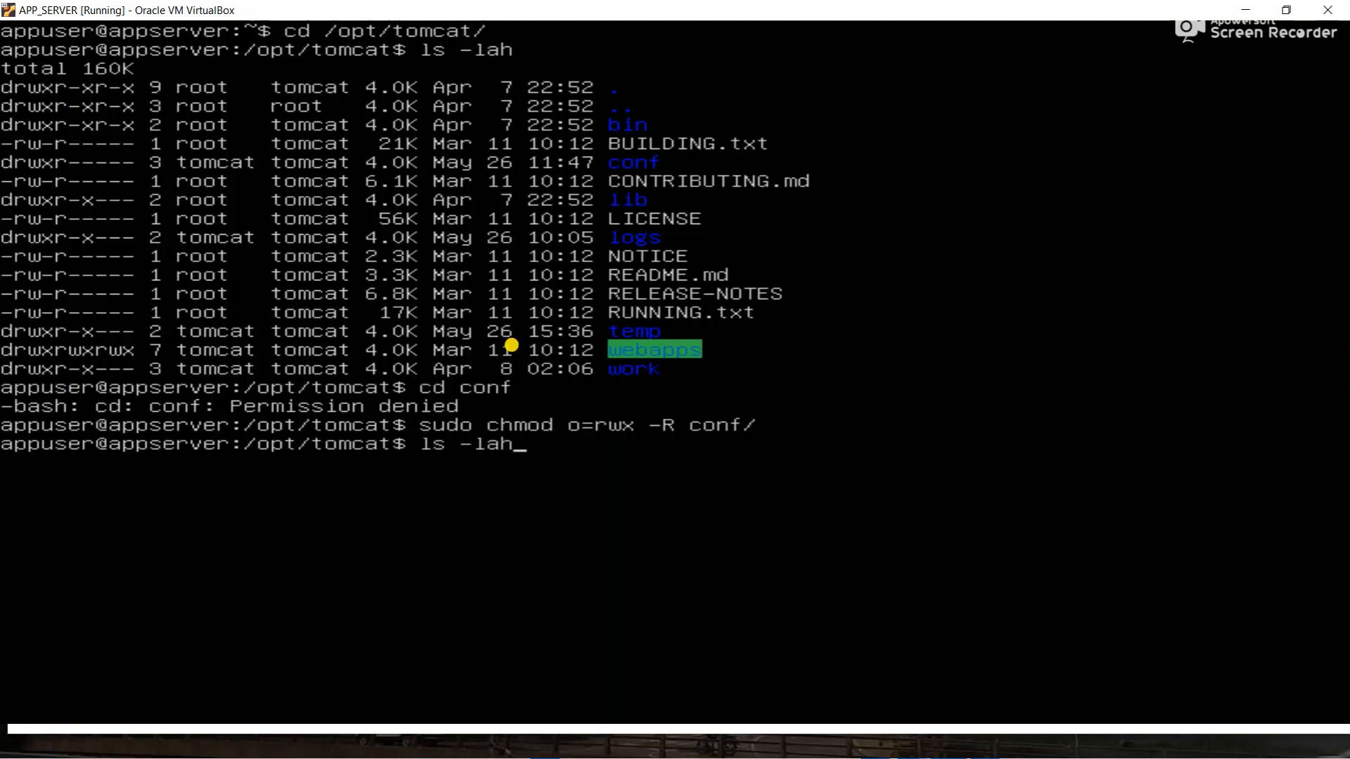
key(Return)
text(cd conf)
key(Return)
text(ls -lah)
key(Return)
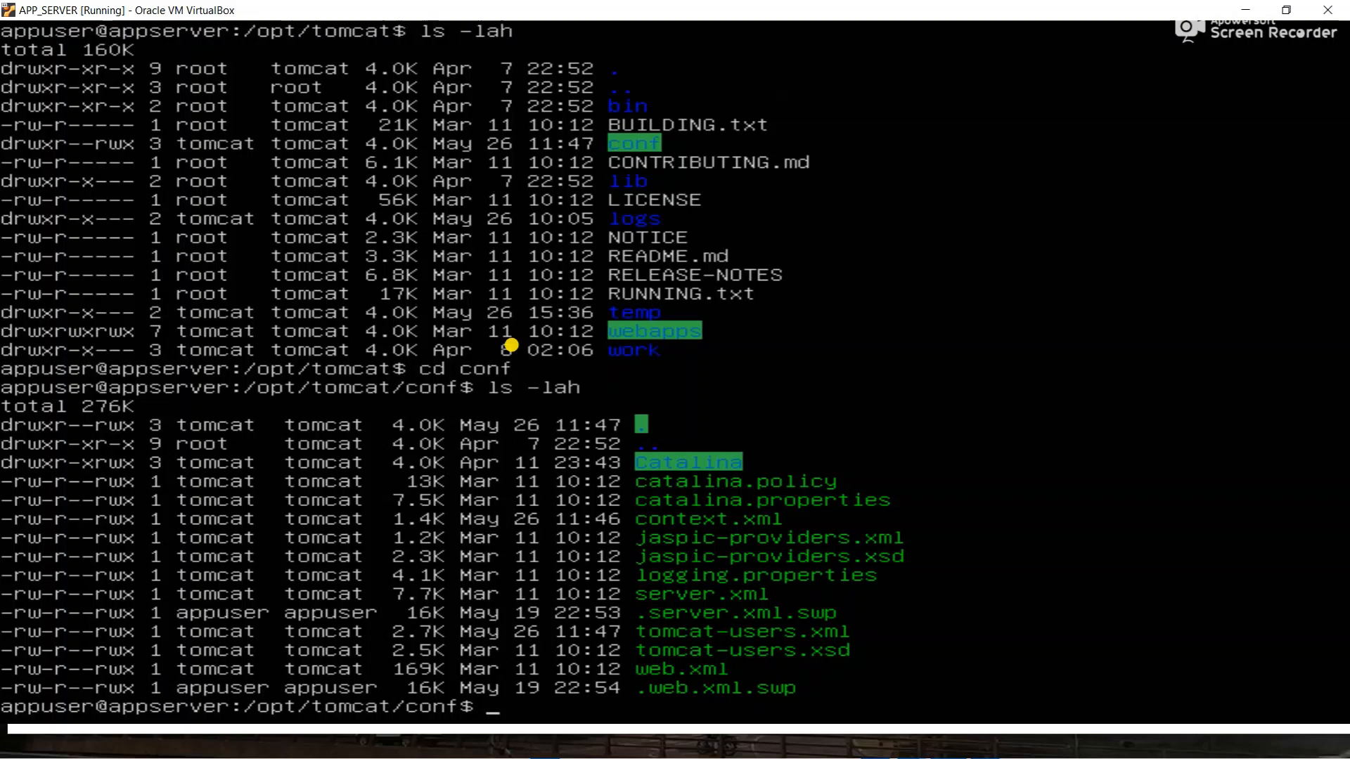
text(vi con)
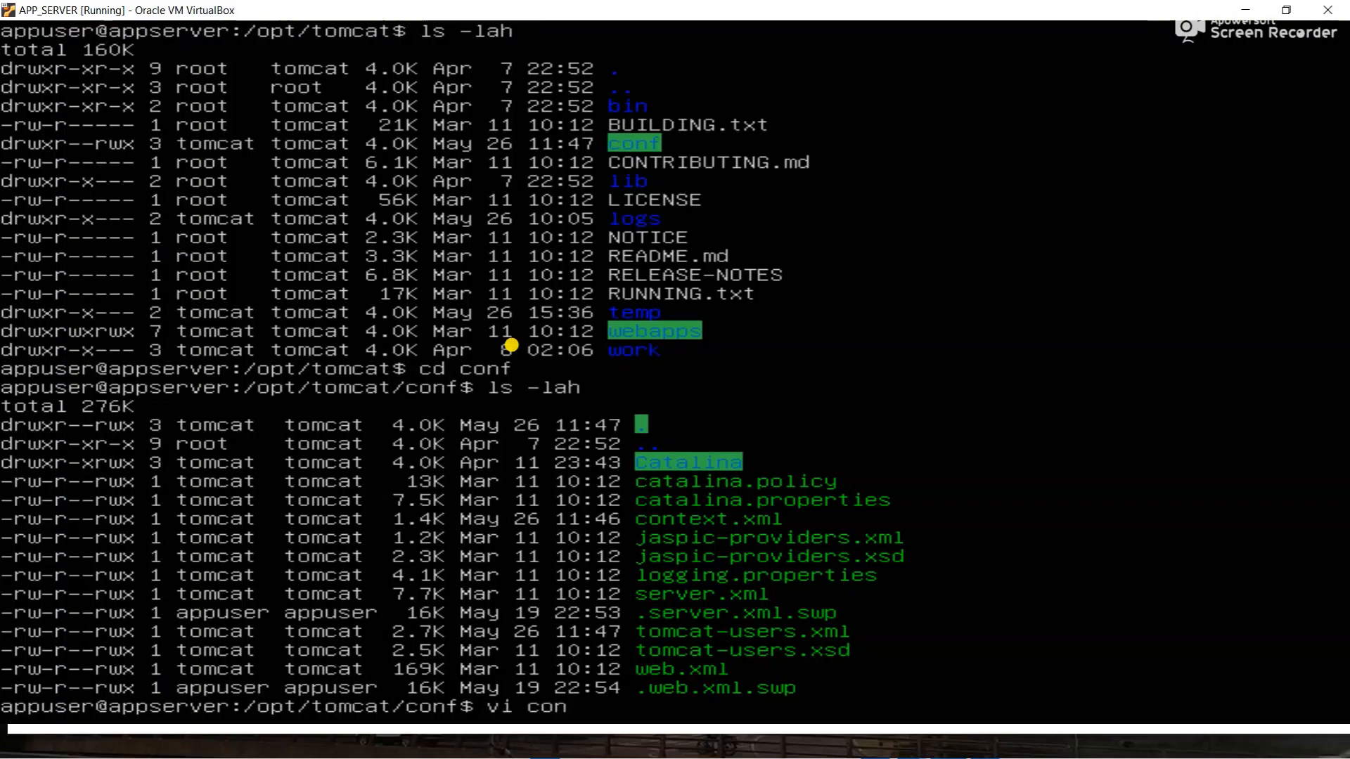
text(text.xml)
- Look through context.xml in vi from bottom to top, then suspend the editor
key(Return)
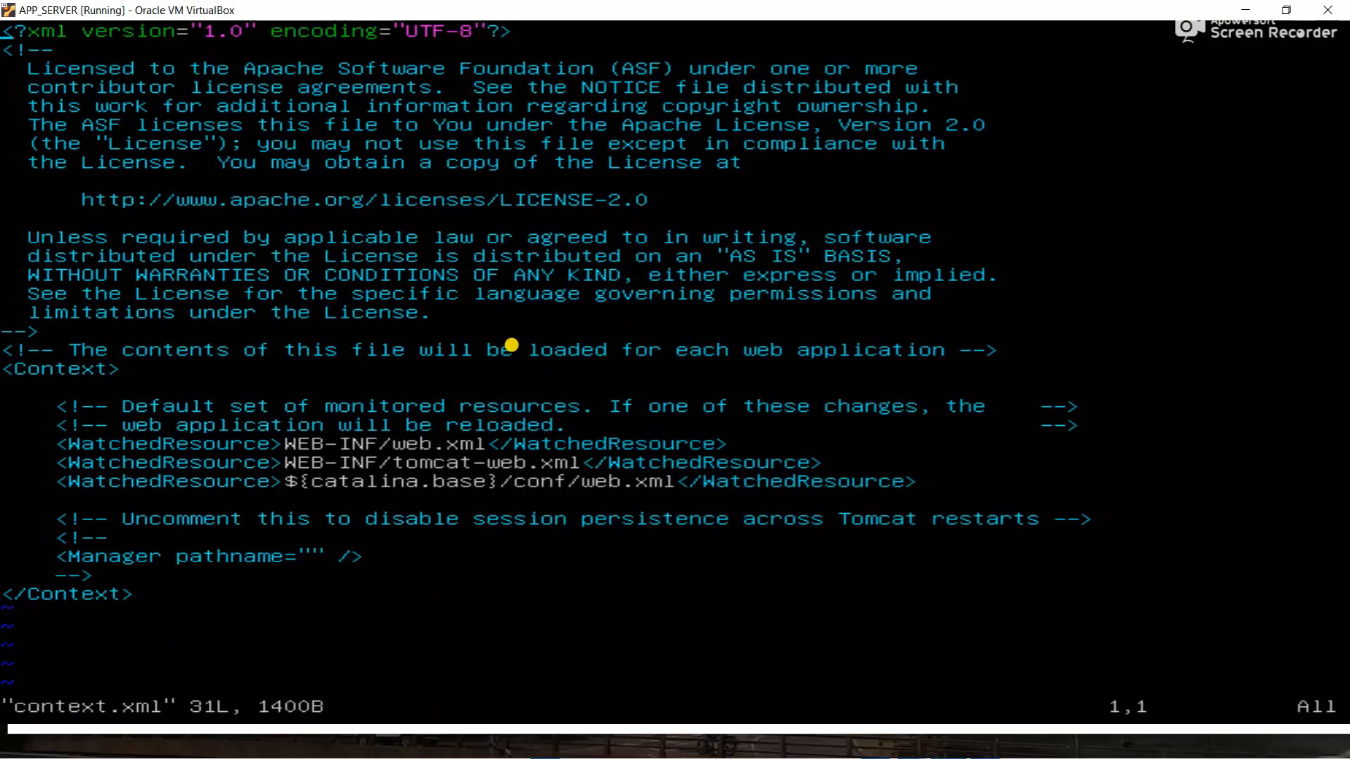
key(Down)
key(Down)
key(Down)
key(Down)
key(Down)
key(Down)
key(Down)
key(Down)
key(Down)
key(Down)
key(Down)
key(Down)
key(Down)
key(Down)
key(Down)
key(Down)
key(Down)
key(Down)
key(Down)
key(Down)
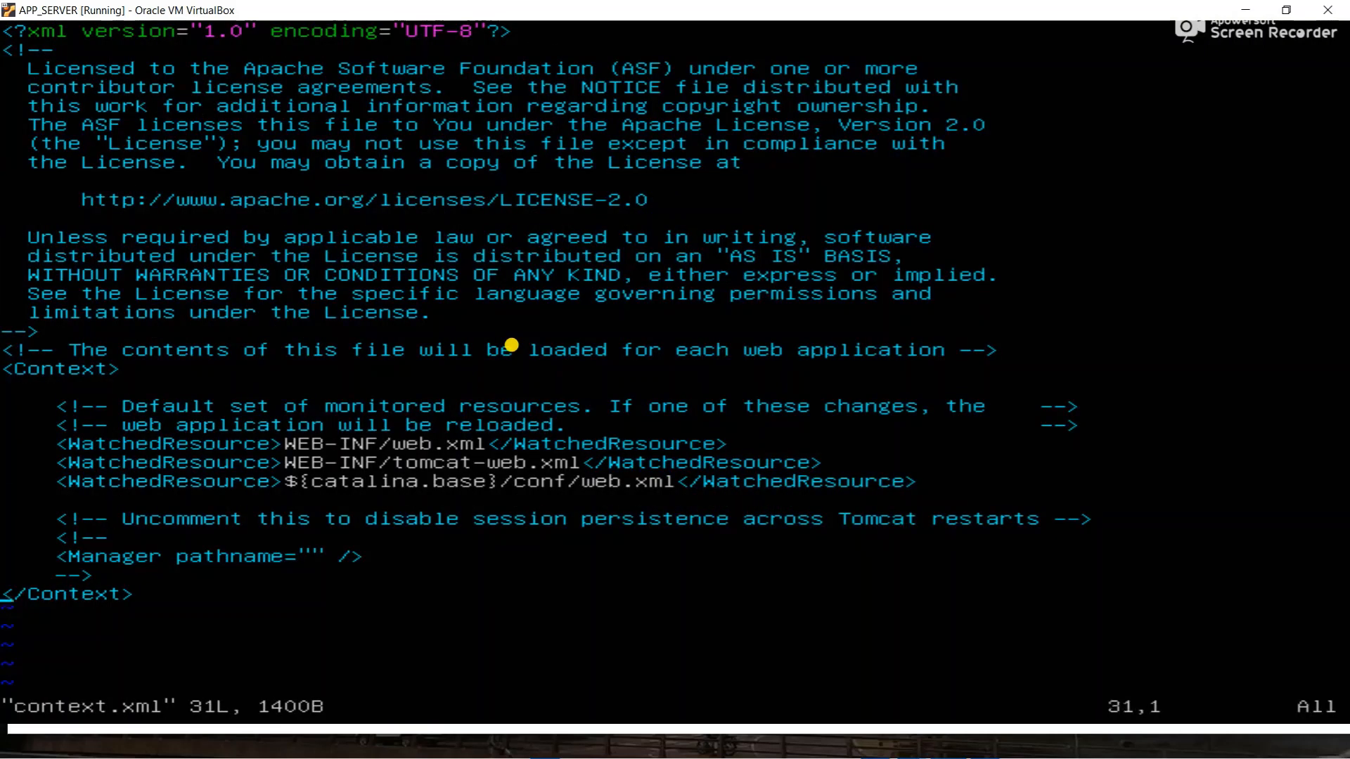
key(Up)
key(Up)
key(Up)
key(Up)
key(Up)
key(Up)
key(Up)
key(Up)
key(Up)
key(Up)
key(Up)
key(Up)
key(Up)
key(Up)
key(Up)
key(Up)
key(Up)
key(Up)
key(Up)
key(Up)
key(Down)
key(Down)
key(Down)
key(Down)
key(Down)
key(Down)
key(Down)
key(Down)
key(Down)
key(ctrl+c)
key(ctrl+z)
- List the conf folder's files again with ls -lah
text(cd)
key(BackSpace)
key(BackSpace)
text(ls)
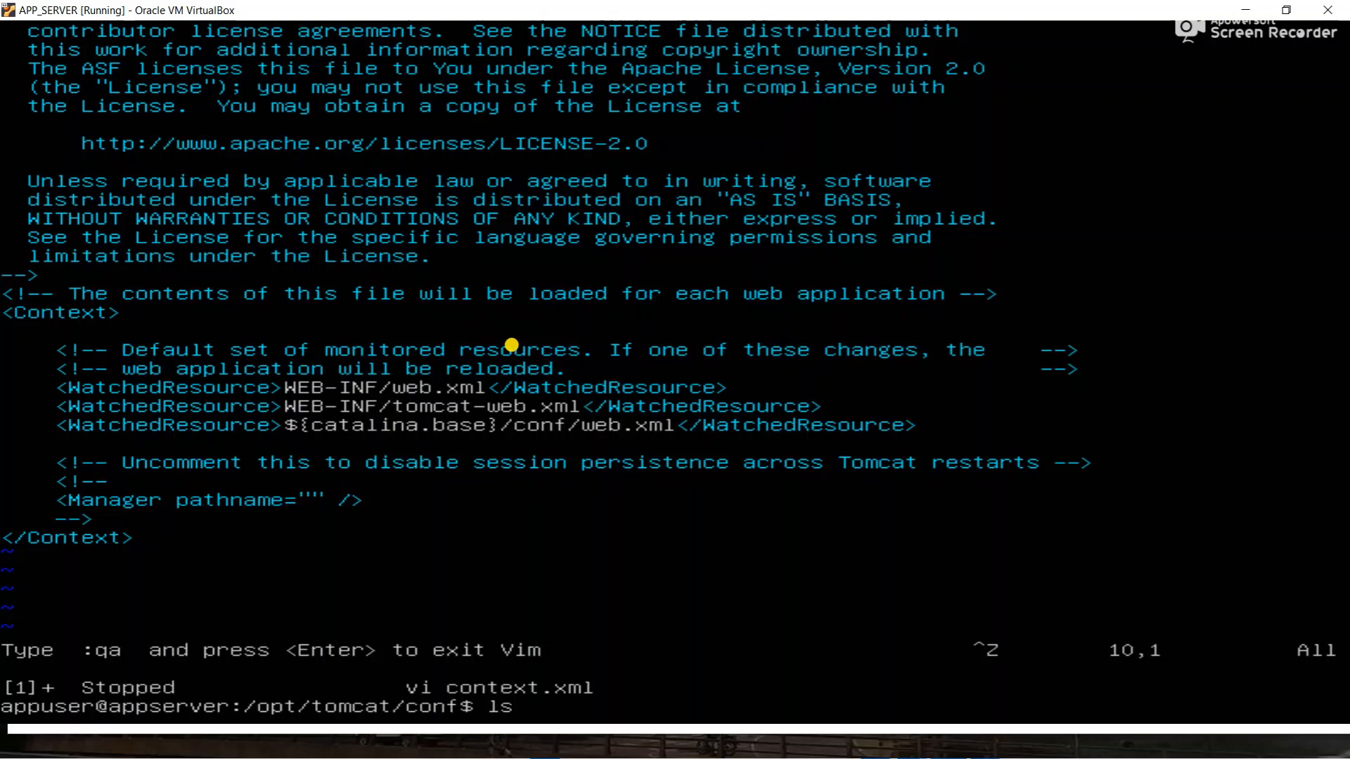
text( -lah)
key(Return)
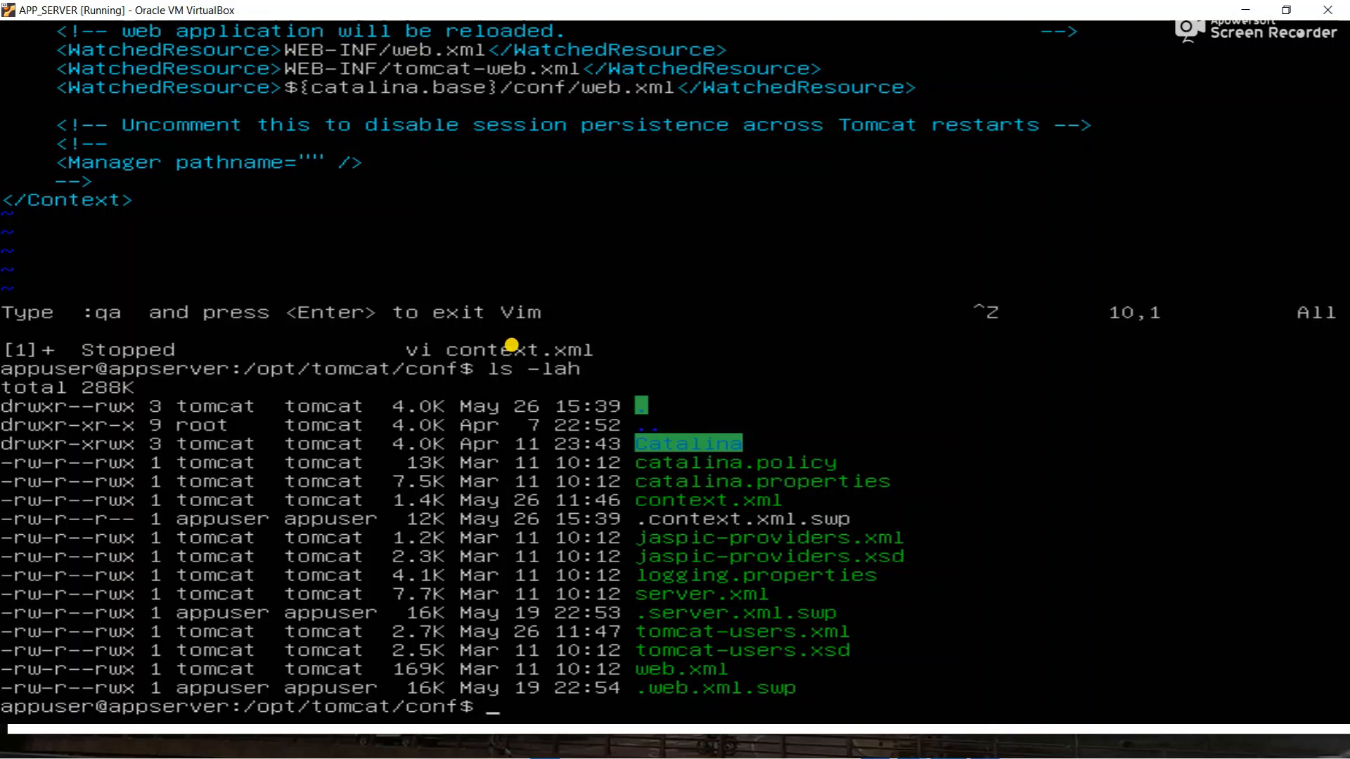
text(vi tomcat-u)
- Open tomcat-users.xml in vi and delete the comment markers around the user entries
key(Tab)
key(Tab)
text(ml)
key(Return)
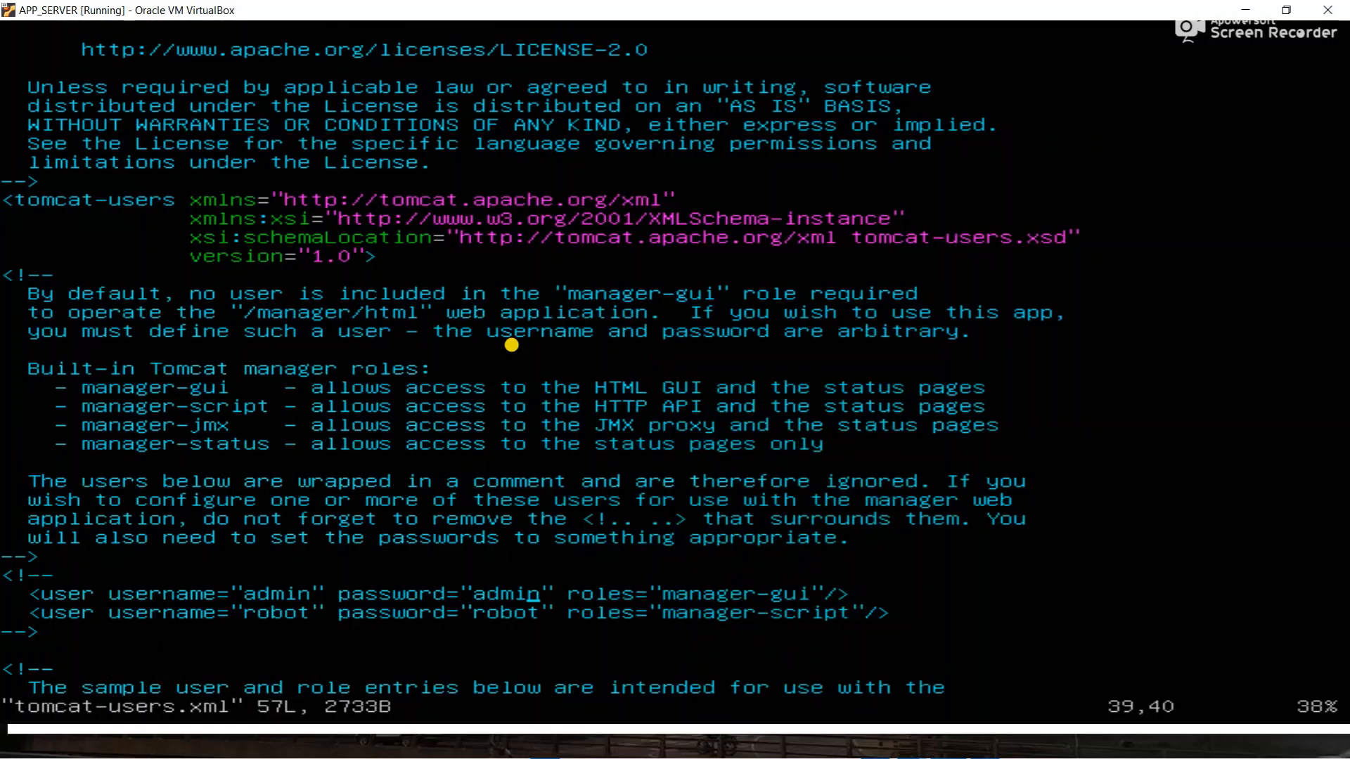
key(i)
key(Down)
key(Down)
key(Down)
key(Down)
key(Down)
key(Down)
key(Down)
key(Down)
key(Down)
key(Down)
key(Down)
key(Down)
key(Down)
key(Down)
key(Down)
key(Down)
key(Down)
key(Down)
key(Up)
key(Up)
key(Up)
key(Up)
key(Up)
key(Up)
key(Up)
key(Up)
key(Up)
key(Up)
key(Up)
key(Up)
key(Up)
key(Up)
key(Up)
key(Up)
key(Up)
key(Up)
key(Down)
key(Up)
key(Up)
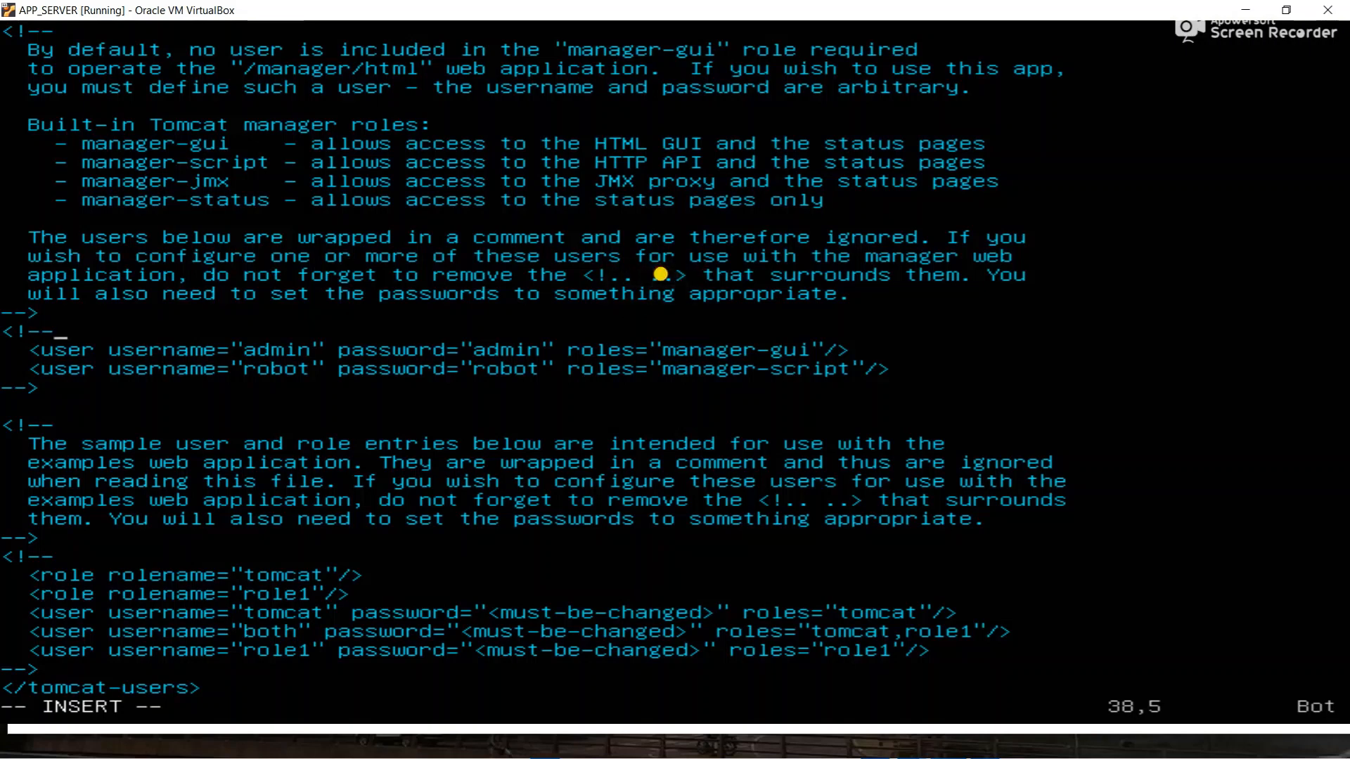
key(BackSpace)
key(BackSpace)
key(BackSpace)
key(BackSpace)
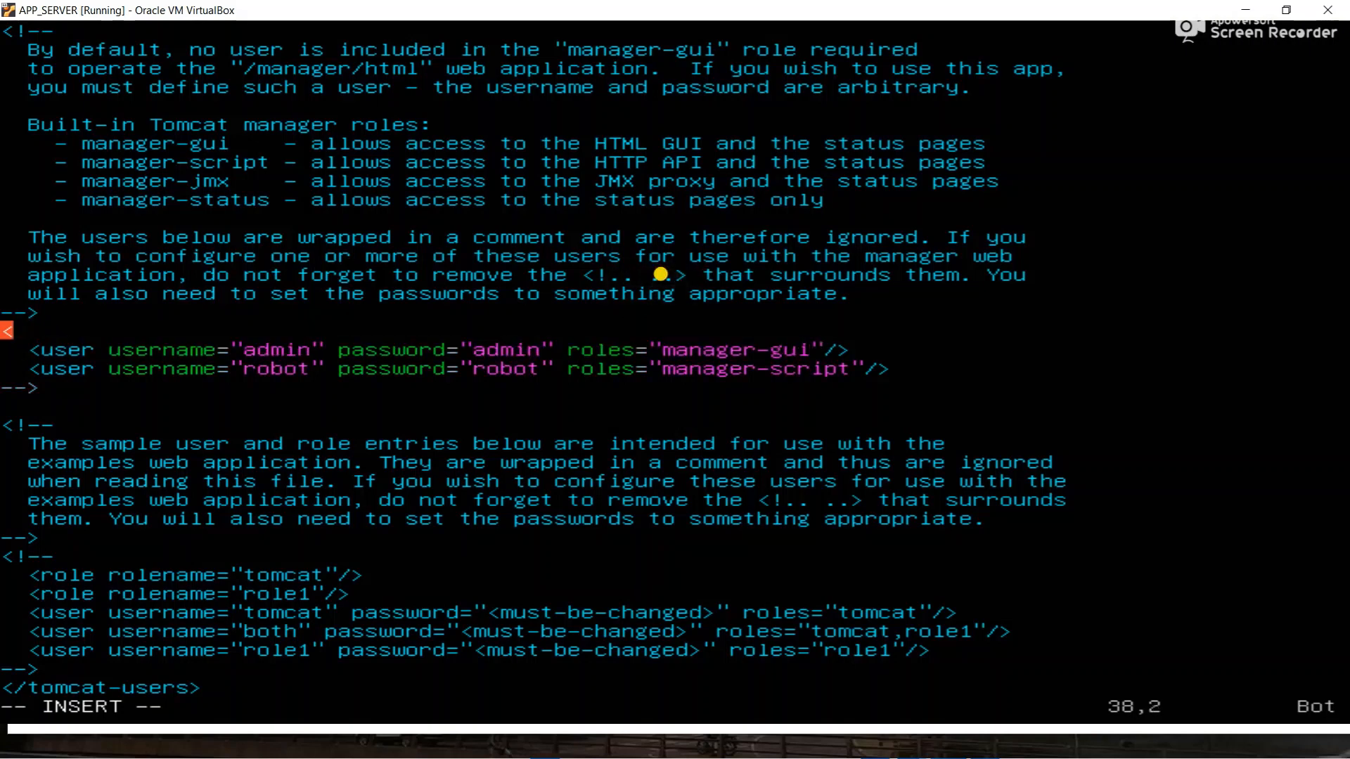
key(Down)
key(Down)
key(Down)
key(End)
key(BackSpace)
- Give the manager-gui user a new username and password, then save with :wq!
key(BackSpace)
key(BackSpace)
key(BackSpace)
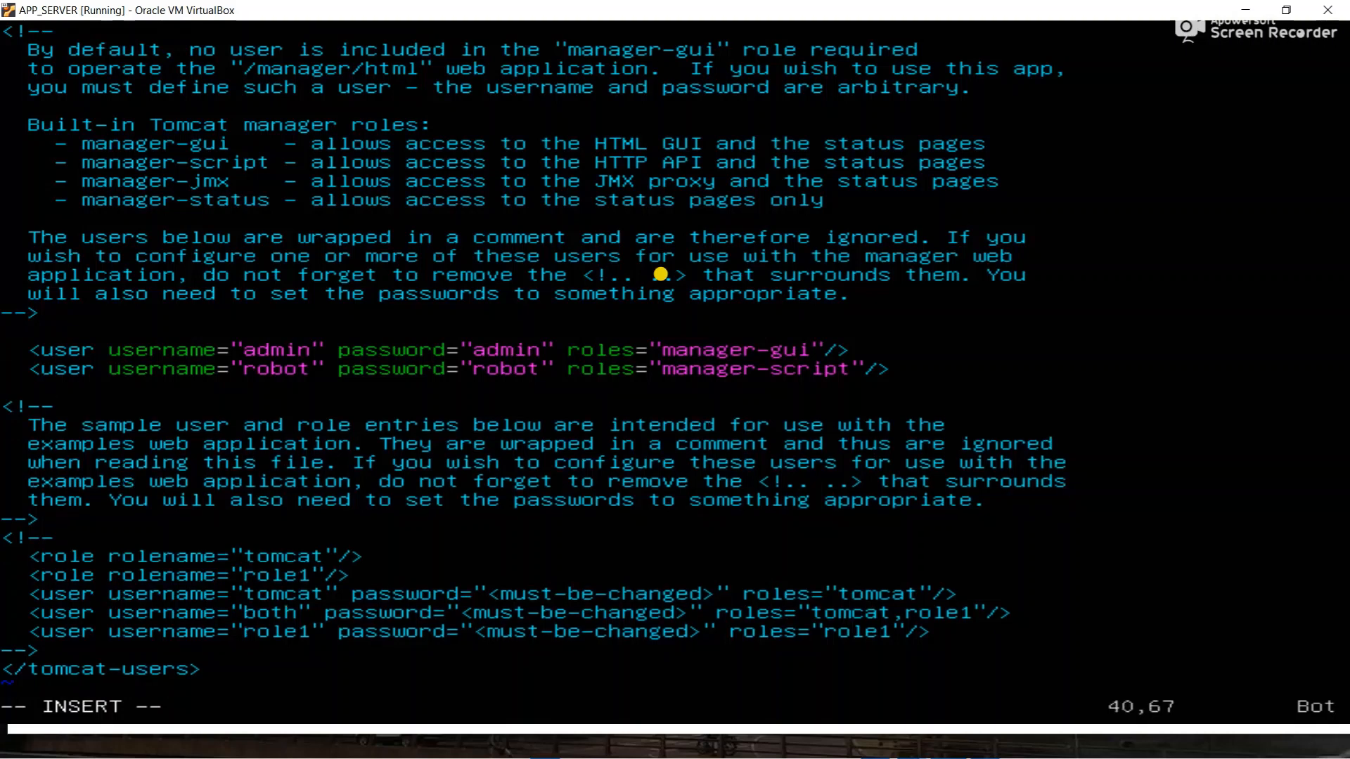
key(Left)
key(Left)
key(Left)
key(Left)
key(Left)
key(Left)
key(Left)
key(Left)
key(Left)
key(Left)
key(Left)
key(Left)
key(Left)
key(Left)
key(Left)
key(Left)
key(Left)
key(Left)
key(Left)
key(Left)
key(Up)
key(Left)
key(BackSpace)
key(BackSpace)
key(BackSpace)
key(BackSpace)
text(ppuser)
key(Right)
key(Right)
key(Right)
key(Right)
key(Right)
key(Right)
key(Right)
key(Right)
key(Right)
key(Right)
key(Right)
key(Right)
key(Right)
key(Right)
key(Right)
key(Right)
key(Right)
key(Right)
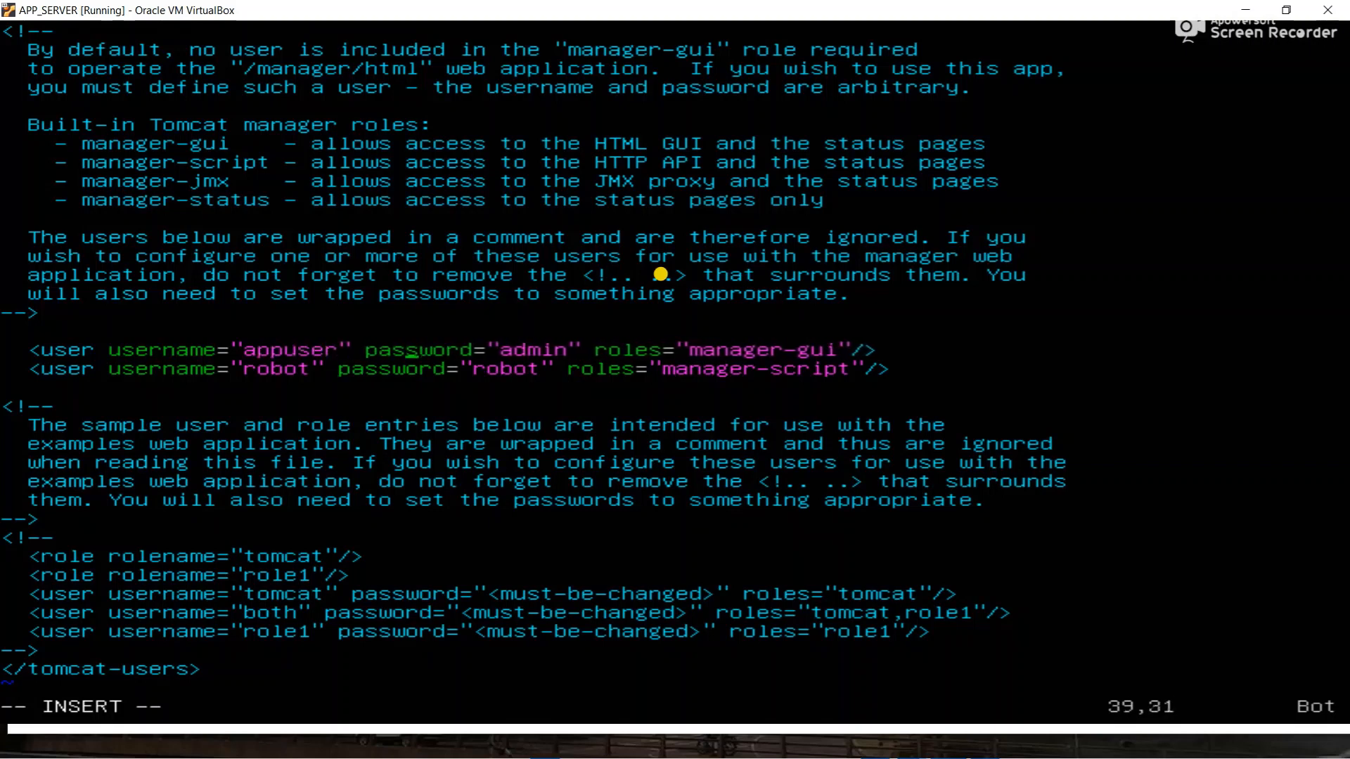
key(BackSpace)
key(BackSpace)
key(BackSpace)
key(BackSpace)
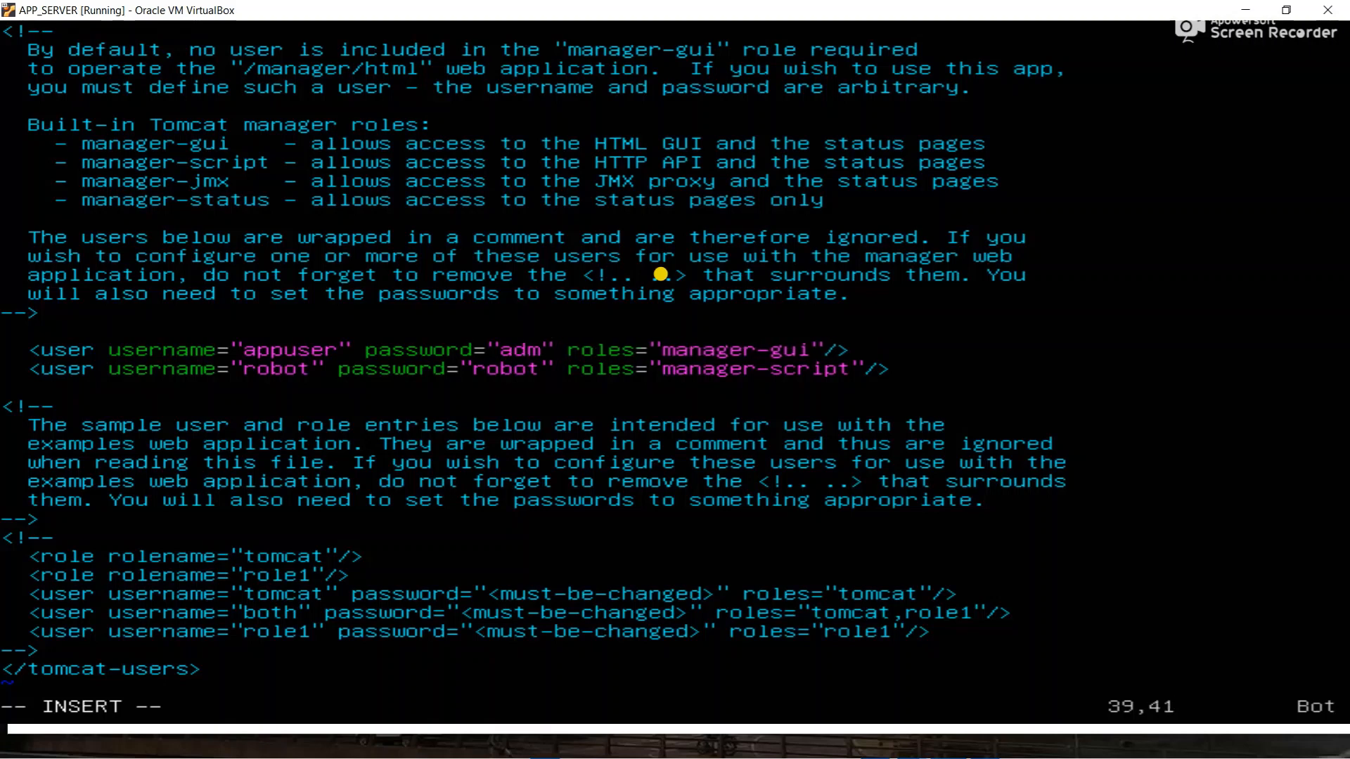
text(ppserver)
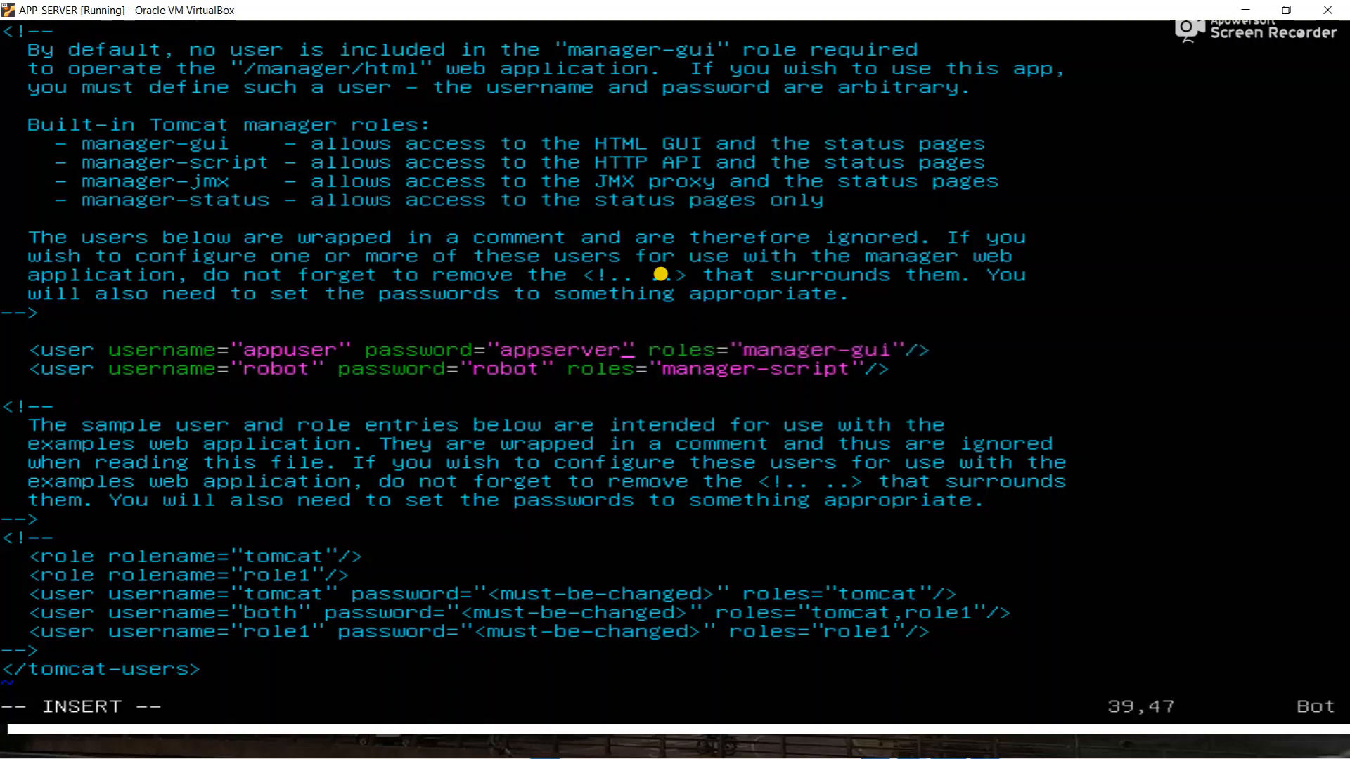
key(Escape)
key(shift+colon)
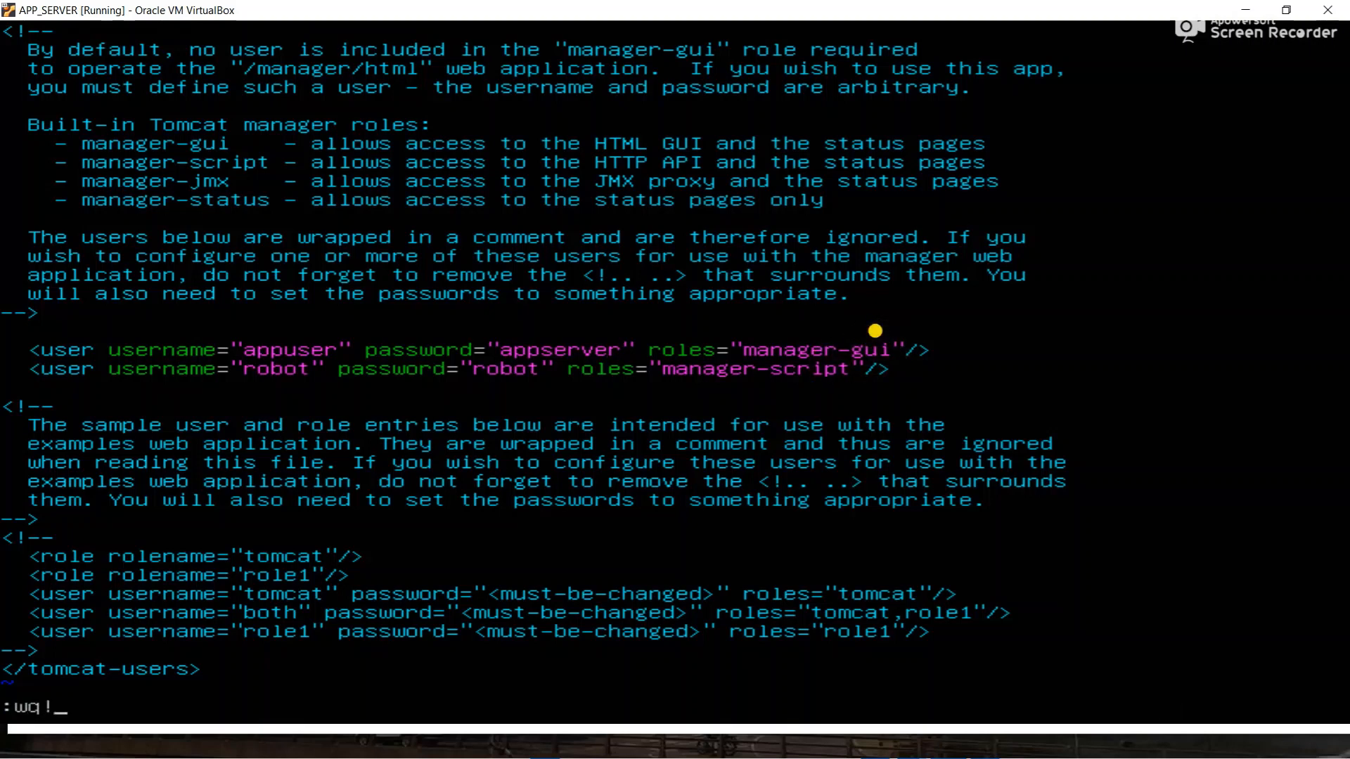
key(Return)
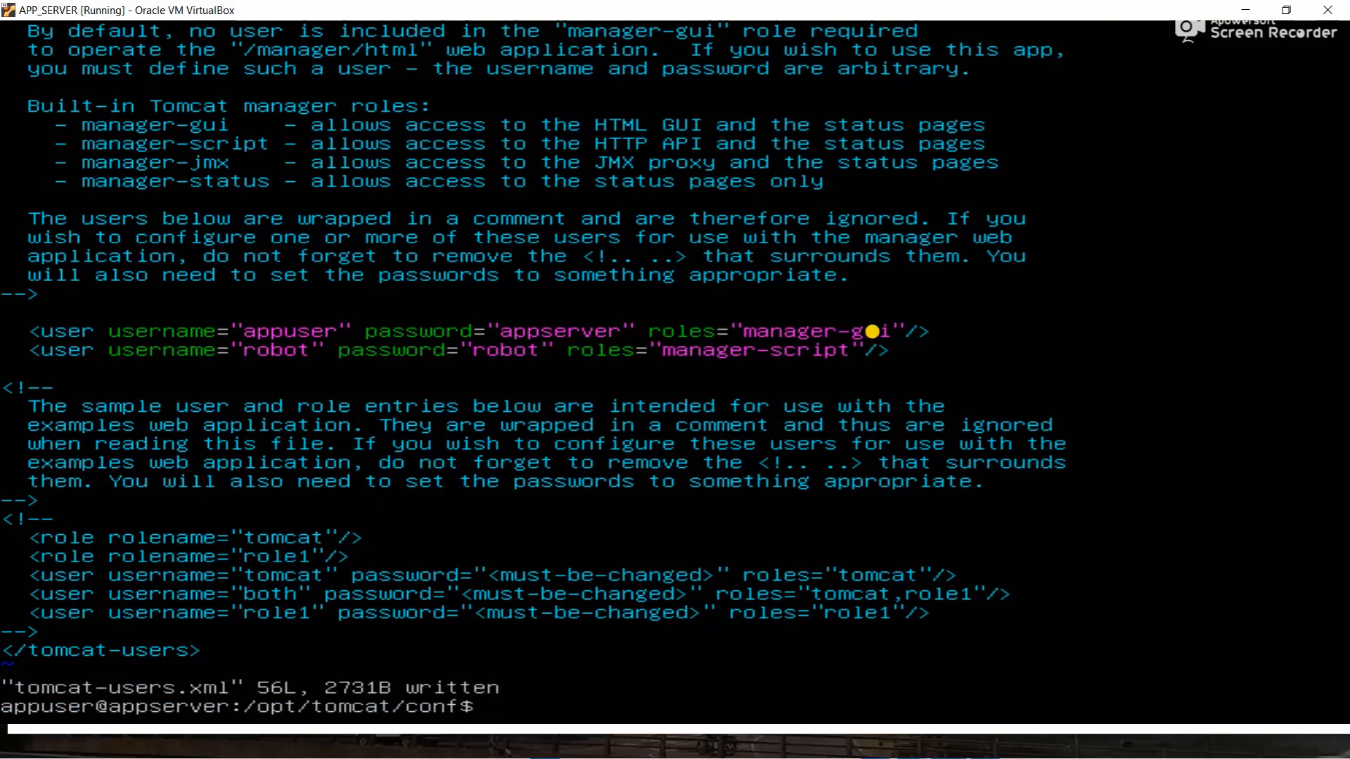
- Enter the new manager-gui username and password in Chrome's sign-in prompt and submit
drag(875, 14, 875, 146)
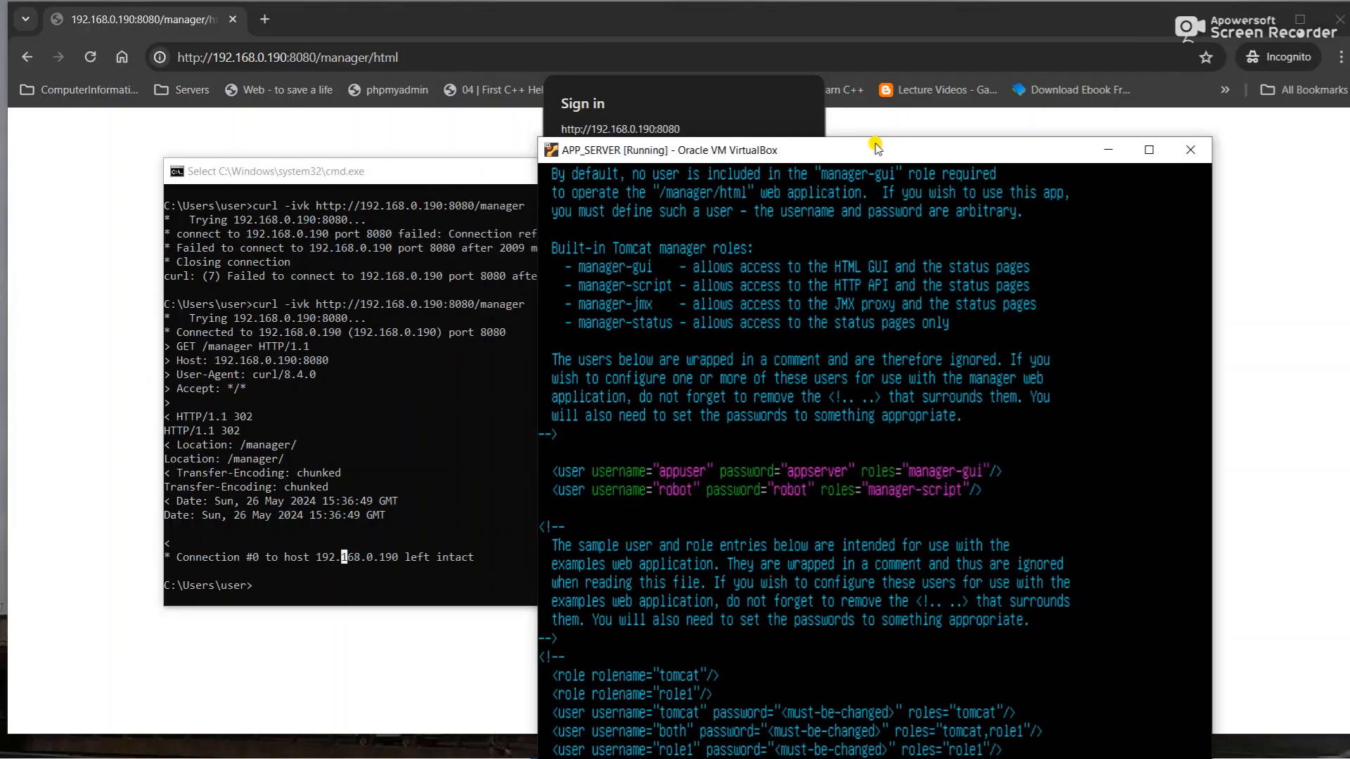
click(399, 31)
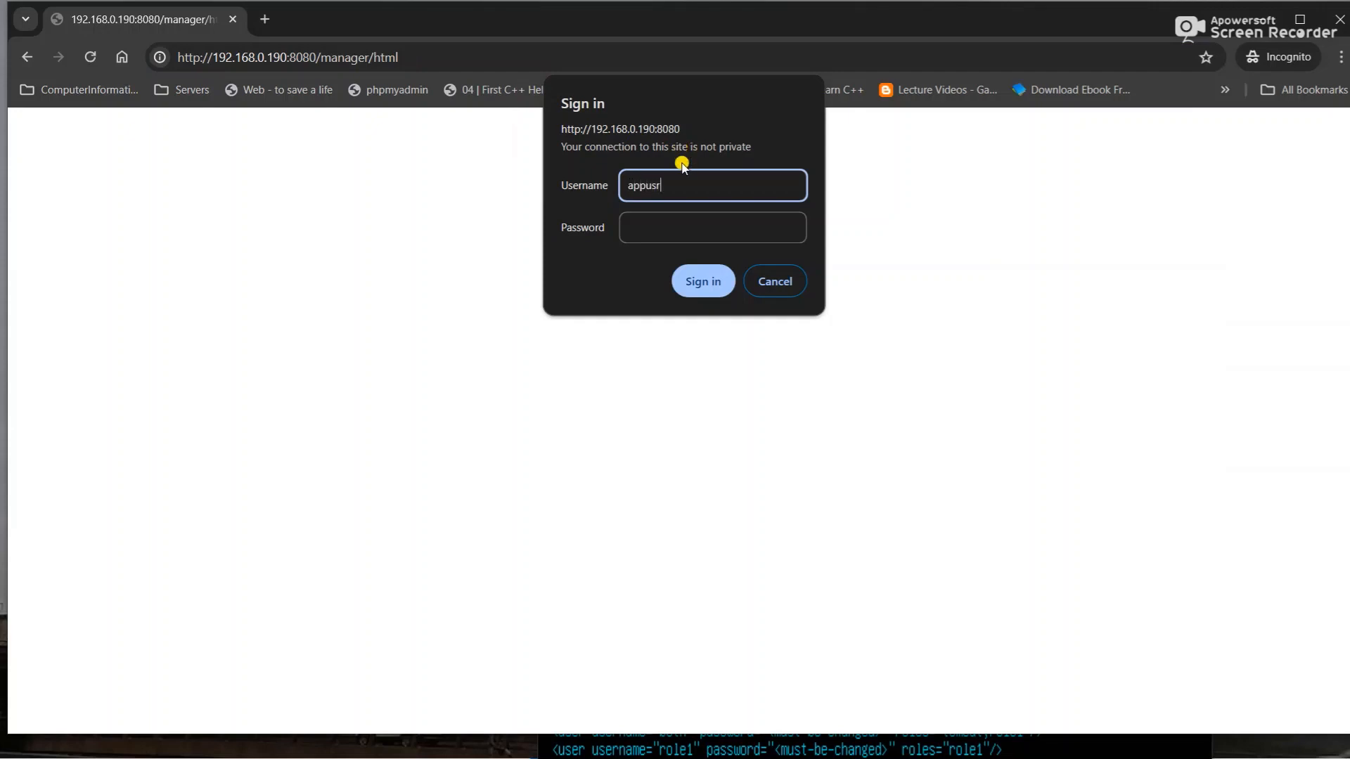
key(Tab)
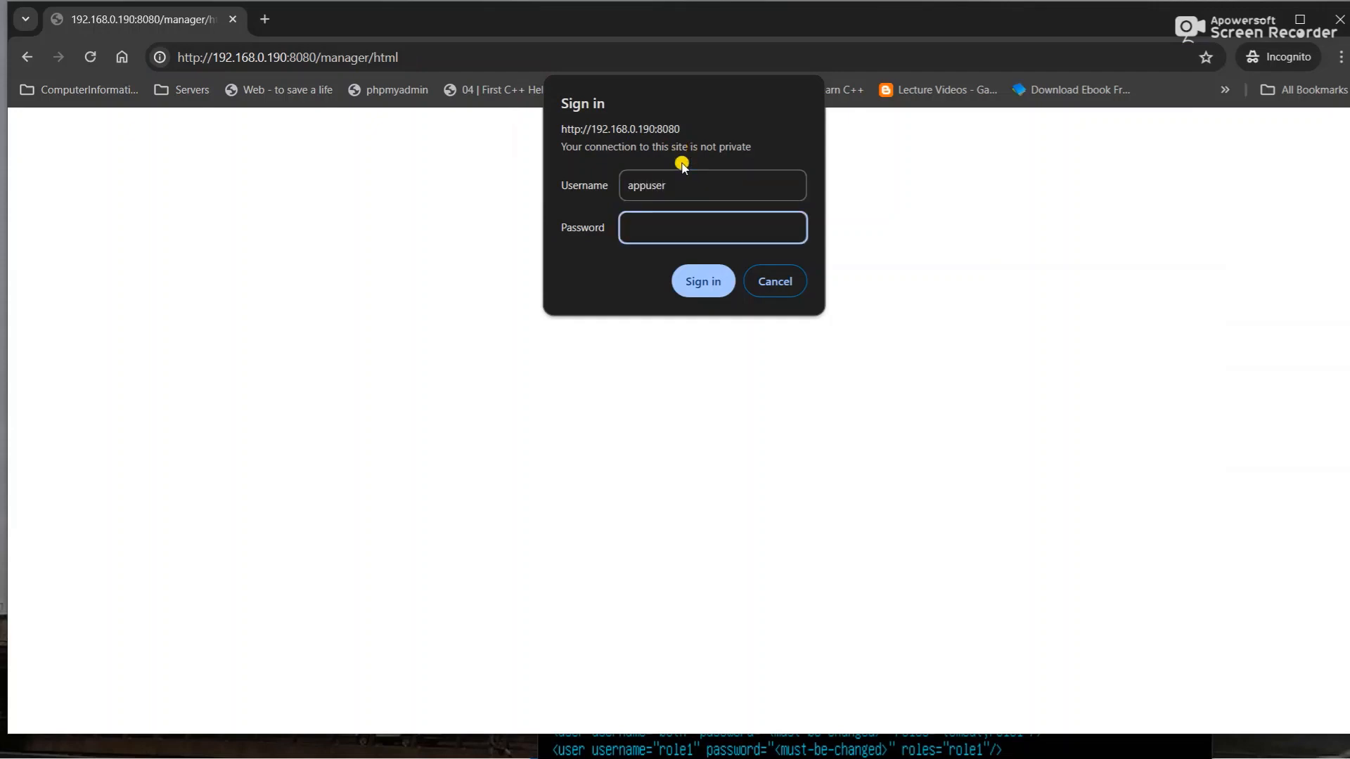
key(alt+Tab)
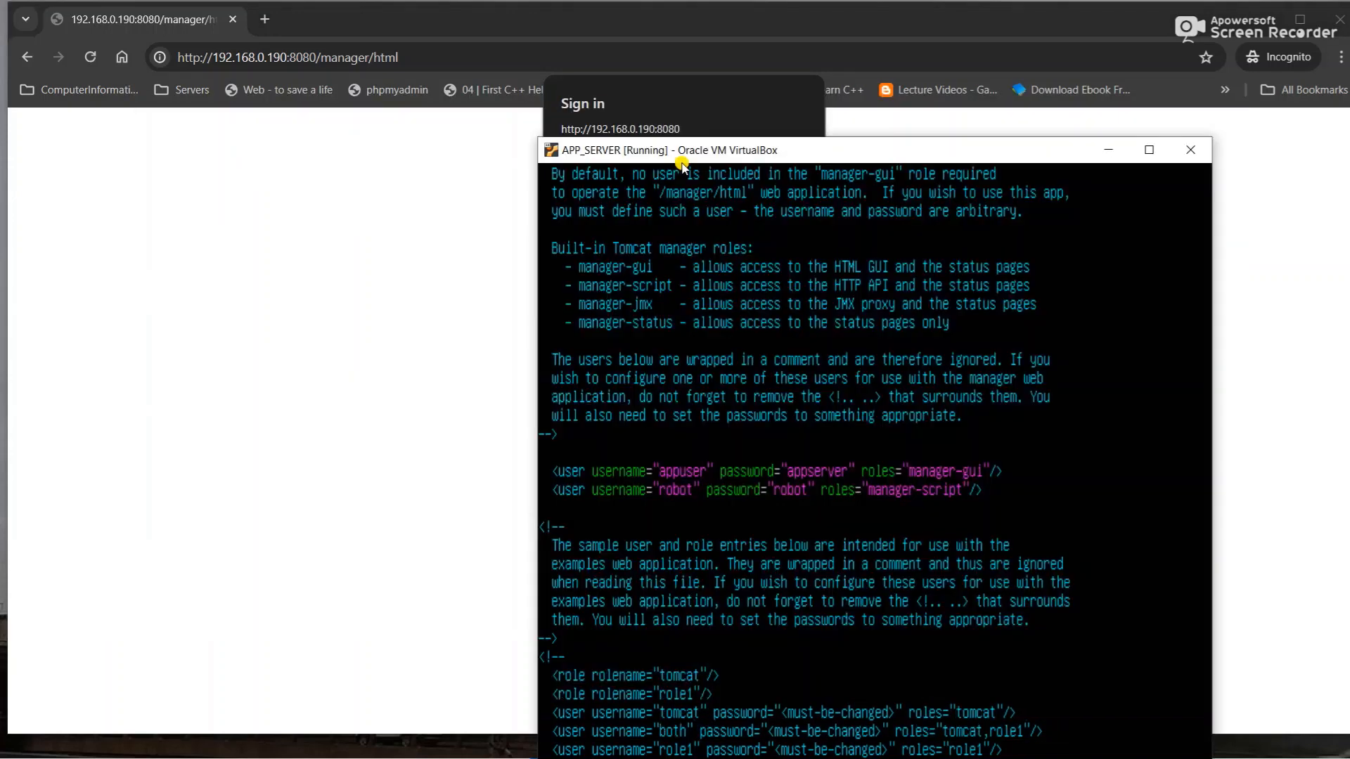
scroll(681, 166, down, 1)
click(676, 83)
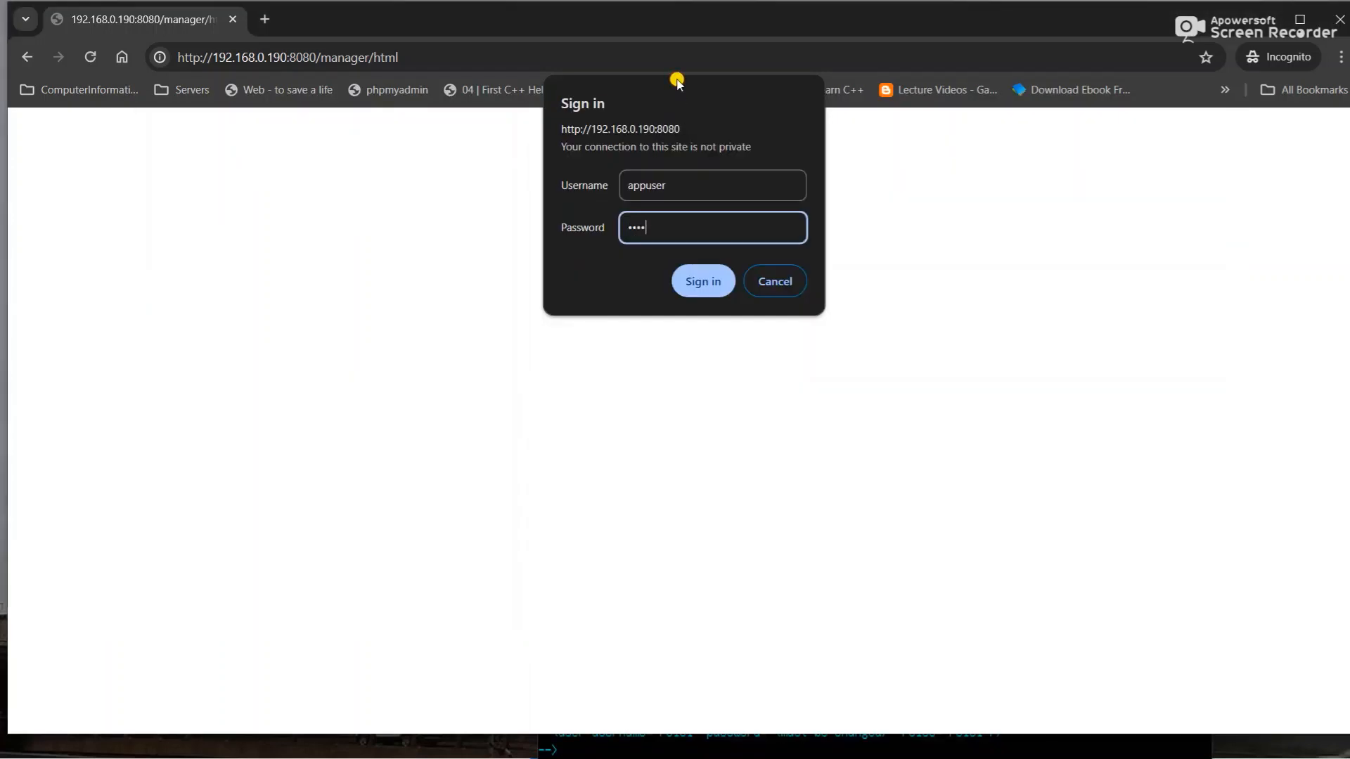
key(Return)
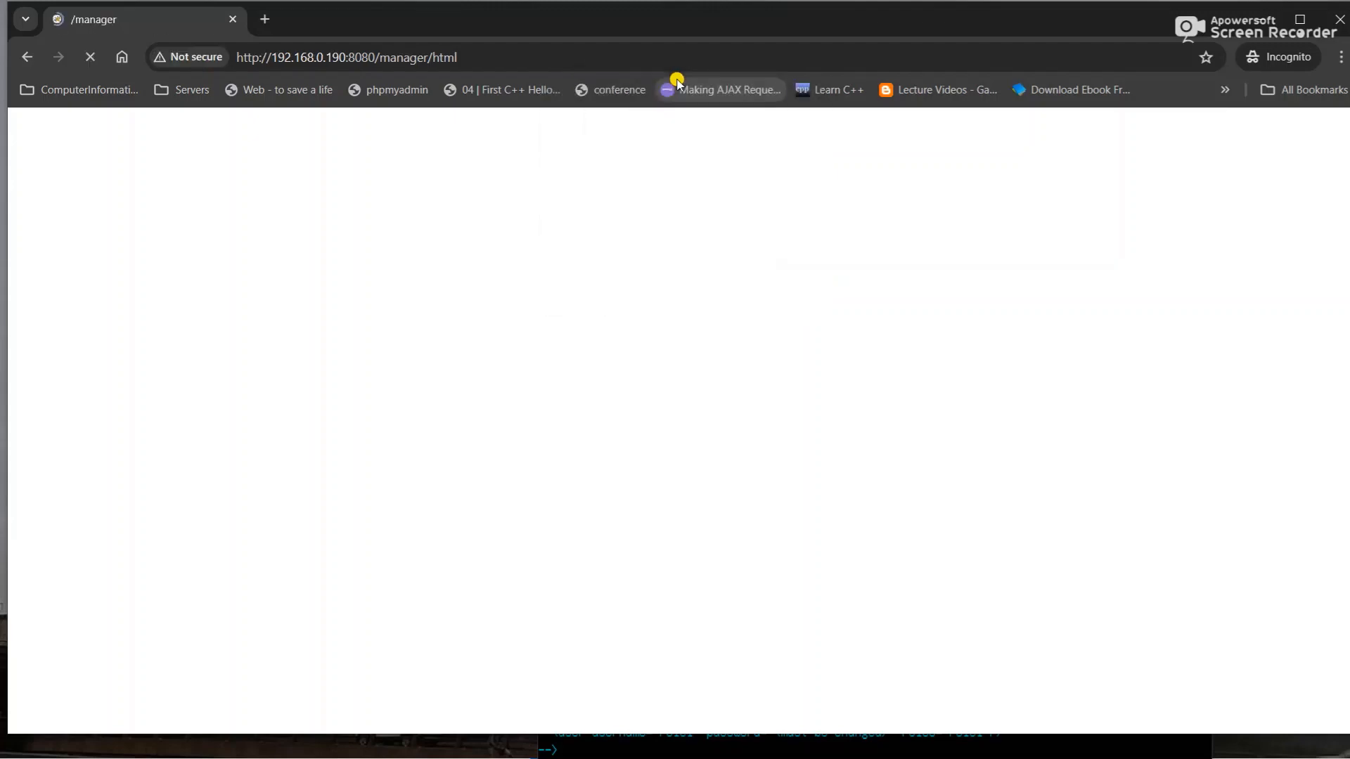
- Scroll the Tomcat Manager page down to the Deploy section and select the page URL
scroll(625, 384, down, 2)
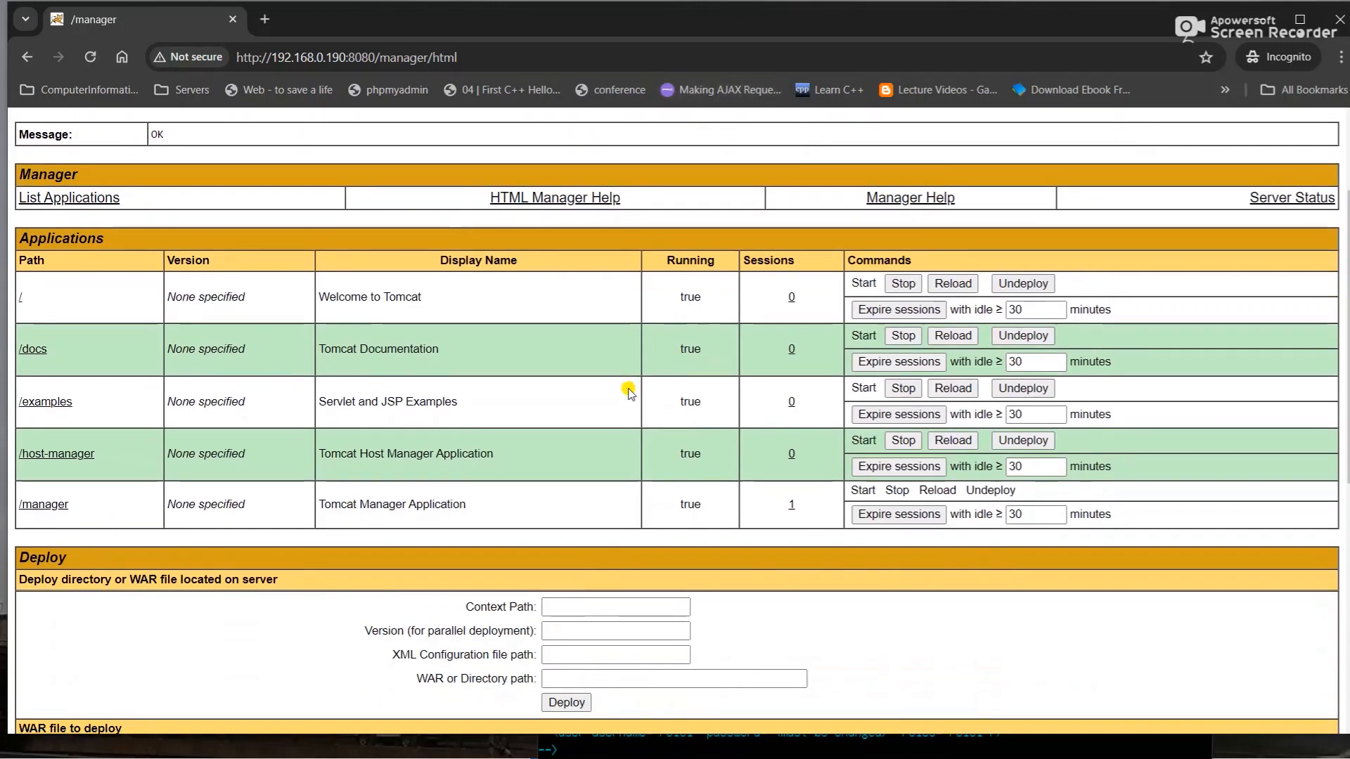
scroll(627, 388, down, 1)
scroll(628, 392, up, 3)
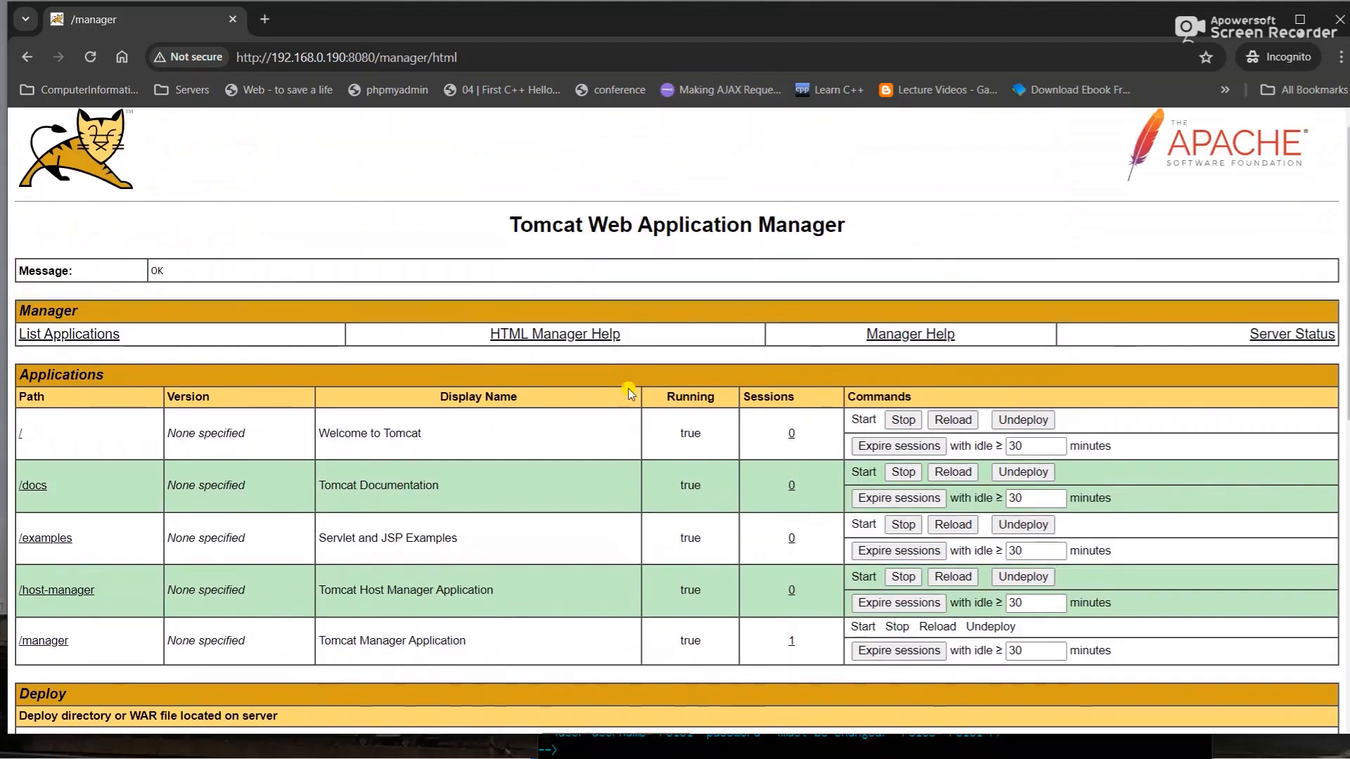
scroll(629, 392, down, 2)
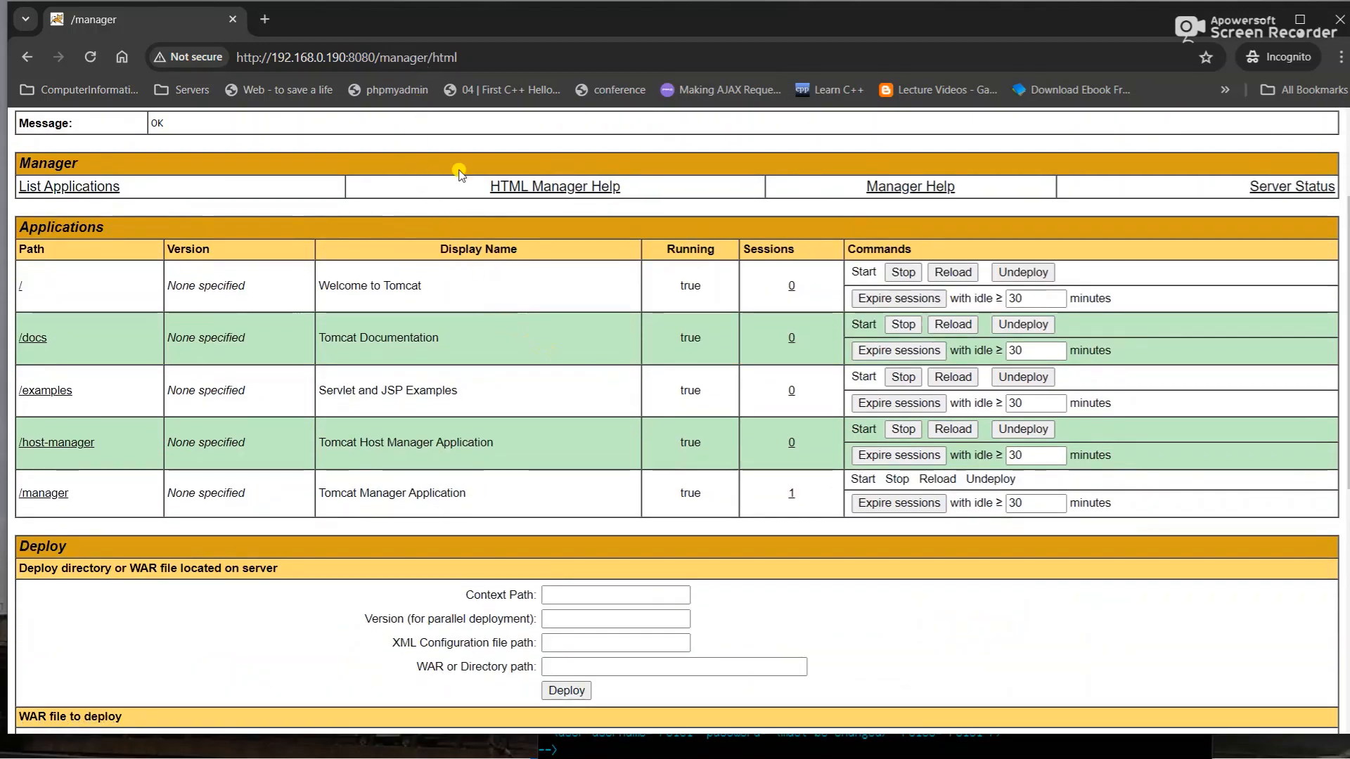
scroll(530, 380, down, 3)
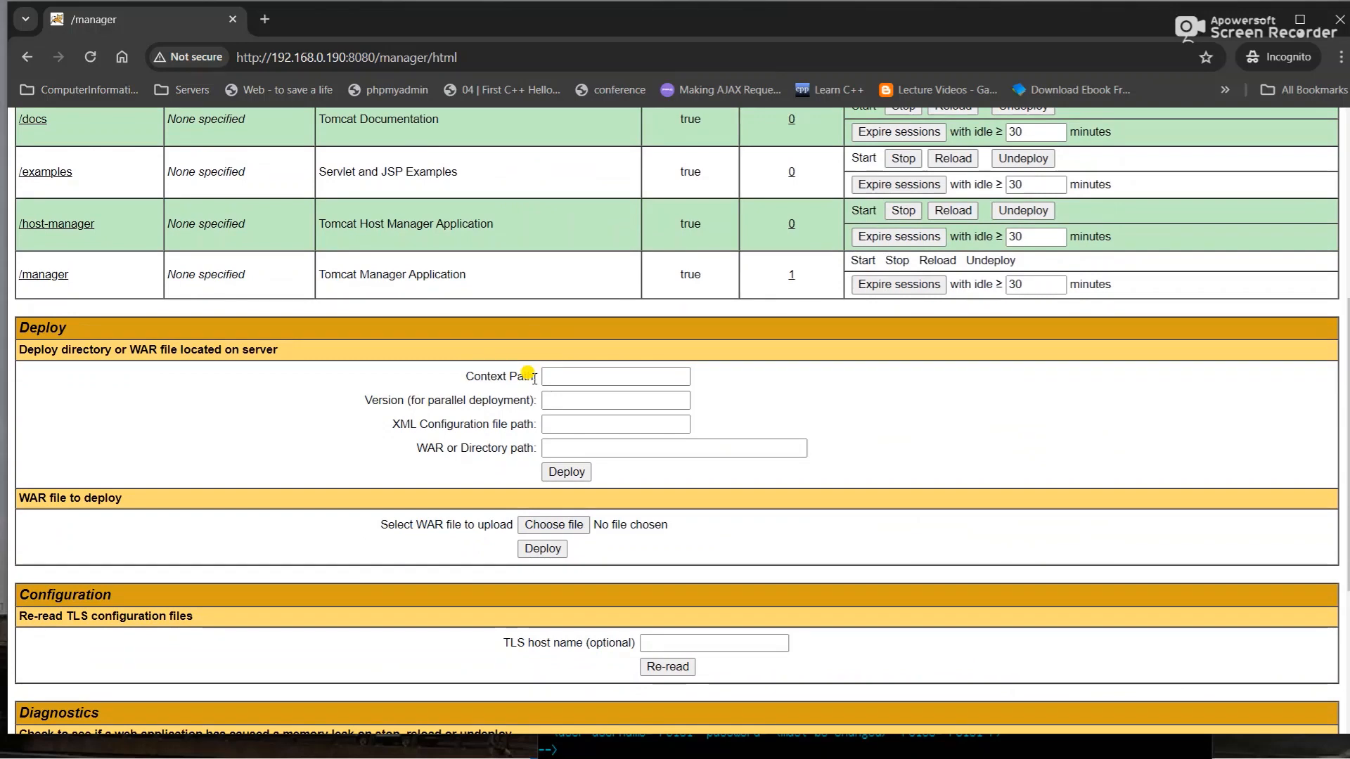
triple_click(315, 60)
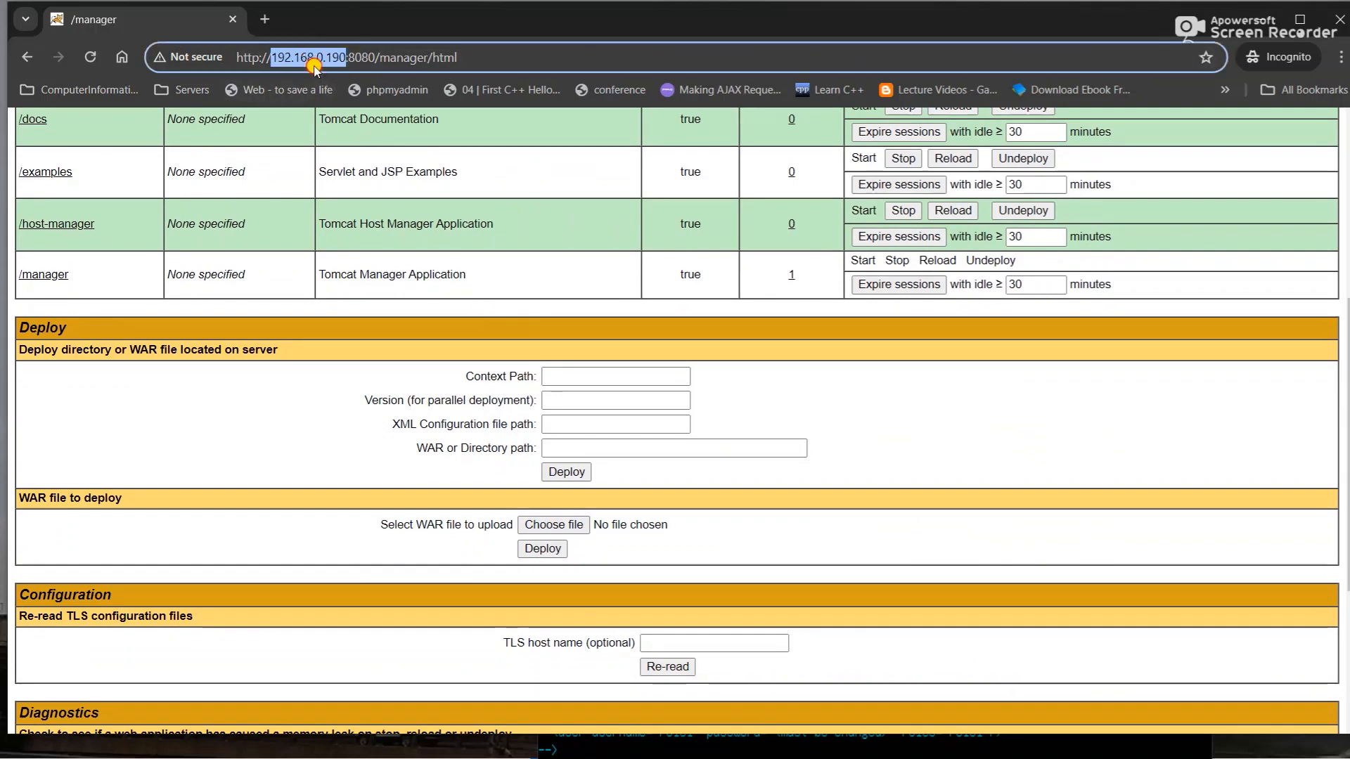
drag(308, 61, 220, 48)
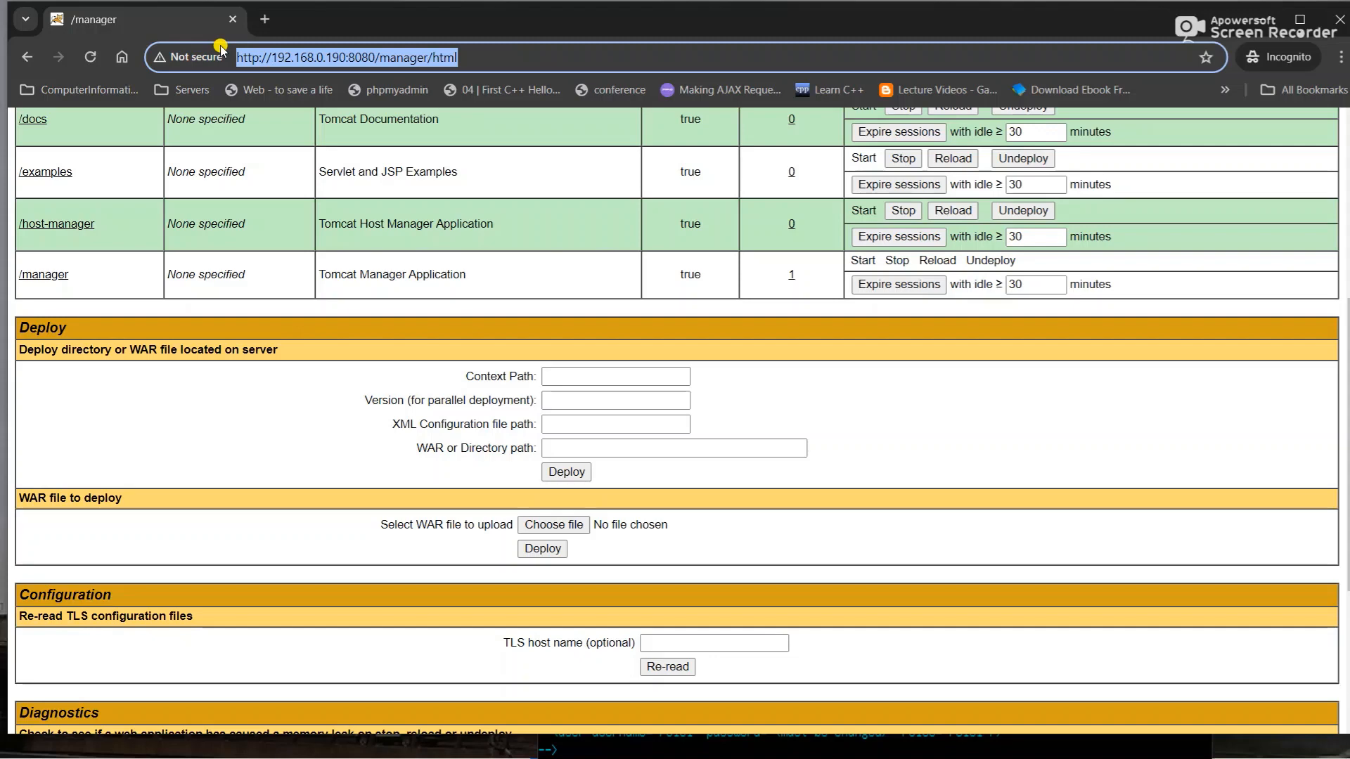
scroll(552, 524, down, 1)
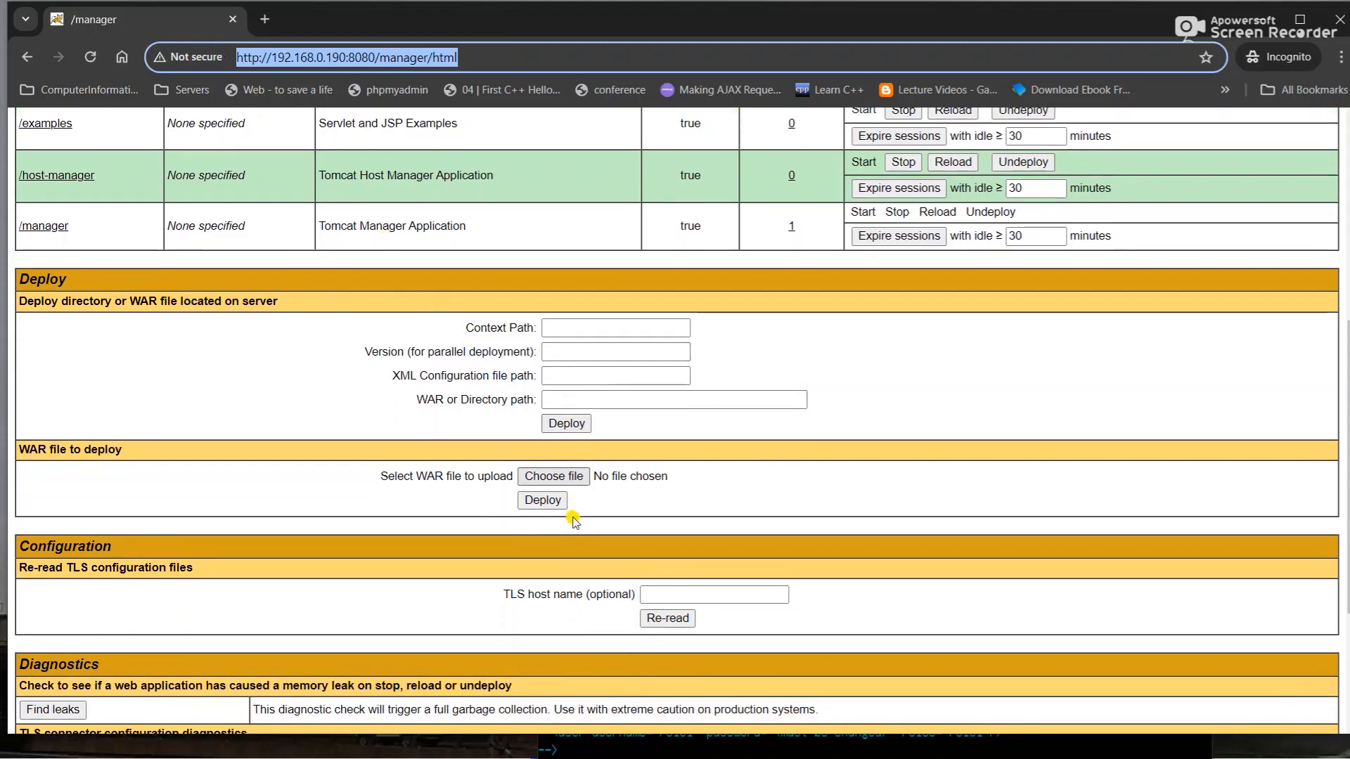
- Open the WAR file chooser and browse to the Windows (C:) drive
click(550, 476)
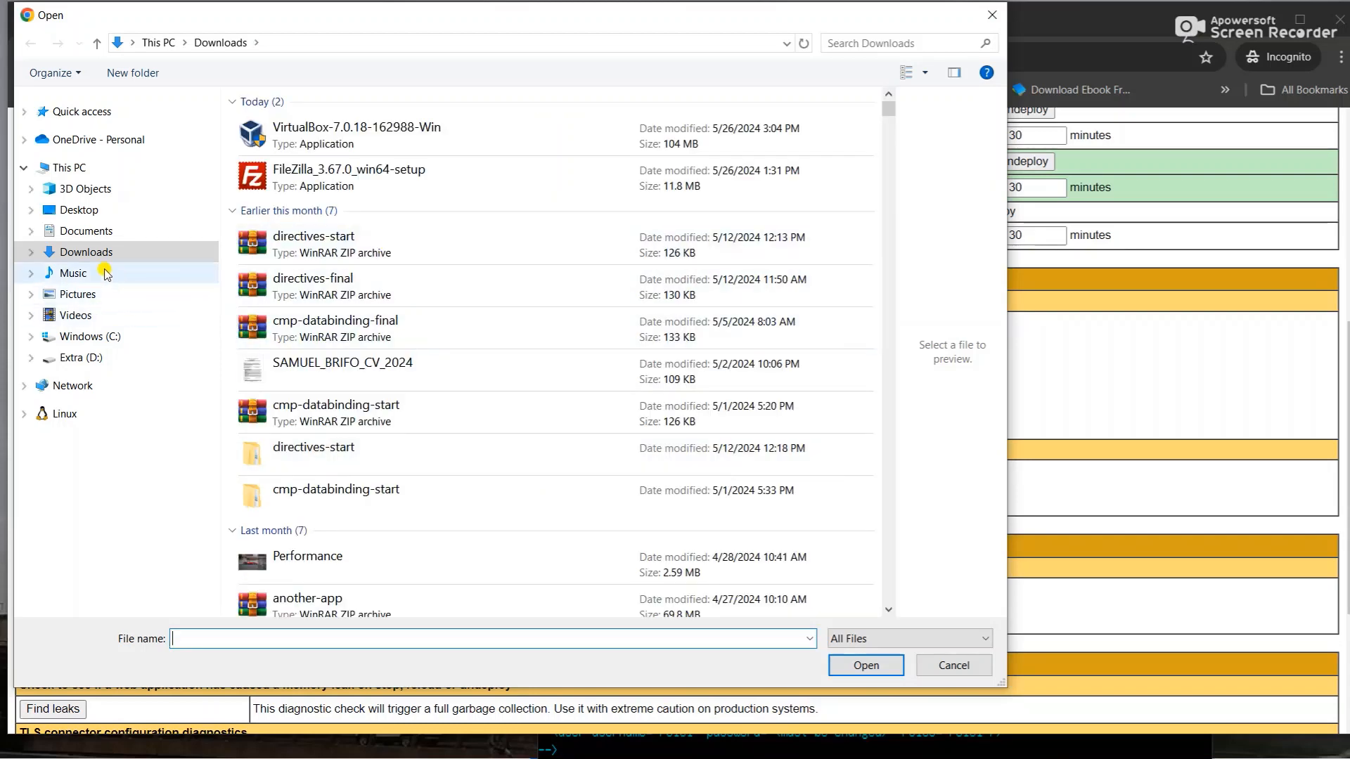
click(86, 232)
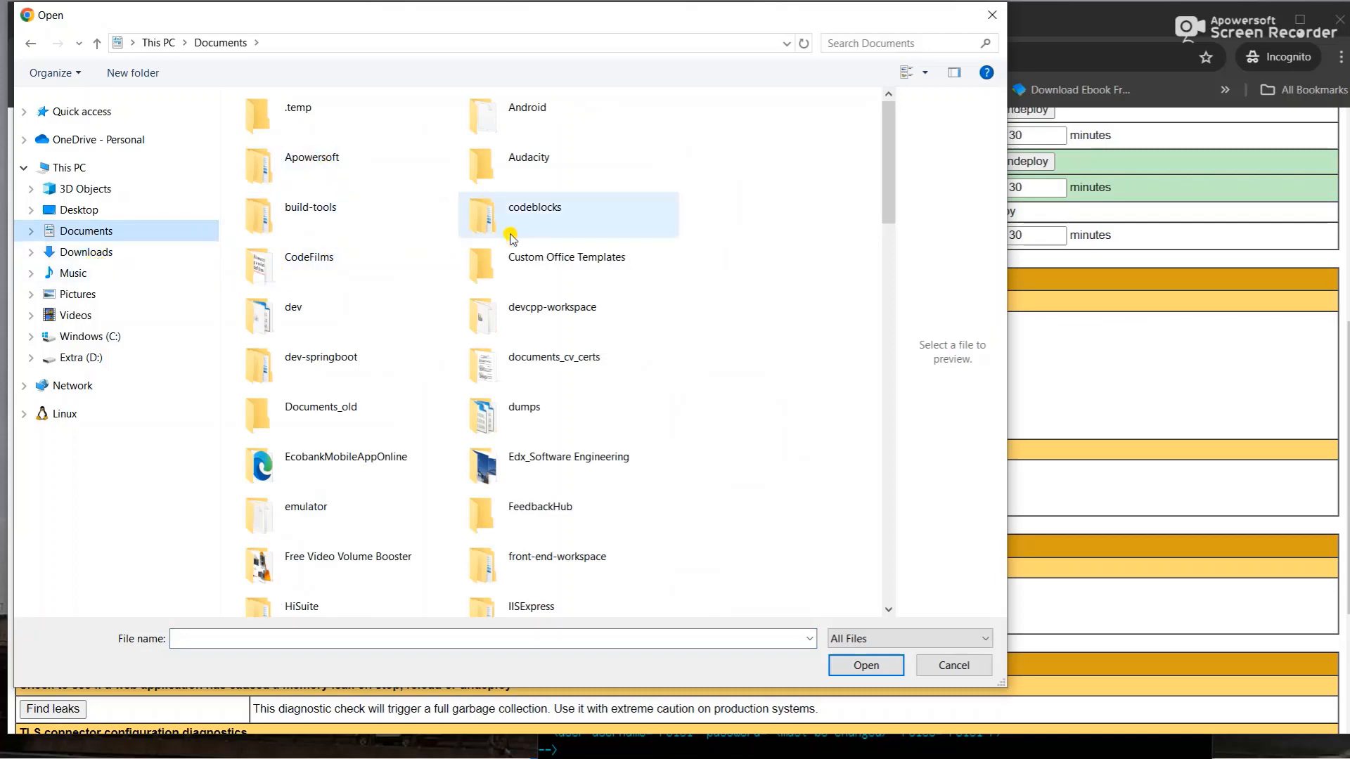
scroll(482, 495, down, 5)
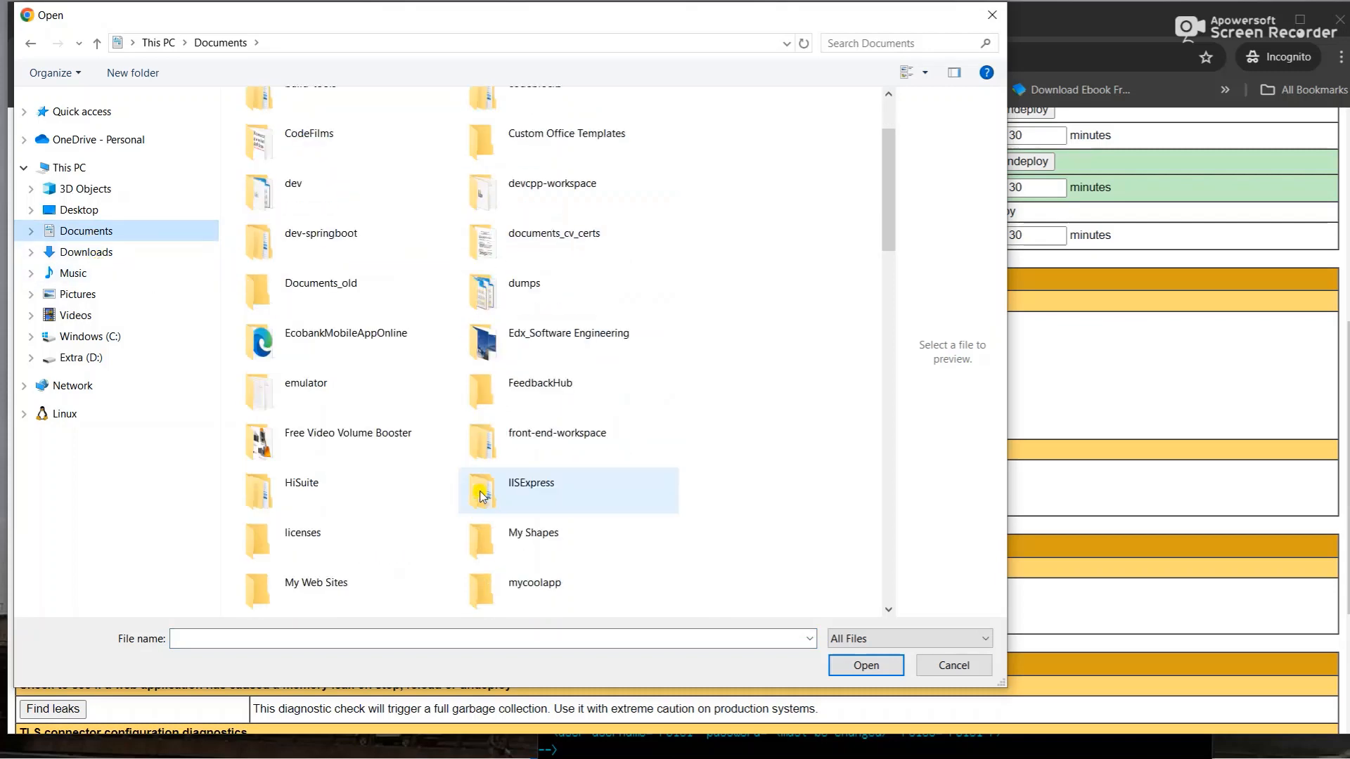
scroll(482, 495, up, 5)
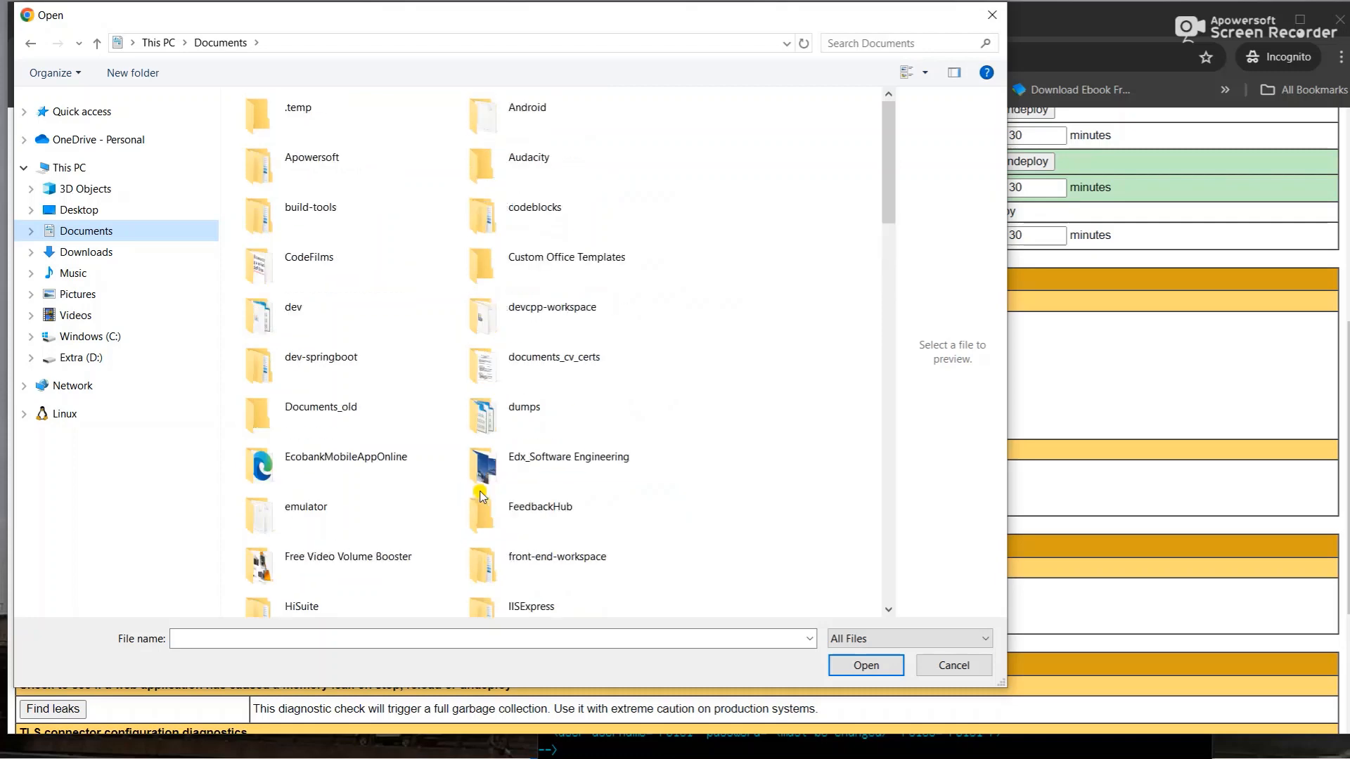
scroll(482, 496, down, 20)
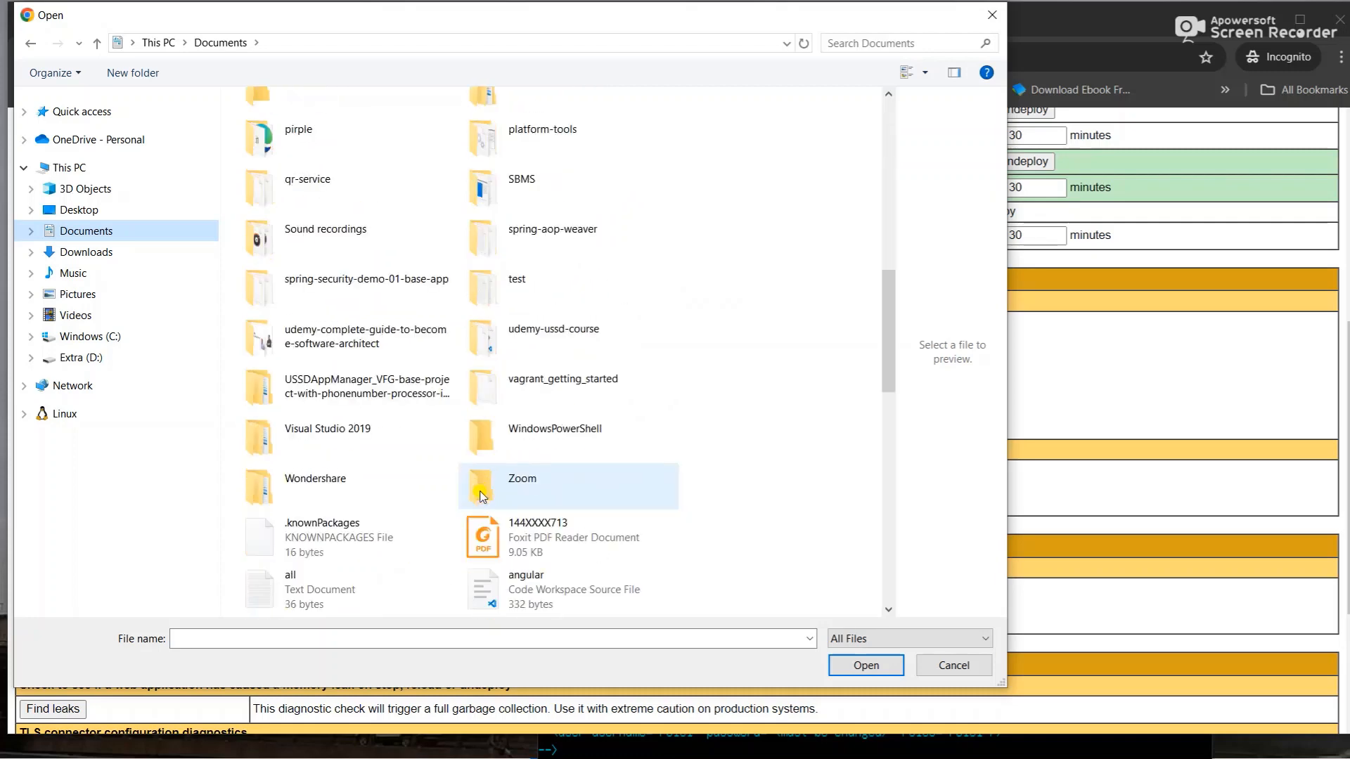
scroll(483, 495, up, 20)
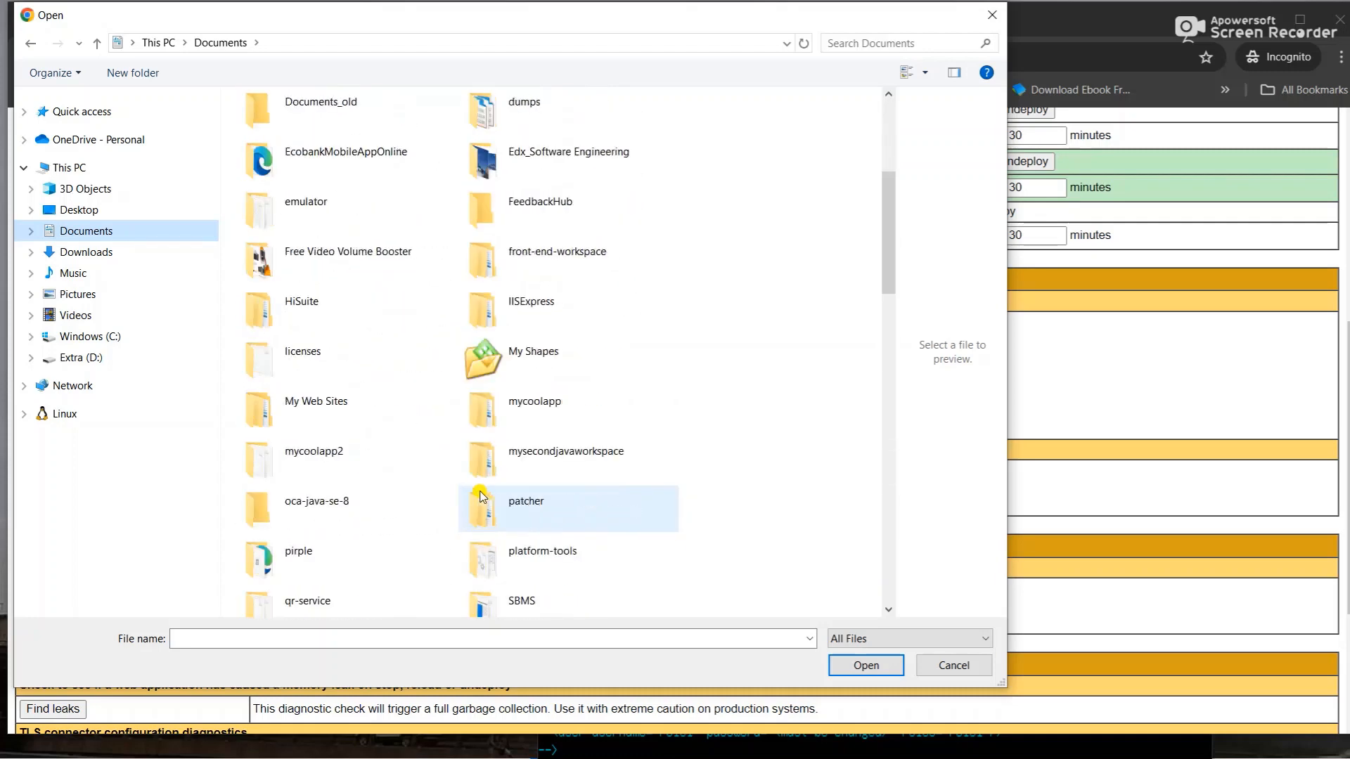
scroll(482, 496, up, 5)
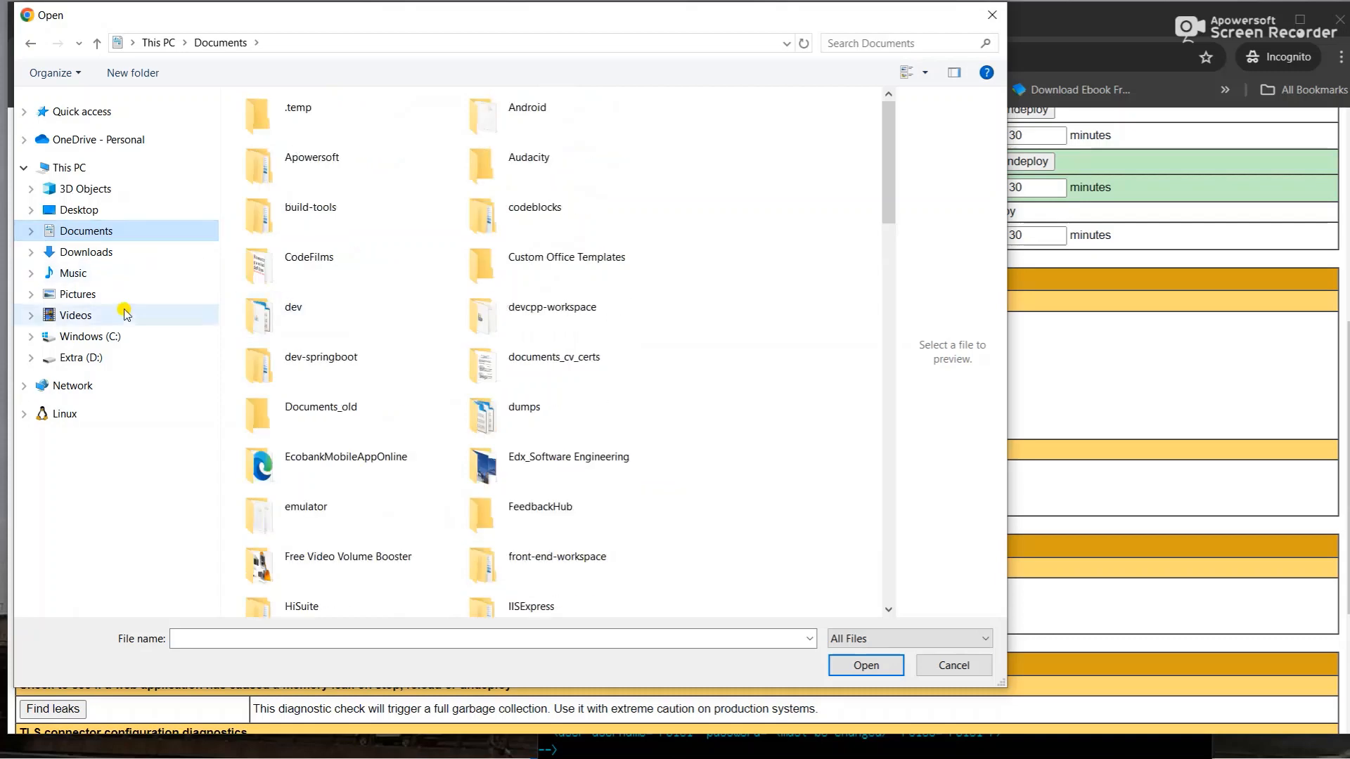
click(95, 341)
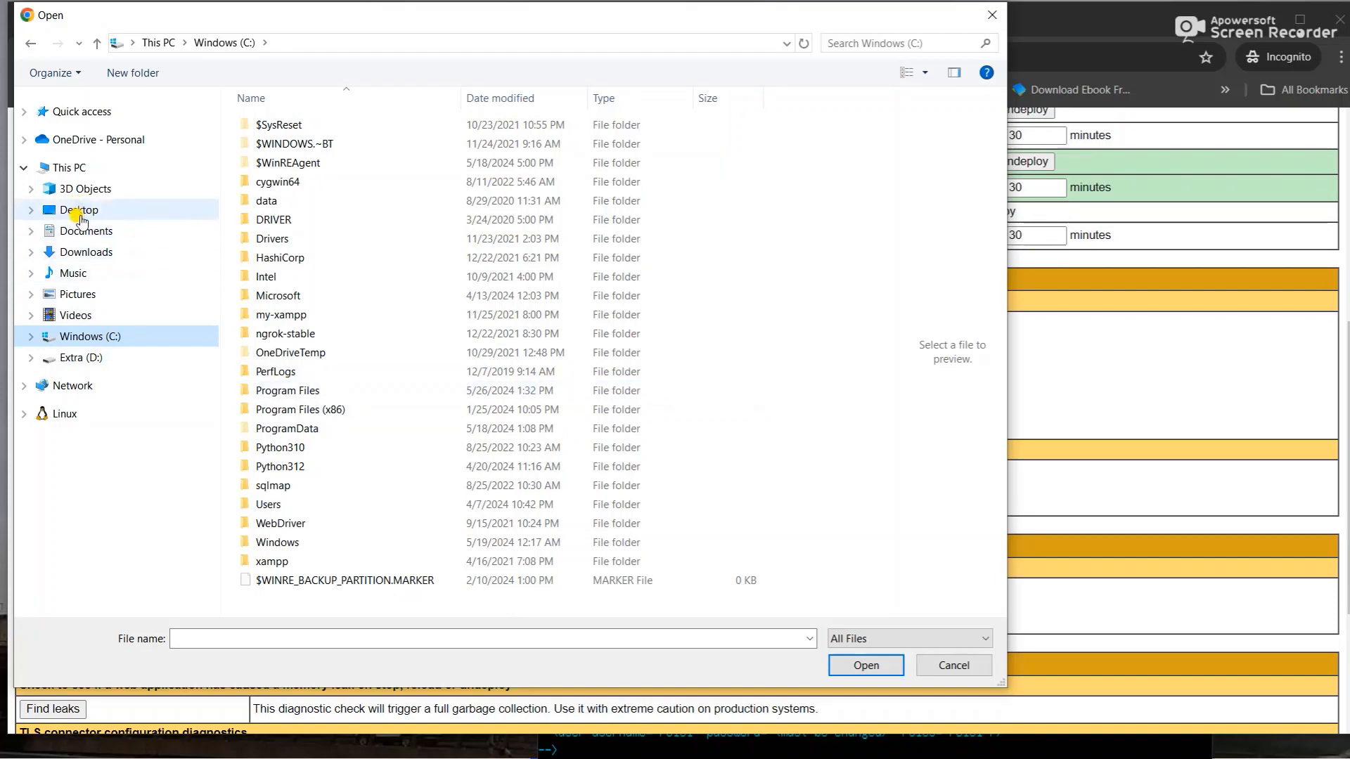
click(67, 171)
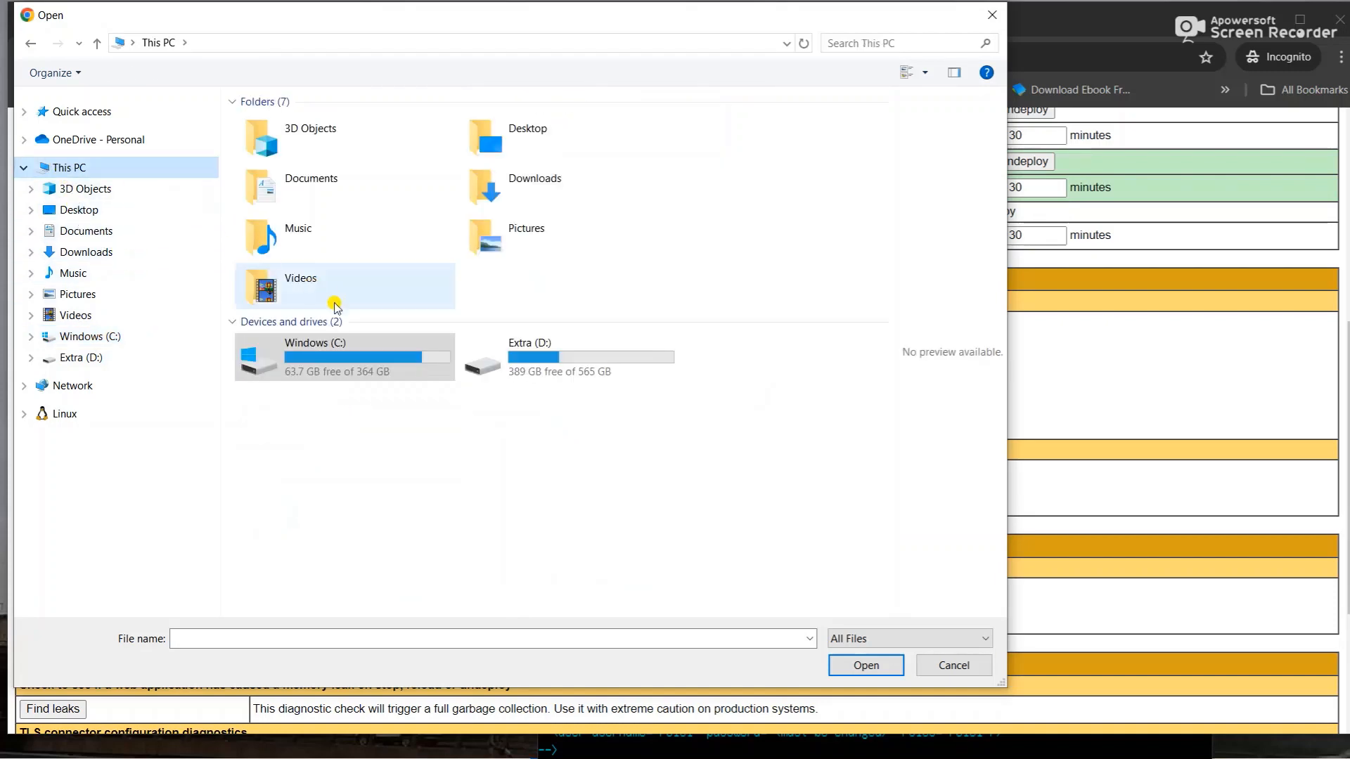
double_click(360, 353)
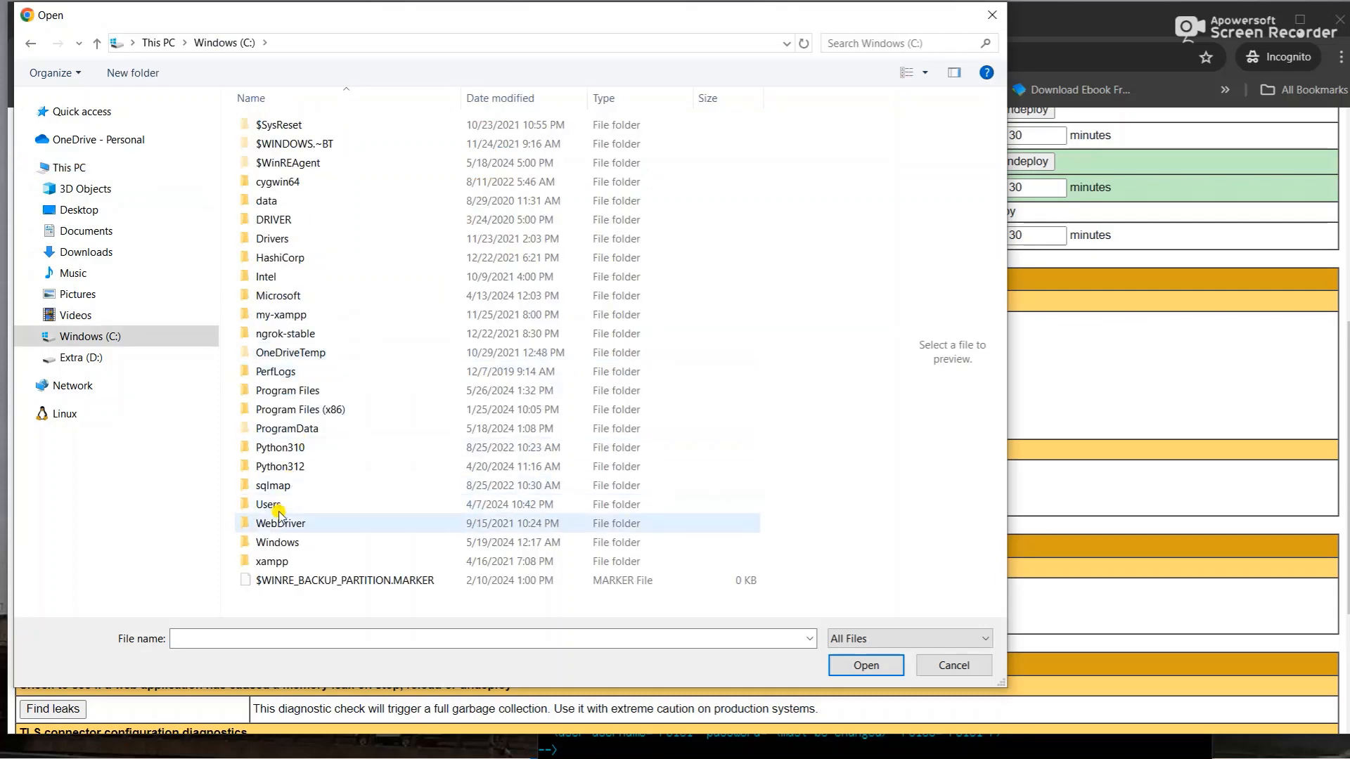
- Navigate to Users > home > eclipse-workspace\x\target and choose application.war
double_click(256, 506)
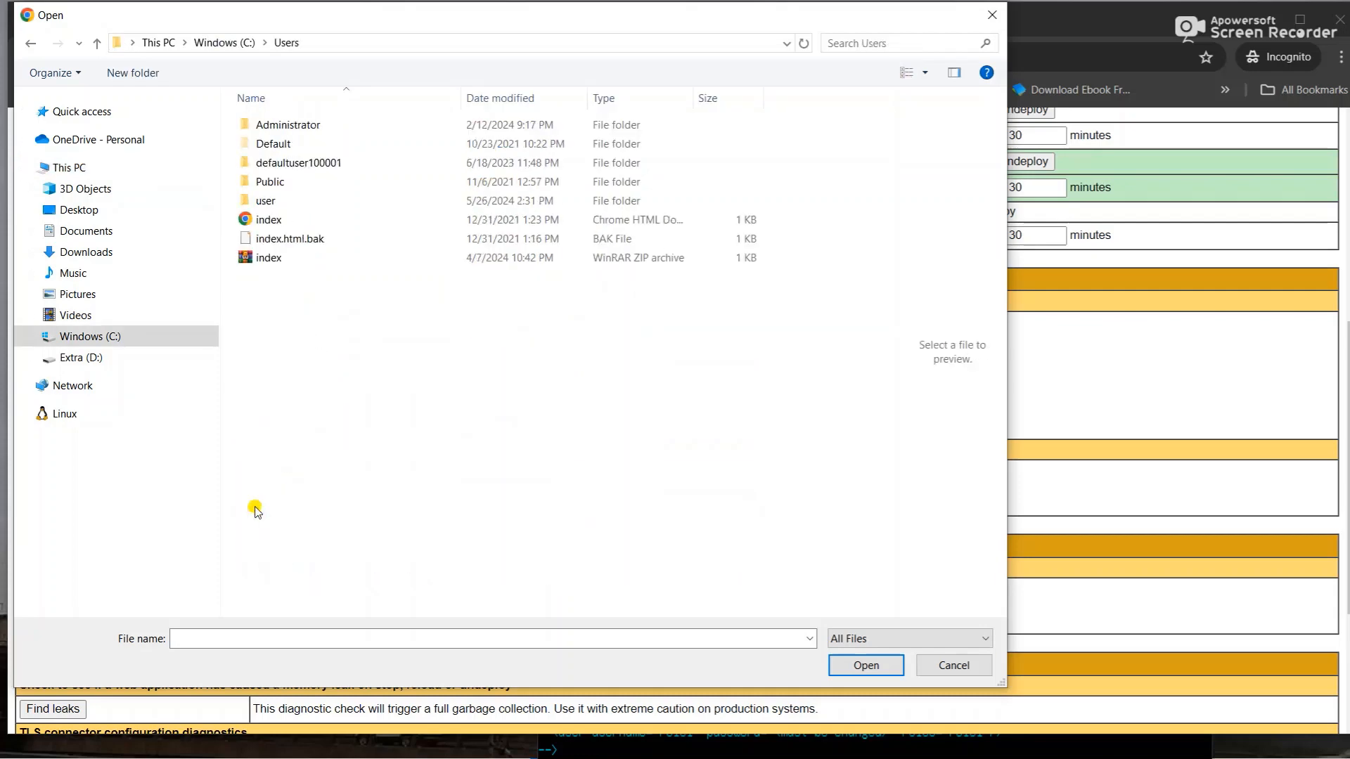
double_click(285, 199)
scroll(328, 488, down, 10)
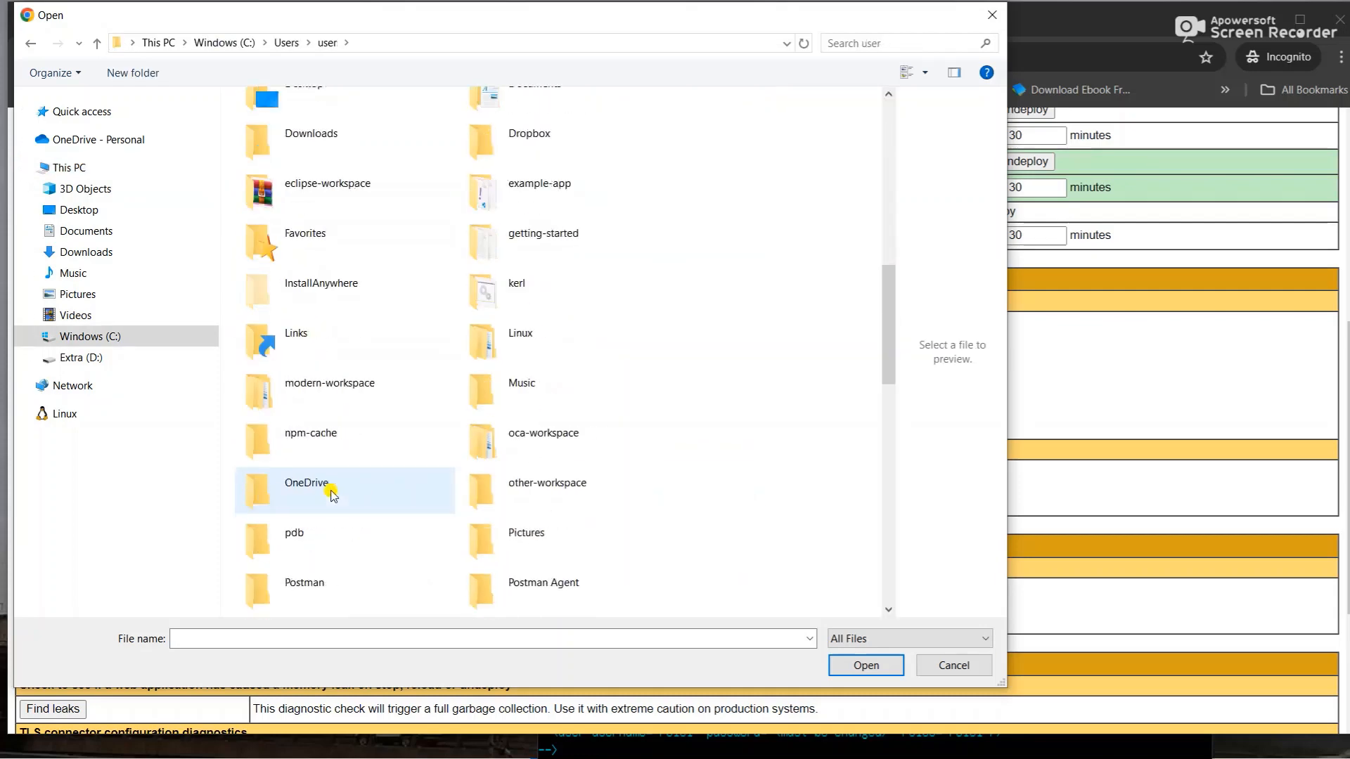
double_click(318, 200)
scroll(325, 500, down, 15)
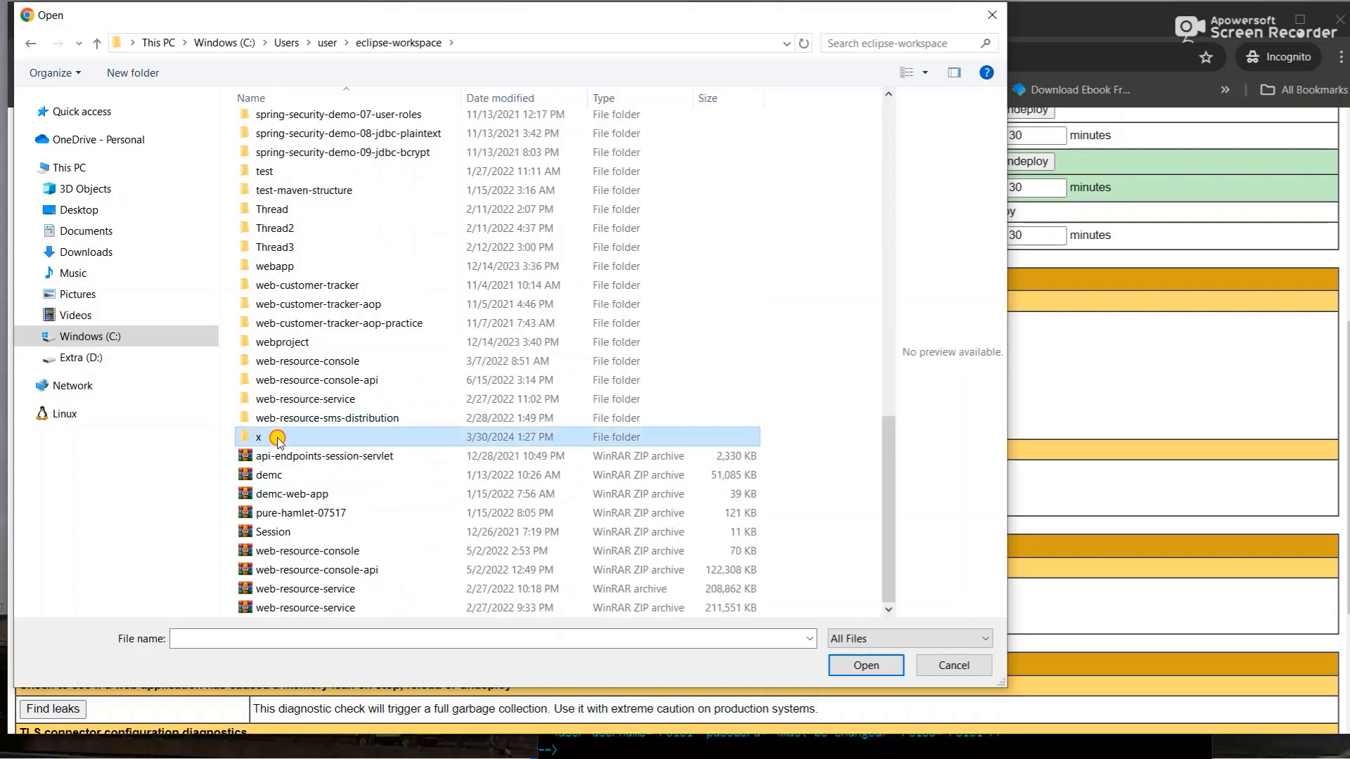
double_click(277, 437)
double_click(267, 182)
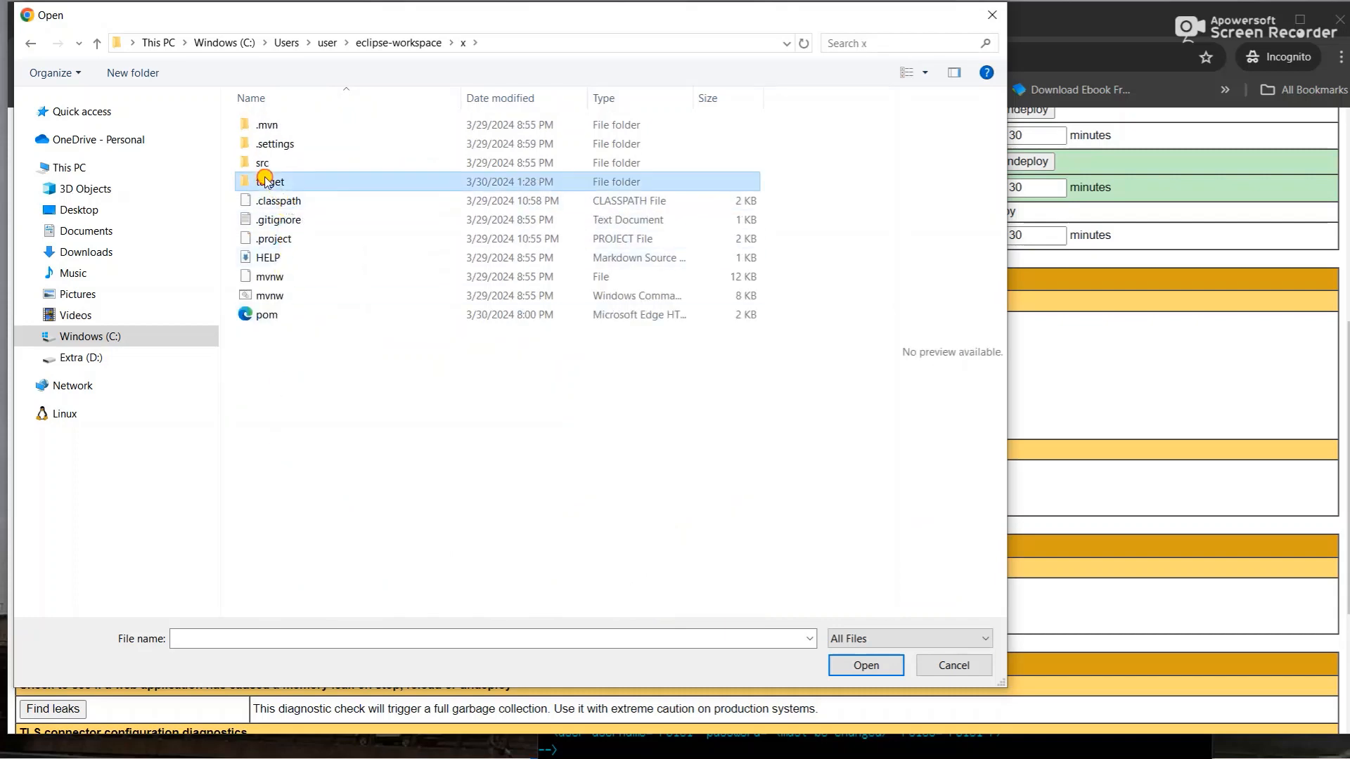
click(297, 298)
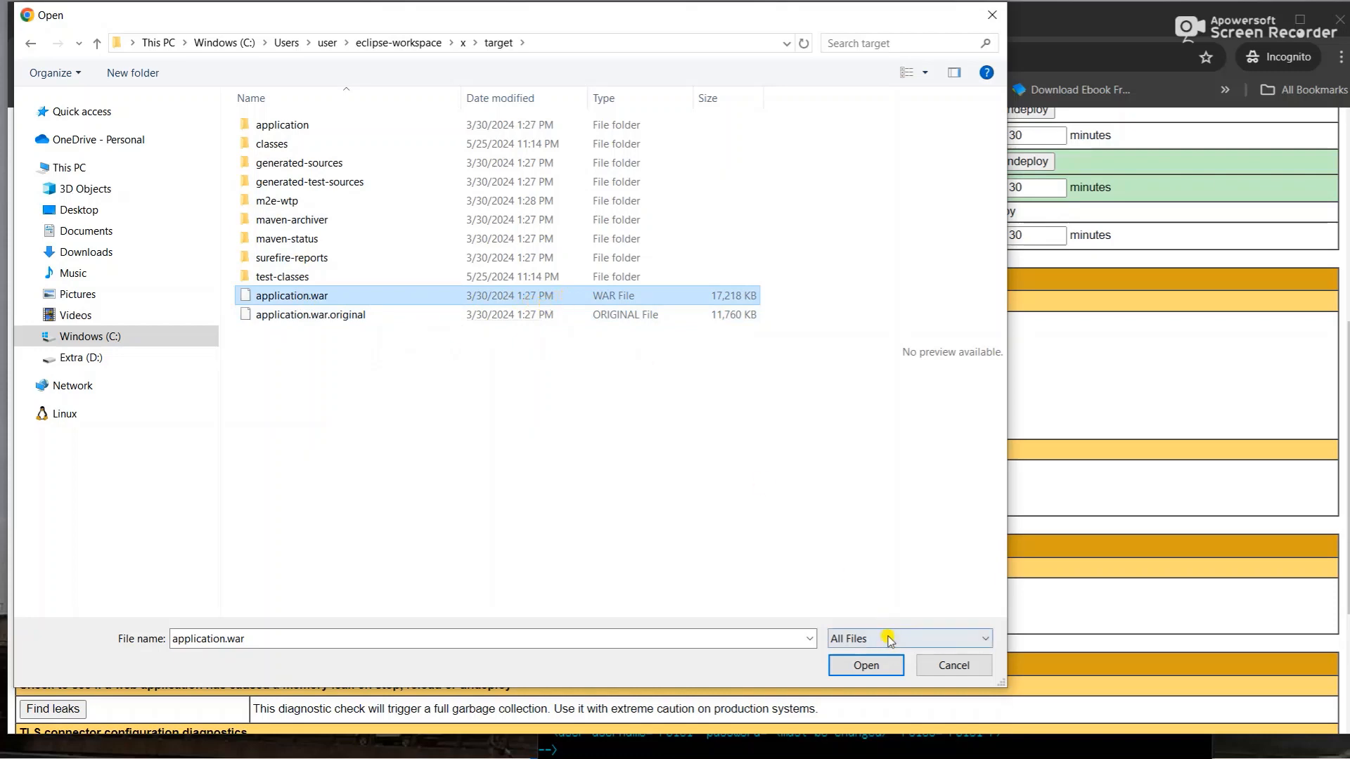
click(867, 665)
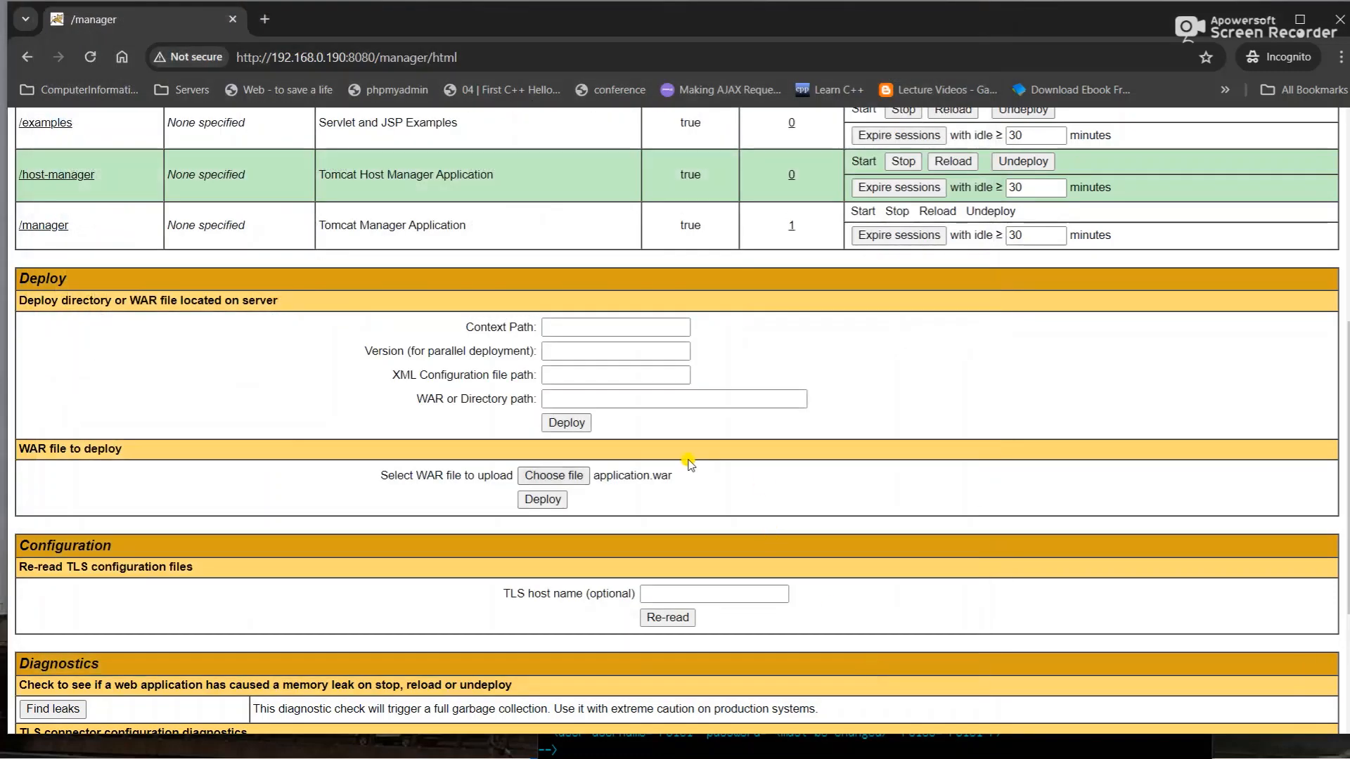
- Deploy application.war and check that /application is listed as running
click(541, 501)
drag(472, 8, 705, 76)
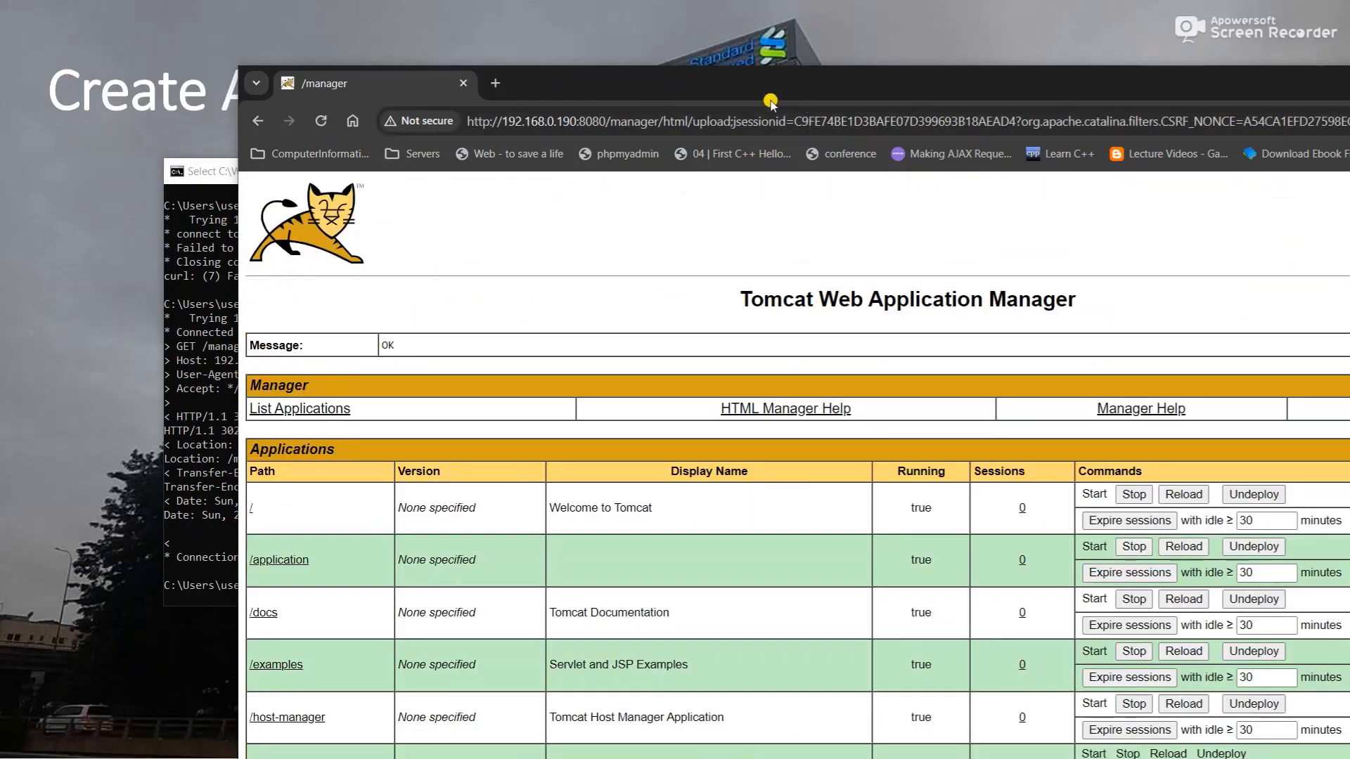
drag(768, 99, 603, 0)
scroll(563, 564, down, 9)
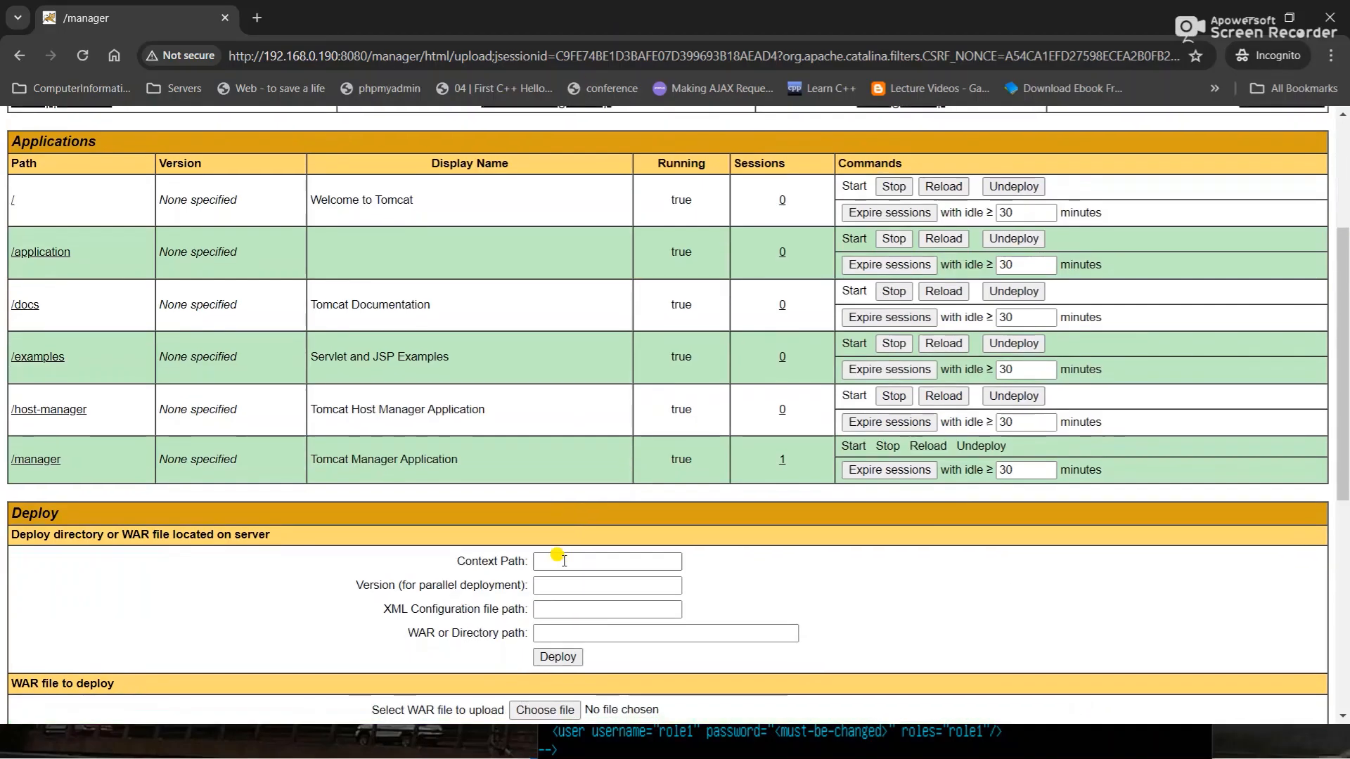
scroll(563, 565, up, 10)
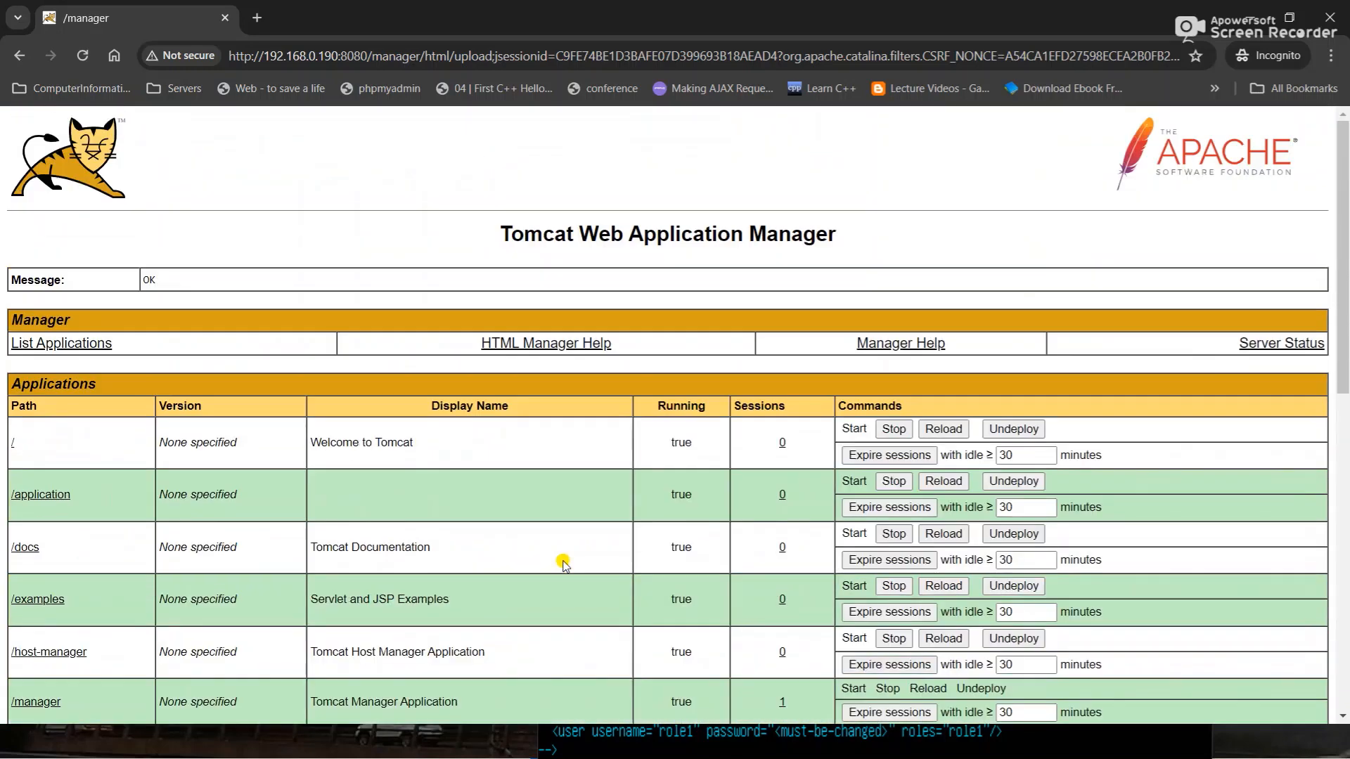
scroll(563, 565, down, 3)
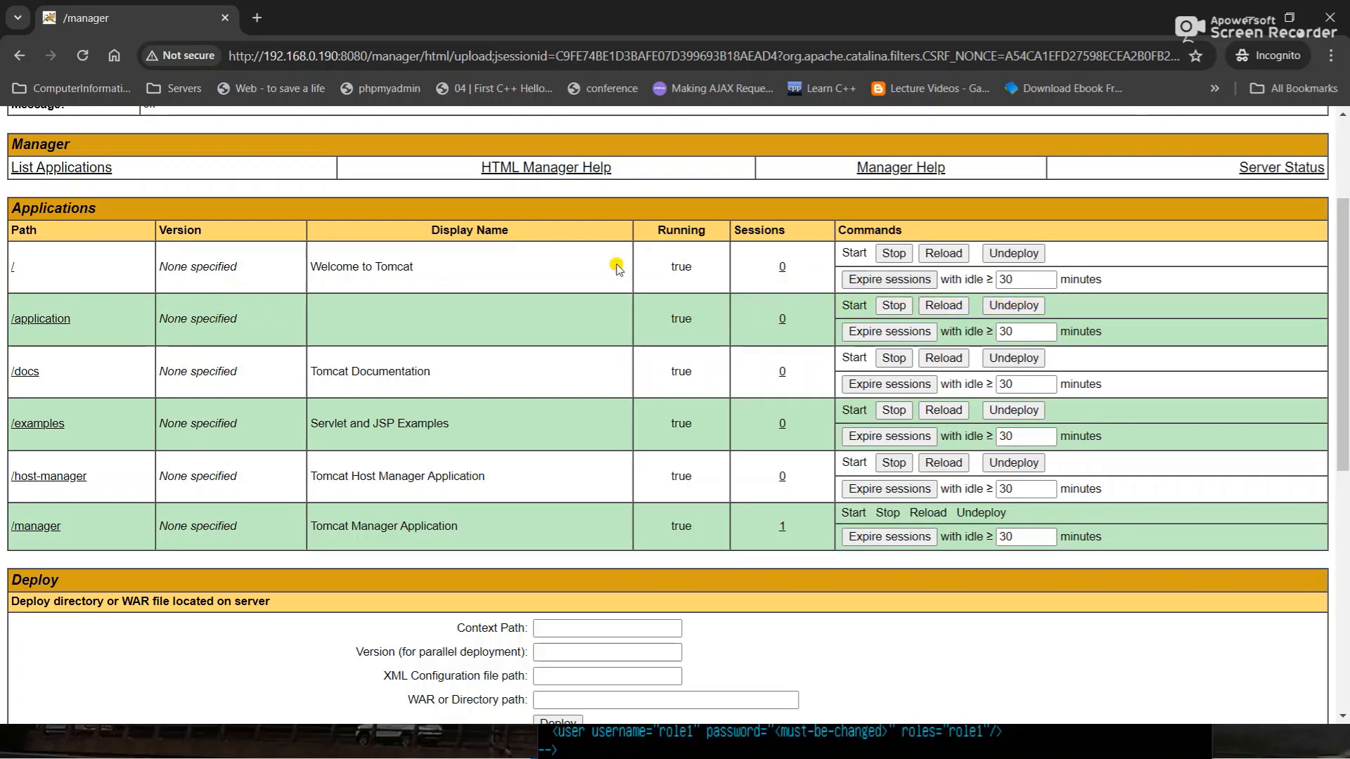
- Open /application (Whitelabel 404 page), inspect its address, then search Windows for 'pos'
click(40, 319)
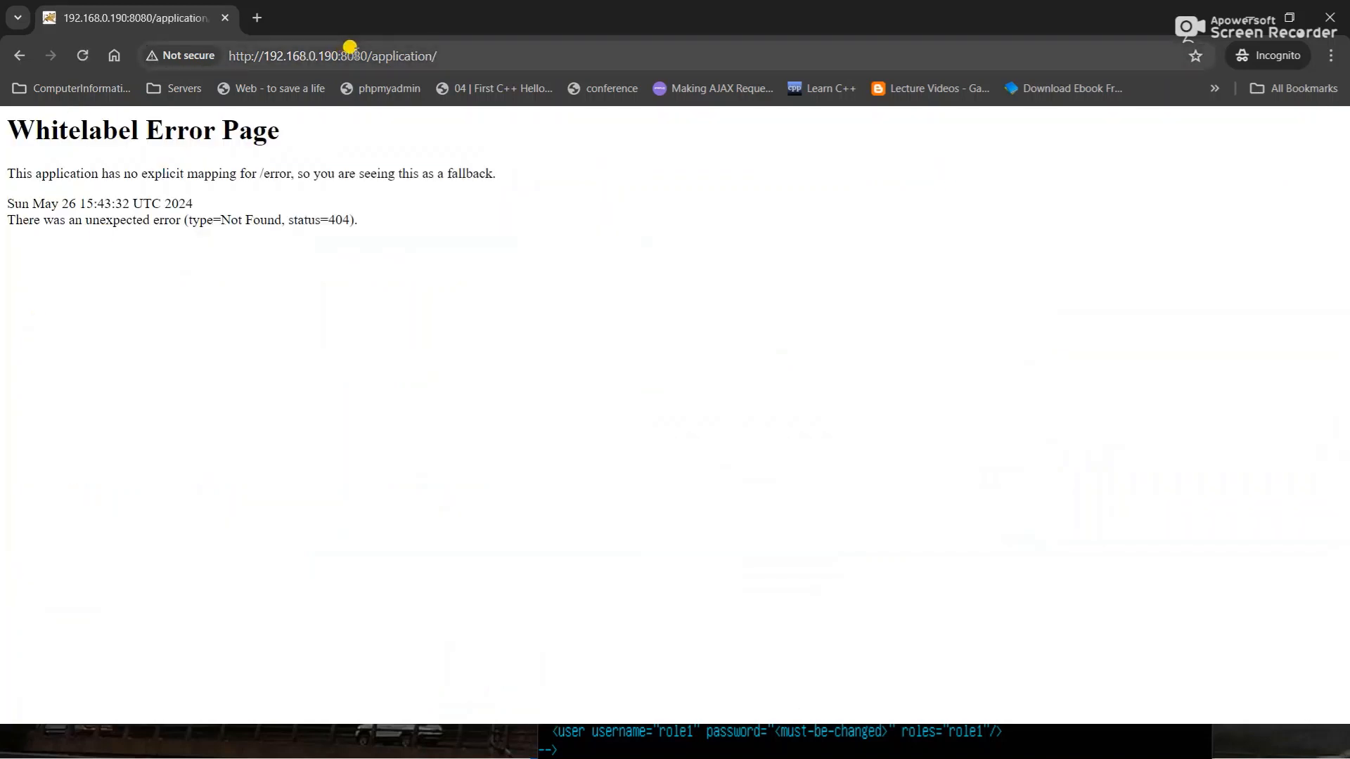
double_click(422, 56)
click(436, 56)
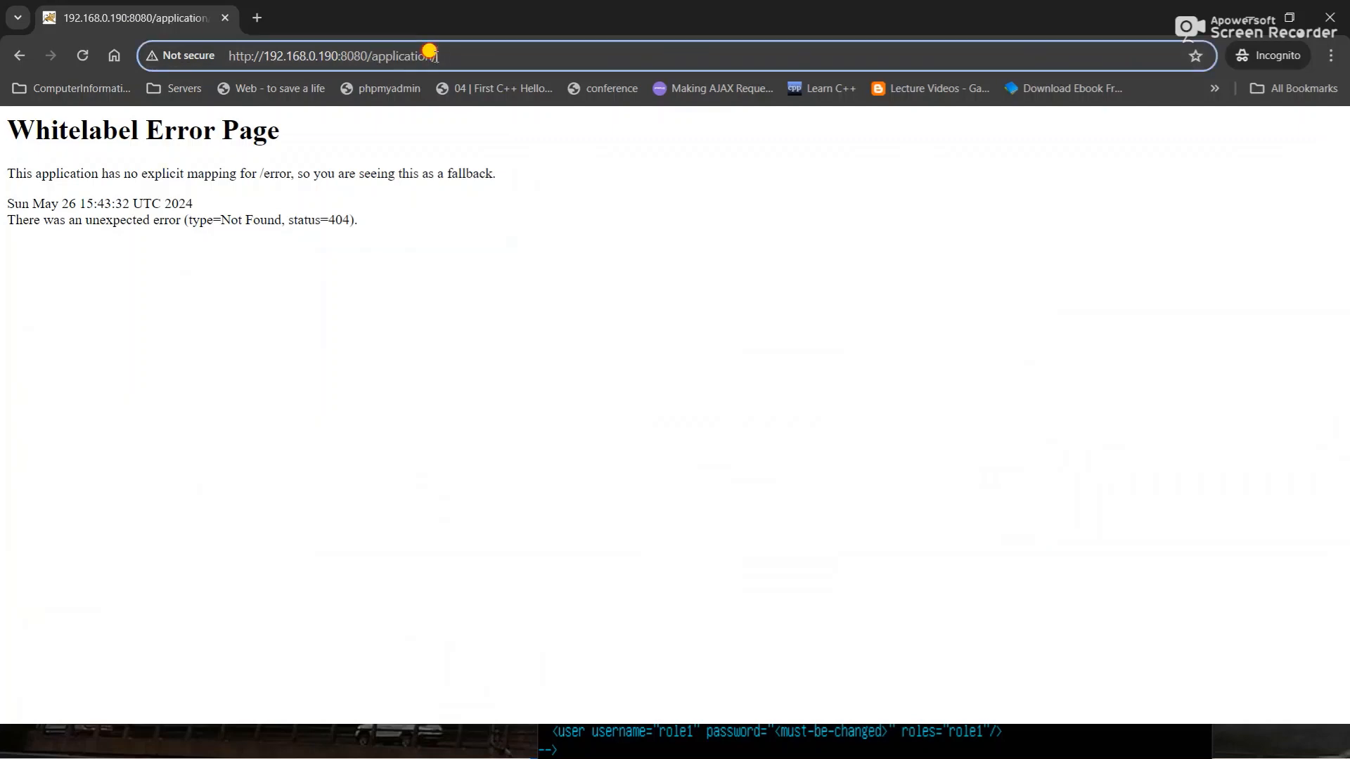
drag(436, 56, 223, 67)
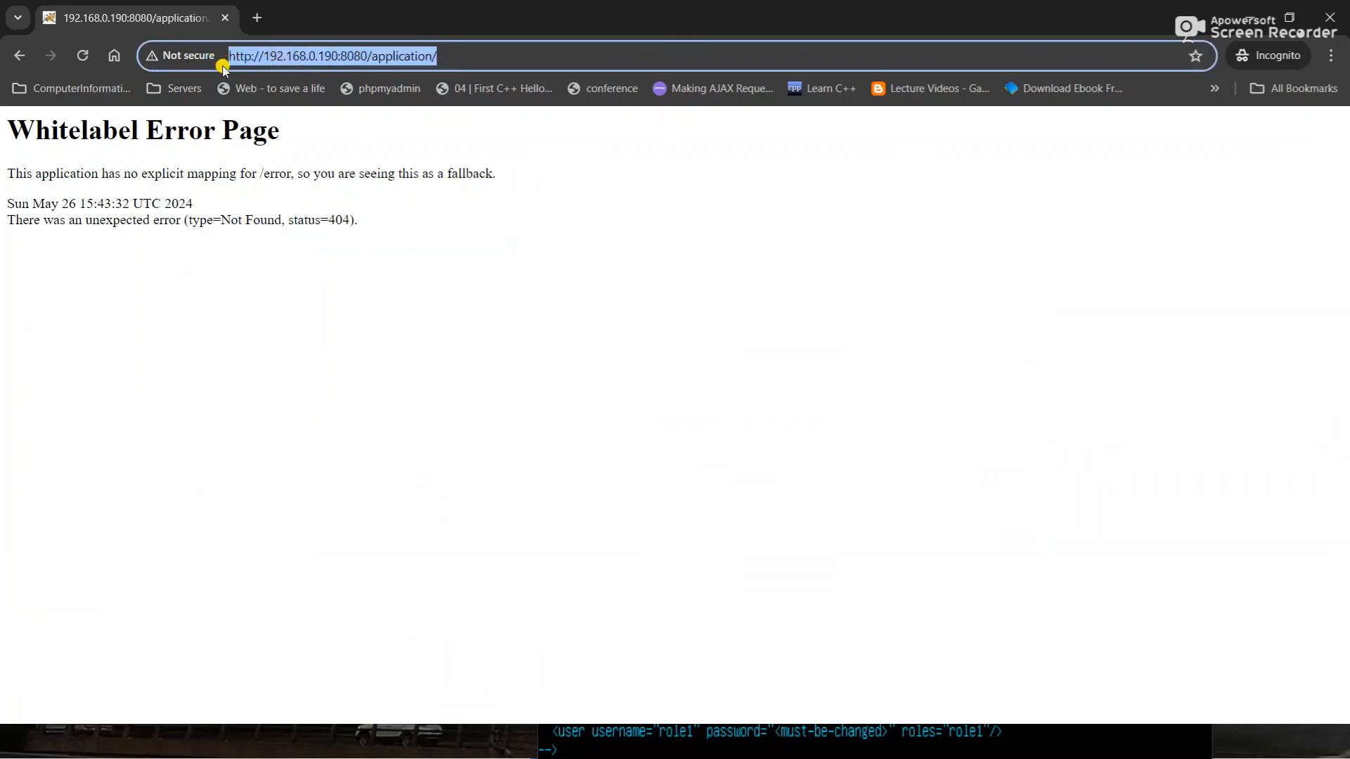
double_click(330, 57)
click(449, 56)
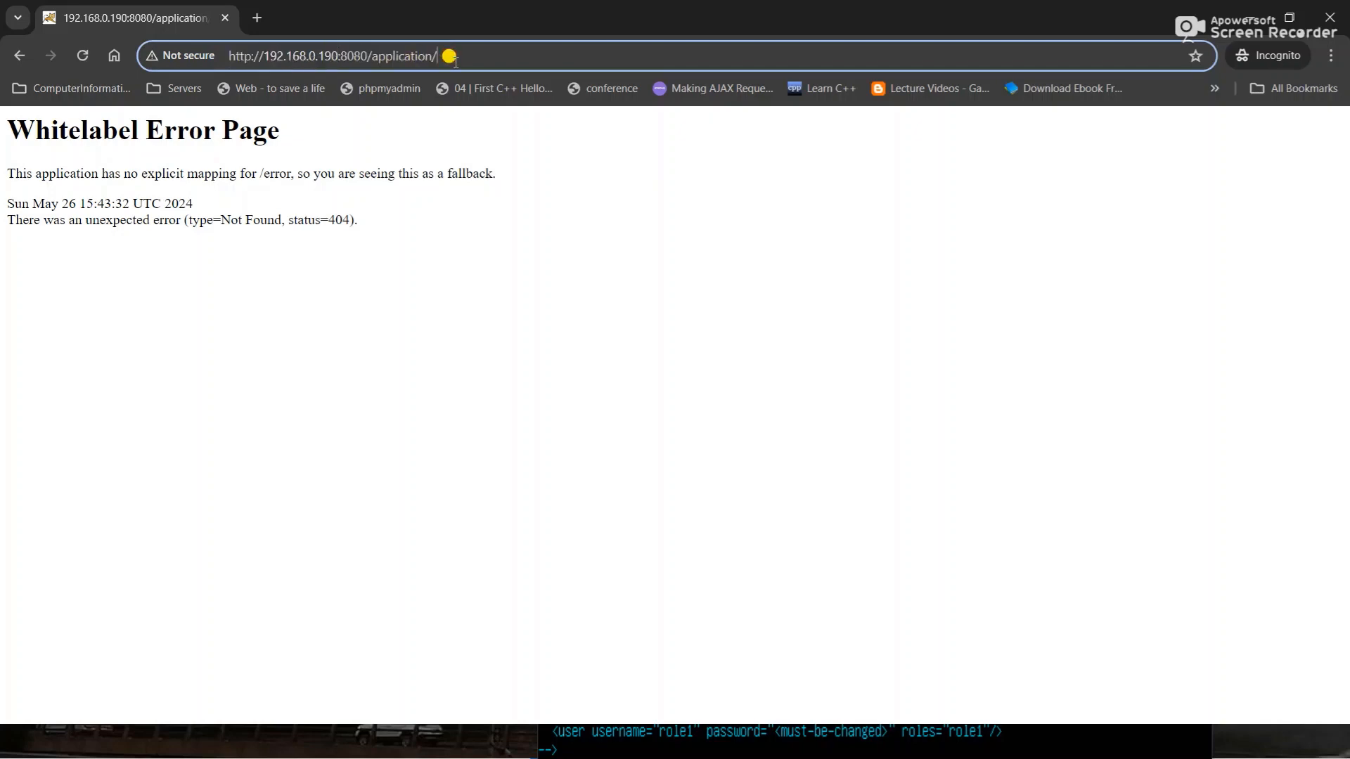
key(super)
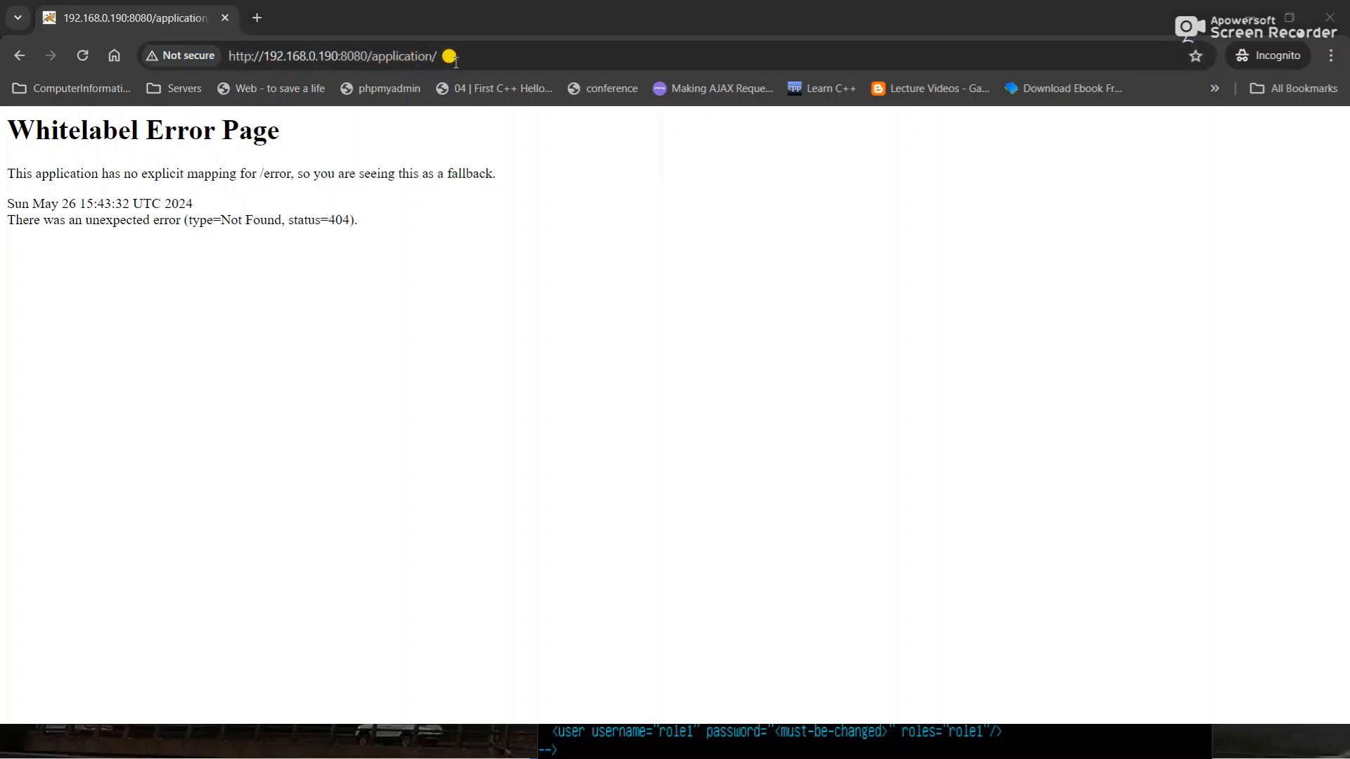
text(pos)
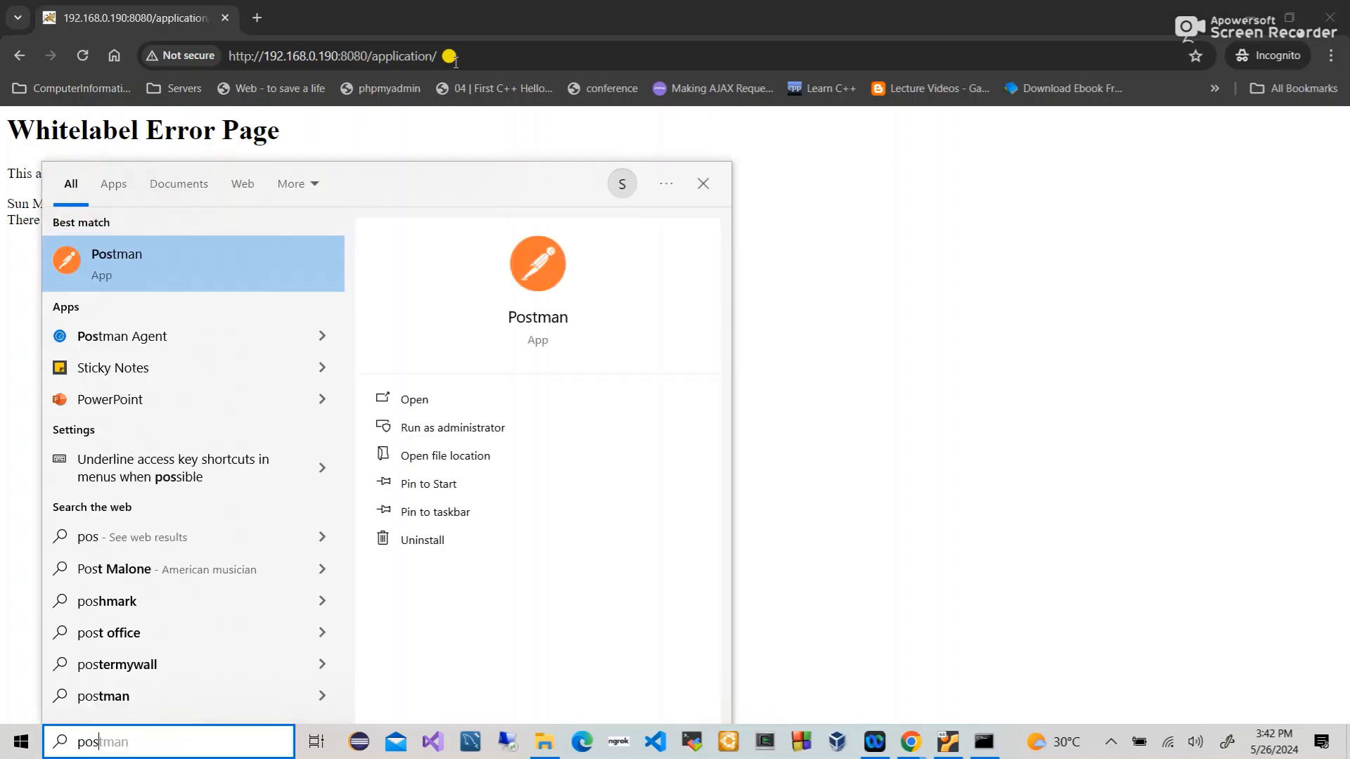
- Launch Postman and open the vm collection's GET demo request to /application/api/greetings
click(562, 321)
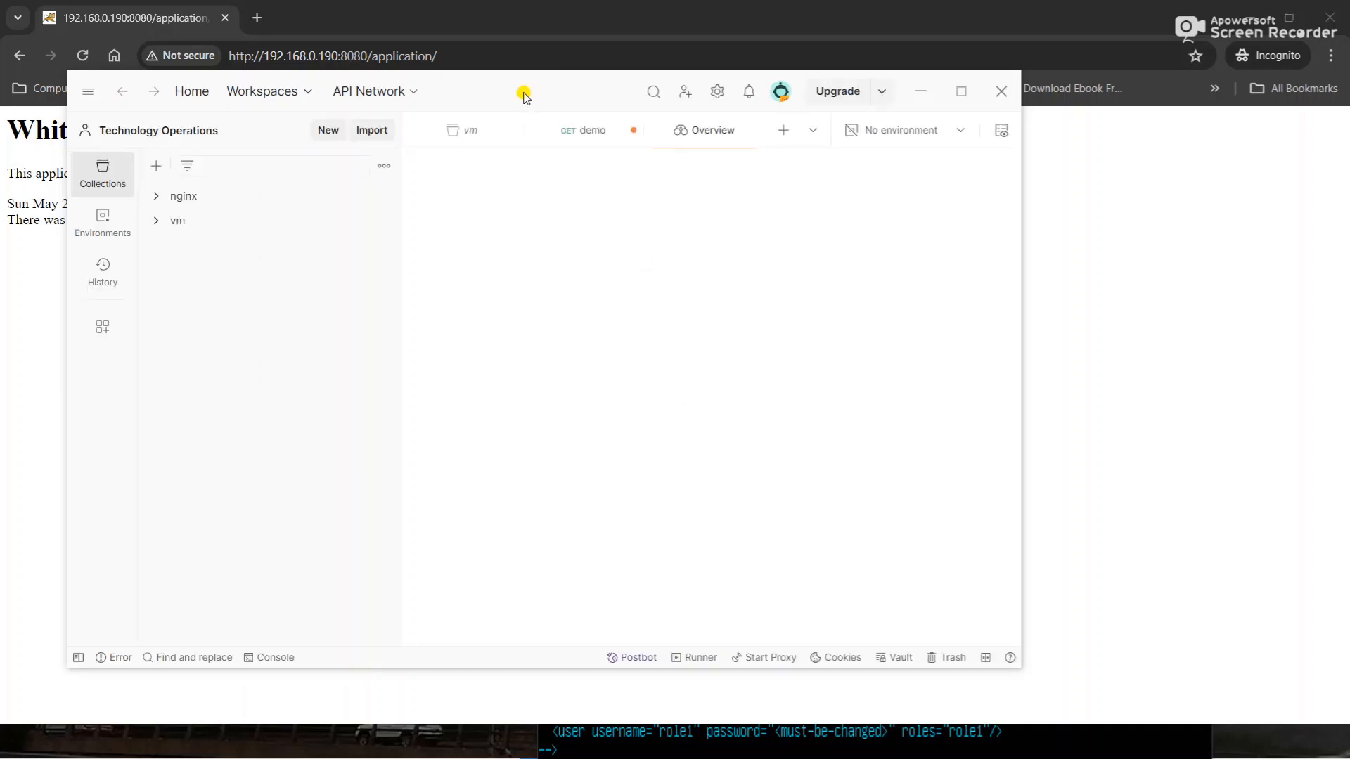
click(180, 224)
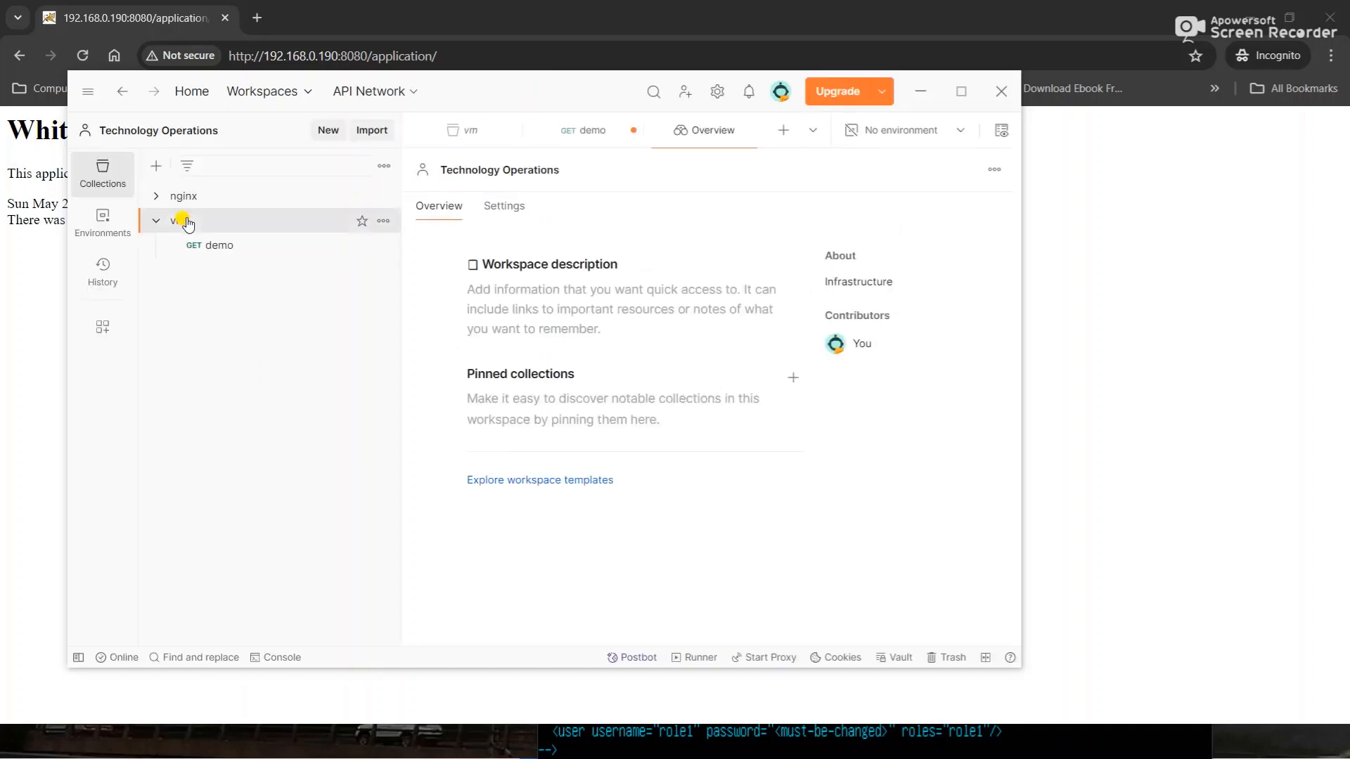
click(205, 243)
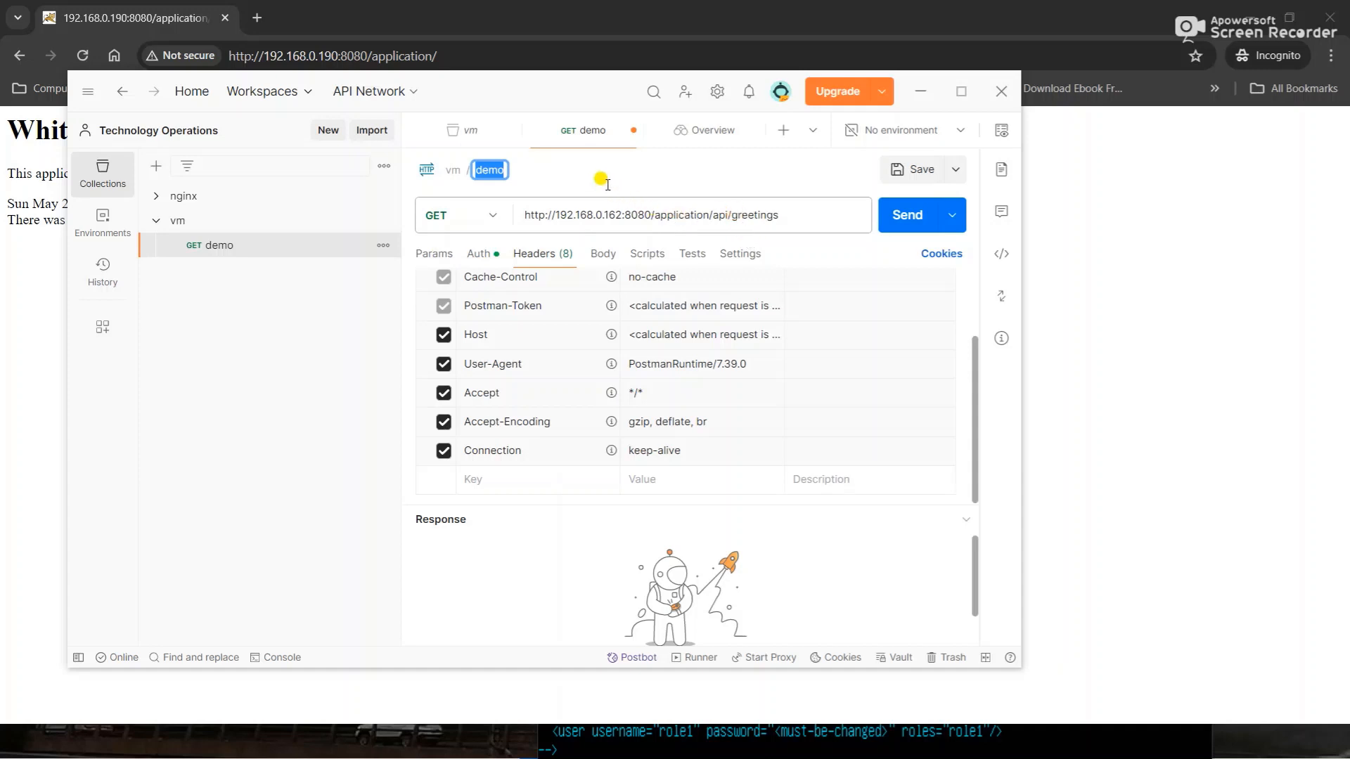
- Change the demo request URL's host from 192.168.0.162 to 192.168.0.190 and send it
click(616, 214)
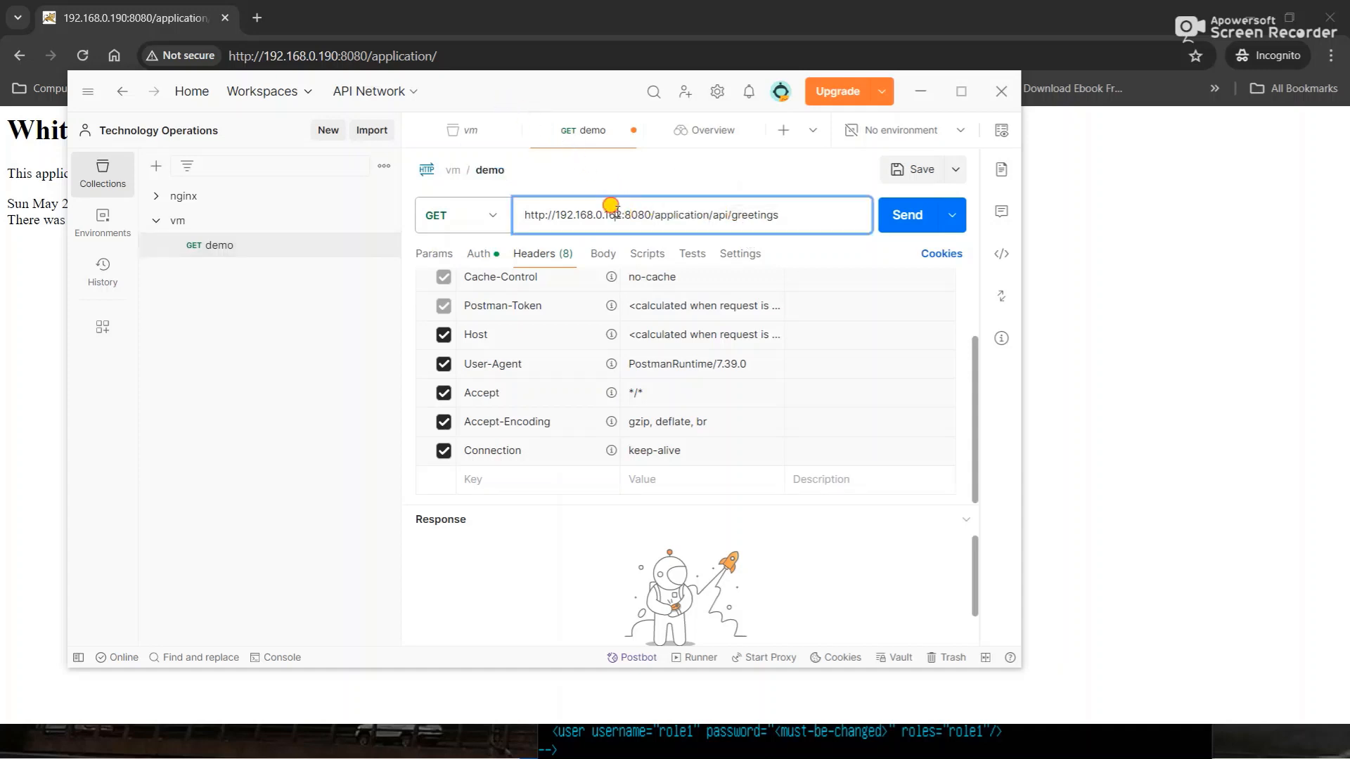
double_click(615, 214)
click(616, 214)
key(BackSpace)
key(BackSpace)
key(BackSpace)
text(190)
key(Return)
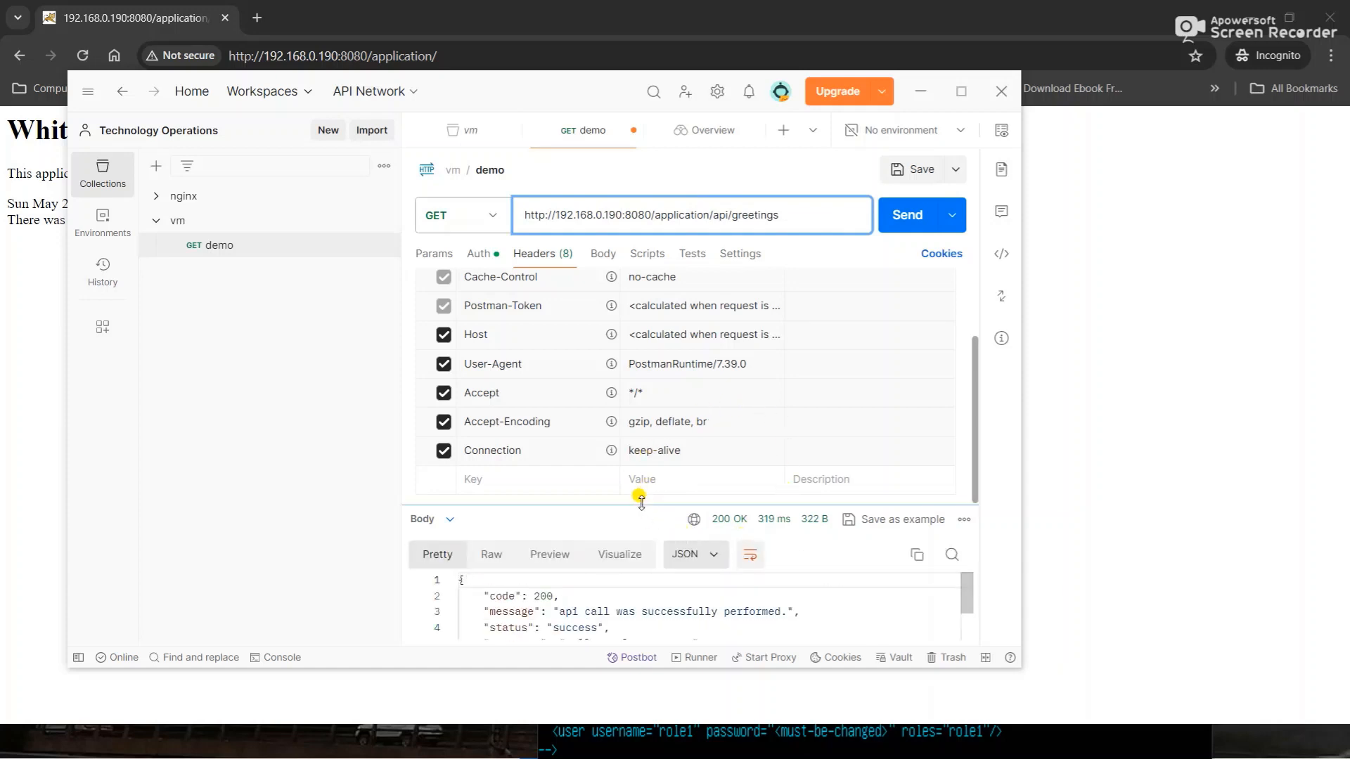
- Enlarge the response pane to read the 200 OK 'Hello, Welcome Here!' JSON body
drag(640, 502, 626, 345)
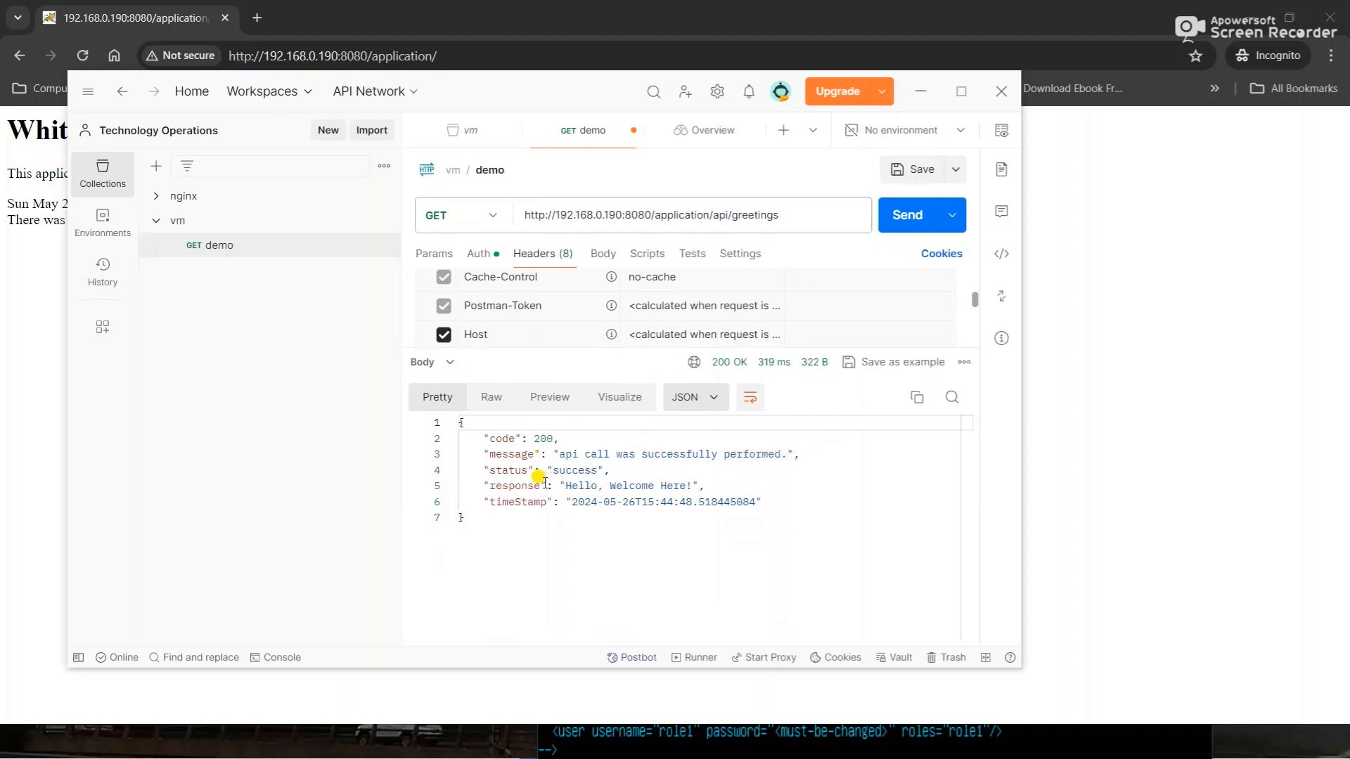
drag(555, 533, 441, 416)
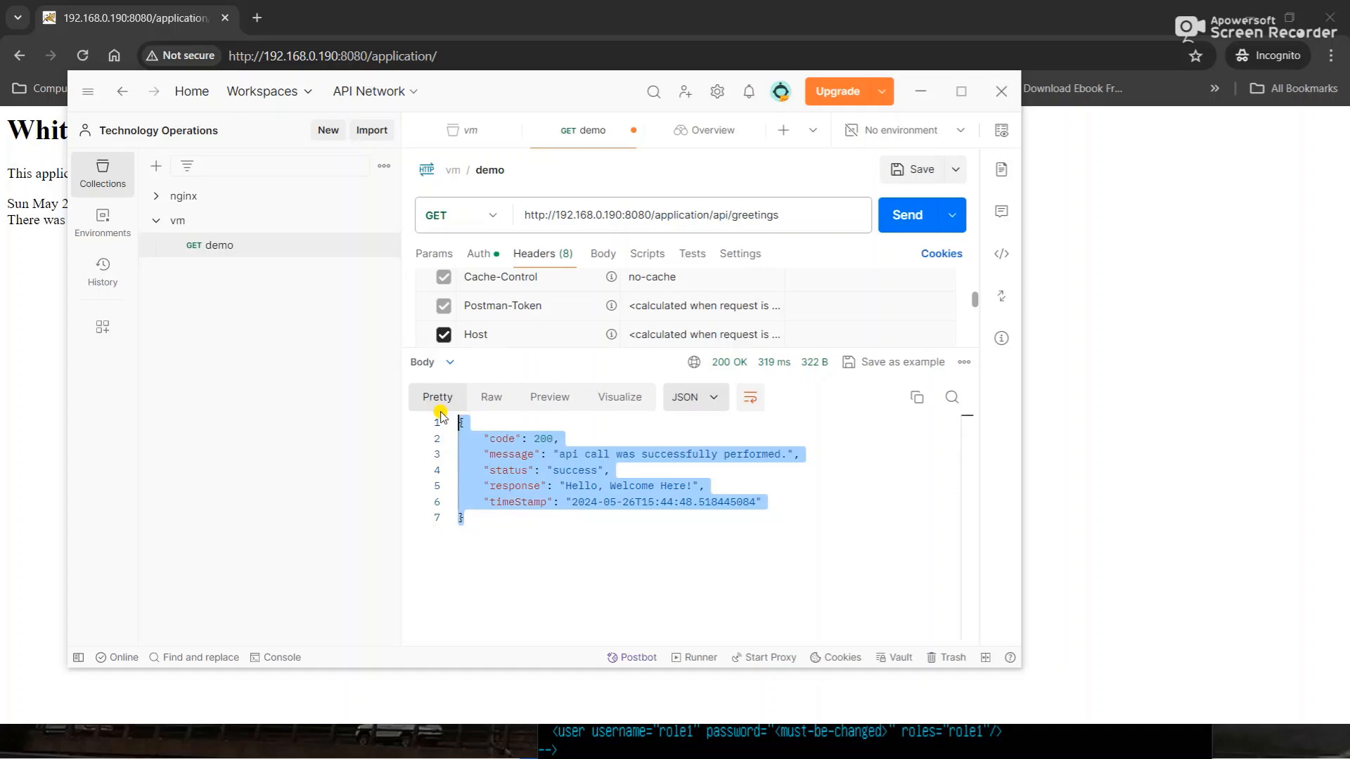
key(alt+Tab)
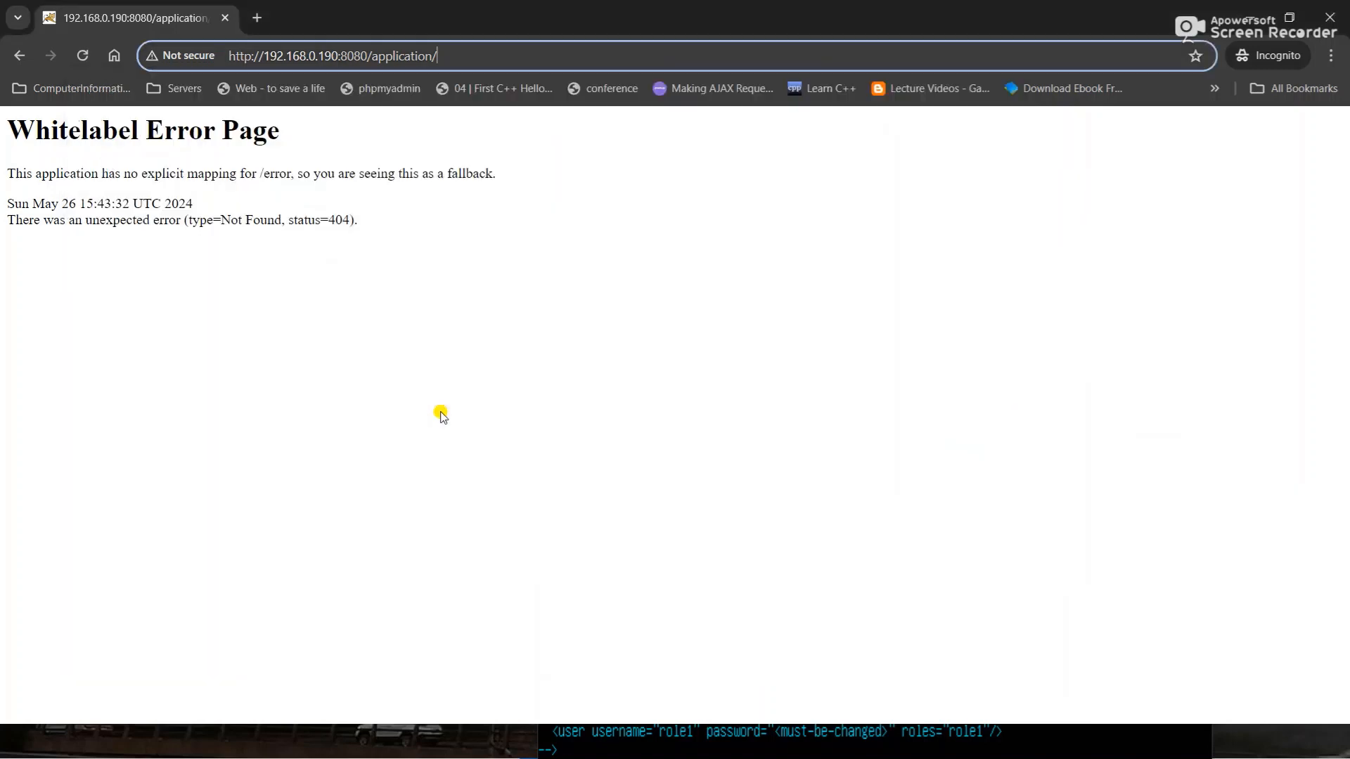
- Move the browser aside and switch to the Tomcat webapps Explorer window
key(super)
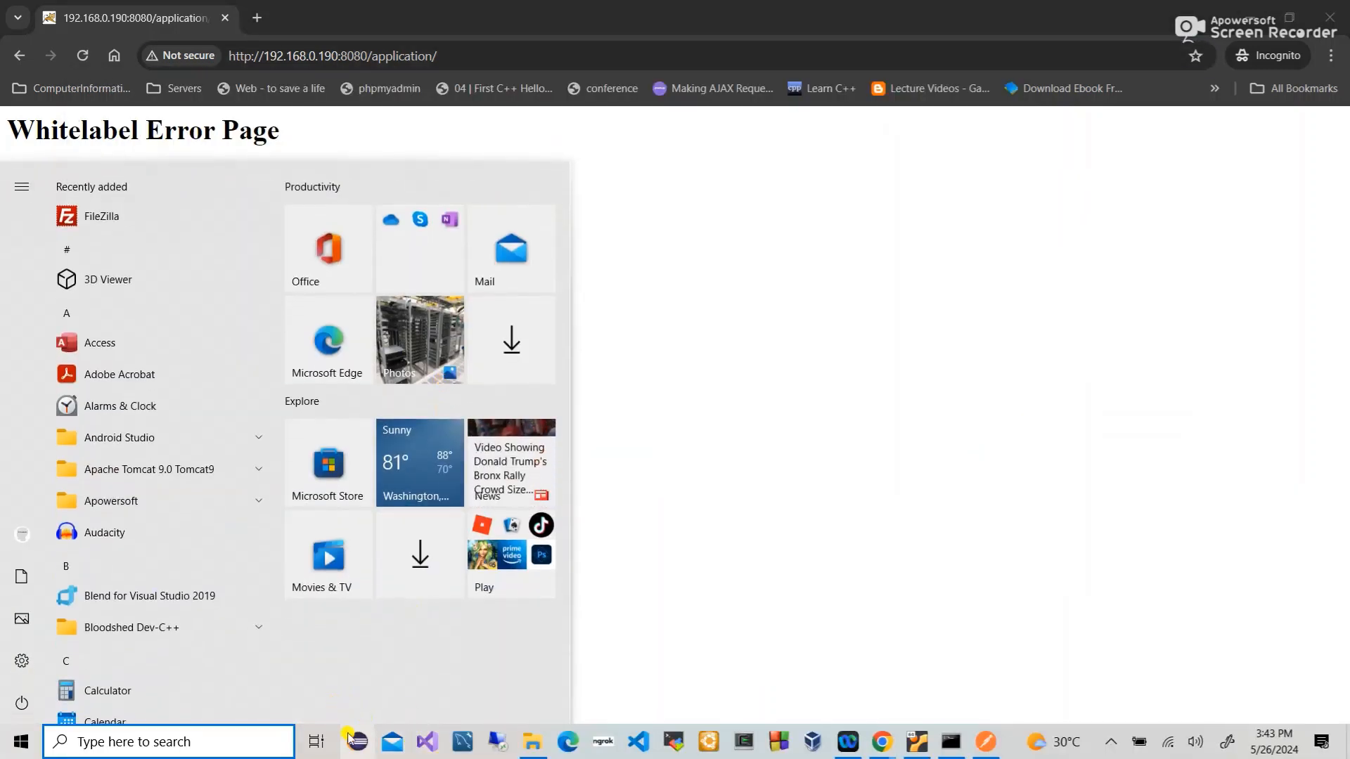
click(360, 745)
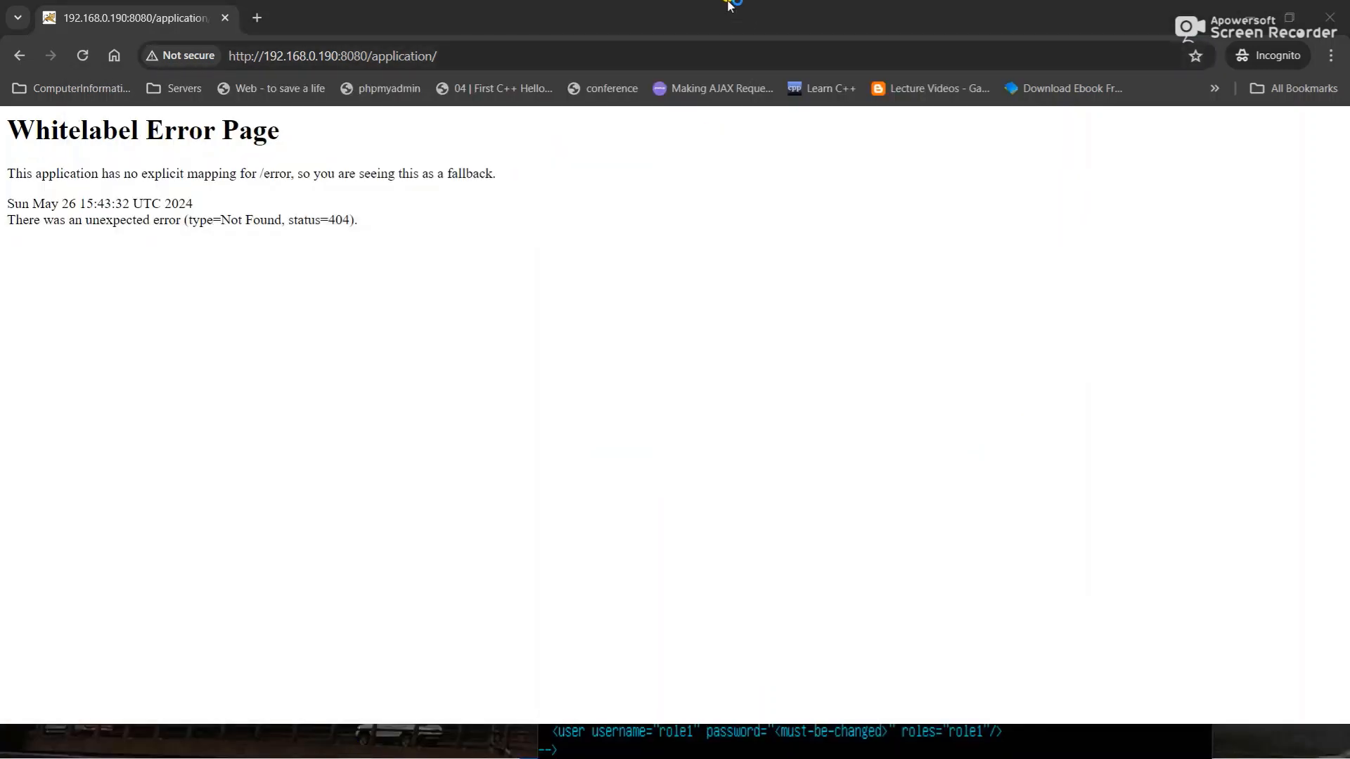
drag(729, 6, 788, 144)
key(alt+Tab)
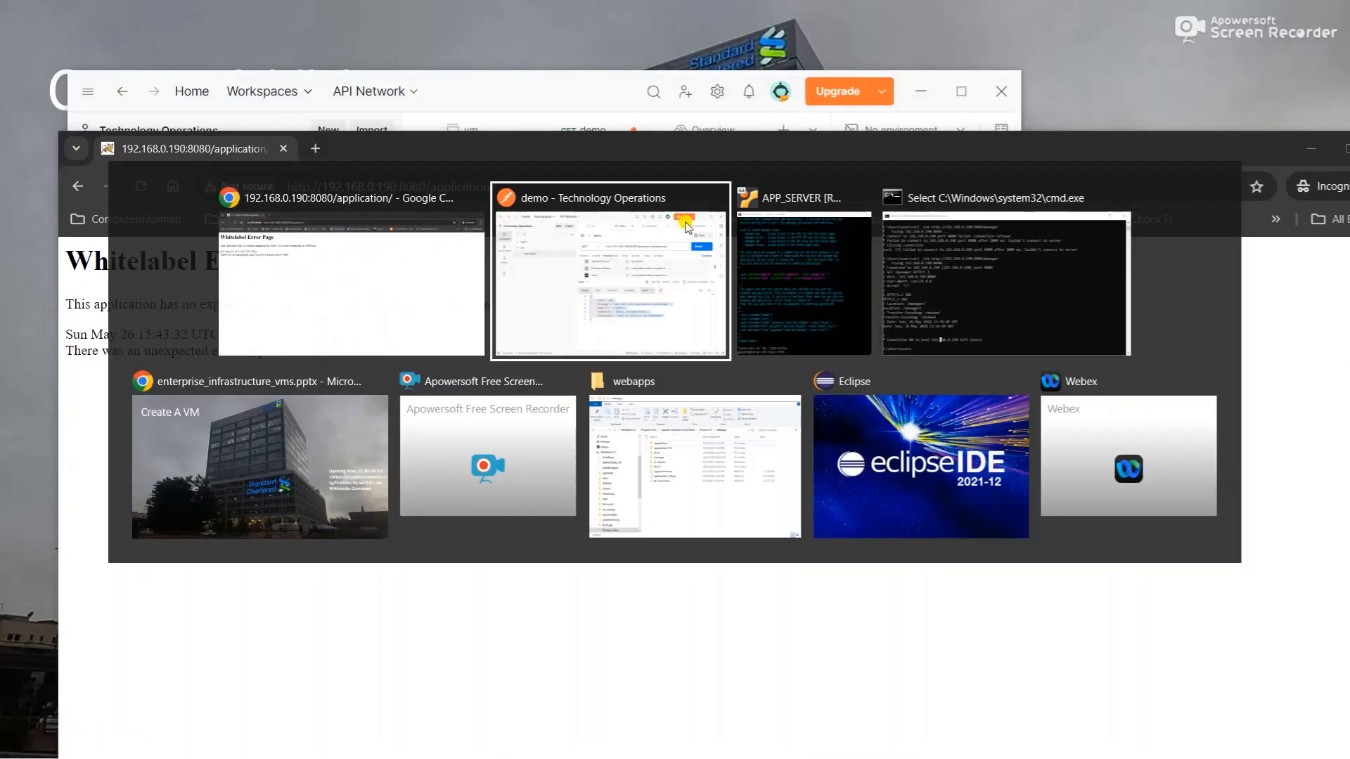
key(alt+Down)
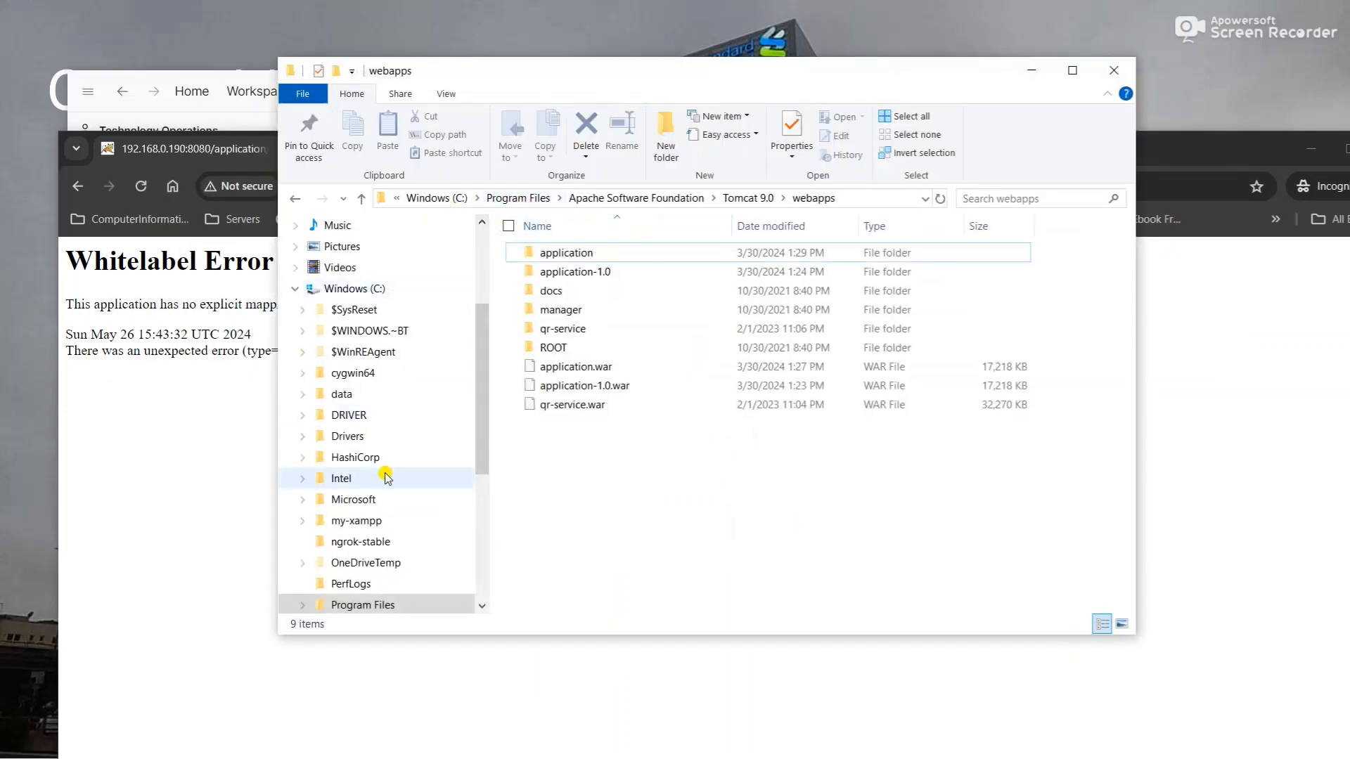
- Browse through the contents of the Documents folder
scroll(386, 467, up, 3)
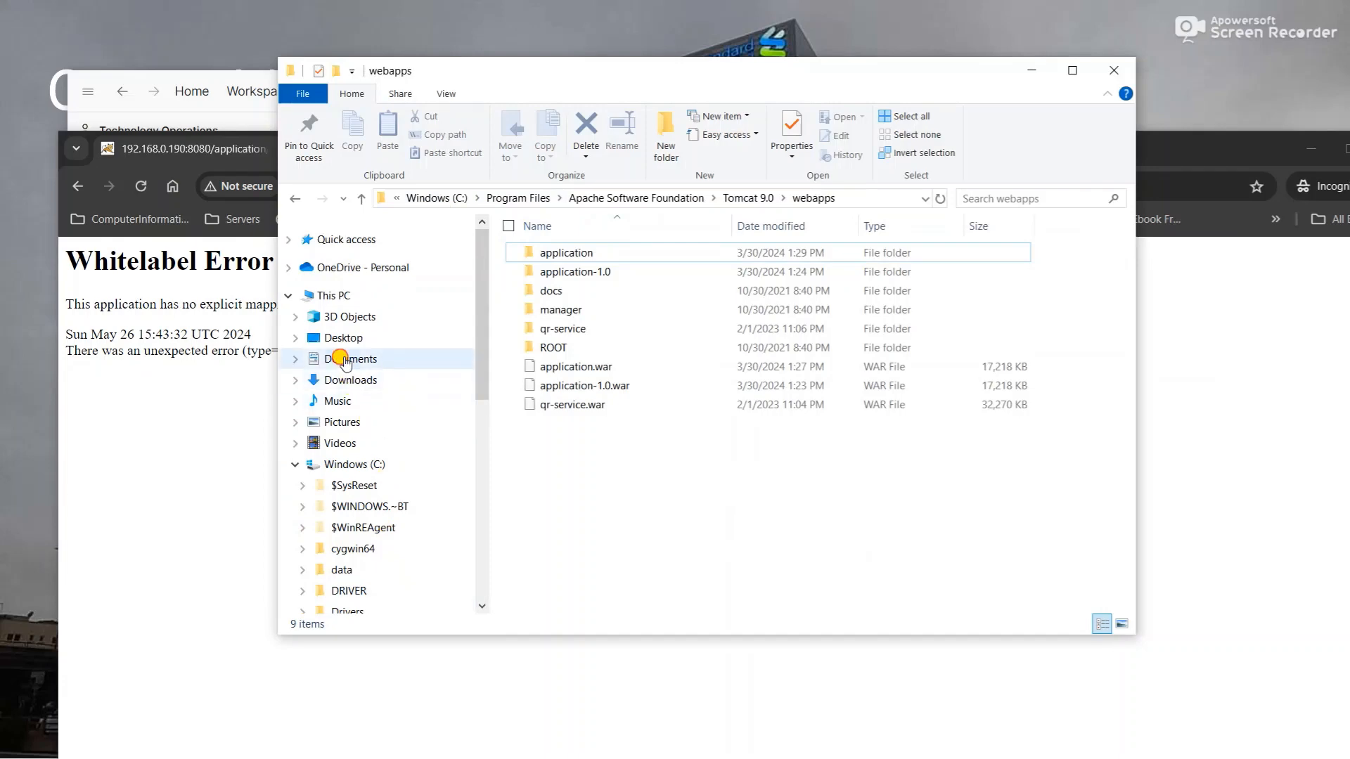
click(347, 359)
scroll(562, 521, down, 8)
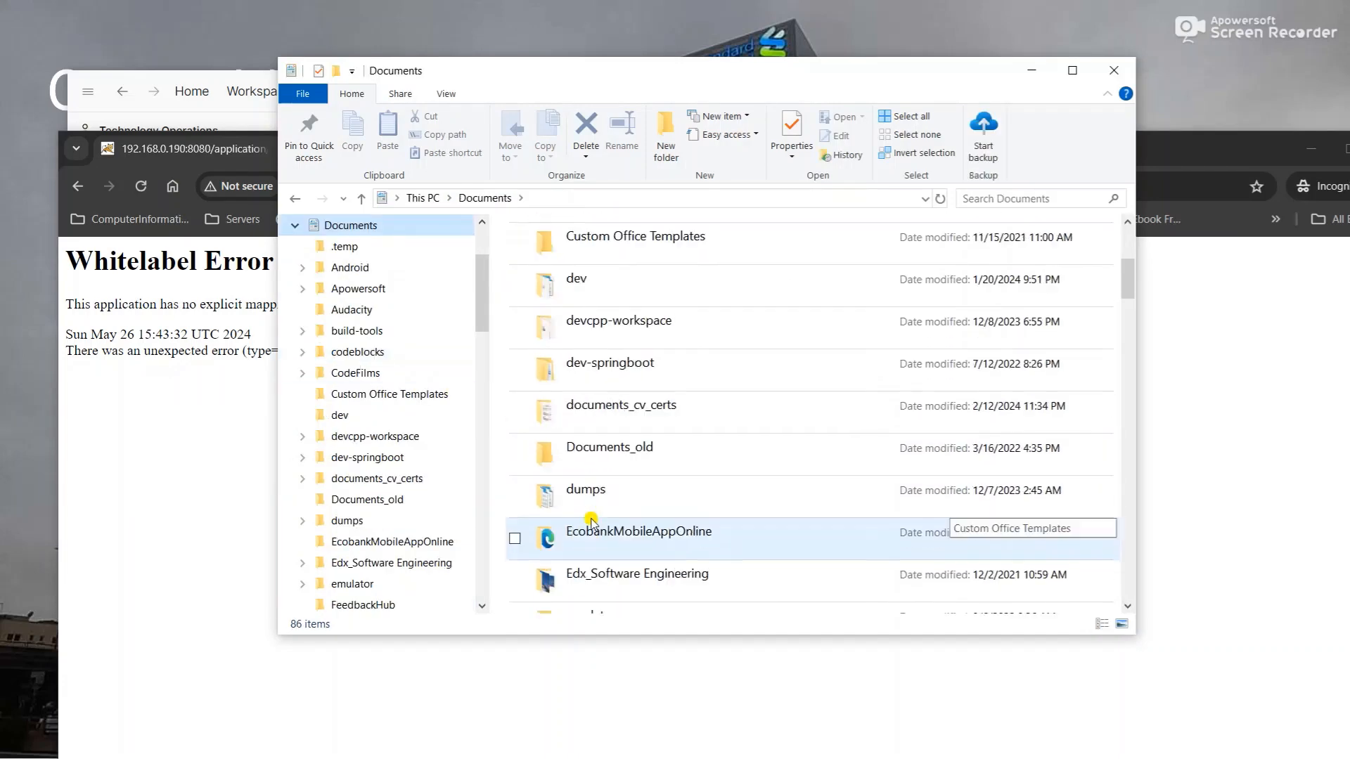
scroll(592, 523, down, 2)
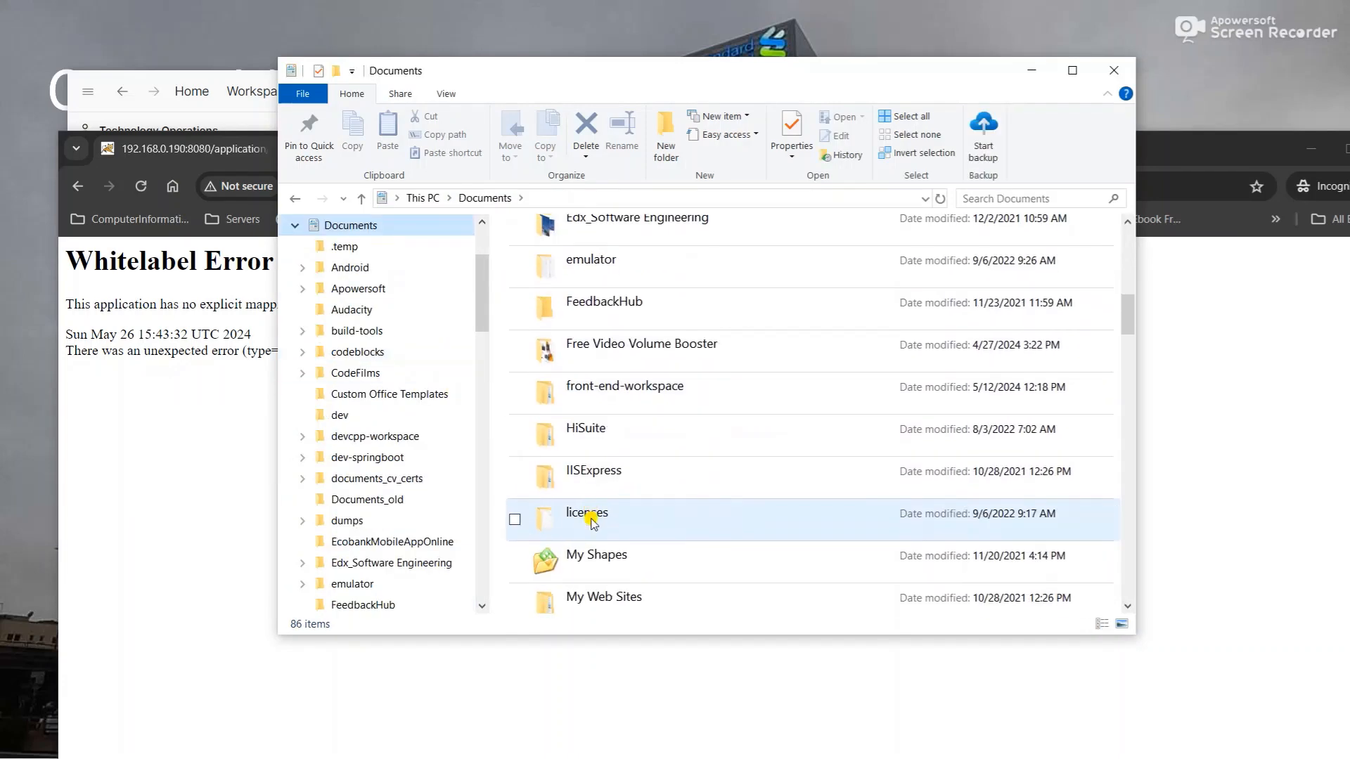
scroll(592, 523, down, 15)
scroll(581, 499, down, 10)
scroll(580, 499, up, 15)
scroll(581, 499, up, 6)
scroll(369, 420, up, 2)
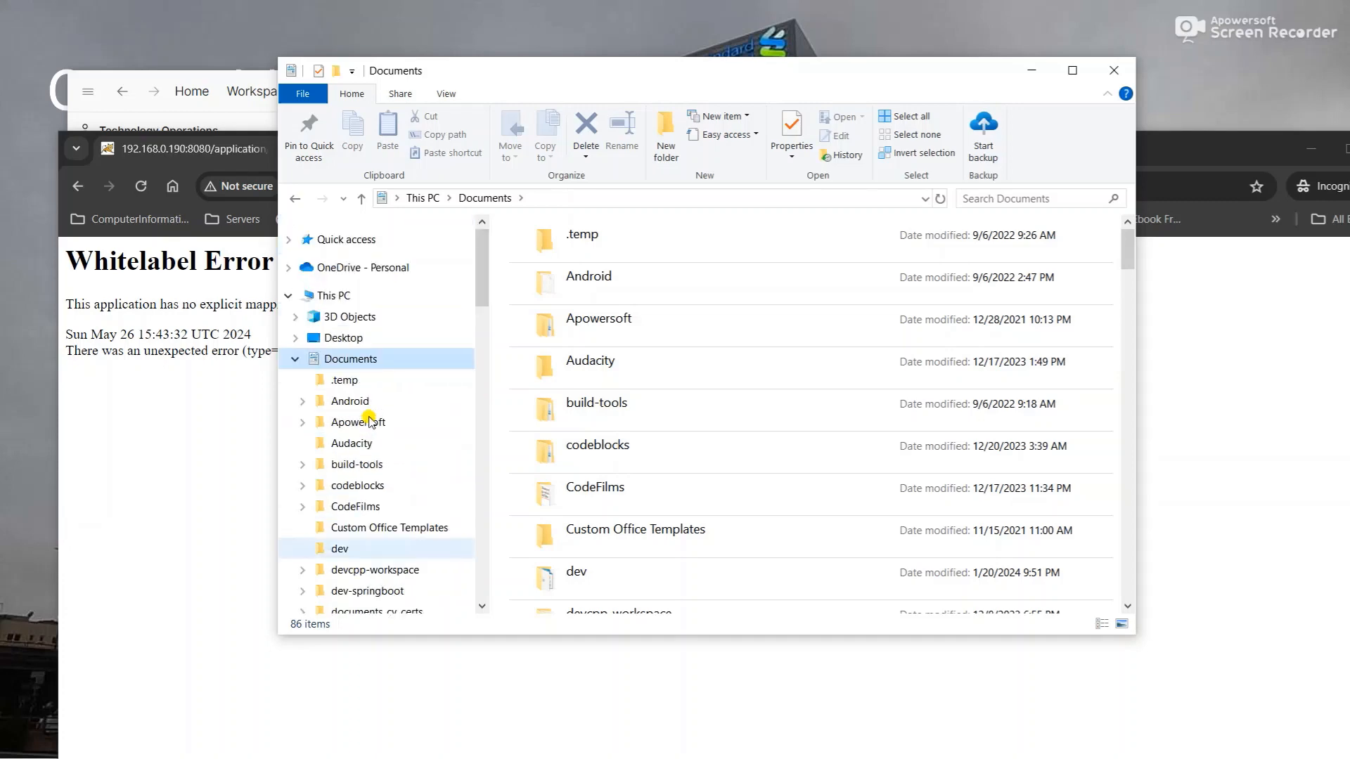
- Look through the Windows (C:) drive from This PC, then close File Explorer
click(337, 295)
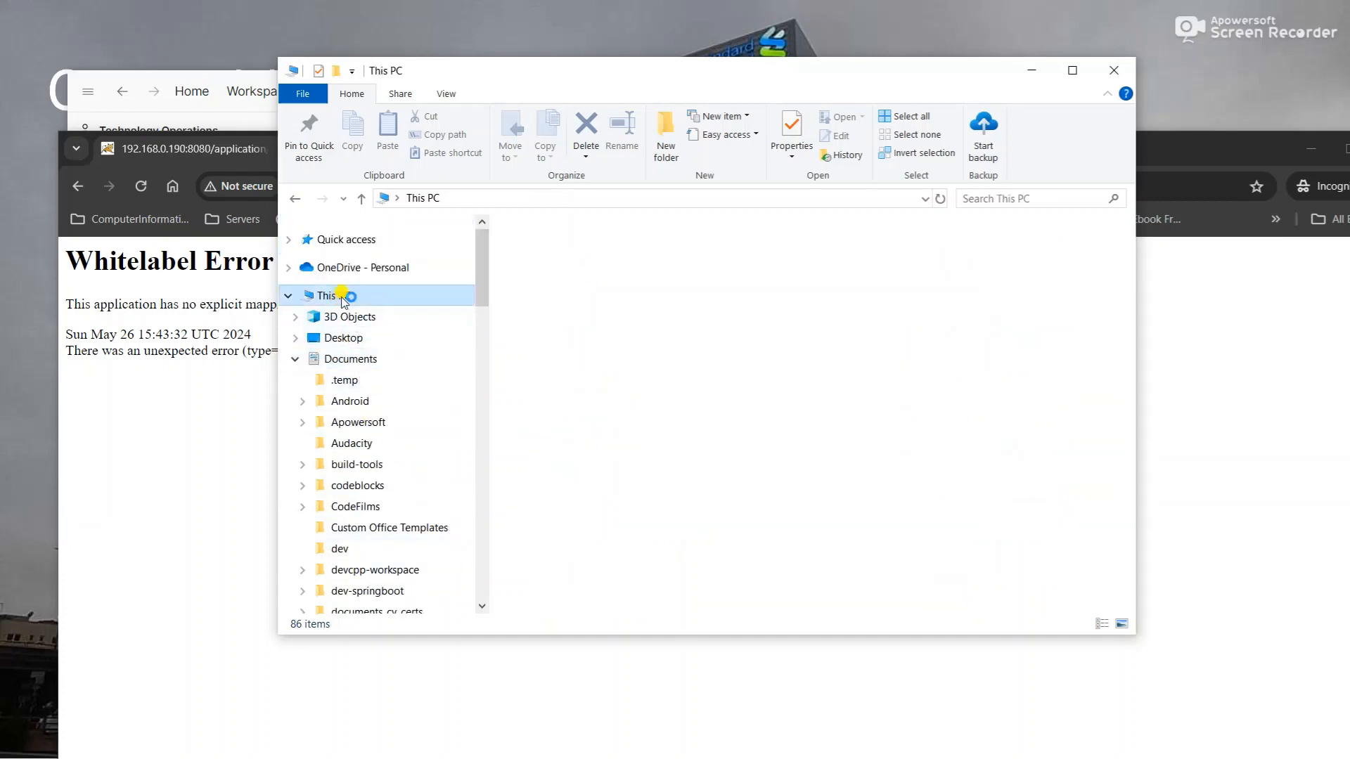
double_click(602, 482)
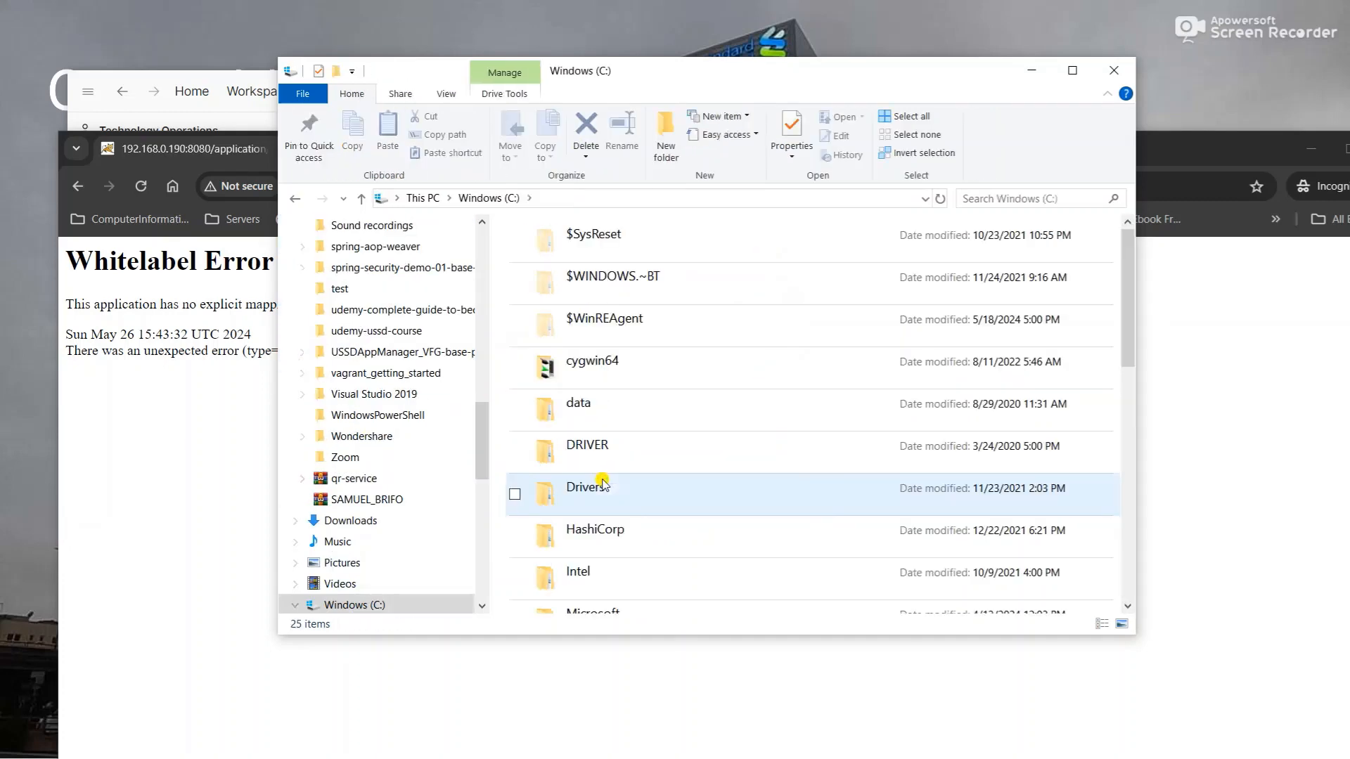
scroll(603, 484, down, 6)
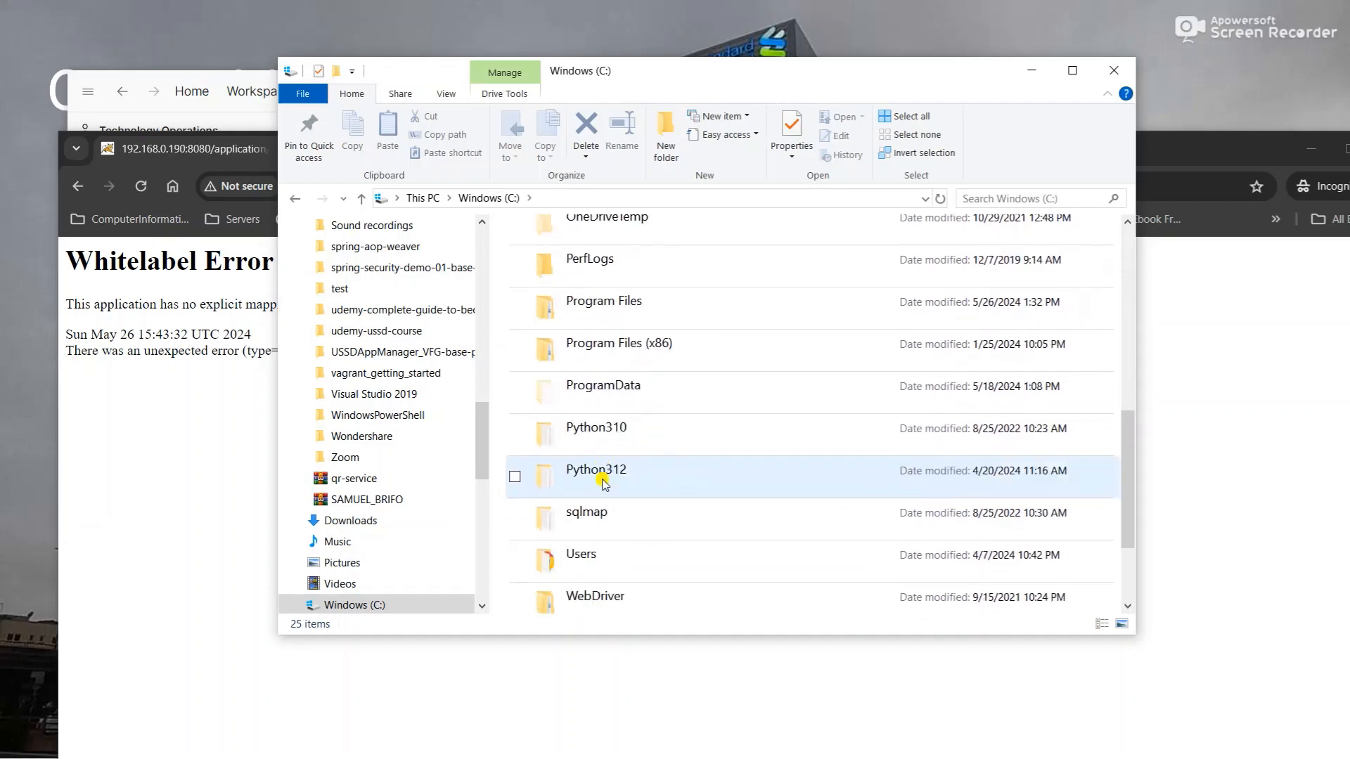
scroll(603, 483, up, 6)
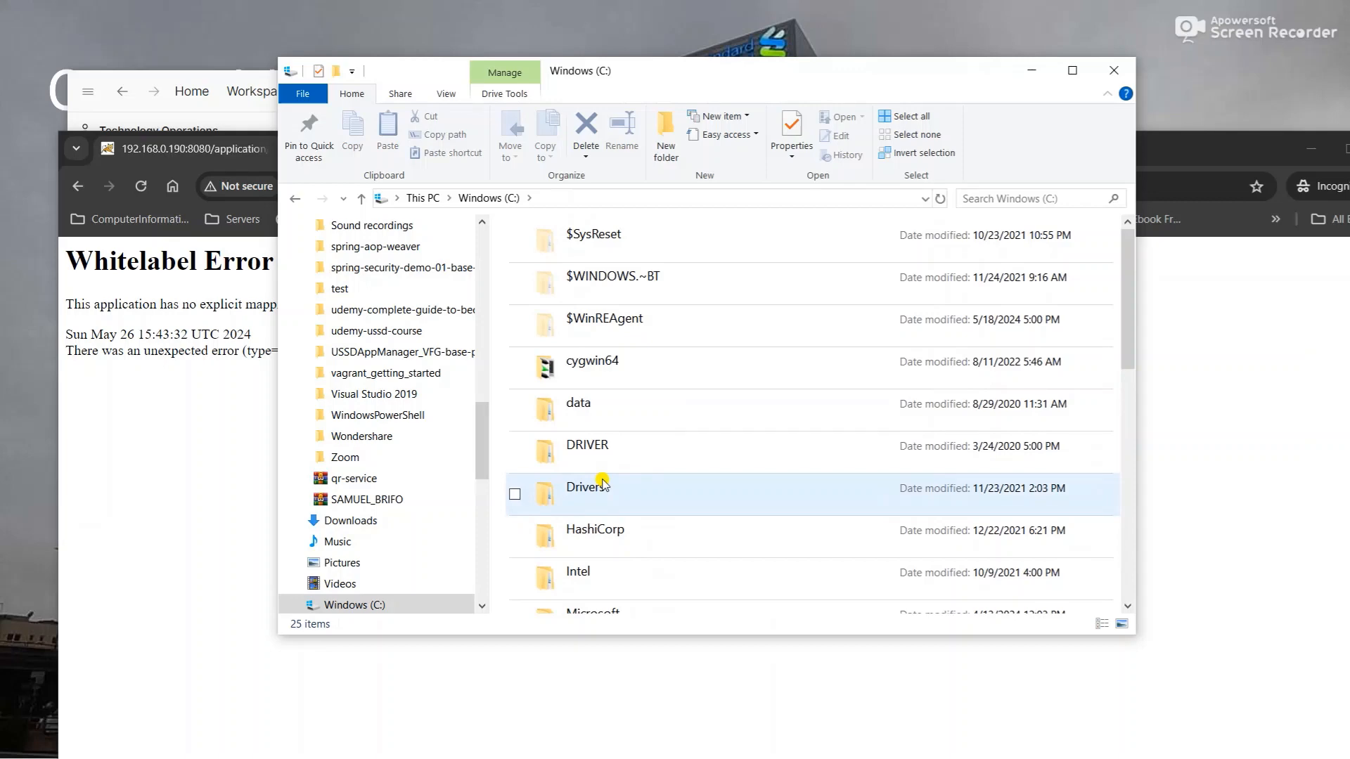
scroll(603, 484, down, 5)
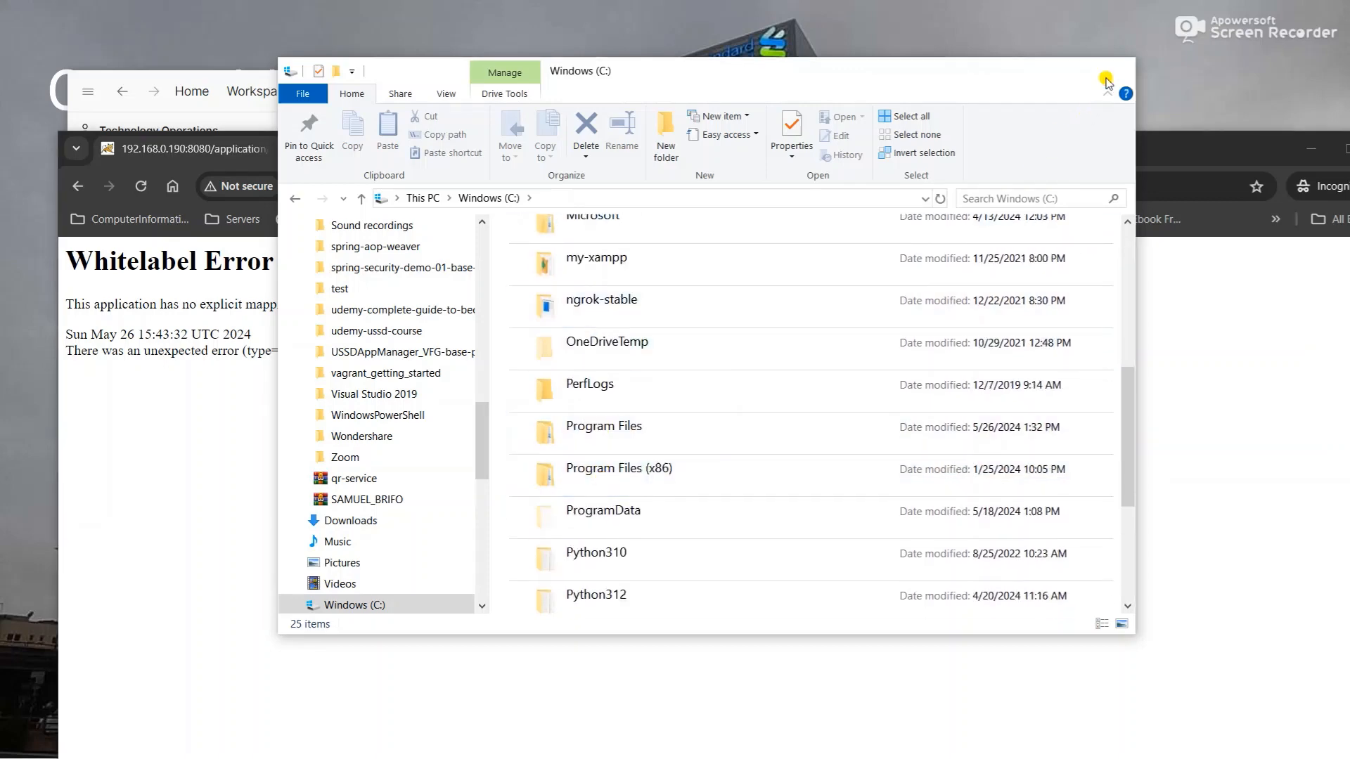
click(1105, 81)
key(super)
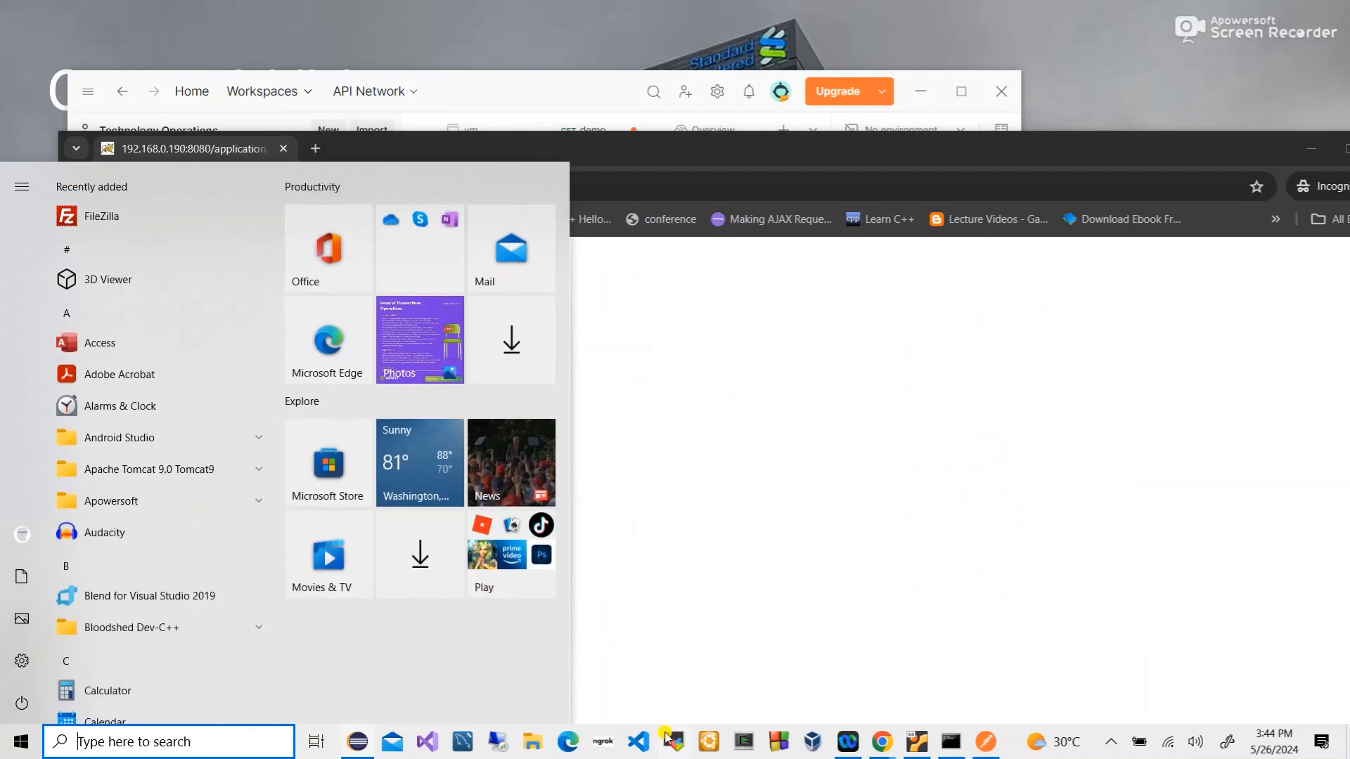
- Move the browser, minimize File Explorer, and bring Eclipse with DemoController.java to the front
click(357, 742)
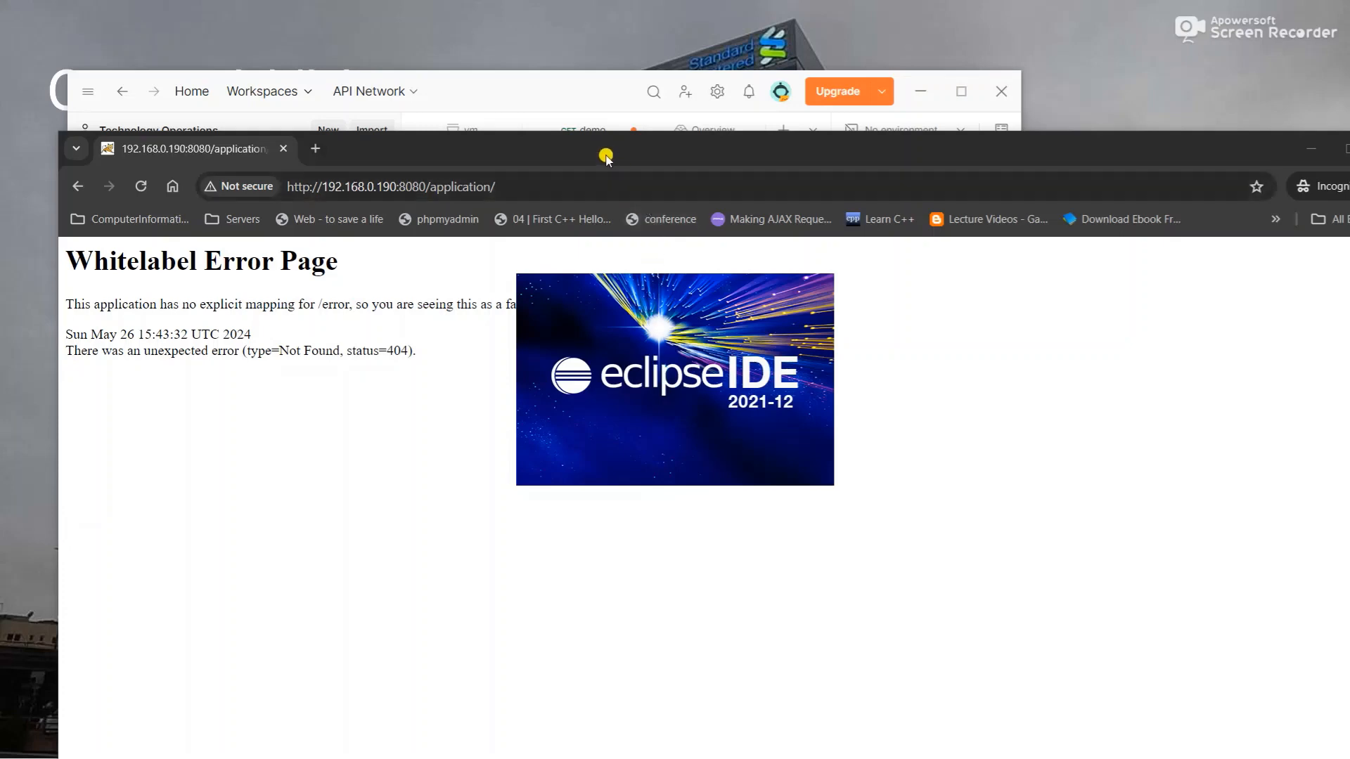
click(605, 156)
drag(606, 157, 568, 125)
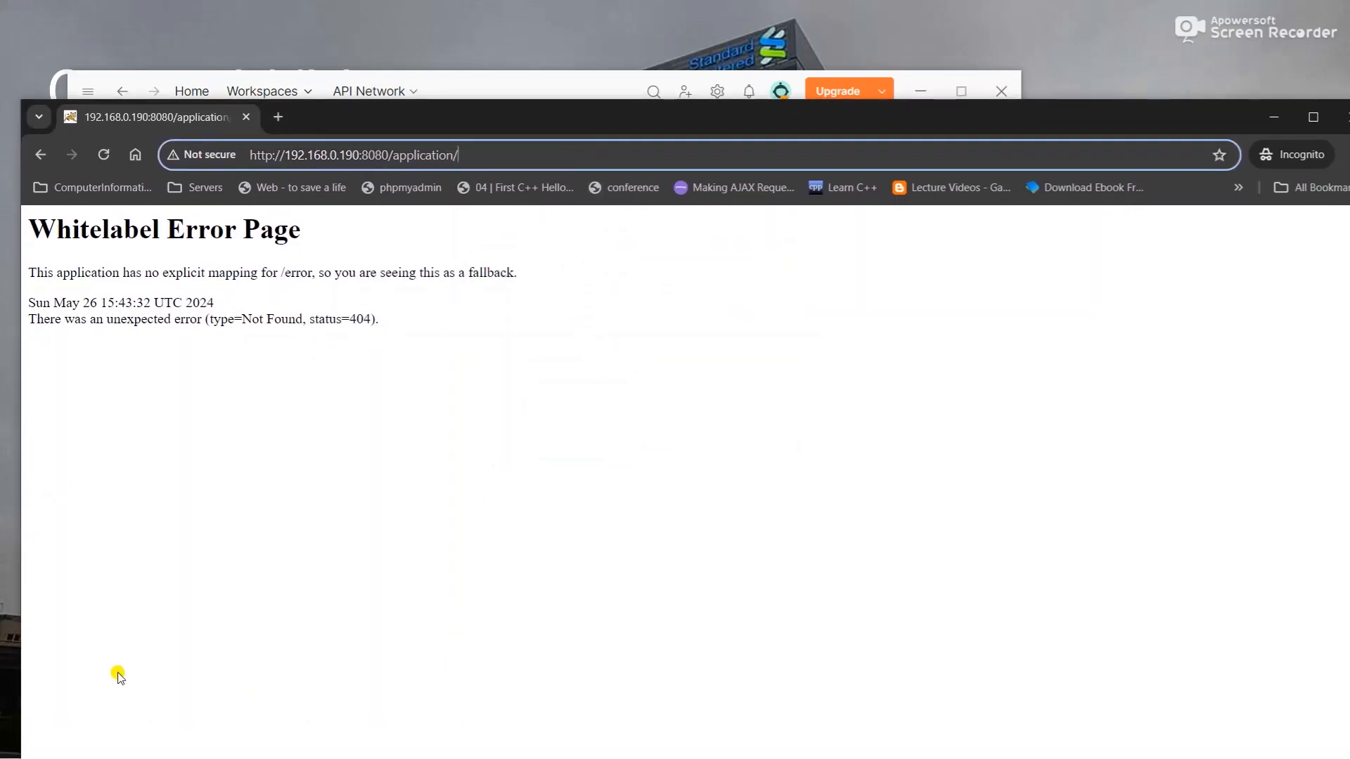
key(super)
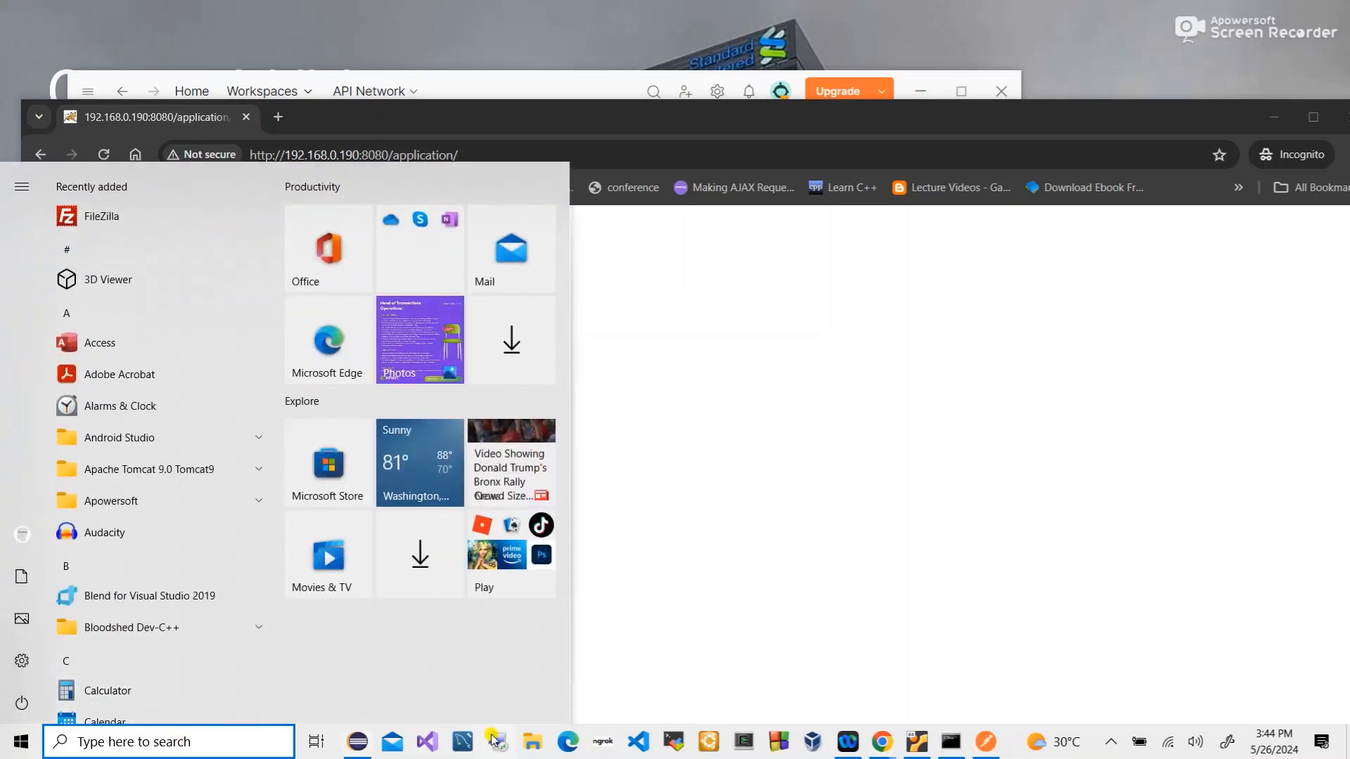
click(541, 745)
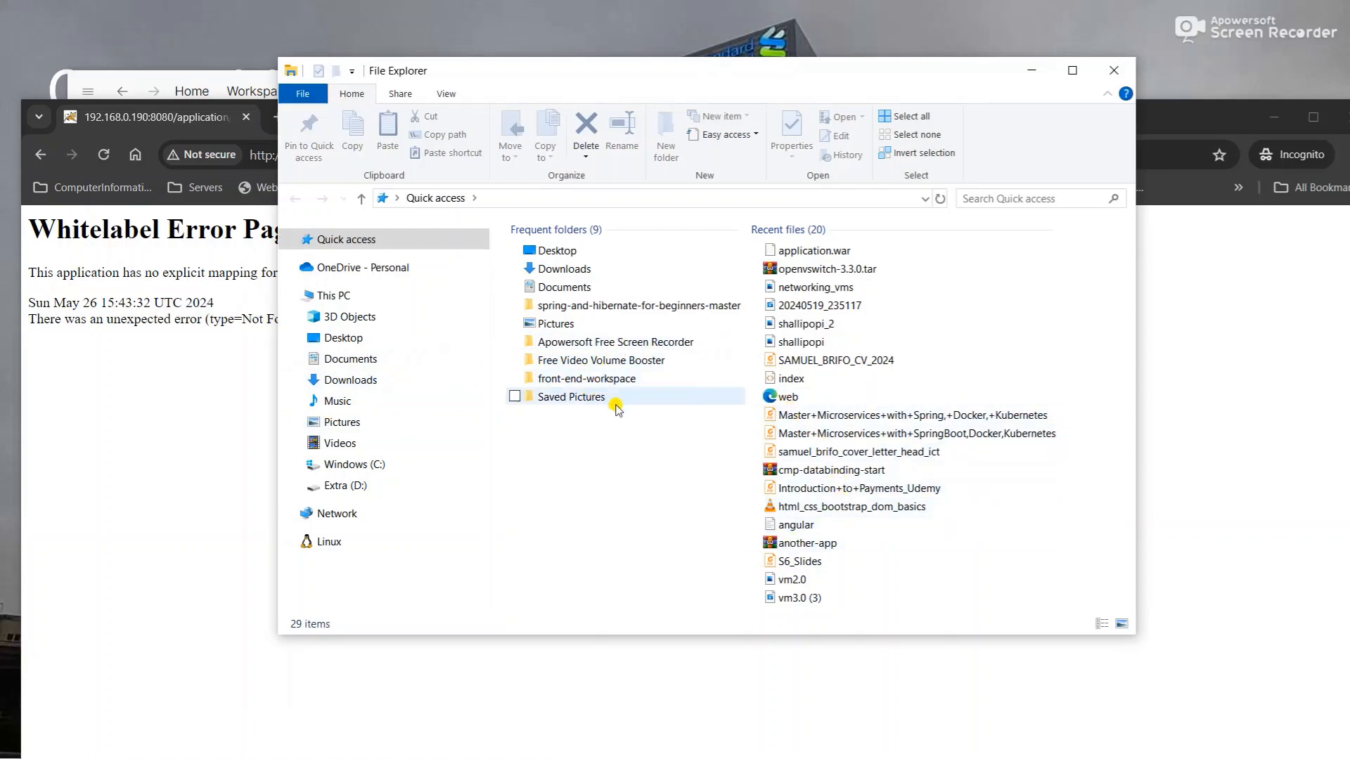
click(1028, 73)
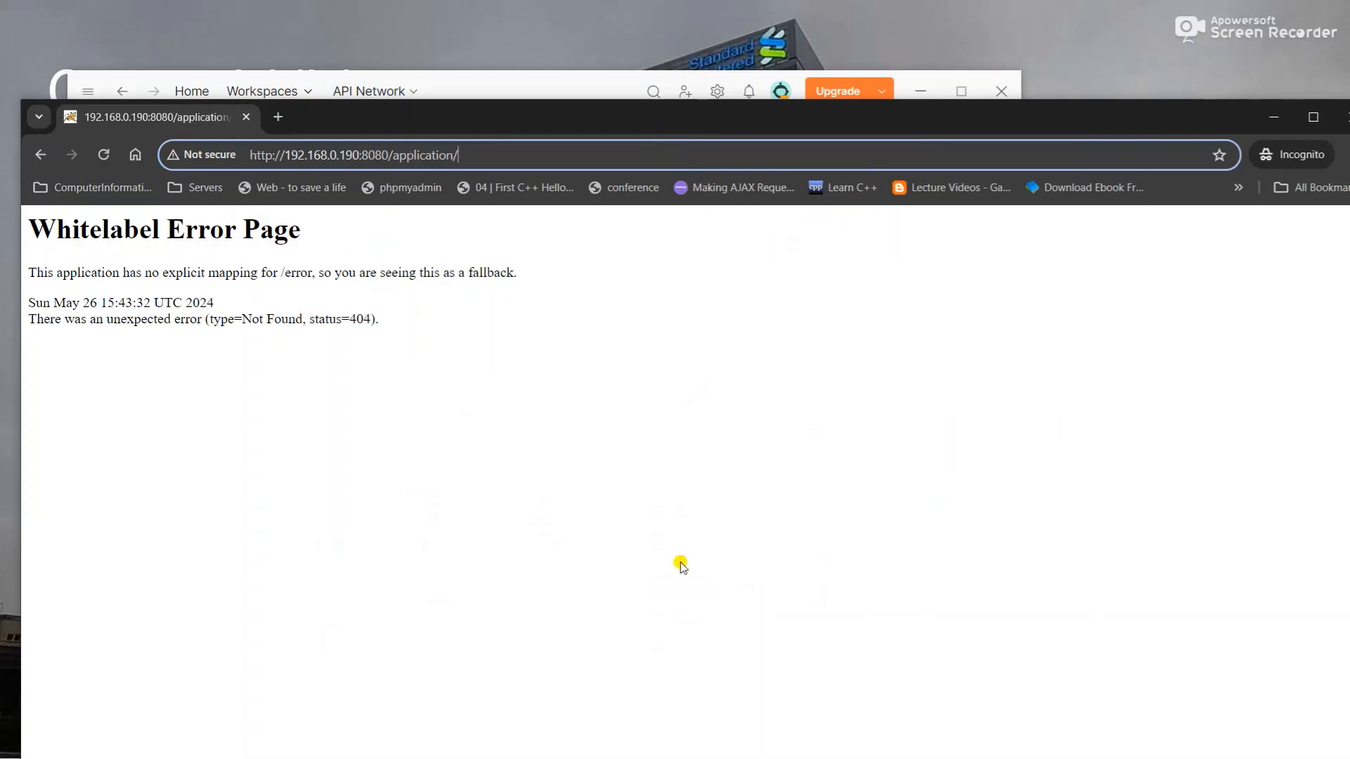
key(super)
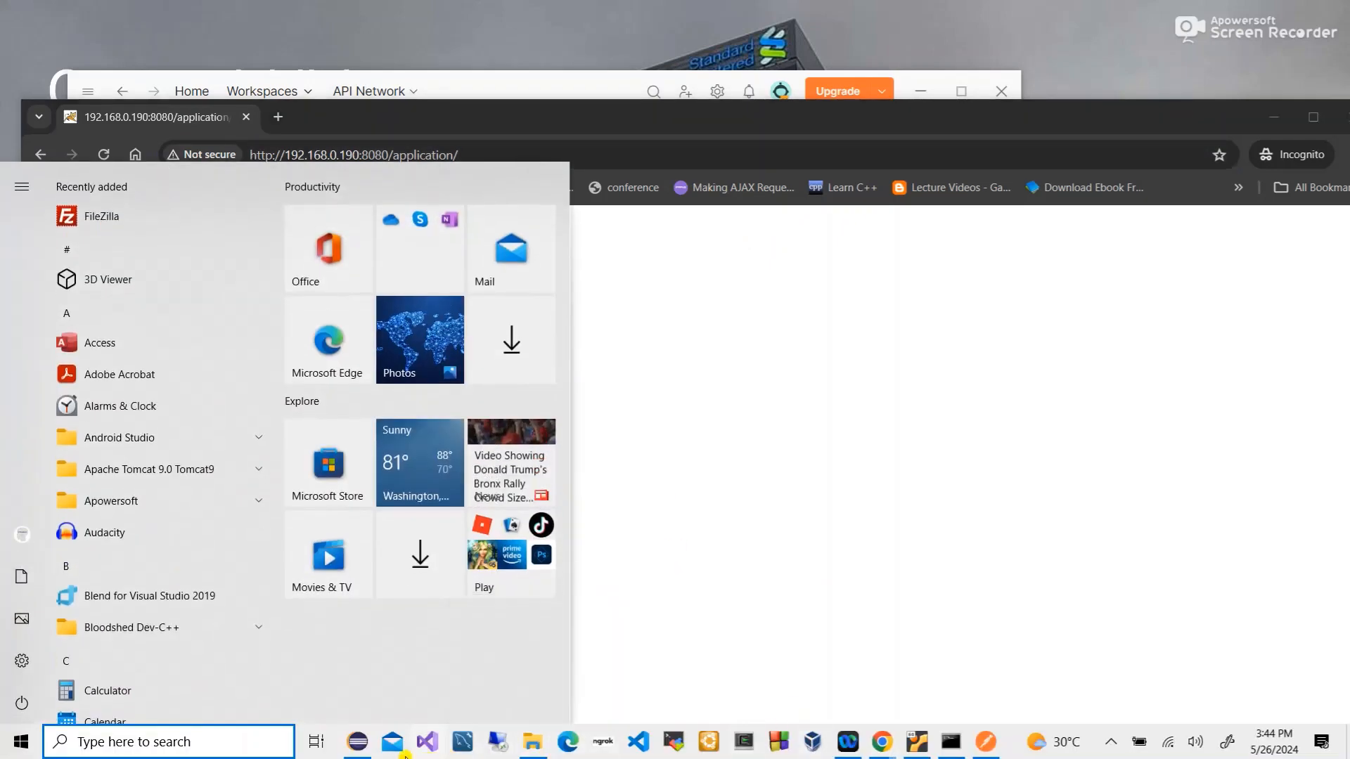
click(357, 742)
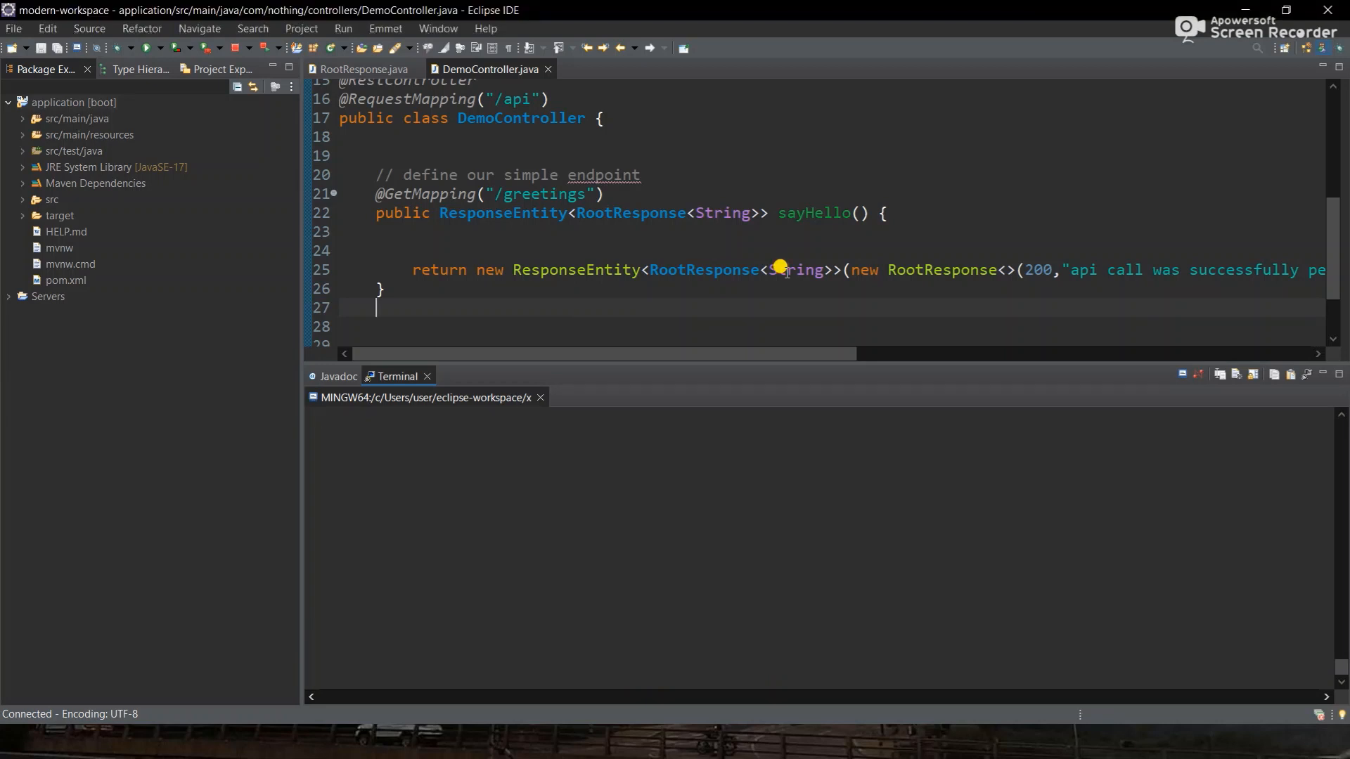
- Insert blank lines above the return statement in sayHello
click(786, 272)
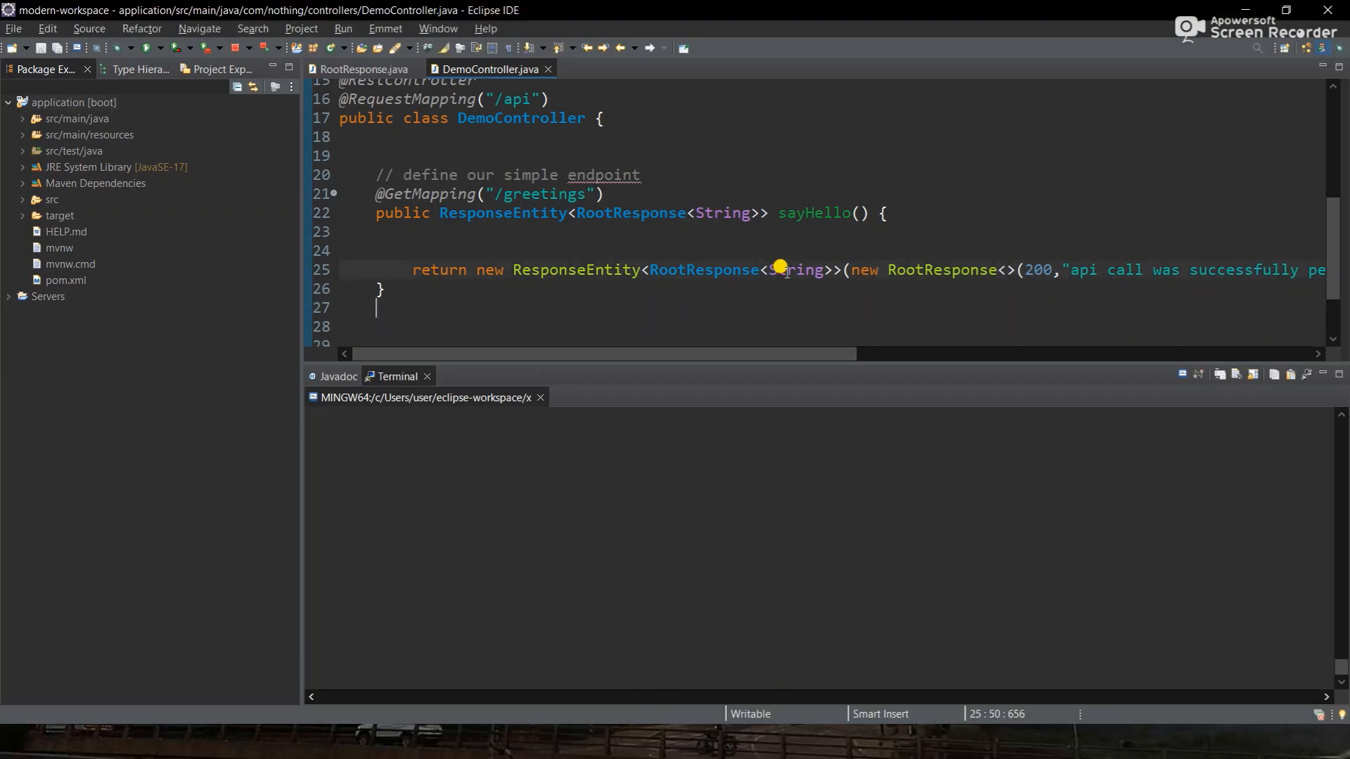
mouse_move(786, 272)
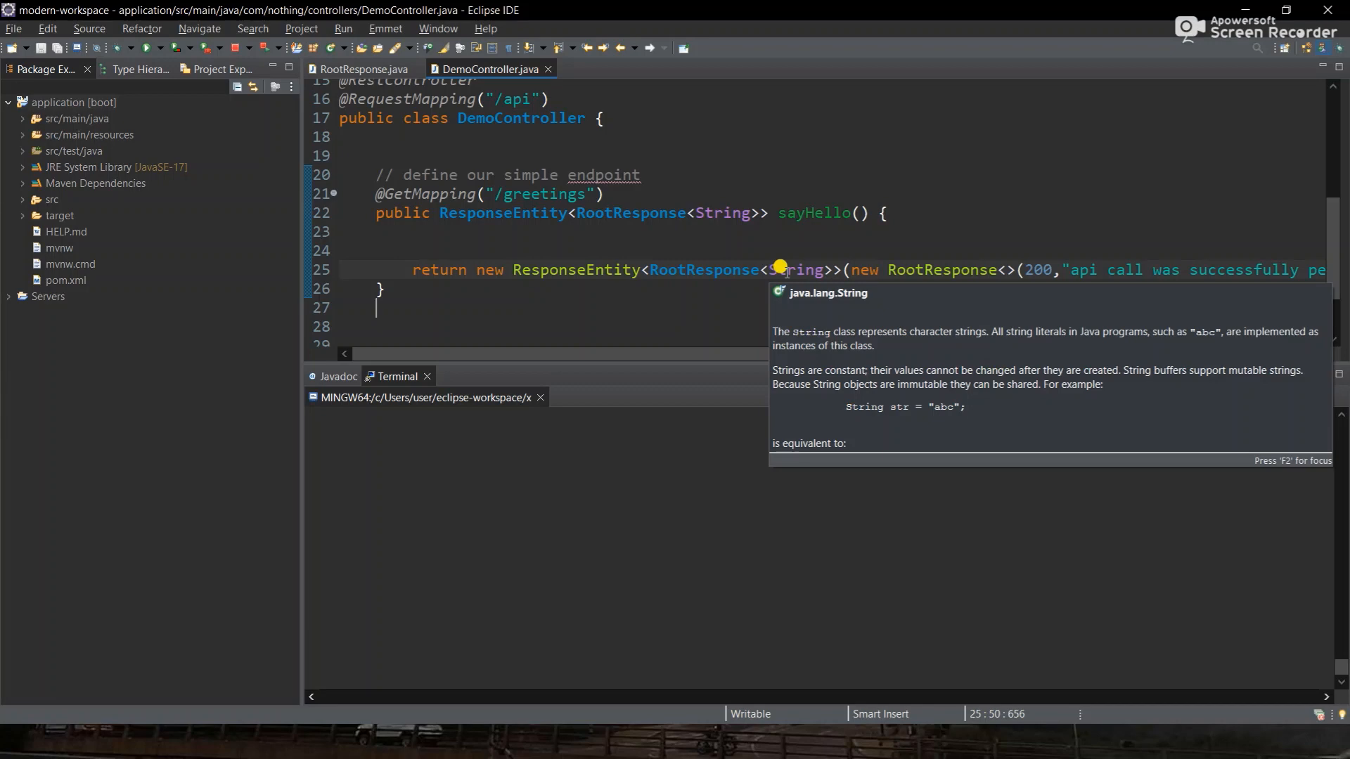
click(778, 249)
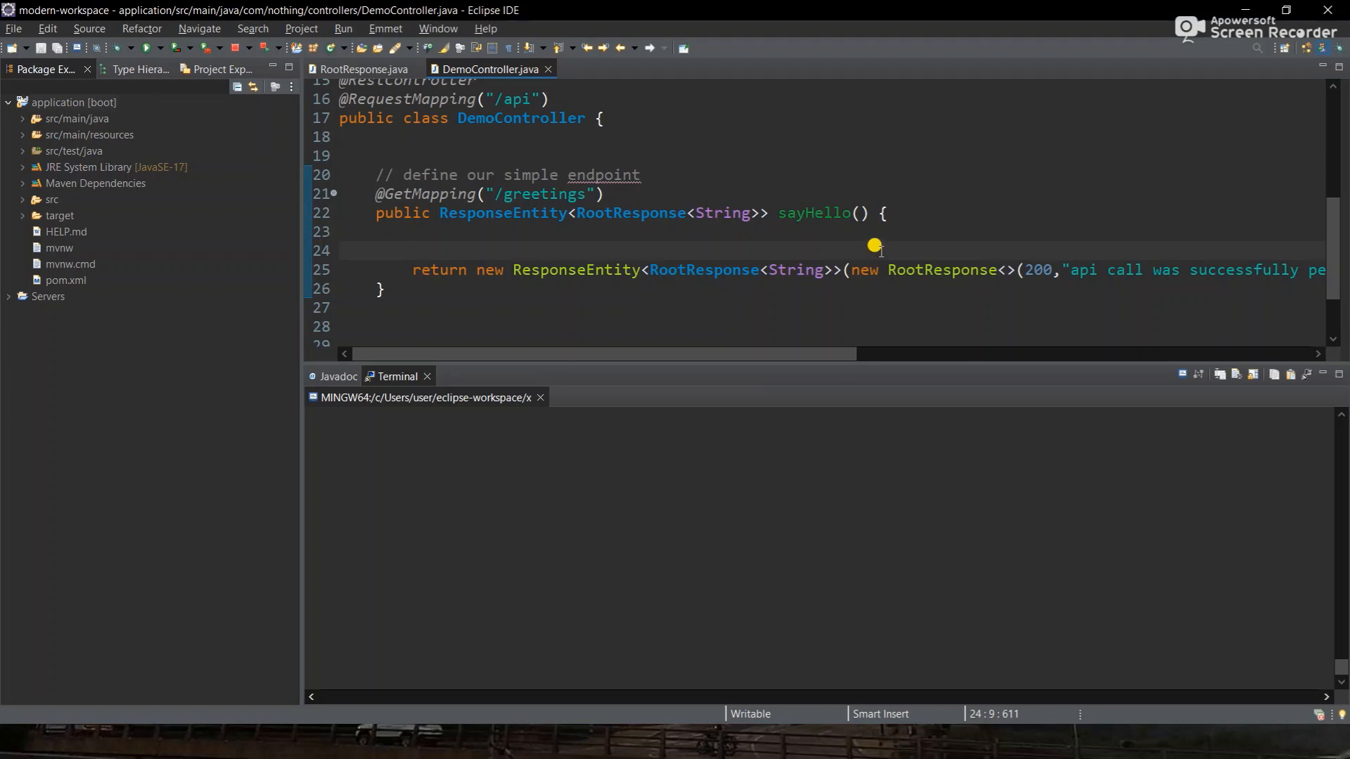
key(Return)
key(Return)
key(Up)
key(Up)
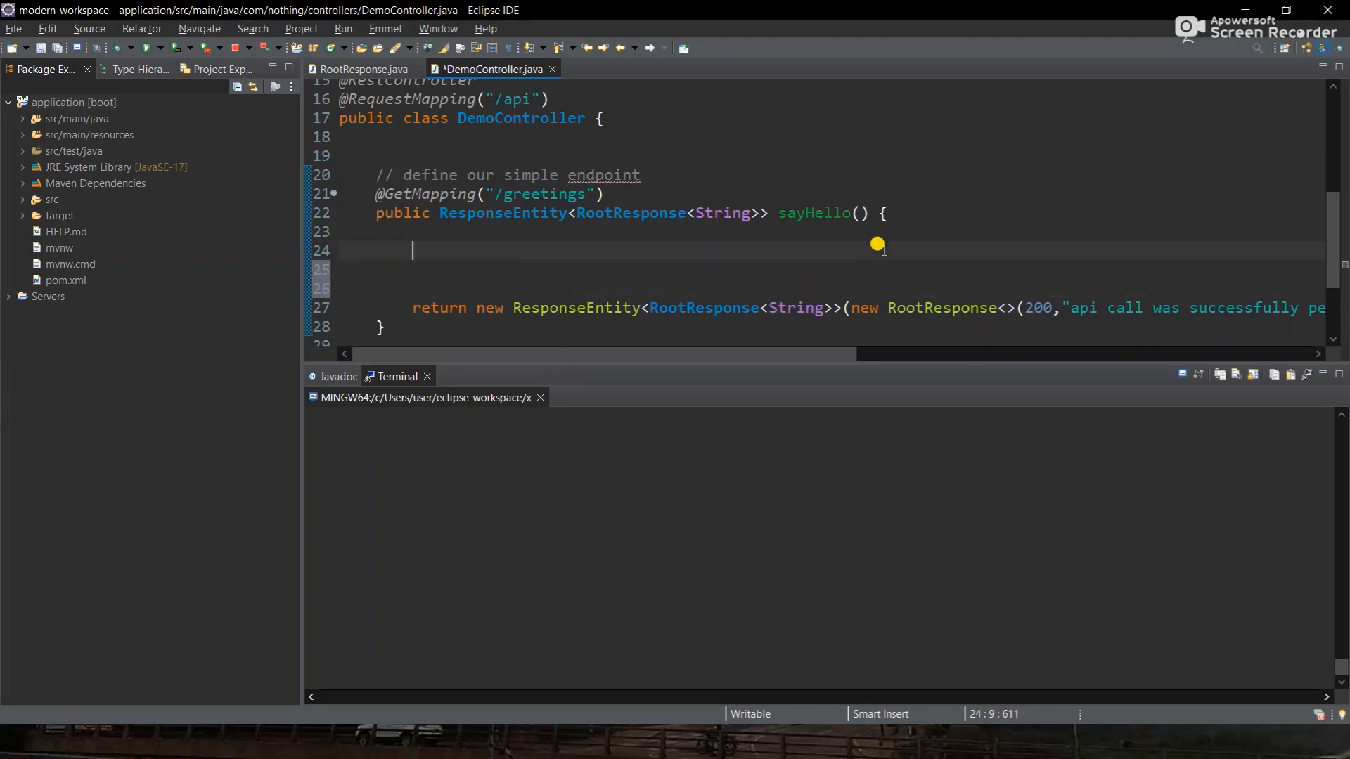
key(Return)
scroll(882, 250, down, 1)
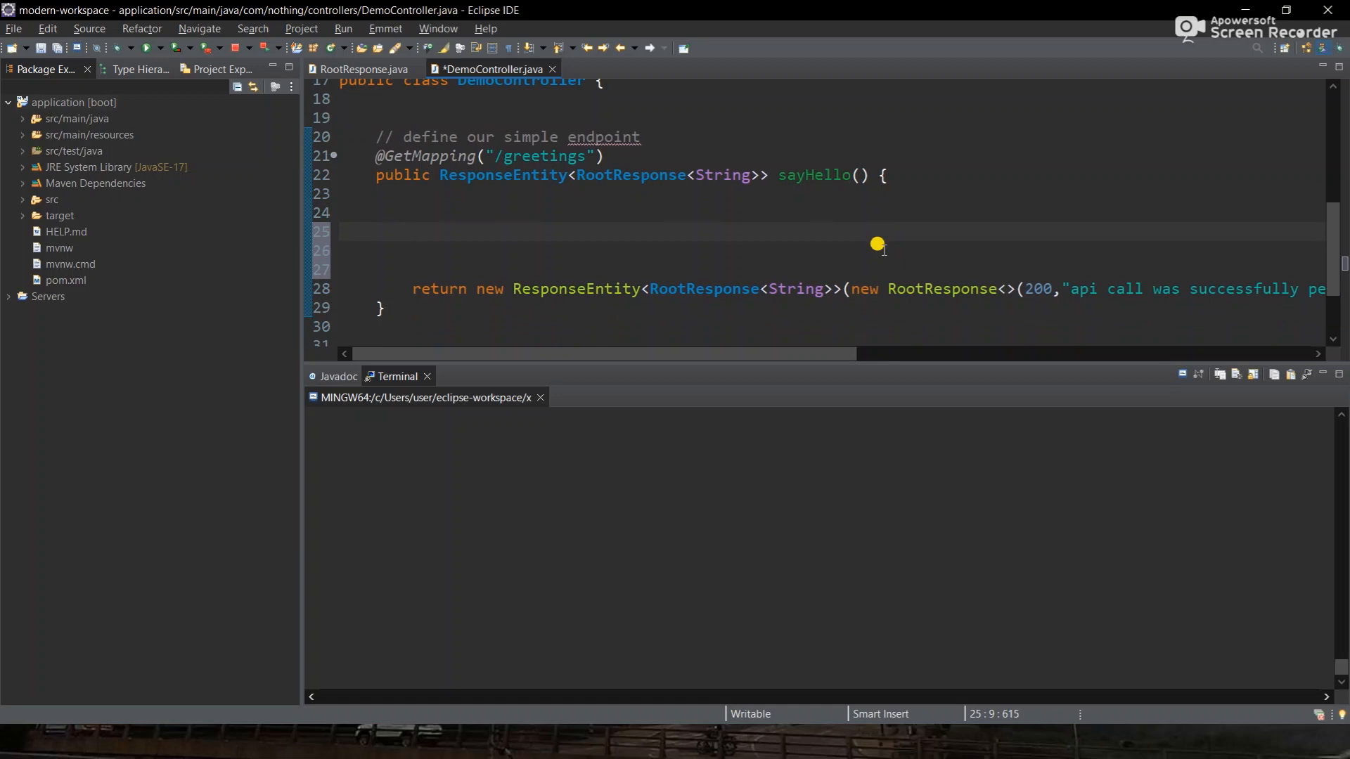
key(Return)
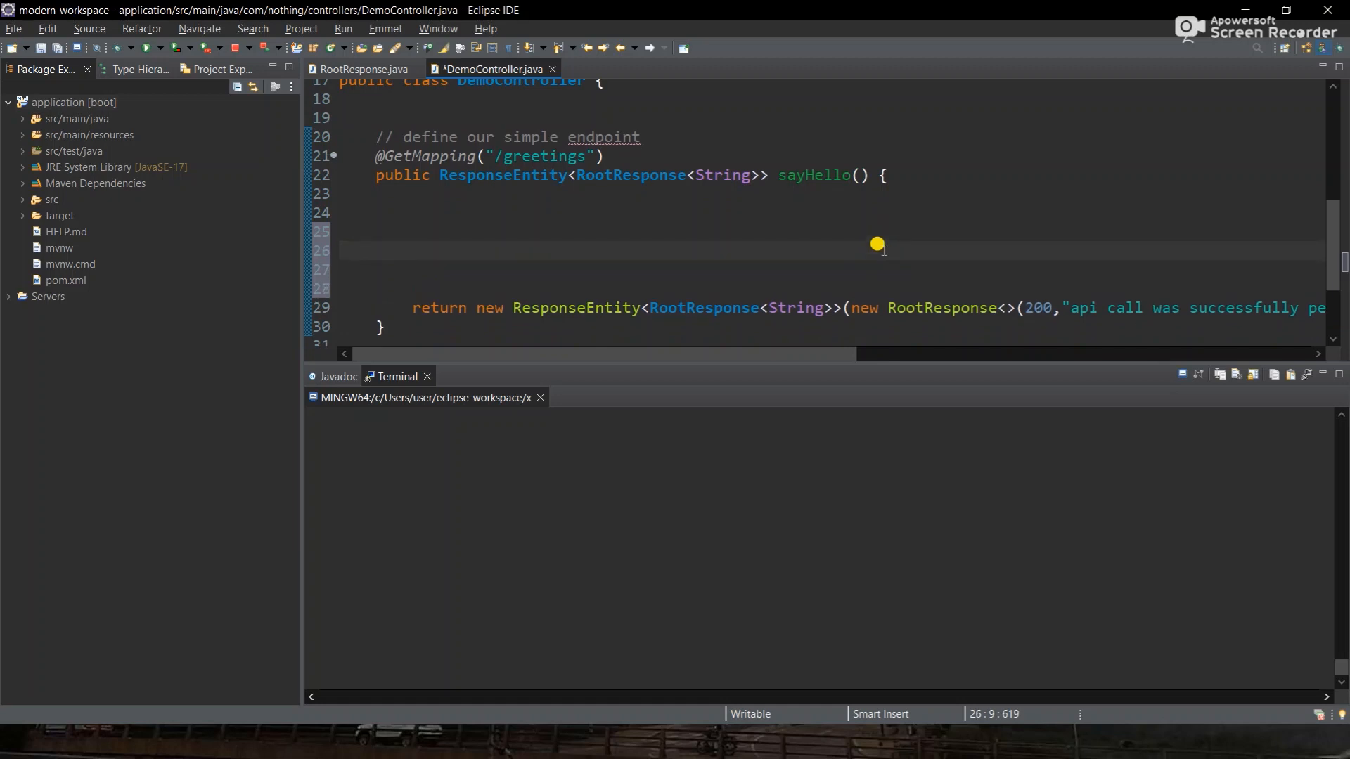
- Type a // comment saying a different message is returned after successful VM deployment
text(// i)
key(BackSpace)
text(we will say)
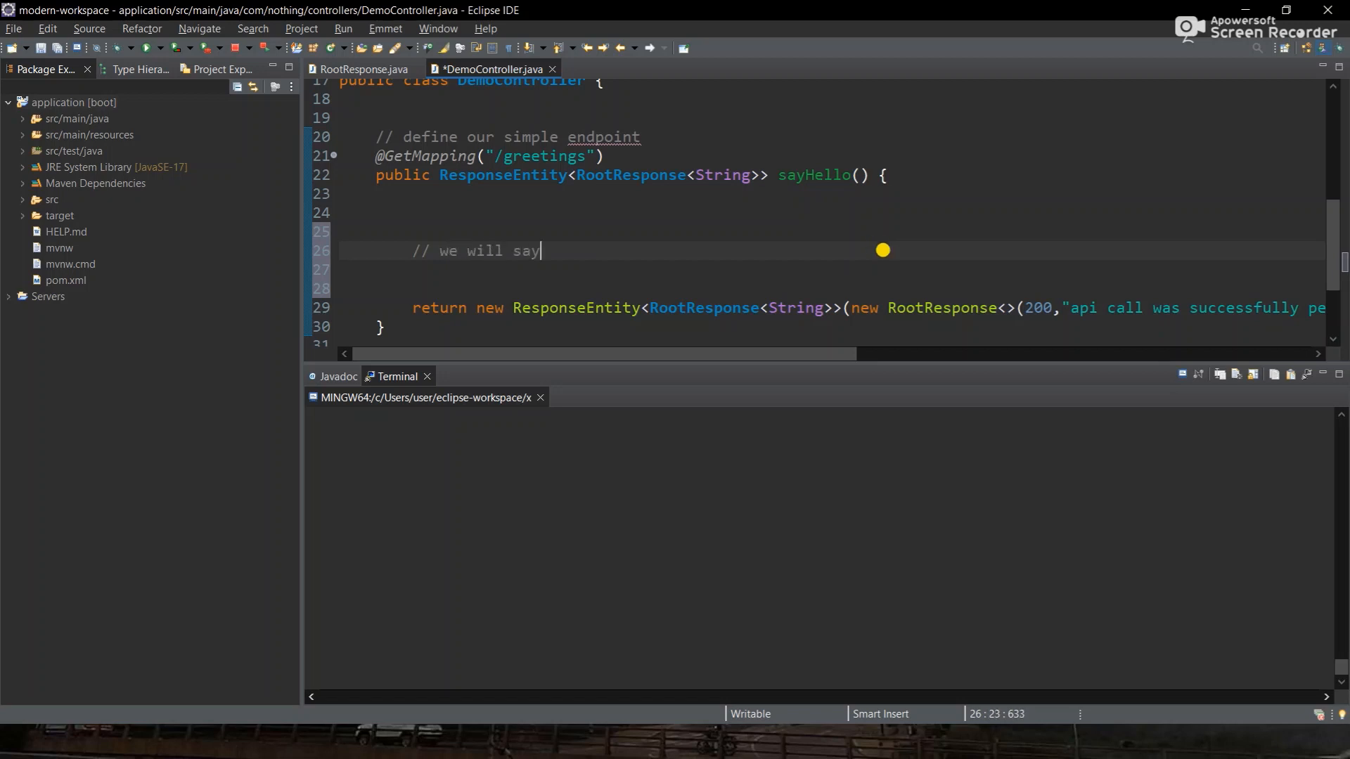
text( a different )
text(mess)
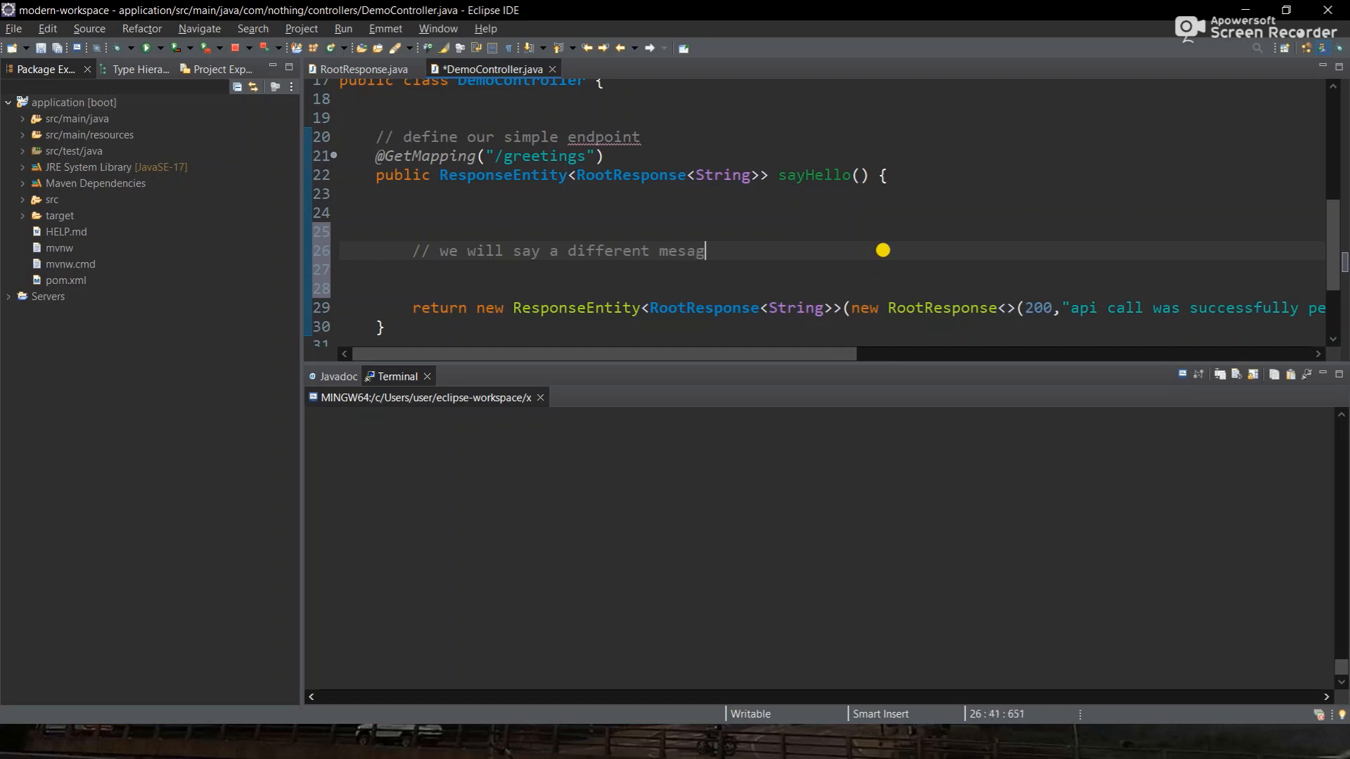
text(age if the deployment wass s)
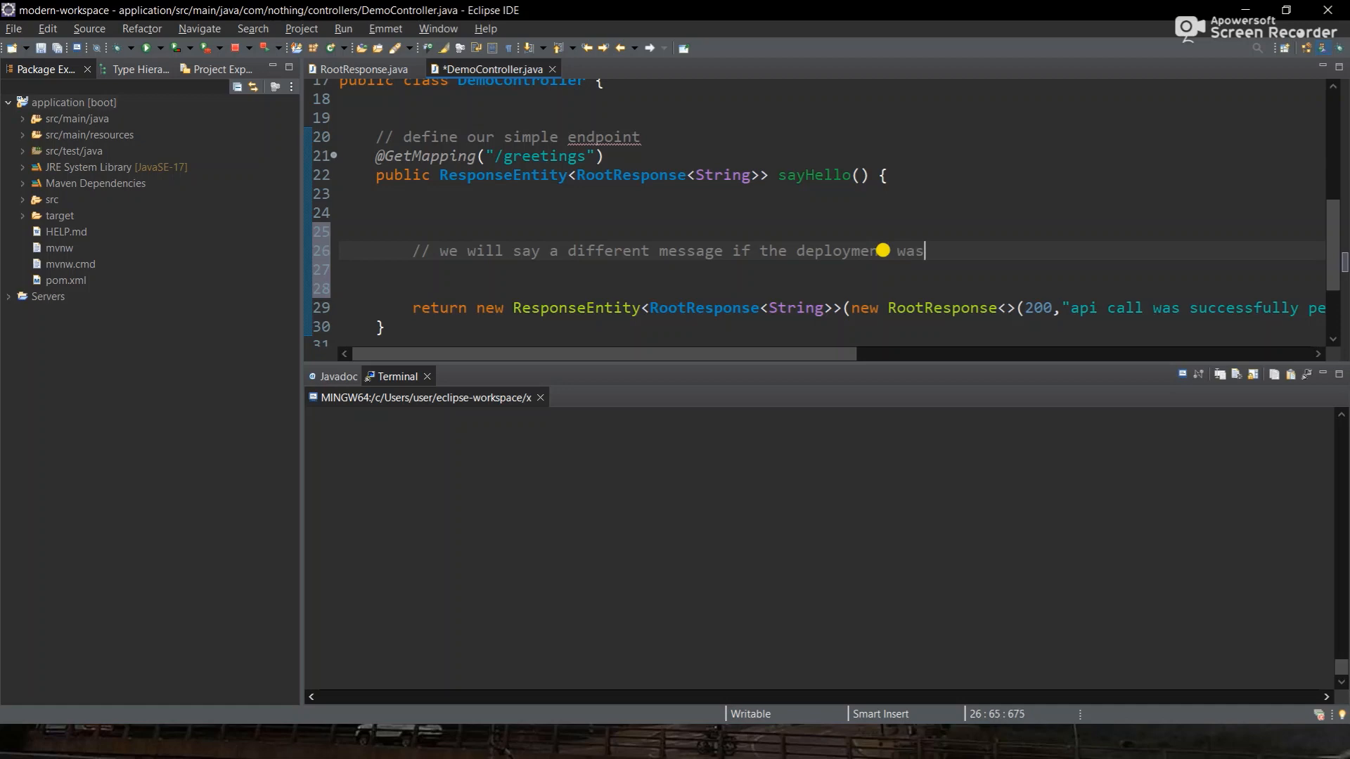
key(BackSpace)
key(BackSpace)
key(BackSpace)
text(succs)
key(BackSpace)
text(essfully on taht)
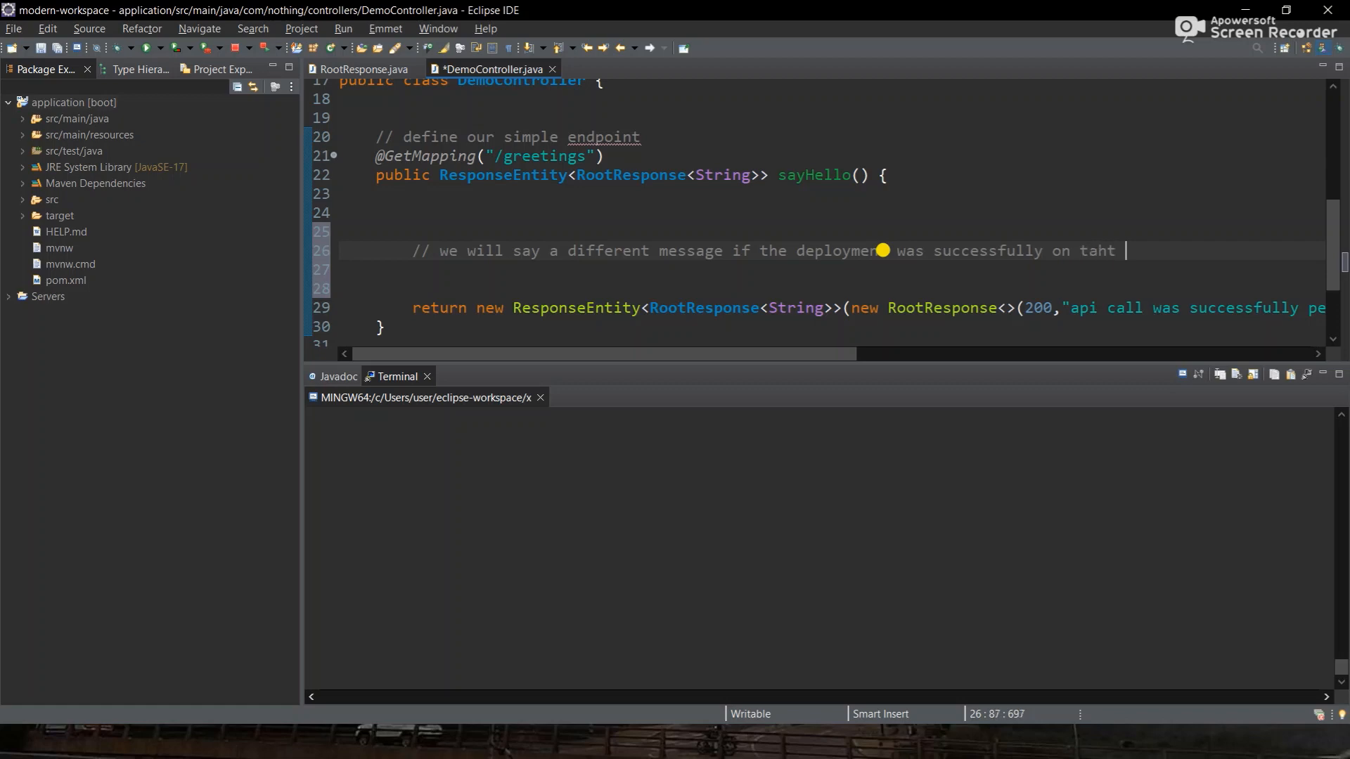
key(BackSpace)
key(BackSpace)
text(hat vm)
- Review the controller code, selecting the /greetings path in the mapping
scroll(882, 250, down, 1)
scroll(985, 246, up, 1)
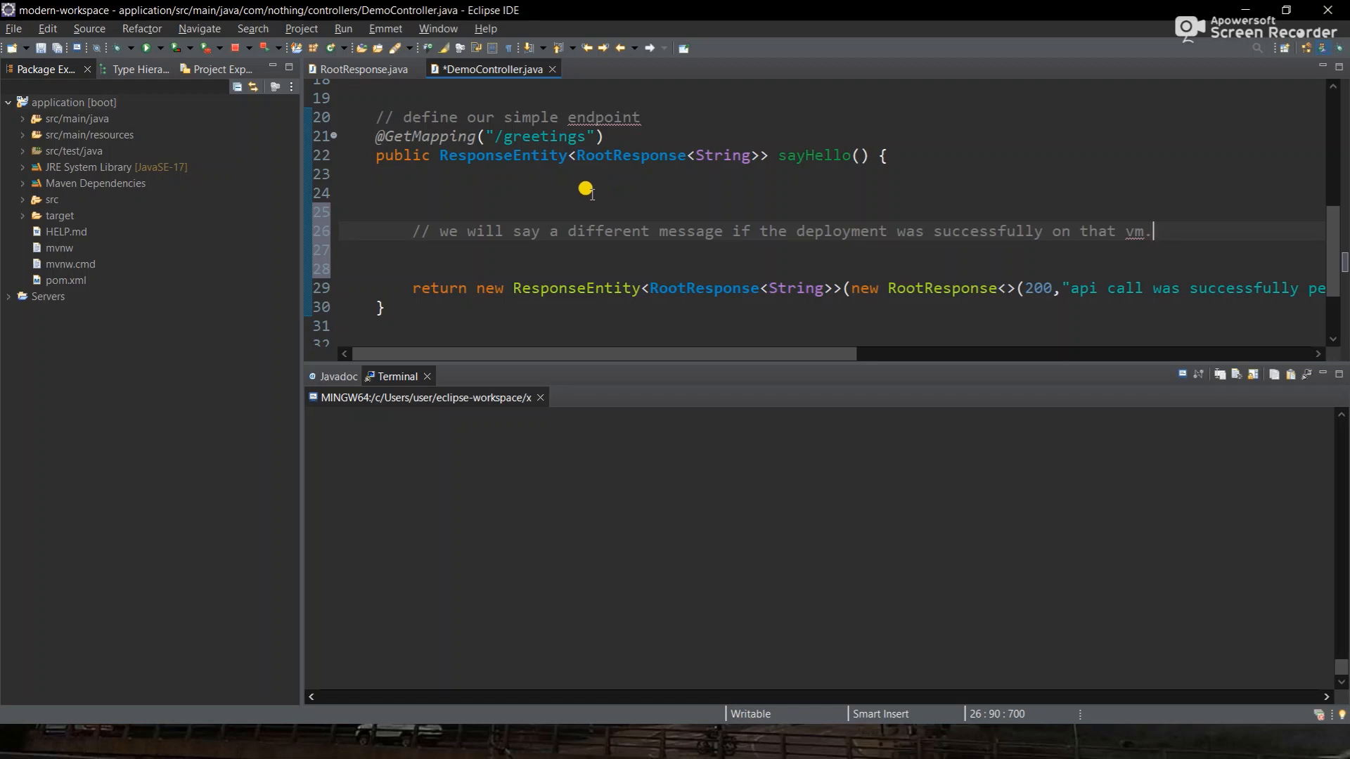
drag(536, 134, 581, 134)
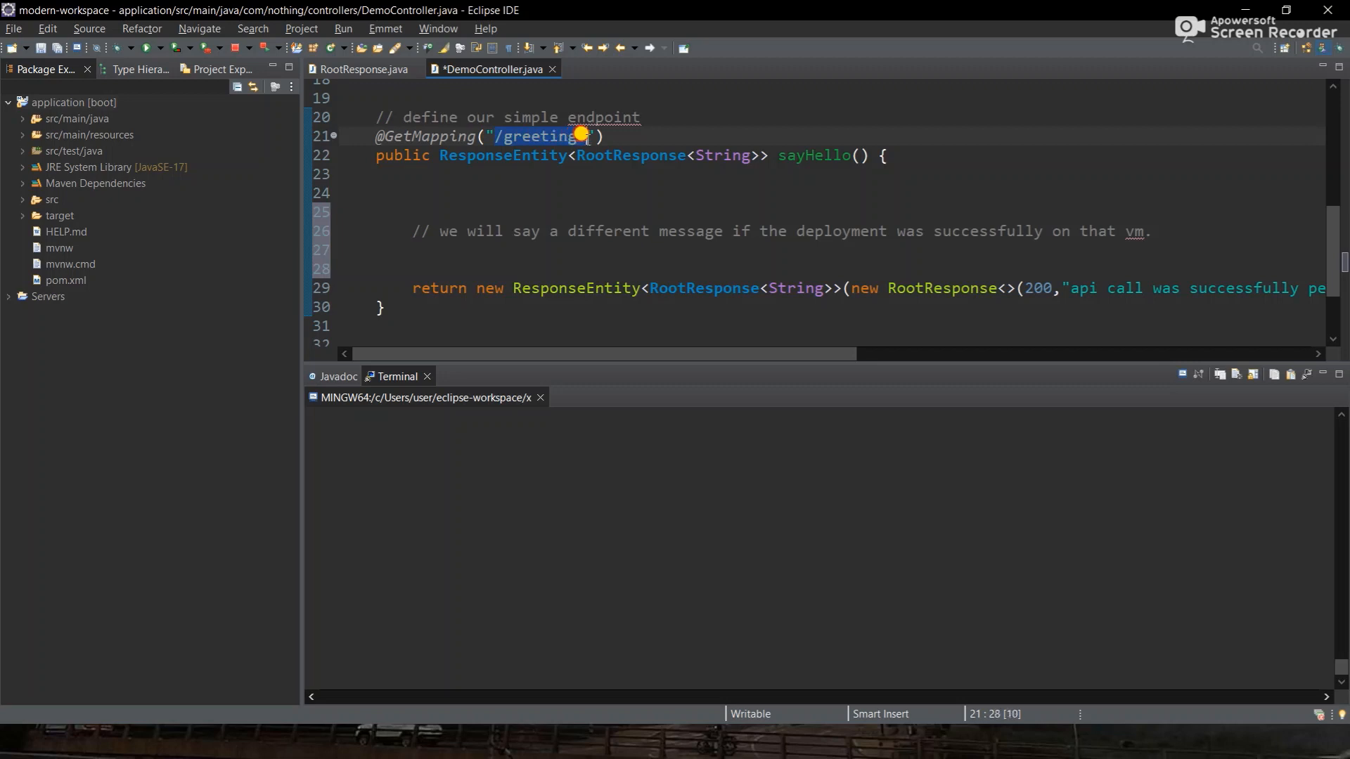
scroll(580, 134, up, 2)
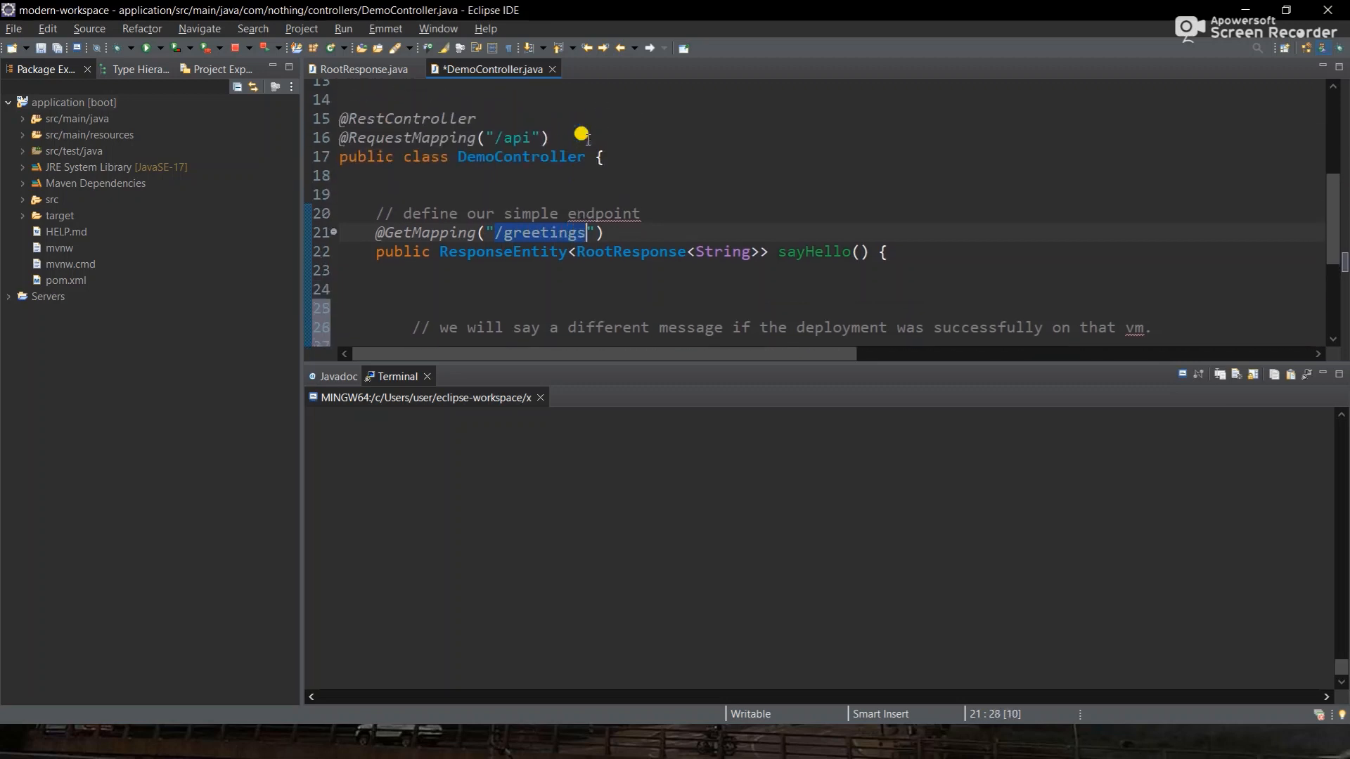
scroll(525, 233, down, 2)
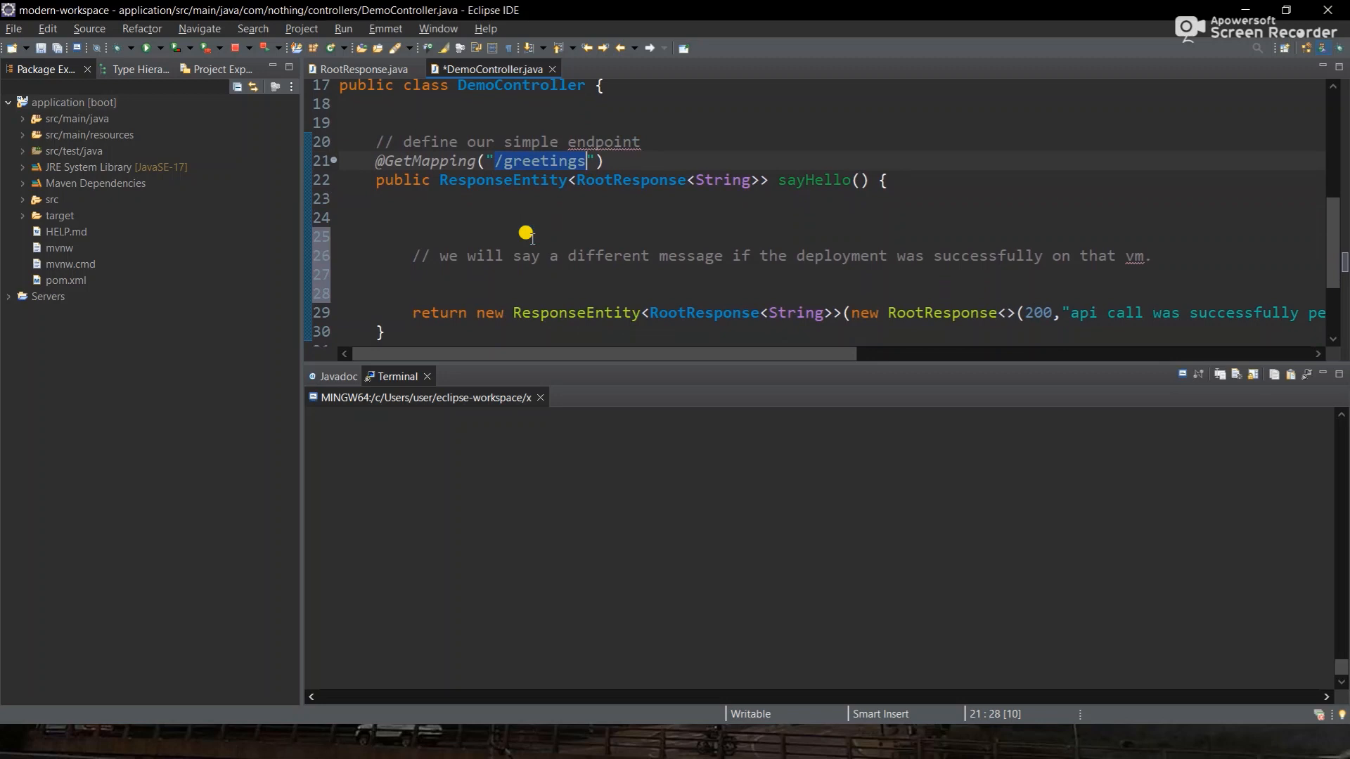
scroll(770, 228, down, 1)
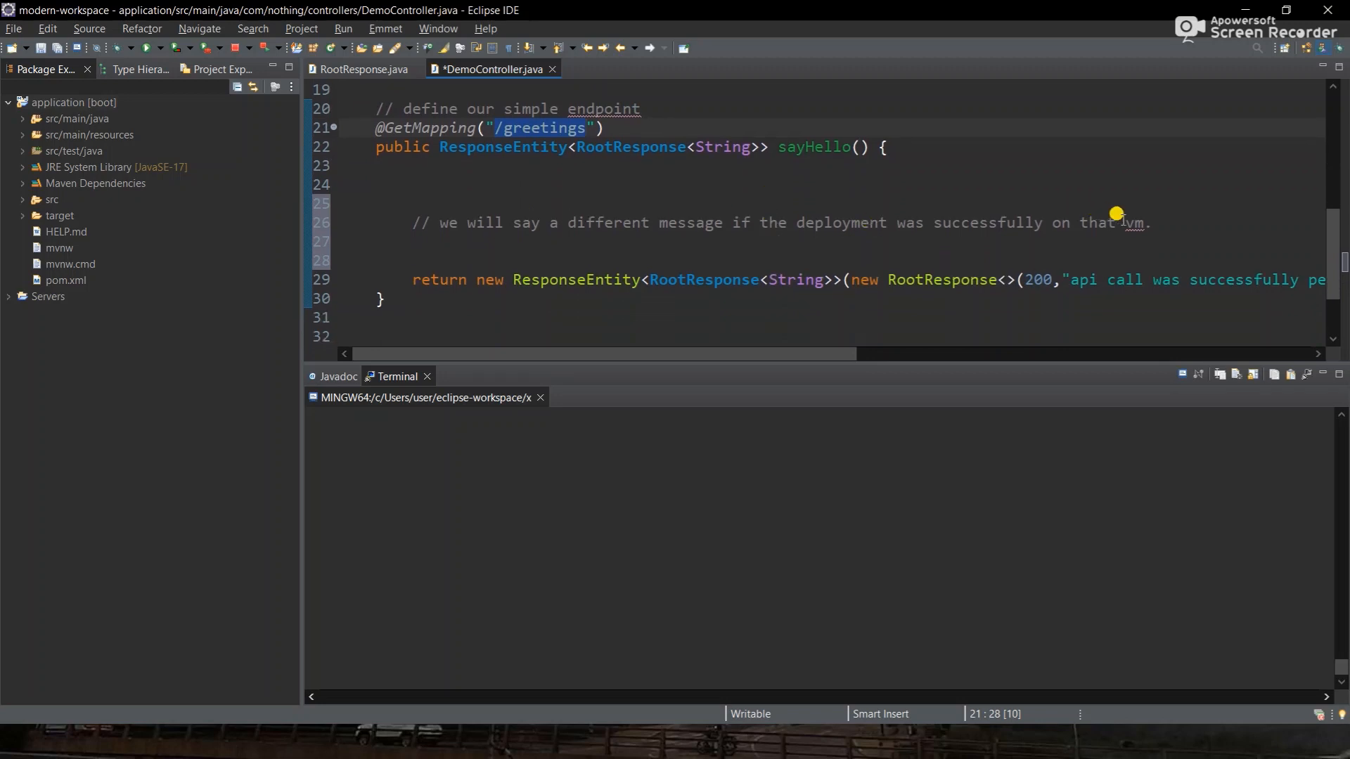
- Add messageString += "application was successfully deployed on the vm."; below the comment and save
click(1153, 224)
key(Return)
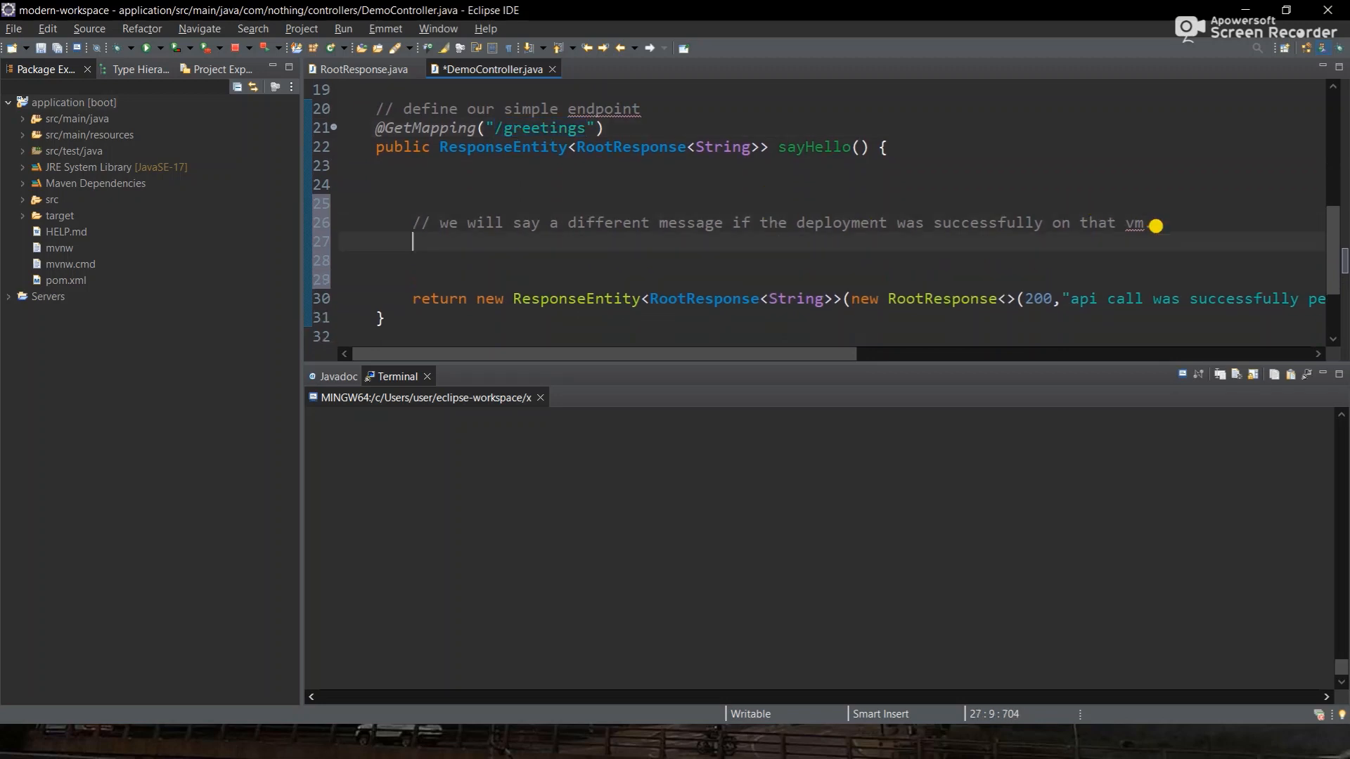
text(String )
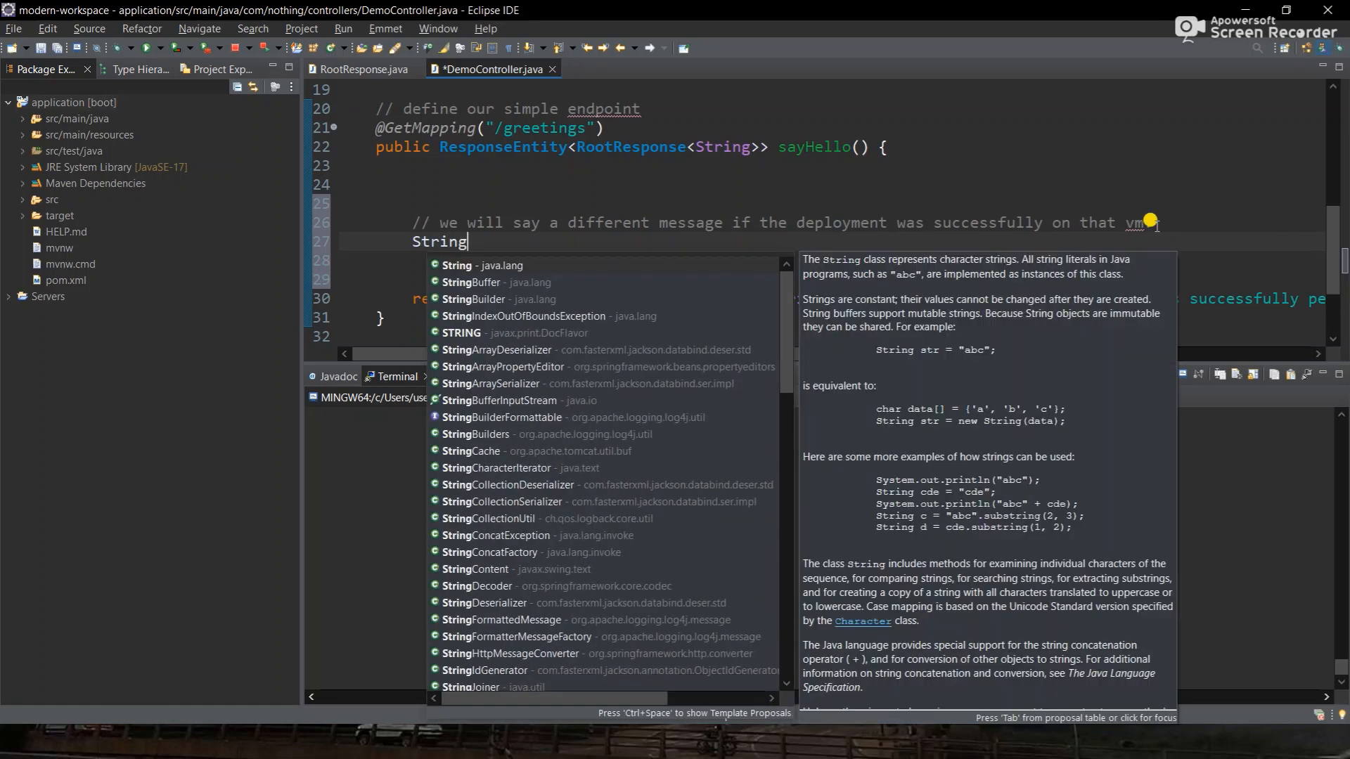
text(messageString =)
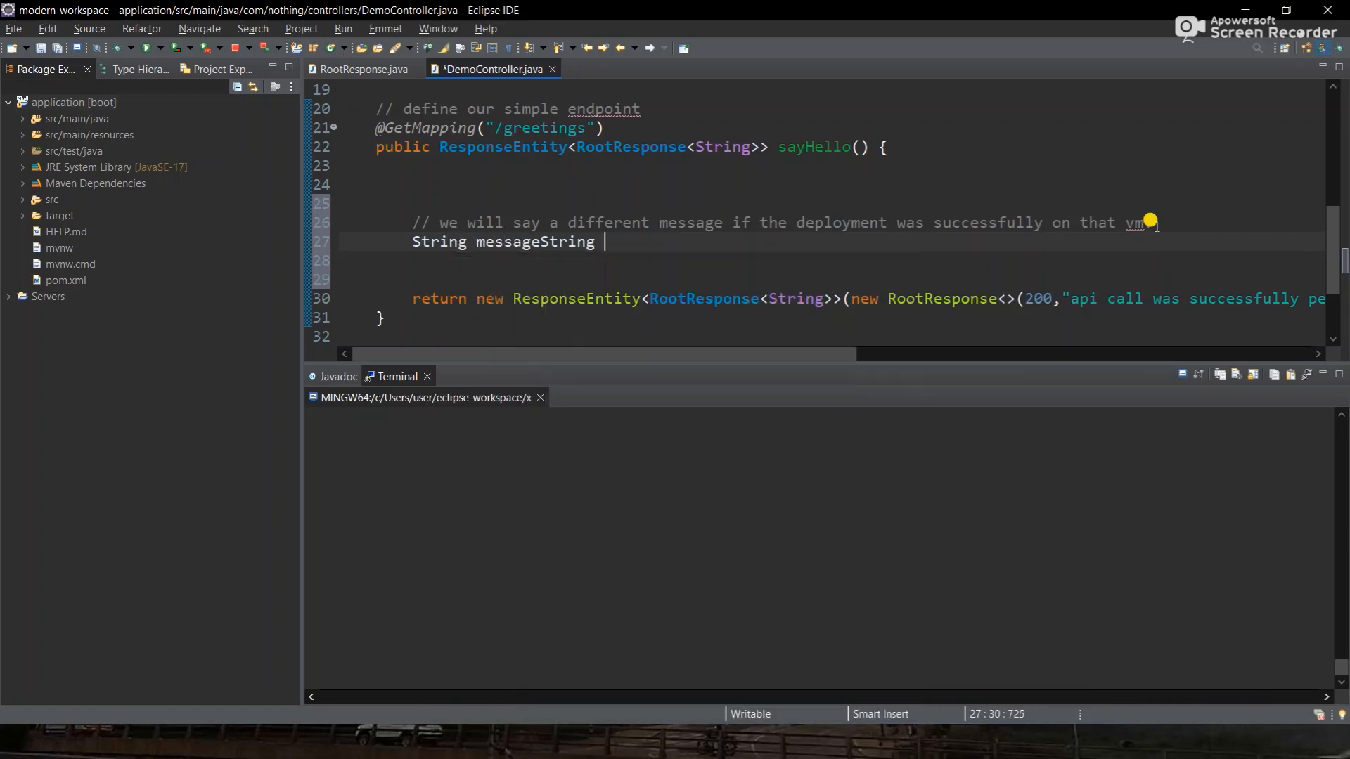
key(BackSpace)
key(BackSpace)
key(BackSpace)
key(BackSpace)
key(BackSpace)
key(BackSpace)
key(BackSpace)
text(+)
text(=)
text("AP)
key(BackSpace)
key(BackSpace)
text(application wass)
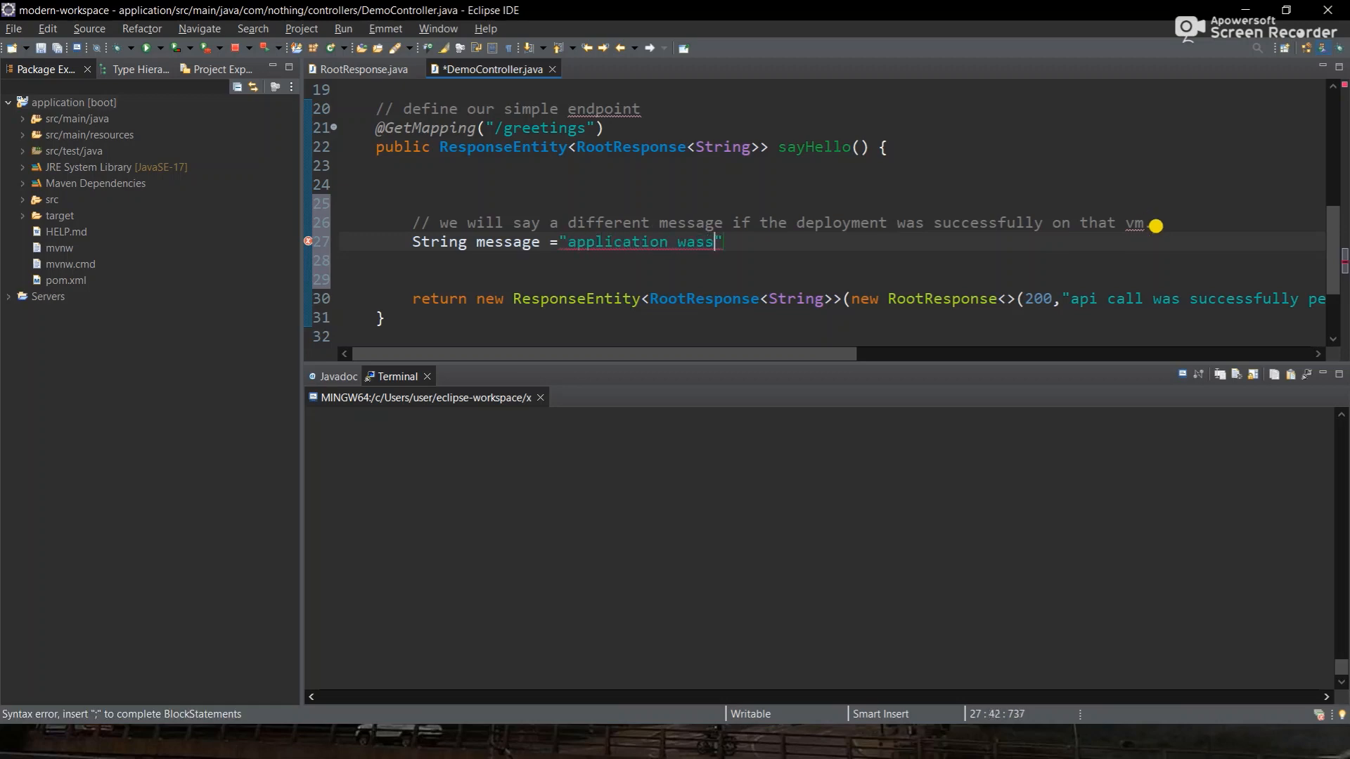
key(BackSpace)
key(BackSpace)
text(succesff)
key(BackSpace)
text(ully)
key(Left)
key(Left)
text(s)
key(Right)
key(Right)
key(Right)
key(Right)
key(Right)
text(deployme)
key(BackSpace)
key(BackSpace)
text(ed on th)
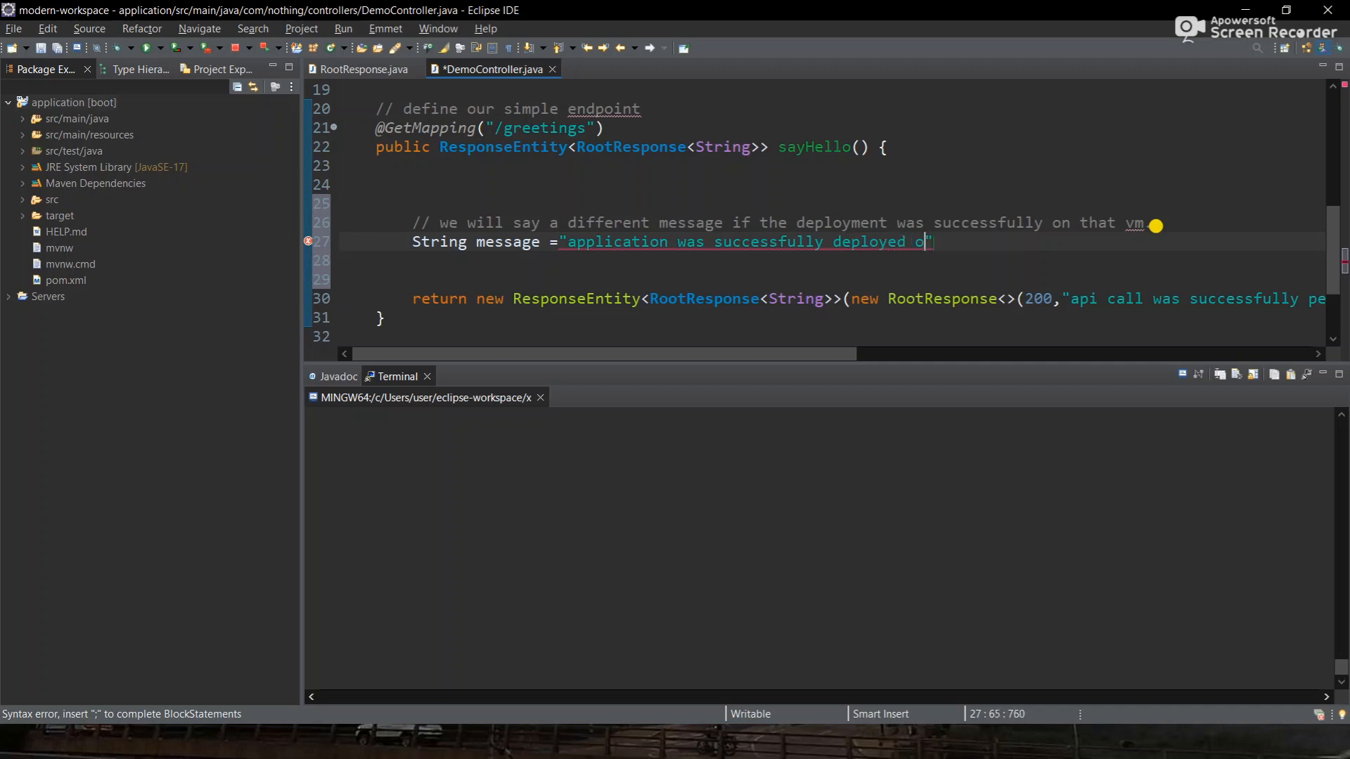
text(e vm.";)
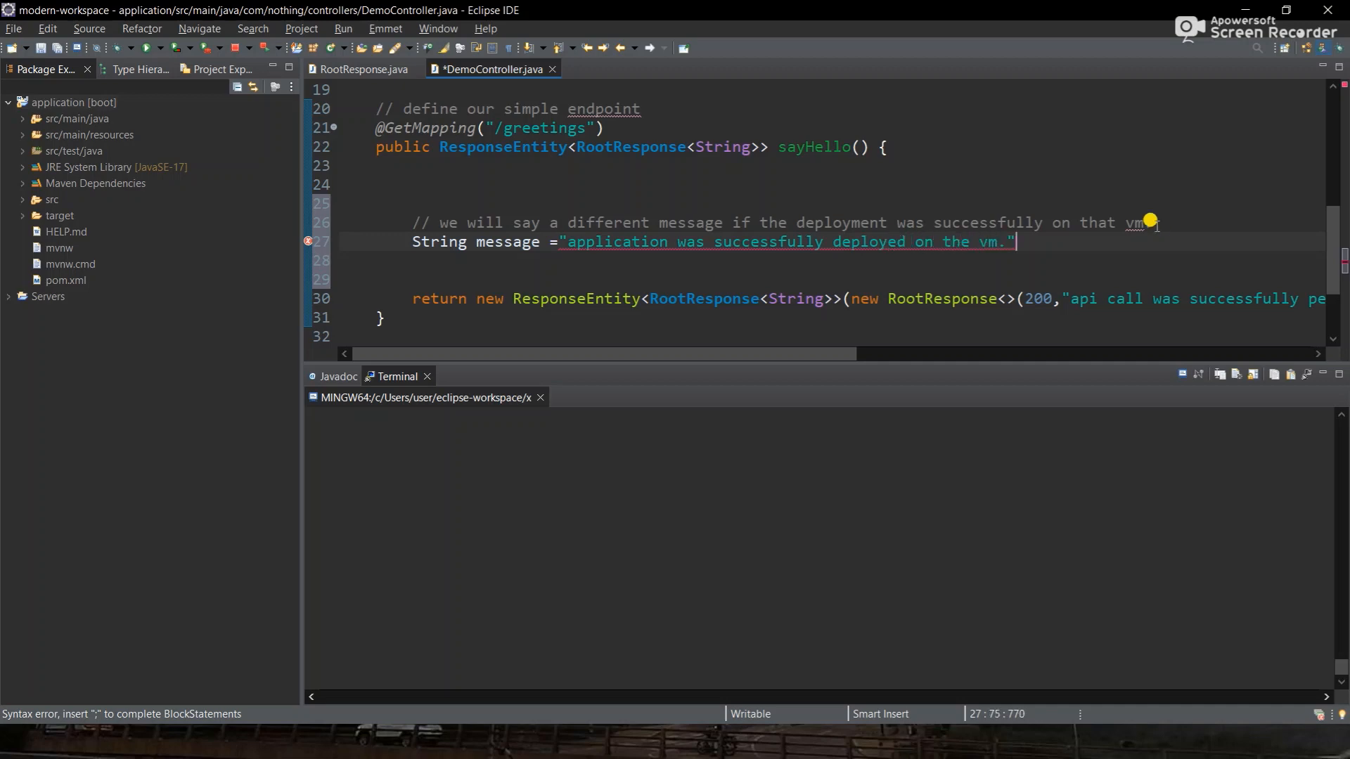
key(ctrl+s)
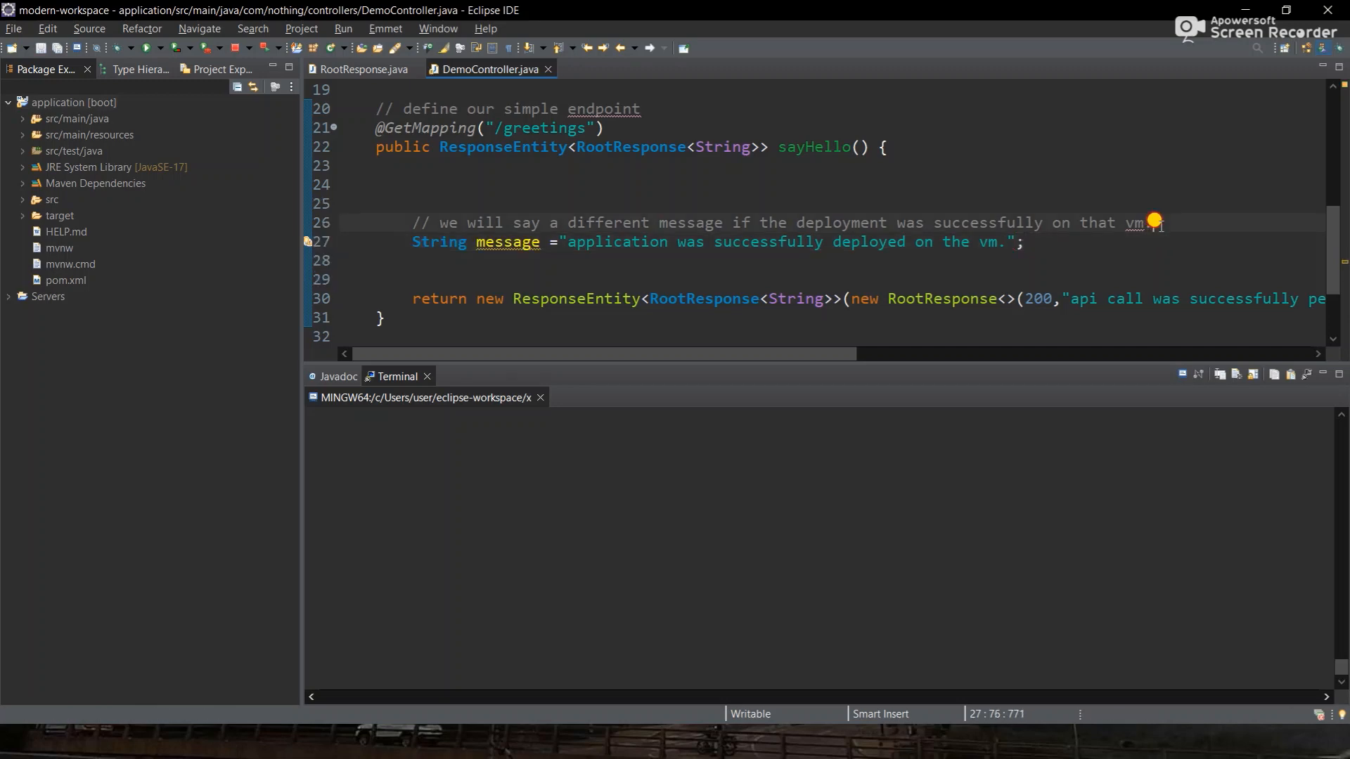
- Insert if(System.getProperty("os.name").contains("Linux")) above the message line and save
key(ctrl+shift+Return)
text(if()
key(ctrl+space)
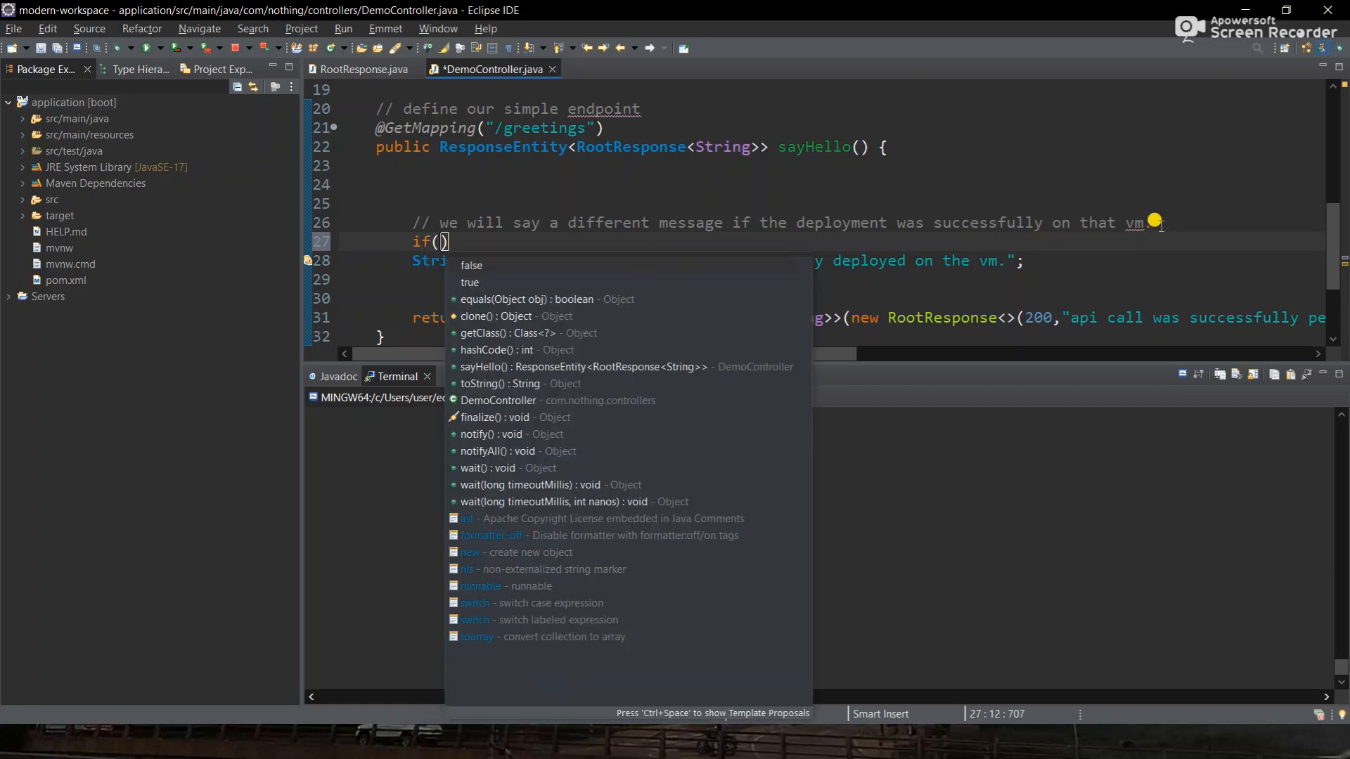
text(System.)
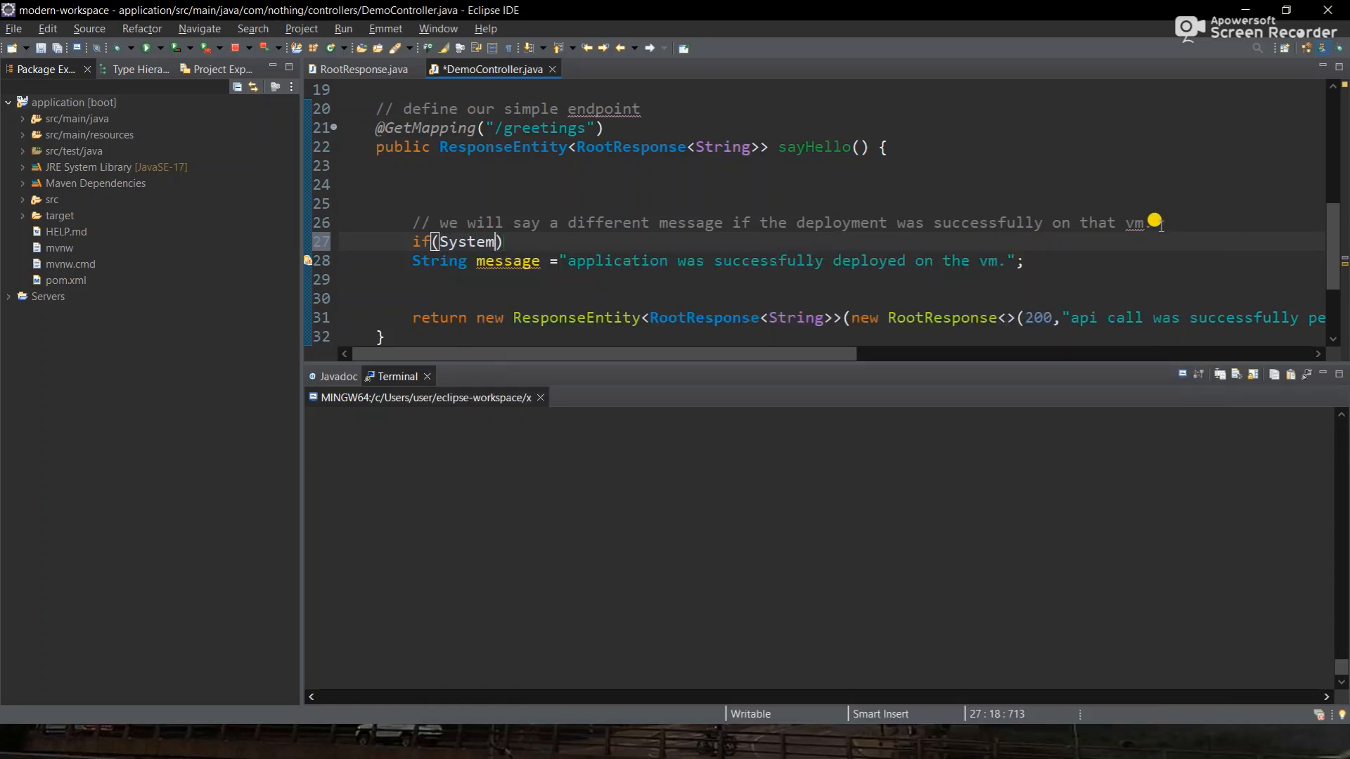
text(get)
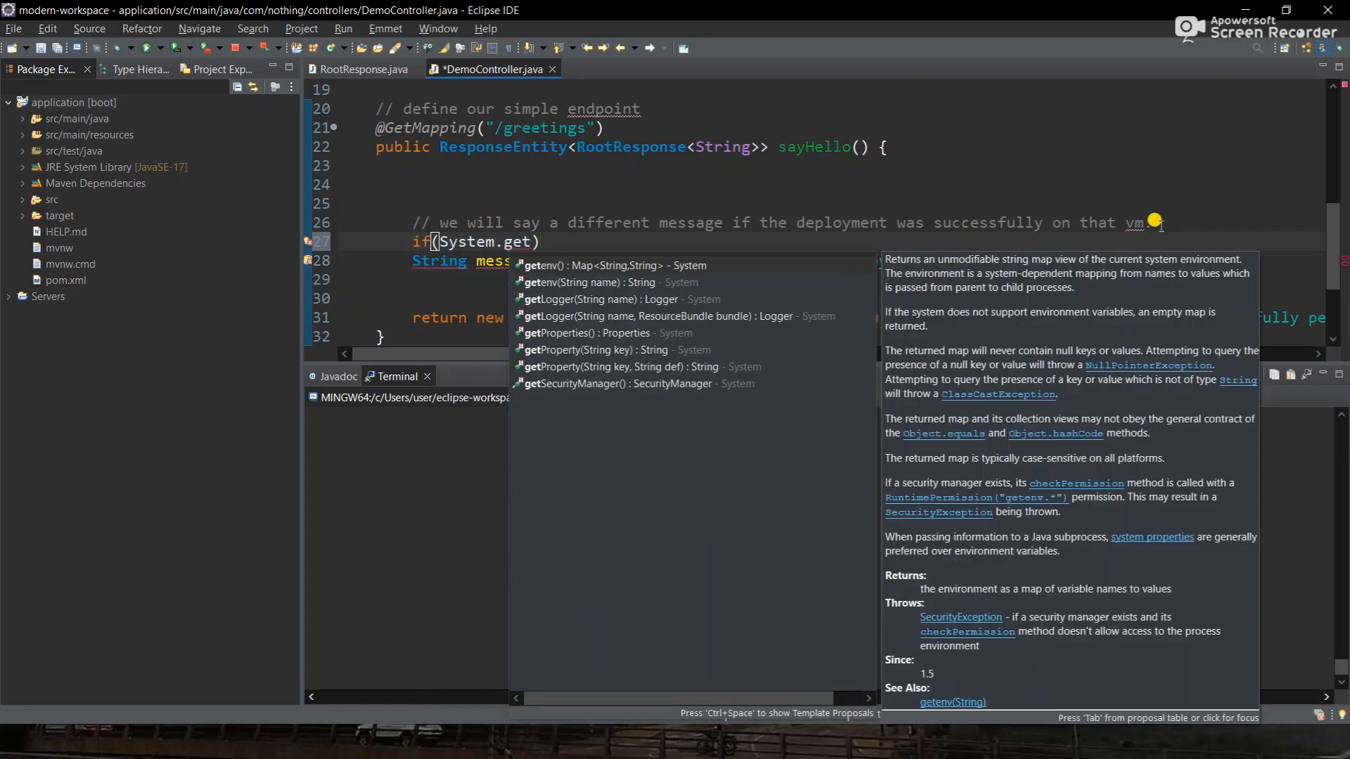
key(Down)
key(Down)
key(Down)
key(Down)
key(Down)
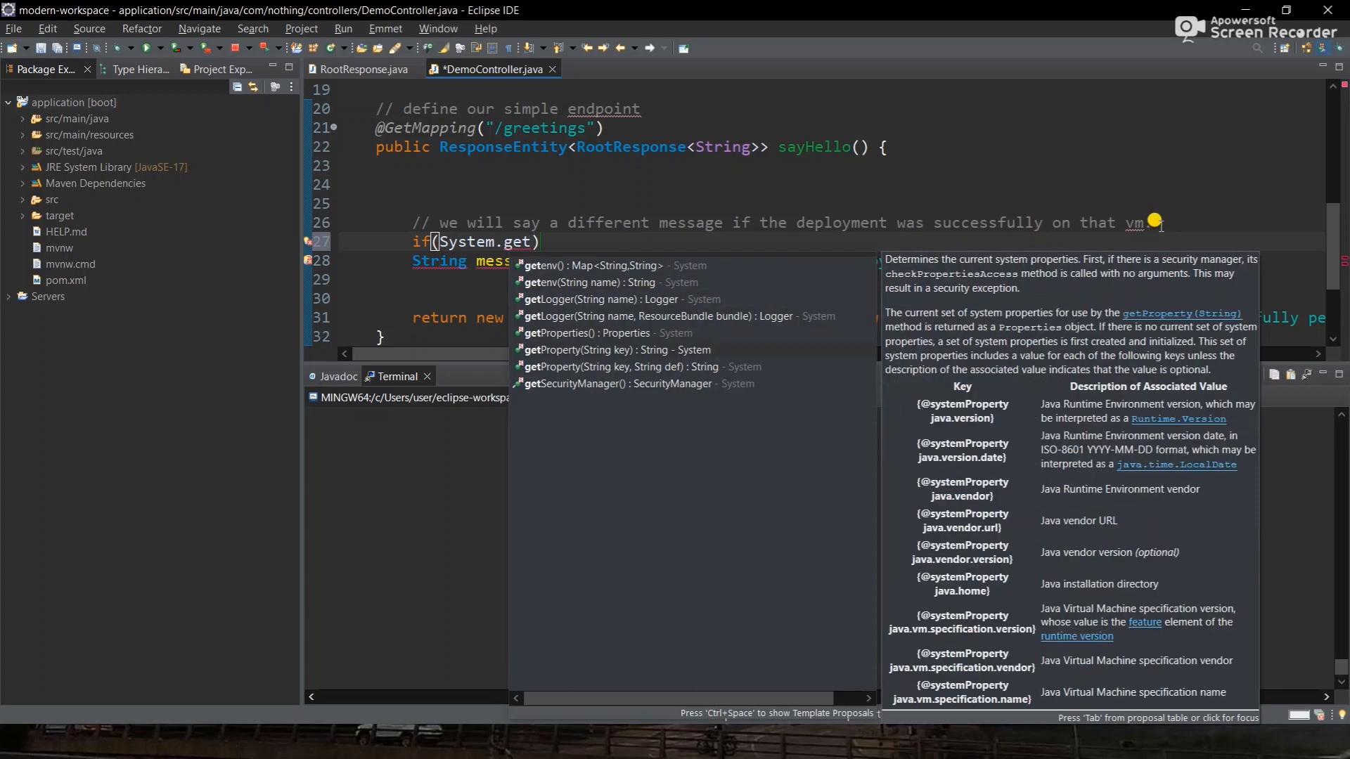
key(Return)
key(BackSpace)
text("o)
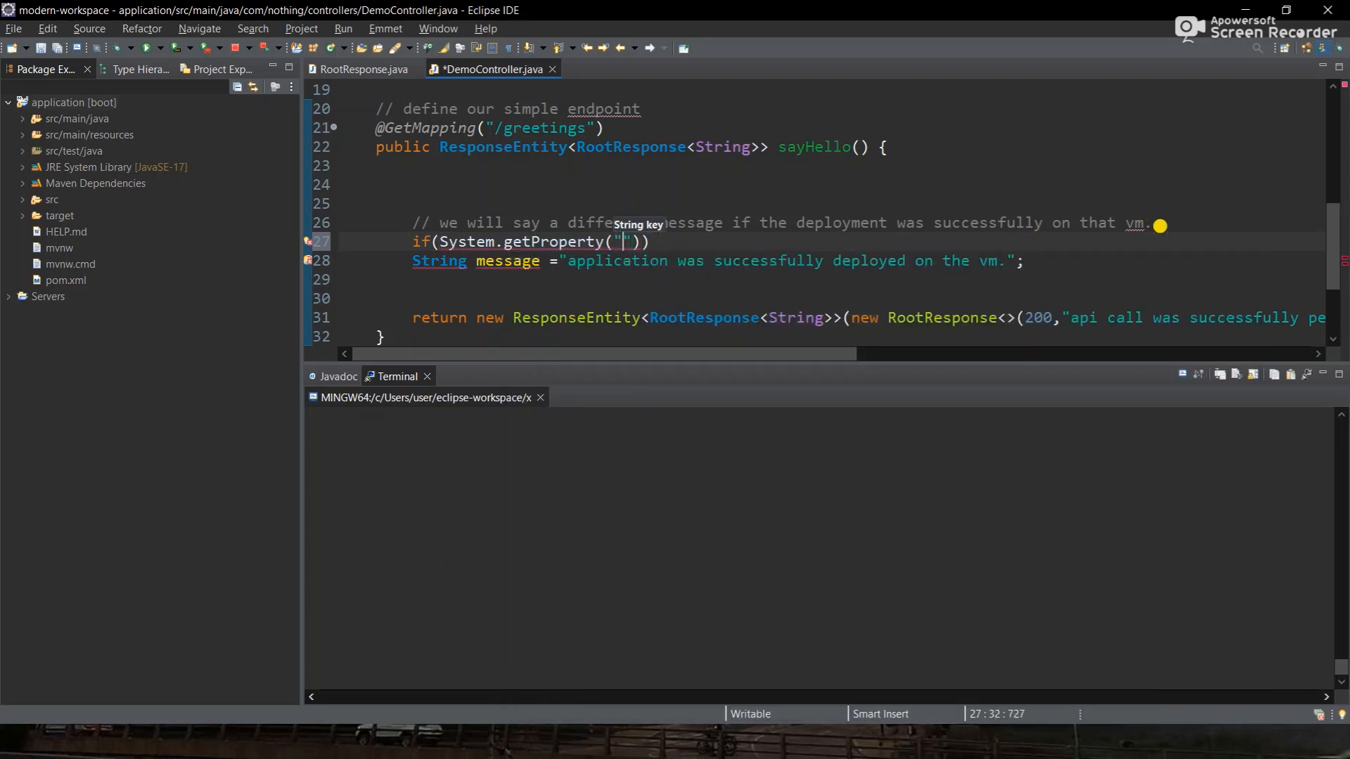
text(s.name").)
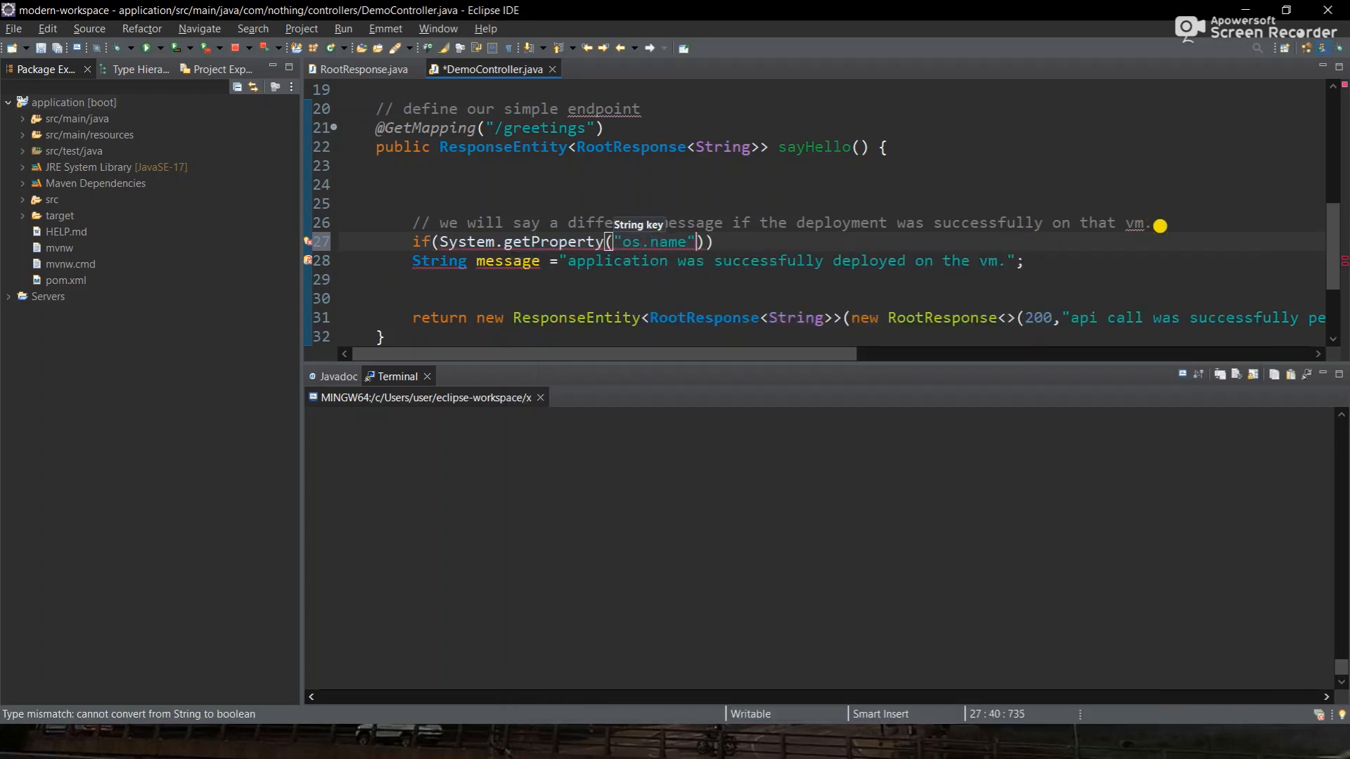
text(conta)
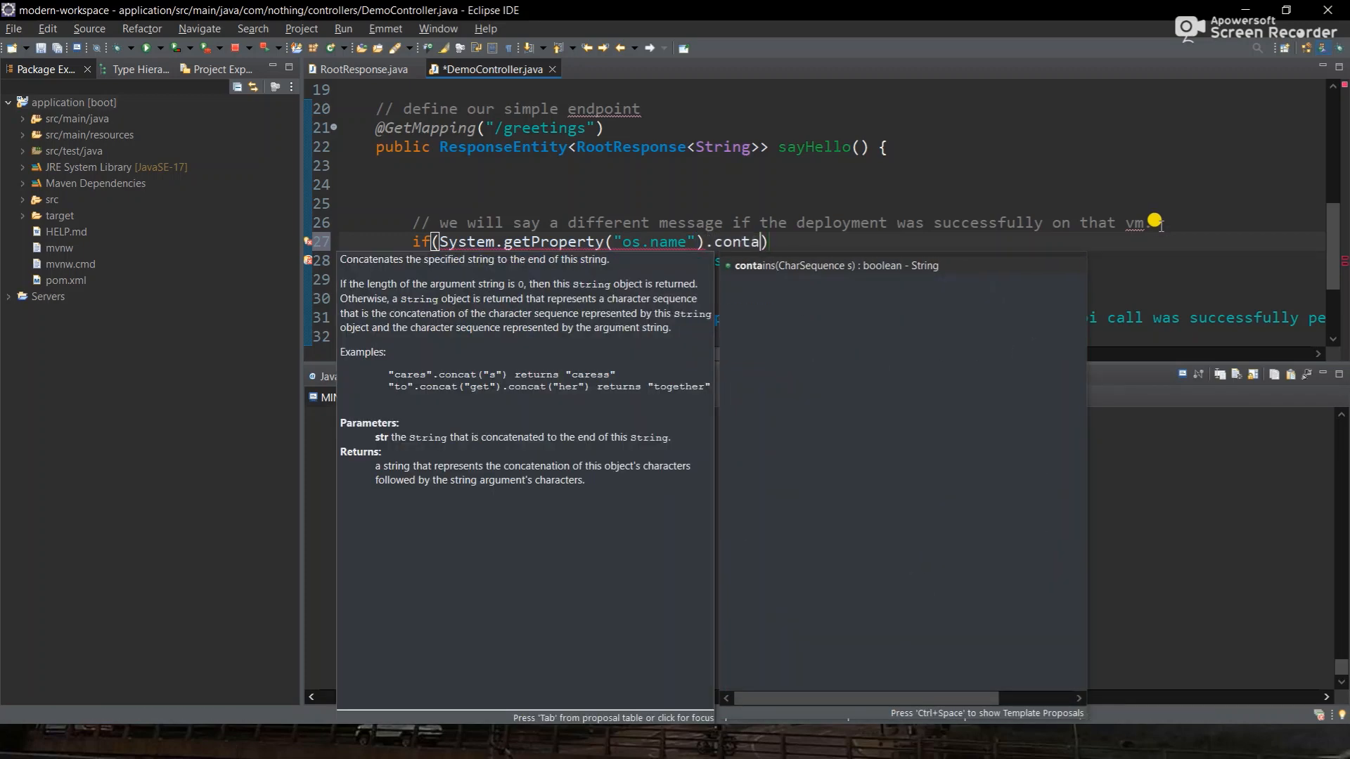
key(Return)
key(BackSpace)
text("Linux)
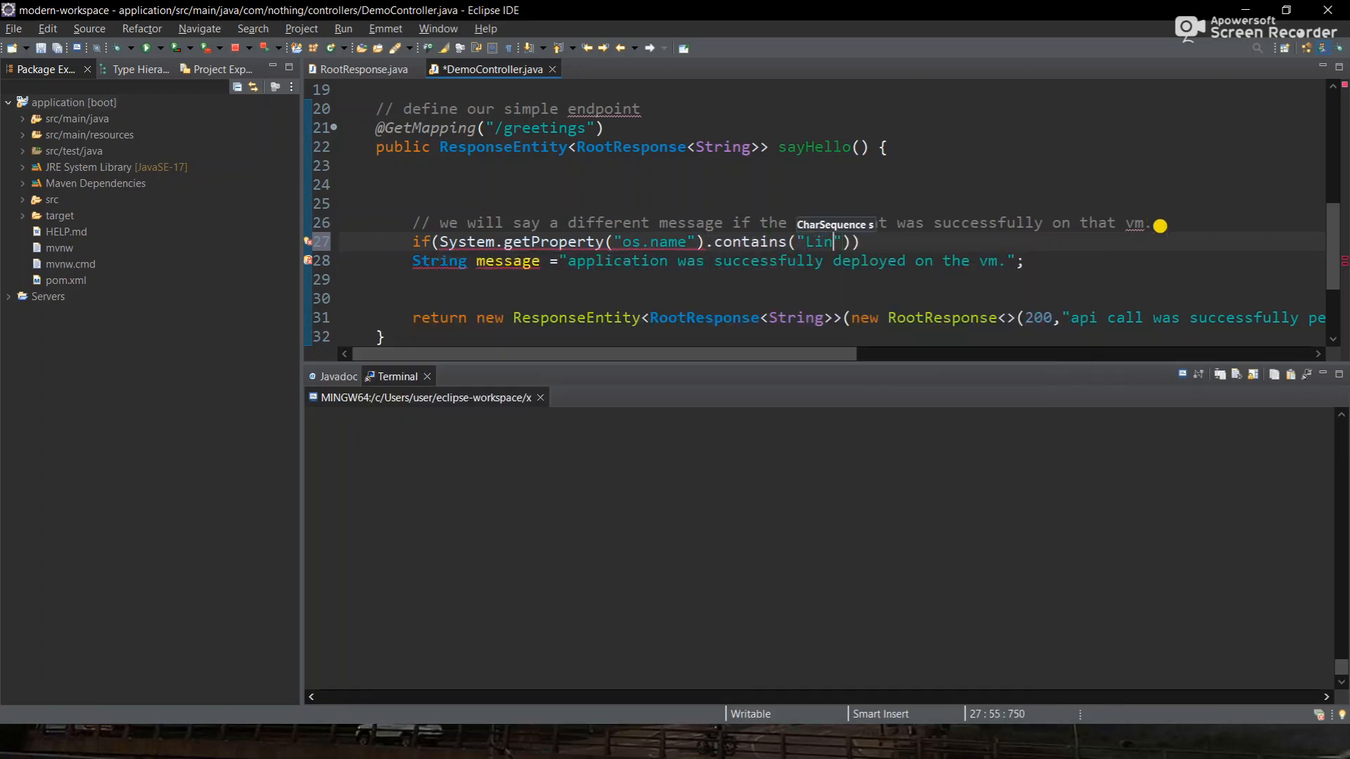
key(ctrl+s)
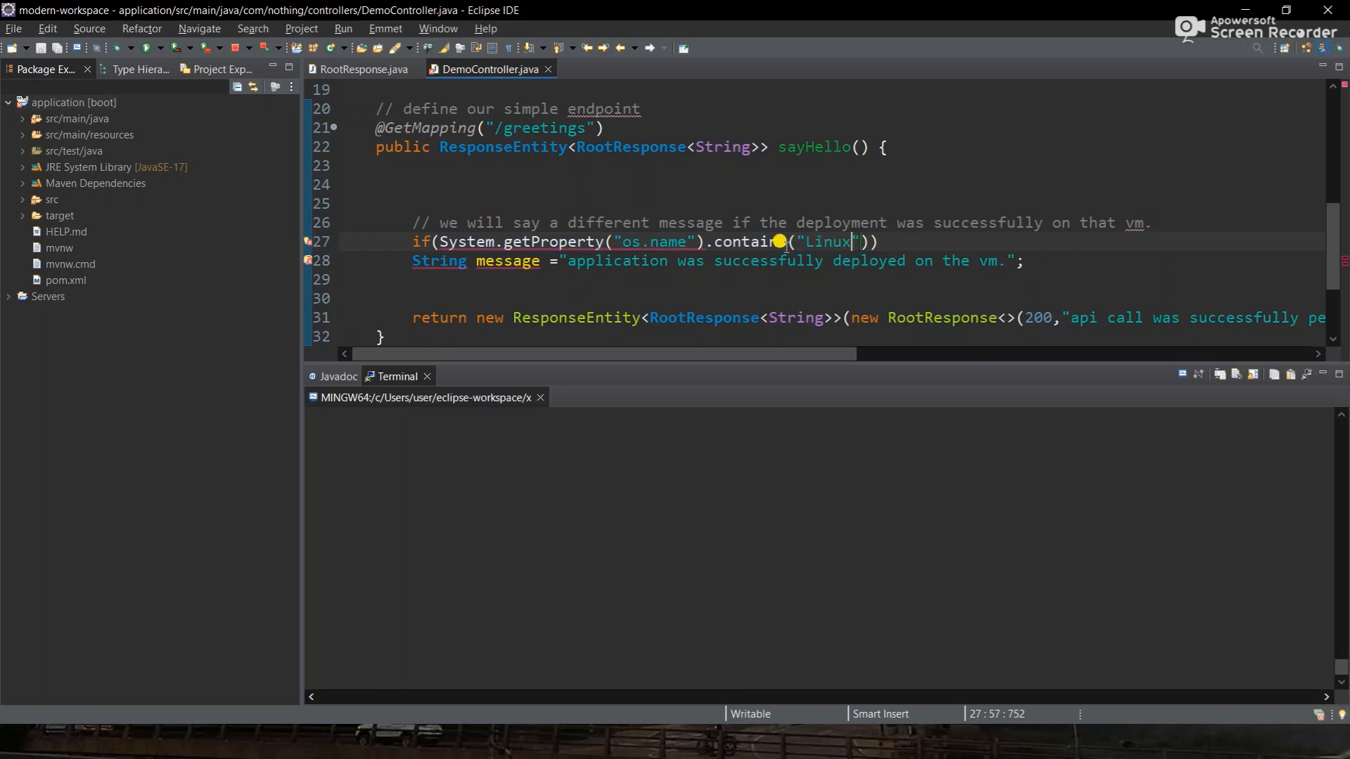
- Wrap the message line in braces and add an empty else block after it
click(408, 253)
text({)
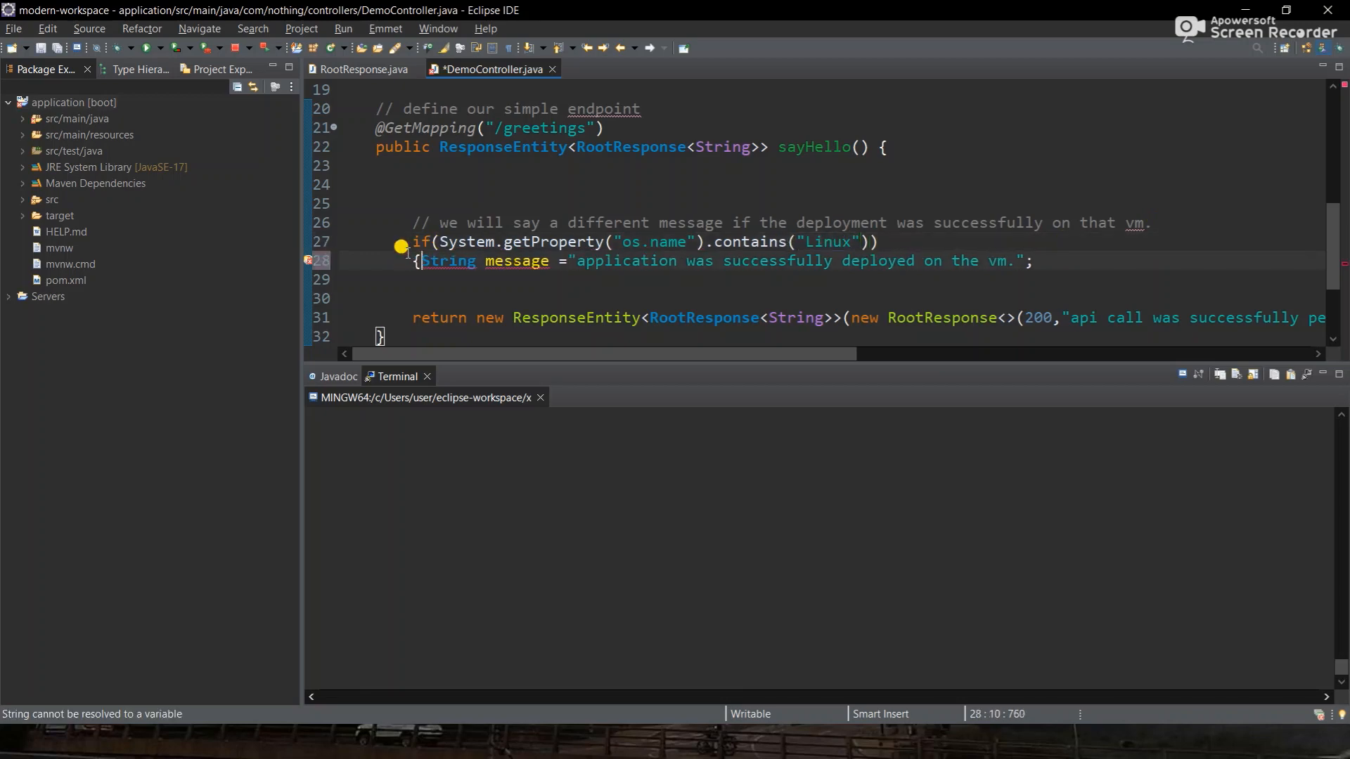
click(1079, 259)
text(})
key(Return)
text(else)
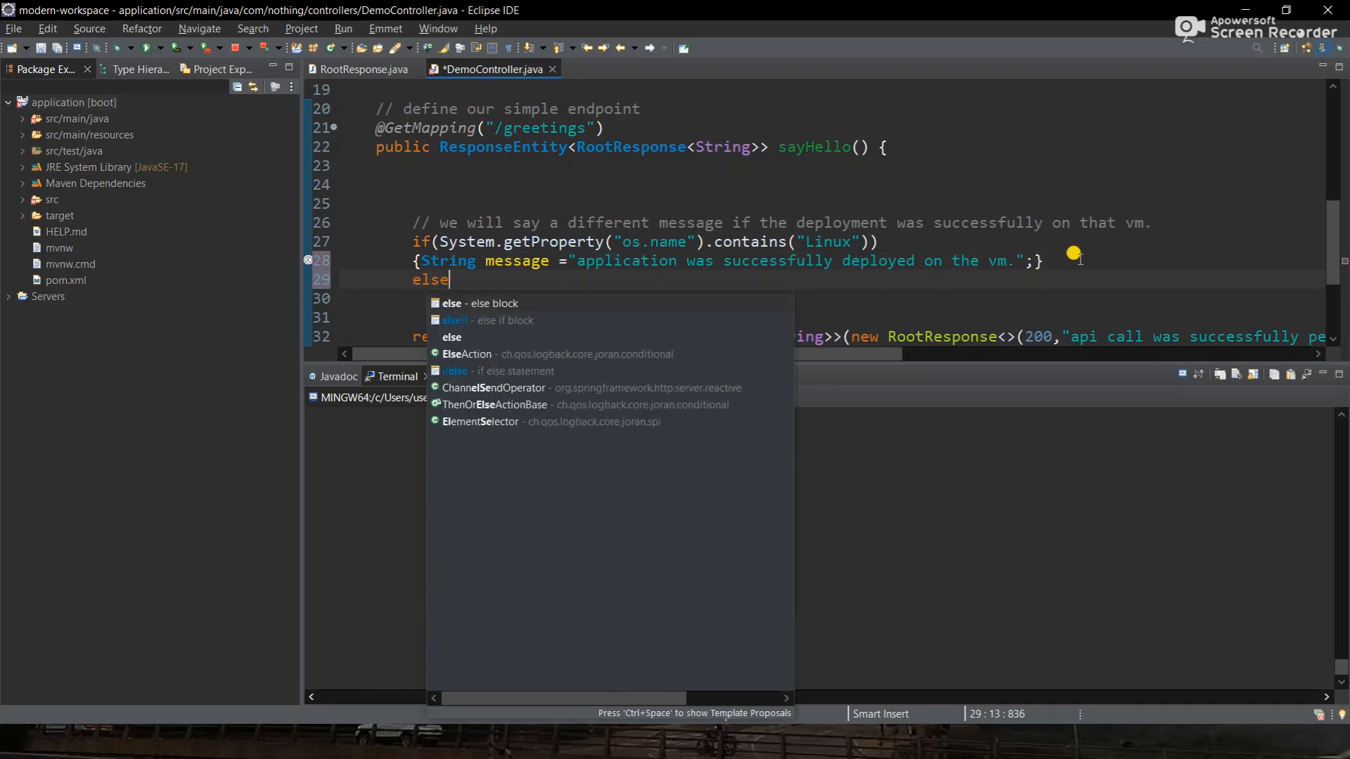
key(Return)
- Put the if block's braces on their own lines, aligning the closing brace with the if
scroll(1074, 254, down, 1)
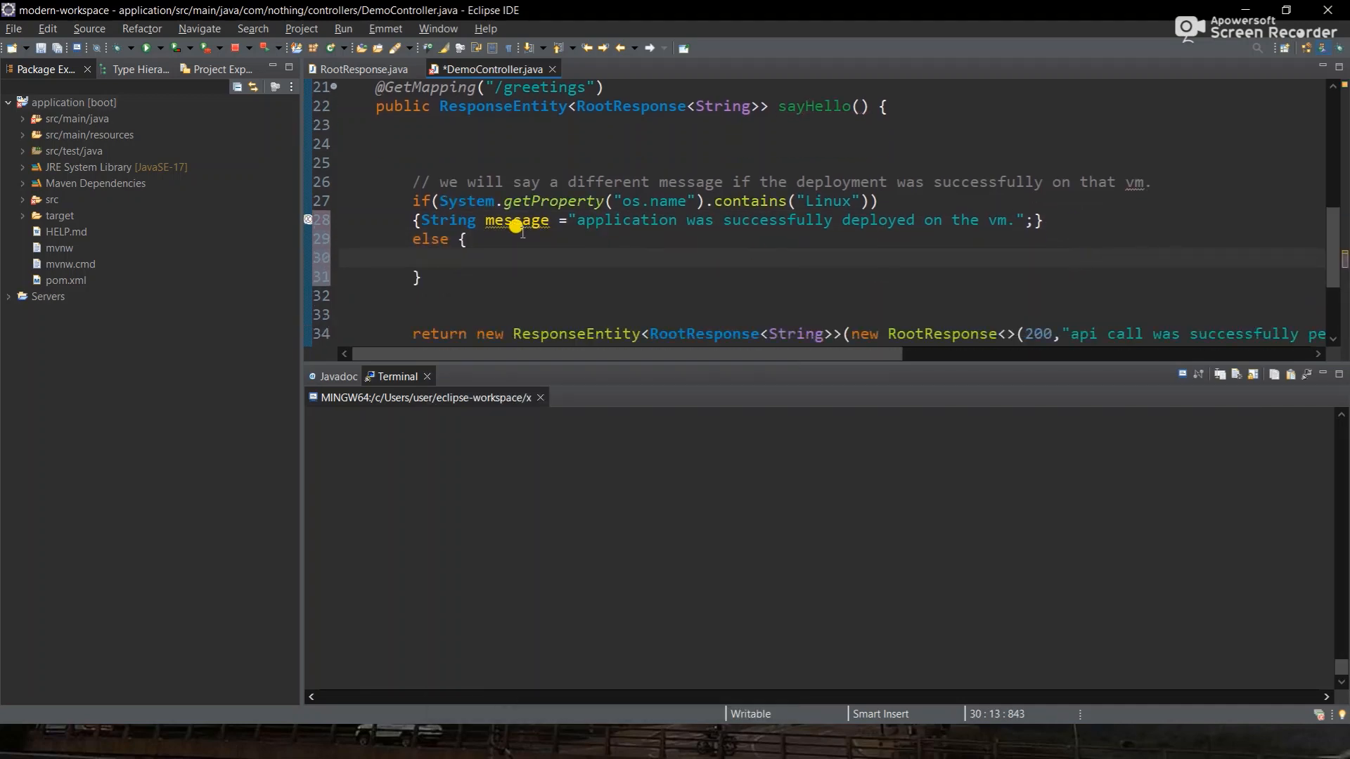
click(421, 220)
key(Return)
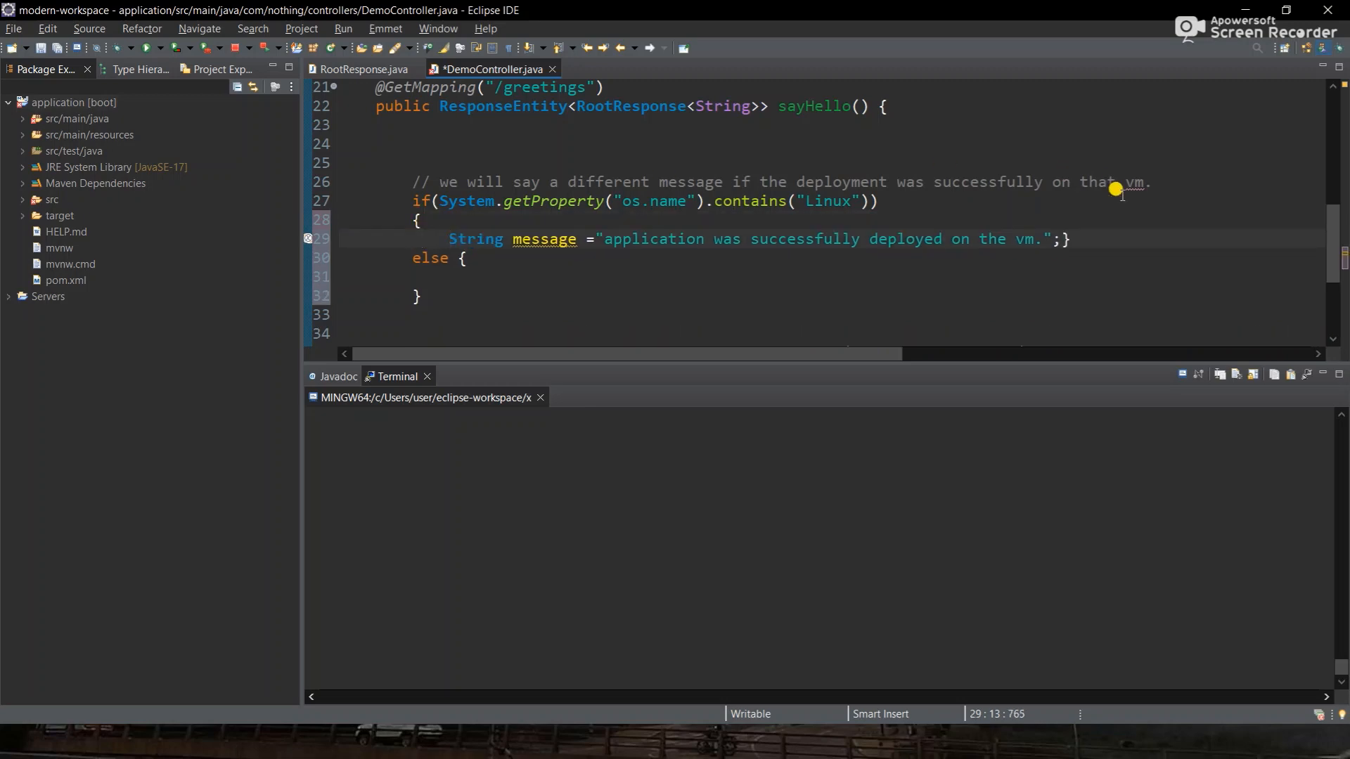
click(1060, 239)
key(Return)
key(BackSpace)
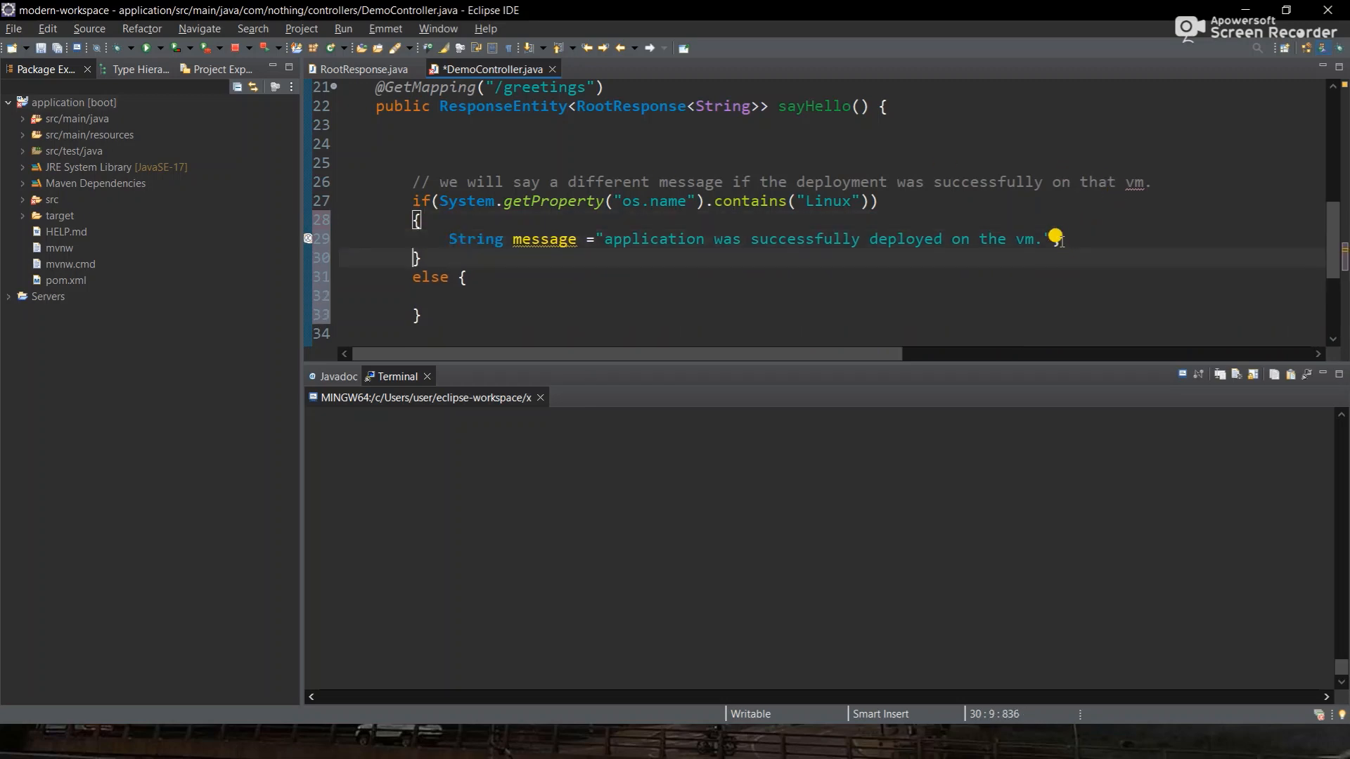
scroll(1056, 239, down, 1)
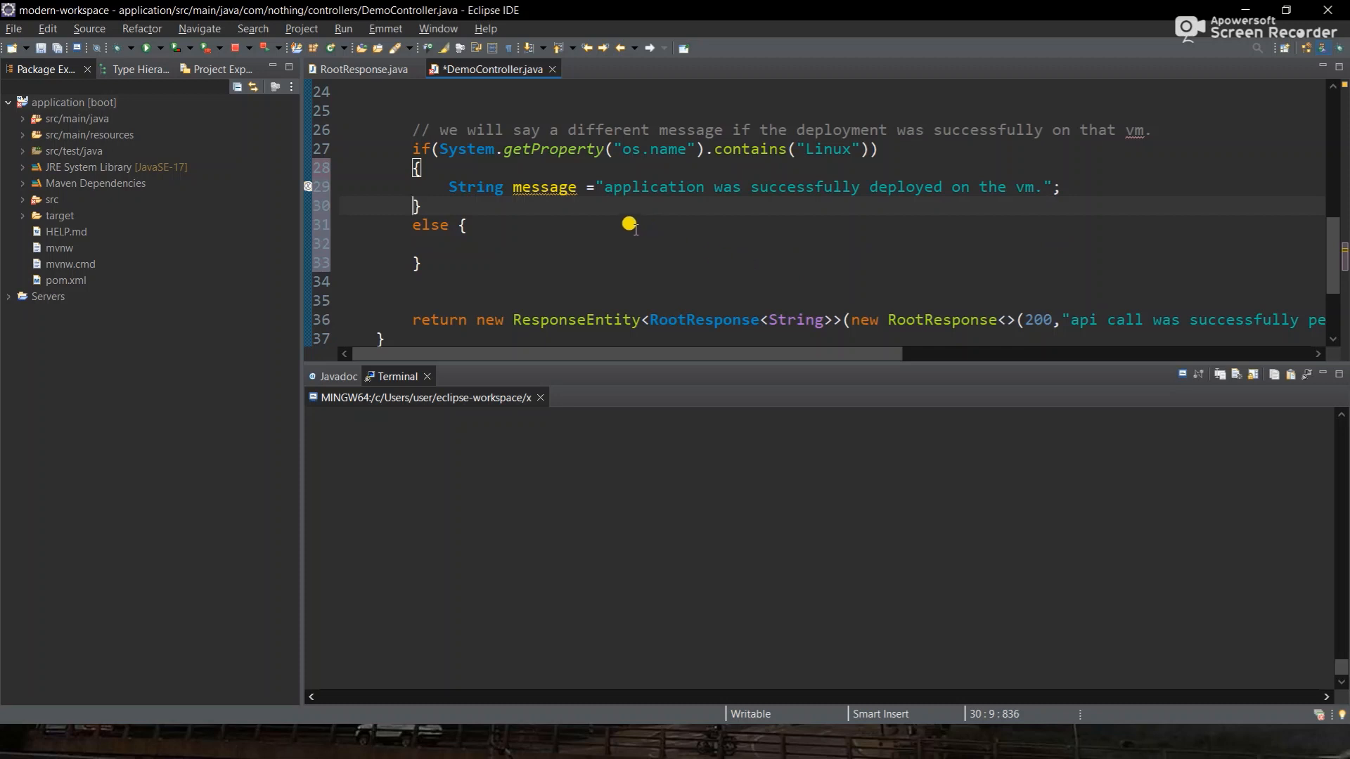
scroll(567, 192, up, 1)
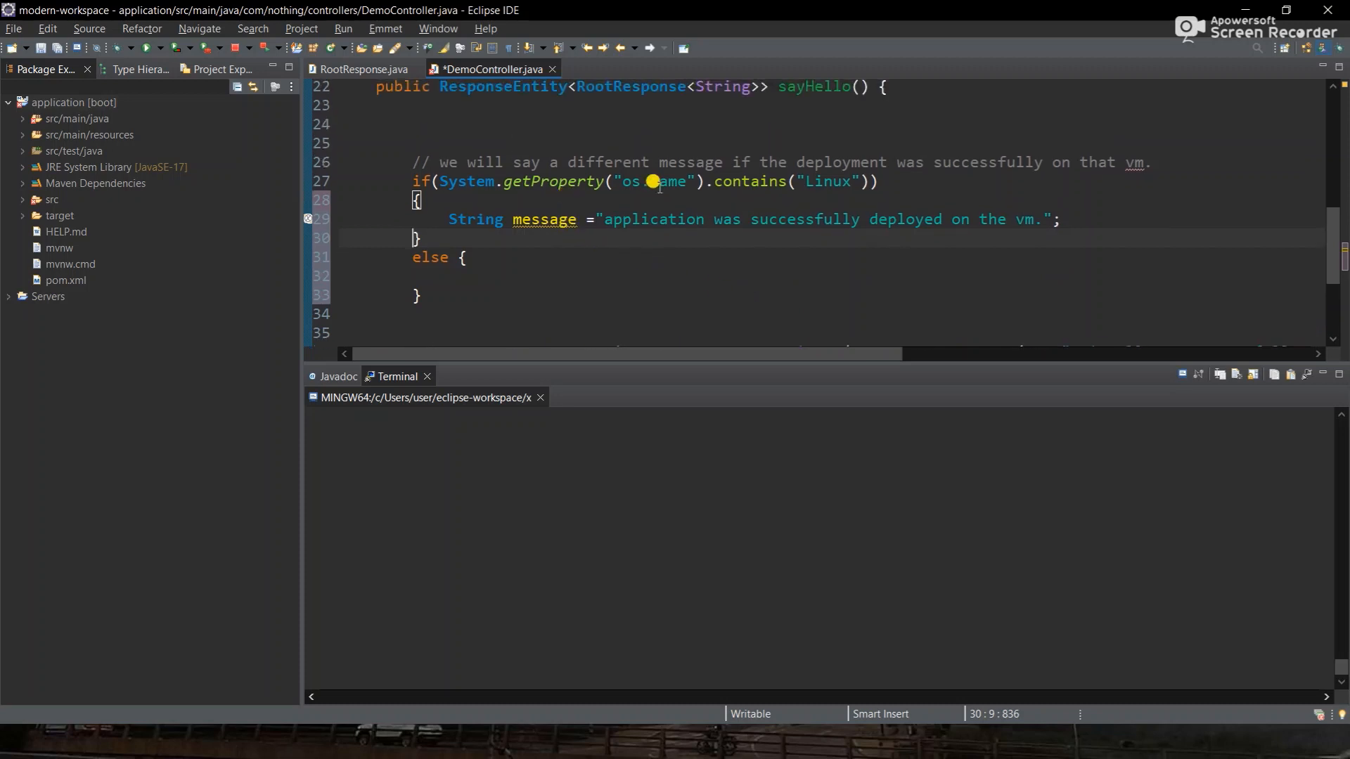
double_click(838, 181)
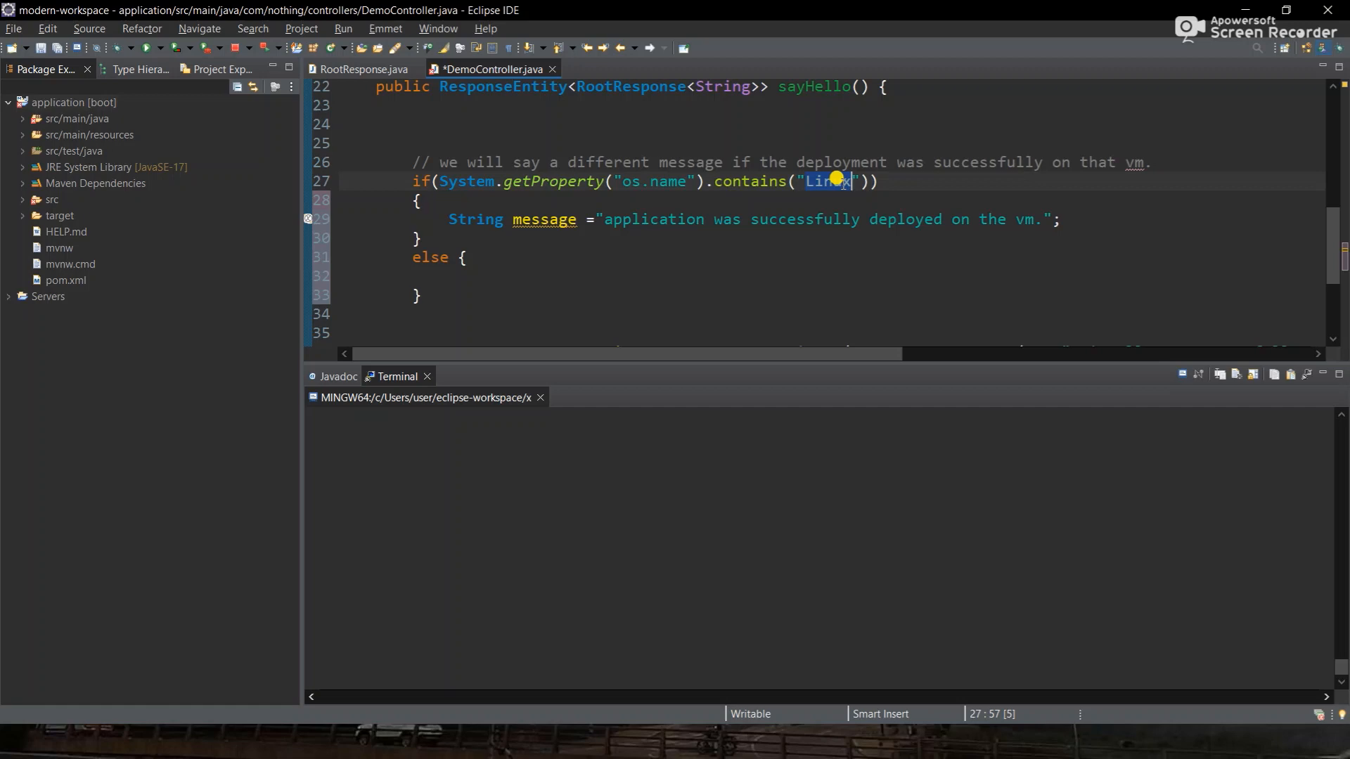
- Extend the condition with && System.getenv("USER").contains("tomcat") and save
click(866, 181)
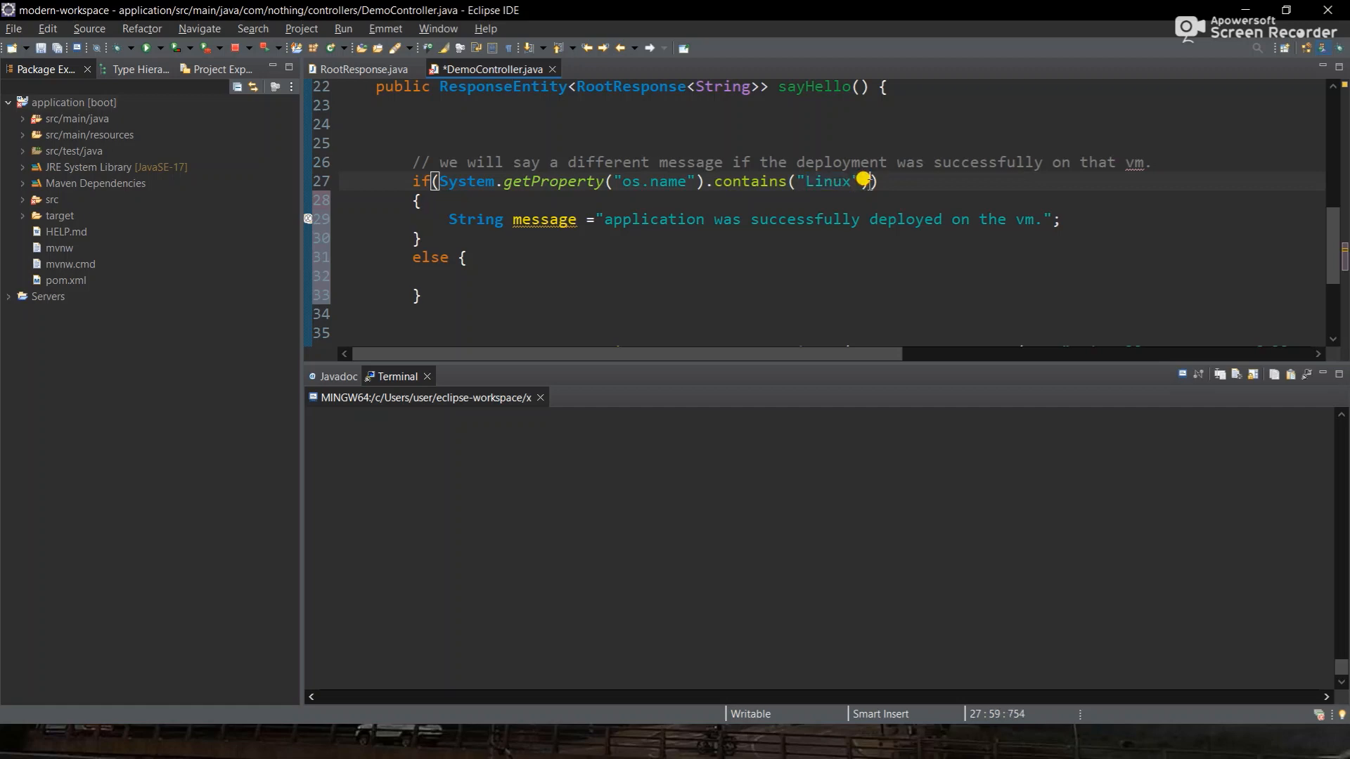
text(&& Syst)
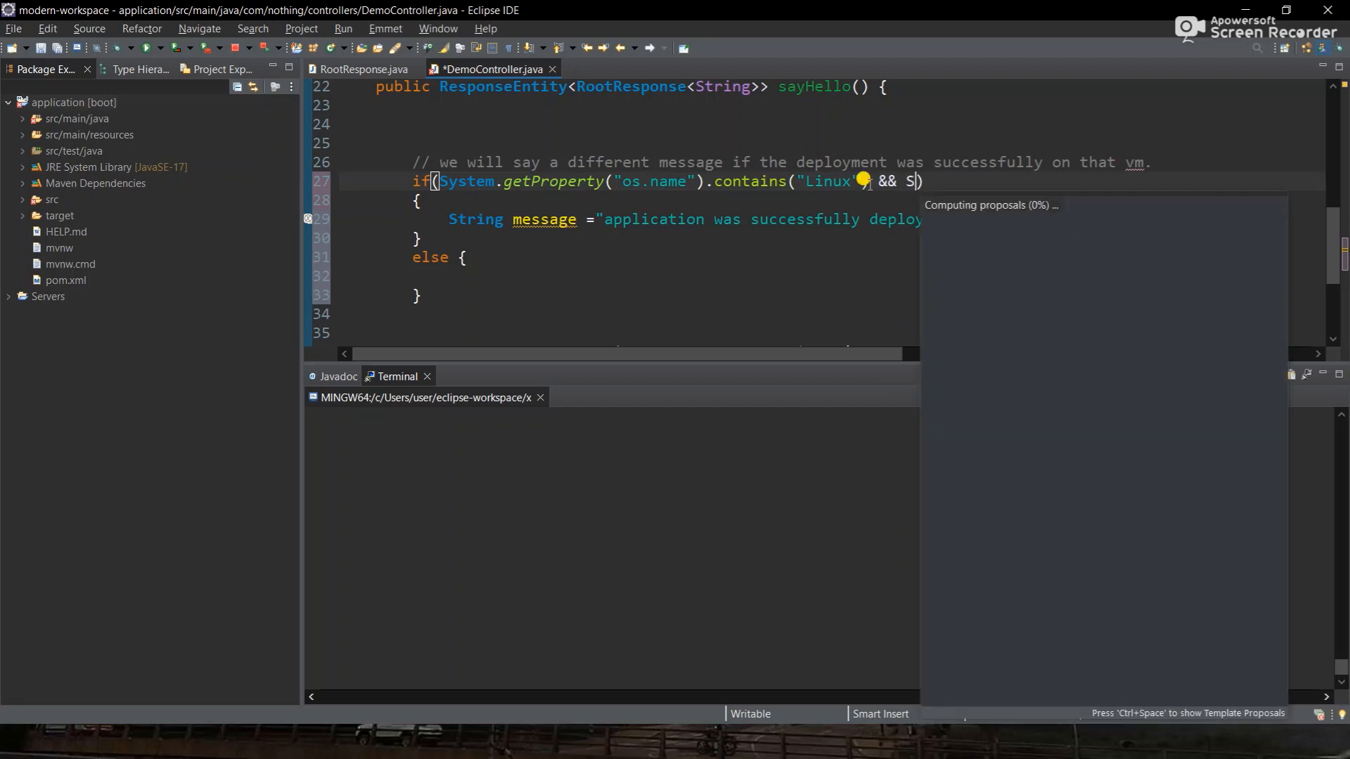
text(em.)
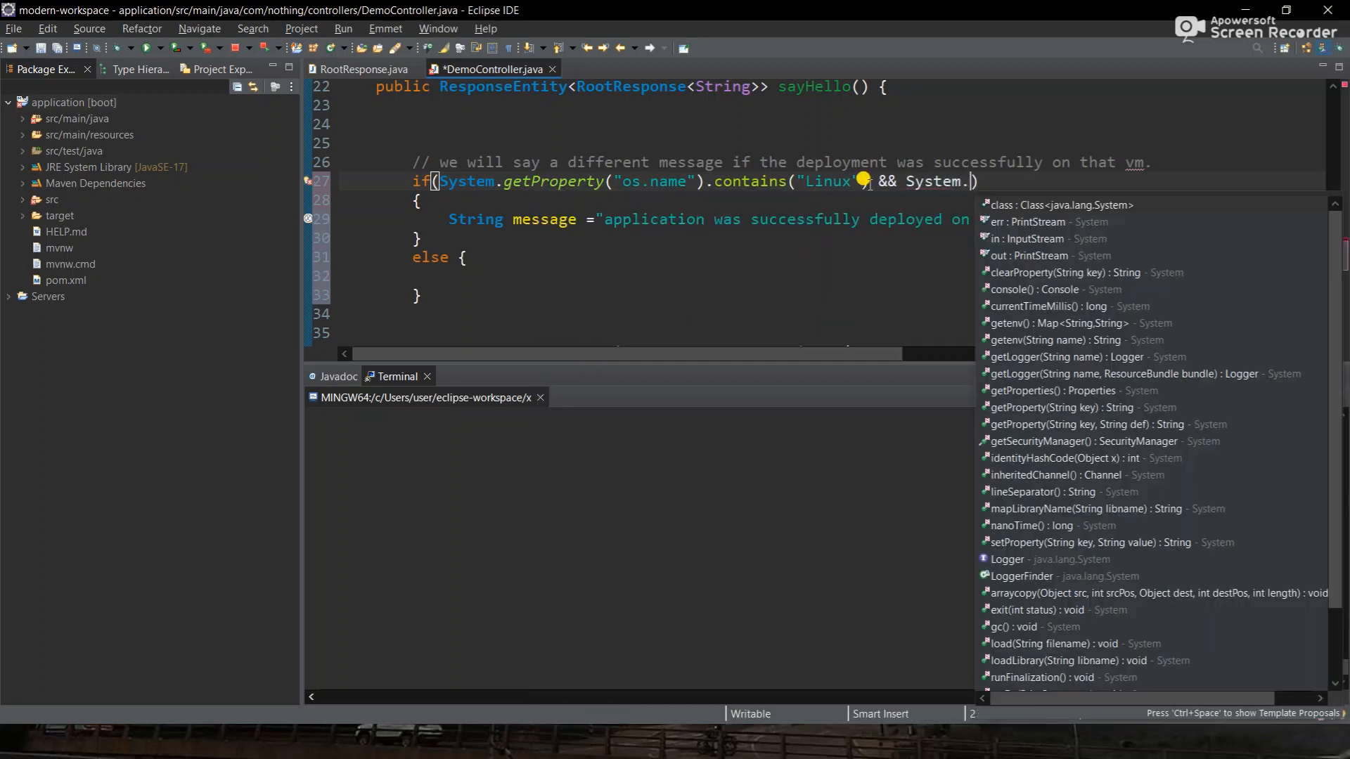
text(get)
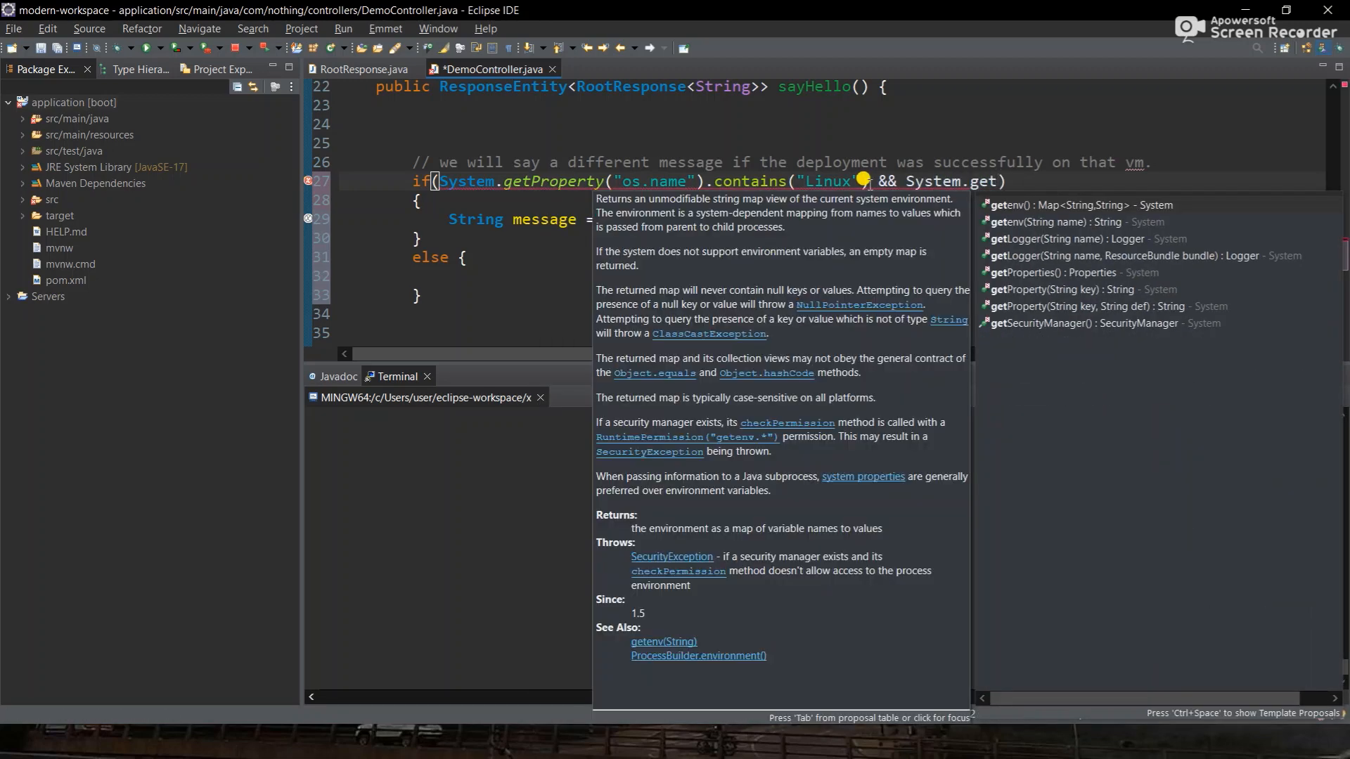
key(Return)
key(Left)
text(")
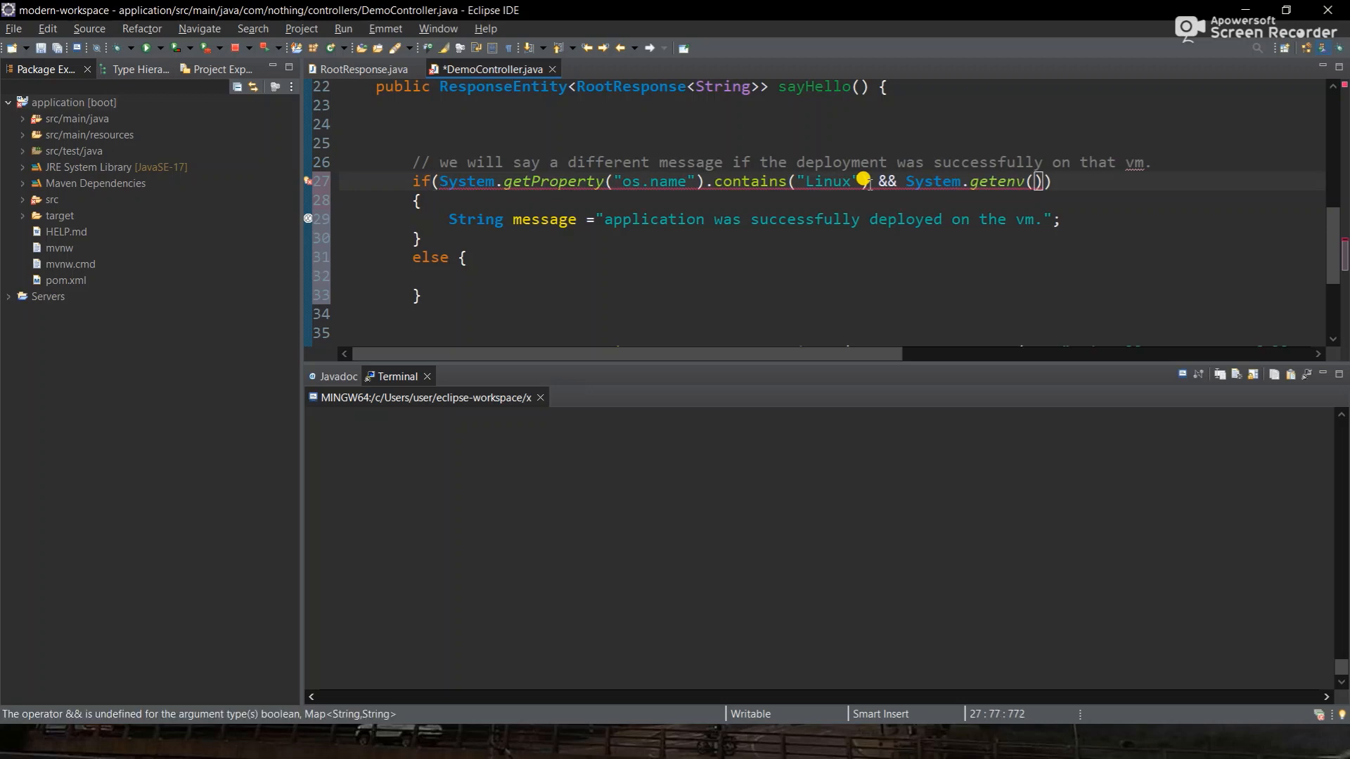
text(USER)
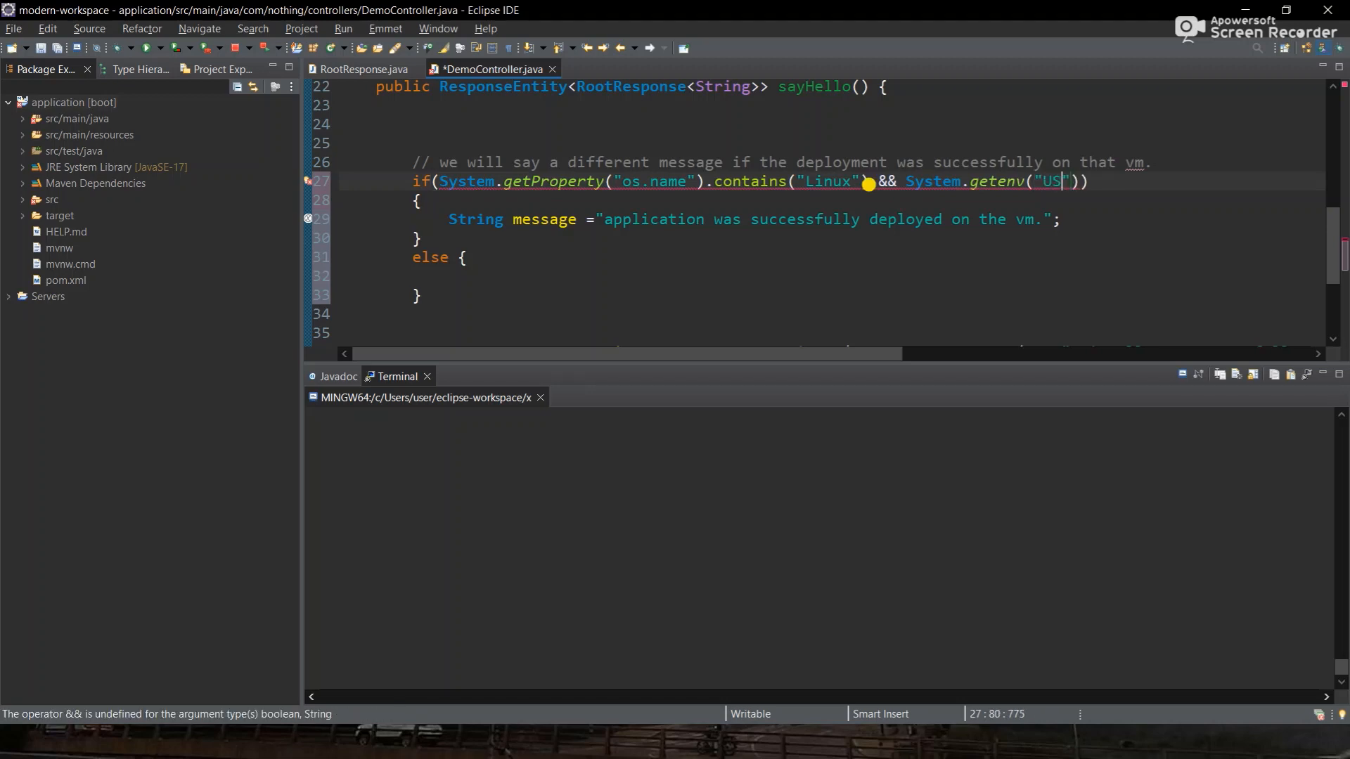
key(Right)
key(Right)
text(.con)
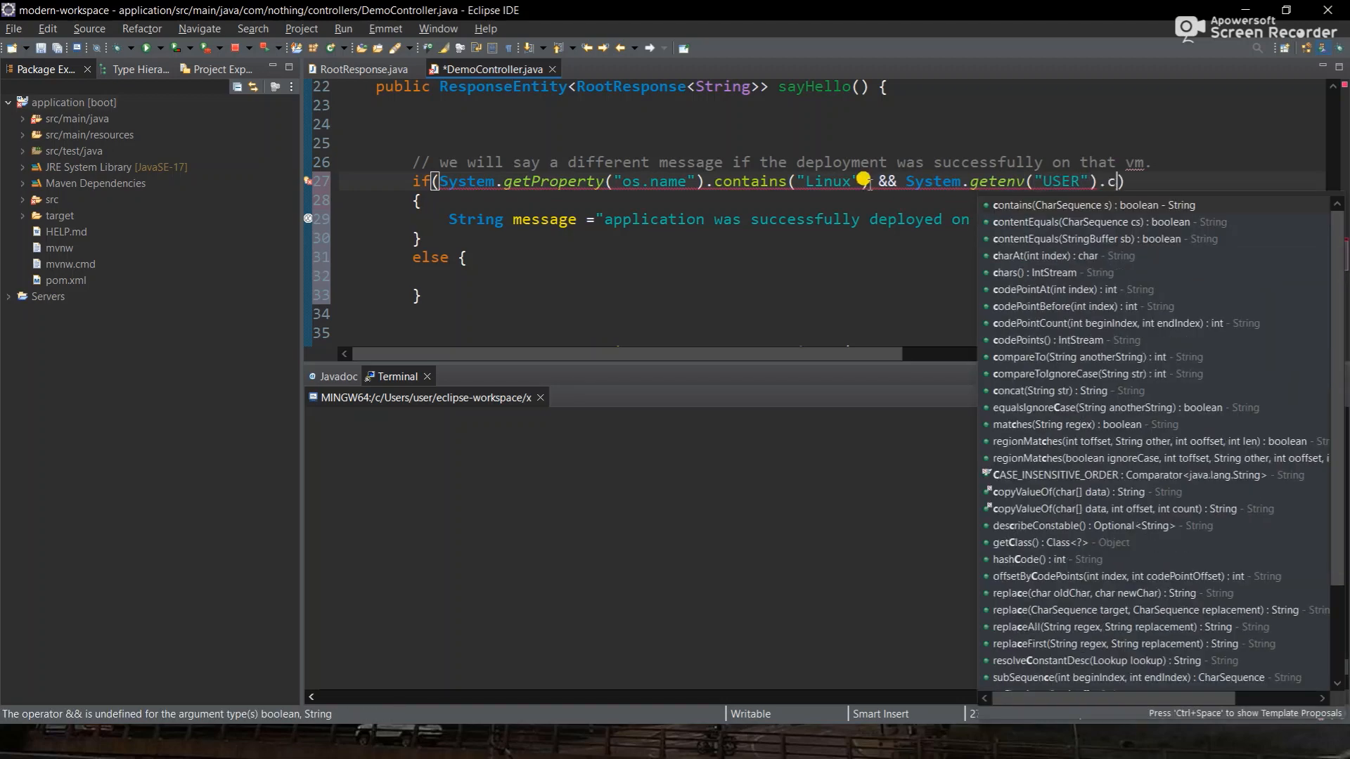
key(Return)
key(BackSpace)
text("tomcat"))
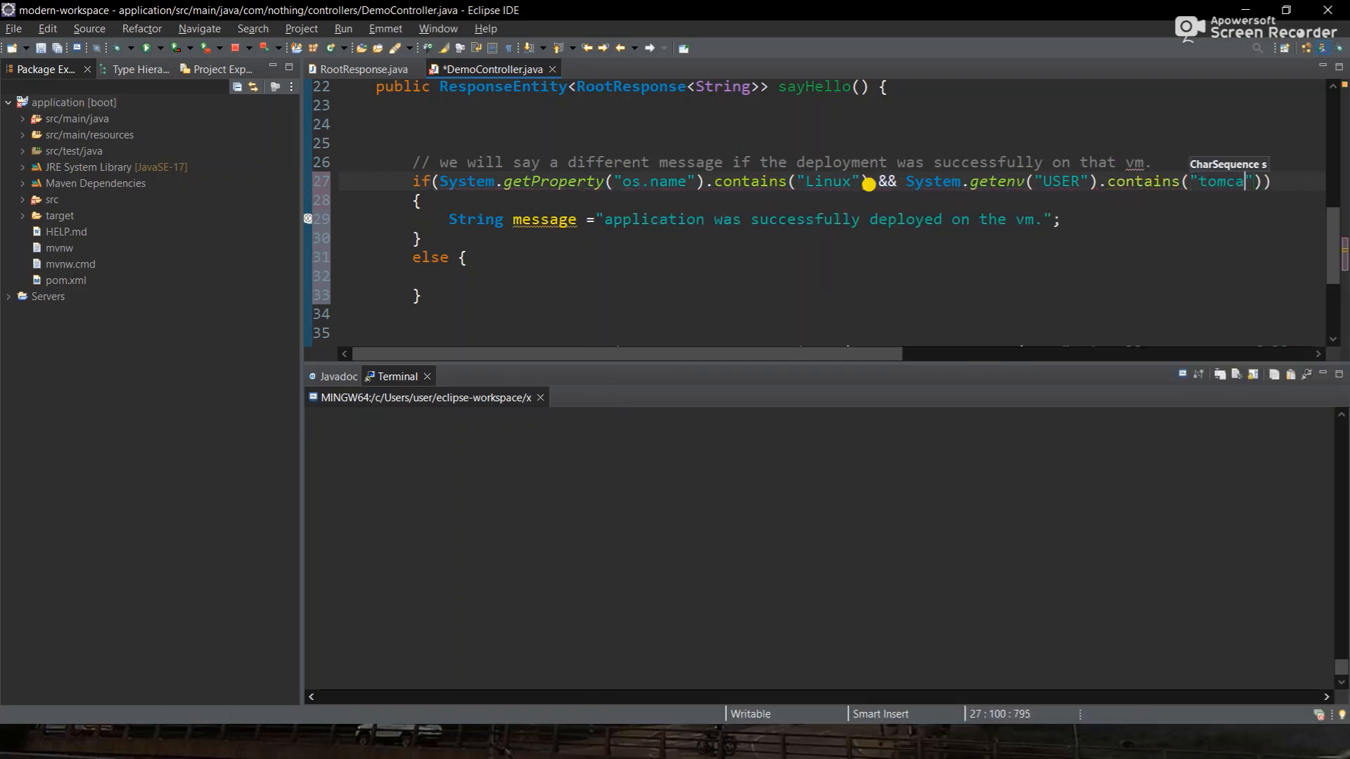
text(.)
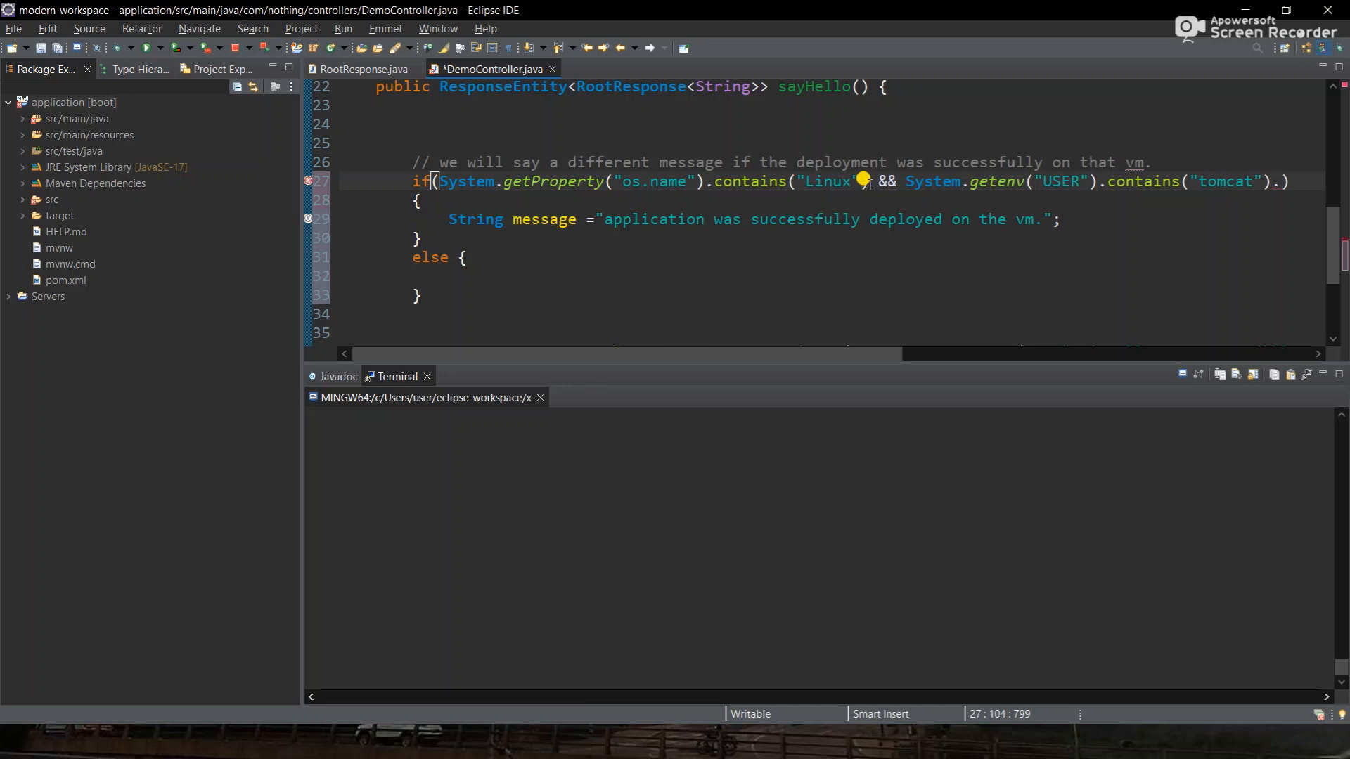
key(BackSpace)
key(ctrl+s)
- Replace the USER check's contains with equalsIgnoreCase("tomcat") and save DemoController.java
scroll(865, 182, right, 3)
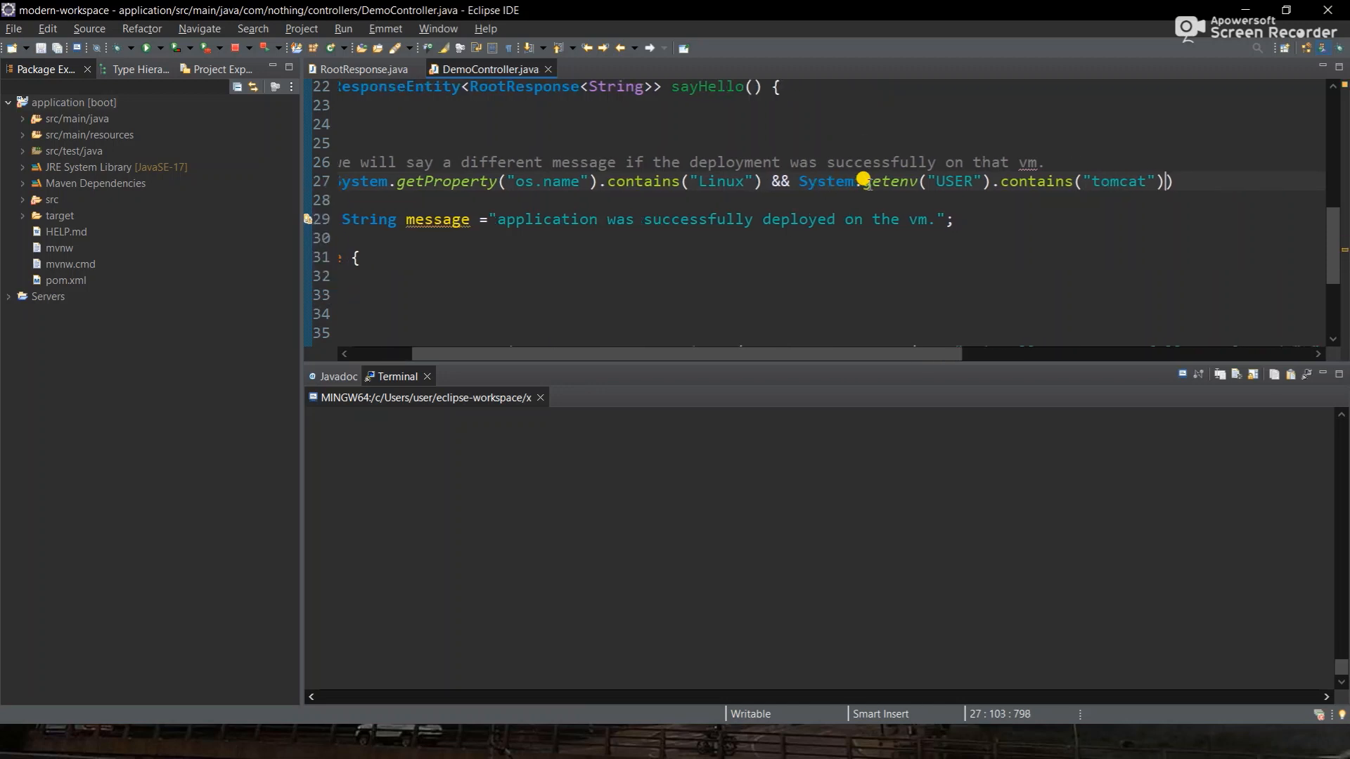
double_click(1030, 181)
text(eq)
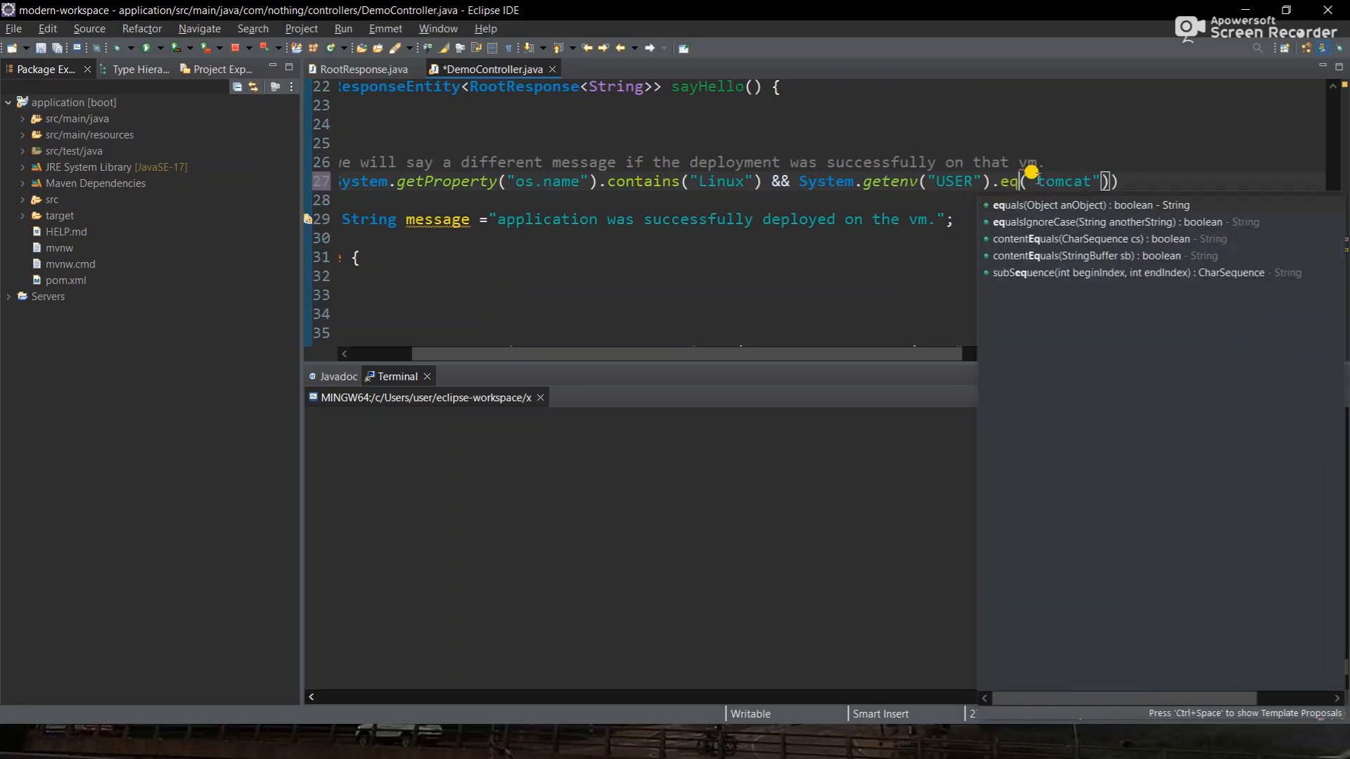
key(Down)
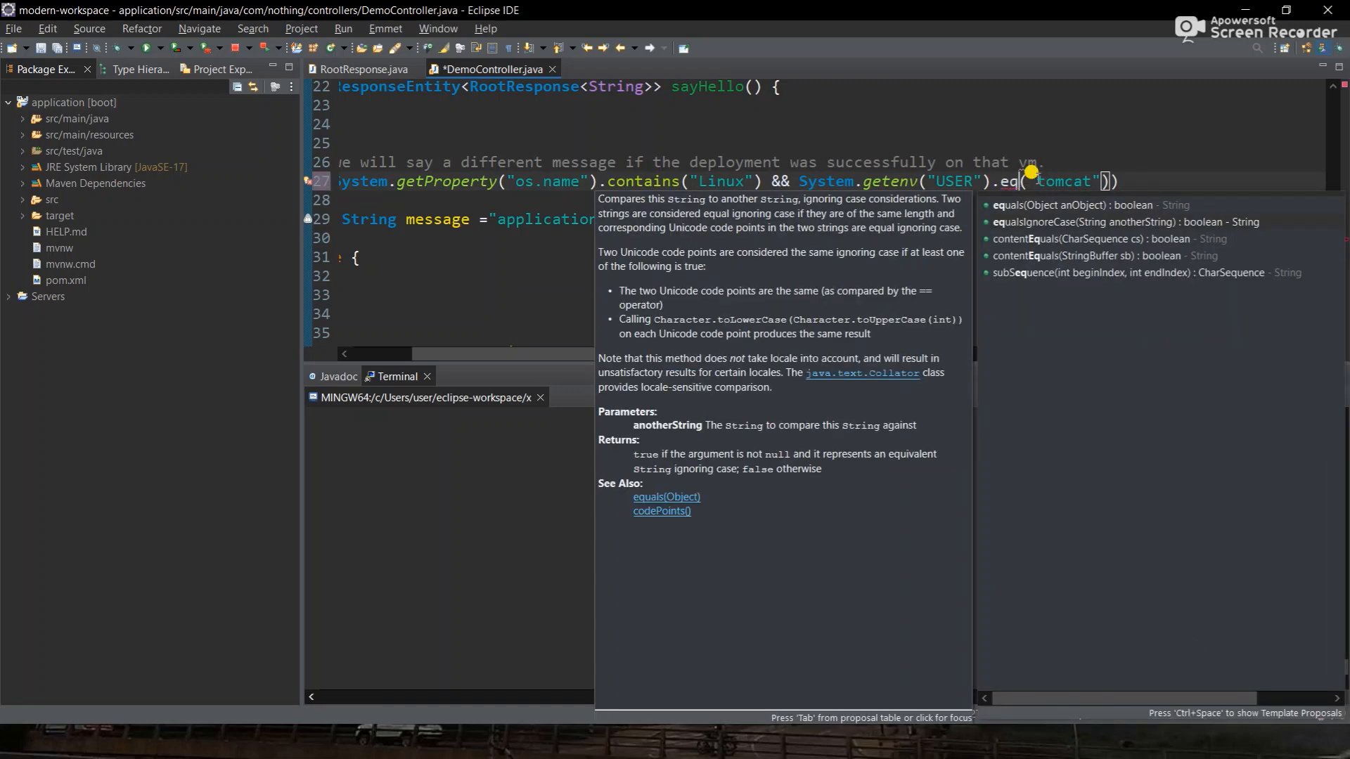
key(Return)
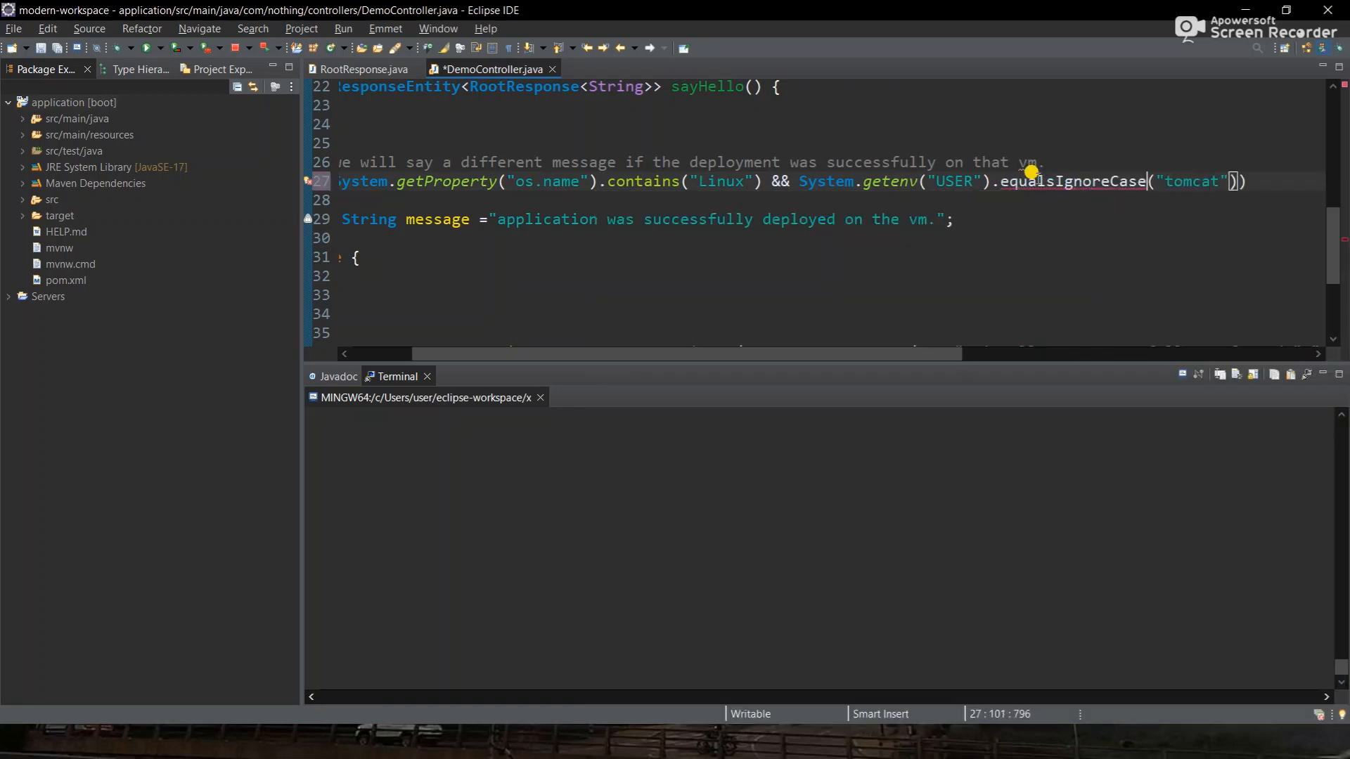
key(ctrl+s)
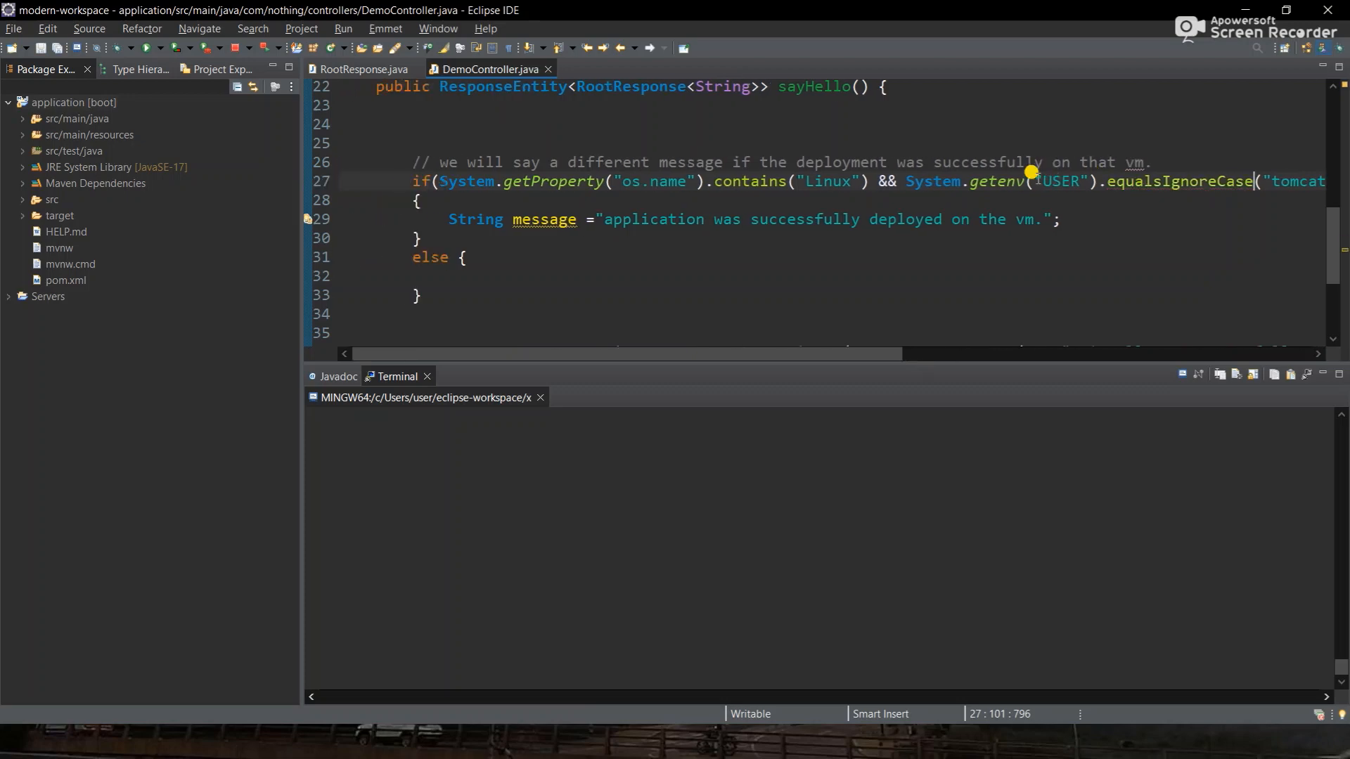
scroll(1015, 179, right, 3)
scroll(1012, 177, left, 3)
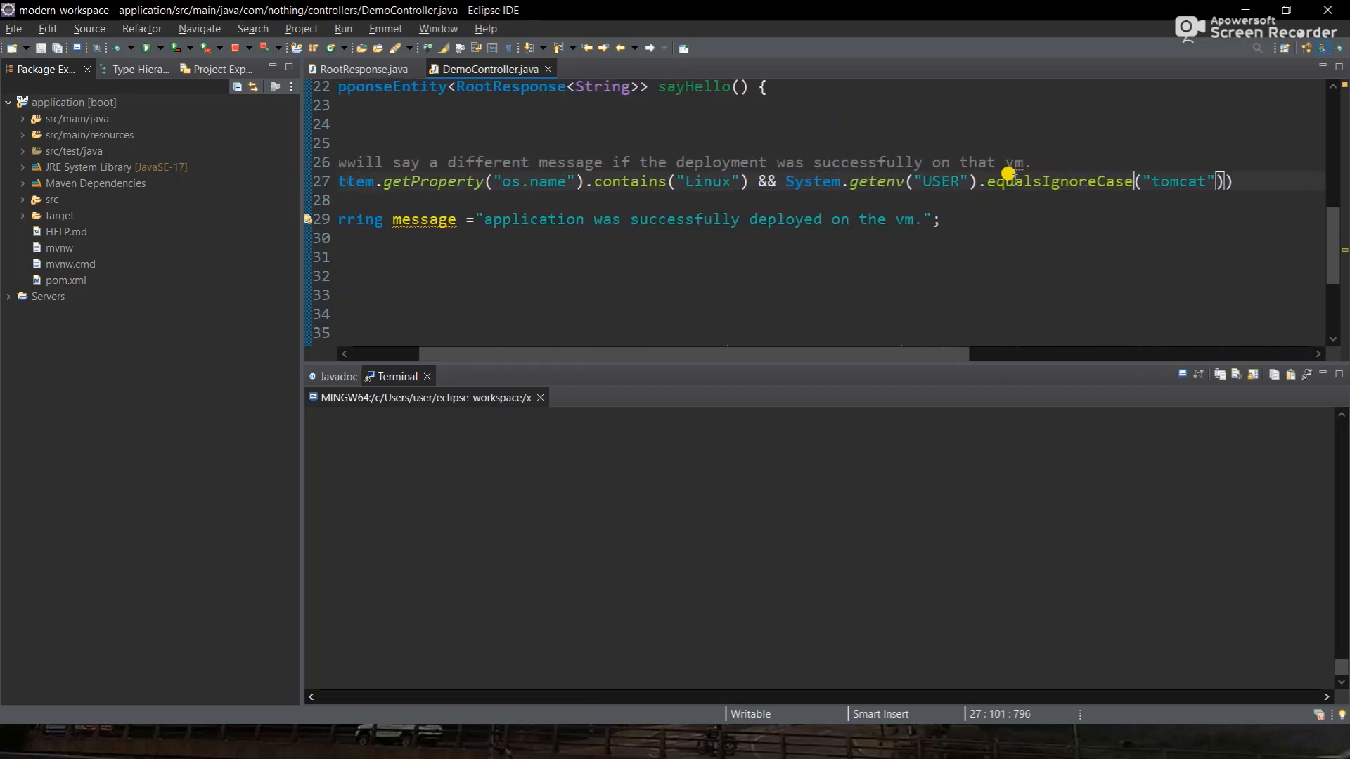
click(833, 181)
scroll(1178, 166, right, 1)
scroll(1178, 167, left, 1)
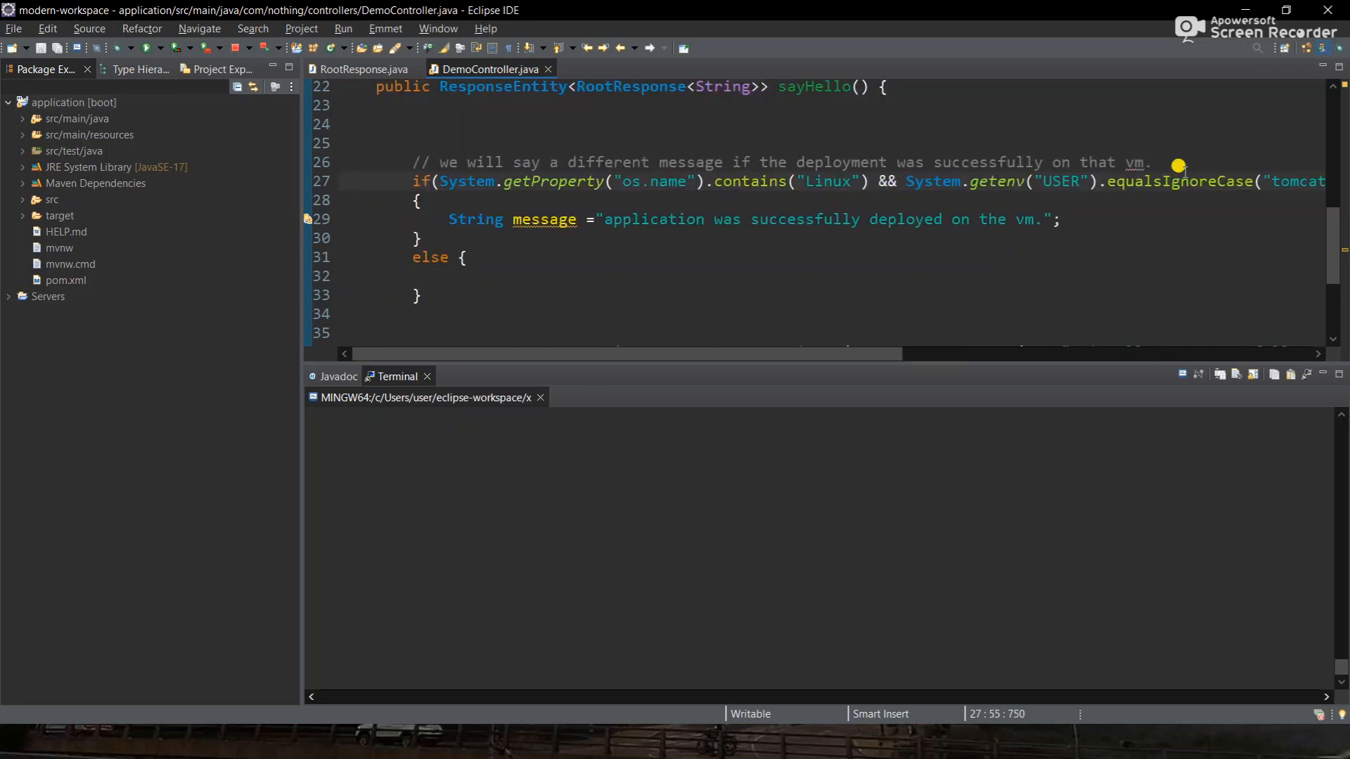
scroll(733, 236, down, 1)
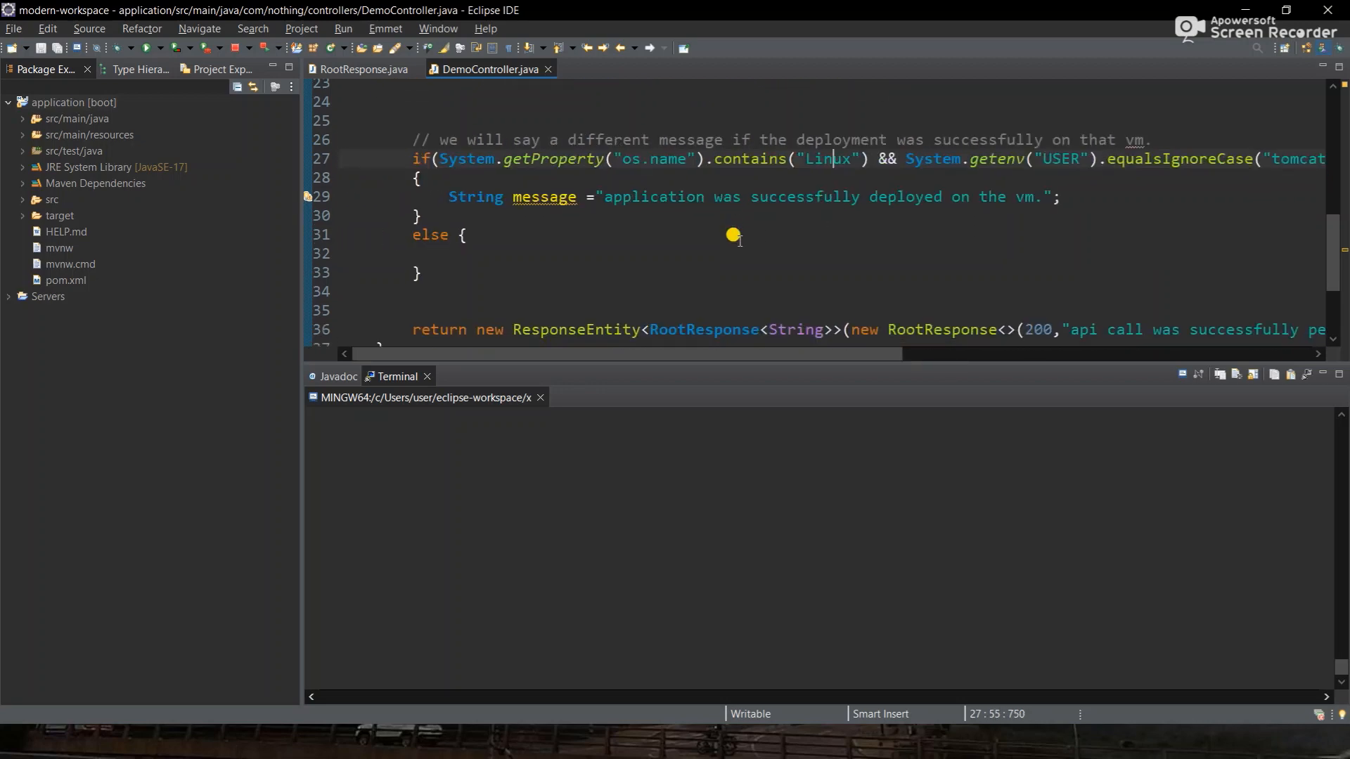
- Replace the fixed api-call success text in the RootResponse return with message
double_click(541, 196)
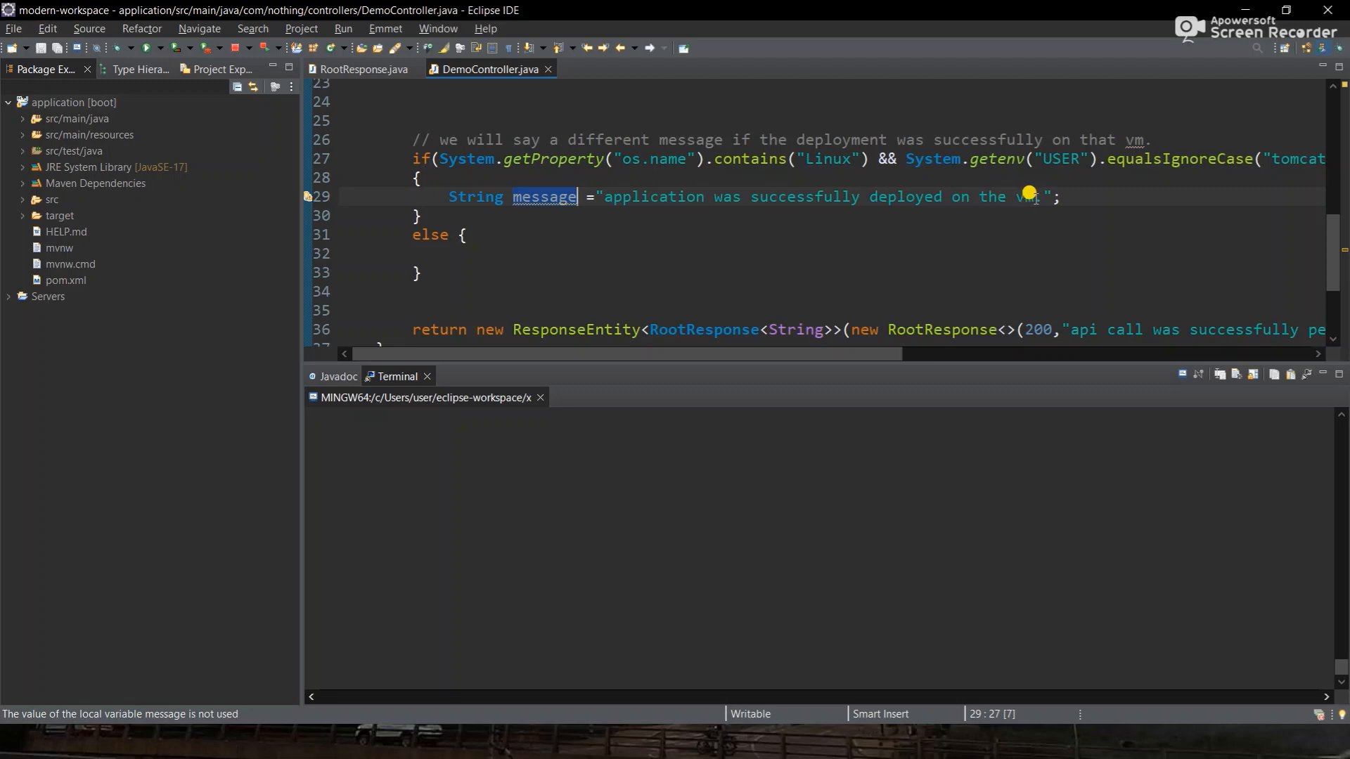
scroll(1027, 191, down, 1)
scroll(1027, 191, up, 1)
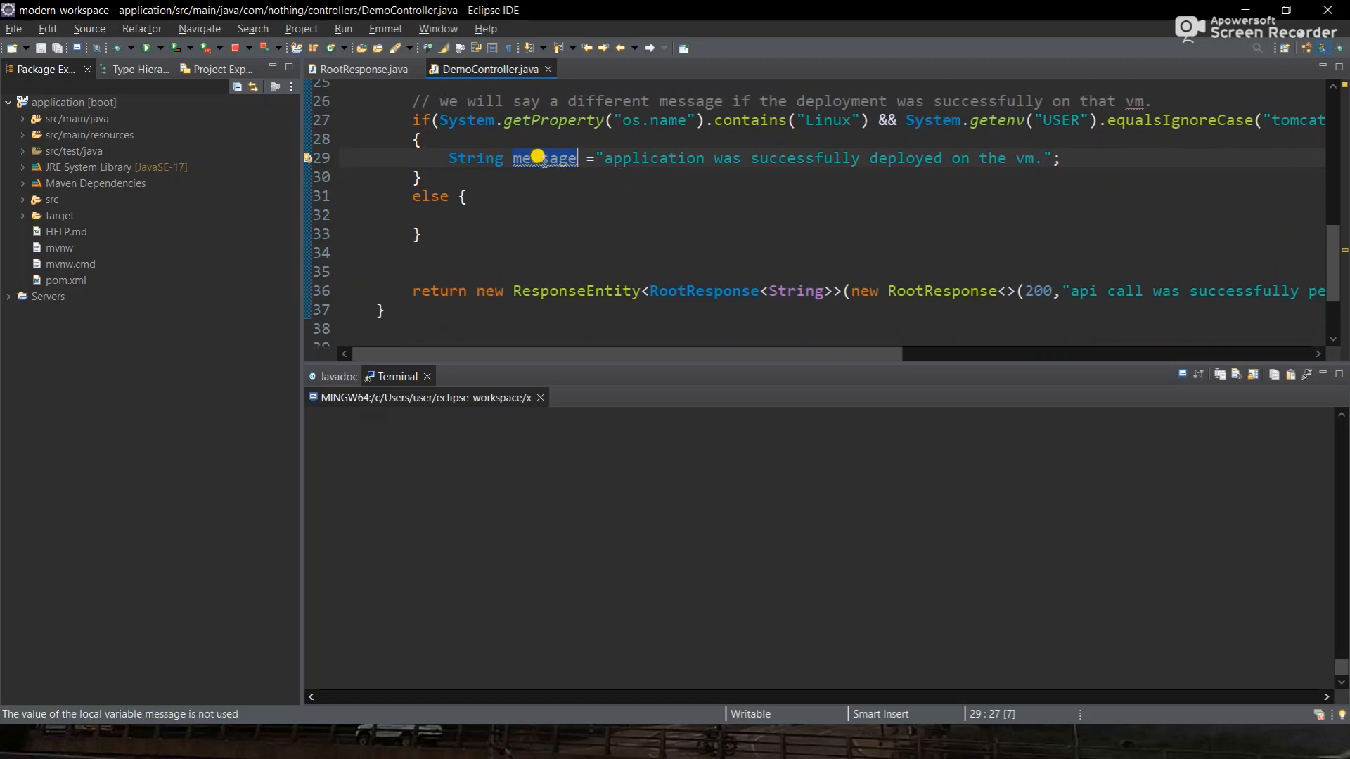
scroll(538, 157, right, 10)
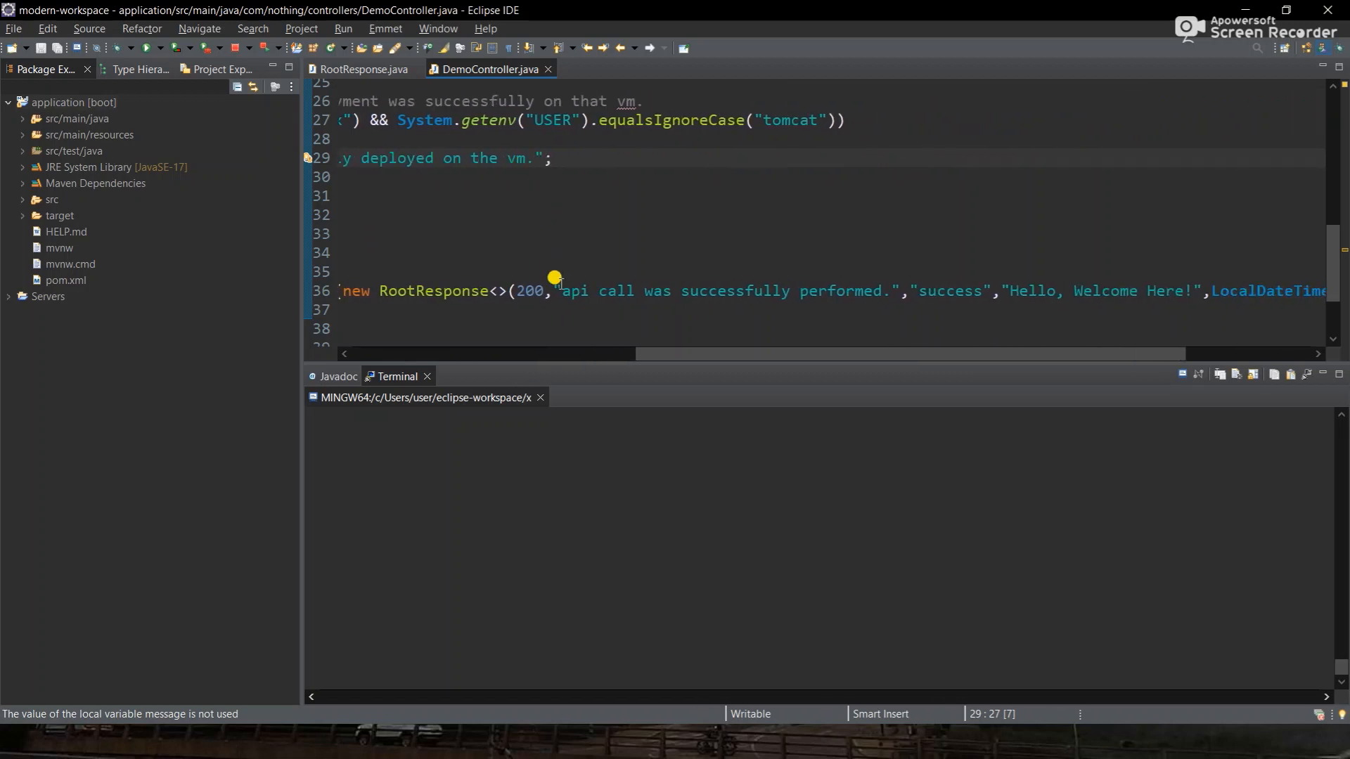
drag(554, 288, 714, 268)
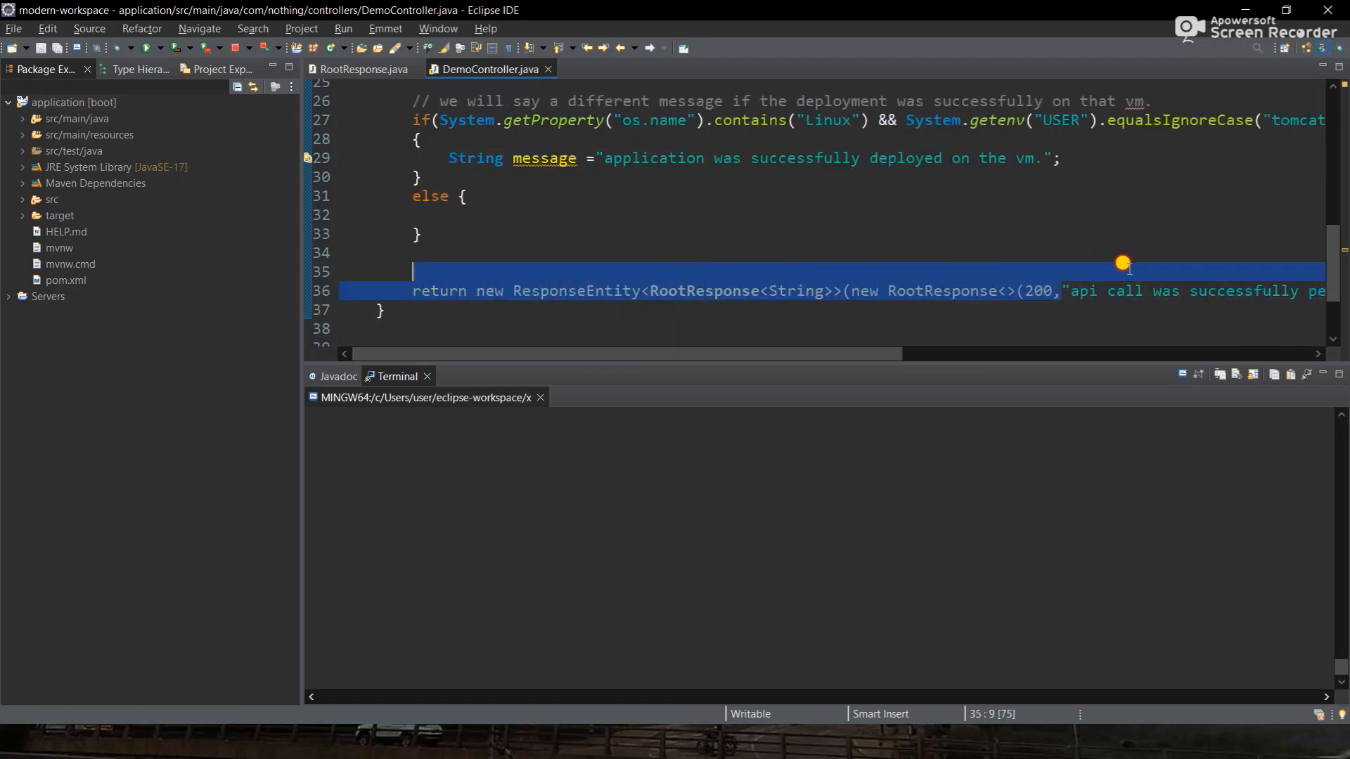
scroll(1123, 266, right, 5)
click(1143, 287)
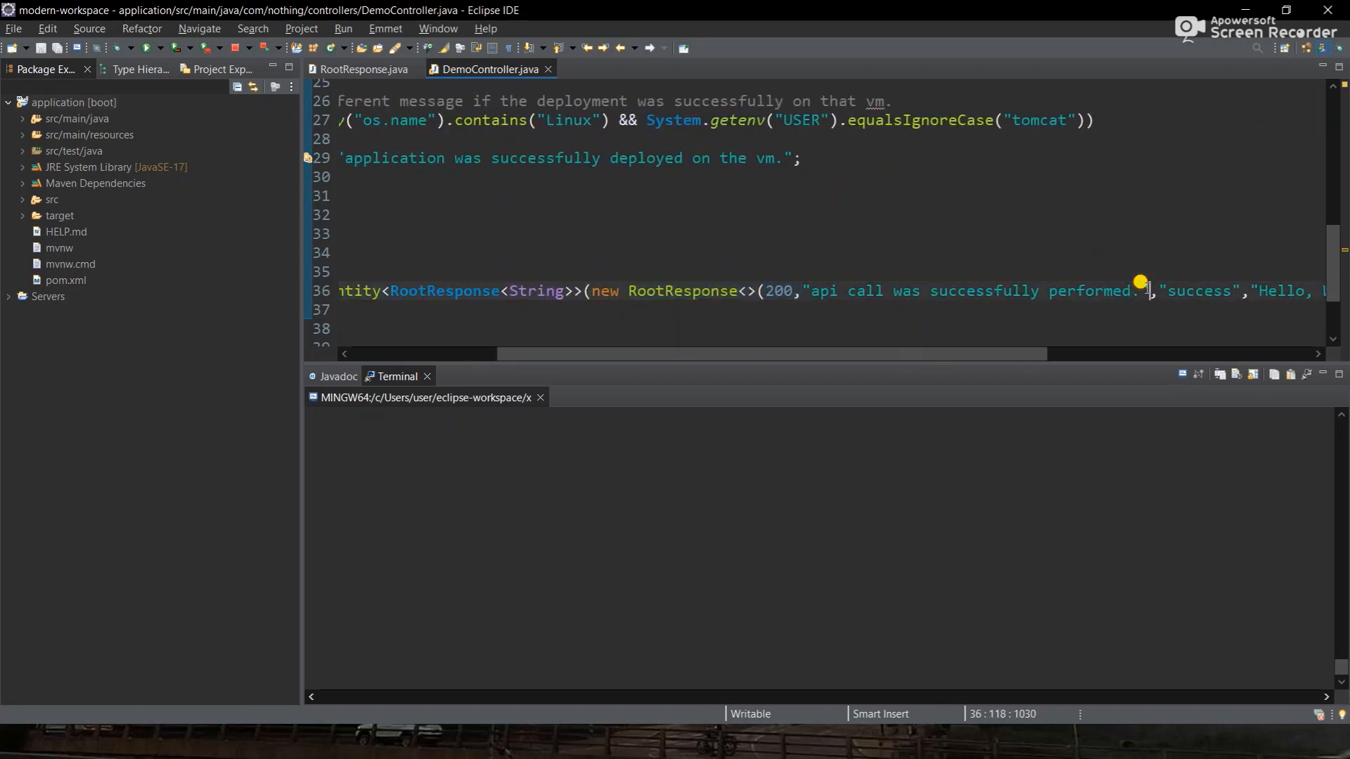
scroll(858, 290, left, 5)
shift+click(1048, 290)
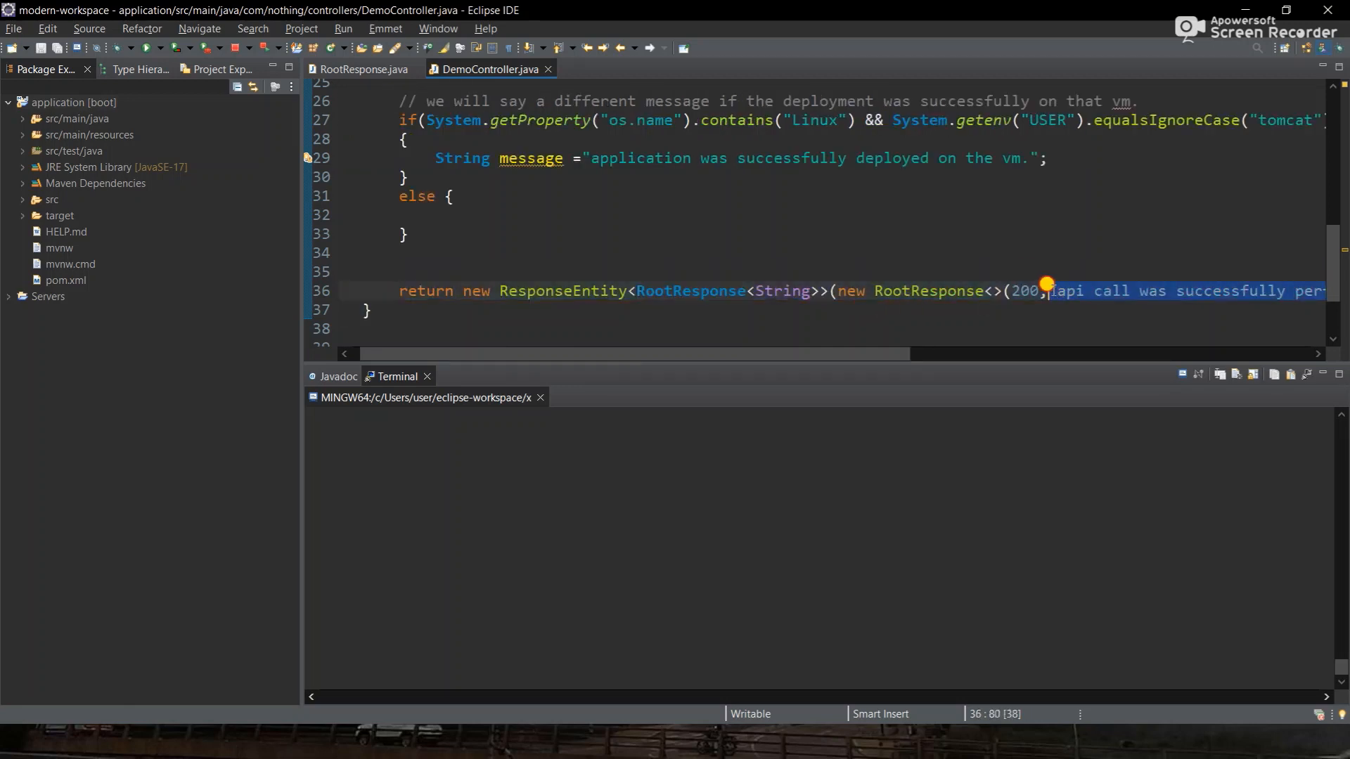
key(BackSpace)
text(message,)
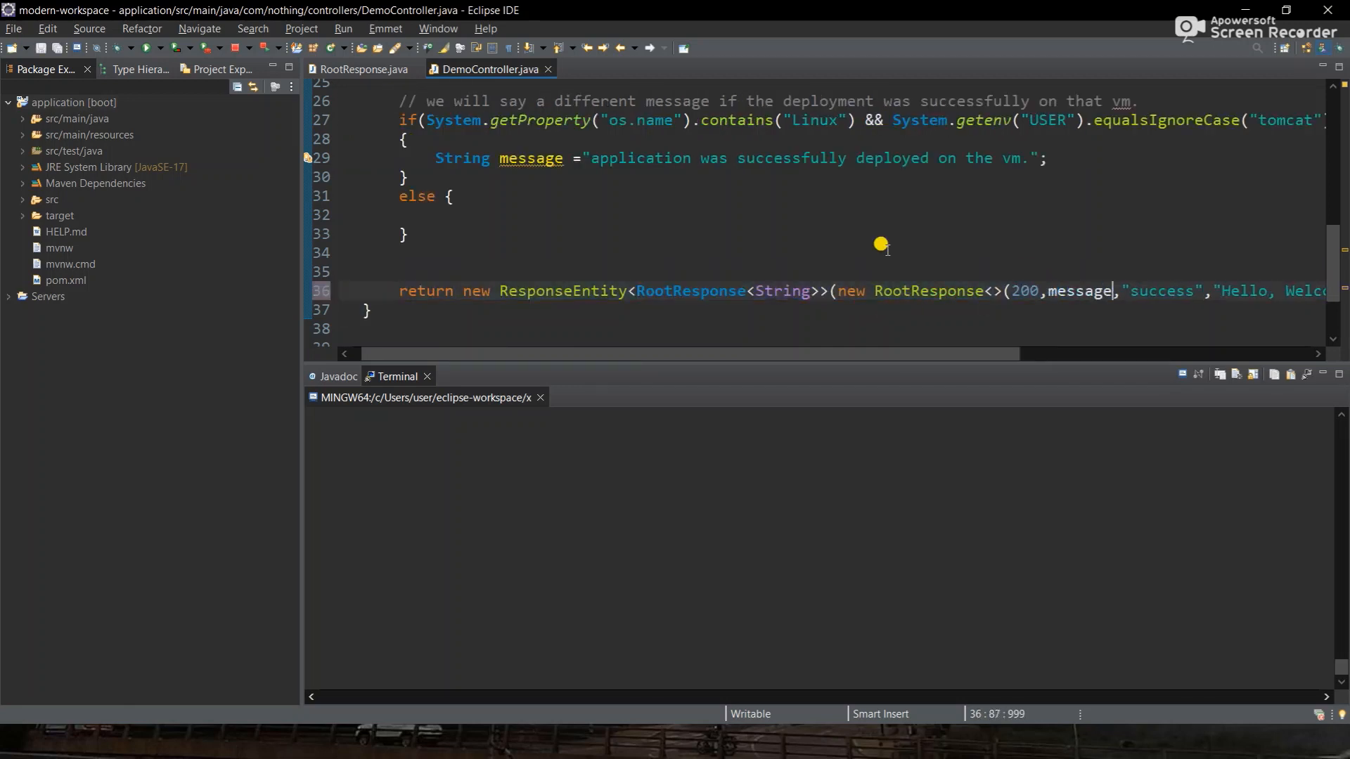
- Declare String message; on line 25, drop String from the line 29 assignment, and save
scroll(771, 208, up, 1)
scroll(773, 210, up, 2)
drag(571, 192, 427, 191)
key(ctrl+c)
scroll(425, 180, up, 2)
click(414, 142)
key(ctrl+v)
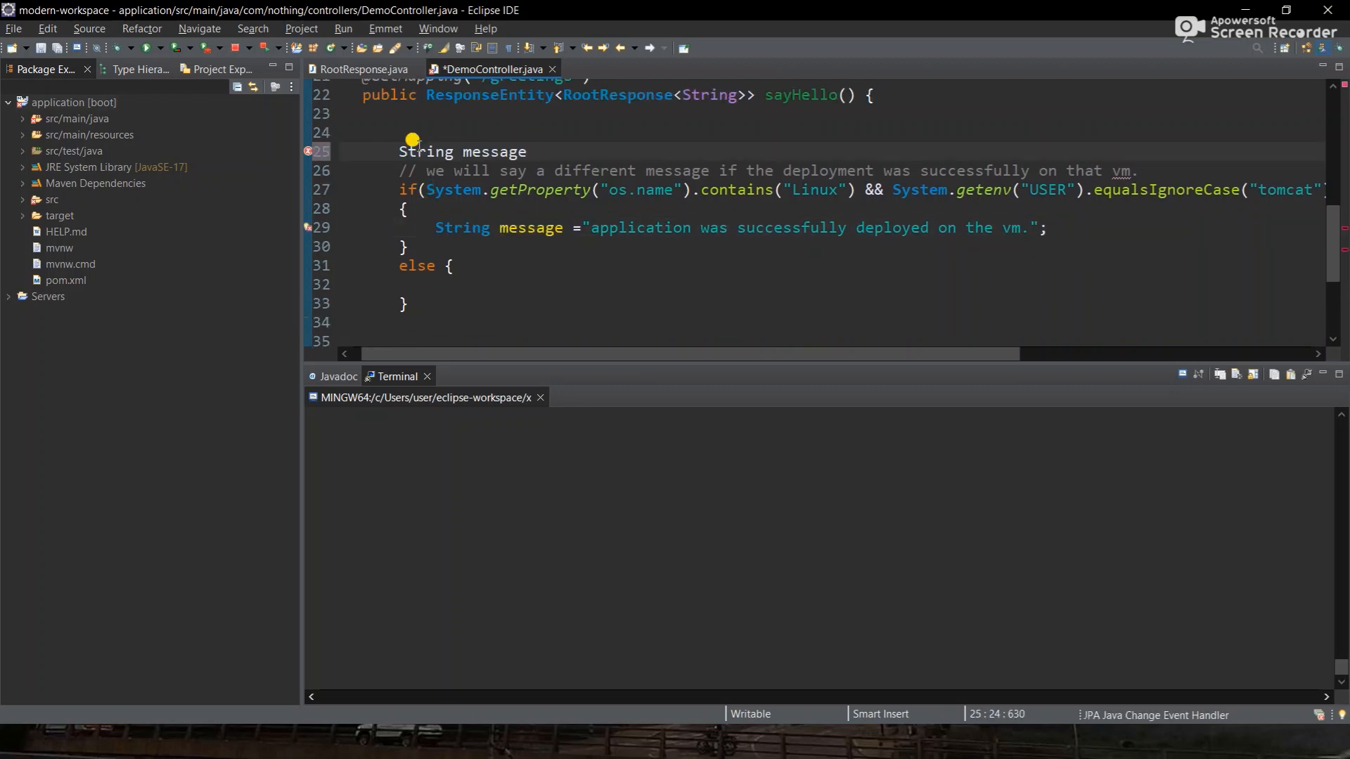
key(BackSpace)
text(;)
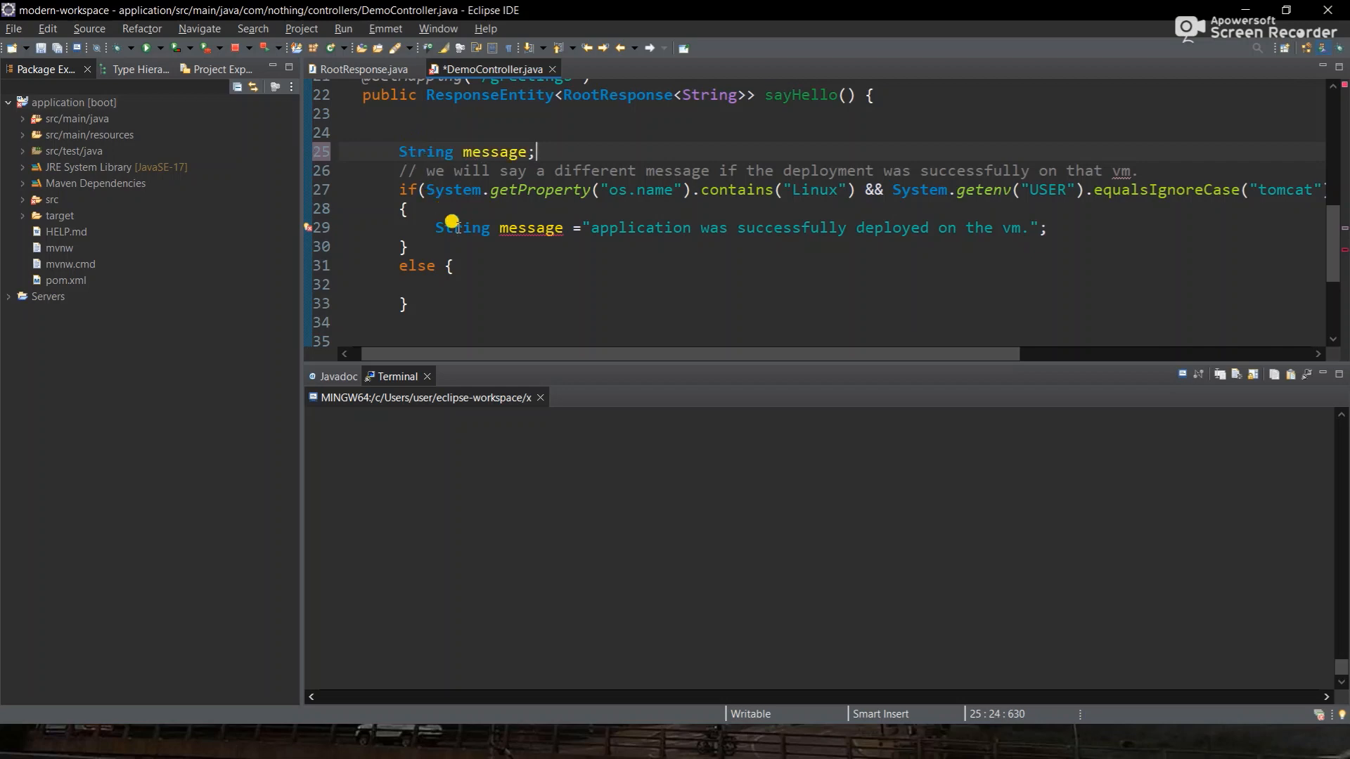
double_click(454, 225)
key(Delete)
key(ctrl+s)
scroll(452, 222, down, 2)
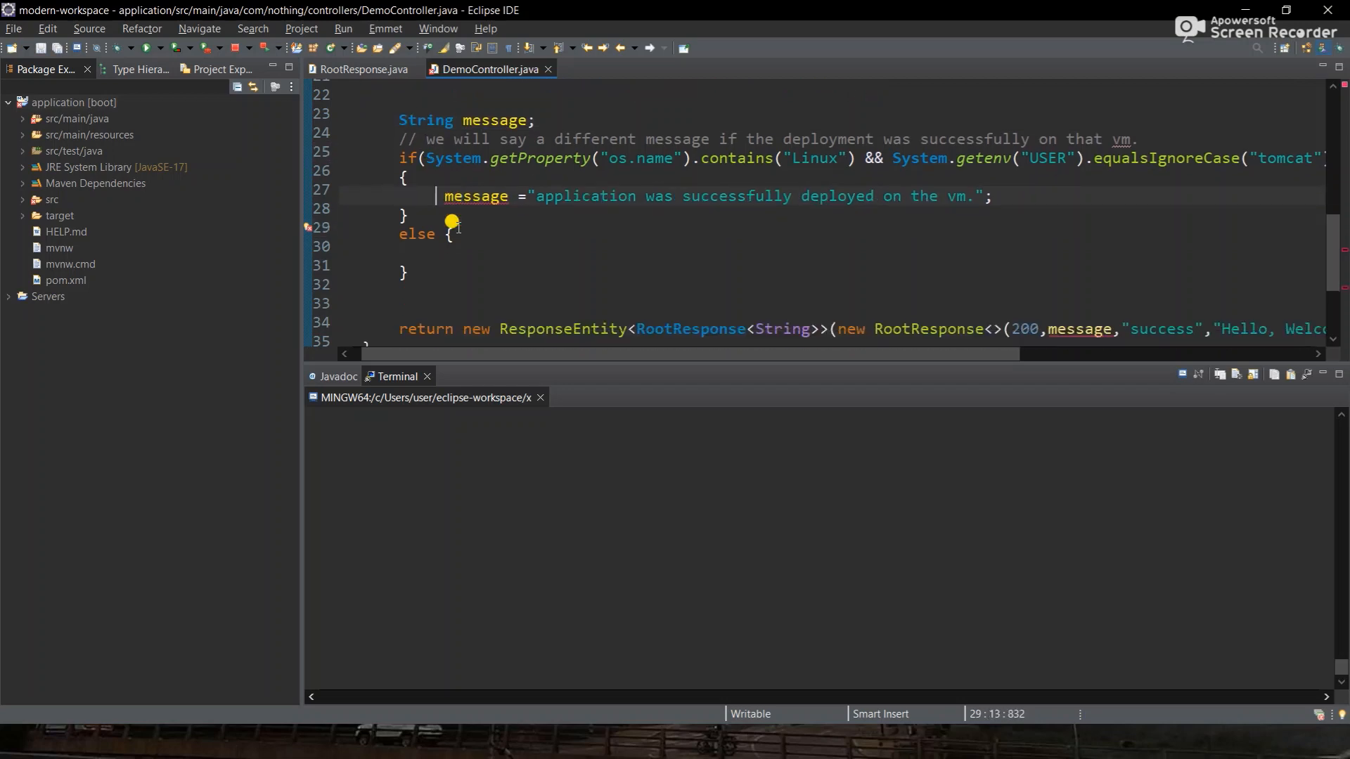
scroll(452, 222, down, 1)
- Remove the tomcat USER check from the Linux condition on line 27 and save
scroll(452, 222, up, 1)
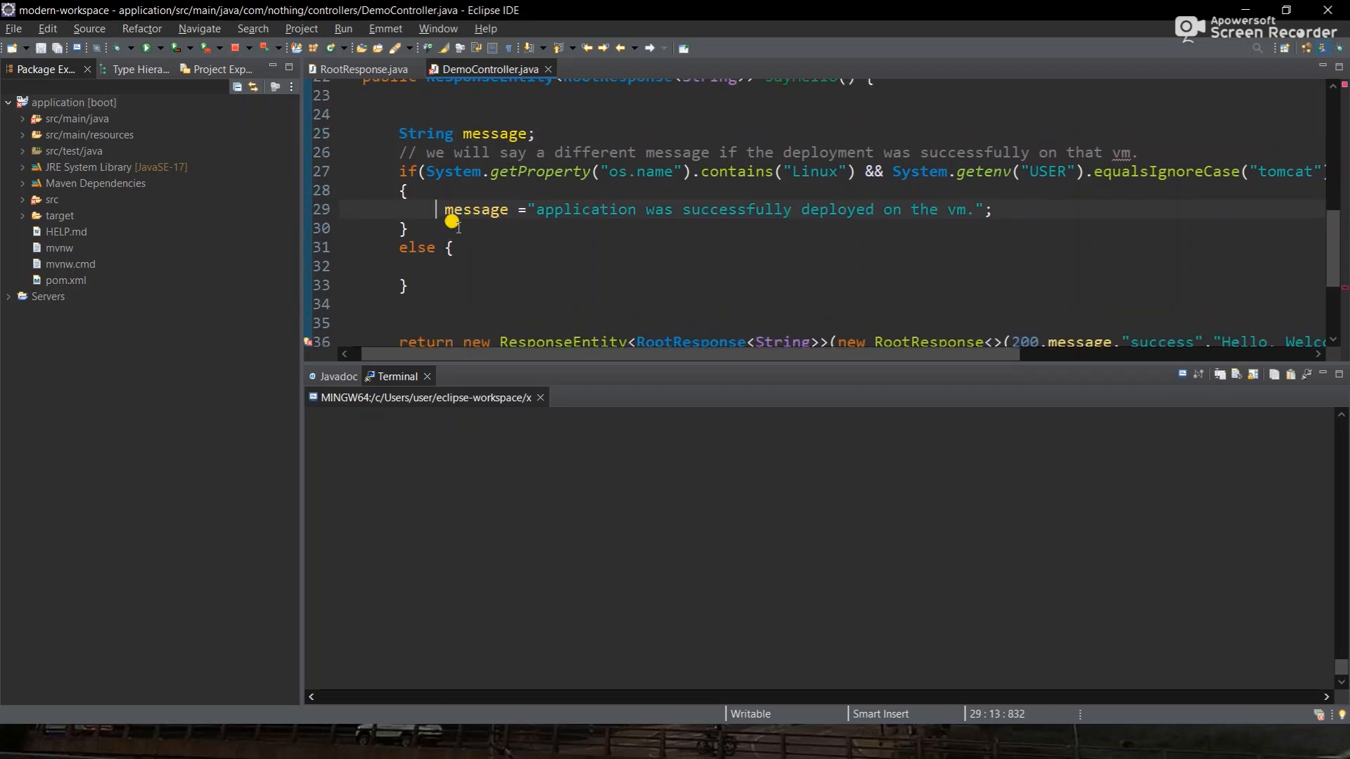
scroll(452, 222, right, 3)
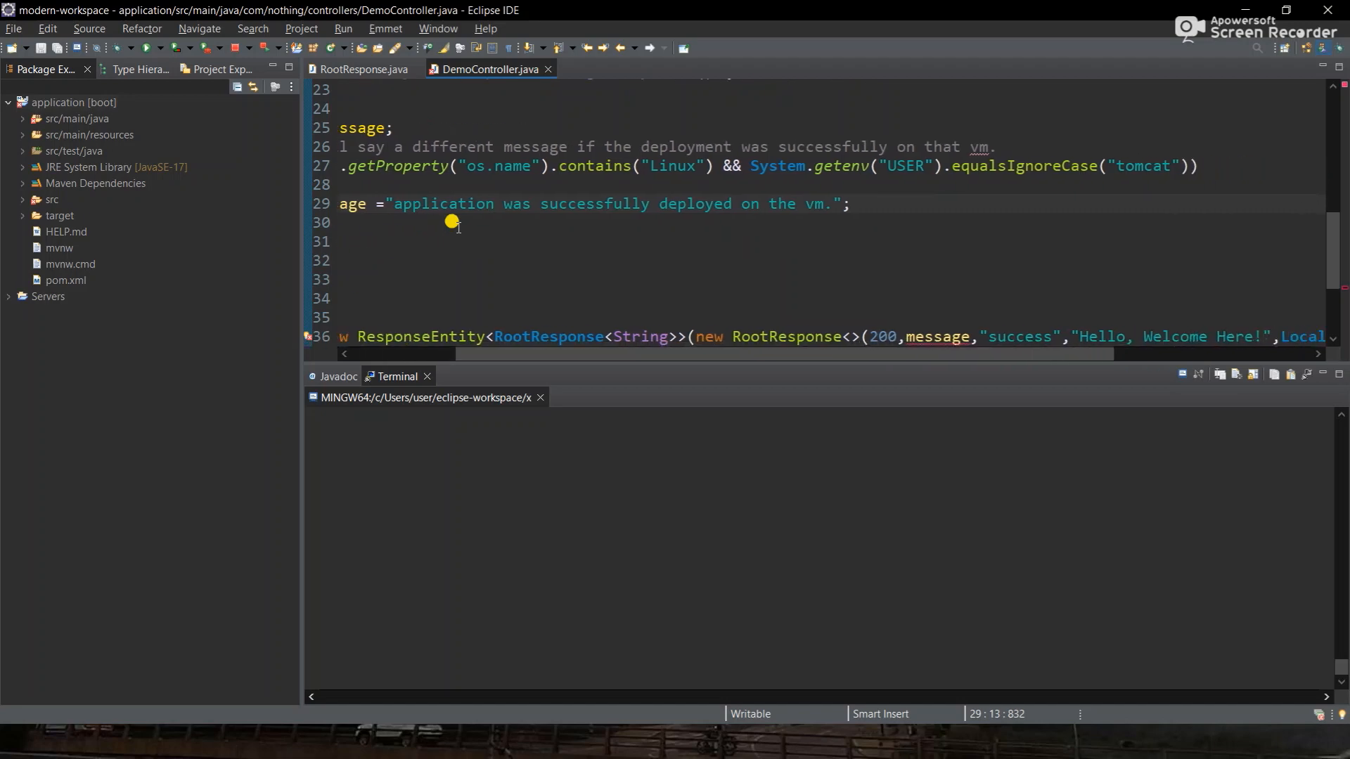
drag(722, 168, 1186, 166)
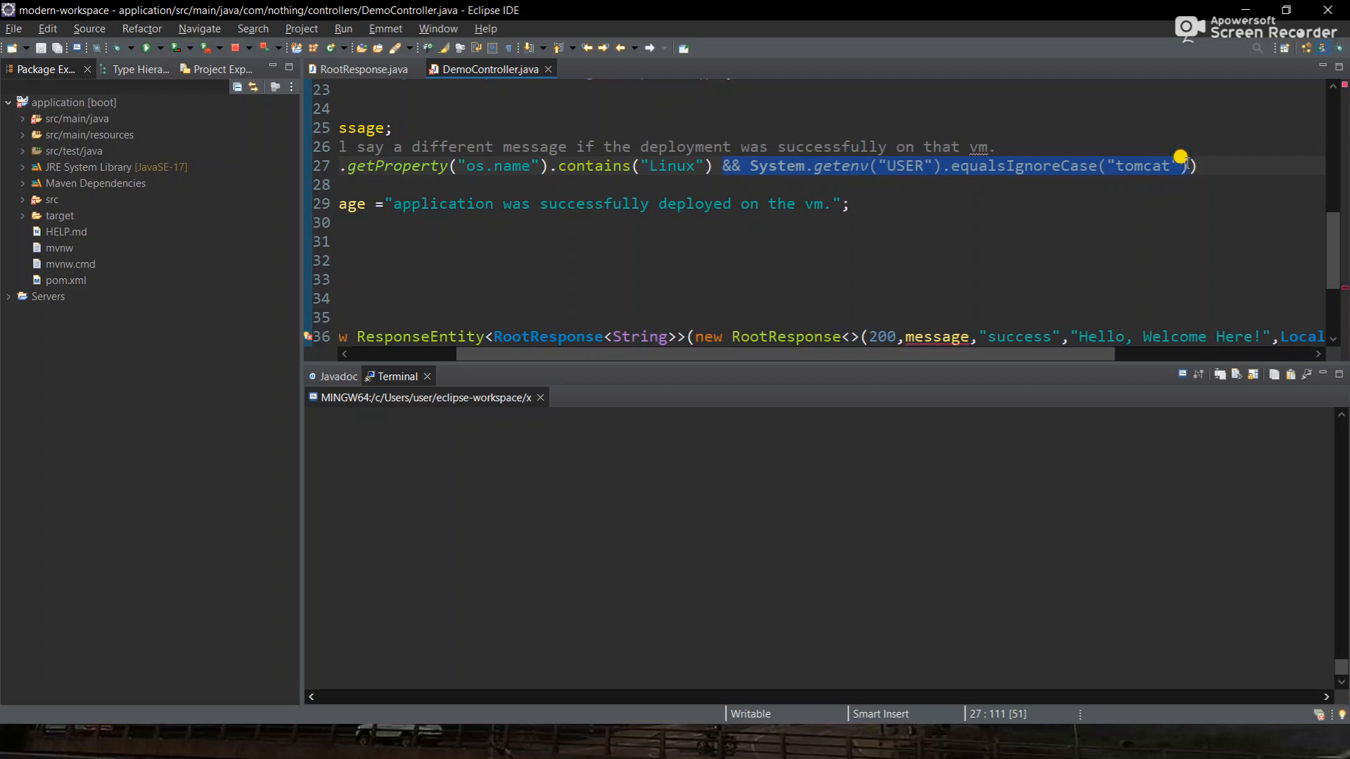
key(BackSpace)
key(BackSpace)
key(ctrl+s)
scroll(1186, 163, left, 3)
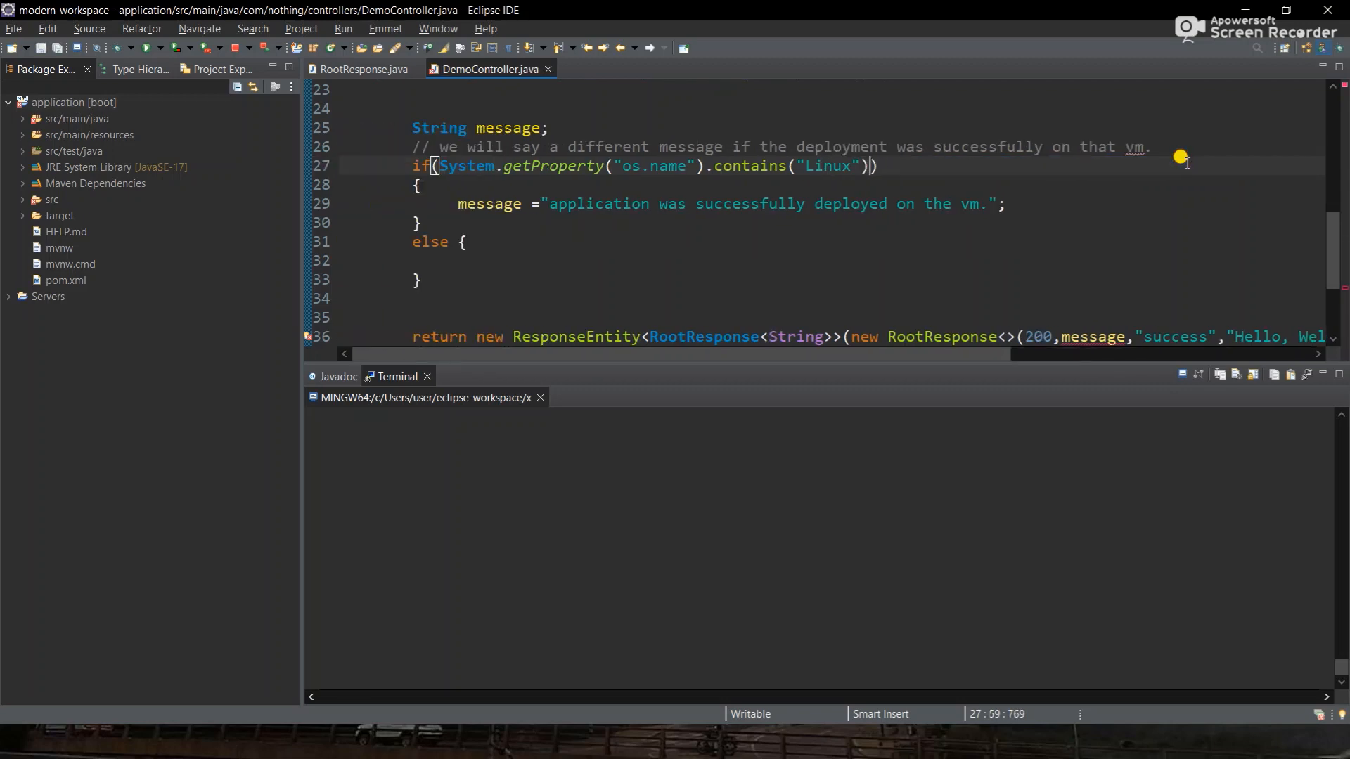
- Add throw new IllegalDeploymentException(); on a new line inside the else block
scroll(569, 260, down, 1)
click(464, 240)
key(Return)
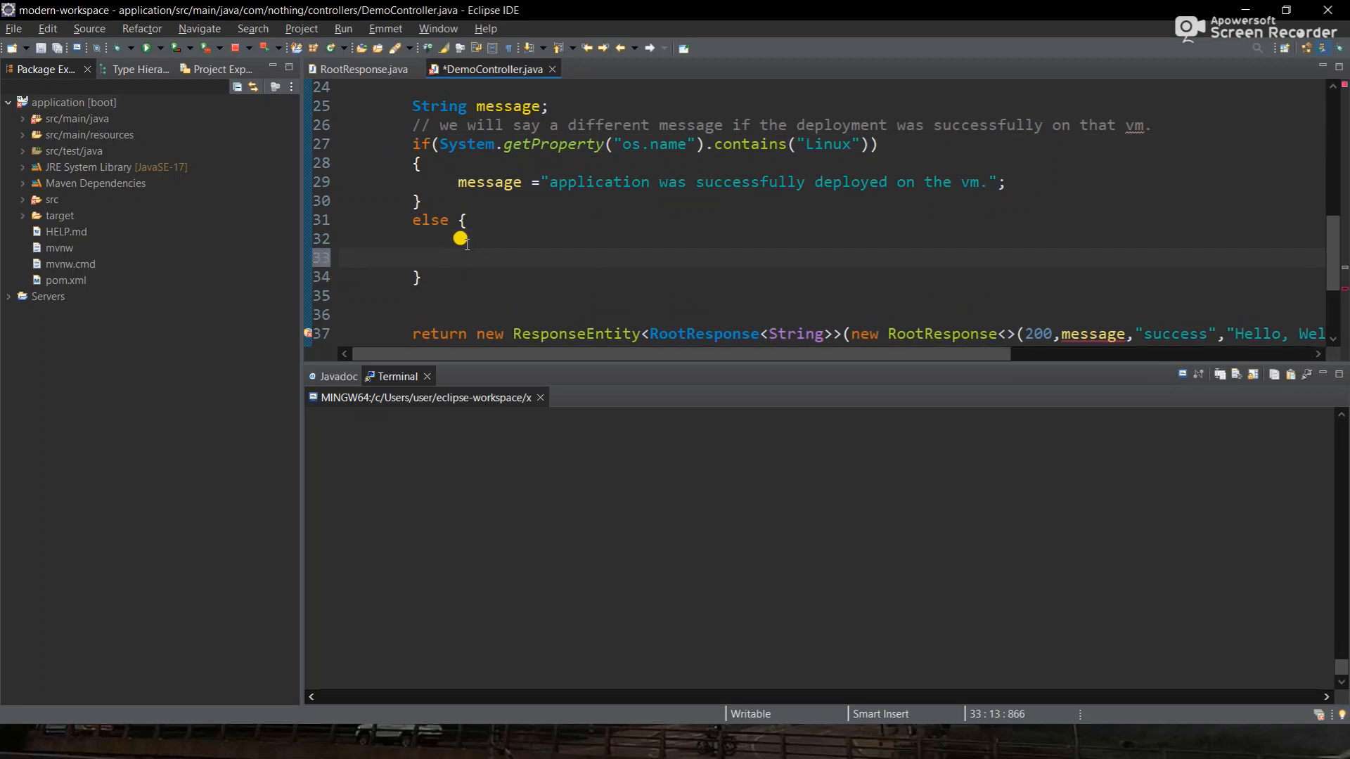
text(throw new )
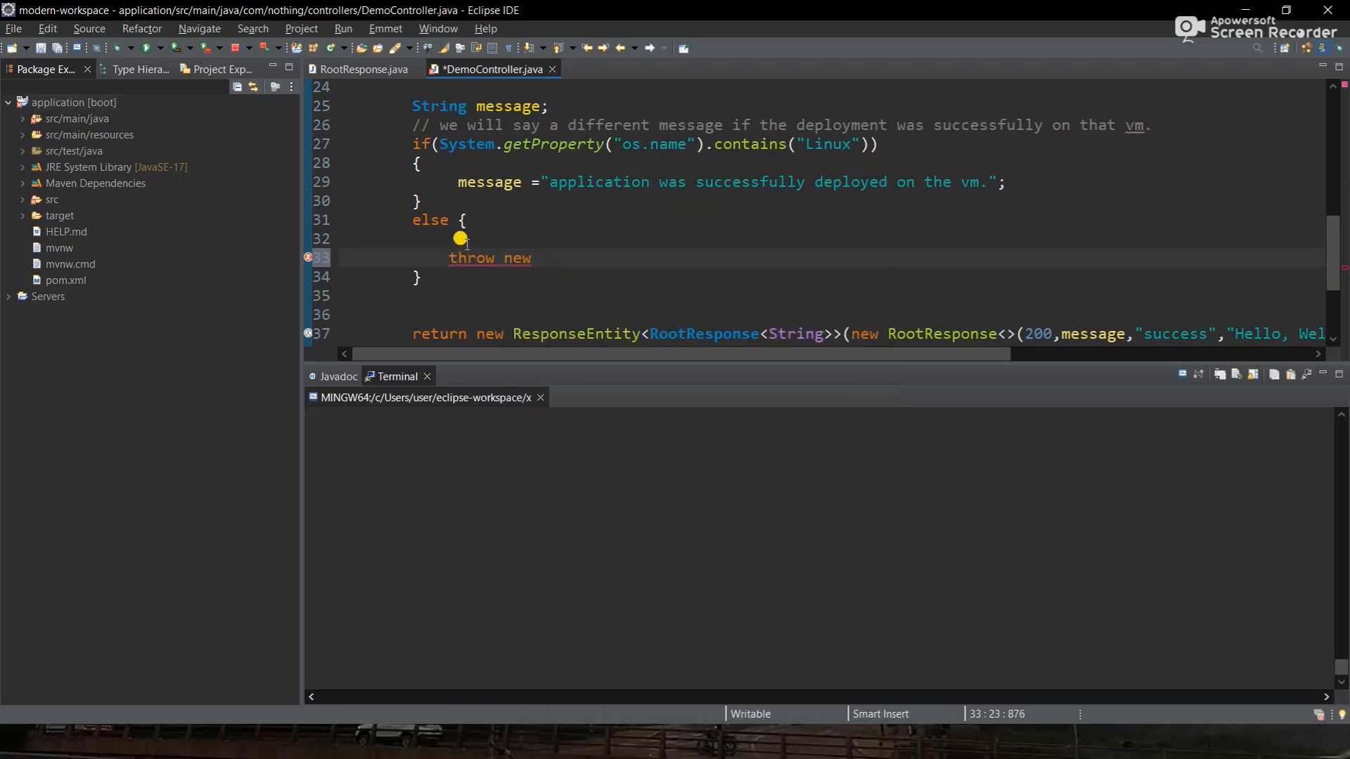
text(Illegal)
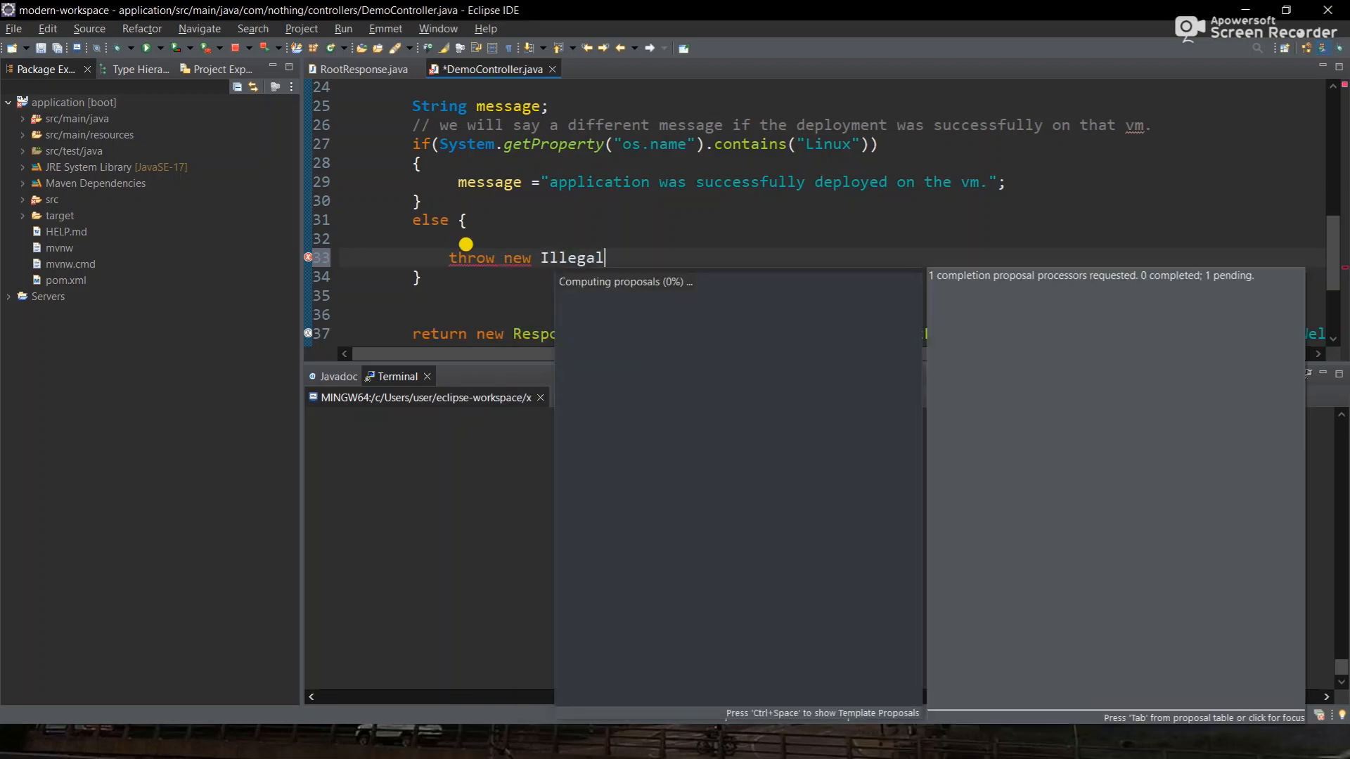
text(Dep)
text(lym)
key(BackSpace)
key(BackSpace)
text(oo)
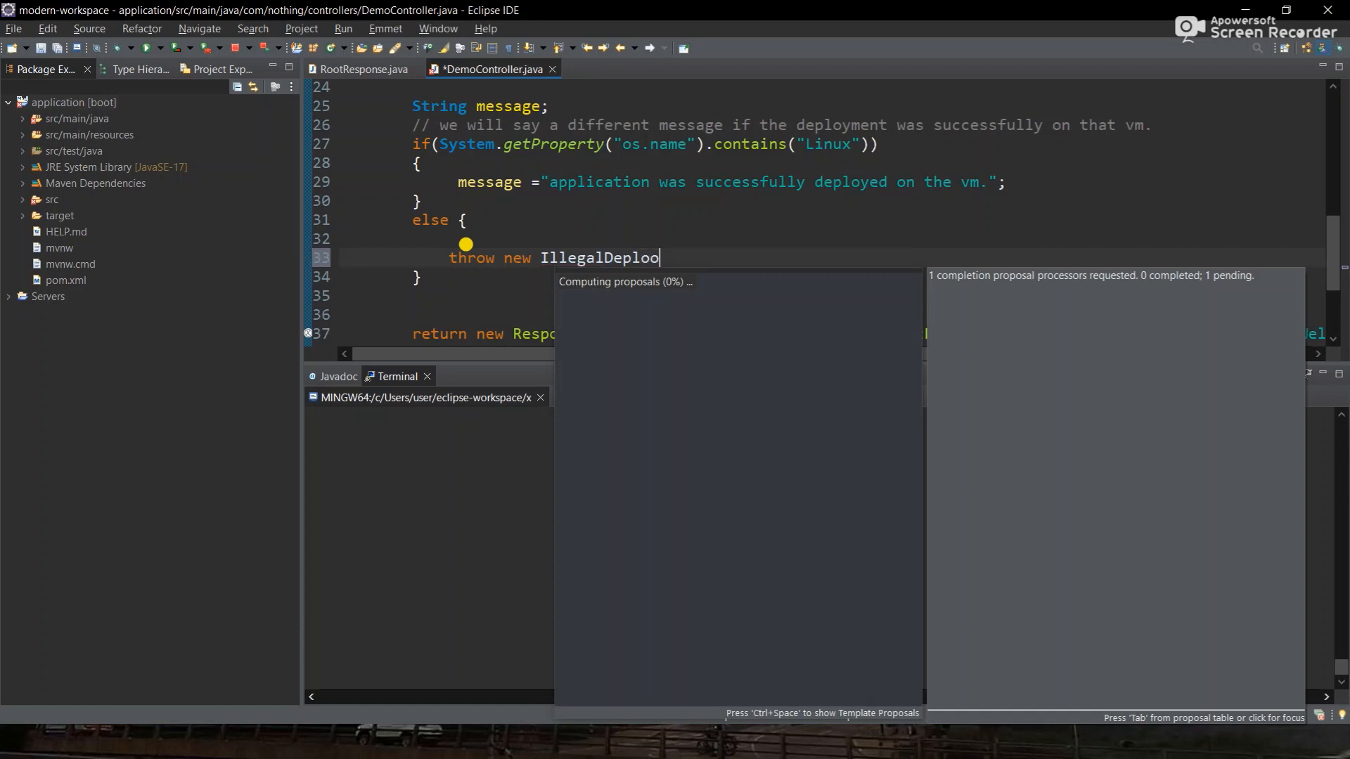
key(BackSpace)
text(ymentE)
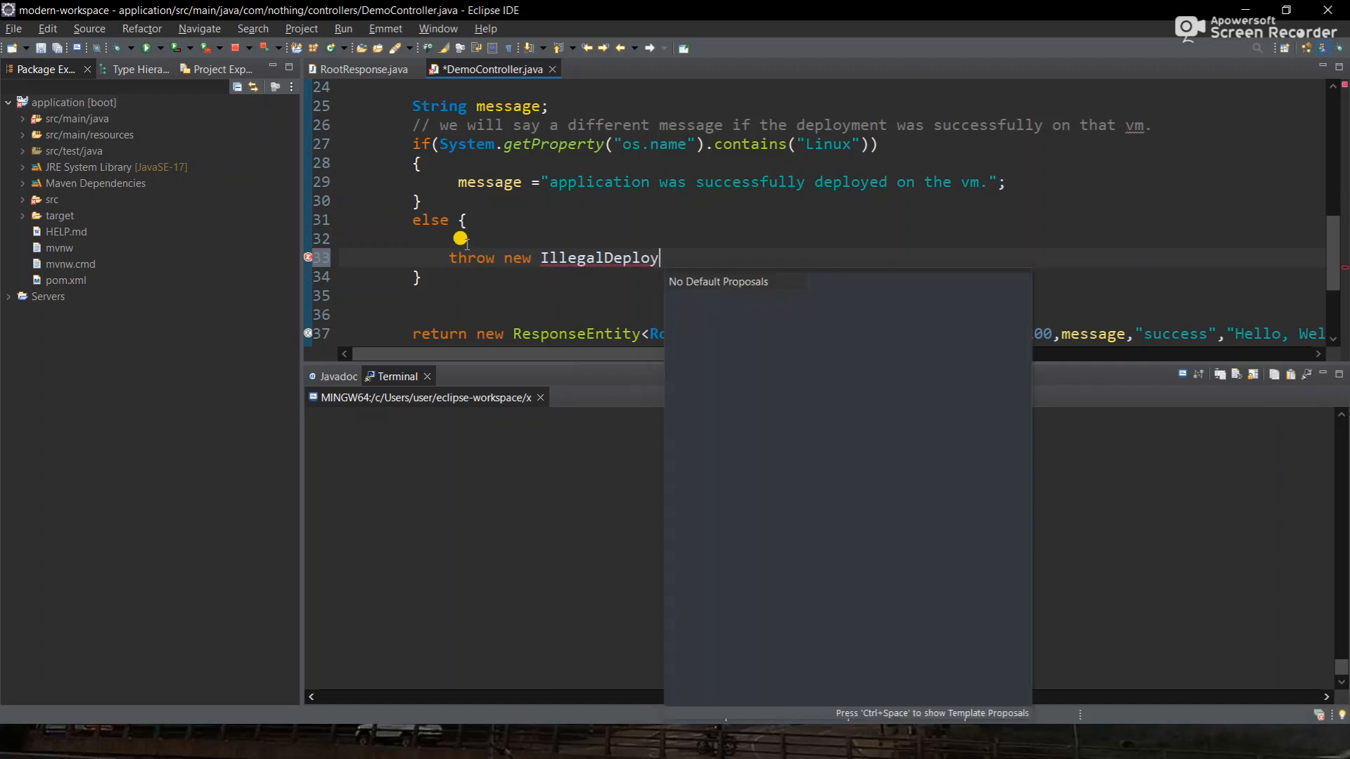
text(ptio)
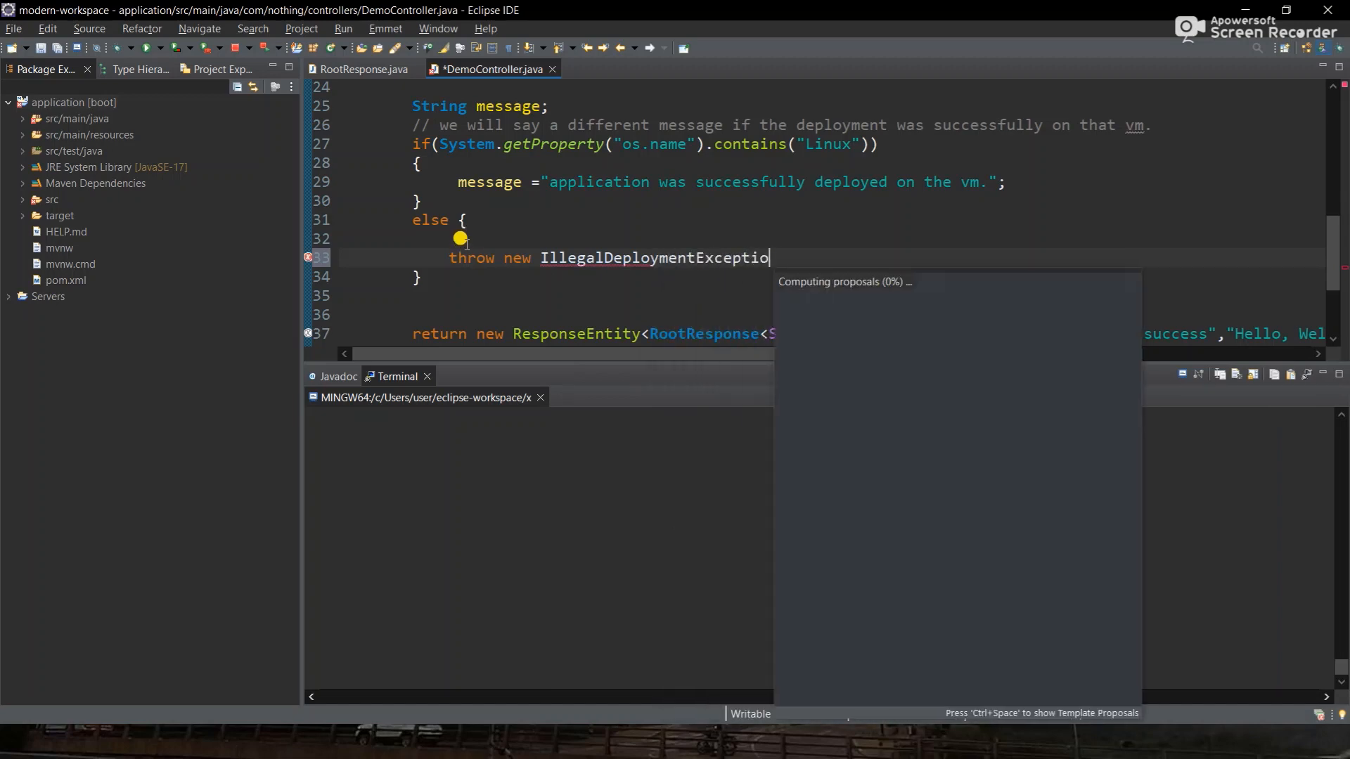
text(n();)
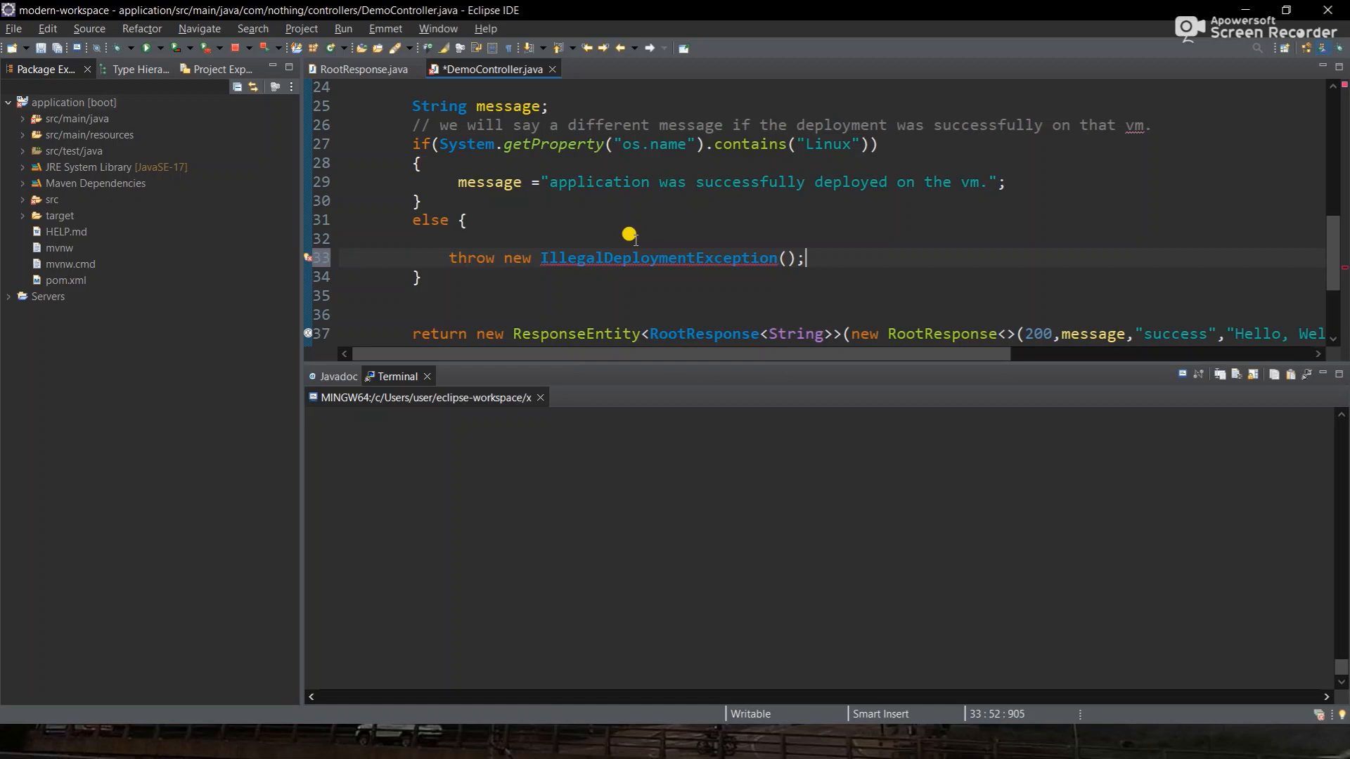
scroll(629, 234, right, 5)
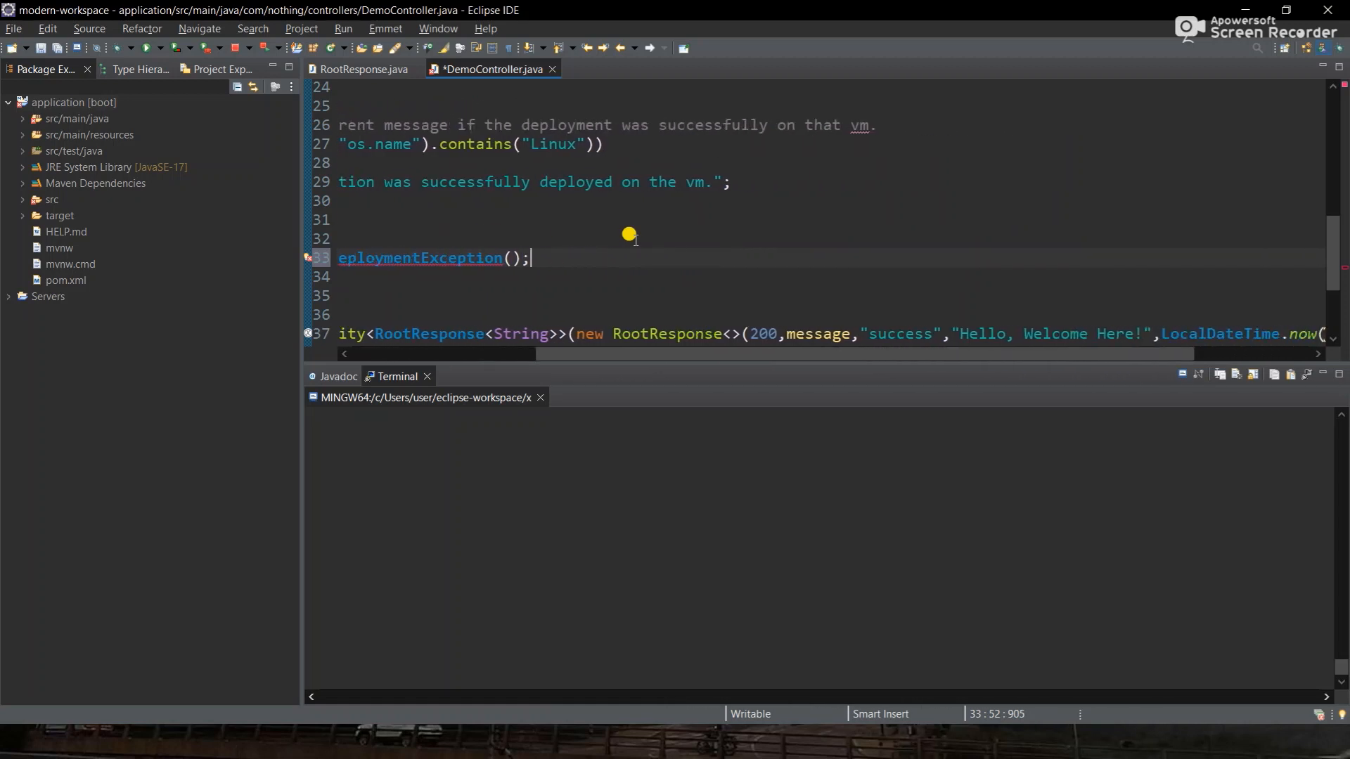
click(821, 334)
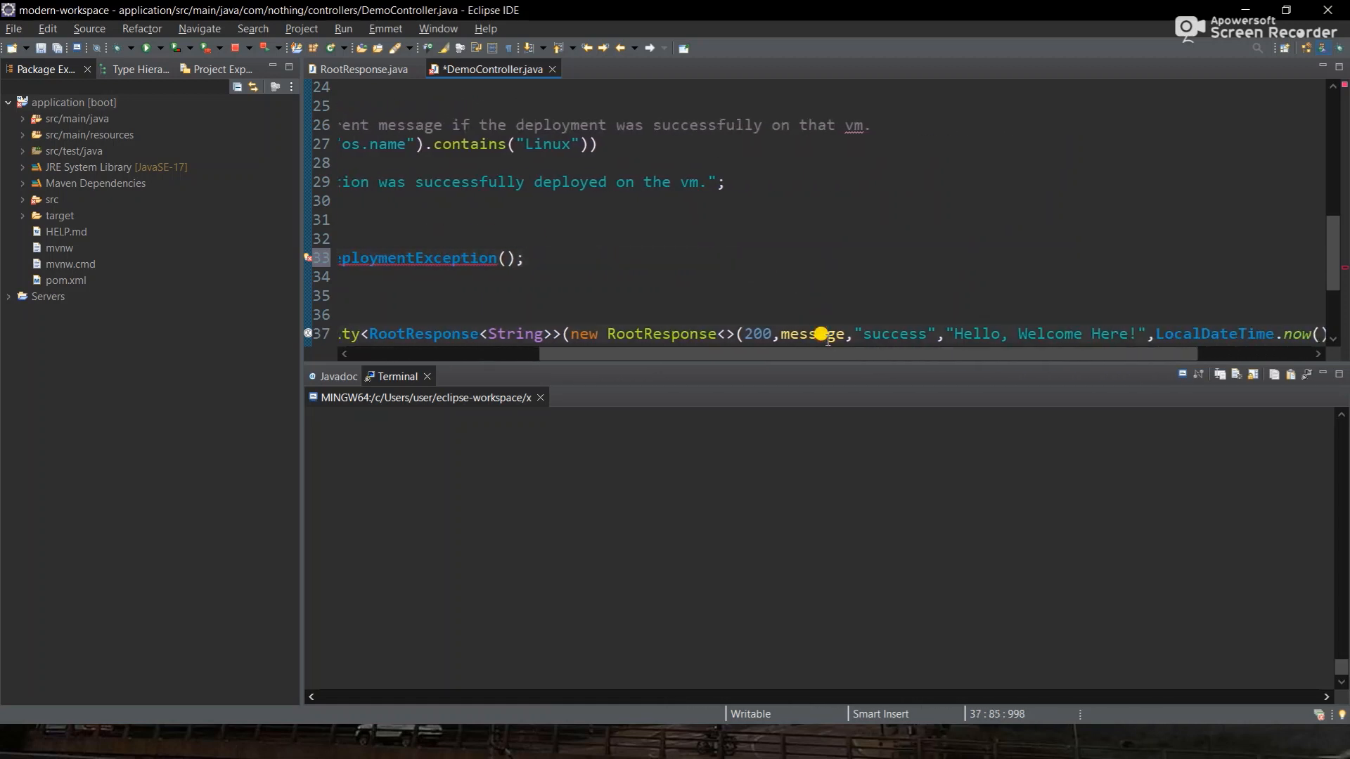
scroll(844, 334, right, 2)
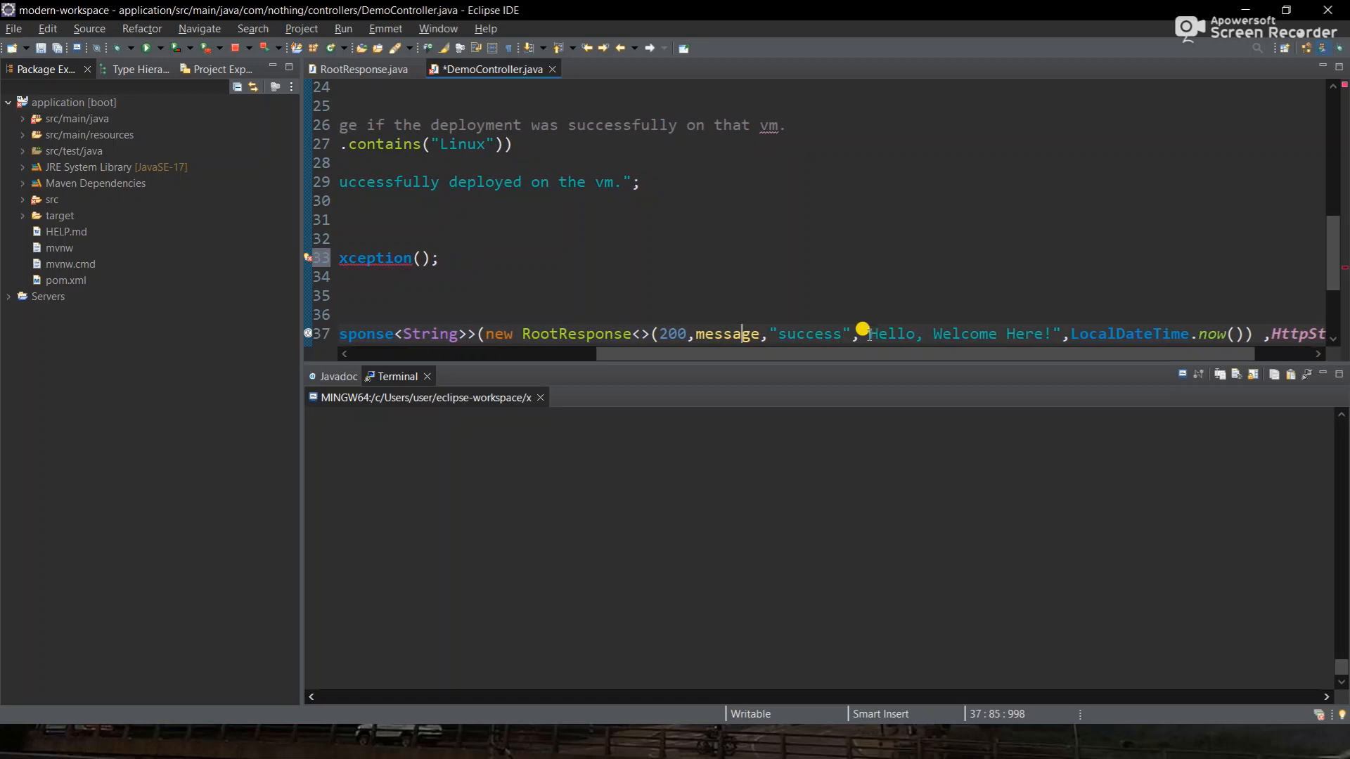
scroll(1052, 329, left, 5)
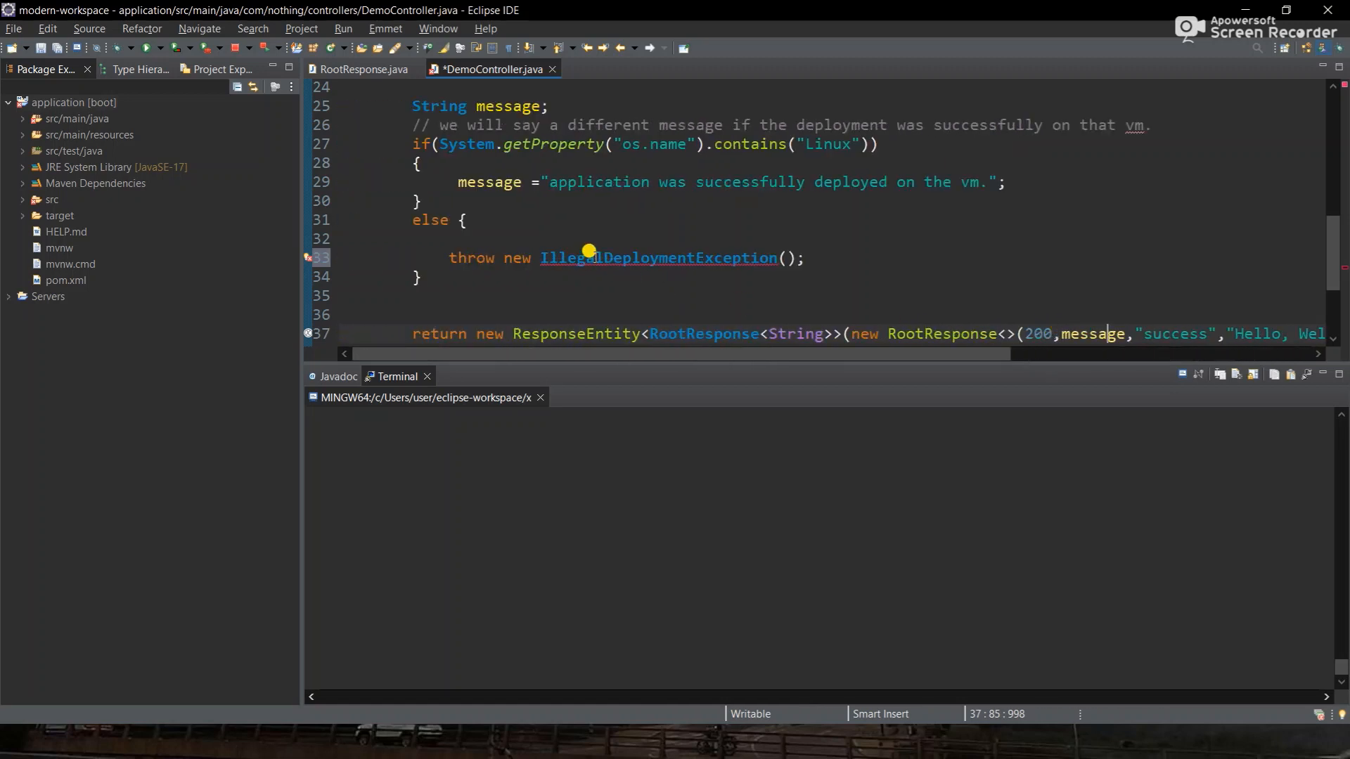
mouse_move(594, 253)
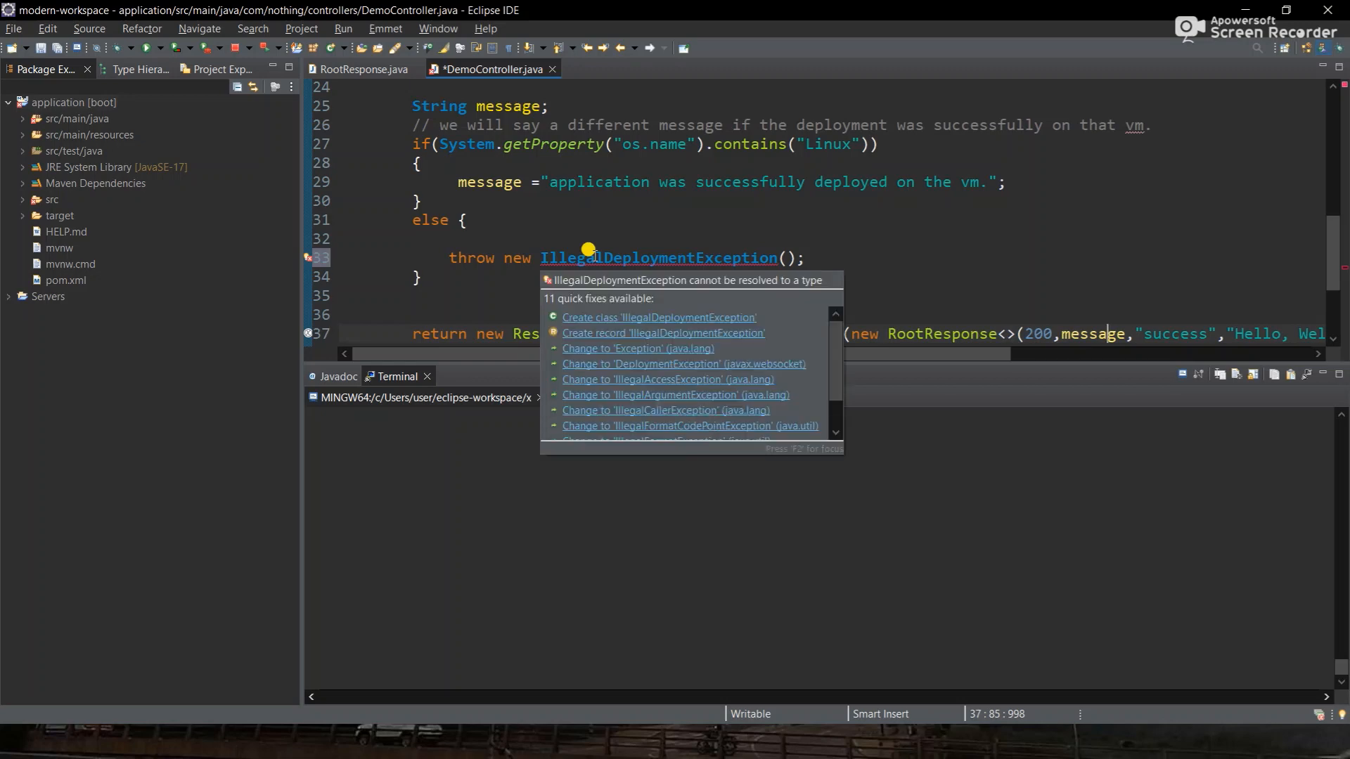
- Create IllegalDeploymentException as a new class in the com.nothing package using the quick fix
click(648, 317)
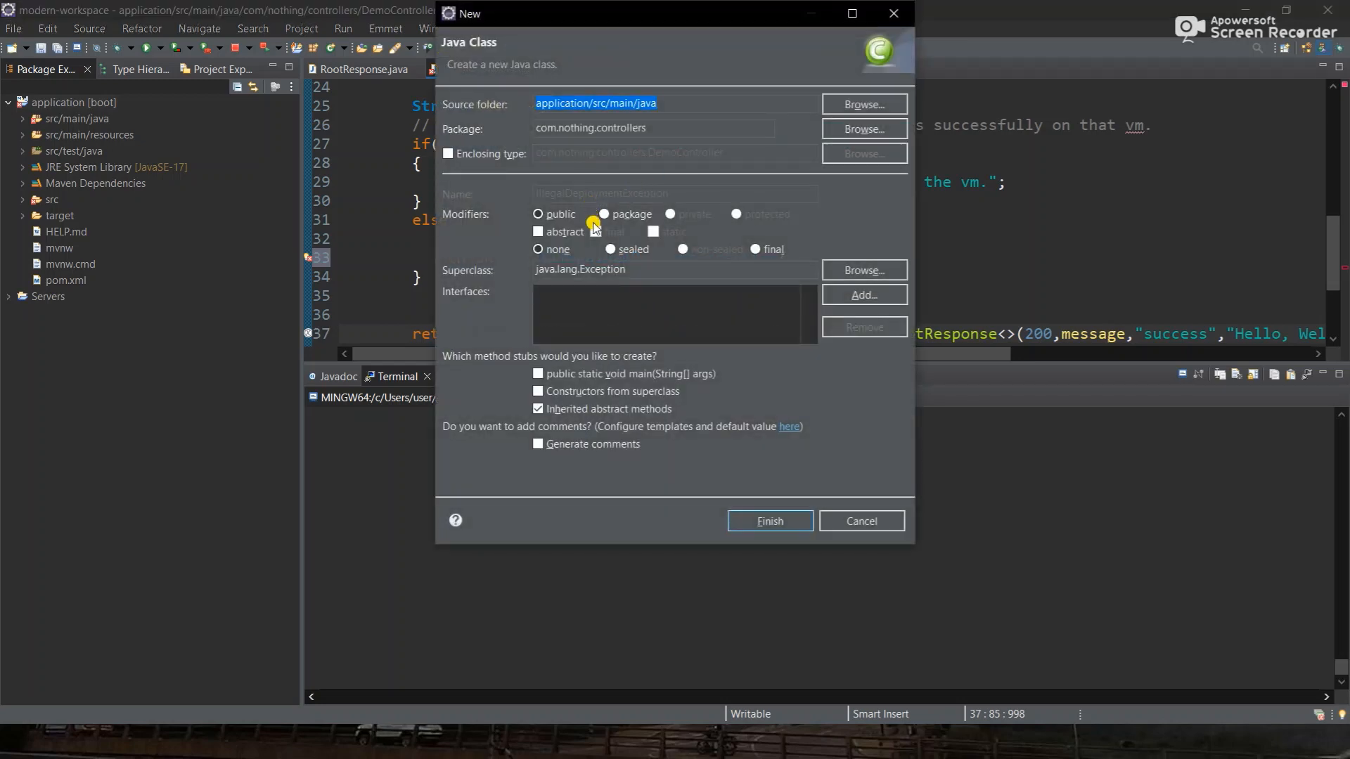
click(854, 124)
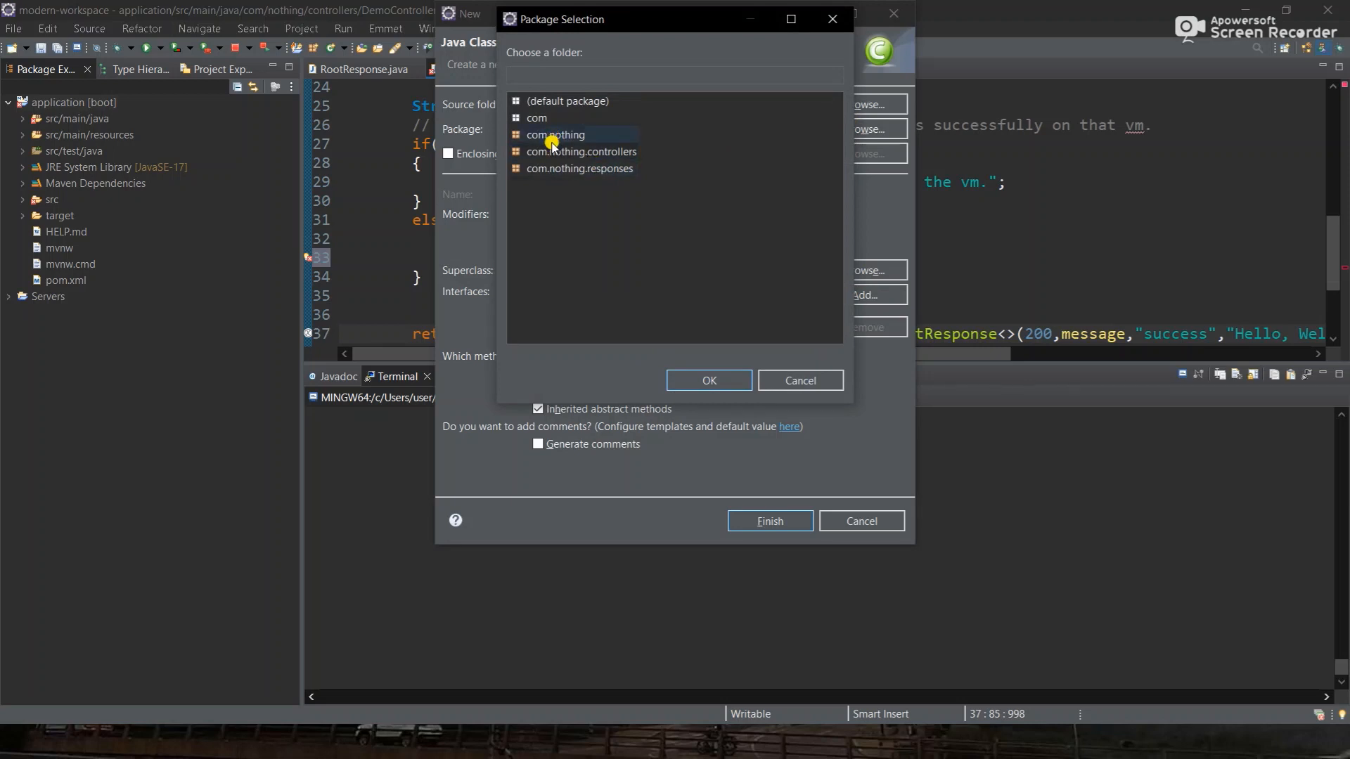
click(554, 136)
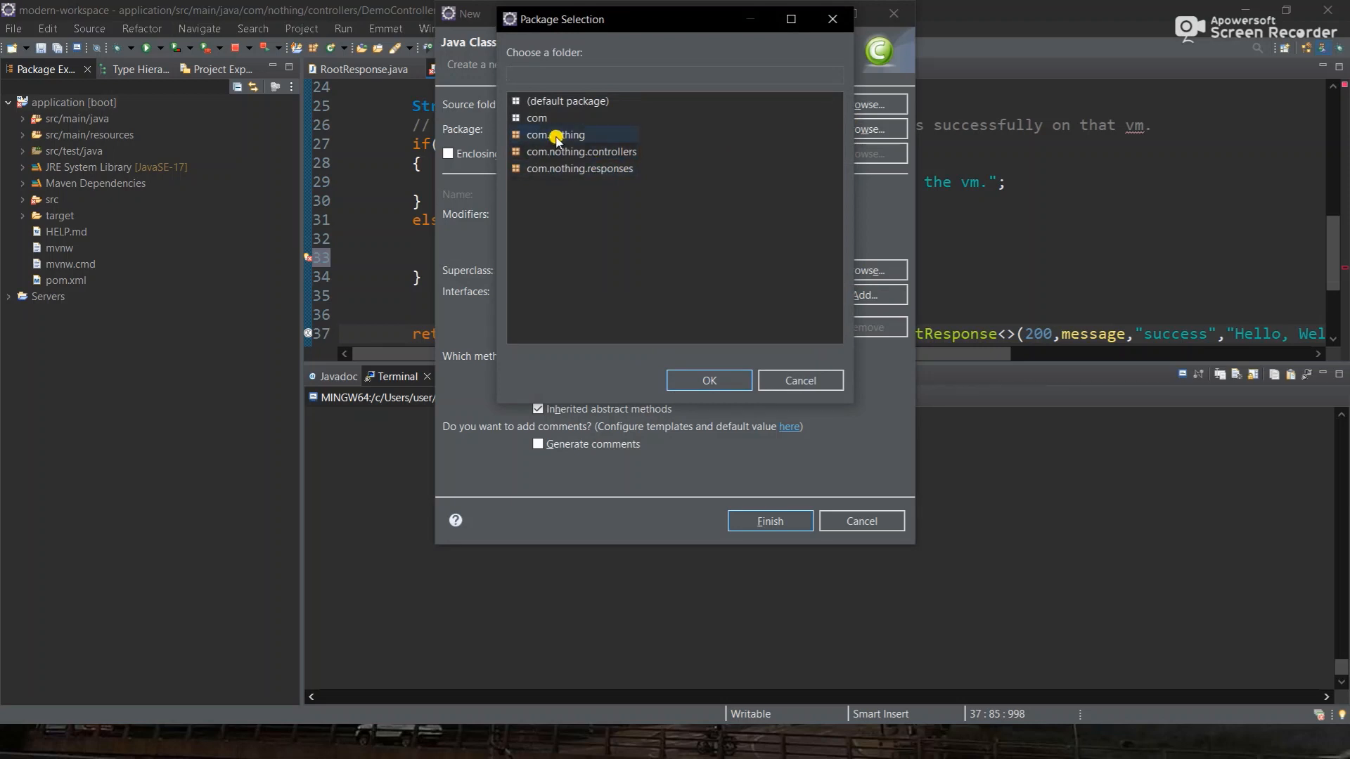
click(711, 381)
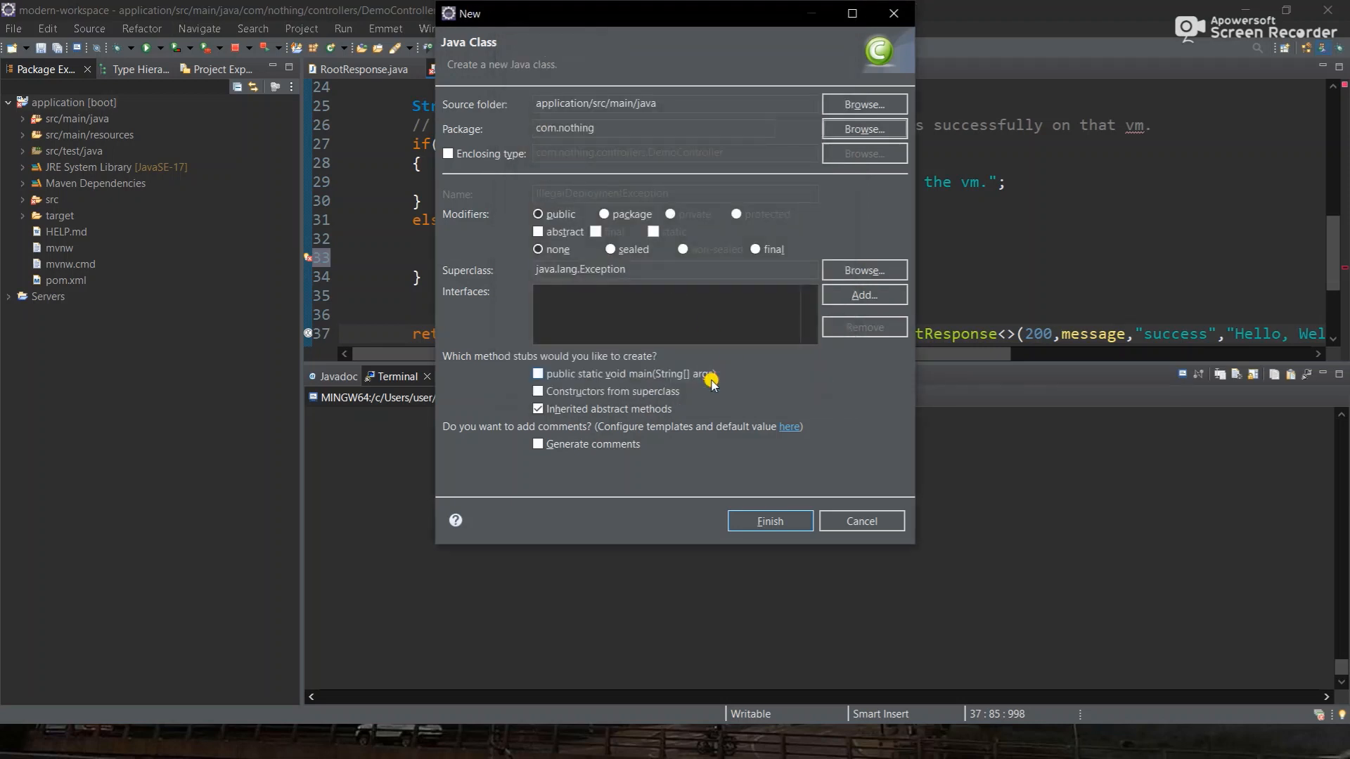
click(780, 523)
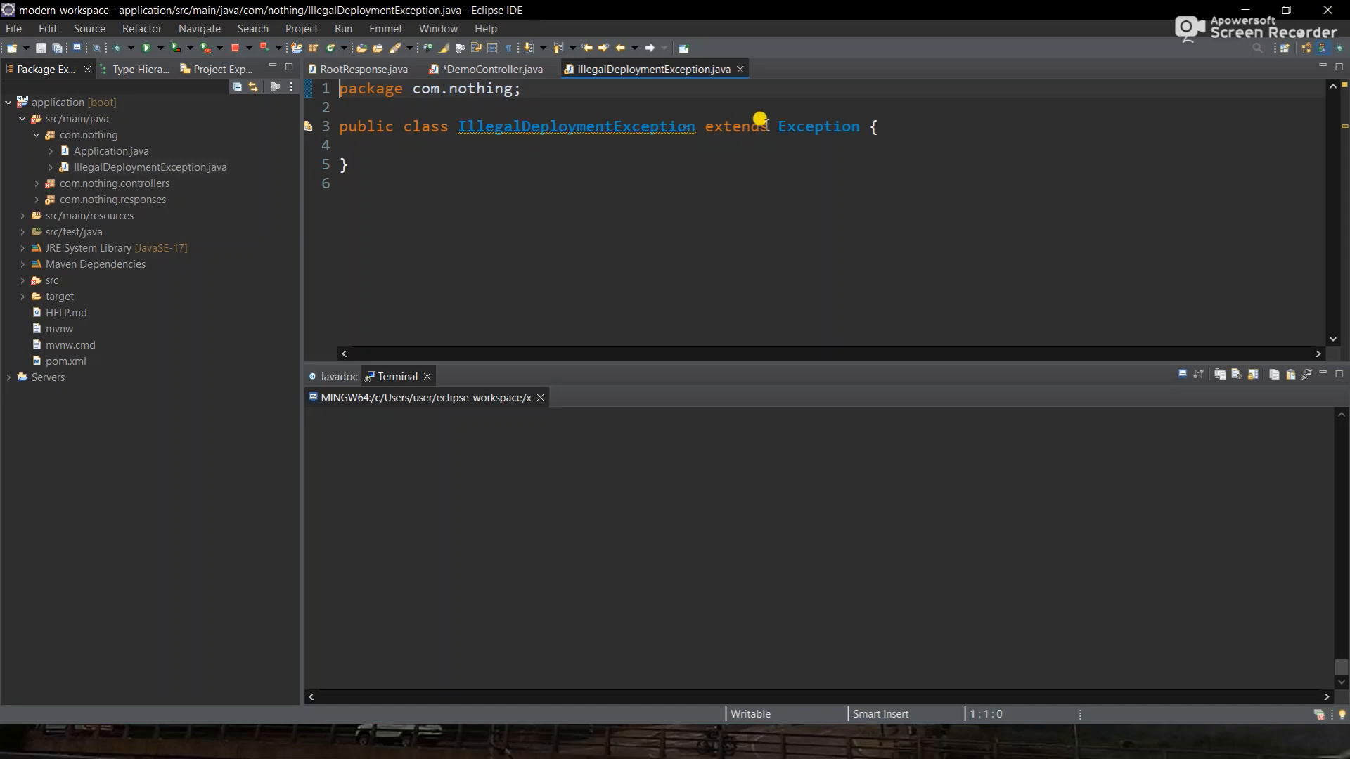
- Change the superclass from Exception to RuntimeException and save the class
double_click(809, 125)
key(BackSpace)
text(Ru)
key(Return)
click(963, 128)
key(Return)
key(Return)
key(ctrl+s)
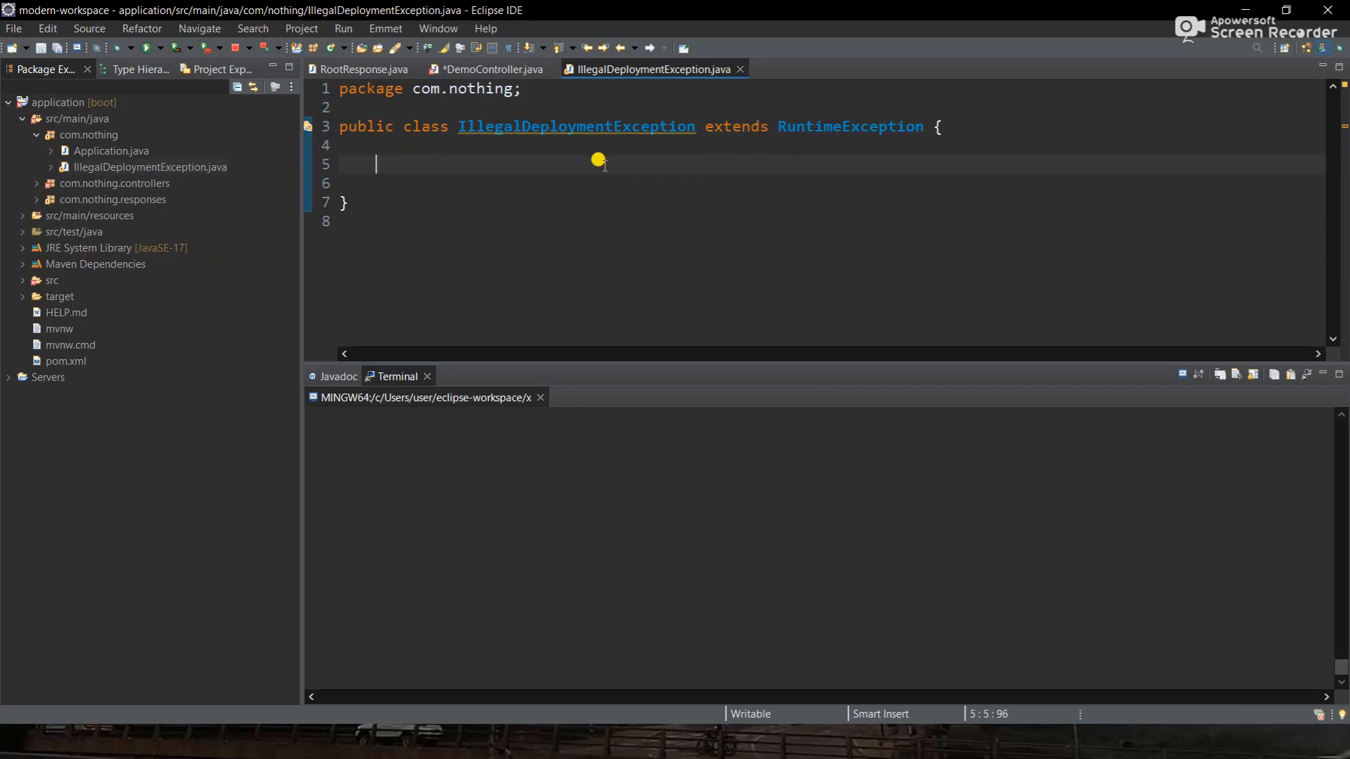
- Try the override-methods and constructor-from-fields generators, dismissing both without changes
right_click(598, 160)
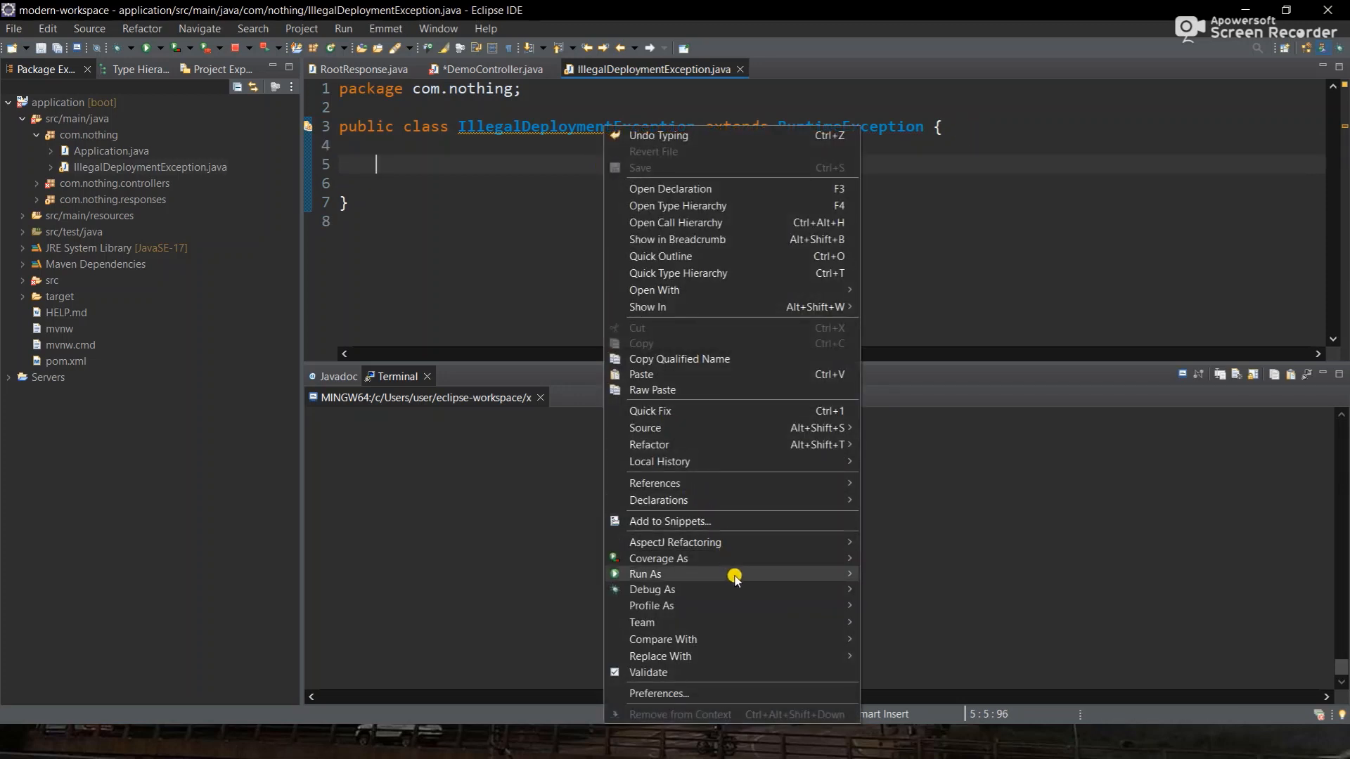
mouse_move(810, 430)
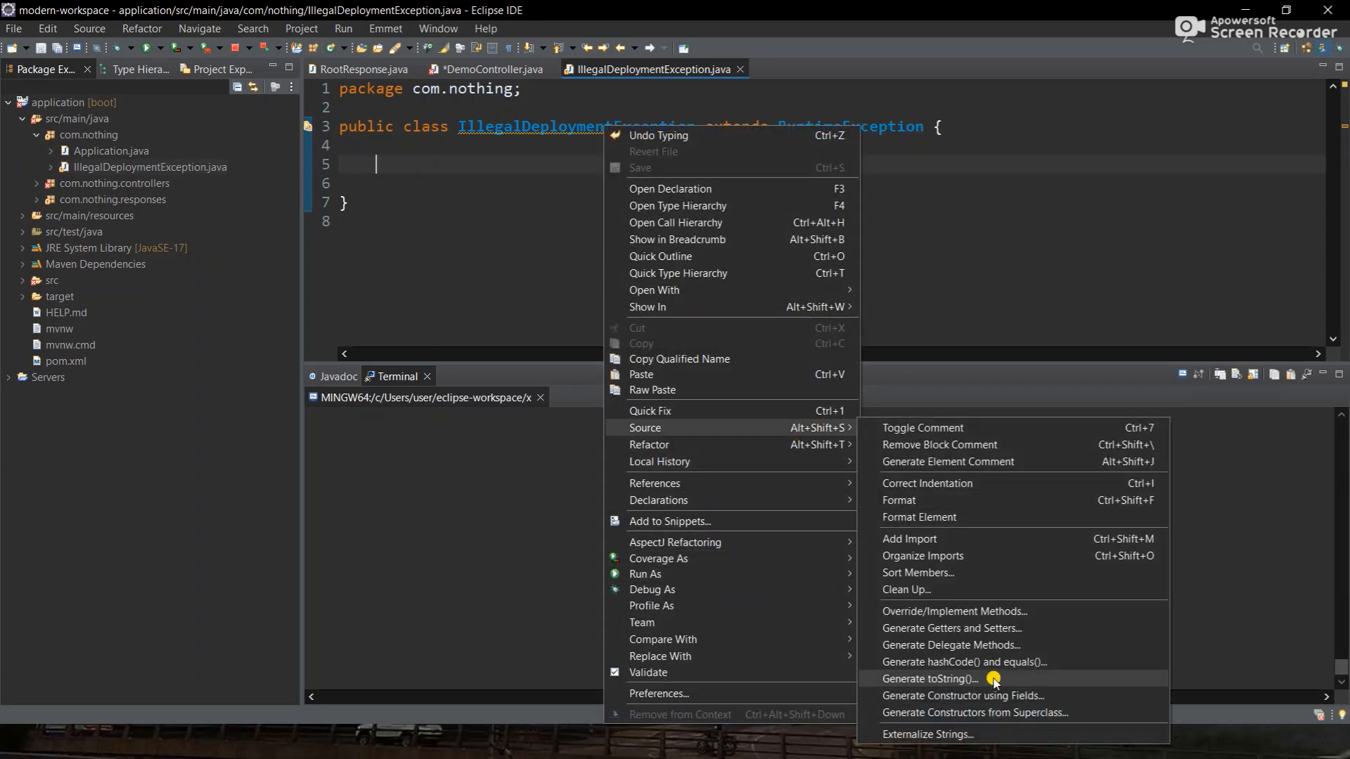
click(953, 611)
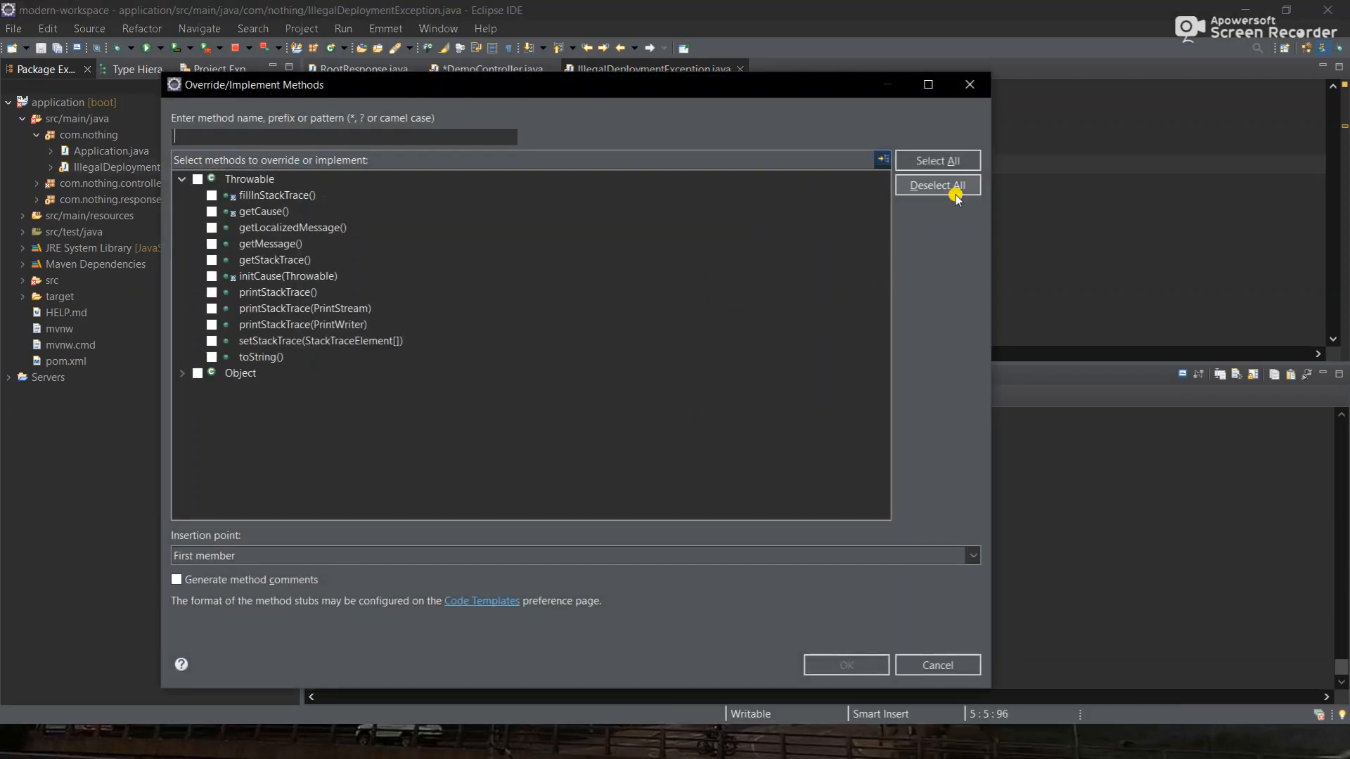
click(970, 85)
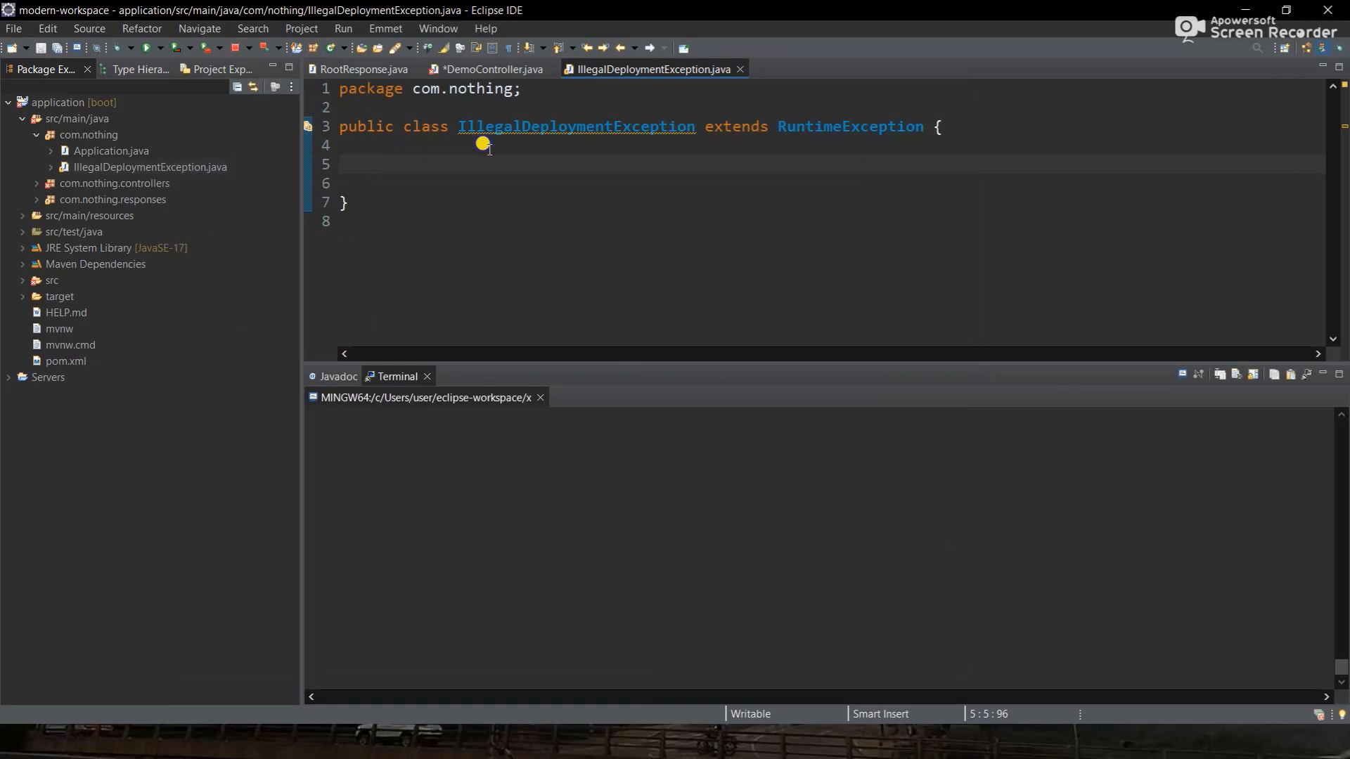
right_click(490, 128)
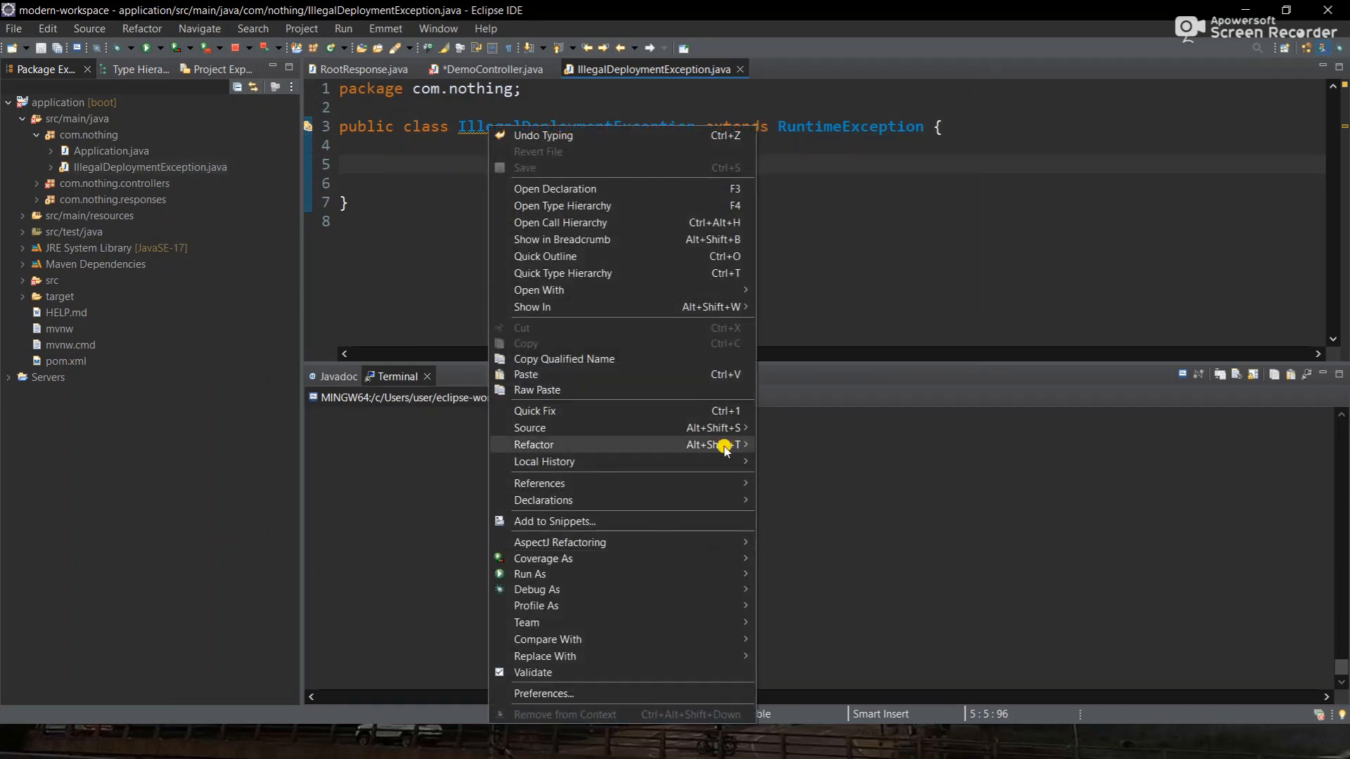
mouse_move(720, 430)
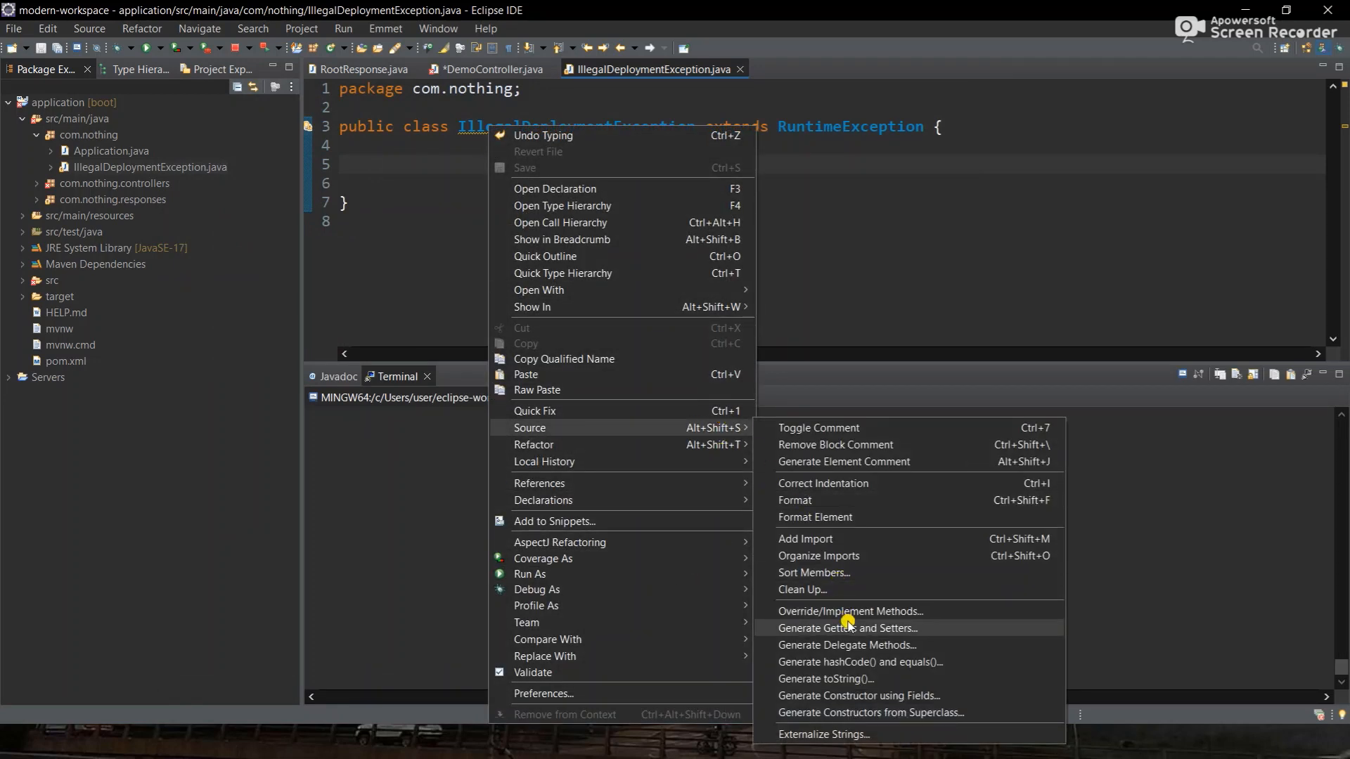
click(870, 696)
click(840, 378)
- Generate all five RuntimeException constructors from the superclass
right_click(417, 163)
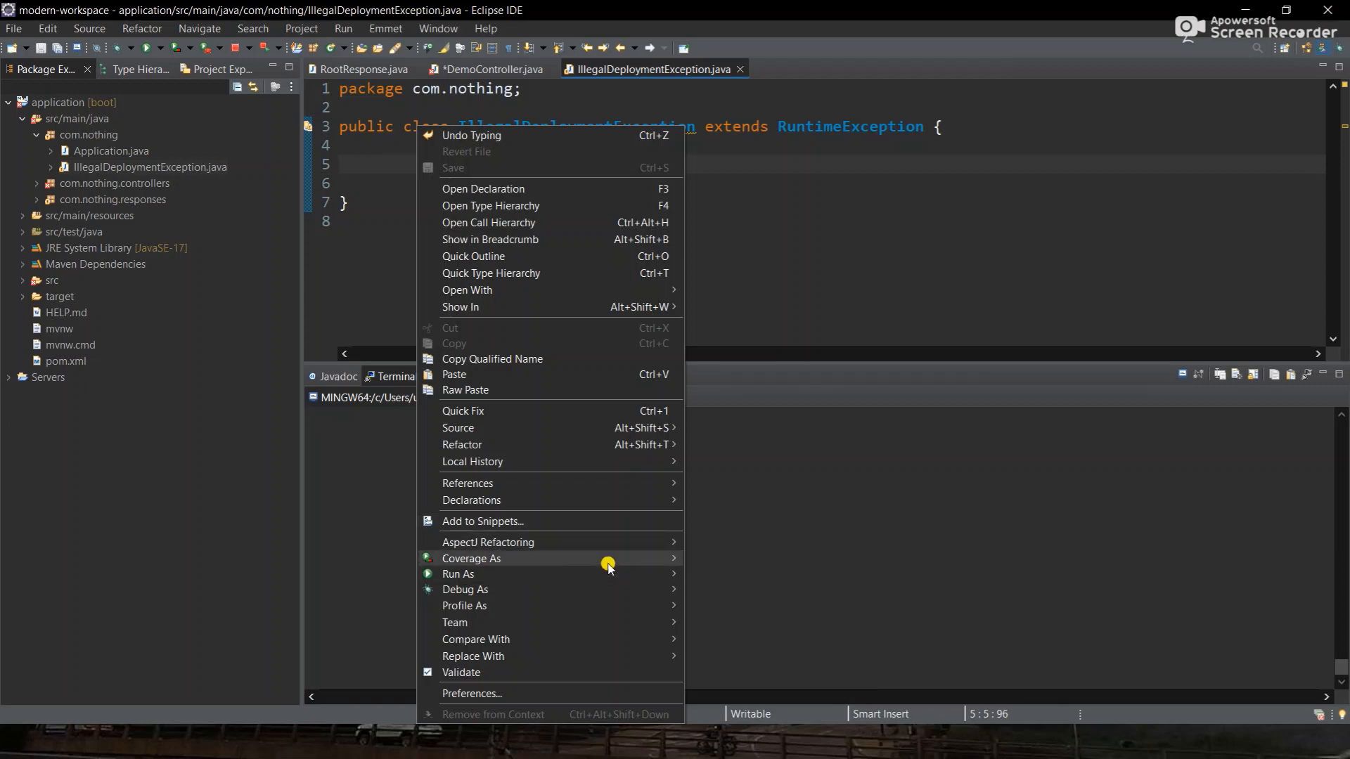
mouse_move(636, 427)
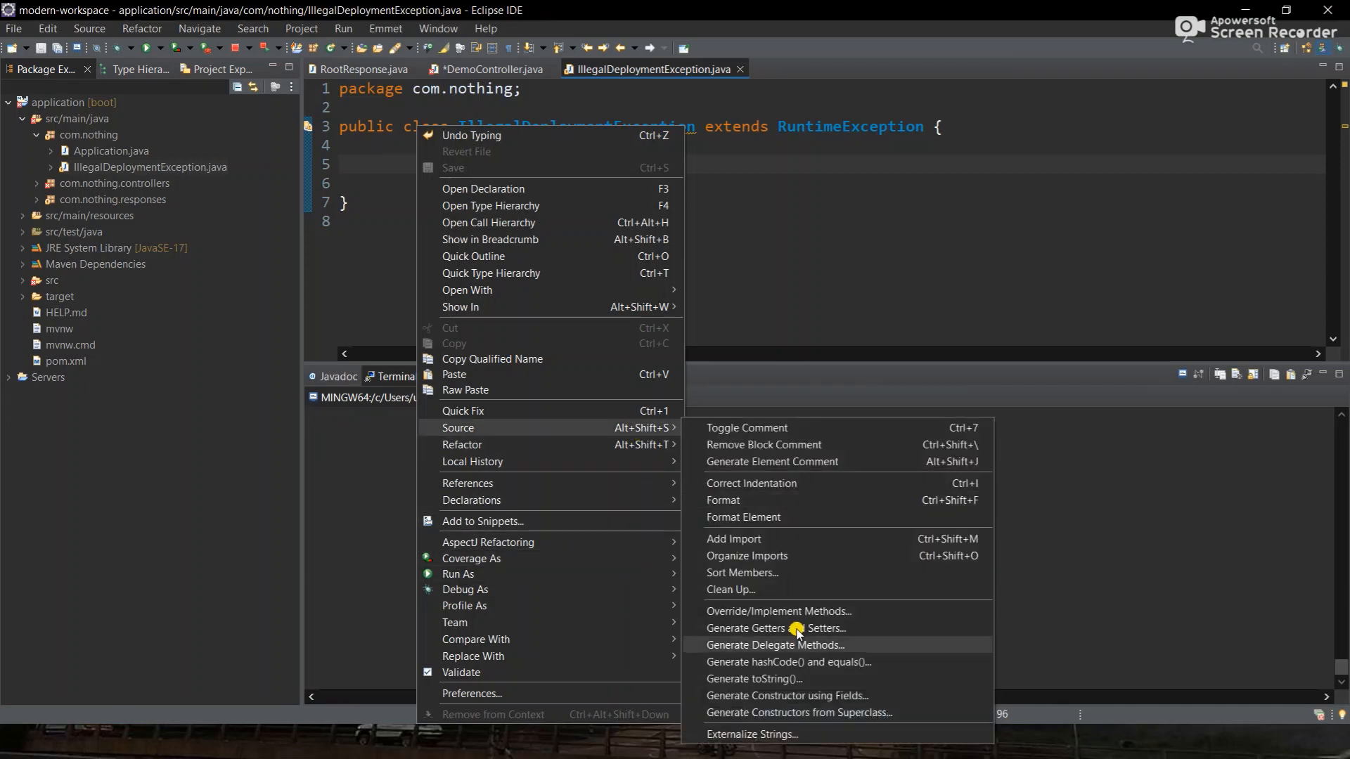
click(819, 712)
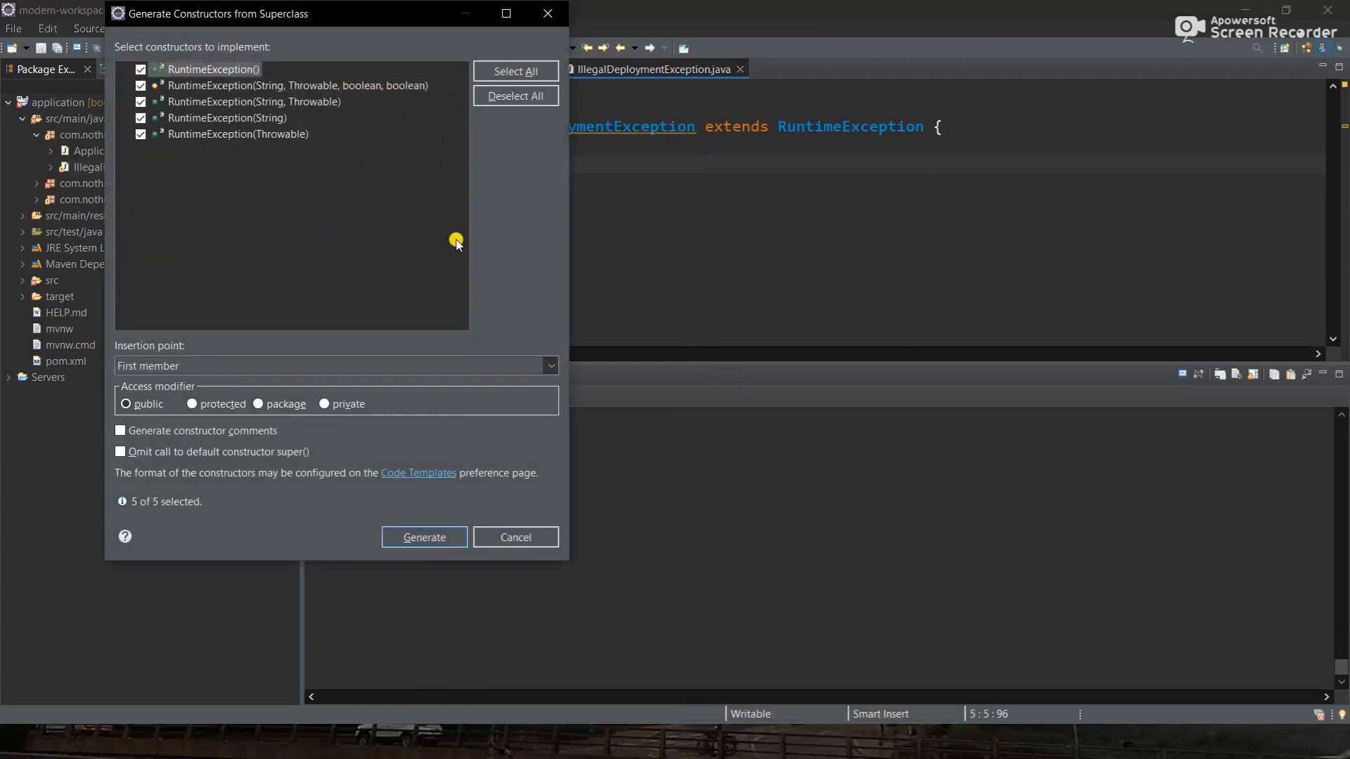
click(536, 68)
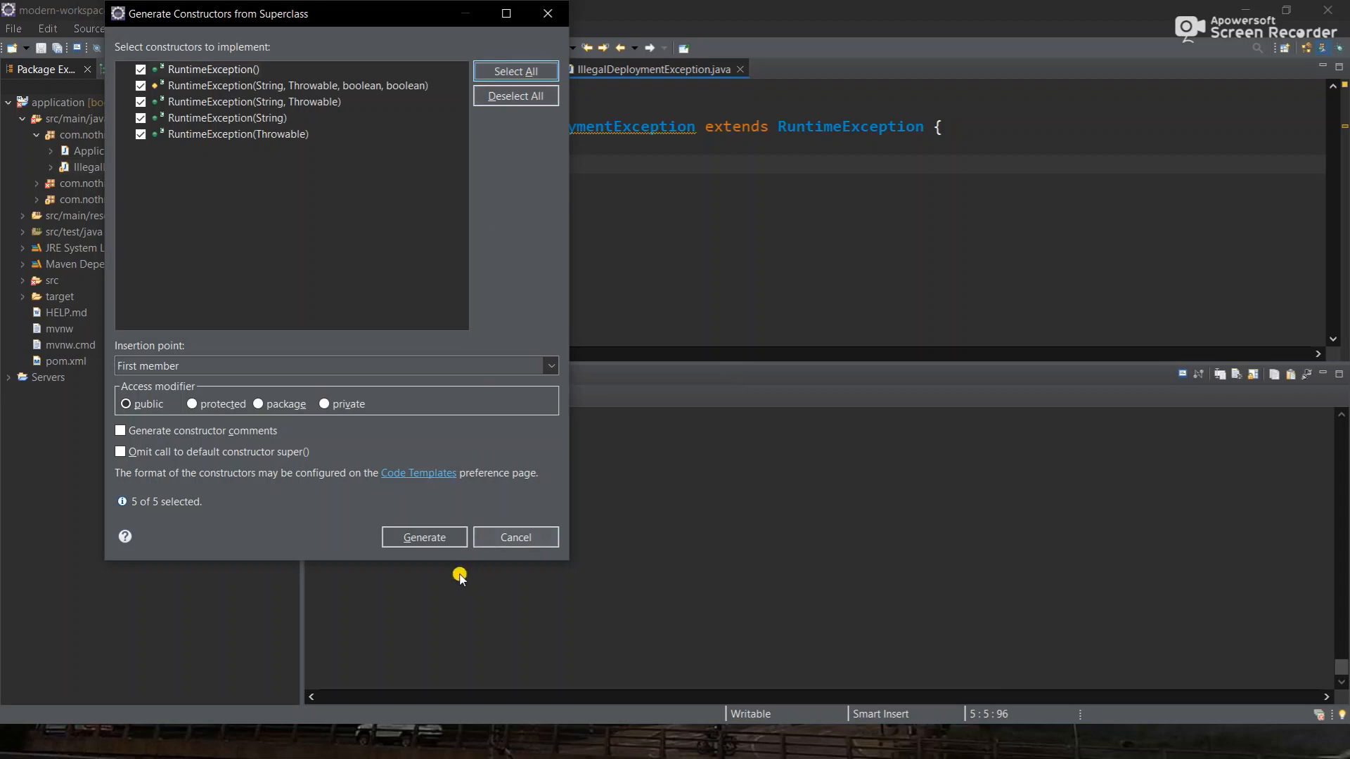
click(429, 537)
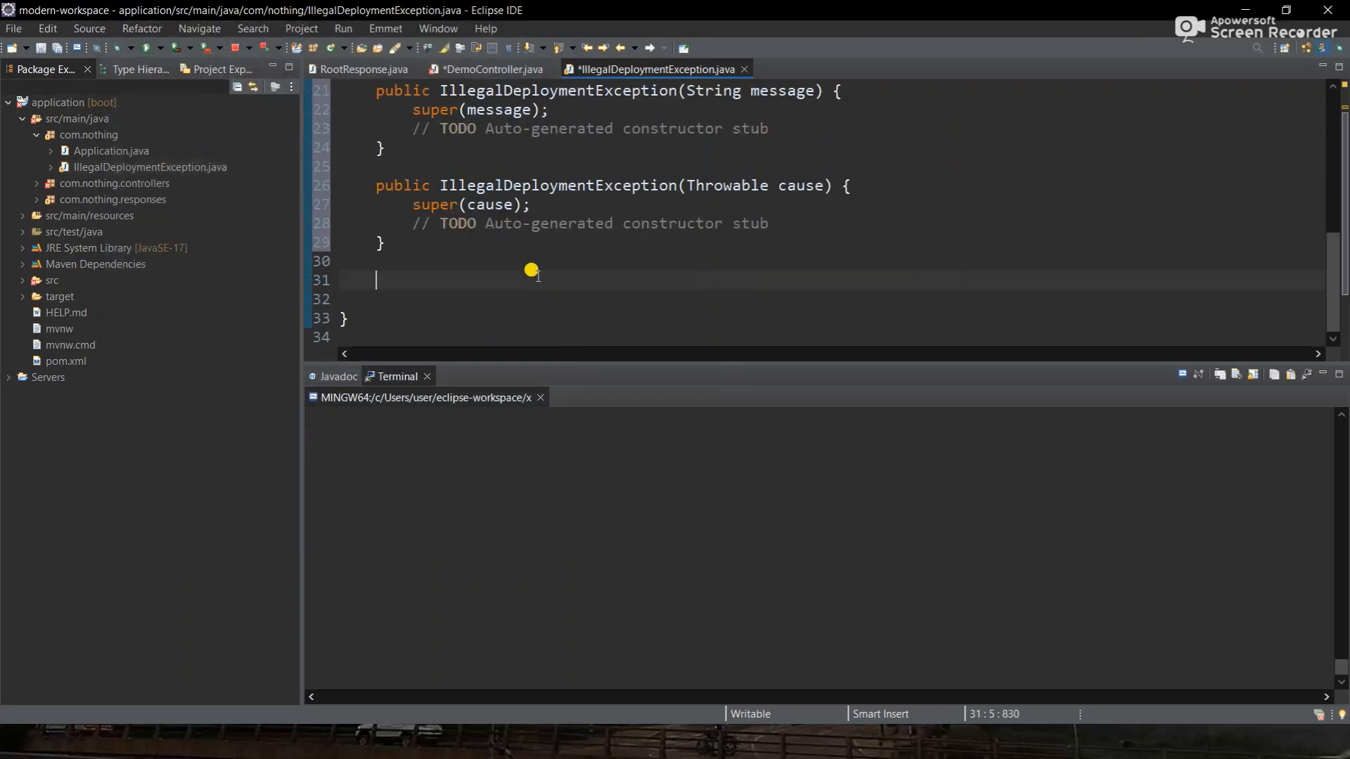
- Add a default serialVersionUID, return to DemoController.java, and save
scroll(531, 269, up, 7)
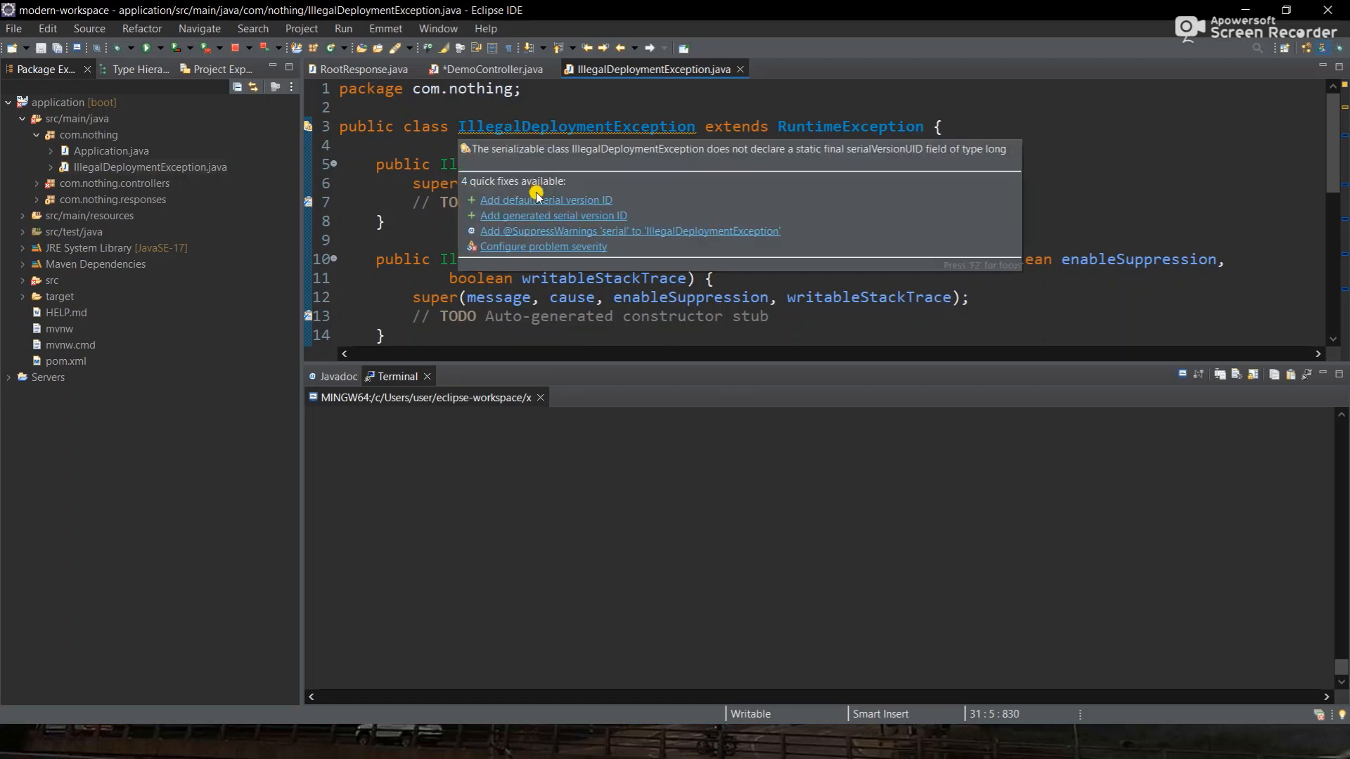
click(535, 204)
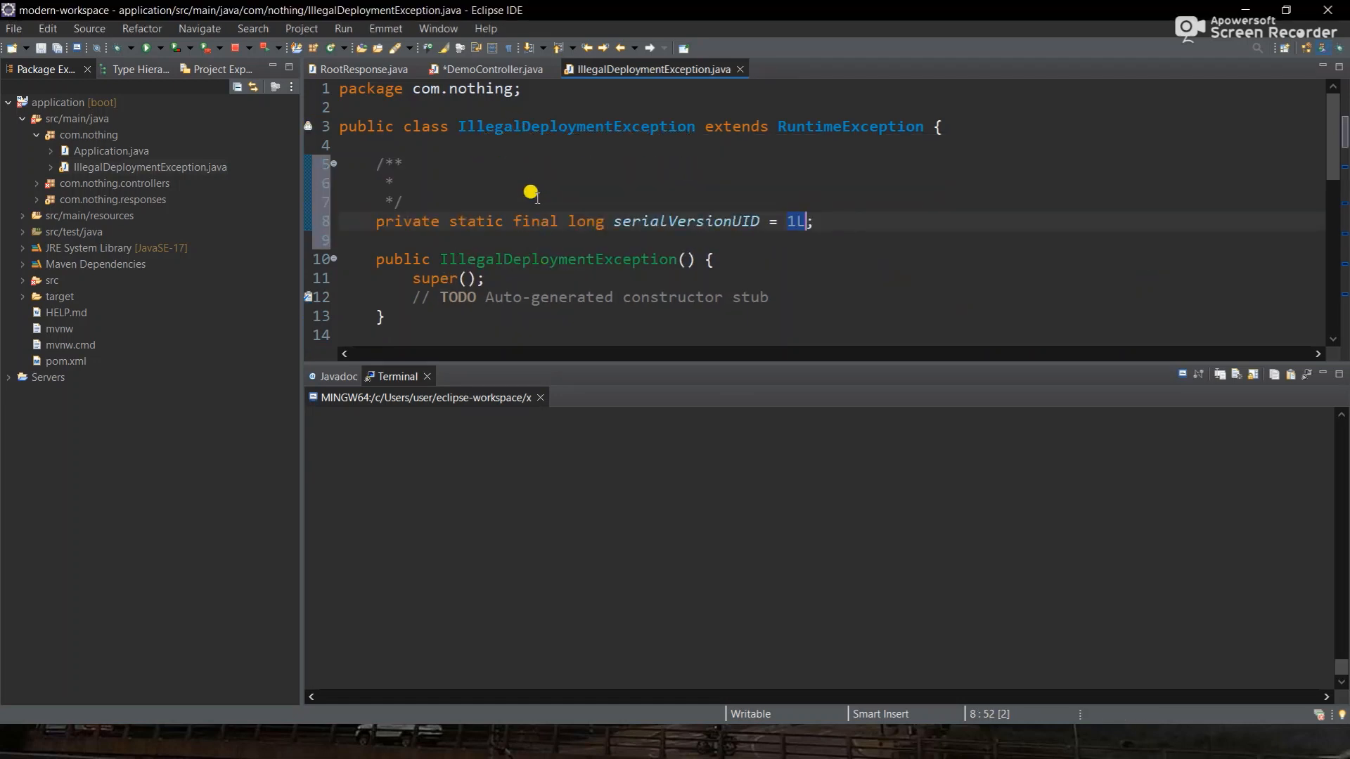
click(459, 69)
key(ctrl+s)
- Begin an else-branch line assigning message = "deployment was not done on" before the throw
double_click(477, 182)
key(ctrl+c)
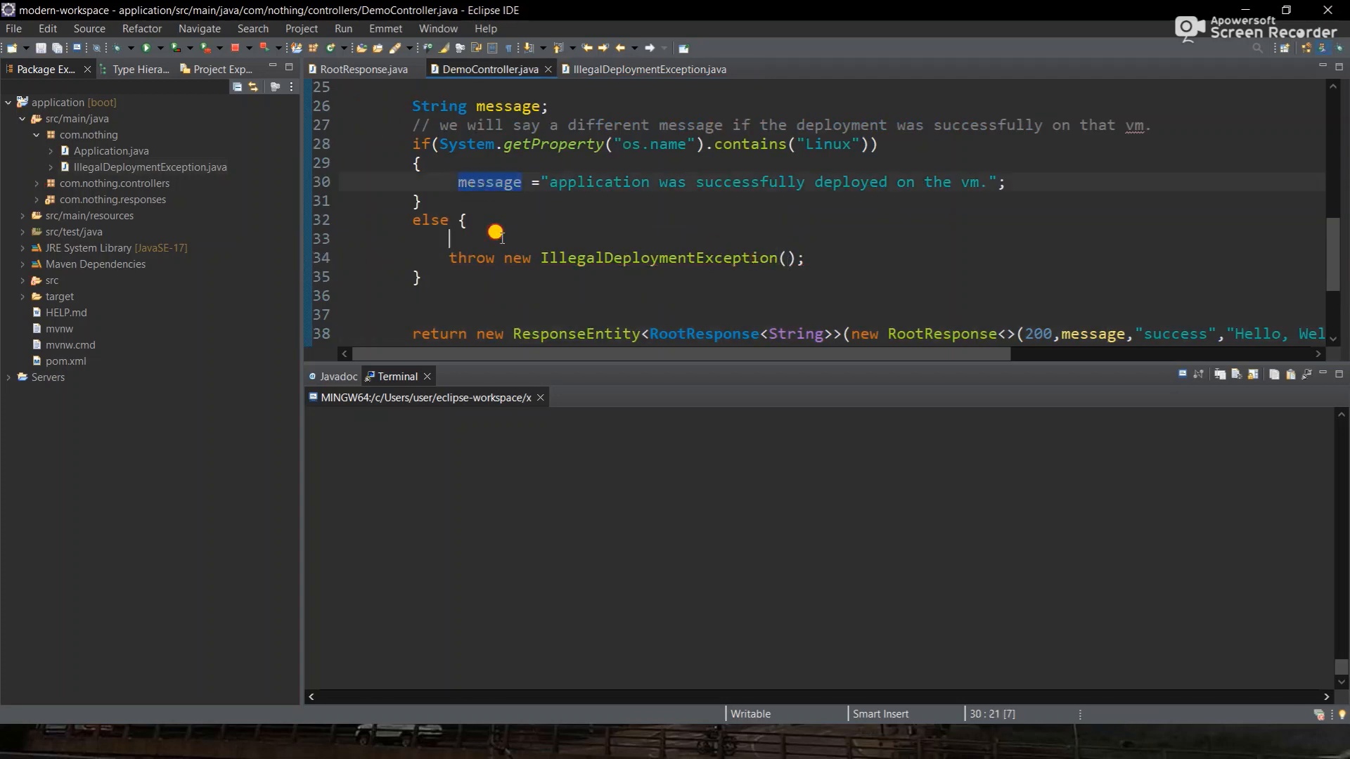
click(501, 237)
key(Return)
key(ctrl+v)
text(=)
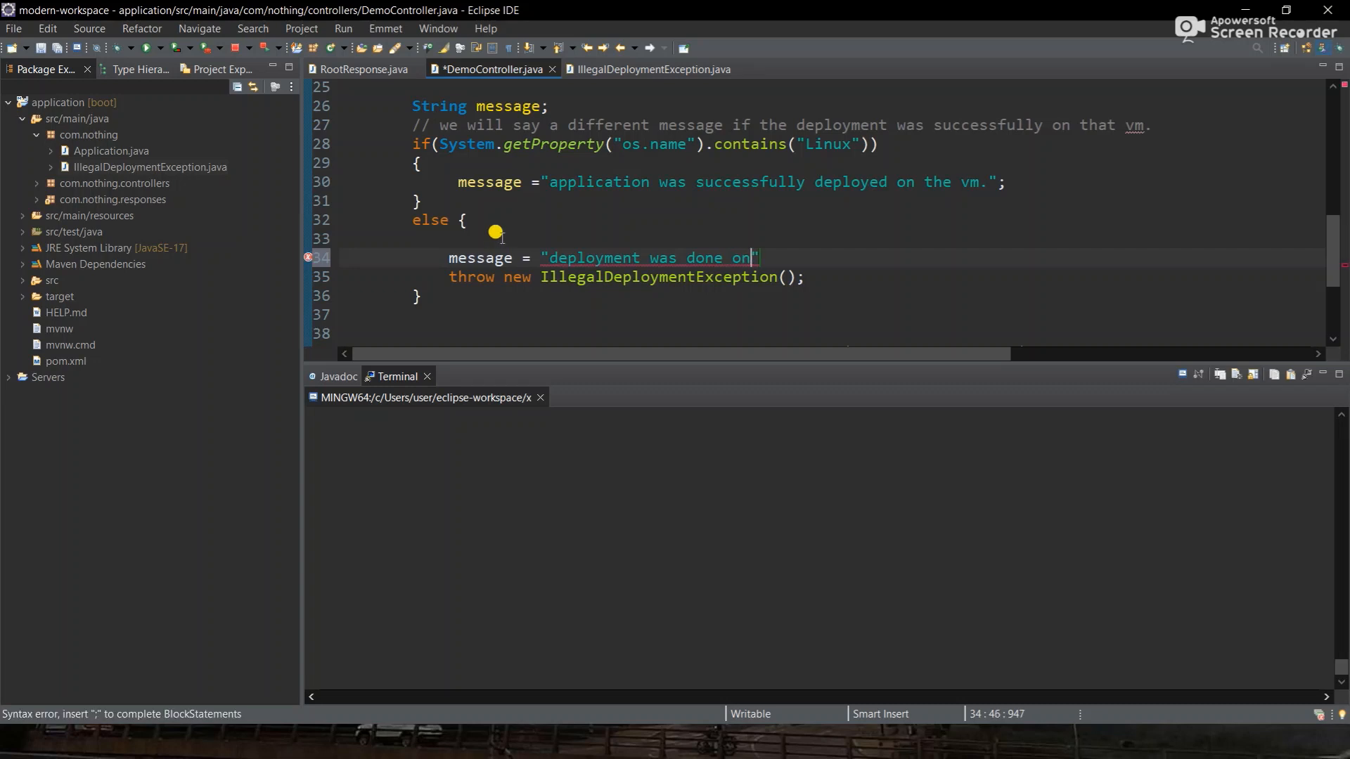
key(BackSpace)
text(not done on)
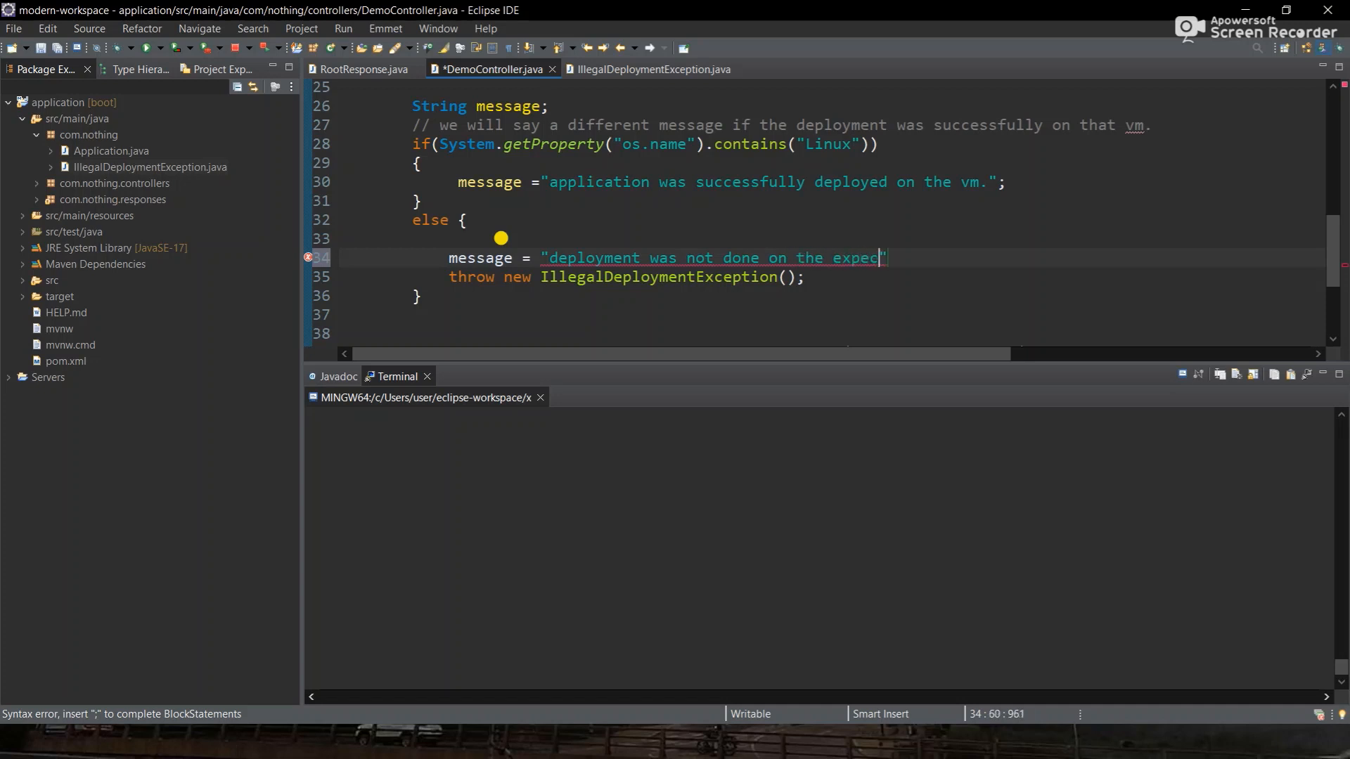
- Finish the else-branch message string with a period and semicolon, then save
text(.)
key(Right)
text(;)
key(ctrl+s)
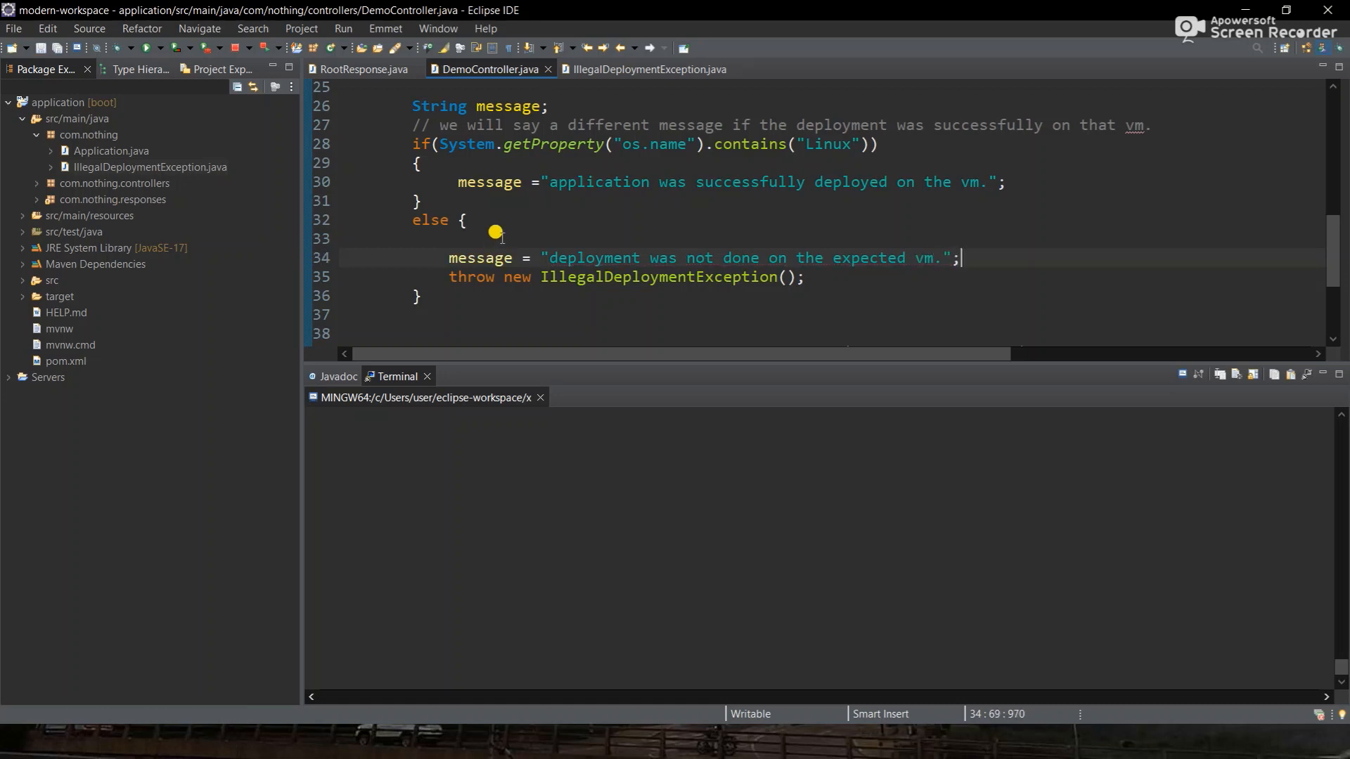
- Copy 'message' and paste it as the argument of the thrown IllegalDeploymentException
scroll(495, 232, down, 1)
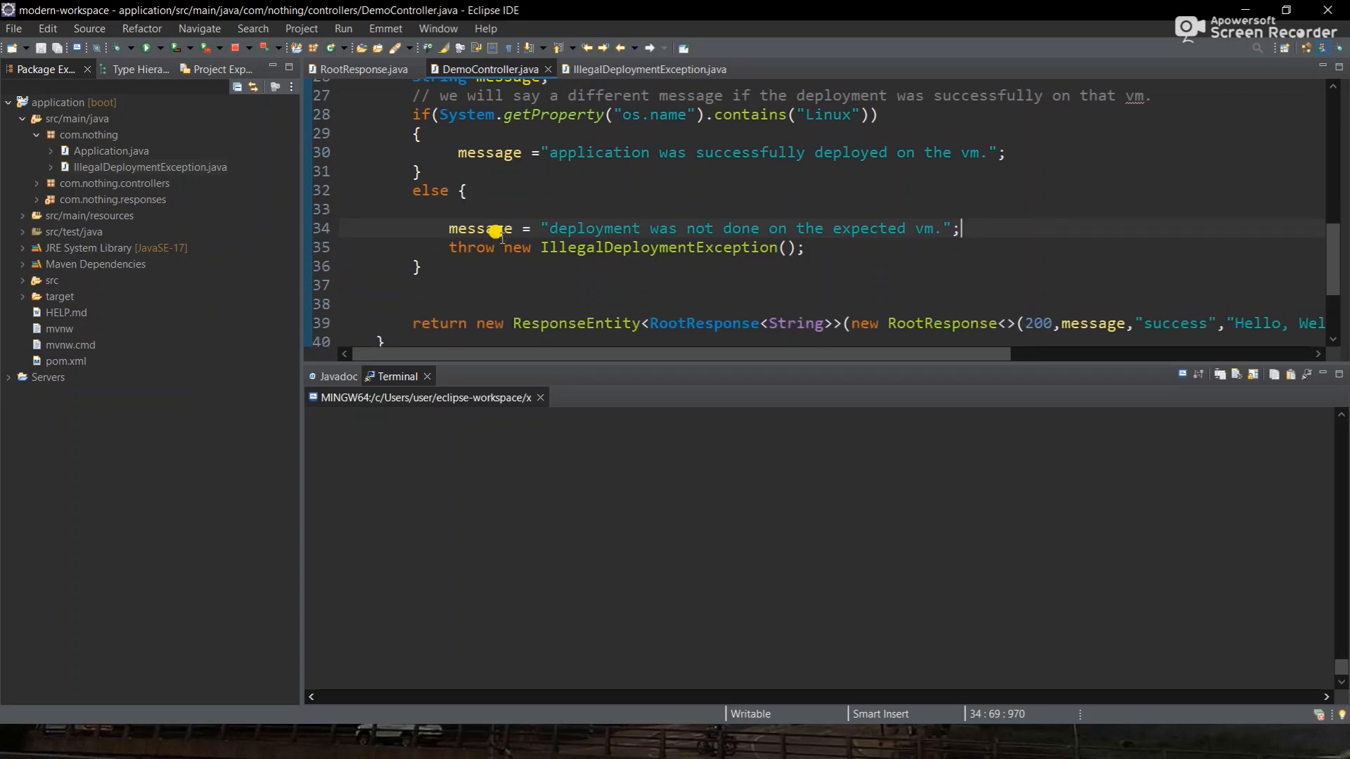
double_click(484, 224)
key(ctrl+c)
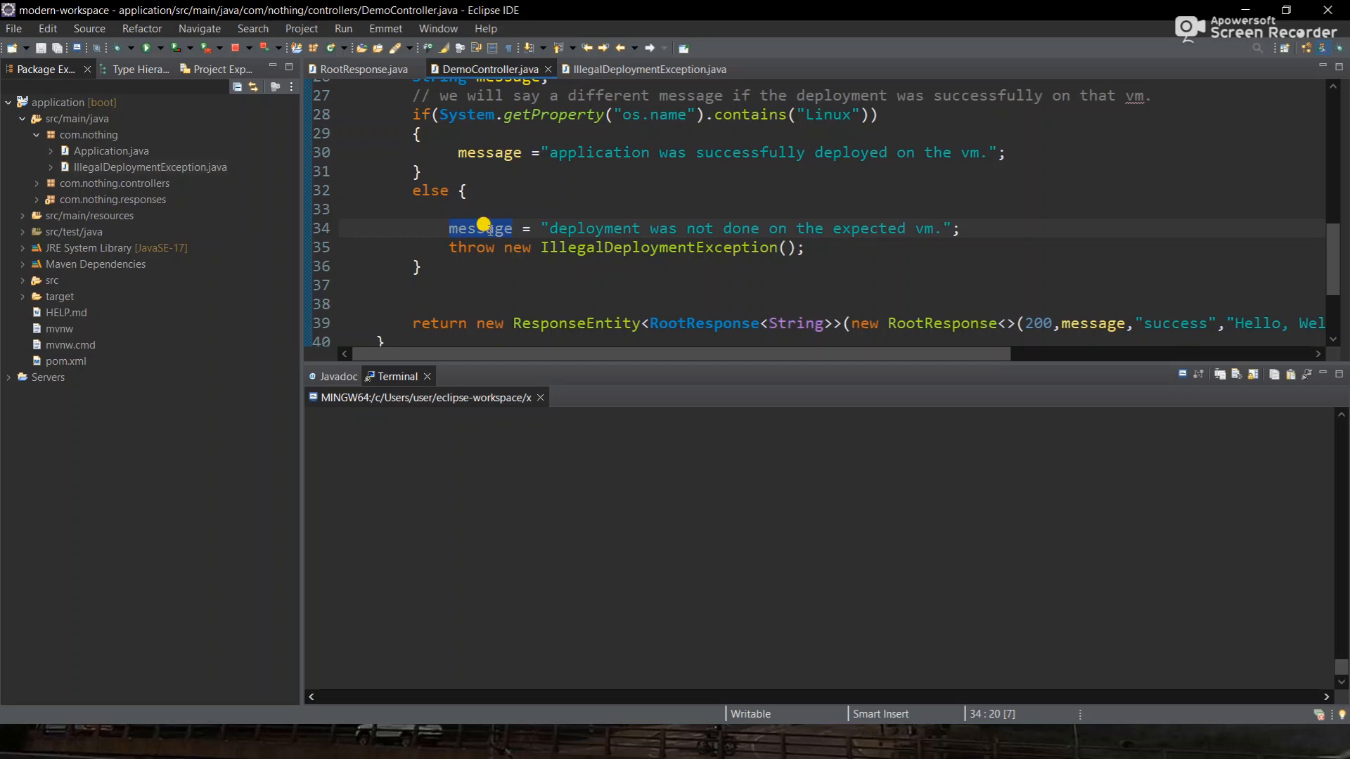
click(784, 247)
key(ctrl+v)
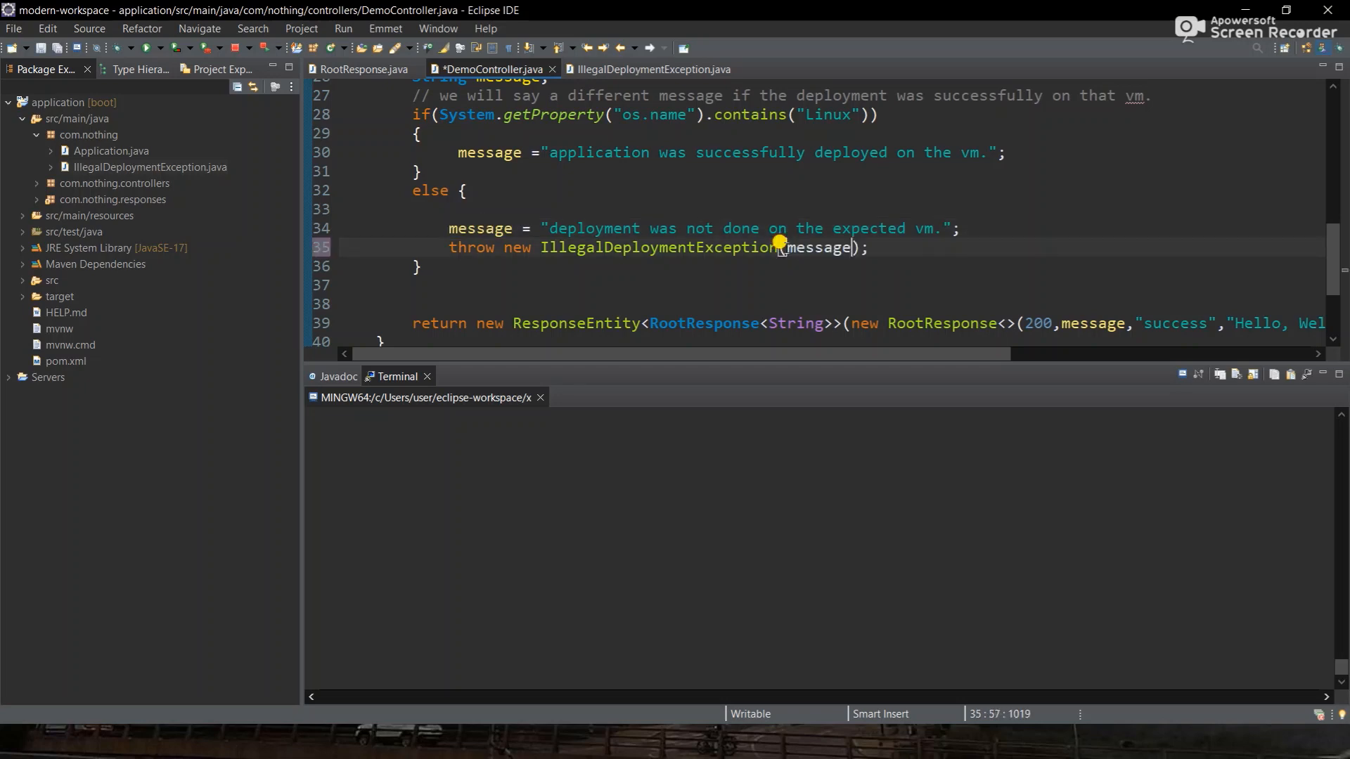
scroll(780, 248, down, 1)
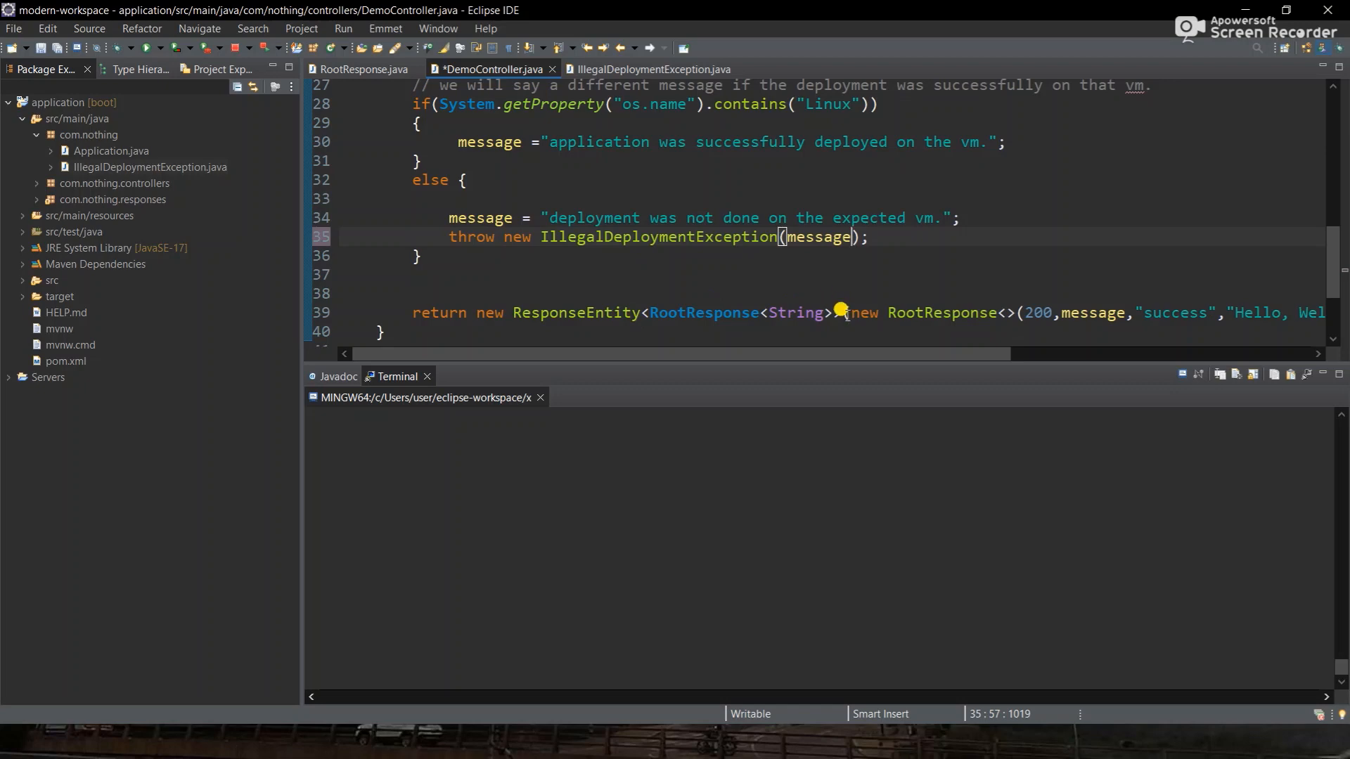
- Cut the RootResponse construction from the return statement and paste it into the Linux branch
drag(835, 312, 1166, 302)
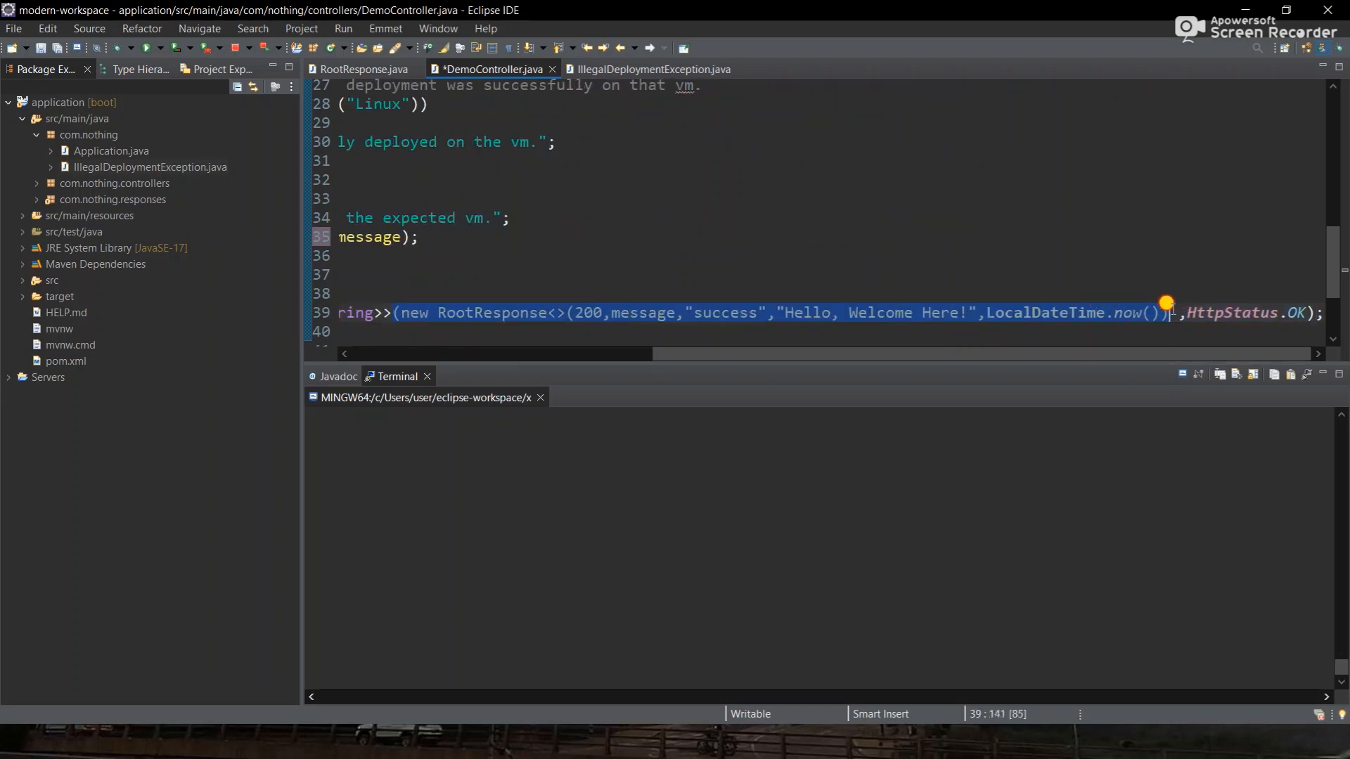
key(ctrl+x)
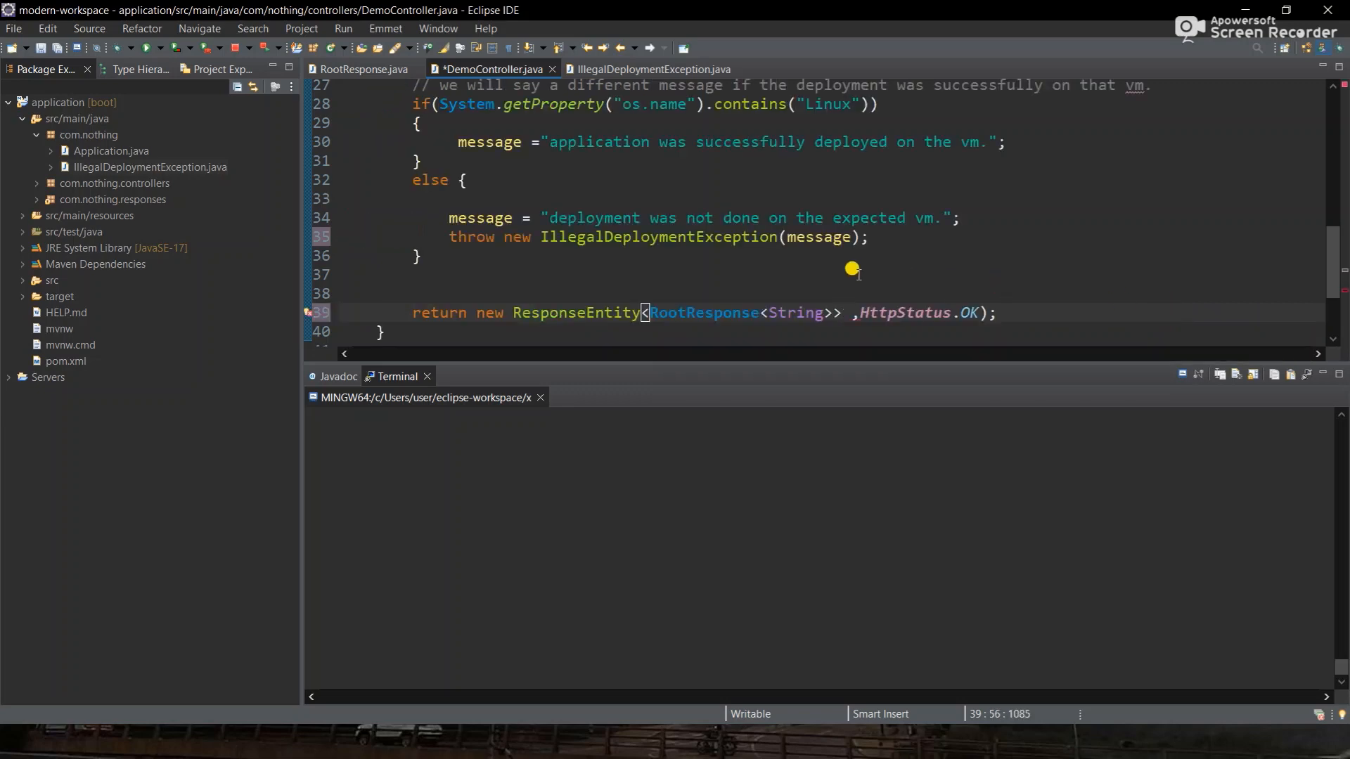
scroll(852, 269, up, 1)
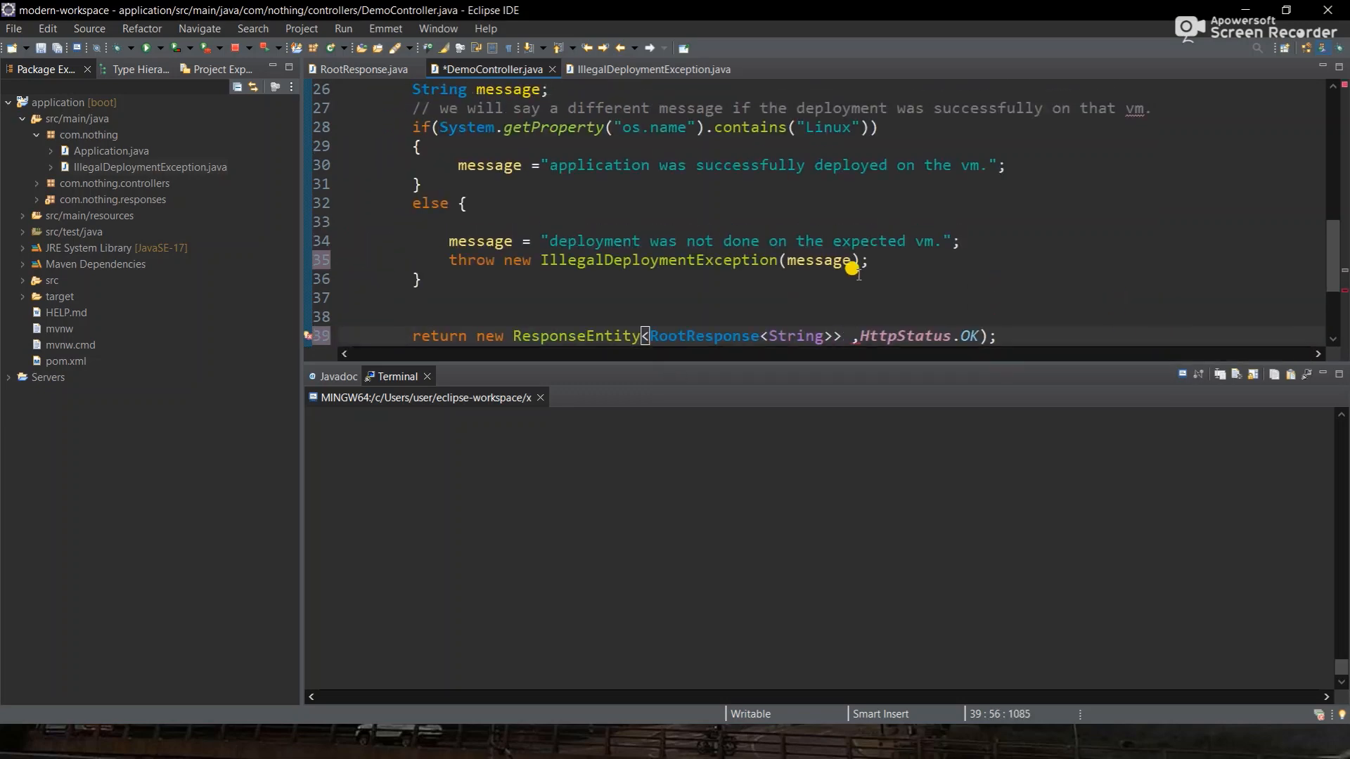
text(()
key(Delete)
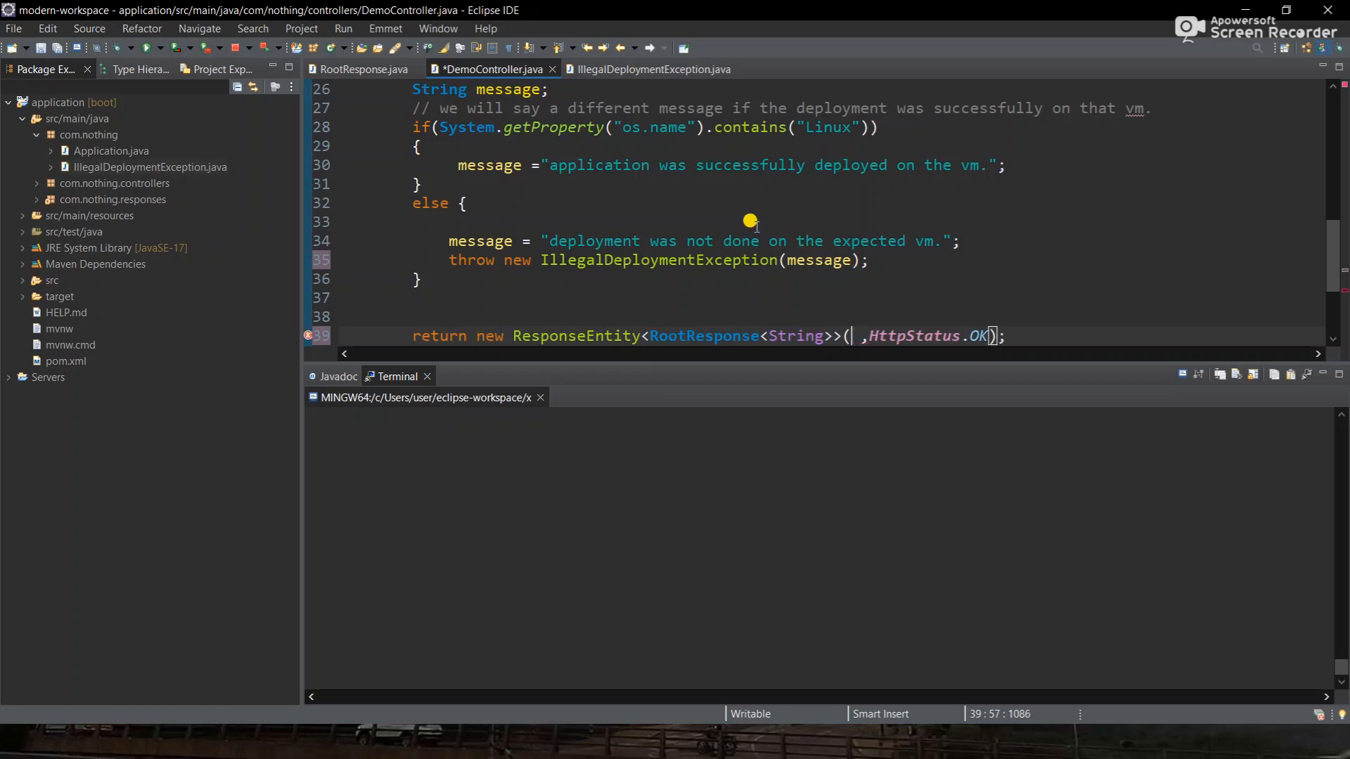
click(1058, 178)
key(Return)
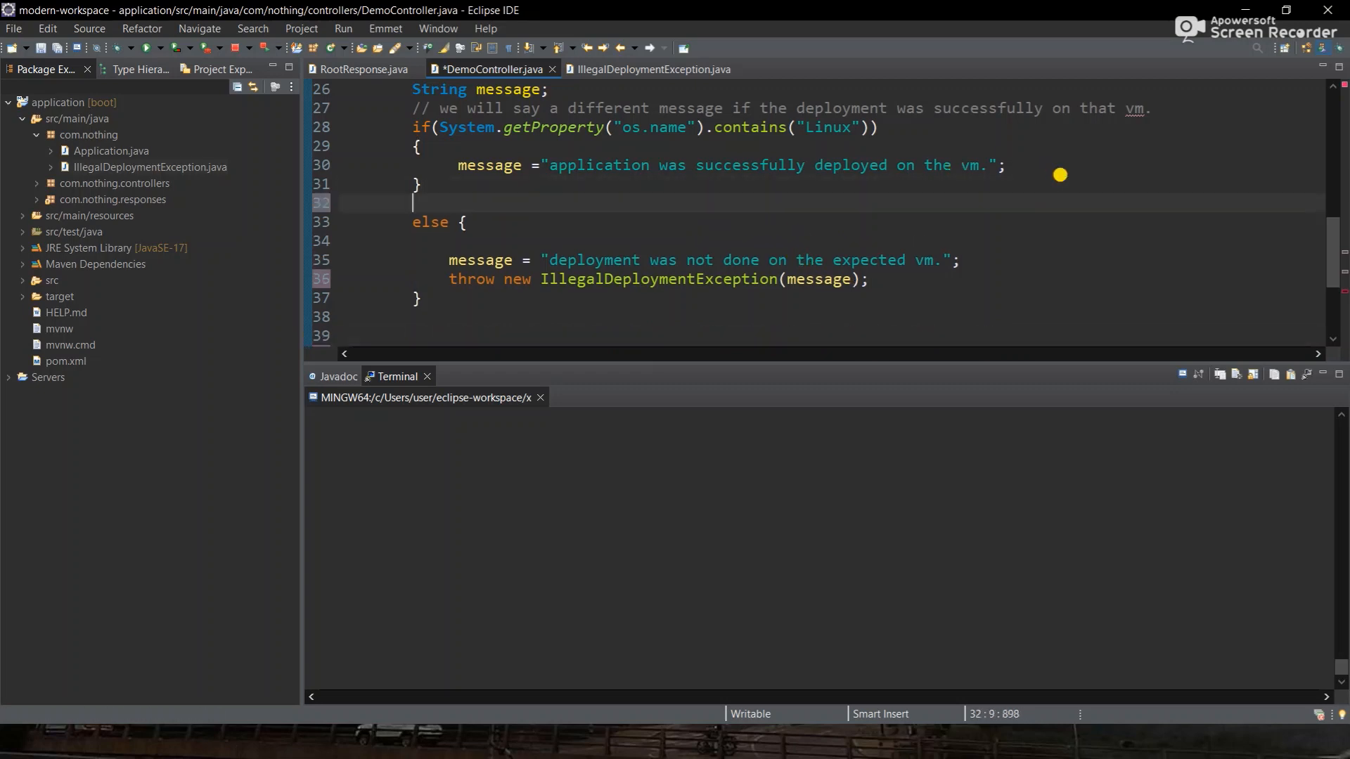
click(1033, 166)
key(Return)
key(Return)
key(ctrl+v)
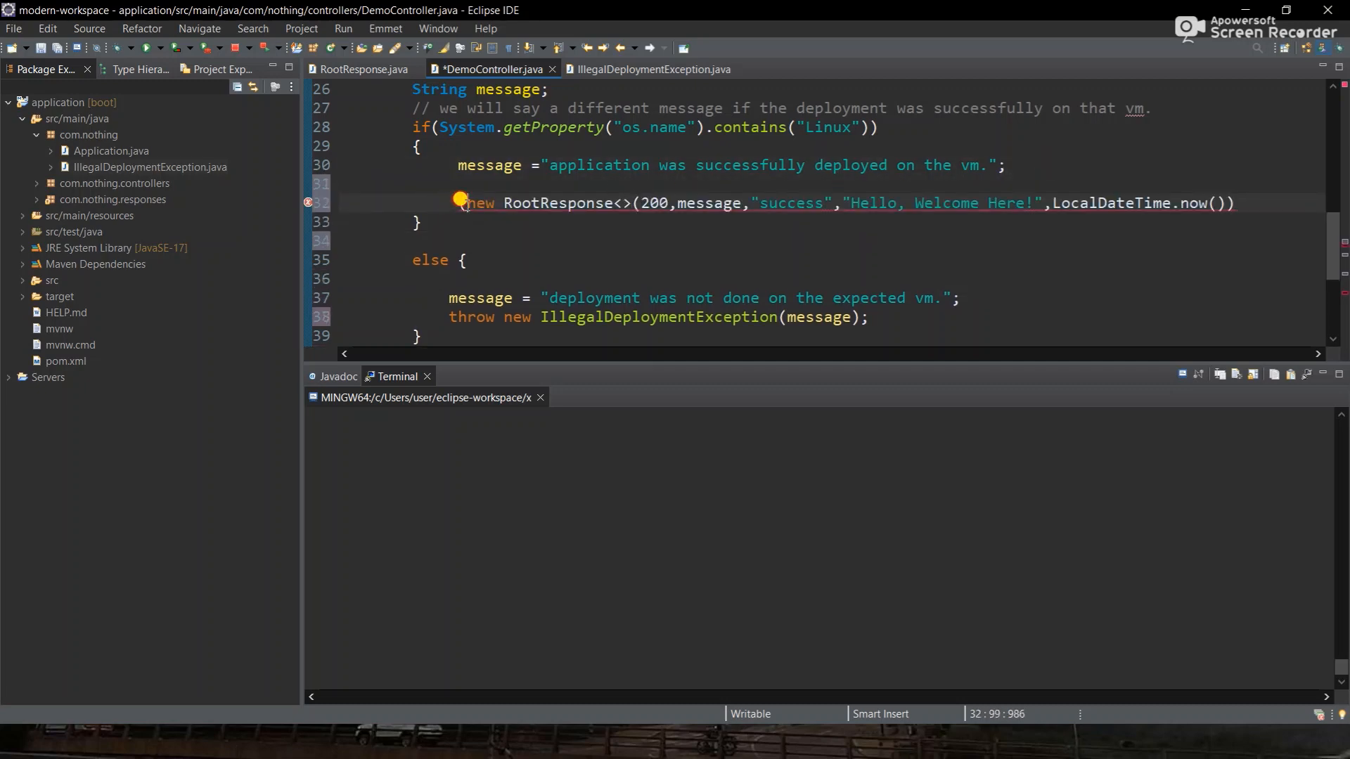
key(BackSpace)
- Declare 'RootResponse<String> rootResponse;' below the message declaration and save
scroll(464, 204, up, 1)
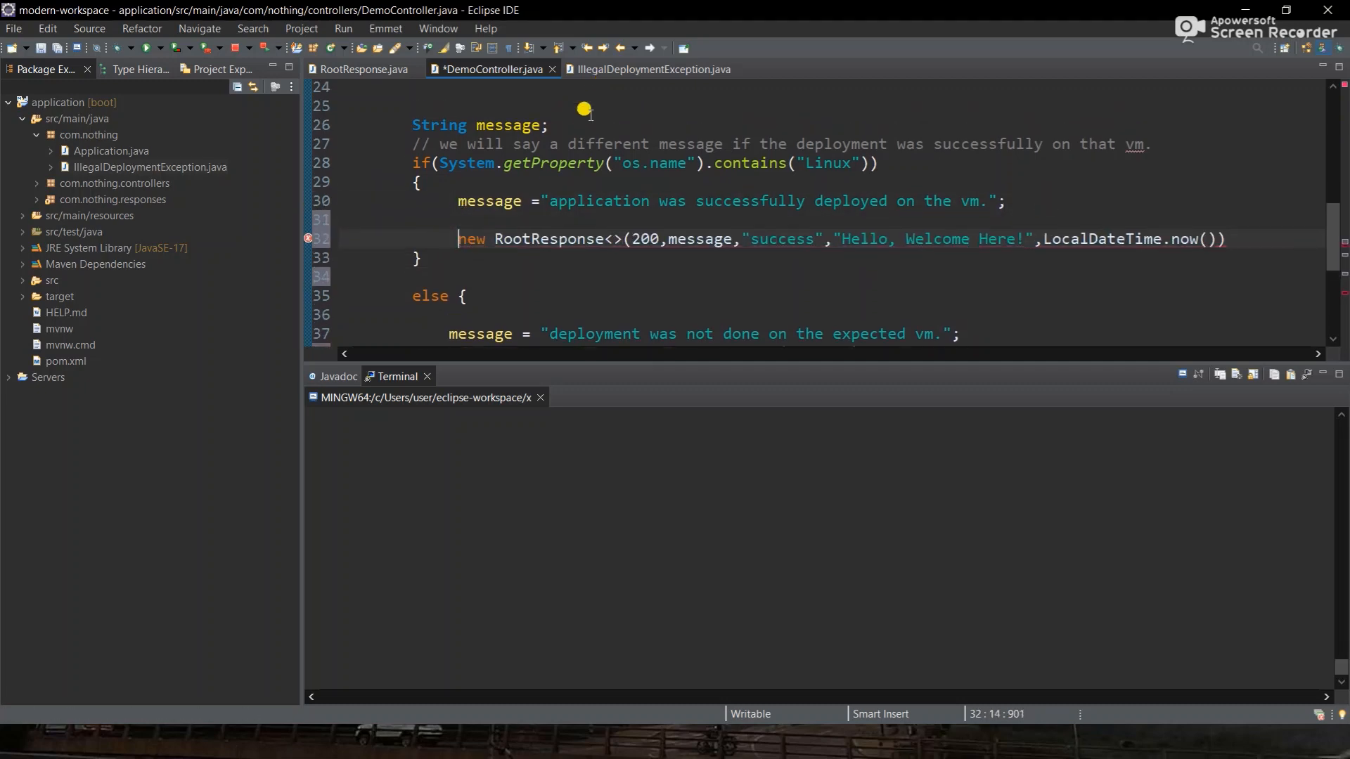
click(570, 120)
key(Return)
text(Rpp)
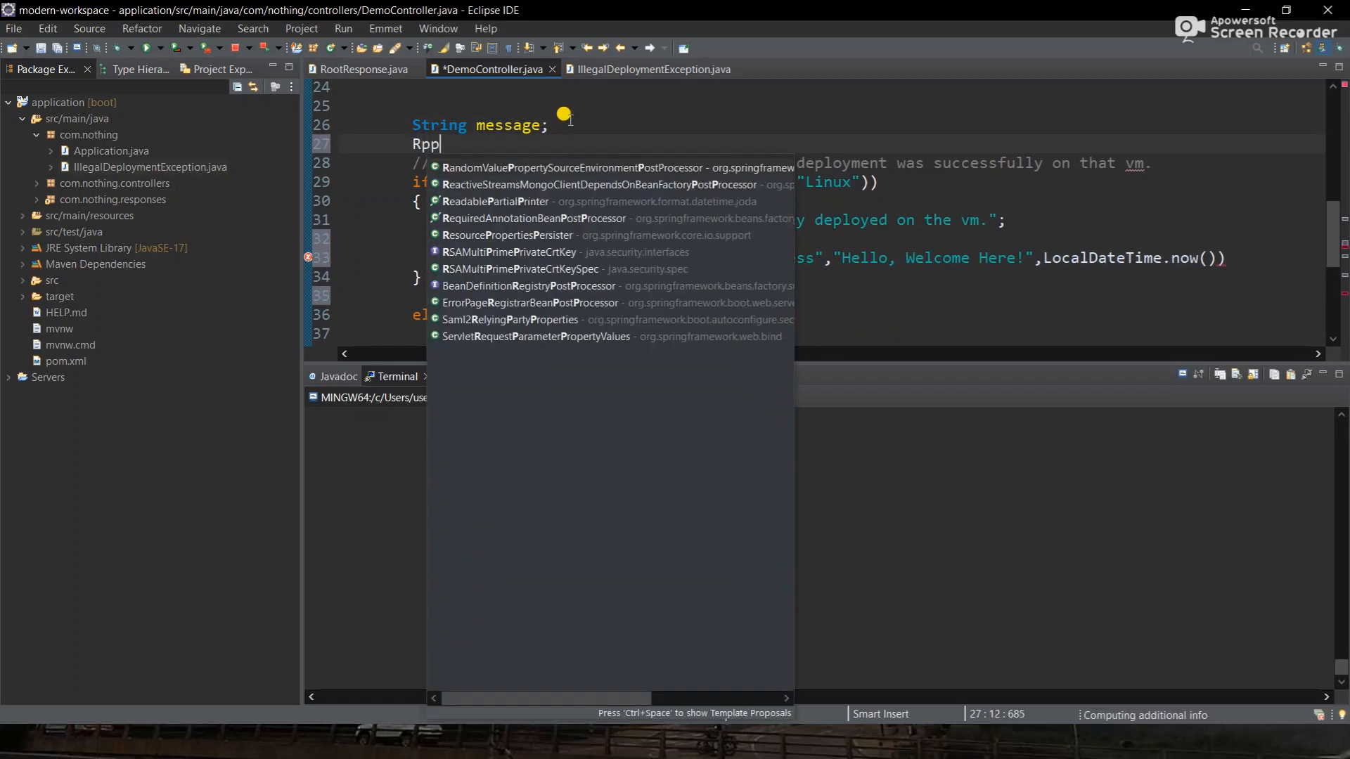
text(oot)
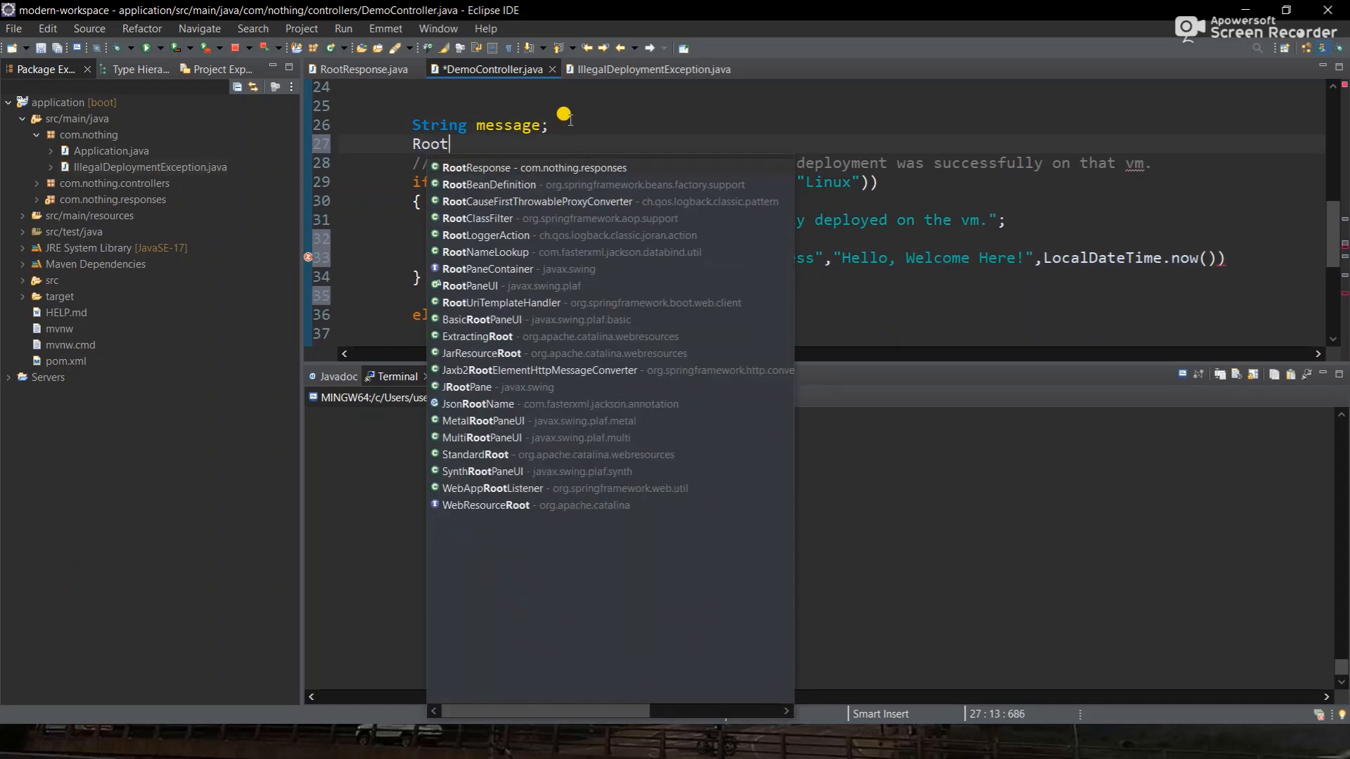
key(Return)
key(BackSpace)
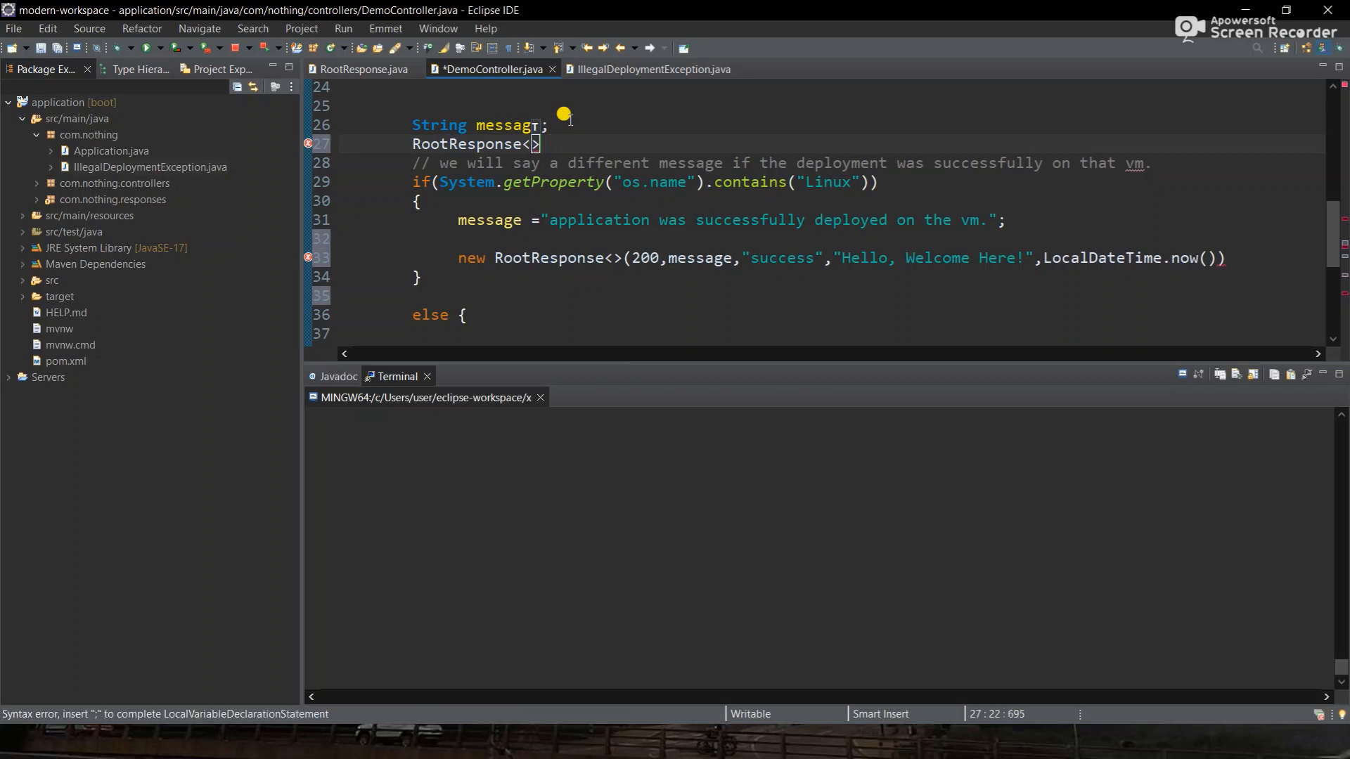
scroll(565, 116, down, 1)
scroll(566, 116, up, 1)
text(String)
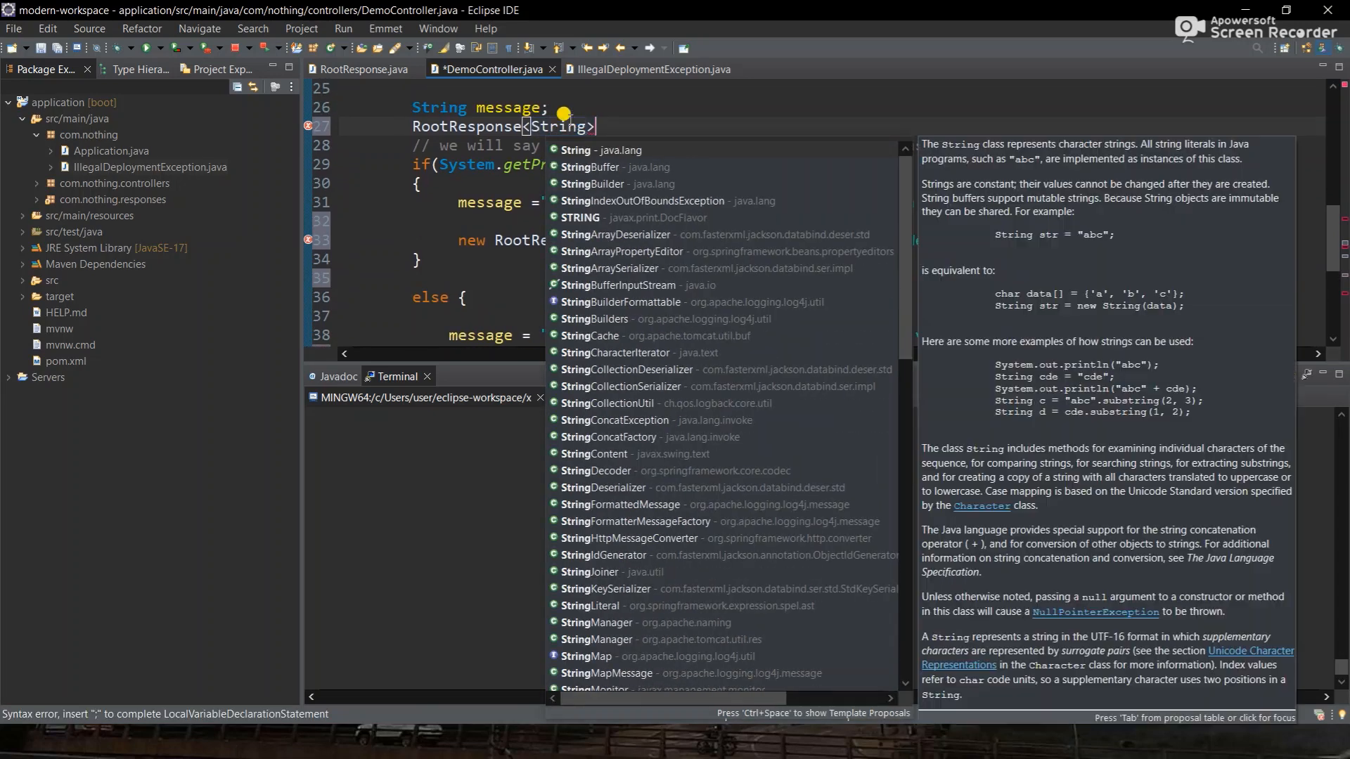
key(Return)
key(End)
text(root)
key(Return)
text(;)
key(ctrl+s)
- Assign the RootResponse construction to rootResponse and close it with ');' after now()
double_click(627, 124)
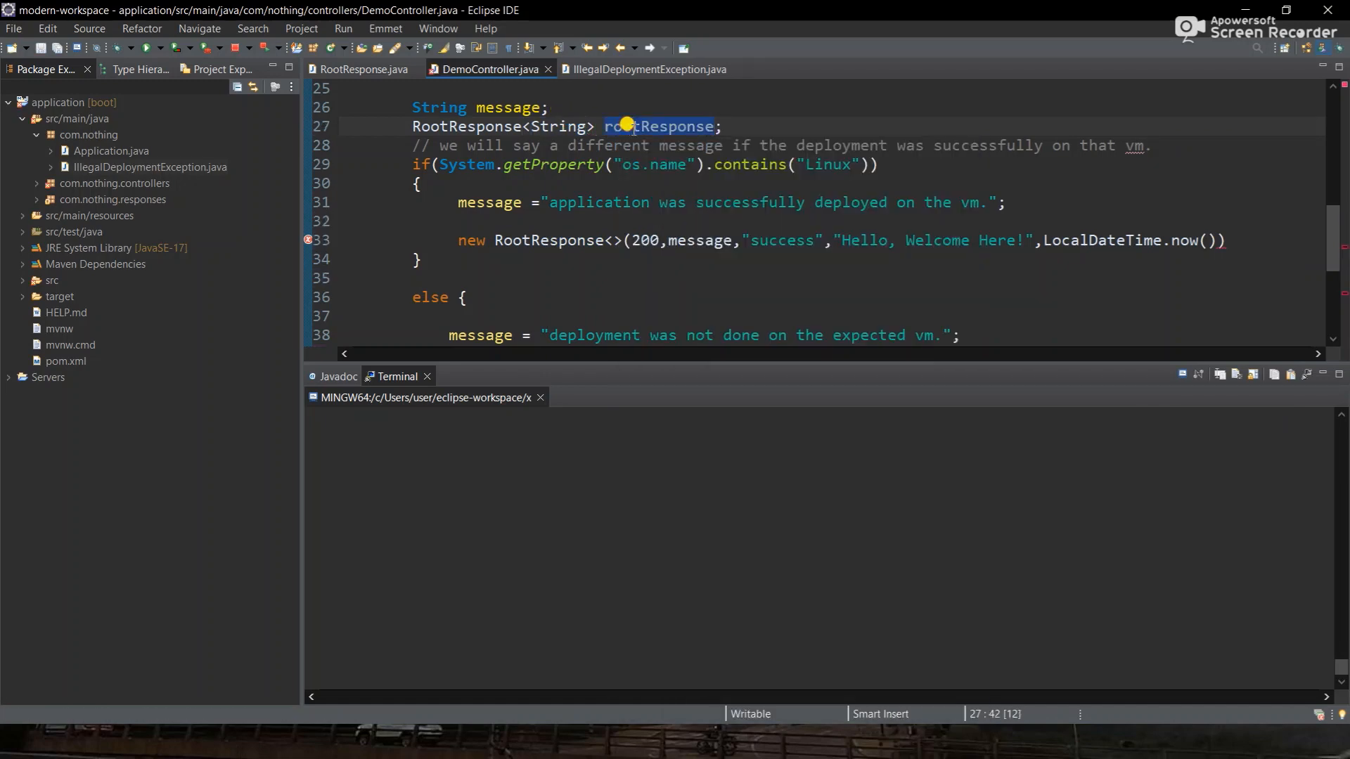
click(427, 233)
key(ctrl+v)
text(=)
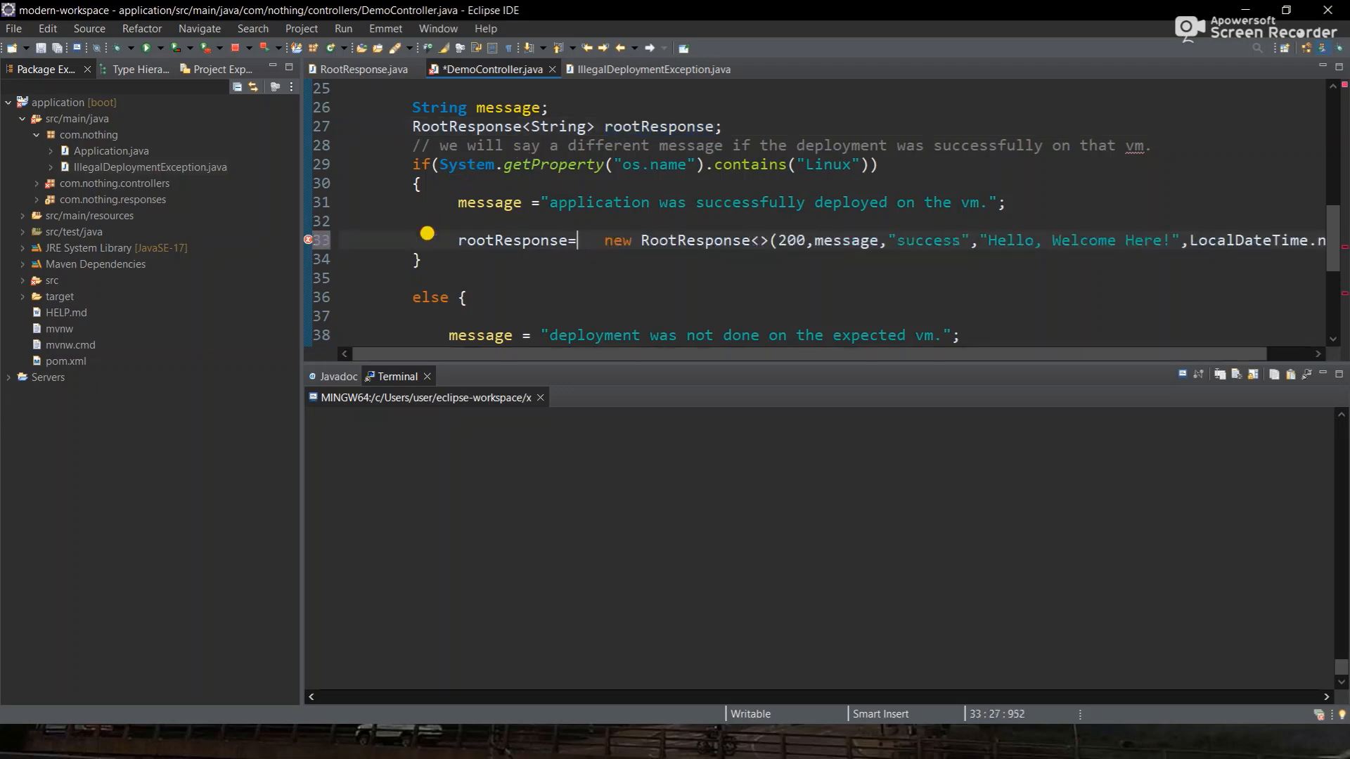
scroll(427, 233, down, 1)
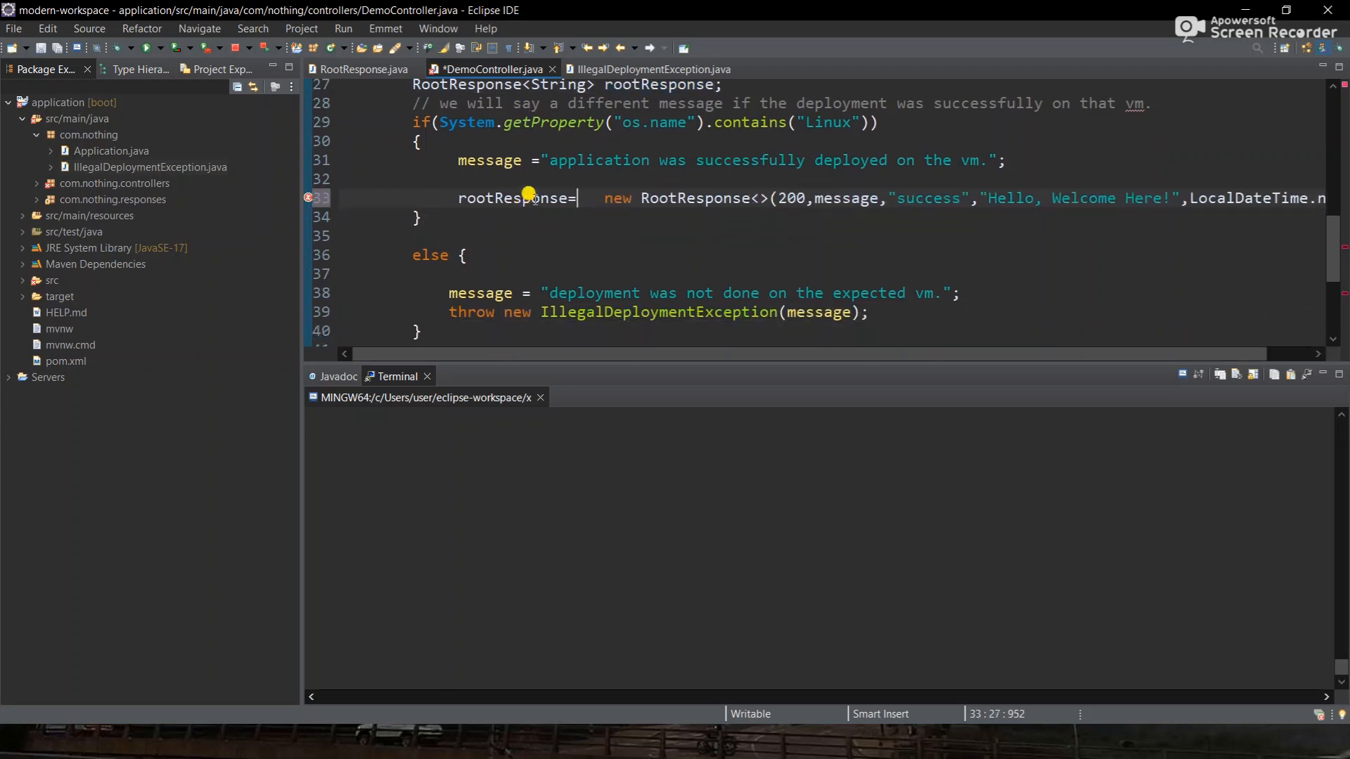
click(528, 198)
scroll(529, 197, right, 1)
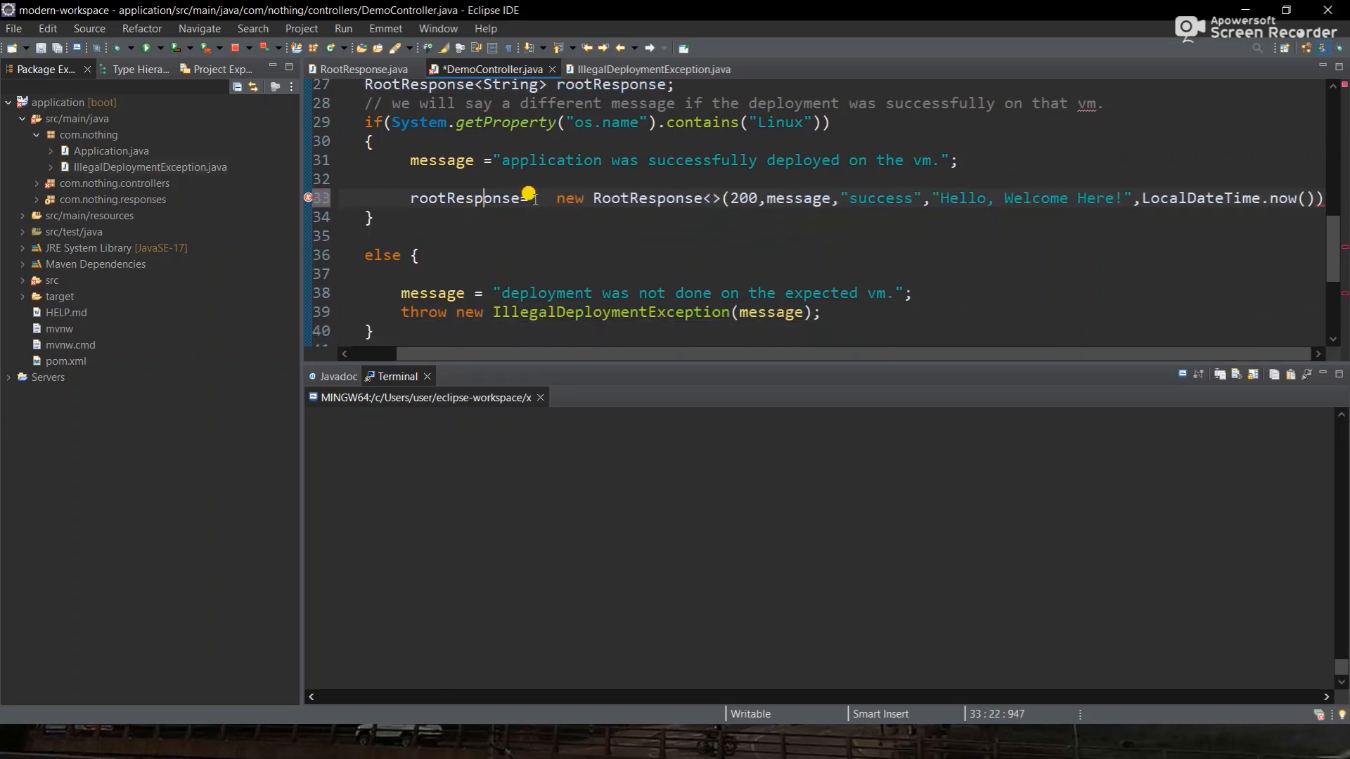
click(1320, 196)
text();)
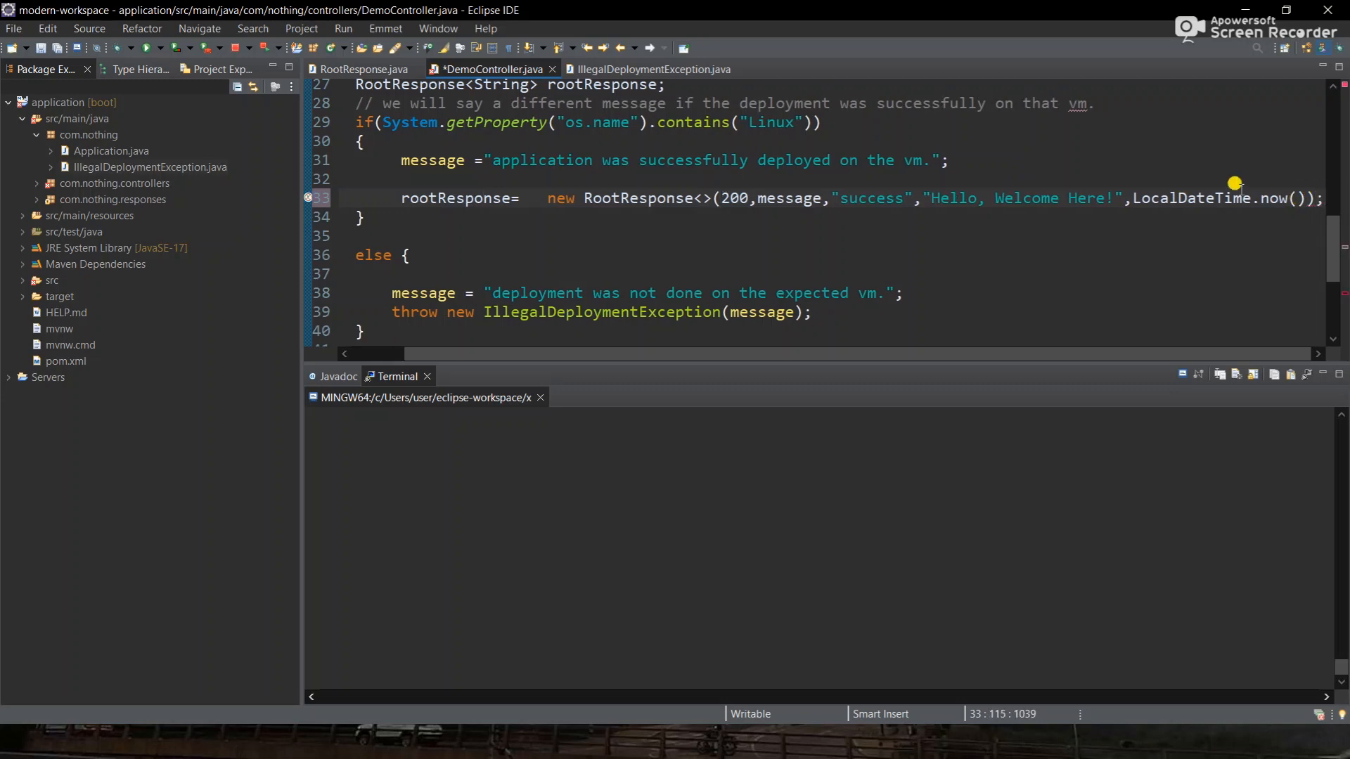
scroll(930, 200, left, 2)
- Make the return statement wrap rootResponse instead of the construction, and save
triple_click(828, 190)
key(ctrl+c)
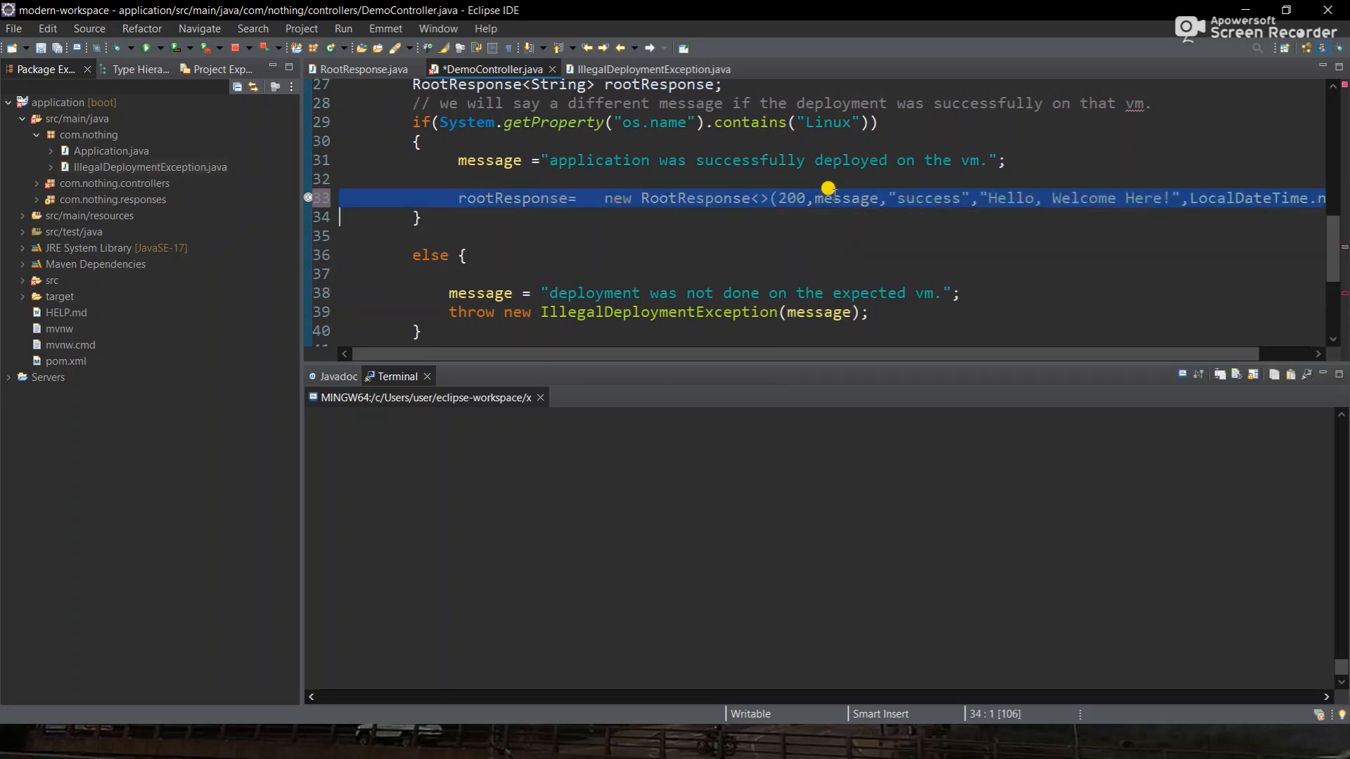
scroll(906, 289, down, 1)
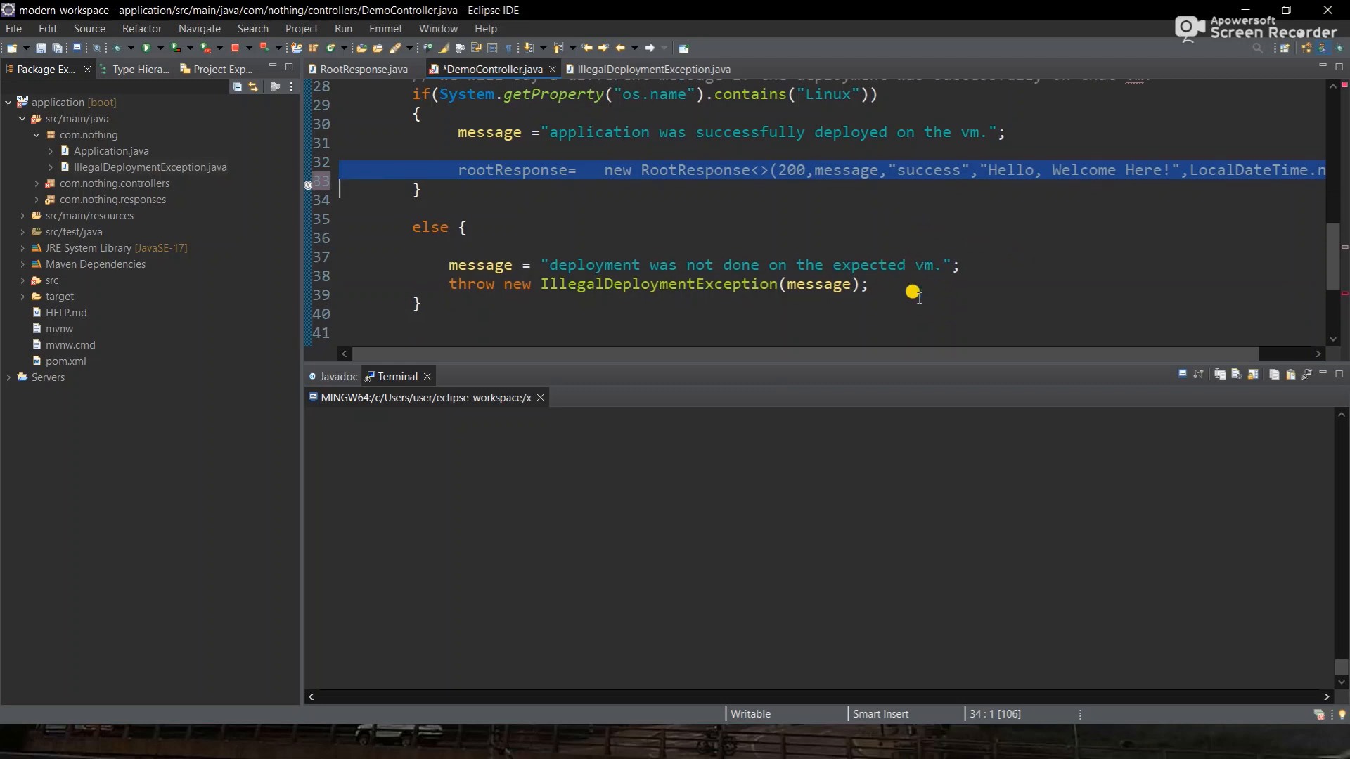
scroll(912, 292, down, 1)
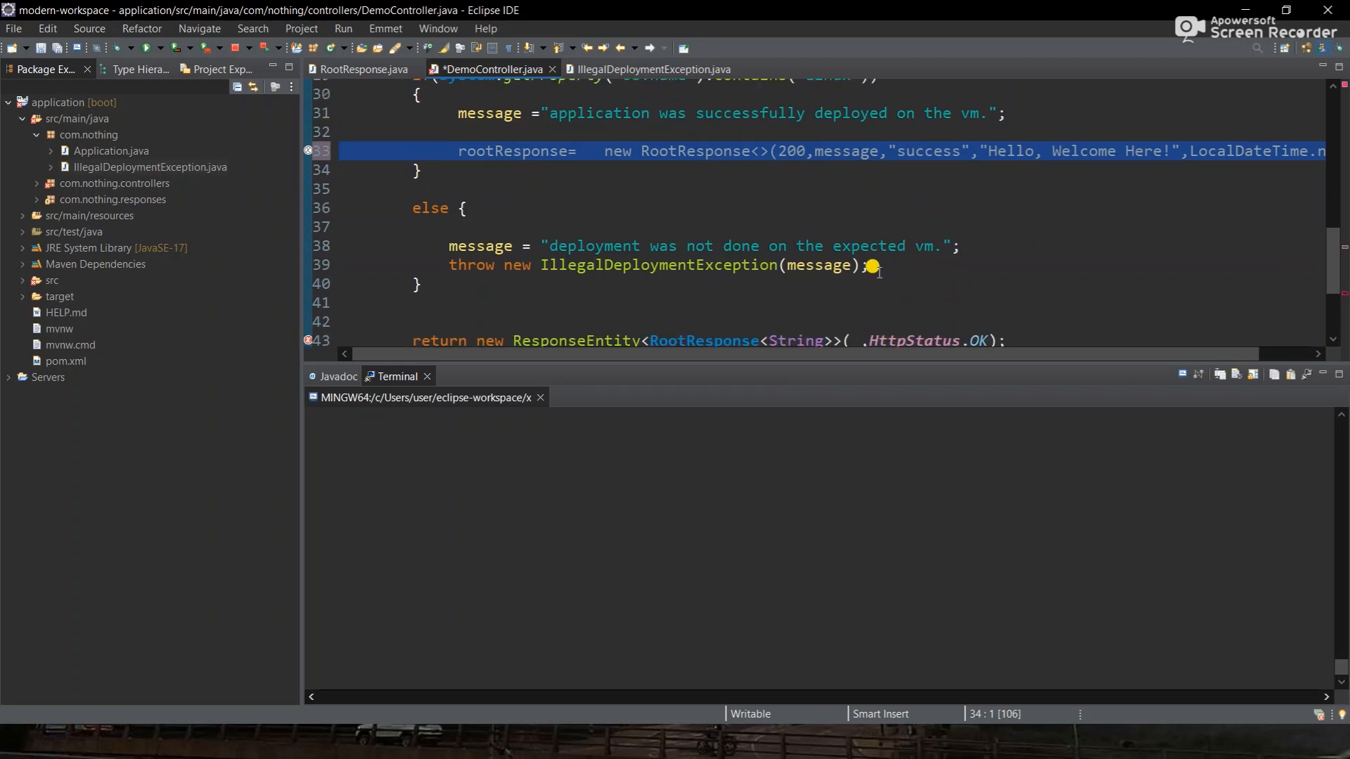
click(711, 234)
key(ctrl+s)
click(853, 327)
key(ctrl+v)
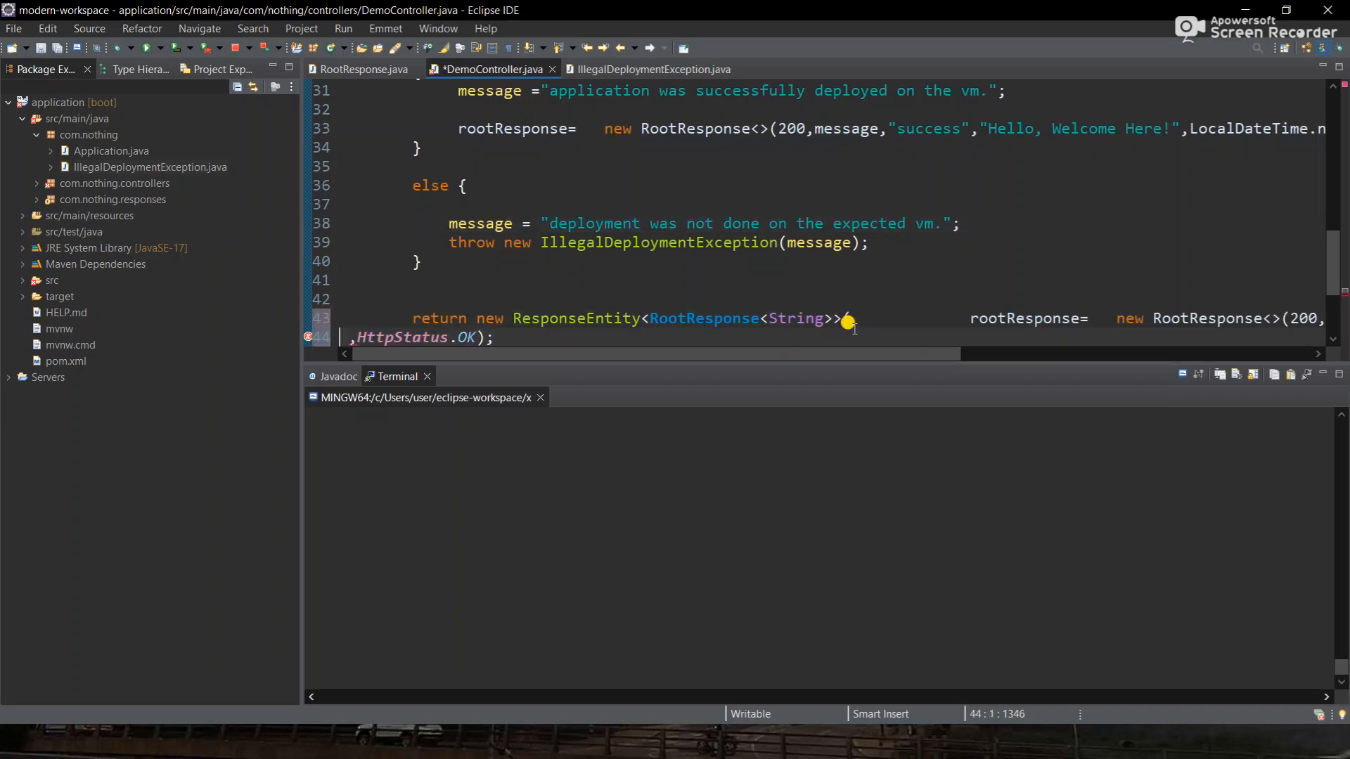
key(ctrl+z)
text(root)
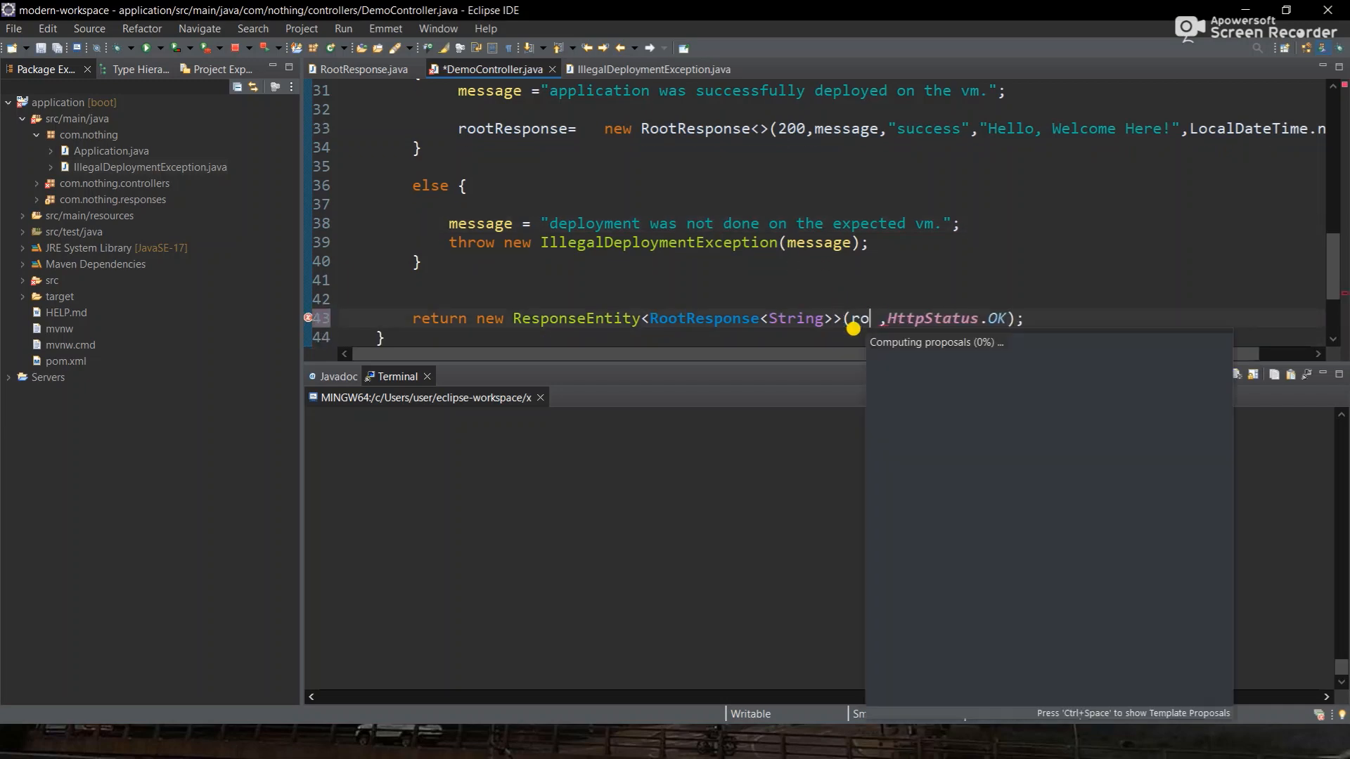
key(Return)
key(ctrl+s)
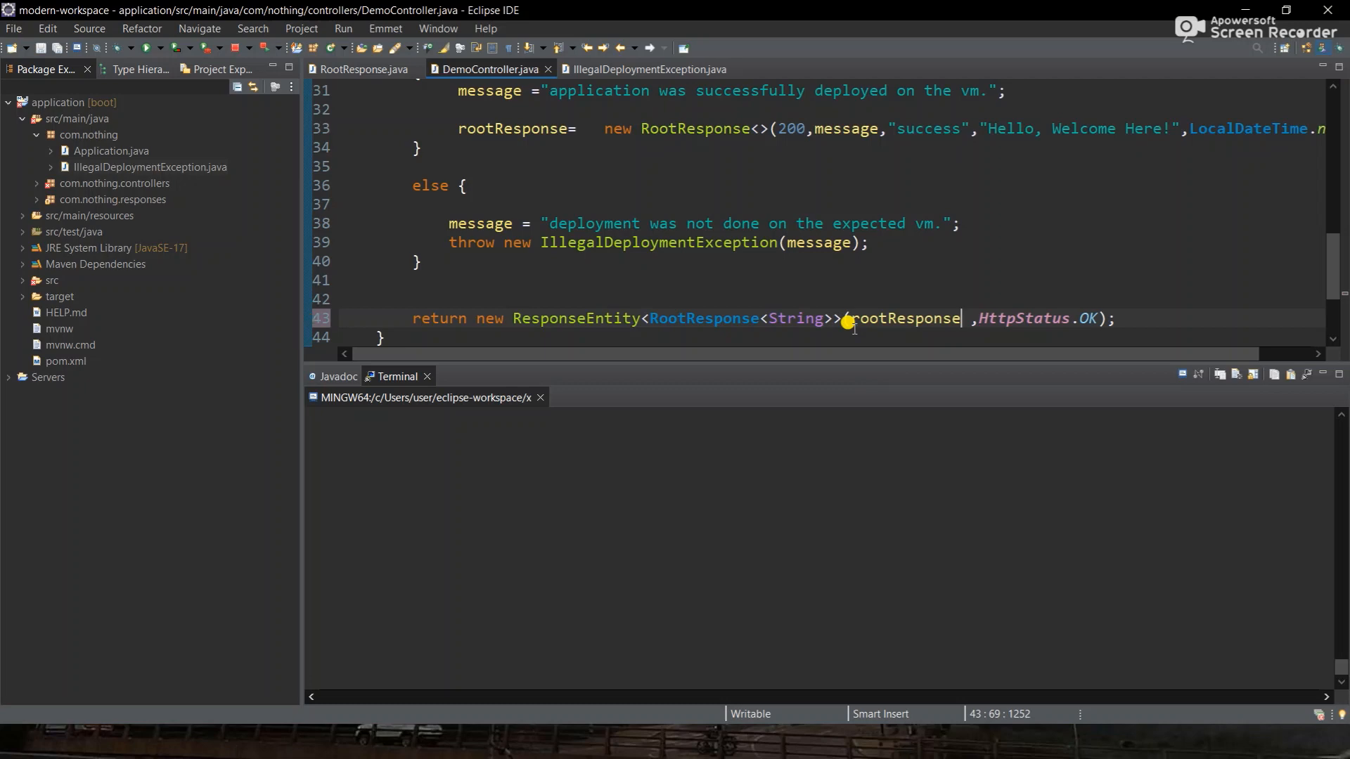
- Add a space before '=' after rootResponse and delete the blank line above the assignment
scroll(849, 321, up, 1)
click(565, 165)
key(ctrl+s)
scroll(566, 167, right, 1)
click(517, 148)
key(BackSpace)
key(BackSpace)
key(BackSpace)
key(BackSpace)
key(BackSpace)
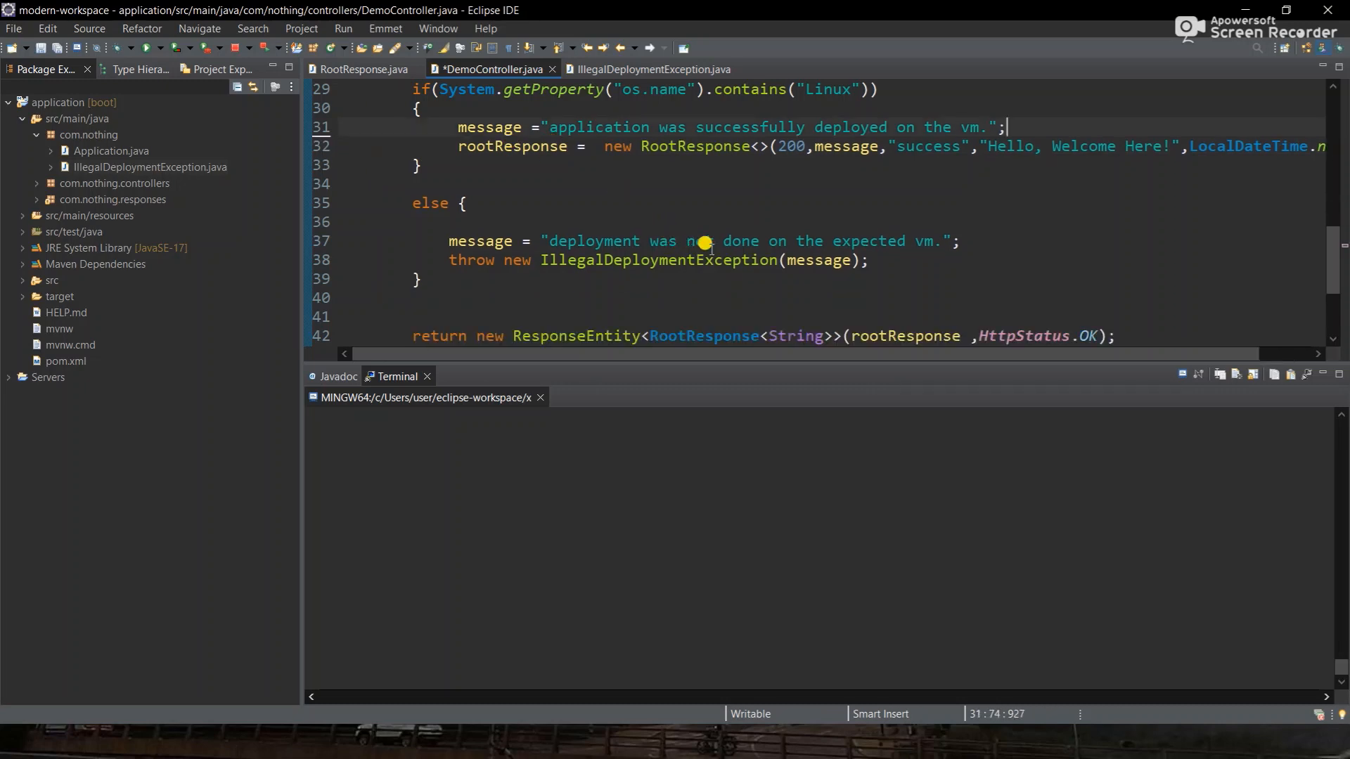
scroll(861, 233, up, 1)
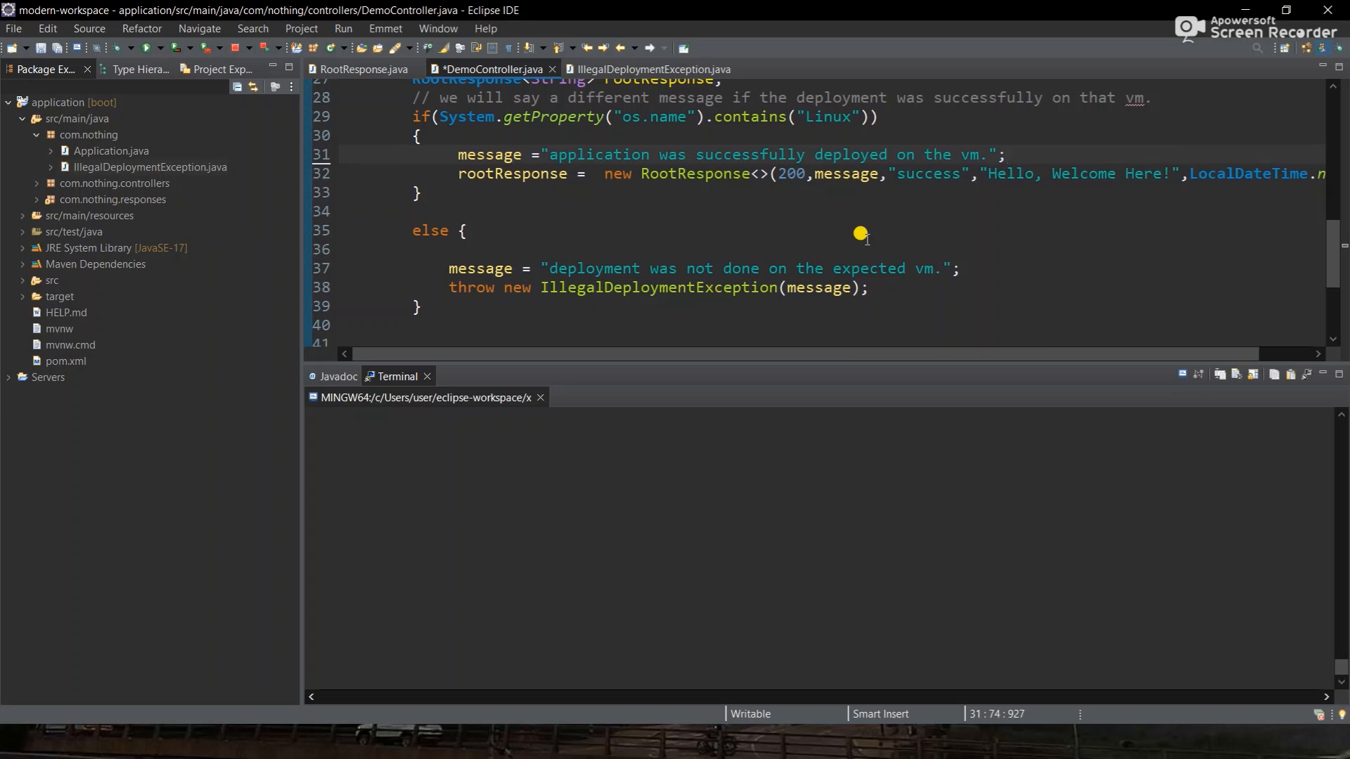
scroll(861, 233, down, 2)
scroll(860, 234, up, 1)
scroll(711, 213, up, 1)
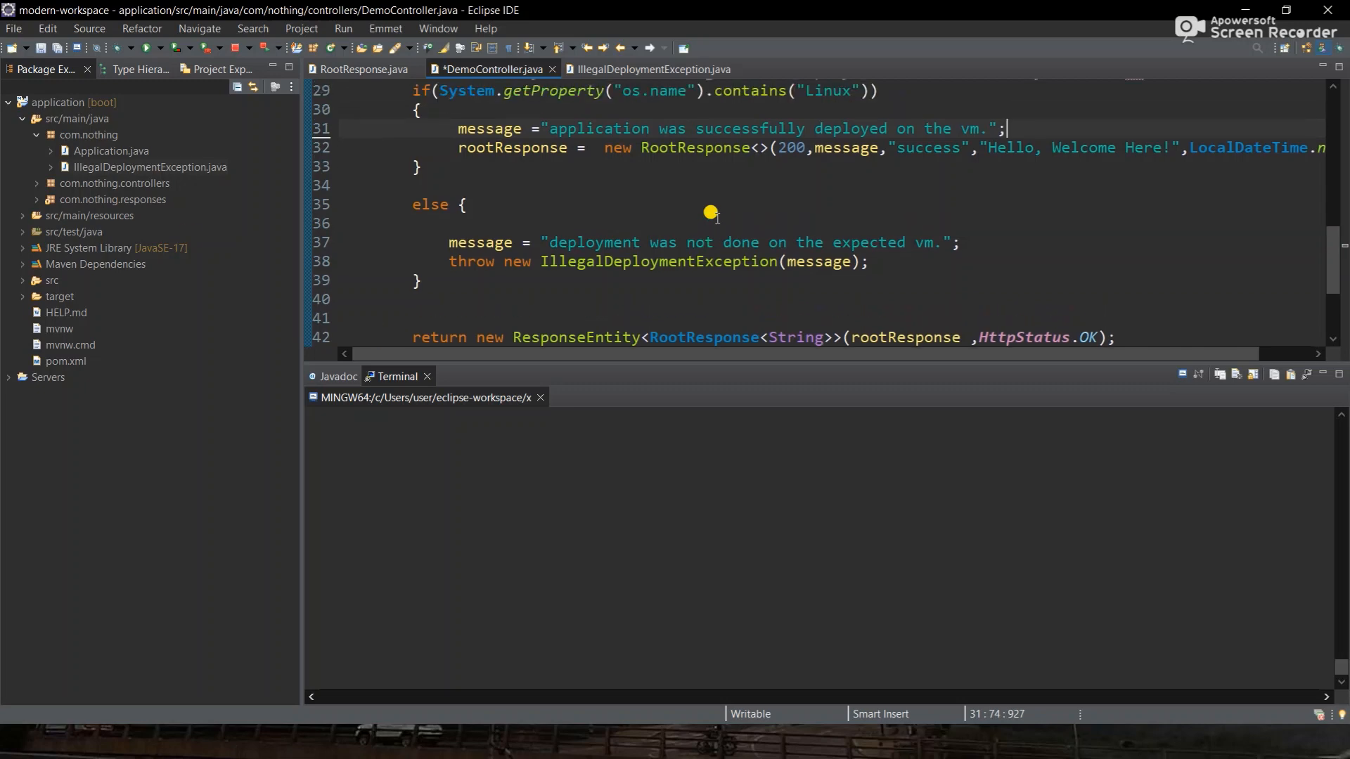
- Create the package com.nothing.exception under com.nothing
right_click(68, 136)
mouse_move(241, 147)
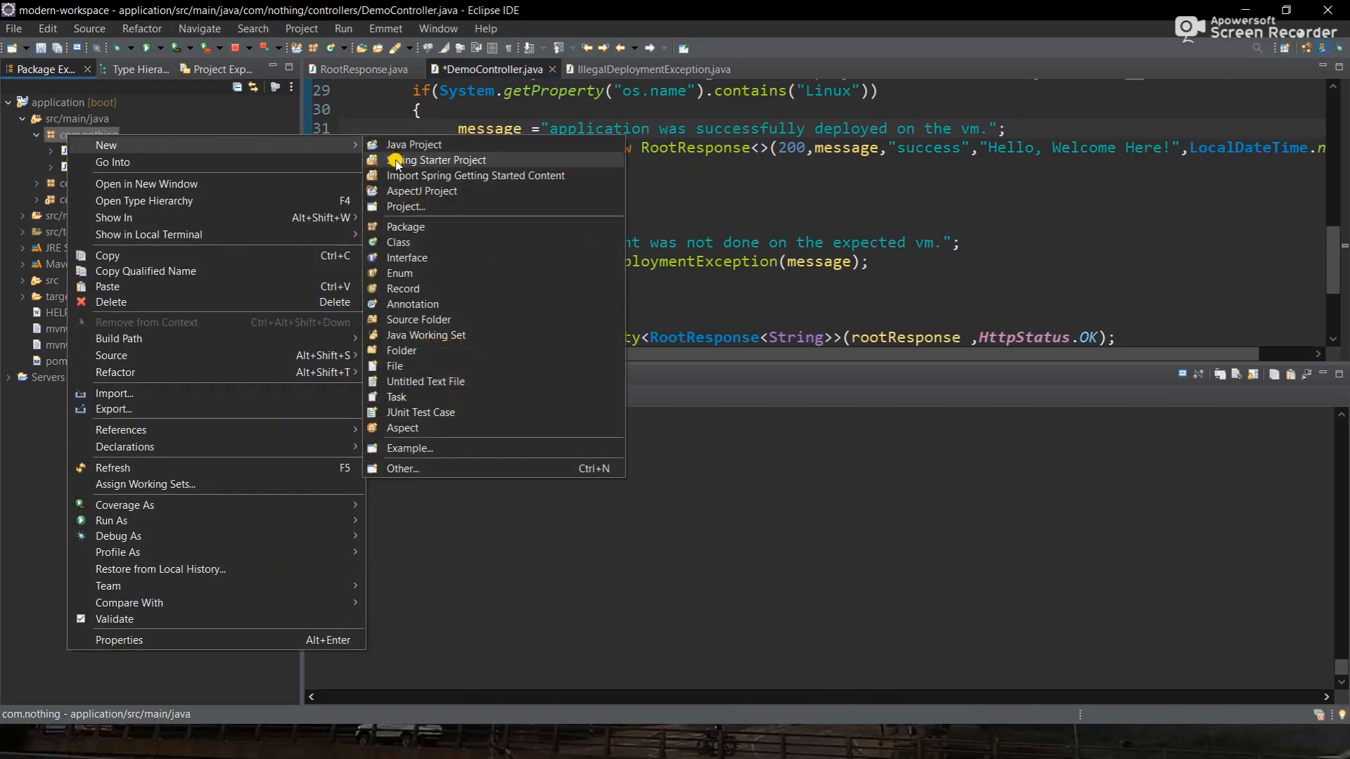
click(407, 227)
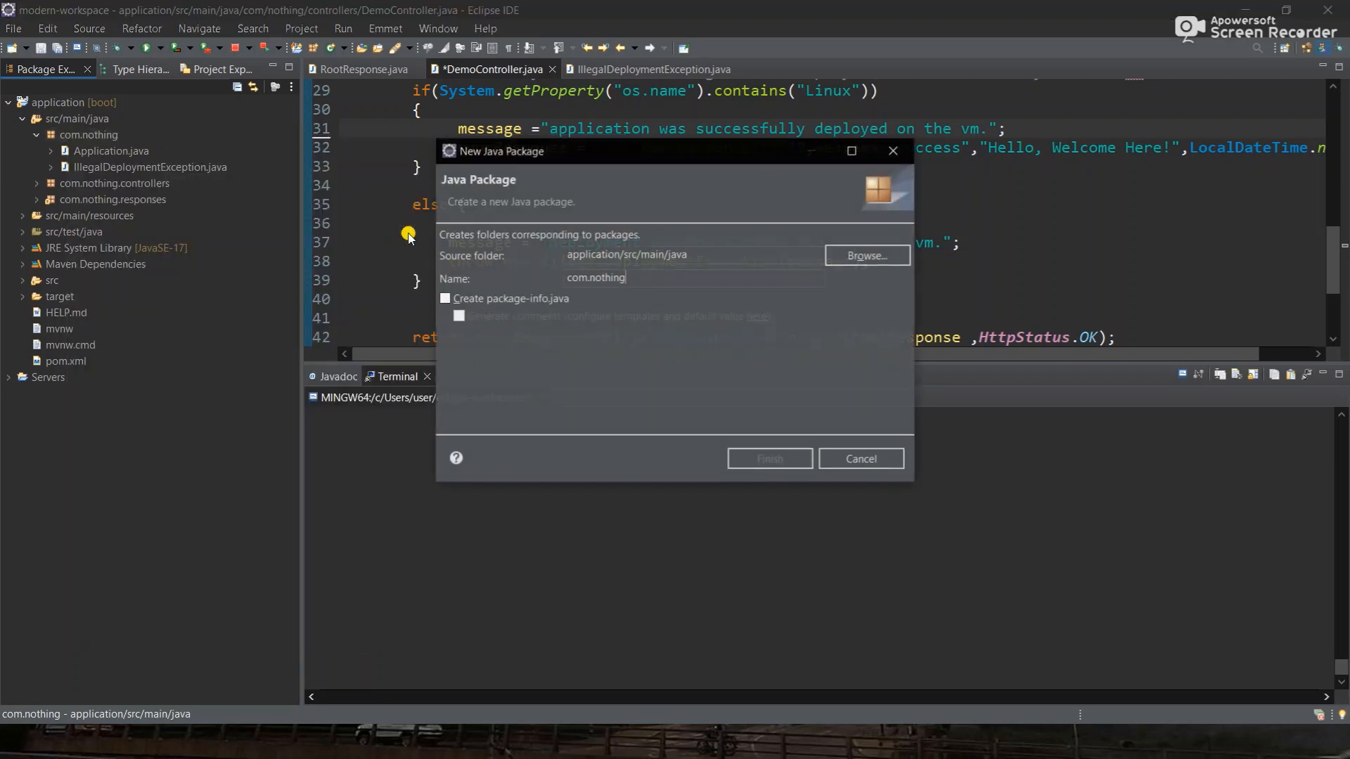
text(.except)
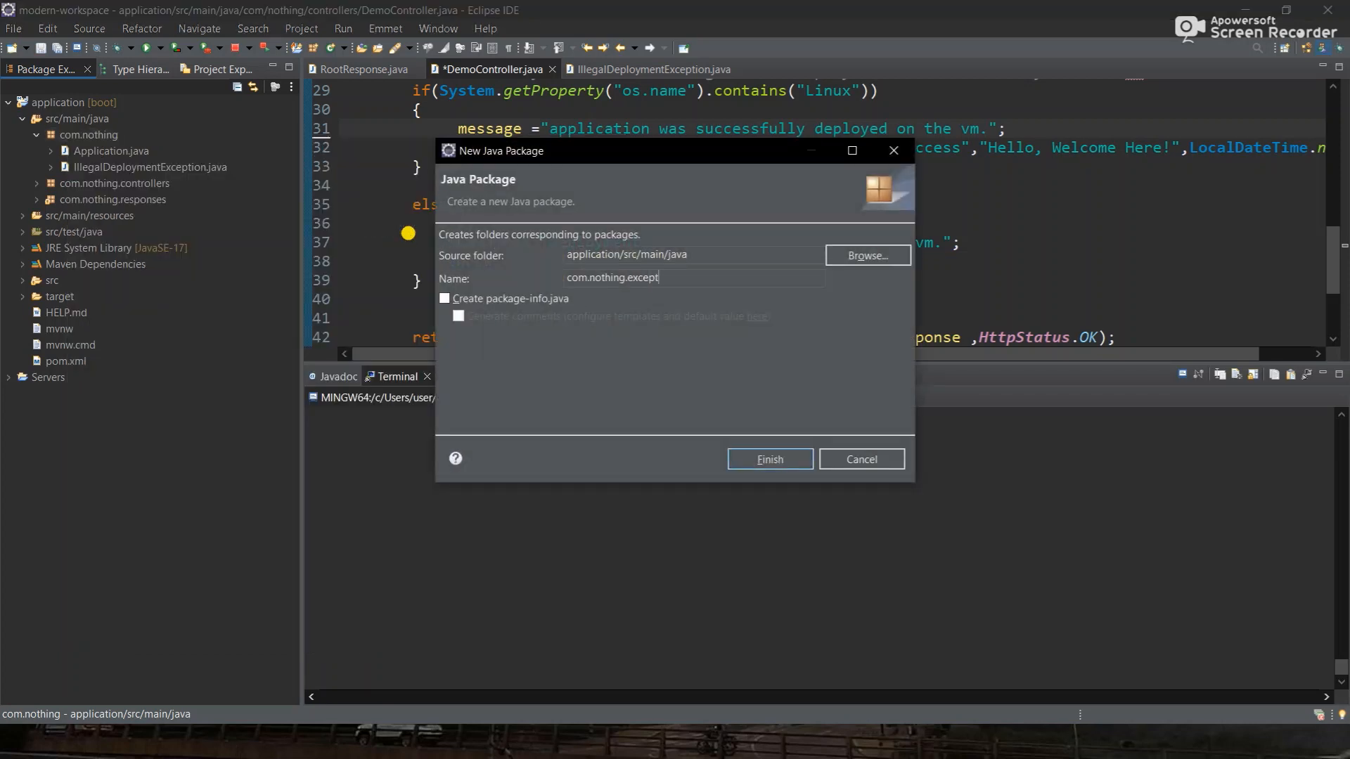
text(ion)
key(Return)
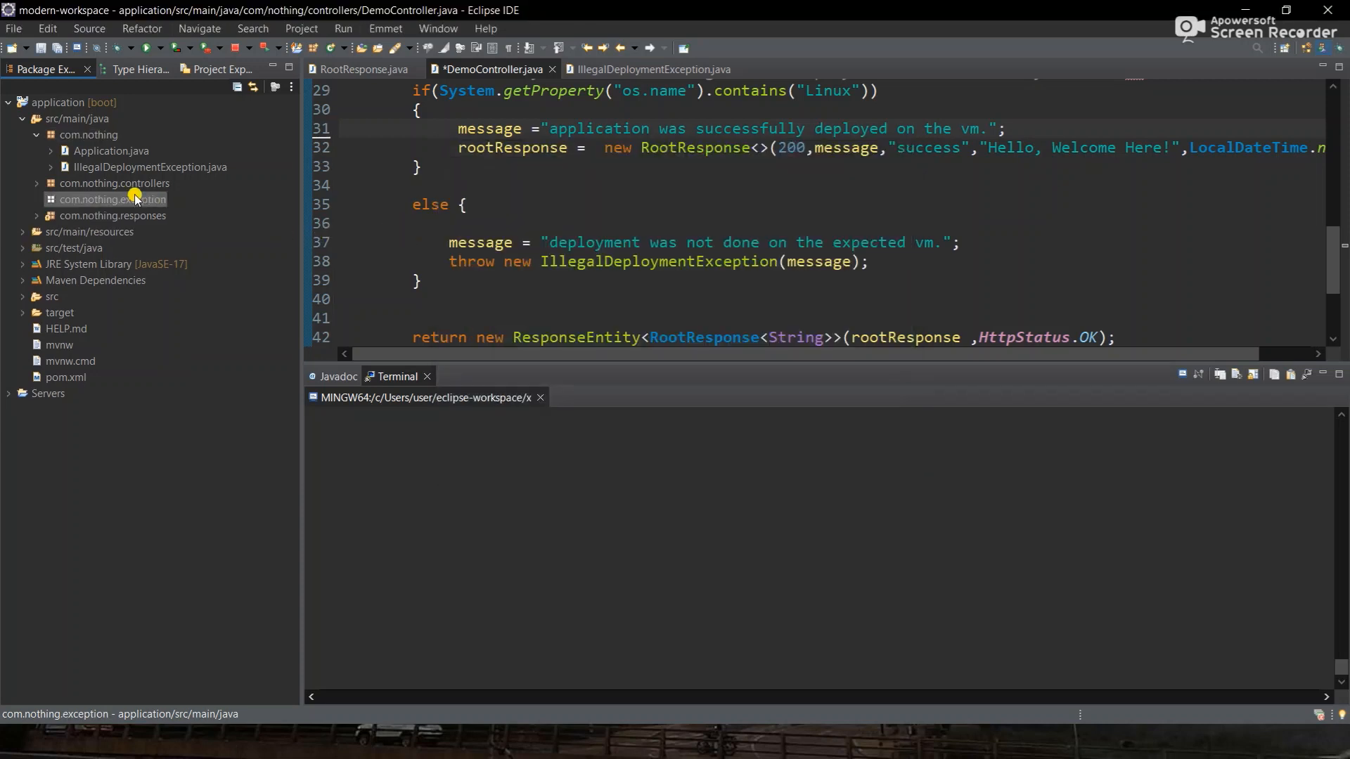
- Create the class ApplicationExceptionHandler in com.nothing.exception
right_click(132, 199)
mouse_move(356, 205)
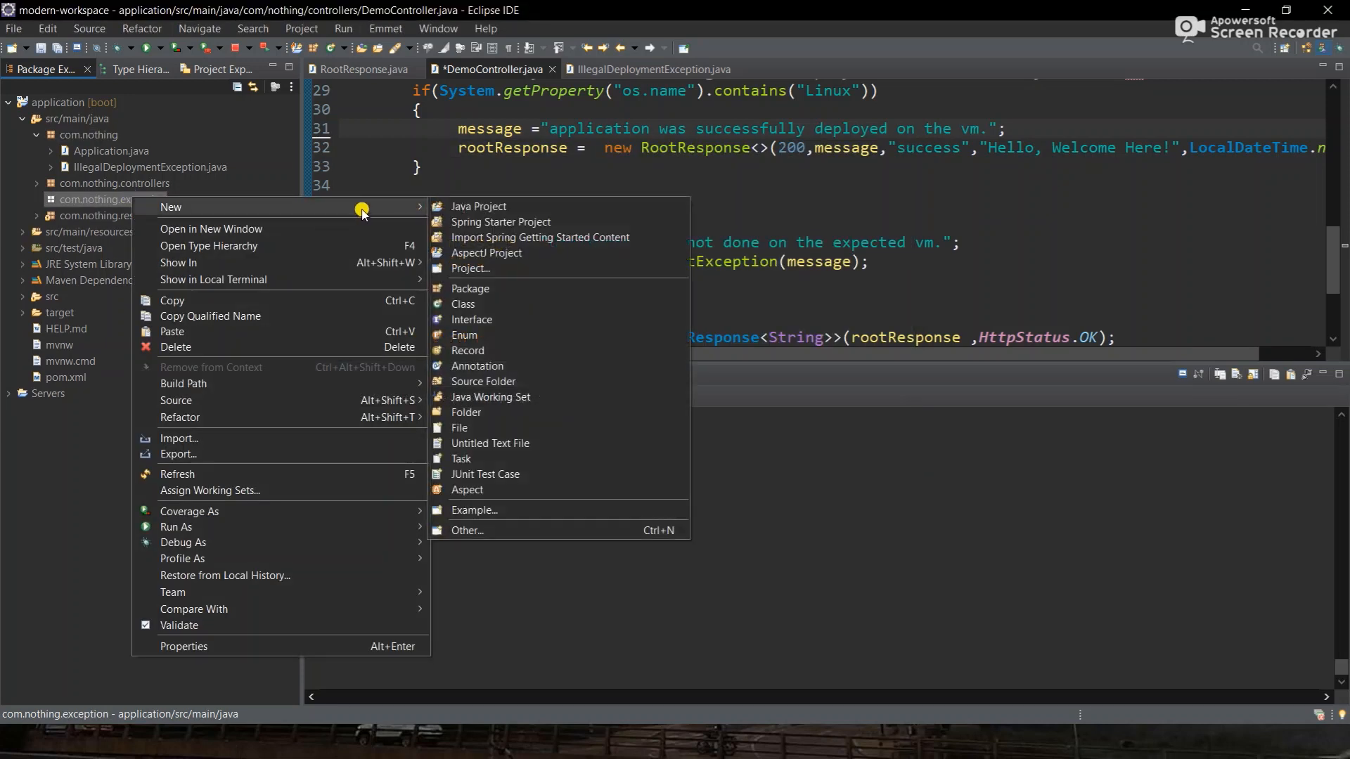
click(482, 303)
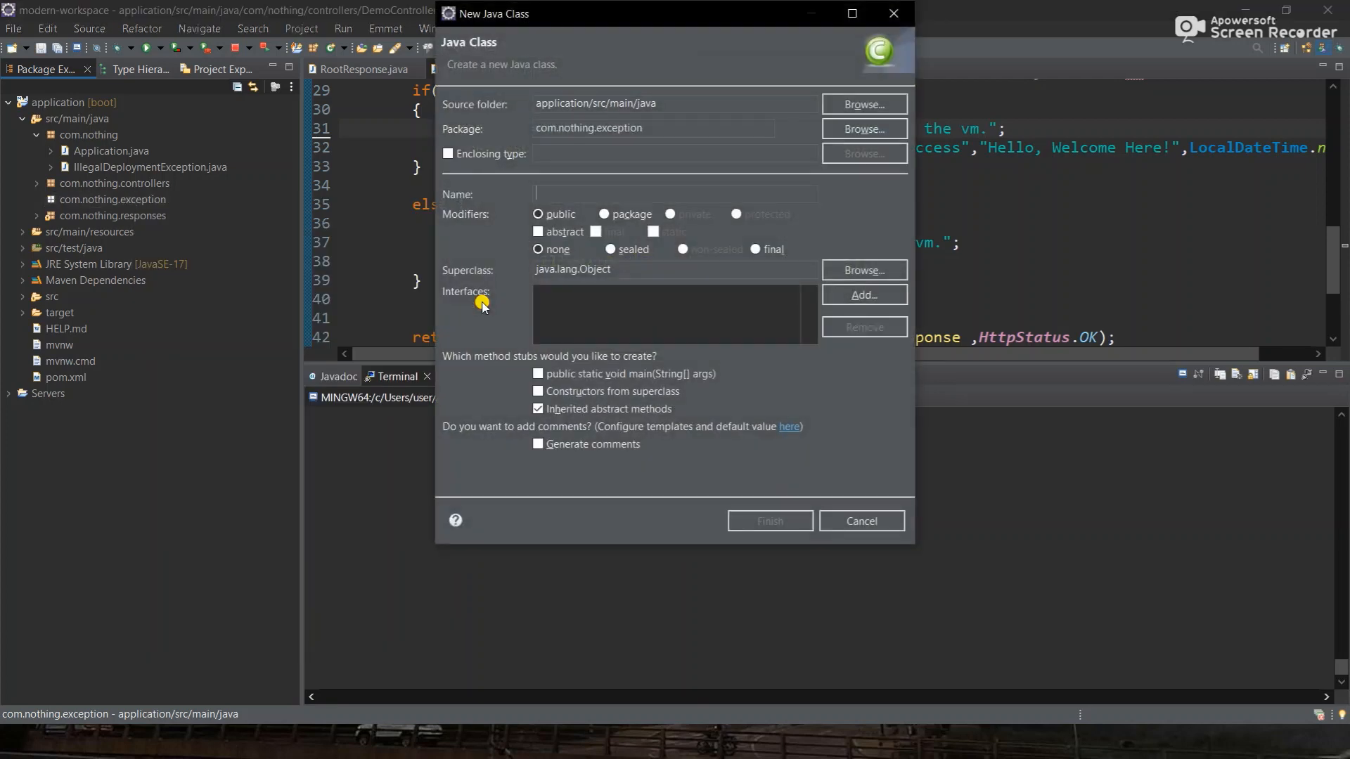
text(ApplicationExceptionHandler)
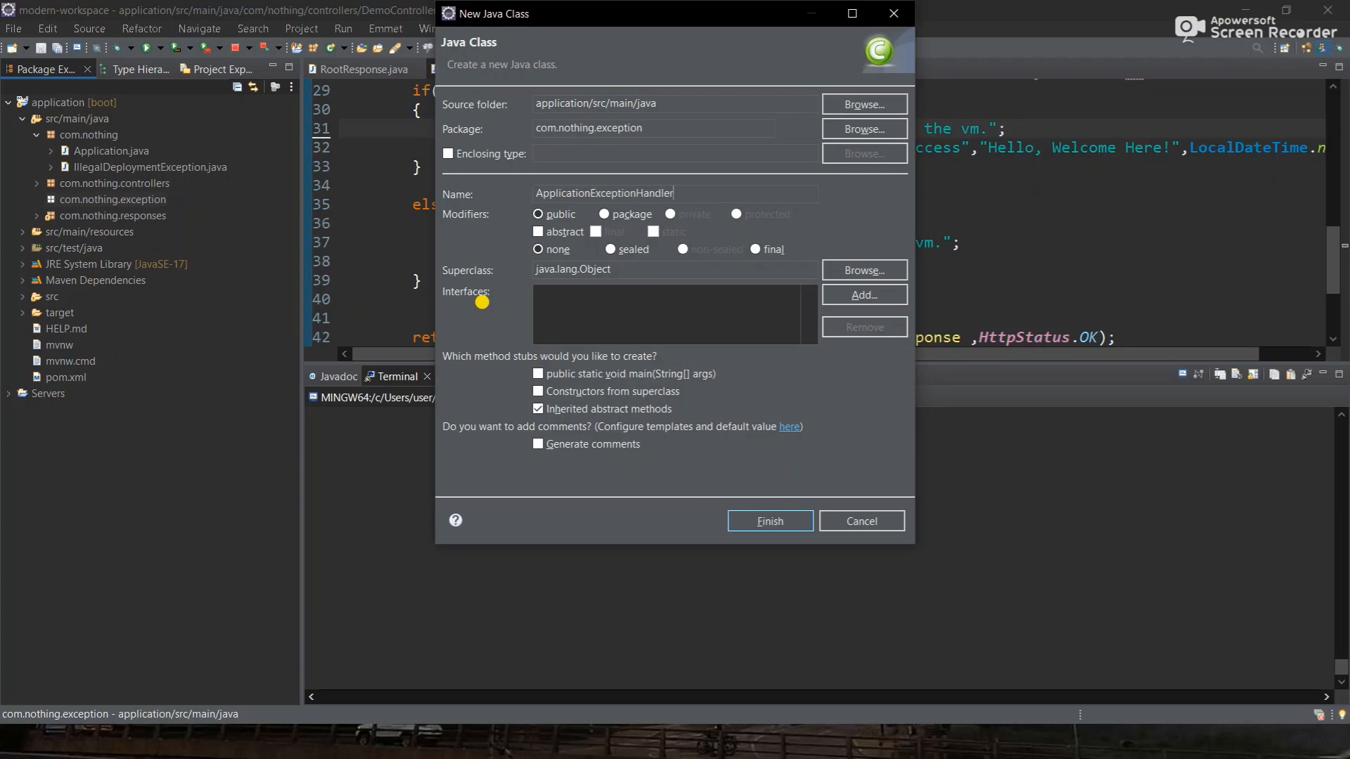
key(Return)
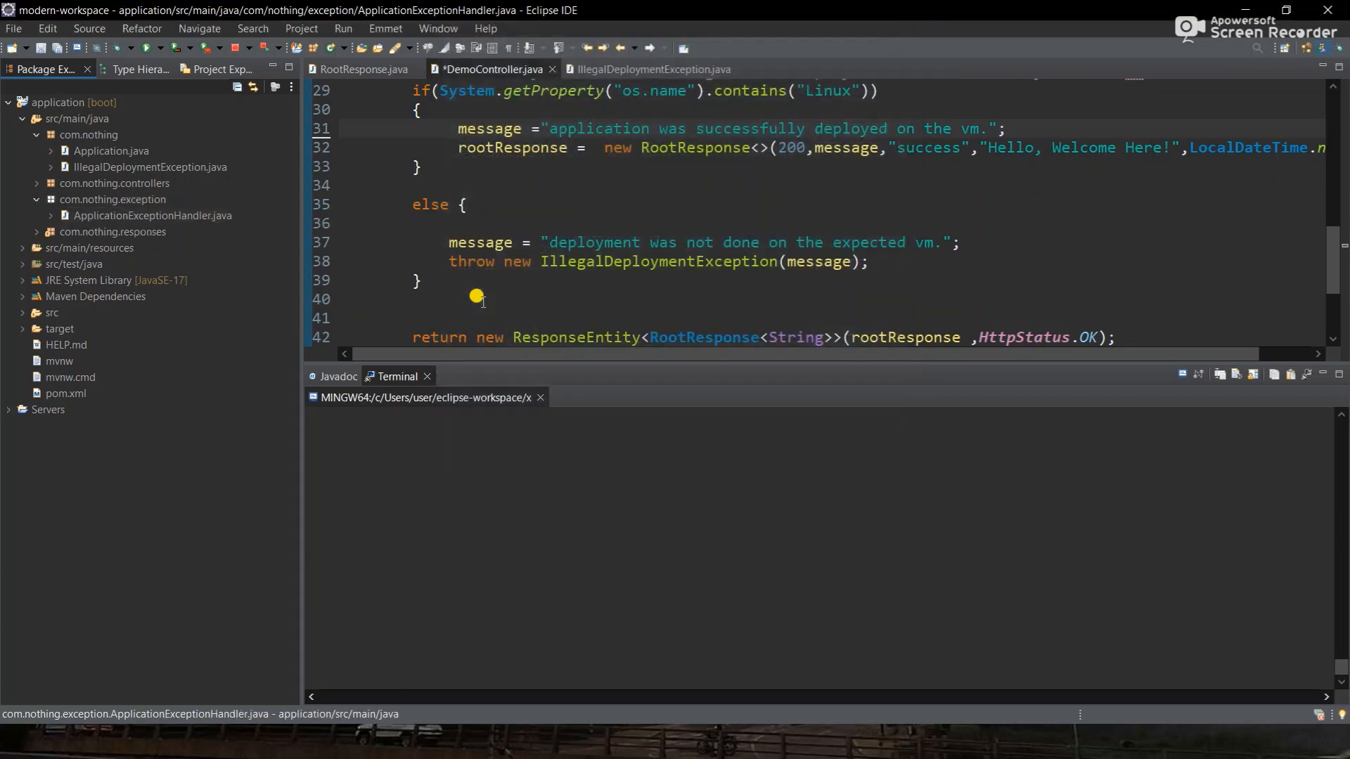
click(689, 109)
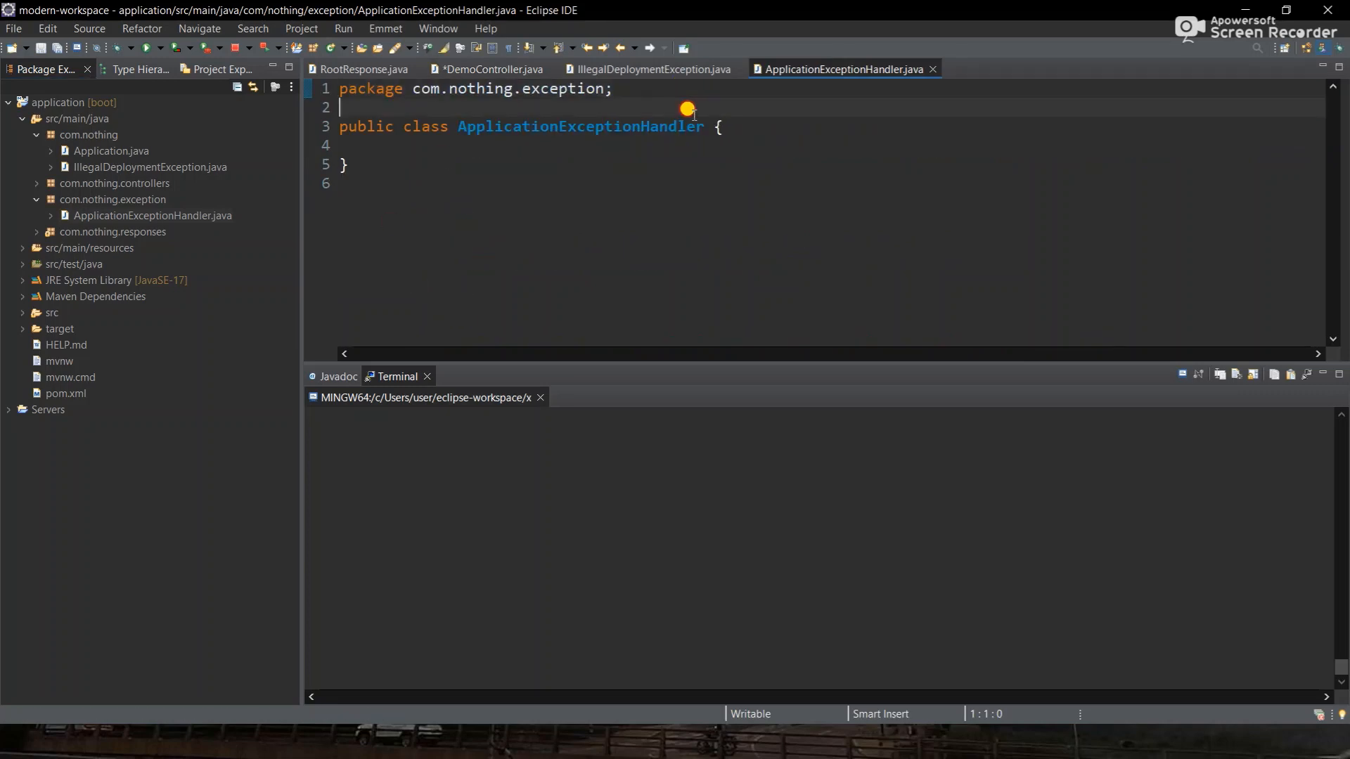
key(Return)
text(@Control)
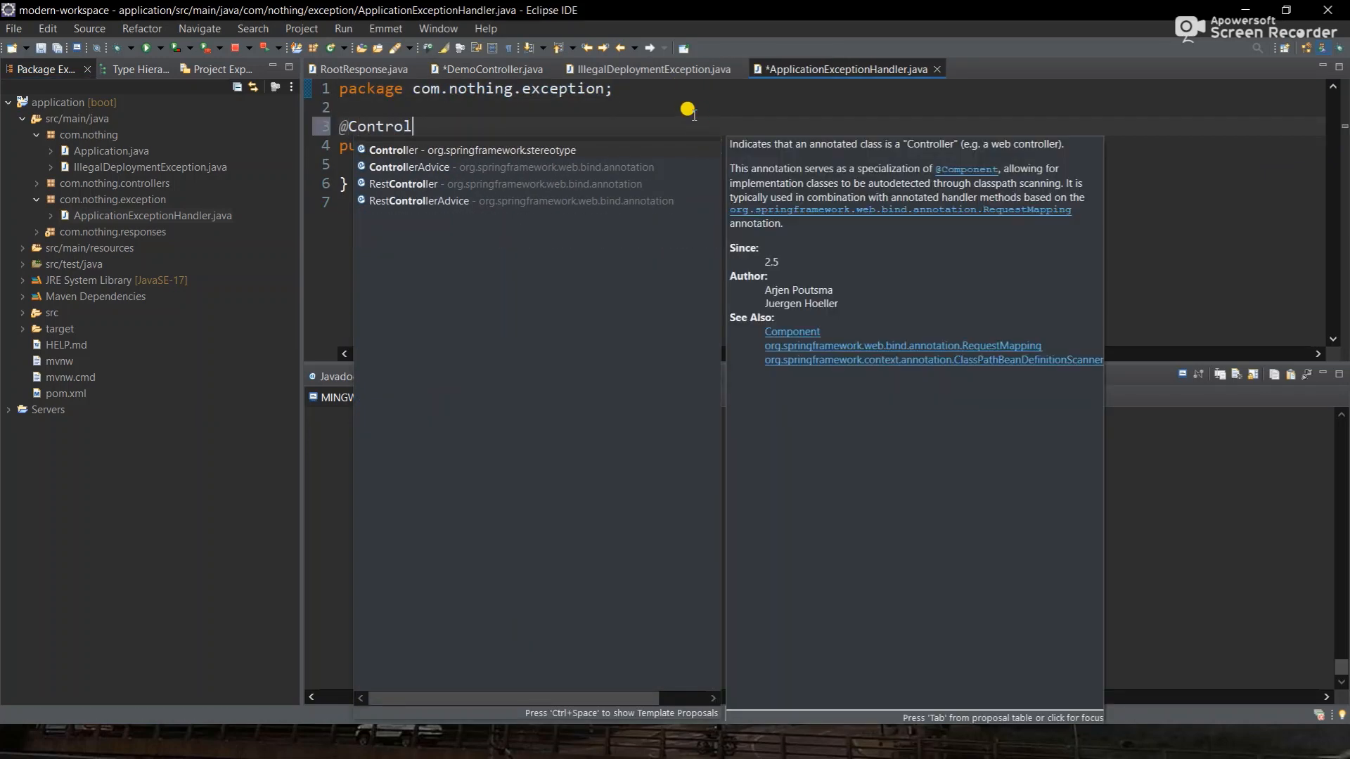
key(Down)
key(Return)
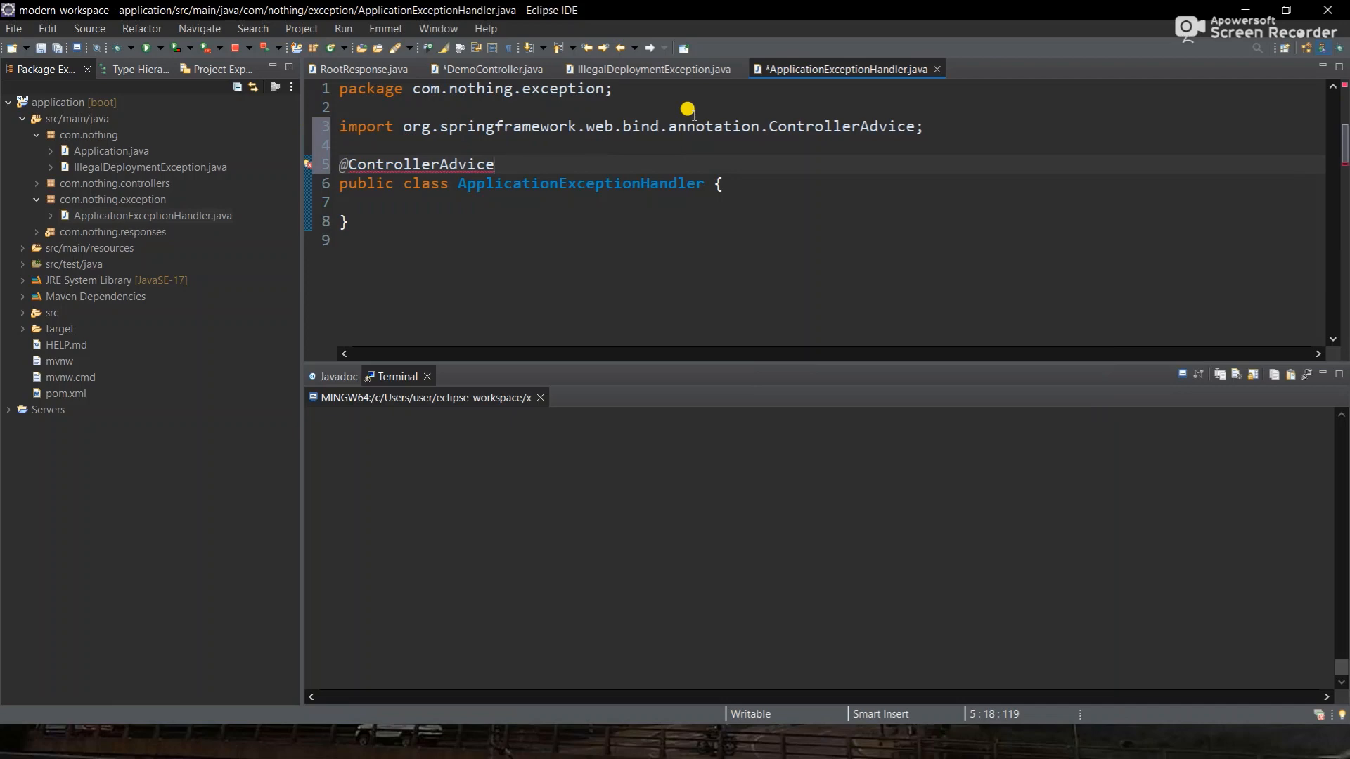
click(751, 176)
key(Return)
key(Return)
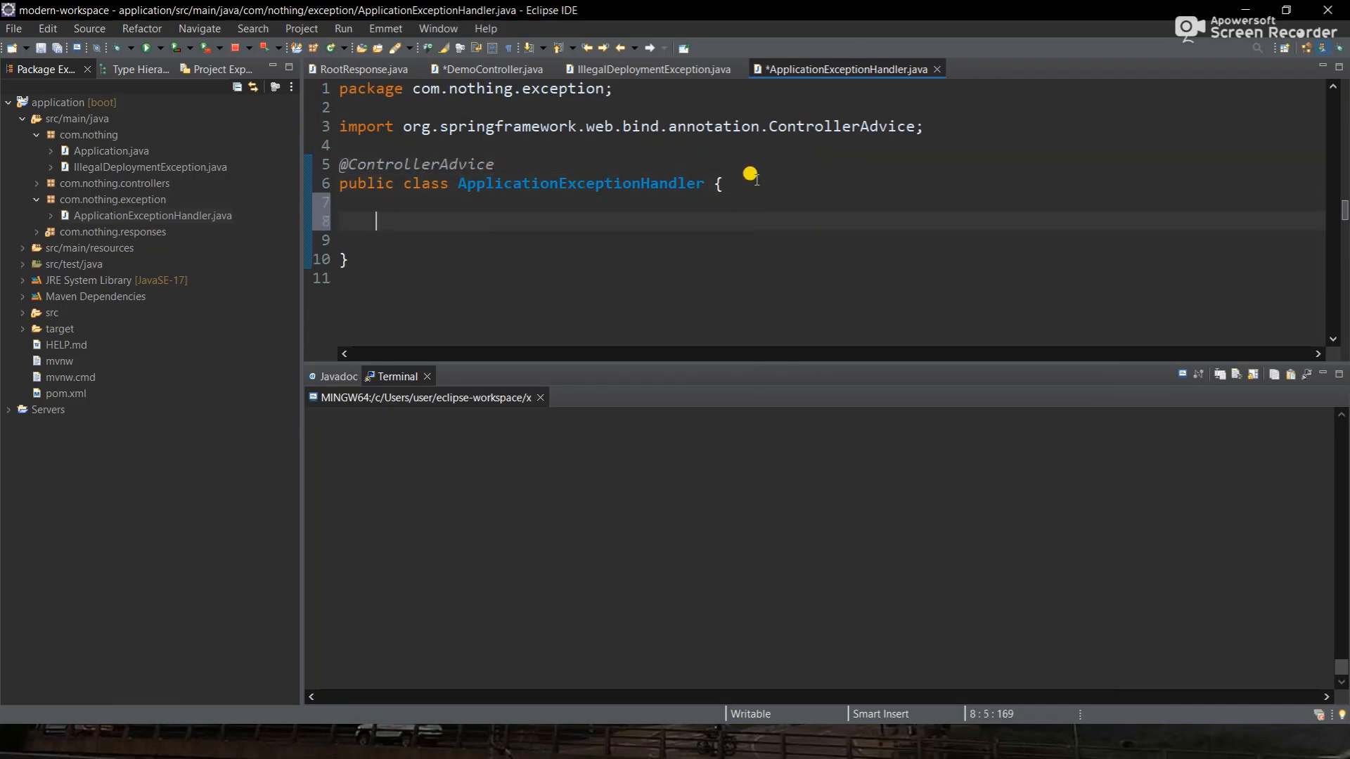
text(@Exc)
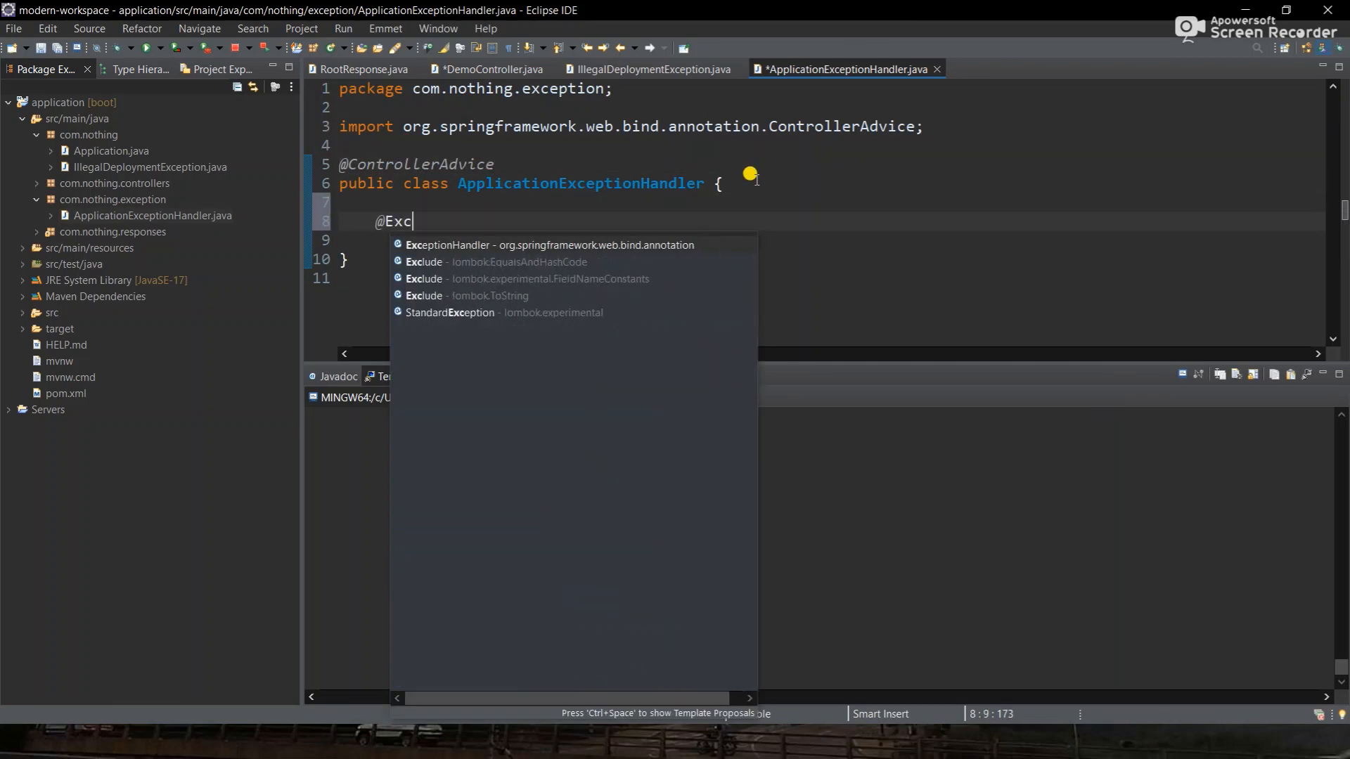
text(peption)
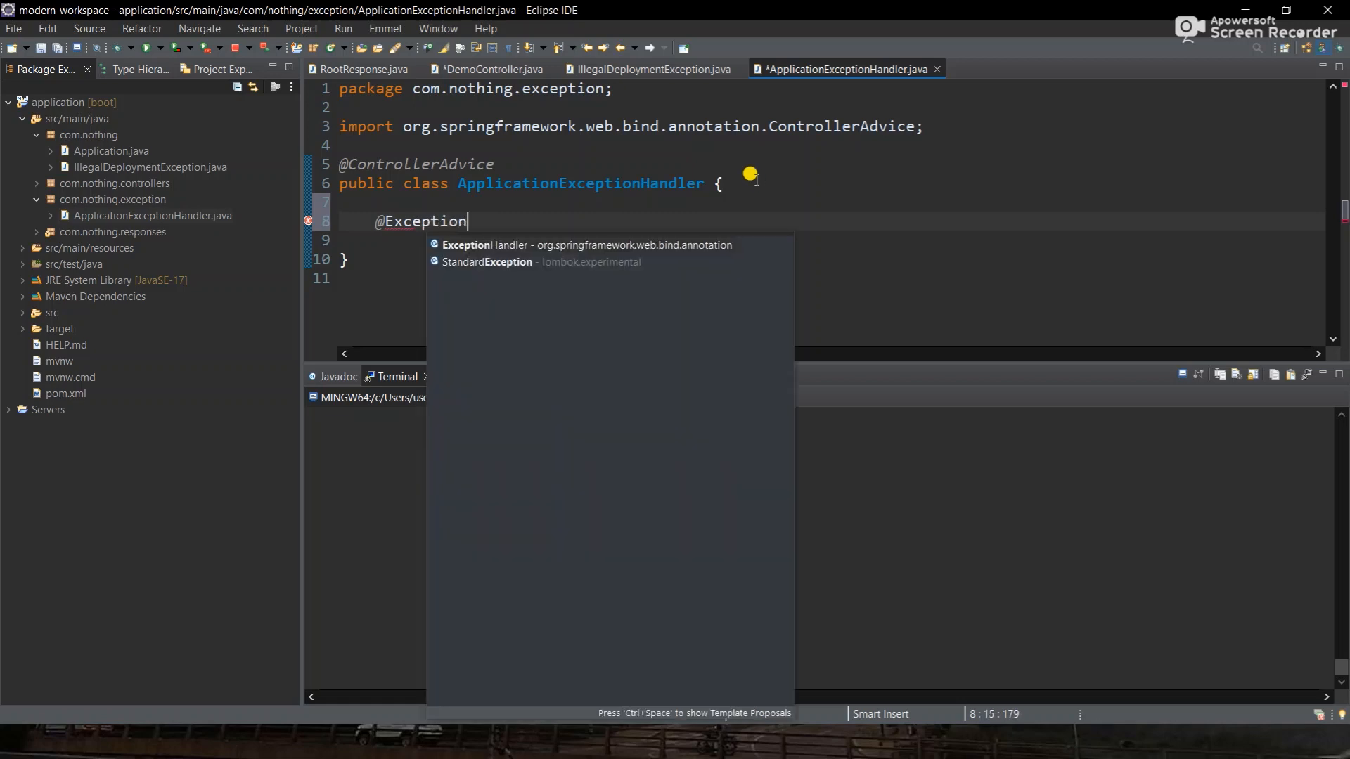
key(Return)
key(Return)
text(pu)
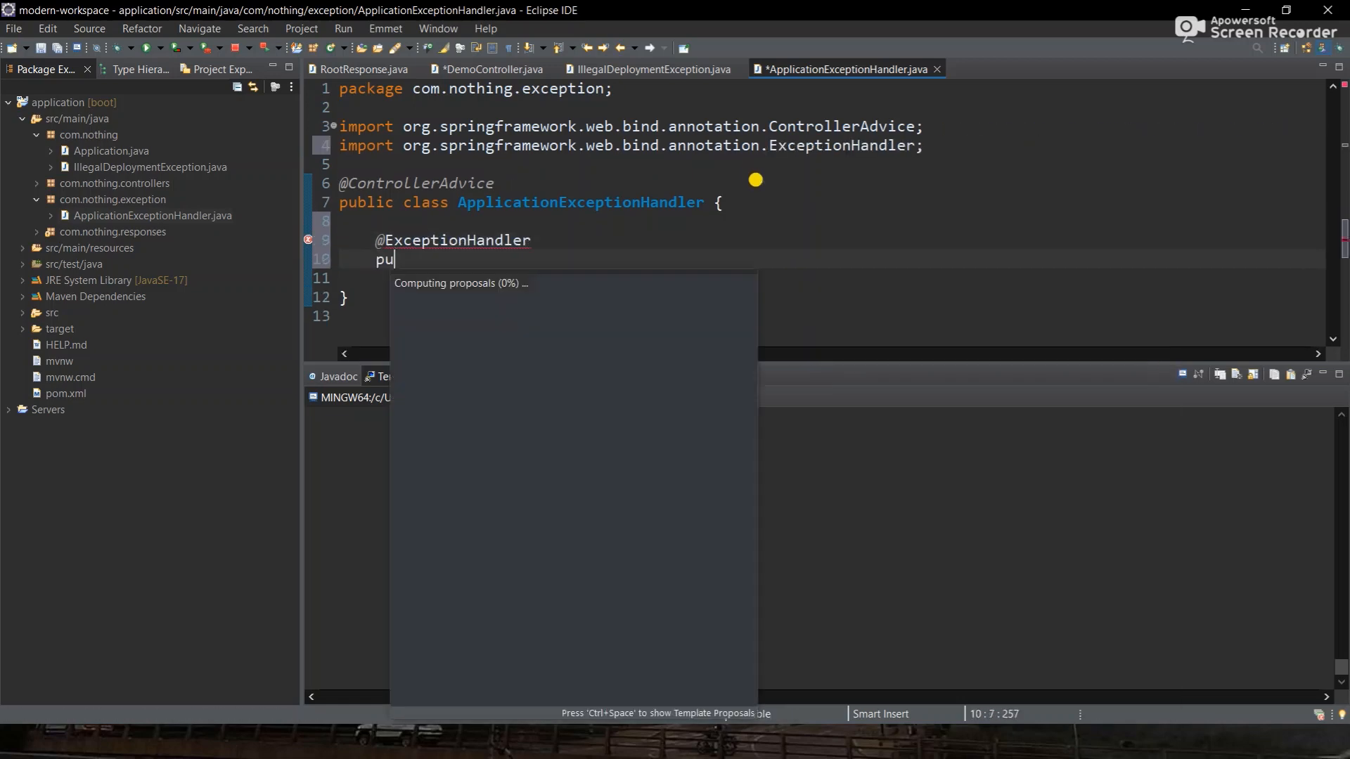
text(blic Root)
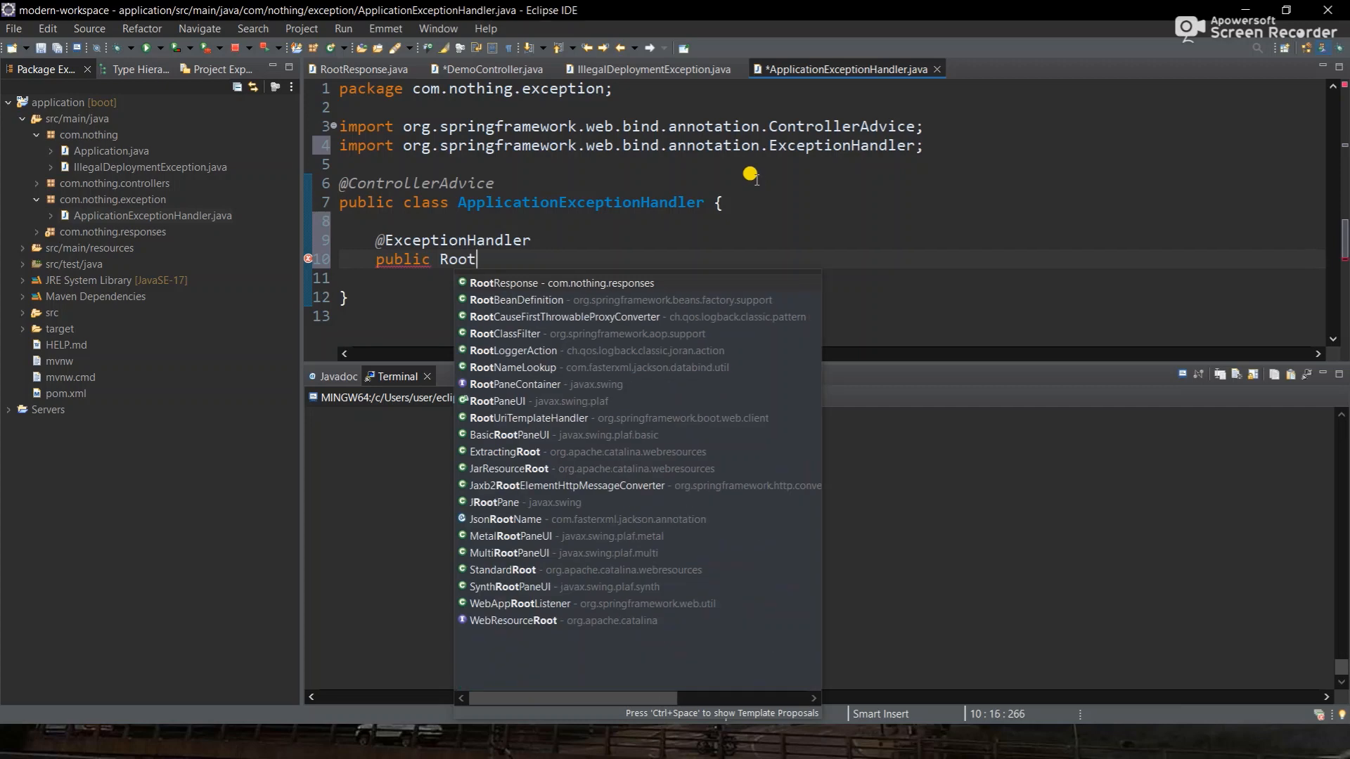
key(Return)
key(BackSpace)
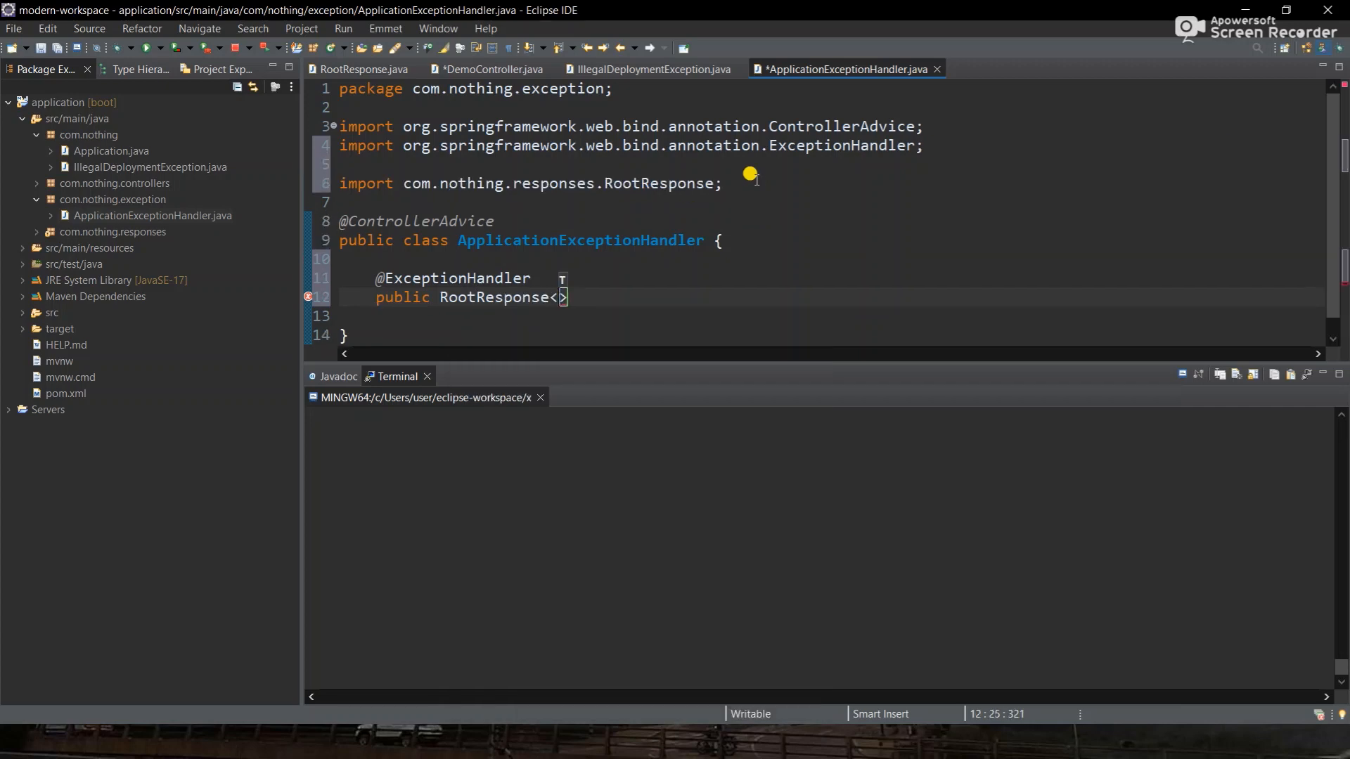
scroll(752, 176, down, 1)
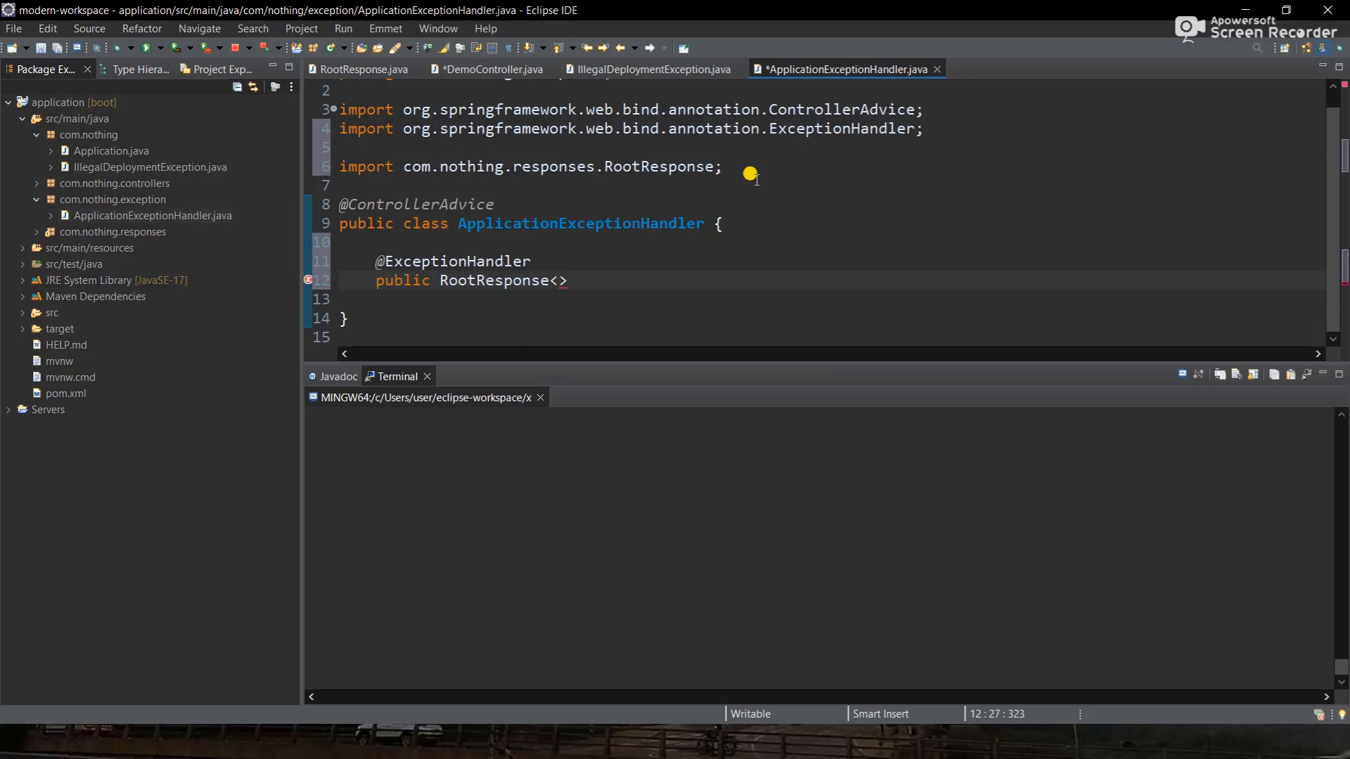
- Name it illegalDeploymentExceptionHandler with parameter IllegalDeploymentException e and open its body
text(illegalDL)
key(BackSpace)
text(eploy)
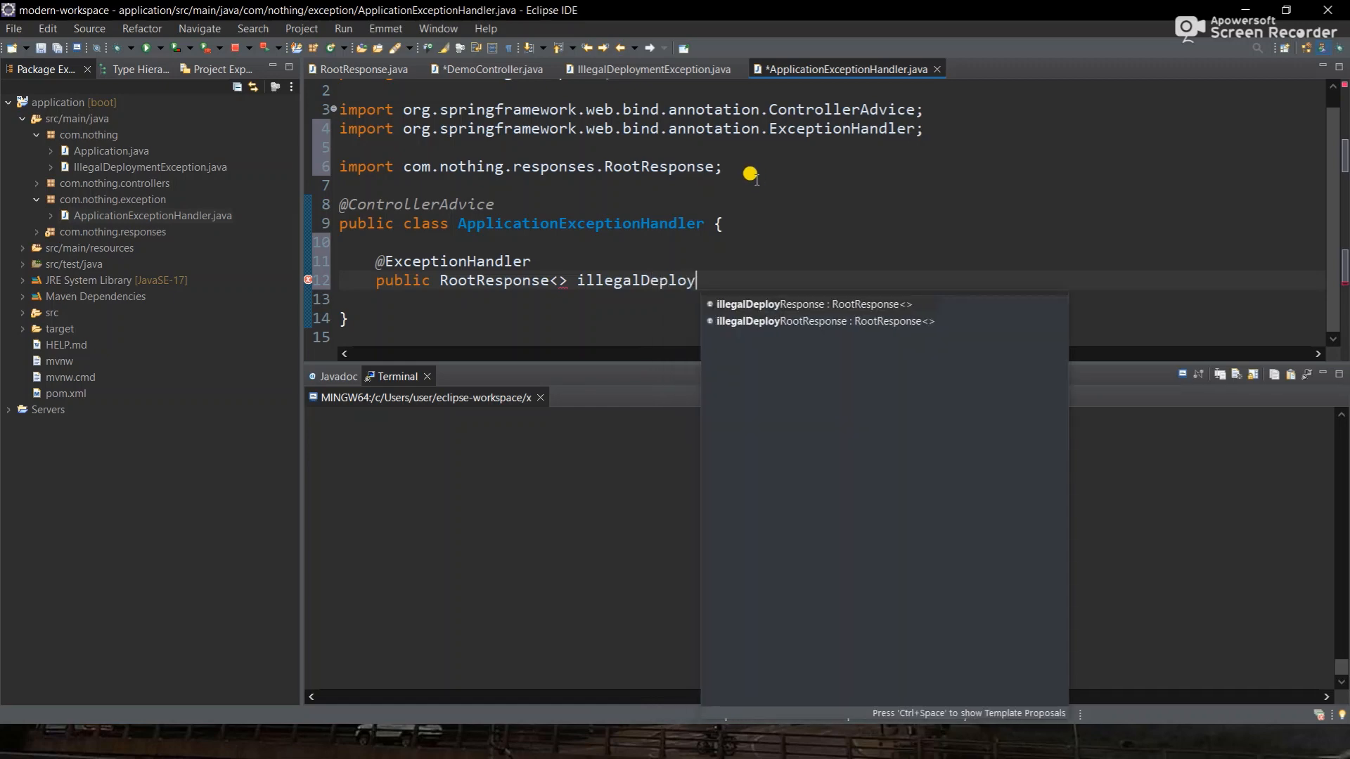
text(mentExceptio)
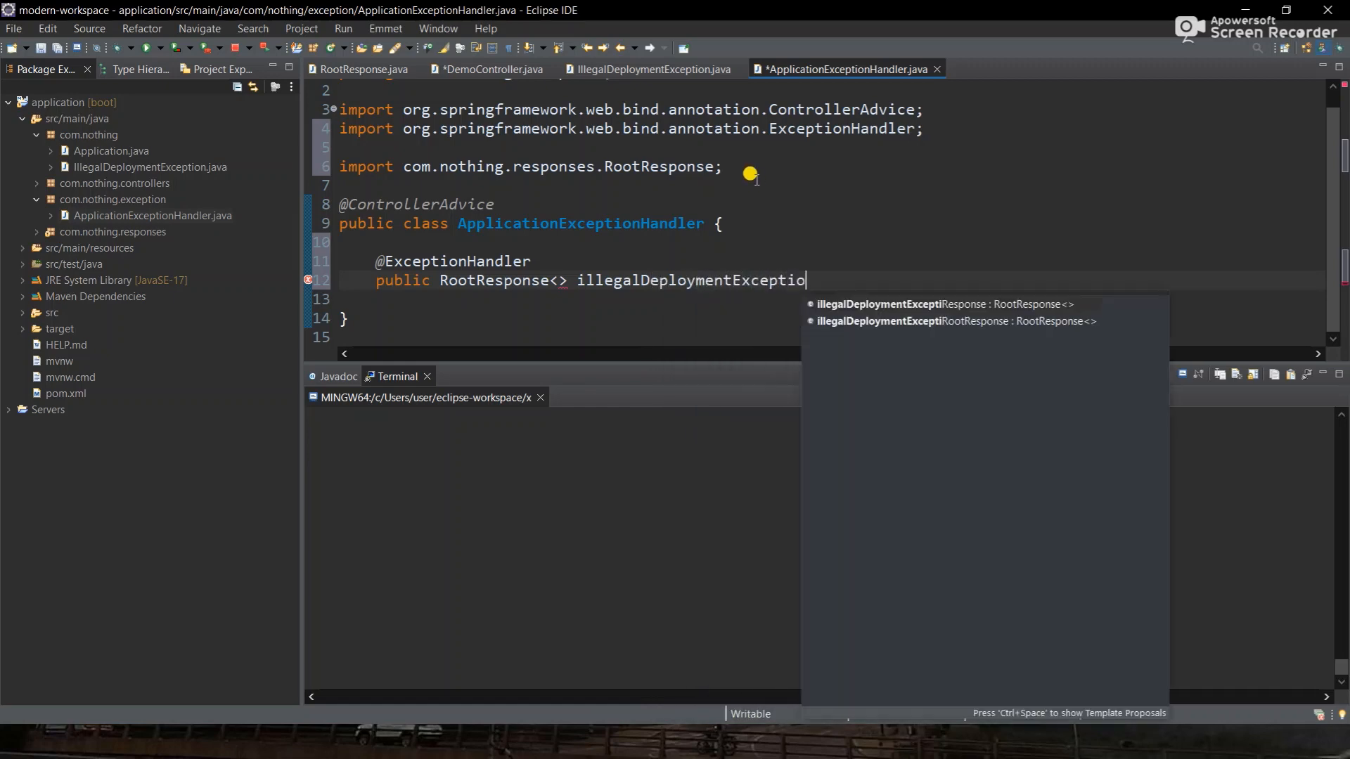
text(nHandler()
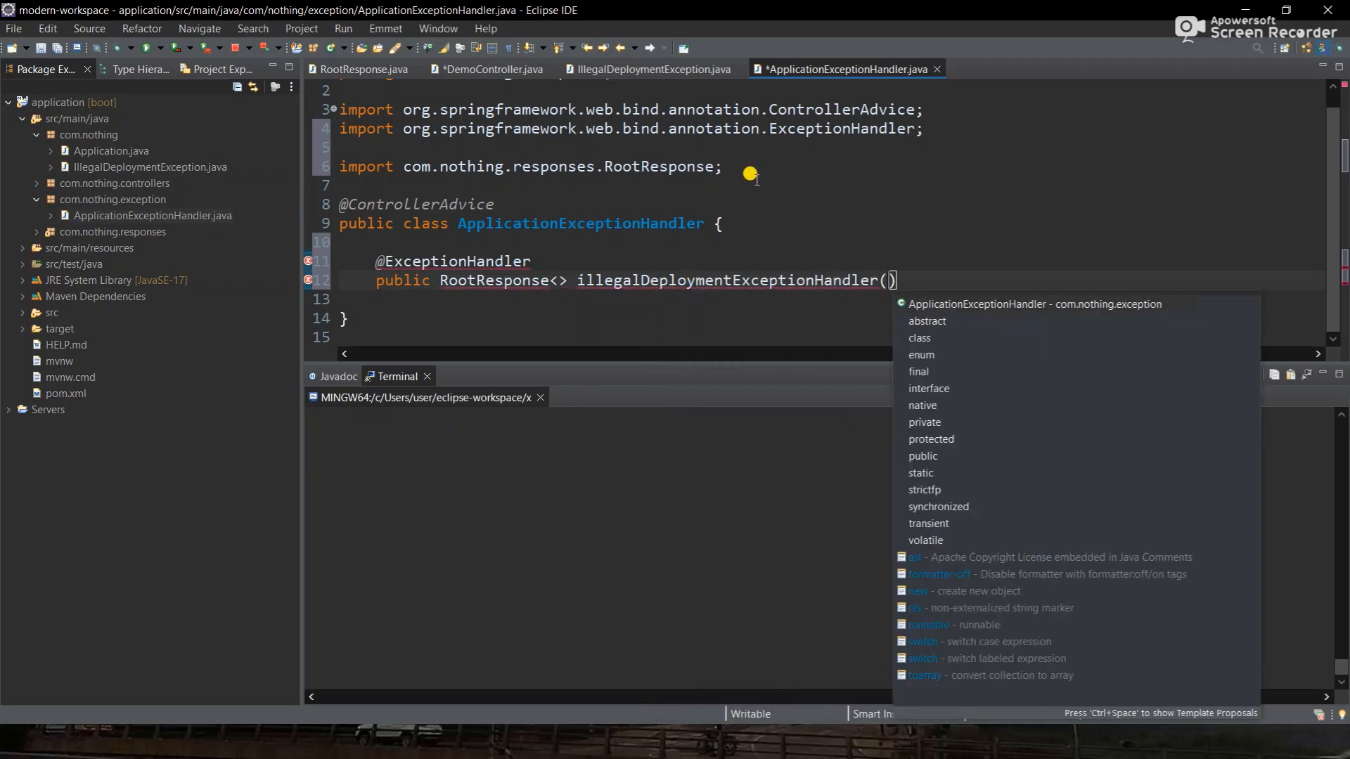
text(illegal)
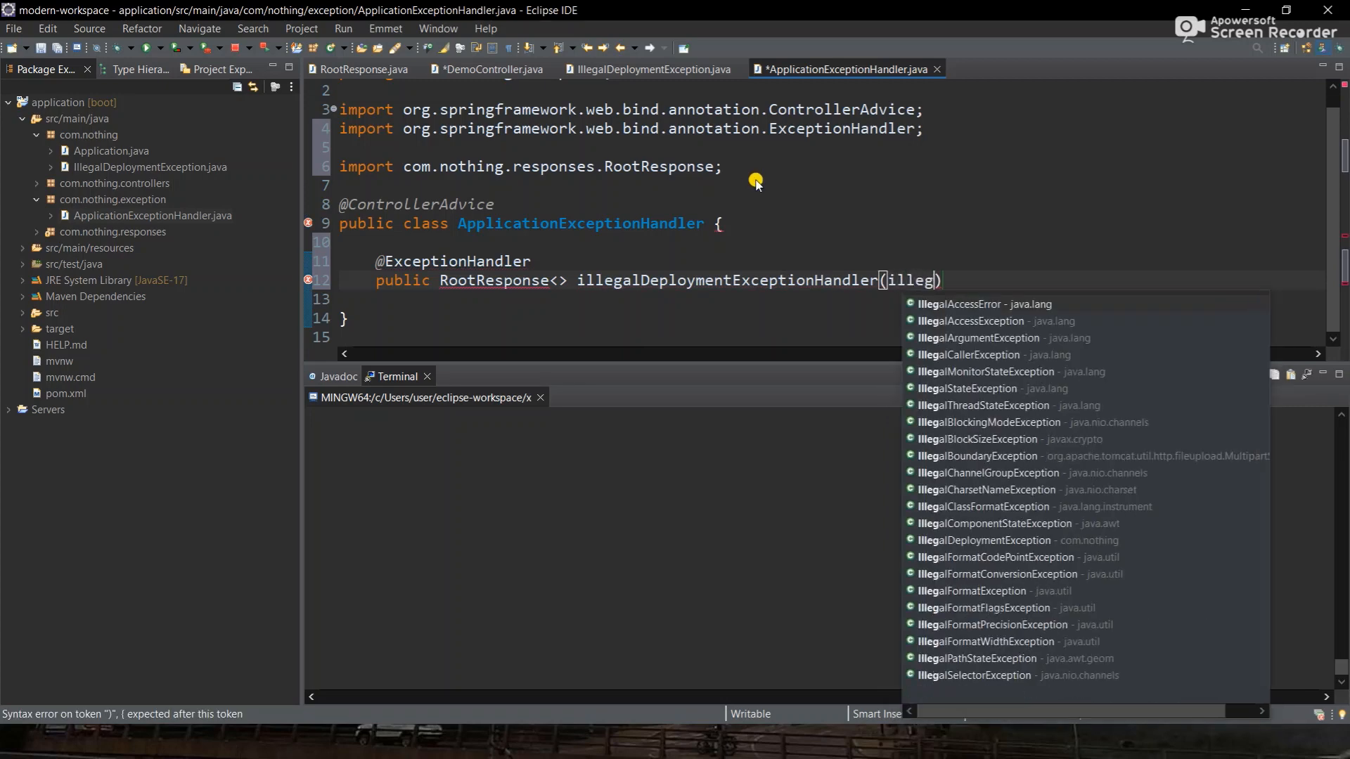
text(De)
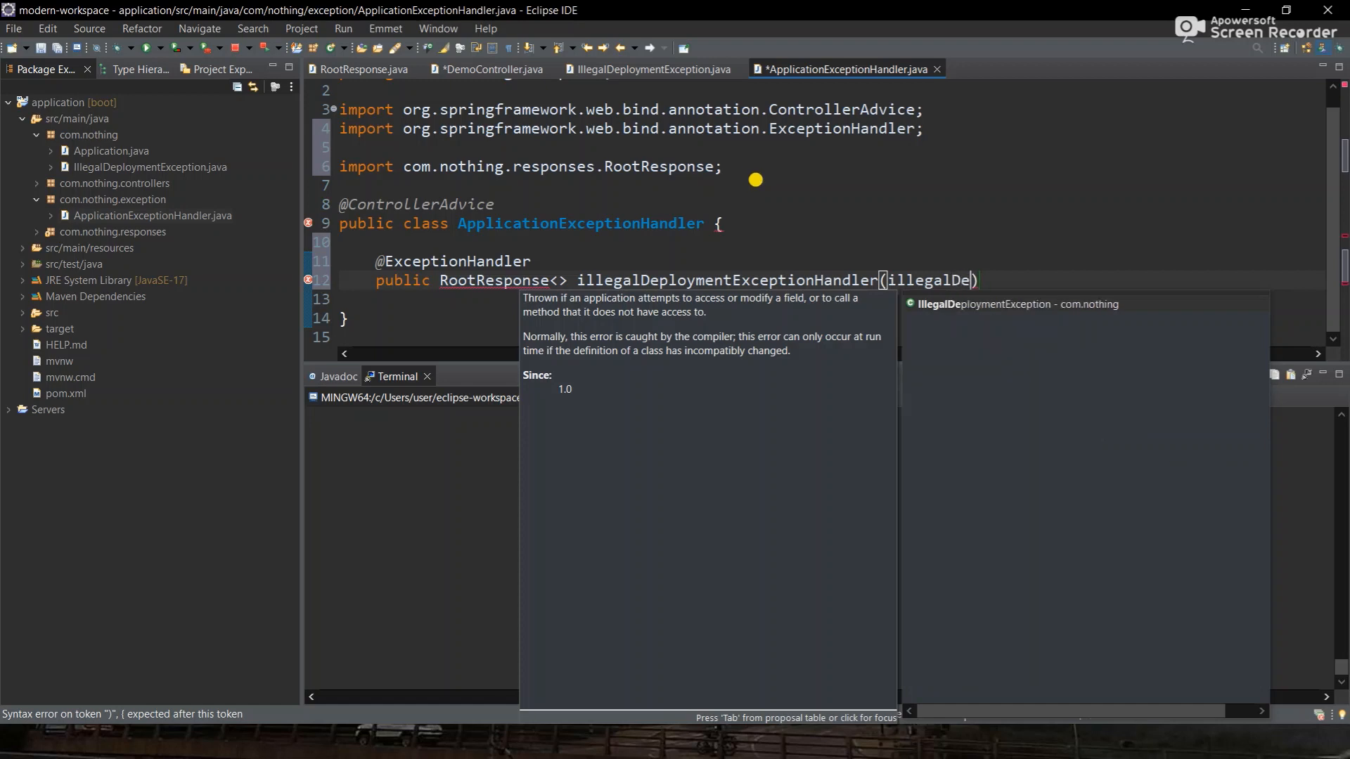
key(Return)
text(e){)
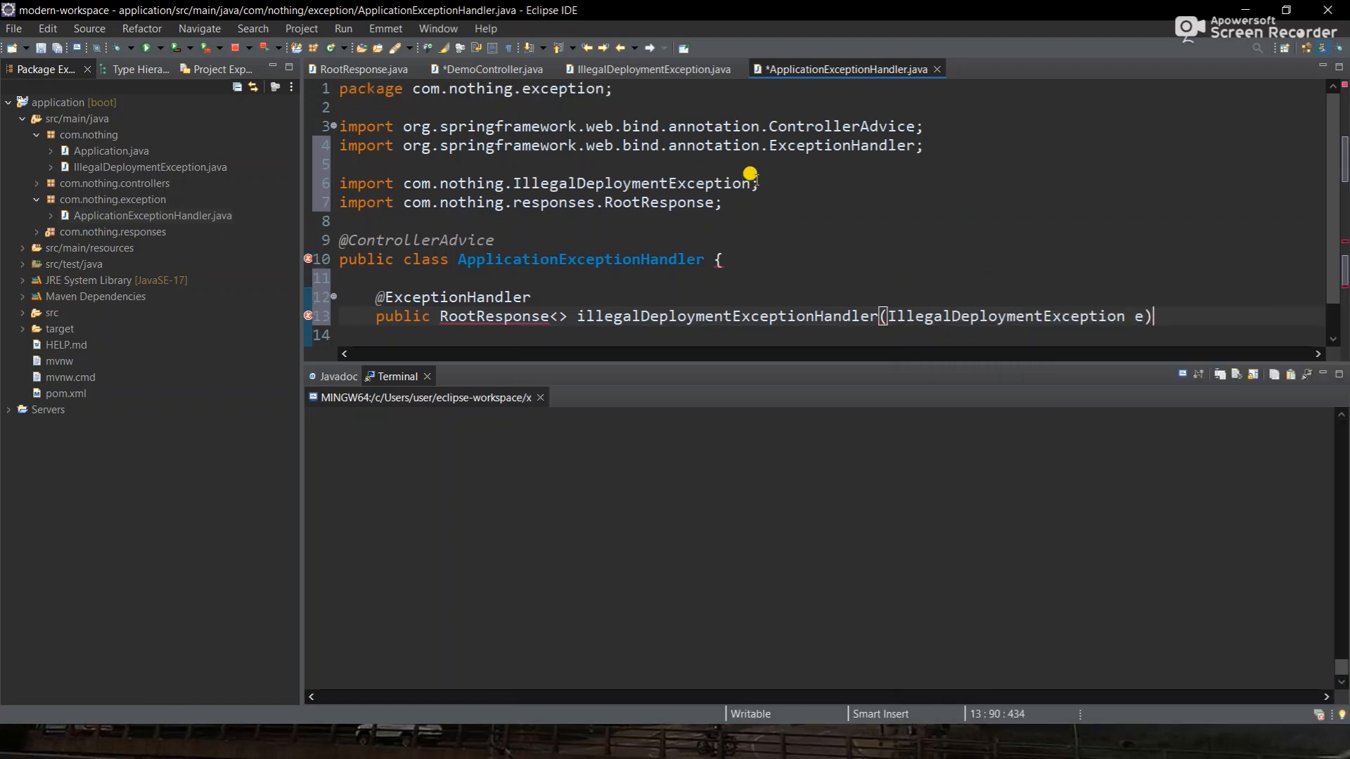
key(Return)
key(Return)
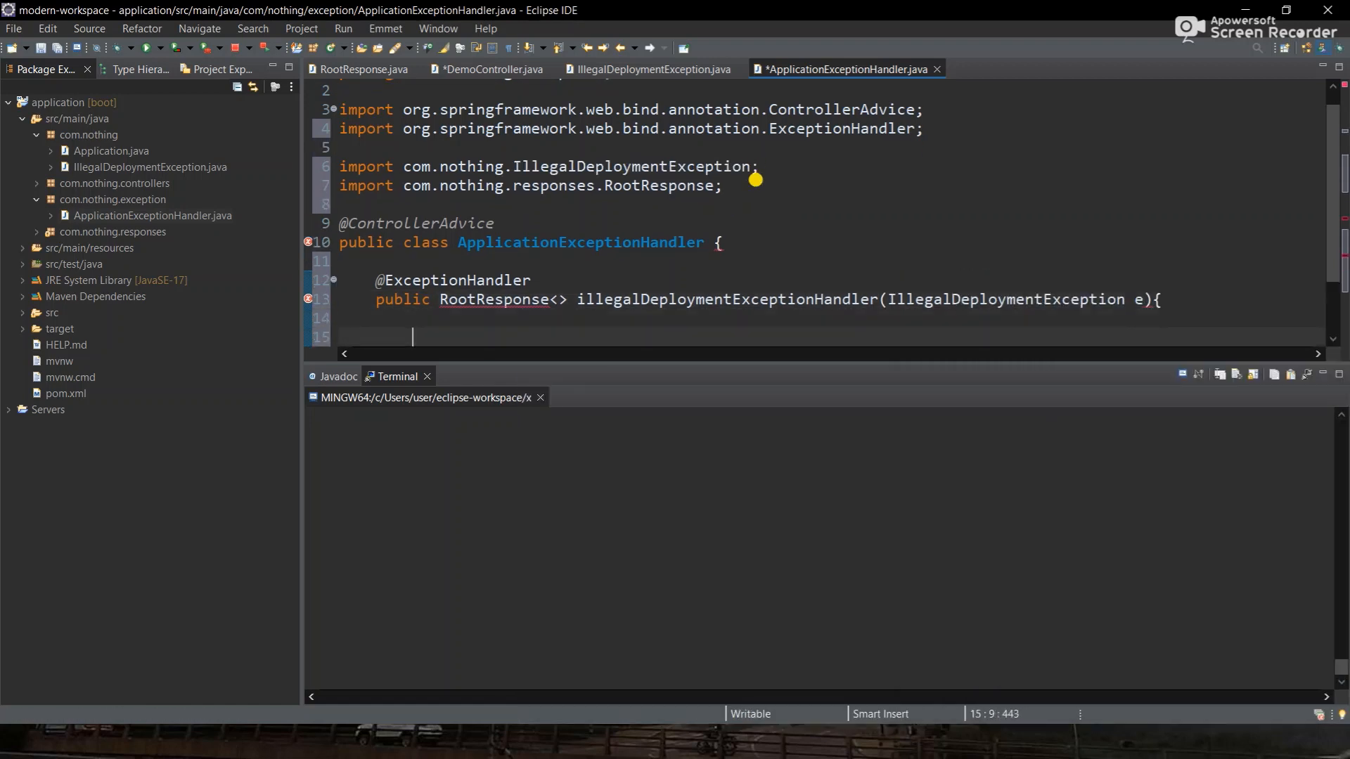
scroll(755, 180, down, 2)
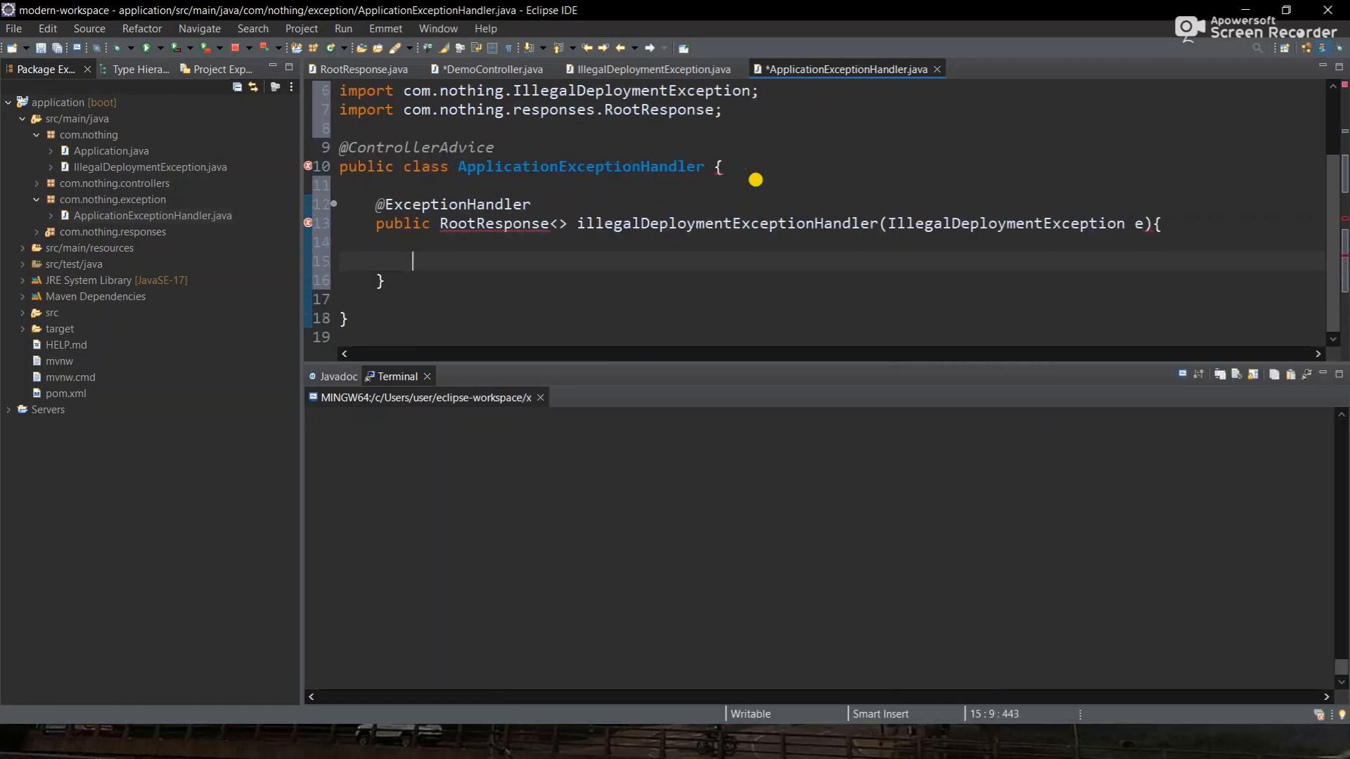
- Save DemoController and copy its ResponseEntity return statement into the handler body
click(511, 69)
key(ctrl+s)
scroll(545, 311, down, 1)
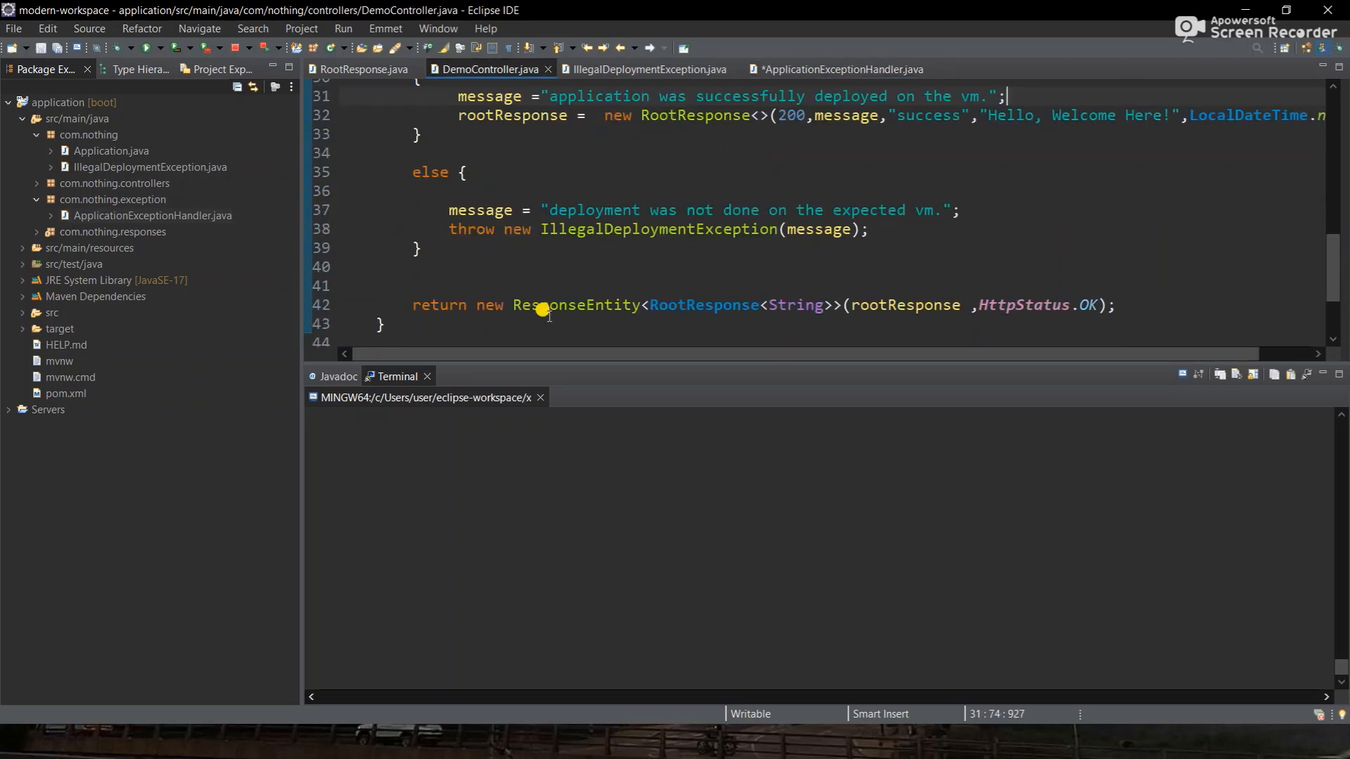
right_click(574, 303)
click(555, 304)
triple_click(551, 304)
key(ctrl+c)
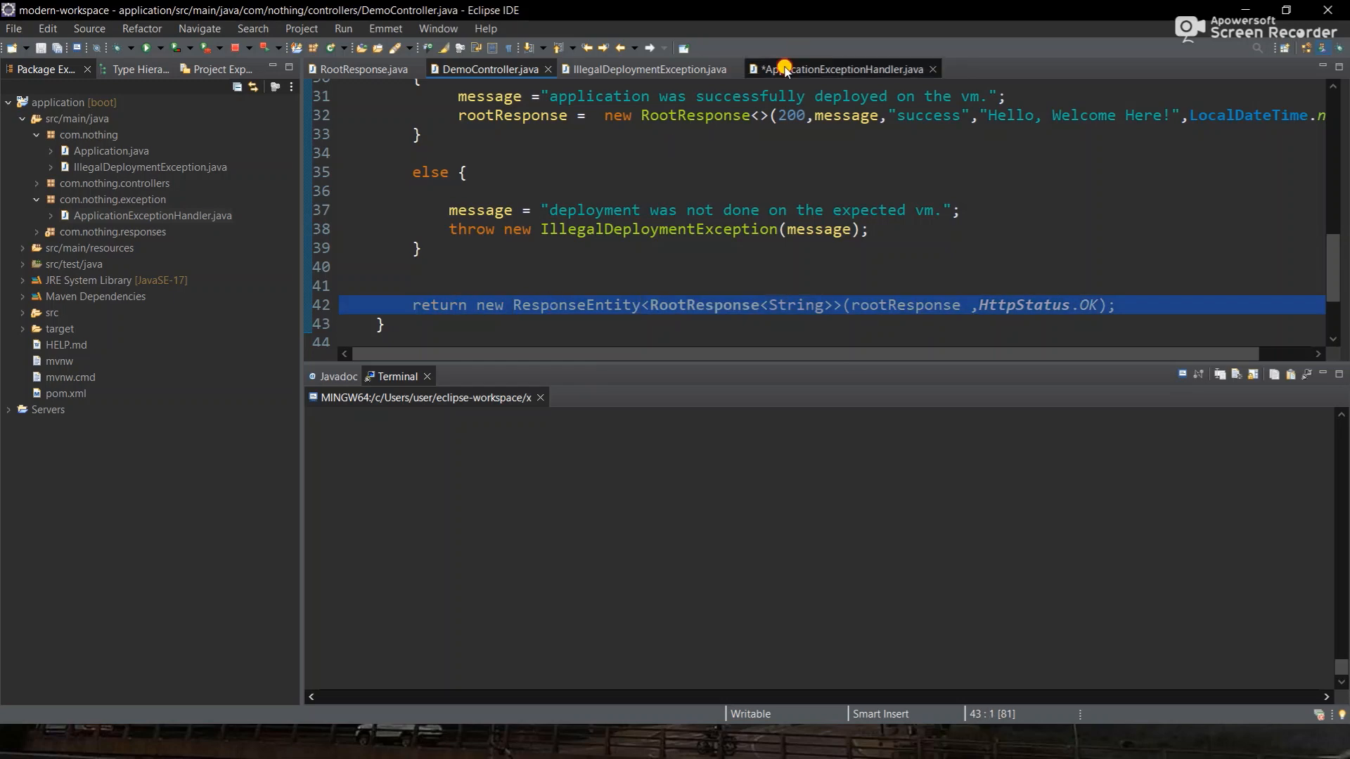
click(785, 68)
key(ctrl+v)
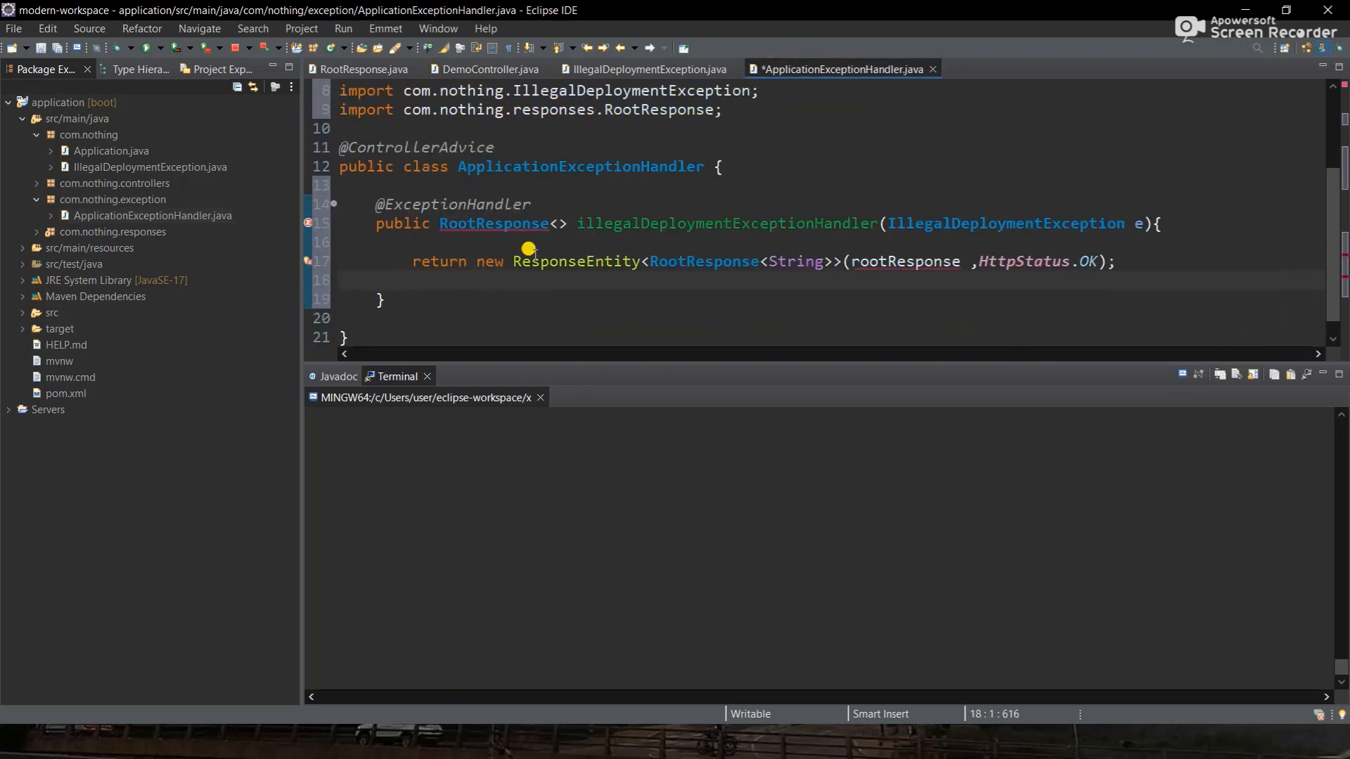
- Declare RootResponse<String> exceptionResponse above the return, copied from DemoController, and save
click(549, 242)
key(Return)
key(Return)
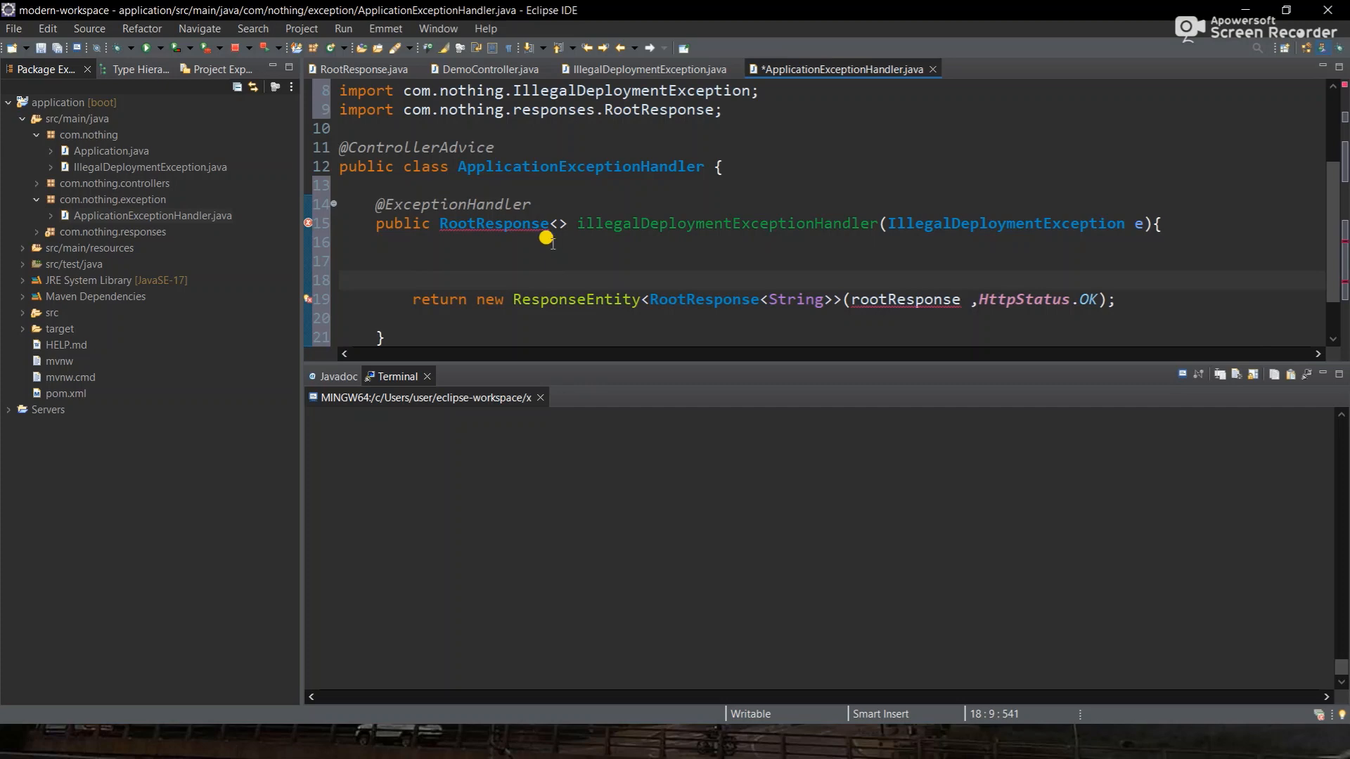
text(exceptionResponse =)
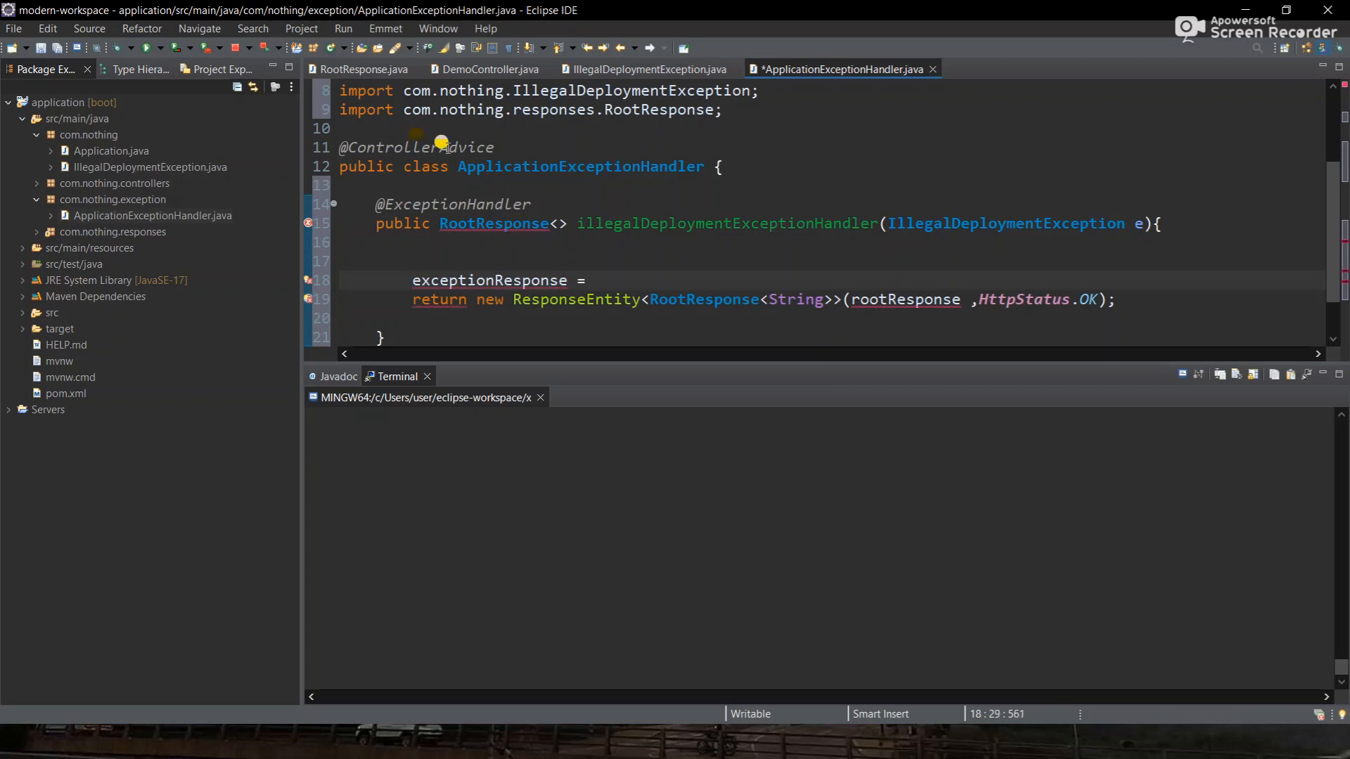
click(469, 70)
scroll(473, 211, up, 2)
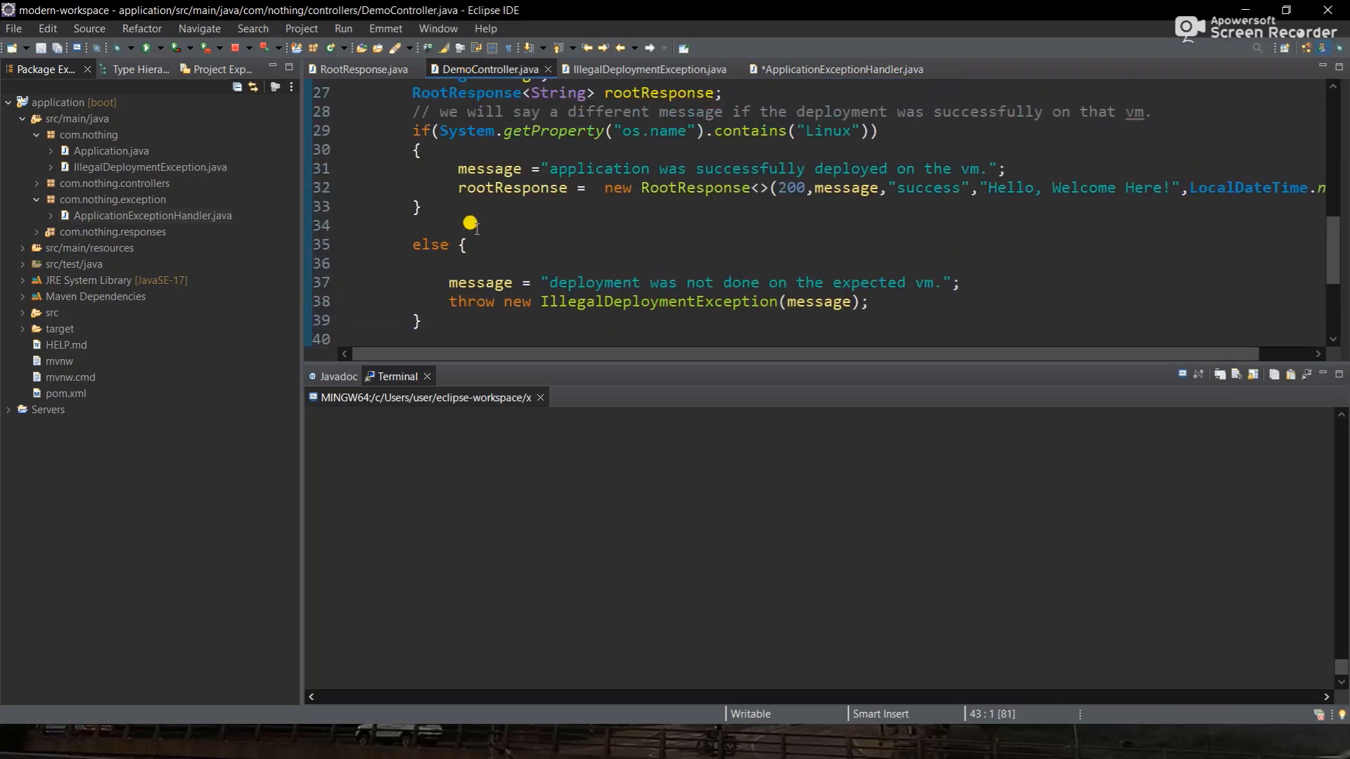
triple_click(526, 118)
key(ctrl+c)
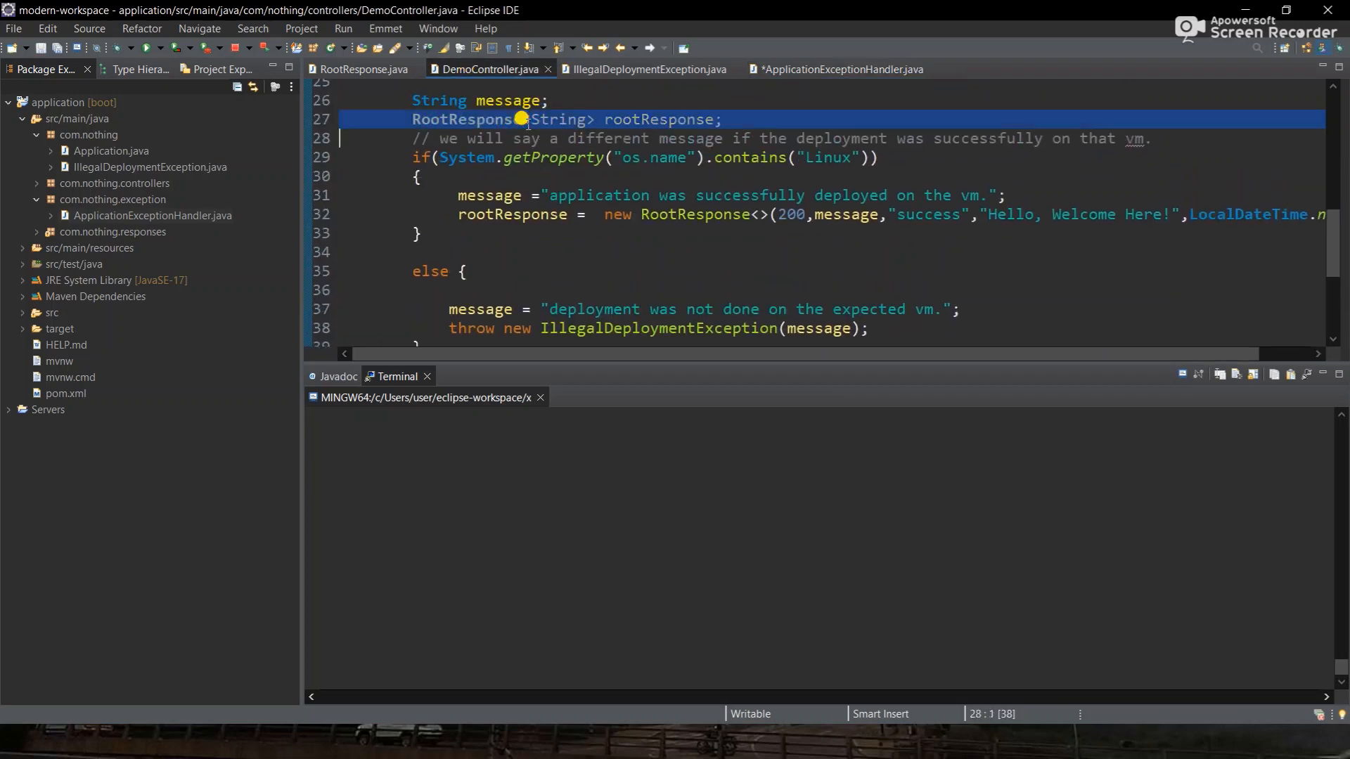
click(800, 73)
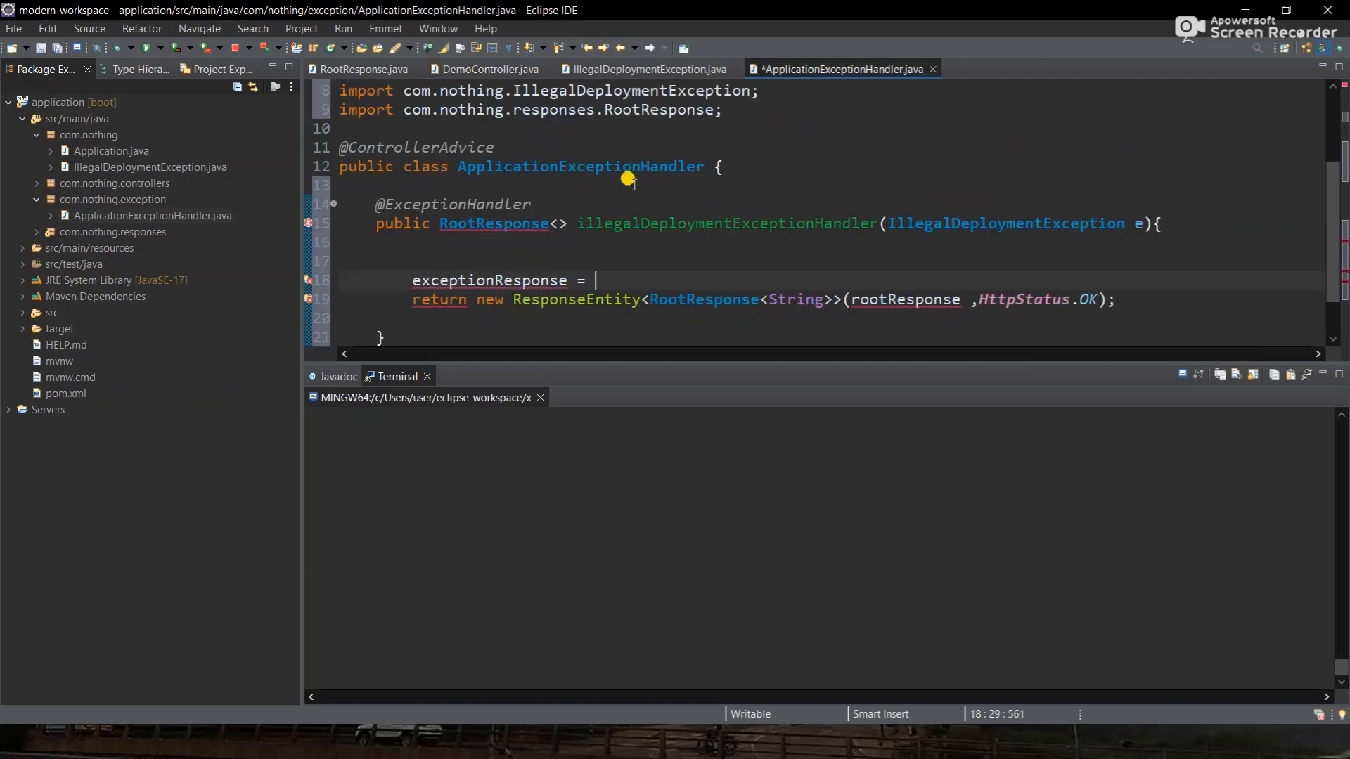
click(368, 279)
key(ctrl+v)
key(BackSpace)
key(BackSpace)
key(BackSpace)
key(BackSpace)
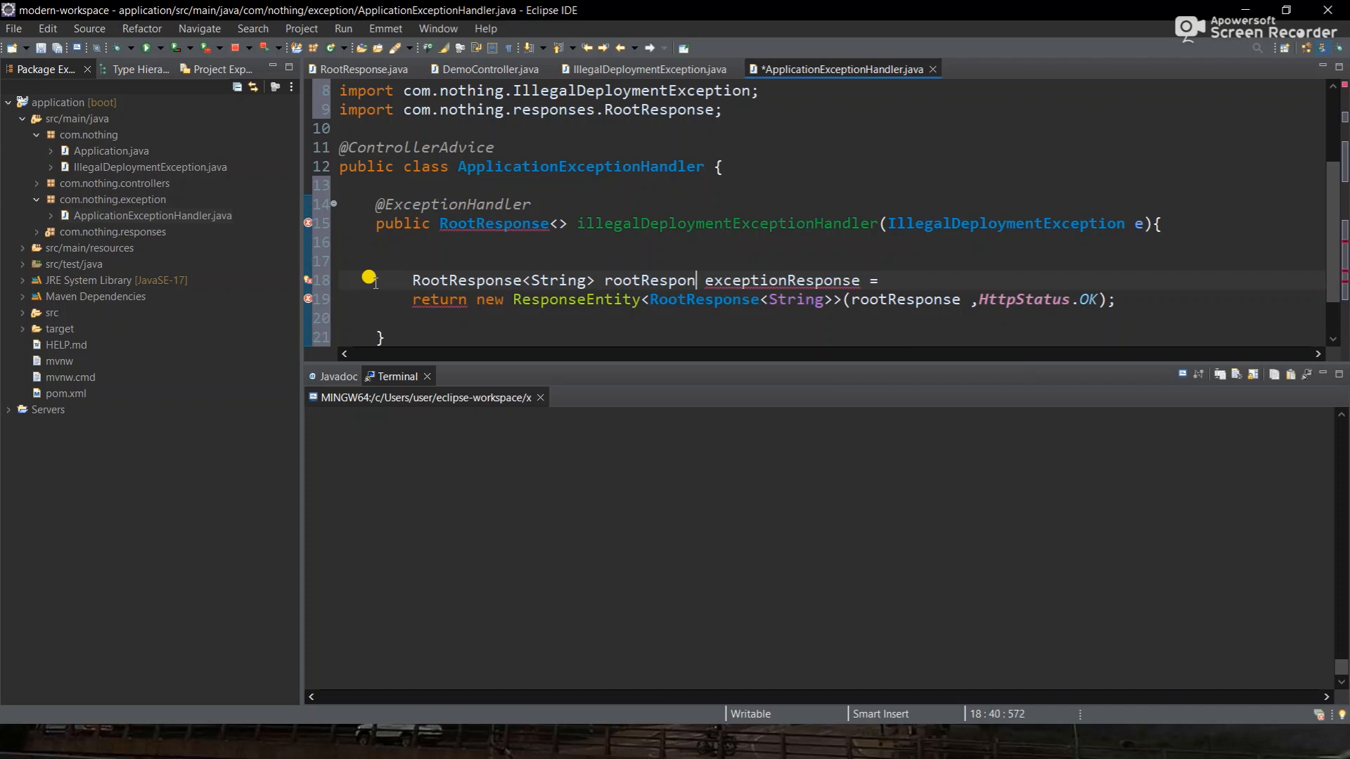
key(BackSpace)
key(BackSpace)
key(BackSpace)
key(BackSpace)
key(BackSpace)
key(BackSpace)
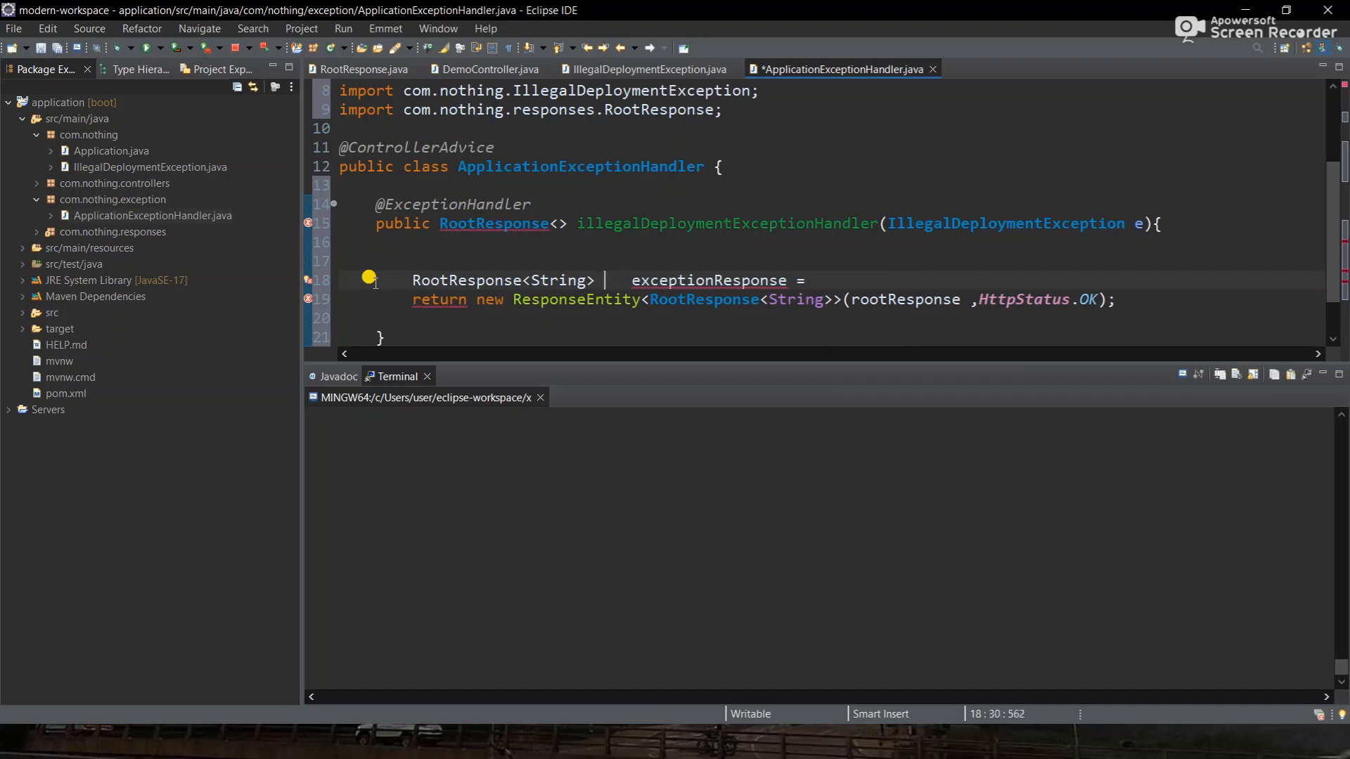
key(Delete)
key(Delete)
key(Delete)
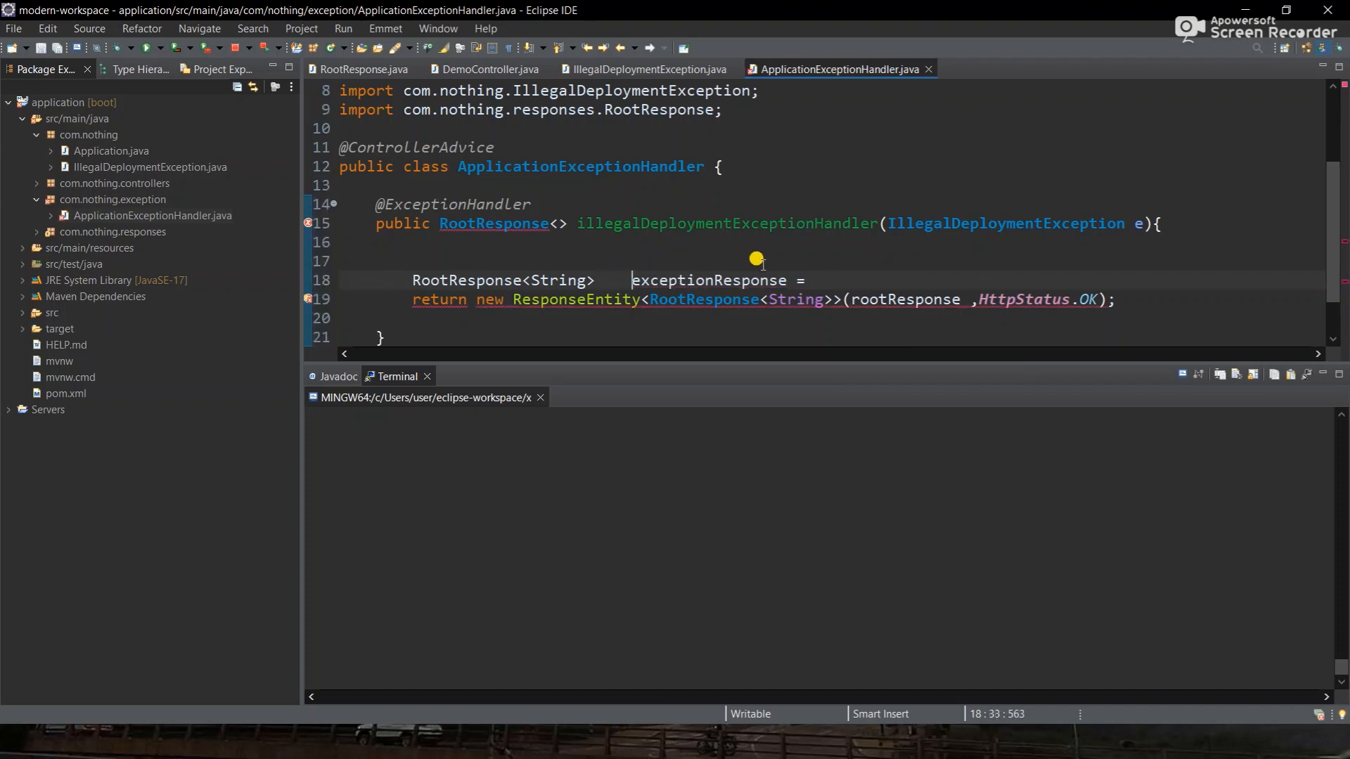
key(ctrl+s)
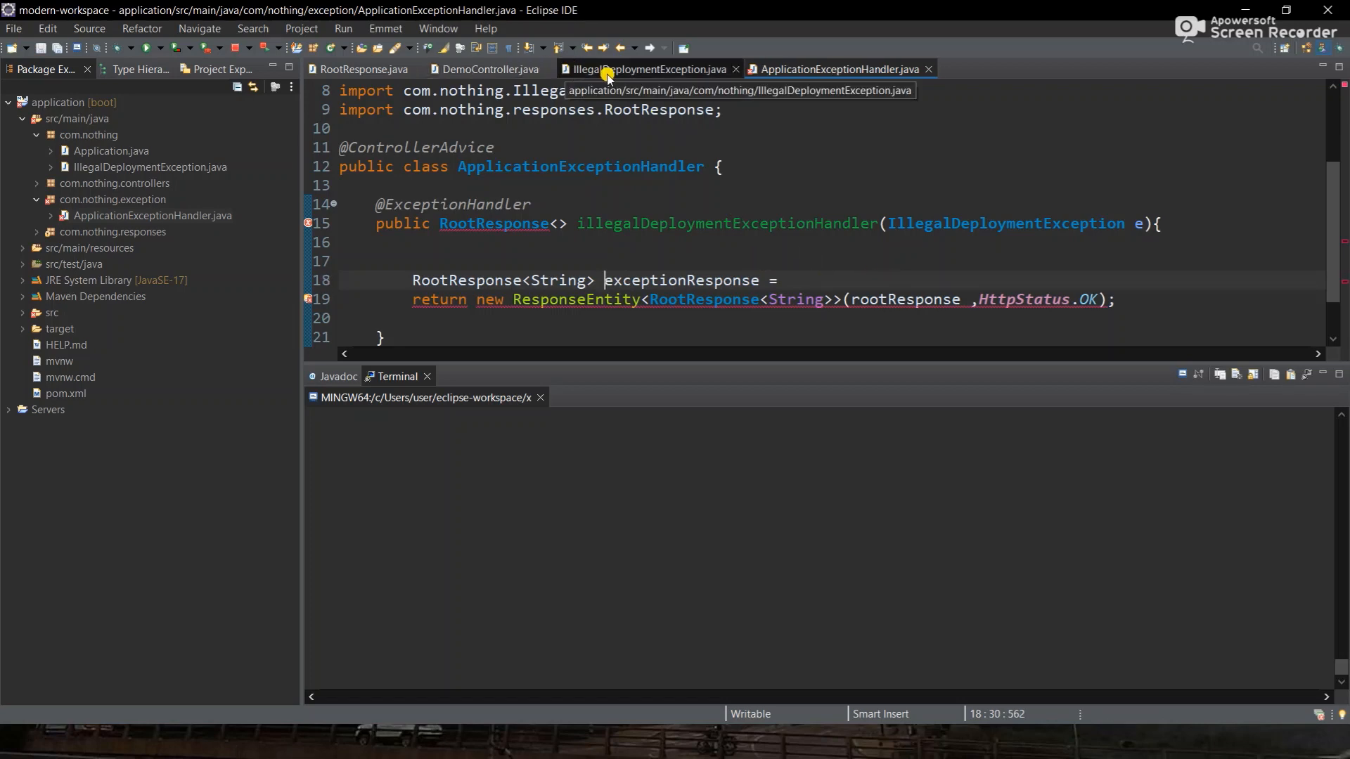
- Assign exceptionResponse the new RootResponse construction copied from DemoController's success branch
click(502, 68)
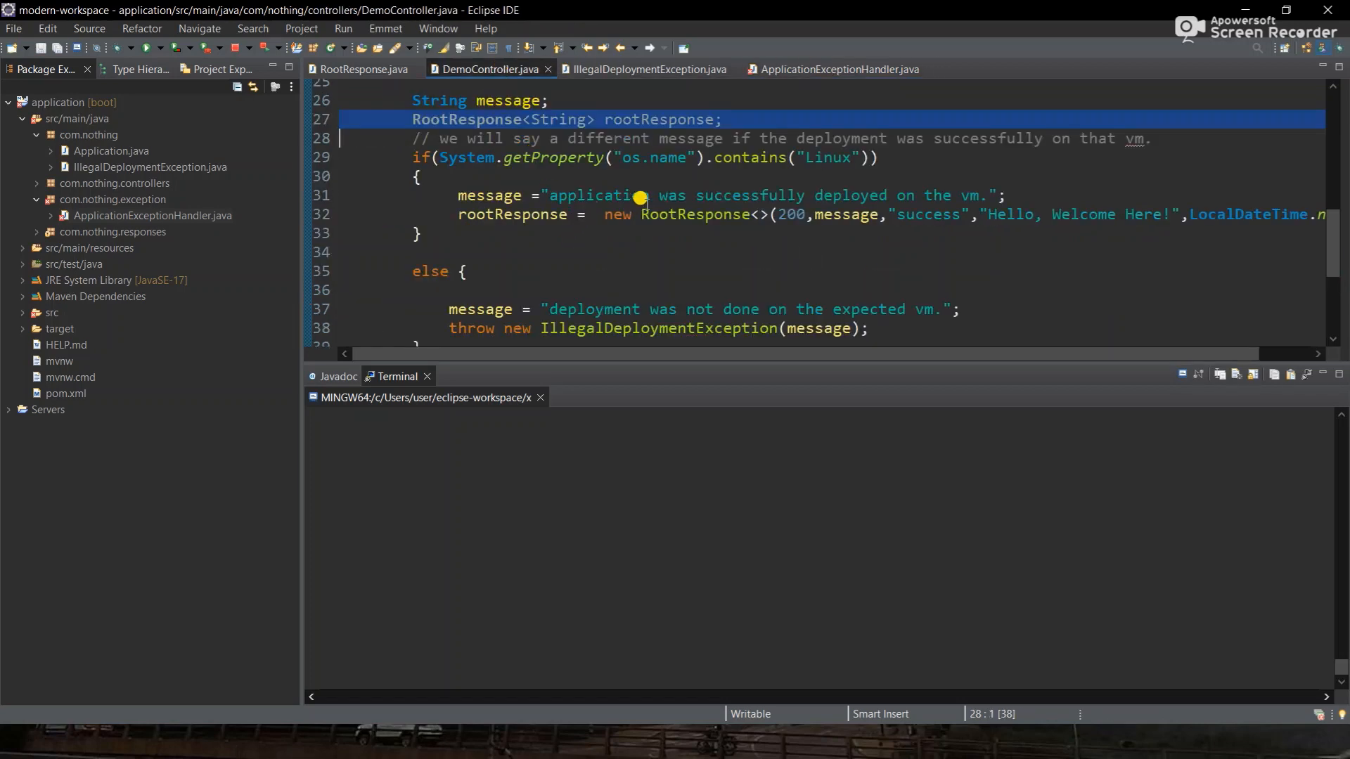
triple_click(637, 212)
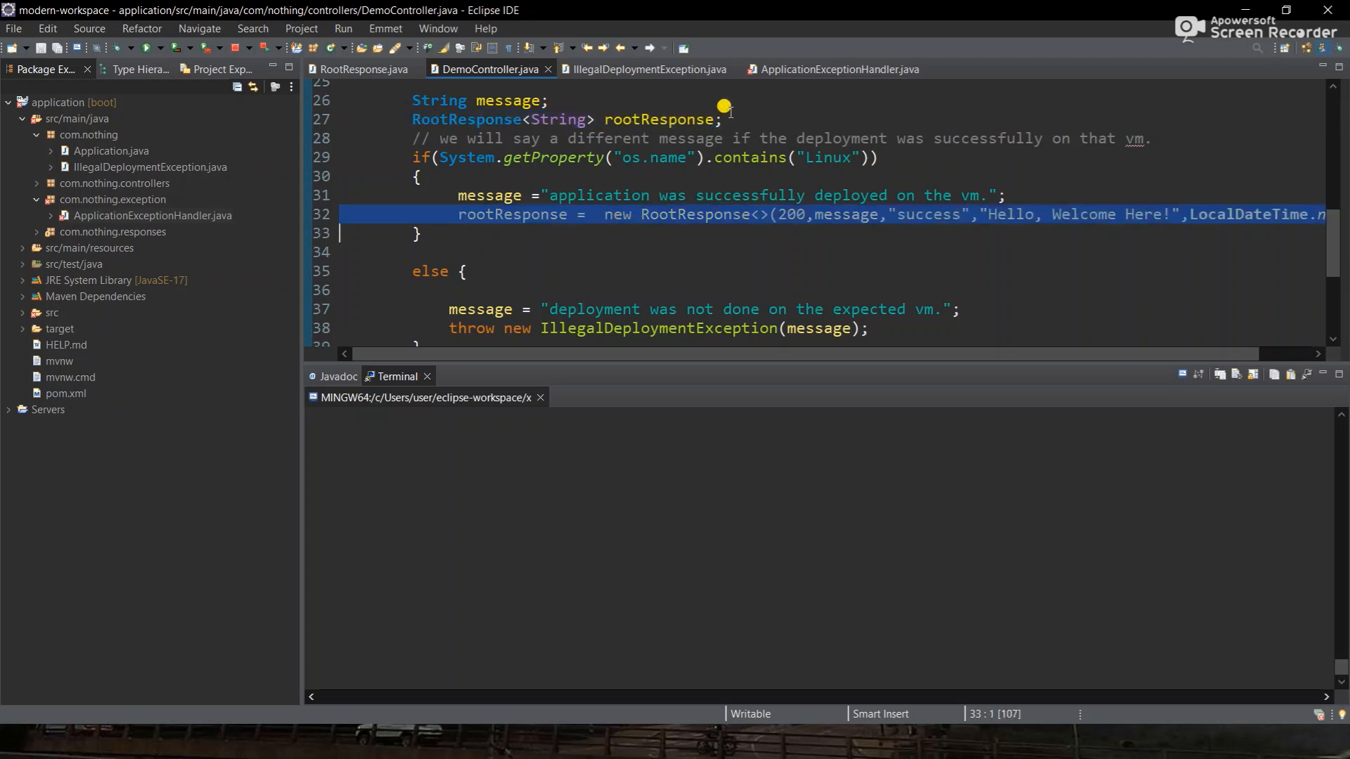
click(780, 69)
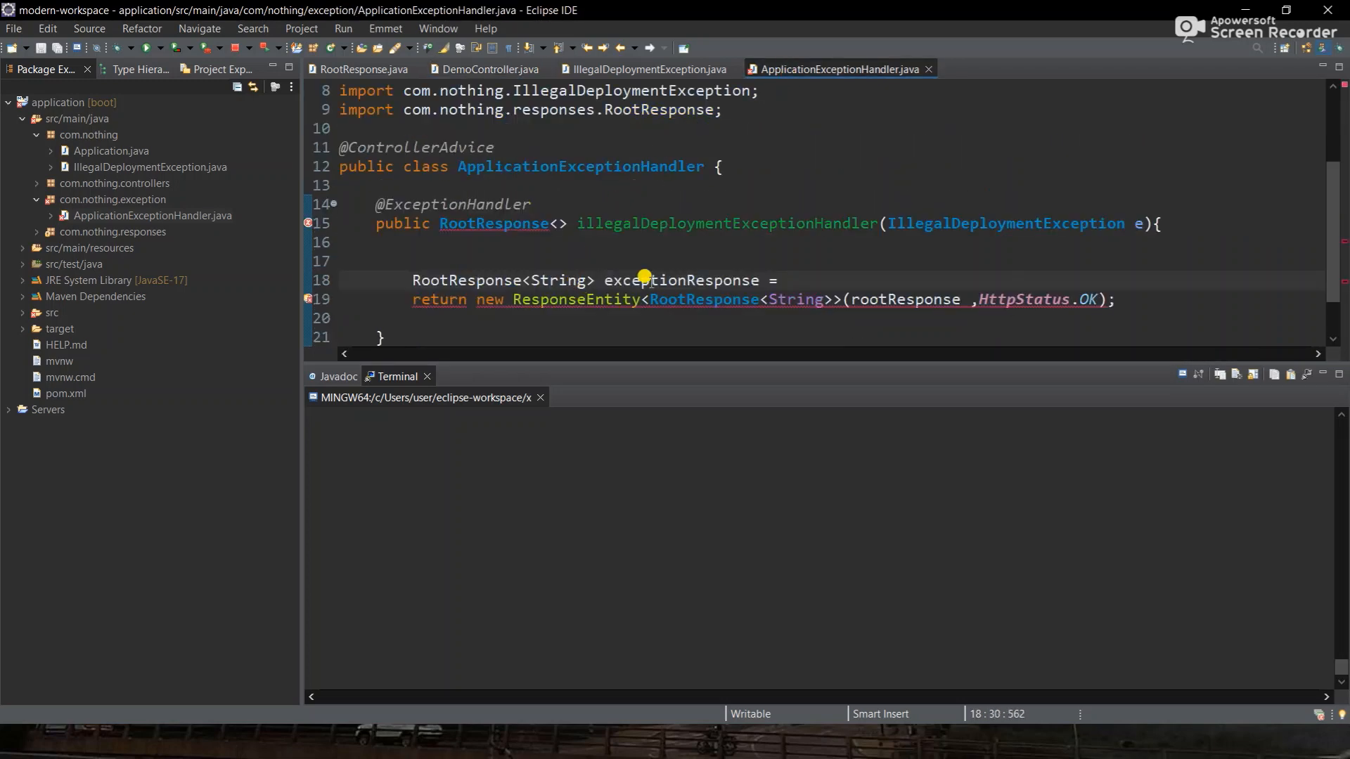
click(811, 274)
key(ctrl+v)
scroll(816, 275, right, 1)
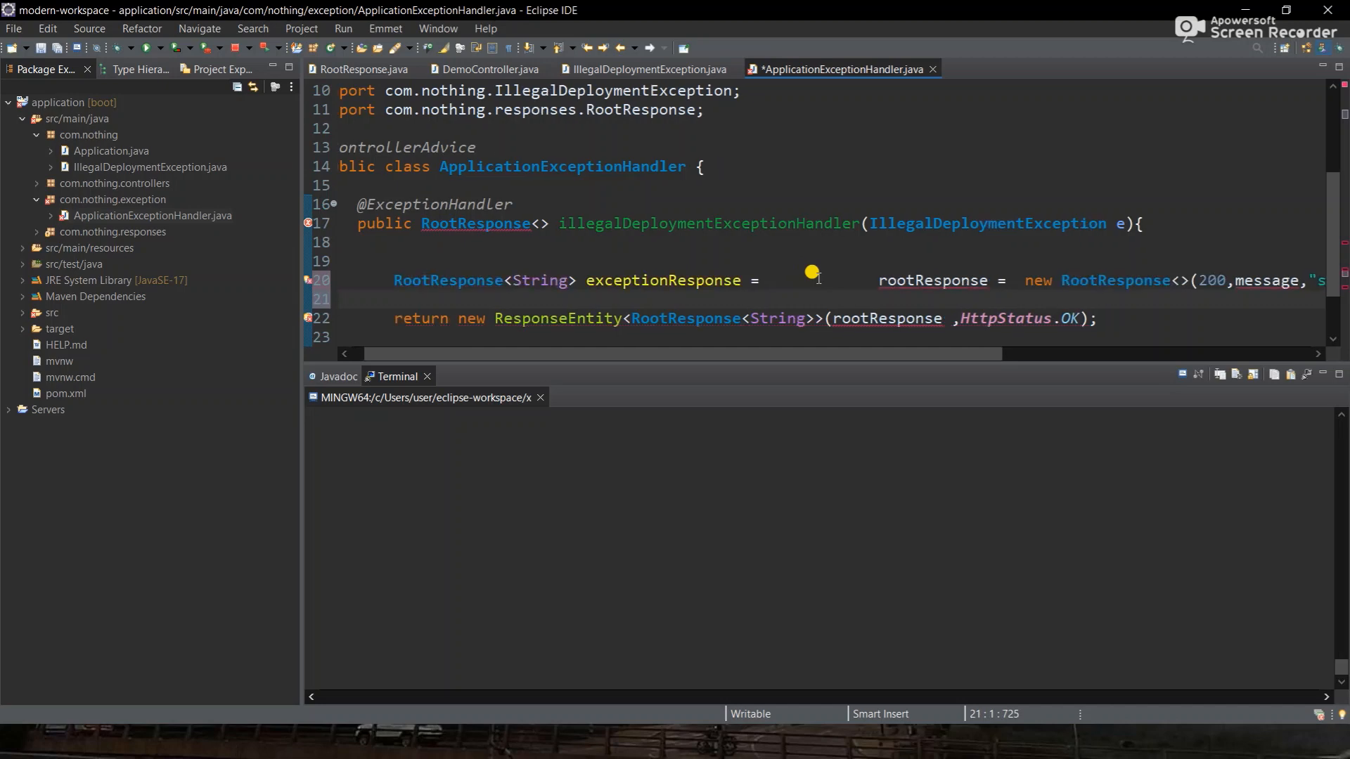
drag(1021, 281, 859, 280)
key(BackSpace)
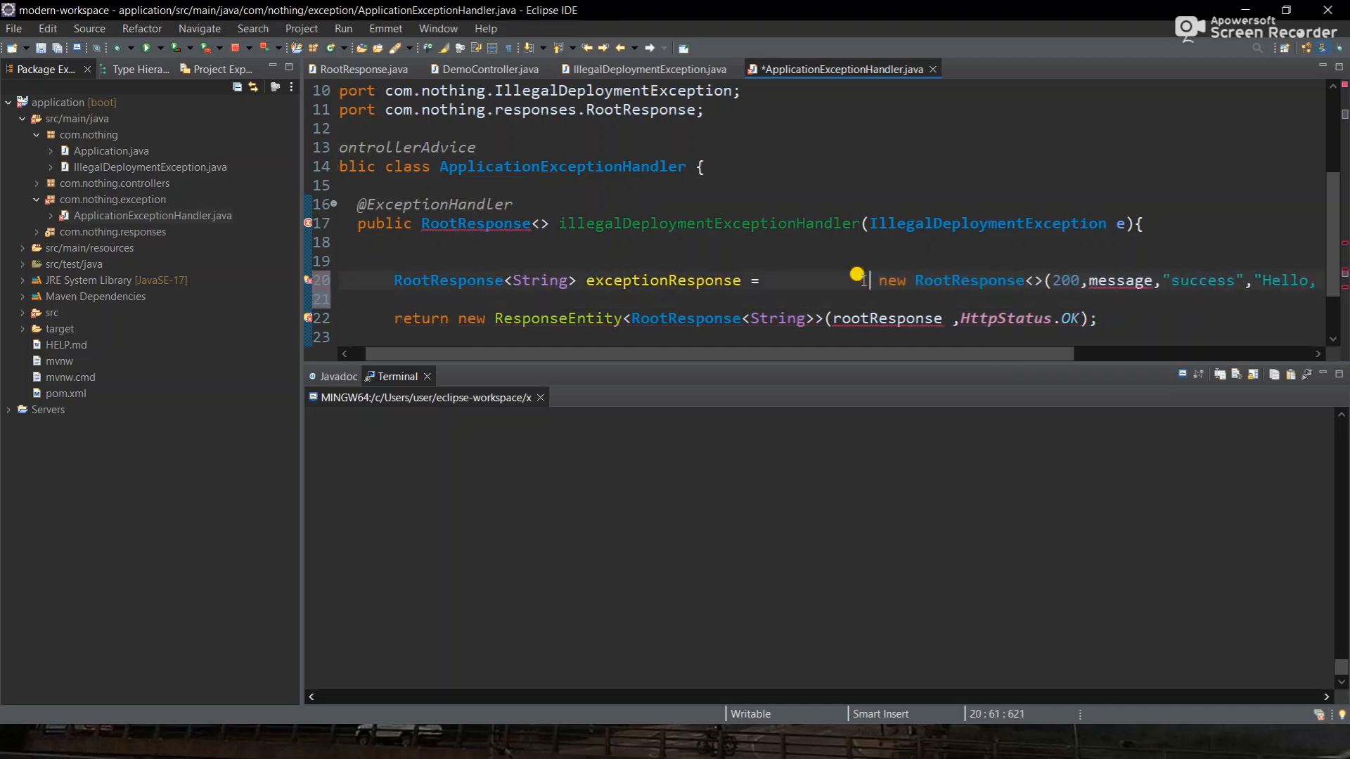
key(BackSpace)
key(BackSpace)
key(BackSpace)
key(BackSpace)
key(BackSpace)
key(BackSpace)
key(BackSpace)
key(BackSpace)
key(BackSpace)
key(BackSpace)
key(BackSpace)
scroll(864, 279, right, 3)
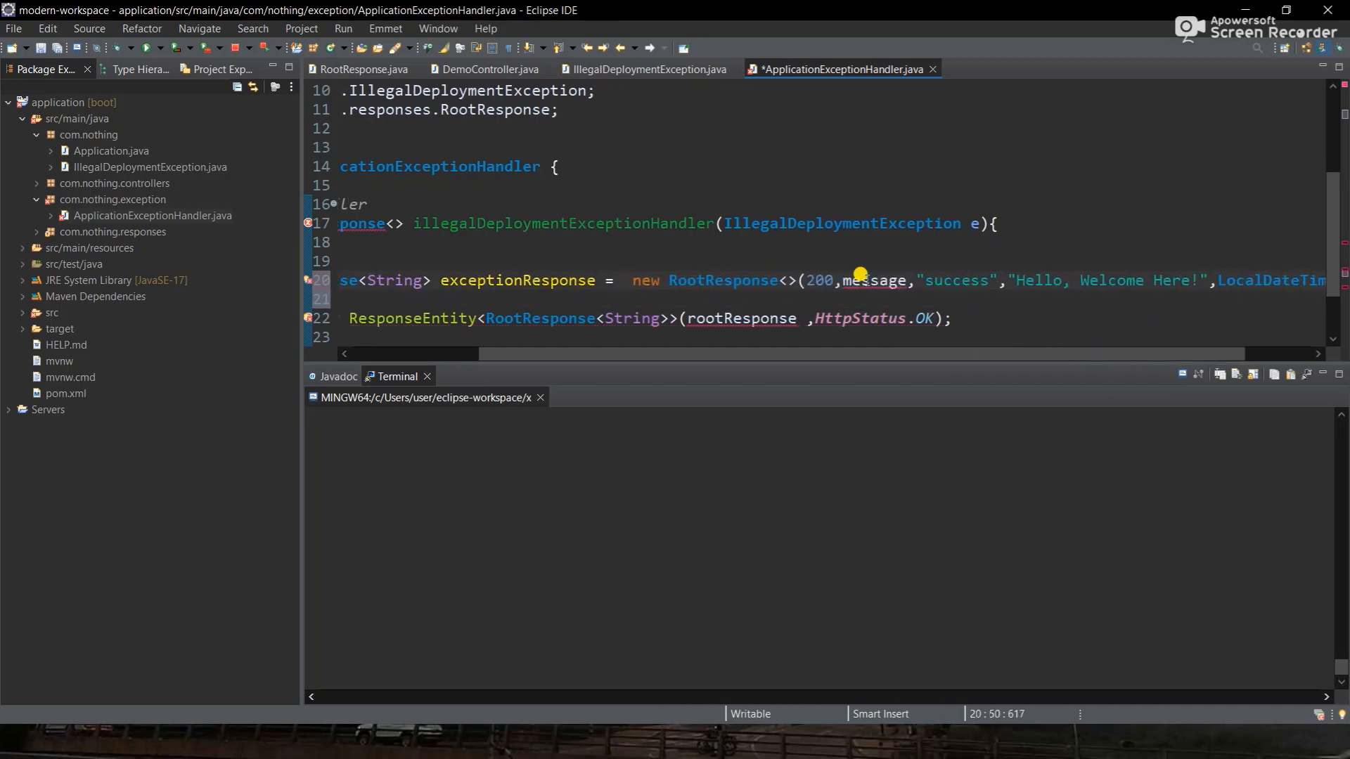
scroll(867, 280, left, 3)
- Add a String message variable set to e.getMessage() at the top of the handler body
click(779, 244)
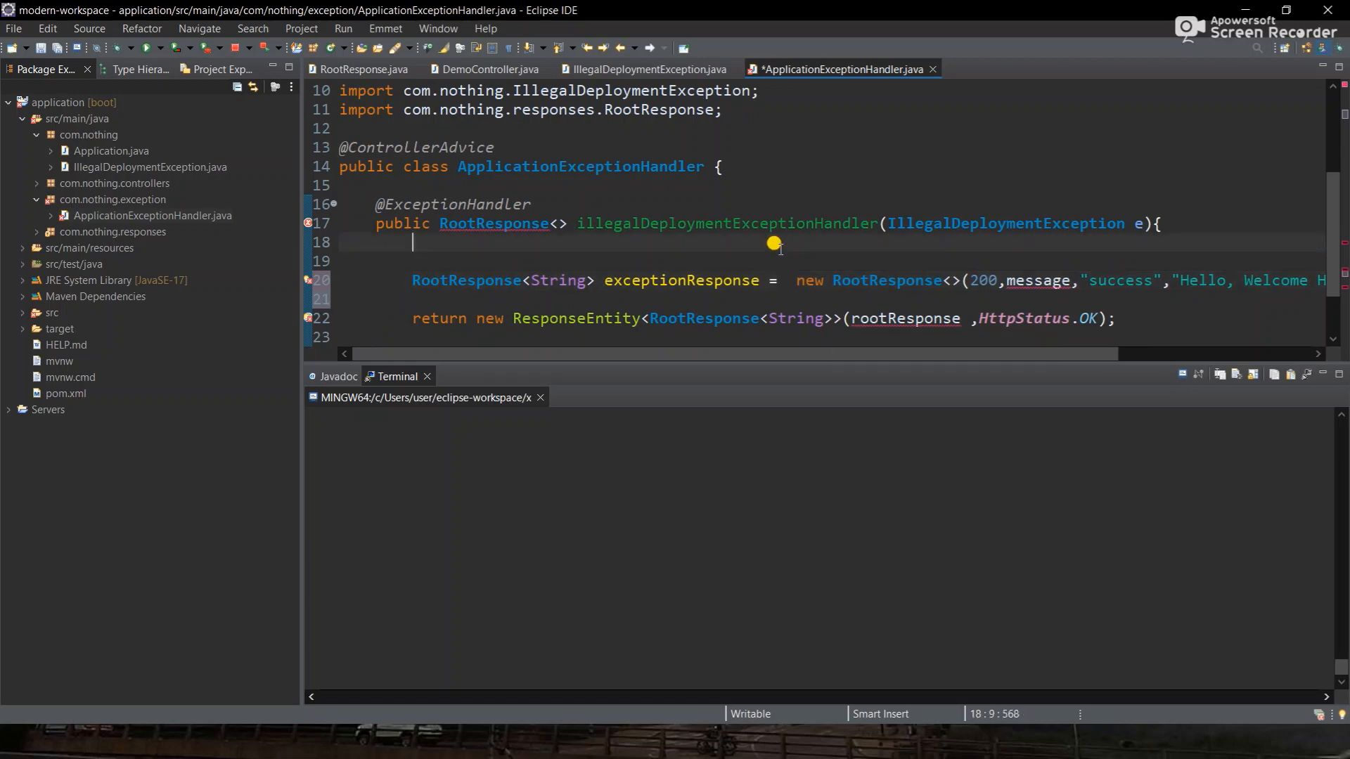
key(Return)
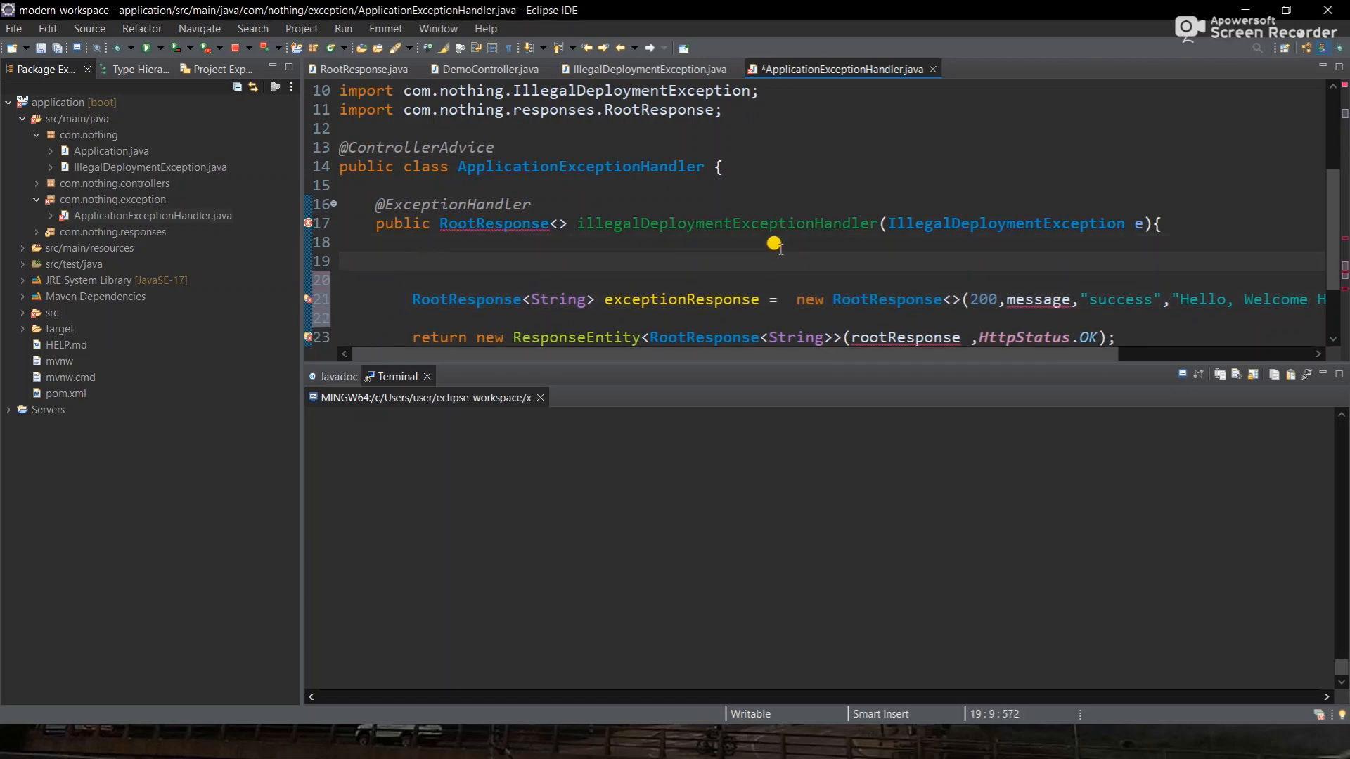
text(String)
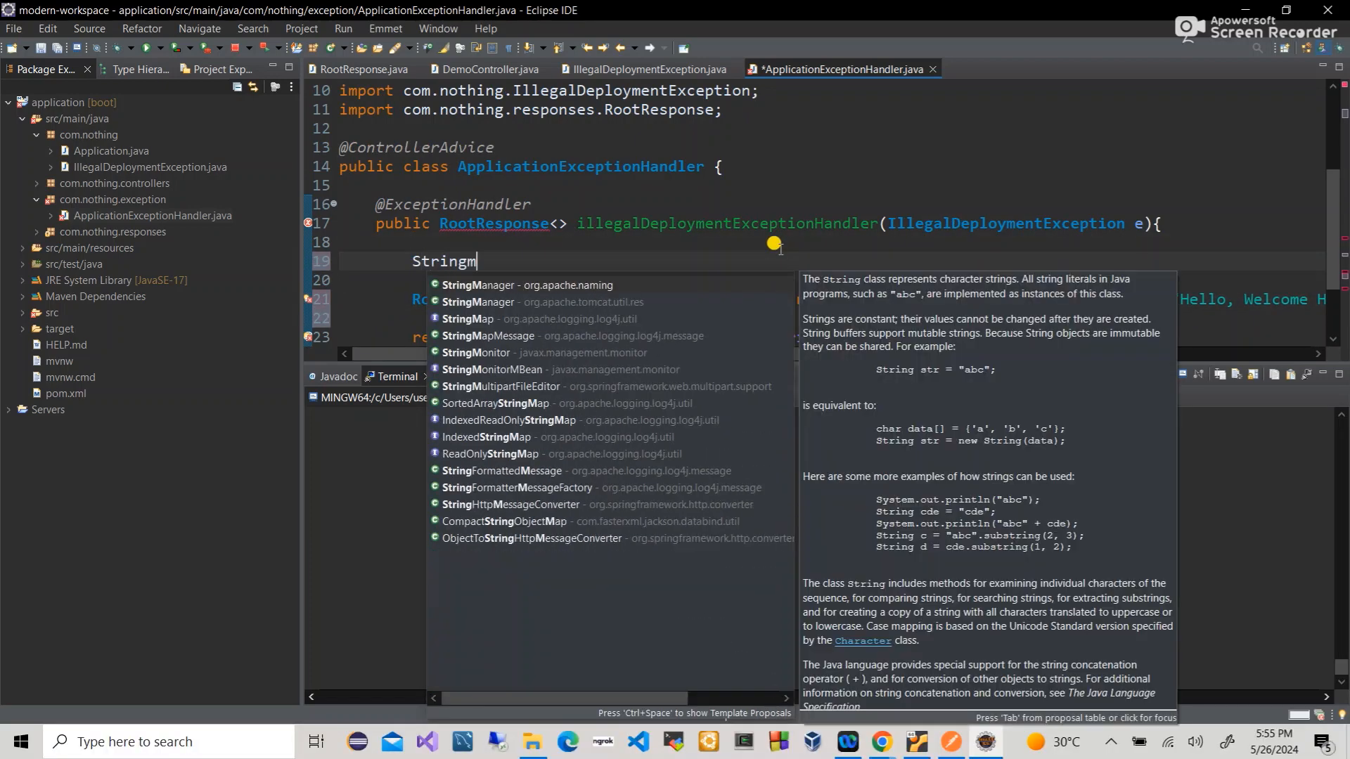
text( mg)
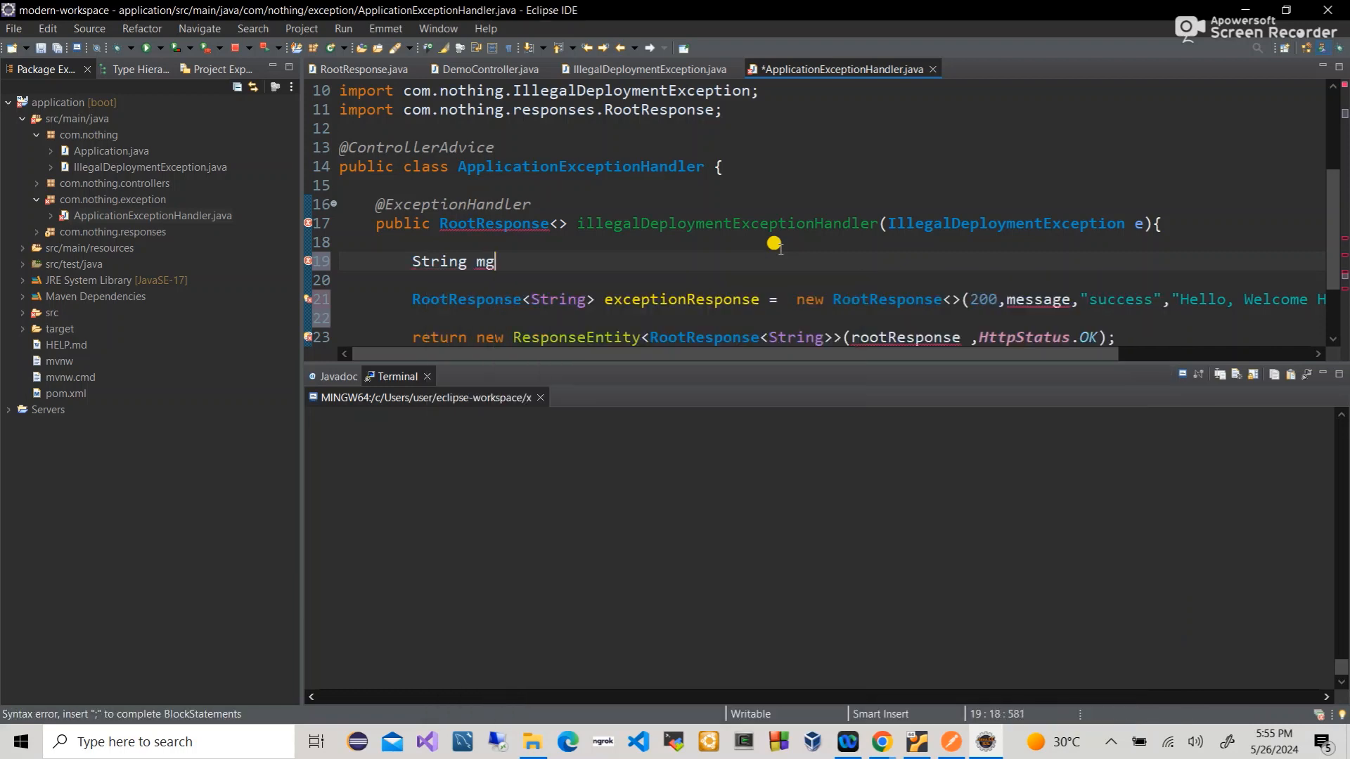
key(BackSpace)
text(essage)
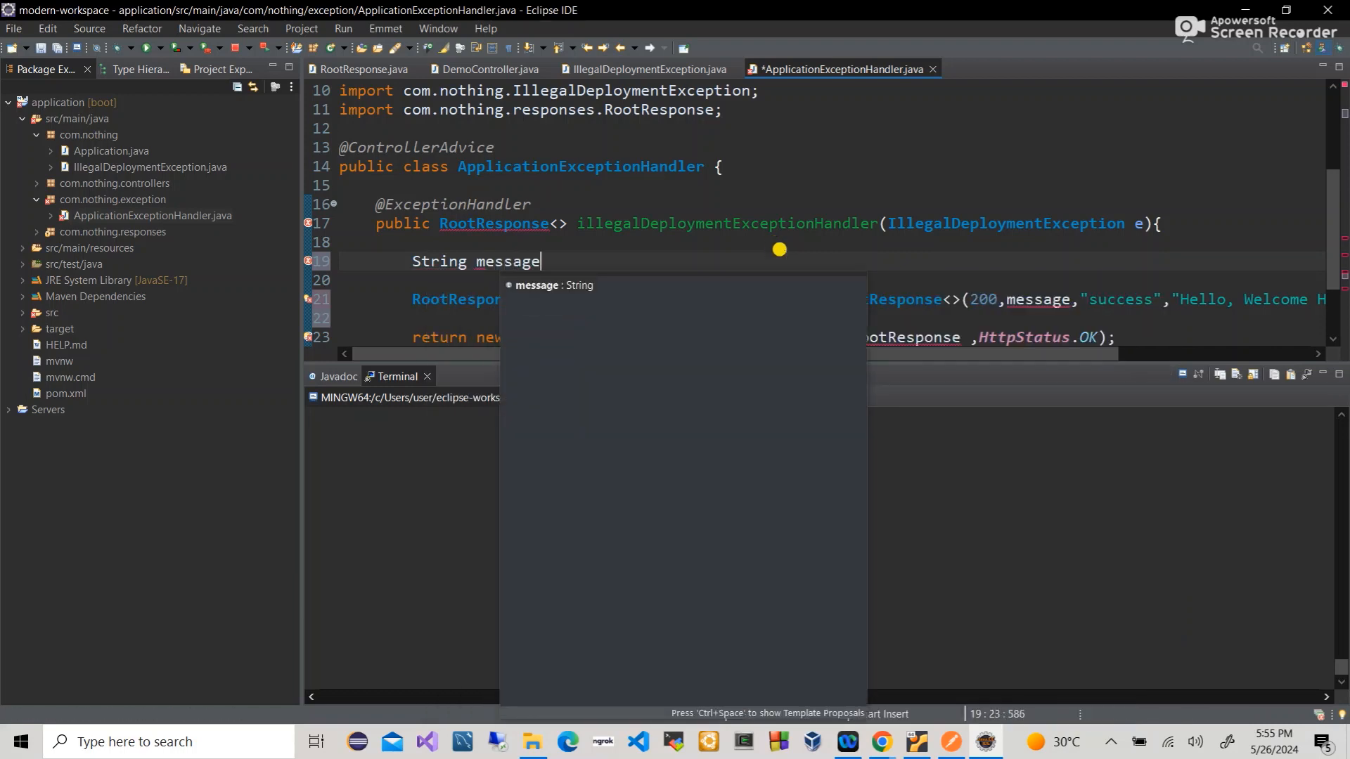
text( = e.get)
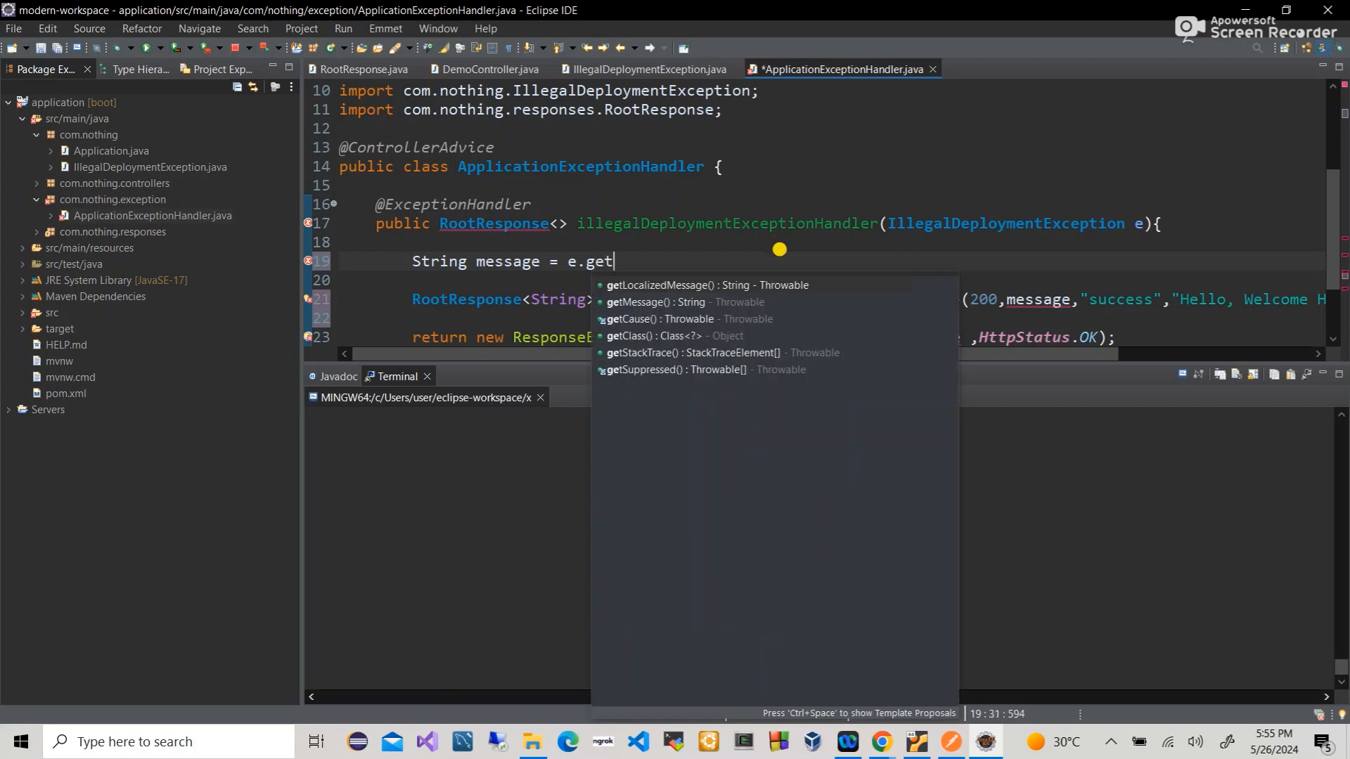
key(Return)
text(;)
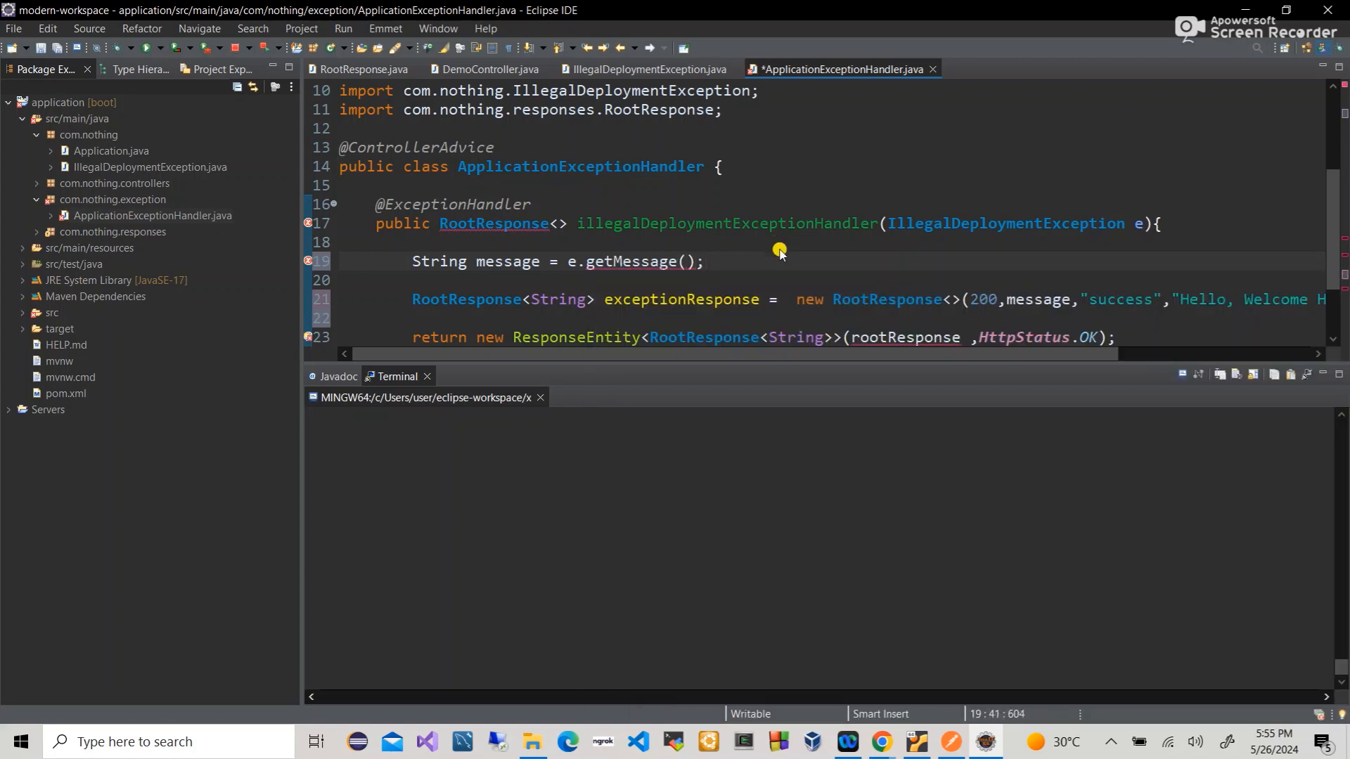
key(ctrl+s)
- Replace rootResponse with exceptionResponse in the handler's return statement
scroll(777, 246, right, 2)
scroll(564, 261, left, 2)
double_click(502, 258)
scroll(502, 257, right, 3)
scroll(719, 246, down, 2)
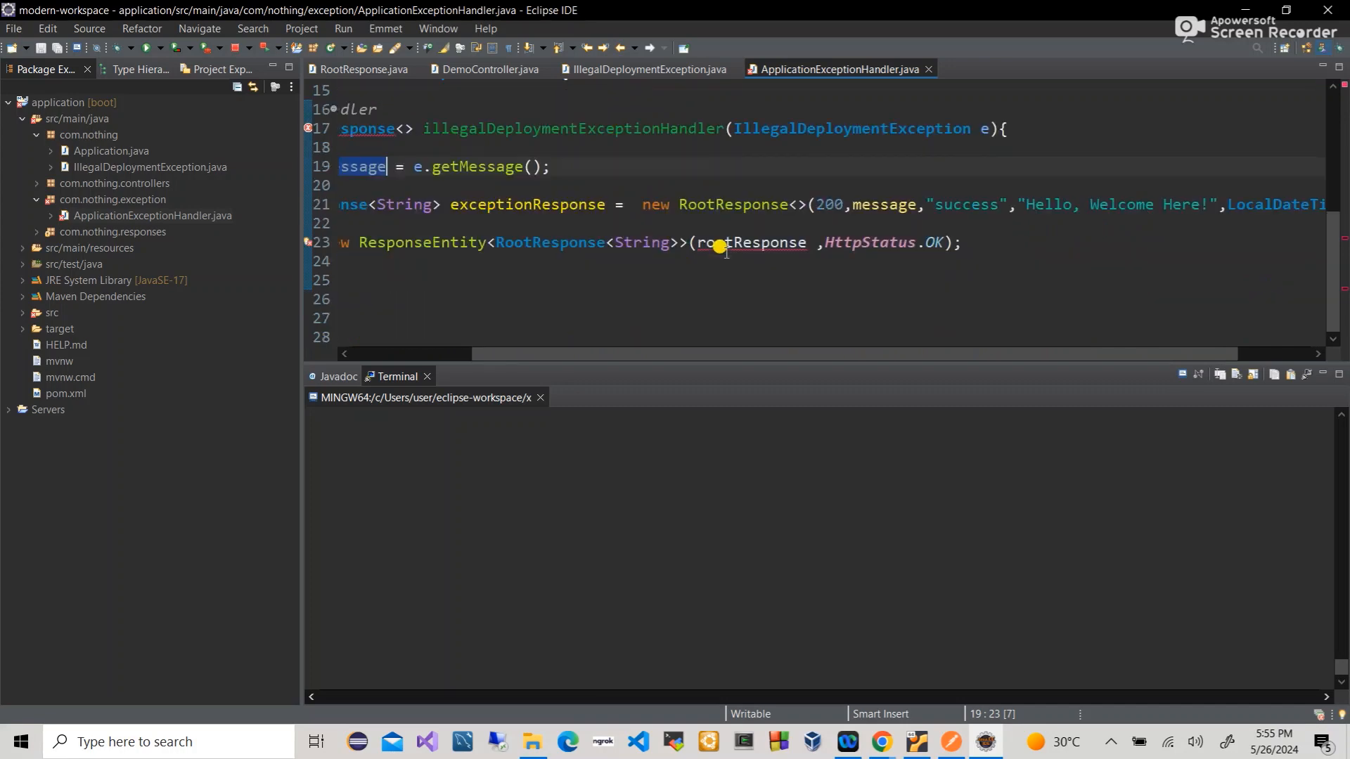
scroll(720, 246, left, 3)
double_click(619, 203)
key(ctrl+c)
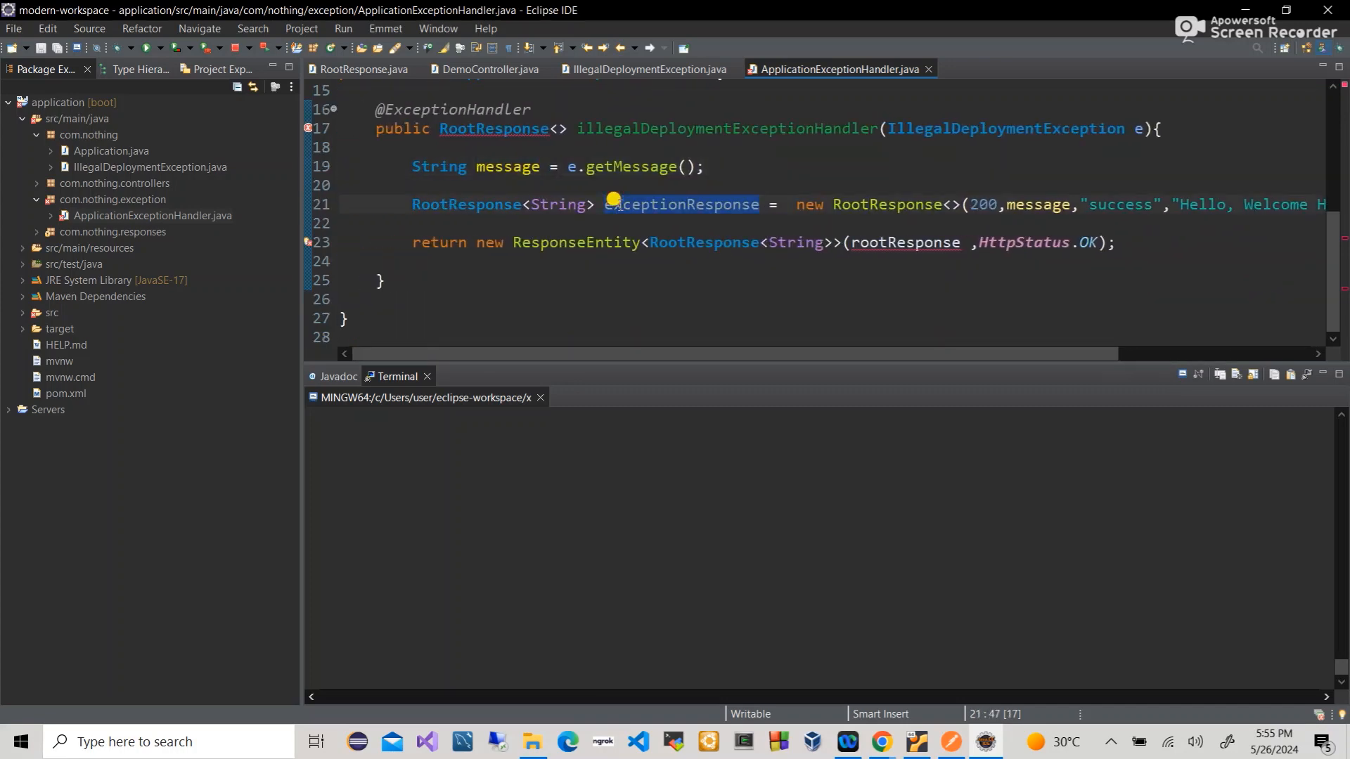
double_click(888, 239)
key(ctrl+v)
- Set the returned status to HttpStatus.PRECONDITION_FAILED and save the file
scroll(1012, 246, right, 2)
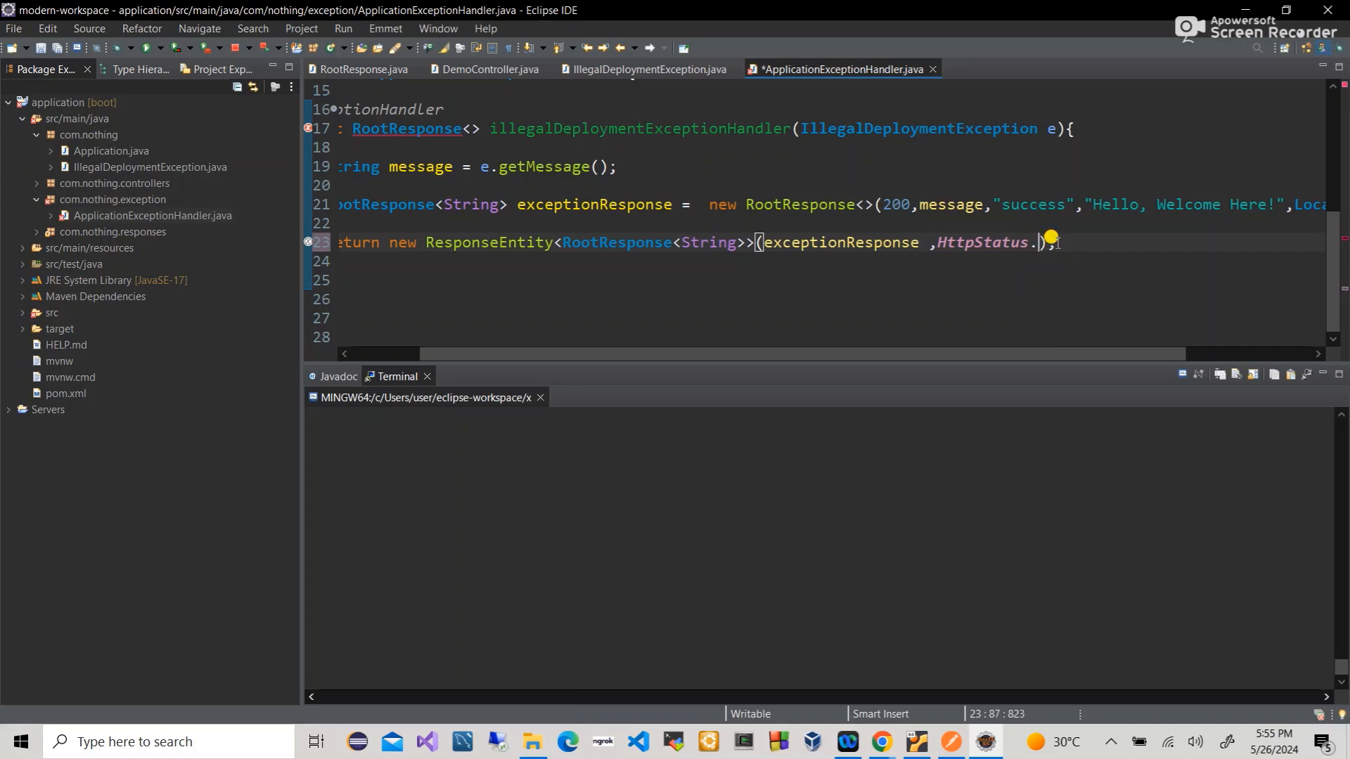
text(.)
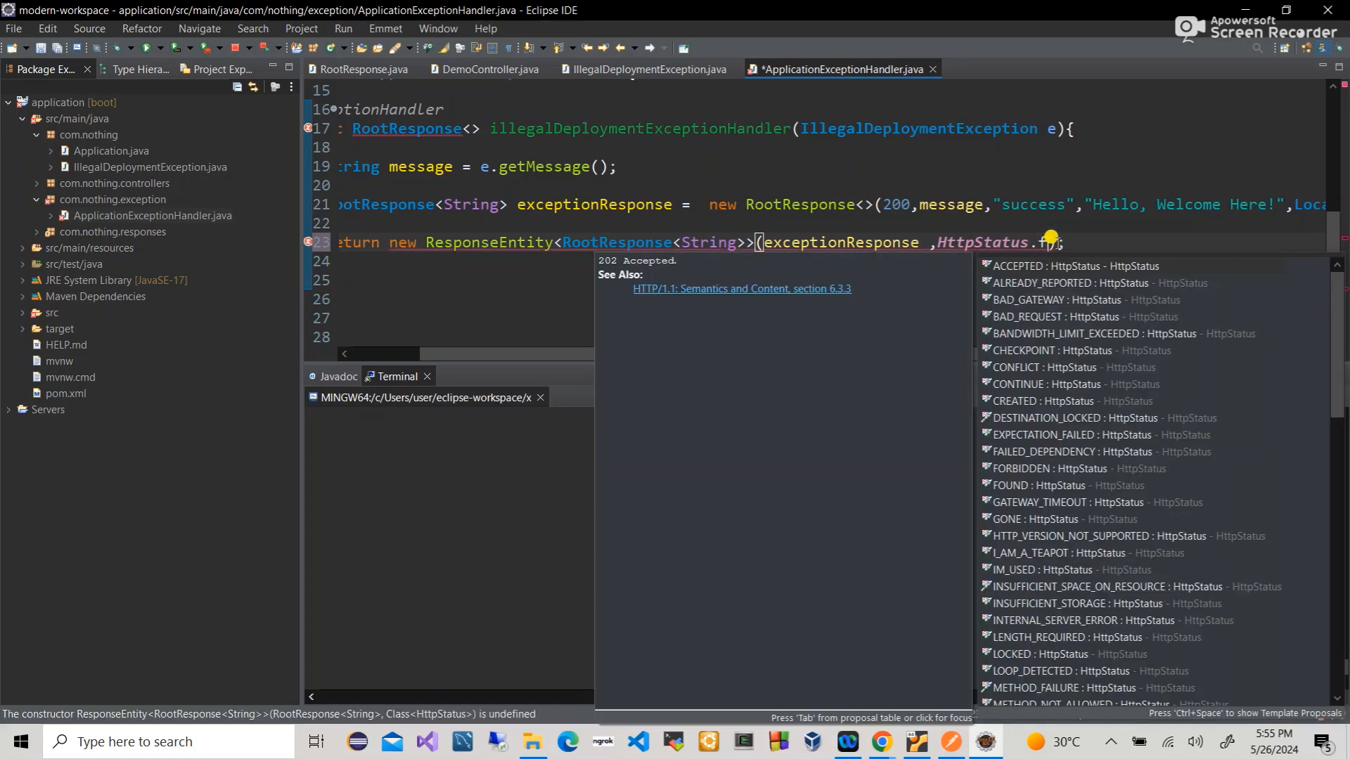
text(fail)
key(Down)
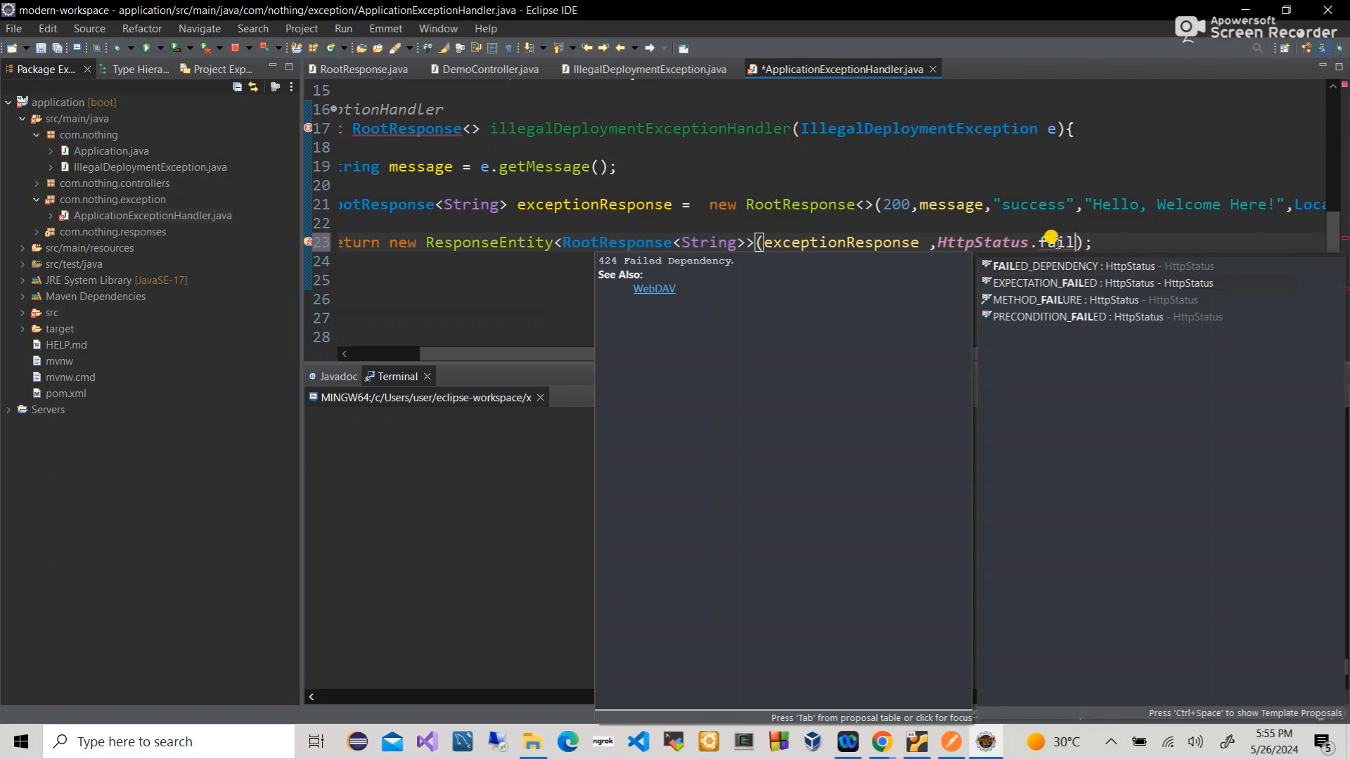
key(Down)
key(Down)
key(Down)
key(Up)
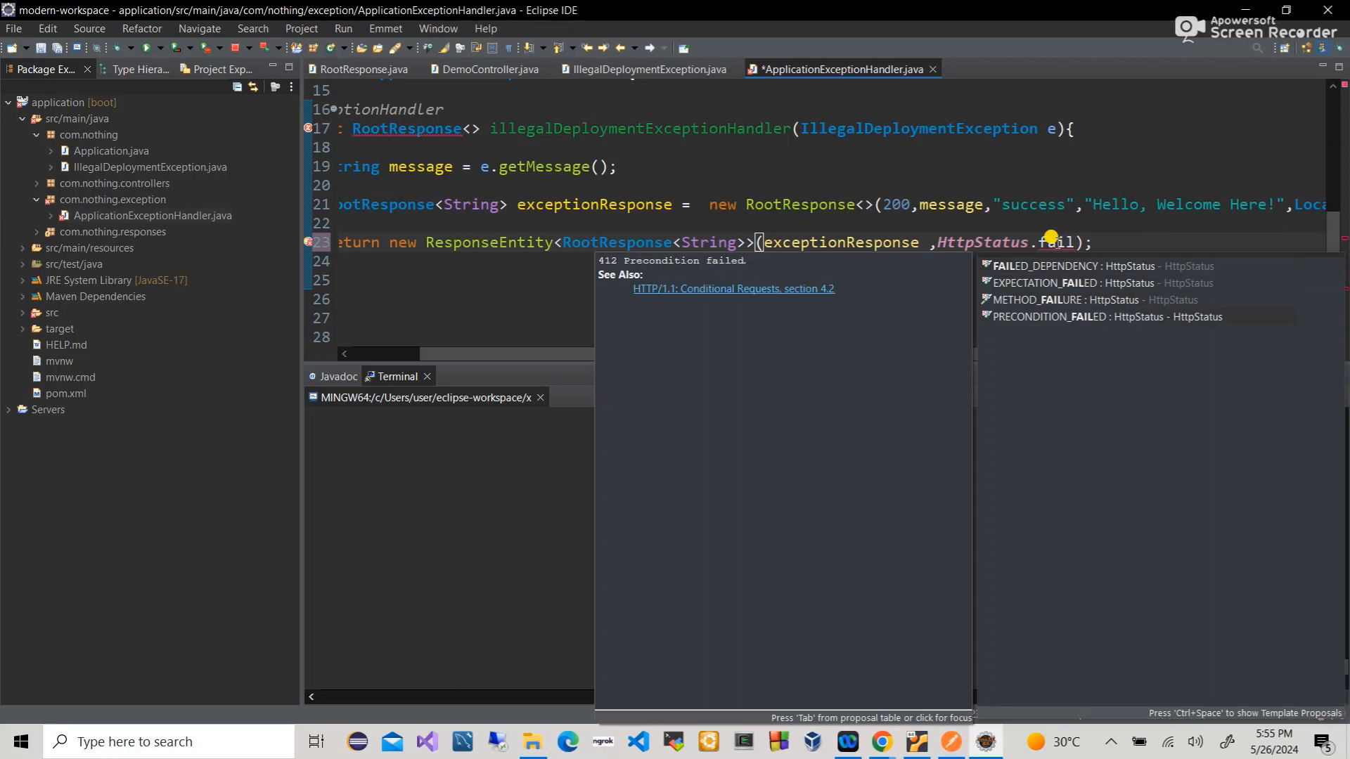
key(Return)
key(ctrl+s)
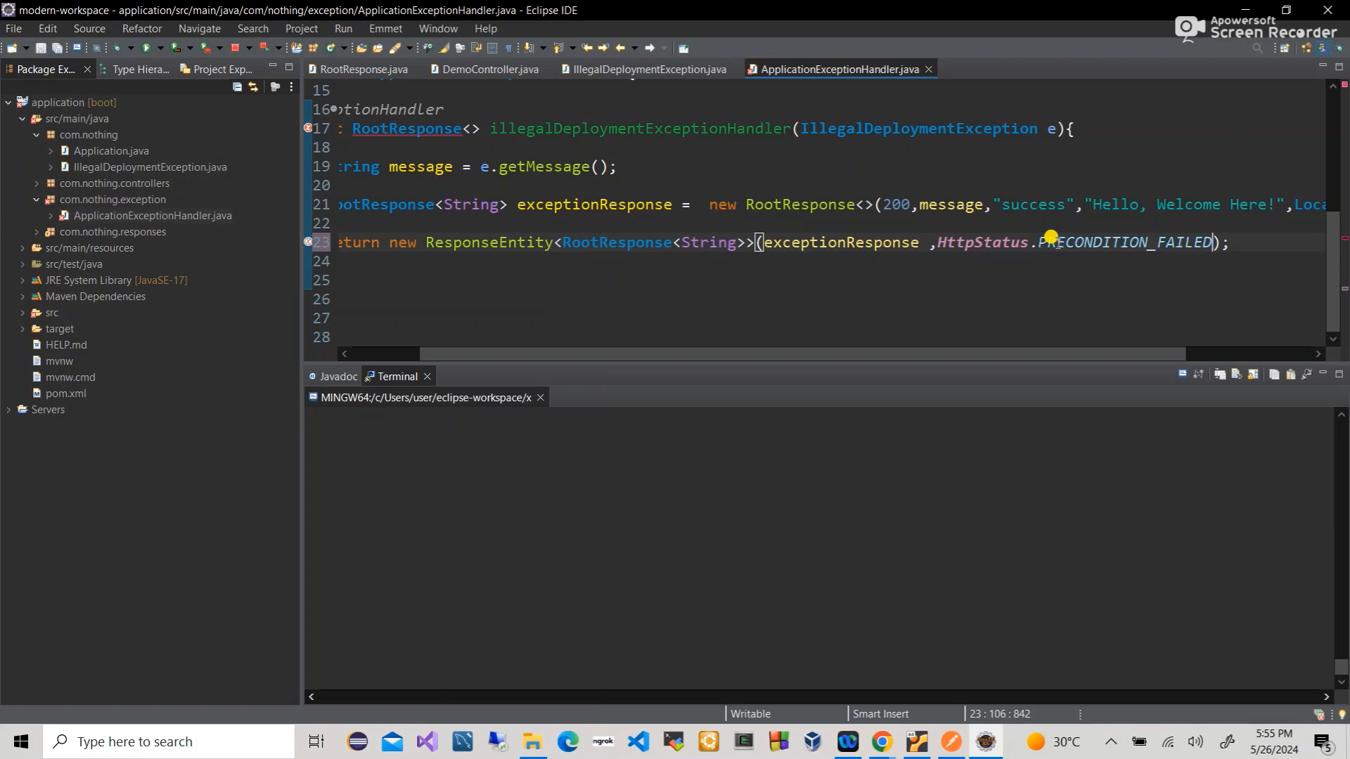
scroll(596, 161, up, 2)
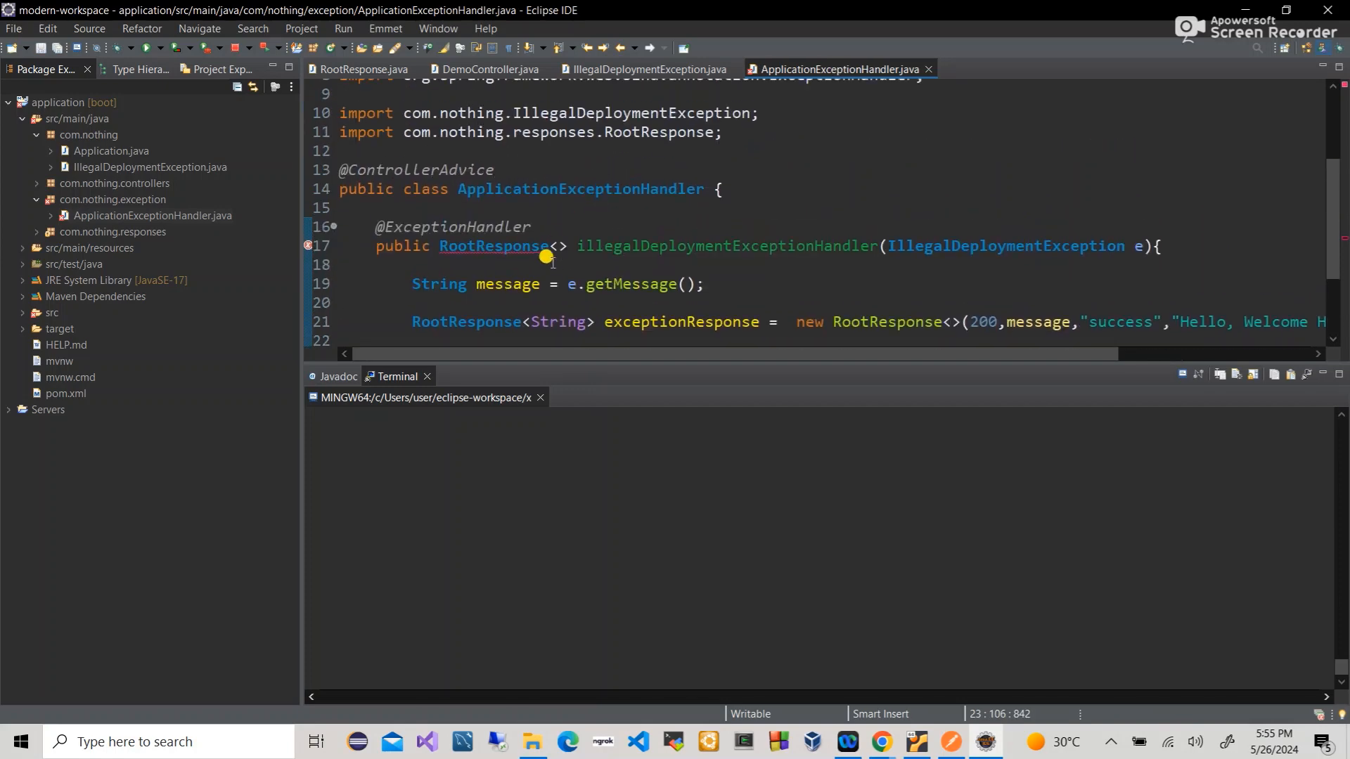
- Make the RootResponse type argument on line 17 String and save
text(?)
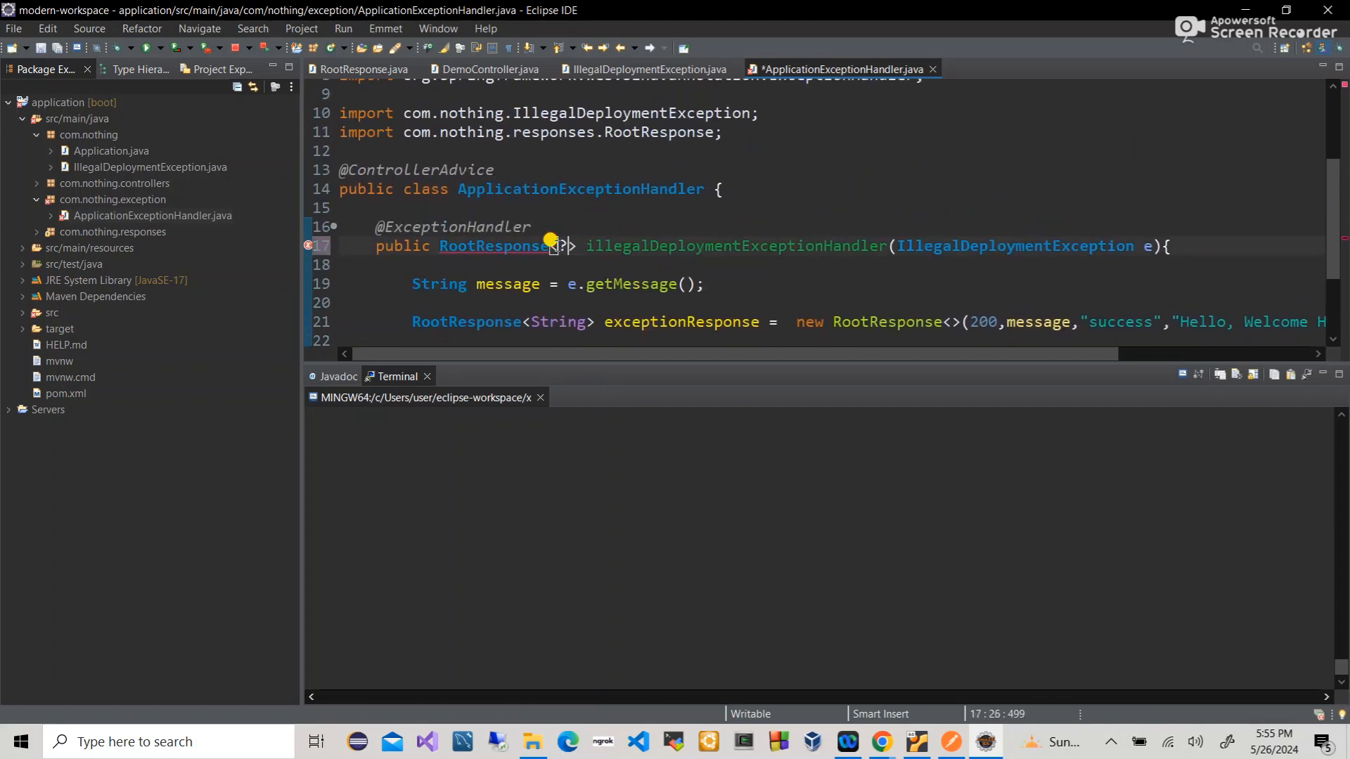
scroll(553, 245, down, 2)
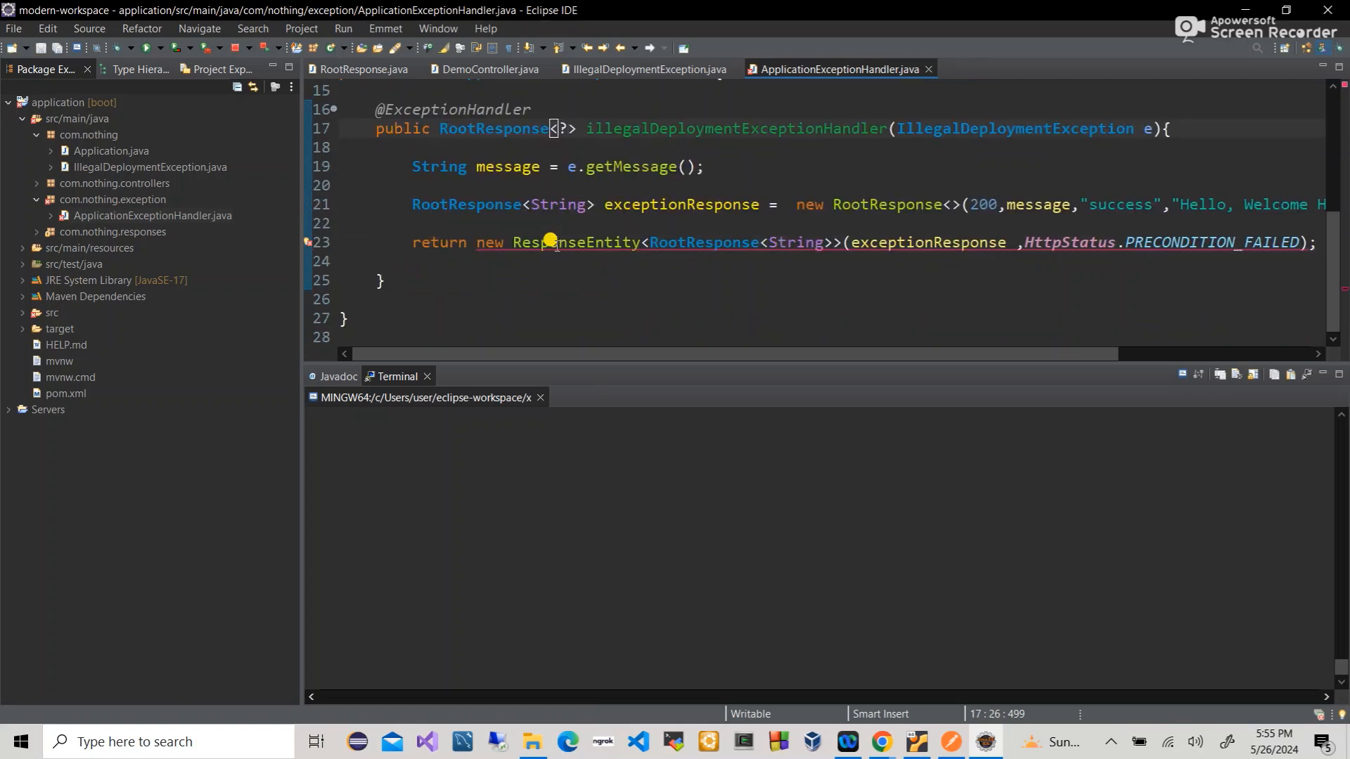
scroll(554, 242, up, 1)
click(790, 276)
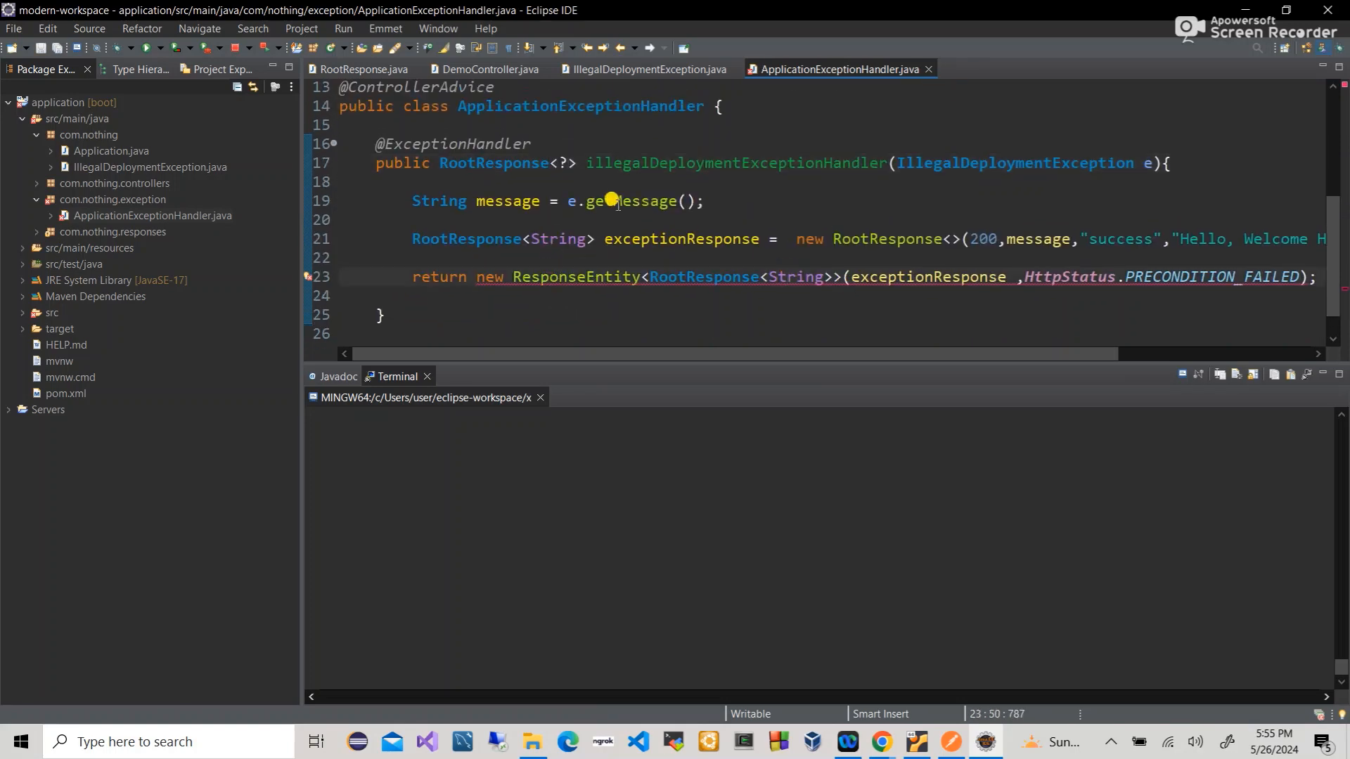
key(BackSpace)
text(String)
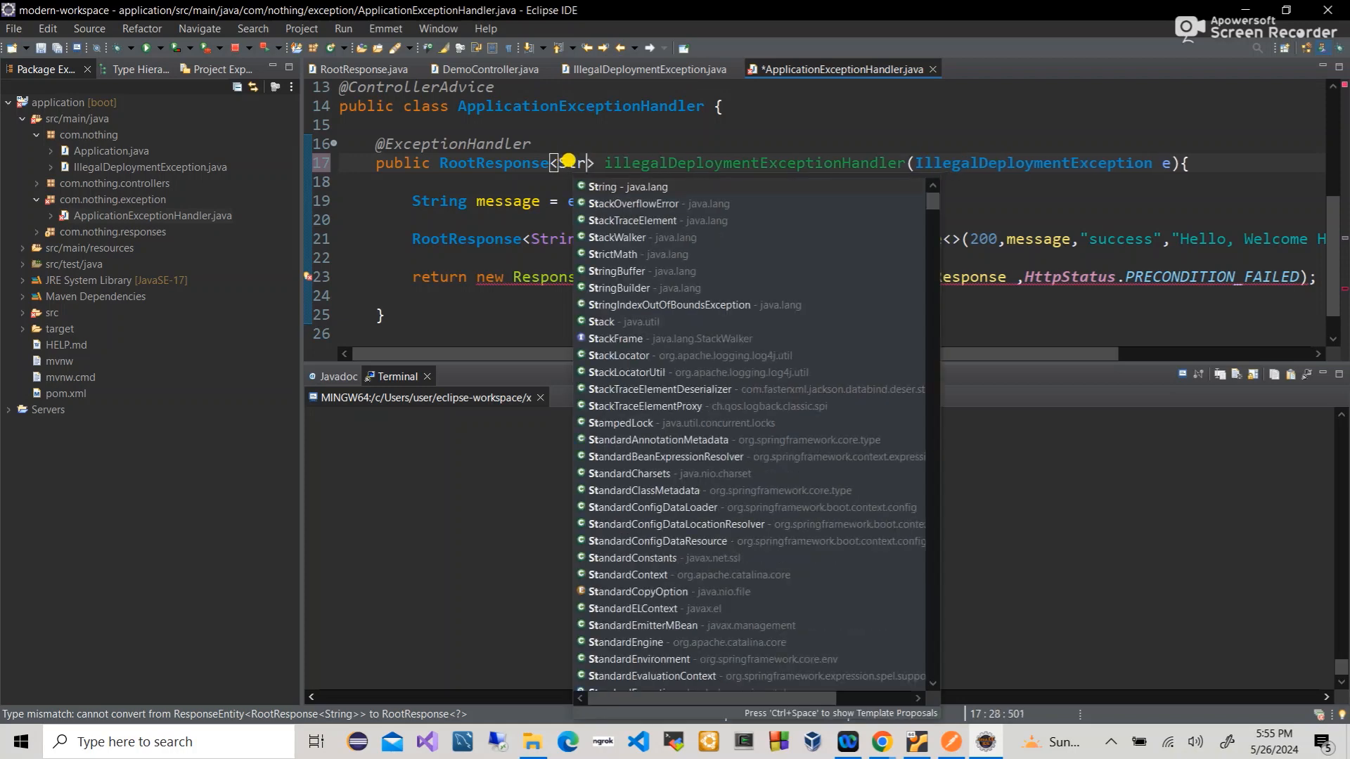
key(ctrl+s)
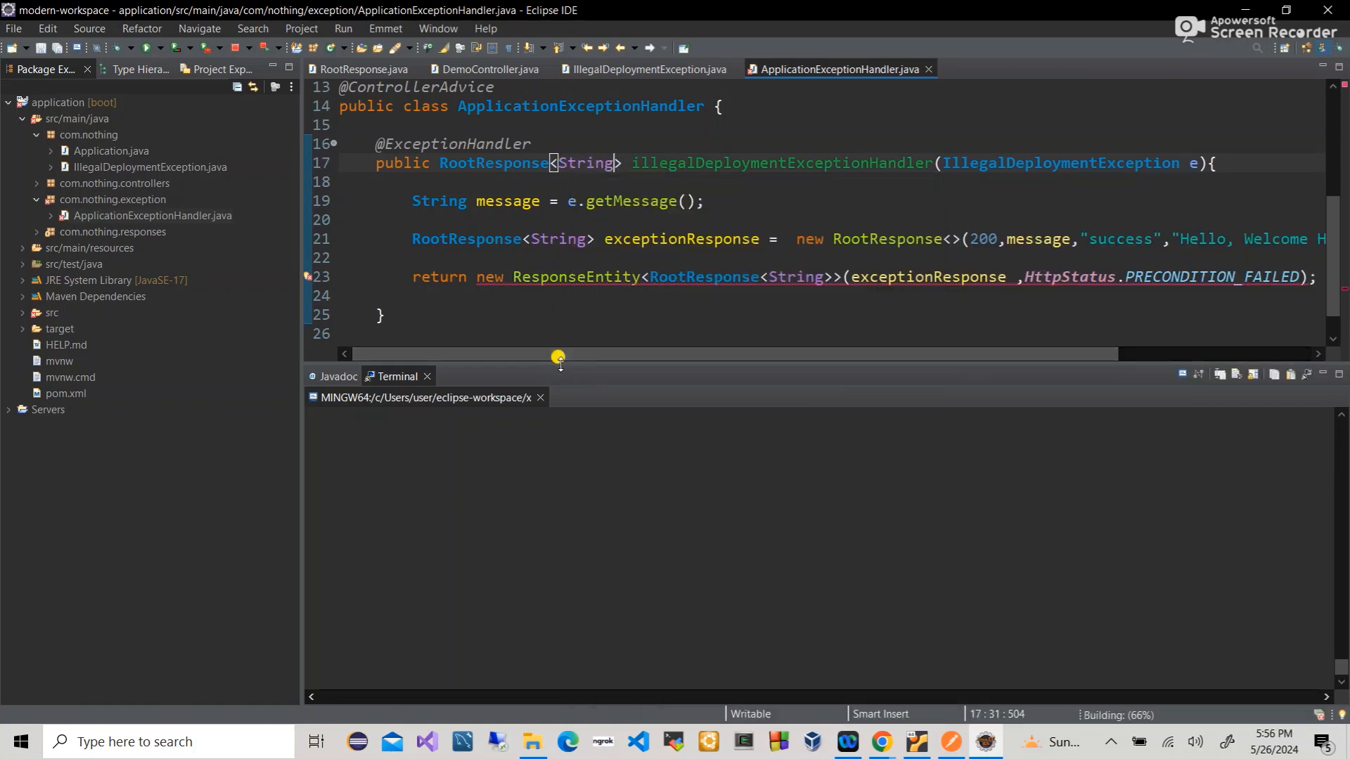
click(553, 287)
- Wrap the return type in ResponseEntity<RootResponse<String>> and save the file
click(433, 163)
text(Respons)
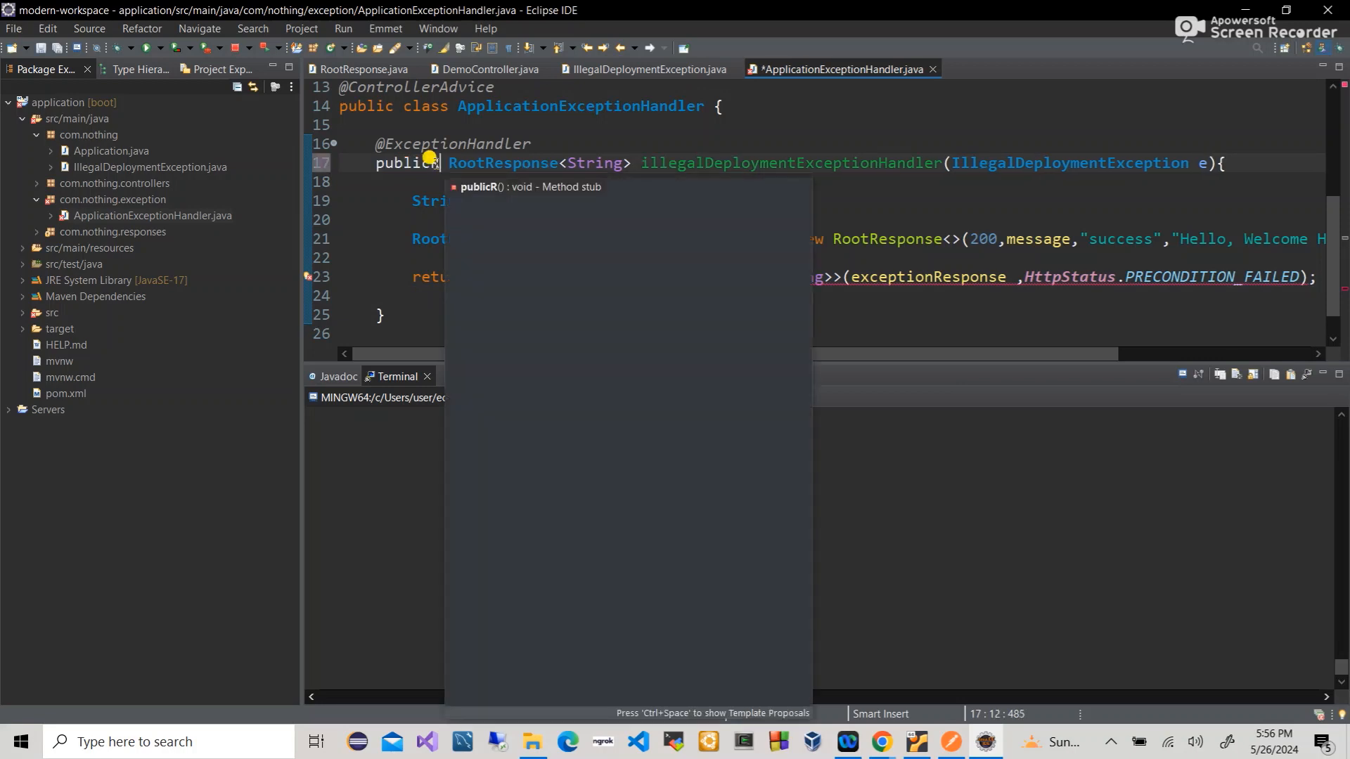
key(Return)
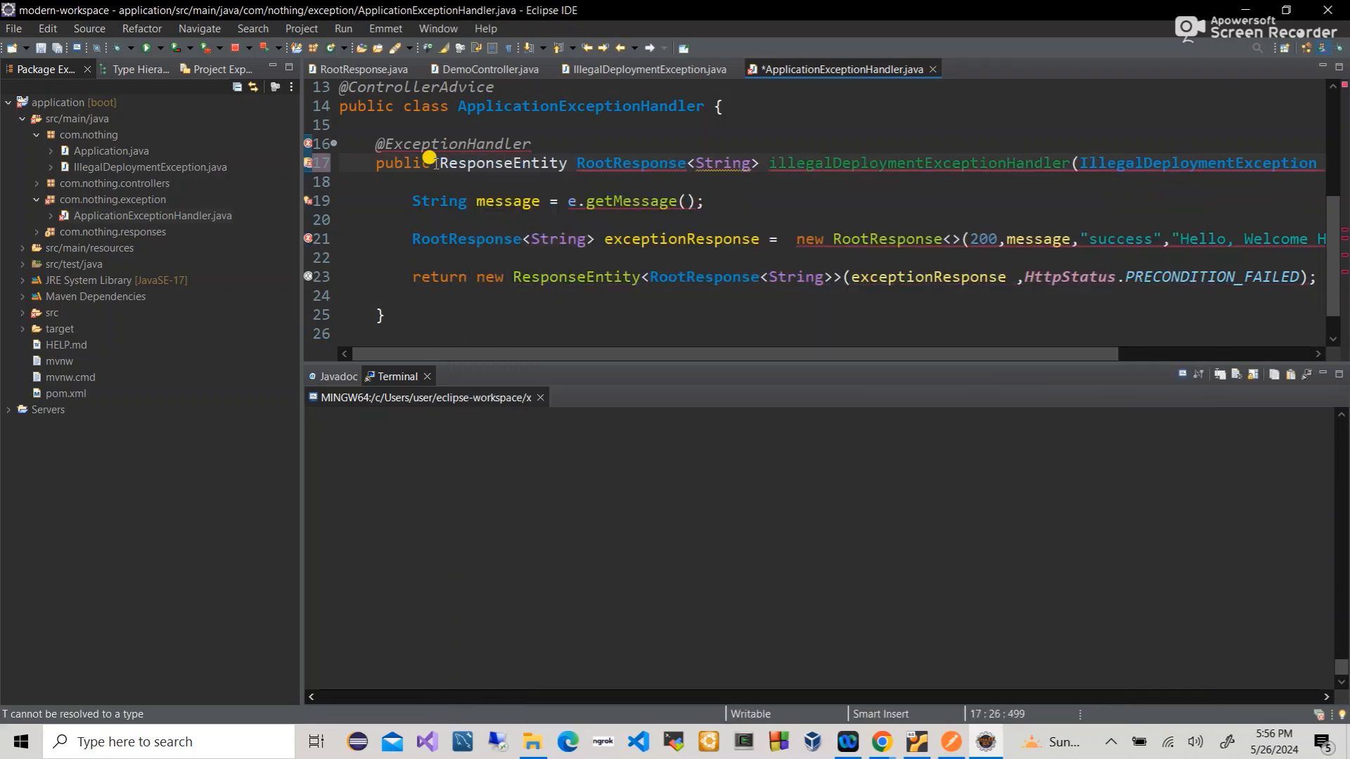
text(<)
key(BackSpace)
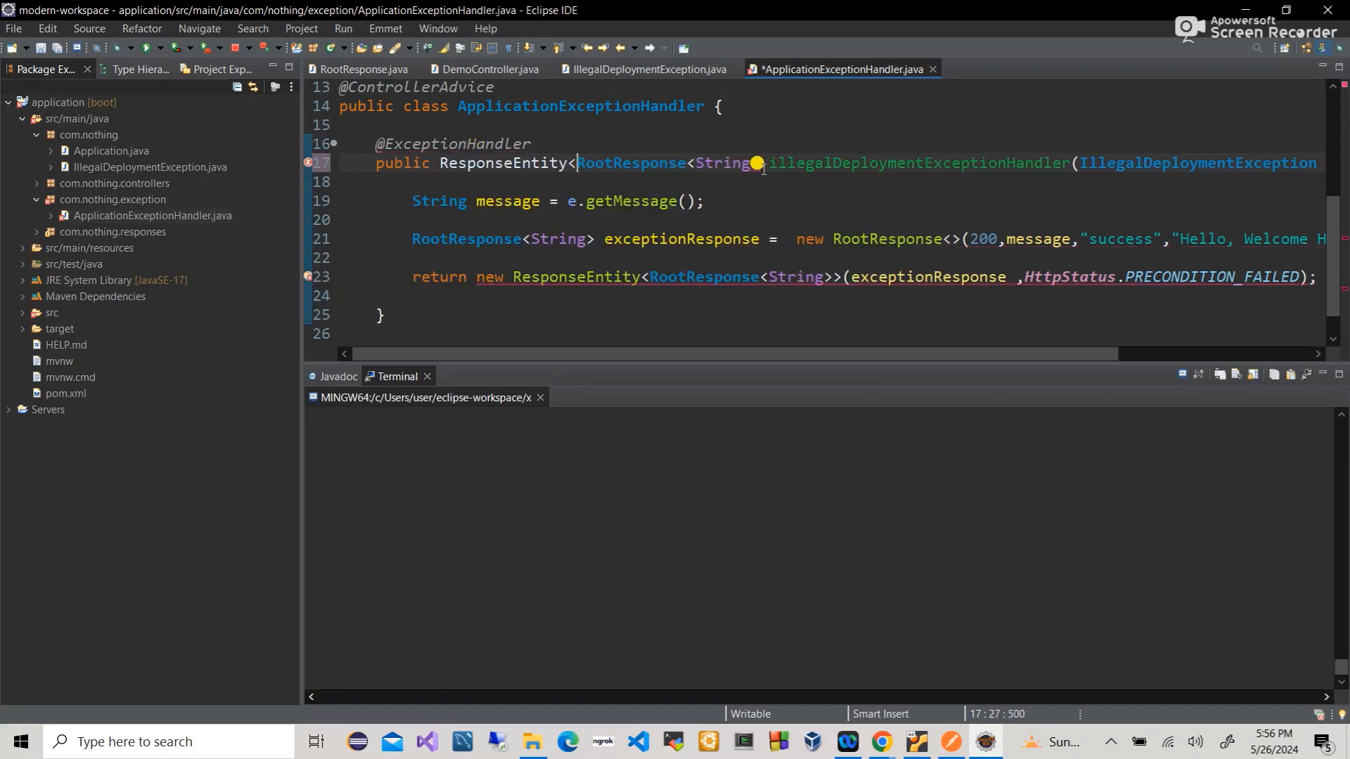
text(>)
key(ctrl+s)
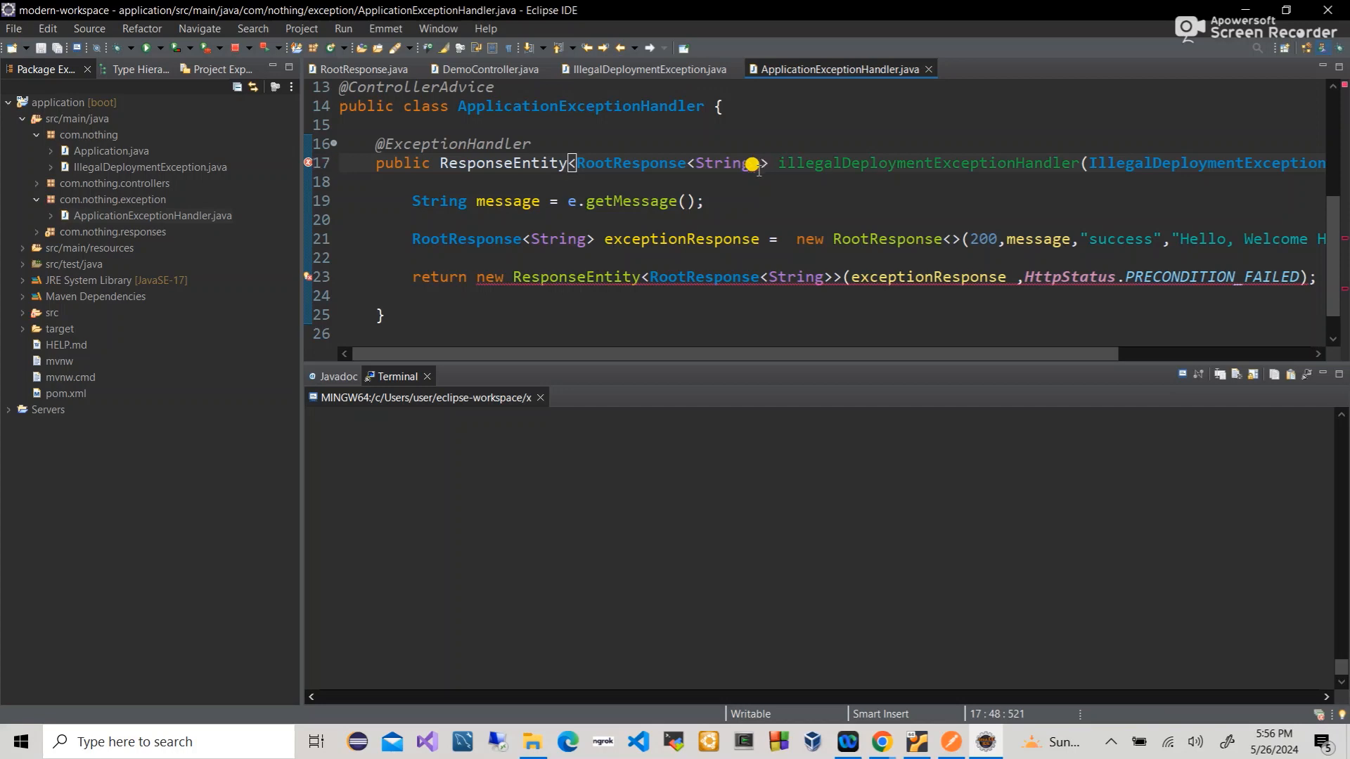
scroll(634, 291, right, 2)
scroll(635, 291, left, 2)
scroll(635, 291, up, 1)
scroll(627, 286, up, 1)
scroll(628, 286, right, 2)
scroll(628, 287, down, 1)
scroll(628, 286, left, 2)
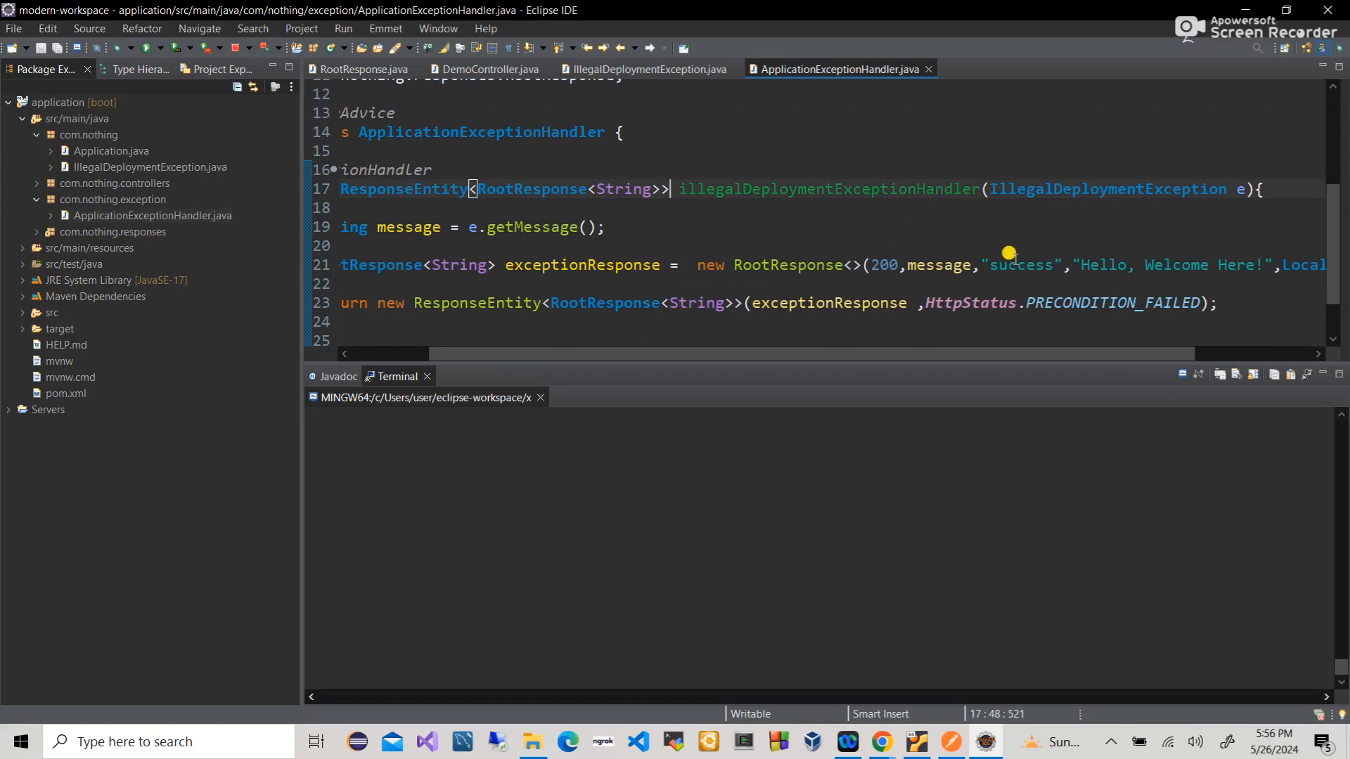
- Replace the 200 status code on line 21 with HttpStatus.PRECONDITION_FAILED
double_click(878, 263)
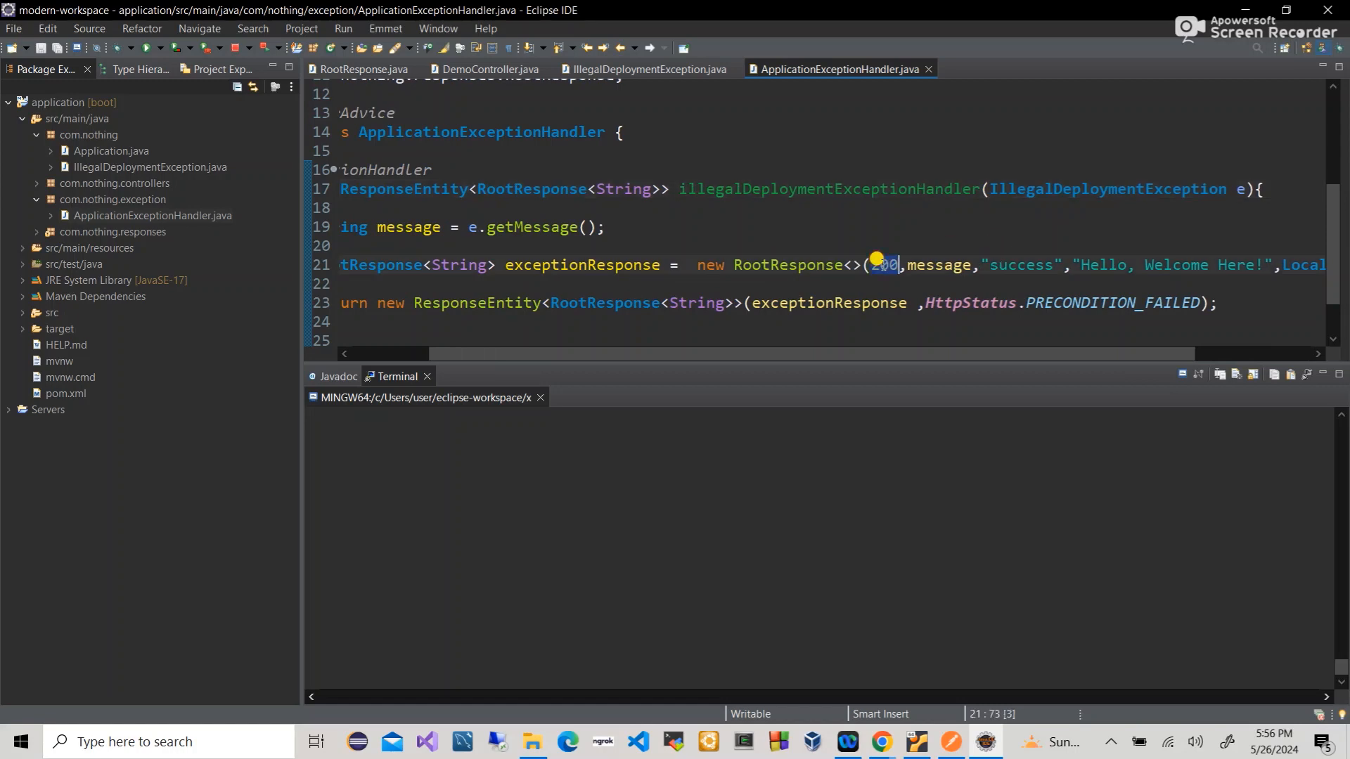
key(BackSpace)
text(HttpStatus)
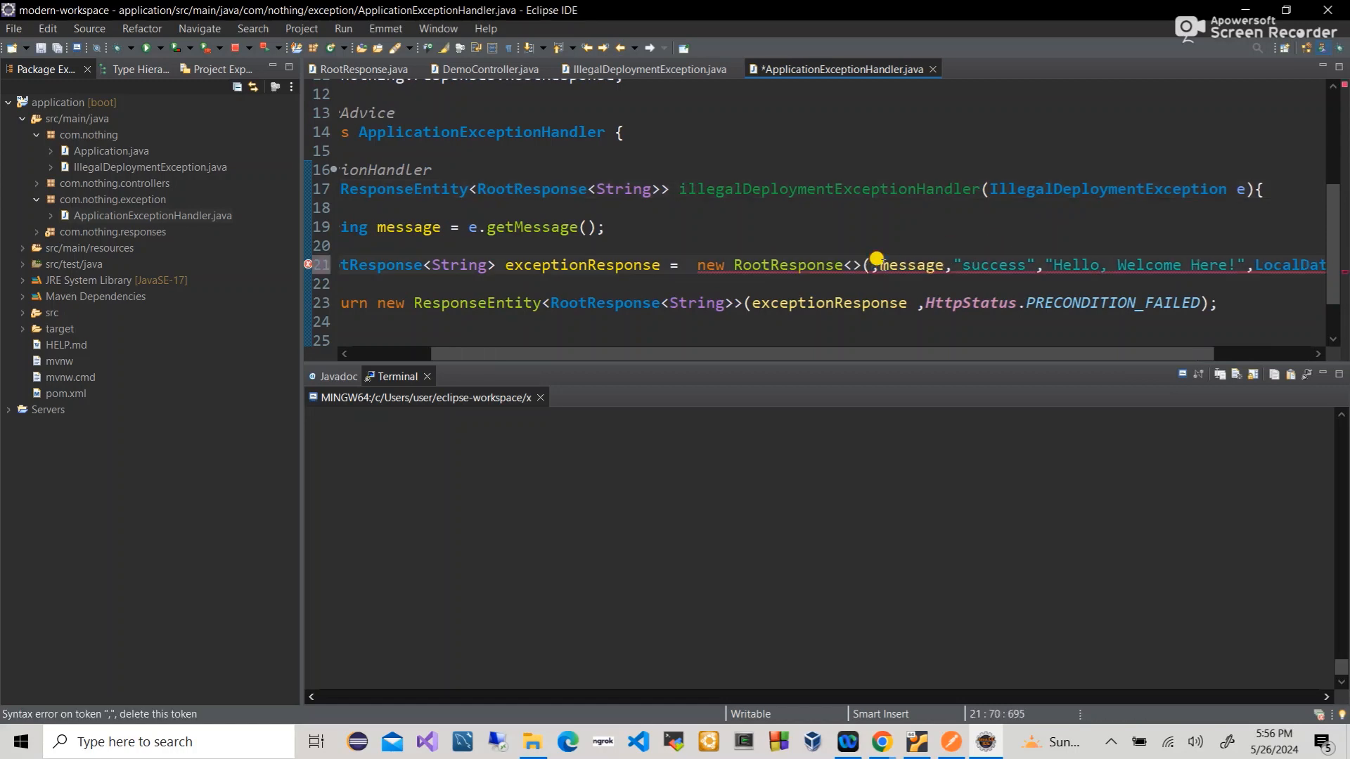
text(.pre)
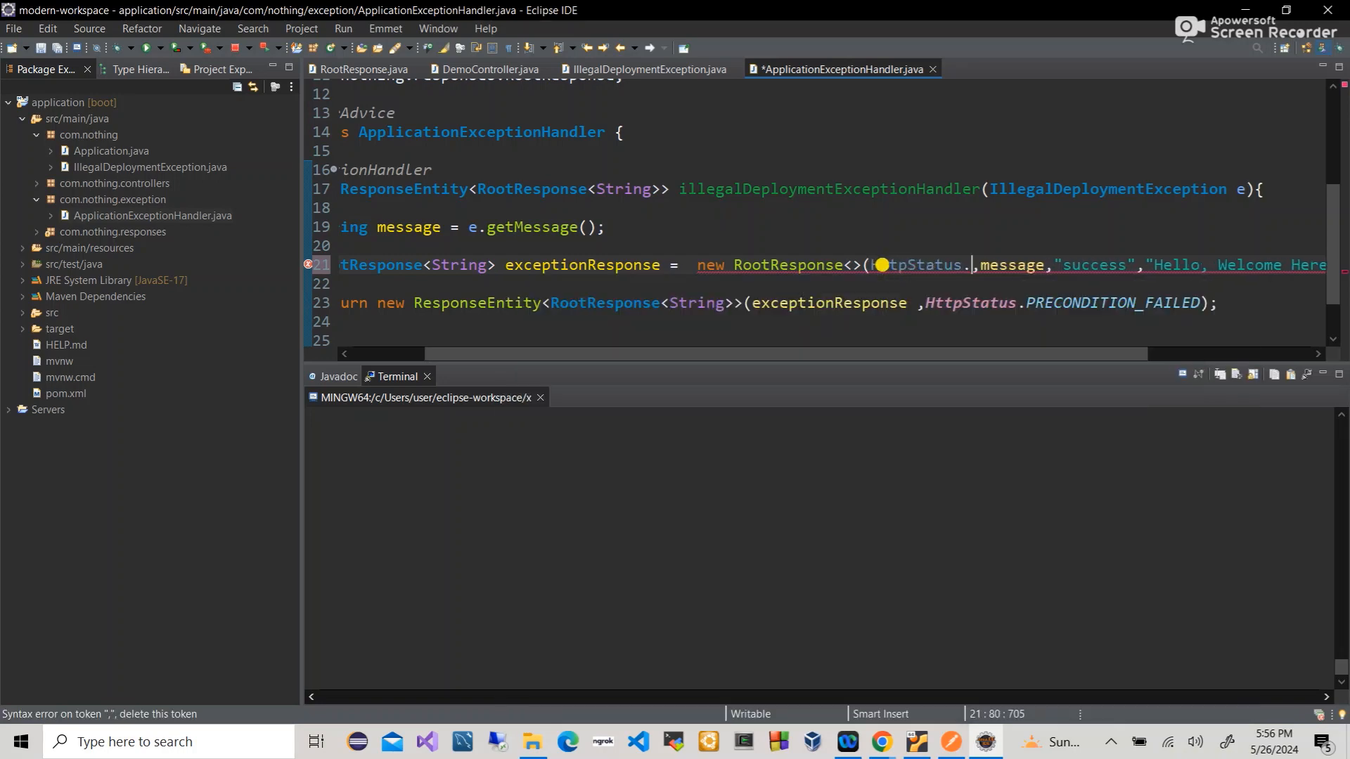
key(Return)
key(ctrl+s)
scroll(877, 258, right, 5)
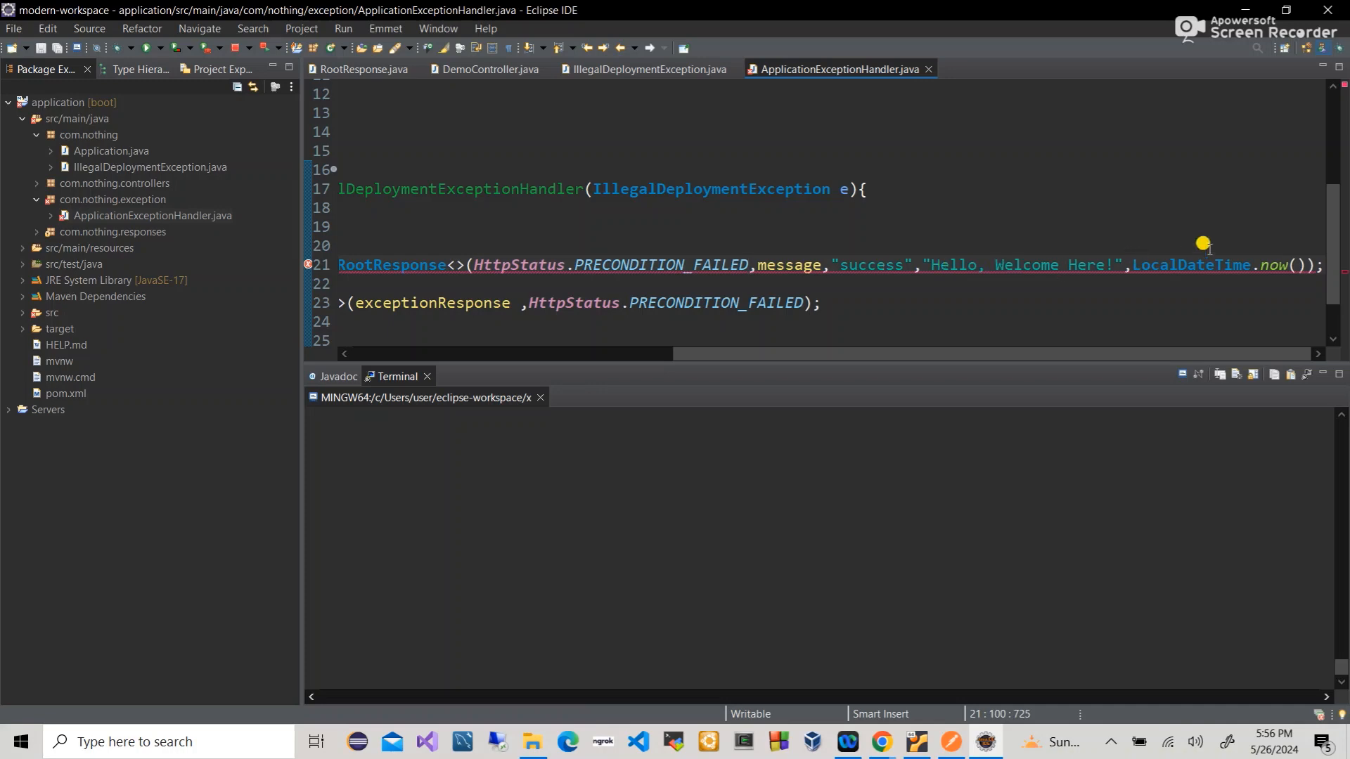
click(782, 259)
scroll(782, 258, left, 5)
- Change the success status word to "error" and save
scroll(897, 246, right, 3)
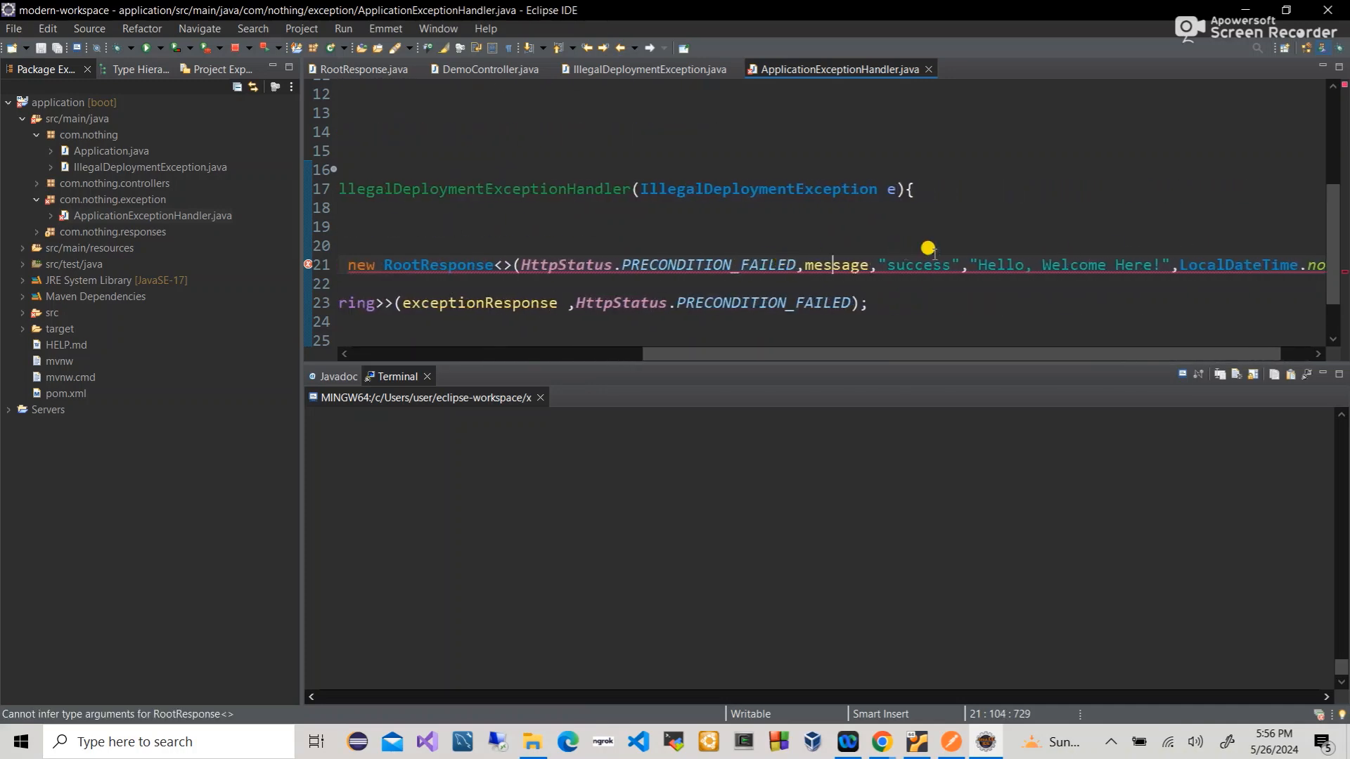
double_click(909, 260)
text(error)
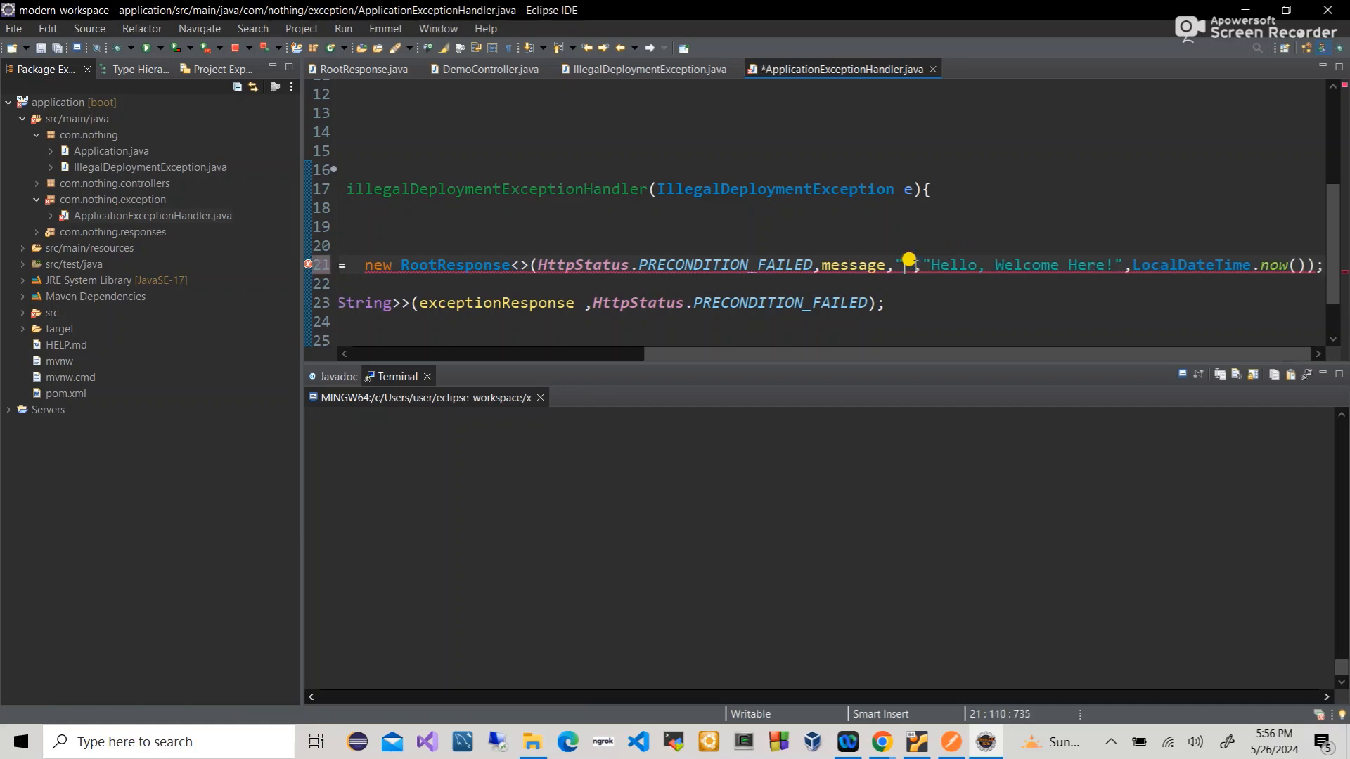
key(ctrl+s)
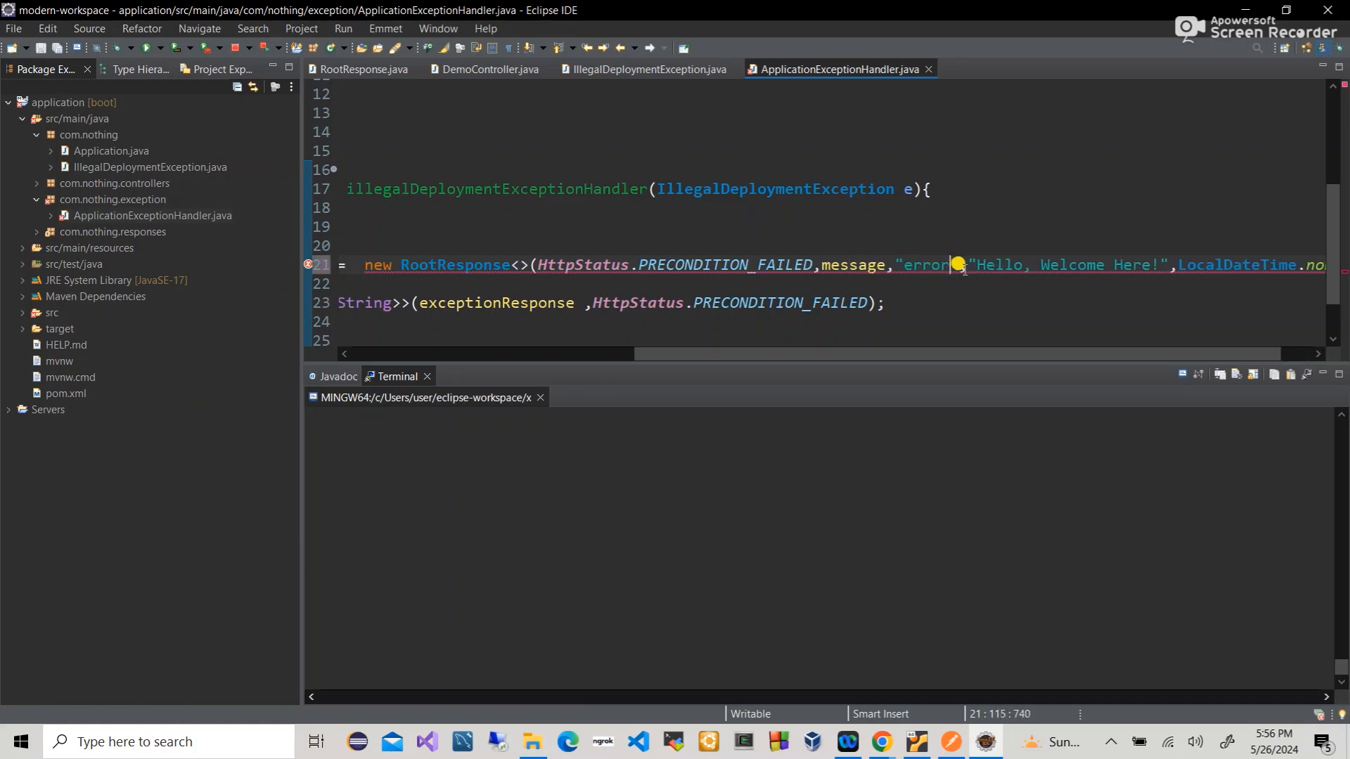
- Replace the "Hello, Welcome Here!" text with "failed" and save
drag(976, 266, 1153, 251)
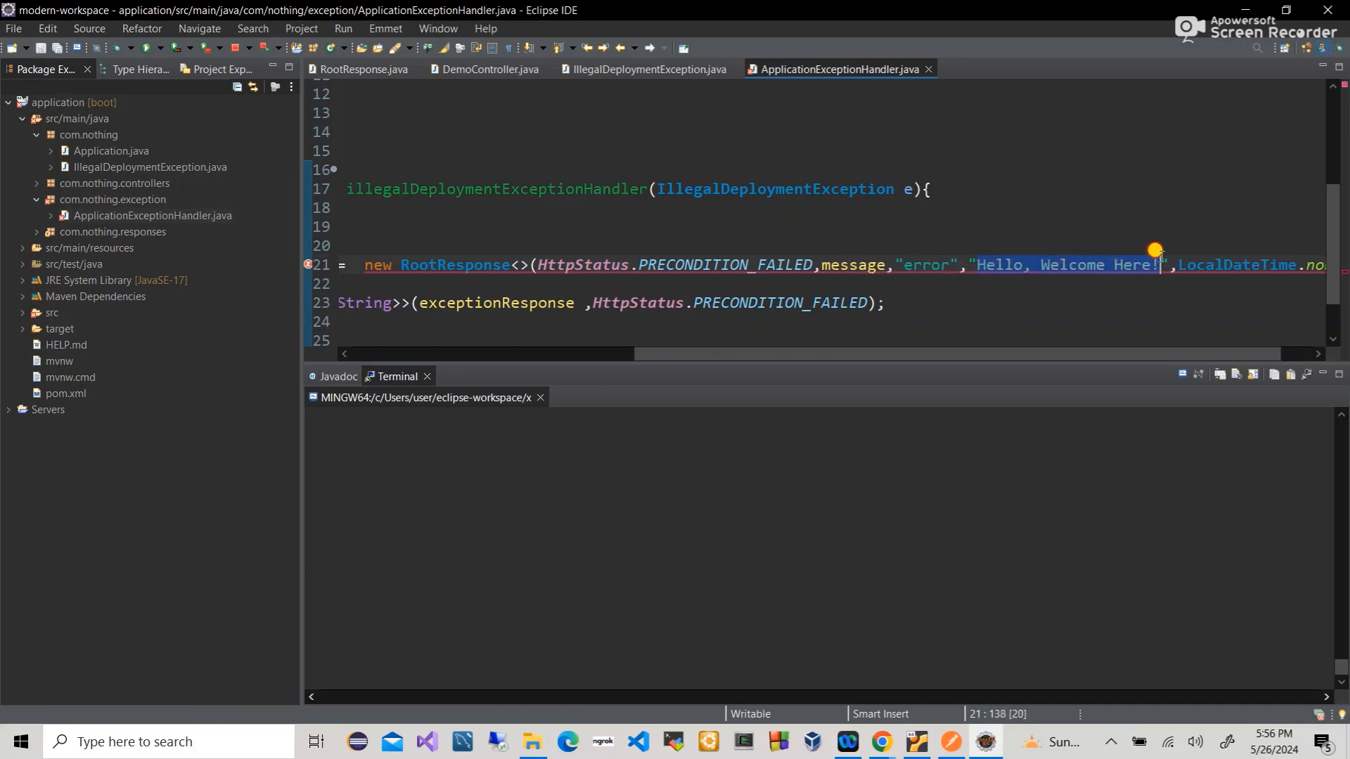
key(BackSpace)
scroll(692, 266, left, 2)
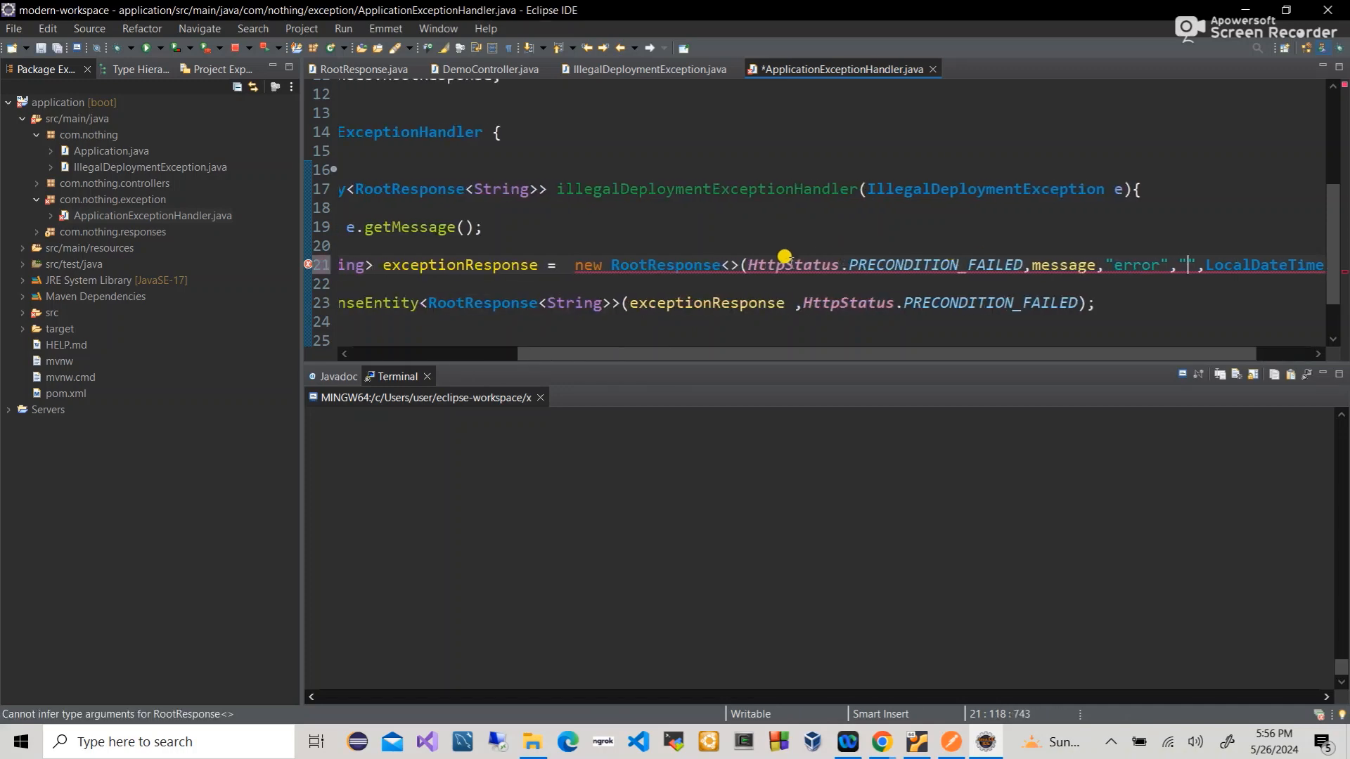
mouse_move(685, 266)
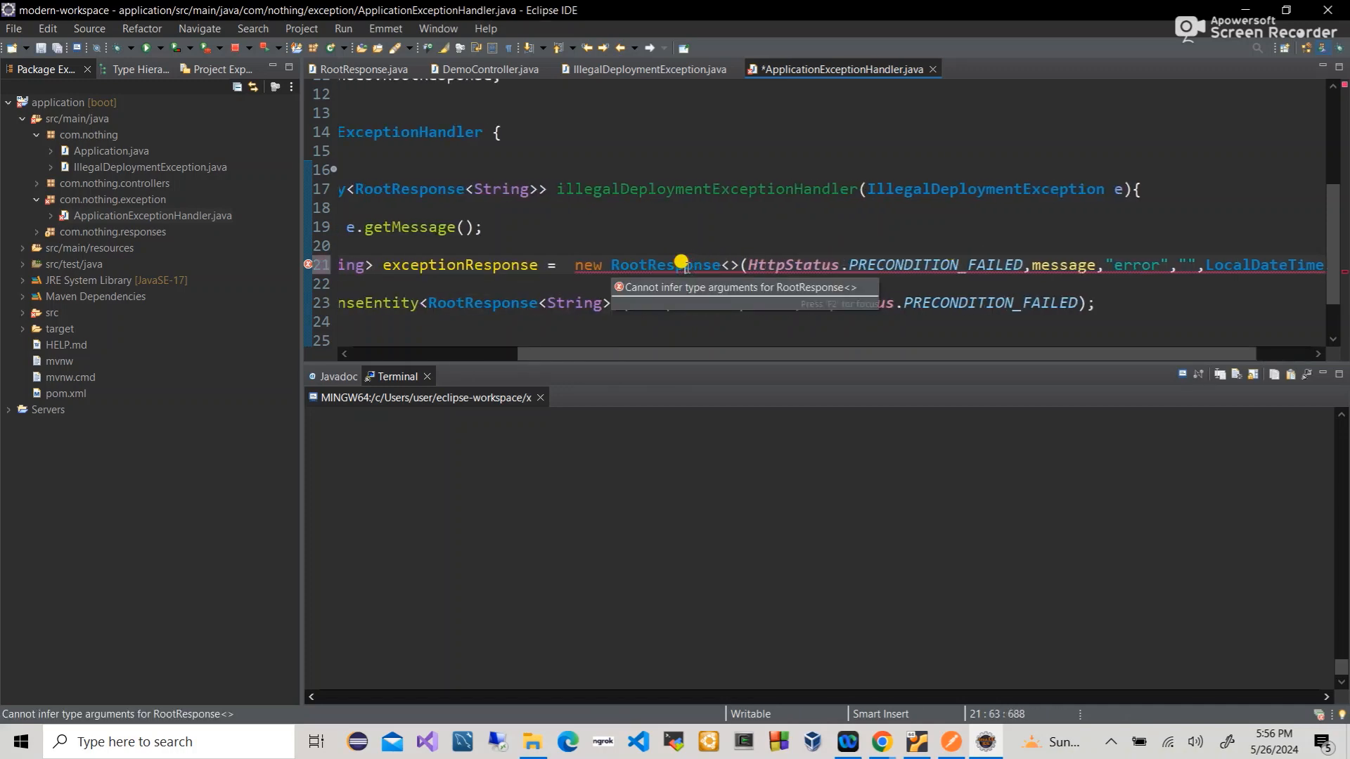
scroll(685, 266, right, 2)
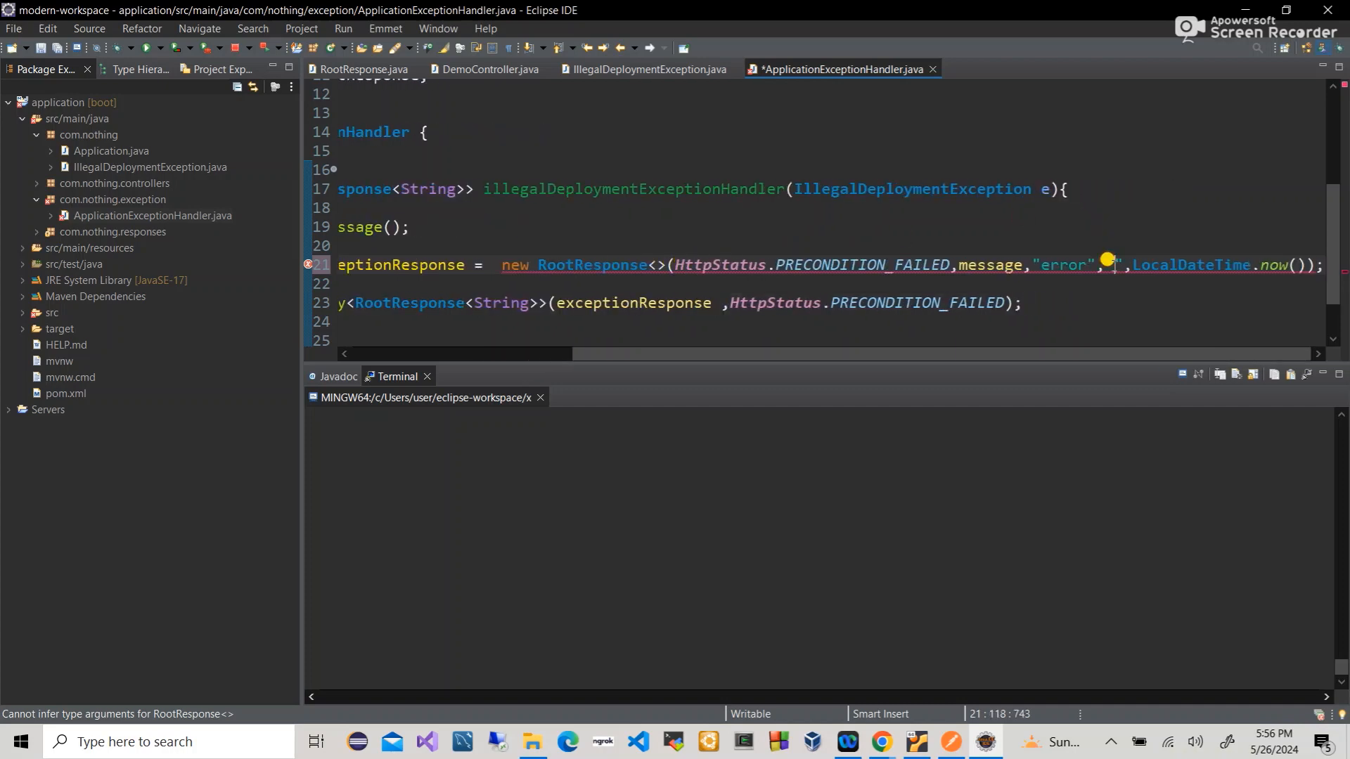
mouse_move(1113, 265)
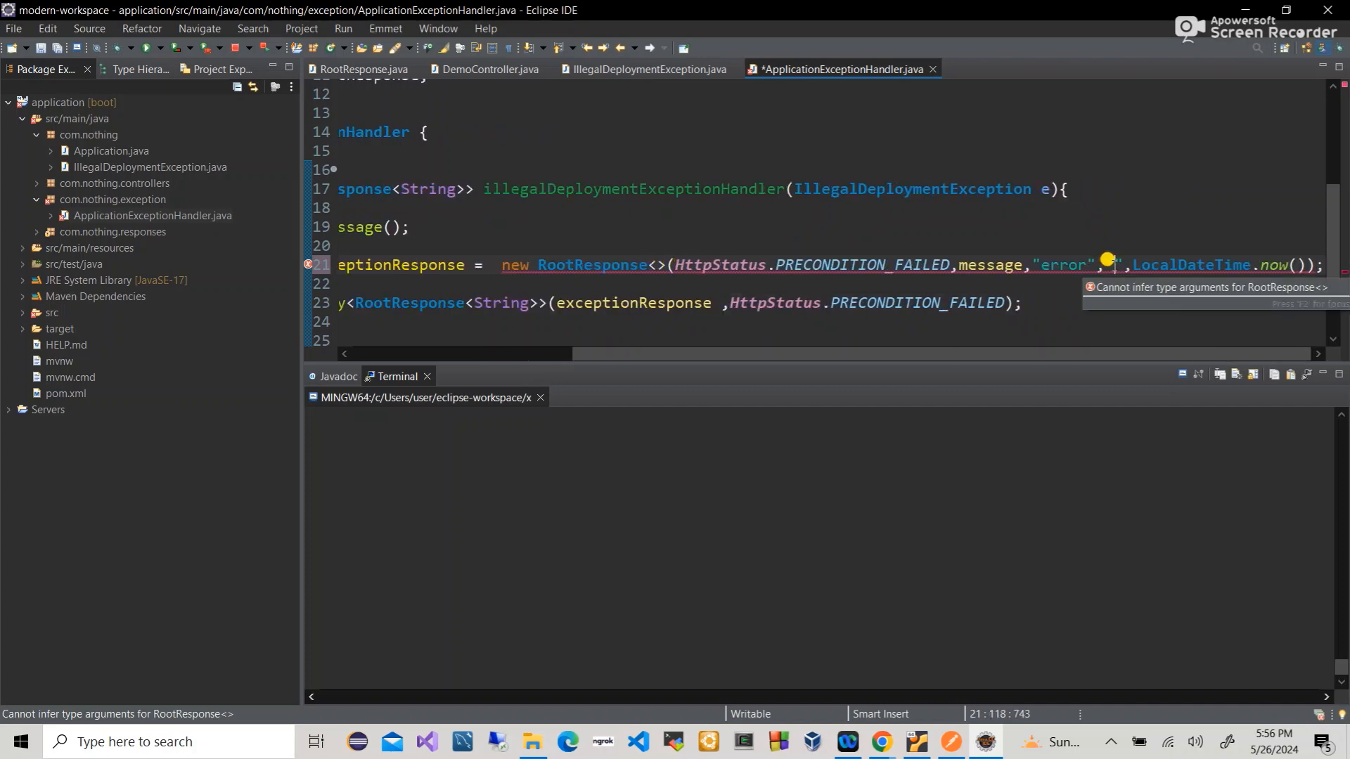
text(failed)
key(ctrl+s)
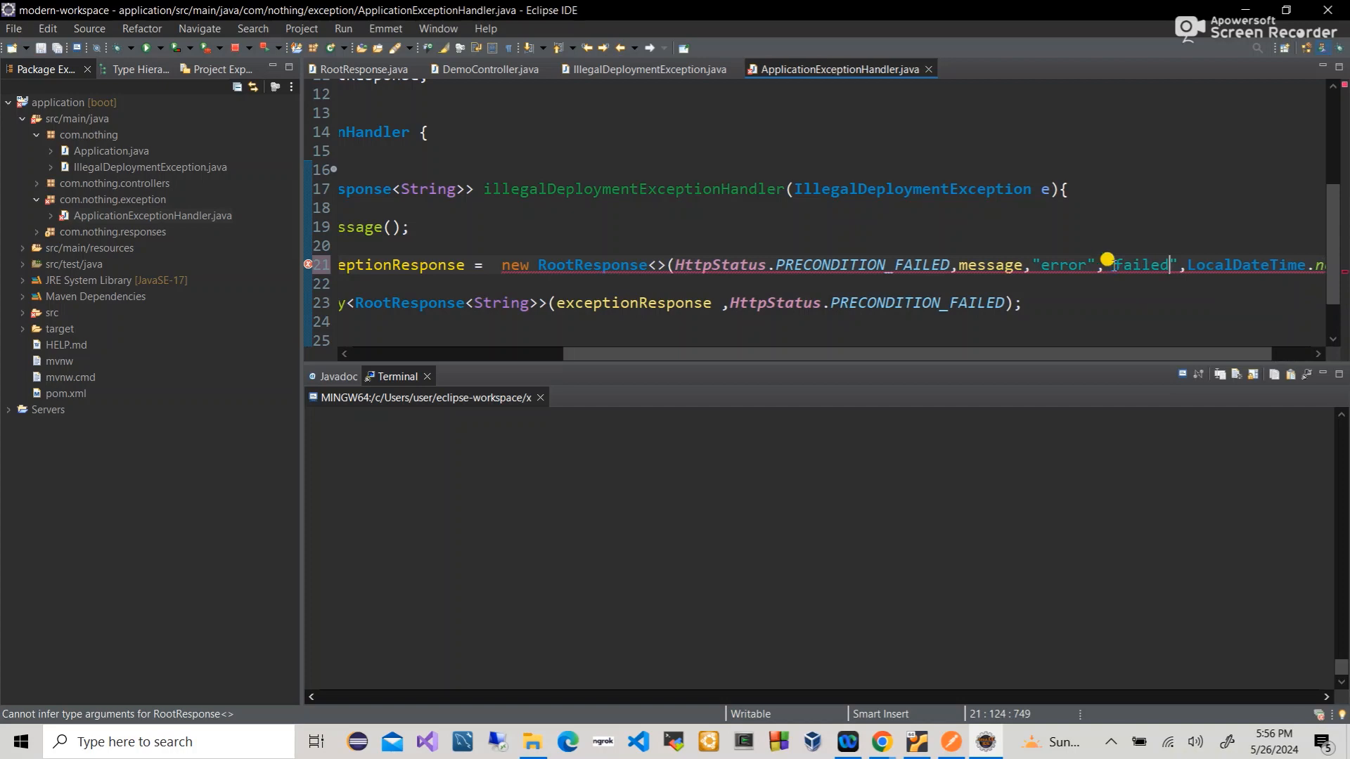
- Append .value() to PRECONDITION_FAILED and save the handler file
scroll(1107, 258, left, 3)
scroll(1107, 259, right, 4)
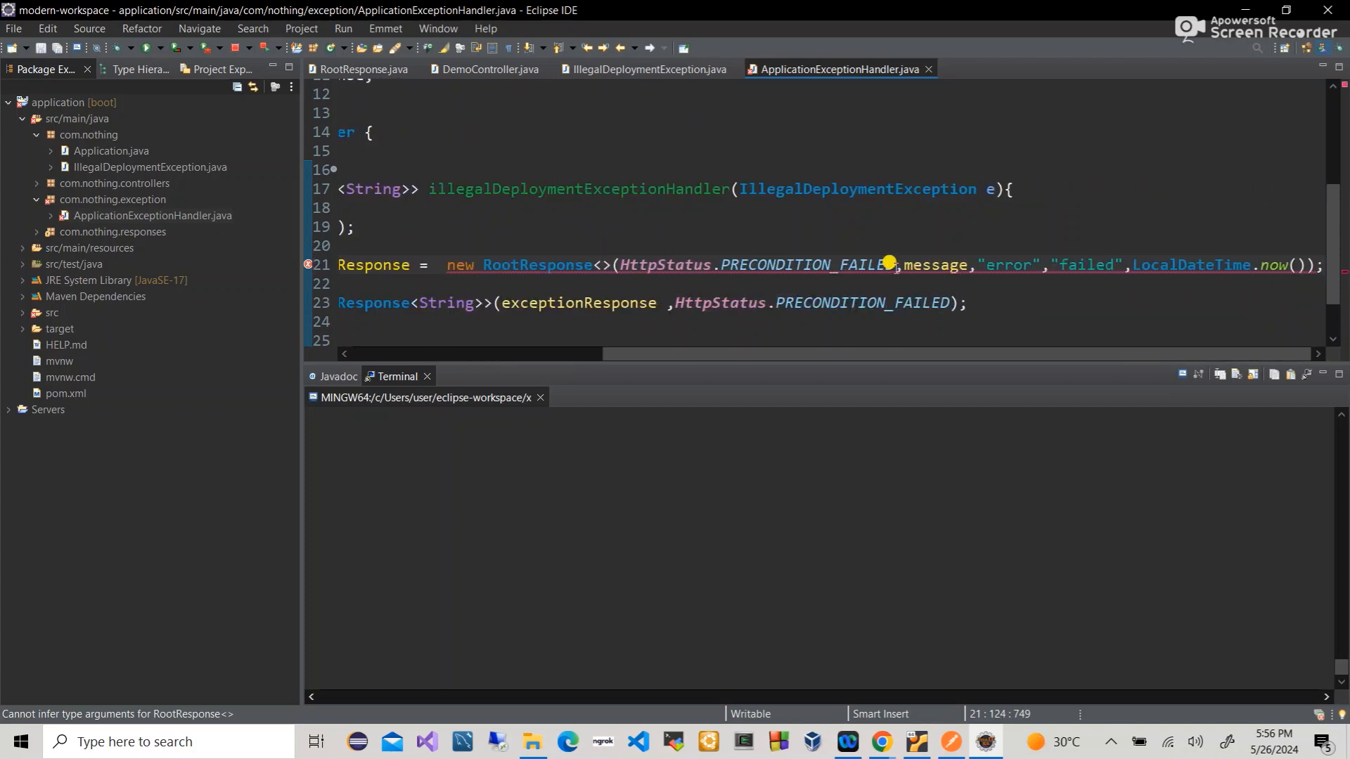
text(.in)
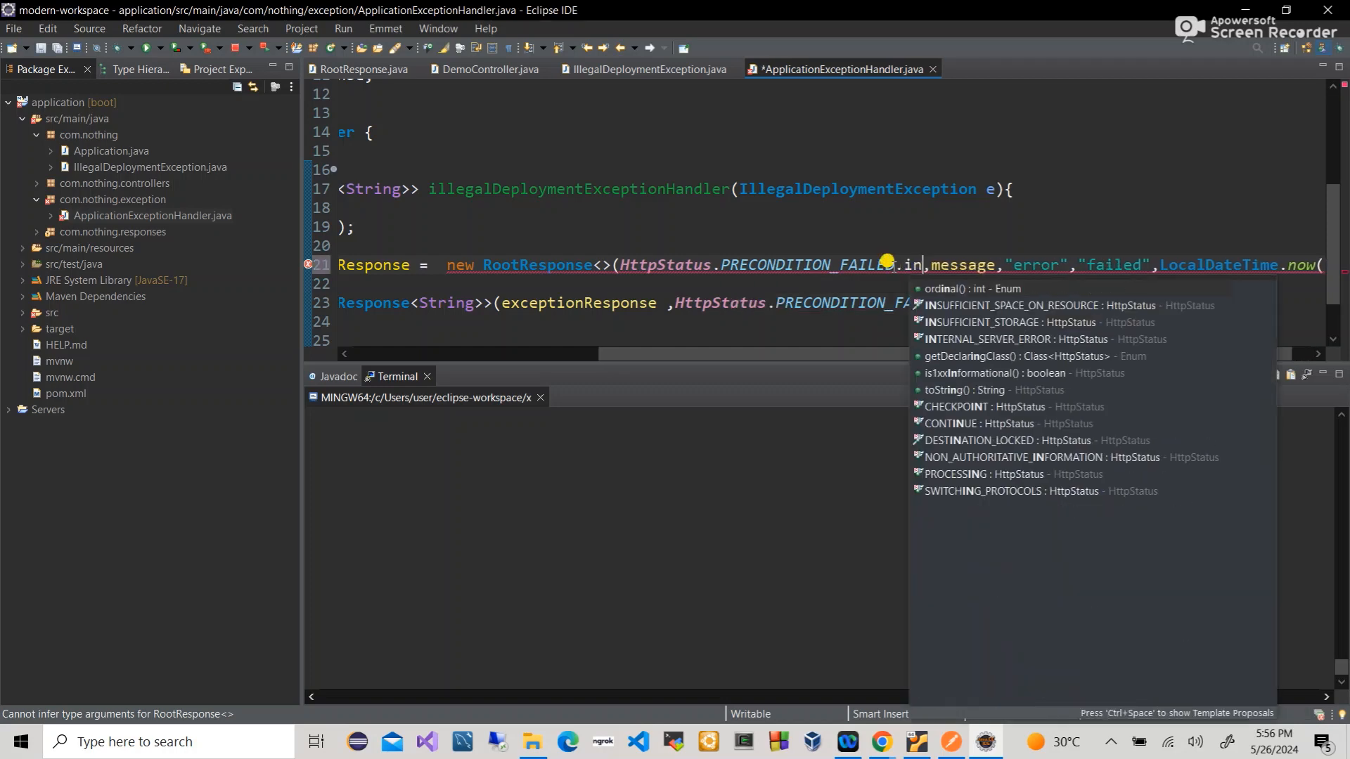
key(BackSpace)
key(BackSpace)
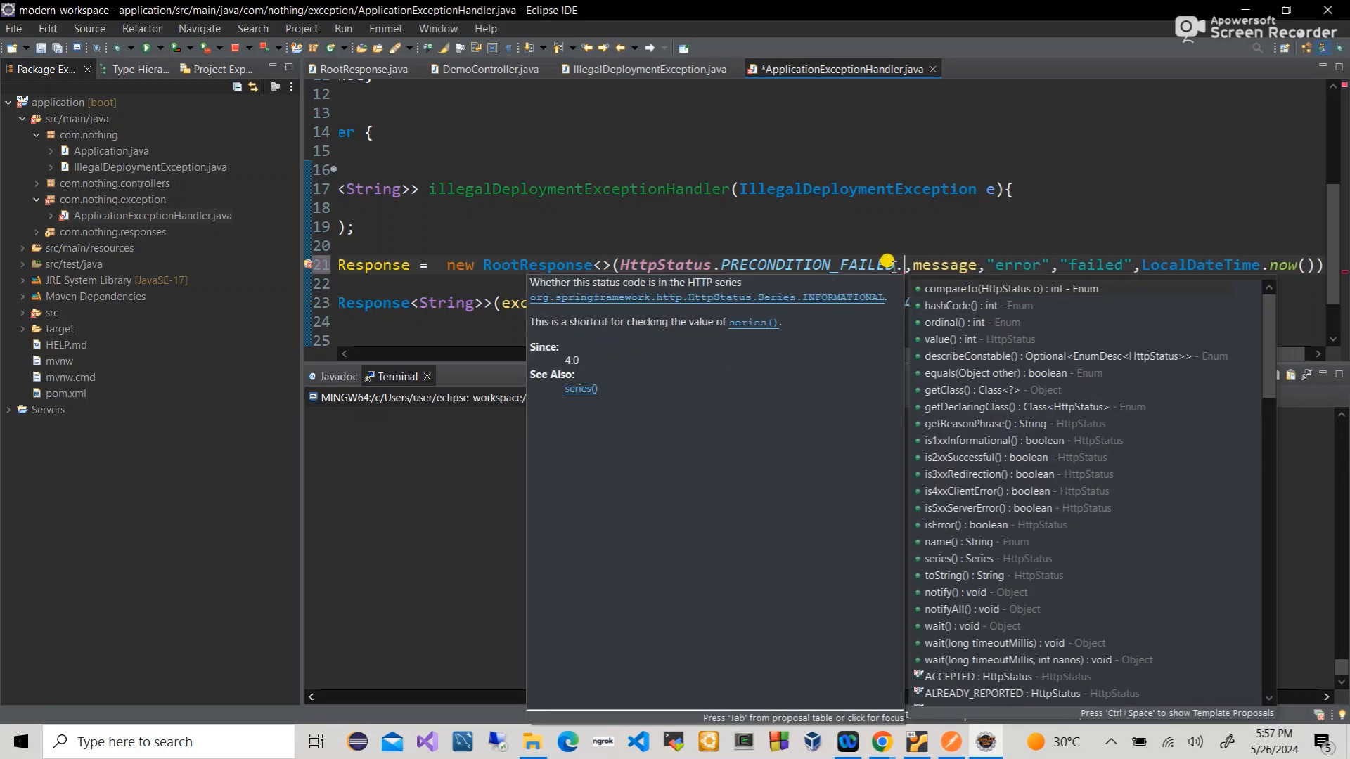
text(va)
key(Return)
key(ctrl+s)
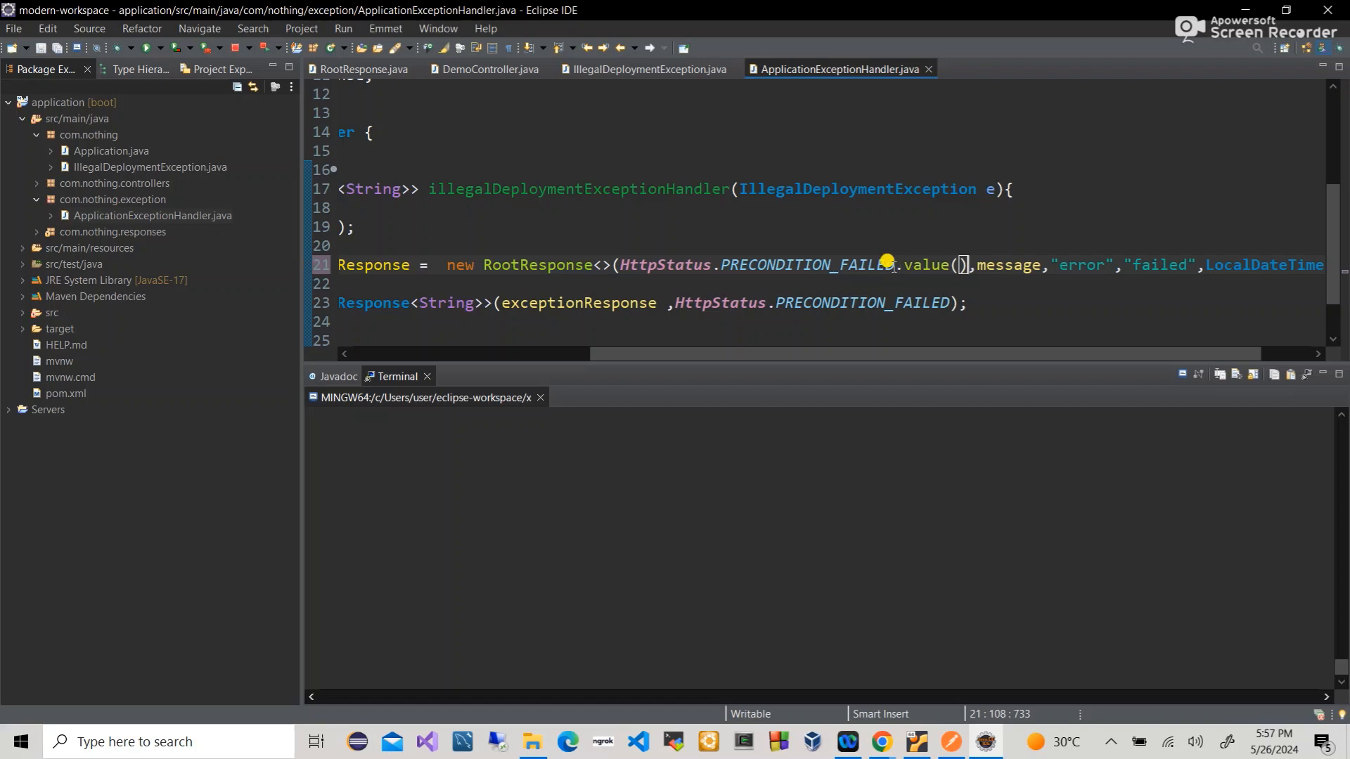
- Delete the empty line 22 and save the handler file
scroll(887, 260, right, 5)
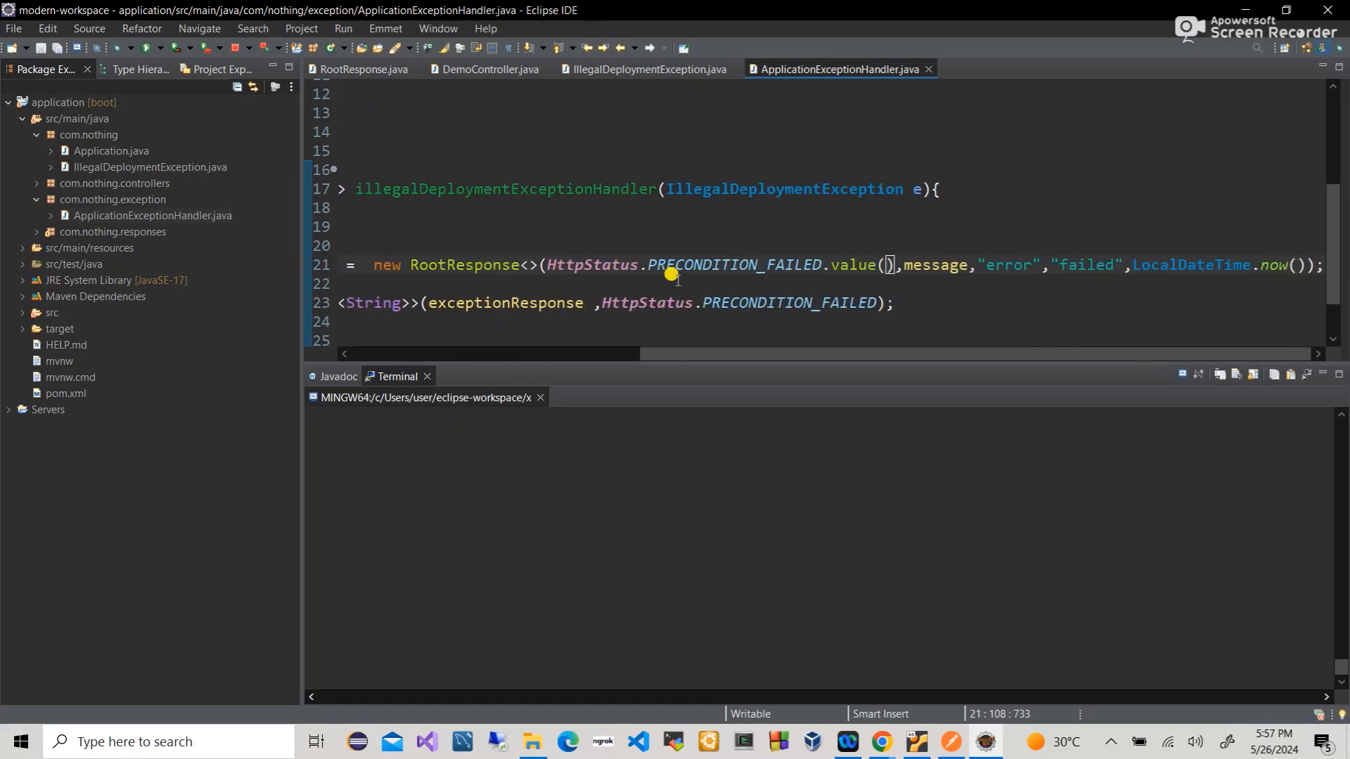
click(663, 280)
key(BackSpace)
key(ctrl+s)
scroll(653, 271, left, 5)
- Delete the empty lines 20 and 18 from the handler method and save
click(517, 241)
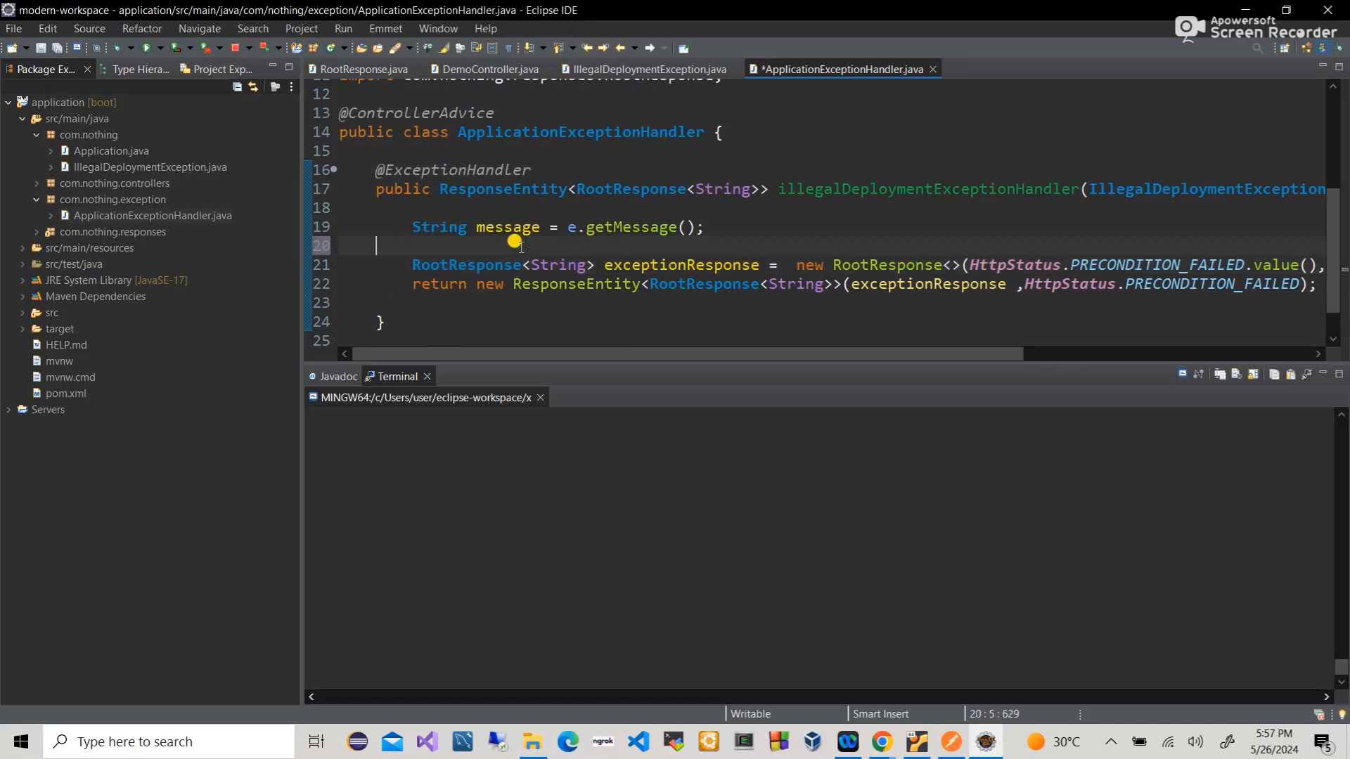
key(BackSpace)
key(ctrl+s)
click(425, 208)
key(BackSpace)
key(BackSpace)
key(ctrl+s)
scroll(422, 211, left, 5)
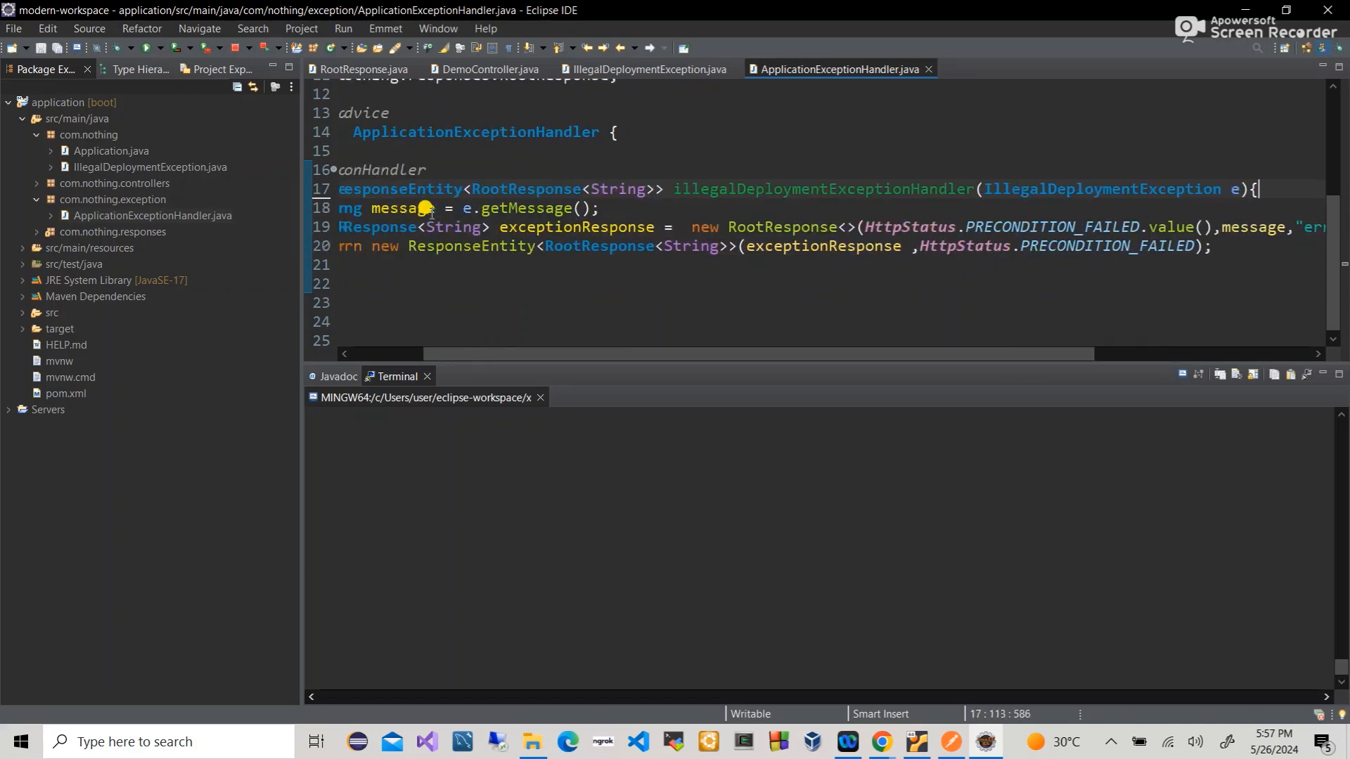
click(67, 103)
click(75, 107)
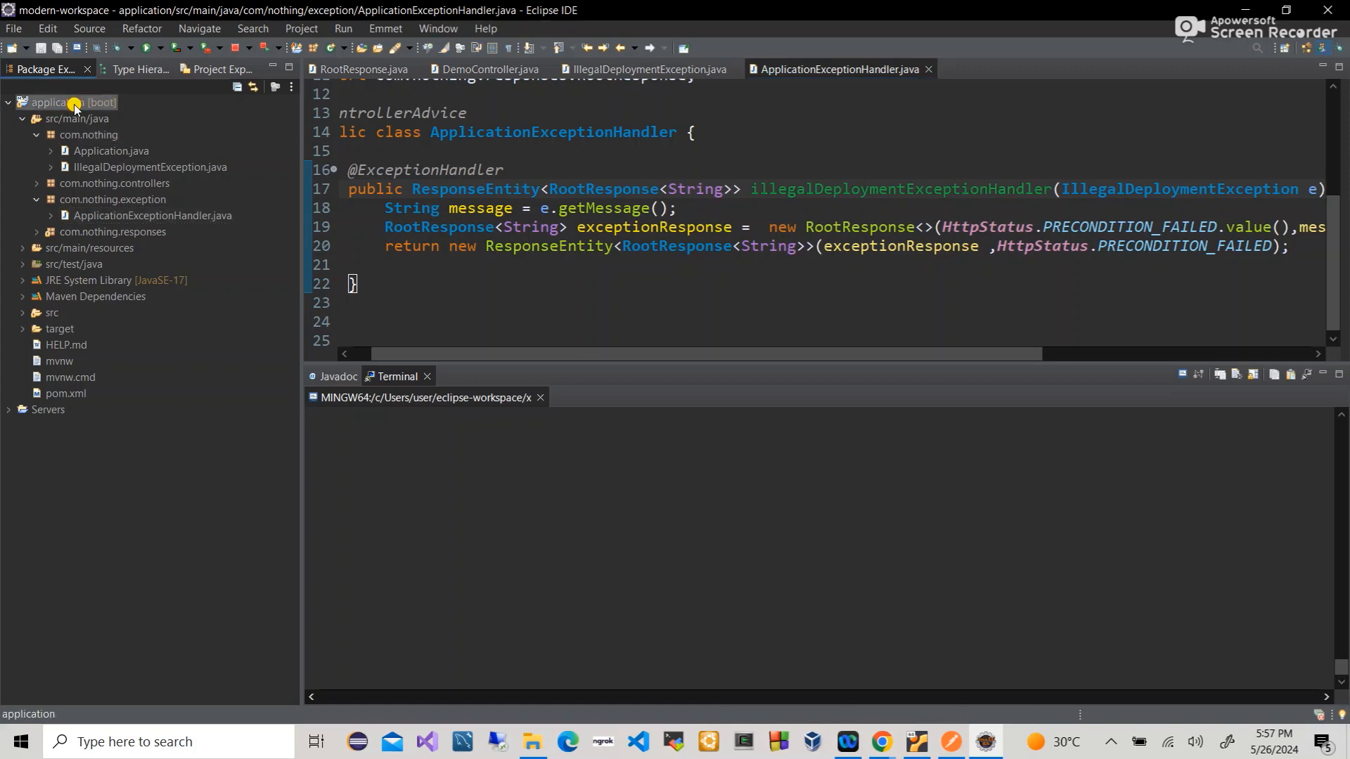
click(518, 274)
scroll(519, 274, up, 1)
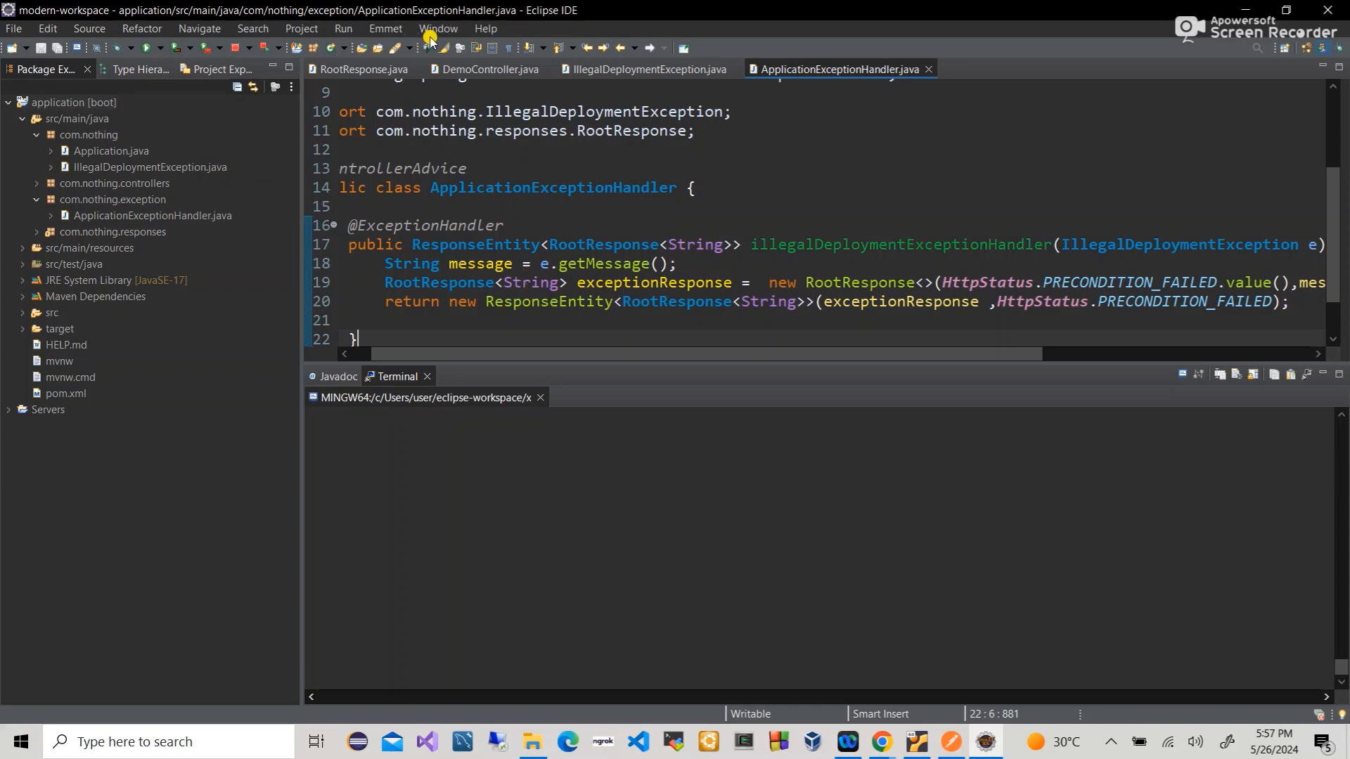
- Open a Git Bash local terminal in the application project folder with a dark background
click(505, 71)
scroll(551, 261, down, 2)
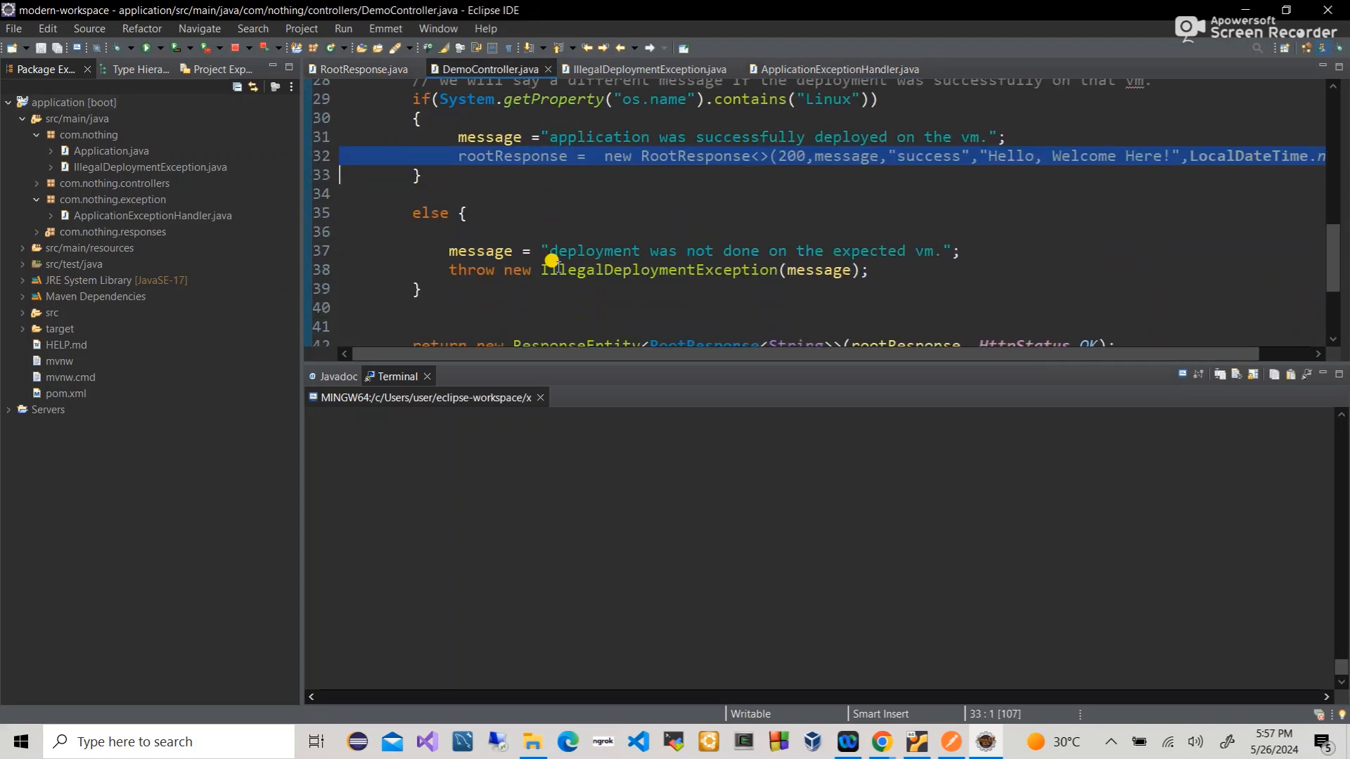
scroll(551, 262, up, 2)
click(76, 103)
right_click(77, 104)
mouse_move(329, 210)
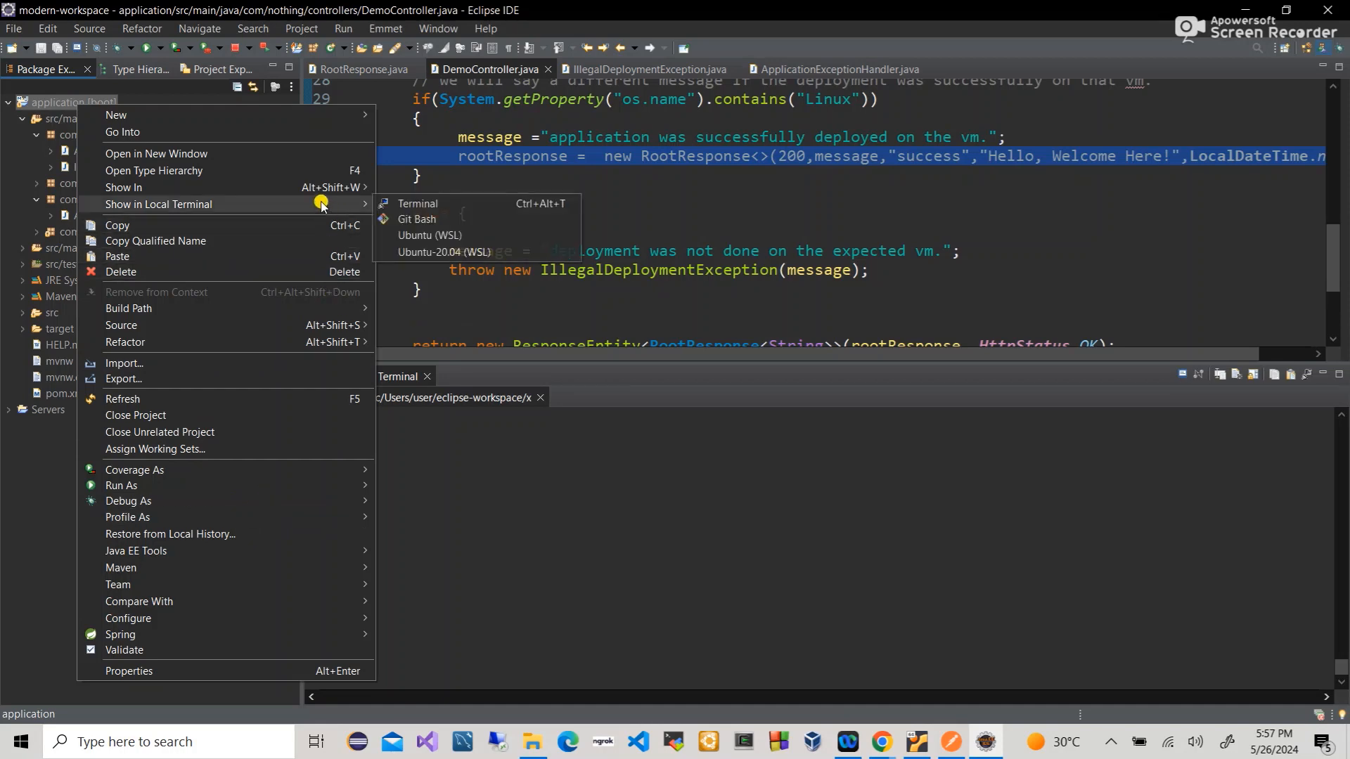
click(440, 213)
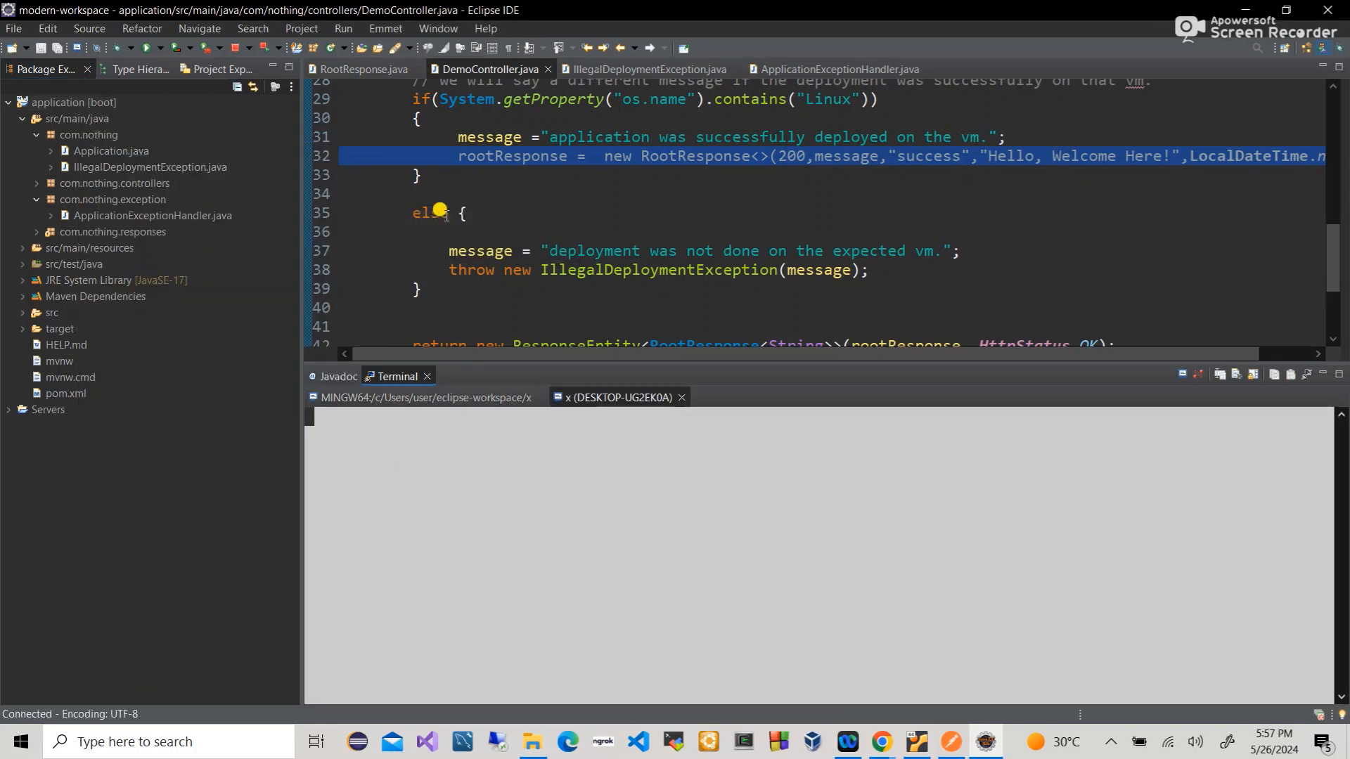
right_click(430, 474)
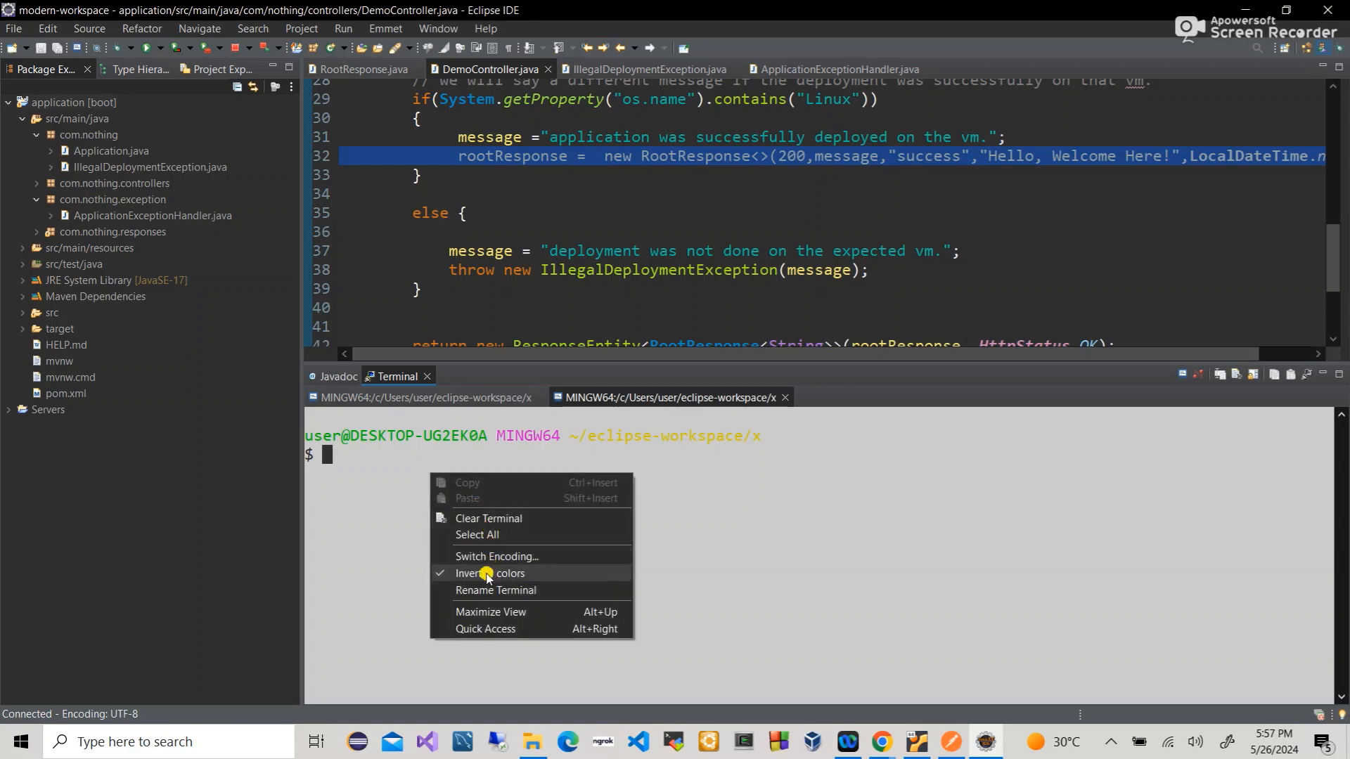
click(486, 573)
- Run mvn clean, mvn compile and mvn package to build application.war
text(mvn clean)
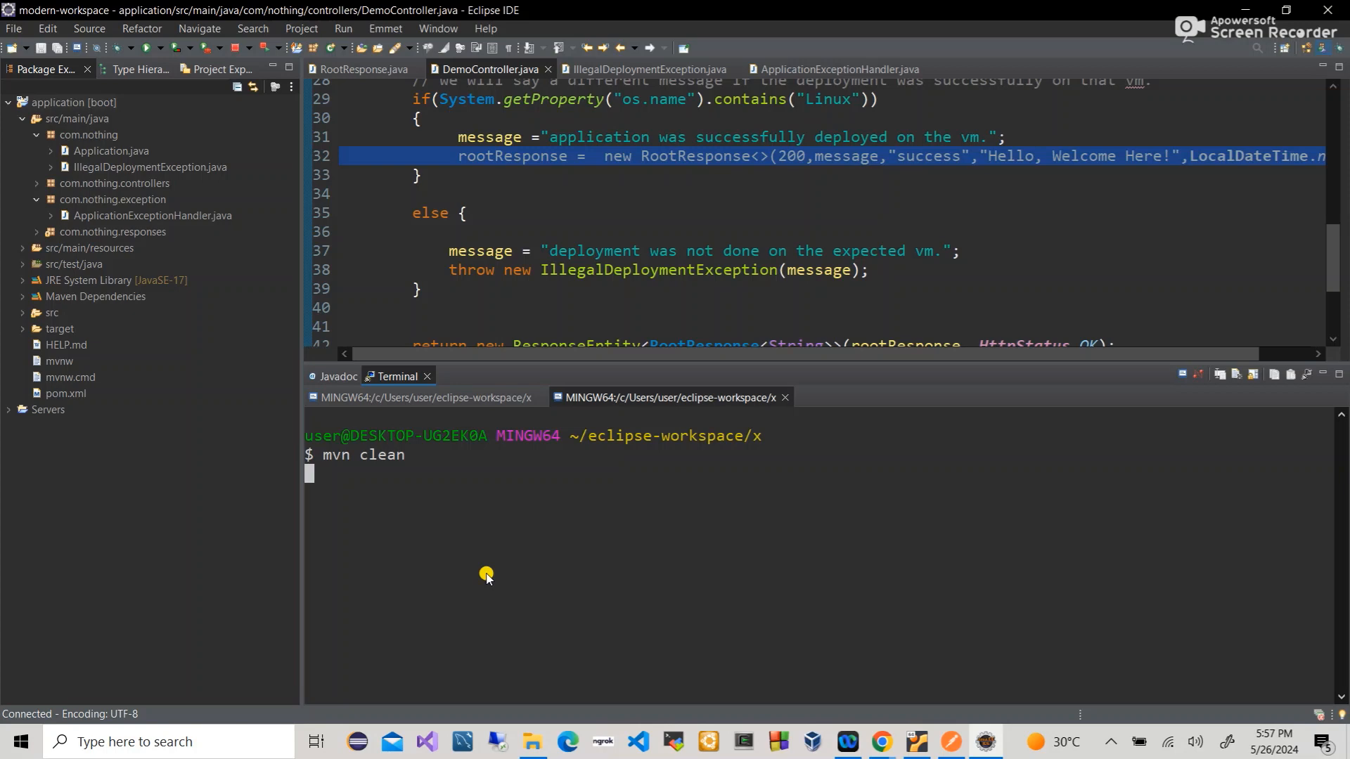
key(Return)
text(mvn compile)
key(Return)
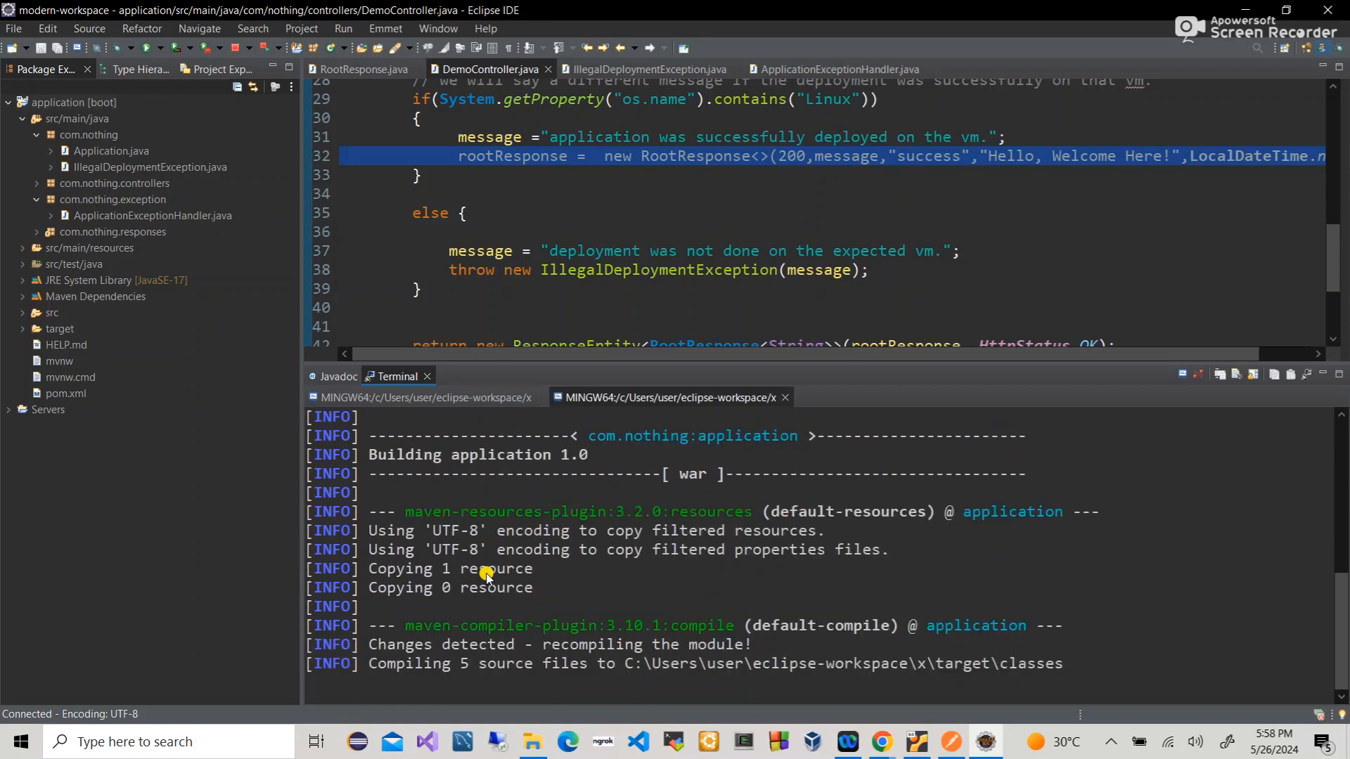
text(vn package)
key(Return)
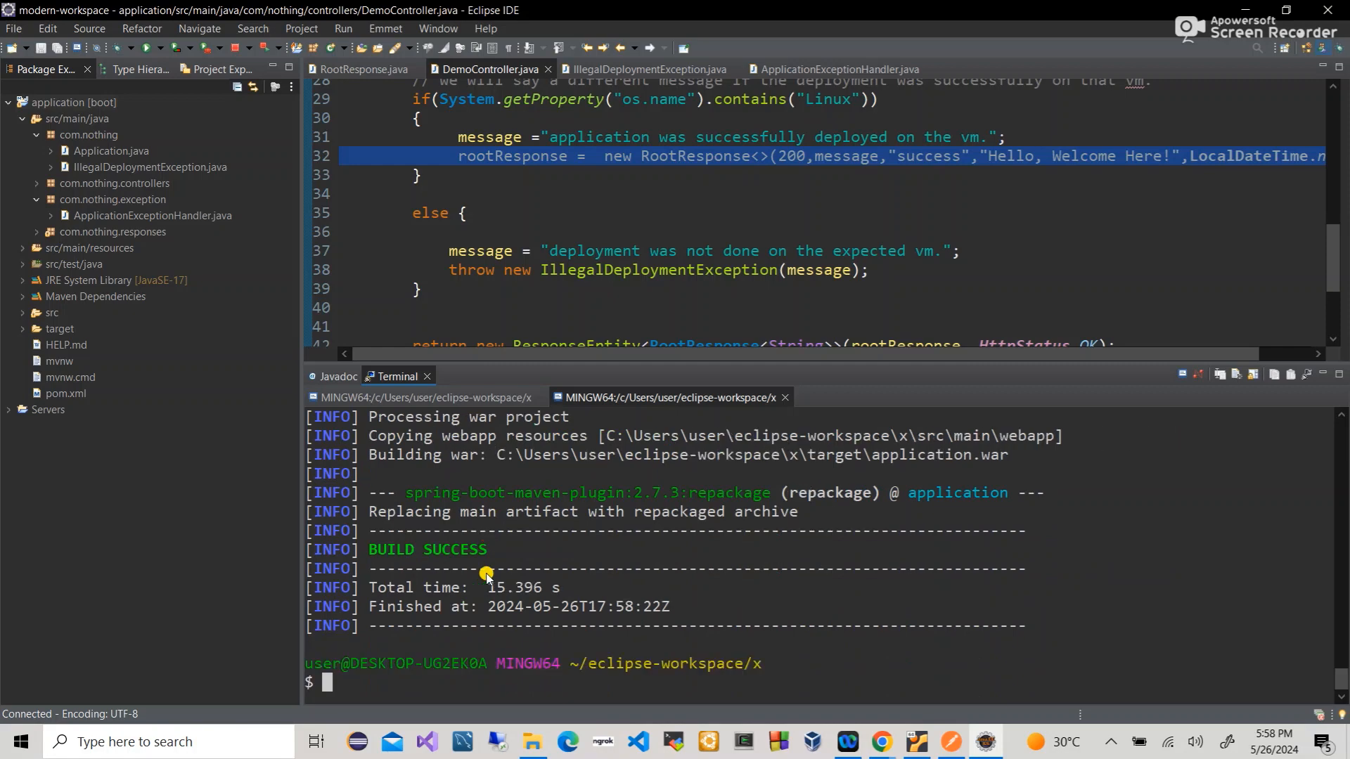
- Maximize the Chrome window, duplicate the /manager tab, and select the IP in its address
mouse_move(876, 747)
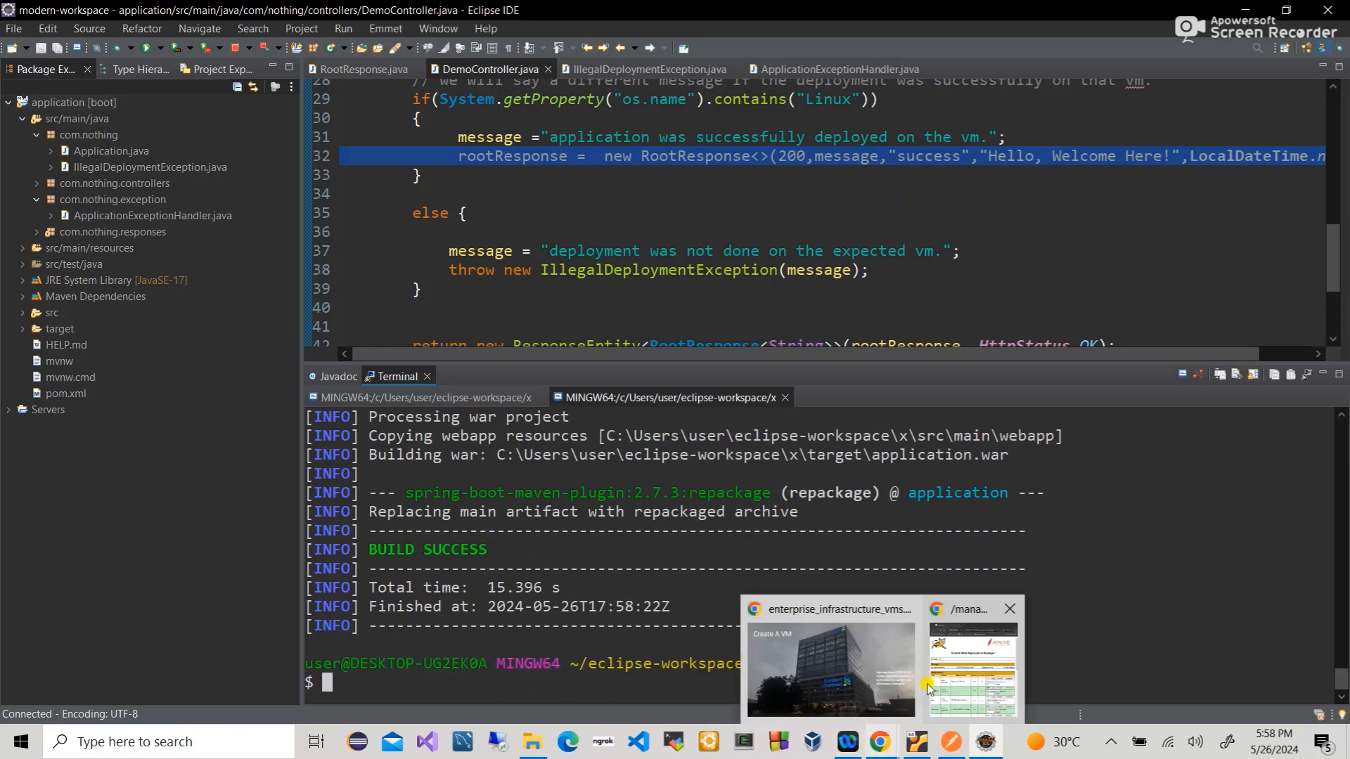
click(959, 650)
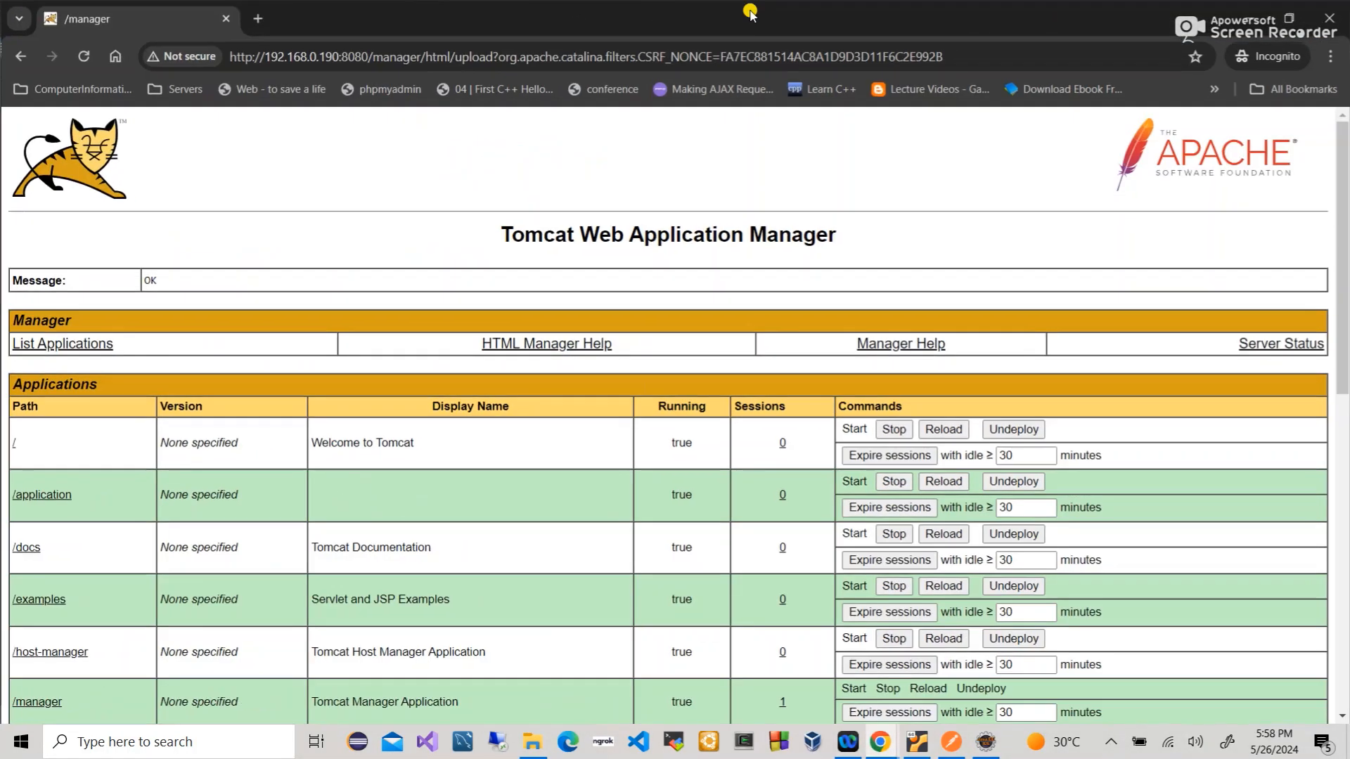
click(1054, 18)
right_click(141, 15)
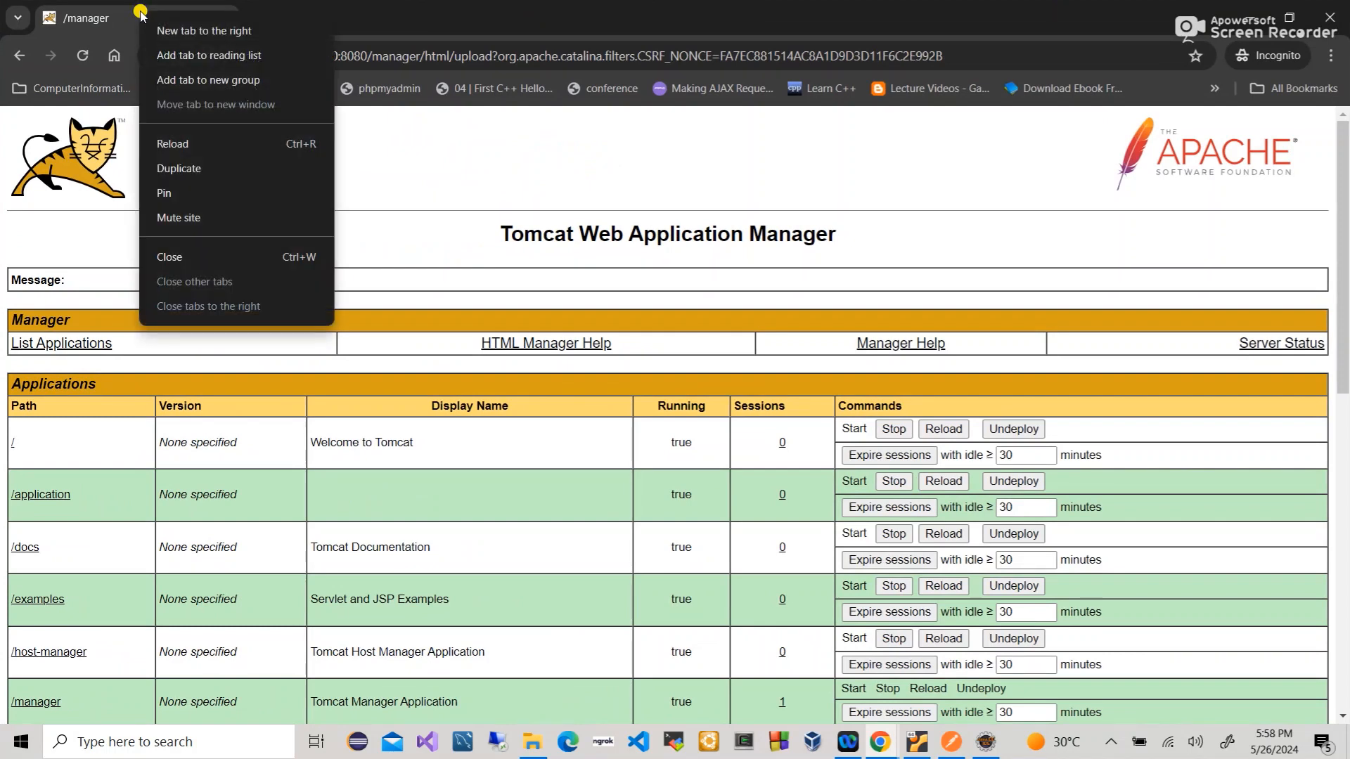
click(180, 169)
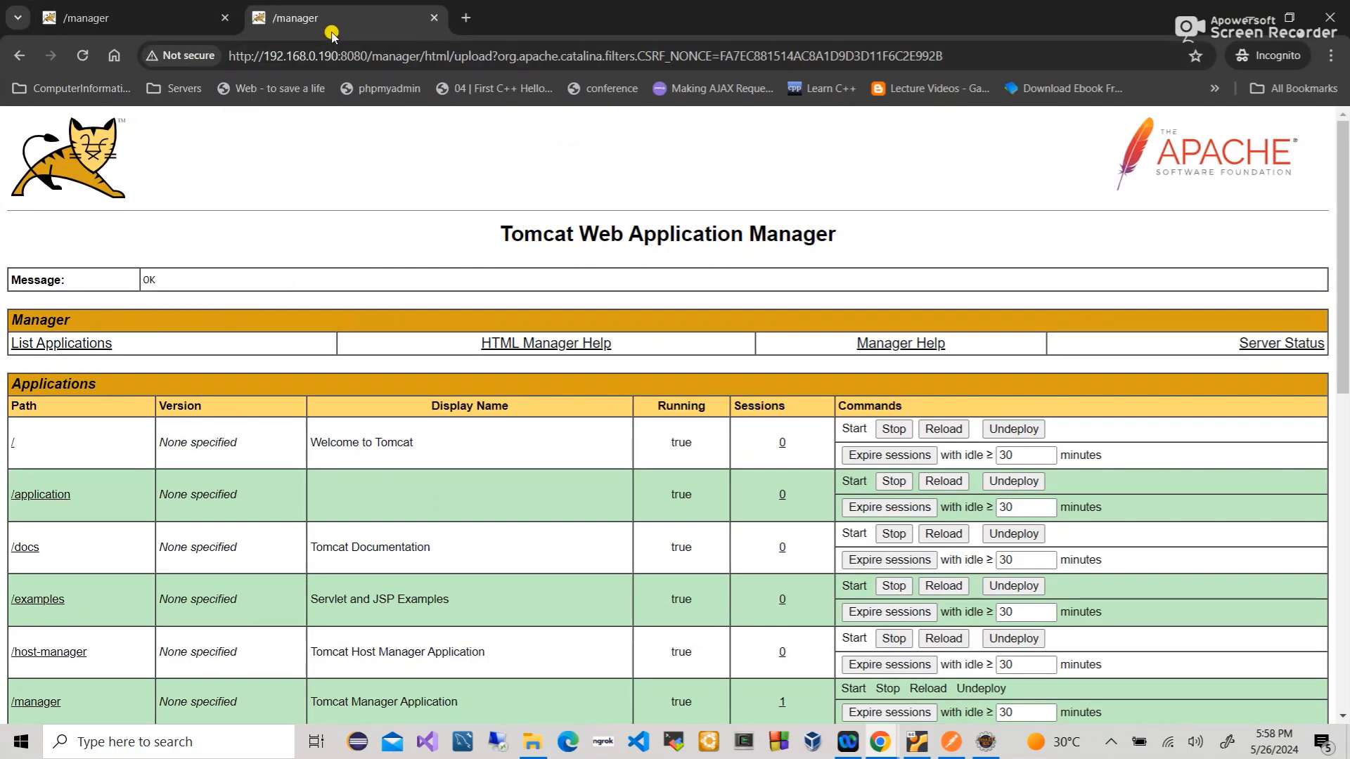
drag(263, 54, 329, 52)
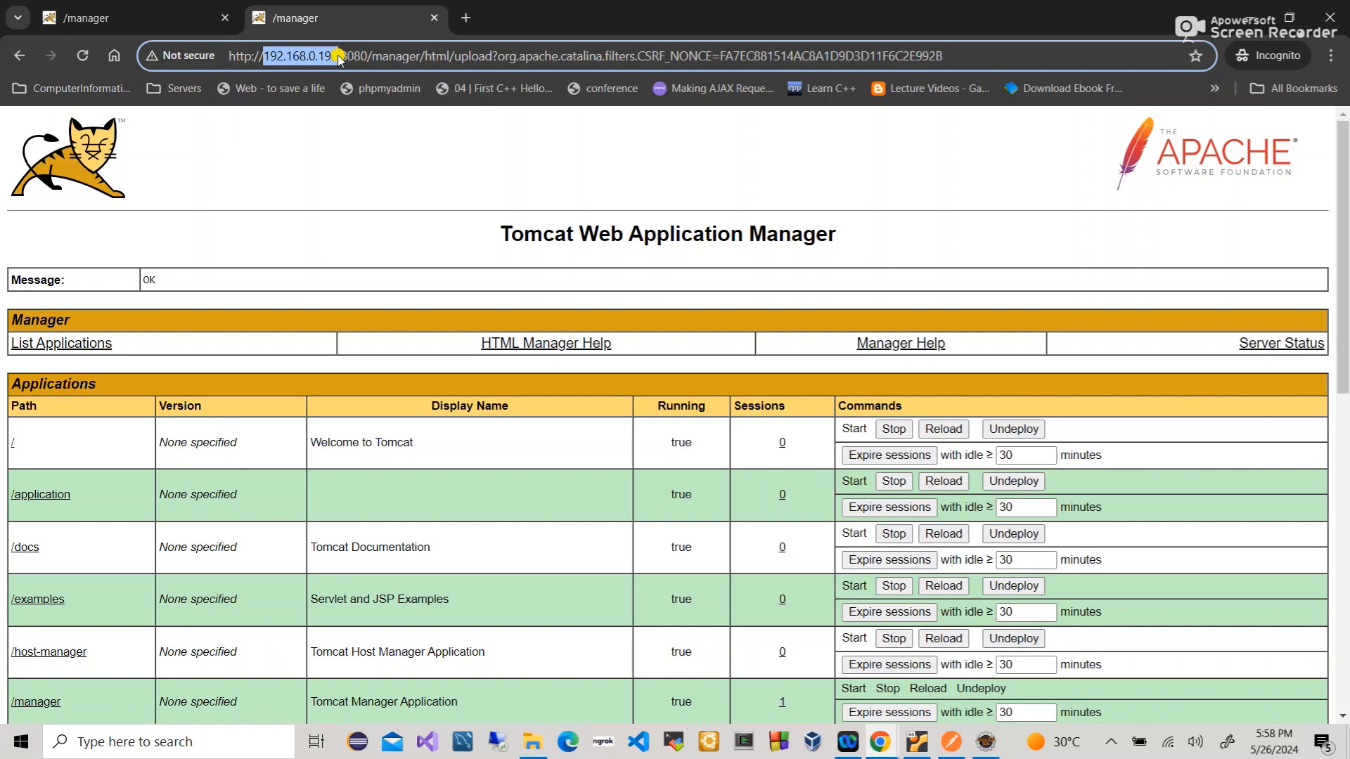
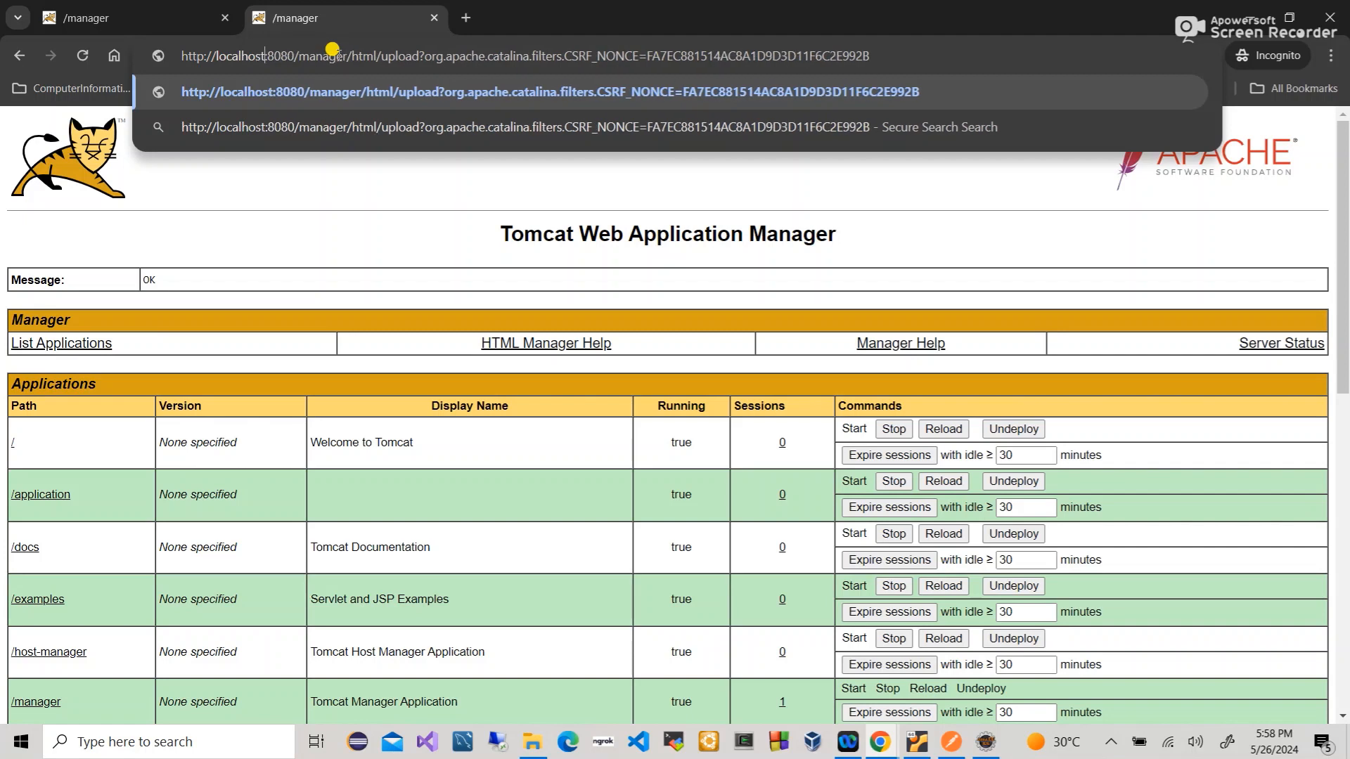
- Load localhost:8080/manager, then trim the address to the localhost:8080 root page and reload it
key(Return)
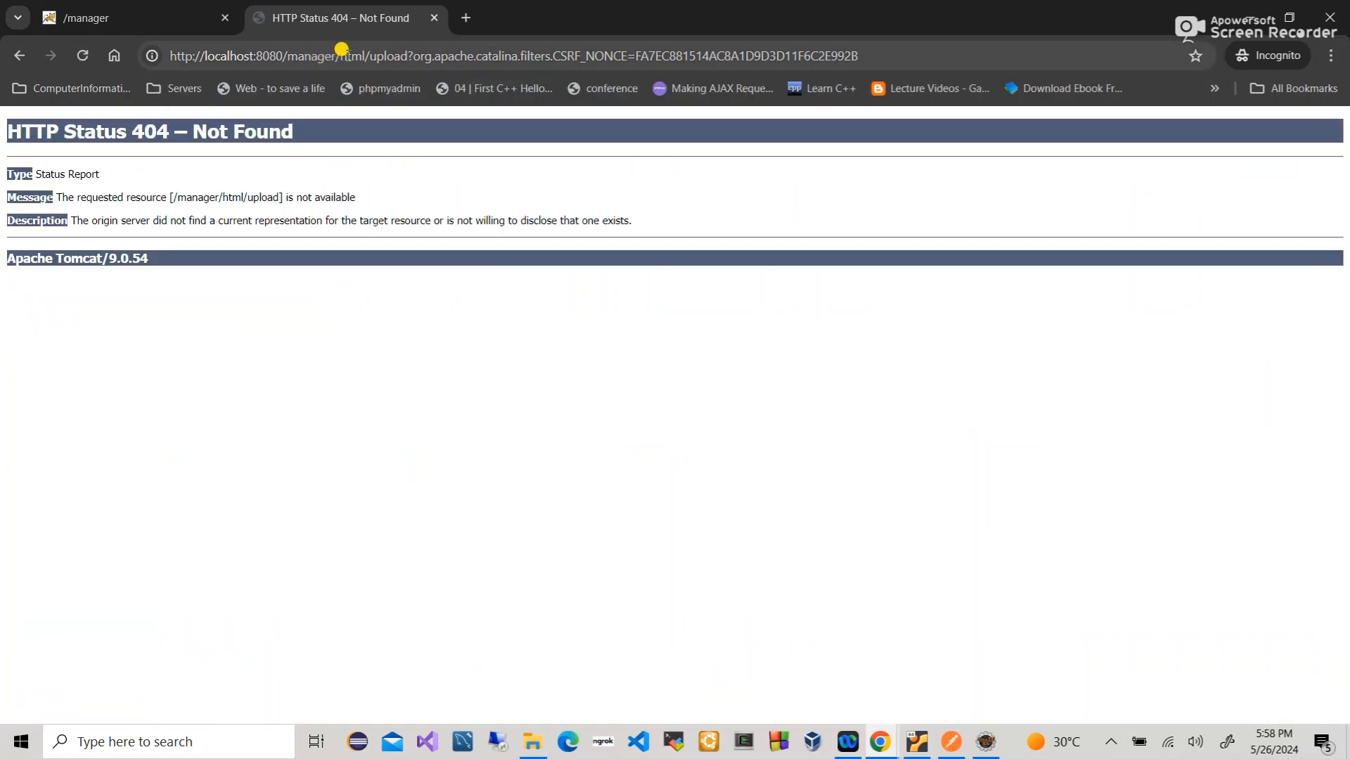
drag(364, 55, 864, 21)
key(BackSpace)
key(BackSpace)
key(BackSpace)
key(BackSpace)
key(BackSpace)
key(BackSpace)
key(Return)
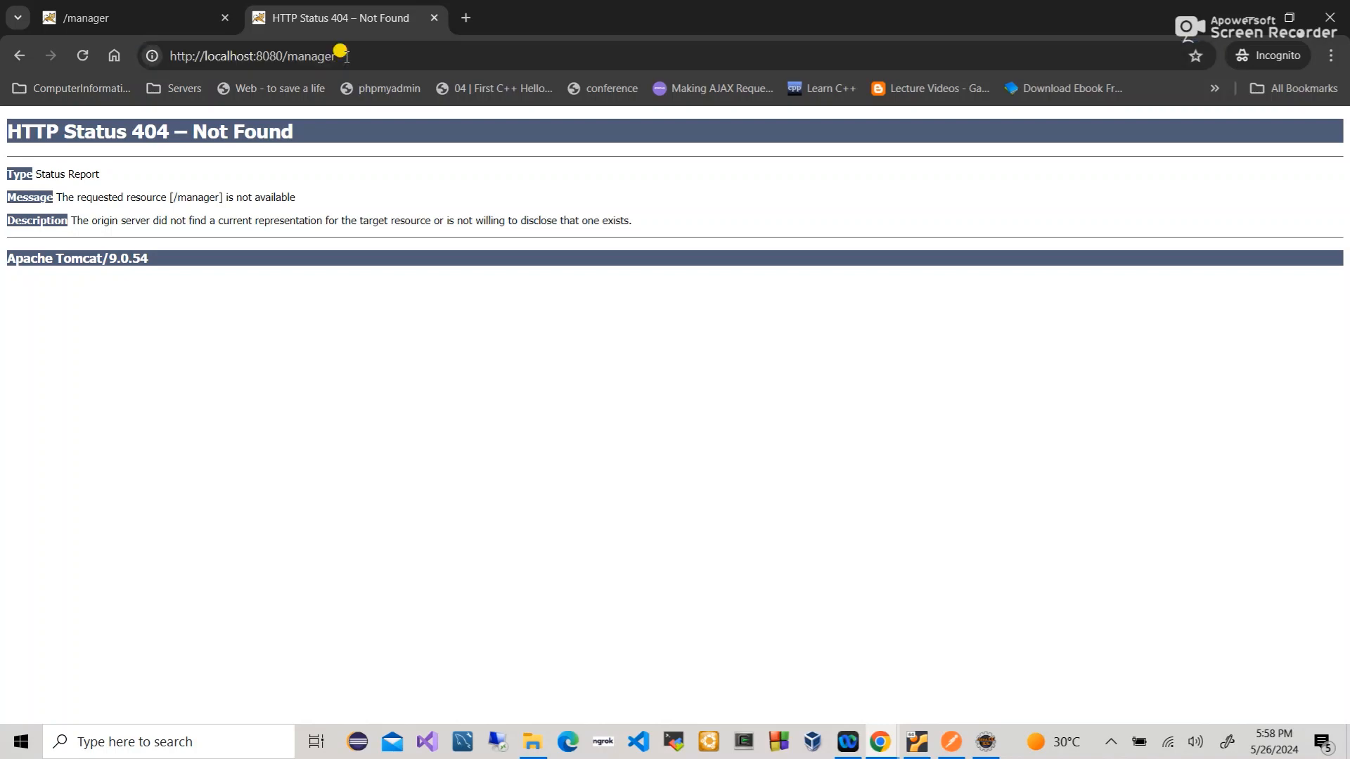
click(309, 55)
double_click(309, 55)
key(BackSpace)
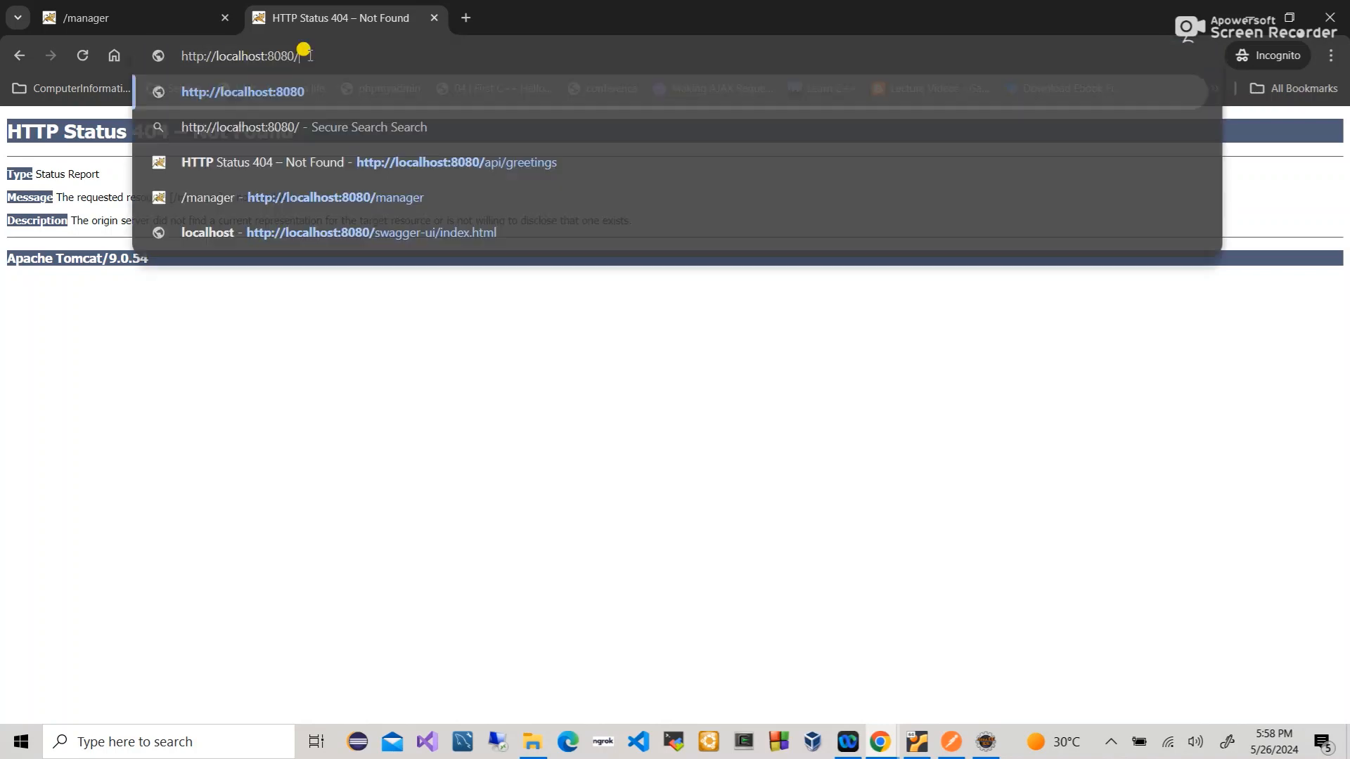
key(Return)
click(310, 55)
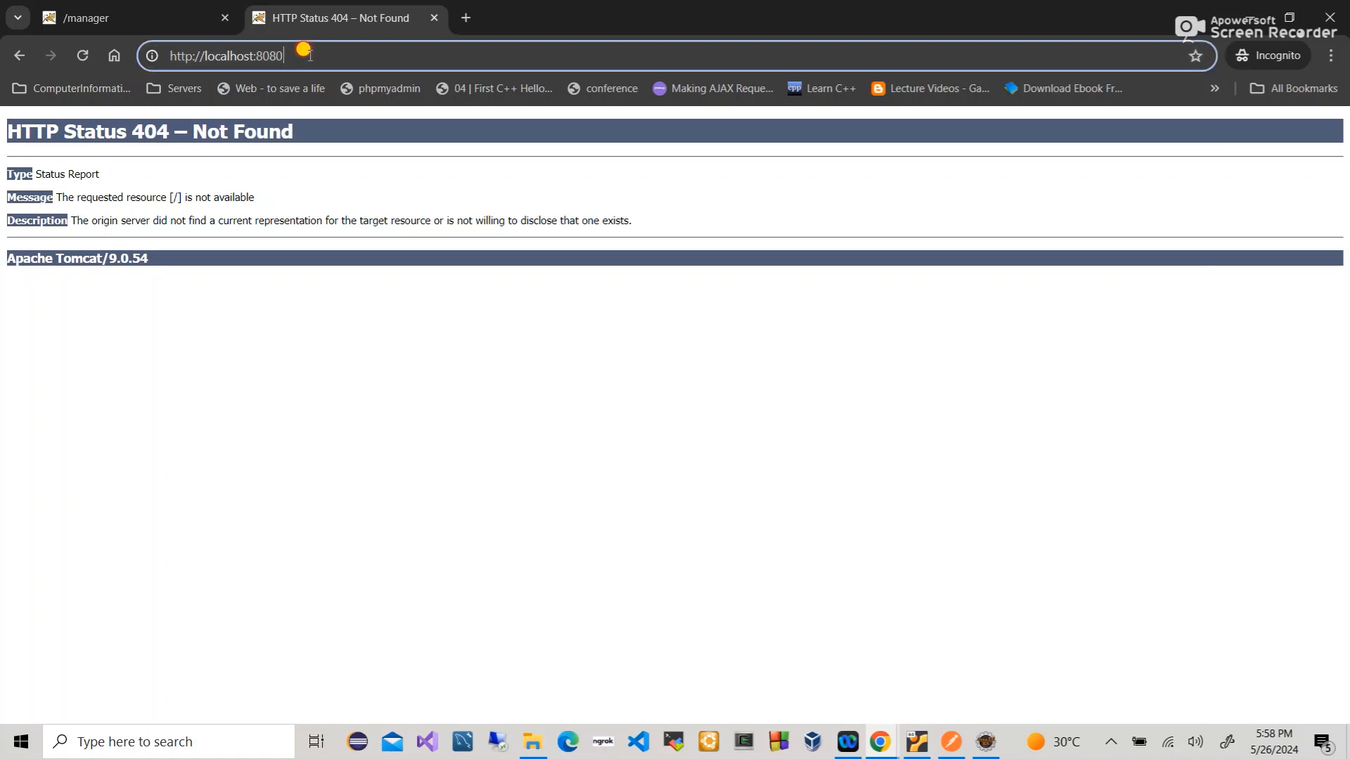
key(Return)
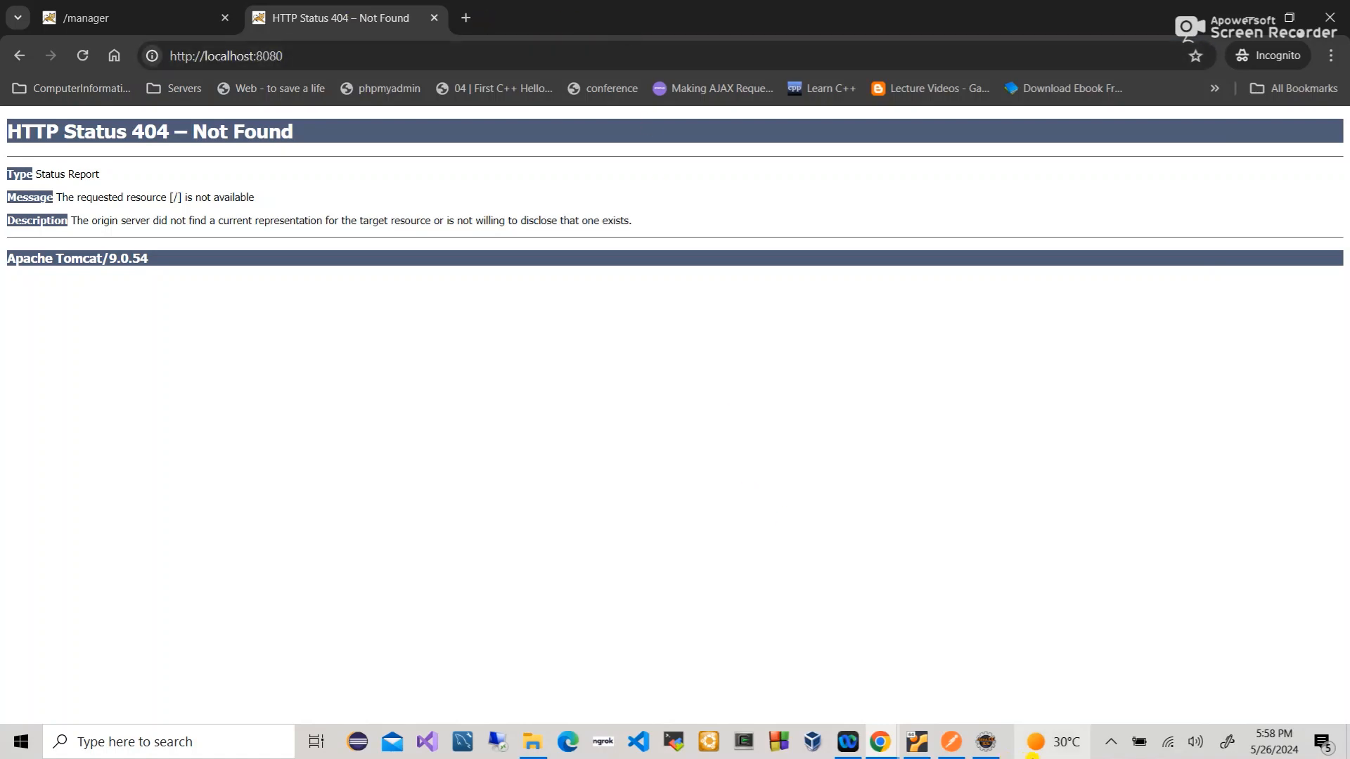
- Bring up the local Tomcat webapps folder from the taskbar
click(1111, 741)
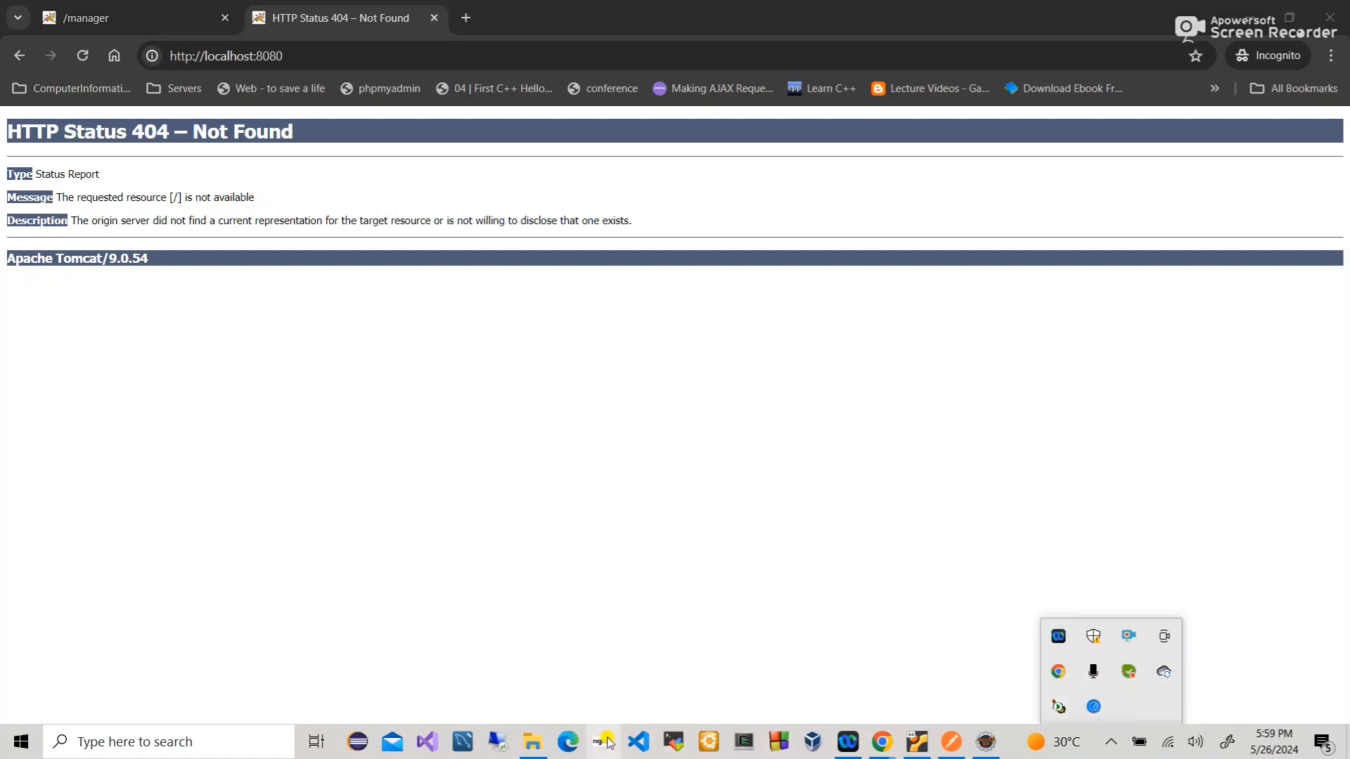
mouse_move(539, 745)
click(558, 682)
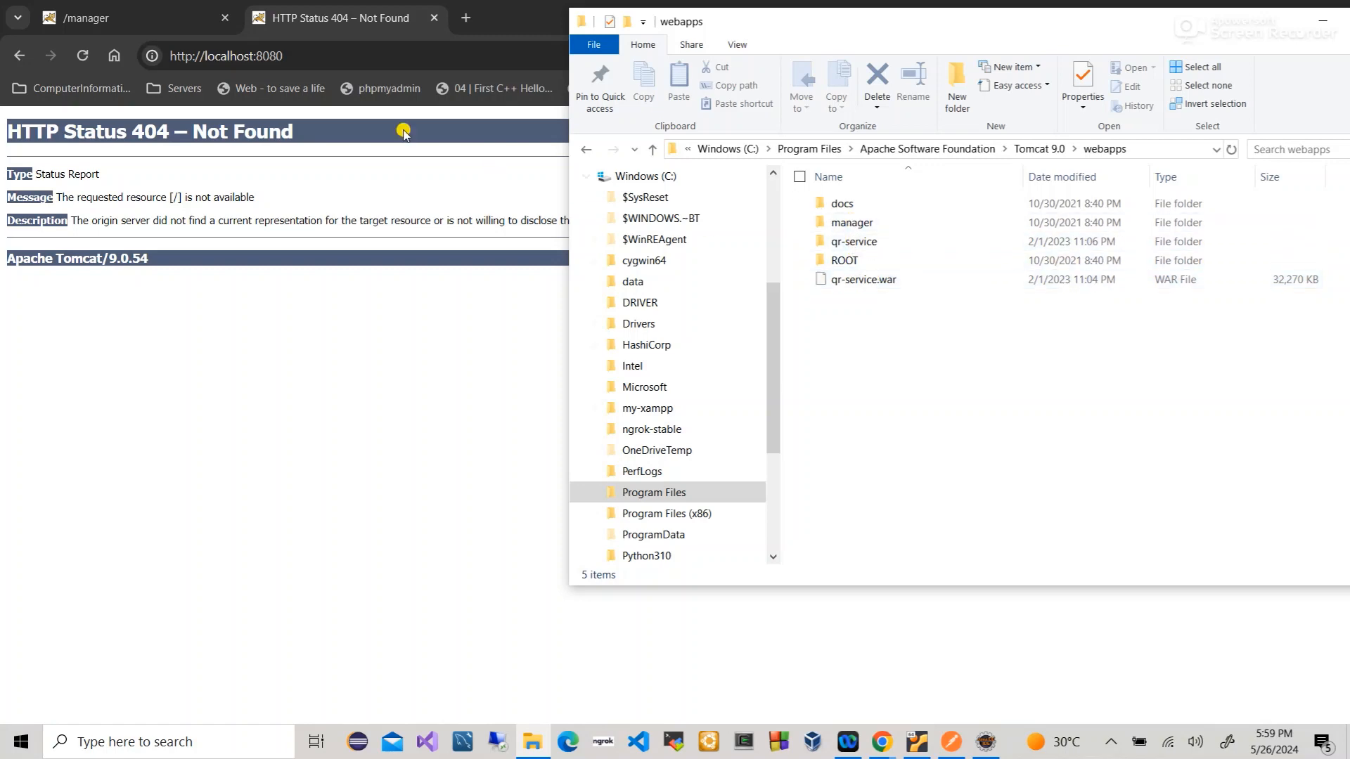
click(330, 8)
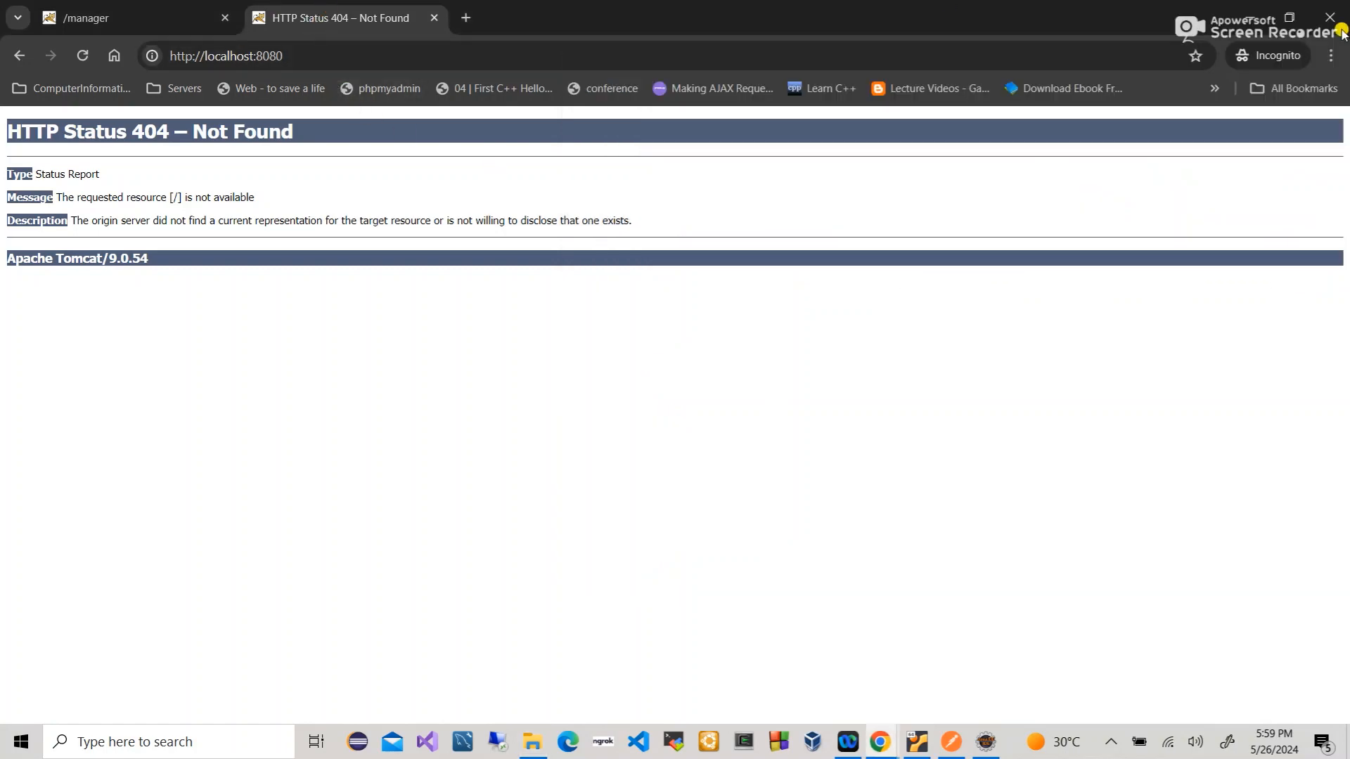
click(1332, 56)
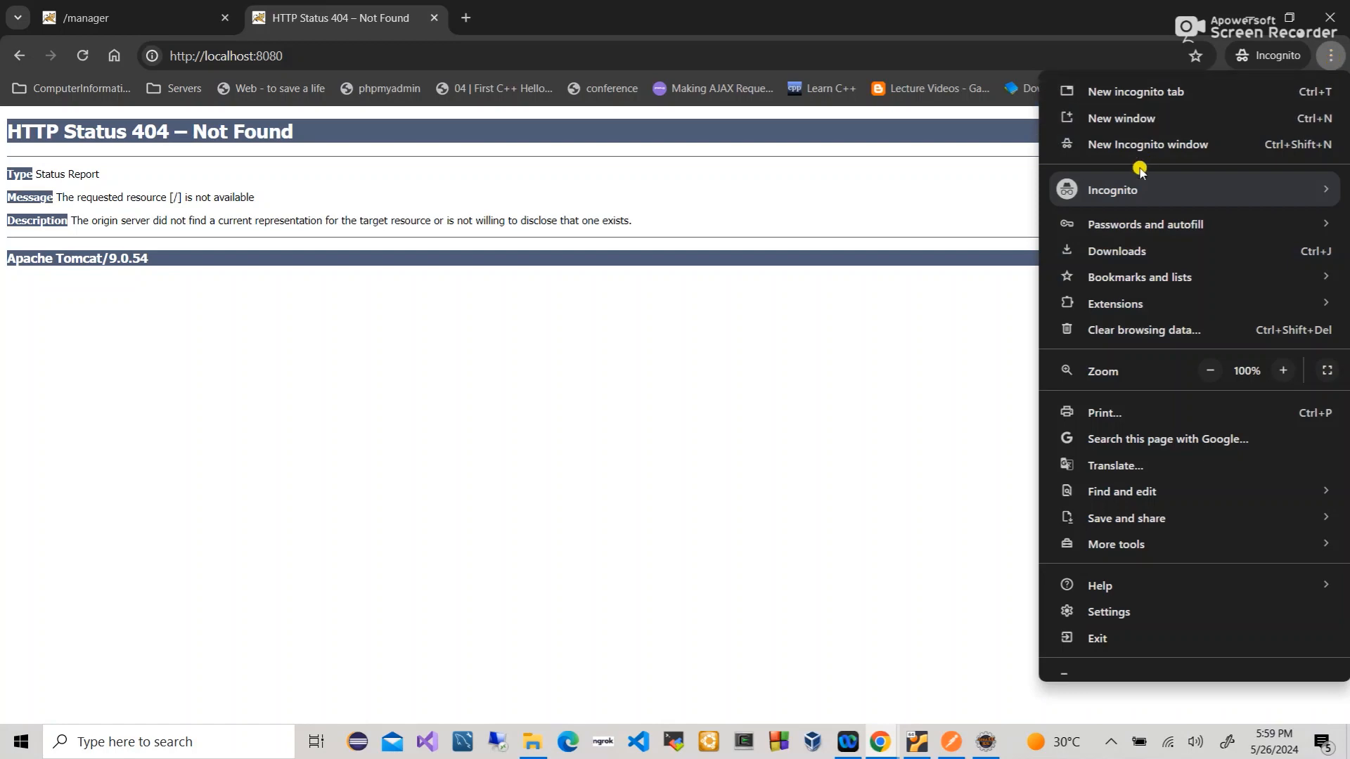
click(1131, 118)
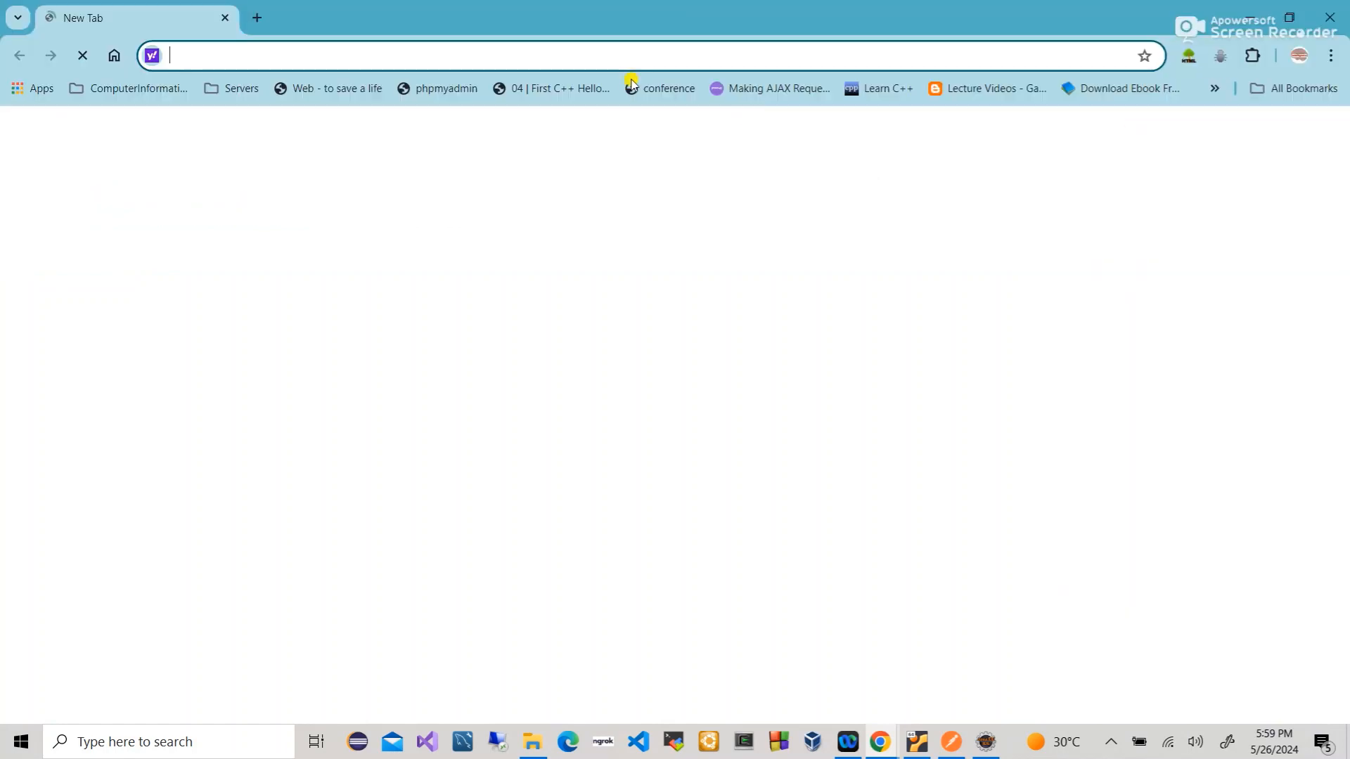
text(htpp)
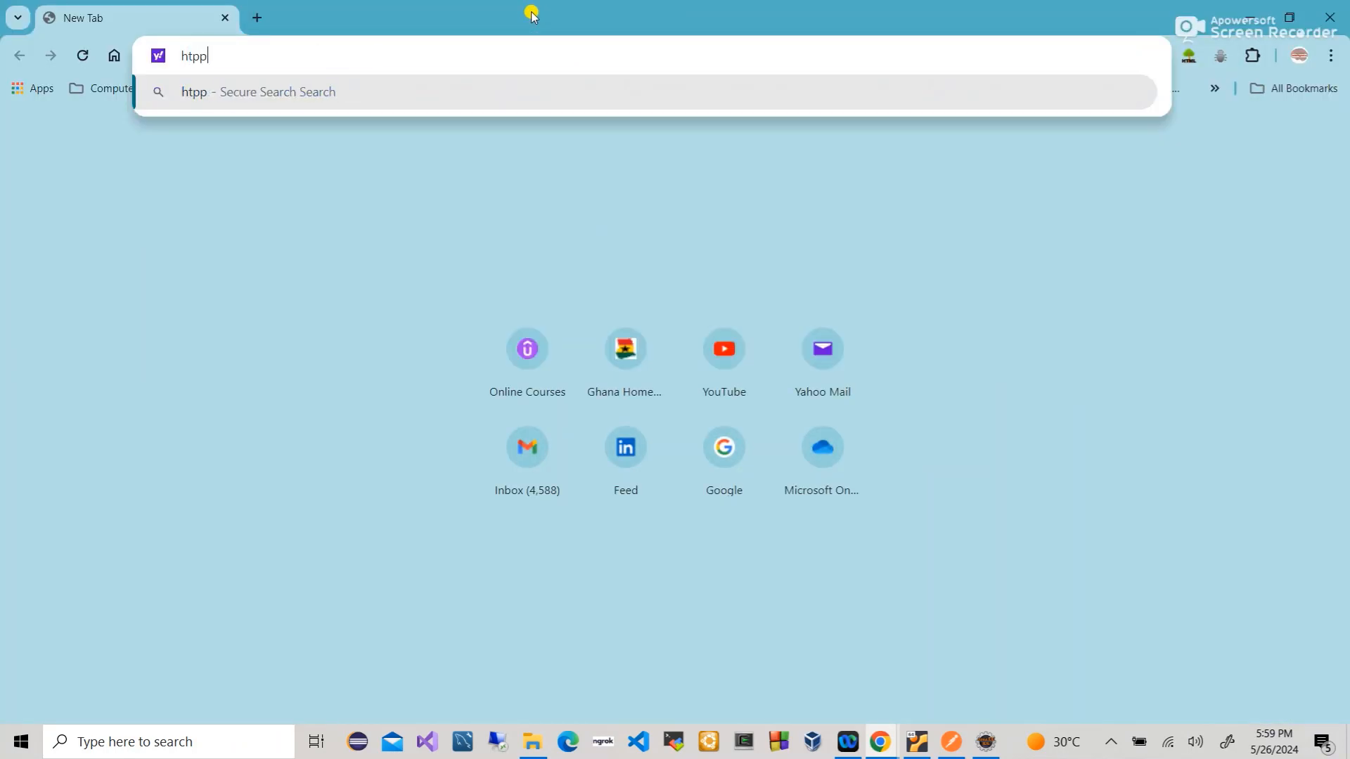
key(BackSpace)
key(BackSpace)
text(tp:/)
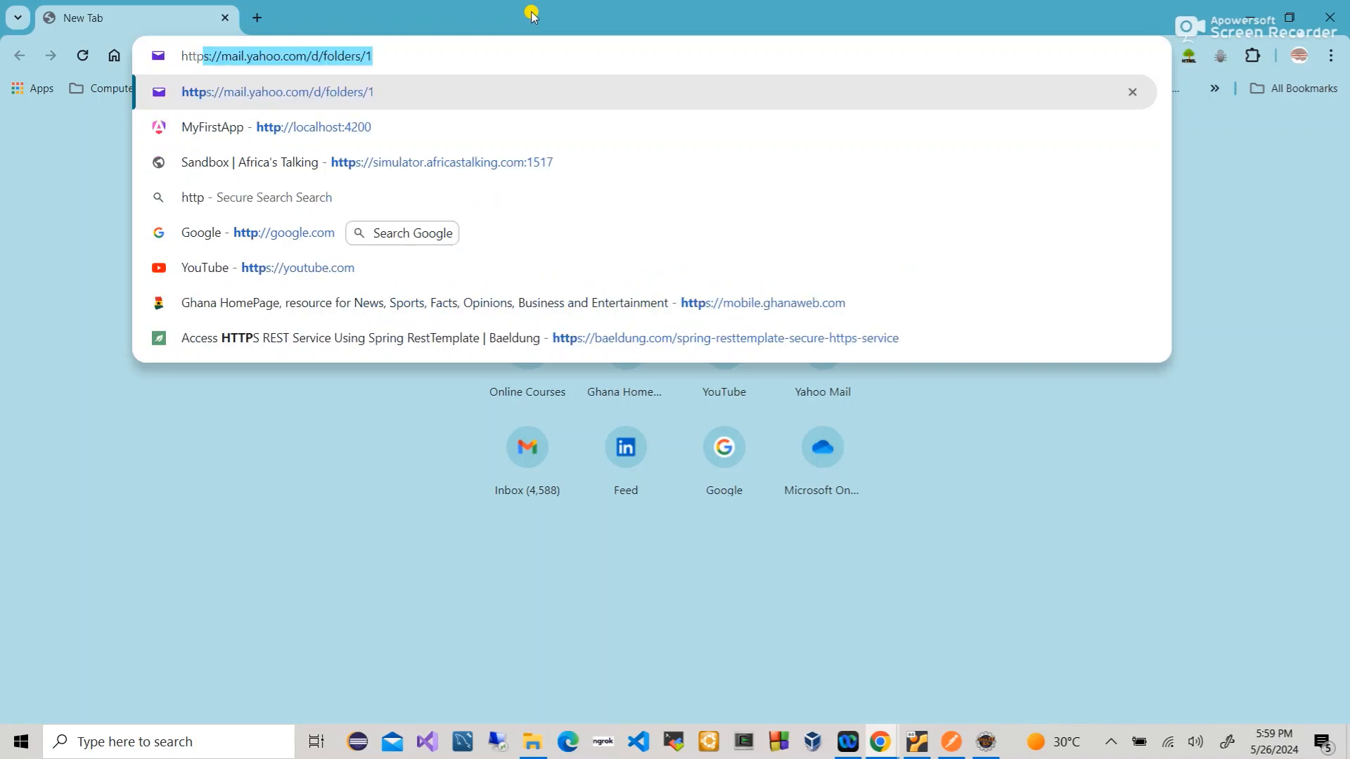
text(/localhost)
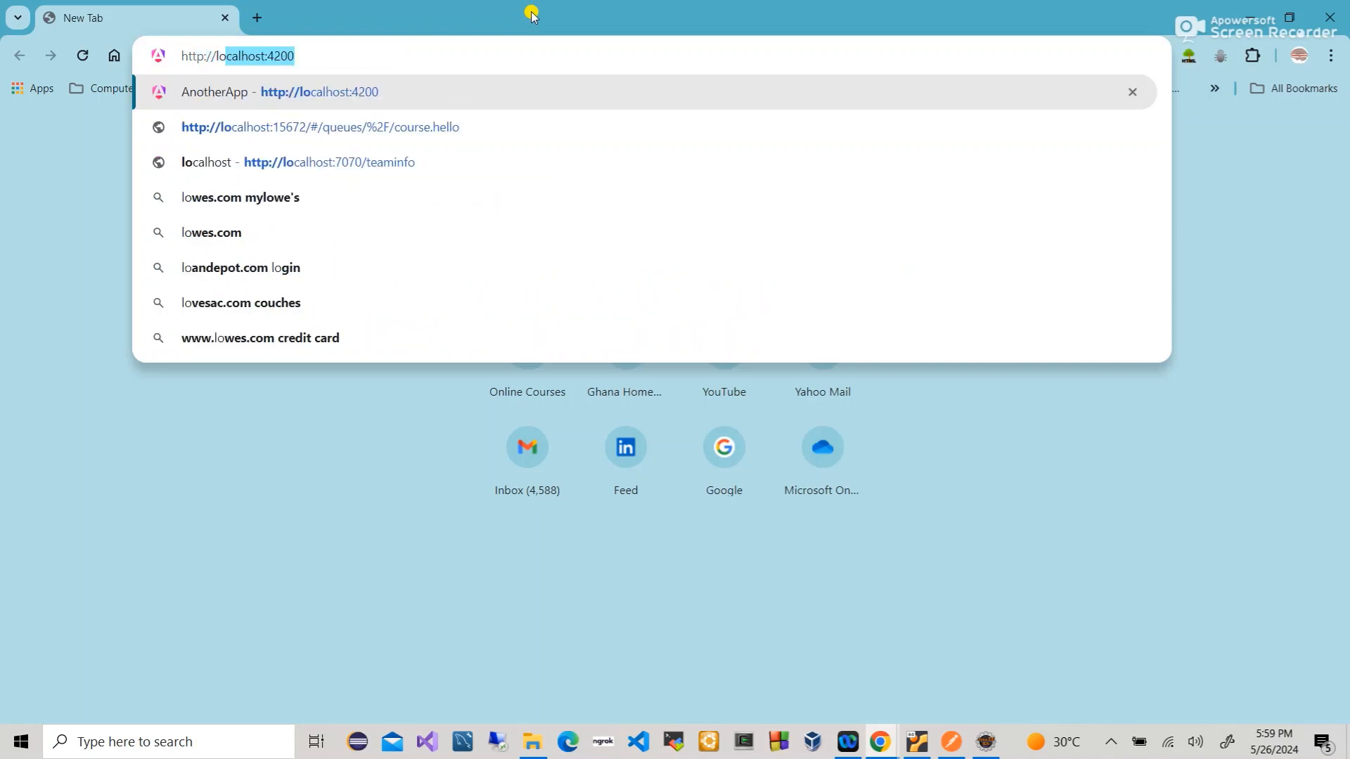
text(:)
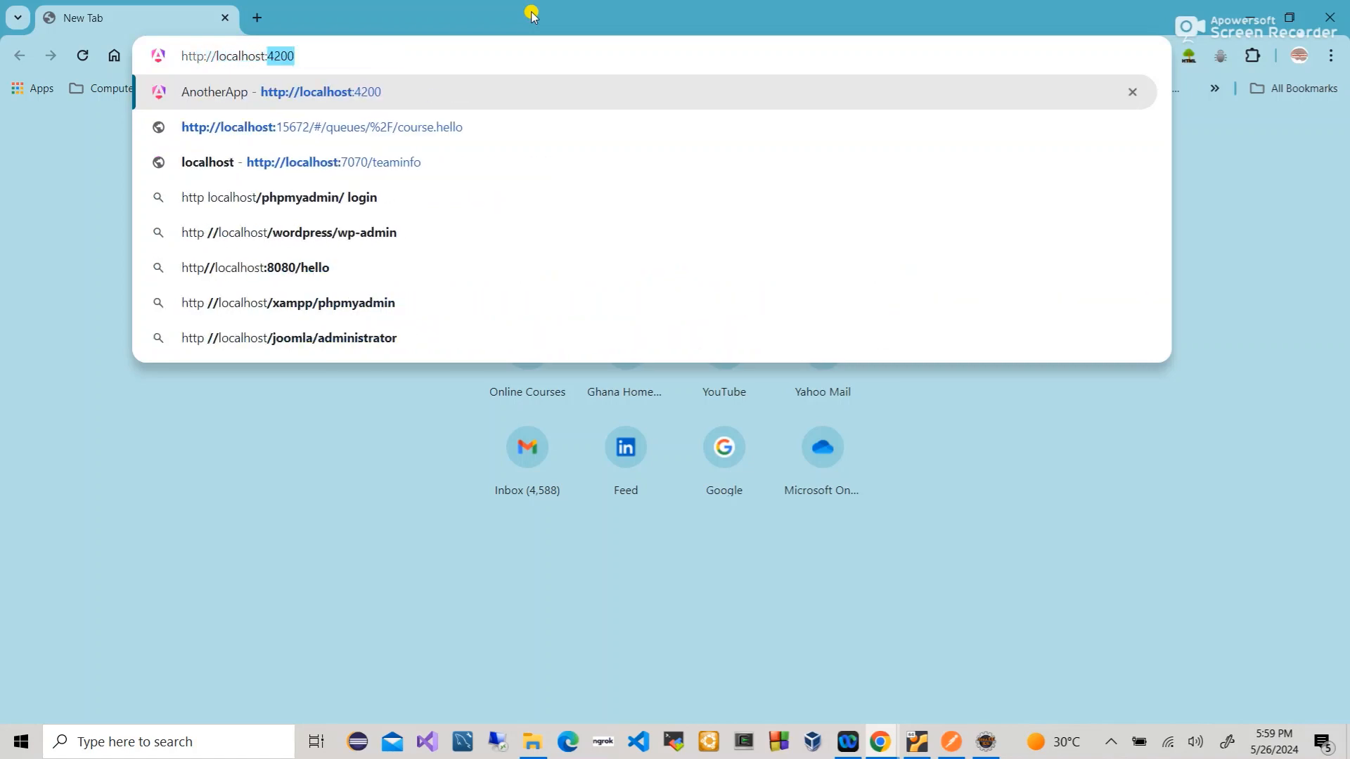
text(8080/)
key(Return)
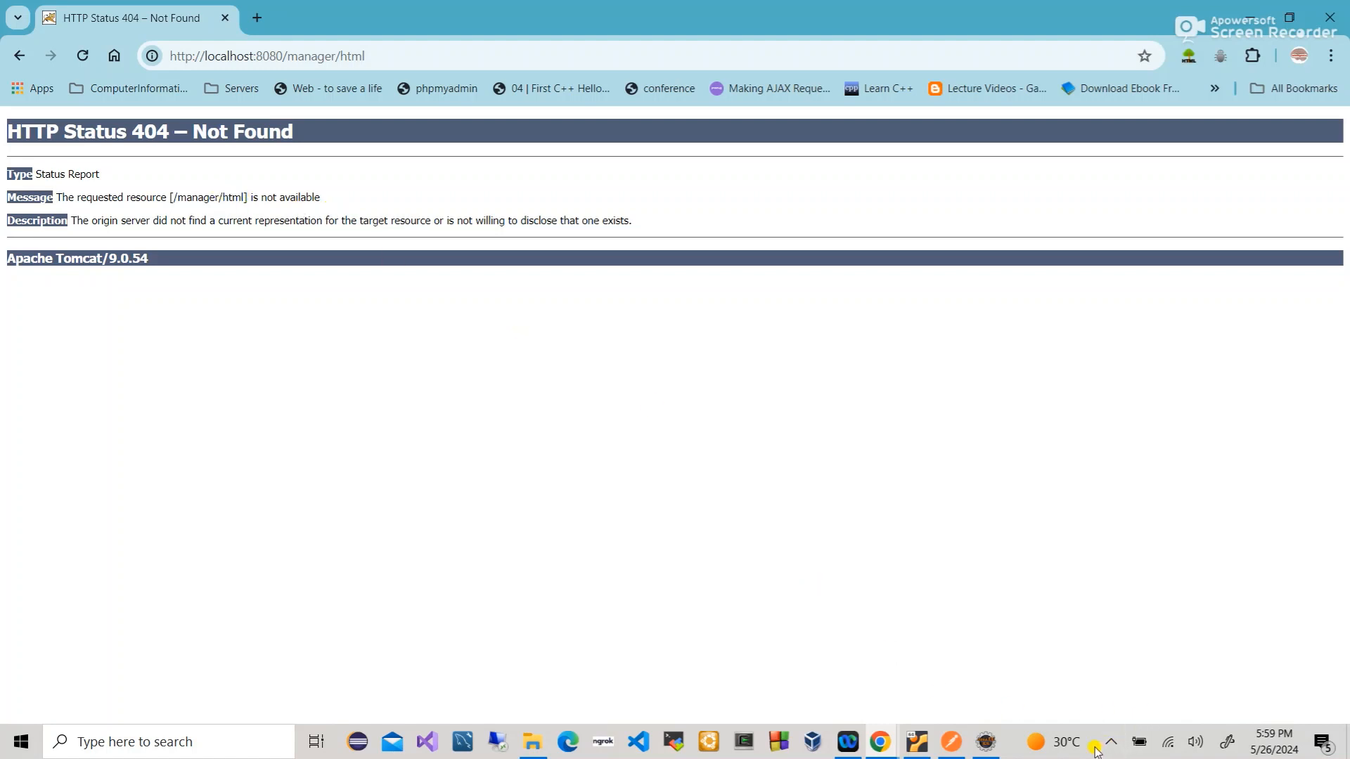
- Stop the local Tomcat service from its system tray icon
click(1110, 747)
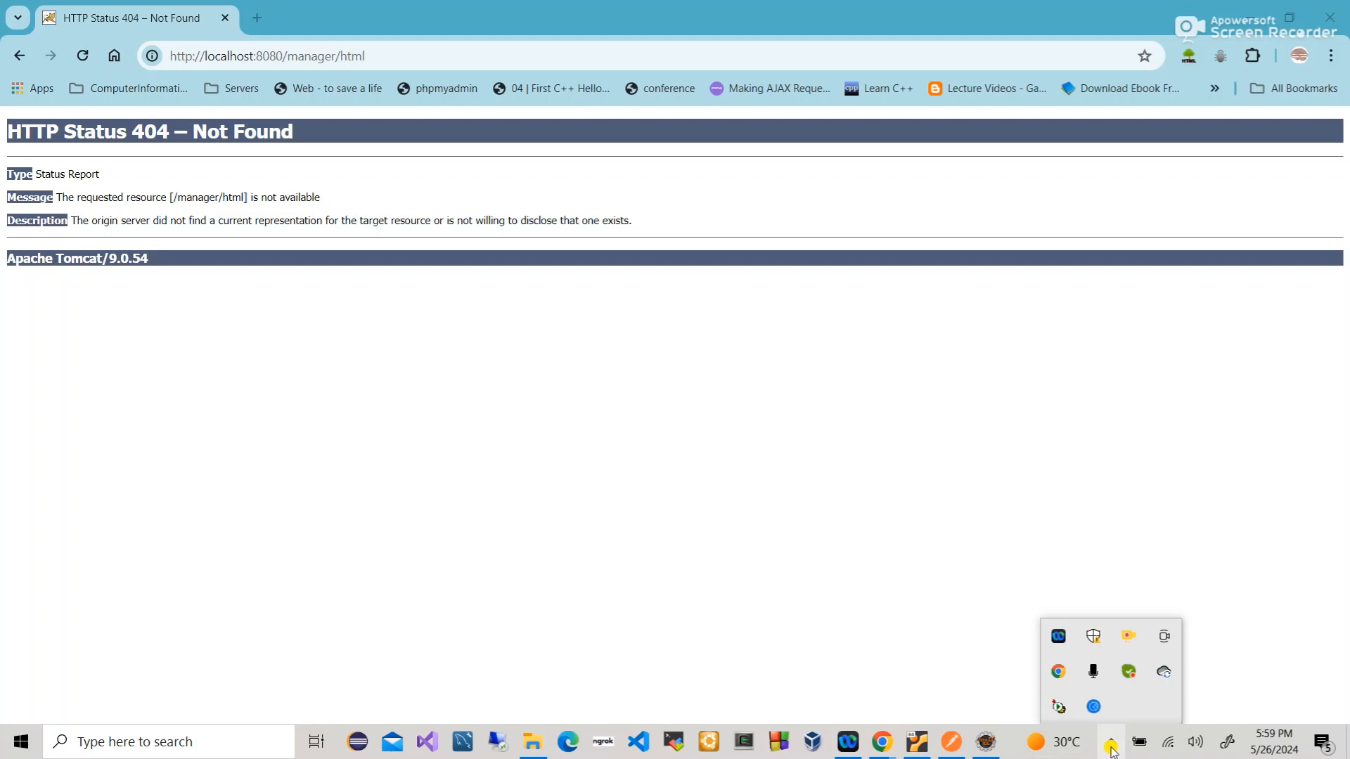
right_click(1061, 711)
click(1119, 630)
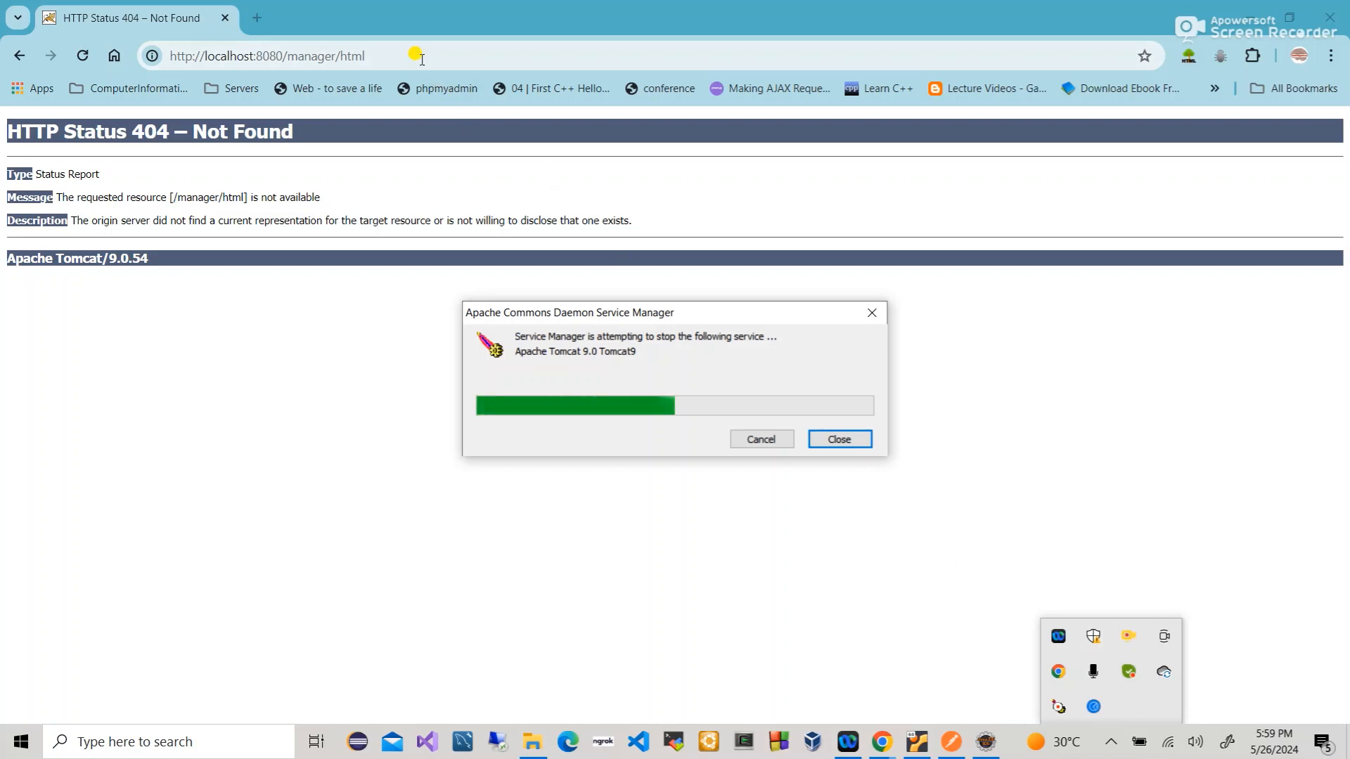
- In the VM's Tomcat manager, stop and then undeploy the /application app
drag(378, 7, 625, 136)
click(71, 7)
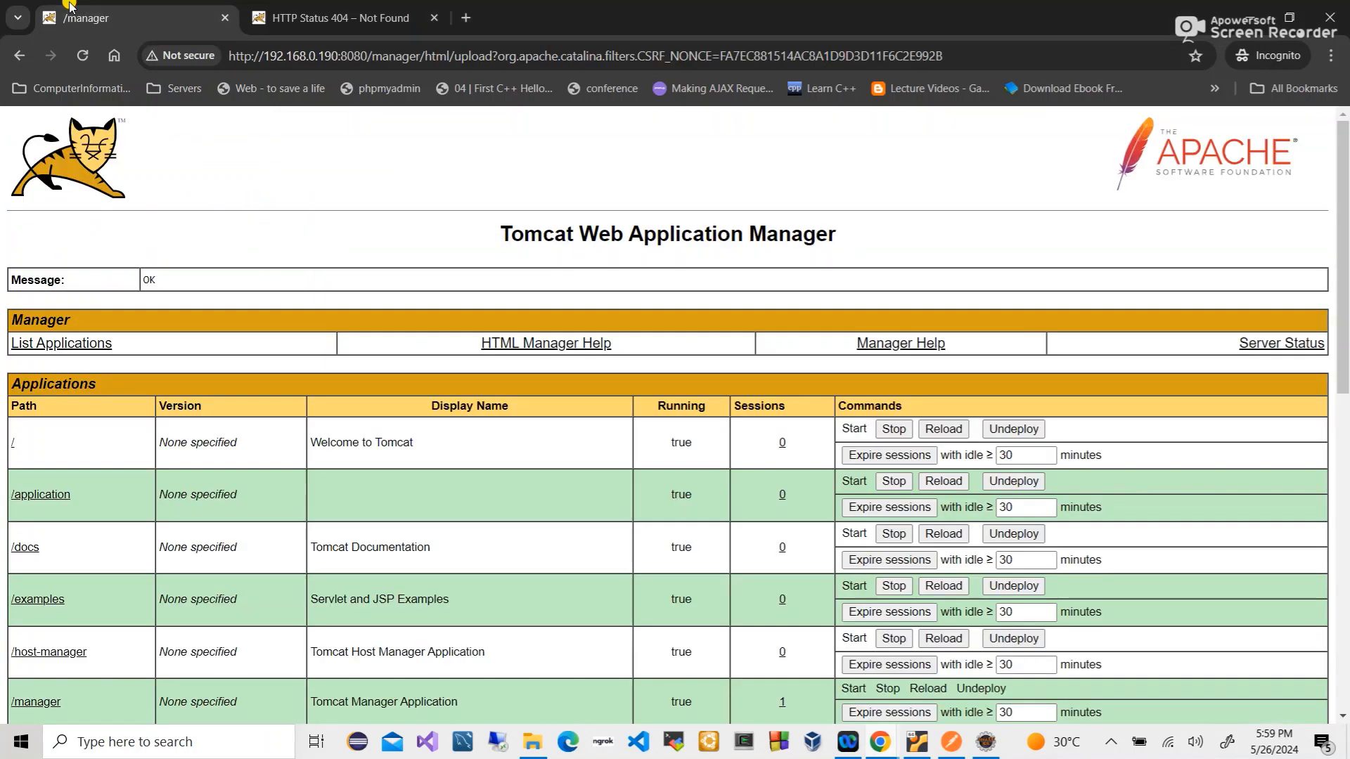
scroll(274, 548, down, 3)
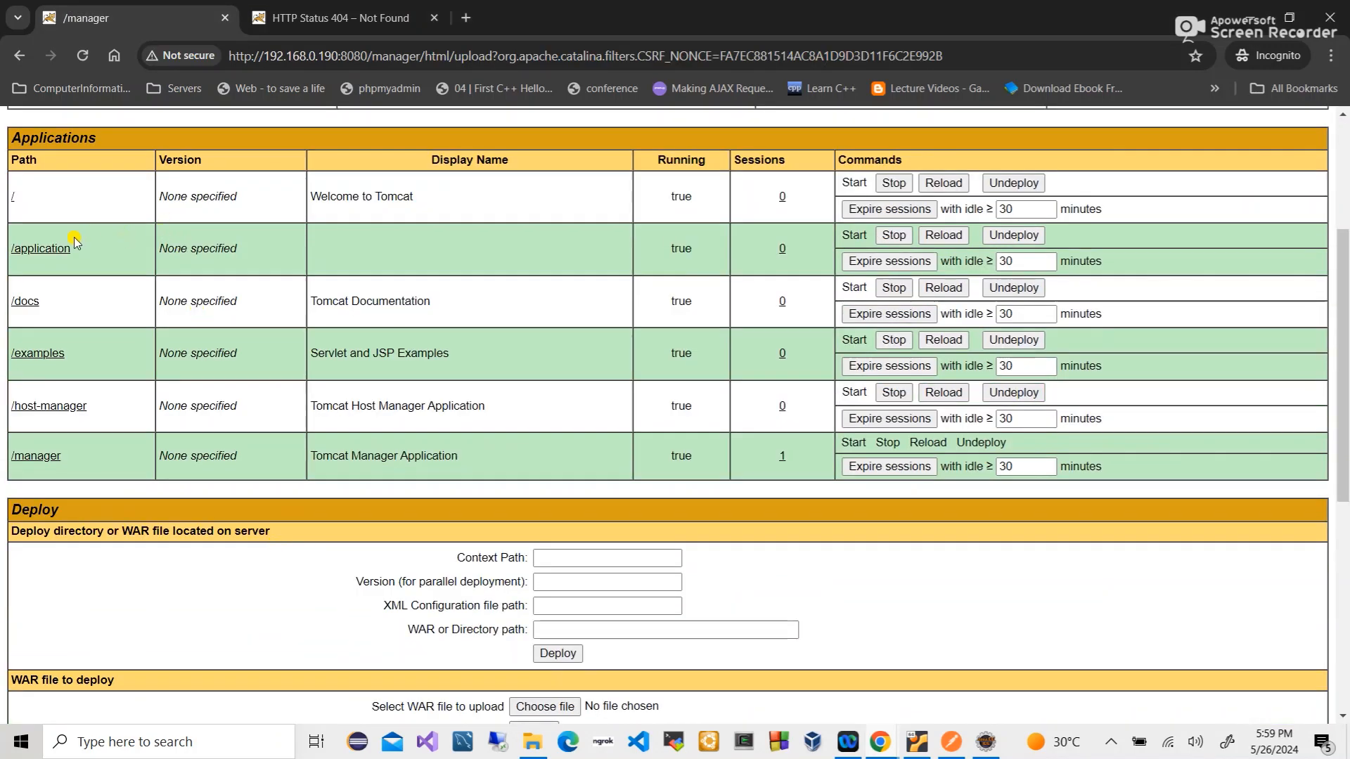
click(894, 236)
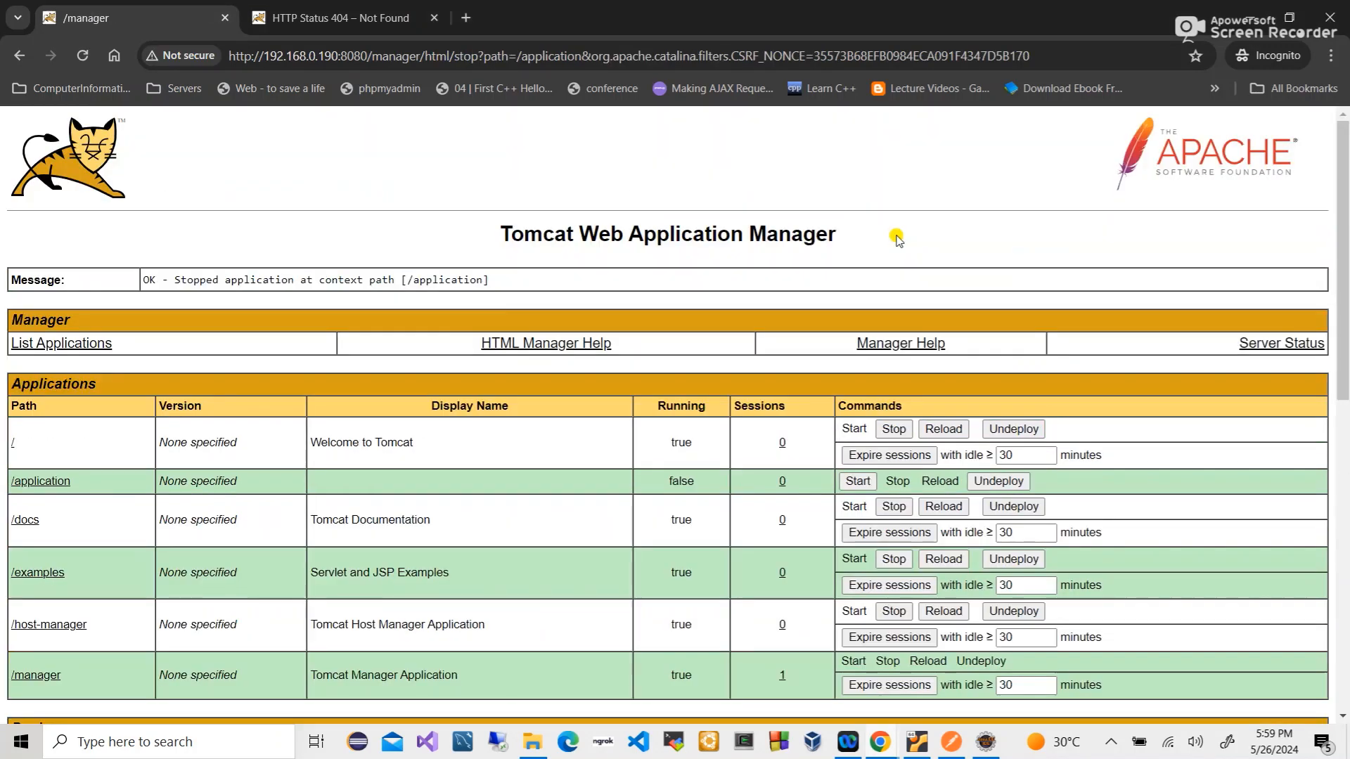
scroll(482, 466, down, 3)
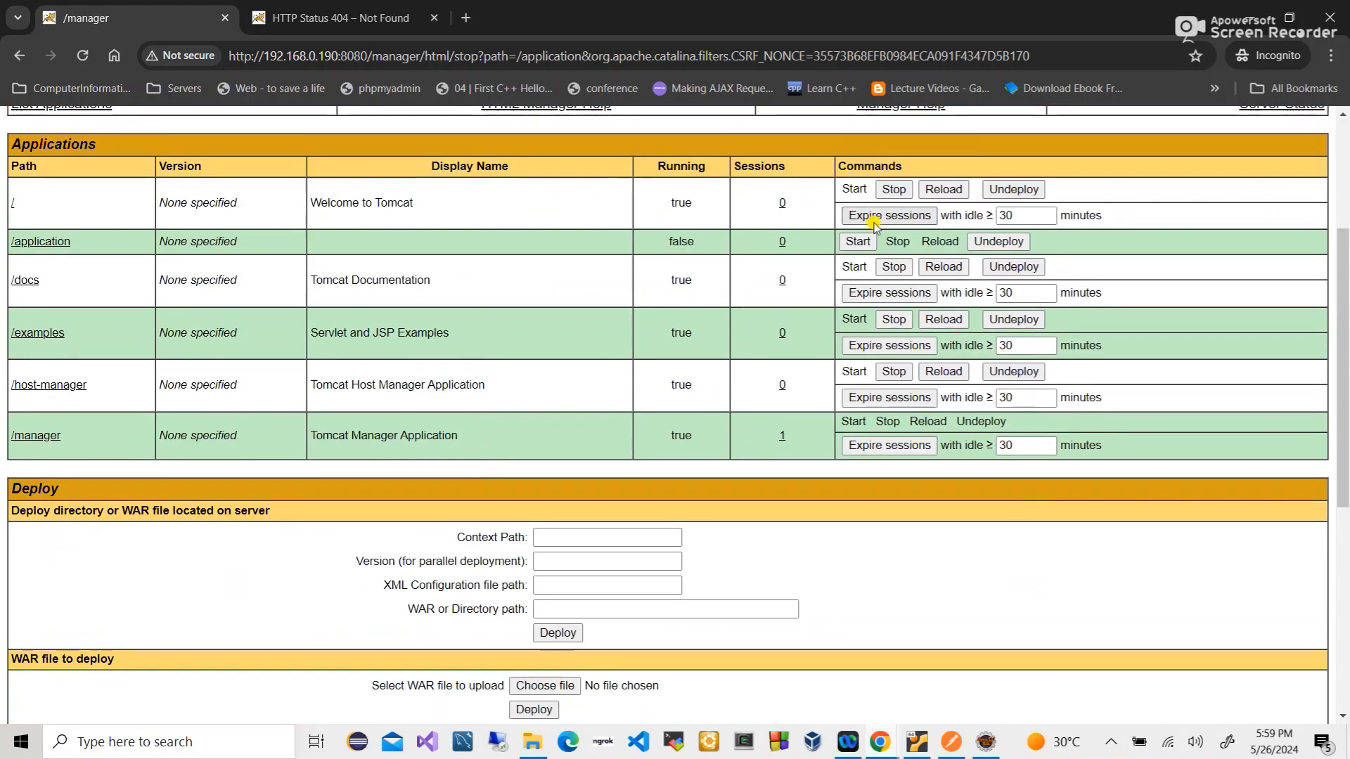
click(980, 242)
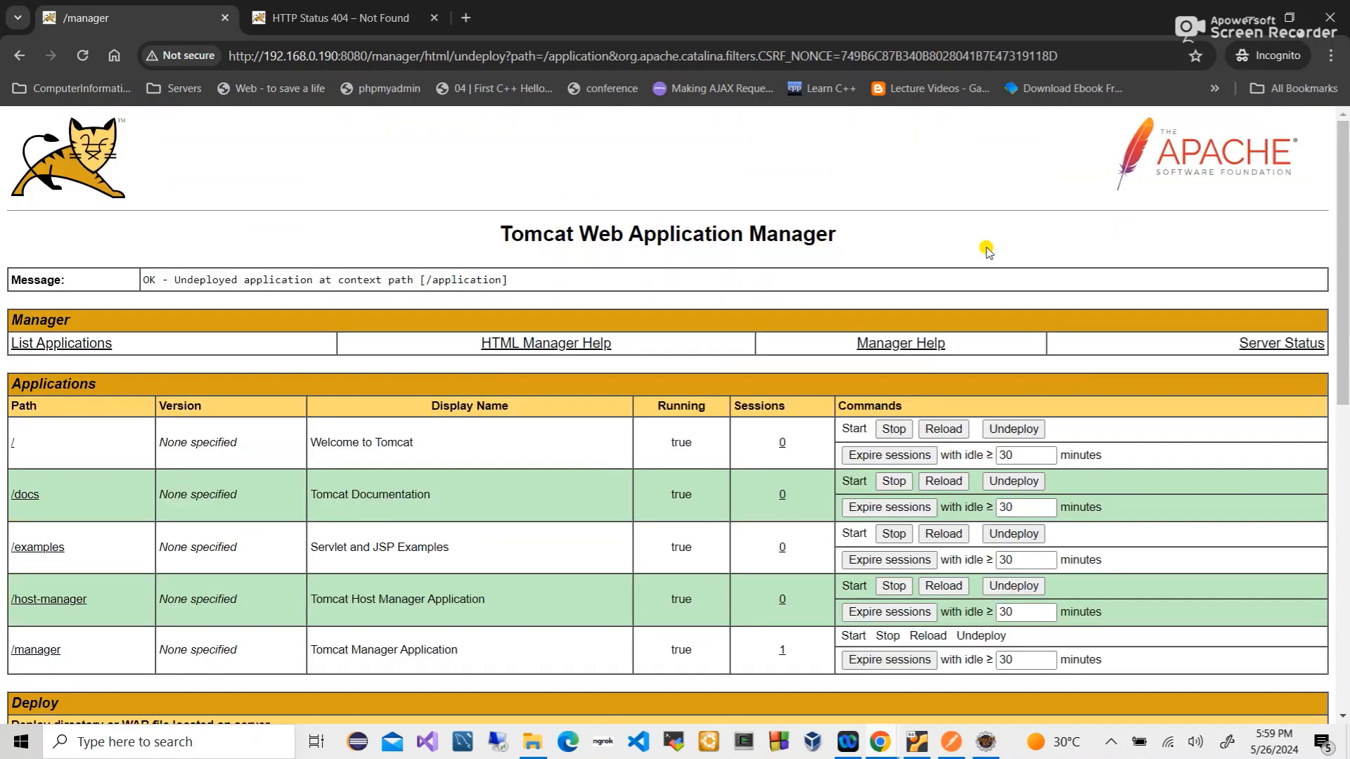
scroll(653, 391, down, 5)
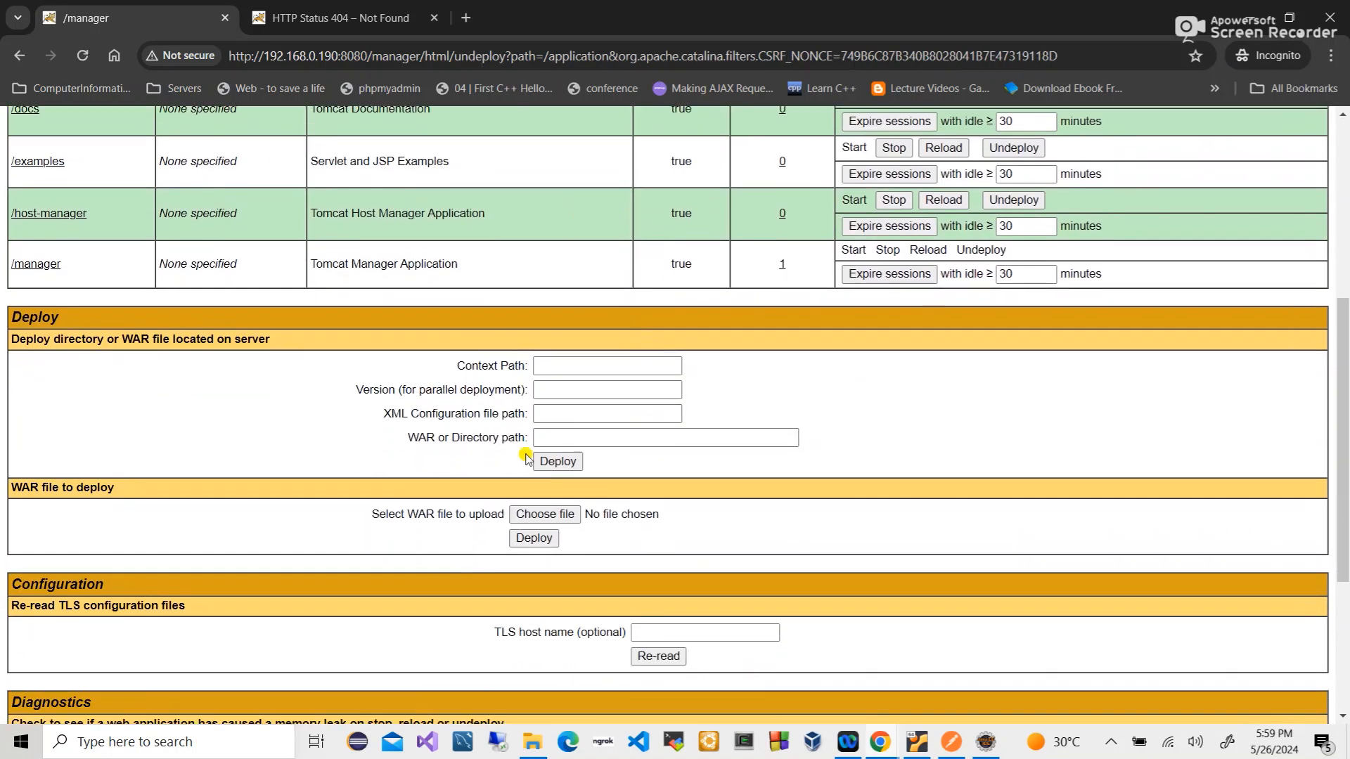
- Choose application.war as the WAR file to deploy
click(530, 513)
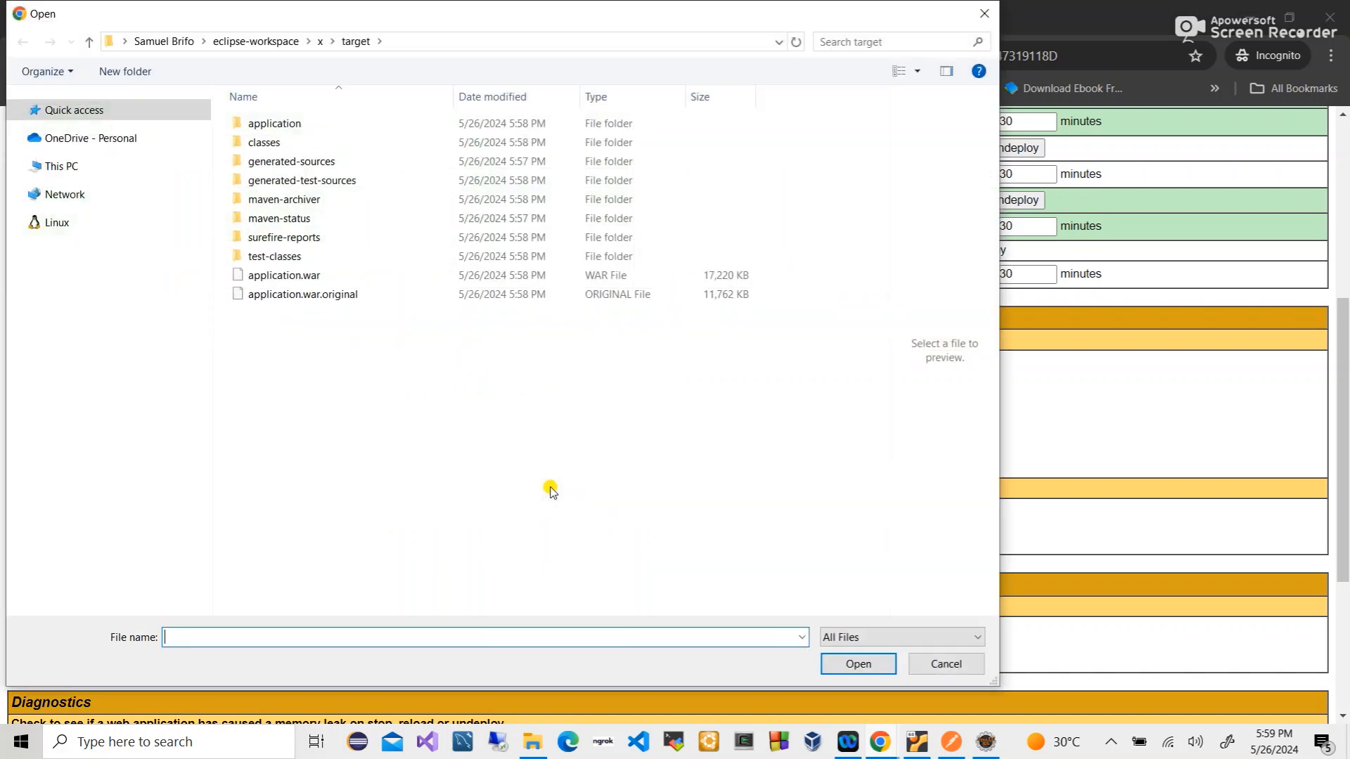
click(320, 277)
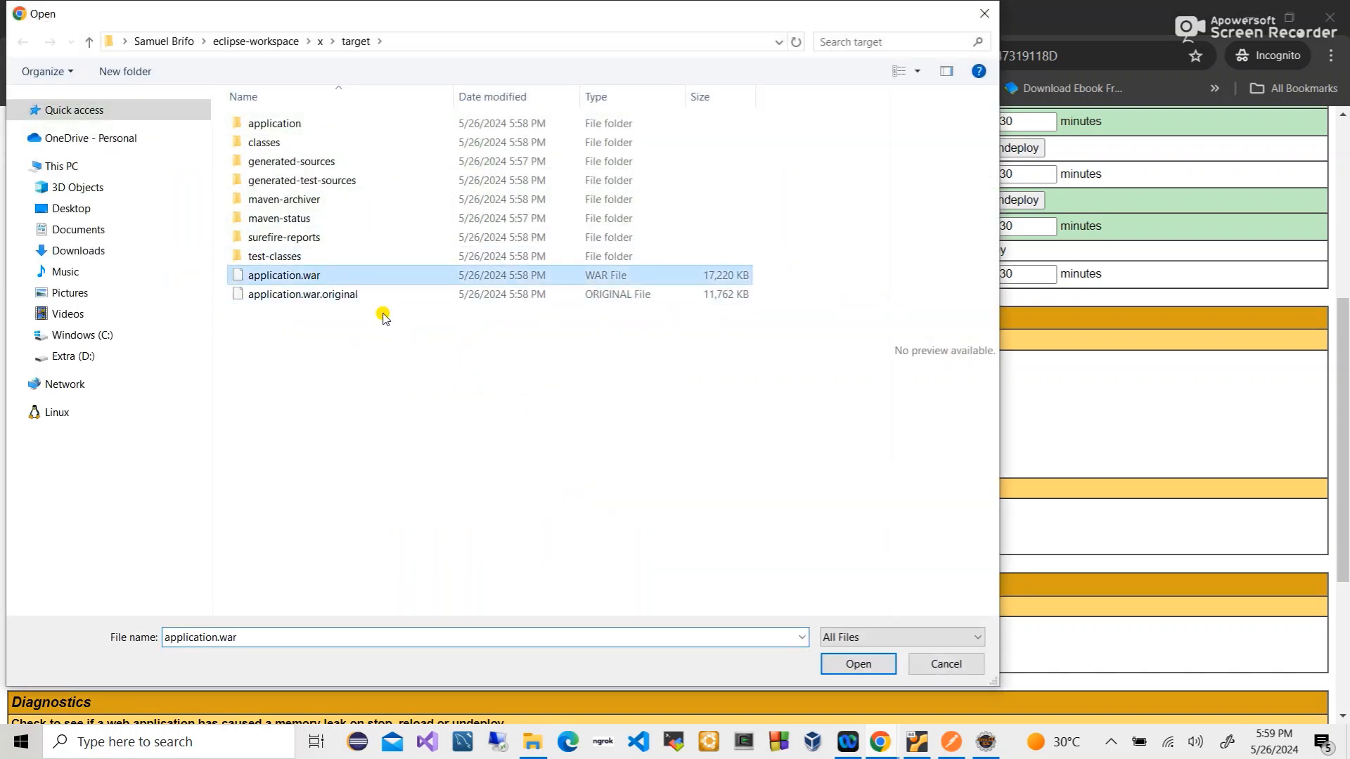
click(857, 661)
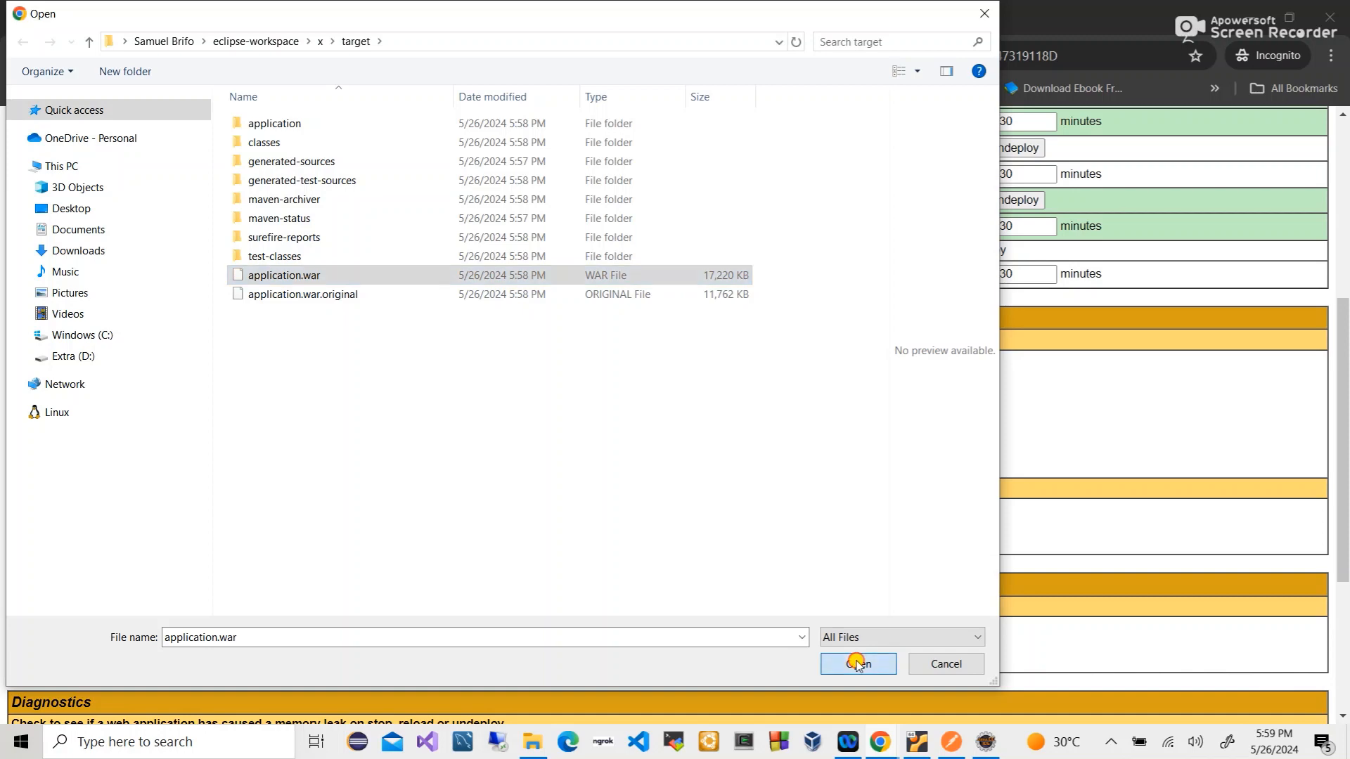
- Start the local Tomcat service from its system tray icon
click(1111, 741)
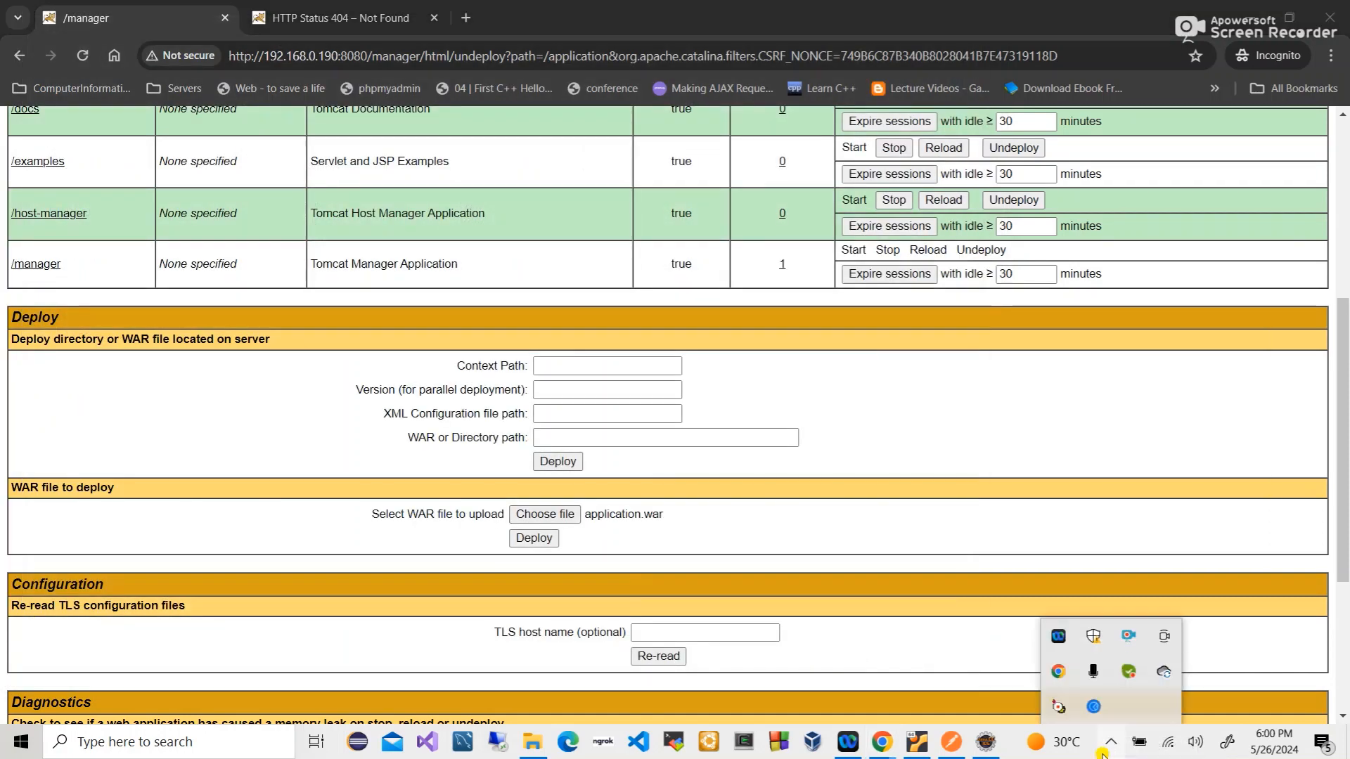
right_click(1065, 710)
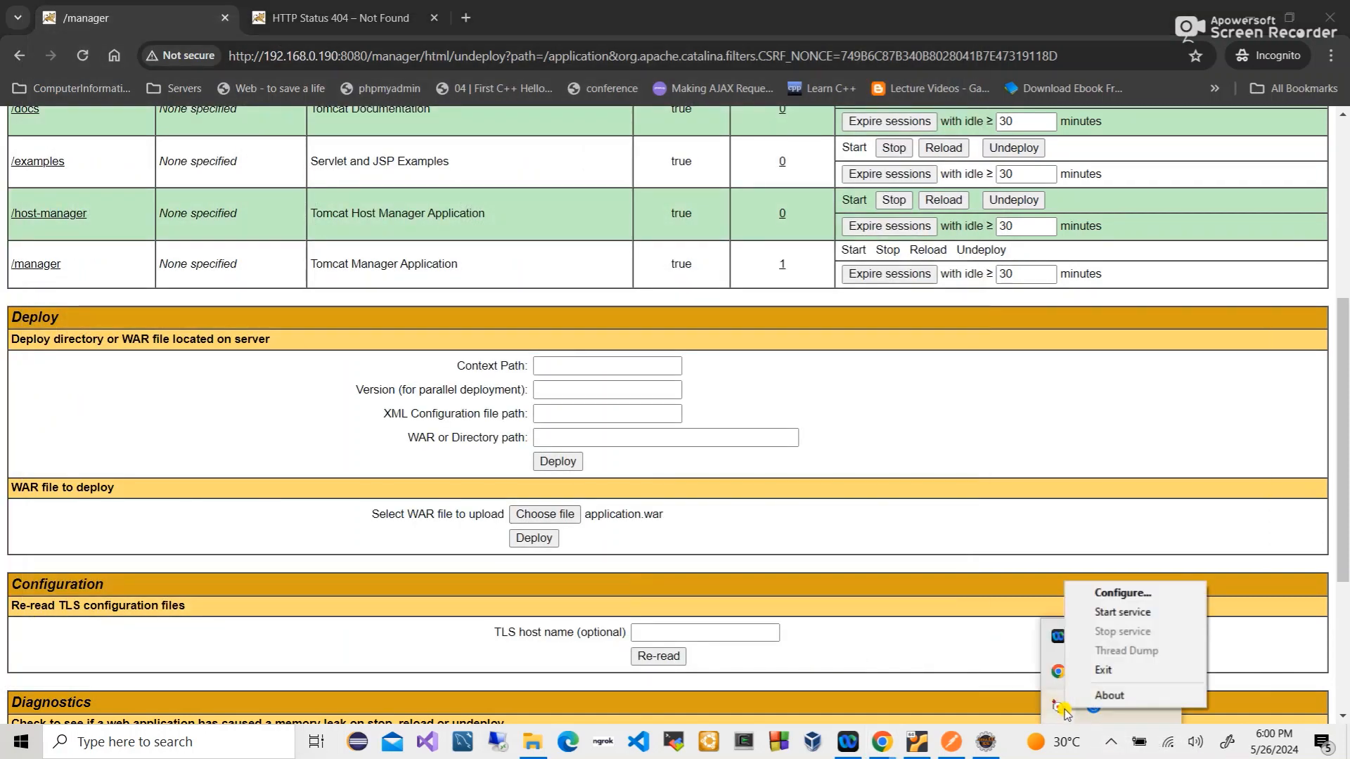
click(1117, 613)
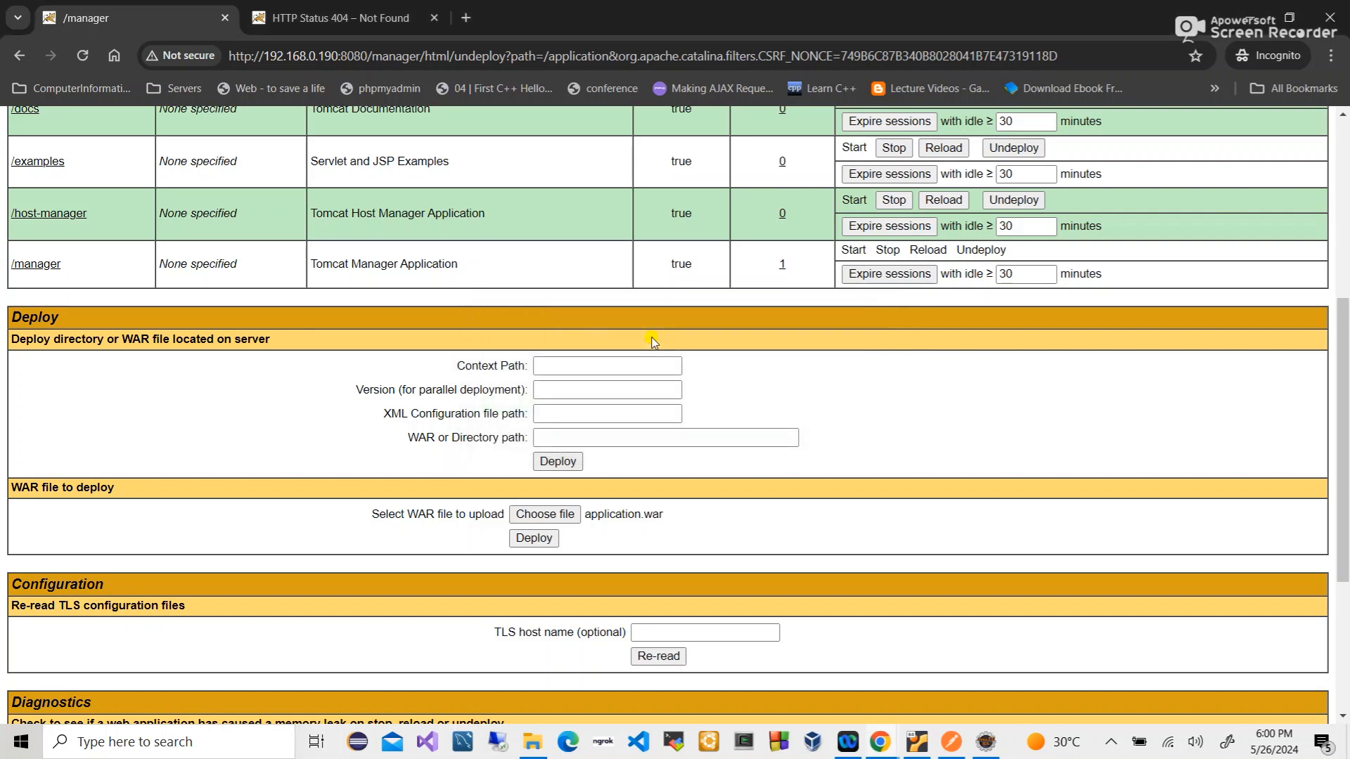
- Retry localhost:8080/manager in the 404 tab, then check the Tomcat 9.0 webapps folder
click(318, 16)
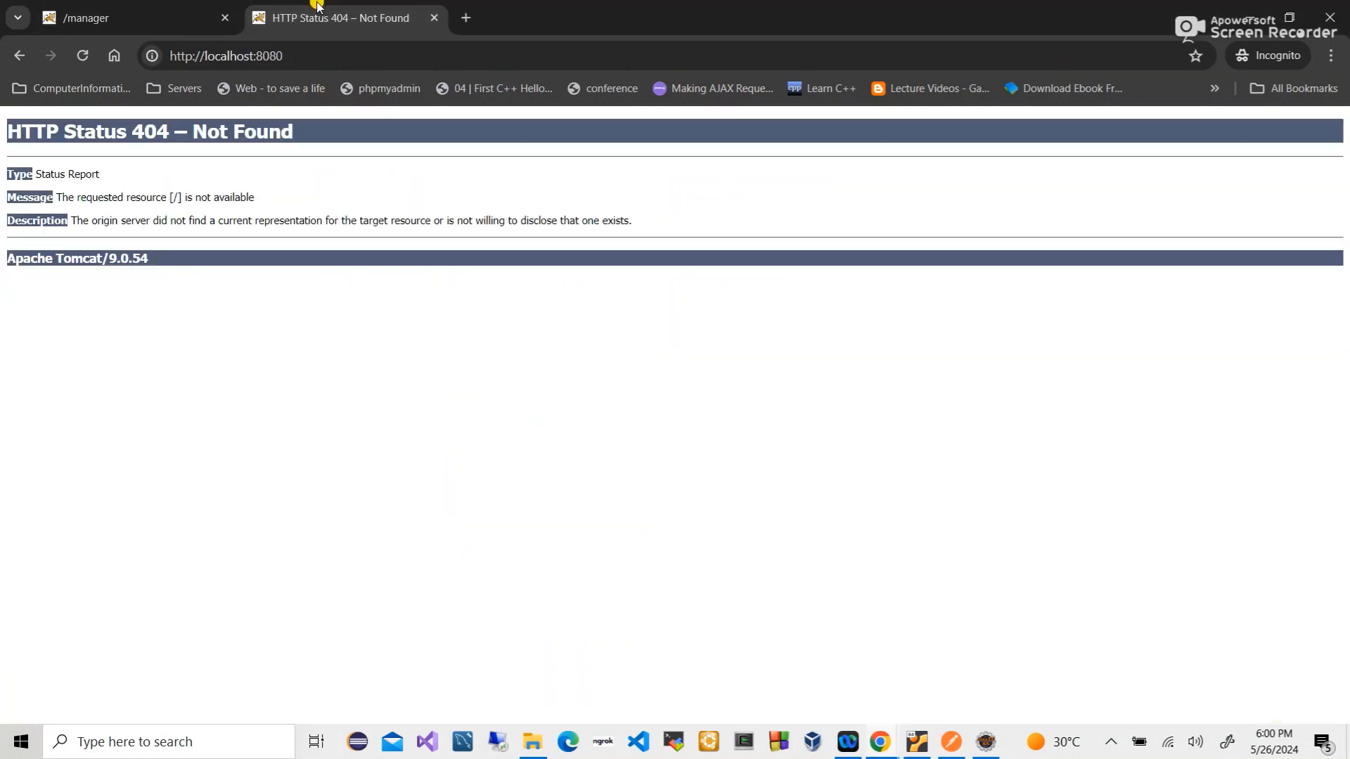
click(310, 56)
click(310, 56)
text(ma)
key(Return)
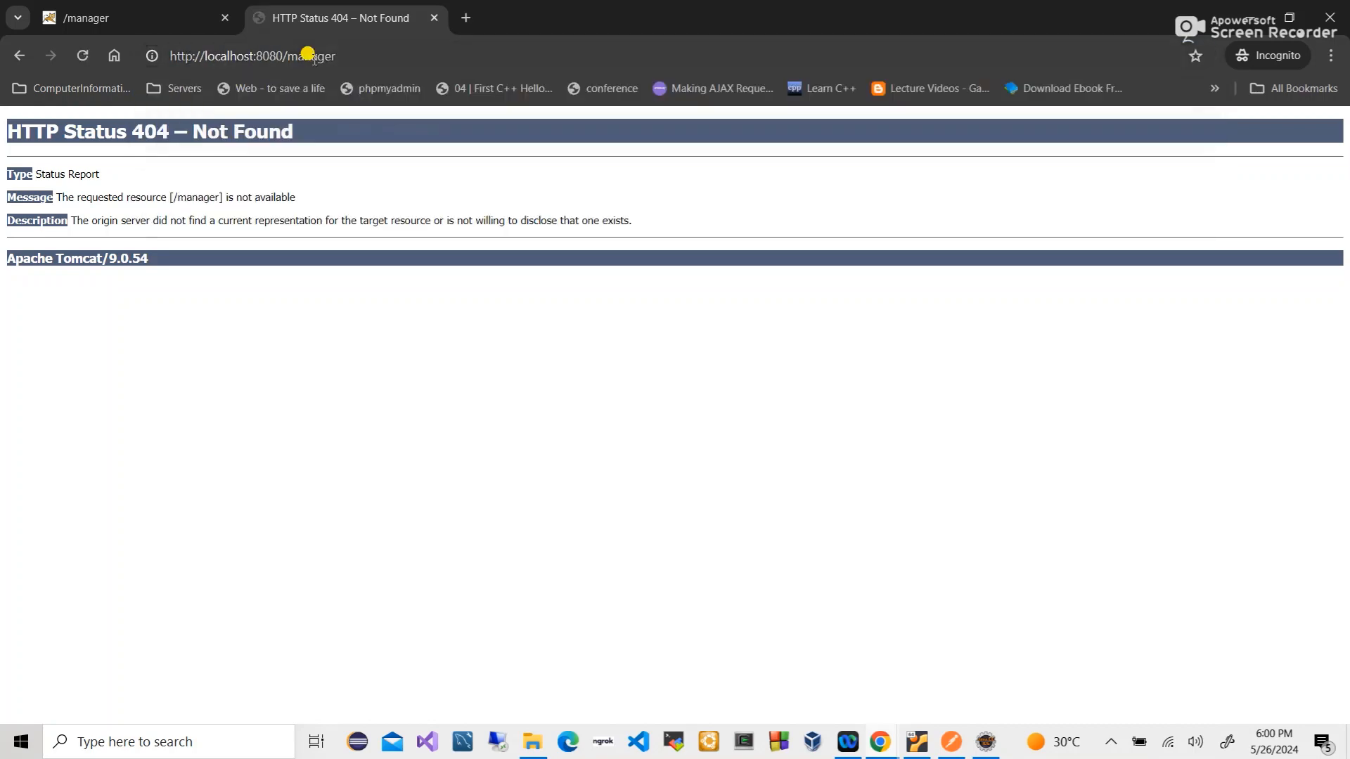
click(311, 57)
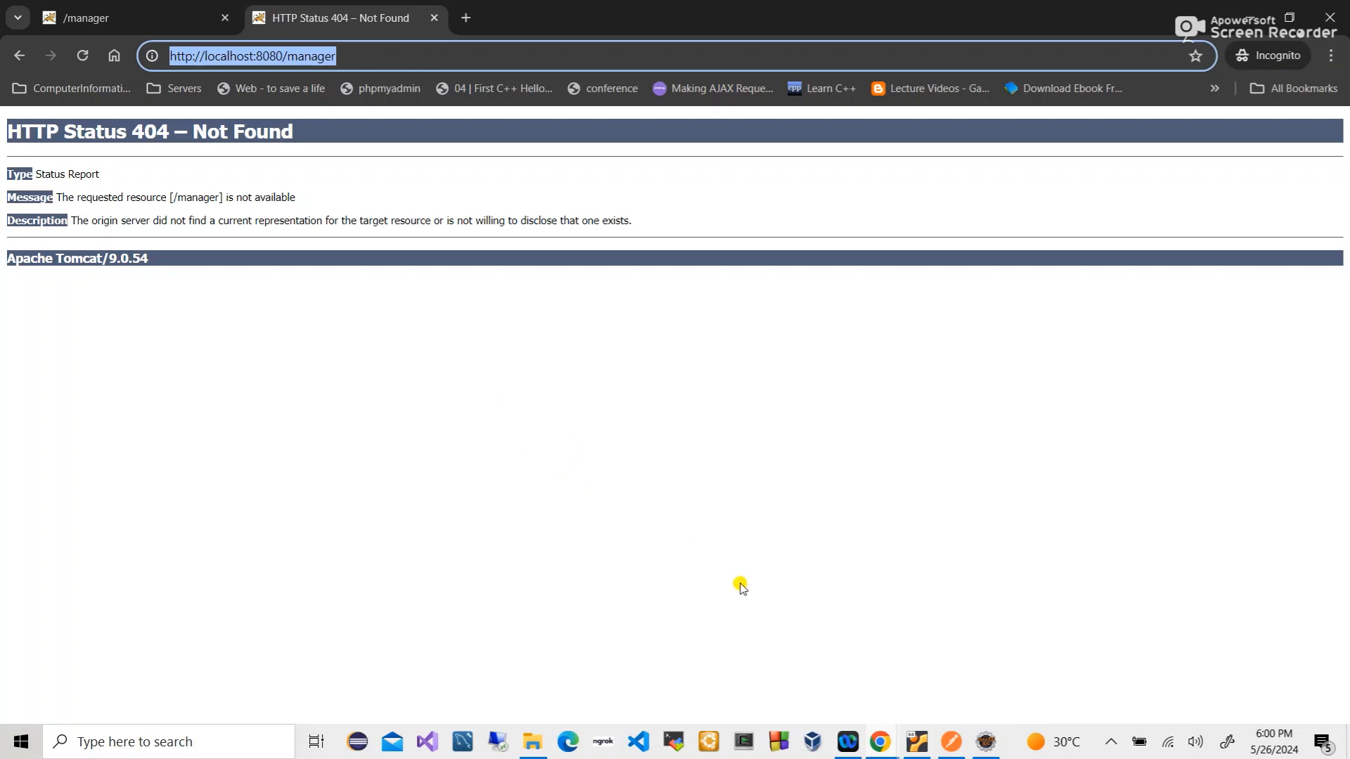
click(532, 744)
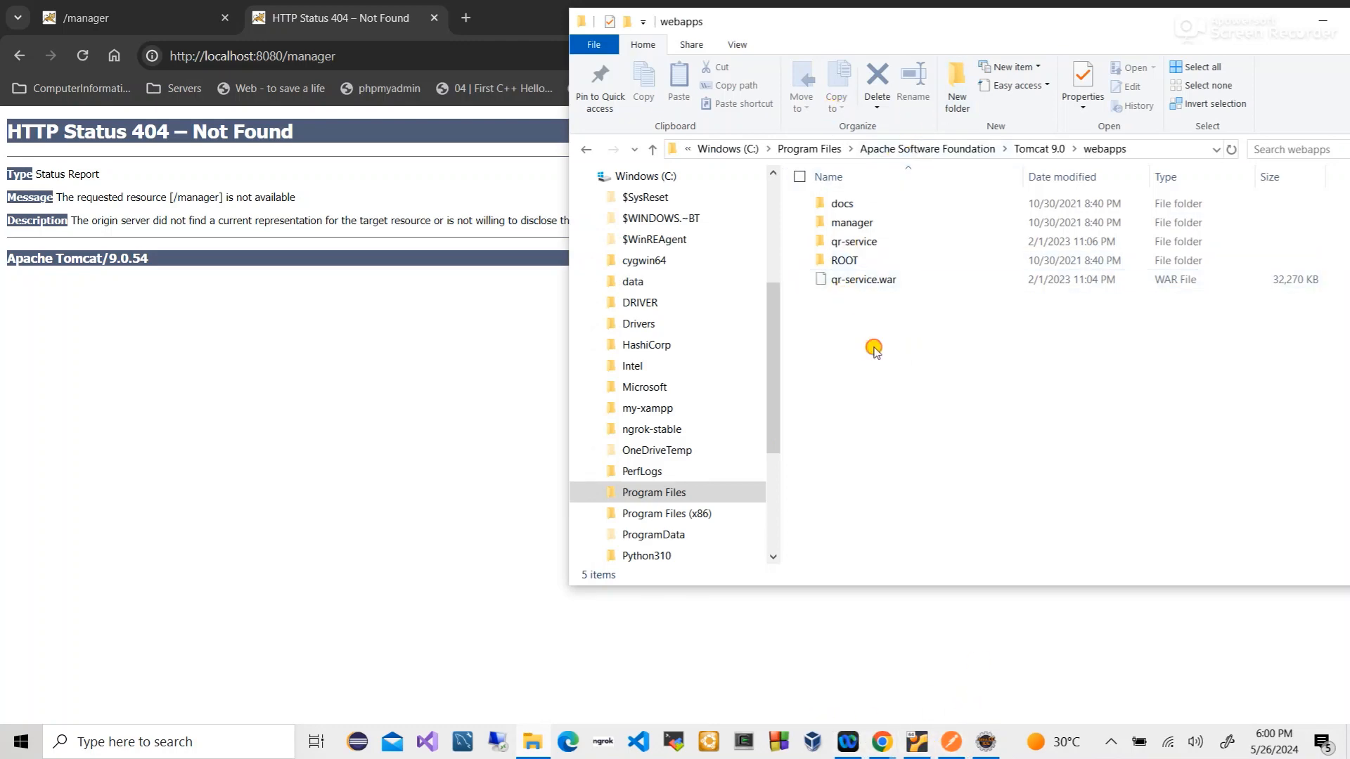
click(985, 742)
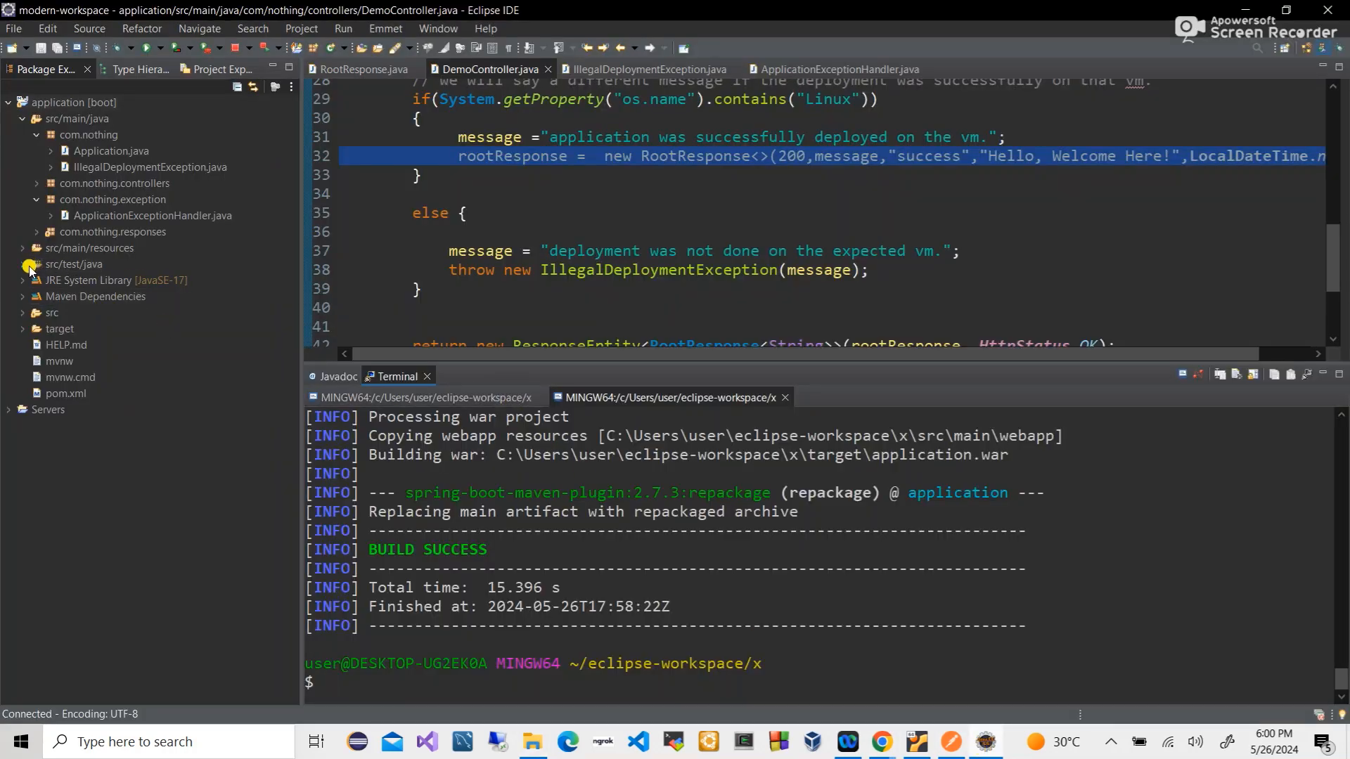
- Refresh the application project so target shows the built application.war
click(22, 328)
click(37, 345)
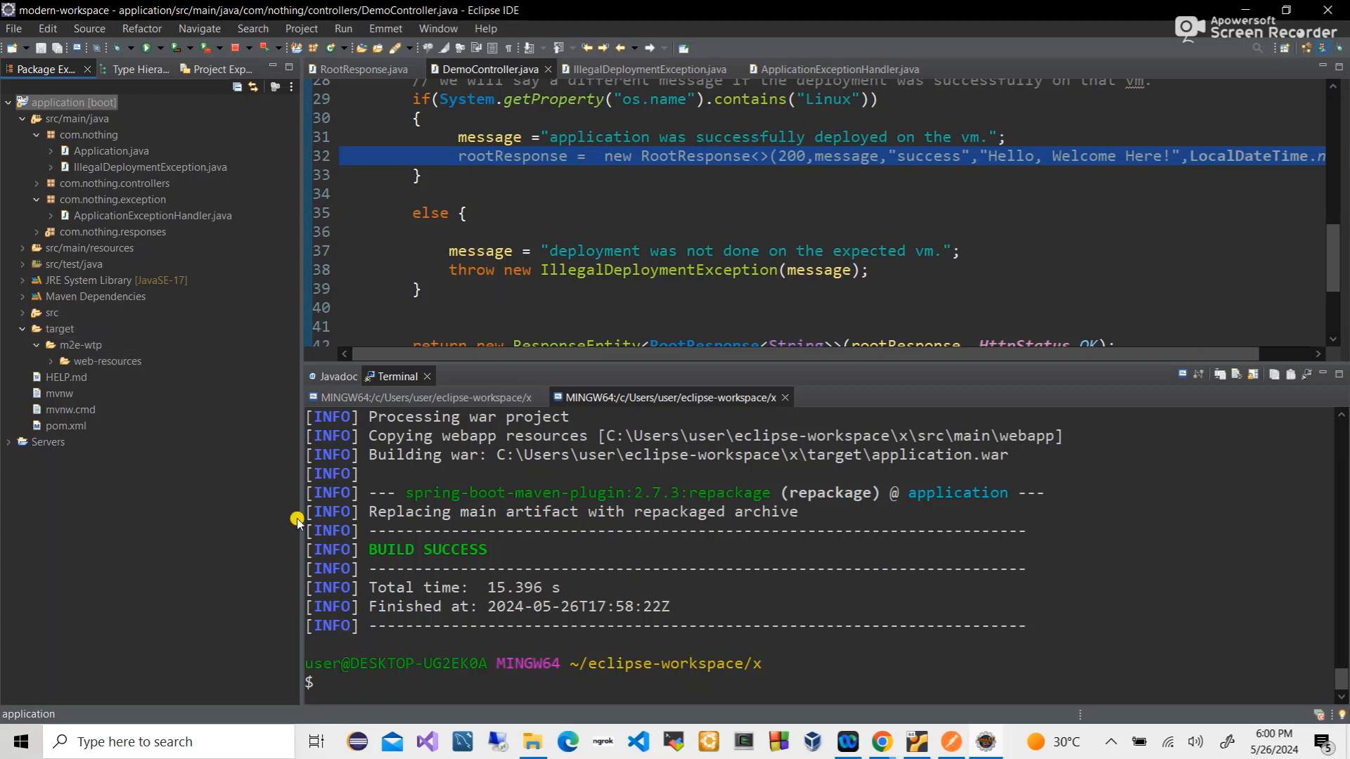
right_click(97, 109)
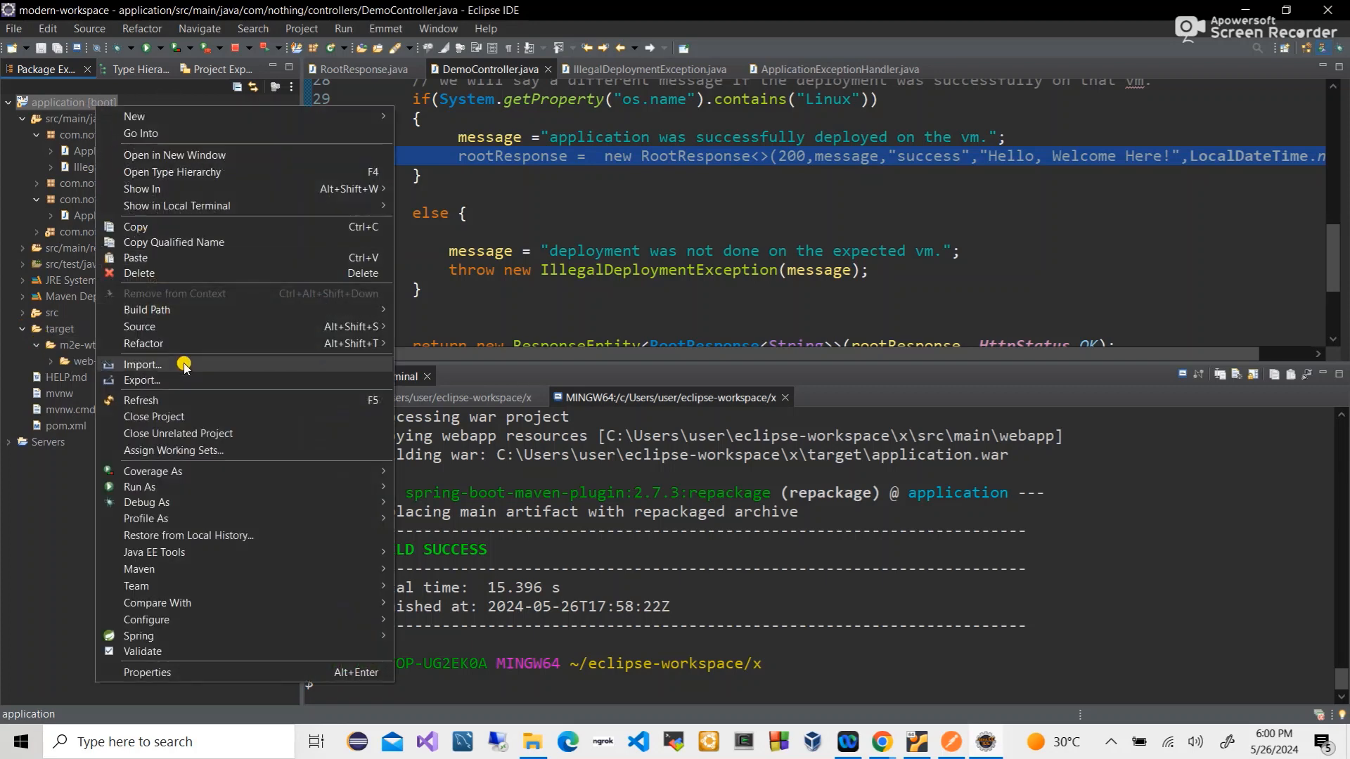
click(161, 401)
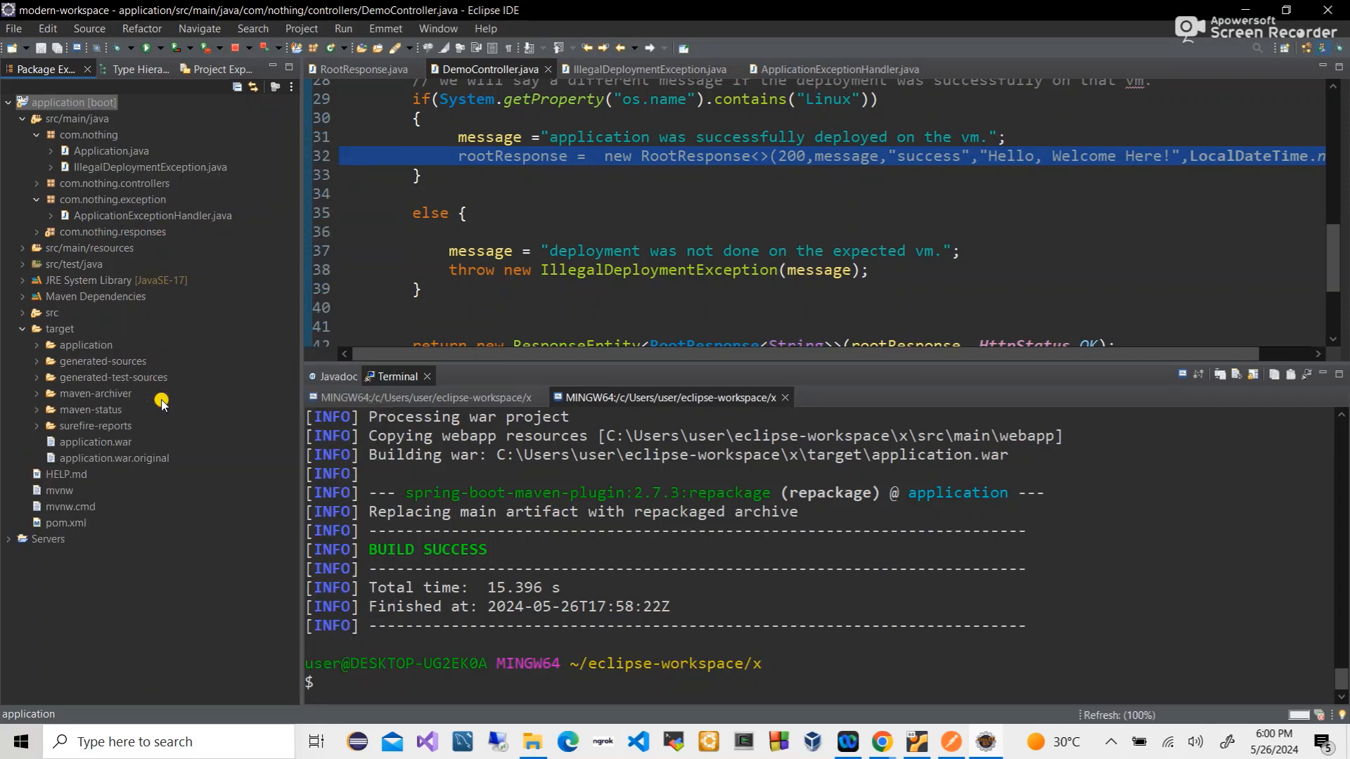
click(90, 443)
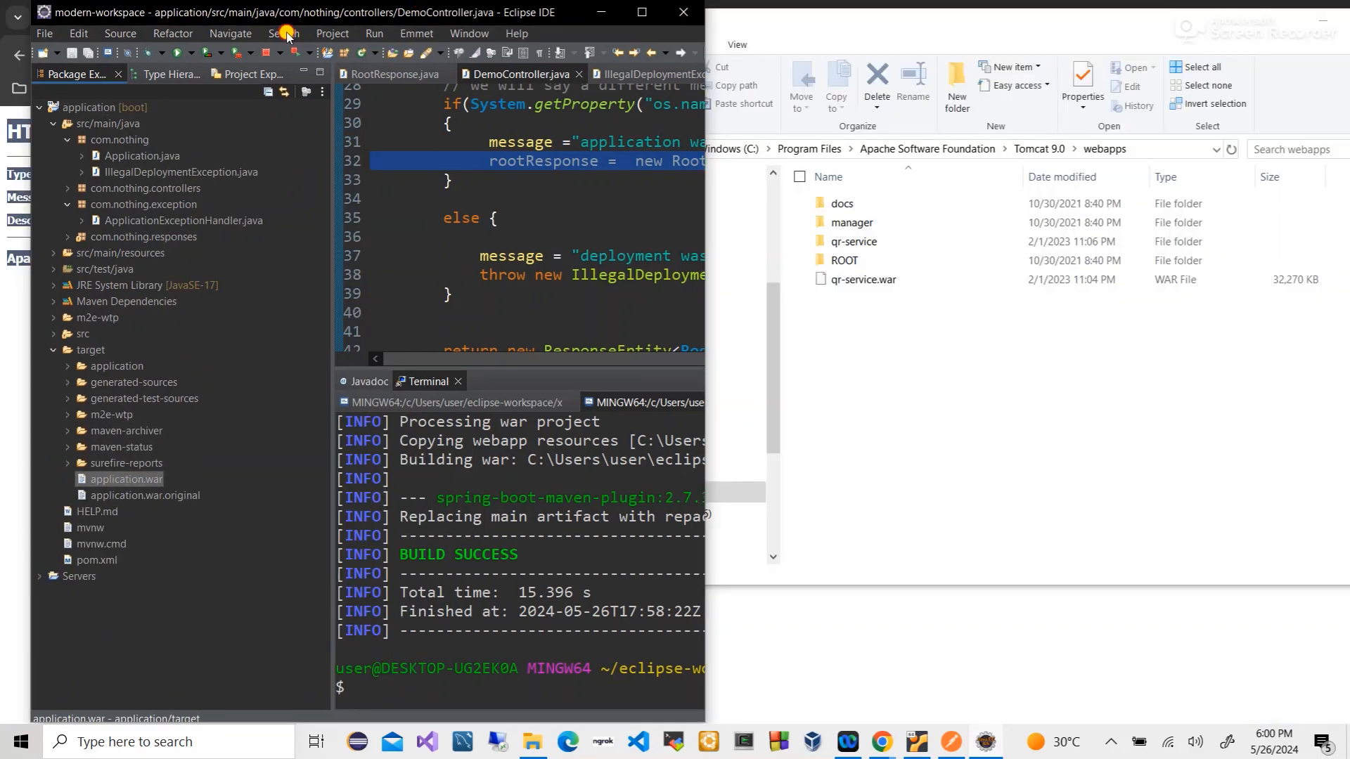
- Copy application.war into Tomcat 9.0's webapps and confirm an application folder appears
drag(382, 14, 3, 148)
click(870, 205)
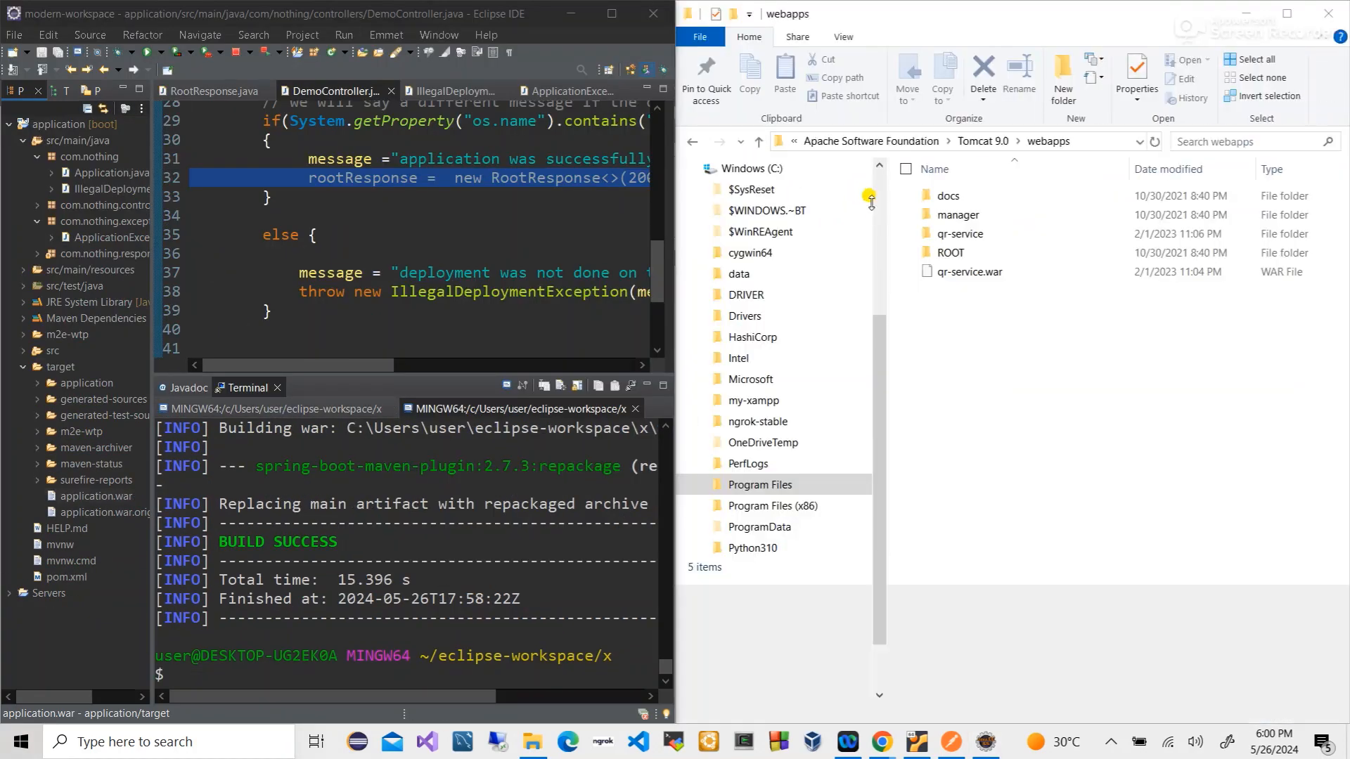
click(74, 498)
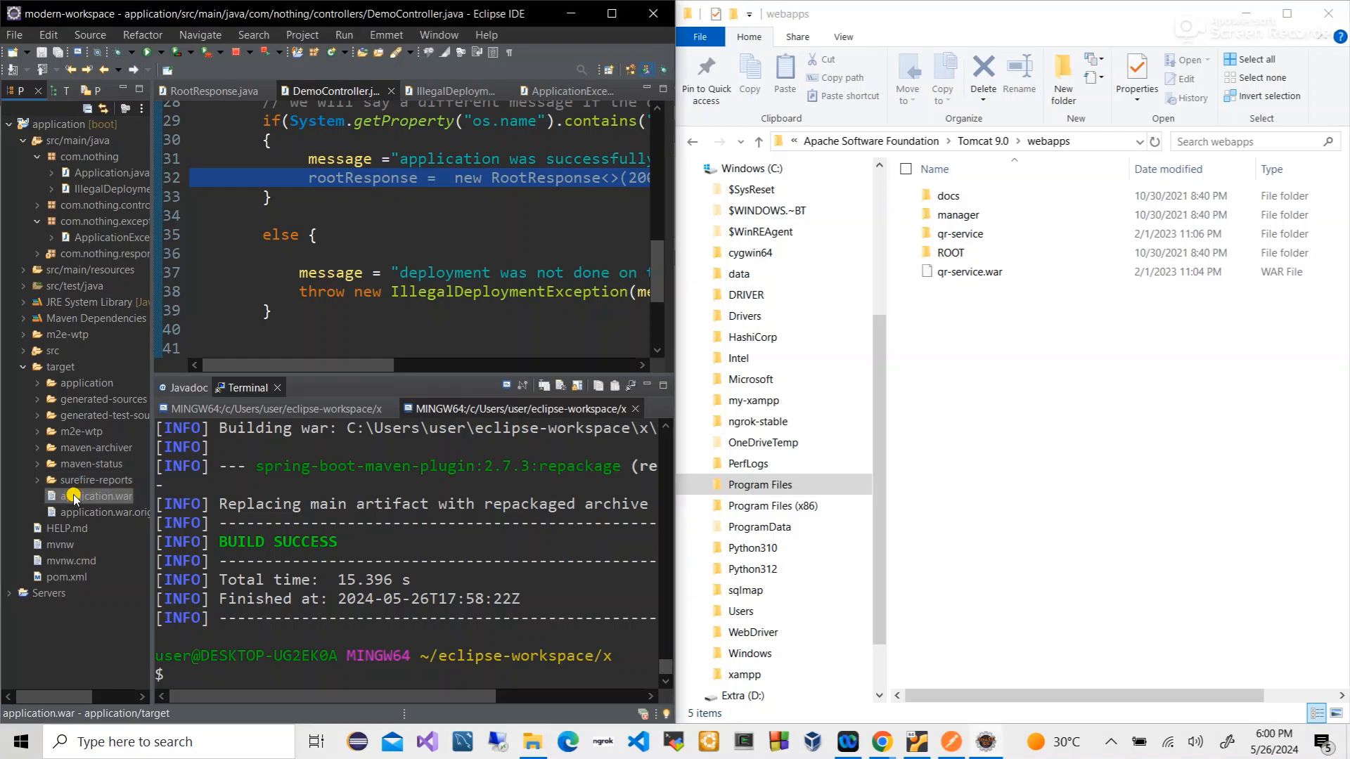
drag(74, 498, 947, 342)
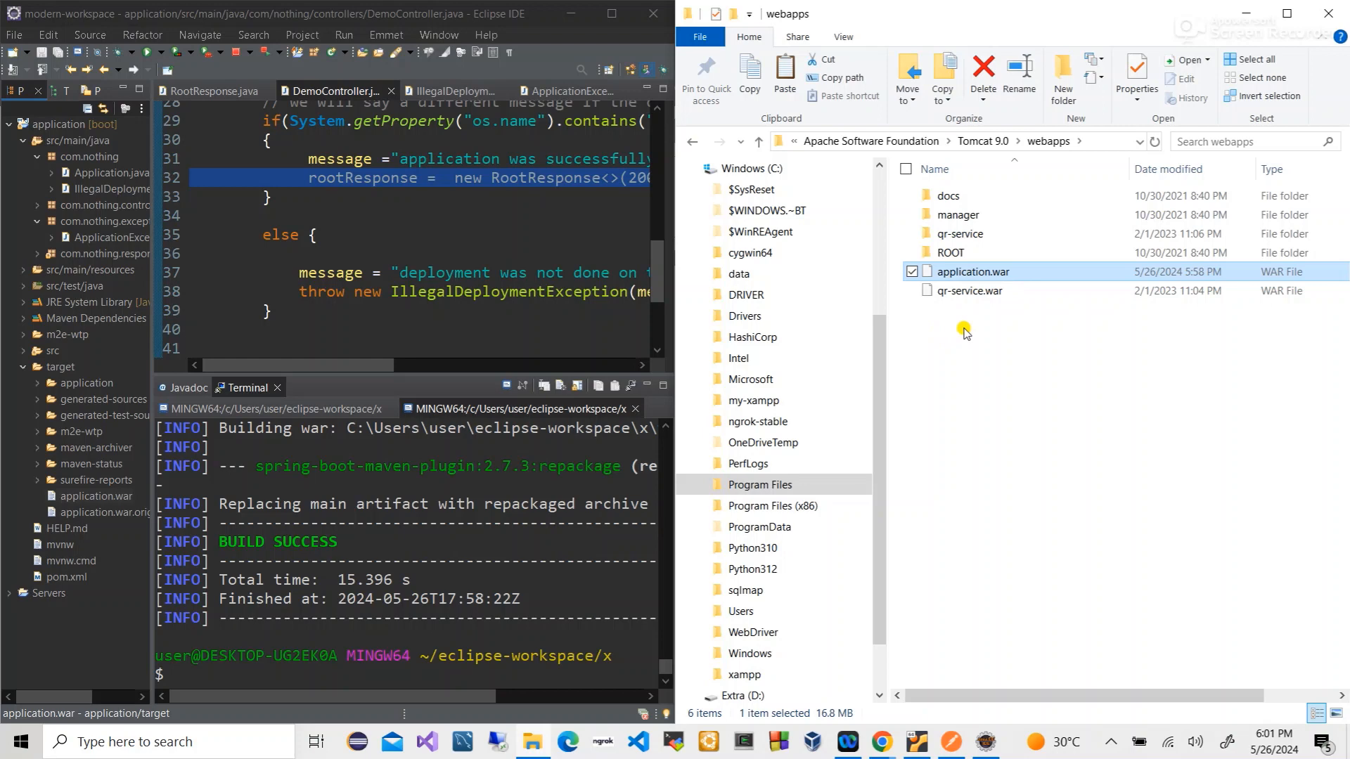
click(1038, 143)
click(983, 141)
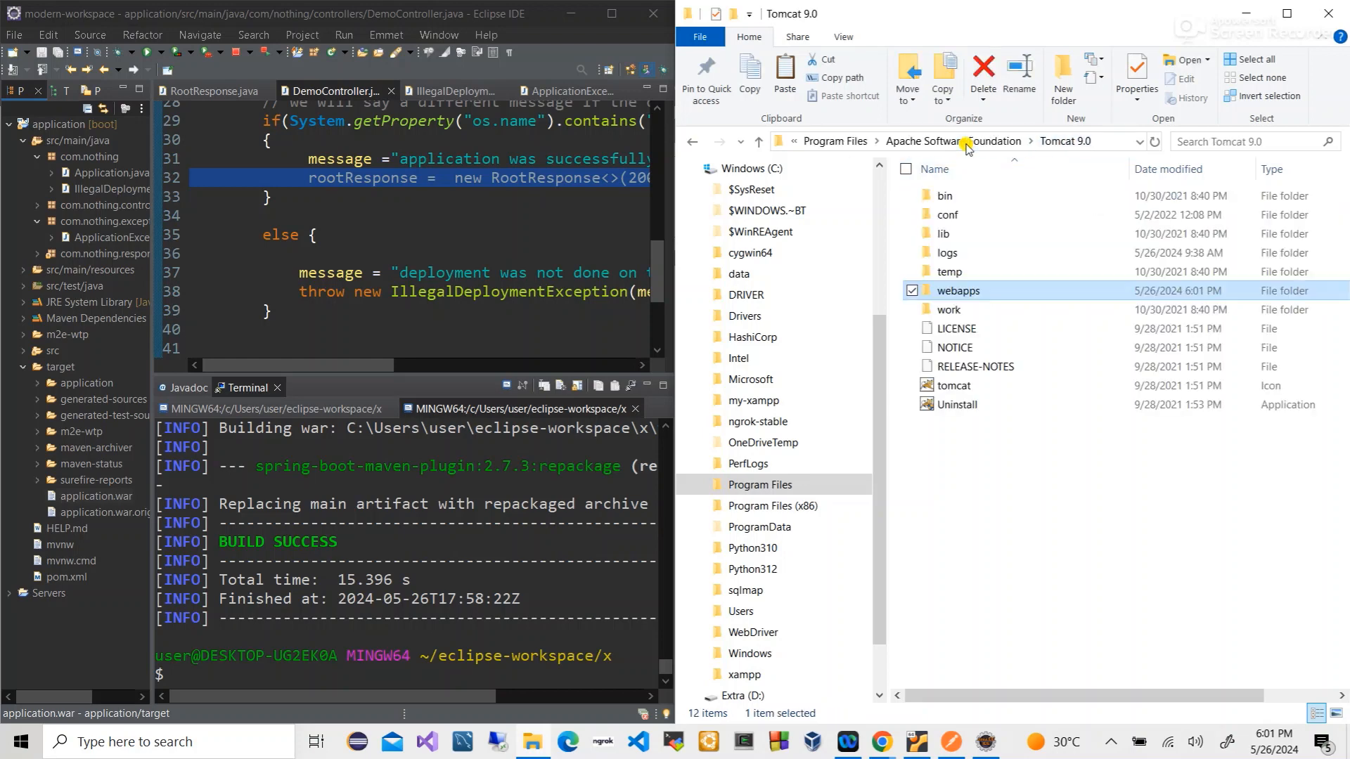
double_click(949, 293)
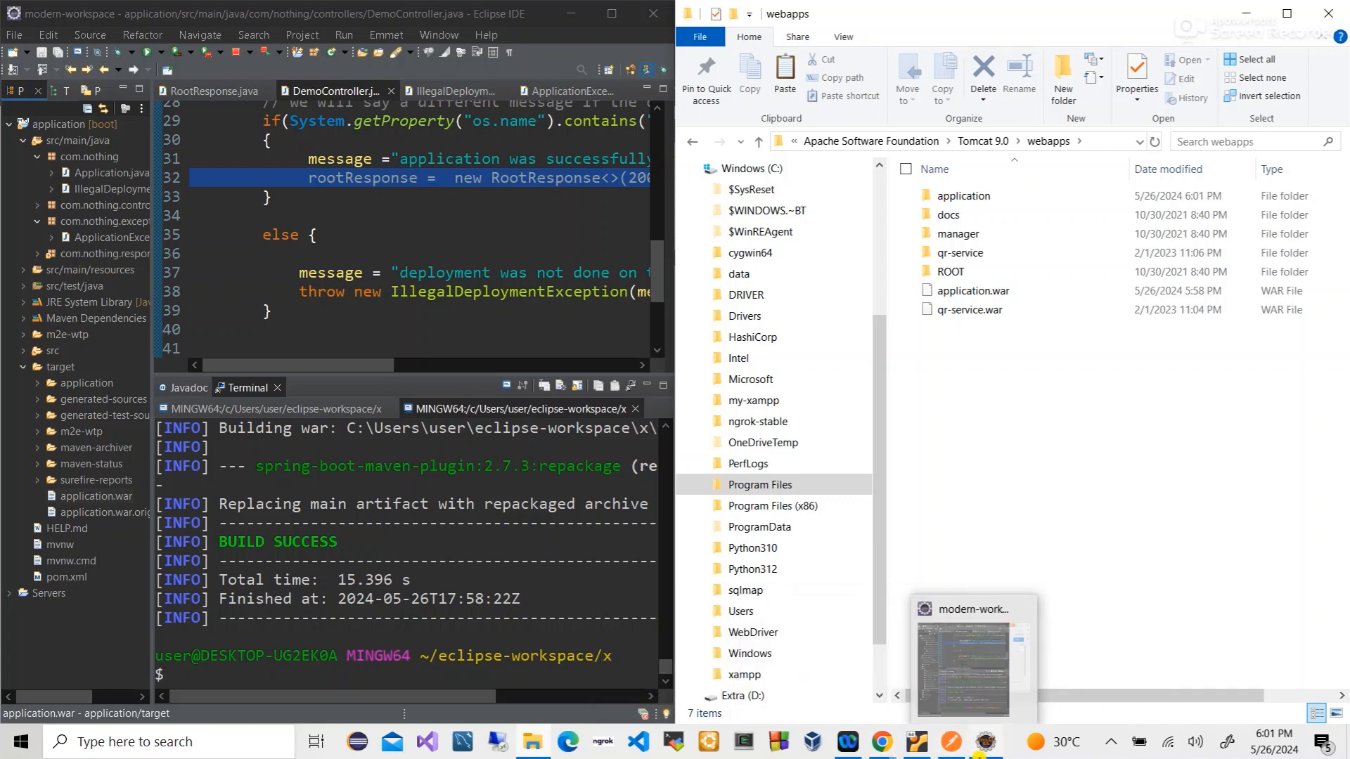
click(951, 741)
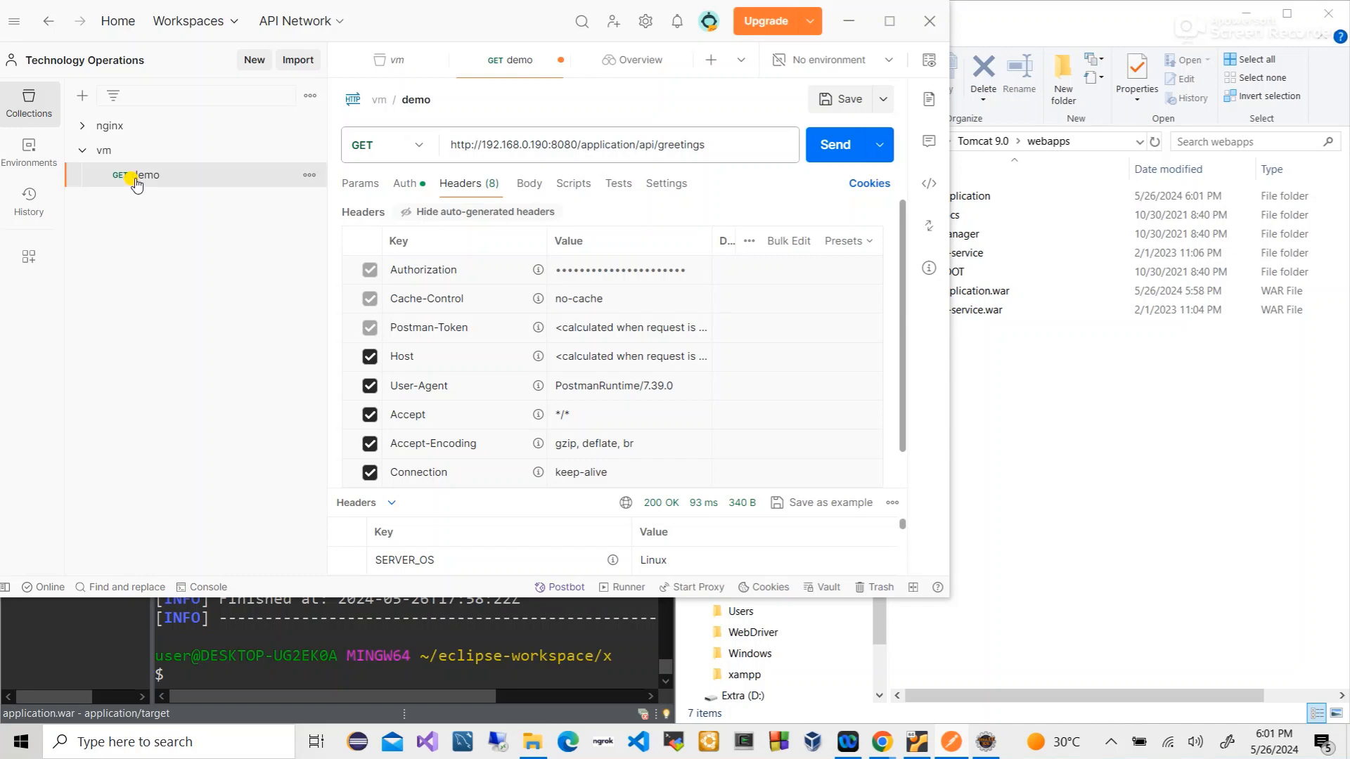
- Duplicate the demo request and name the copy 'demo localhost'
right_click(137, 184)
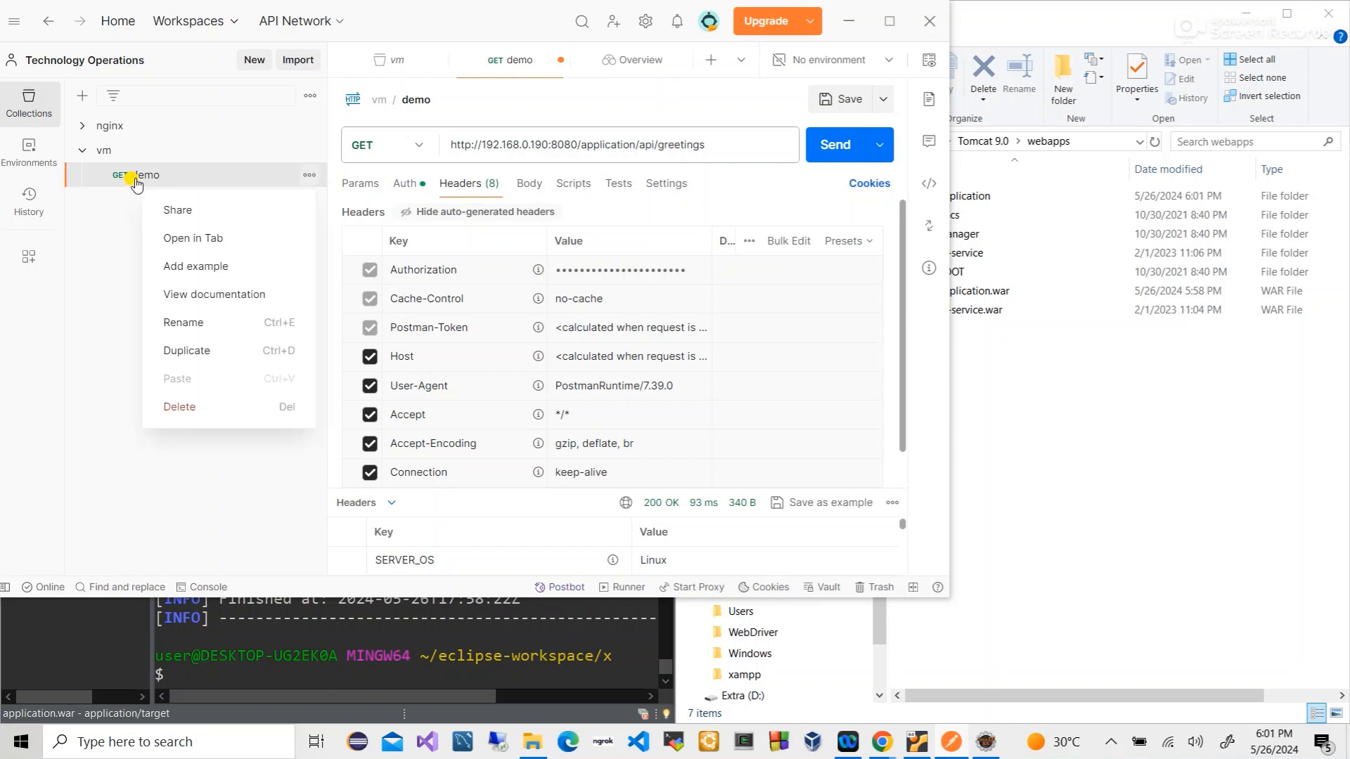
click(180, 350)
click(194, 200)
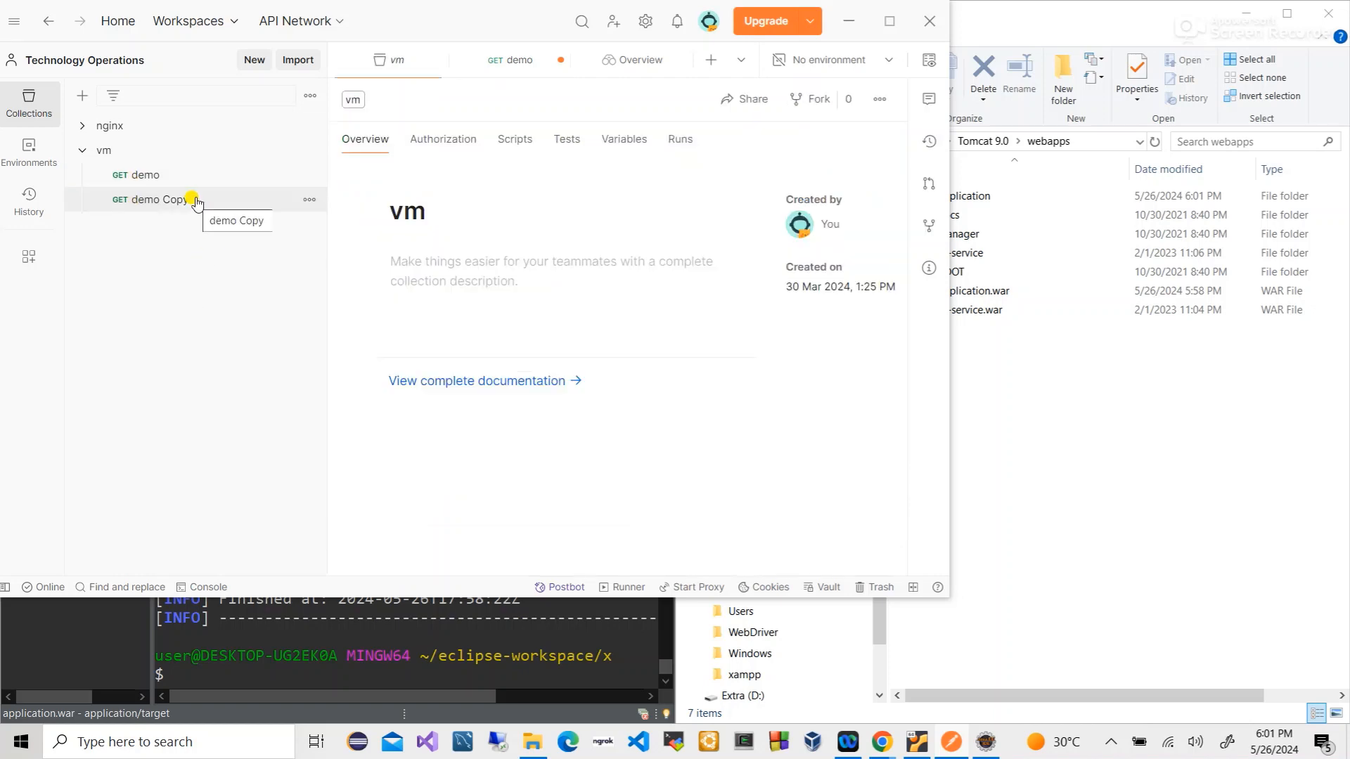
click(439, 91)
double_click(440, 91)
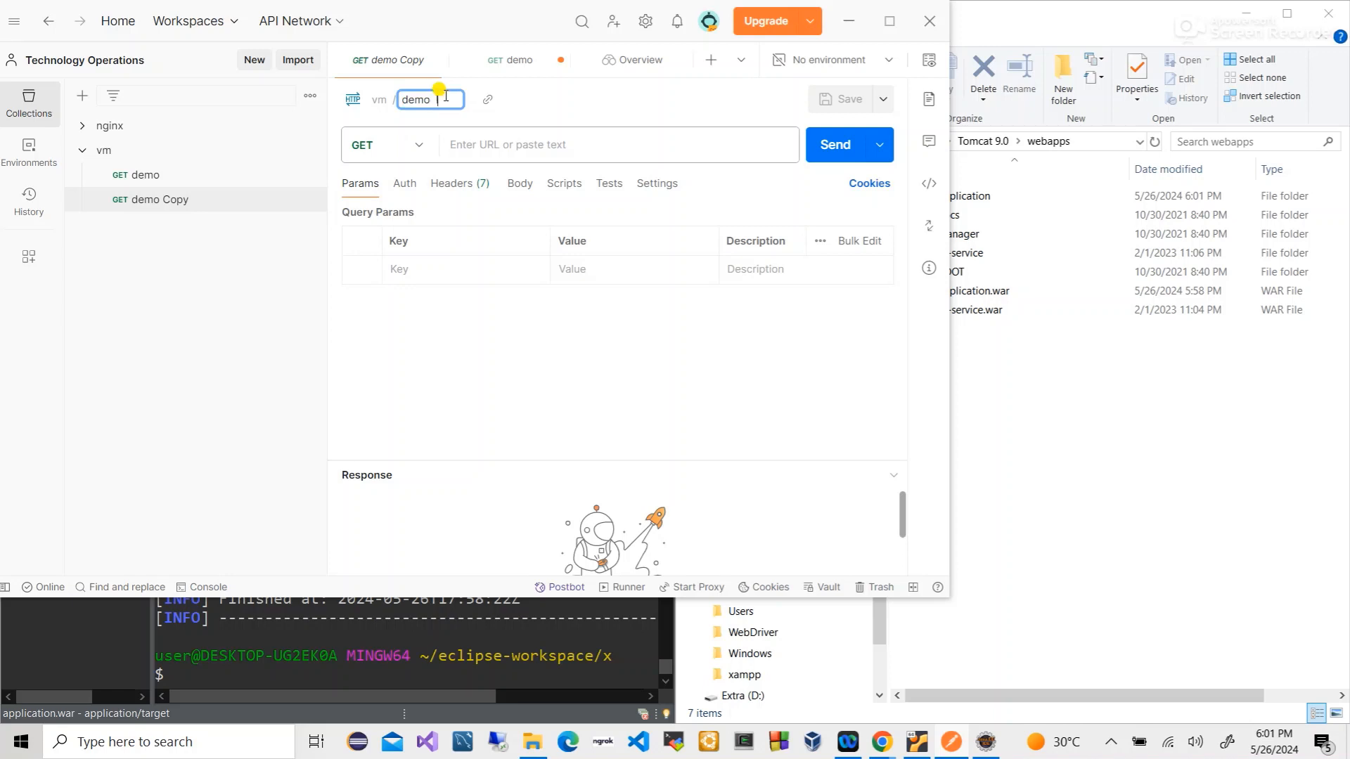
text(localhost)
key(Return)
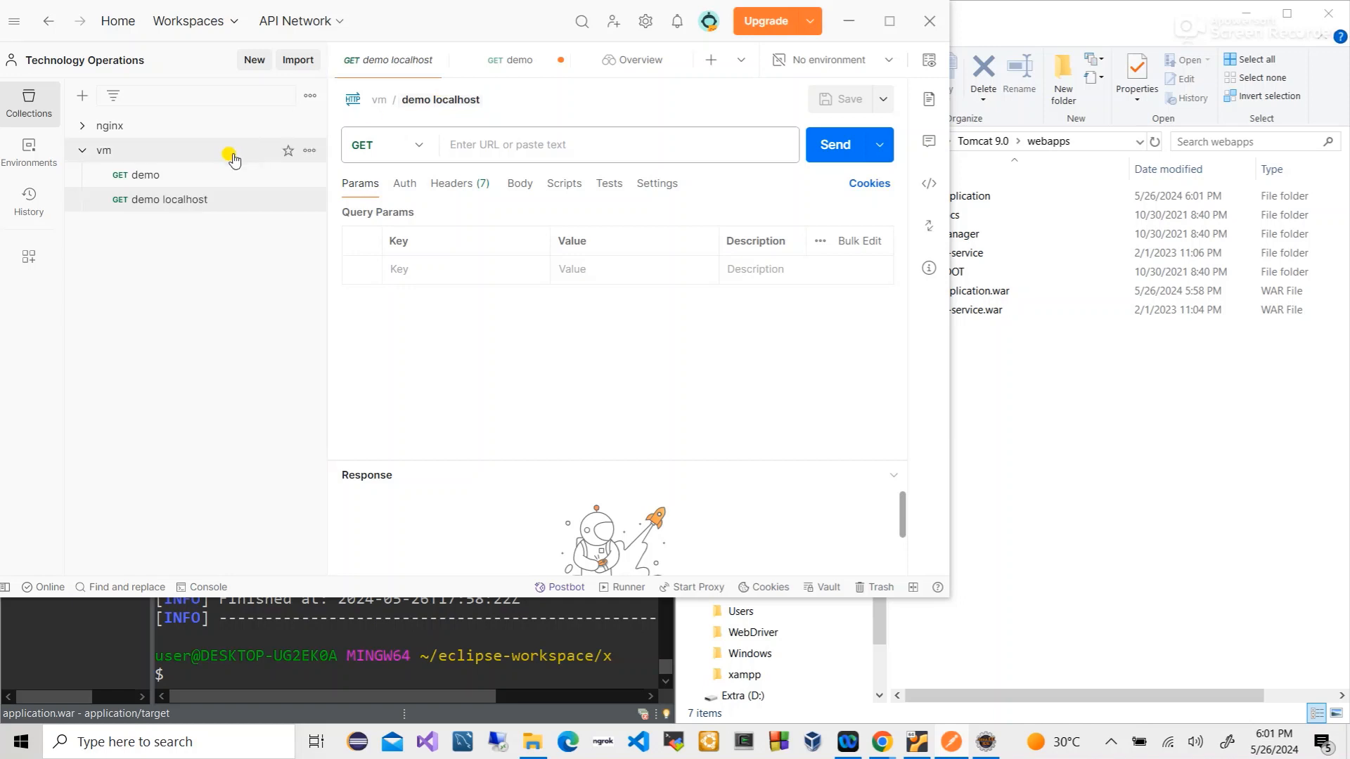
- Rename the original request to 'demo vm' and select its request URL
click(200, 167)
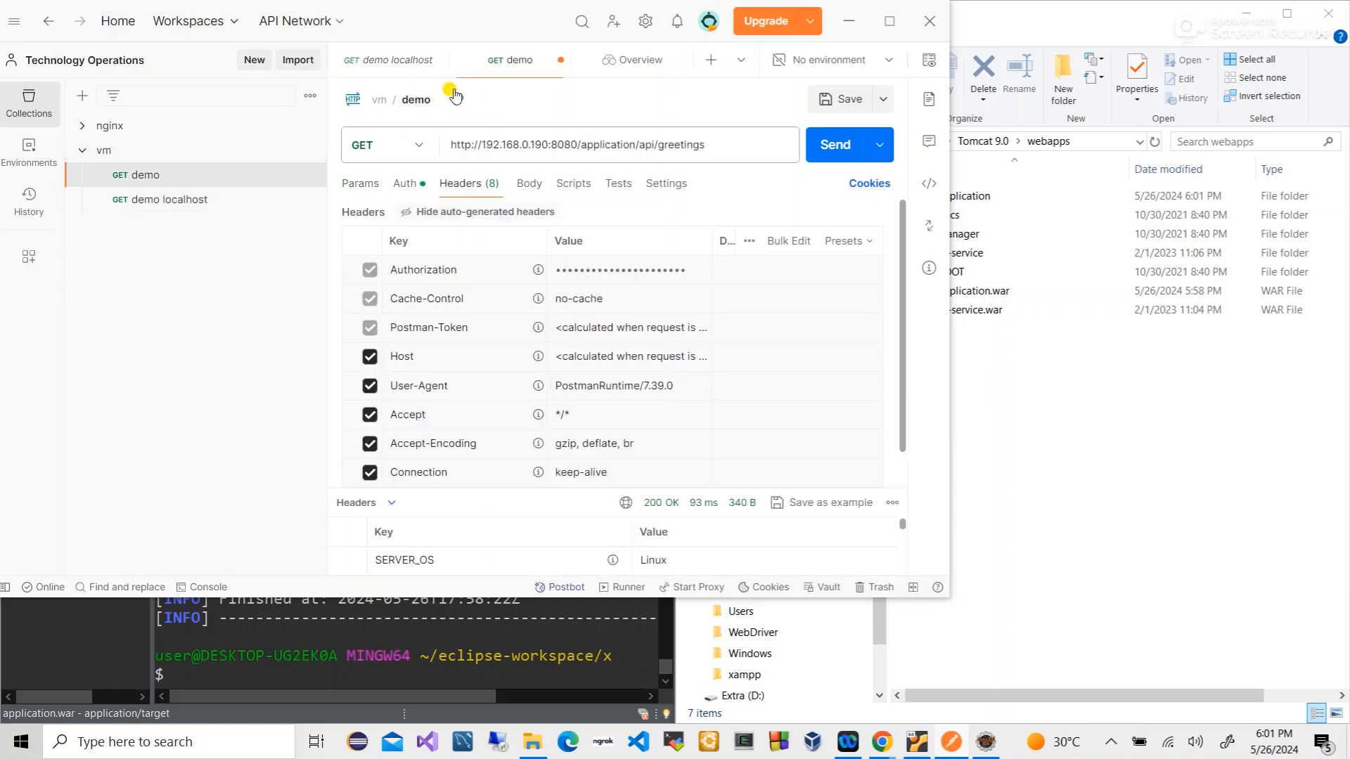
click(416, 99)
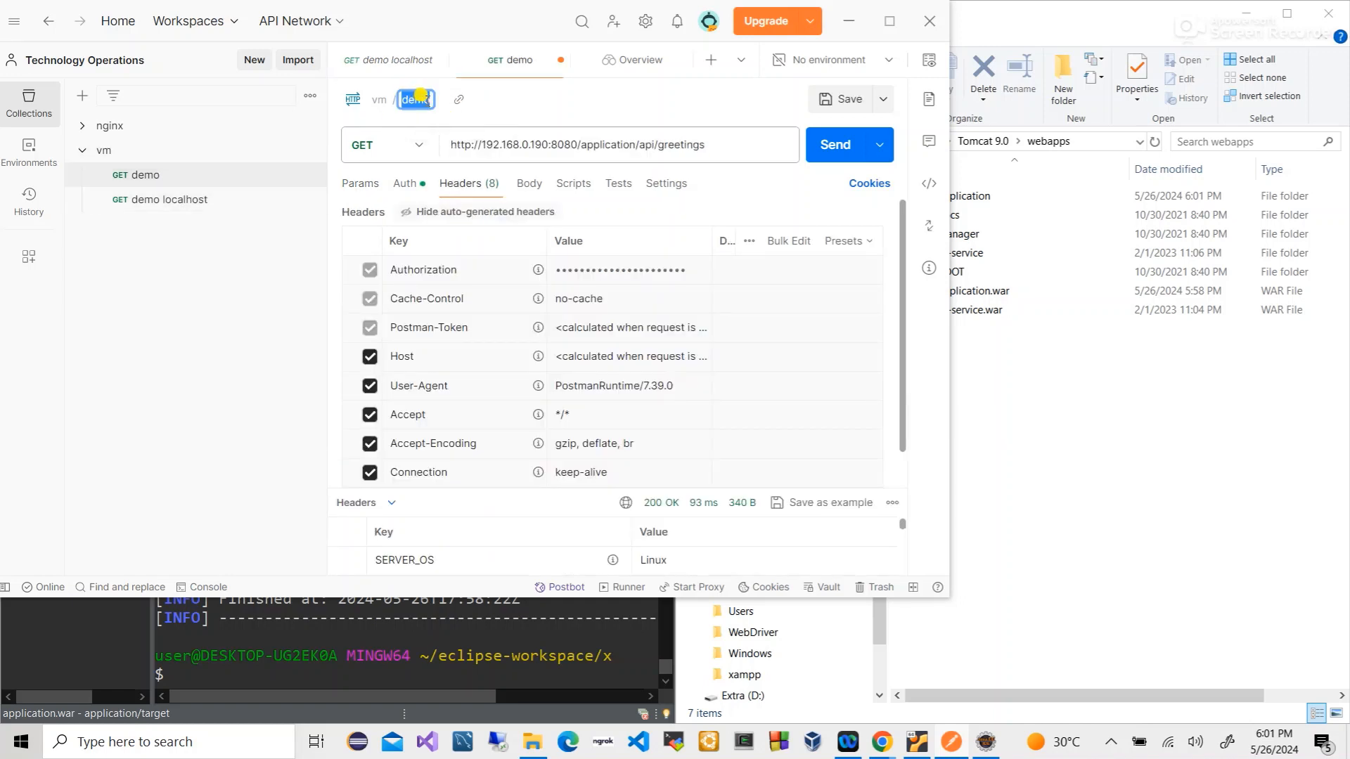
click(431, 102)
text(vm)
key(Return)
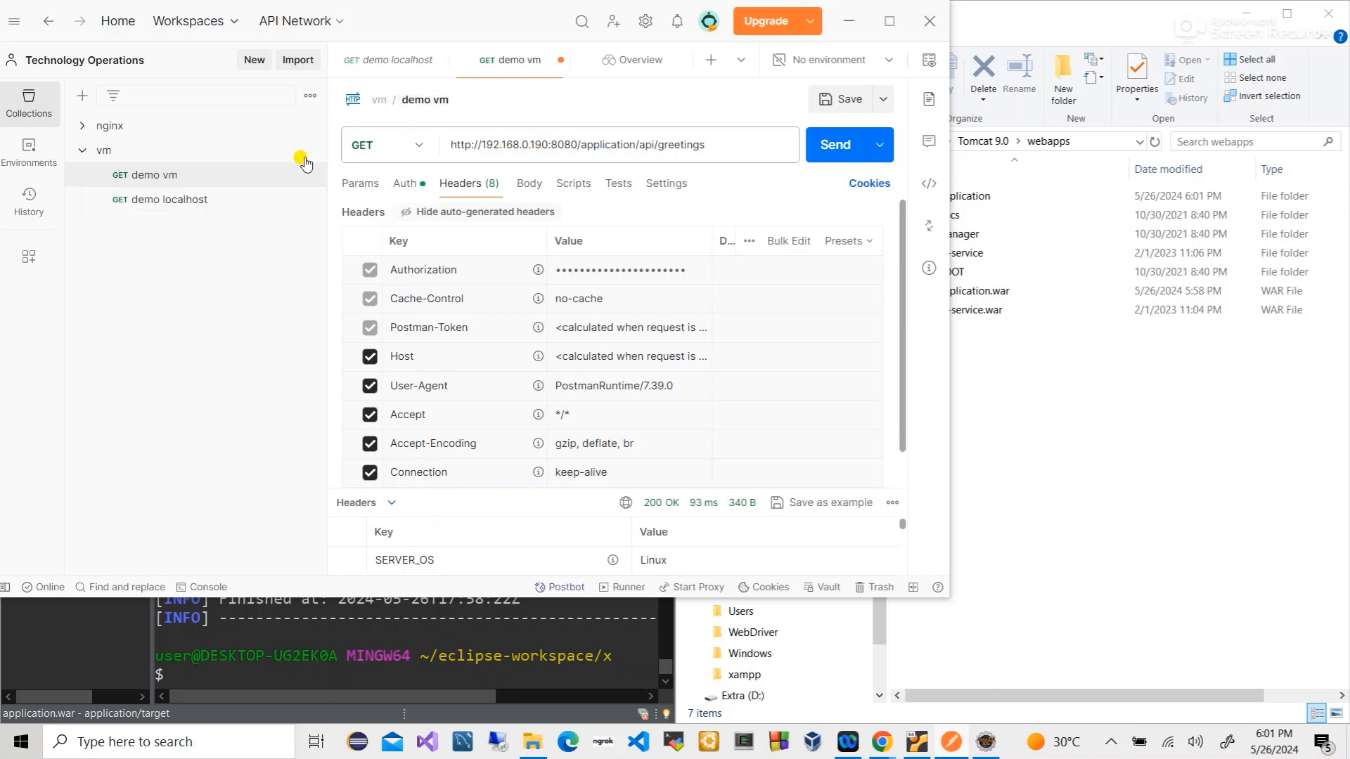
triple_click(589, 144)
key(ctrl+c)
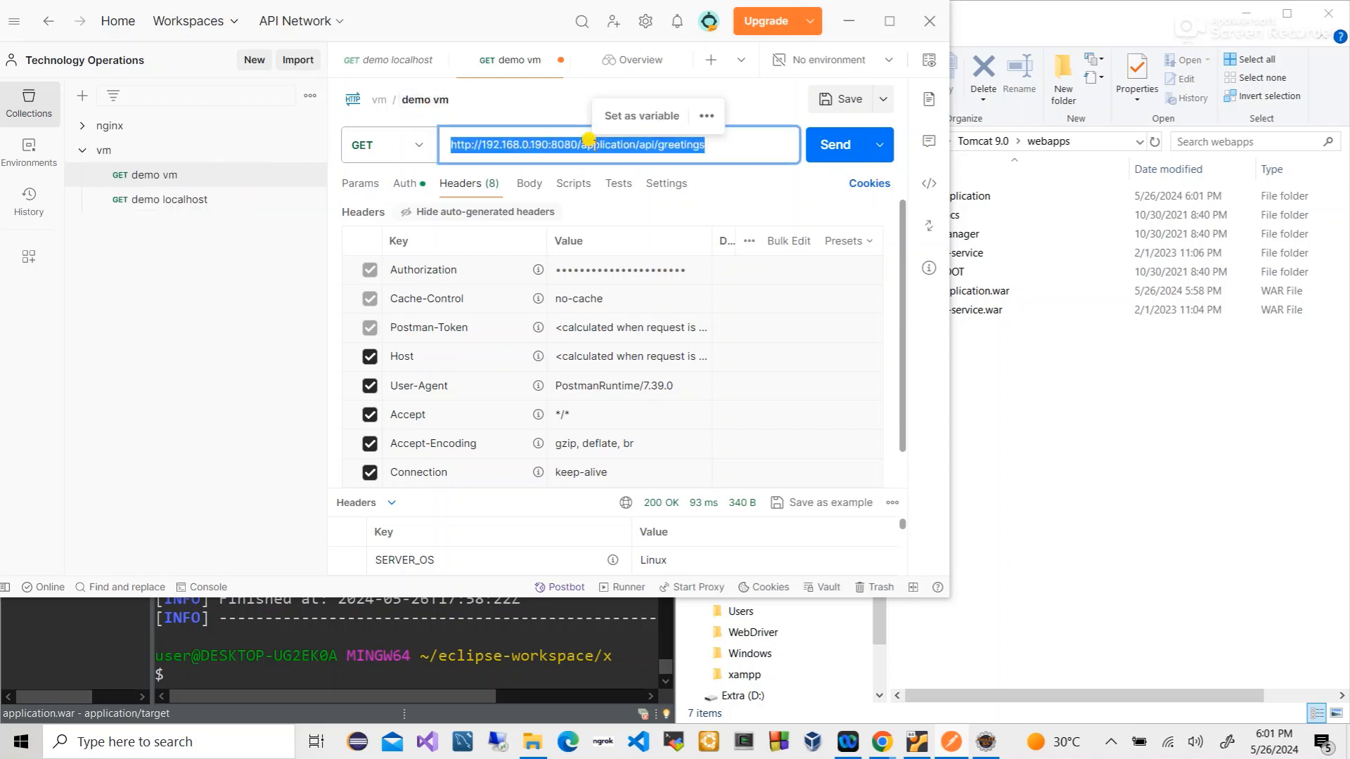
click(187, 199)
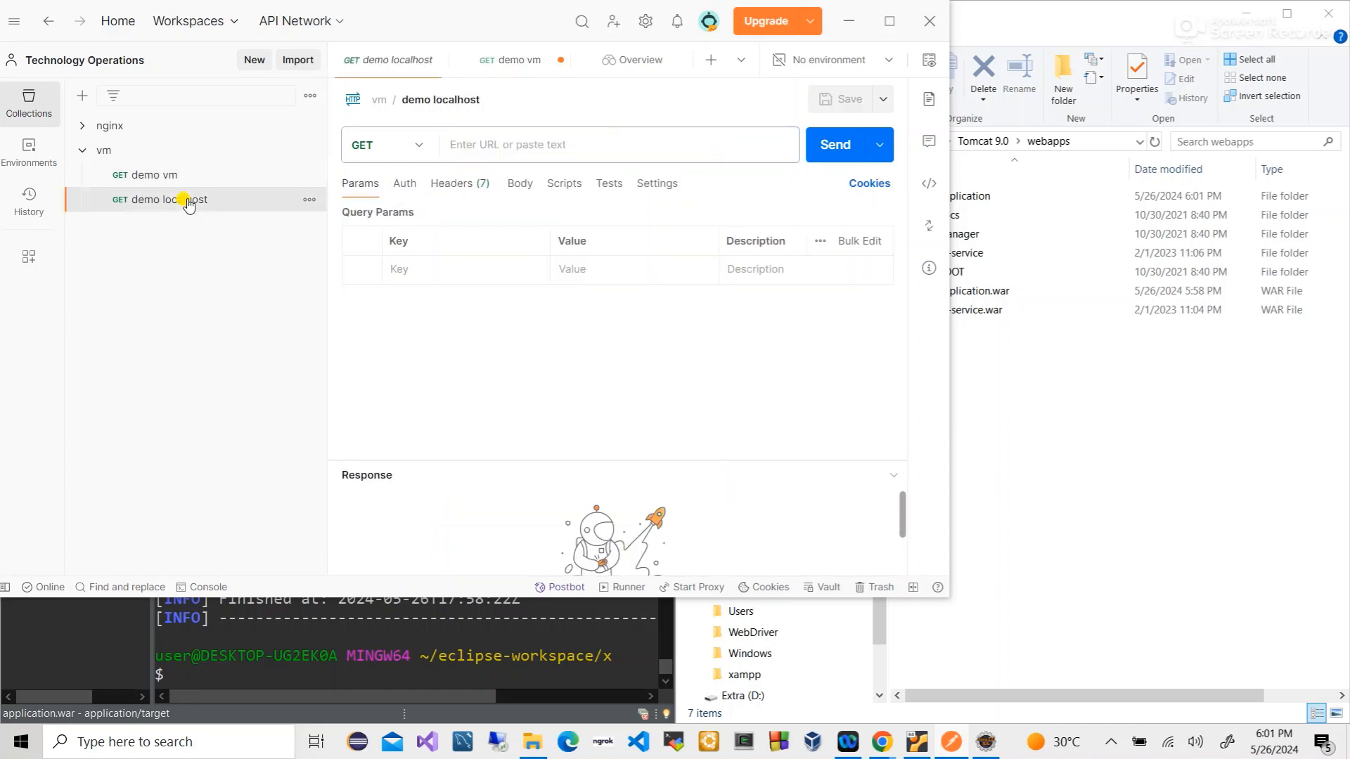
- Paste the VM greetings URL, swap its host for localhost, send it and read the 404 response
click(465, 144)
key(ctrl+v)
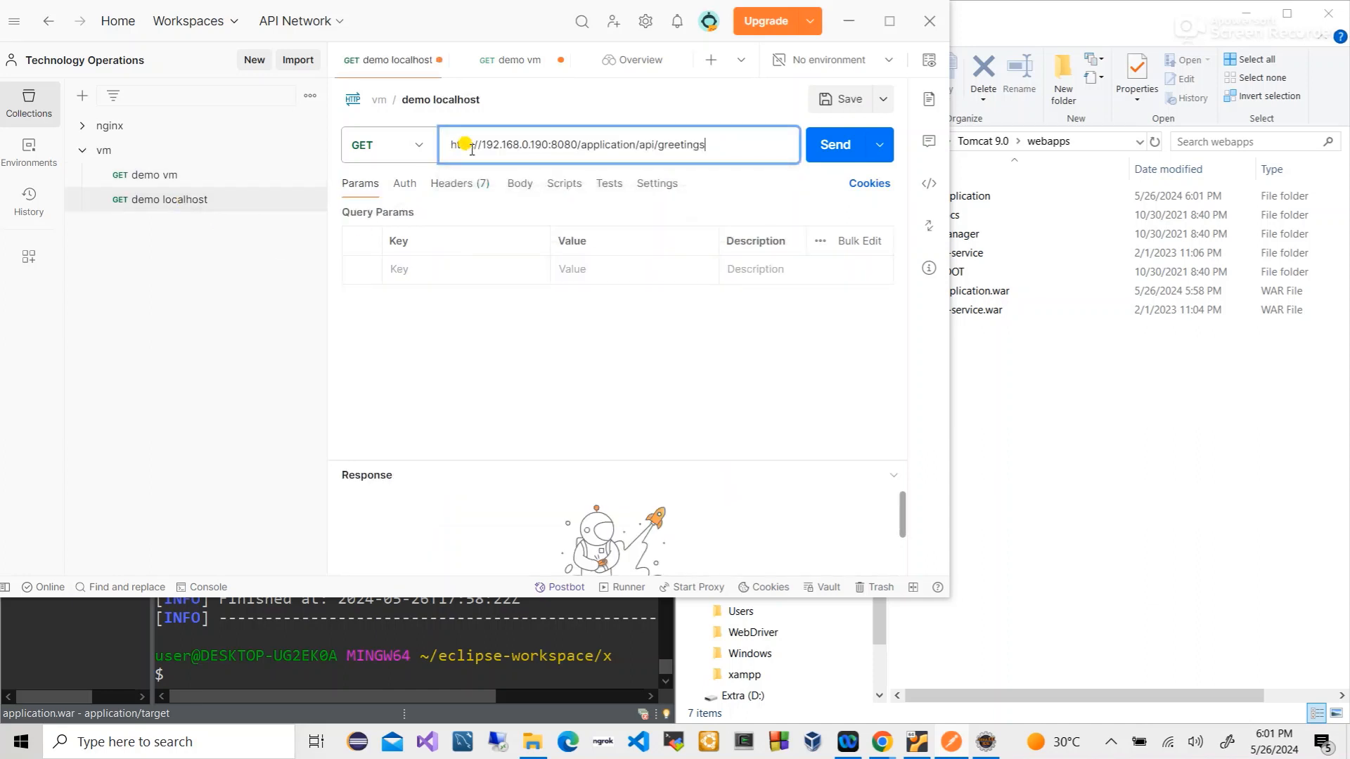
click(550, 146)
key(BackSpace)
key(BackSpace)
key(BackSpace)
key(BackSpace)
key(BackSpace)
key(BackSpace)
key(BackSpace)
key(BackSpace)
key(BackSpace)
key(BackSpace)
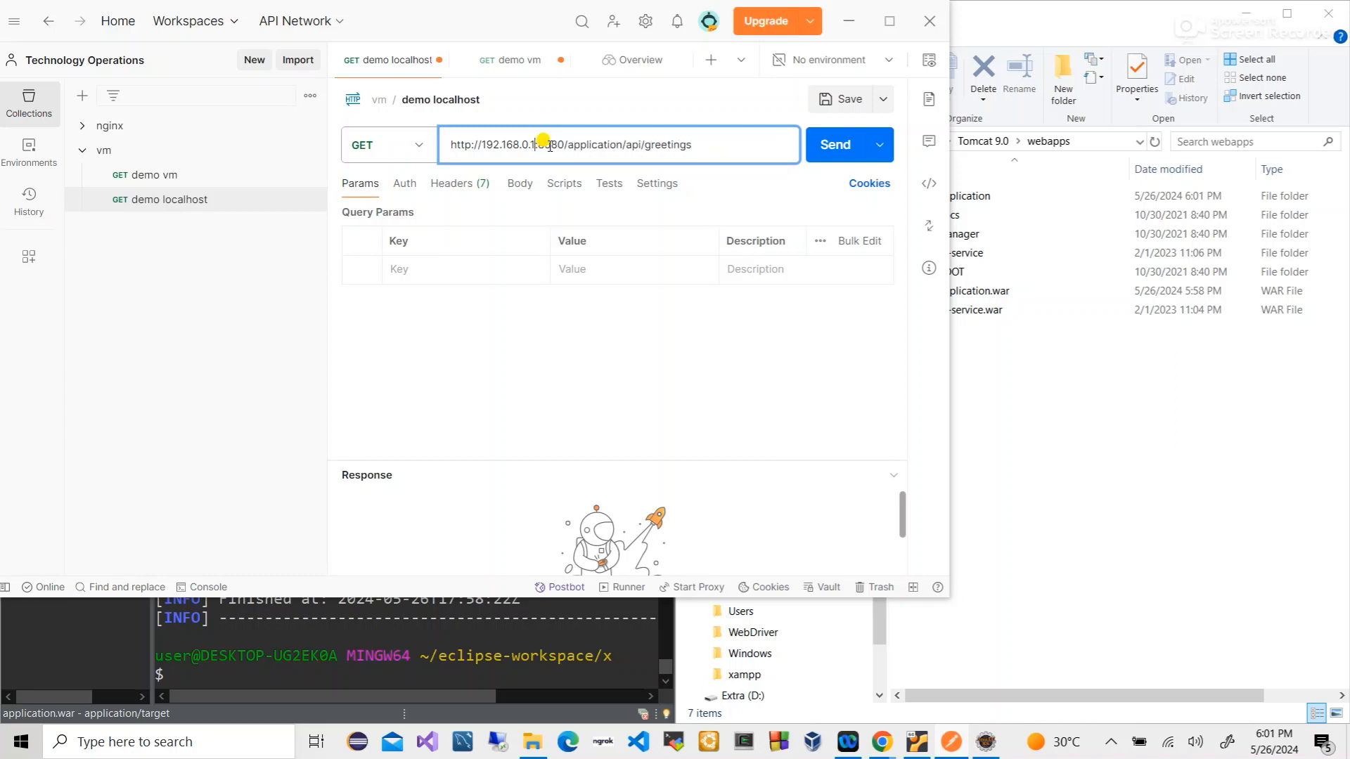
key(BackSpace)
key(BackSpace)
text(2)
key(BackSpace)
key(BackSpace)
text(localhost)
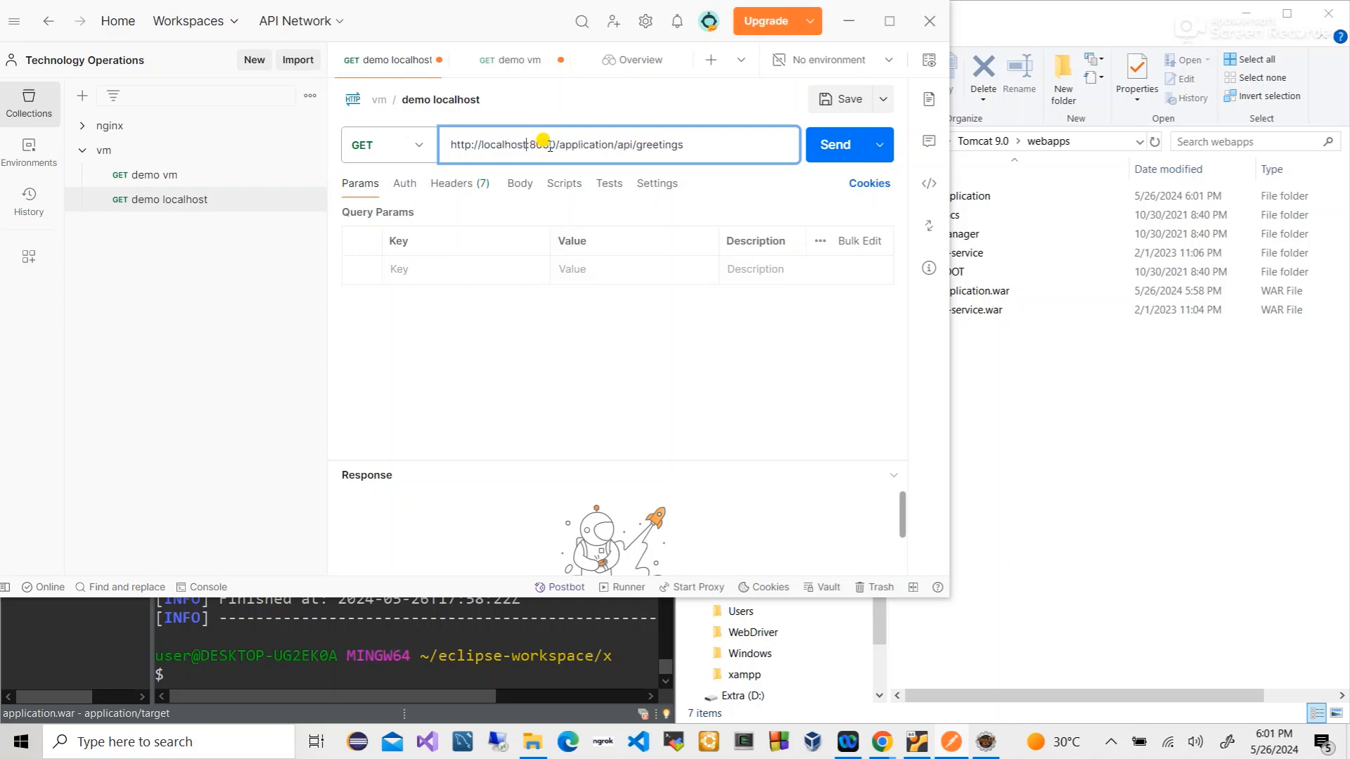
key(Return)
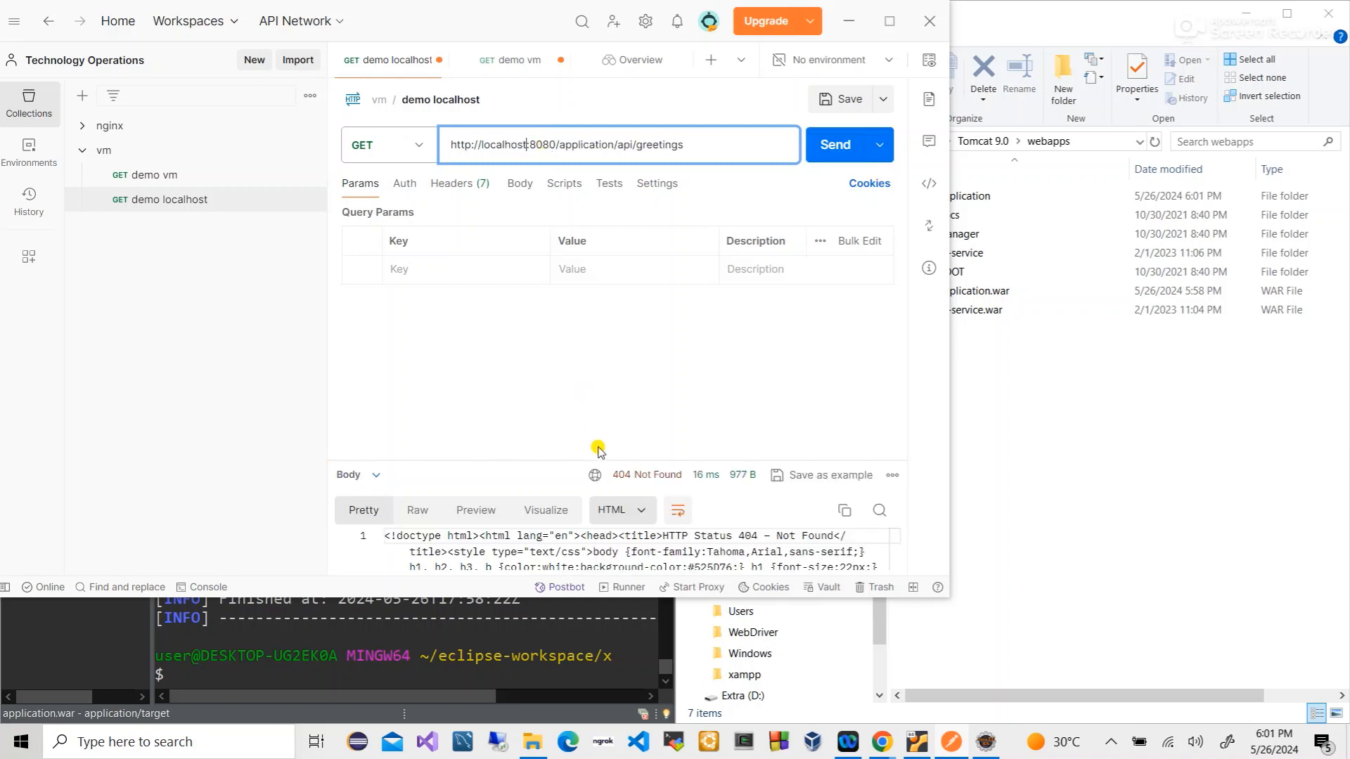
drag(596, 461, 602, 304)
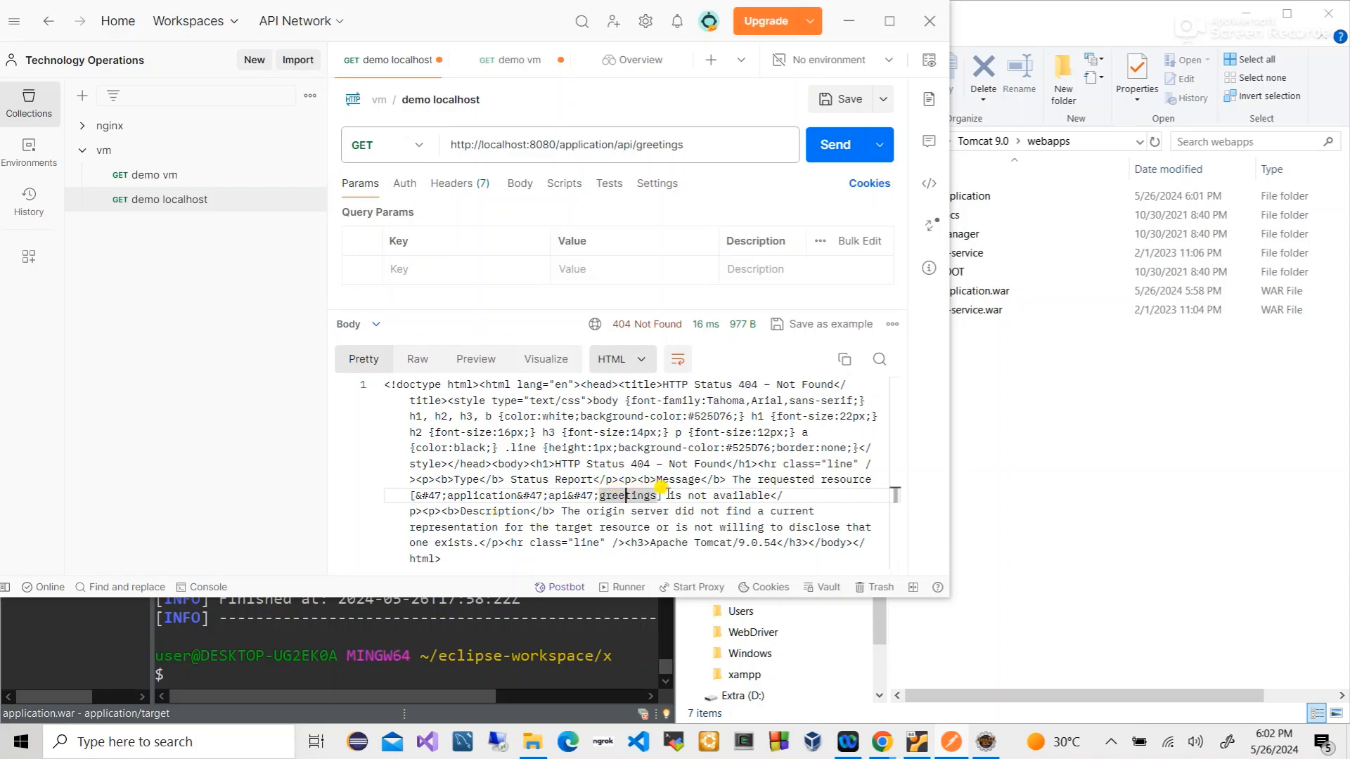
click(569, 482)
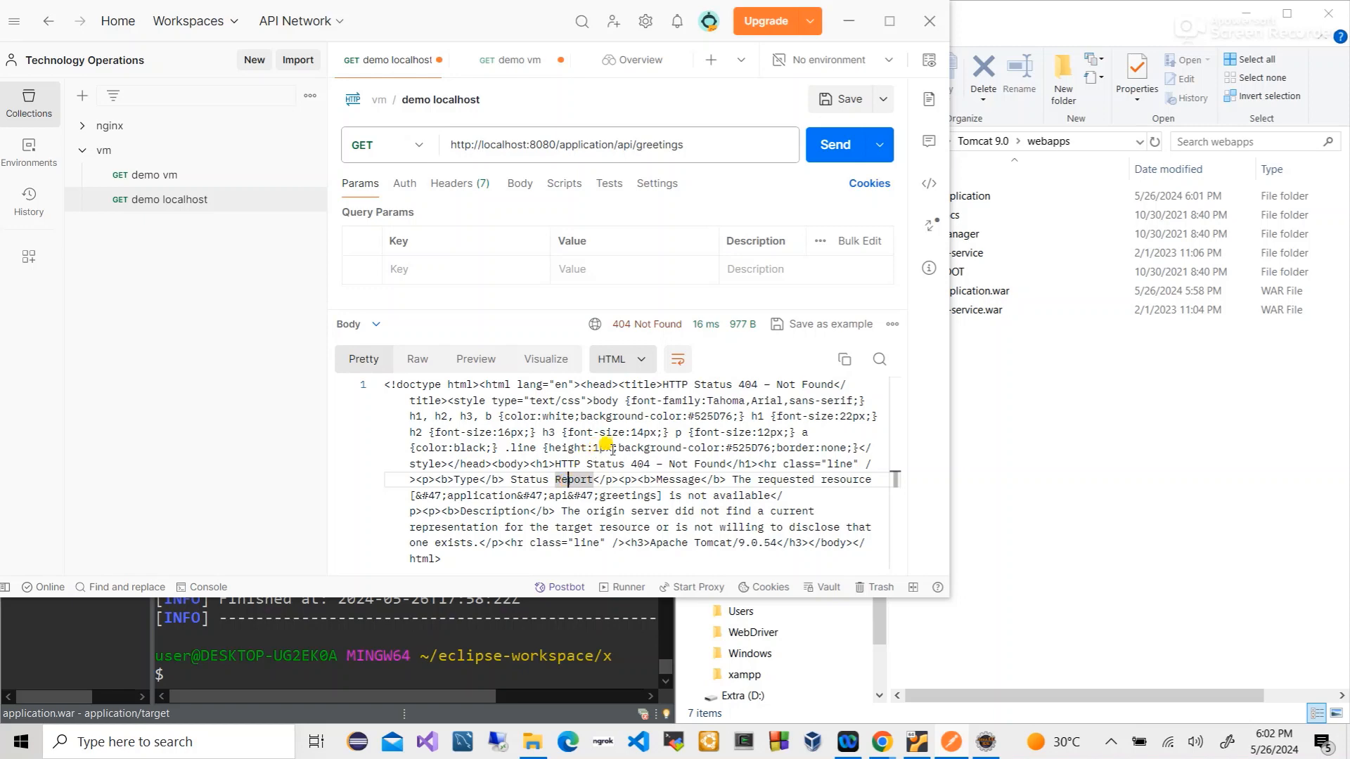
- Resend the demo localhost request twice, still getting 404 Not Found
click(633, 145)
key(Return)
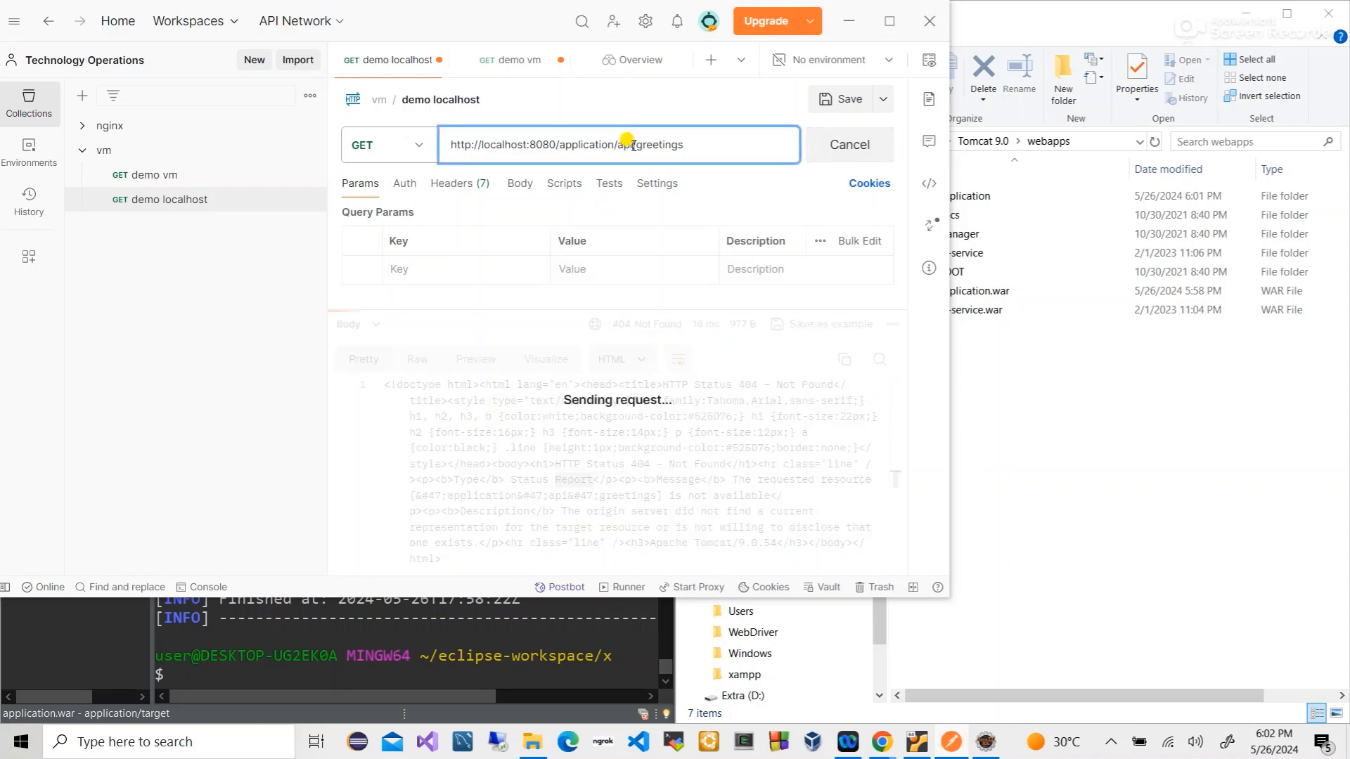
key(Return)
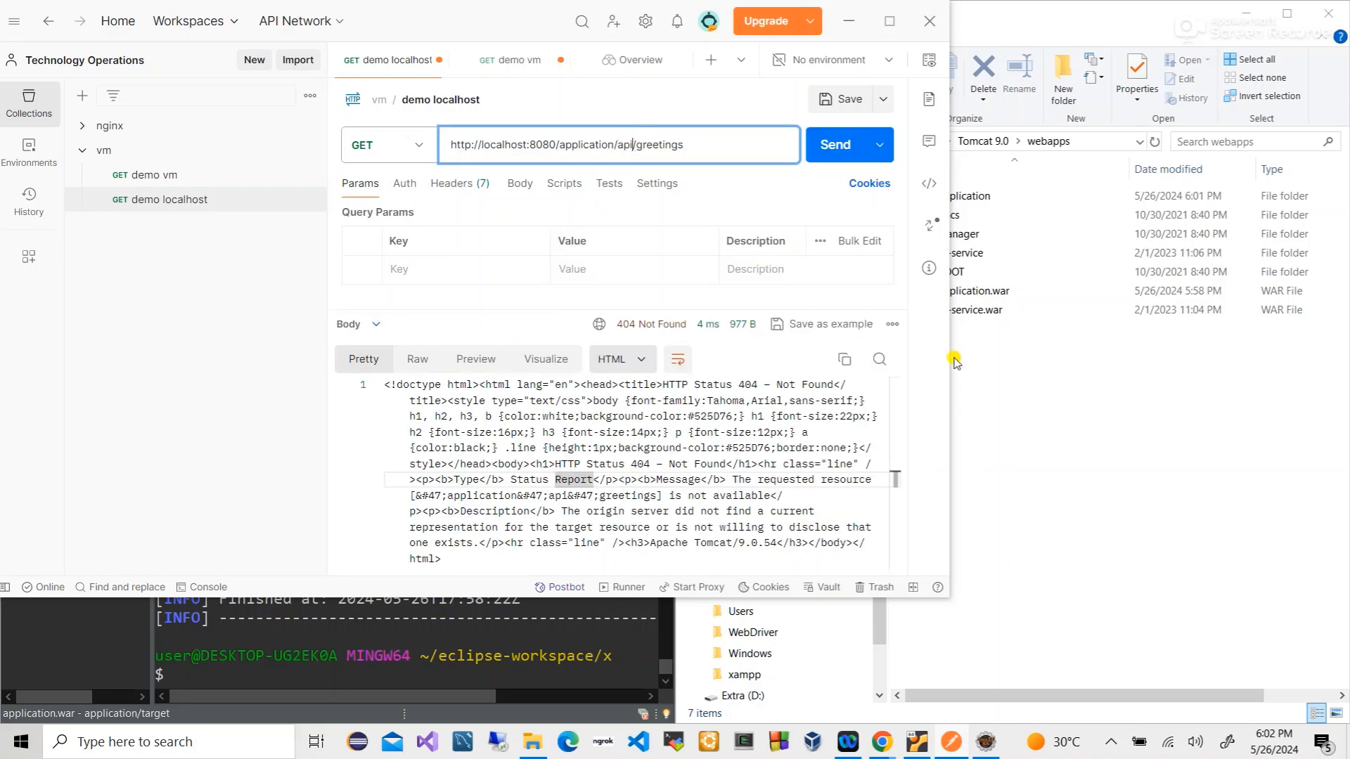
click(1033, 359)
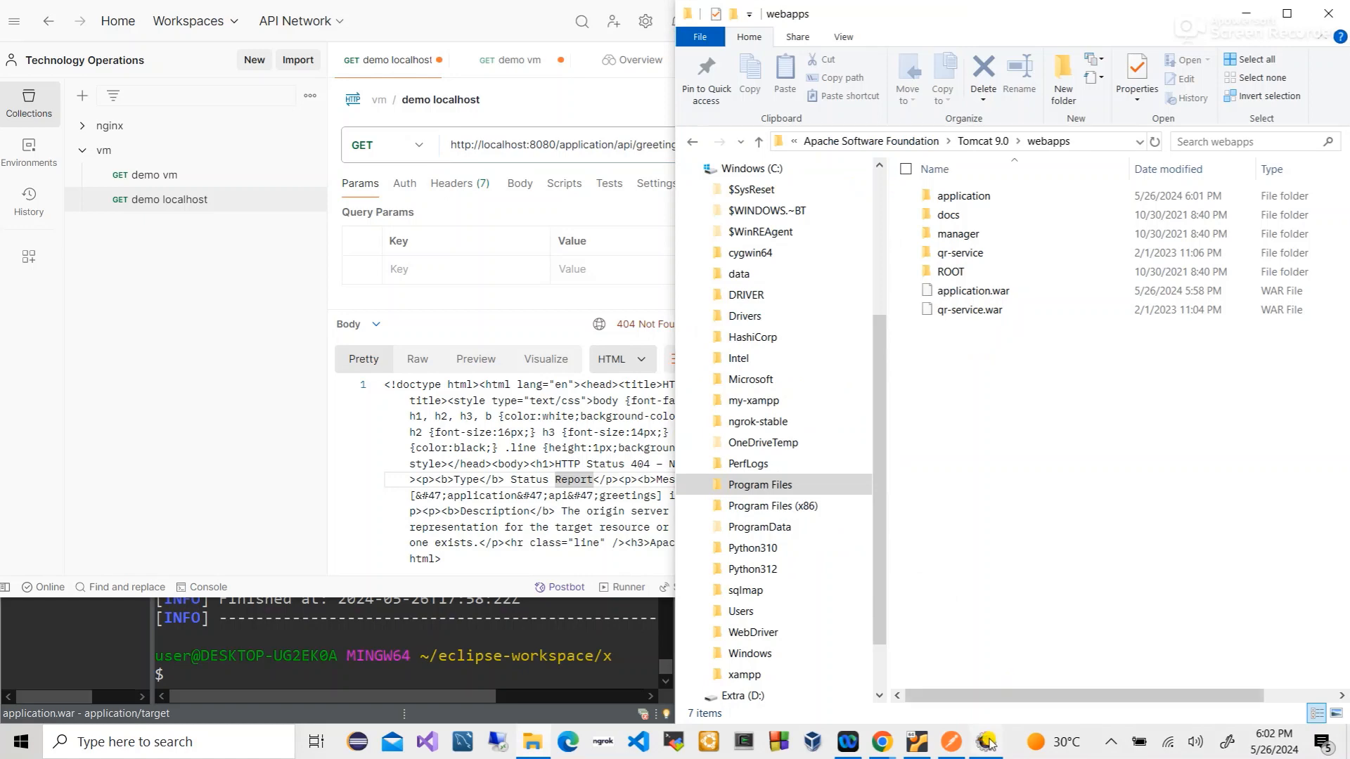
- Maximize Eclipse, open a second MINGW64 terminal and clear it
click(987, 743)
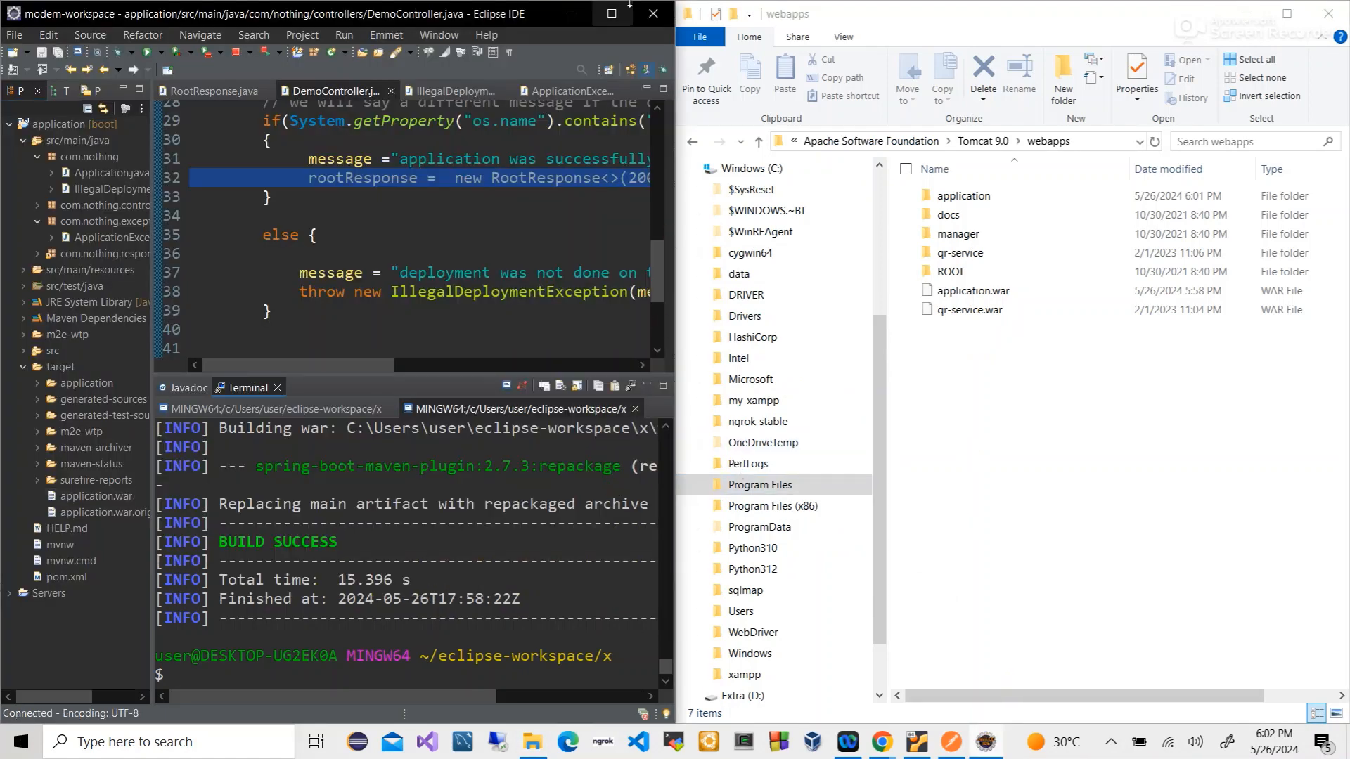
click(613, 13)
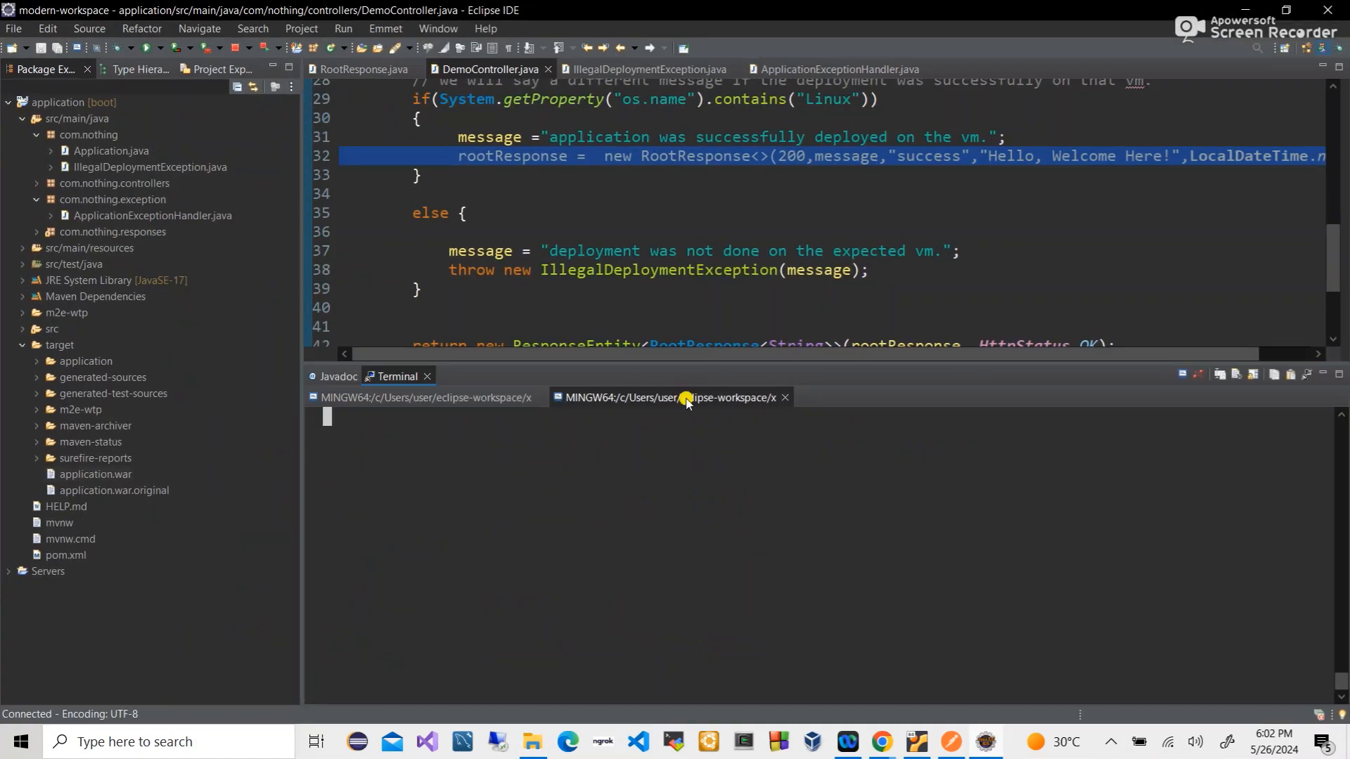
click(1188, 375)
click(790, 219)
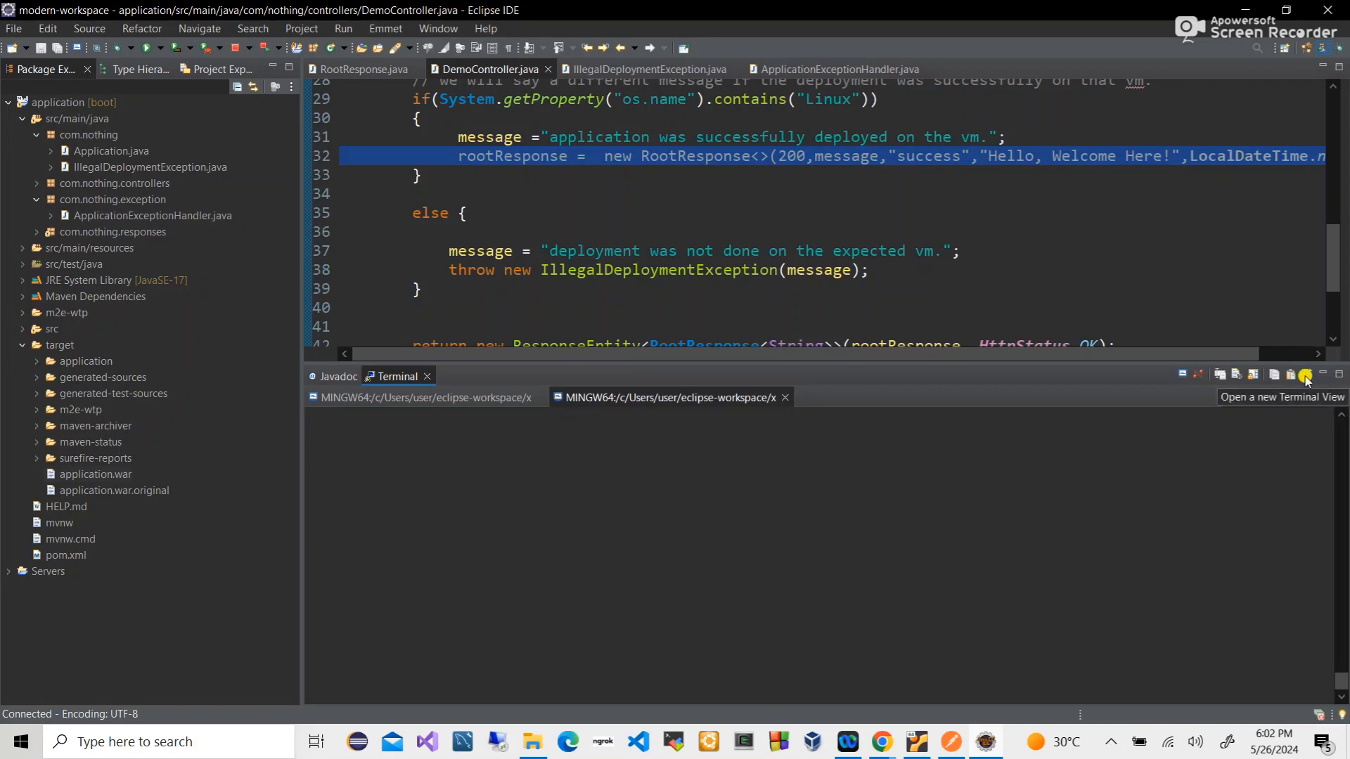
click(1236, 374)
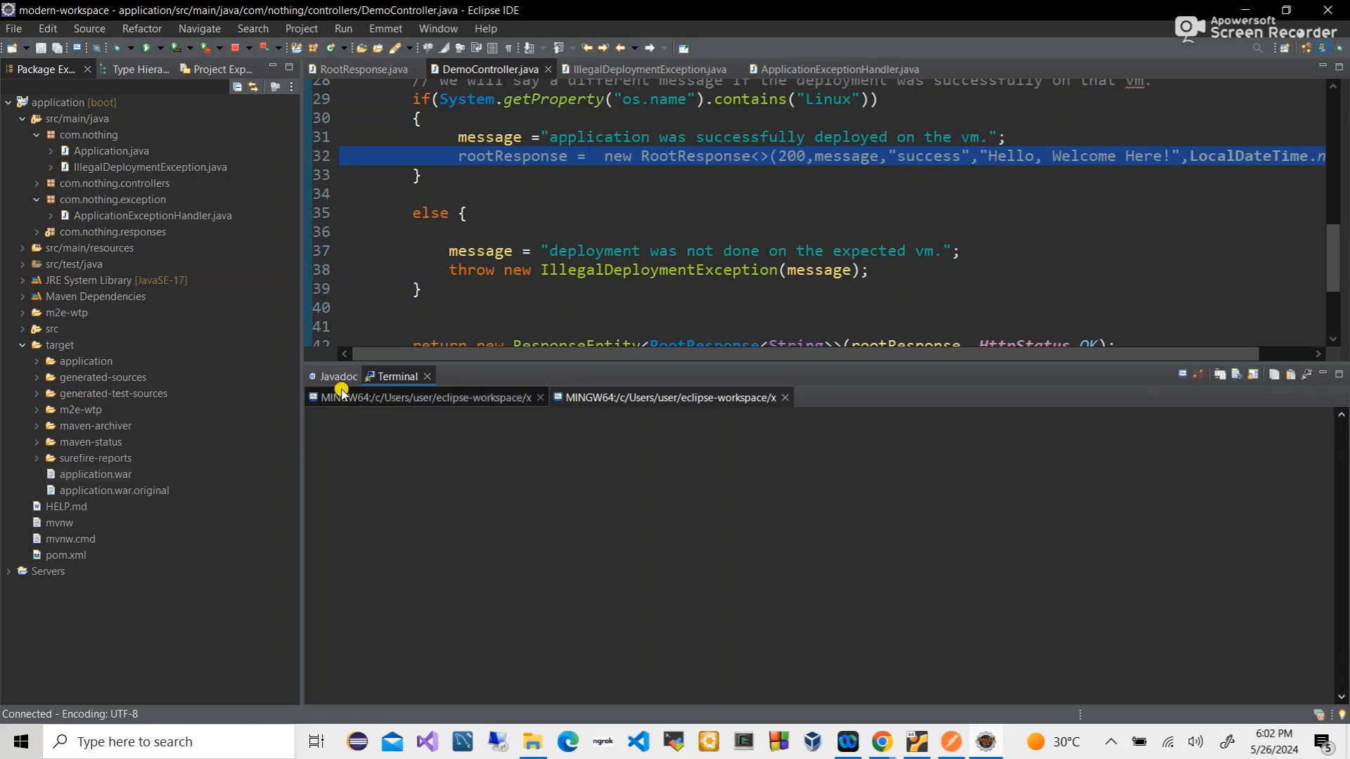
- Show the Console view, terminate the Tomcat v9.0 server and remove its terminated launch
click(438, 28)
mouse_move(516, 108)
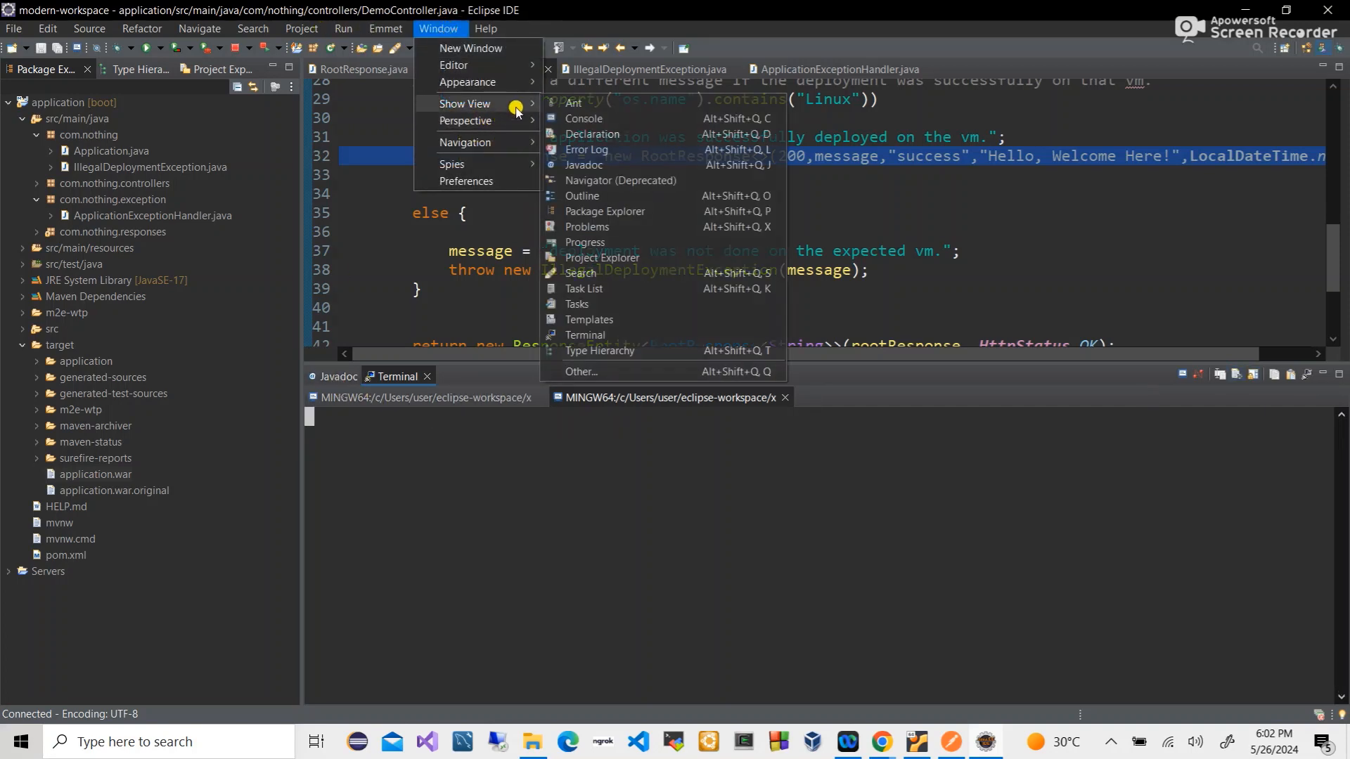
click(572, 118)
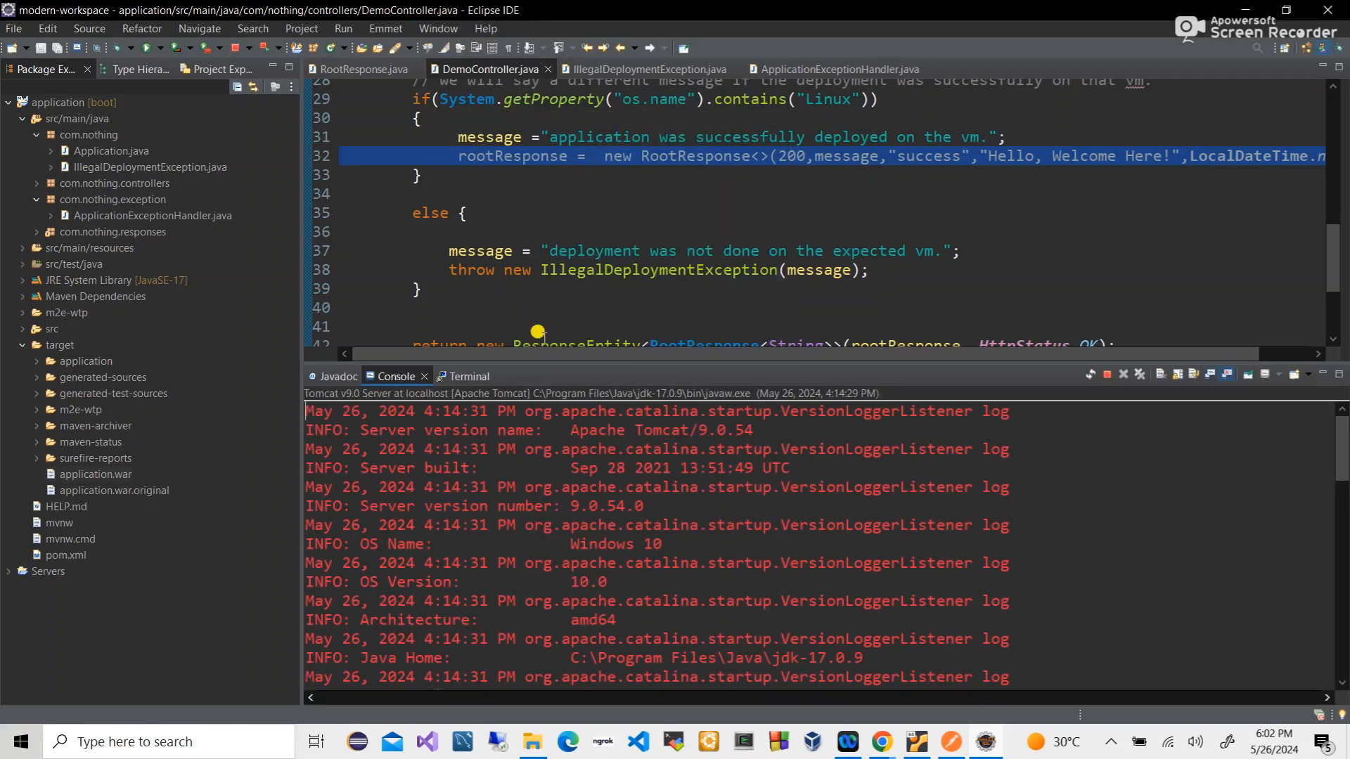
click(1107, 376)
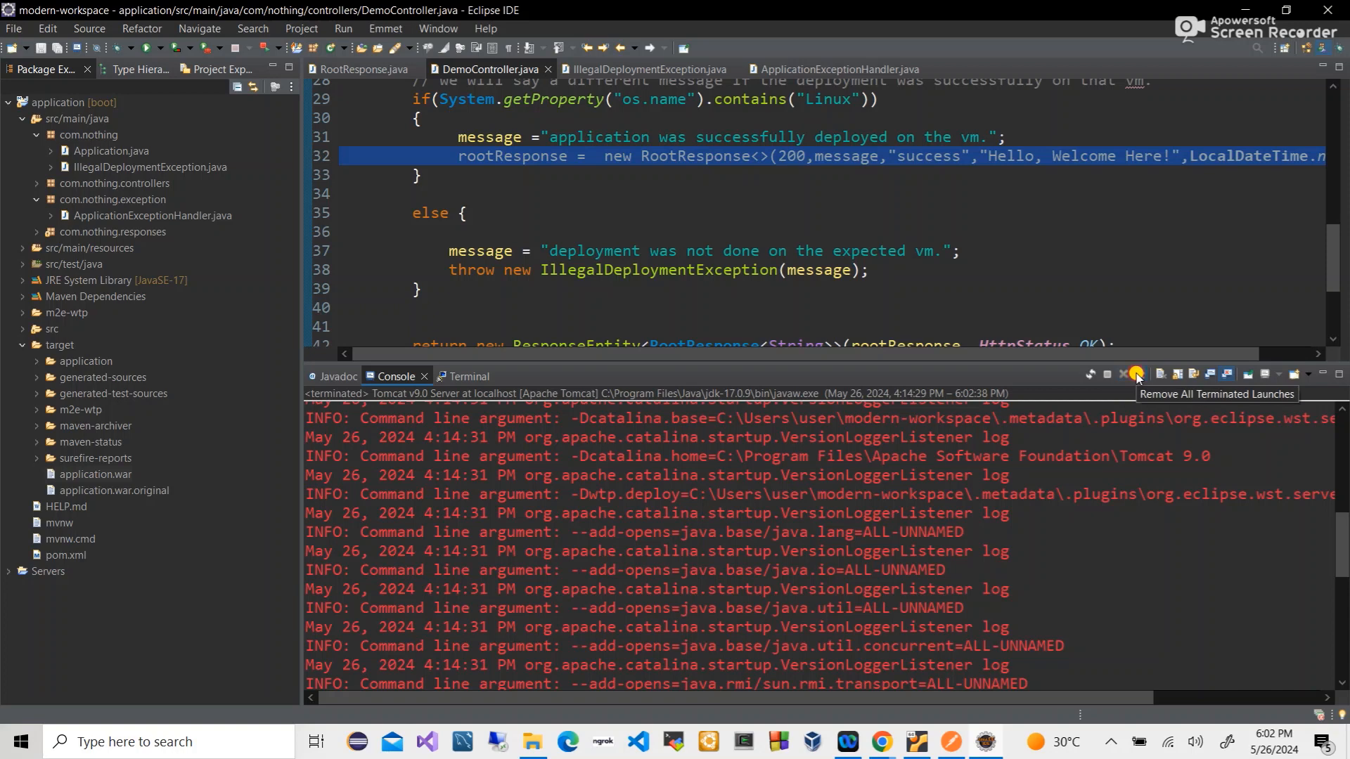
click(1137, 376)
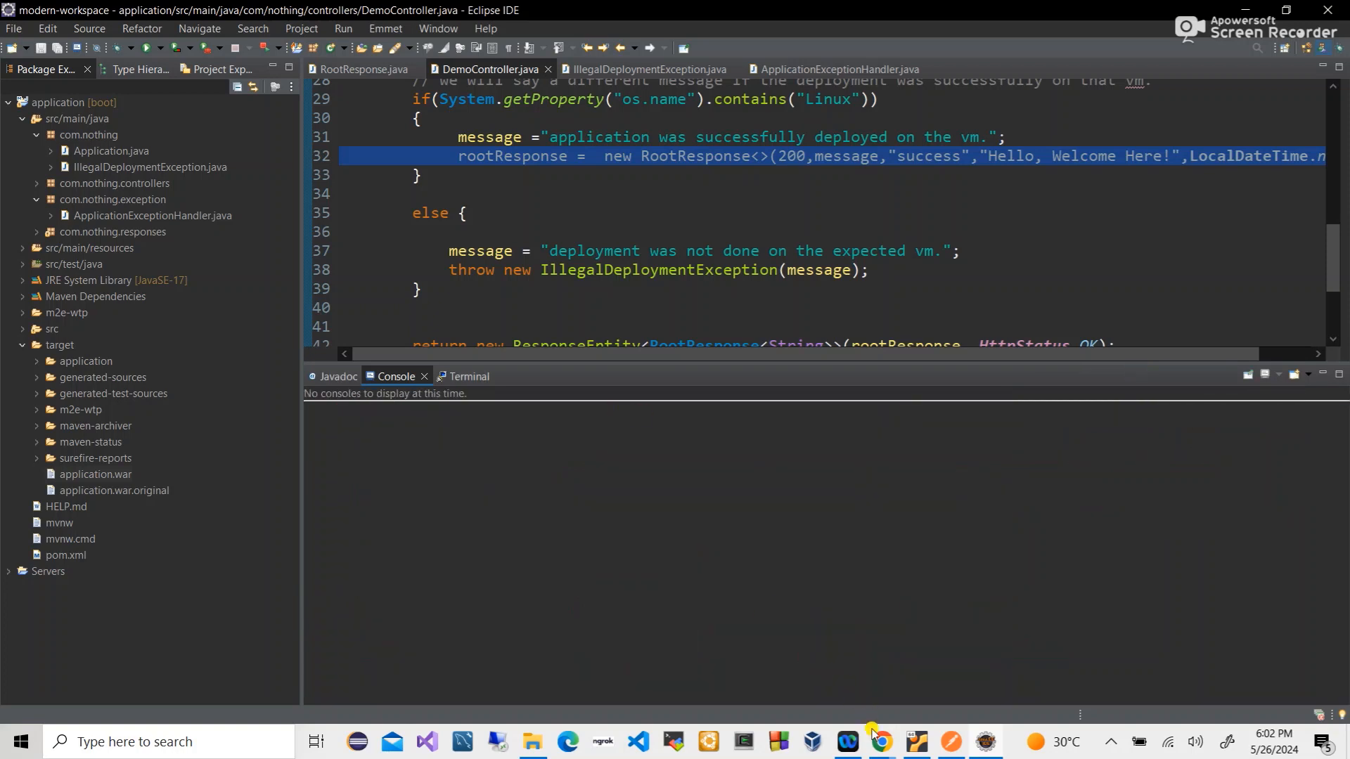
- Reload localhost:8080/manager/html in Chrome, which now reports connection refused
mouse_move(882, 740)
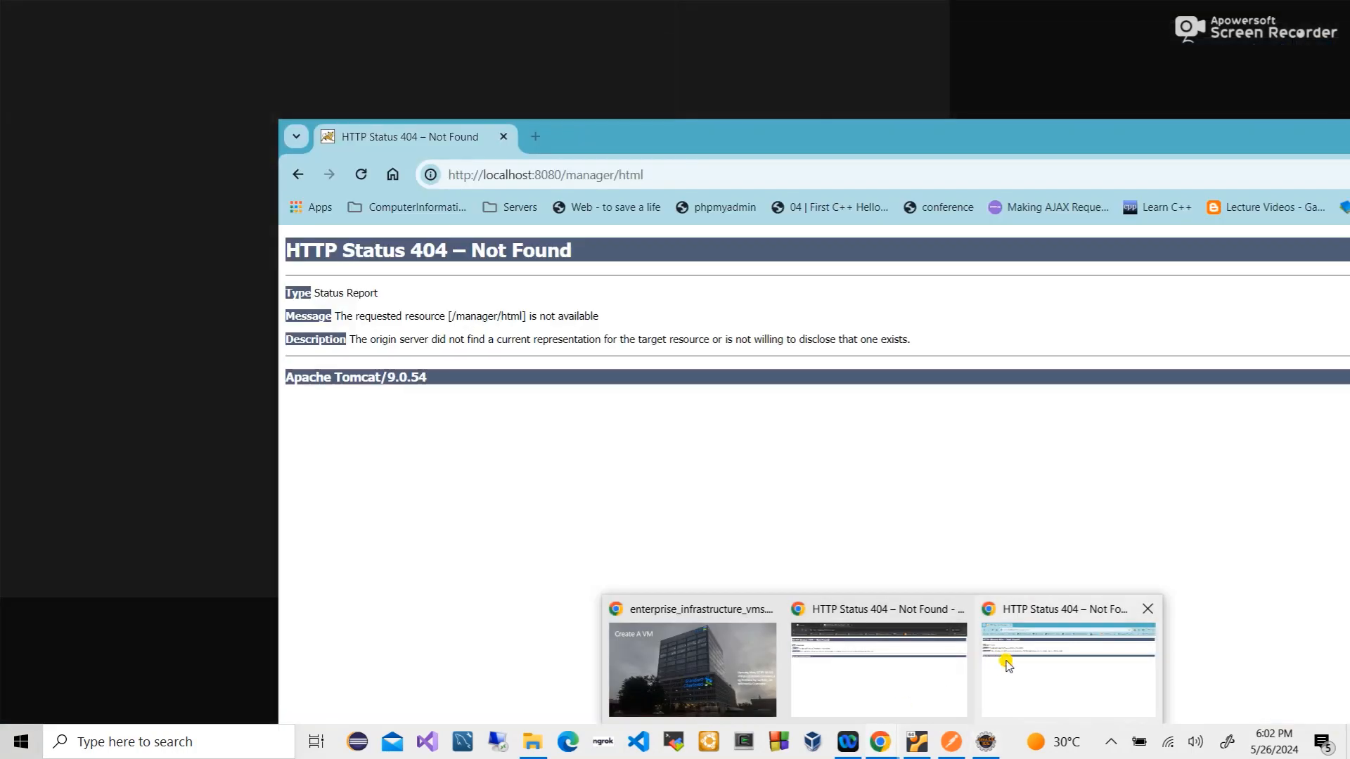
click(1007, 664)
click(560, 176)
key(Return)
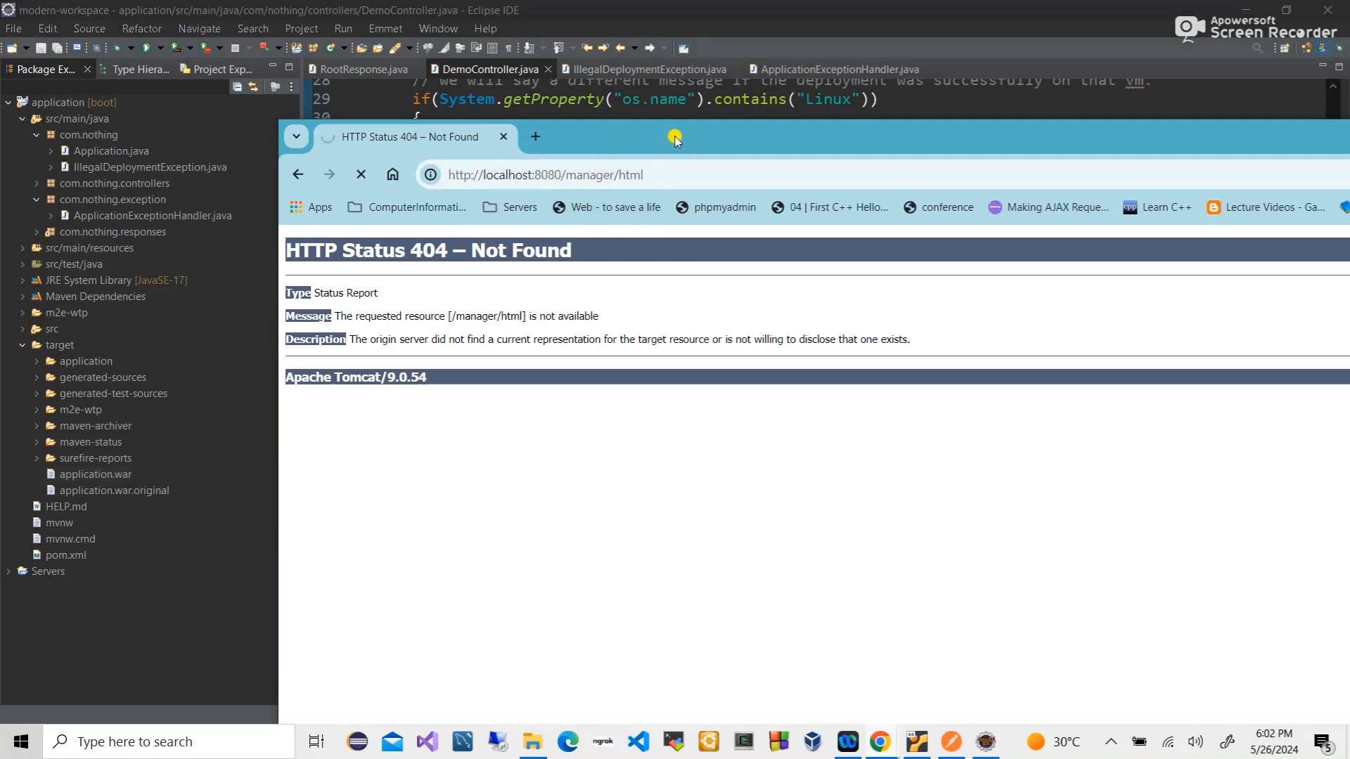
drag(675, 138, 483, 81)
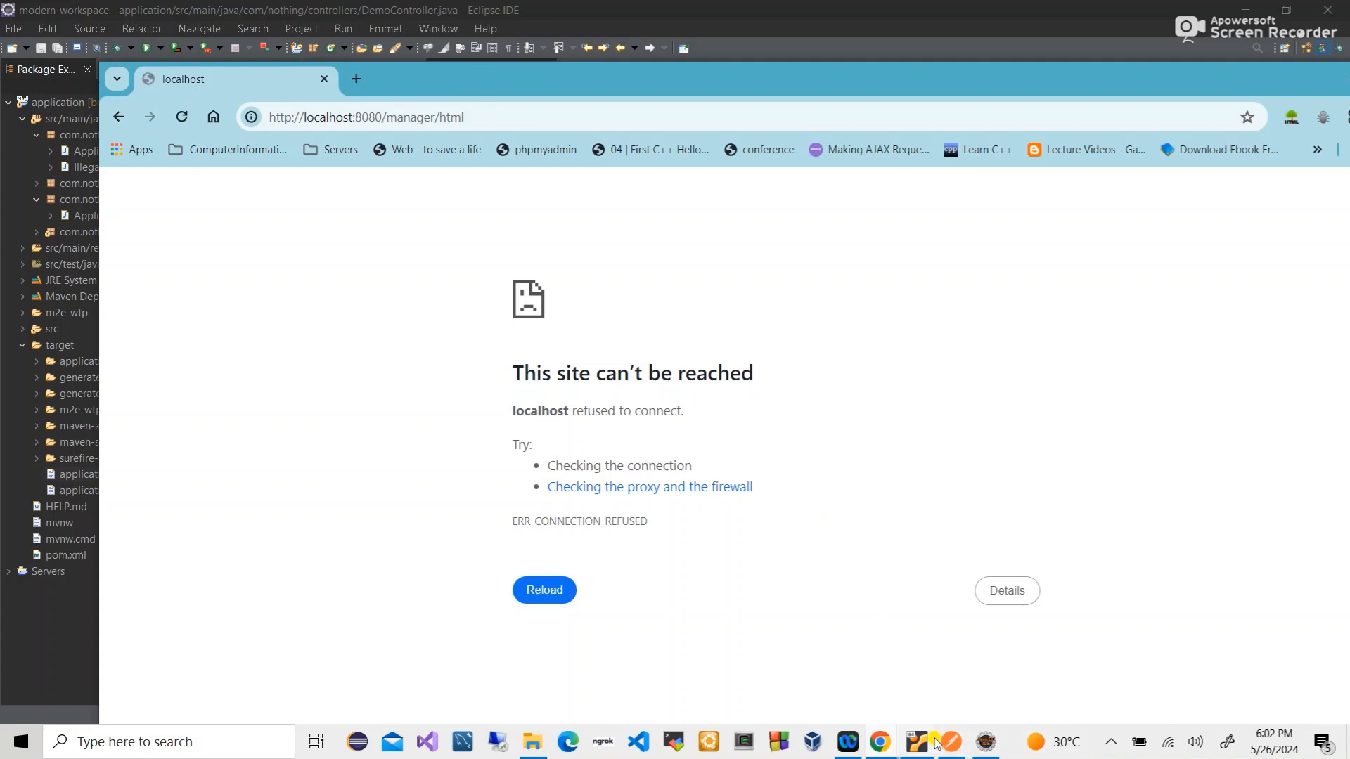
- Check the system tray icons and start a Windows search for 'cm'
mouse_move(961, 746)
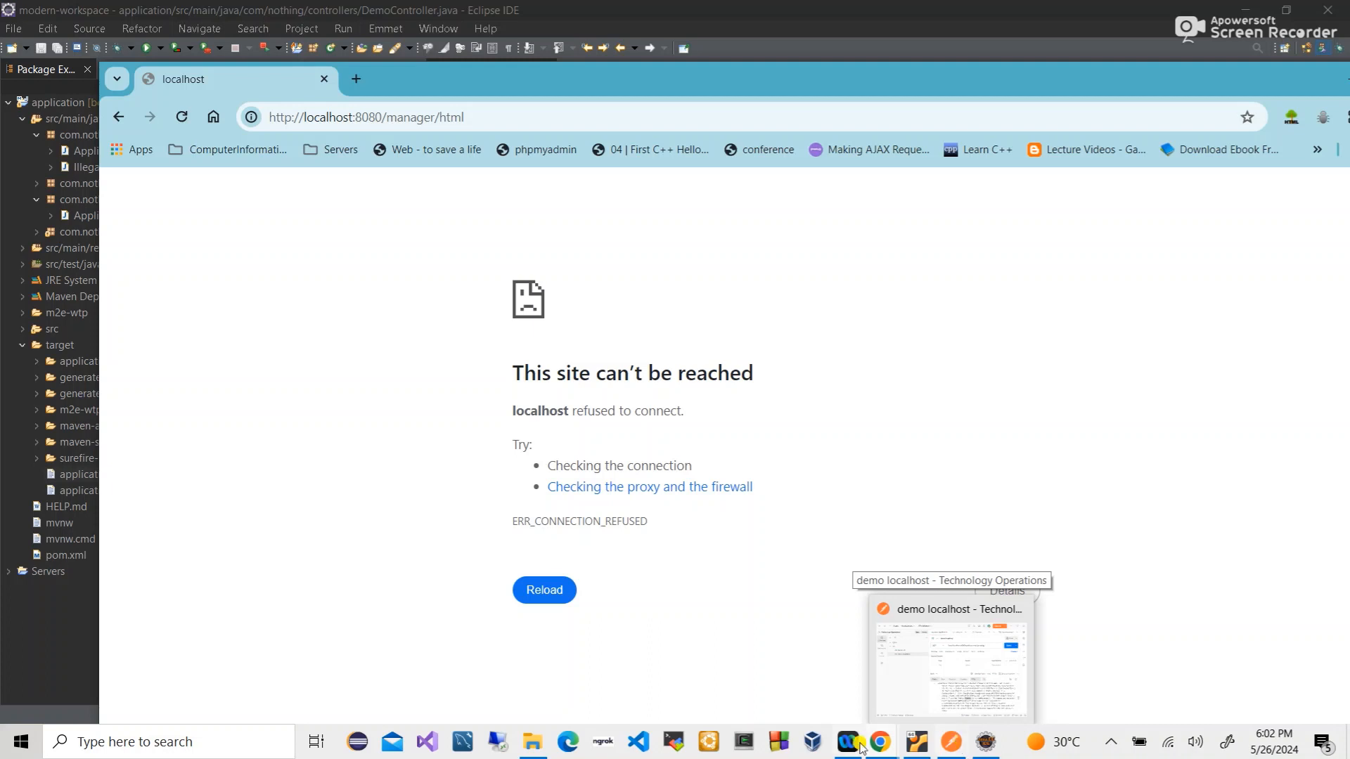
click(1108, 743)
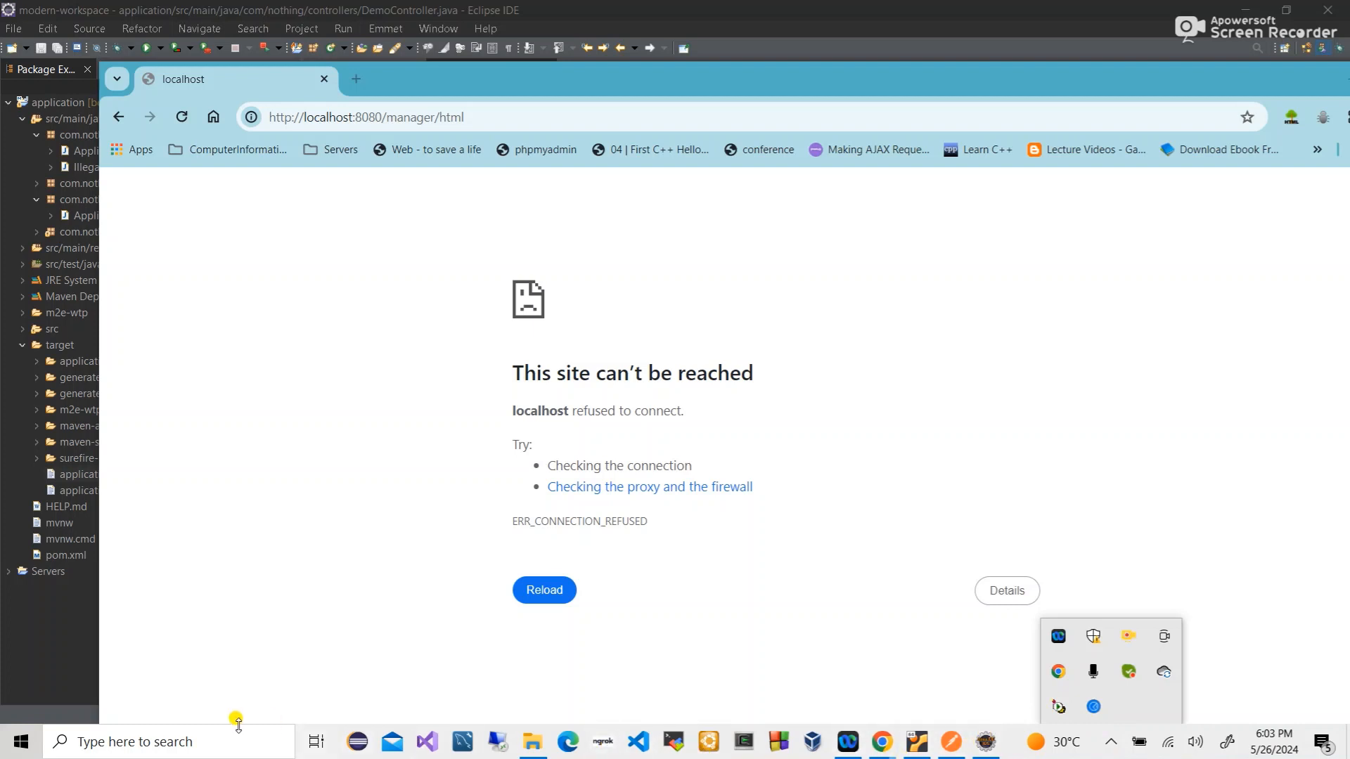
click(218, 738)
text(cm)
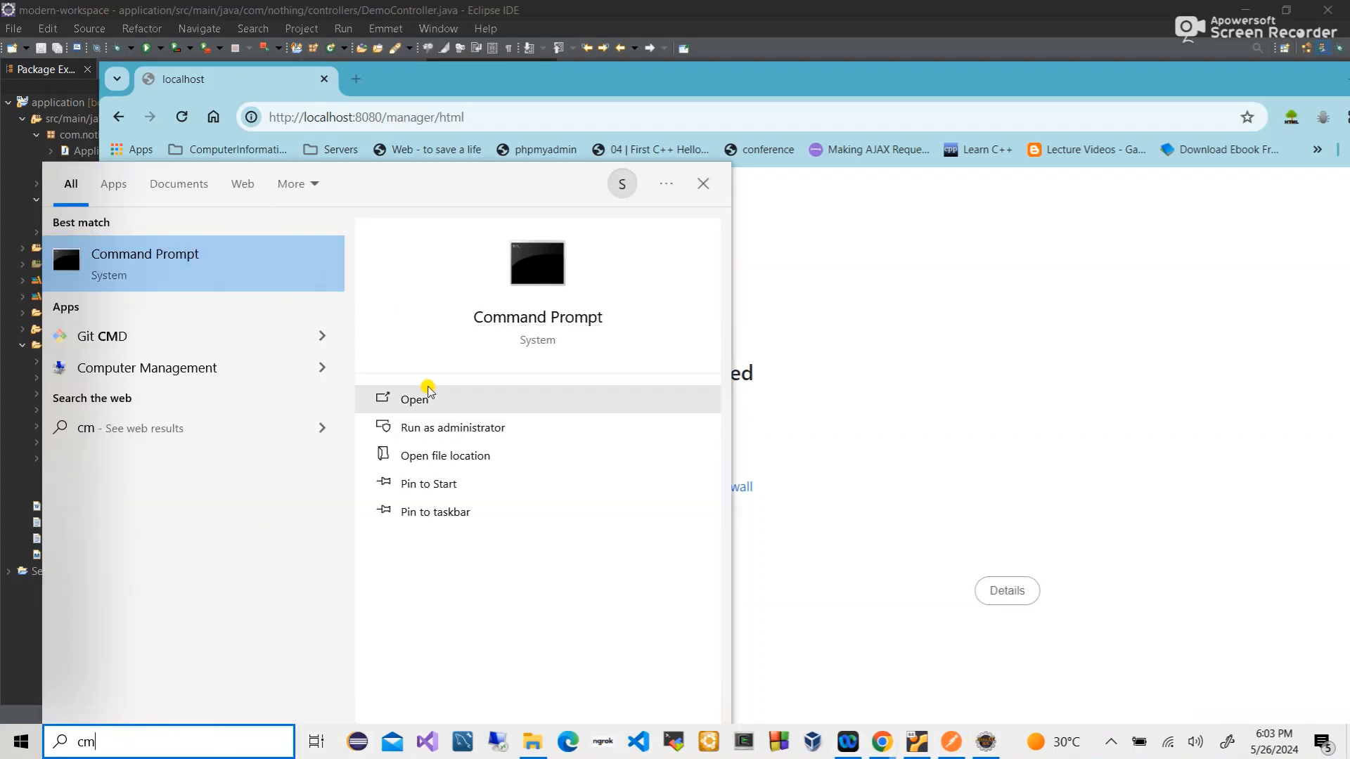
- Run netstat -ano | findstr 8080 in an administrator Command Prompt, which prints nothing
click(416, 431)
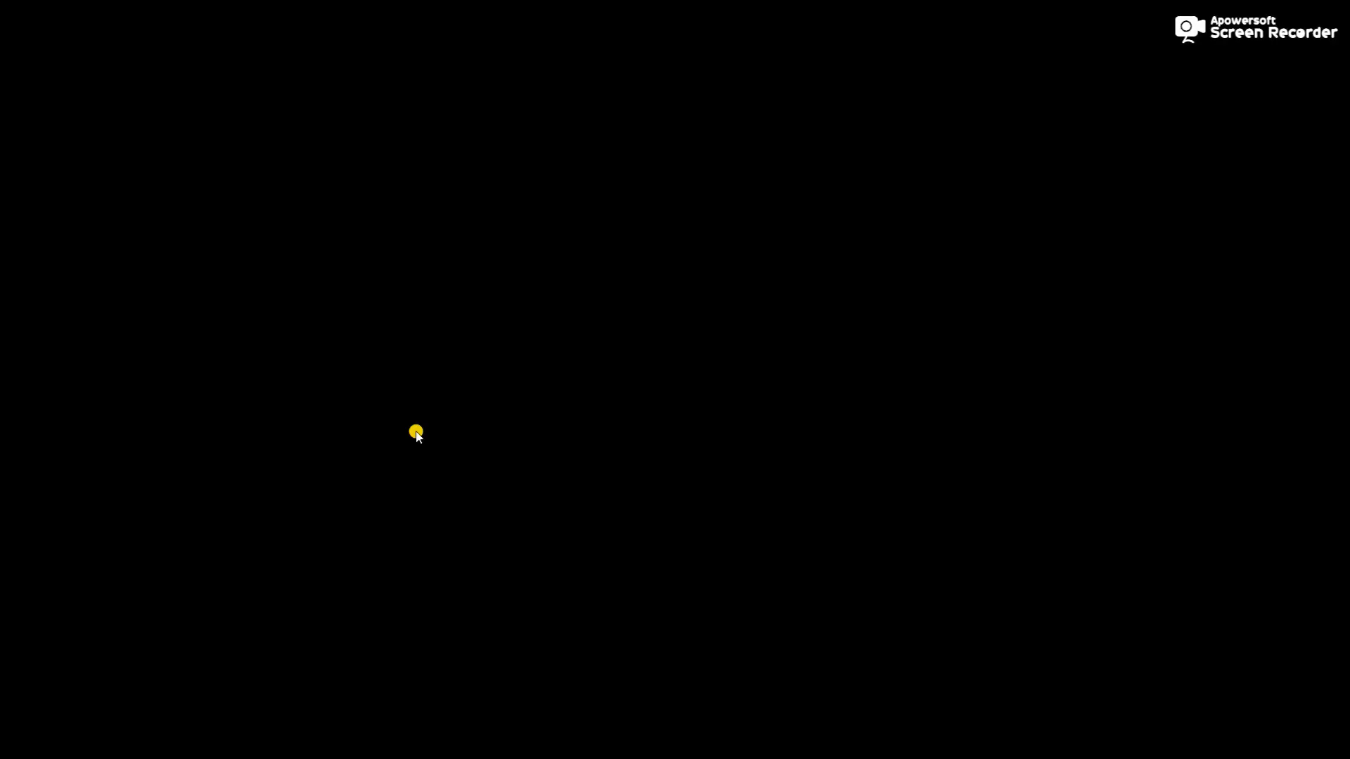
click(527, 474)
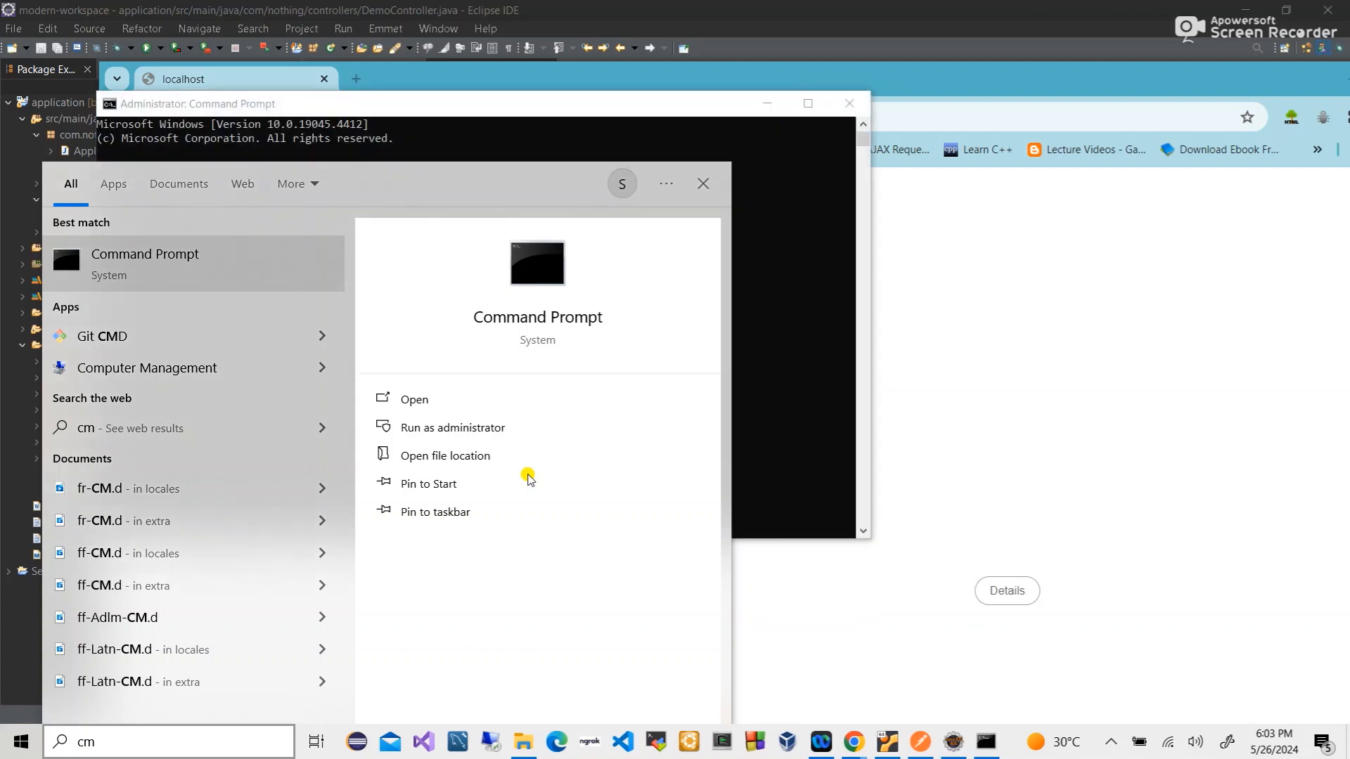
click(777, 304)
text(netstat -ano | findstr 8080)
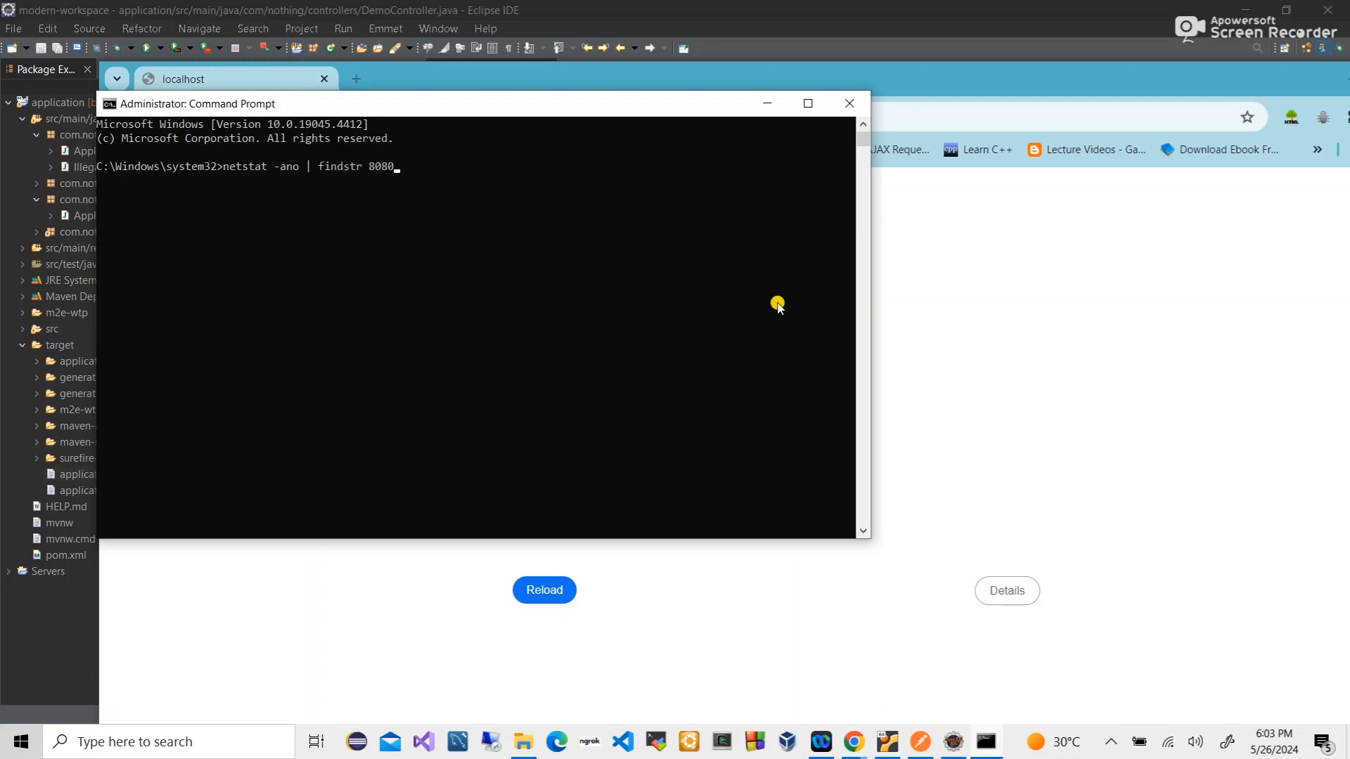
key(Return)
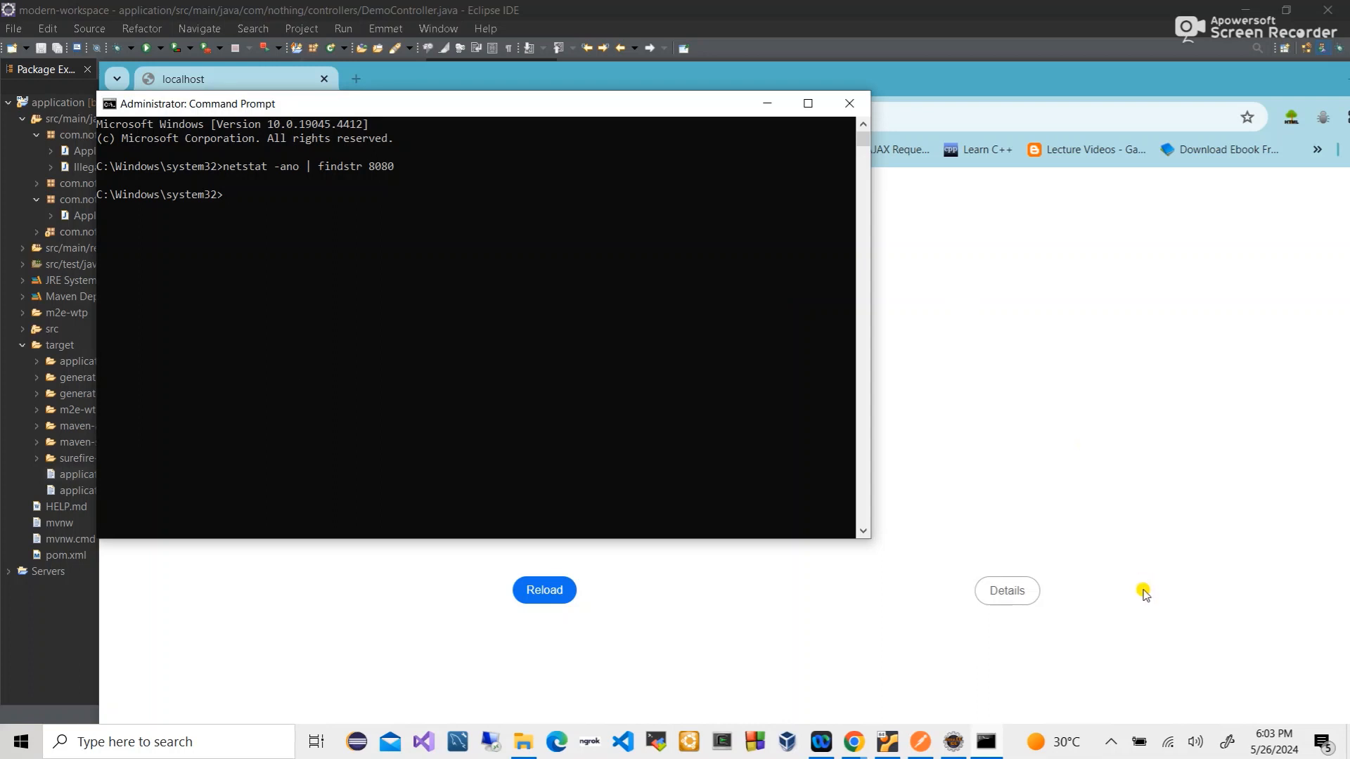
- From the tray's Tomcat Monitor, stop and then start the Tomcat9 service
click(1110, 742)
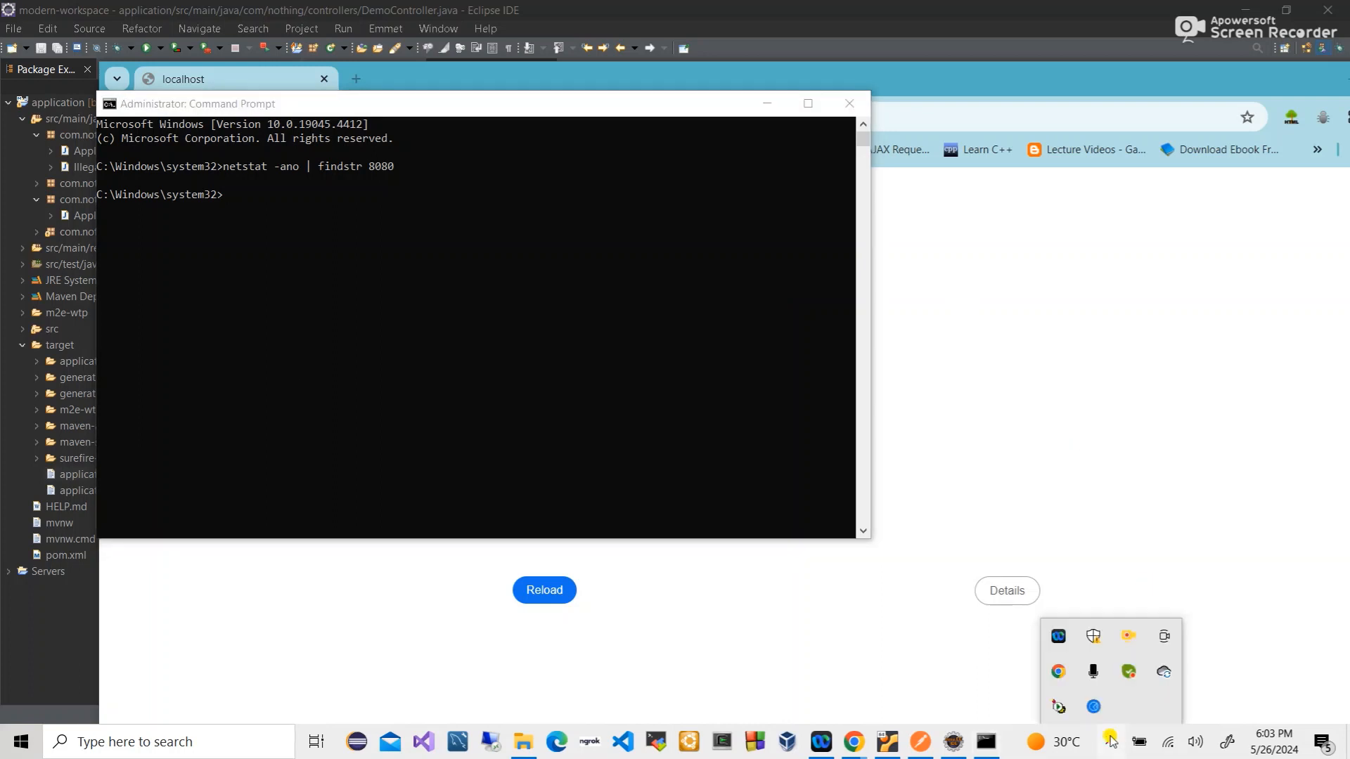
right_click(1054, 702)
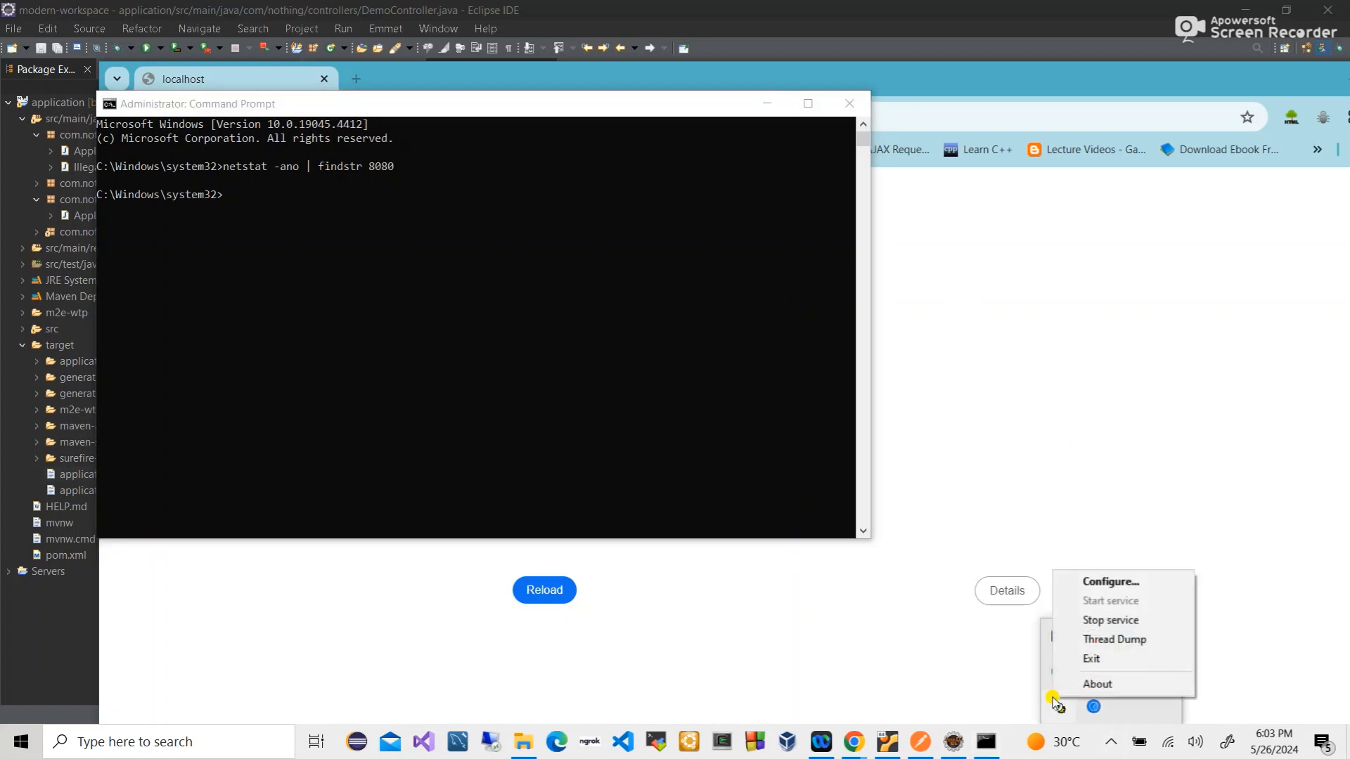
click(1094, 620)
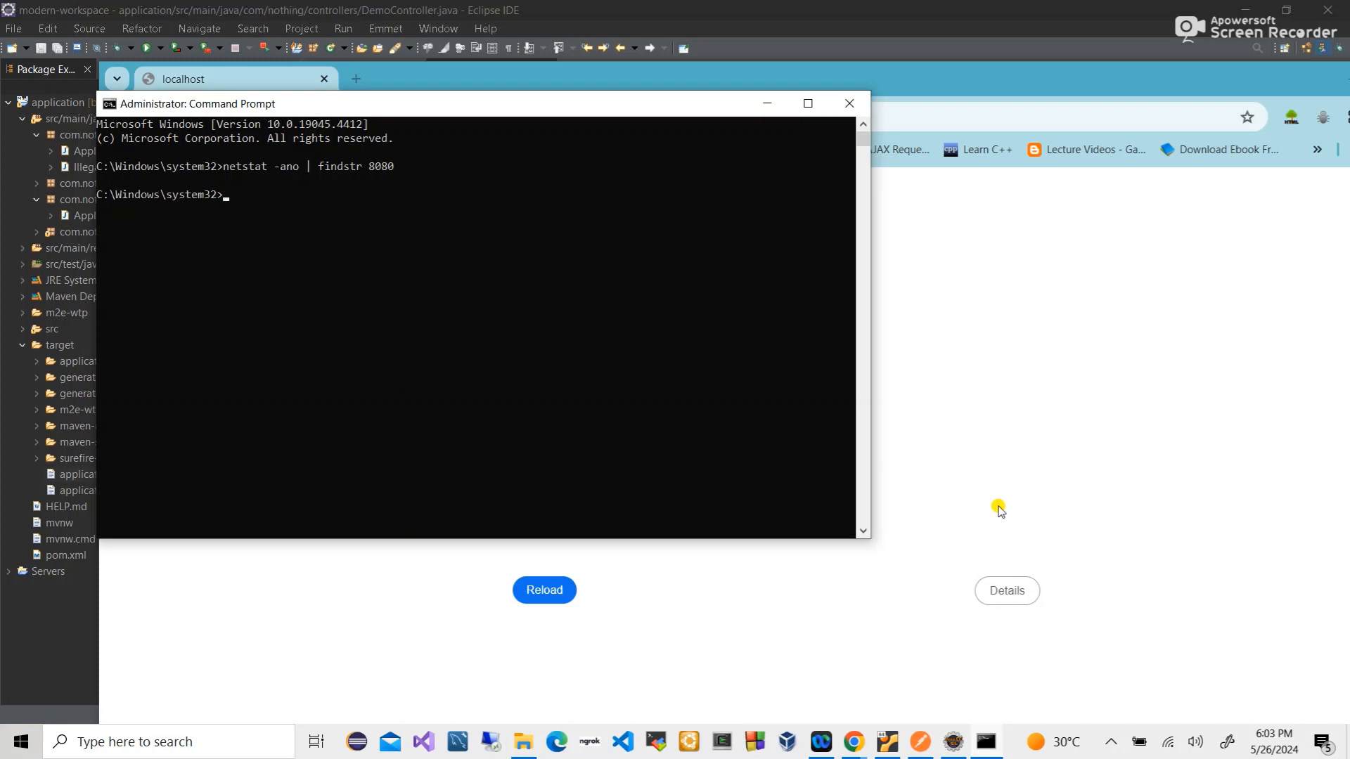
click(1108, 742)
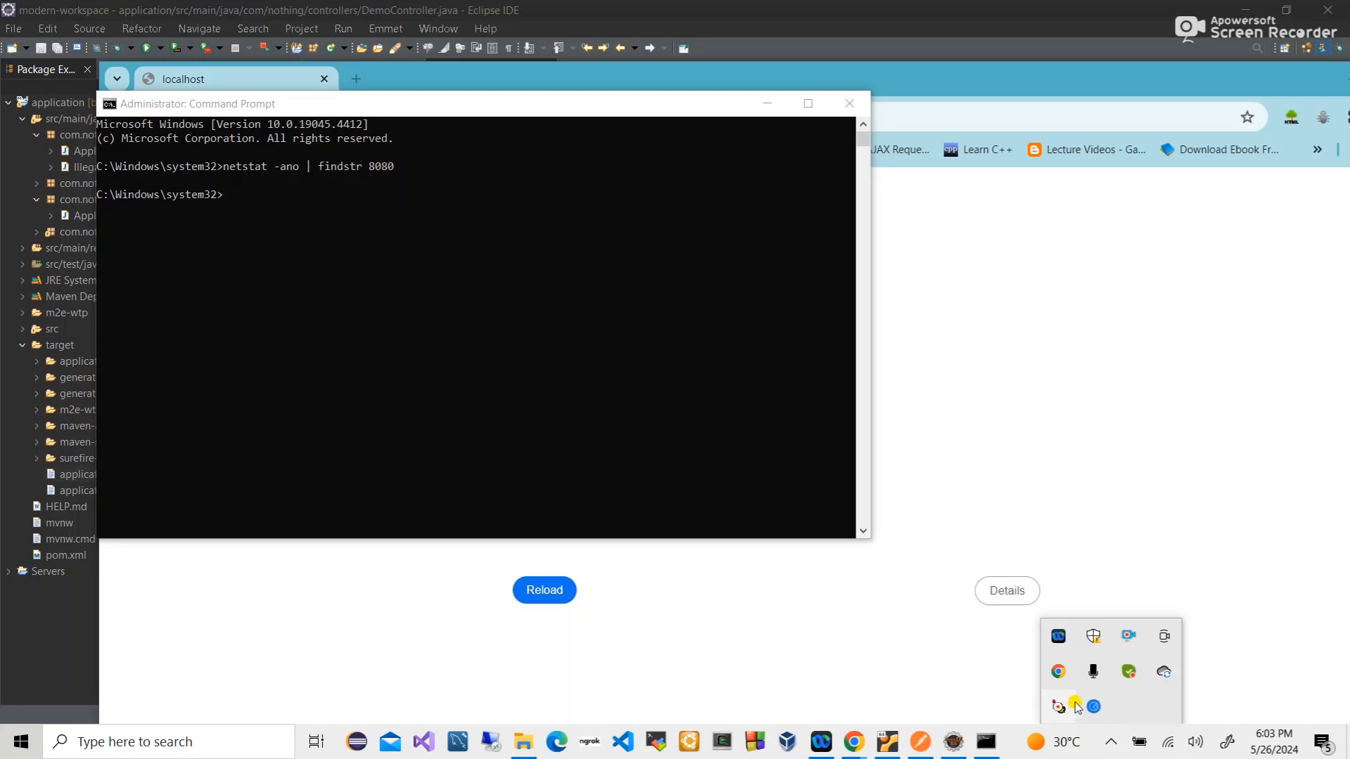
right_click(1058, 707)
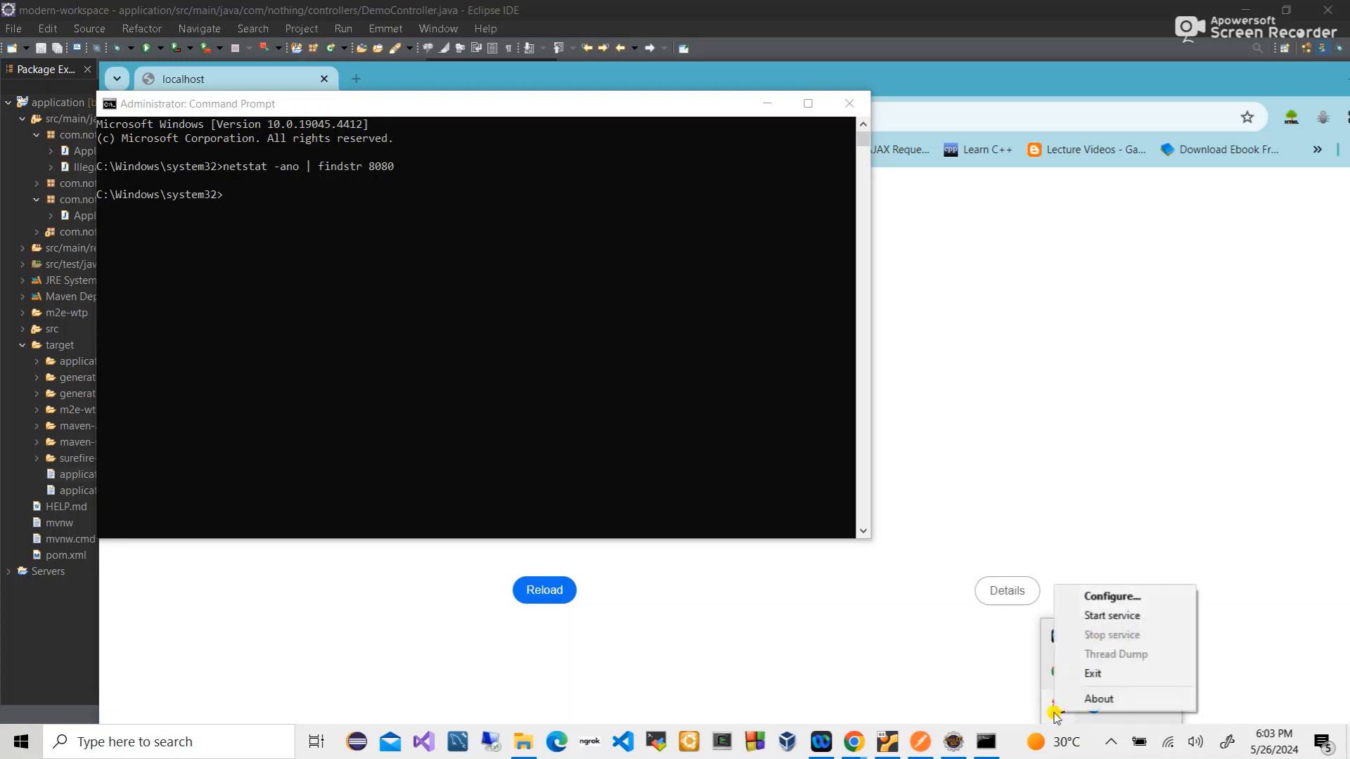
click(1121, 615)
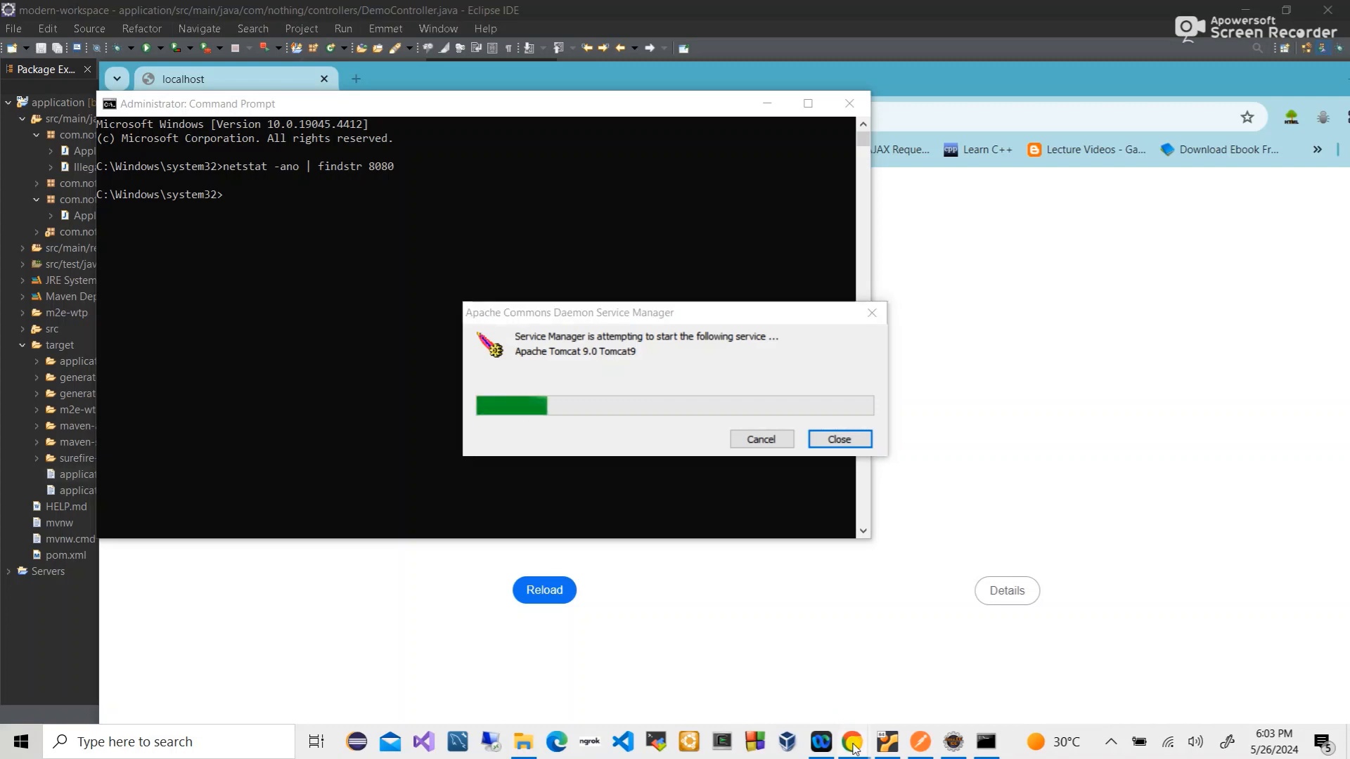
- Return to the browser's /manager Tomcat Web Application Manager page
mouse_move(852, 746)
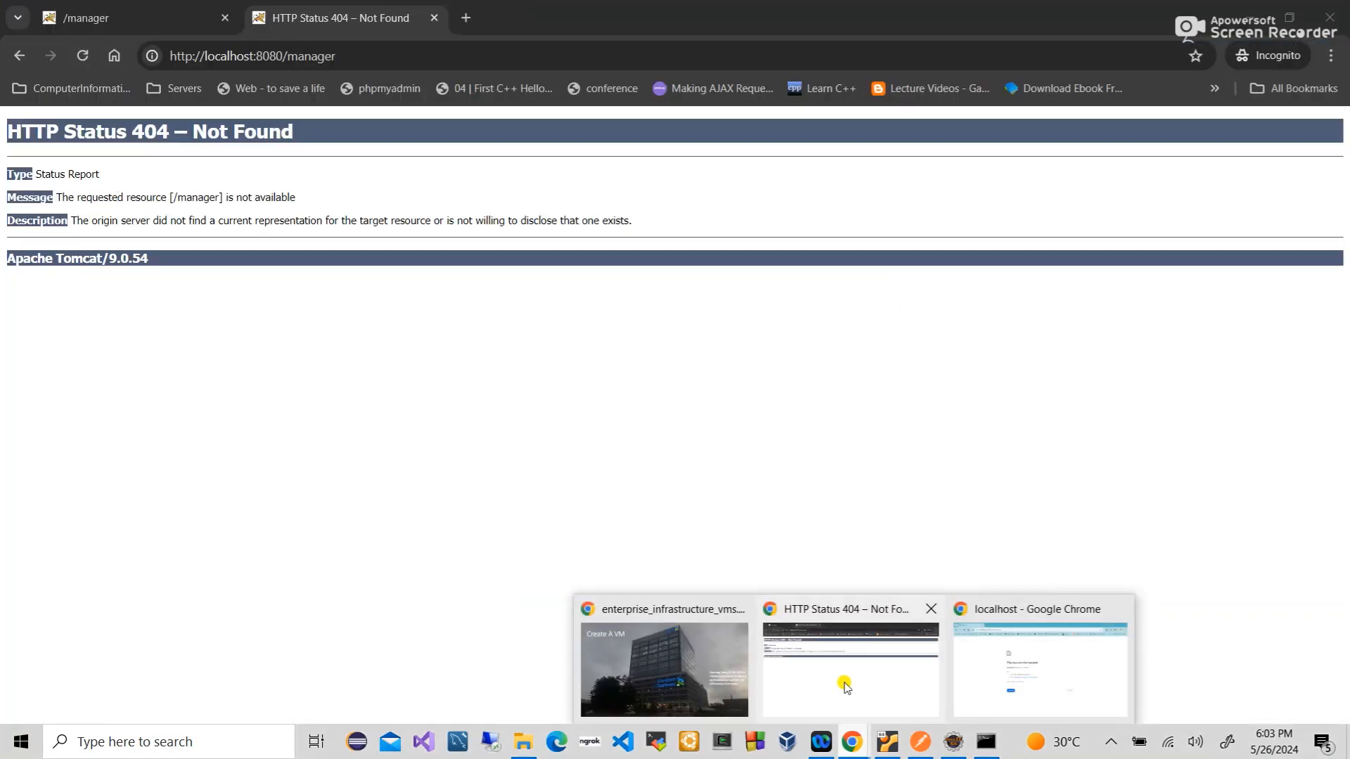
click(846, 685)
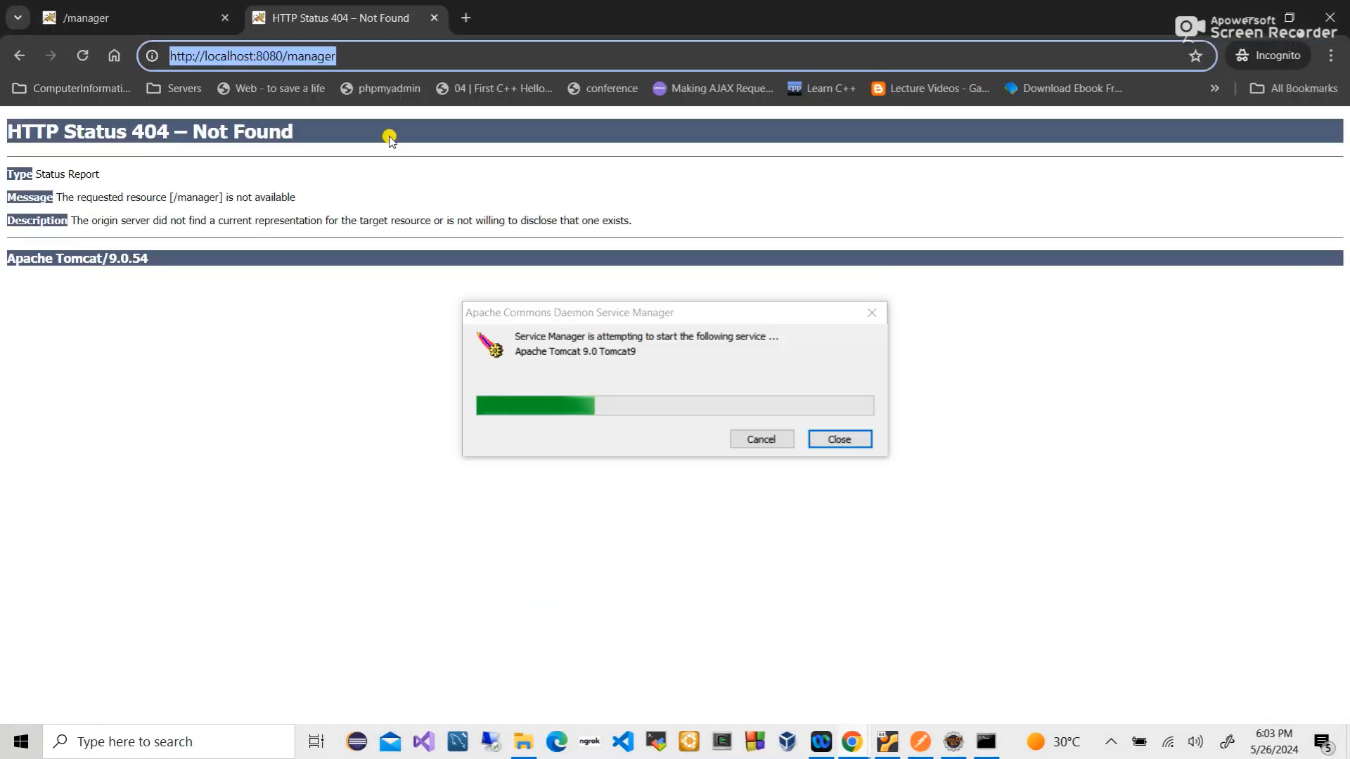
click(160, 16)
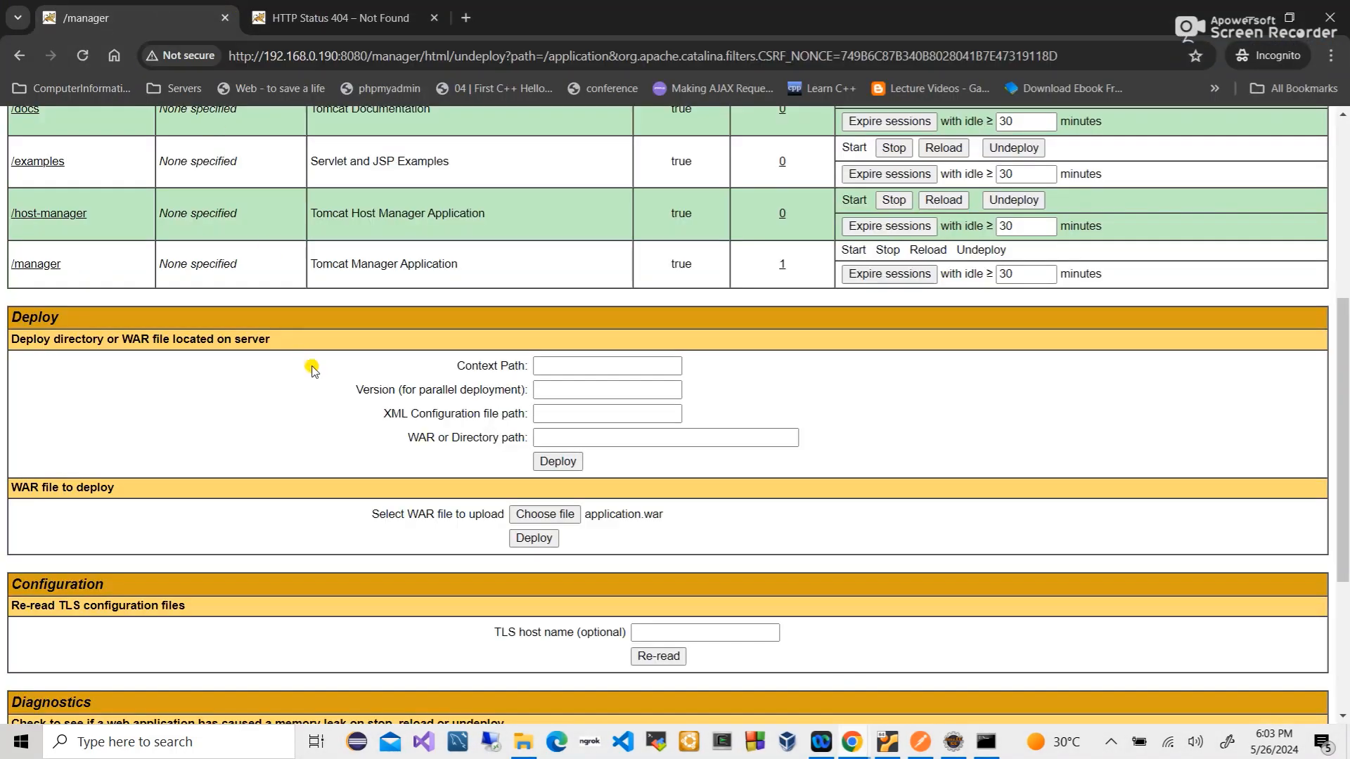
- Choose target\application.war, deploy it to the VM's Tomcat, and close the 404 Not Found tab
scroll(311, 367, up, 2)
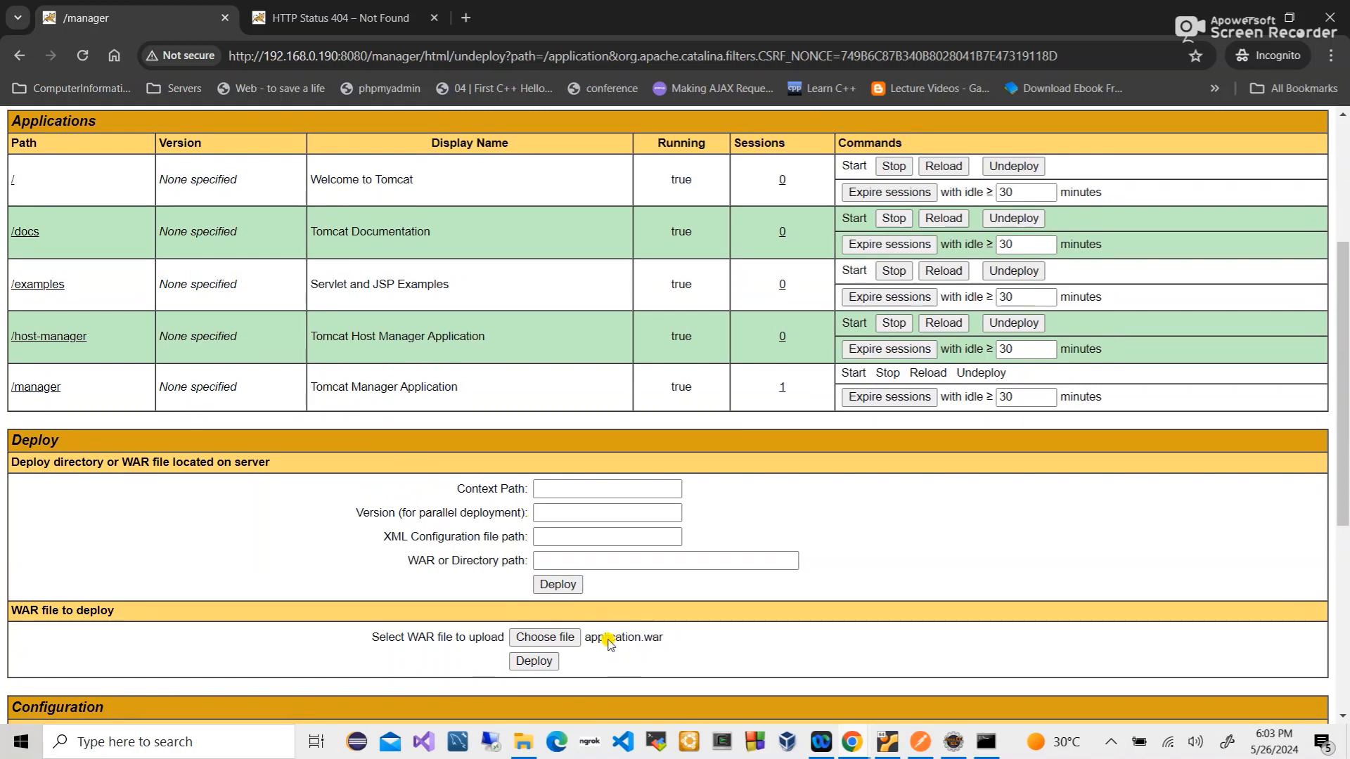
click(547, 668)
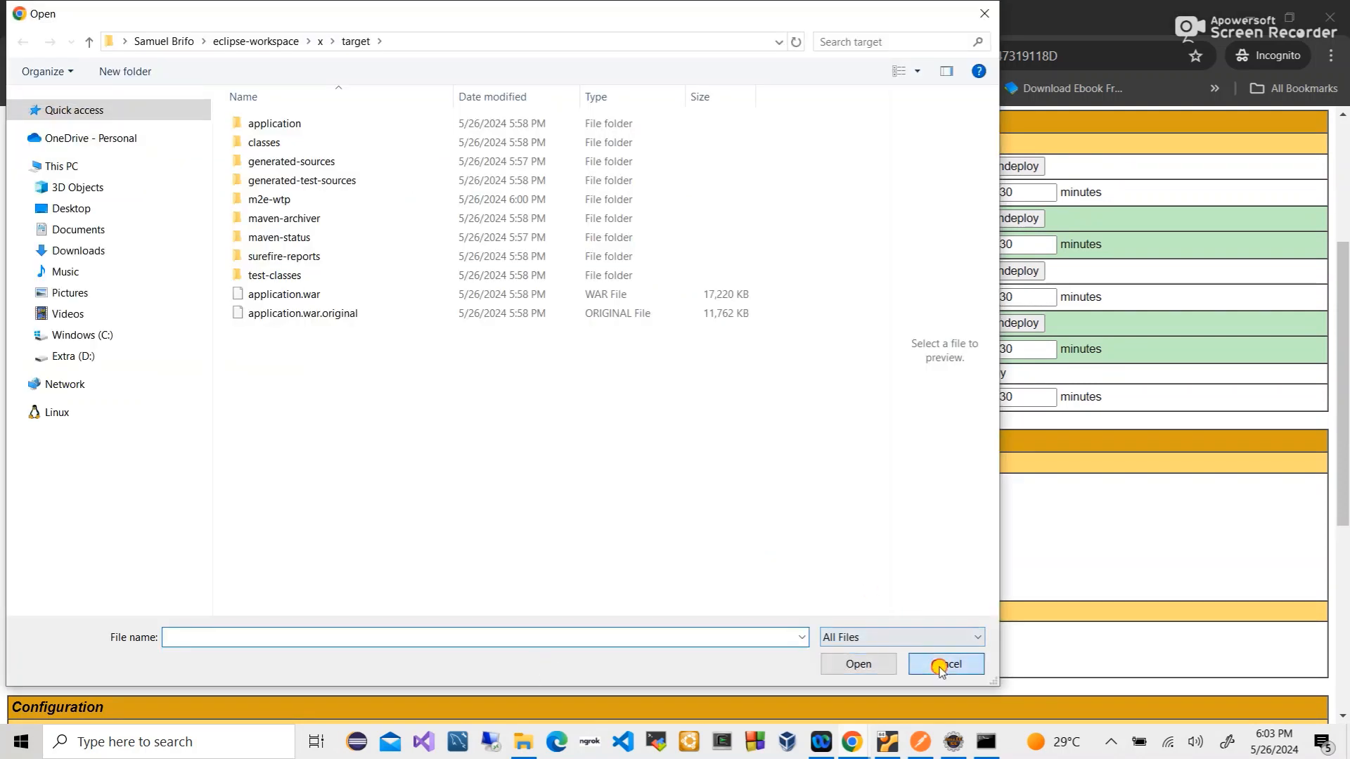
click(942, 667)
click(556, 635)
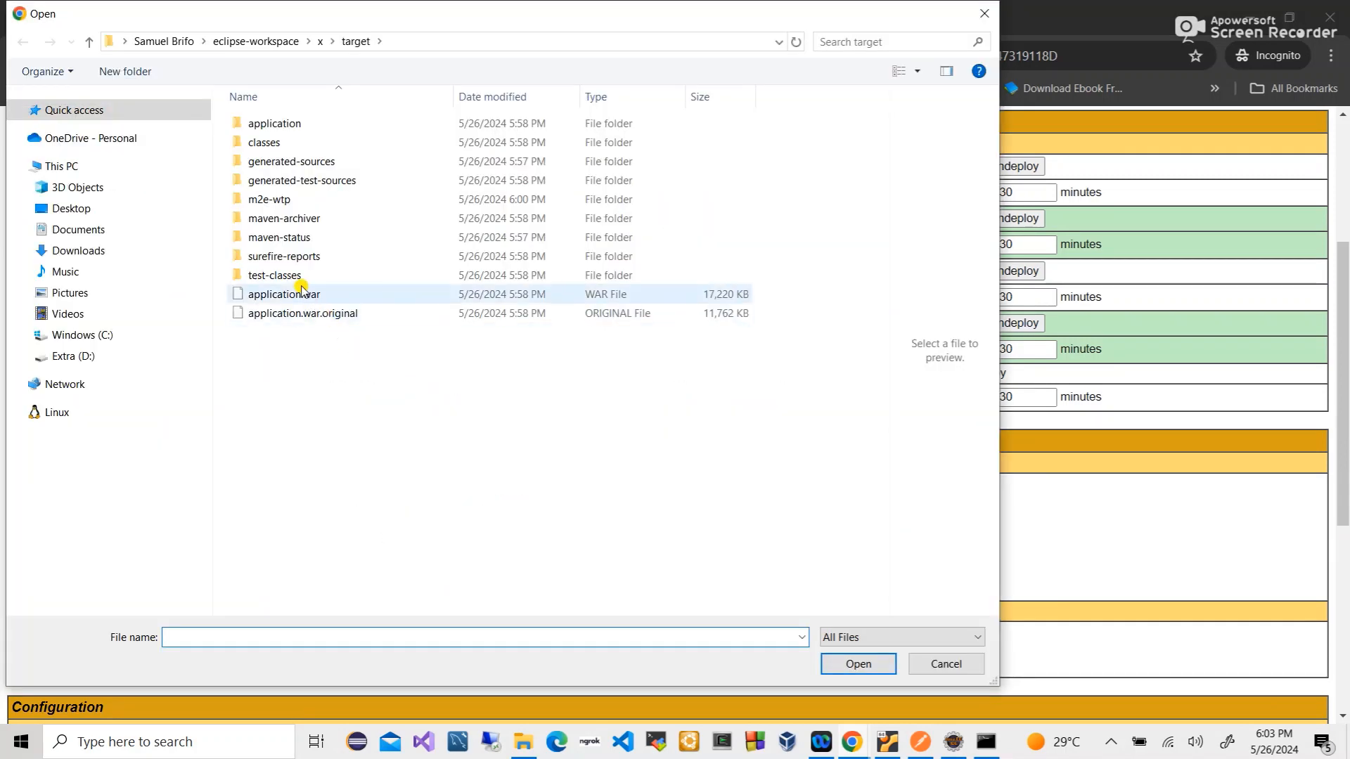
click(300, 294)
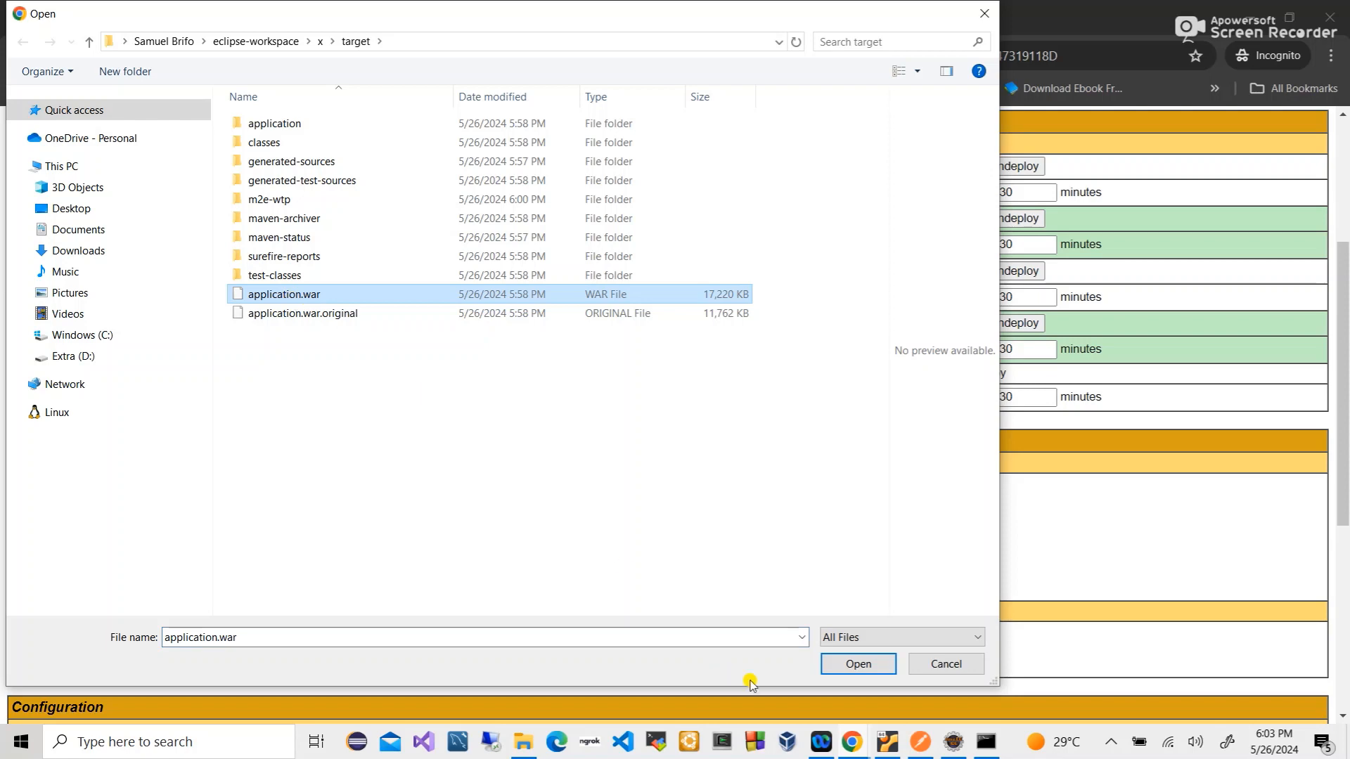
click(854, 665)
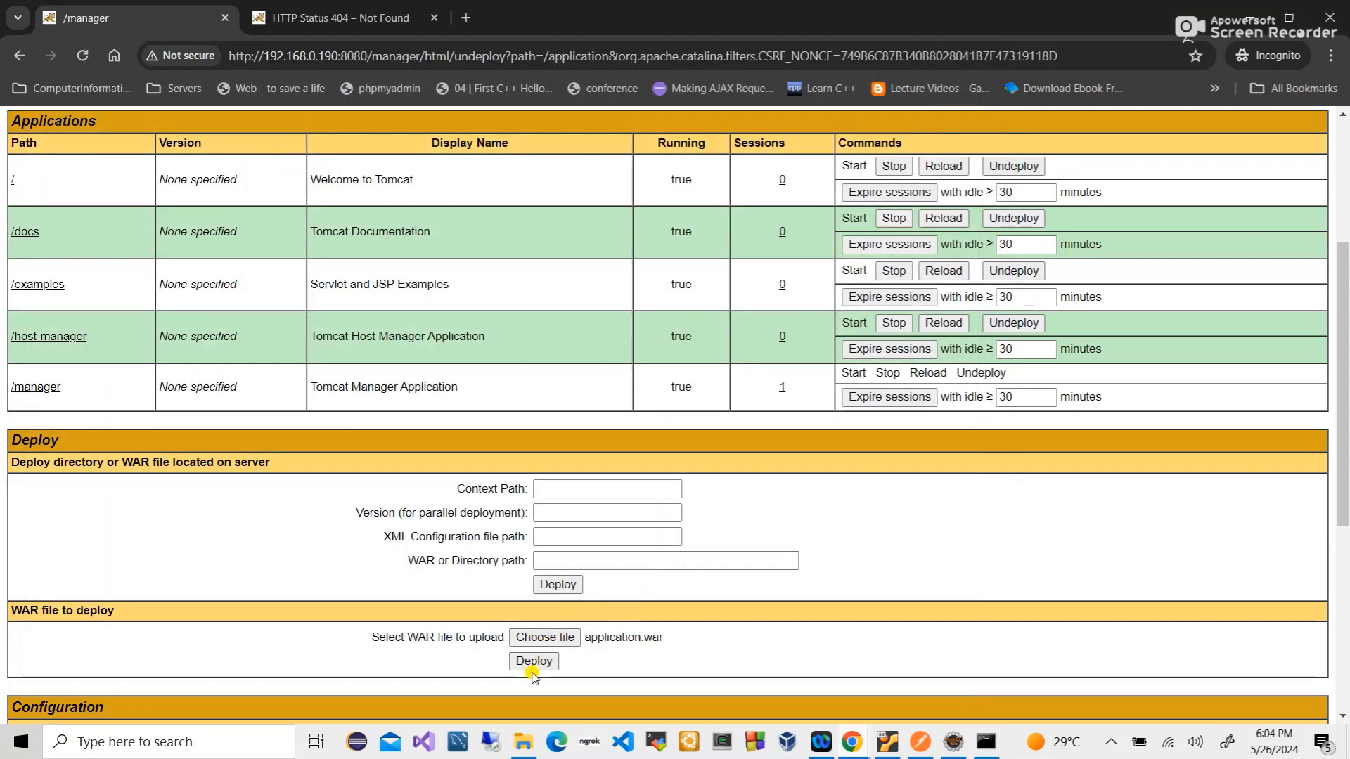
click(524, 665)
click(435, 18)
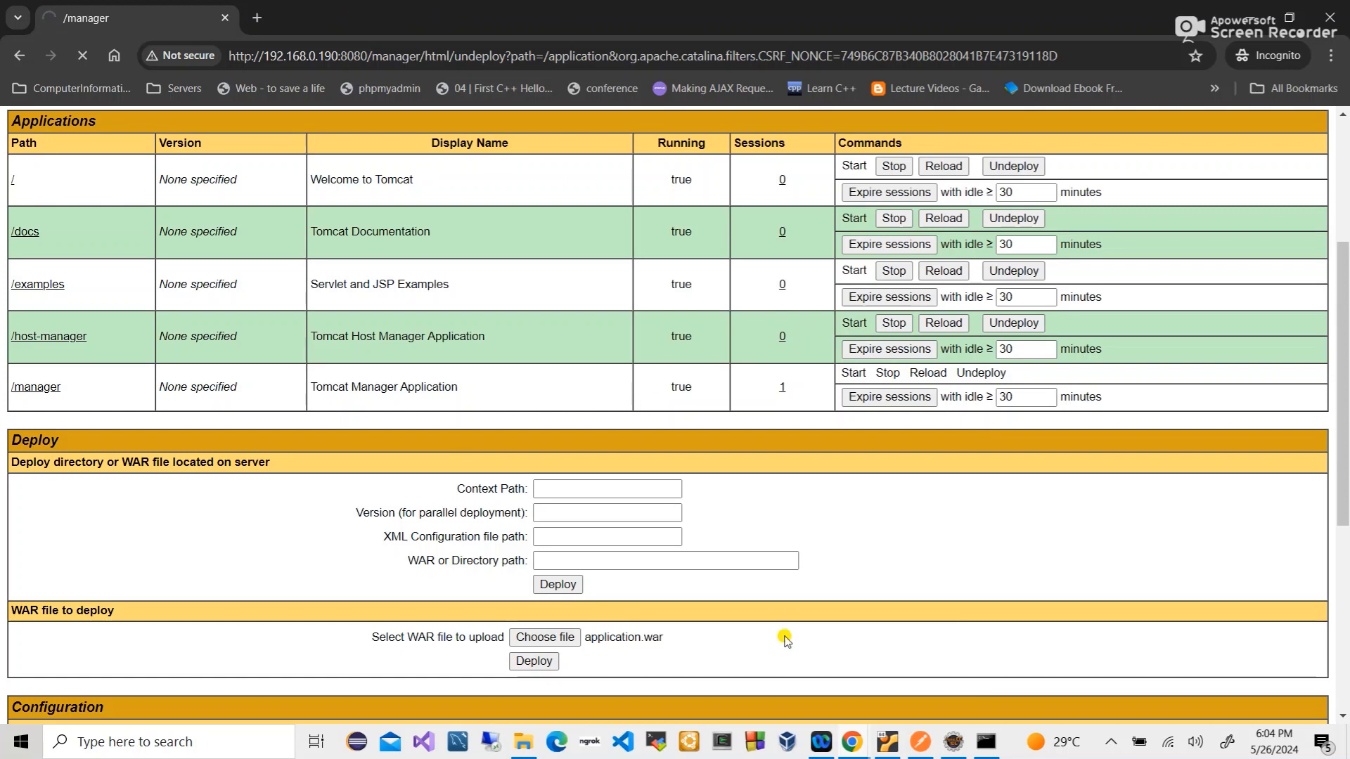
- Reload localhost:8080/manager/html in the localhost browser window
mouse_move(866, 739)
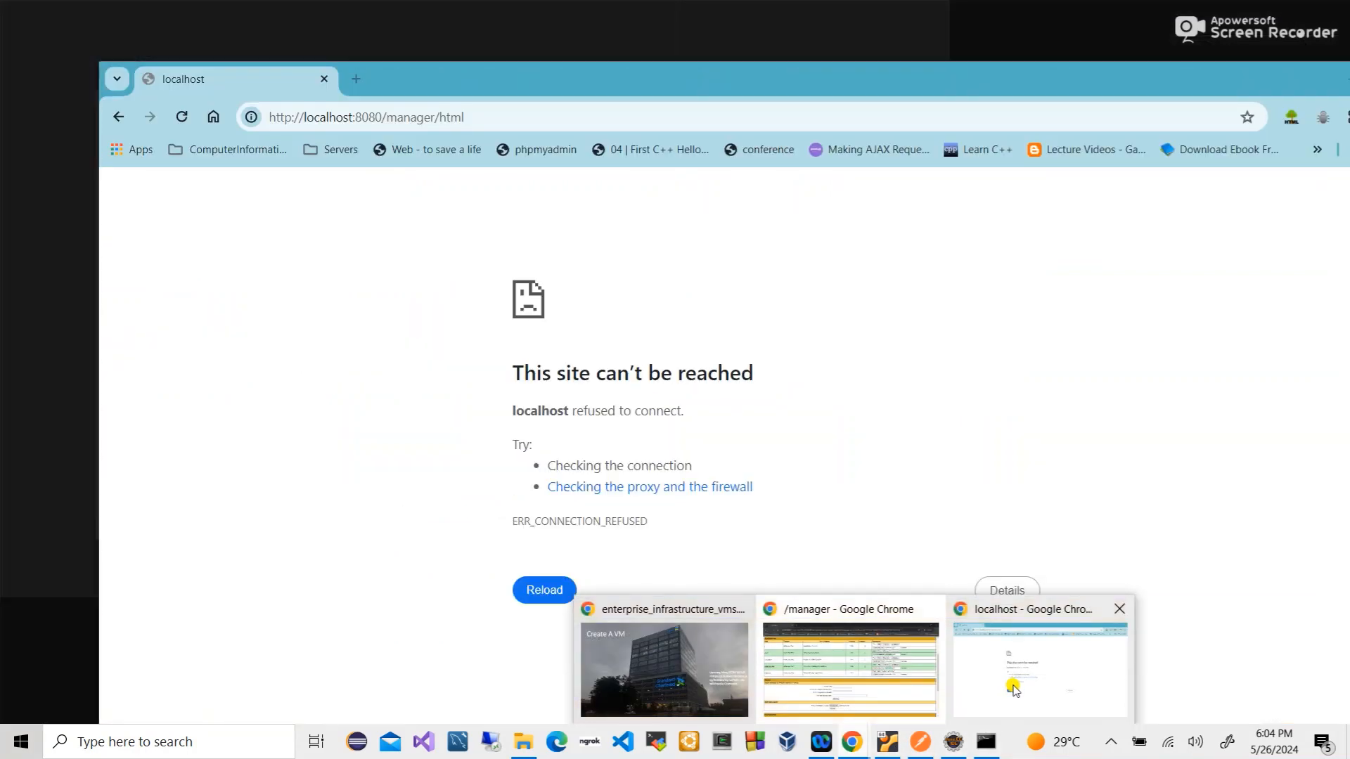
click(1015, 689)
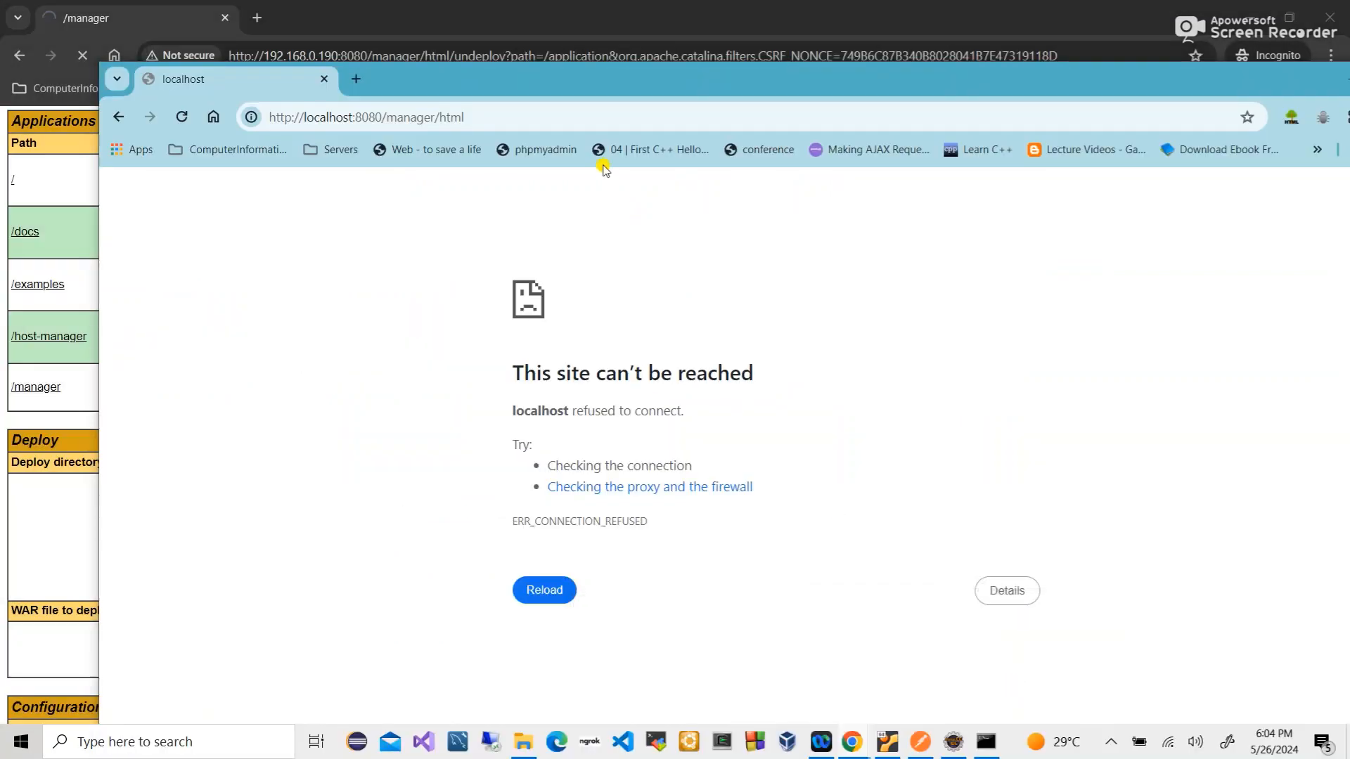
drag(485, 88, 449, 69)
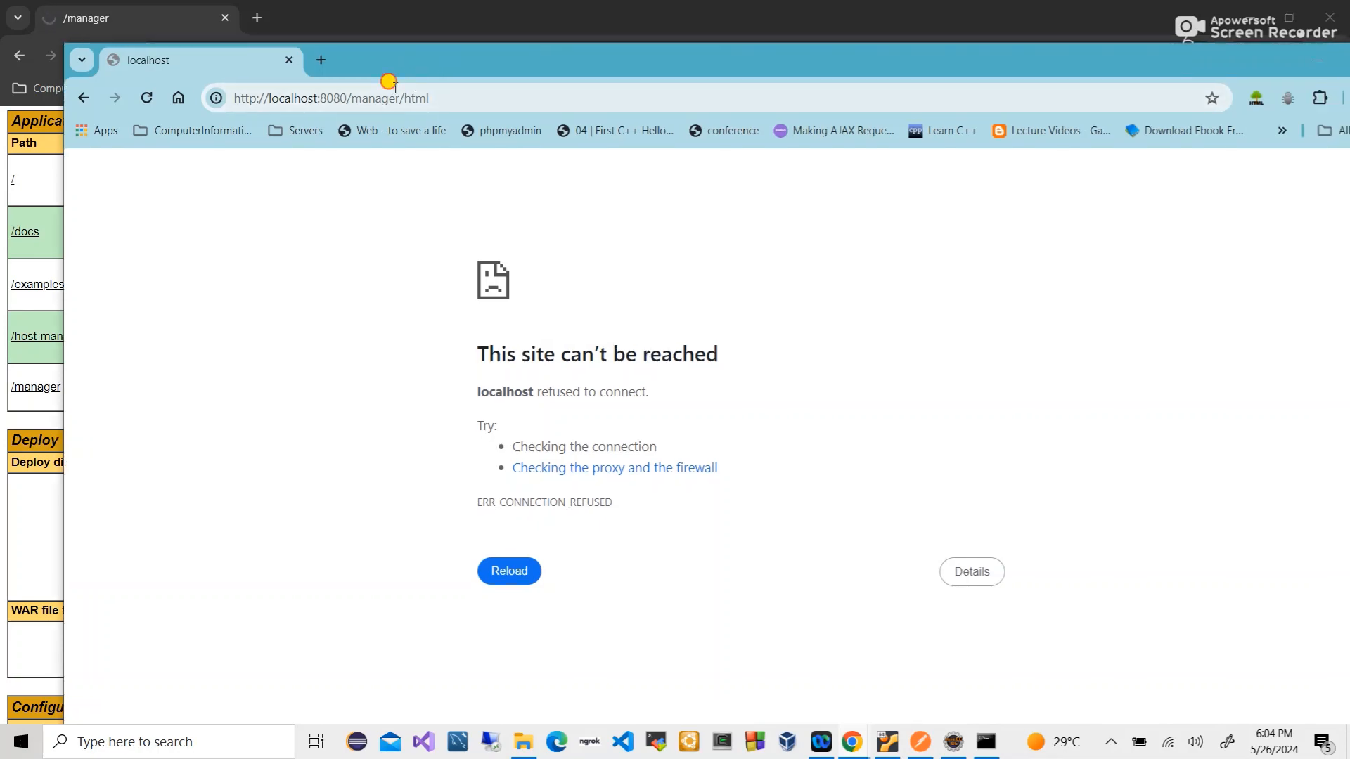
click(388, 87)
key(Return)
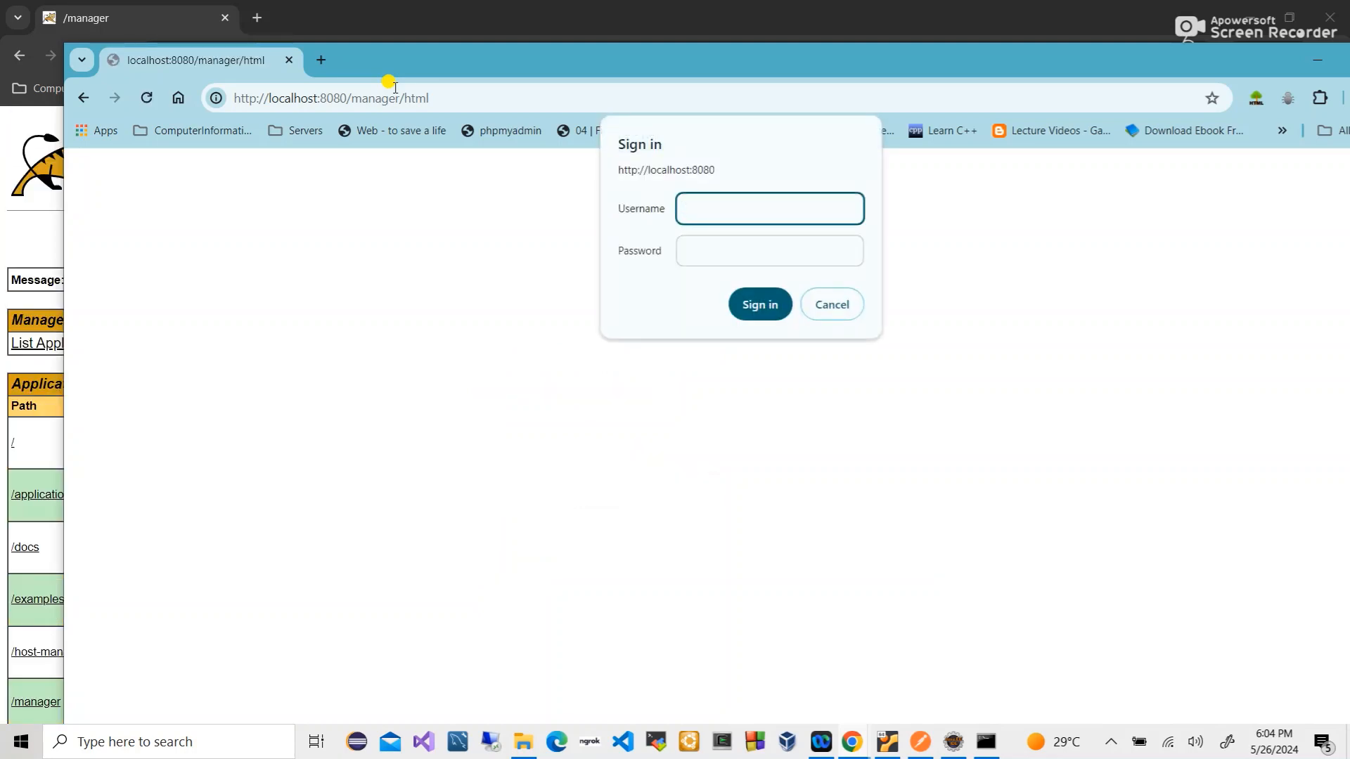
- Sign in to the local Tomcat manager and confirm /application is listed as running
click(724, 236)
text(a)
click(752, 302)
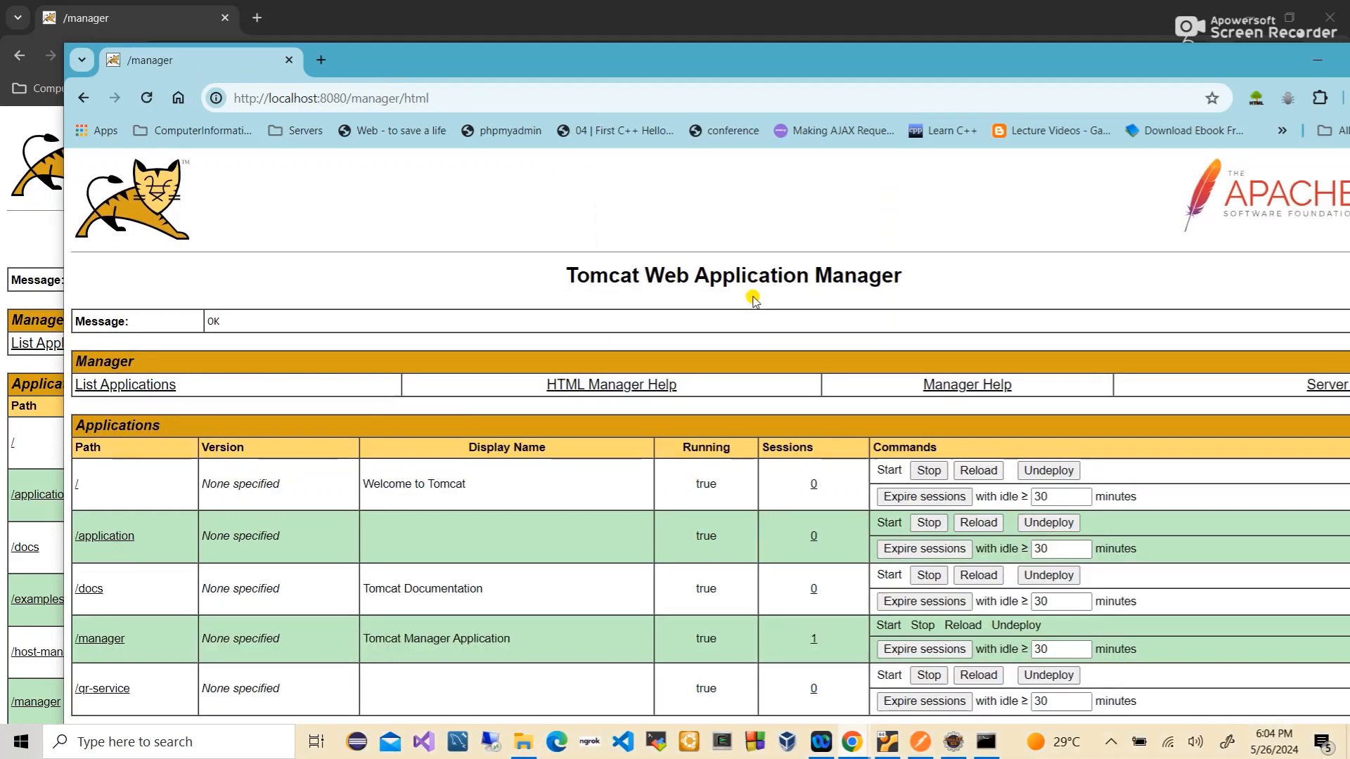
scroll(753, 299, down, 3)
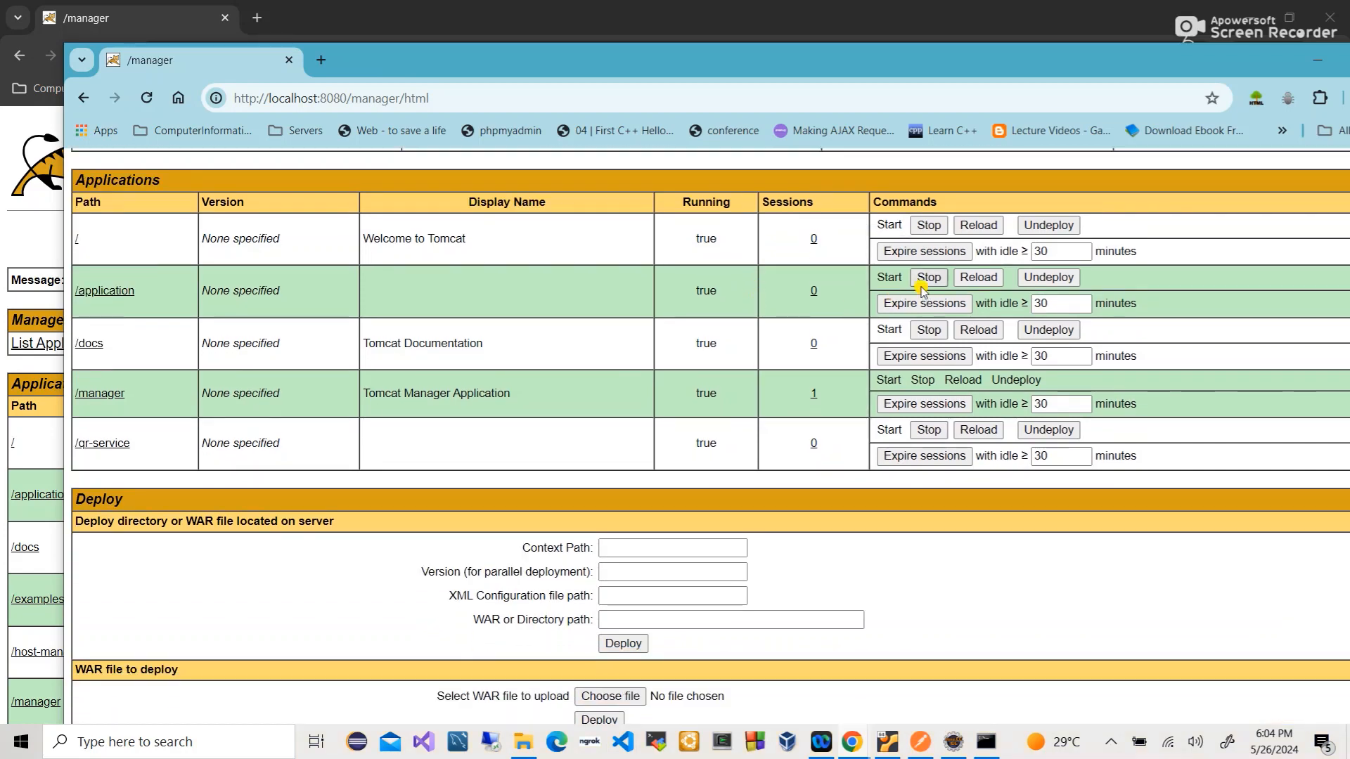
scroll(799, 349, down, 2)
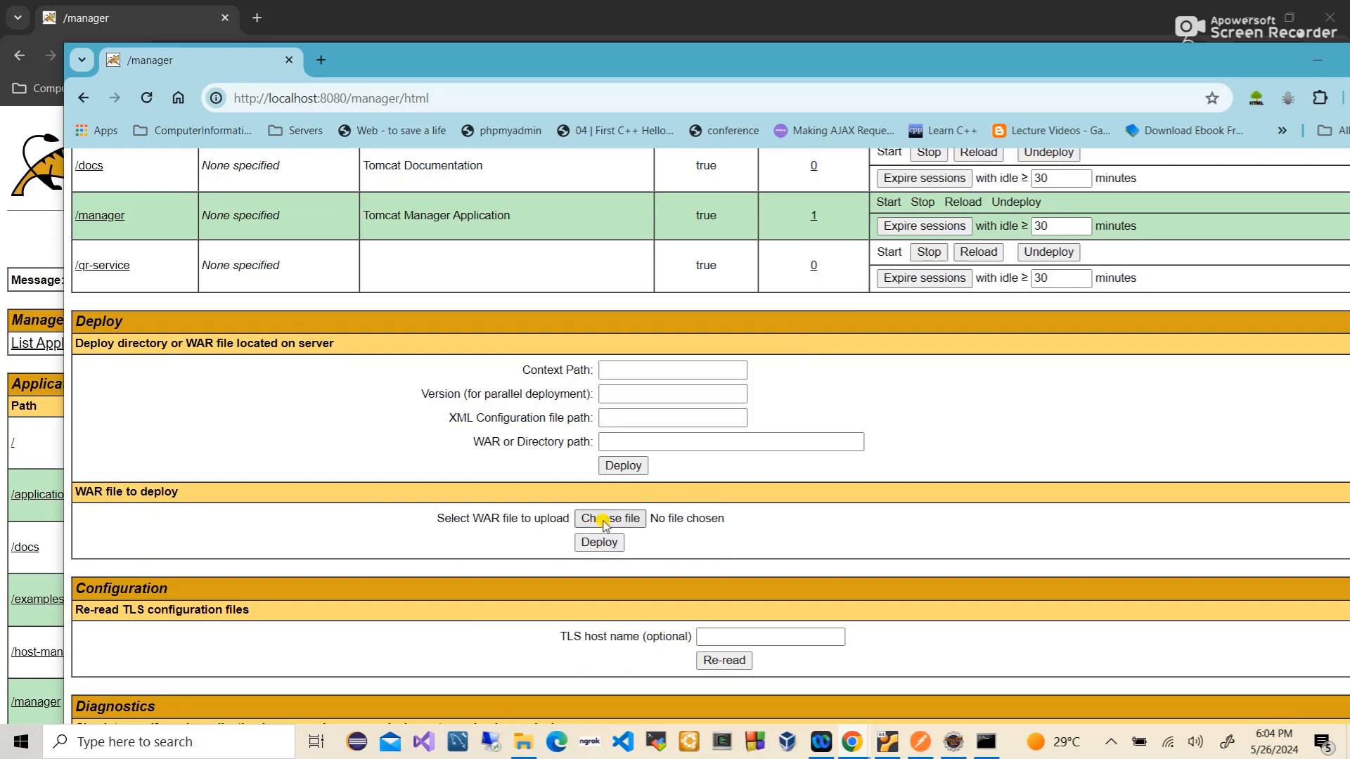
scroll(677, 545, up, 3)
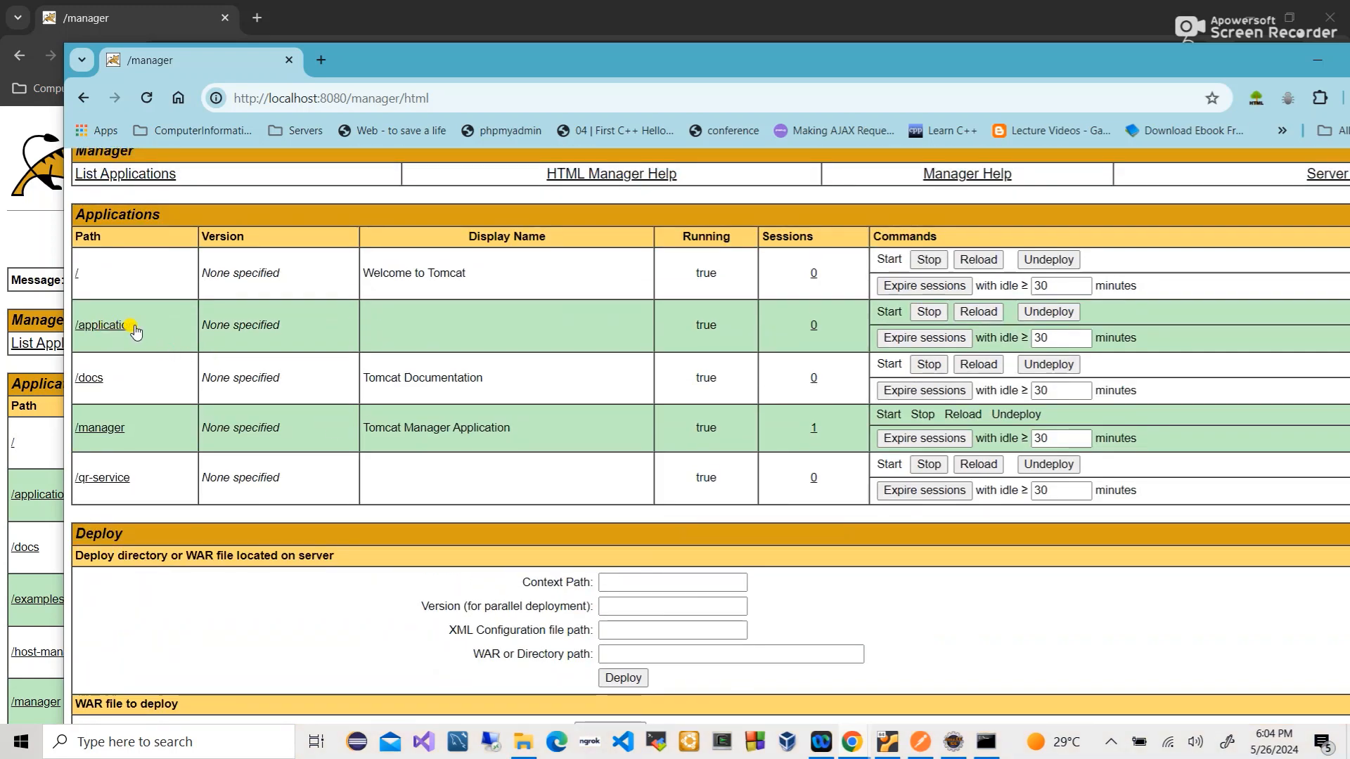
scroll(410, 545, down, 2)
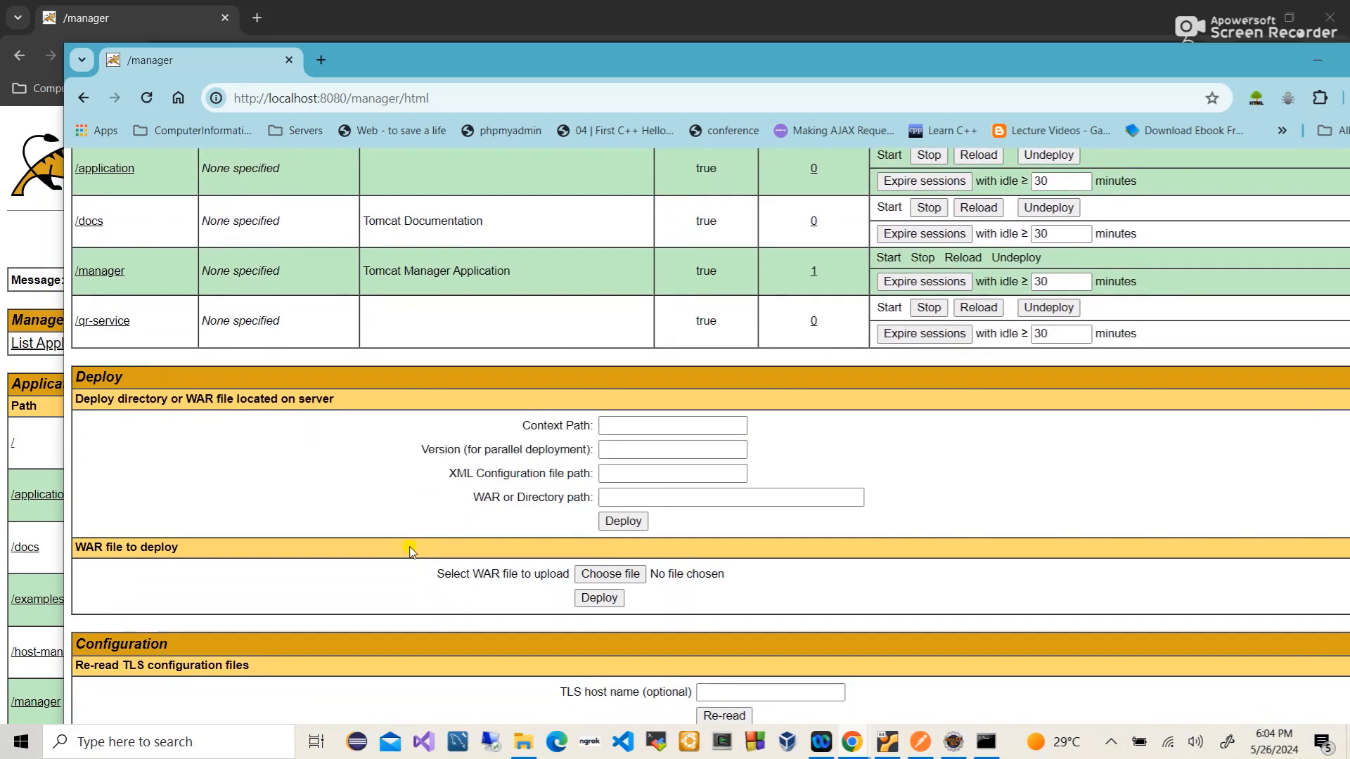
scroll(410, 550, up, 1)
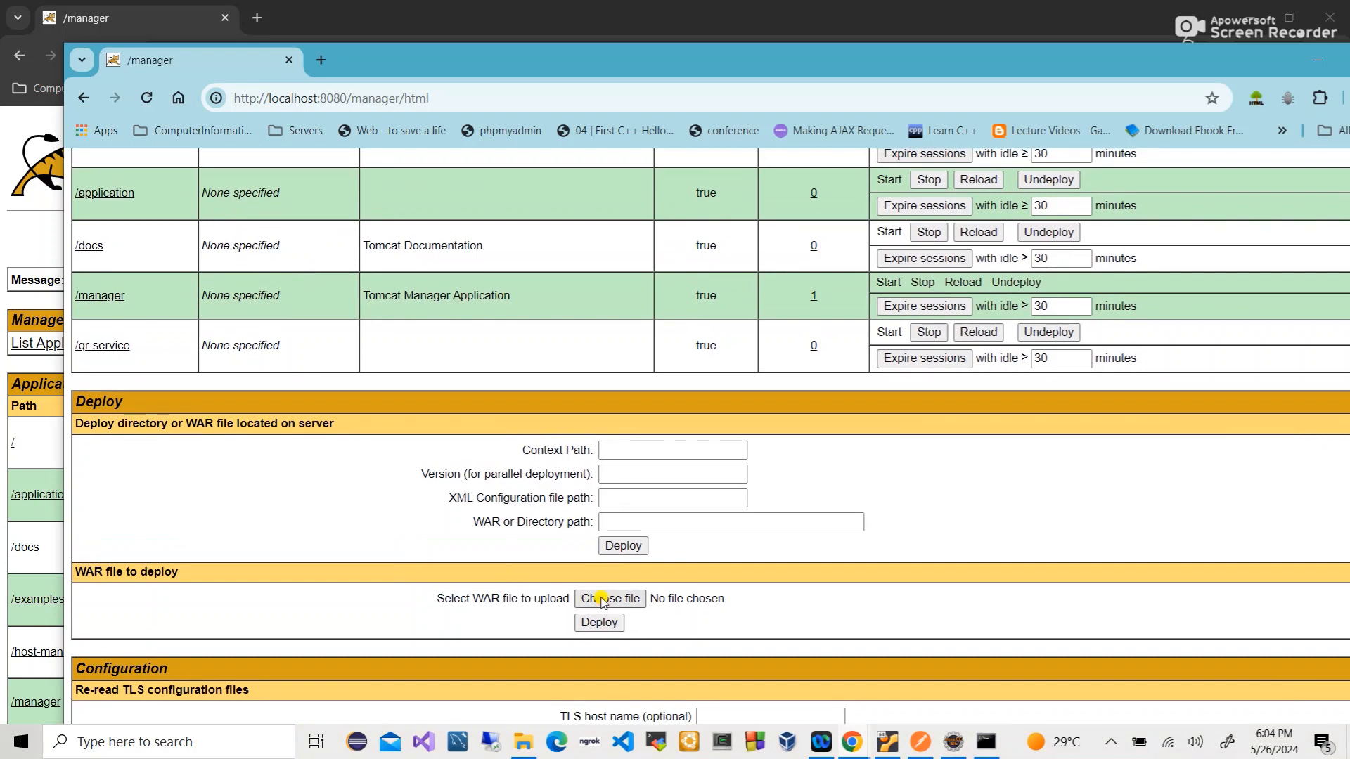
- Resend the demo localhost request in Postman and check its response code
click(915, 739)
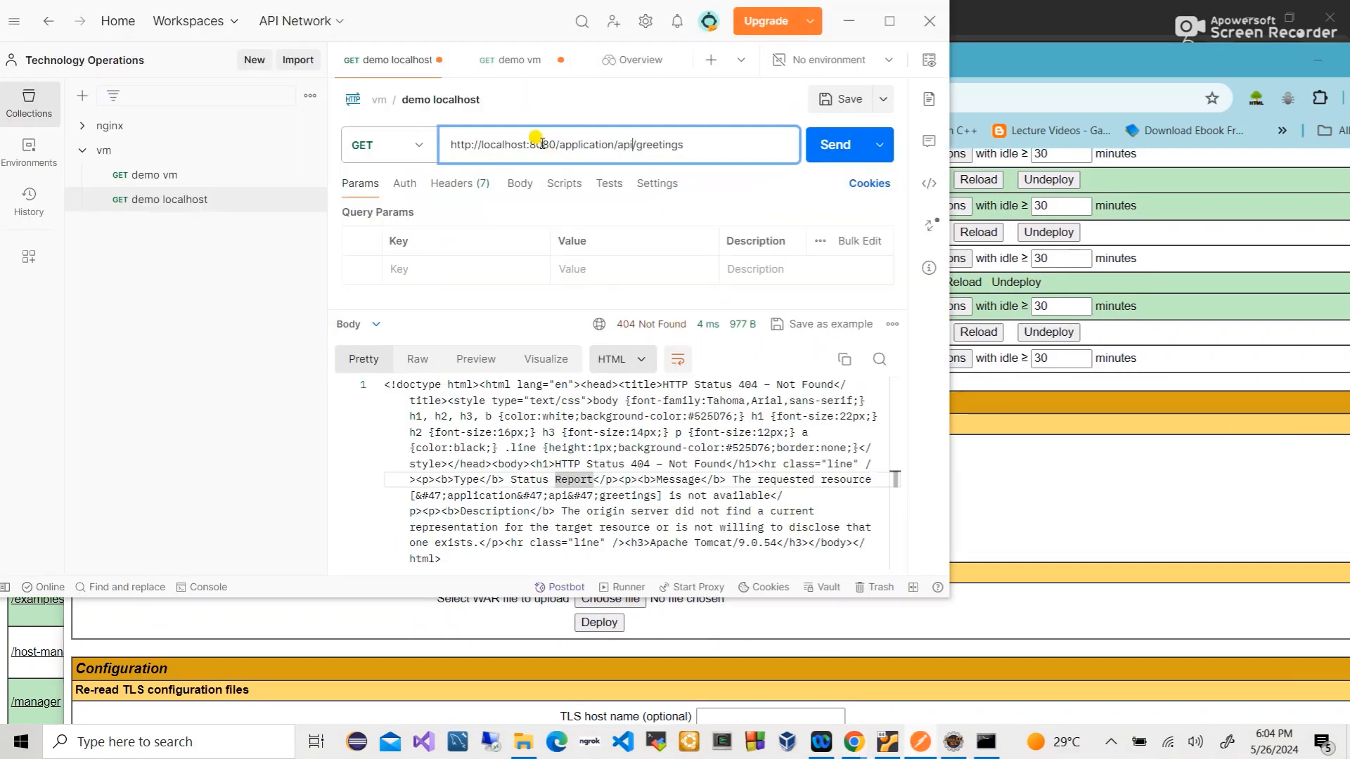
key(ctrl+Return)
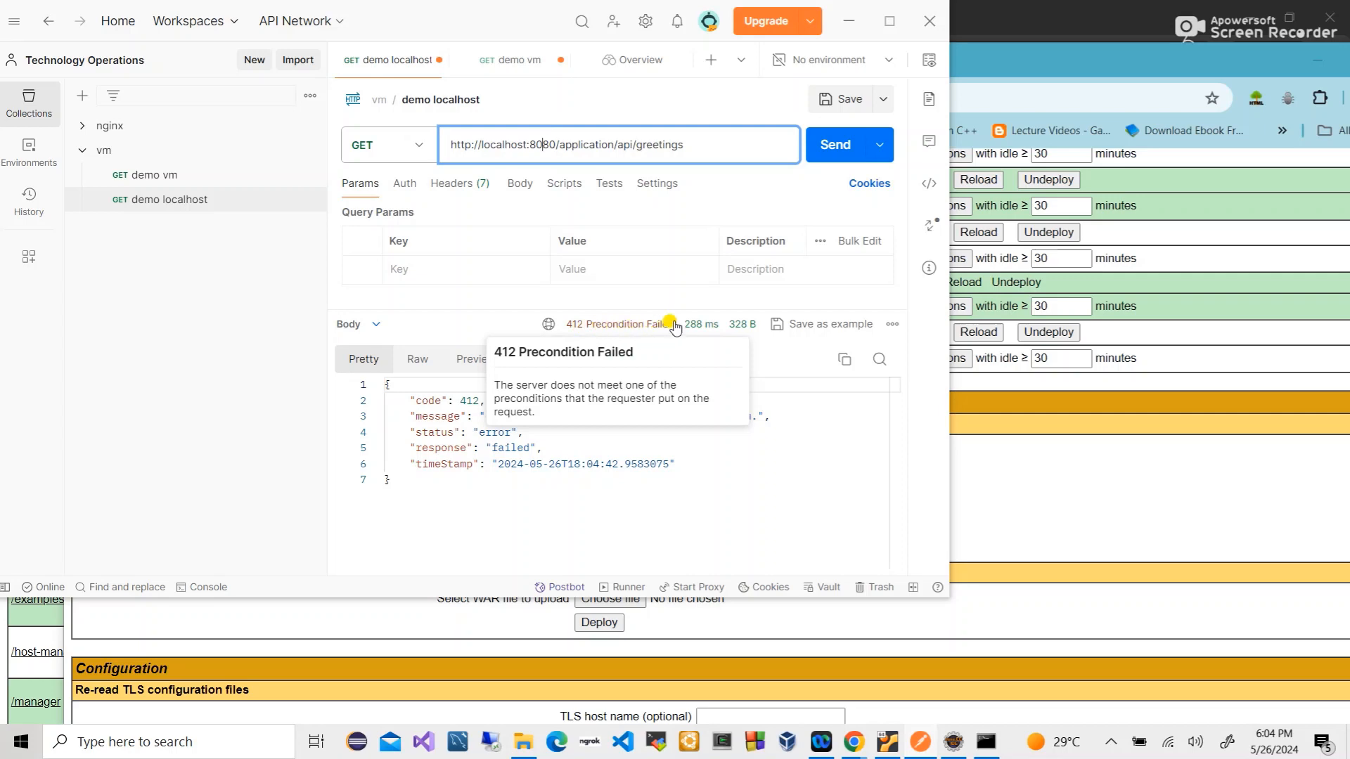
double_click(431, 401)
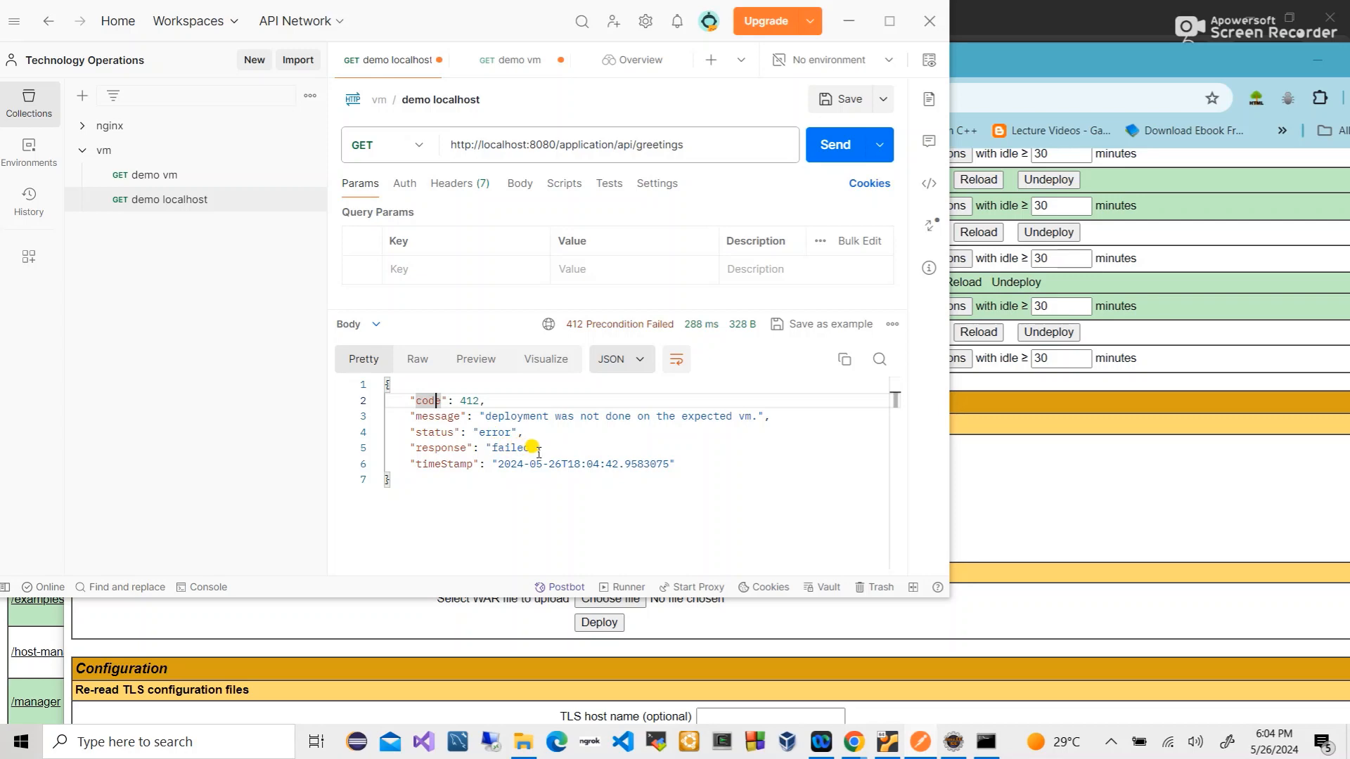
- Send the demo vm request to 192.168.0.190:8080/application/api/greetings and view its 200 OK body
click(189, 175)
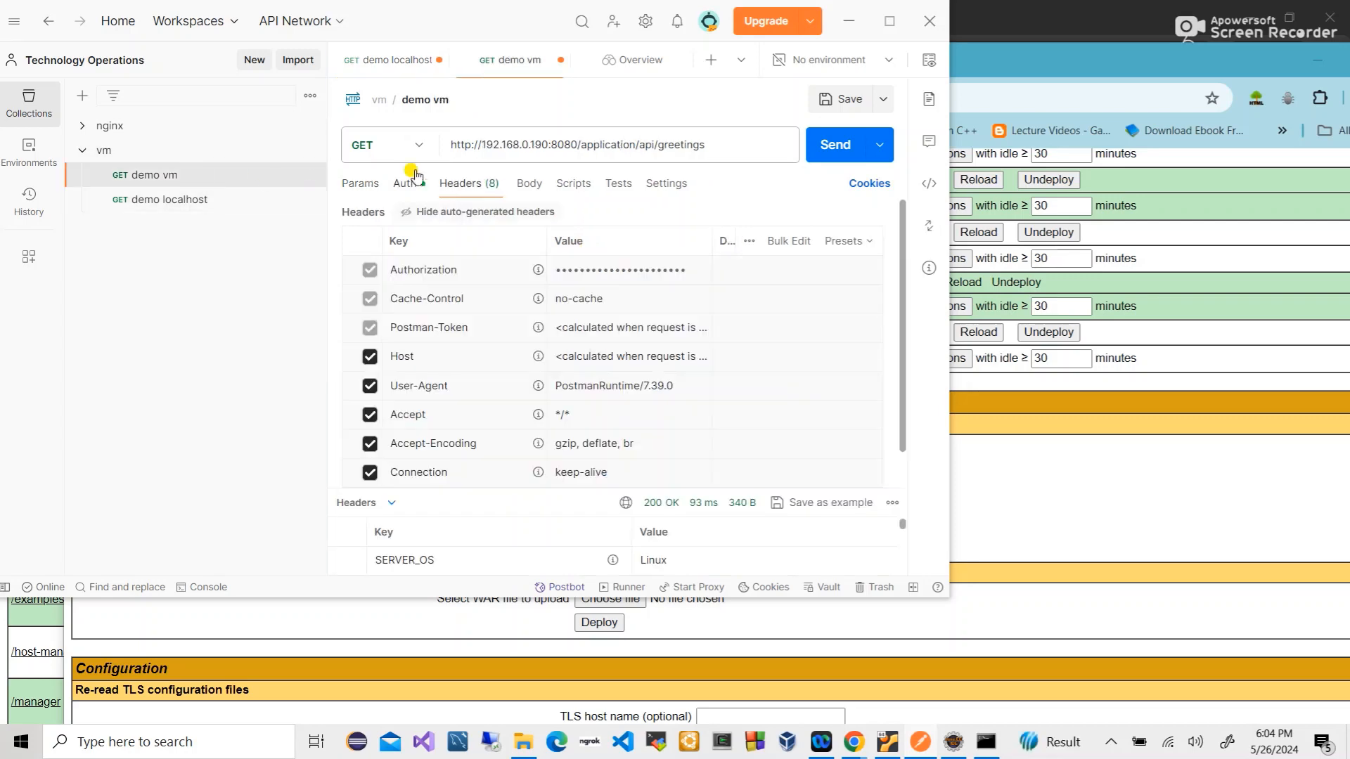
triple_click(548, 145)
key(ctrl+Return)
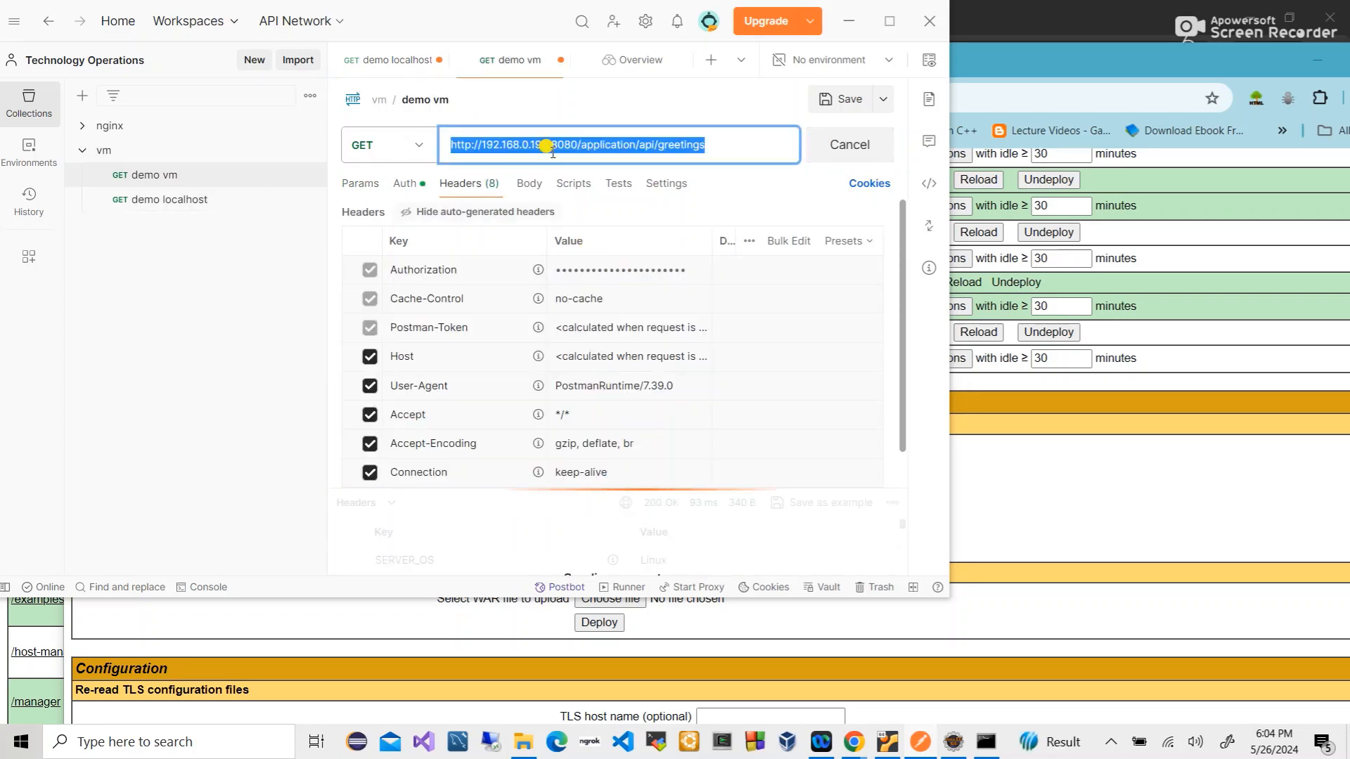
drag(545, 487, 537, 374)
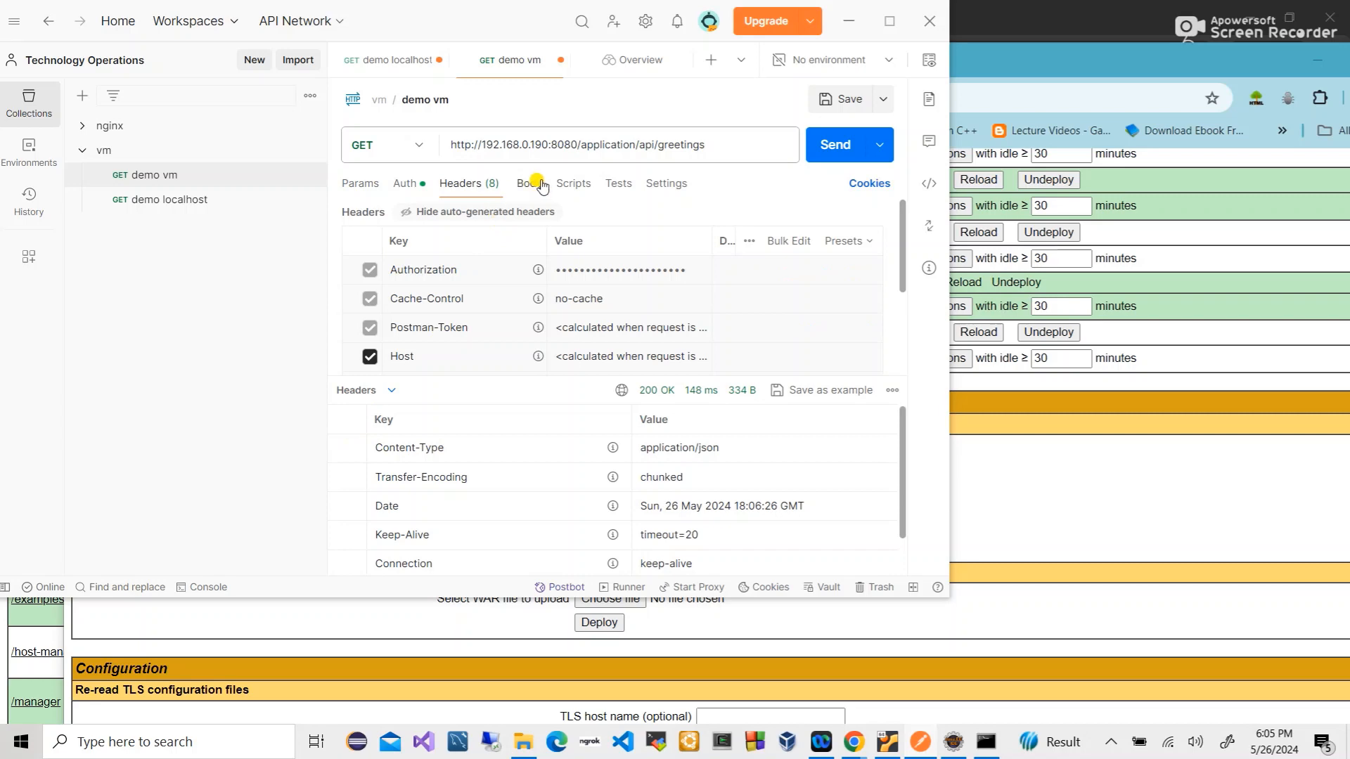
click(367, 391)
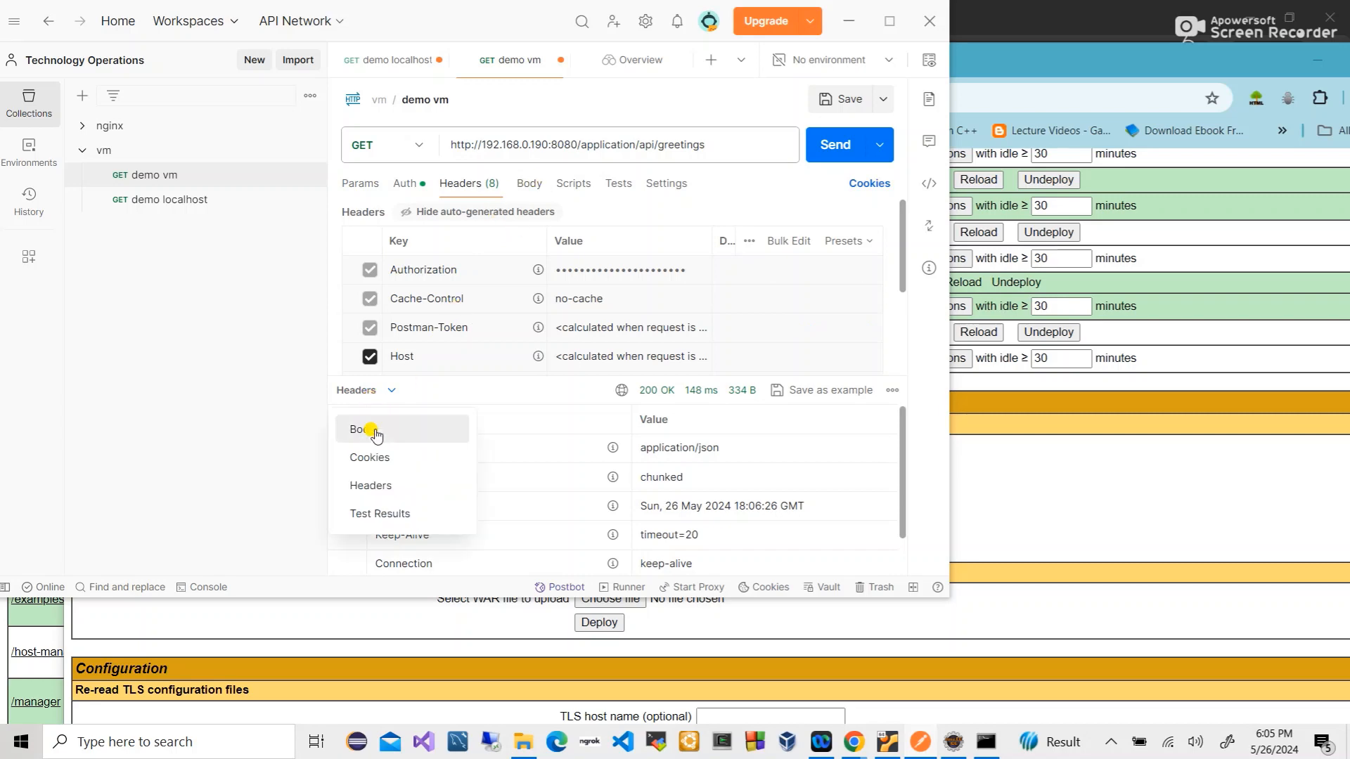
click(374, 440)
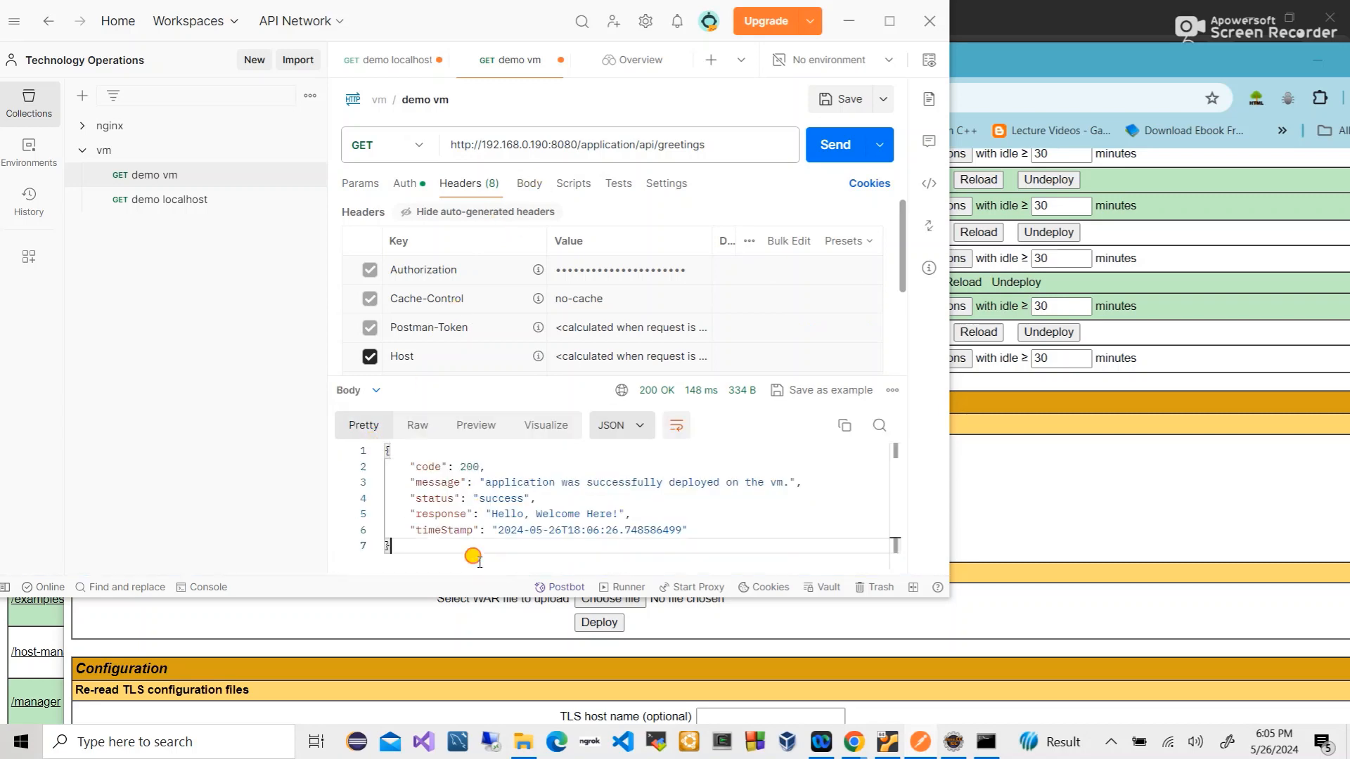
drag(473, 551, 390, 482)
click(615, 496)
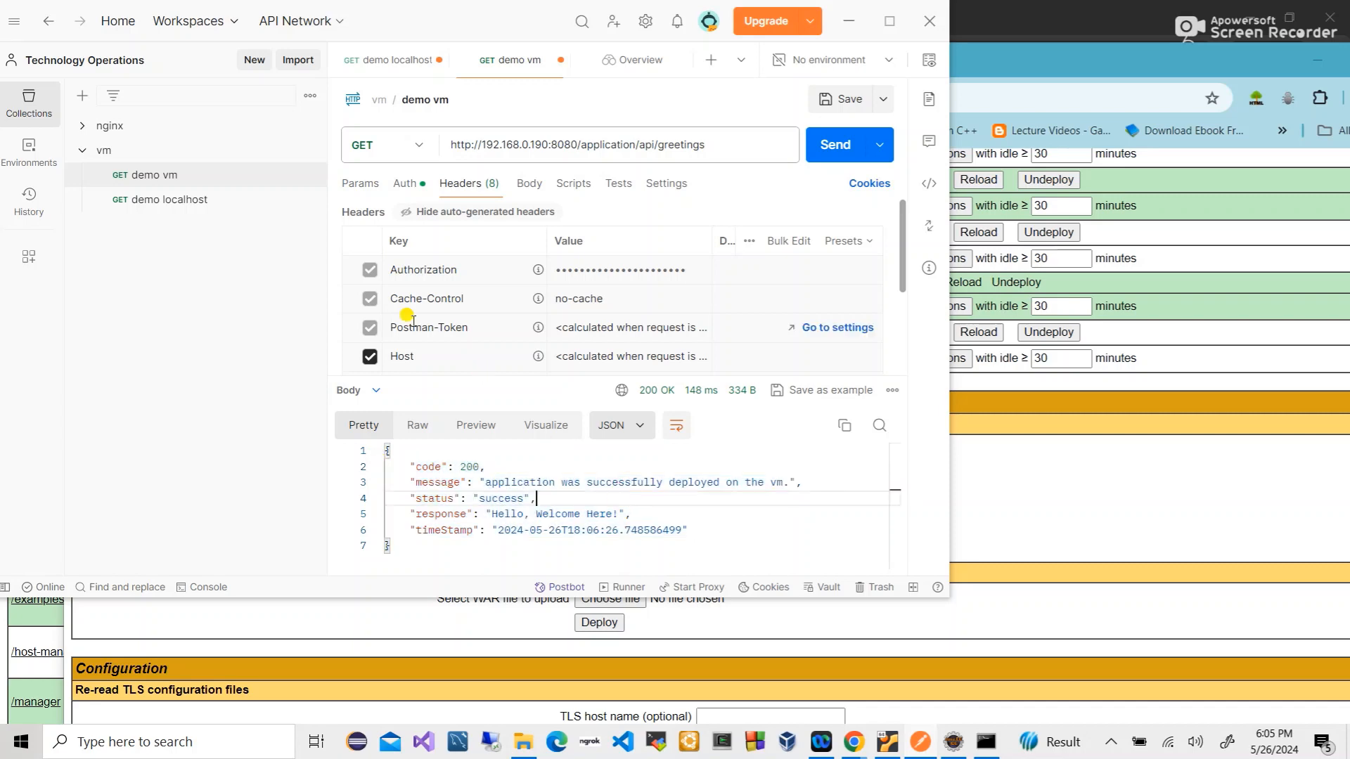
- Compare the demo localhost 412 response body with the demo vm response body
click(174, 200)
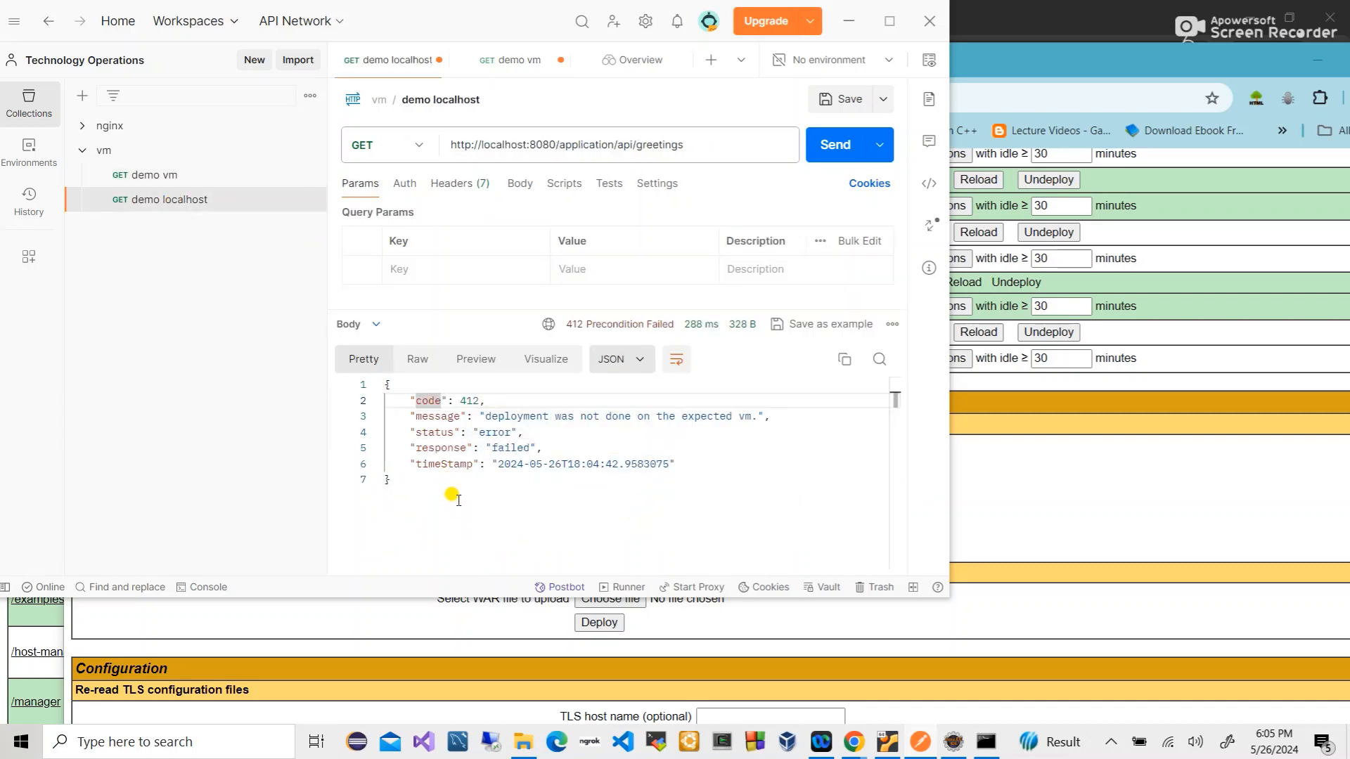
drag(461, 504, 360, 366)
click(457, 441)
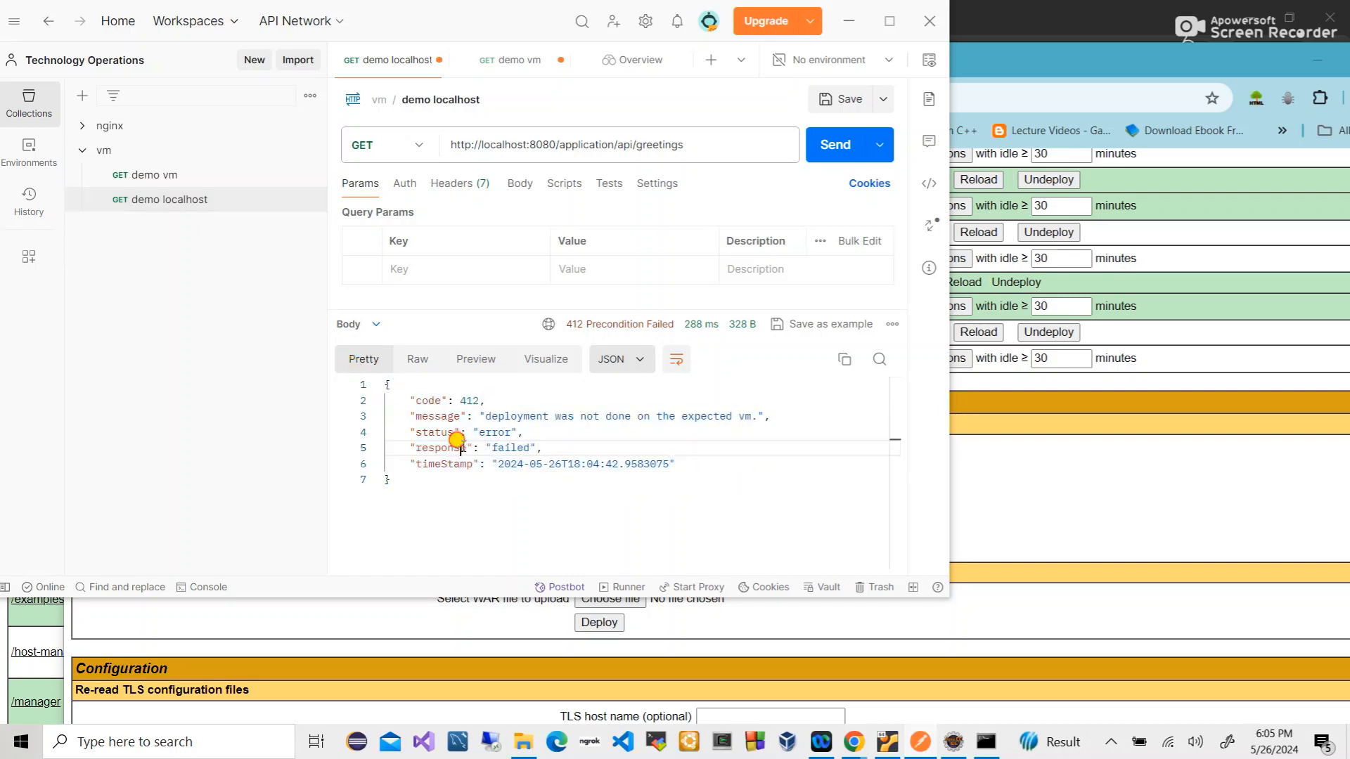
click(163, 177)
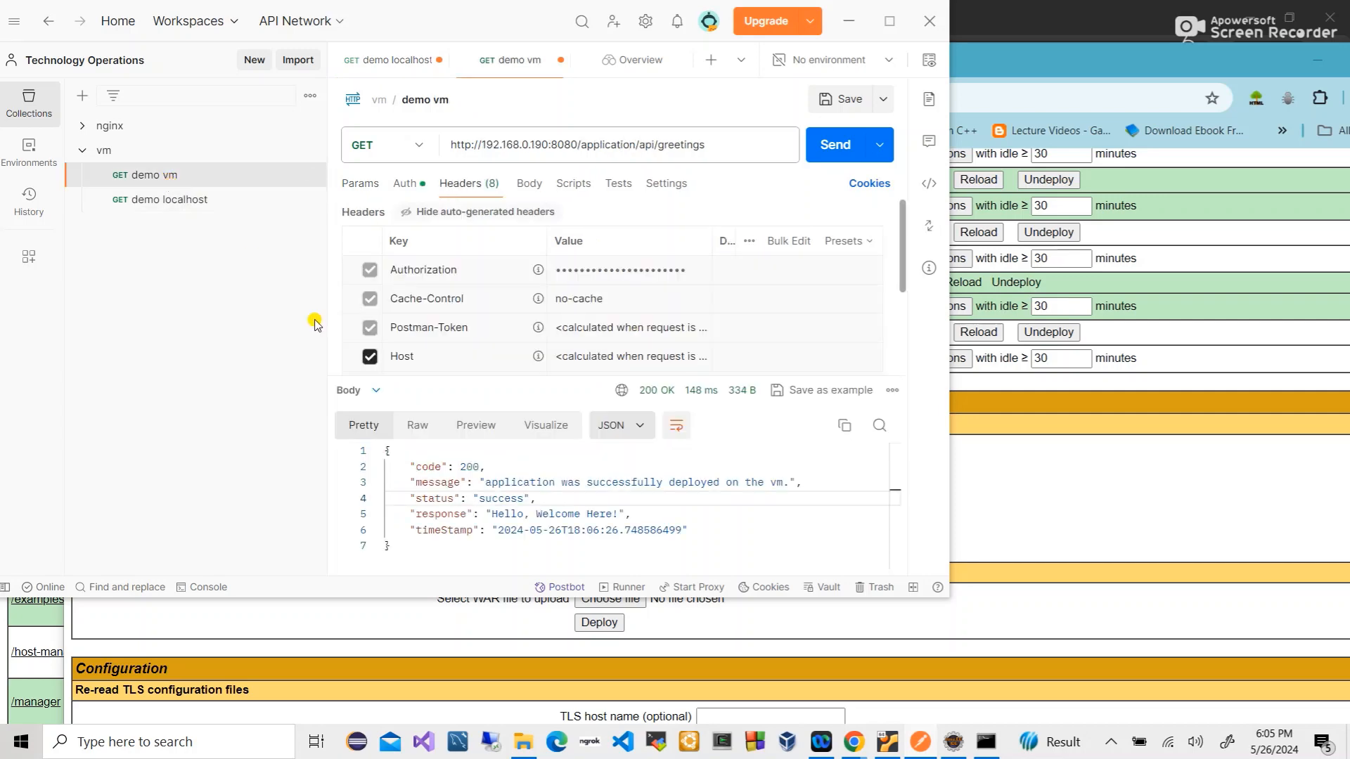
drag(394, 547, 336, 392)
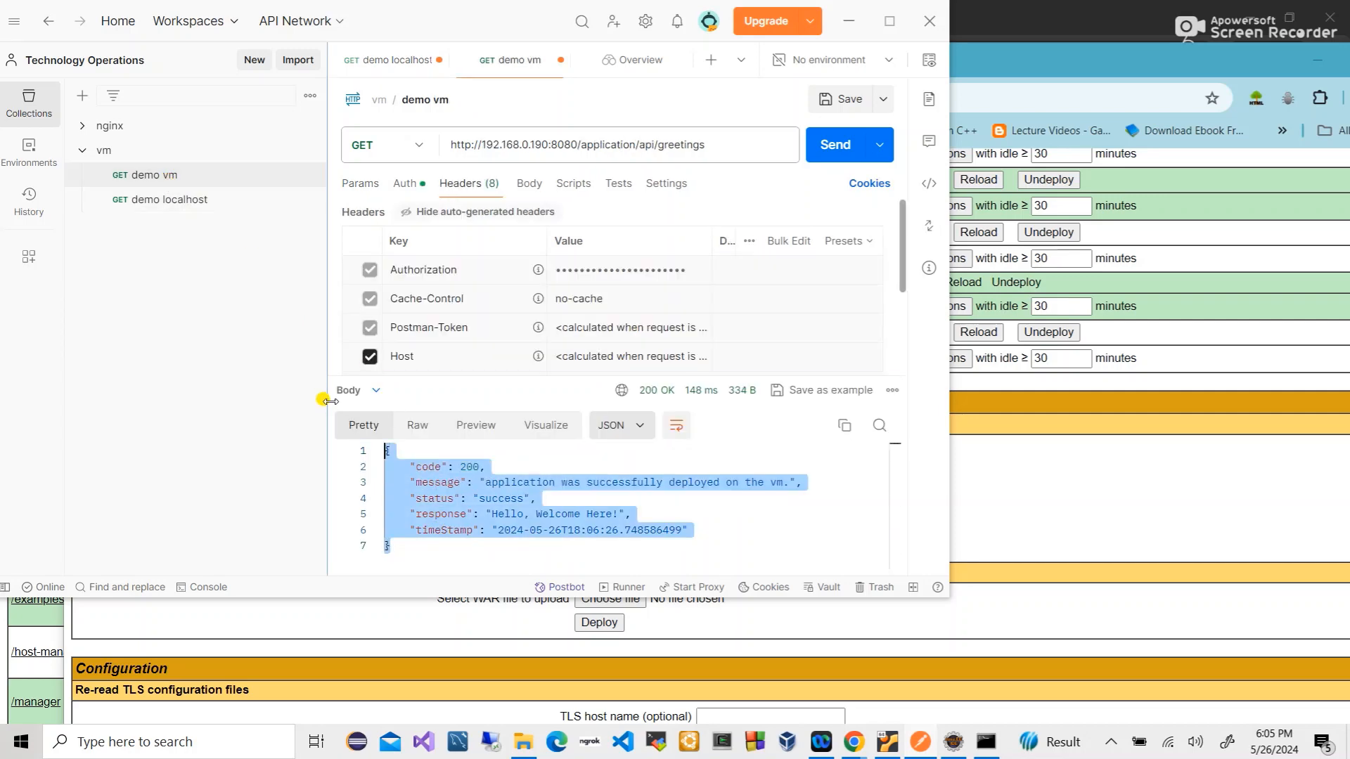
- Show the Create A VM slide, then switch to the Eclipse workspace
mouse_move(862, 750)
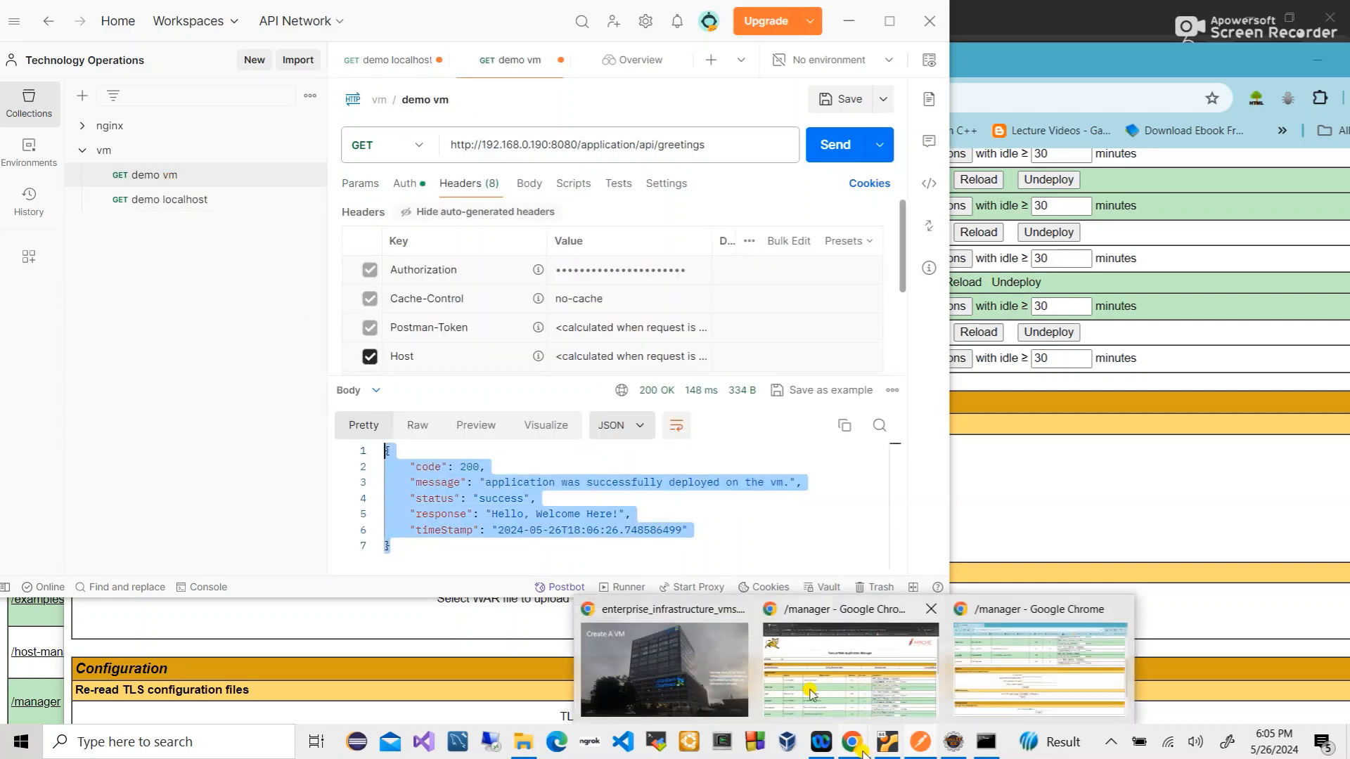
click(702, 657)
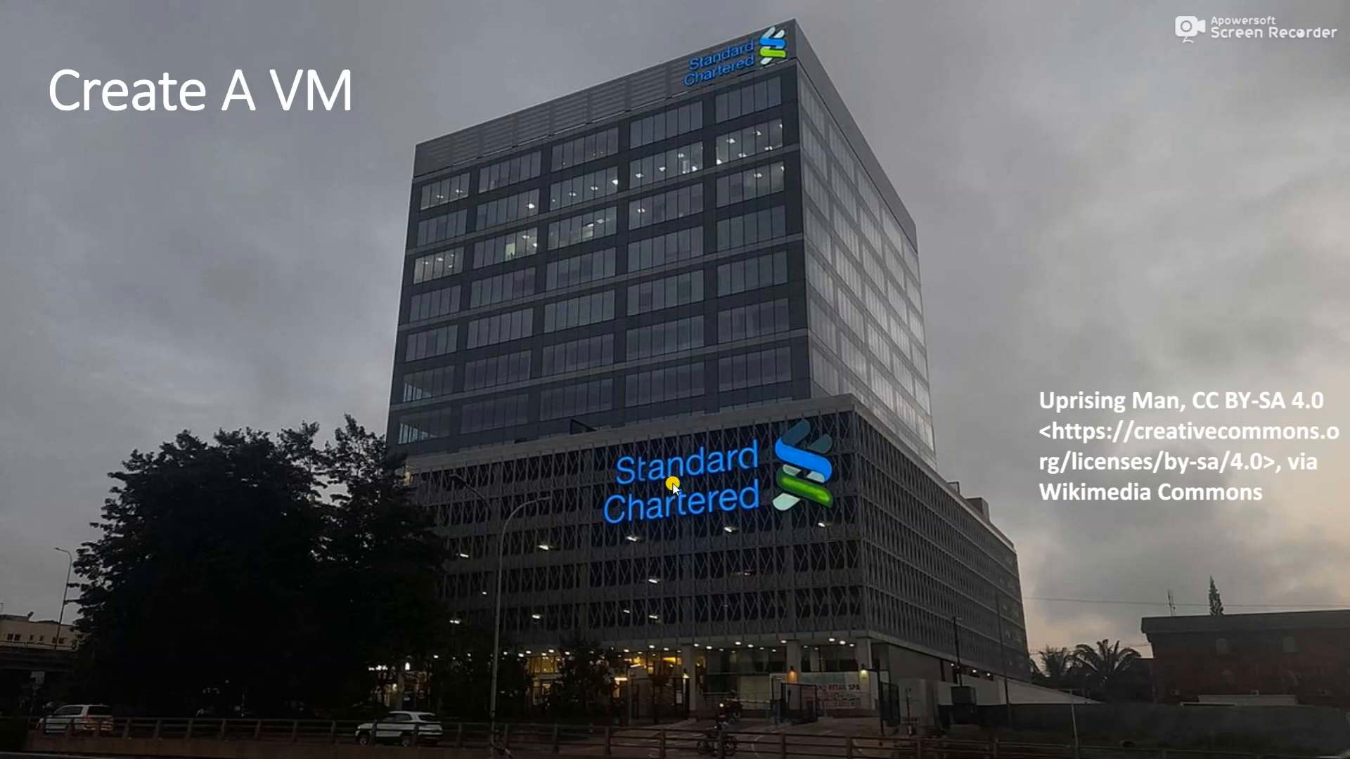
key(alt+Tab)
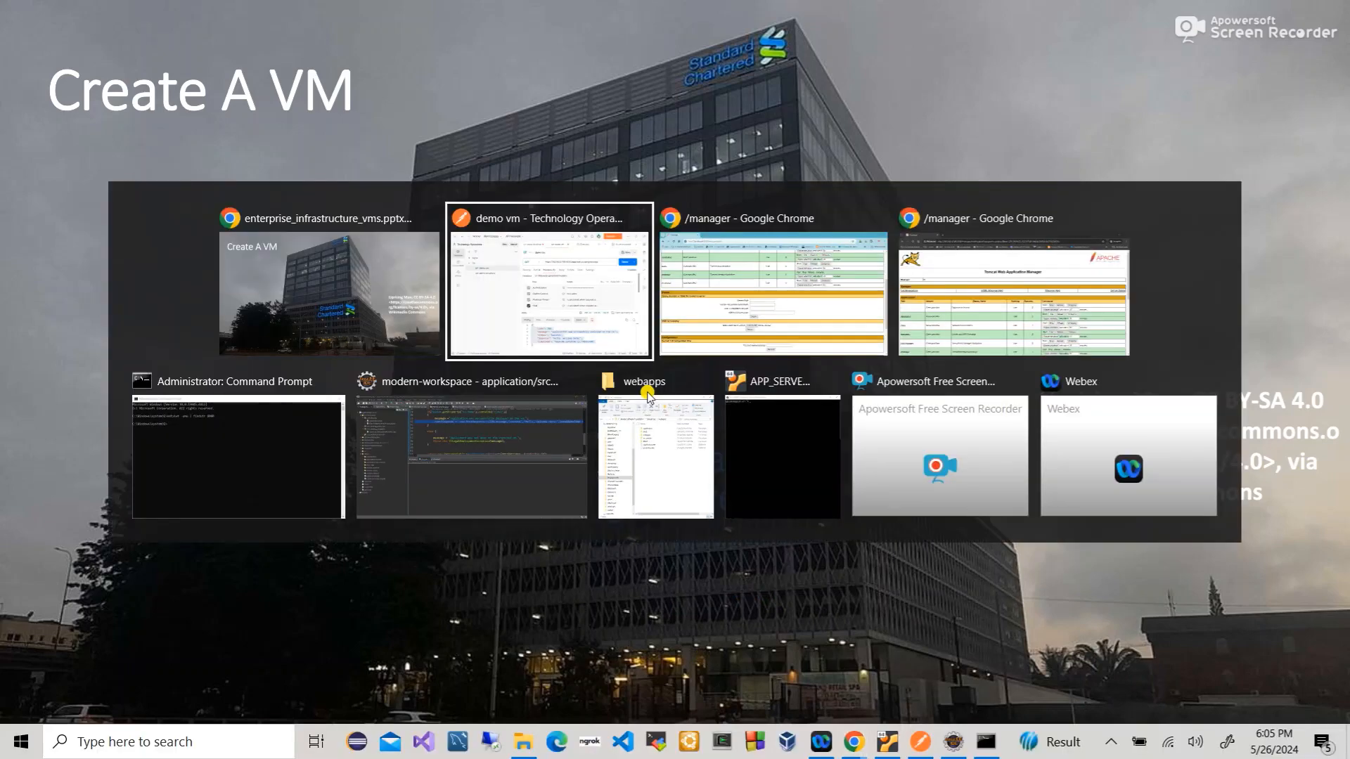
key(alt+Tab)
key(alt+Tab)
key(alt+Tab)
key(alt+Tab)
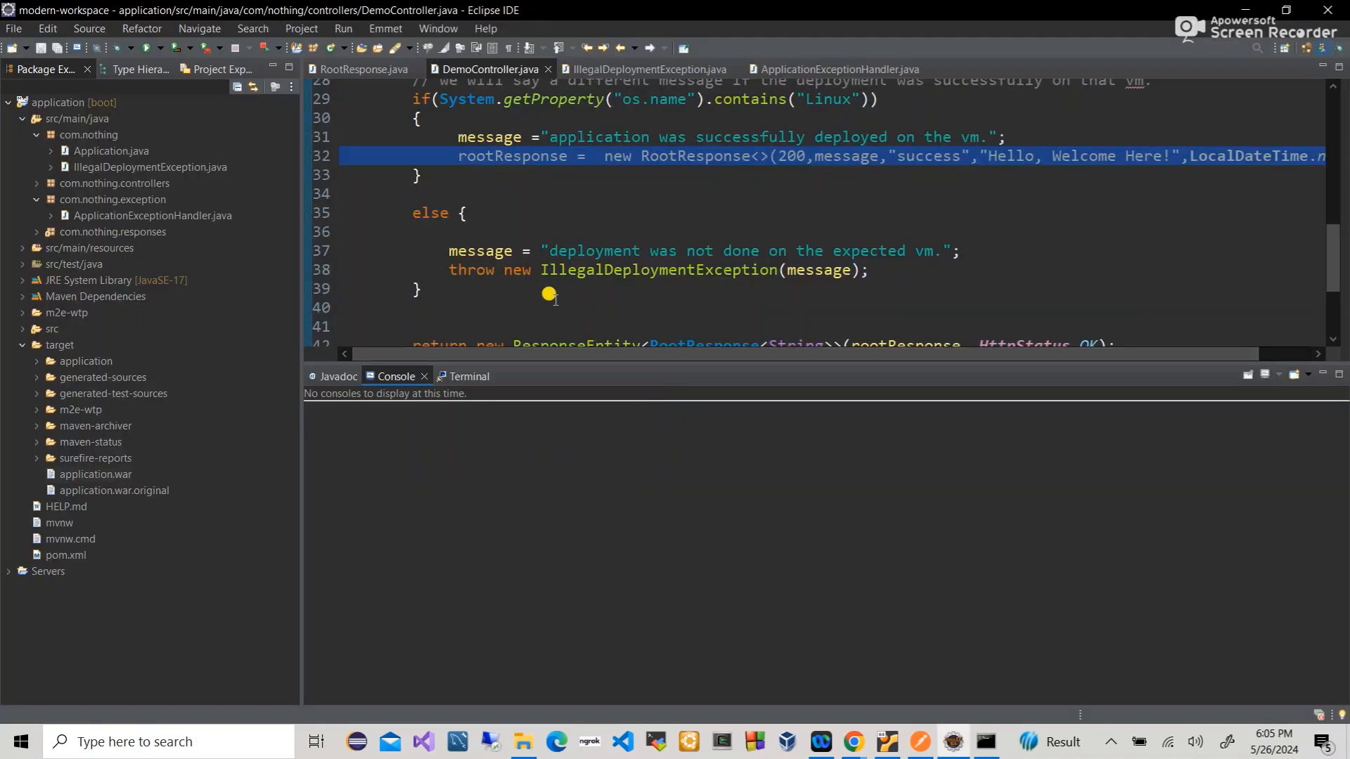
- Bring up Command Prompt and launch FileZilla via a Windows search for 'fil'
click(986, 742)
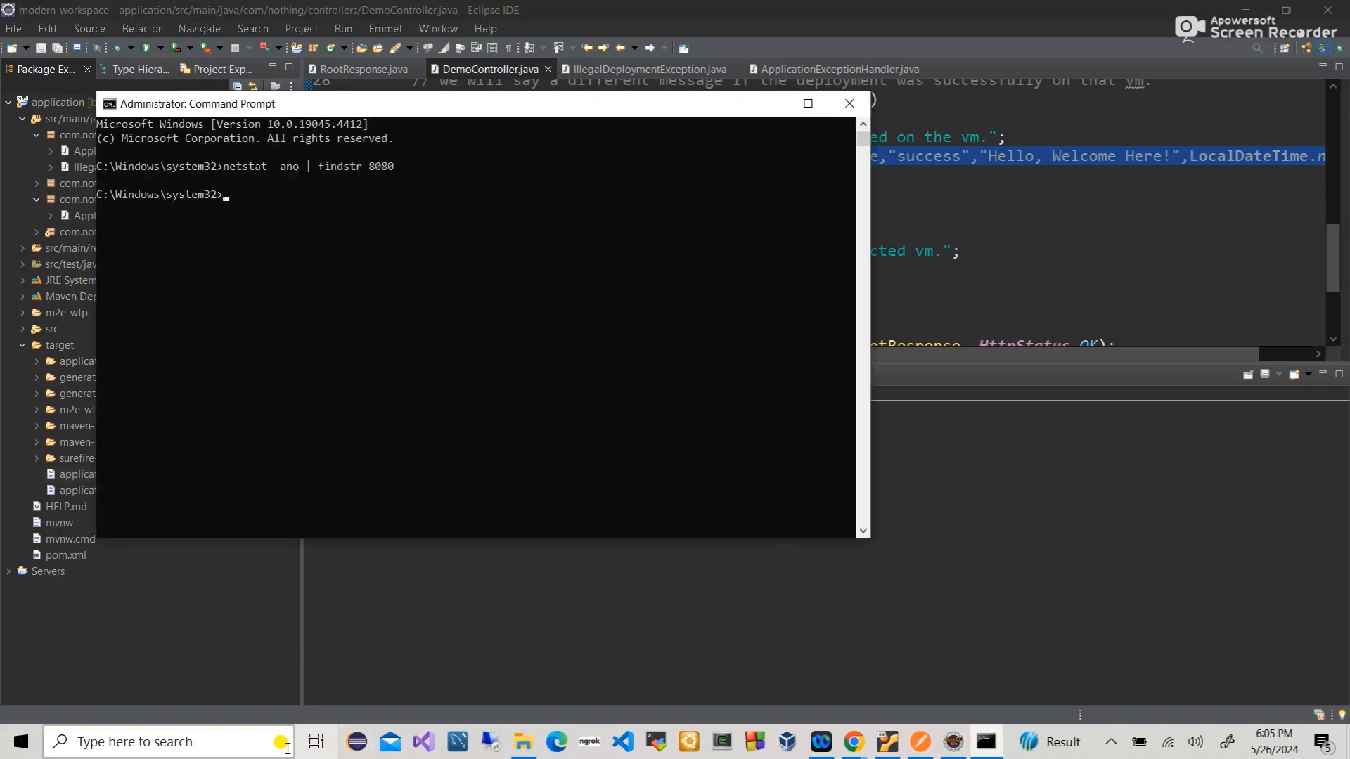
click(227, 740)
text(fil)
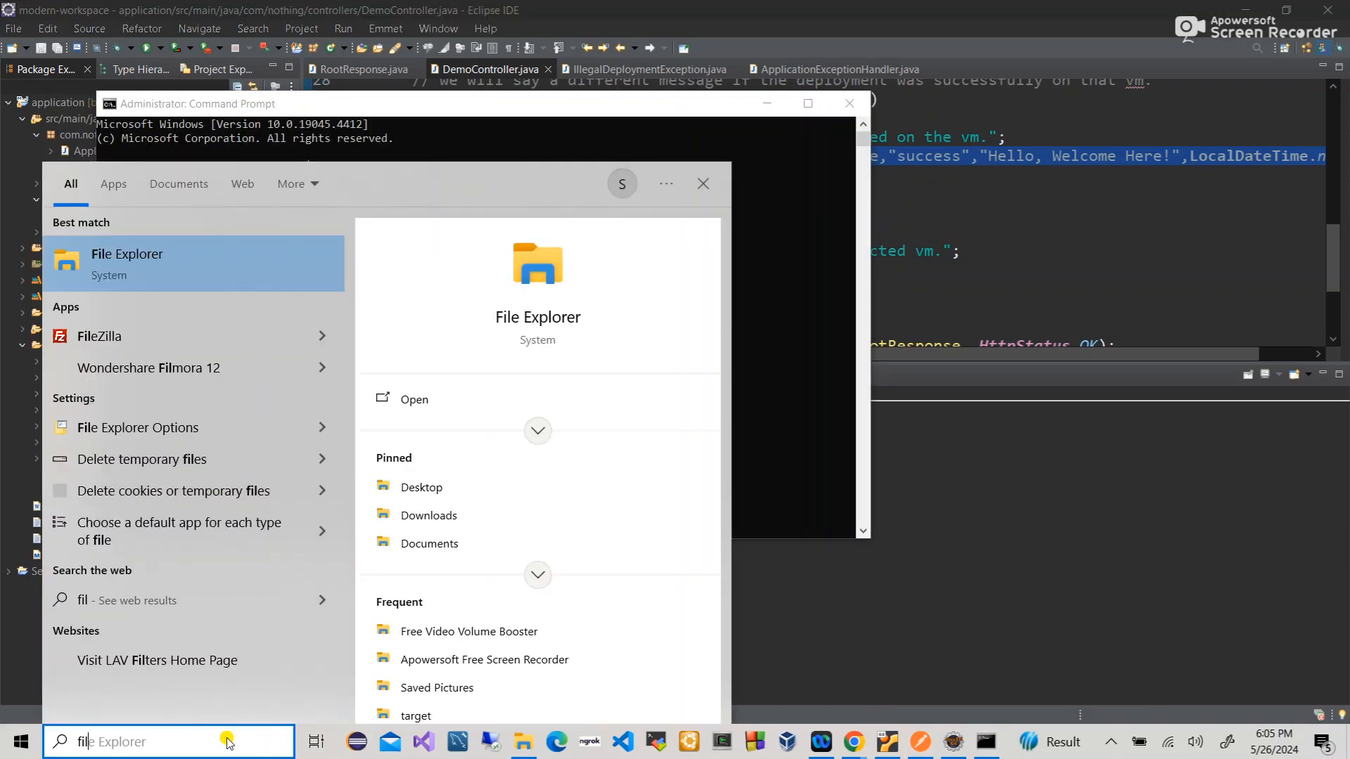
click(160, 336)
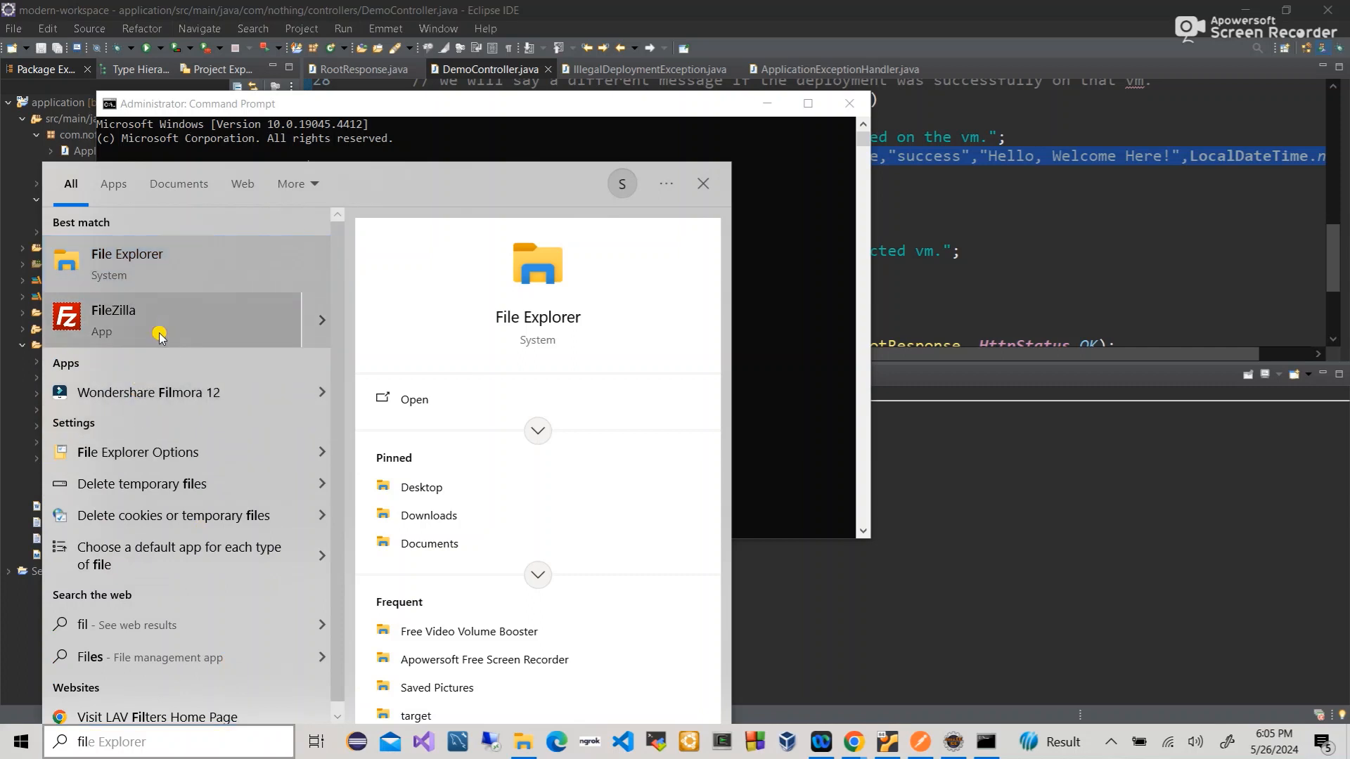
click(320, 330)
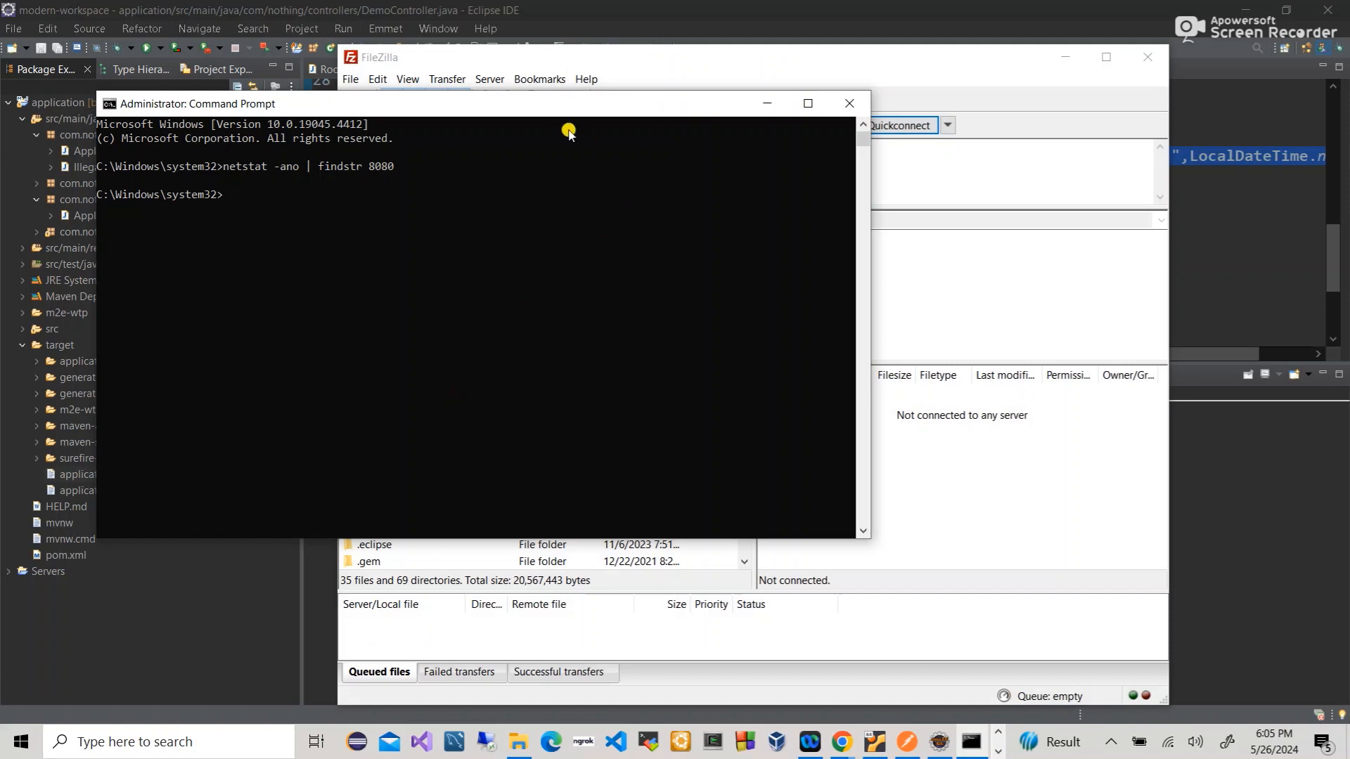
- Quickconnect FileZilla to 192.168.0.190 with the VM account's credentials, accepting the password and host-key prompts
click(524, 57)
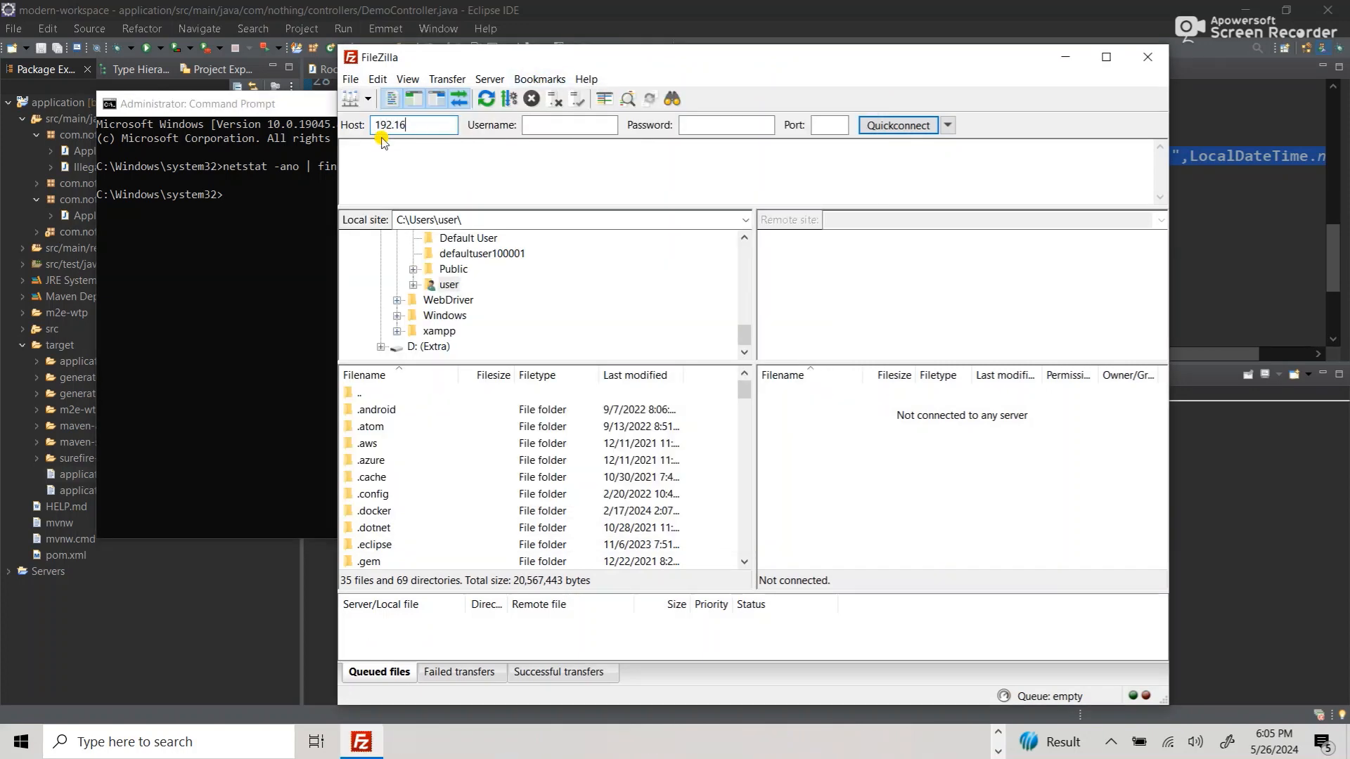
text(0.190)
click(531, 126)
text(anpuser)
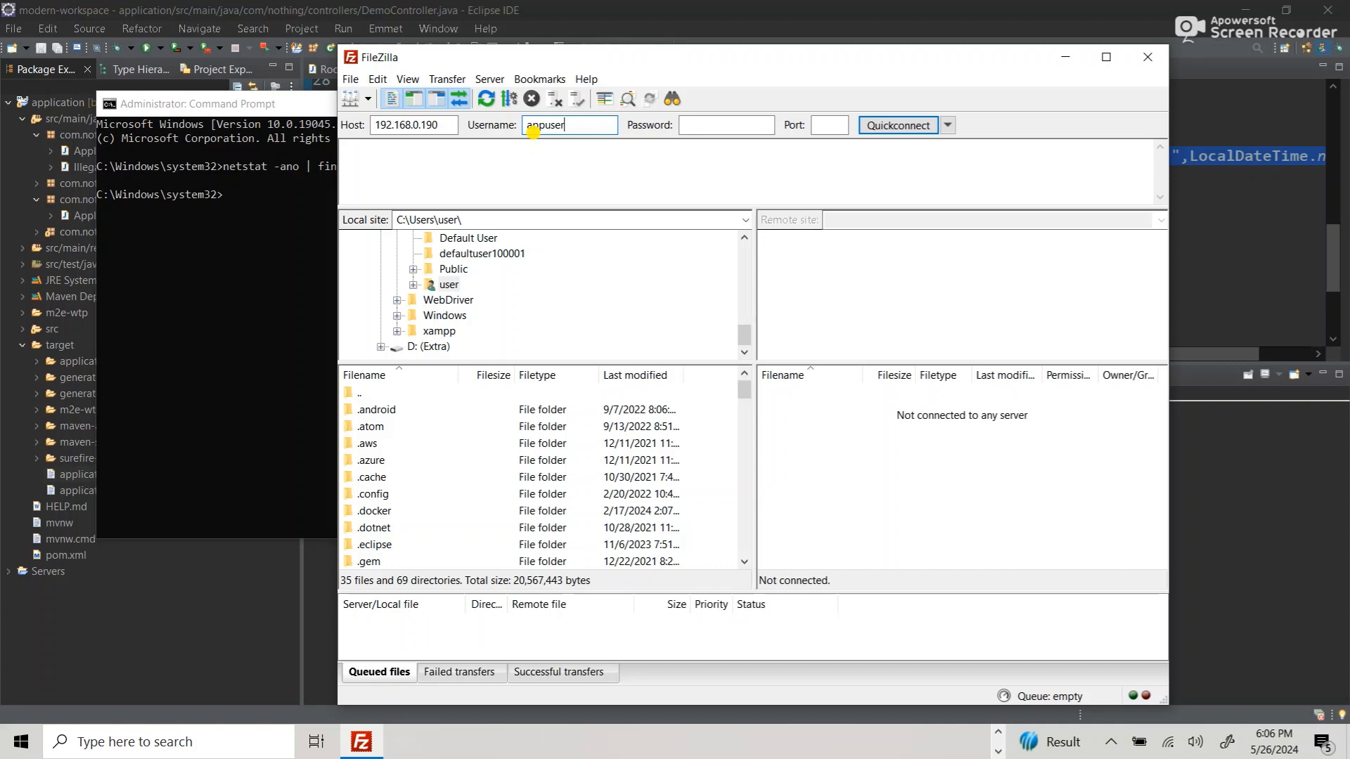
key(Tab)
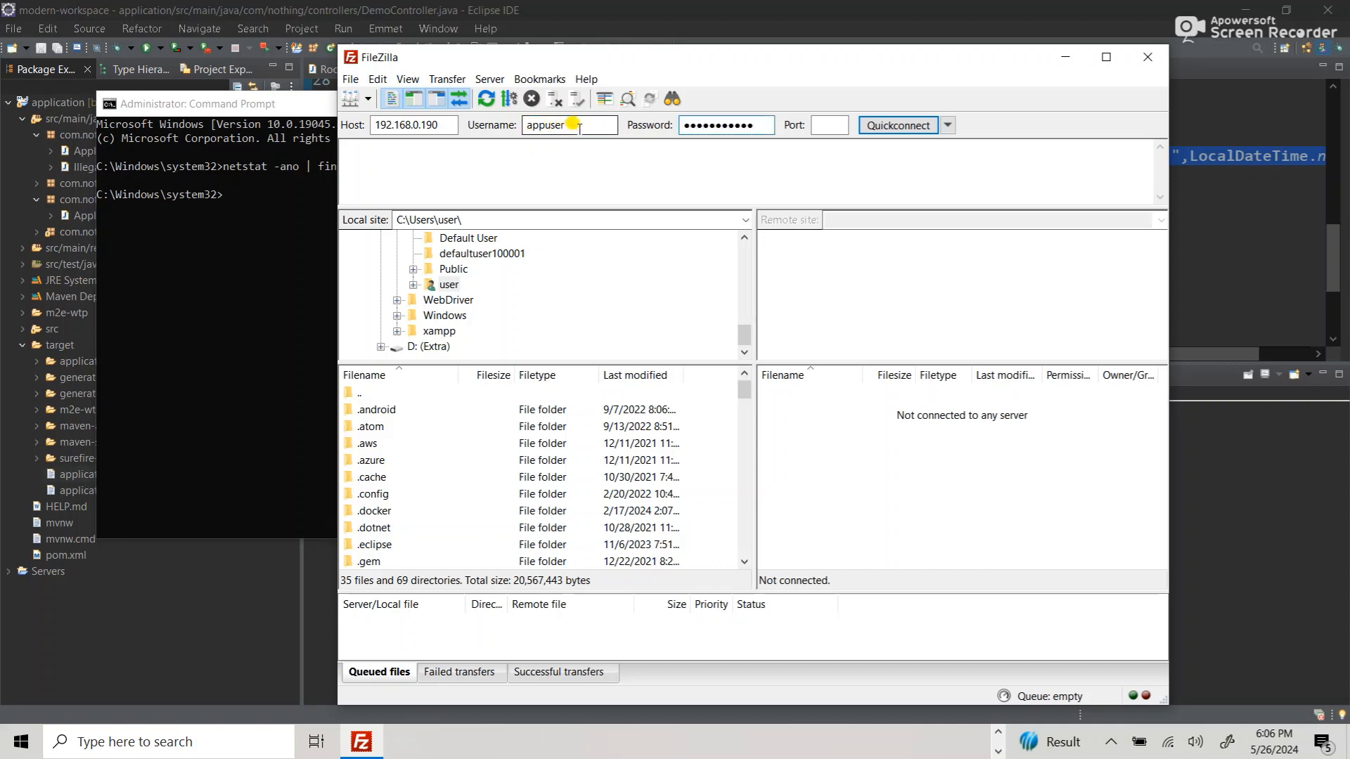
click(809, 125)
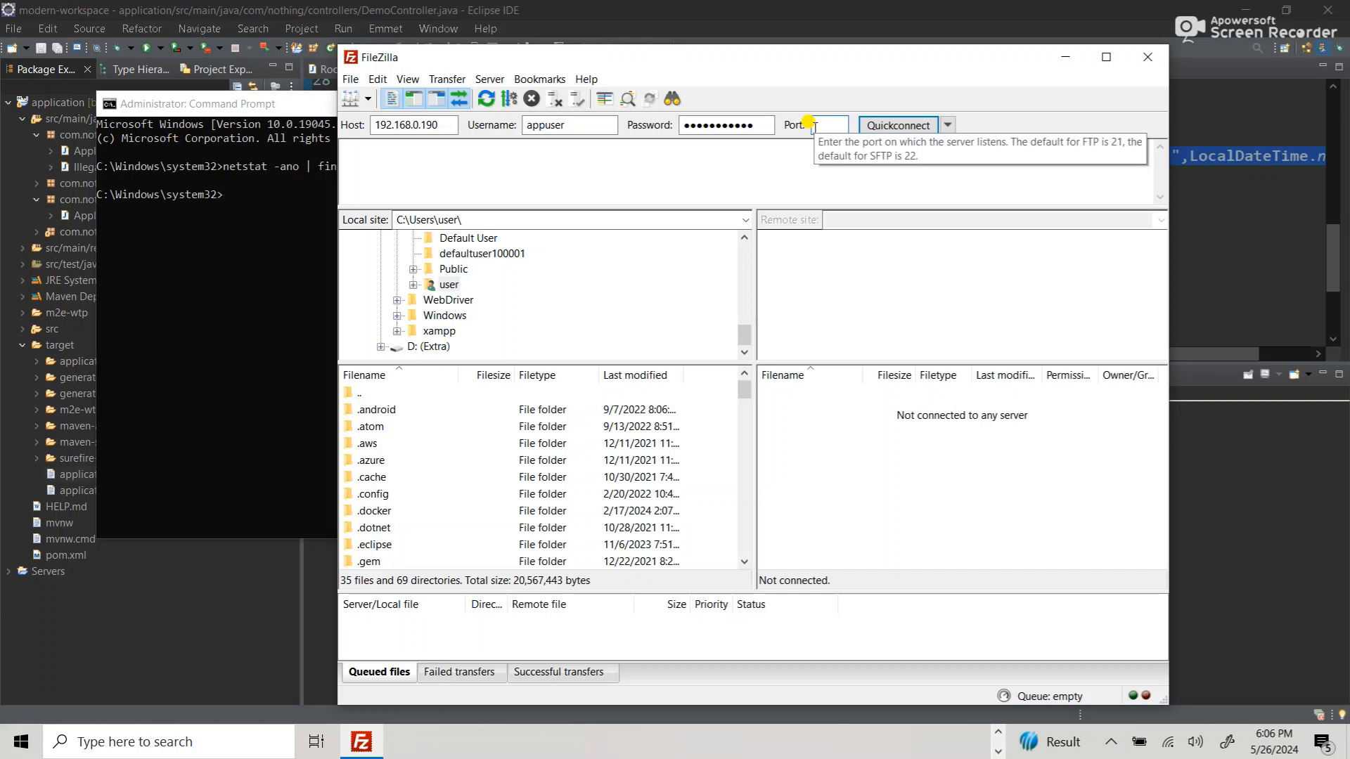
click(894, 127)
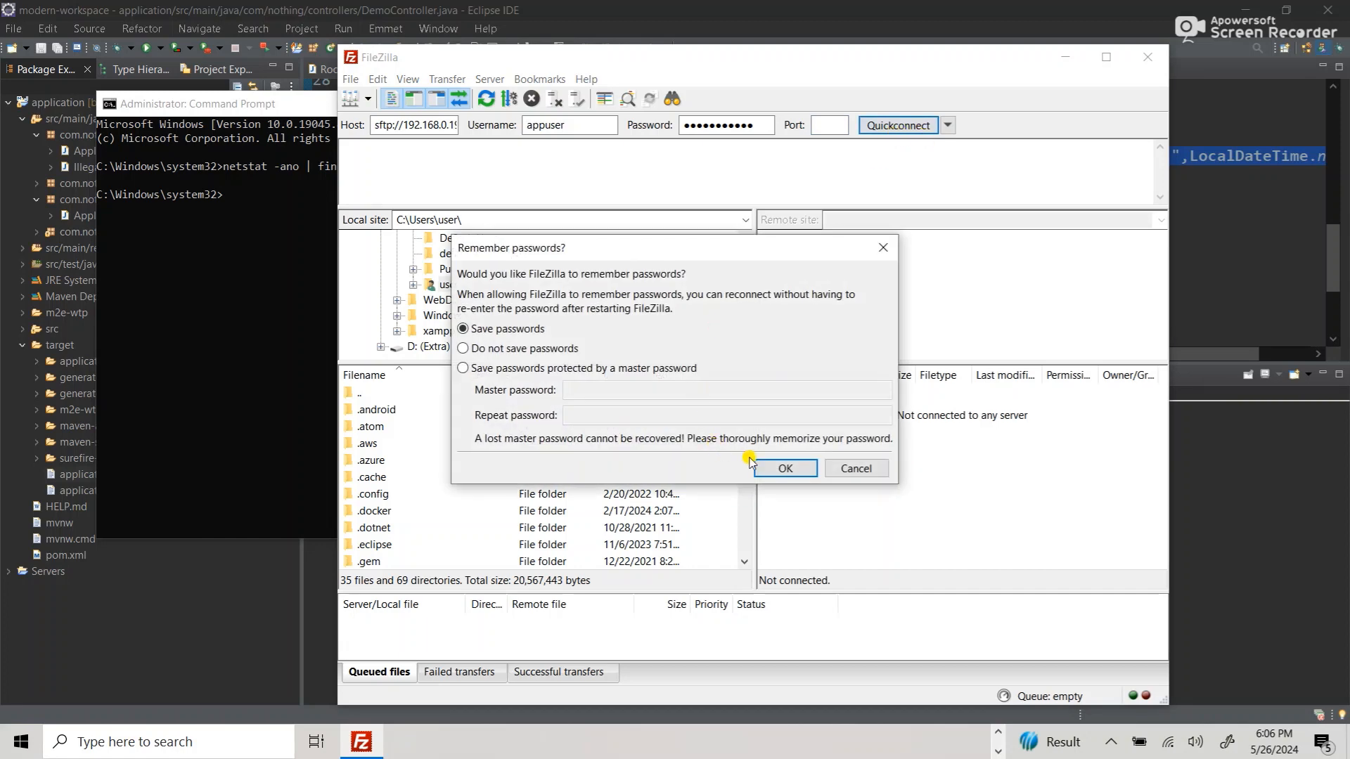
click(779, 476)
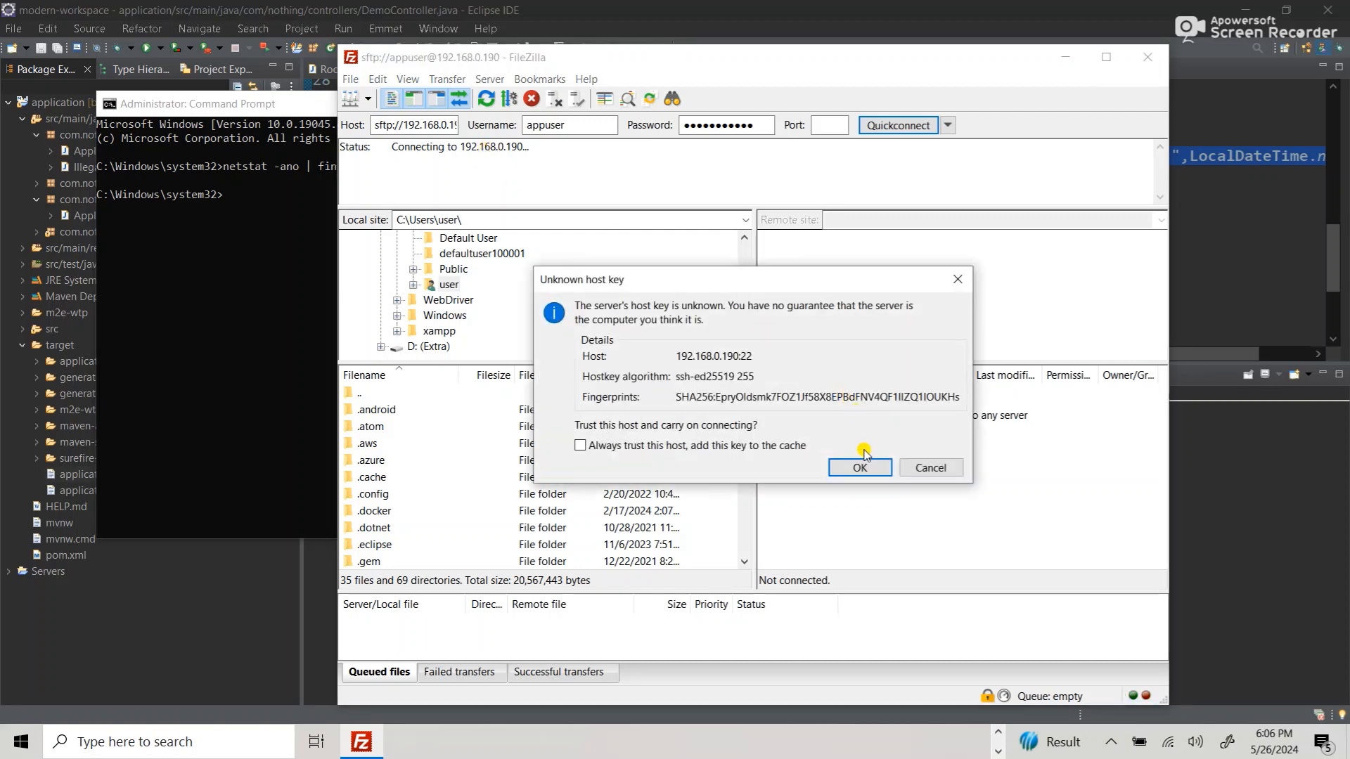
click(861, 467)
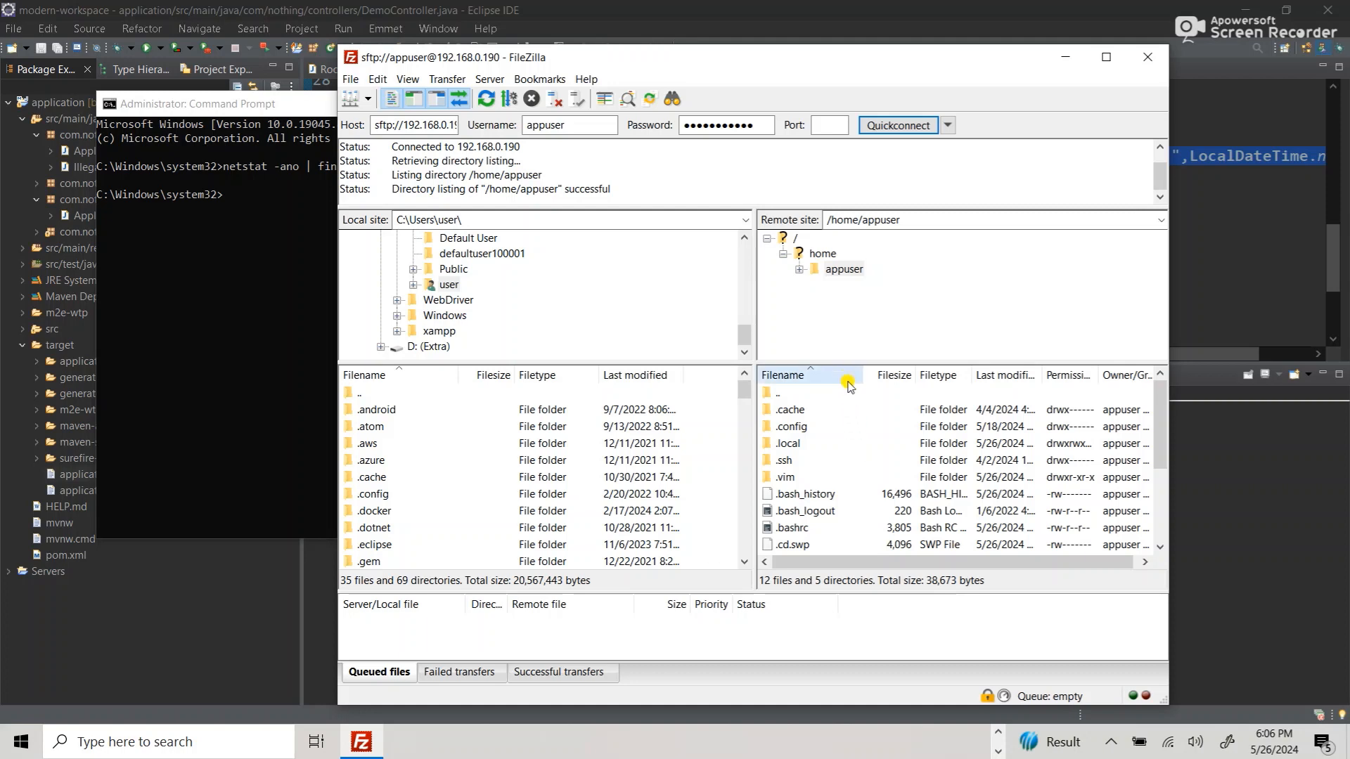
- Browse the remote tree to /opt/tomcat/webapps and select application.war
drag(845, 359, 837, 279)
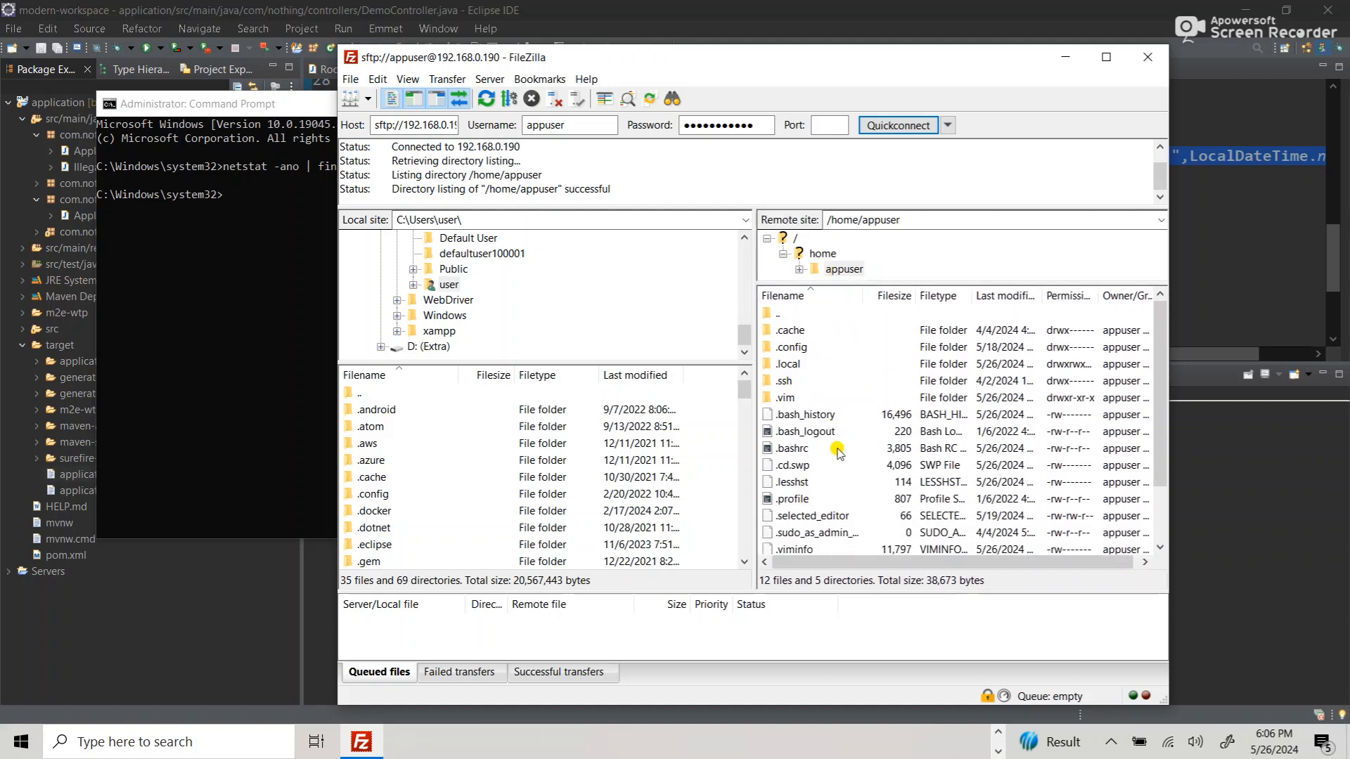
scroll(837, 450, down, 2)
scroll(837, 451, up, 2)
drag(840, 280, 842, 371)
click(798, 240)
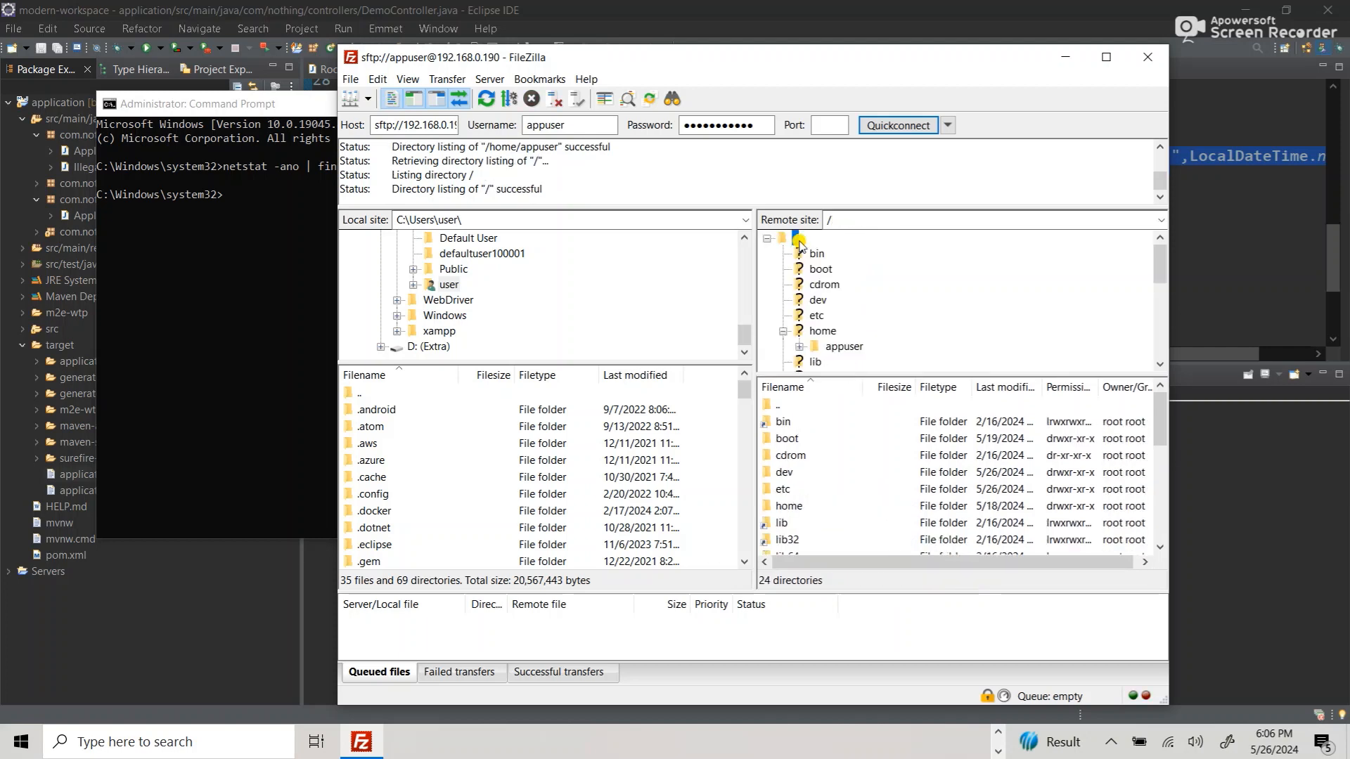
scroll(828, 310, down, 2)
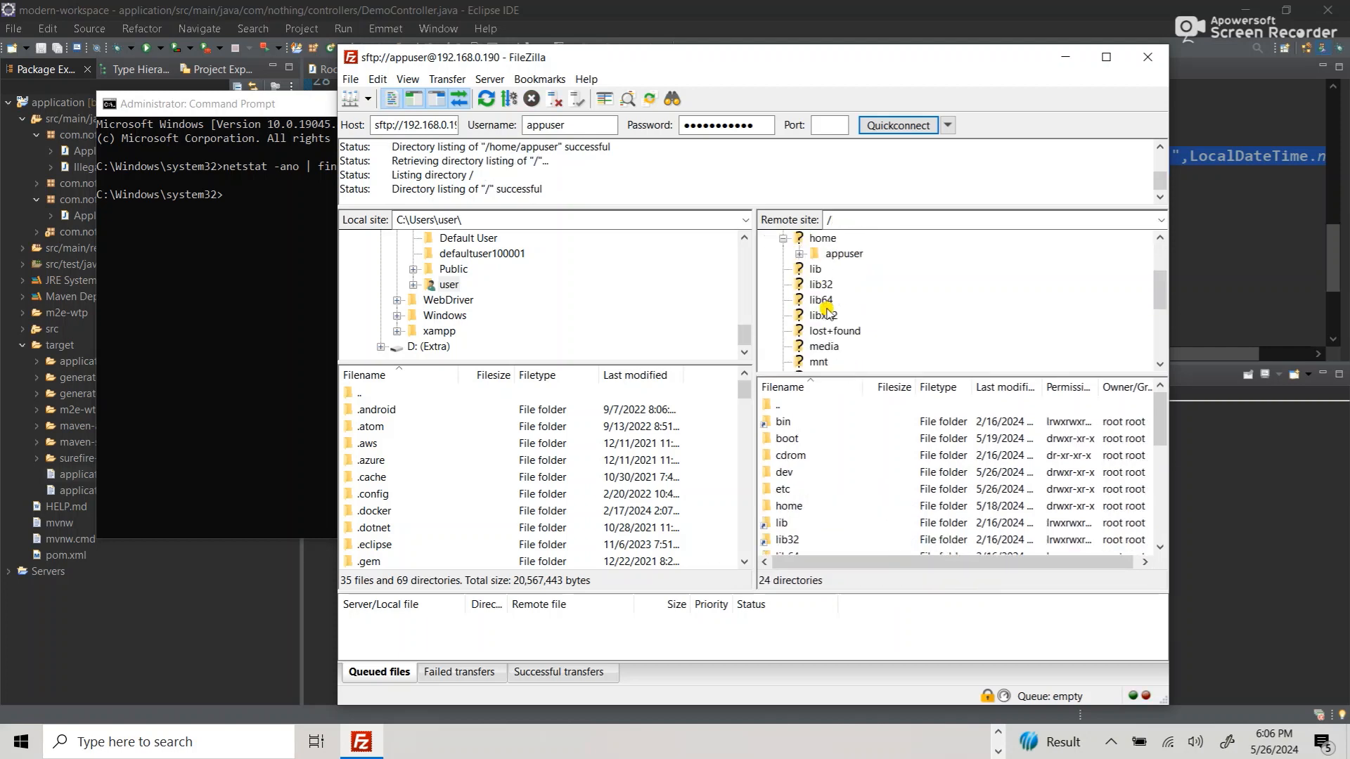
scroll(829, 313, down, 3)
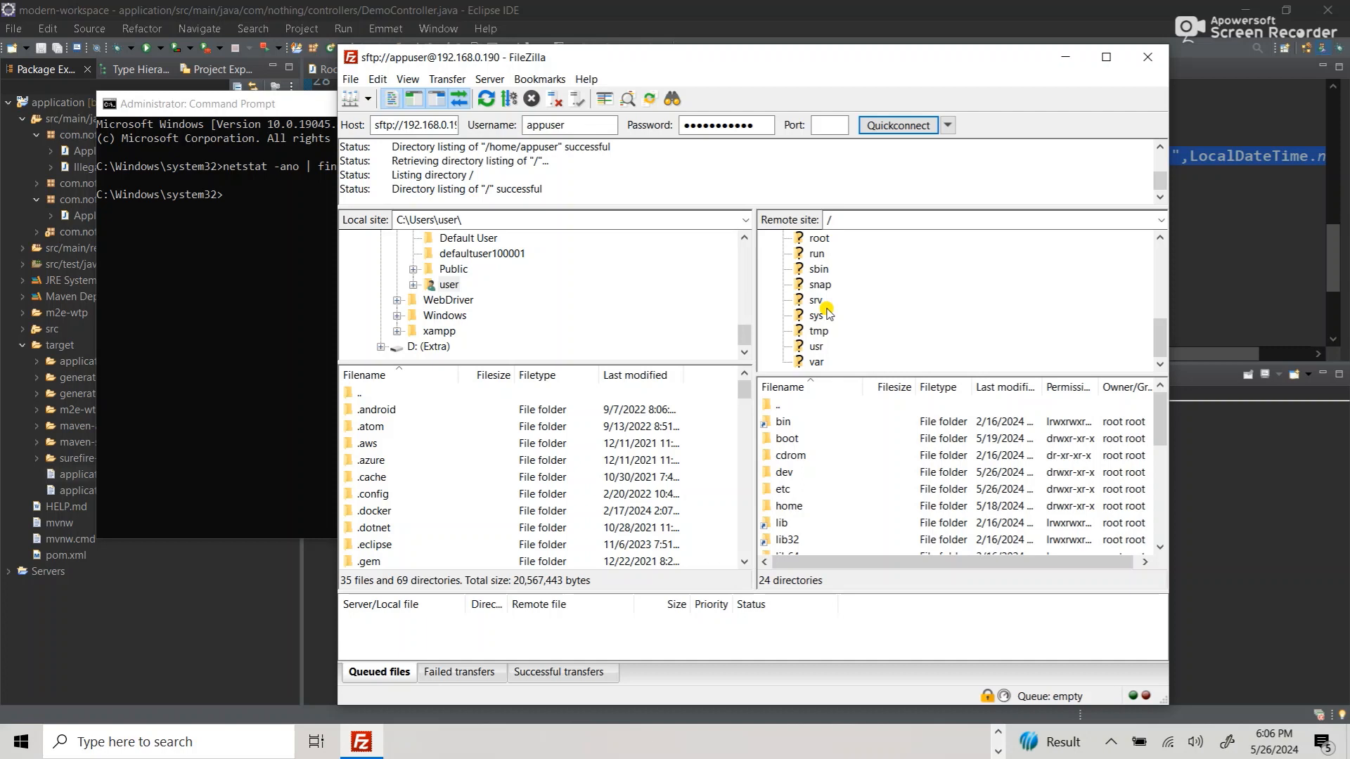
scroll(826, 313, up, 3)
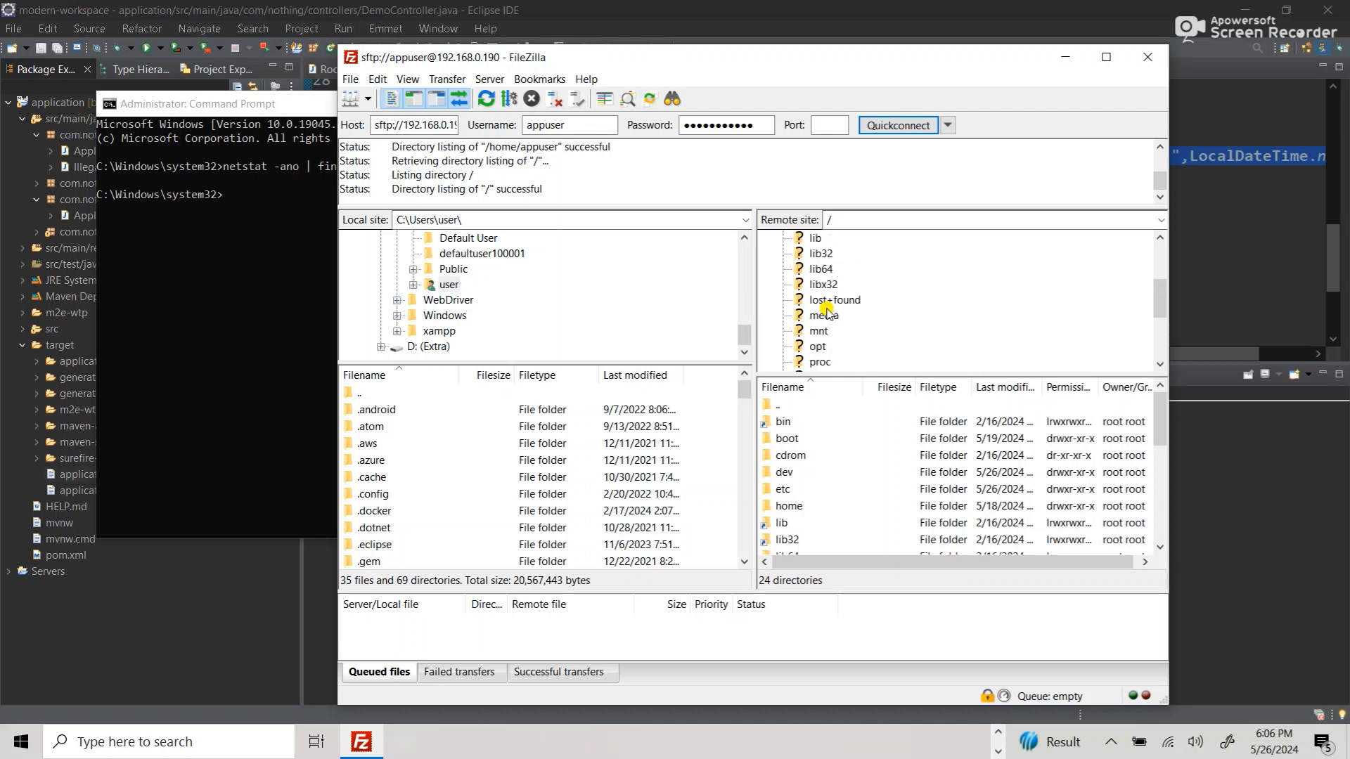
click(818, 349)
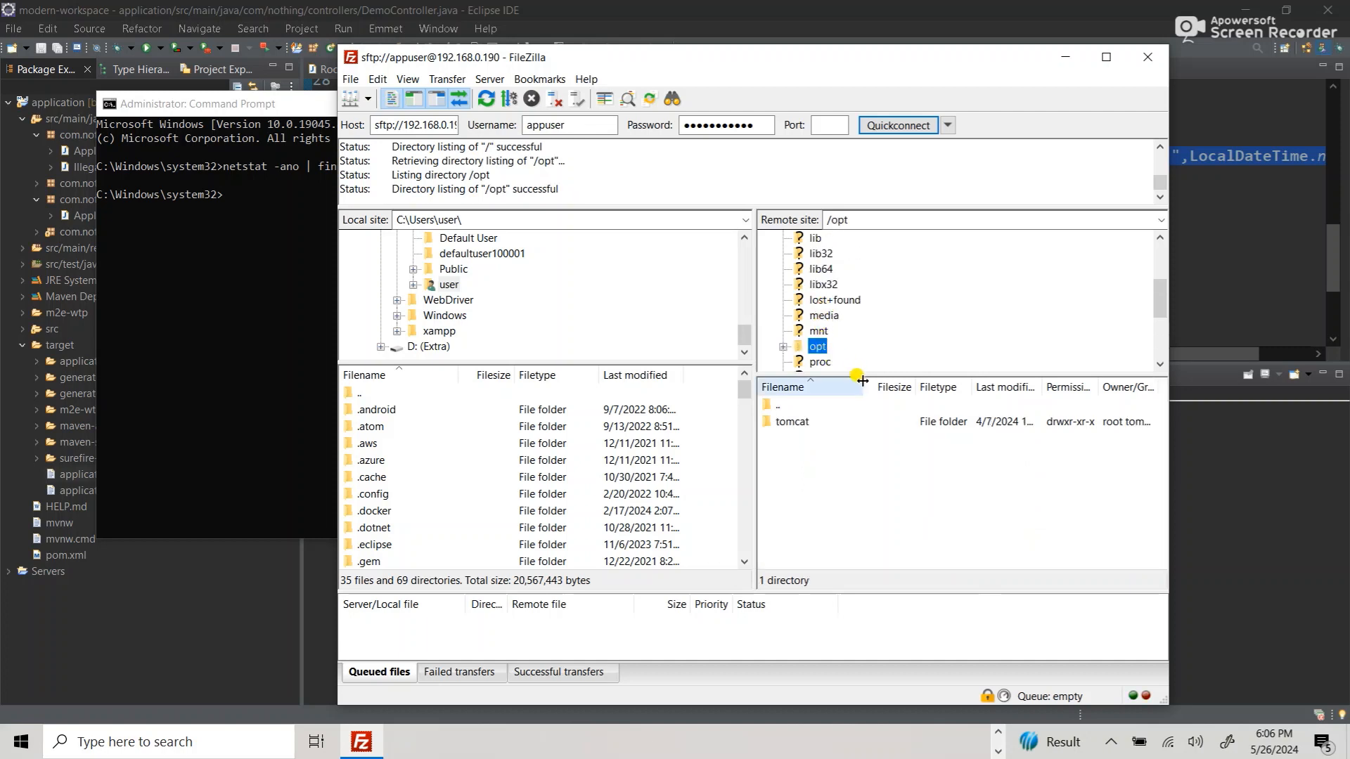
double_click(799, 422)
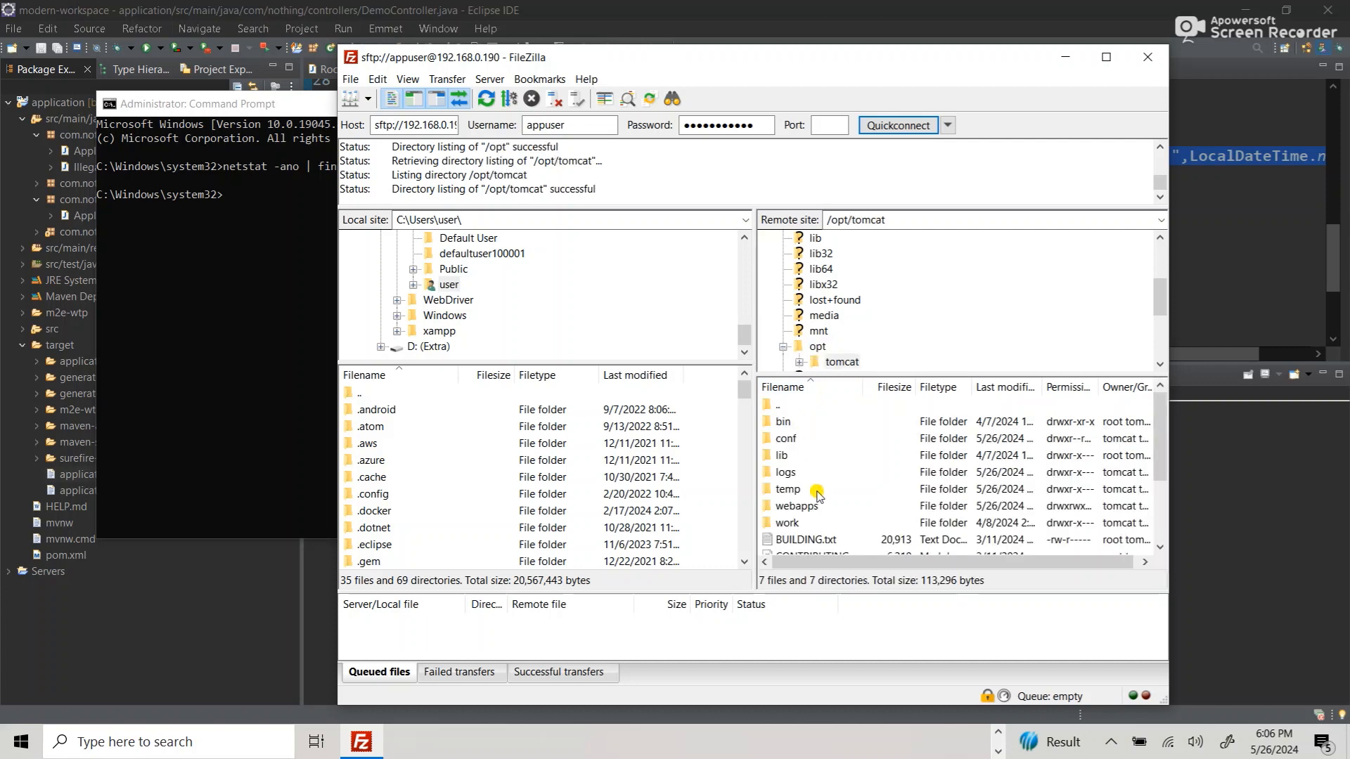
scroll(810, 485, down, 1)
double_click(805, 464)
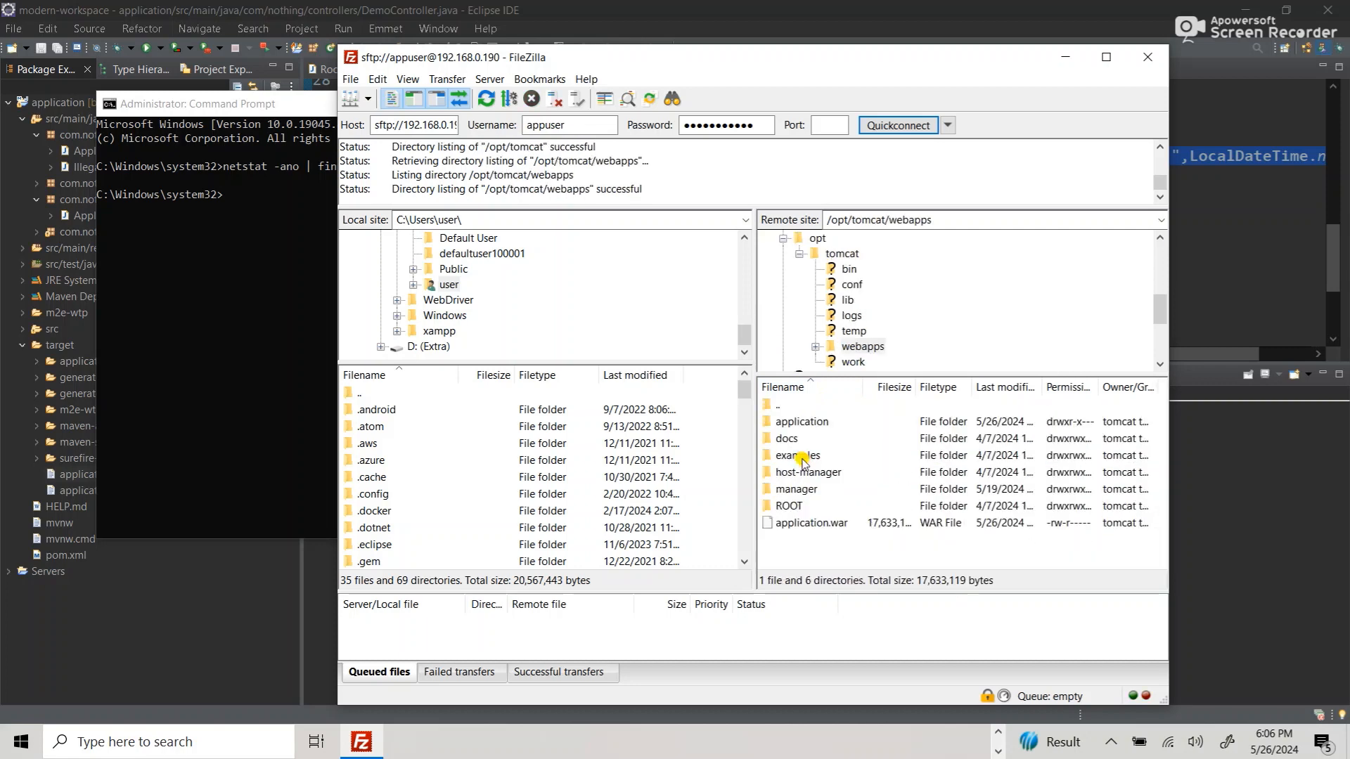
click(824, 526)
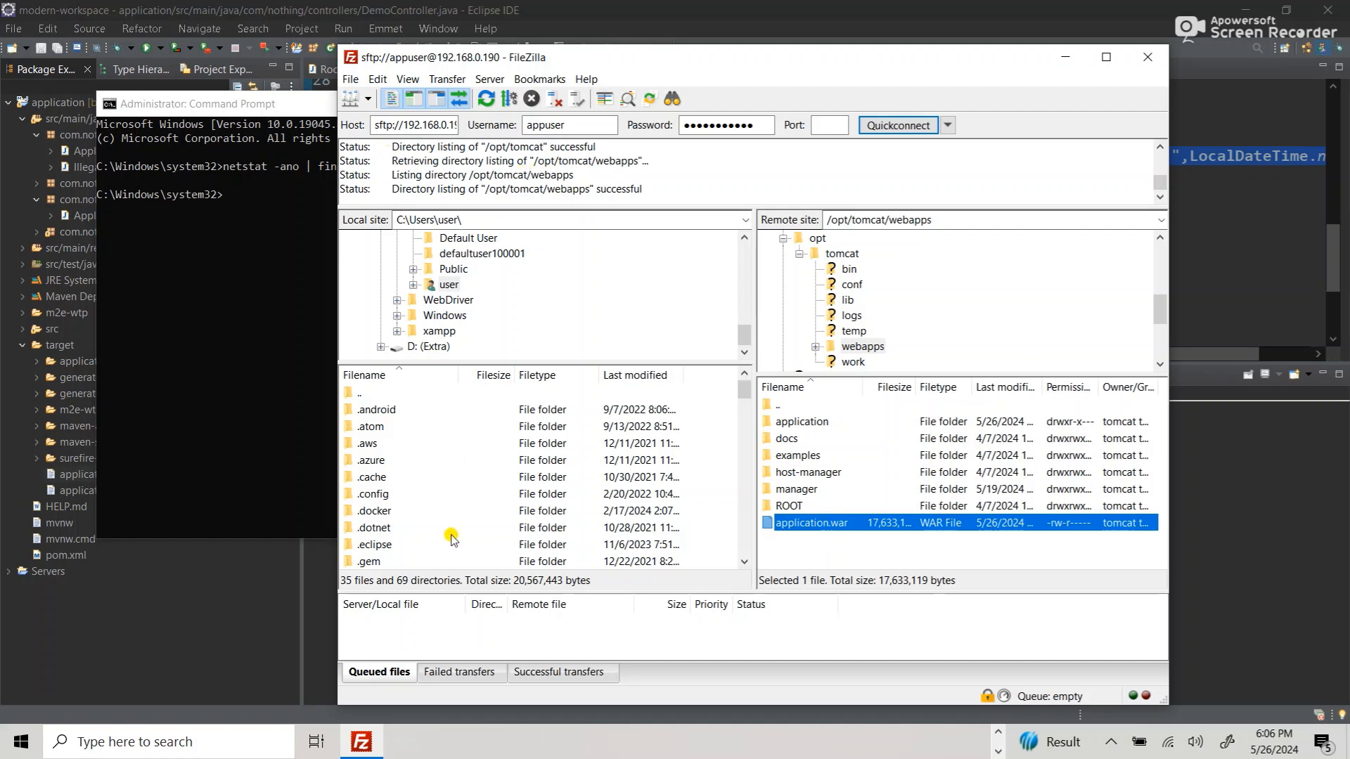
- Open the eclipse-workspace folder in FileZilla's local site pane
scroll(445, 315, up, 3)
scroll(445, 317, up, 6)
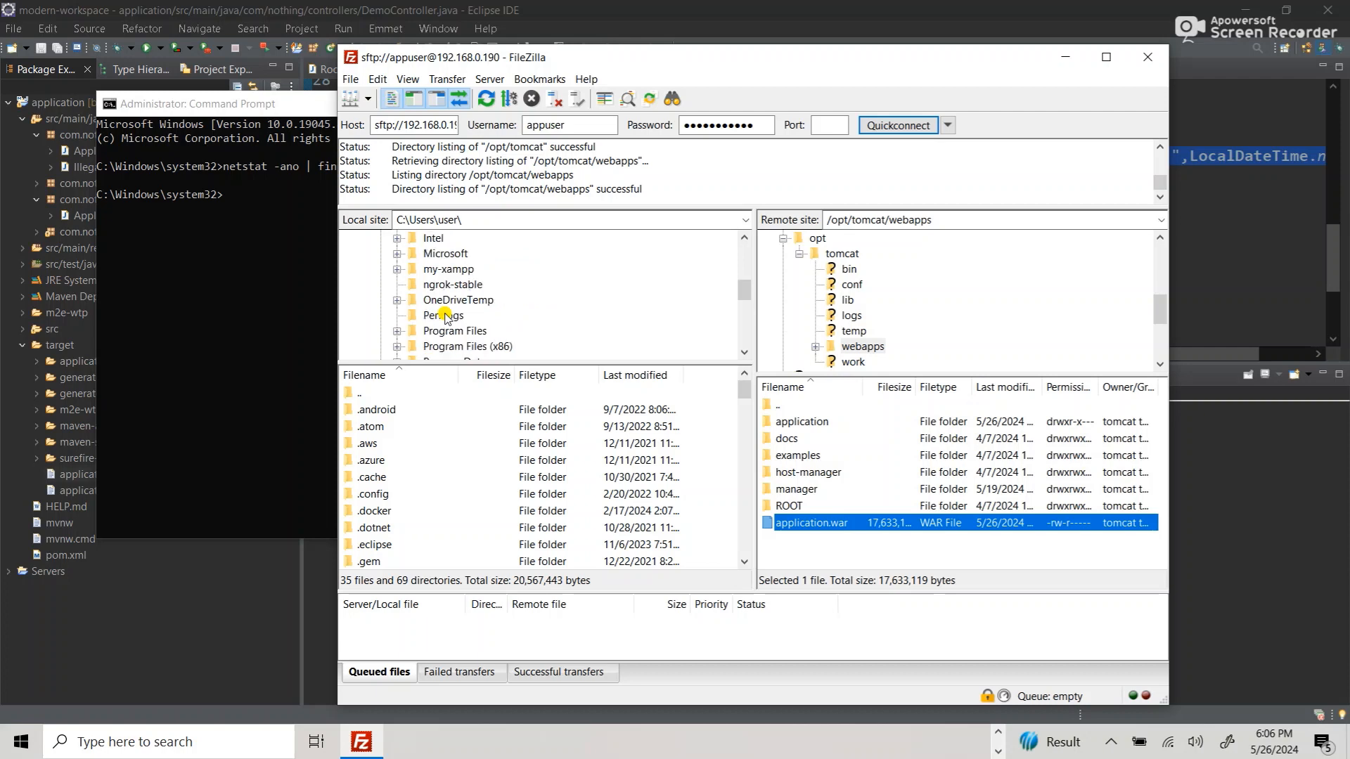
scroll(446, 317, down, 5)
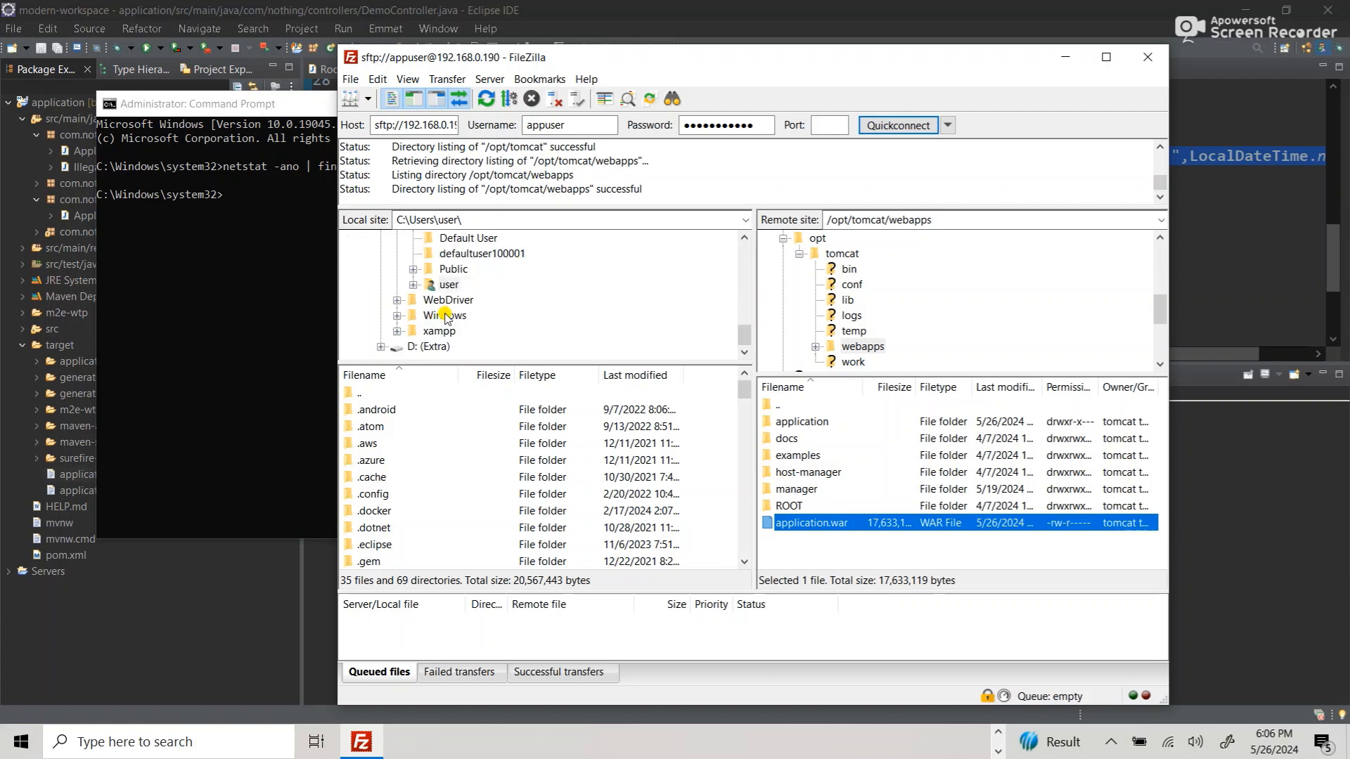
scroll(427, 485, down, 10)
scroll(427, 485, down, 3)
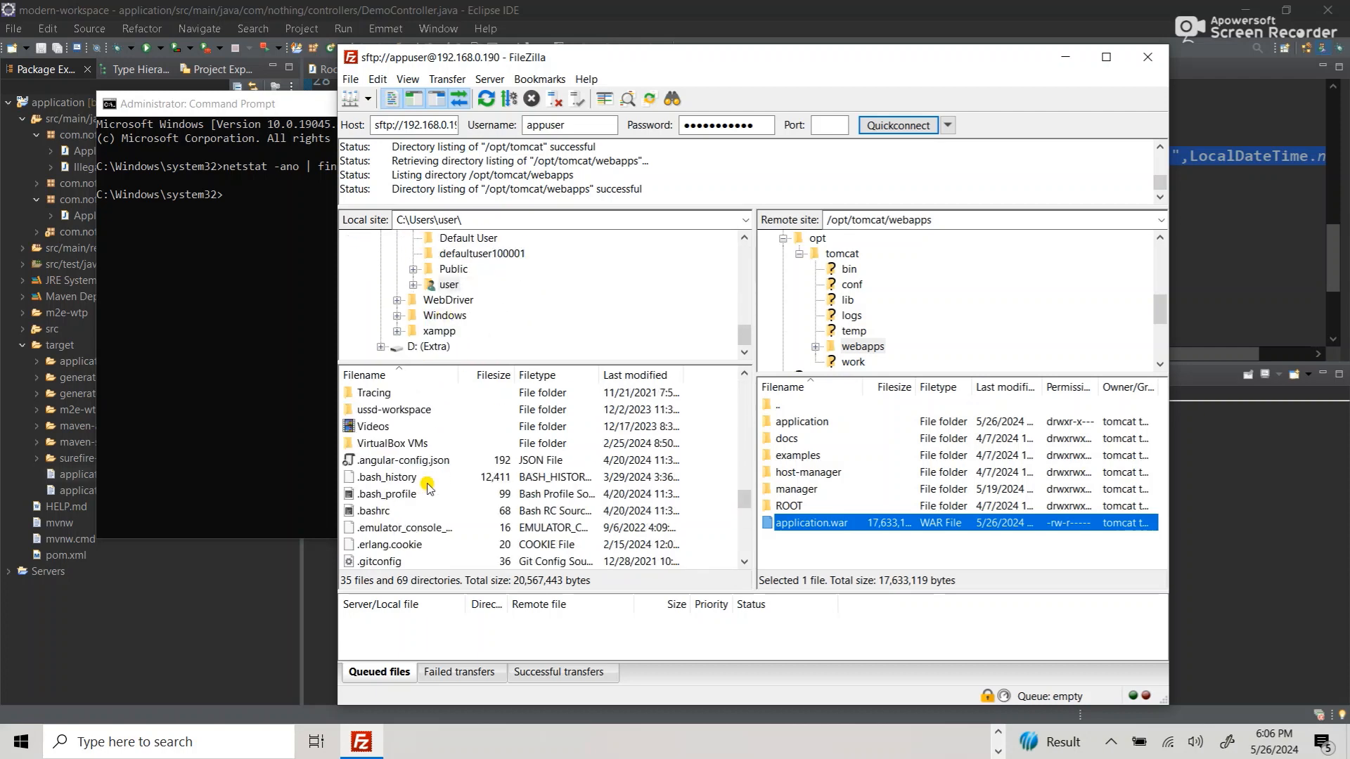
scroll(427, 485, up, 4)
scroll(429, 486, up, 3)
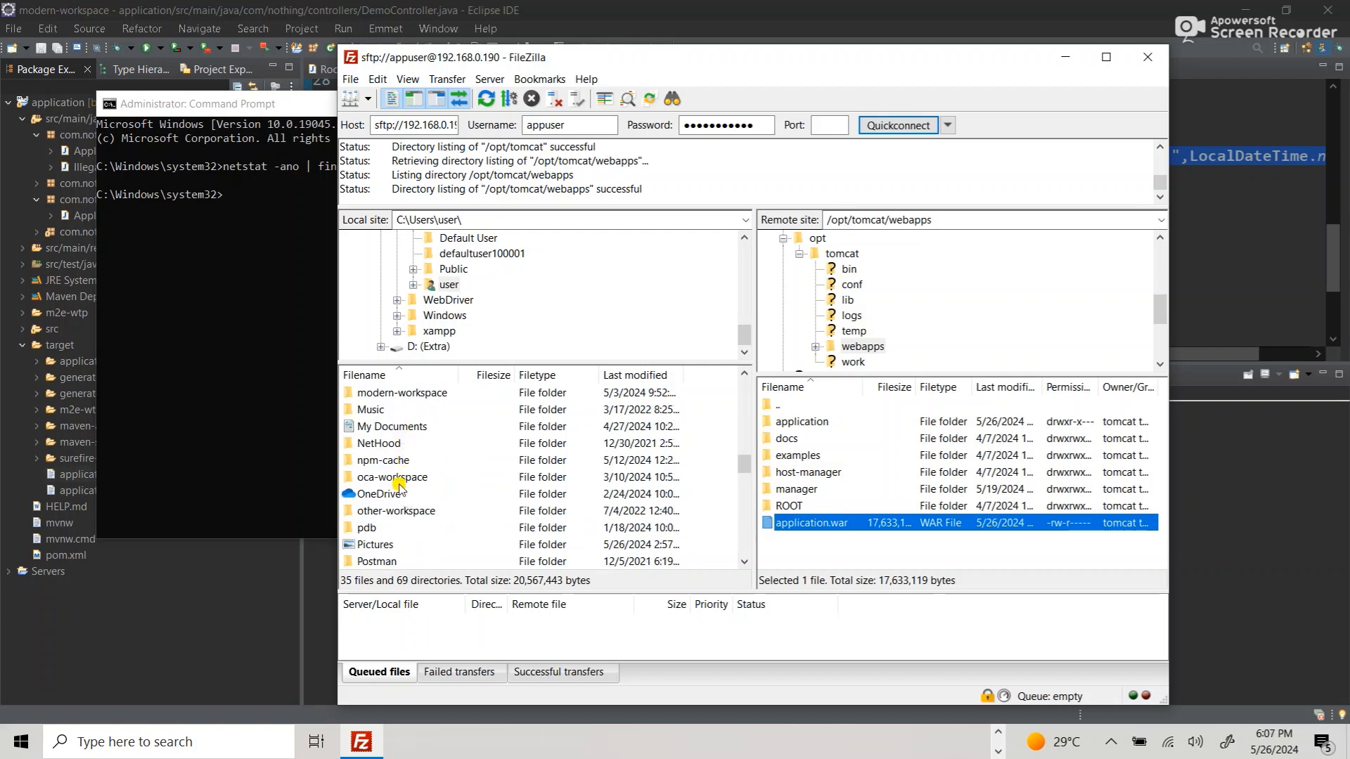
click(395, 478)
scroll(398, 485, up, 2)
scroll(398, 483, up, 2)
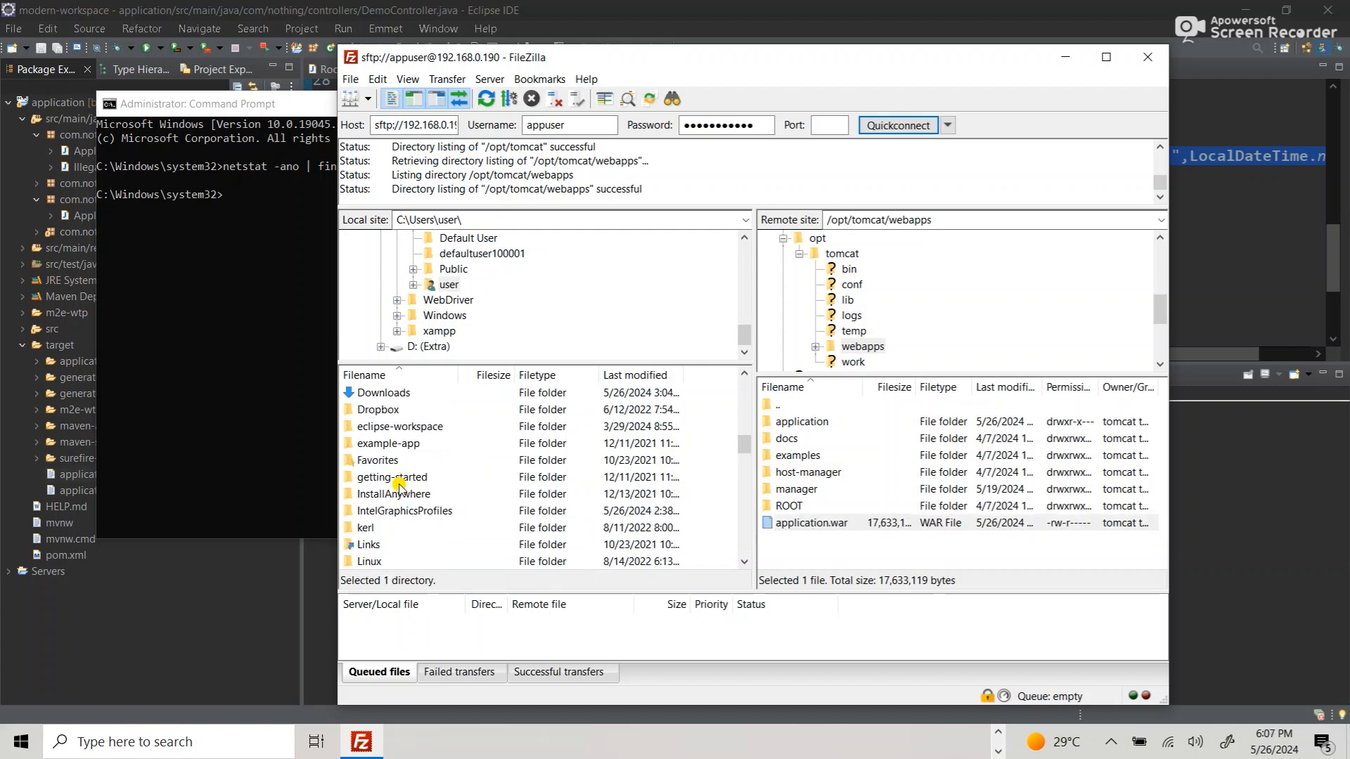
double_click(380, 426)
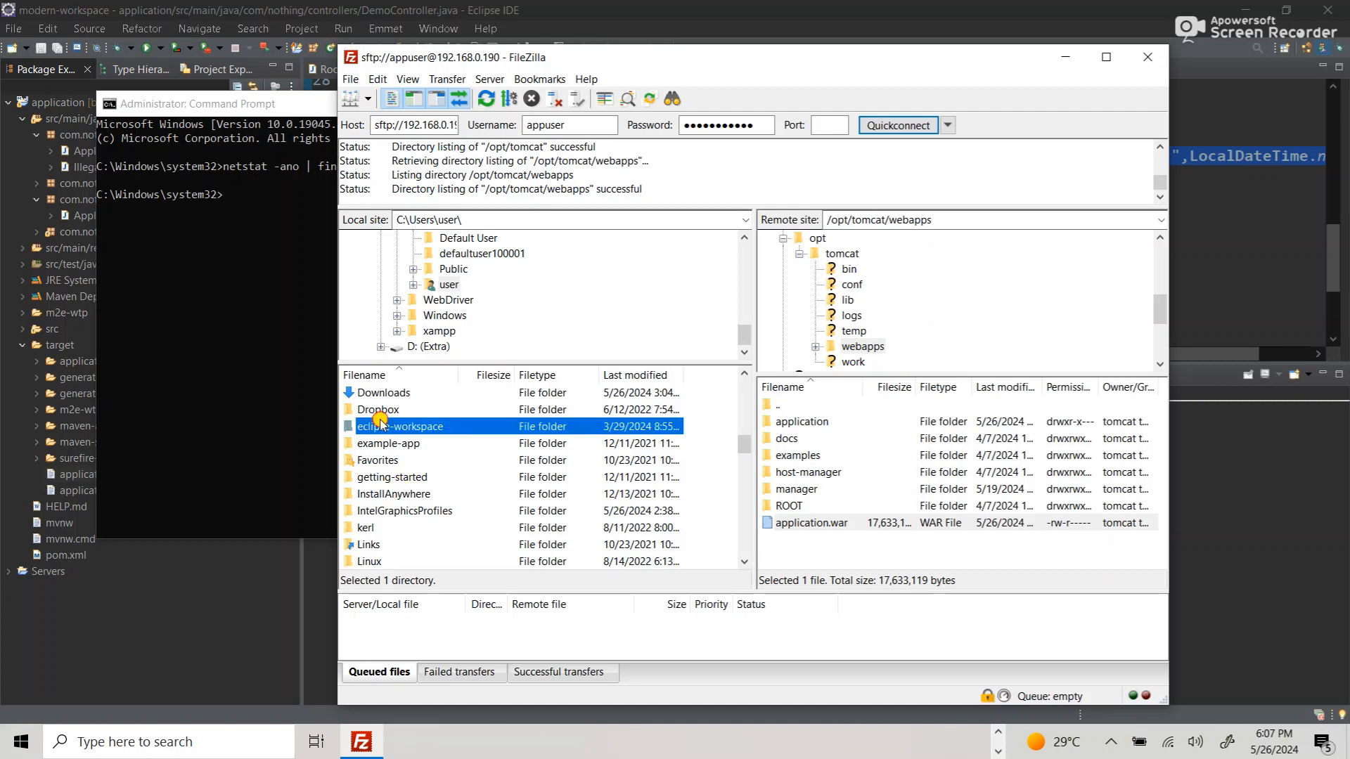
- Open the x project's target folder and select the local application.war
scroll(447, 501, down, 15)
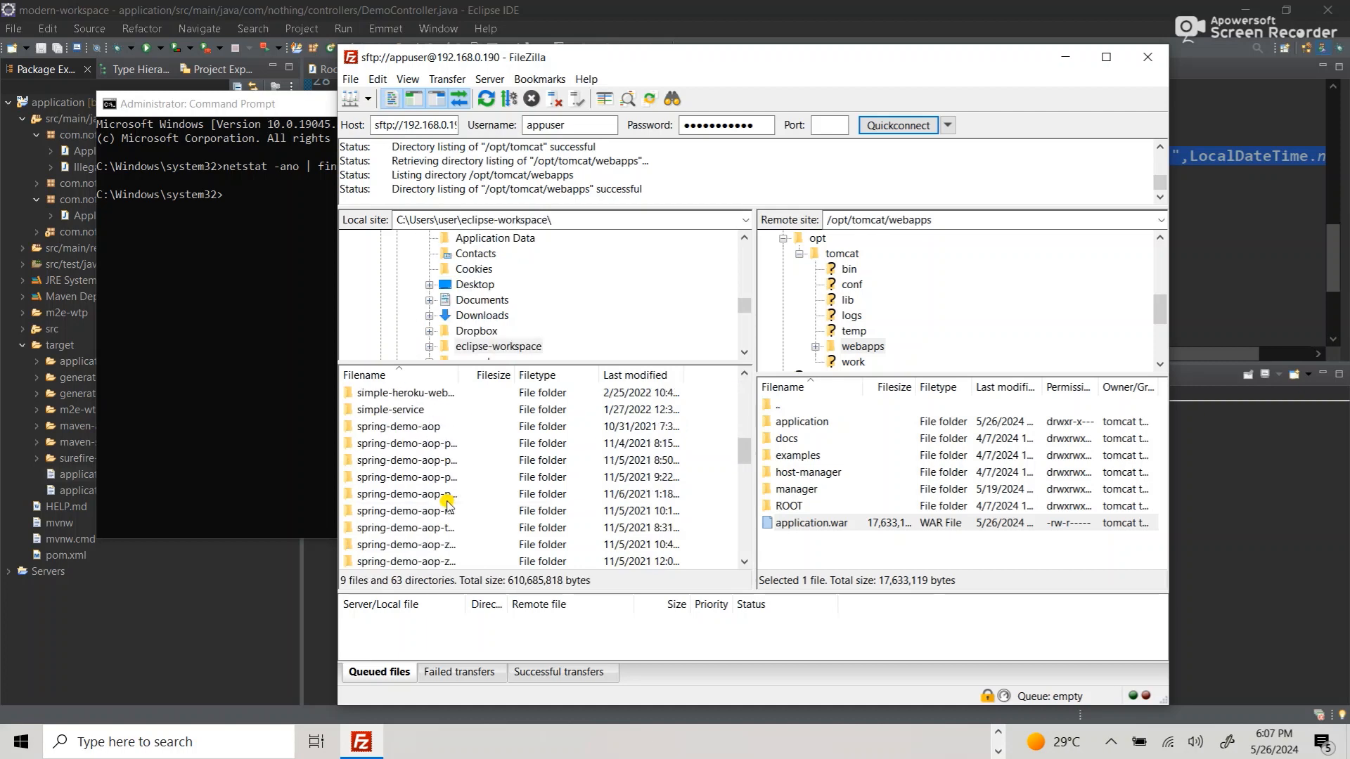
scroll(447, 502, down, 4)
scroll(447, 502, up, 1)
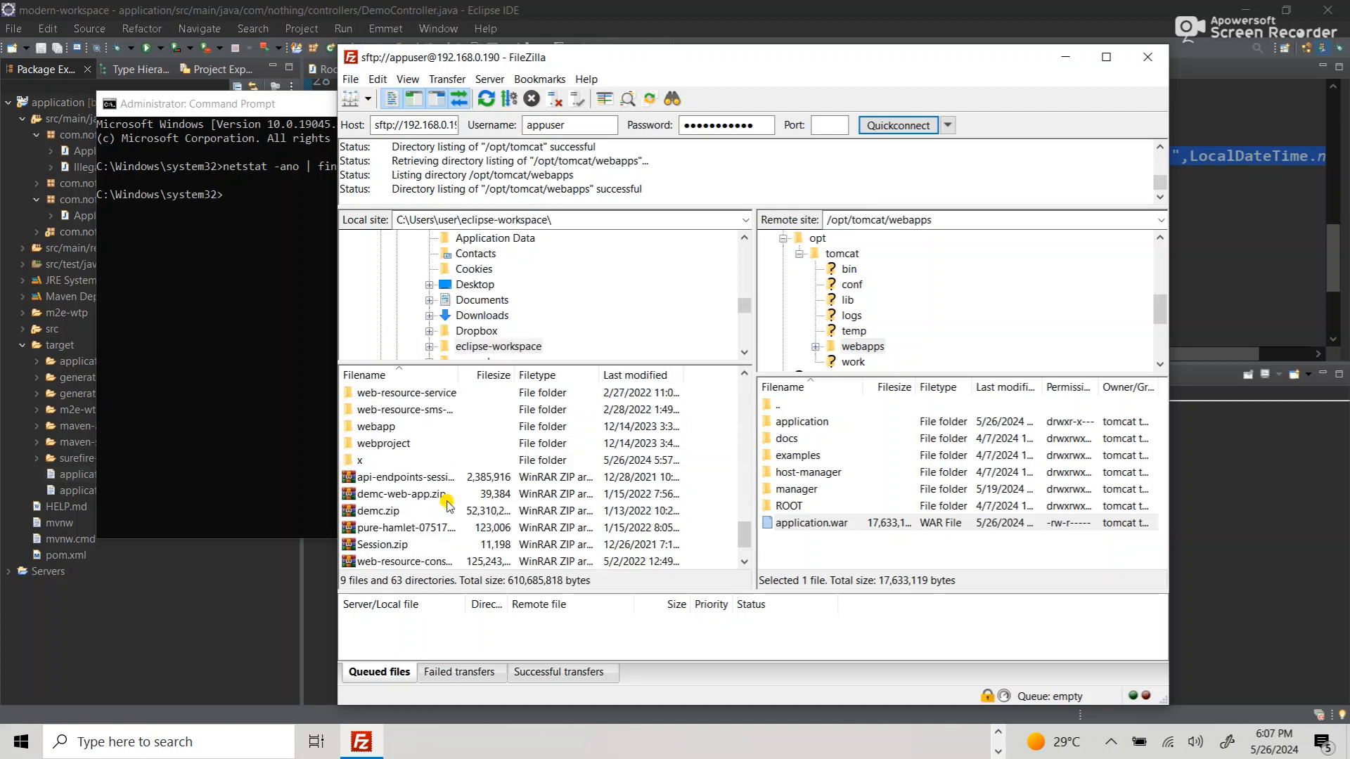
click(365, 461)
double_click(365, 461)
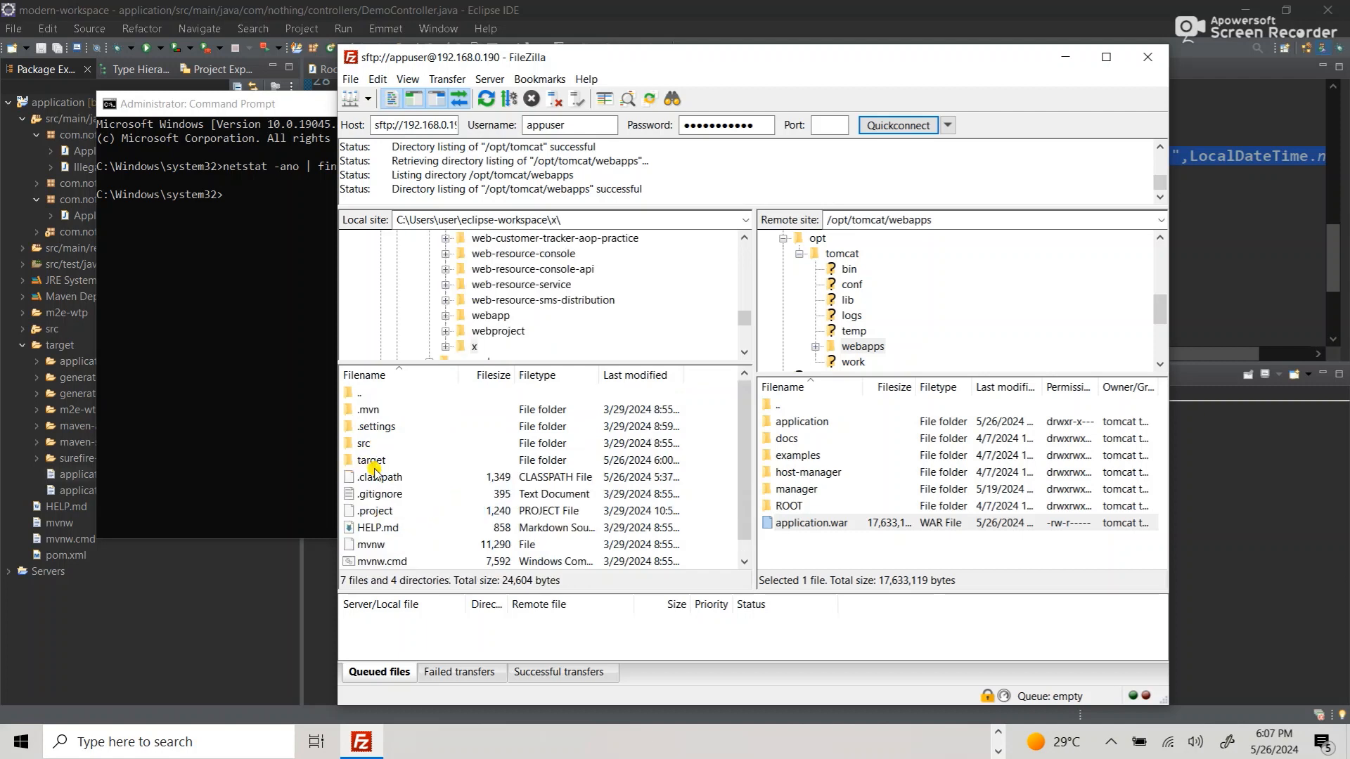
double_click(389, 461)
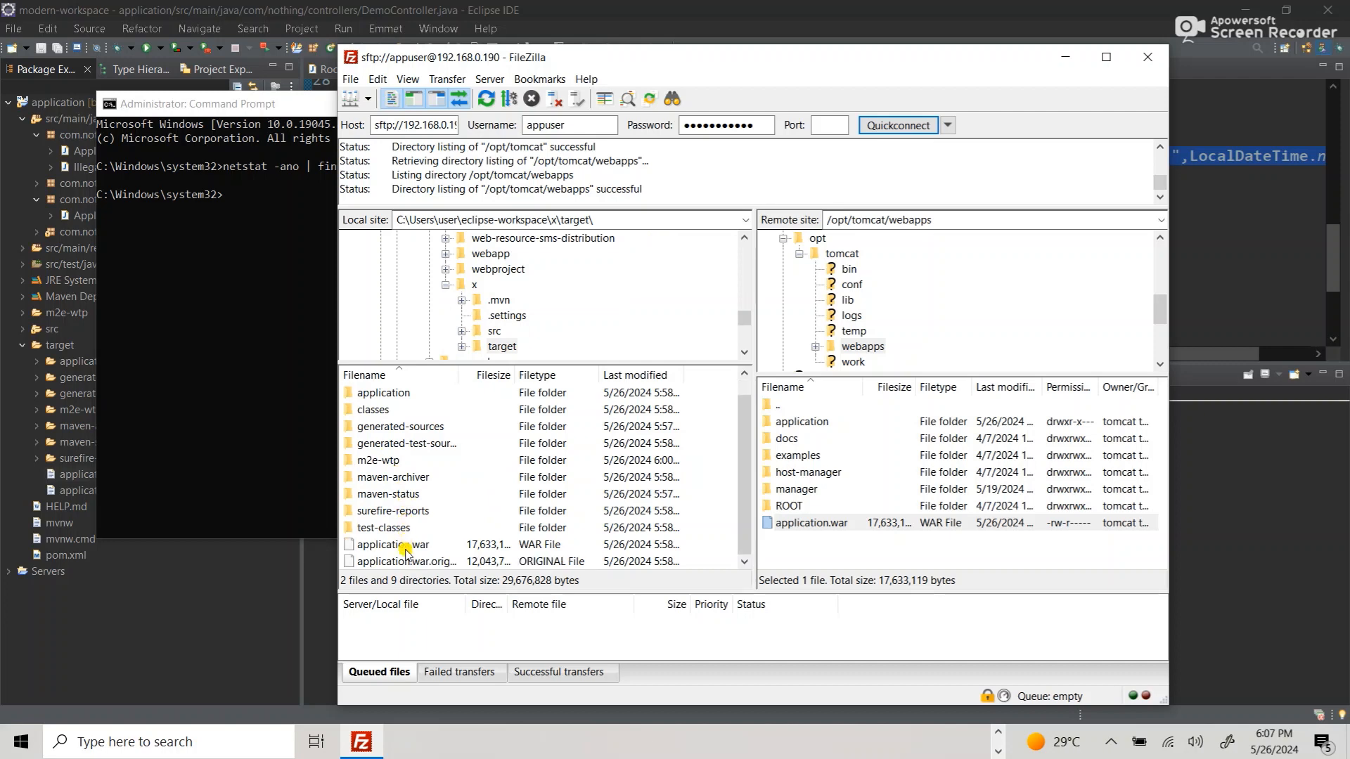
click(404, 547)
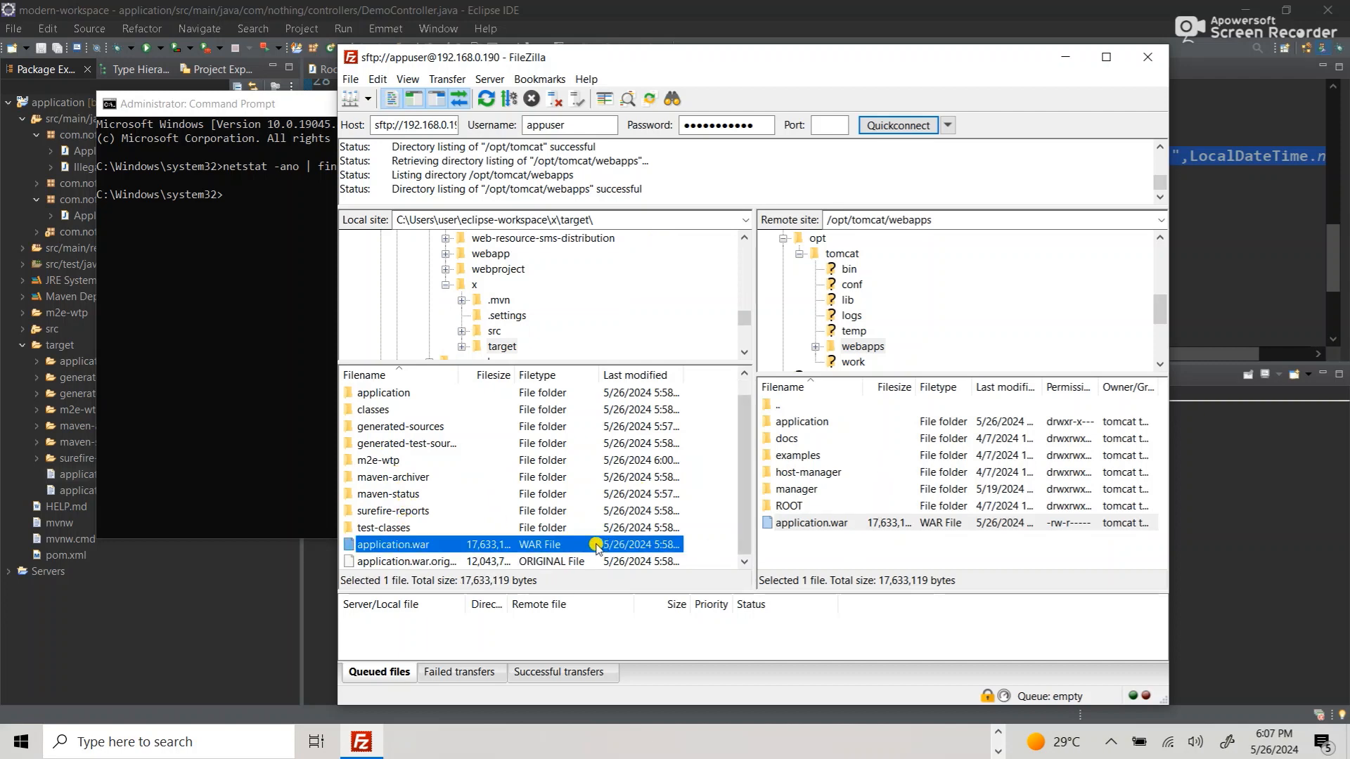
click(239, 281)
- Type an scp command to the VM's home directory at 192.168.0.190, then run ls and dir
text(scp appuser@192.1)
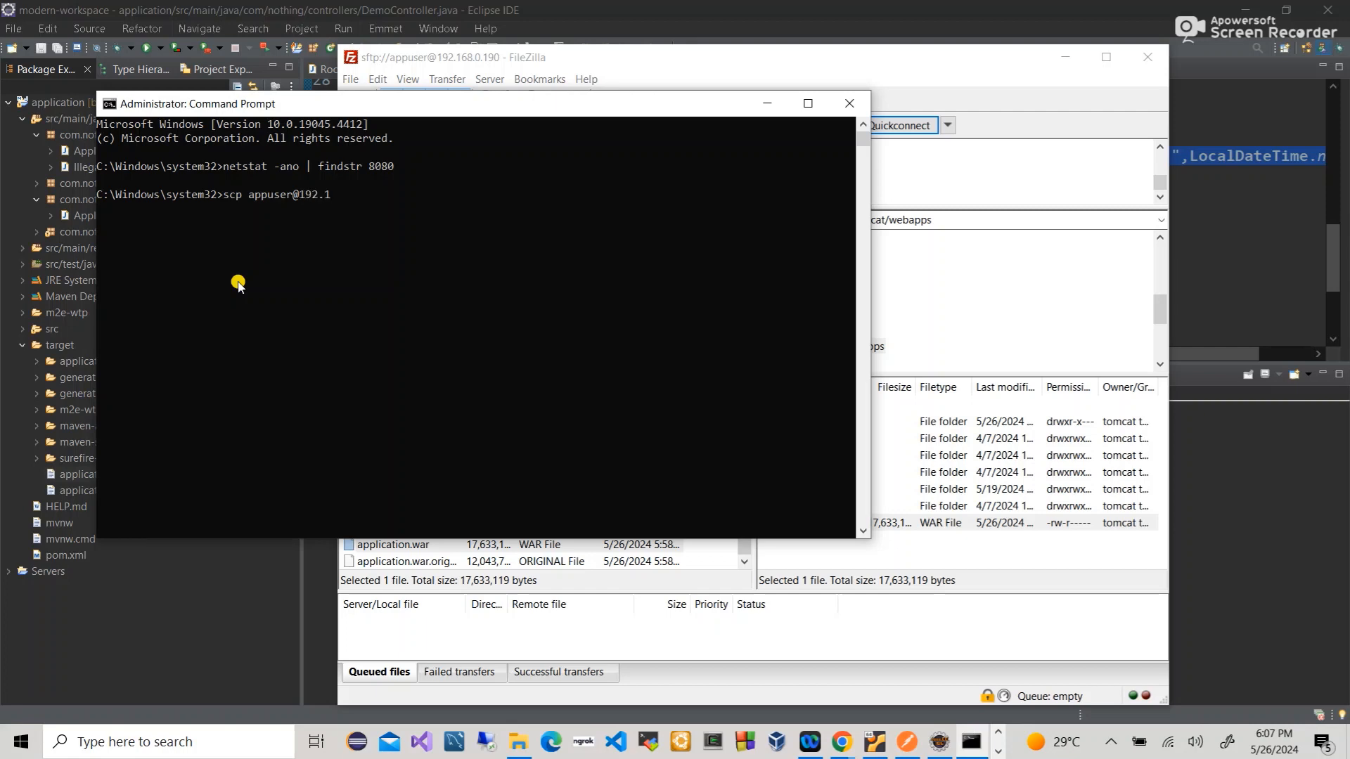
text(68.0.190:/home/appuser)
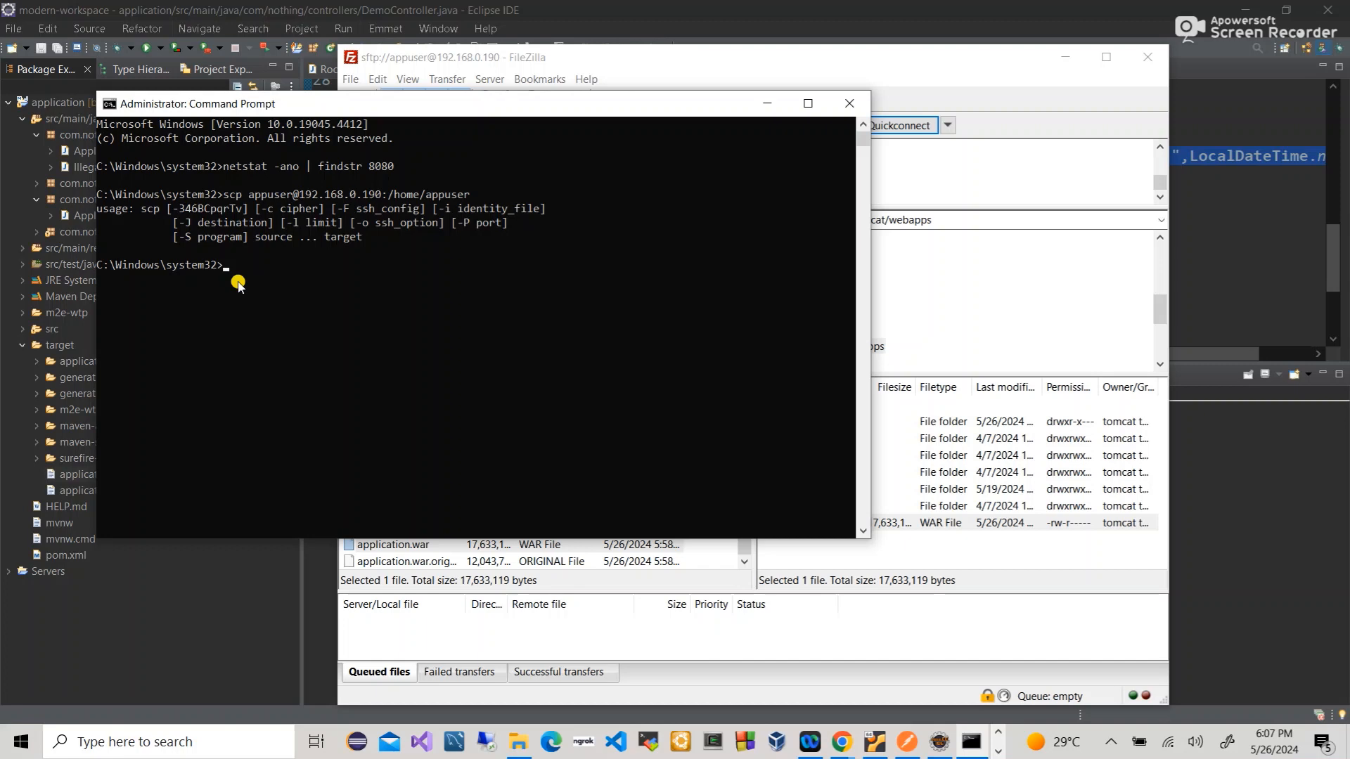
text(l)
text(ls)
key(Return)
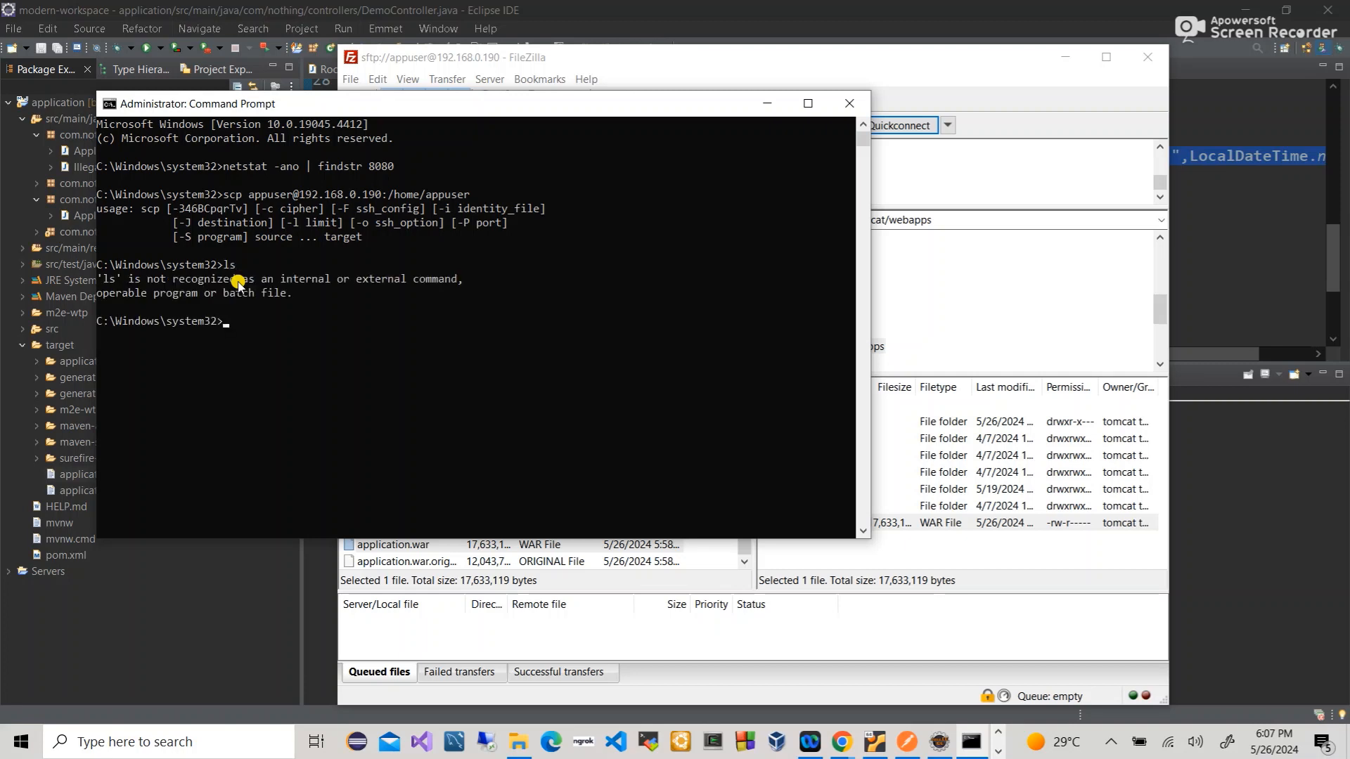
text(dir)
key(Return)
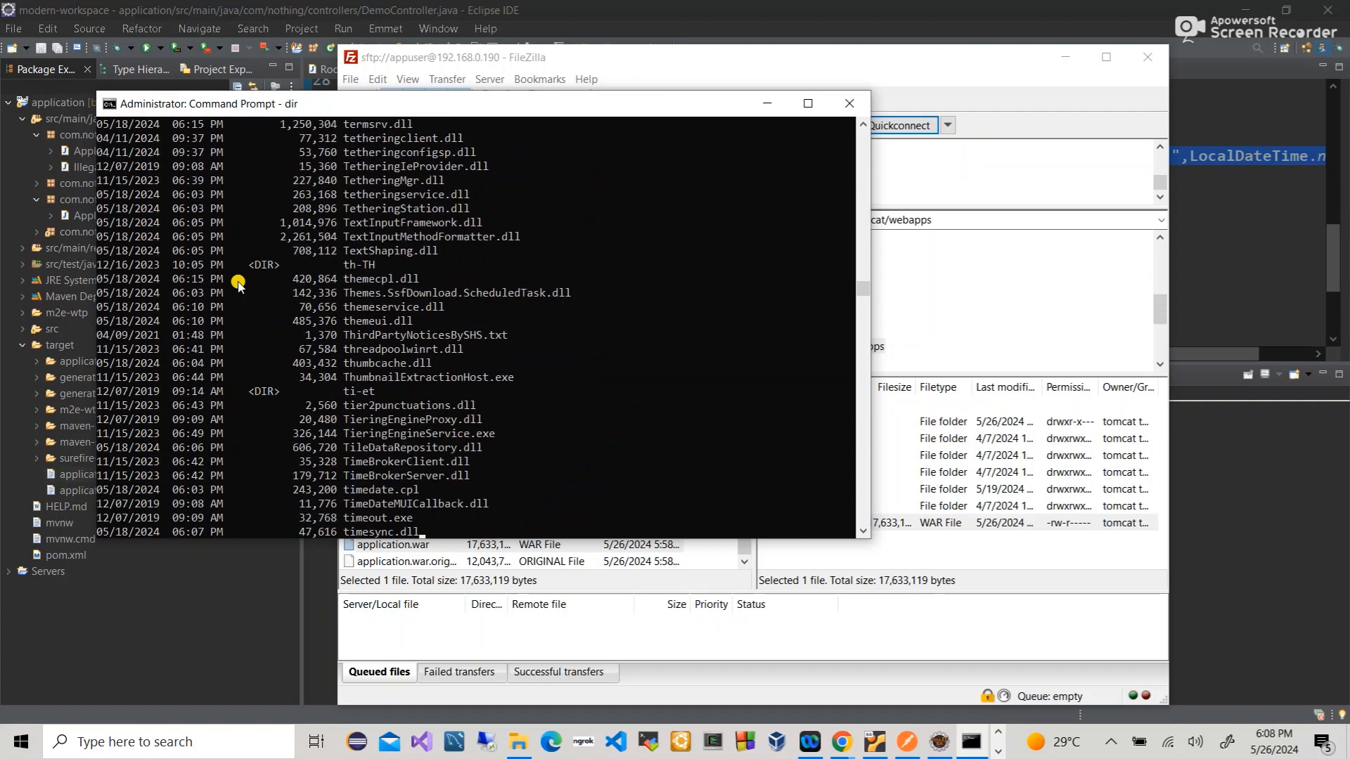
- Check the dir listing's file count and byte totals and clear the prompt
key(Return)
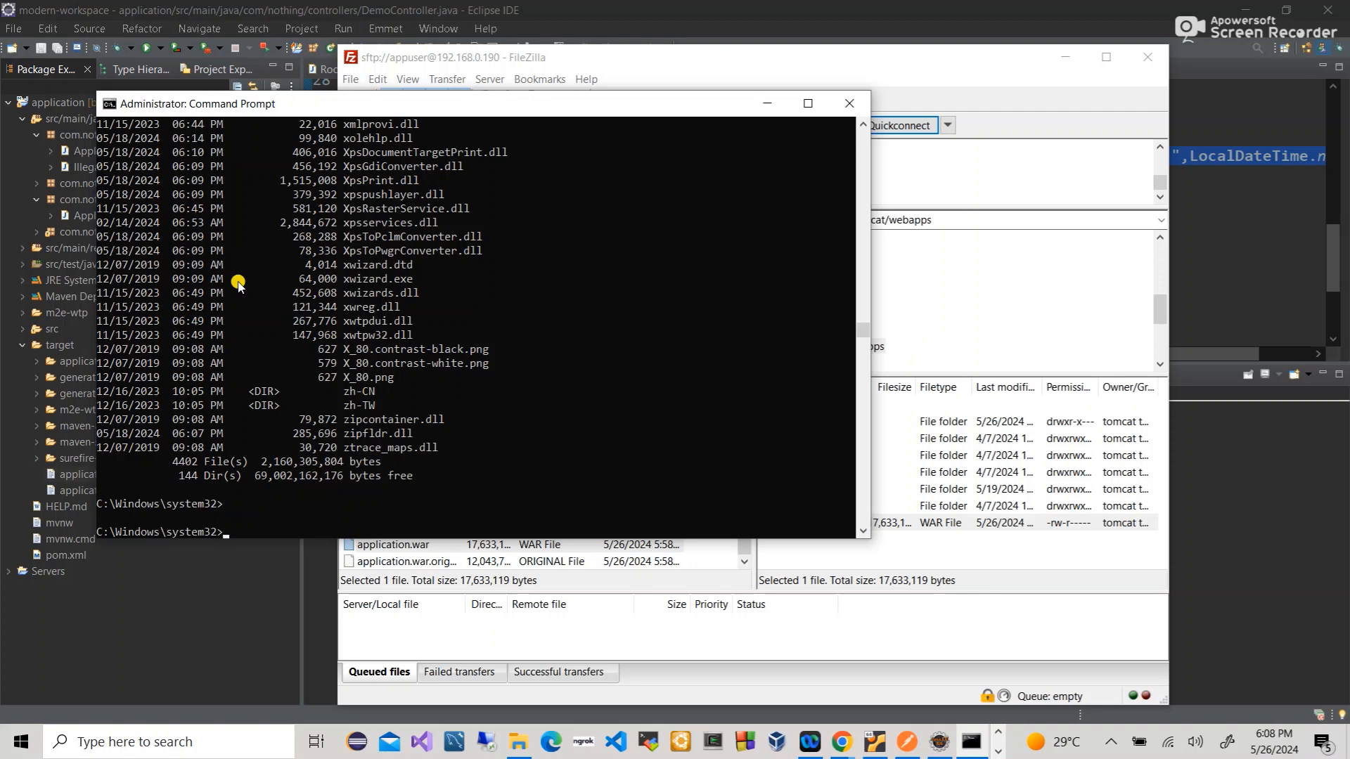
drag(349, 447, 400, 466)
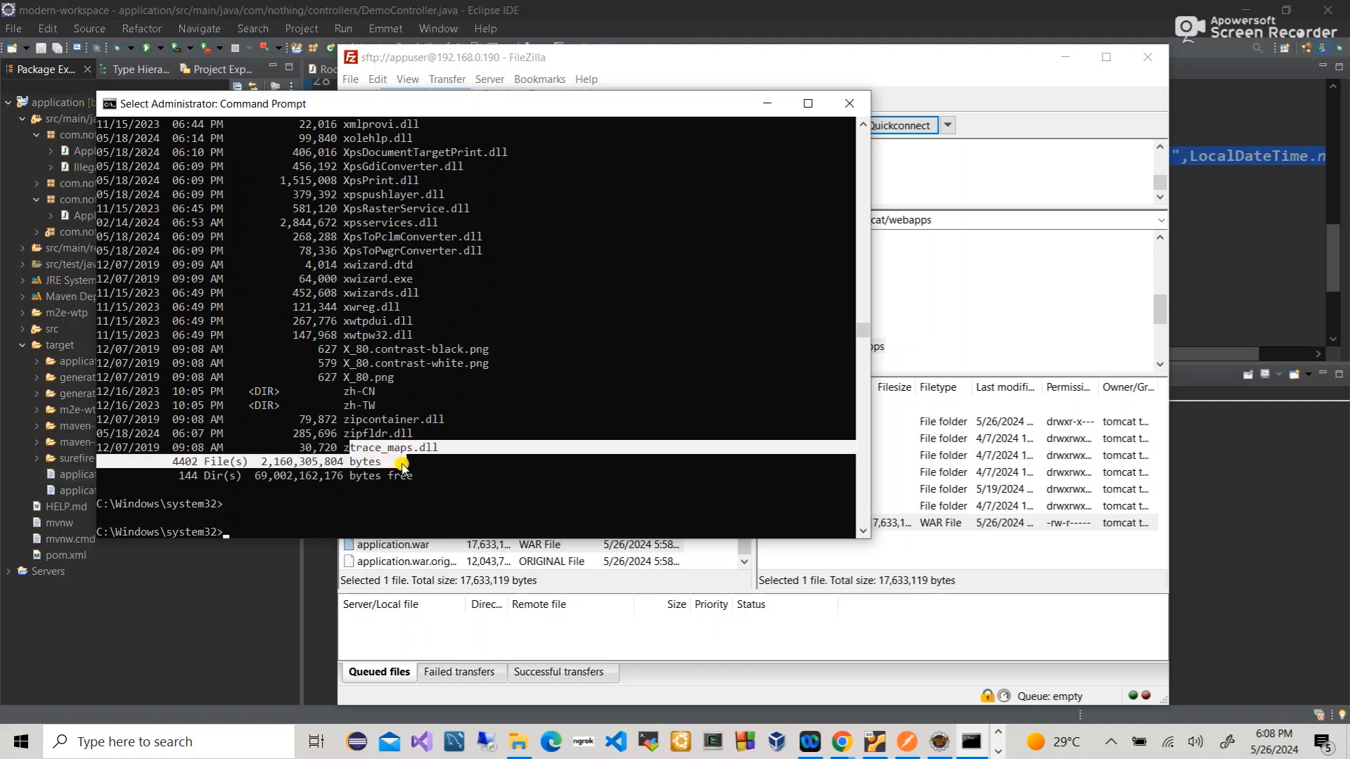
text(dir)
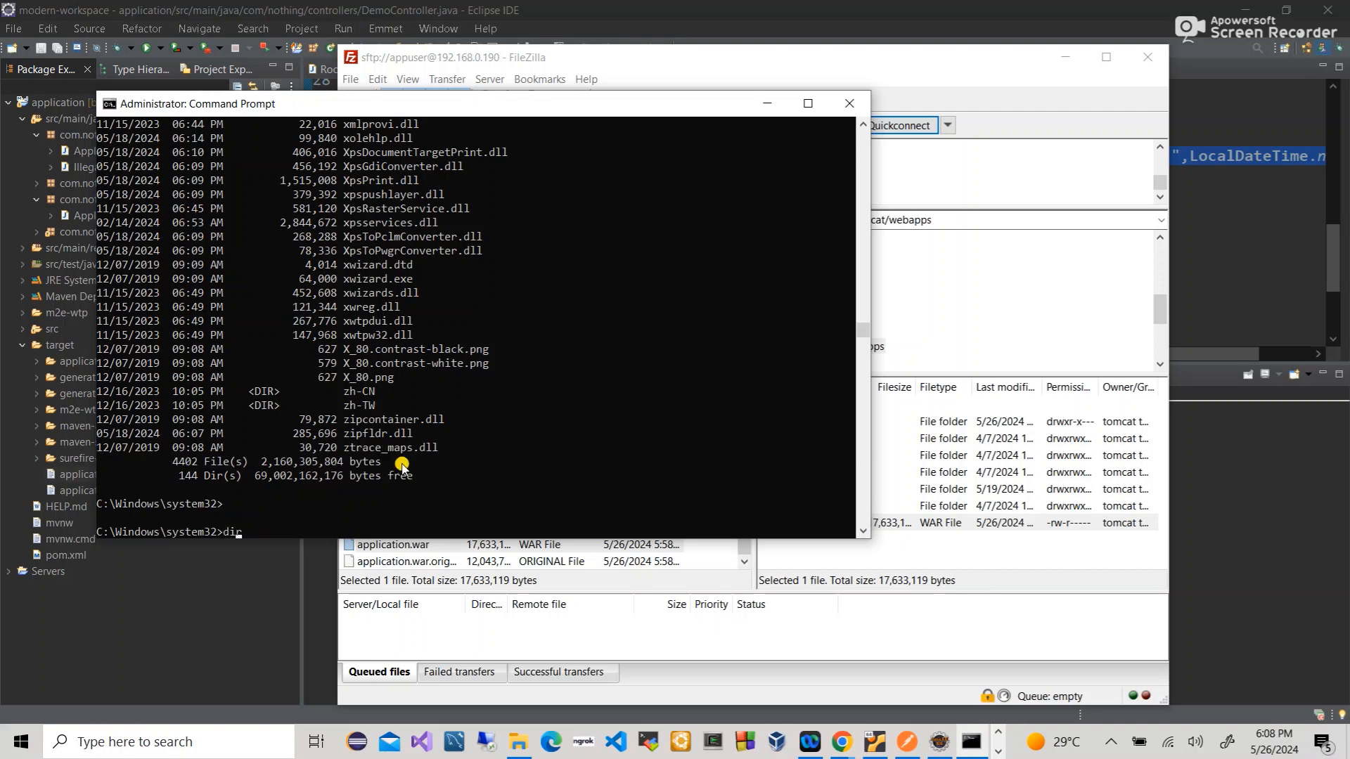
key(BackSpace)
key(BackSpace)
key(BackSpace)
- Run scp copying zipfldr.dll to the VM user's home directory on 192.168.0.190
key(ctrl+v)
key(Left)
key(Left)
key(Left)
key(Left)
key(Left)
key(Left)
key(Left)
key(Left)
key(Left)
key(Left)
key(Left)
key(Left)
key(Left)
key(Left)
key(Left)
key(Left)
key(Left)
key(Left)
key(Left)
key(Left)
key(Left)
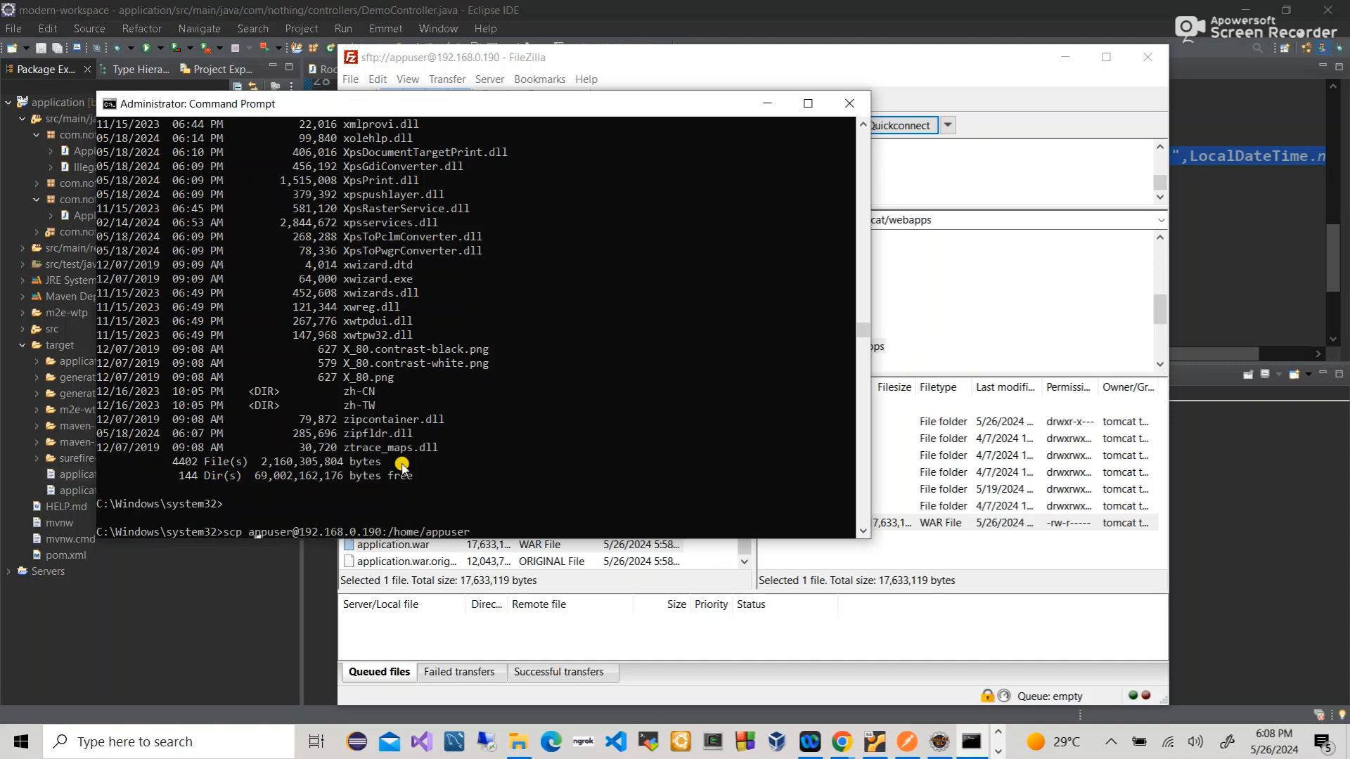
text(z)
key(BackSpace)
text(zip)
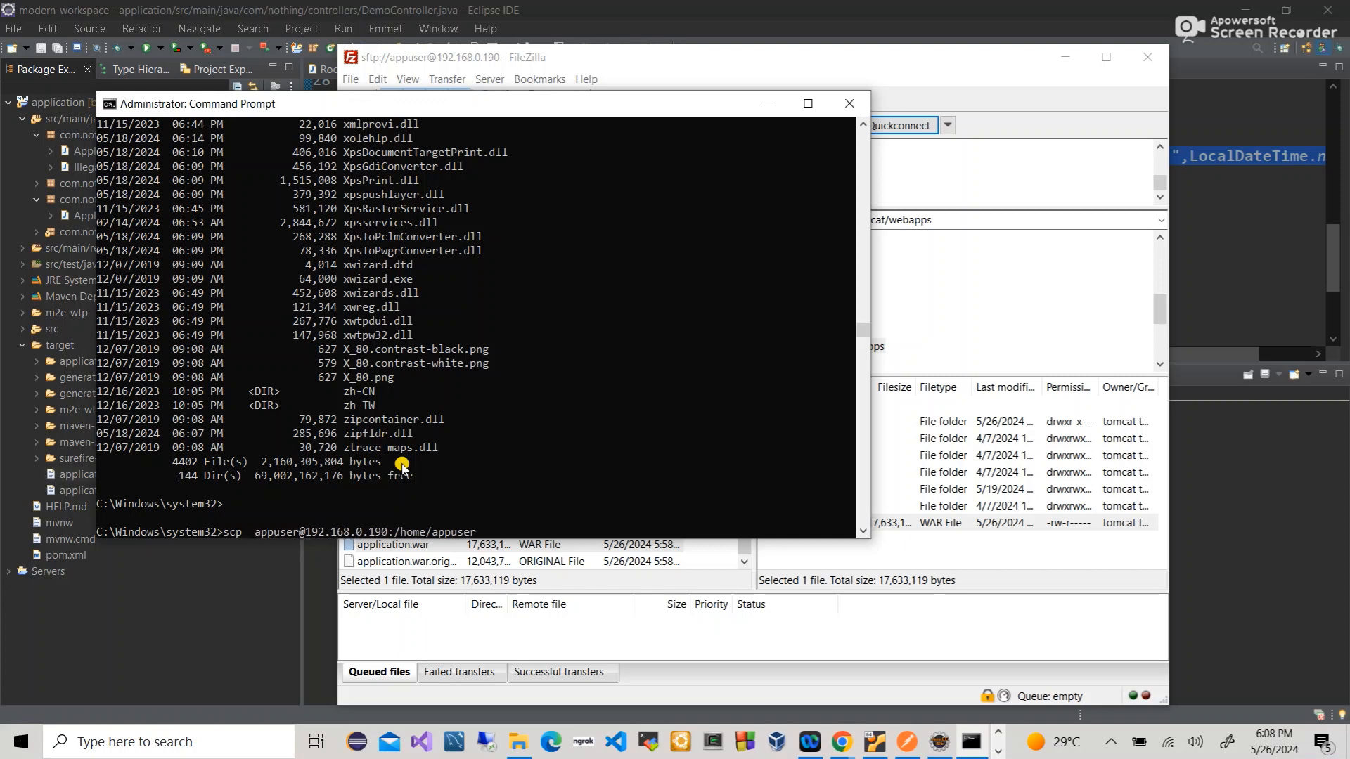
text(fi)
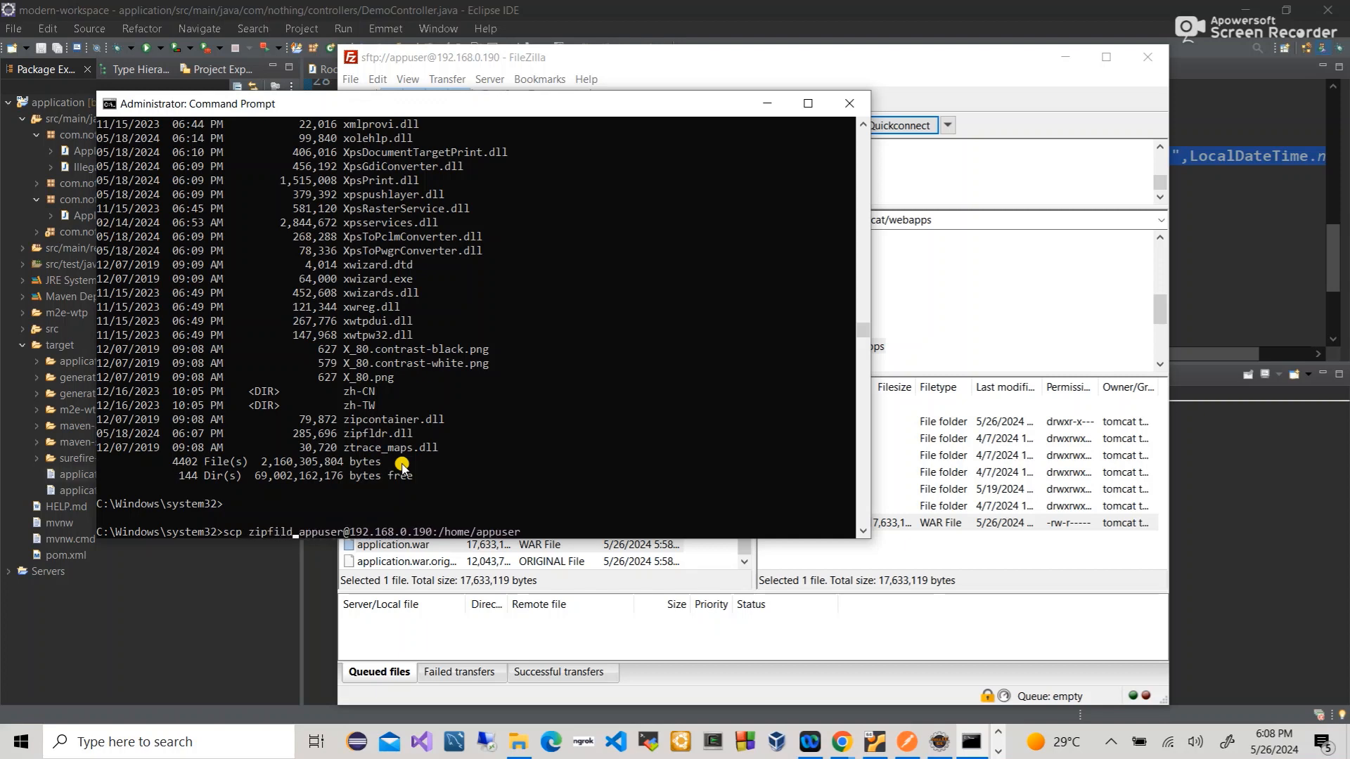
text(ldr)
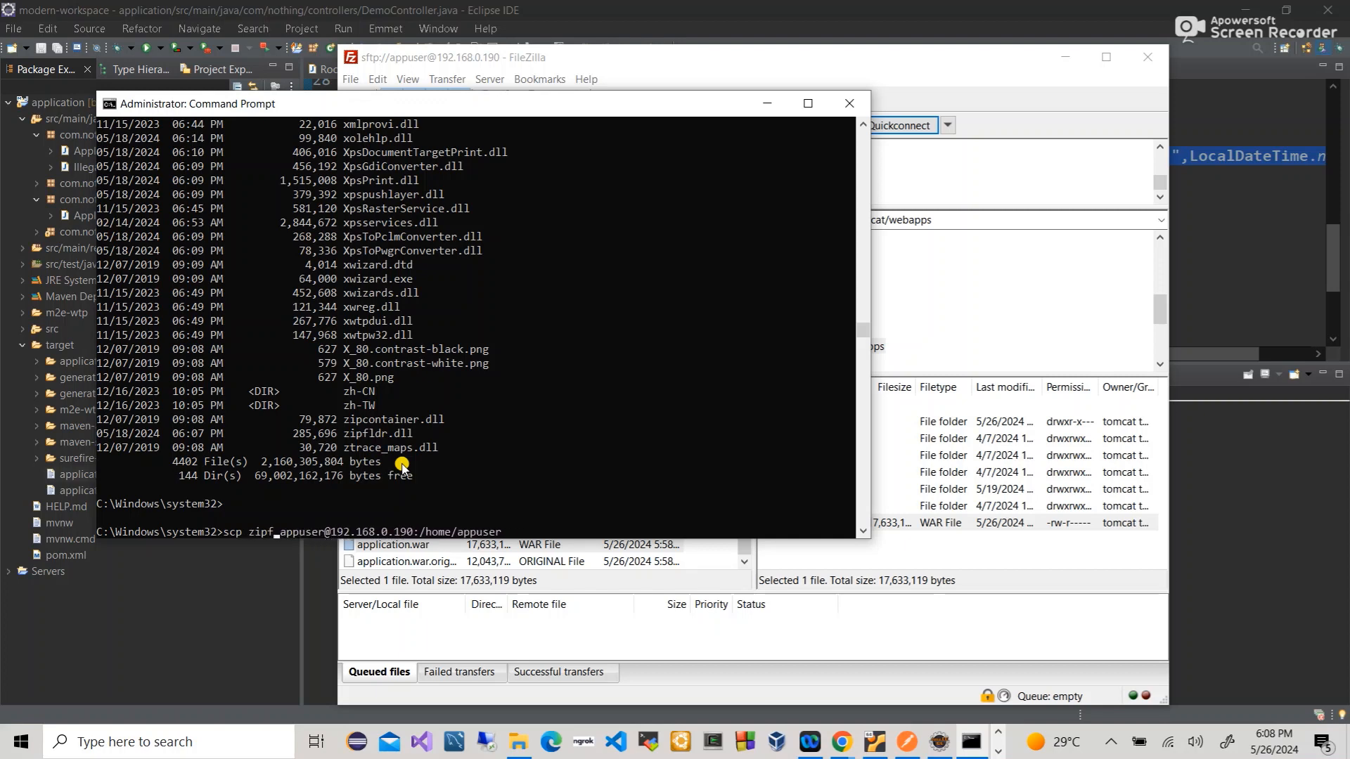
text(.dll)
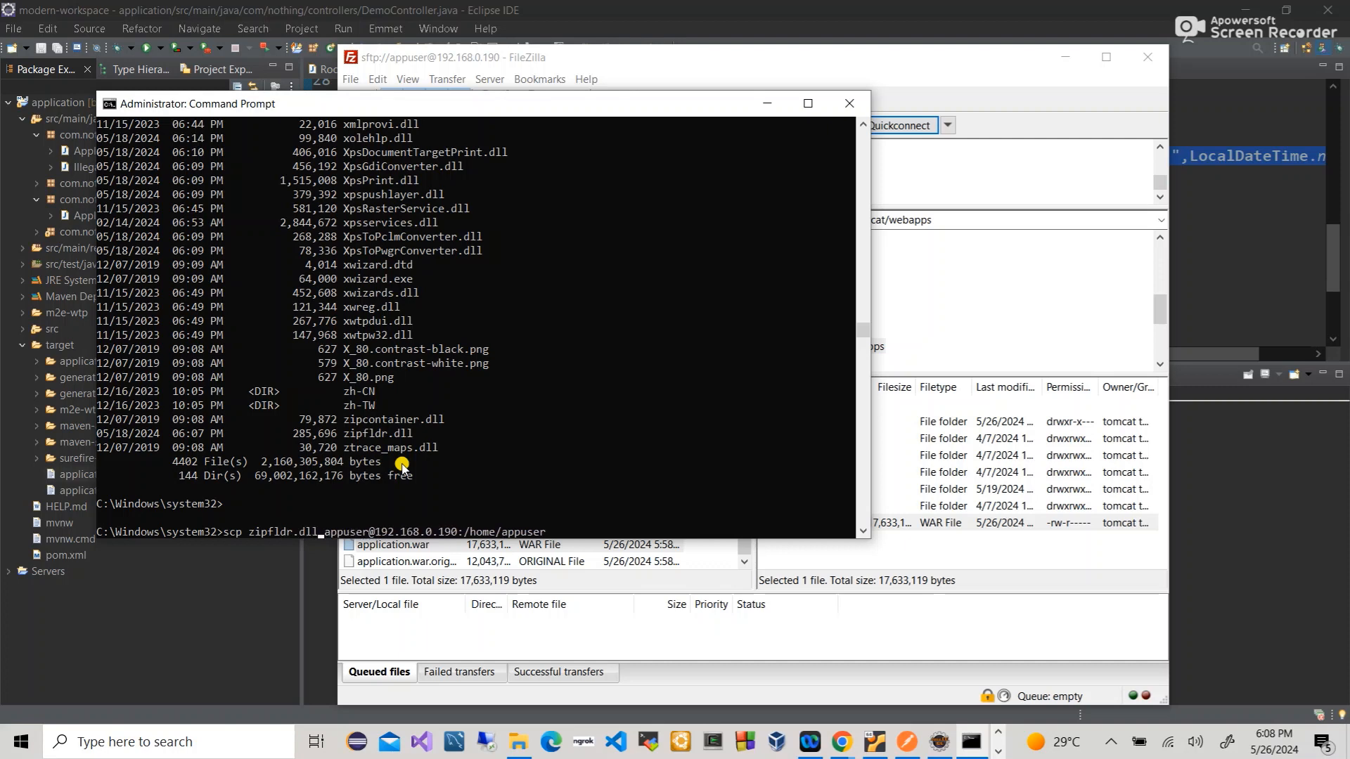
key(Return)
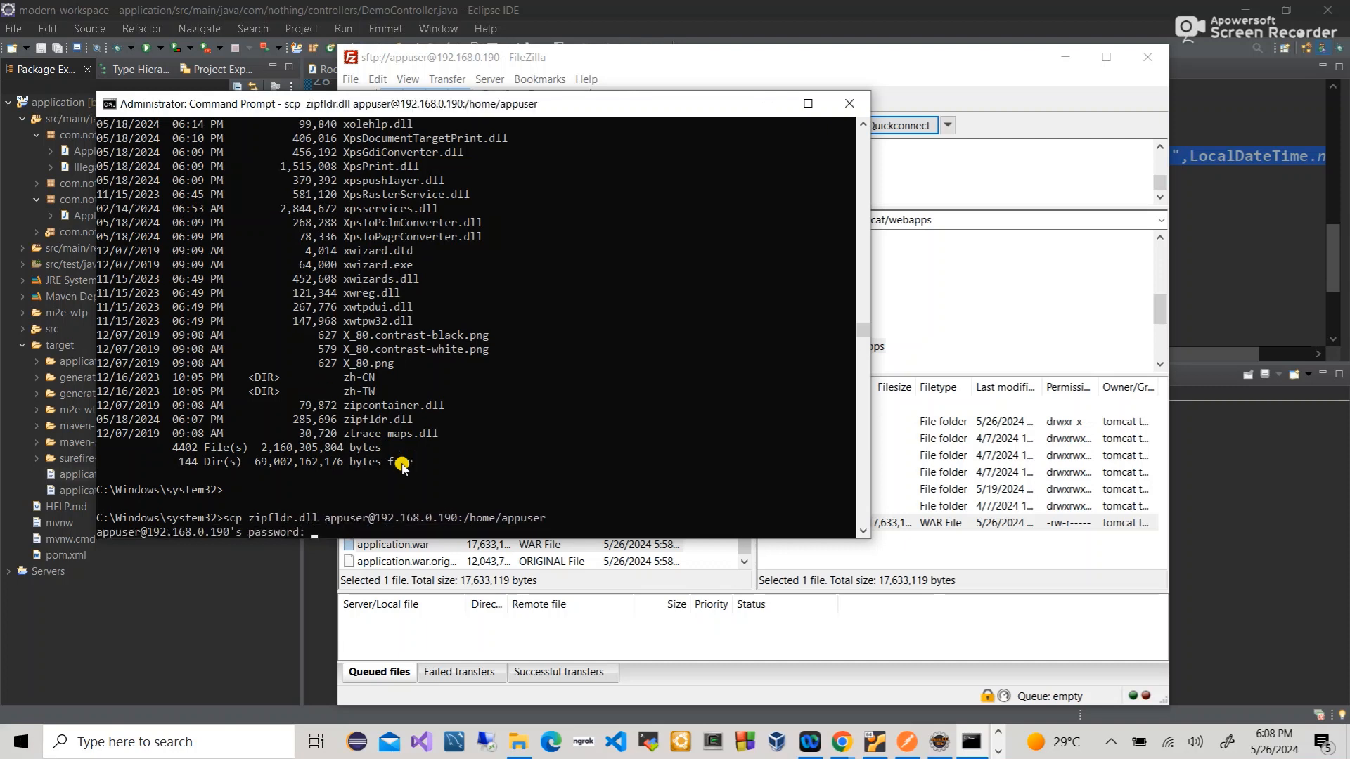
scroll(401, 466, down, 3)
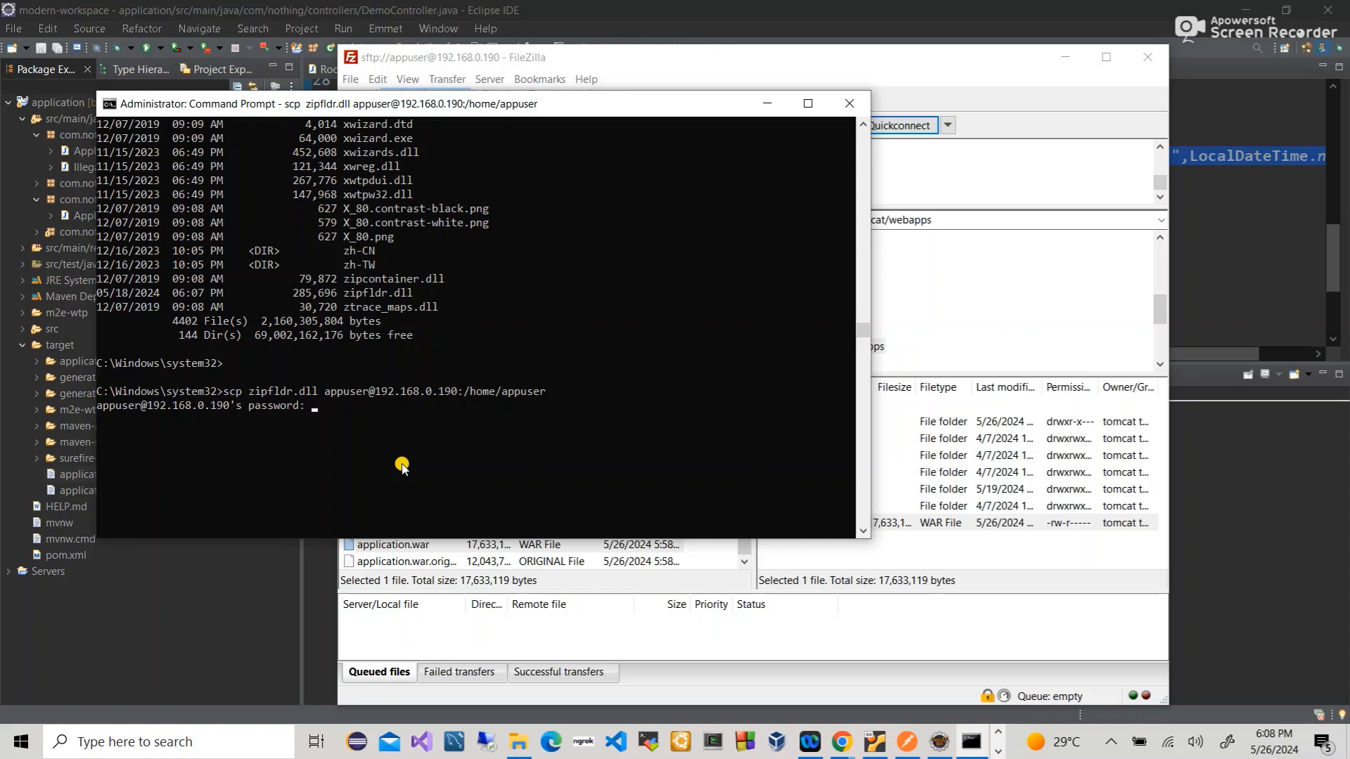
click(908, 742)
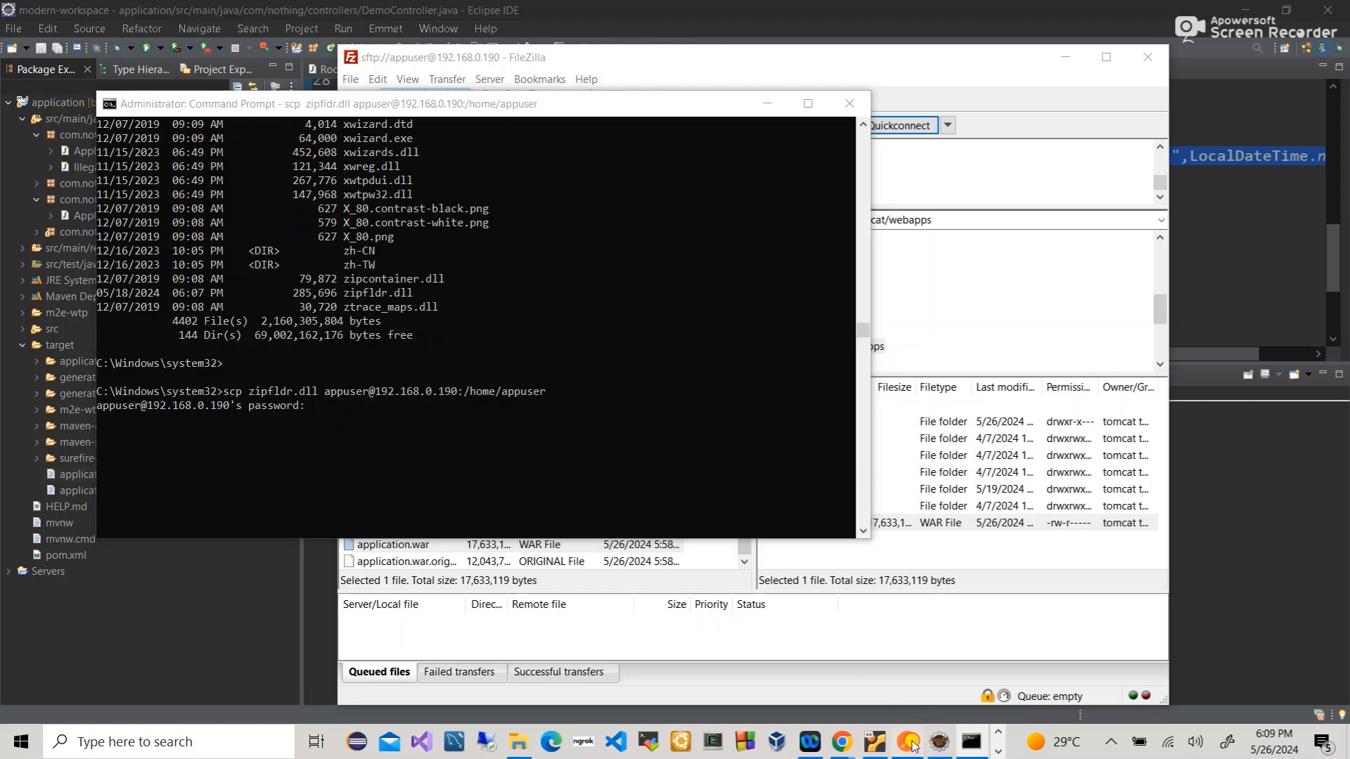
- Review the demo vm response, then open demo localhost showing 412 Precondition Failed
double_click(520, 482)
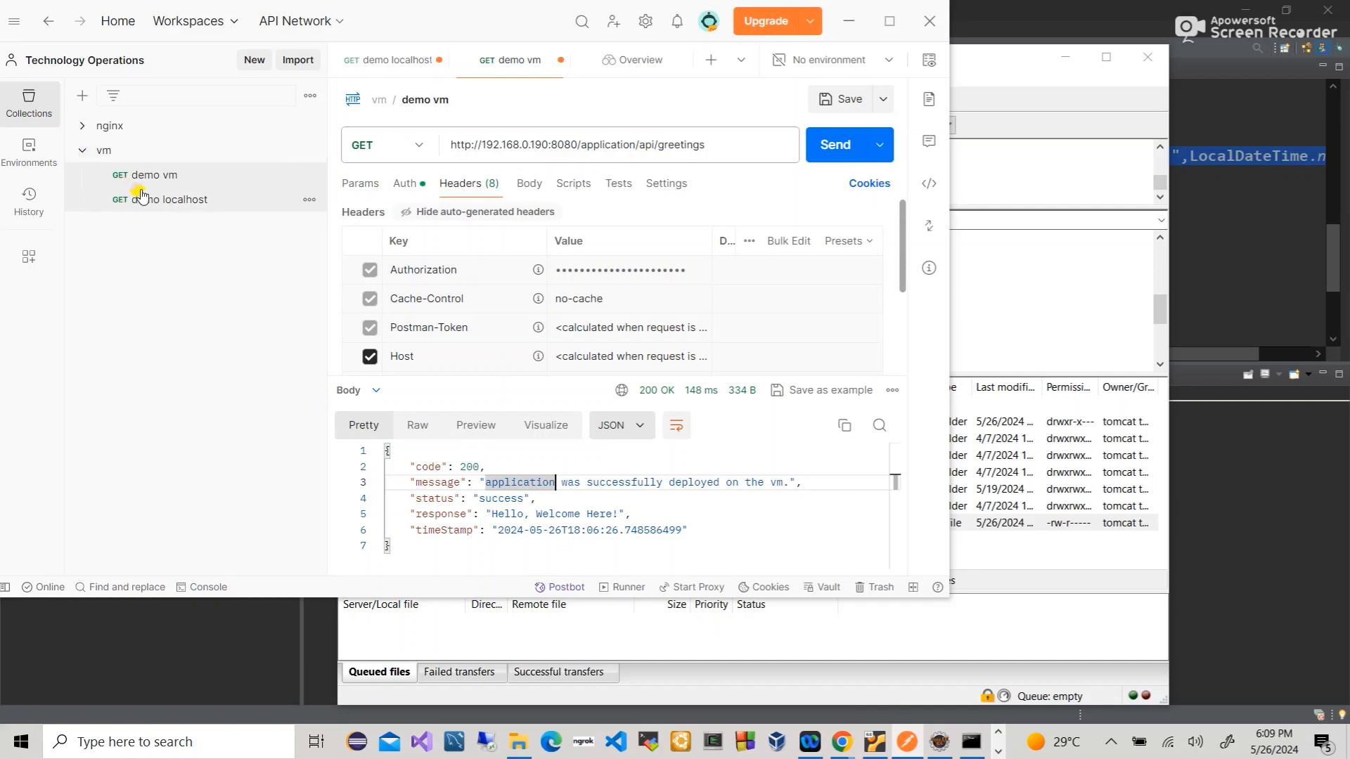
click(143, 199)
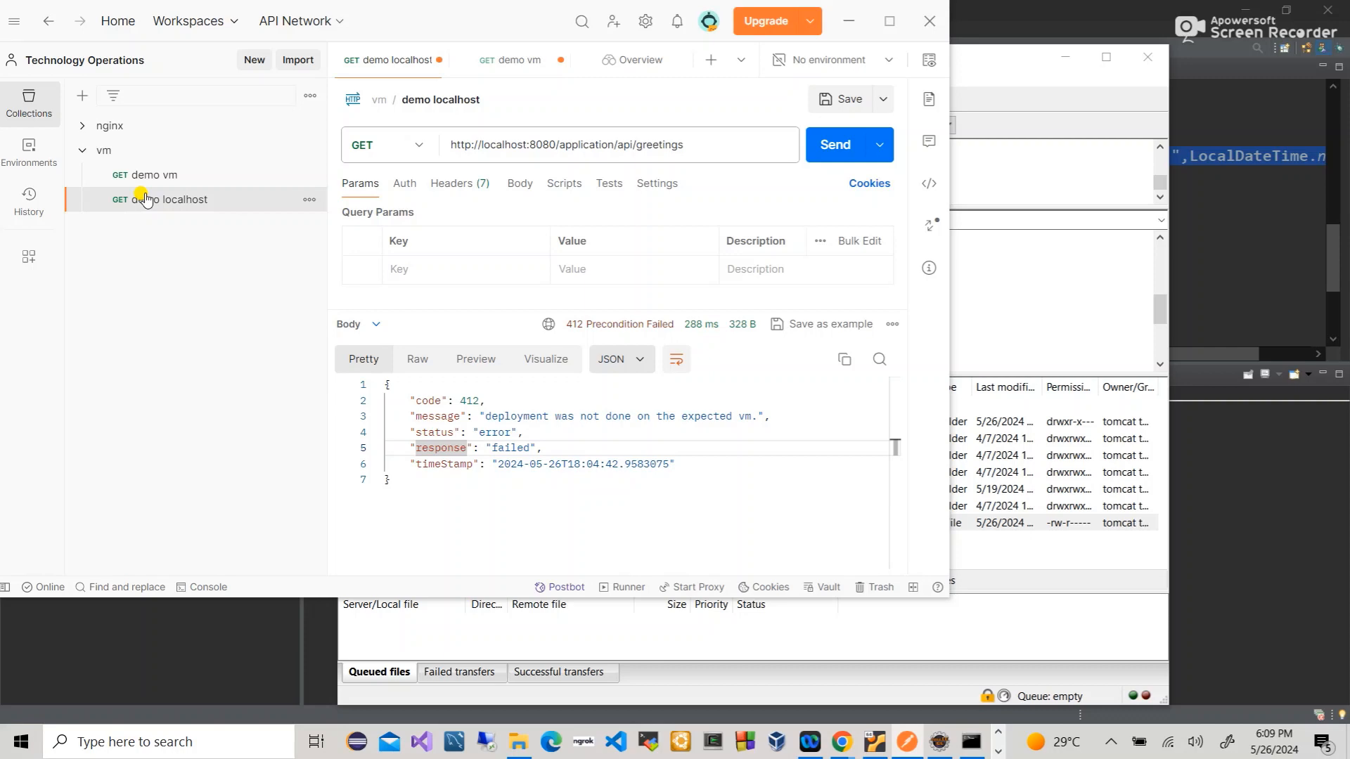
key(ctrl+F7)
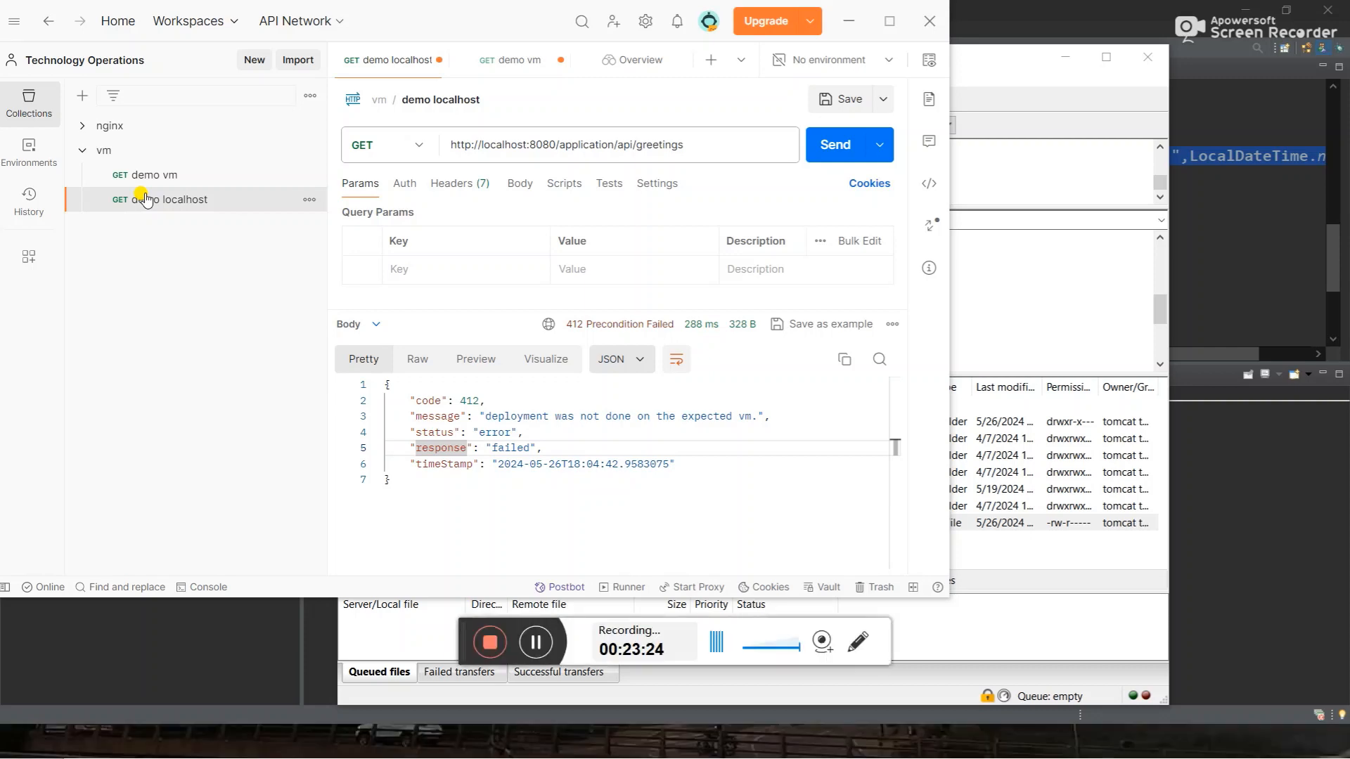